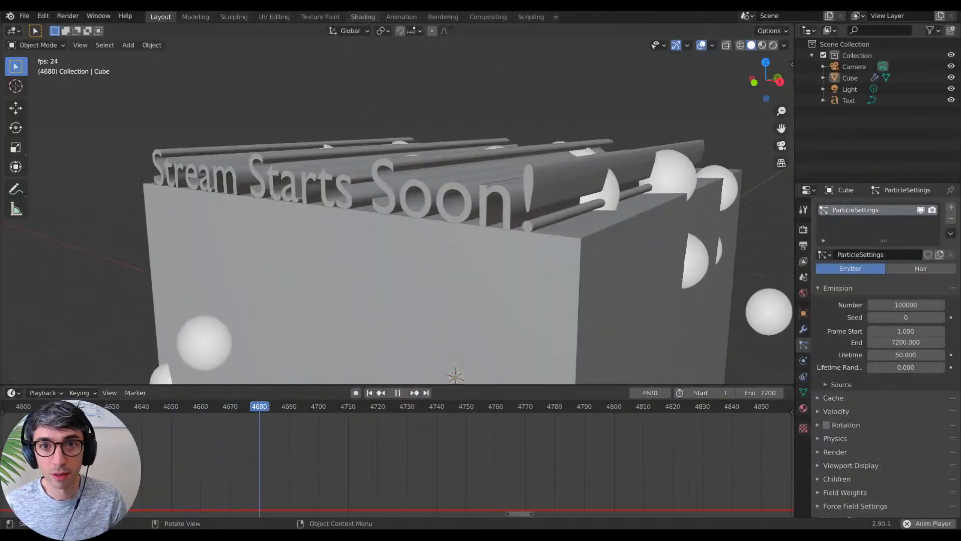
# Step: Stop the animation playback and delete the "Stream Starts Soon!" text object from the top of the cube
pyautogui.press('space')
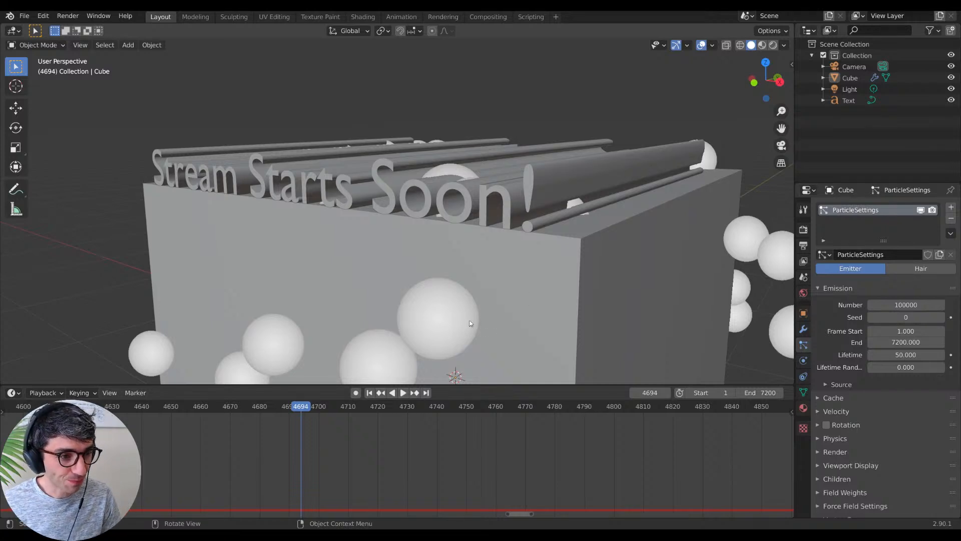
pyautogui.moveTo(391, 248); pyautogui.dragTo(461, 323, button='middle')
pyautogui.scroll(-10, 461, 324)
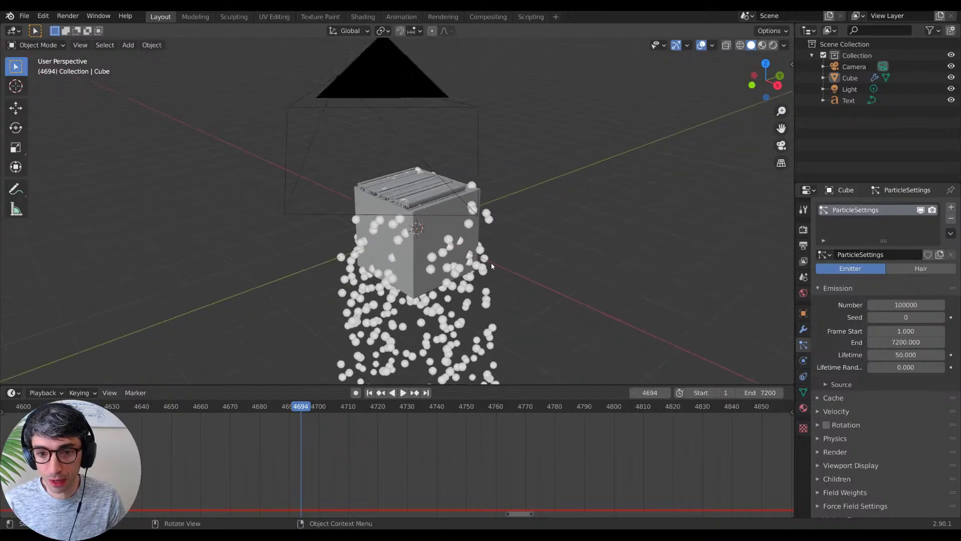
pyautogui.moveTo(478, 261); pyautogui.dragTo(618, 200, button='middle')
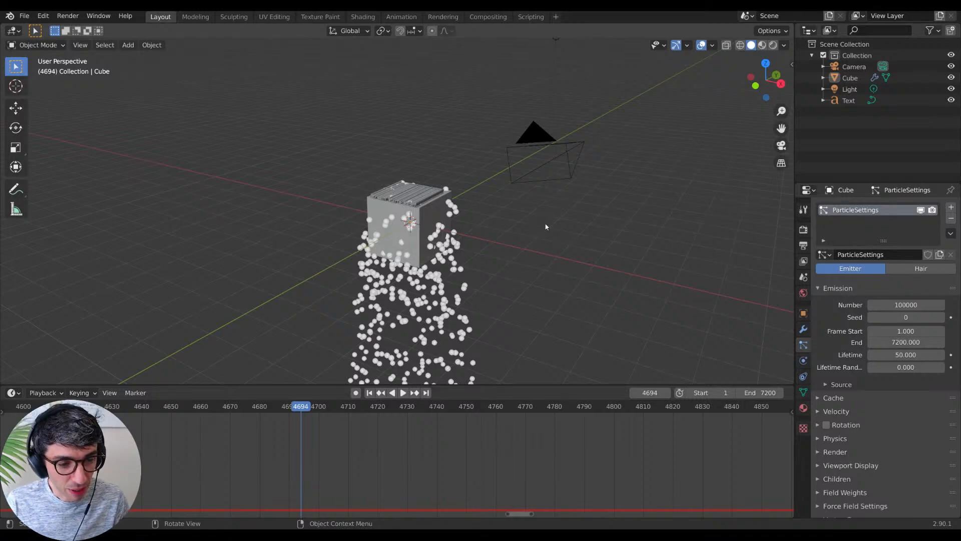
pyautogui.moveTo(537, 225); pyautogui.dragTo(496, 198, button='middle')
pyautogui.scroll(4, 537, 221)
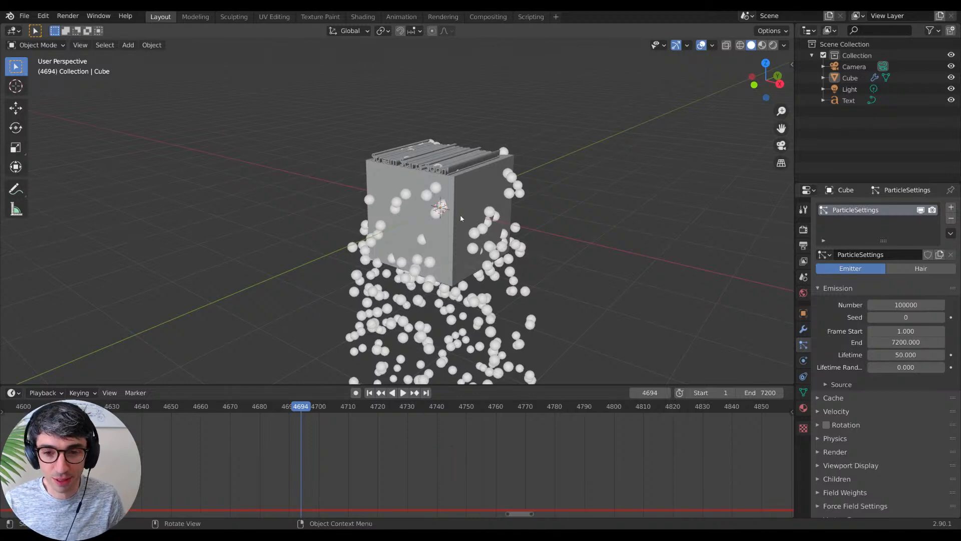
pyautogui.scroll(3, 474, 194)
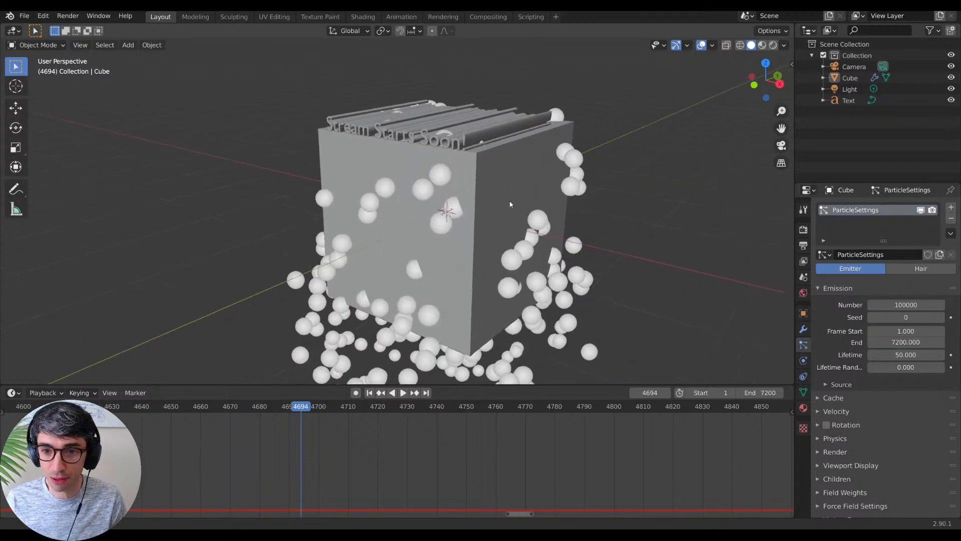
pyautogui.moveTo(510, 204); pyautogui.dragTo(486, 212, button='middle')
pyautogui.click(461, 136)
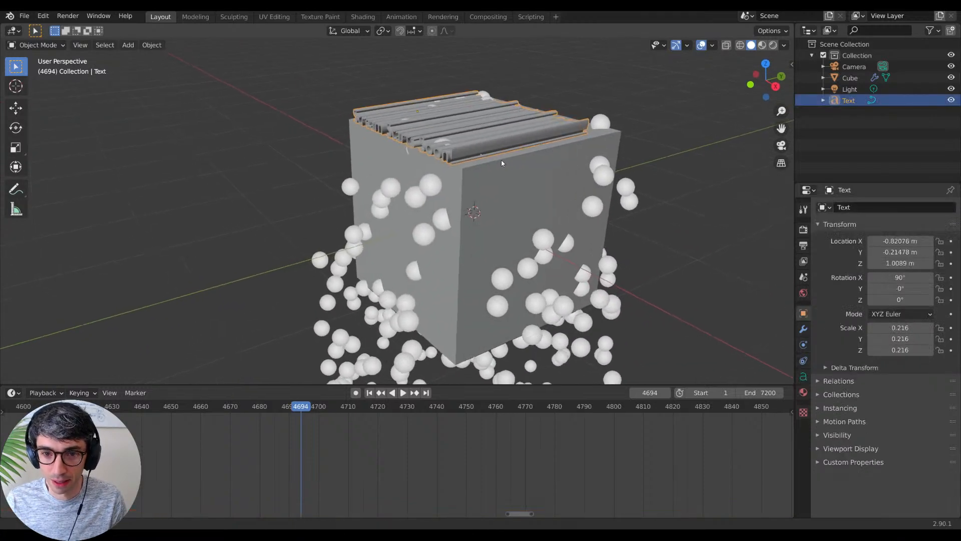
pyautogui.moveTo(502, 162); pyautogui.dragTo(478, 219, button='middle')
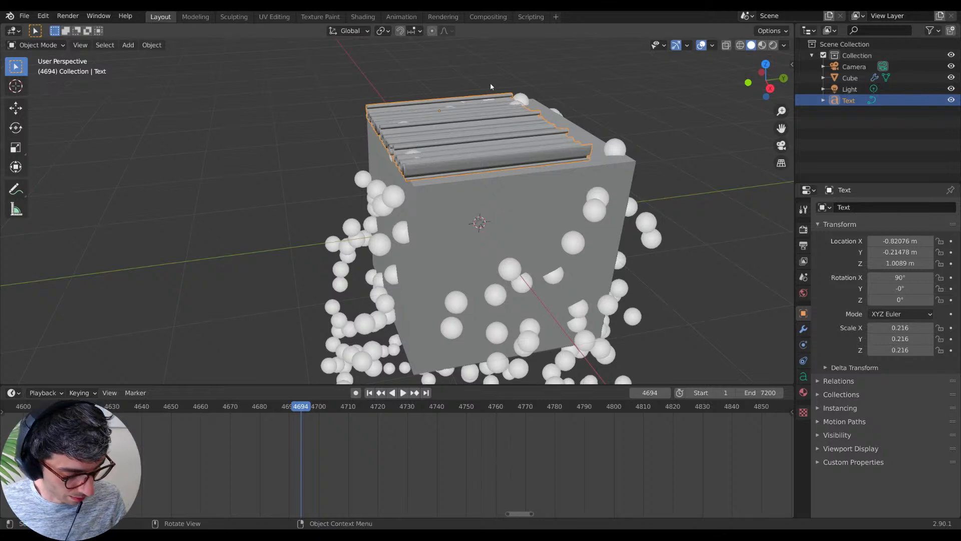
pyautogui.moveTo(517, 93); pyautogui.dragTo(582, 143, button='middle')
pyautogui.press('x')
pyautogui.click(509, 164)
pyautogui.scroll(-3, 535, 233)
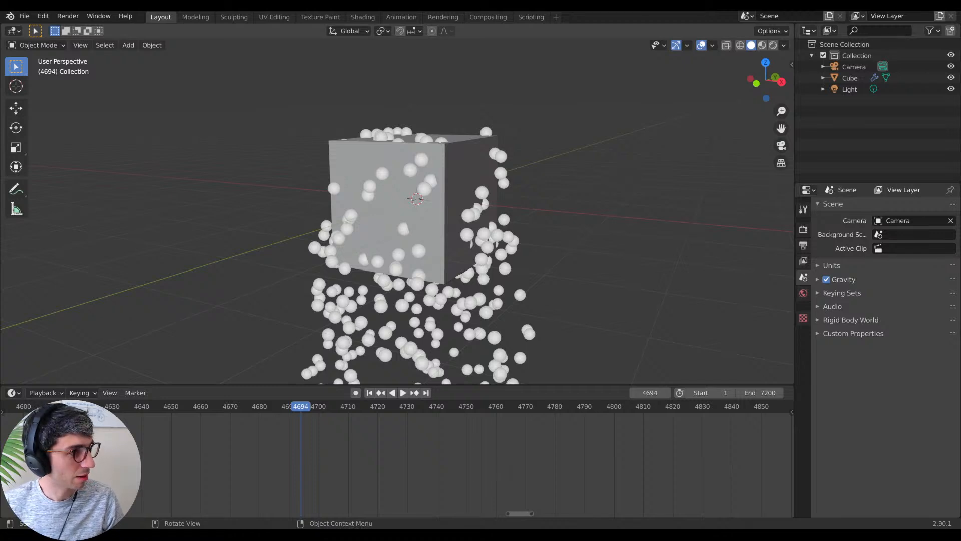
pyautogui.press('b')
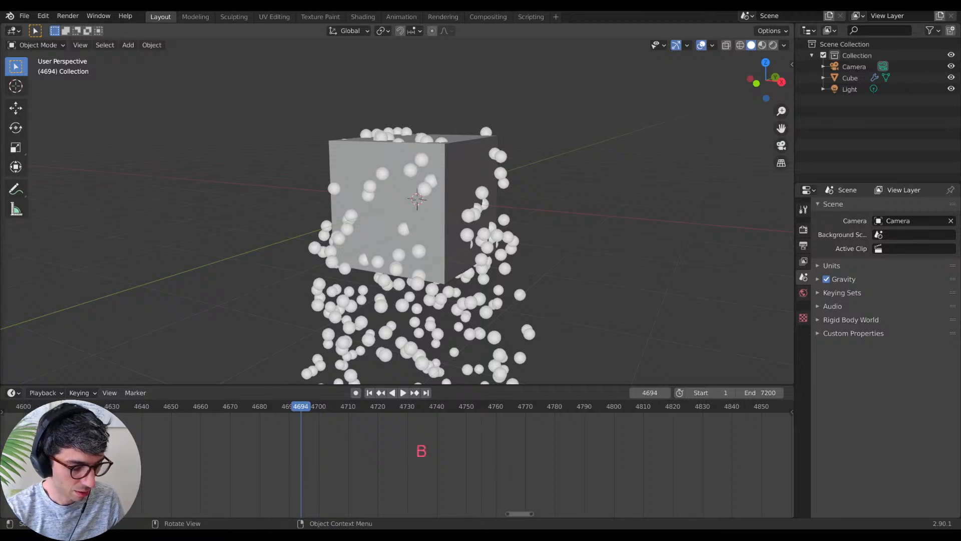
pyautogui.press('r')
pyautogui.press('space')
pyautogui.press('u')
pyautogui.press('i')
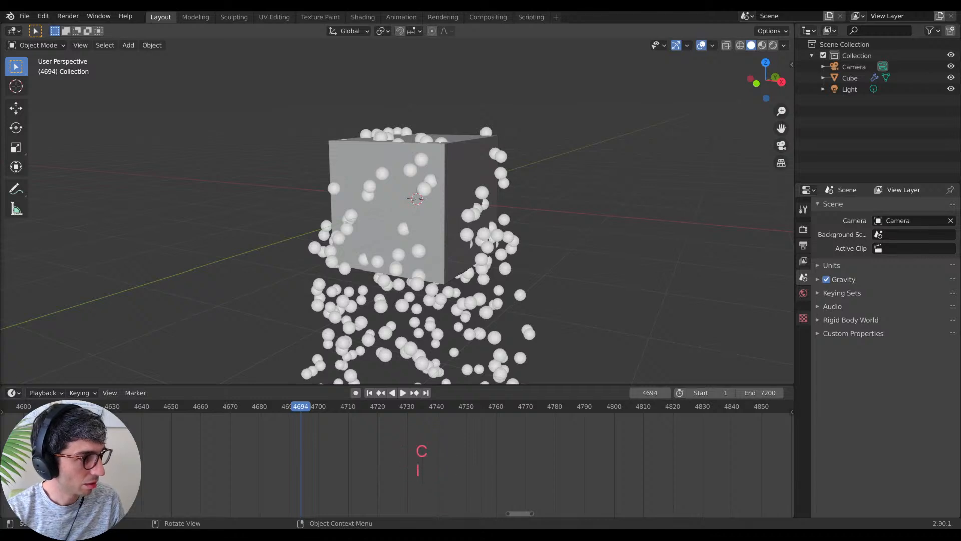
pyautogui.press('m')
pyautogui.press('Return')
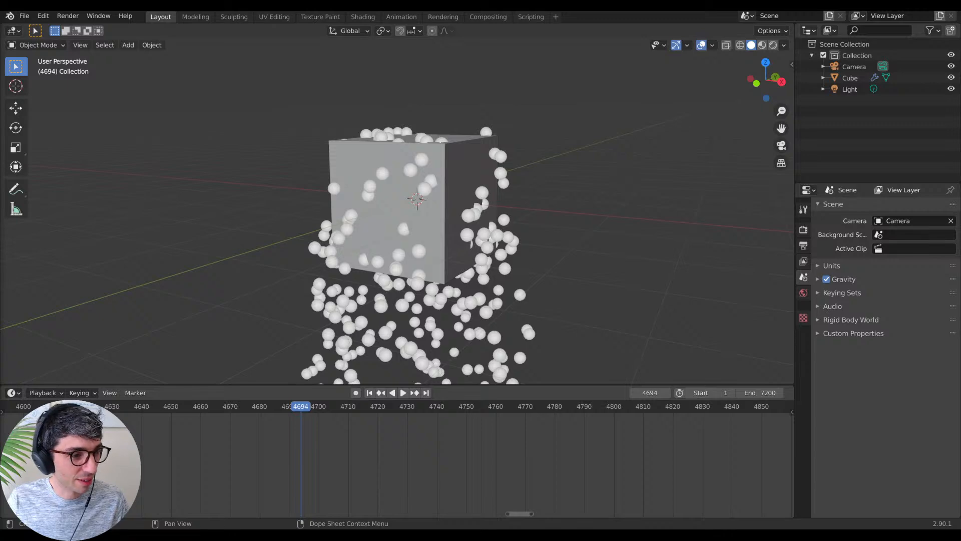
# Step: Examine the dyson sphere reference images in the browser window, and return to the Blender scene
pyautogui.moveTo(960, 88); pyautogui.dragTo(422, 50)
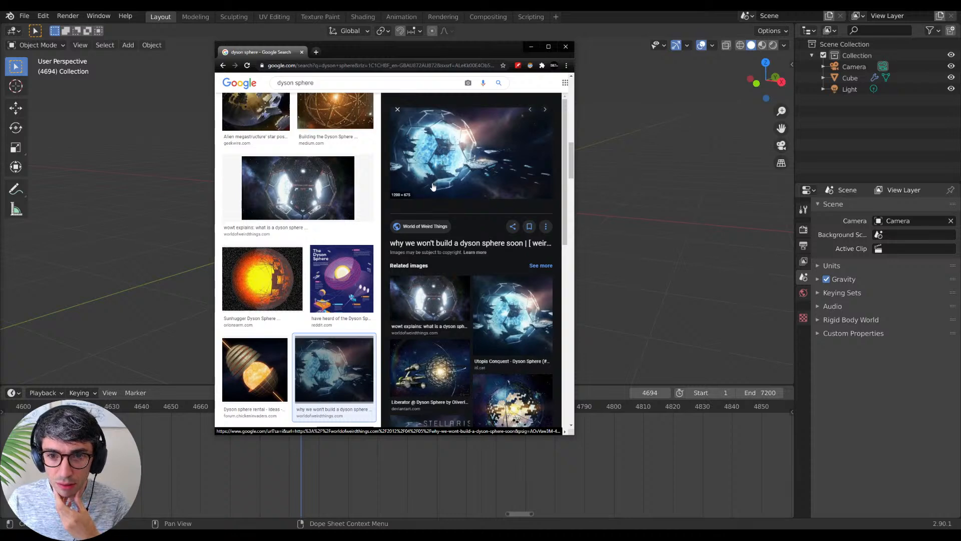
pyautogui.moveTo(425, 53); pyautogui.dragTo(0, 85)
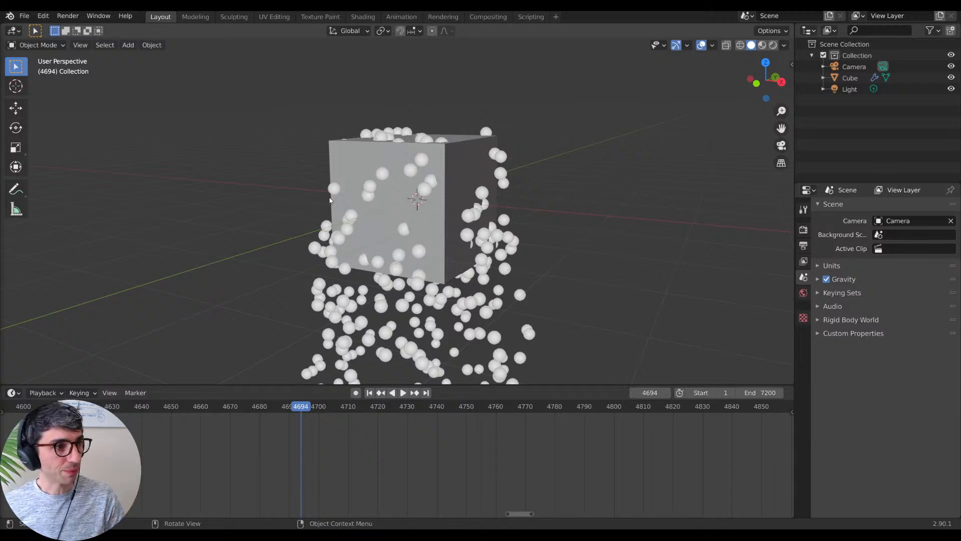
# Step: Delete all remaining objects in the scene: the camera, the cube and the light
pyautogui.scroll(-6, 473, 155)
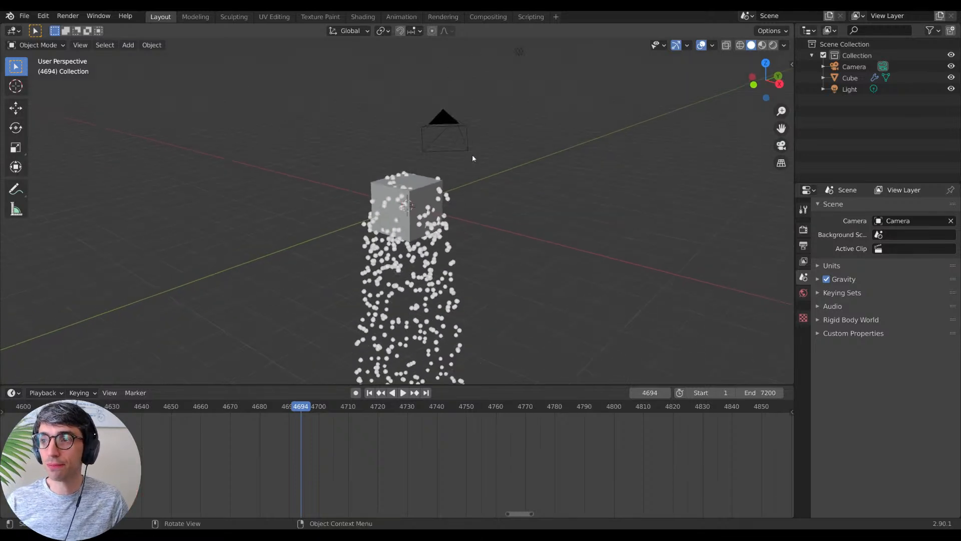
pyautogui.press('a')
pyautogui.press('x')
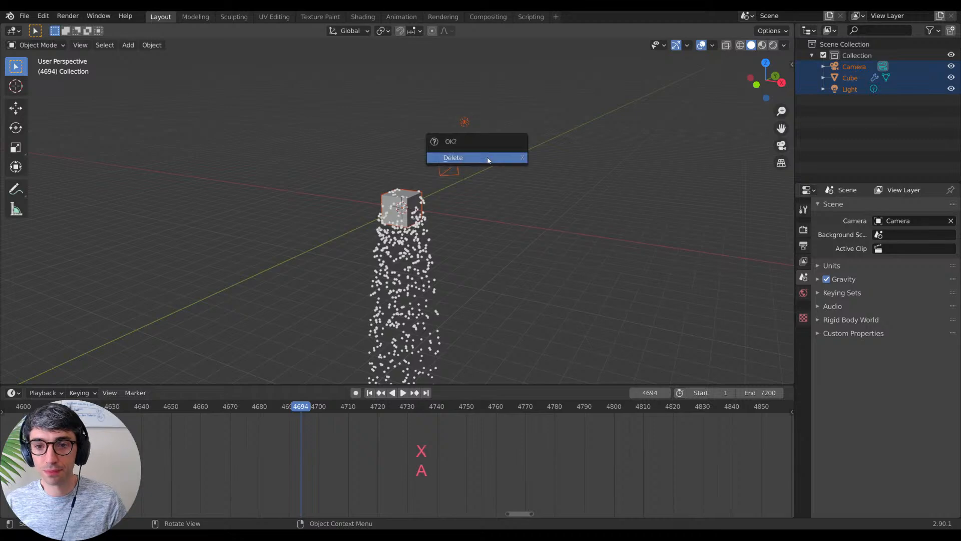
pyautogui.click(488, 157)
pyautogui.keyDown('shift'); pyautogui.moveTo(453, 169); pyautogui.dragTo(444, 247, button='middle'); pyautogui.keyUp('shift')
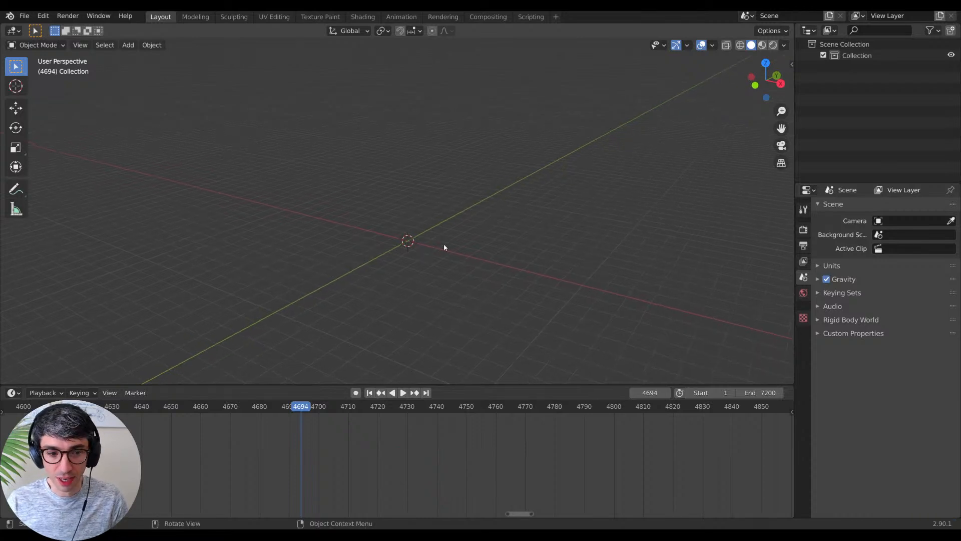
# Step: Enlarge the 3D viewport by shrinking the height of the timeline area
pyautogui.moveTo(439, 202); pyautogui.dragTo(446, 252, button='middle')
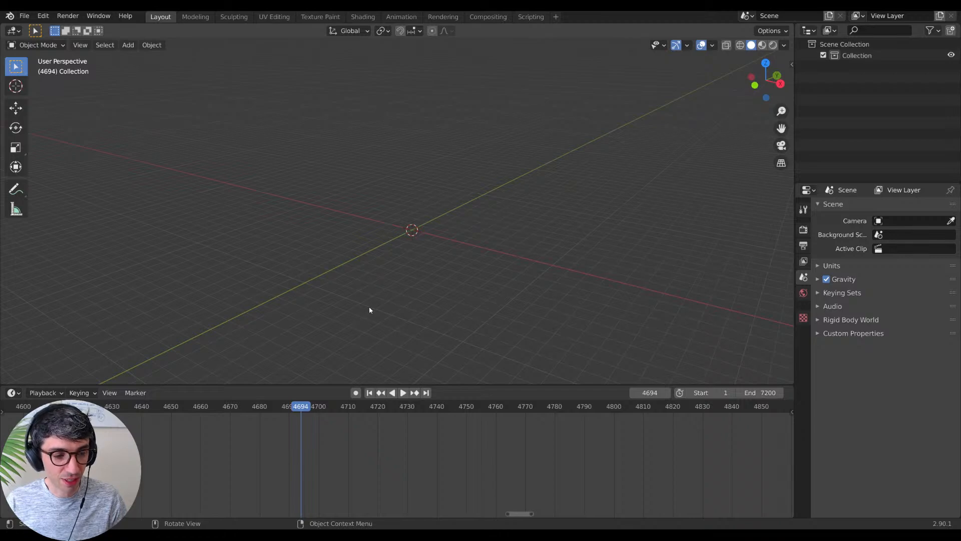
pyautogui.moveTo(414, 251); pyautogui.dragTo(466, 268, button='middle')
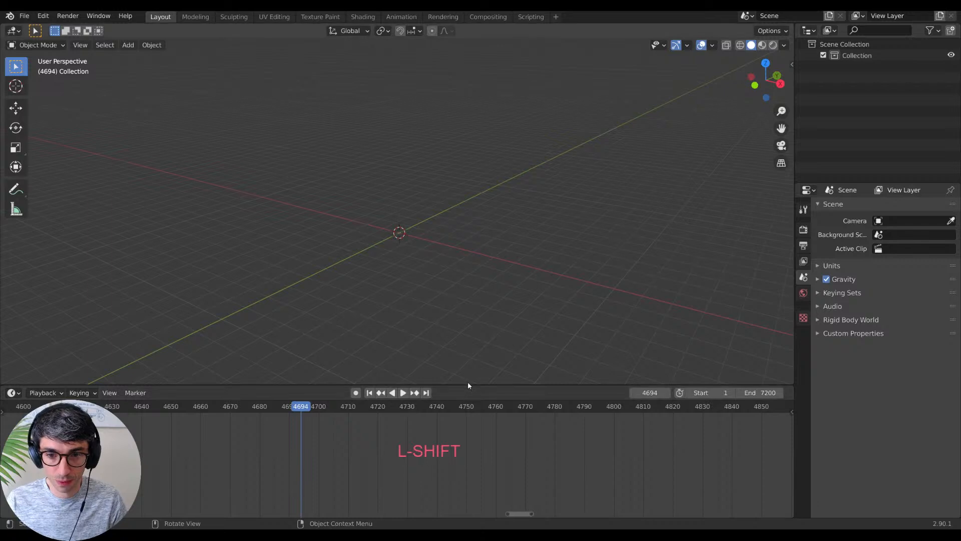
pyautogui.moveTo(468, 385); pyautogui.dragTo(468, 446)
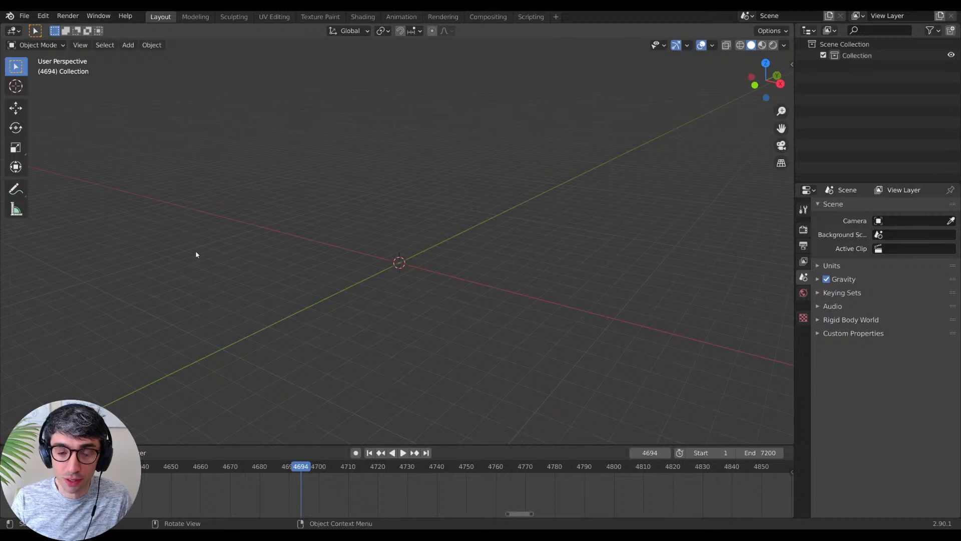
pyautogui.moveTo(197, 253); pyautogui.dragTo(229, 286, button='middle')
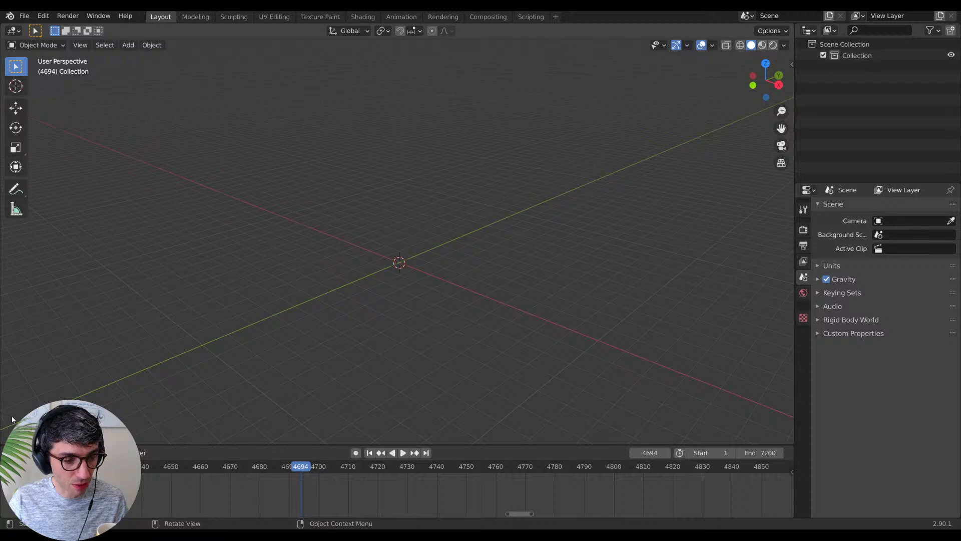
pyautogui.moveTo(334, 368); pyautogui.dragTo(326, 374, button='middle')
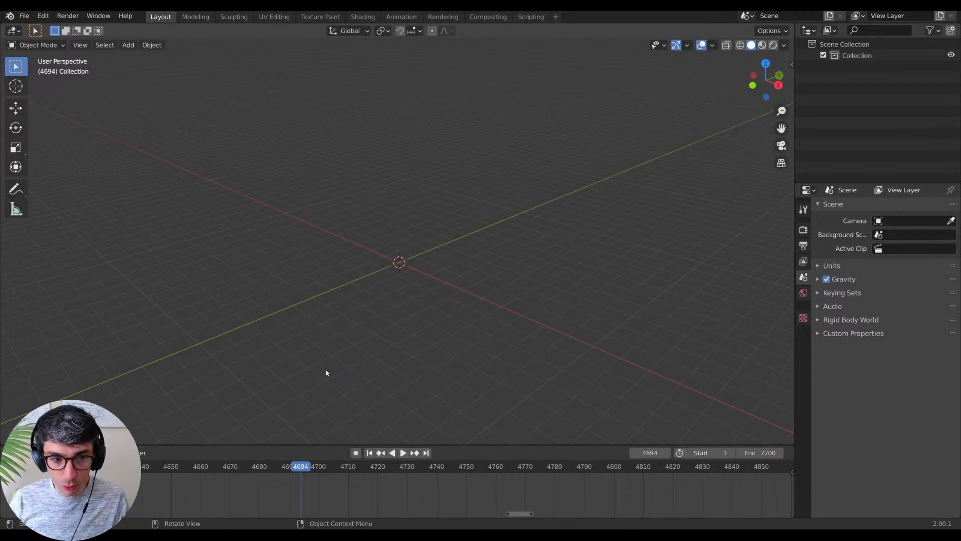
pyautogui.moveTo(349, 263); pyautogui.dragTo(397, 268, button='middle')
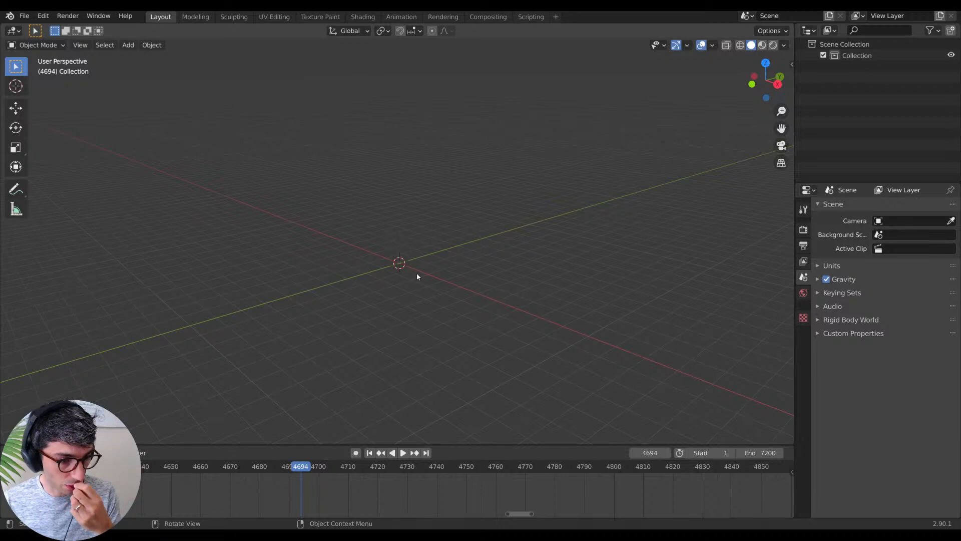
pyautogui.moveTo(435, 283); pyautogui.dragTo(443, 301, button='middle')
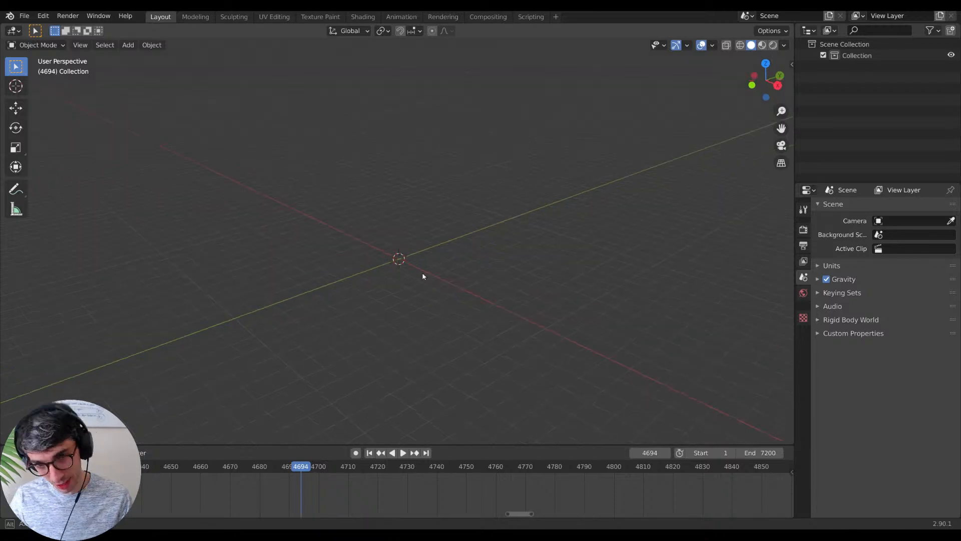
pyautogui.moveTo(422, 275); pyautogui.dragTo(438, 300, button='middle')
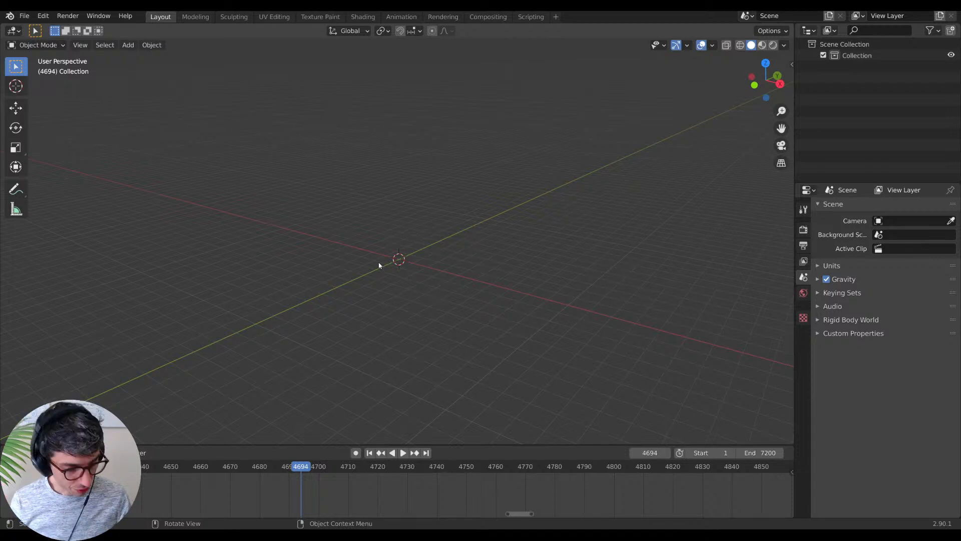
# Step: Add a UV sphere mesh at the centre of the empty scene
pyautogui.hotkey('shift', 'a')
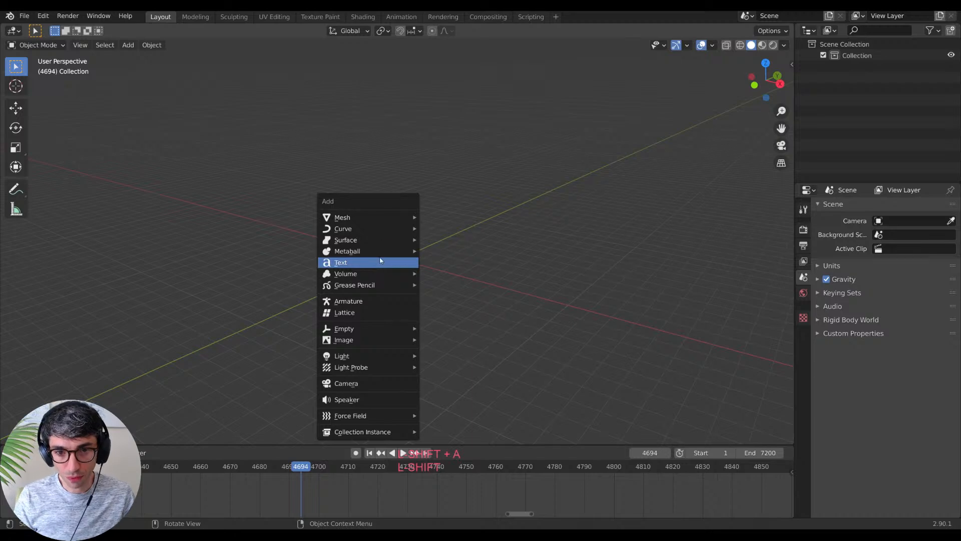
pyautogui.moveTo(384, 217)
pyautogui.click(461, 255)
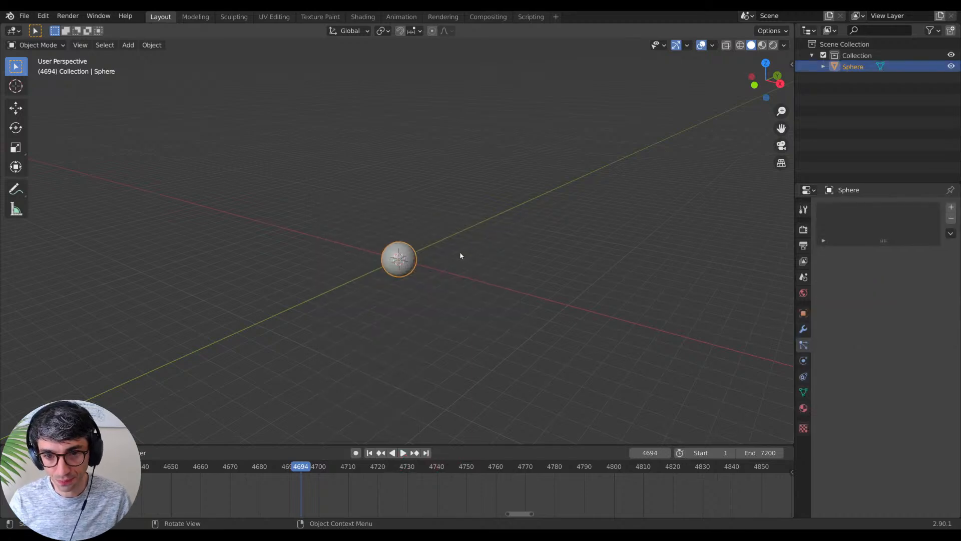
pyautogui.moveTo(425, 273); pyautogui.dragTo(437, 239, button='middle')
pyautogui.scroll(6, 429, 285)
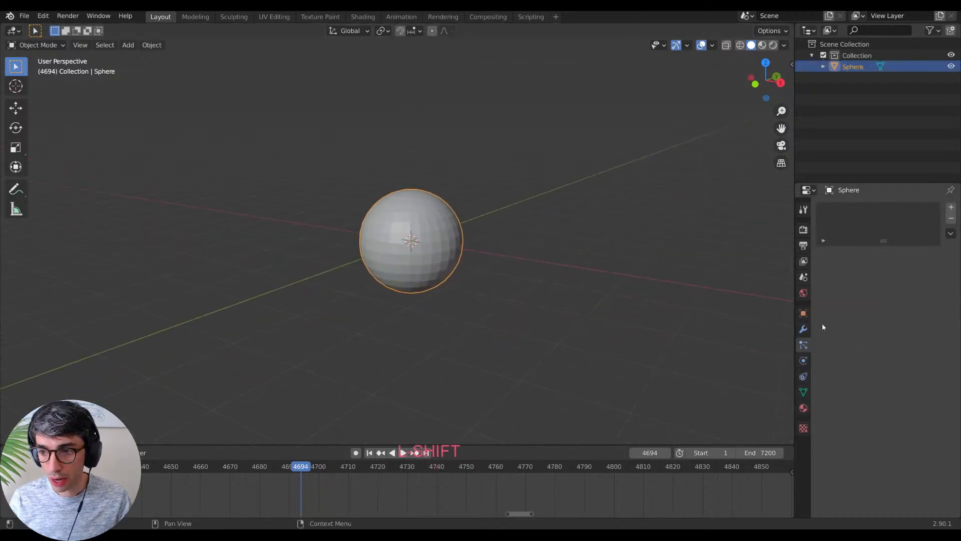
# Step: Add an emitter particle system to the sphere and set the scene's end frame to 500
pyautogui.click(951, 206)
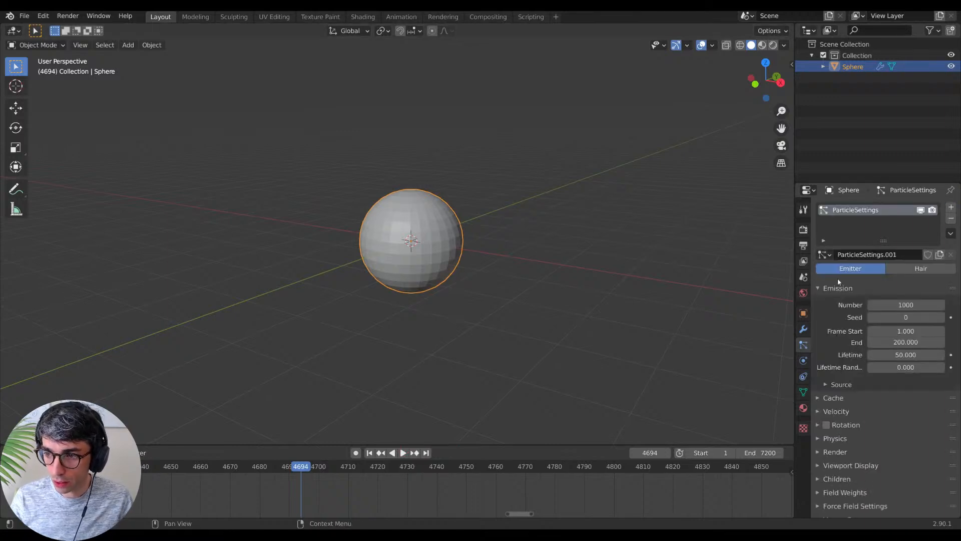
pyautogui.click(771, 452)
pyautogui.write('500')
pyautogui.press('Return')
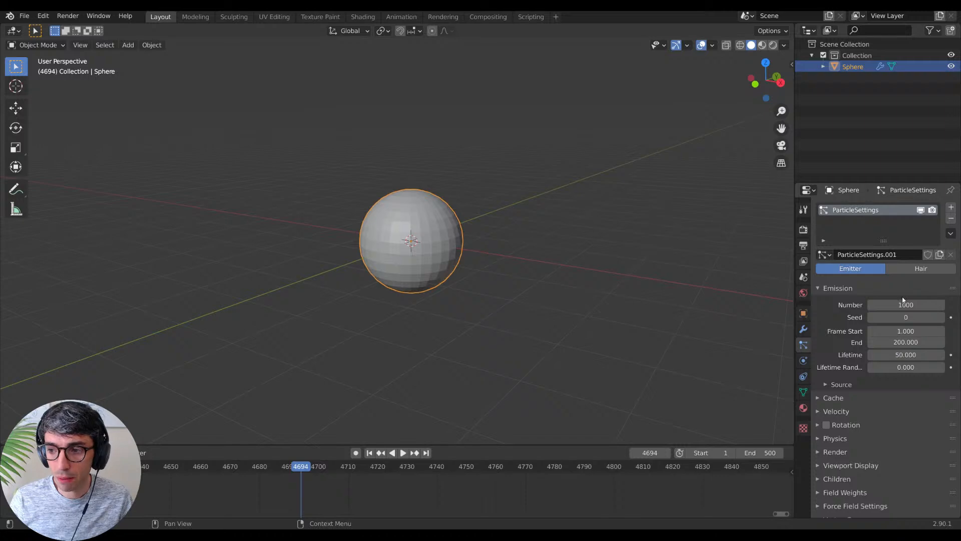
# Step: Set the sphere's particle emission to end at frame 500 and the number of particles to 10000
pyautogui.click(902, 341)
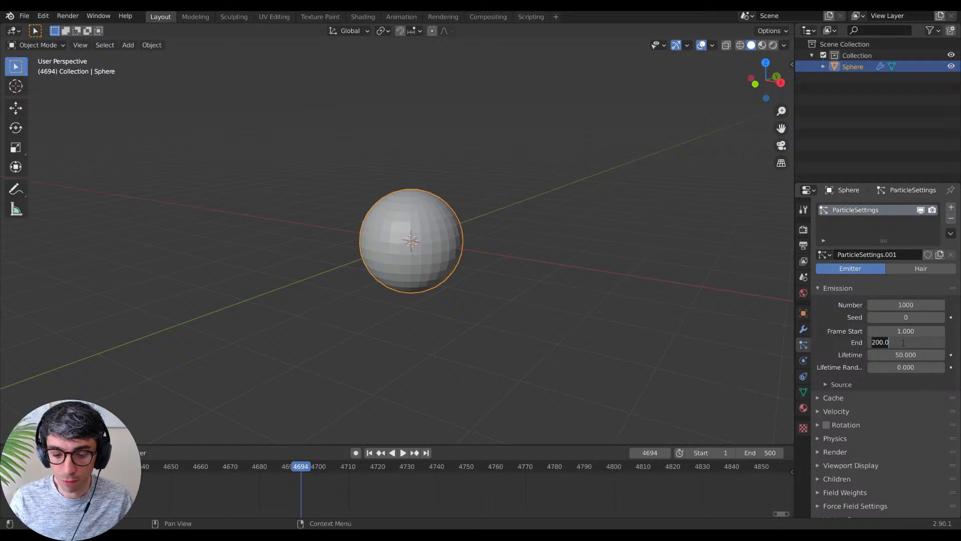
pyautogui.write('500')
pyautogui.press('Return')
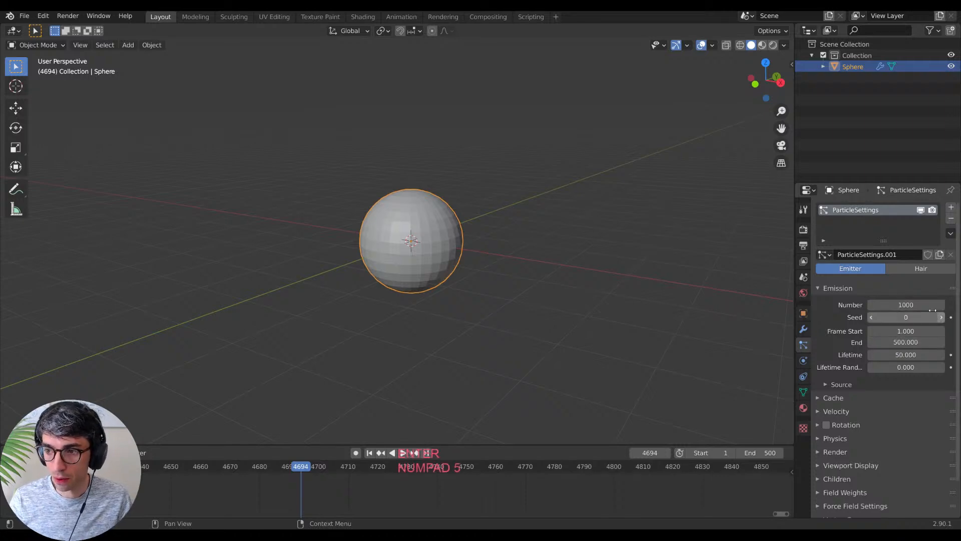
pyautogui.click(906, 304)
pyautogui.write('0')
pyautogui.press('Return')
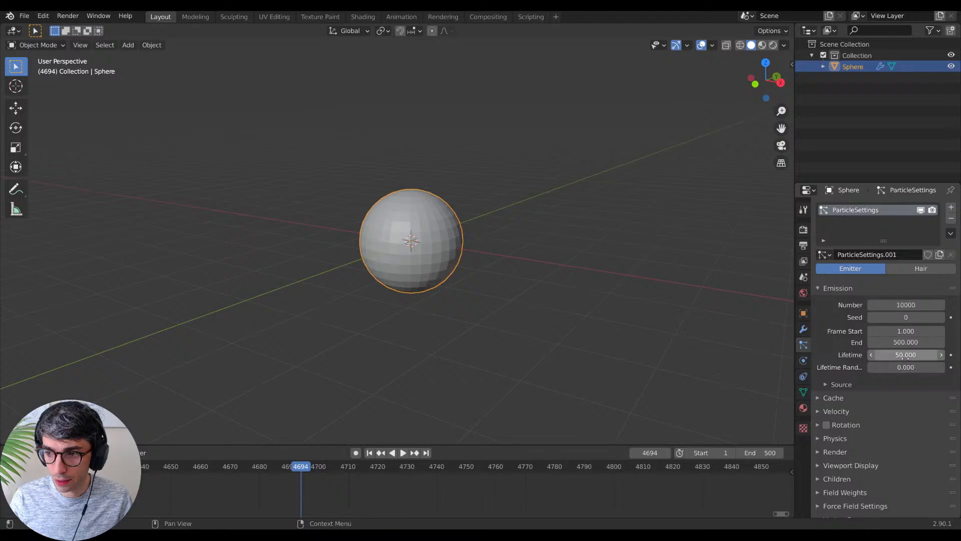
# Step: Set the particle lifetime to 100 frames and return the animation to frame 1
pyautogui.click(906, 355)
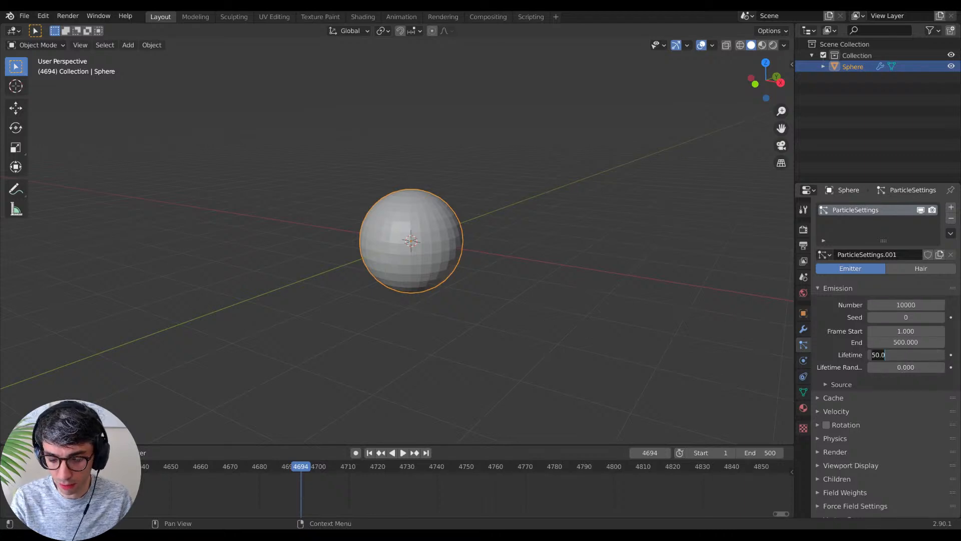
pyautogui.write('100')
pyautogui.press('Return')
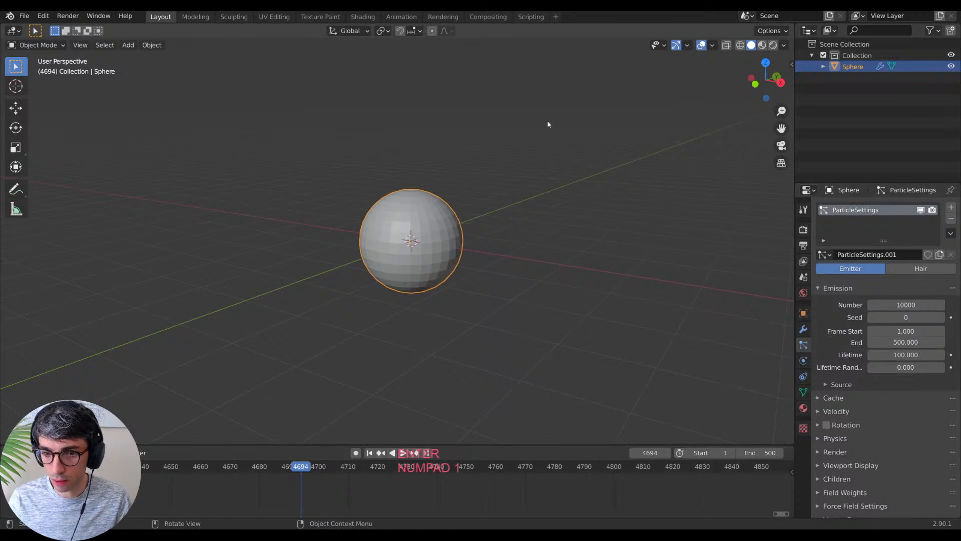
pyautogui.hotkey('shift', 'Left')
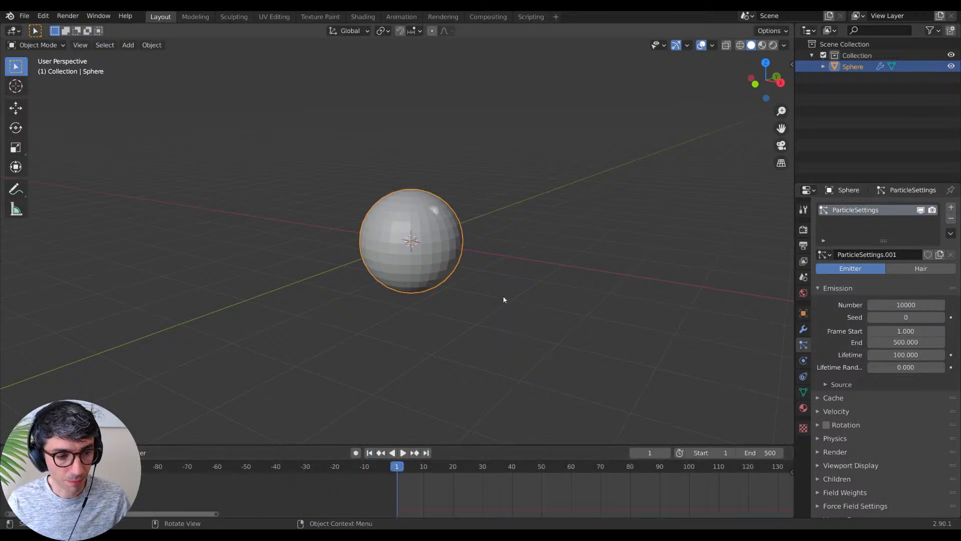
# Step: Play the particle emission to see how the particles fall and return the animation to frame 1
pyautogui.moveTo(513, 304); pyautogui.dragTo(544, 198, button='middle')
pyautogui.press('space')
pyautogui.press('space')
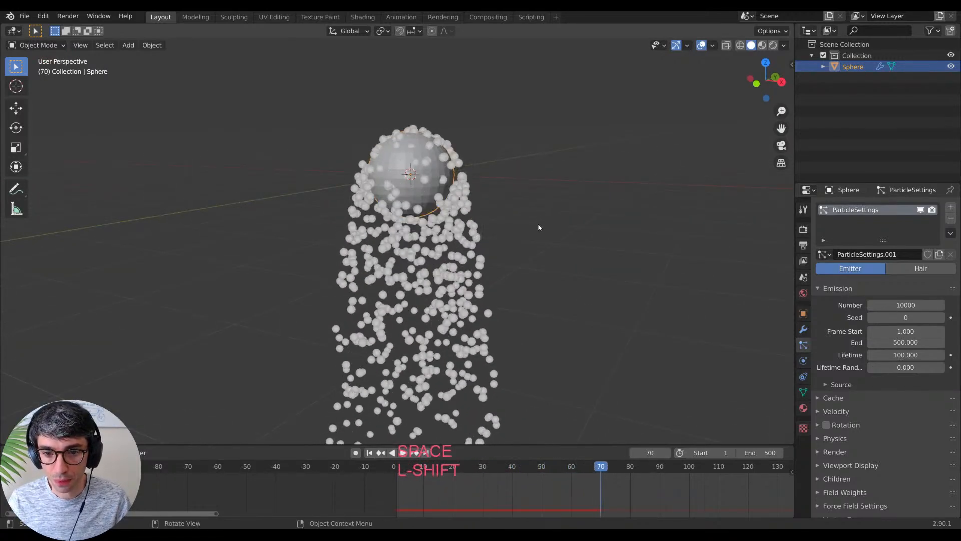
pyautogui.hotkey('shift', 'Left')
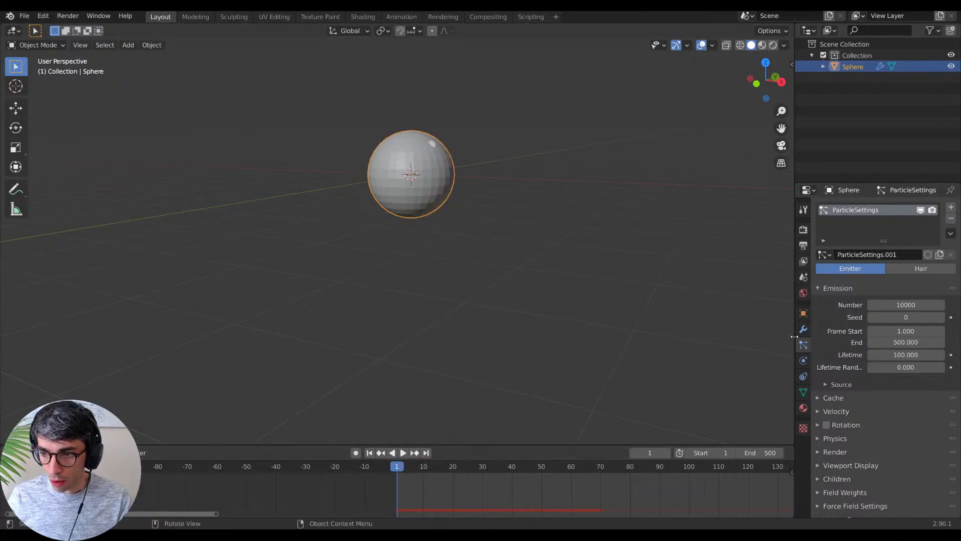
# Step: Change the sphere's particle physics type from Newtonian to Boids
pyautogui.scroll(-2, 835, 375)
pyautogui.click(845, 403)
pyautogui.scroll(-3, 846, 406)
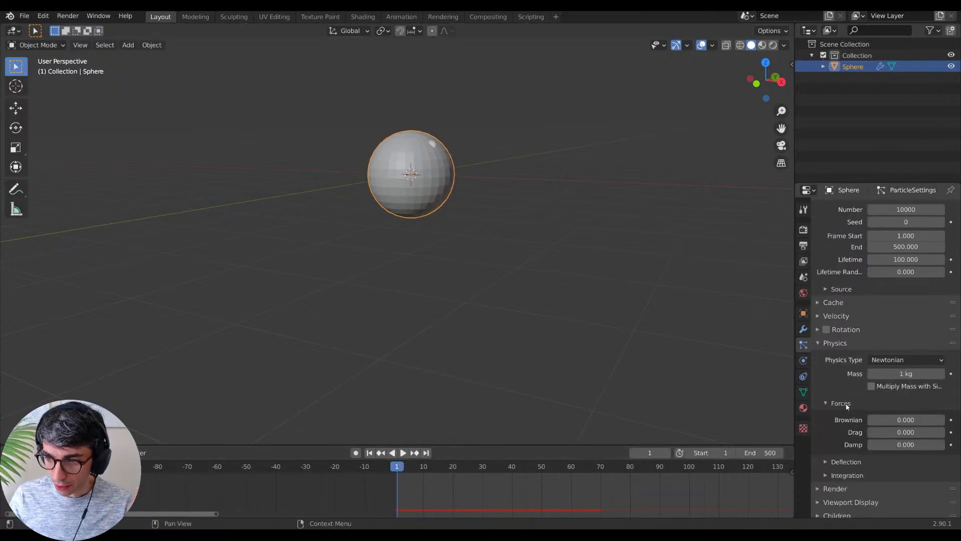
pyautogui.scroll(-4, 833, 378)
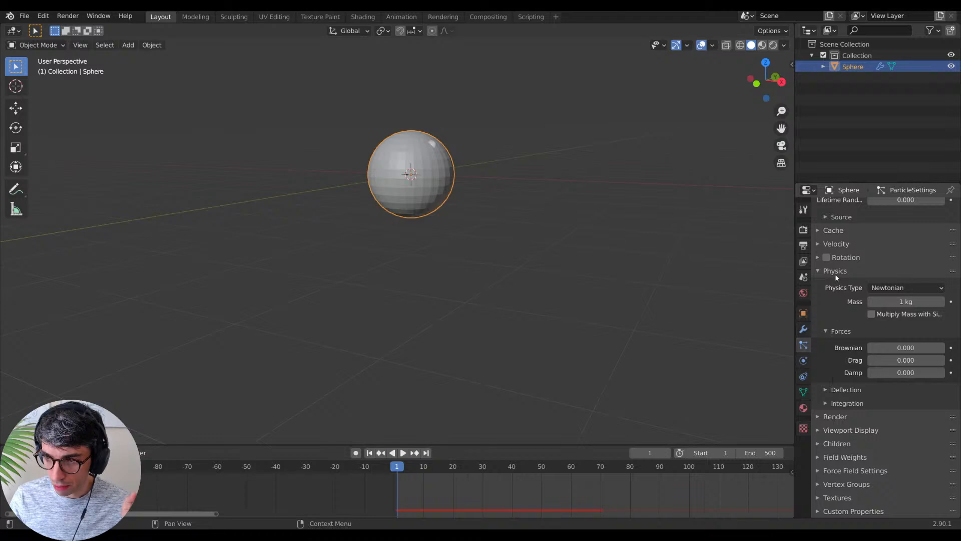
pyautogui.click(835, 274)
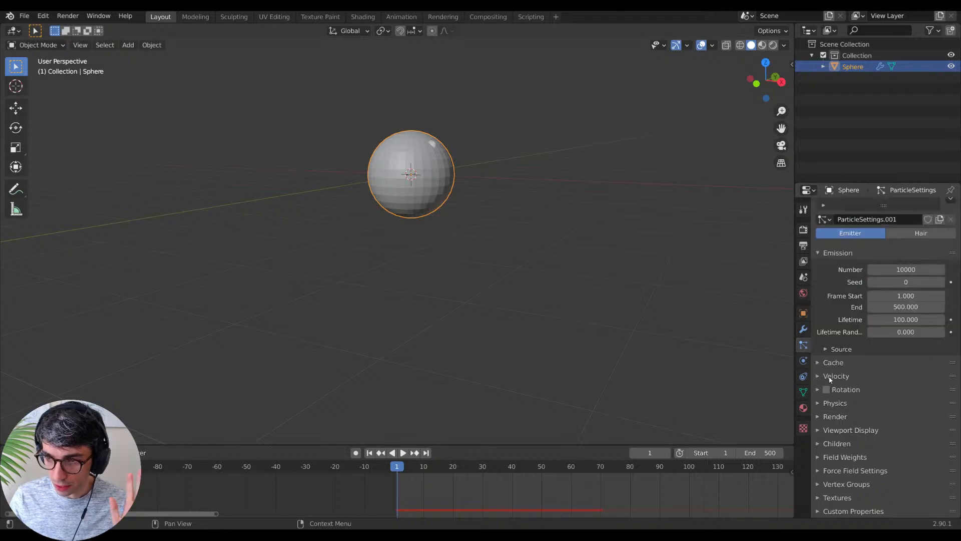
pyautogui.click(839, 405)
pyautogui.click(885, 420)
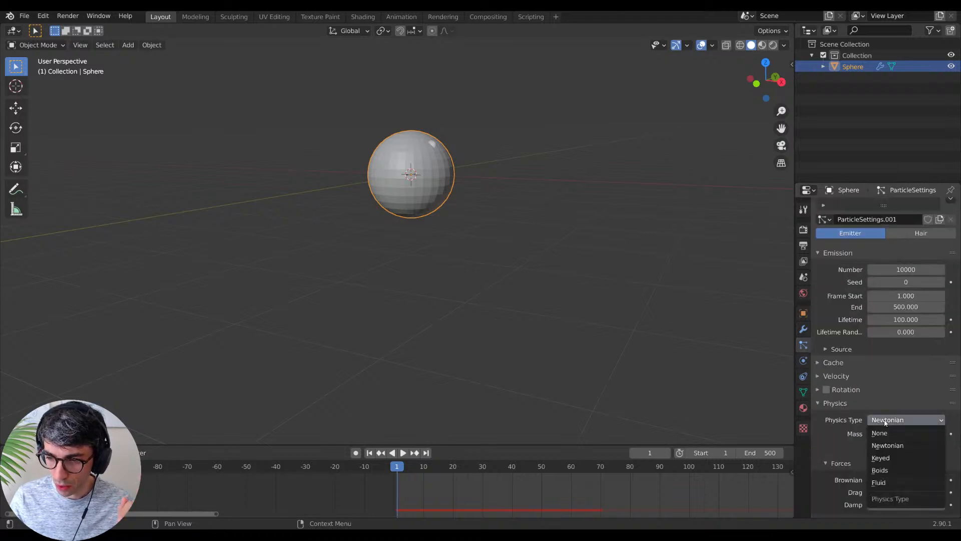
pyautogui.click(887, 472)
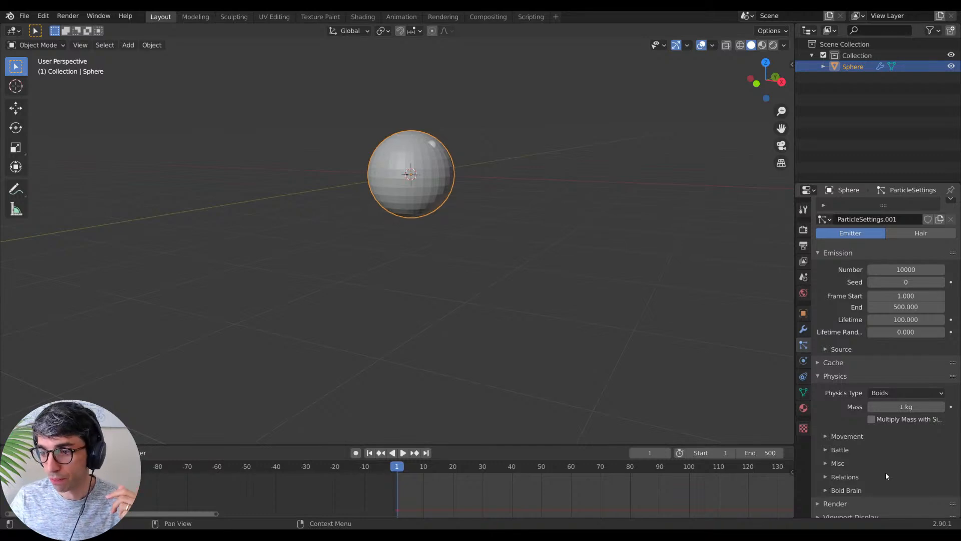
# Step: Examine the Battle, Boid Brain and Movement settings of the sphere's boid particles
pyautogui.click(842, 450)
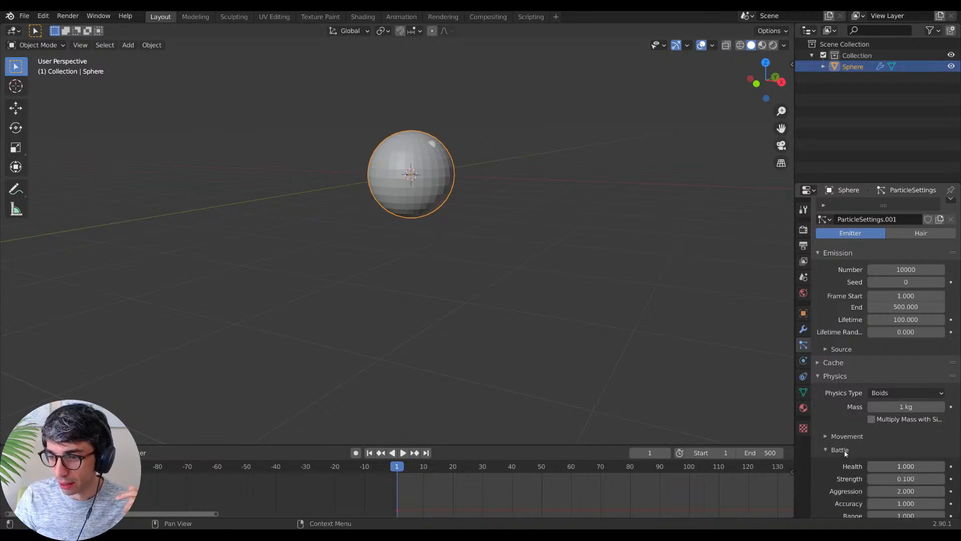
pyautogui.scroll(-3, 845, 431)
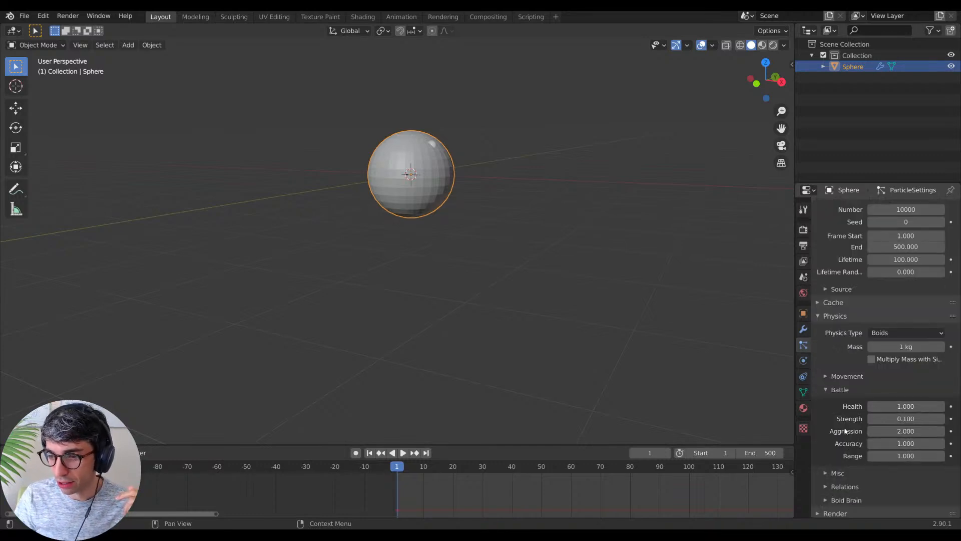
pyautogui.click(845, 499)
pyautogui.scroll(-2, 847, 479)
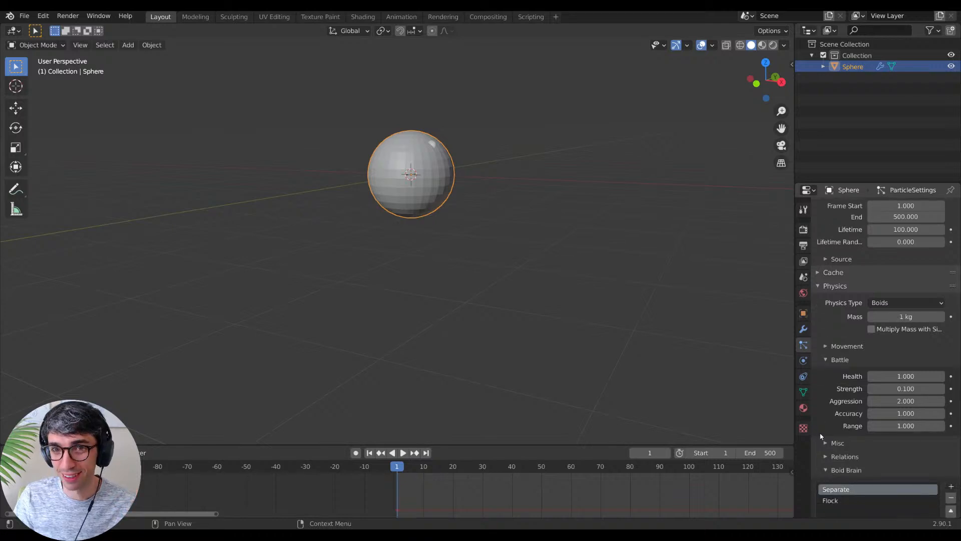
pyautogui.scroll(-2, 849, 460)
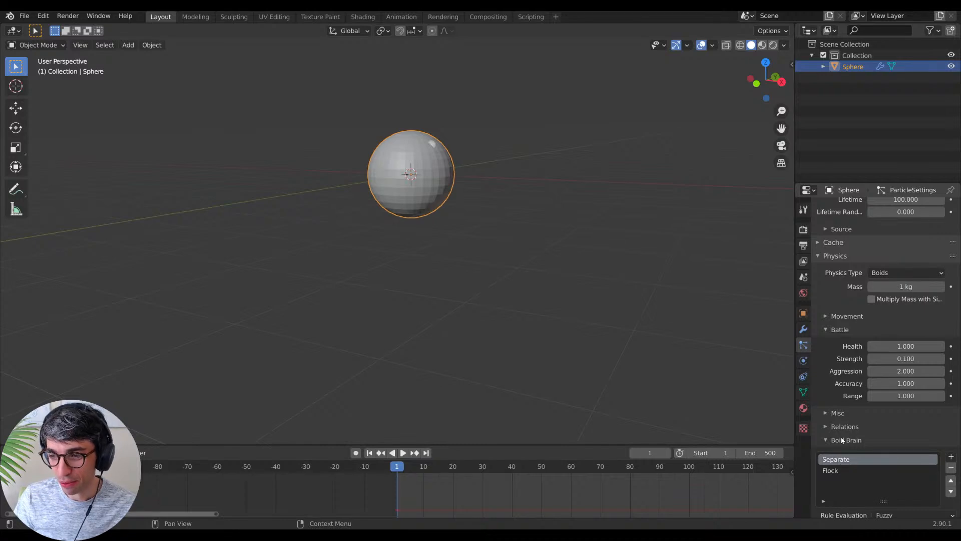
pyautogui.click(842, 440)
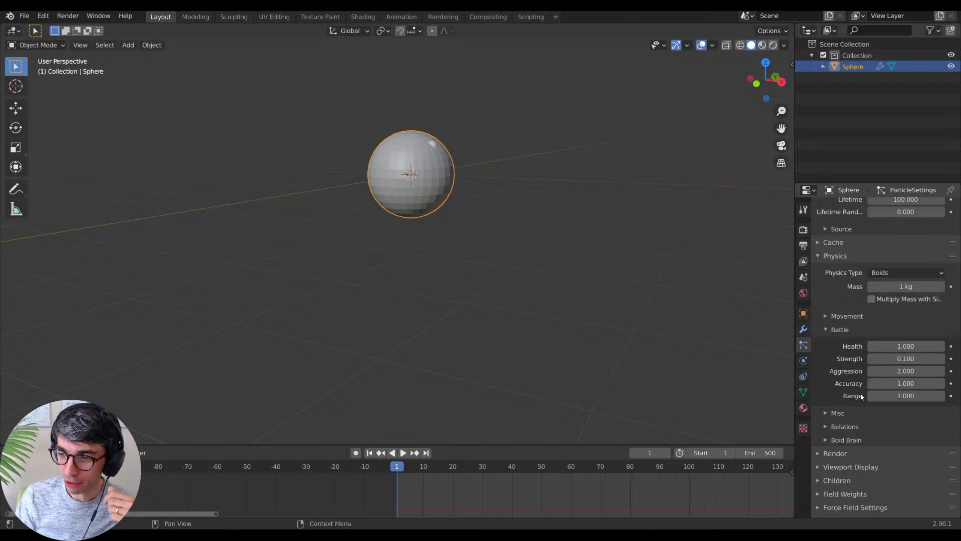
pyautogui.click(837, 325)
pyautogui.click(840, 351)
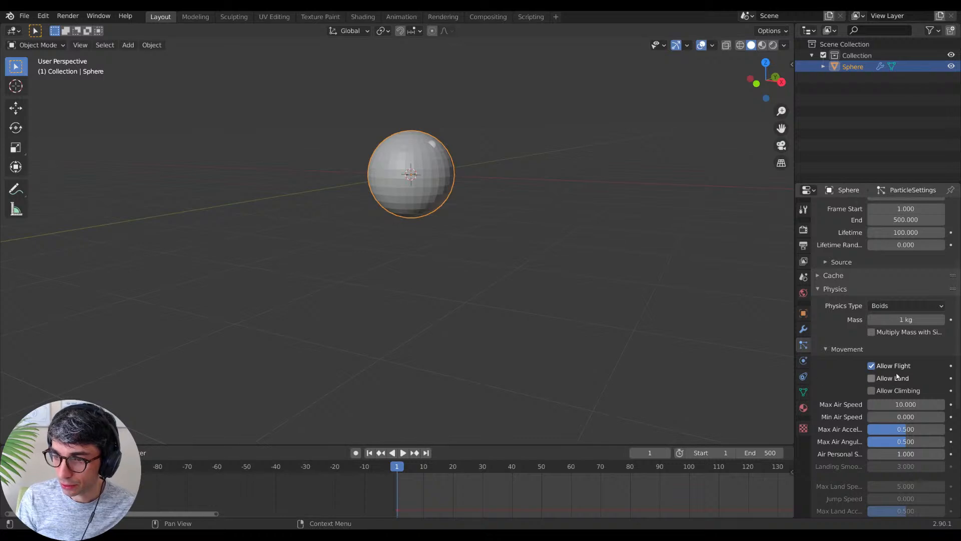
pyautogui.scroll(-5, 839, 426)
pyautogui.scroll(6, 839, 425)
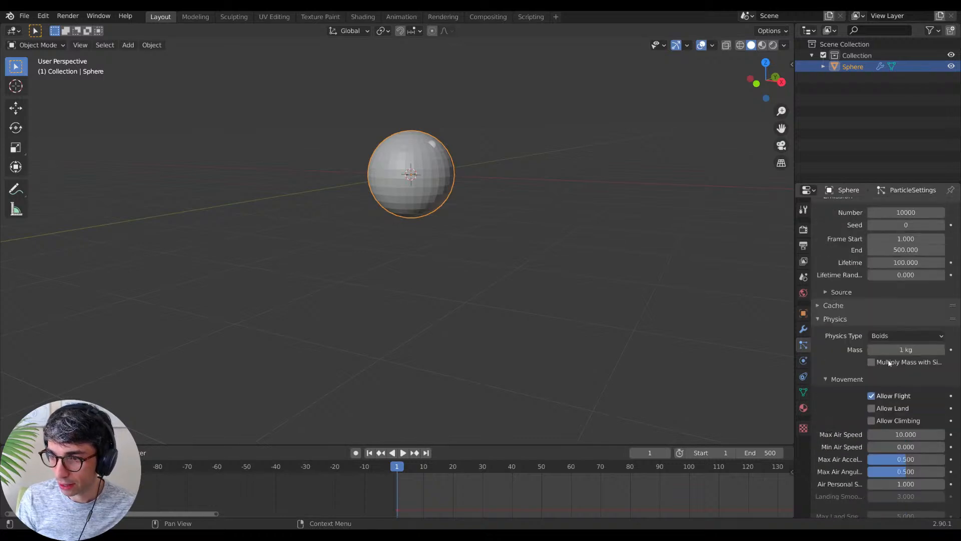
pyautogui.click(829, 382)
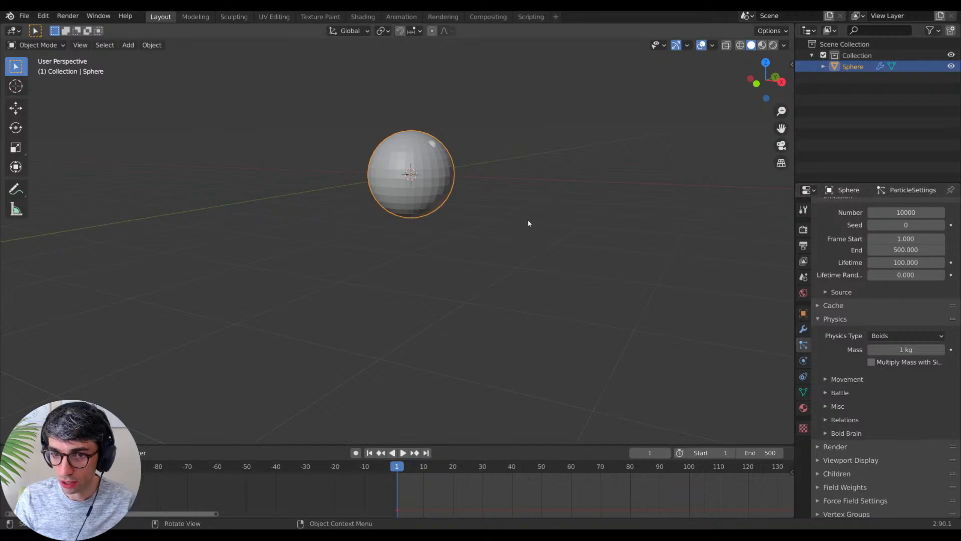
# Step: Play the boid simulation from frame 1 and inspect the particle swarm around the sphere from several angles
pyautogui.press('space')
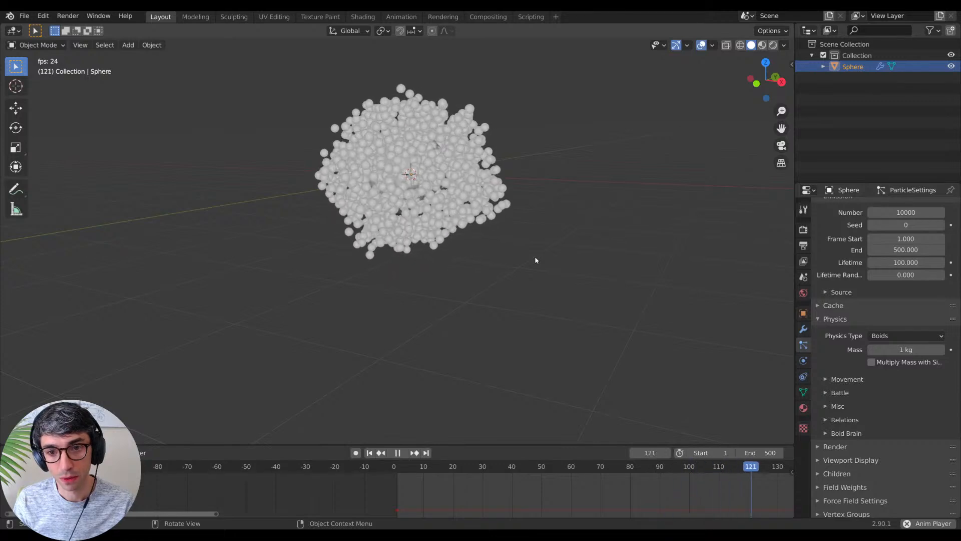
pyautogui.moveTo(522, 232); pyautogui.dragTo(489, 266, button='middle')
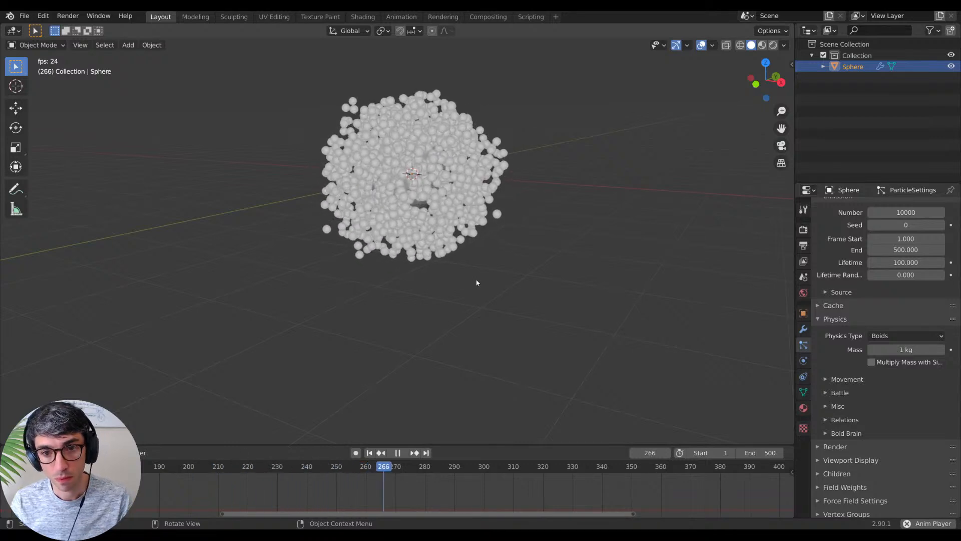
pyautogui.press('space')
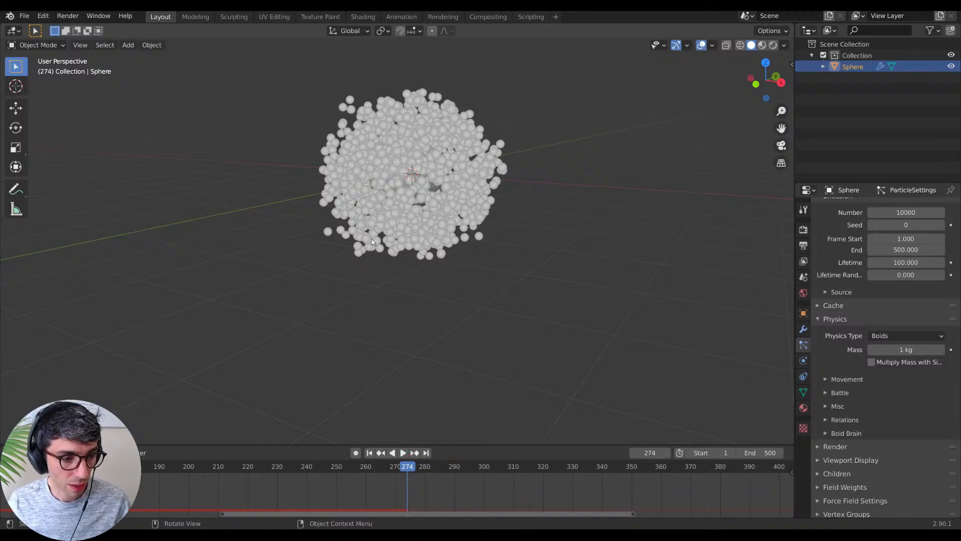
pyautogui.keyDown('shift'); pyautogui.moveTo(419, 229); pyautogui.dragTo(416, 261, button='middle'); pyautogui.keyUp('shift')
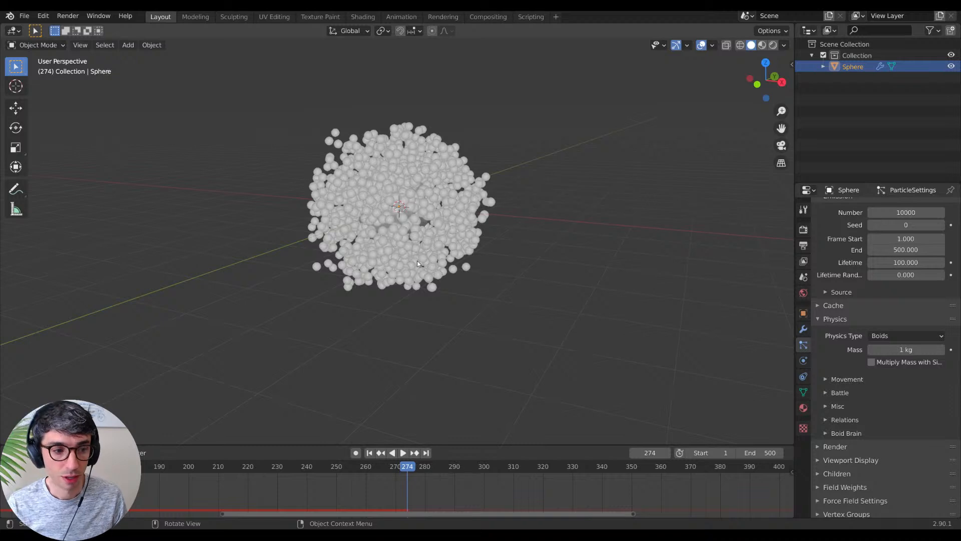
pyautogui.moveTo(417, 261); pyautogui.dragTo(422, 230, button='middle')
pyautogui.scroll(-2, 427, 280)
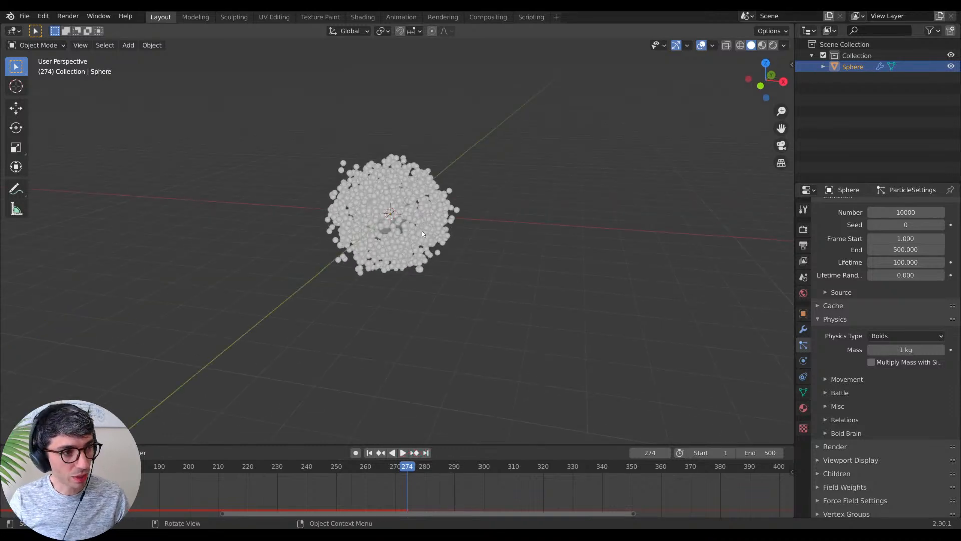
# Step: Add a Turbulence force field at the scene centre and show its physics settings
pyautogui.hotkey('shift', 'a')
pyautogui.moveTo(412, 266)
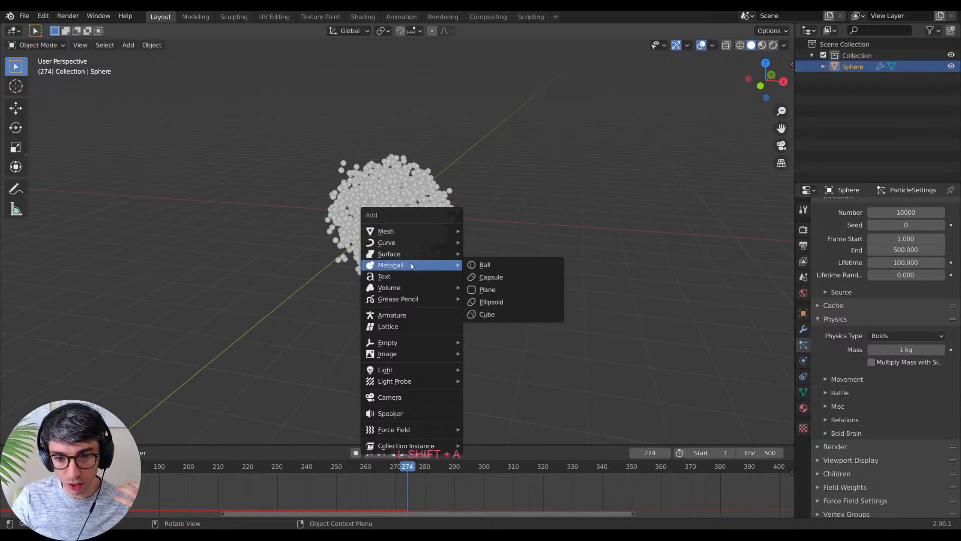
pyautogui.moveTo(421, 431)
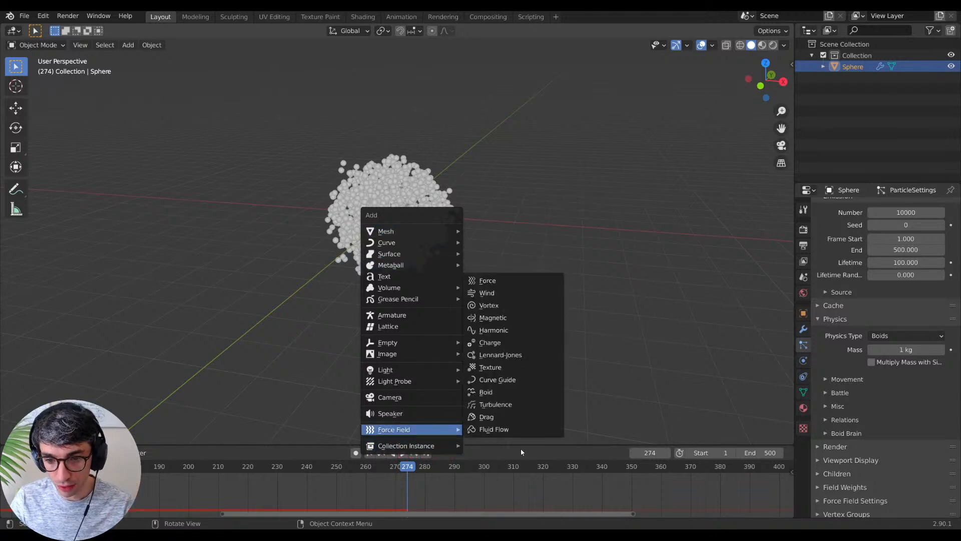
pyautogui.click(518, 405)
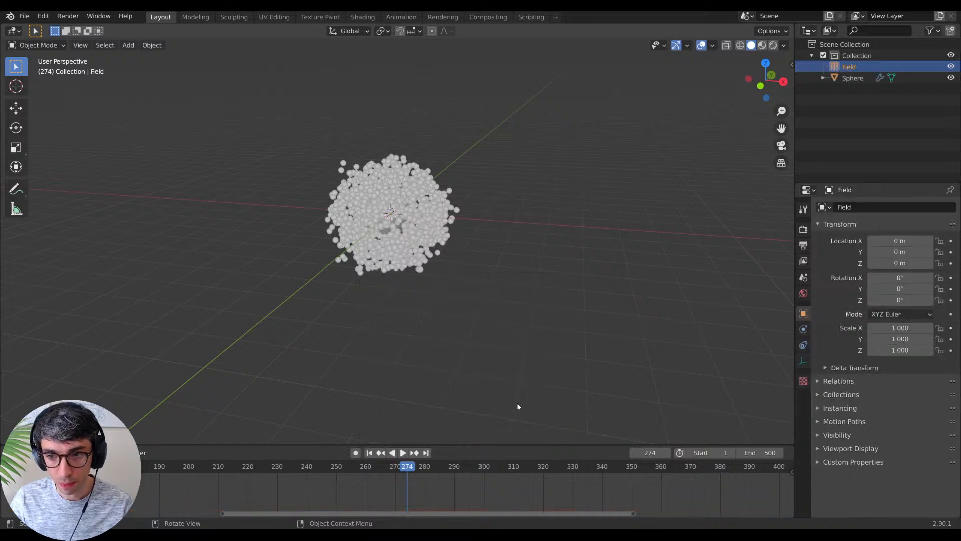
pyautogui.click(803, 346)
pyautogui.click(803, 328)
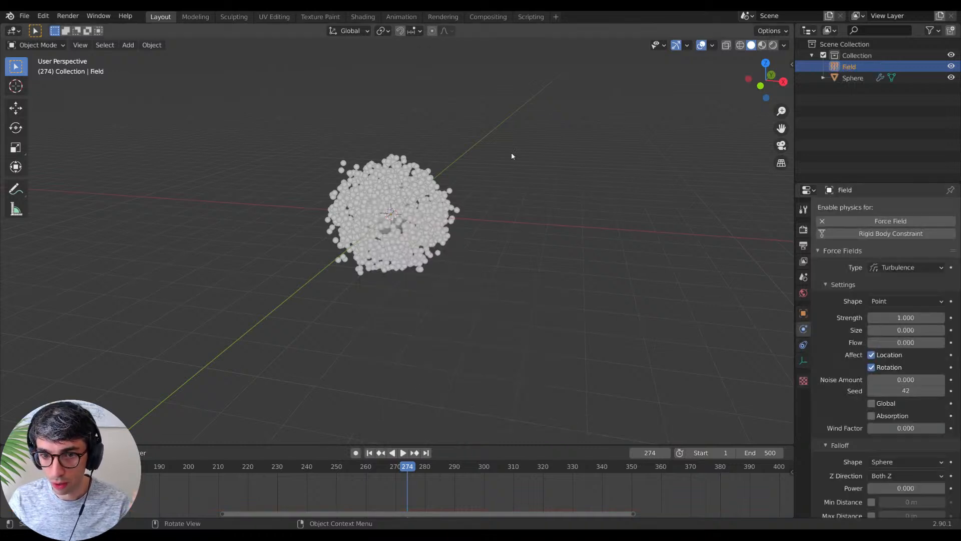
# Step: Play the animation from frame 1 with turbulence active and set the field's strength to 10
pyautogui.hotkey('shift', 'Left')
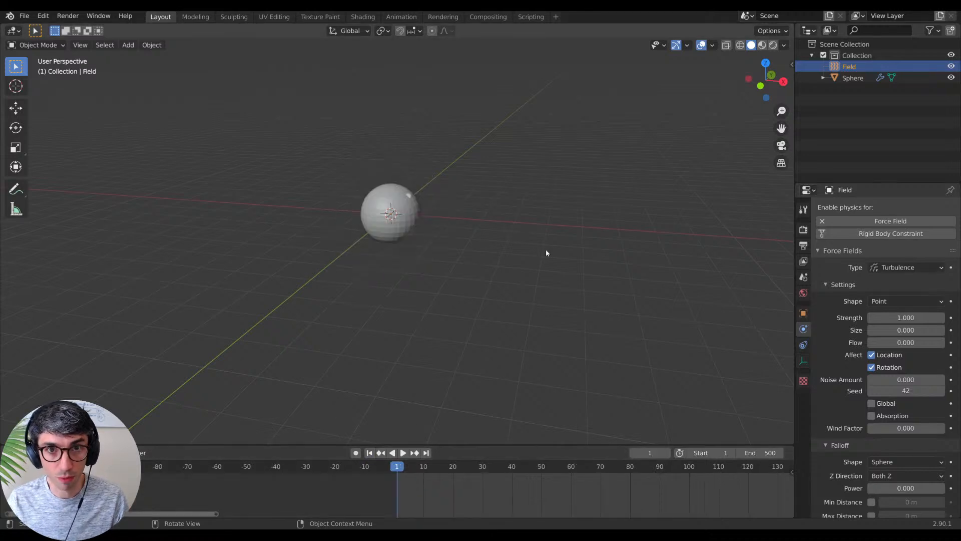
pyautogui.press('space')
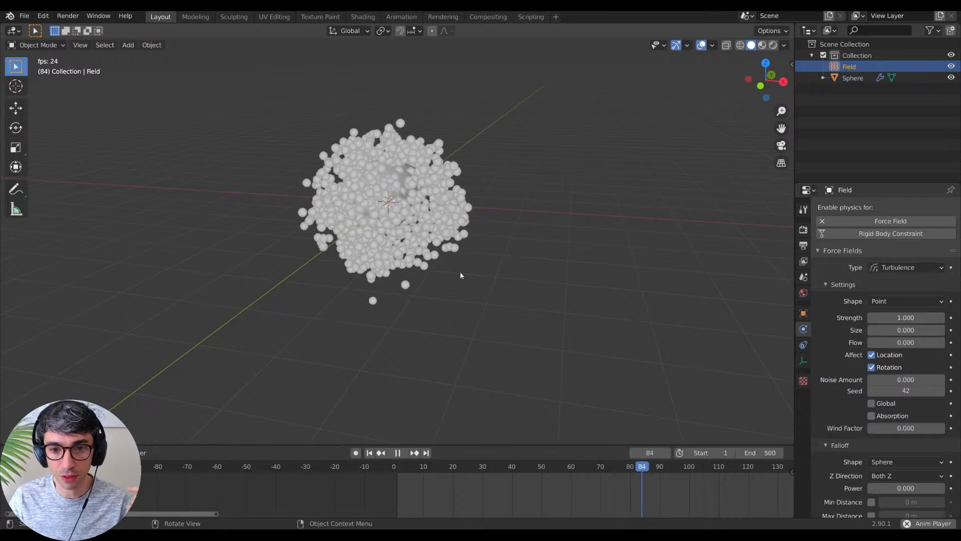
pyautogui.press('space')
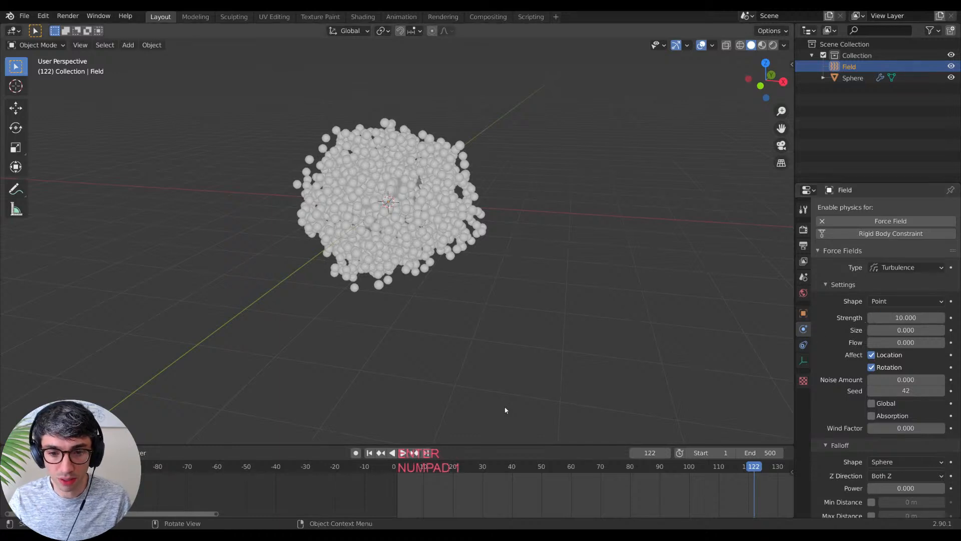
# Step: Replay the animation from frame 1 and view the turbulent swarm from another side and farther away
pyautogui.hotkey('shift', 'Left')
pyautogui.press('space')
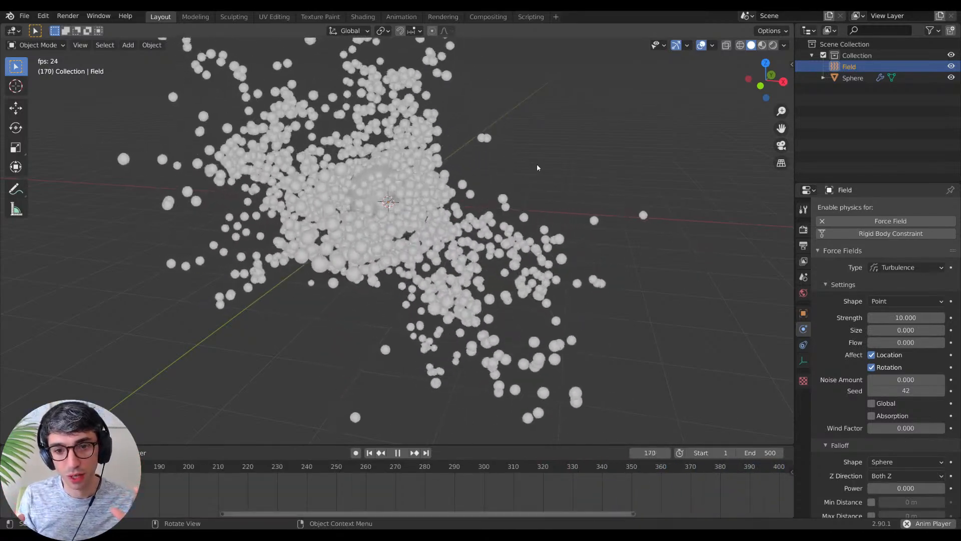
pyautogui.moveTo(536, 163); pyautogui.dragTo(481, 170, button='middle')
pyautogui.scroll(-5, 481, 170)
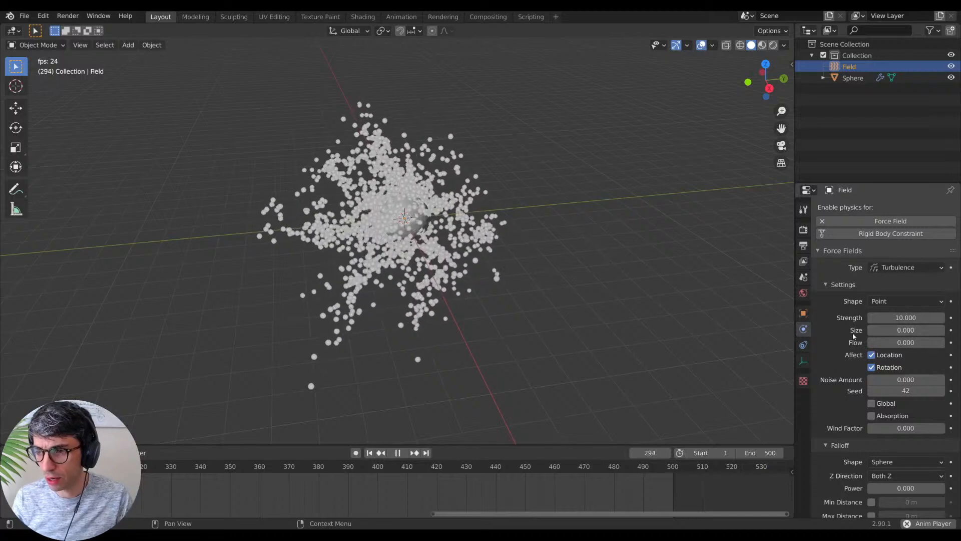
# Step: Set the turbulence field's size to 1 and replay the animation from frame 1
pyautogui.press('space')
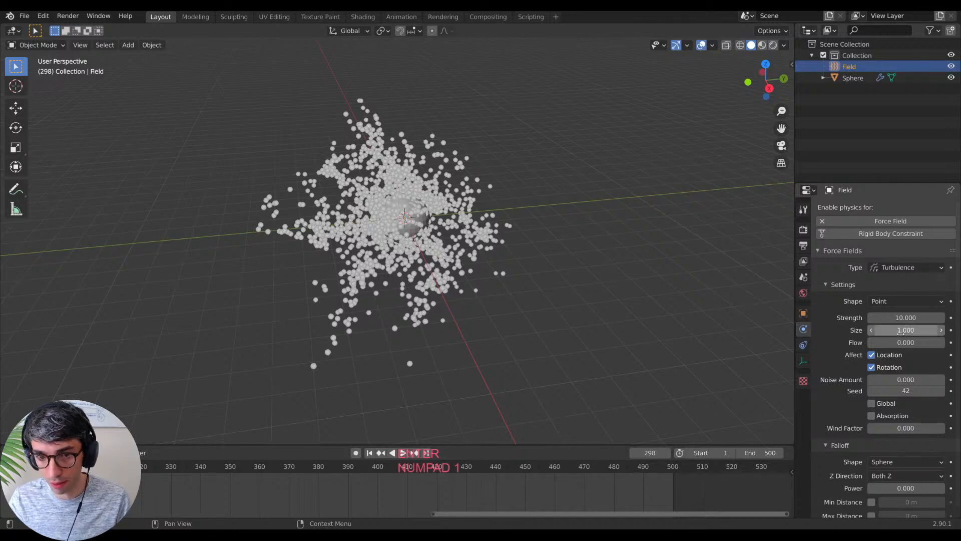
pyautogui.click(370, 453)
pyautogui.press('space')
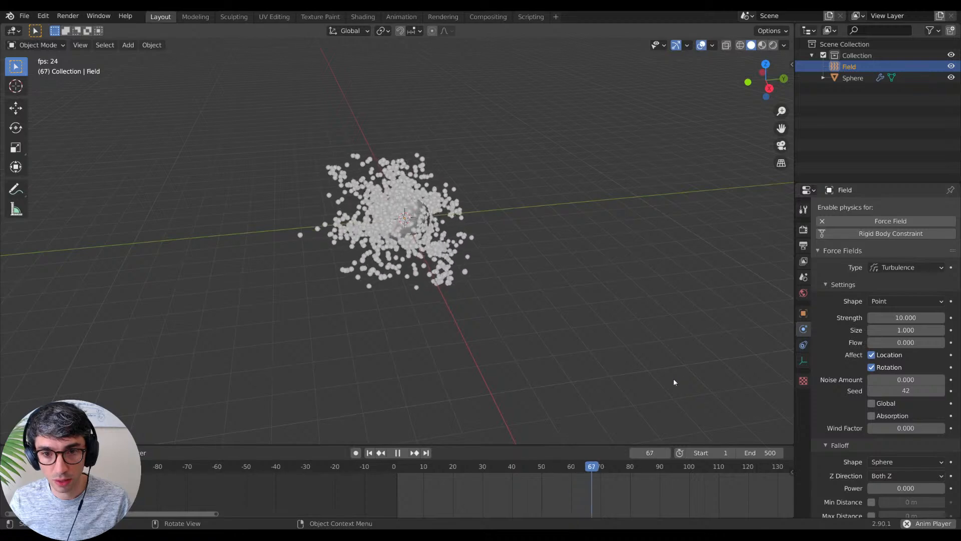
pyautogui.press('space')
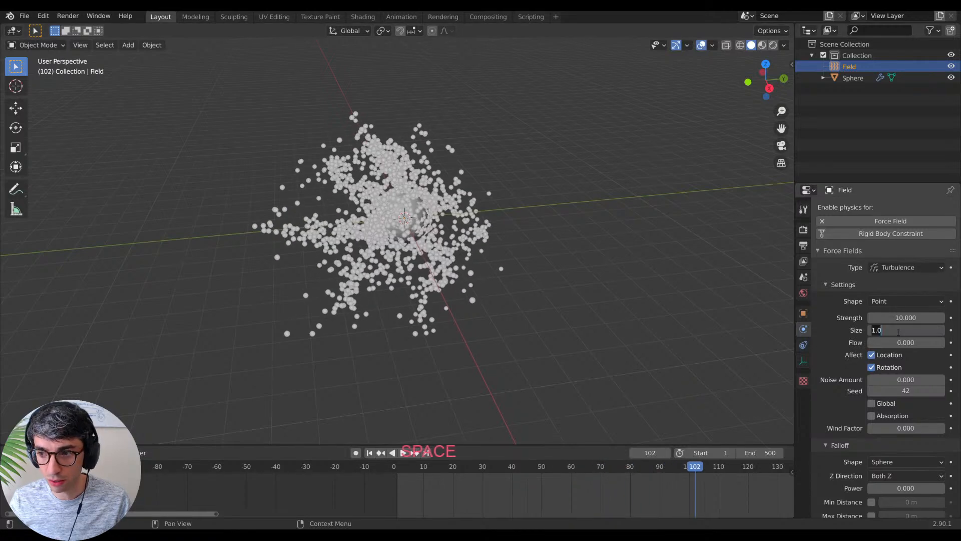
# Step: Set the turbulence field's size to 10 and replay the animation from frame 1, viewing the swarm from a lower angle
pyautogui.click(369, 452)
pyautogui.press('space')
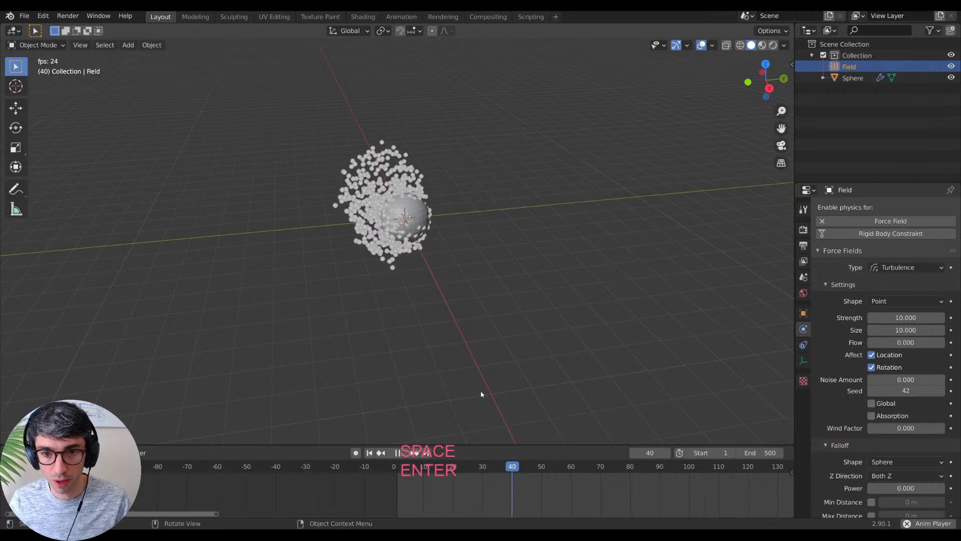
pyautogui.scroll(-3, 497, 263)
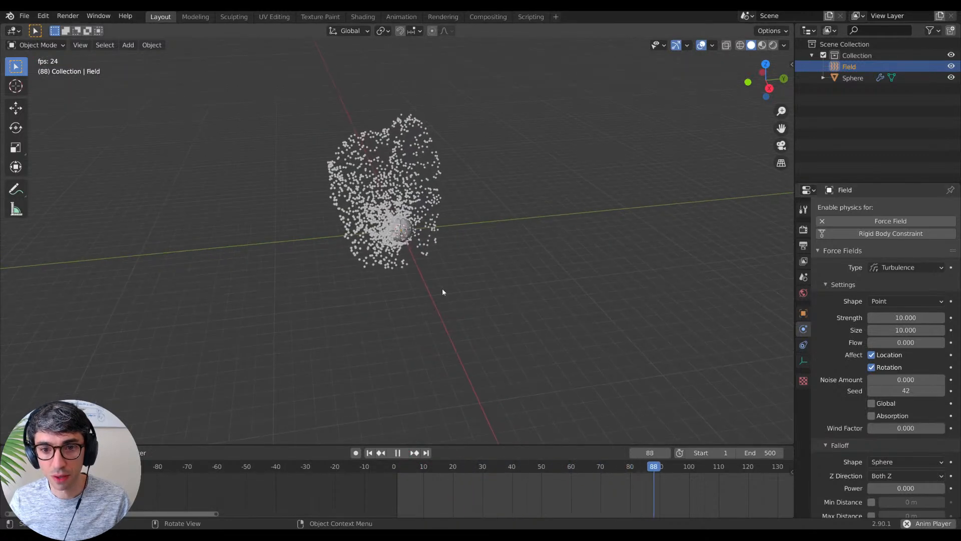
pyautogui.moveTo(626, 317); pyautogui.dragTo(515, 266, button='middle')
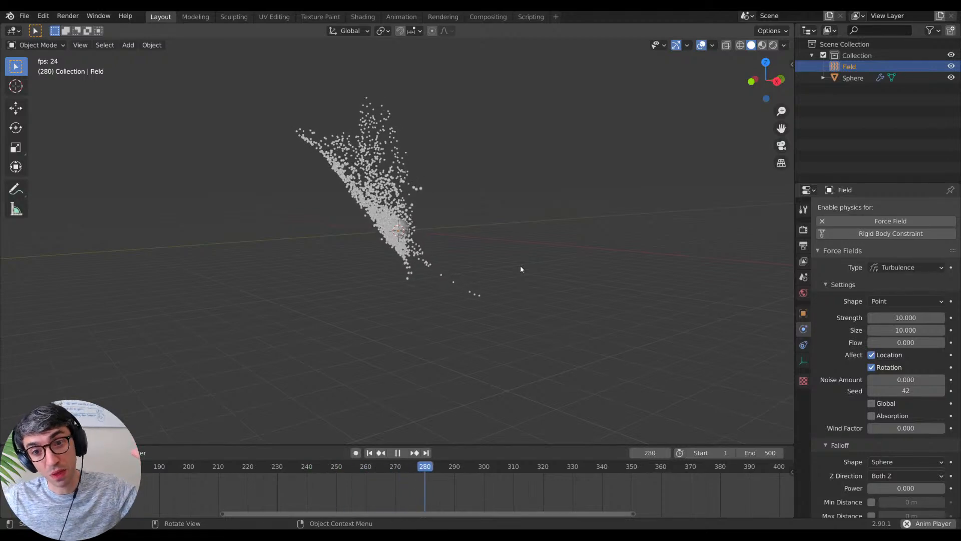
# Step: View the moving swarm closer up and from a higher angle, then pause the animation and inspect it from another side
pyautogui.moveTo(521, 268); pyautogui.dragTo(519, 297, button='middle')
pyautogui.scroll(3, 481, 275)
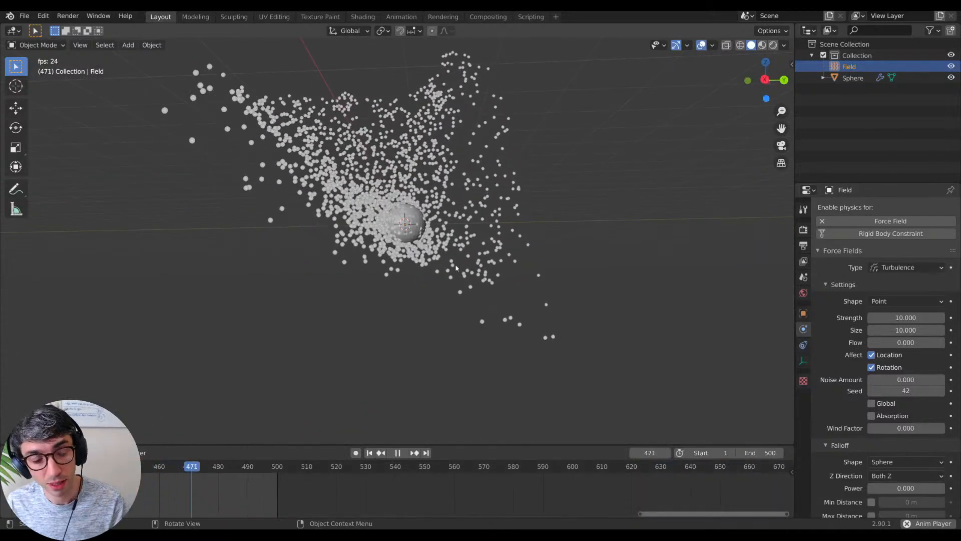
pyautogui.press('space')
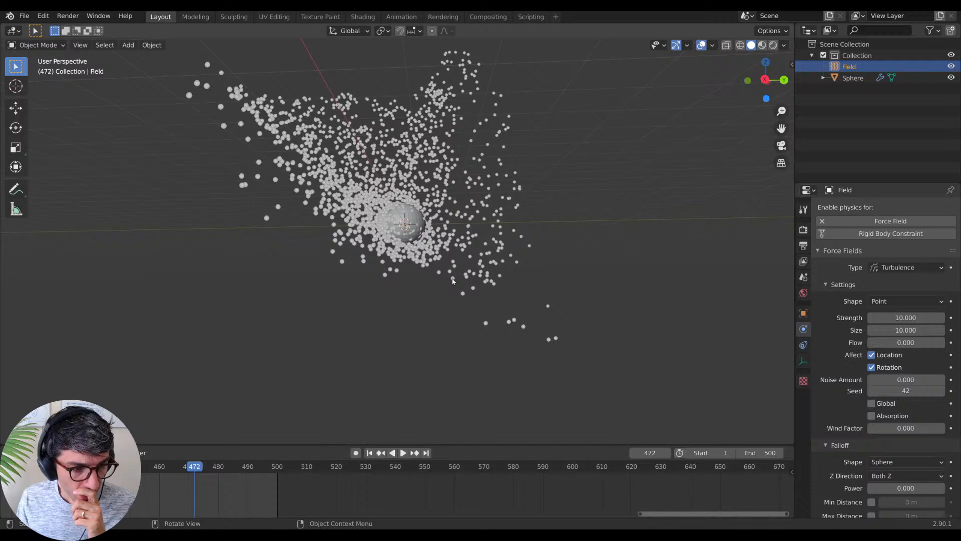
pyautogui.moveTo(453, 282); pyautogui.dragTo(424, 303, button='middle')
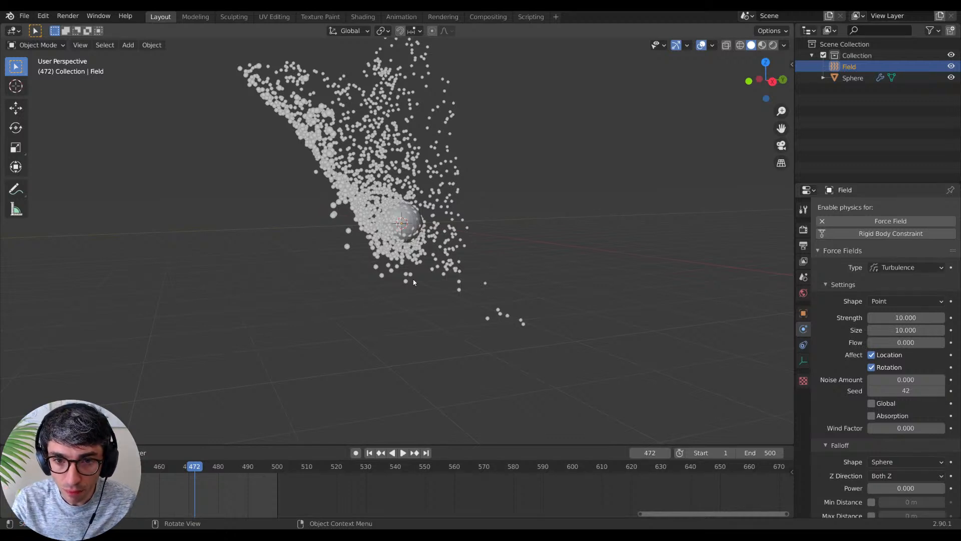
# Step: Set the turbulence field's size to 0 and its flow to 1, and replay the animation from frame 1
pyautogui.moveTo(502, 196); pyautogui.dragTo(882, 288, button='middle')
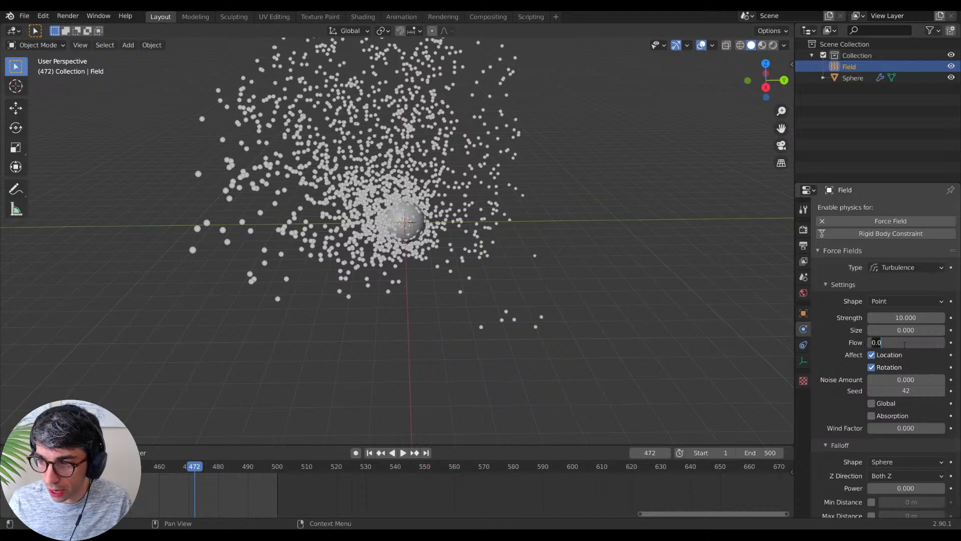
pyautogui.press('Return')
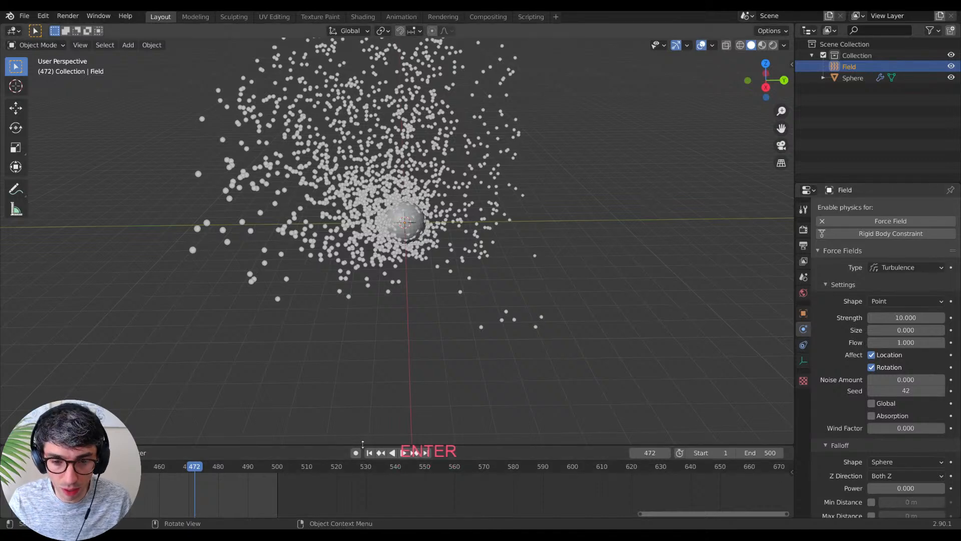
pyautogui.hotkey('shift', 'Left')
pyautogui.click(404, 453)
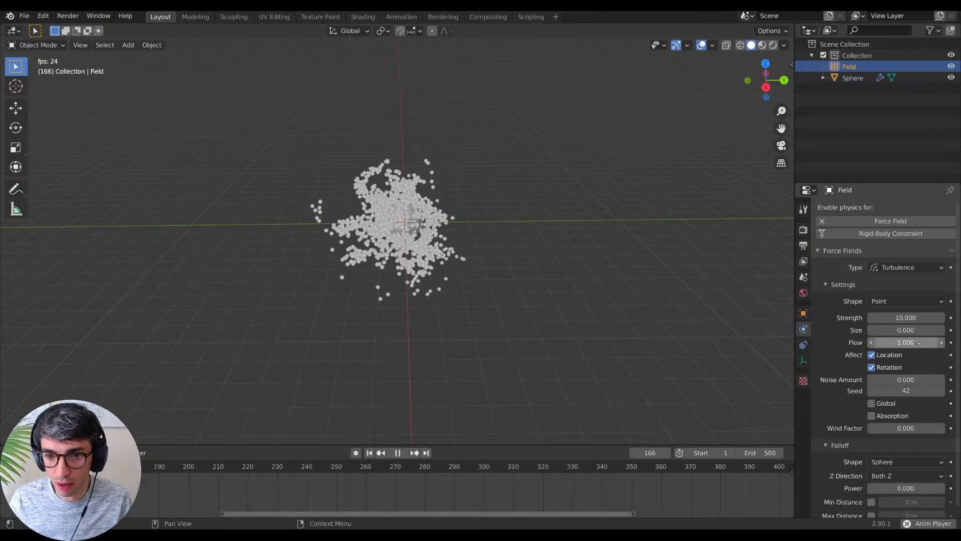
# Step: Set the turbulence field's flow to 8.8 and replay the animation from frame 1, viewing the swarm from several angles
pyautogui.moveTo(905, 342); pyautogui.dragTo(936, 341)
pyautogui.click(369, 452)
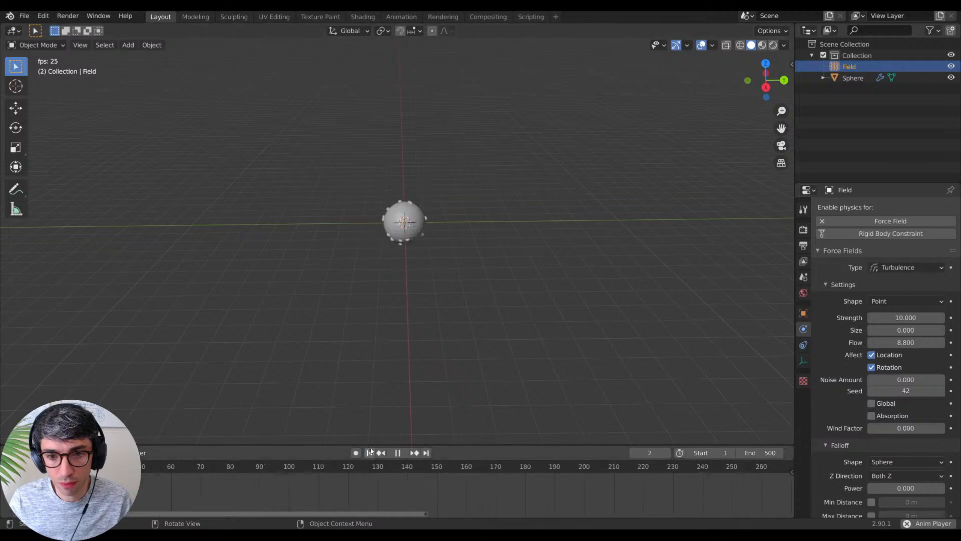
pyautogui.moveTo(507, 297); pyautogui.dragTo(517, 265, button='middle')
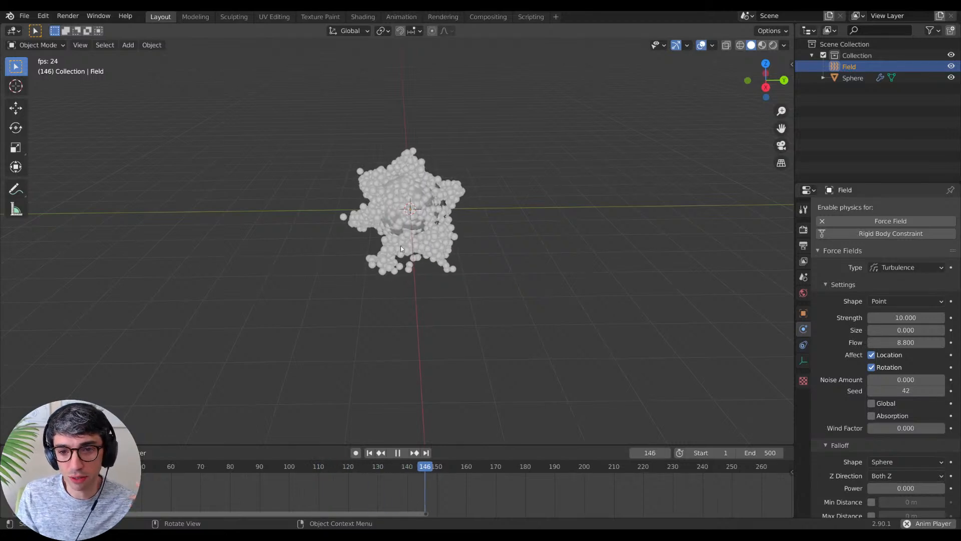
pyautogui.moveTo(483, 266); pyautogui.dragTo(449, 248, button='middle')
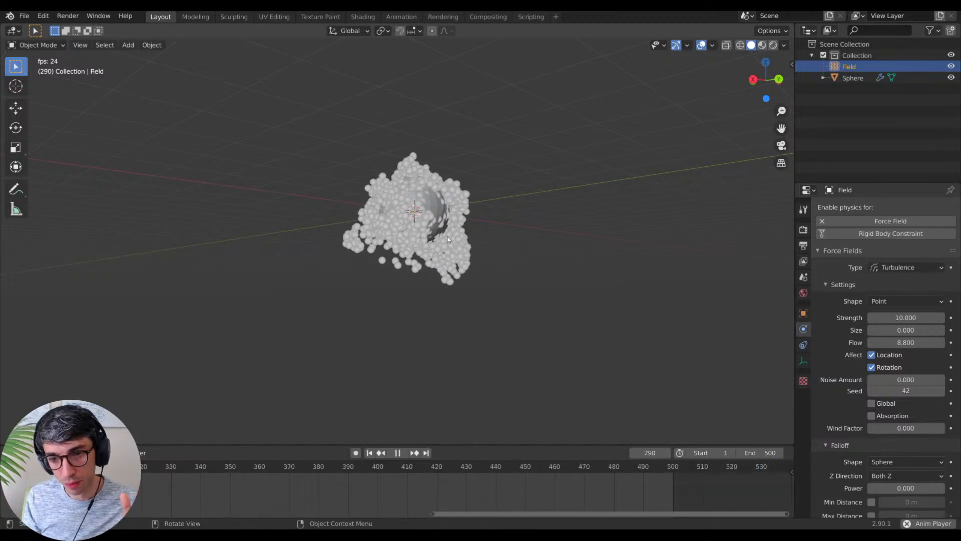
pyautogui.moveTo(448, 240); pyautogui.dragTo(568, 243, button='middle')
pyautogui.moveTo(518, 268); pyautogui.dragTo(528, 271, button='middle')
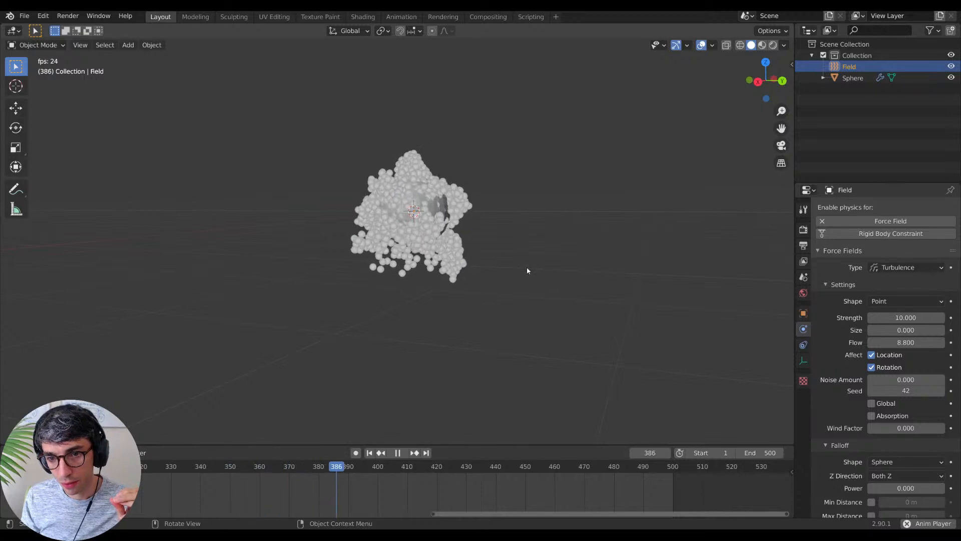
# Step: Set the turbulence field's strength to 50
pyautogui.click(906, 317)
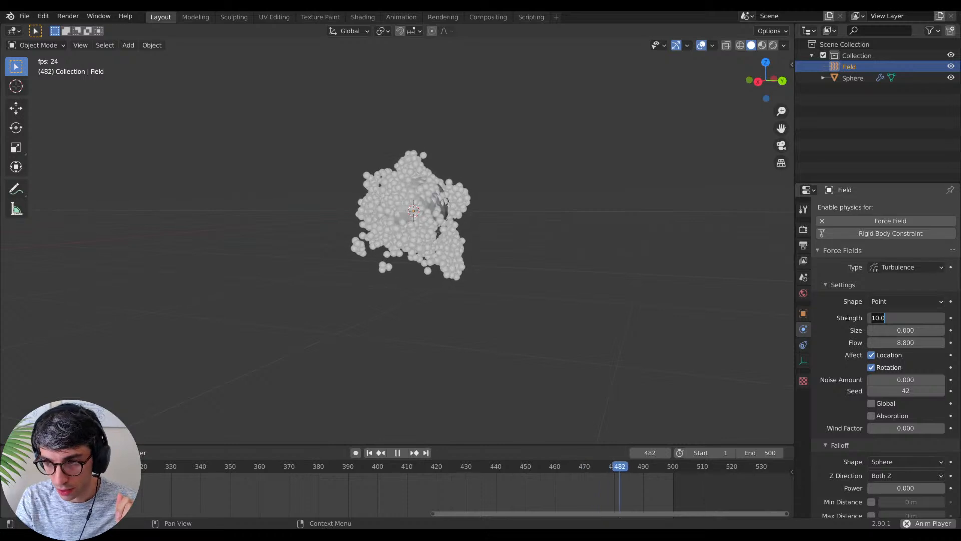
pyautogui.write('1')
pyautogui.press('BackSpace')
pyautogui.write('50')
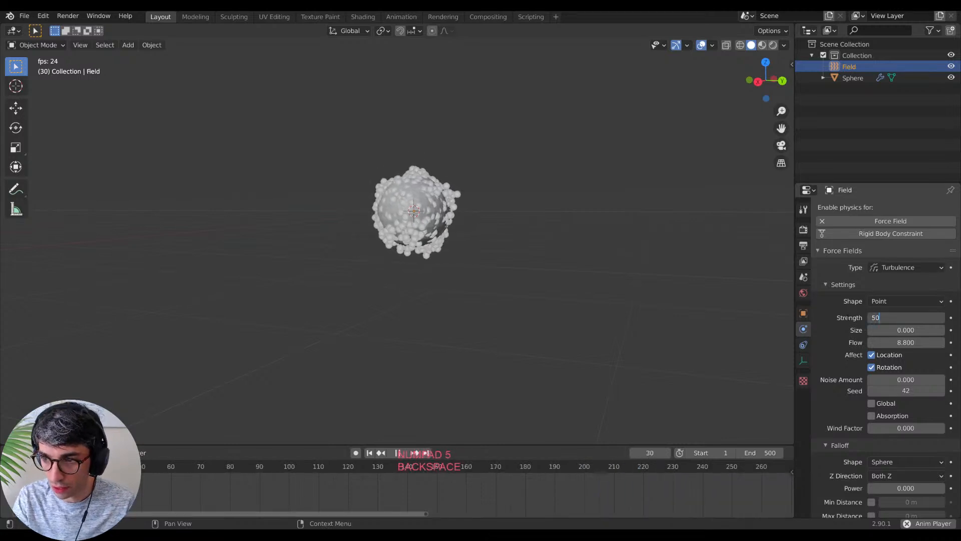
pyautogui.press('Return')
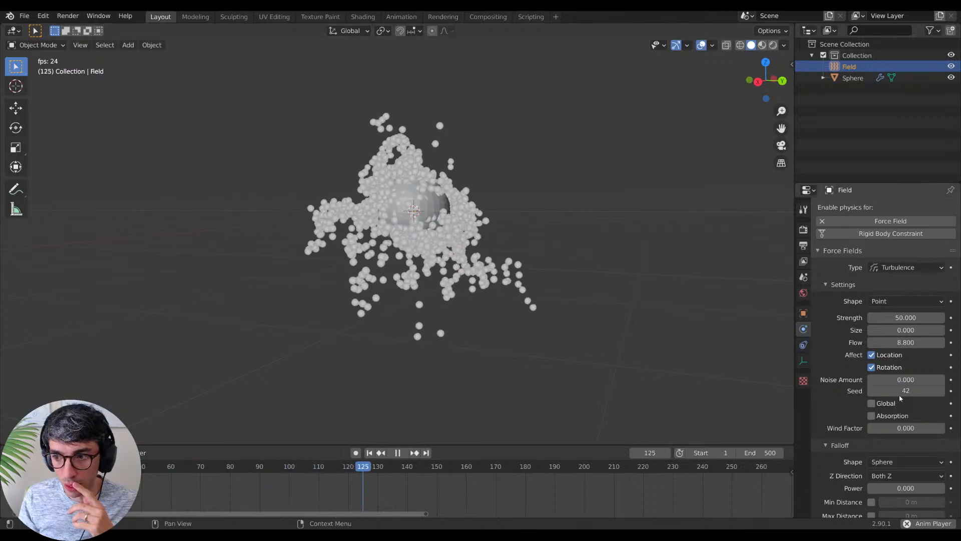
# Step: Set the turbulence field's flow to 10 and its seed to 42
pyautogui.moveTo(905, 342)
pyautogui.mouseDown()
pyautogui.moveTo(870, 342)
pyautogui.moveTo(932, 342)
pyautogui.moveTo(877, 342)
pyautogui.moveTo(909, 343)
pyautogui.mouseUp()
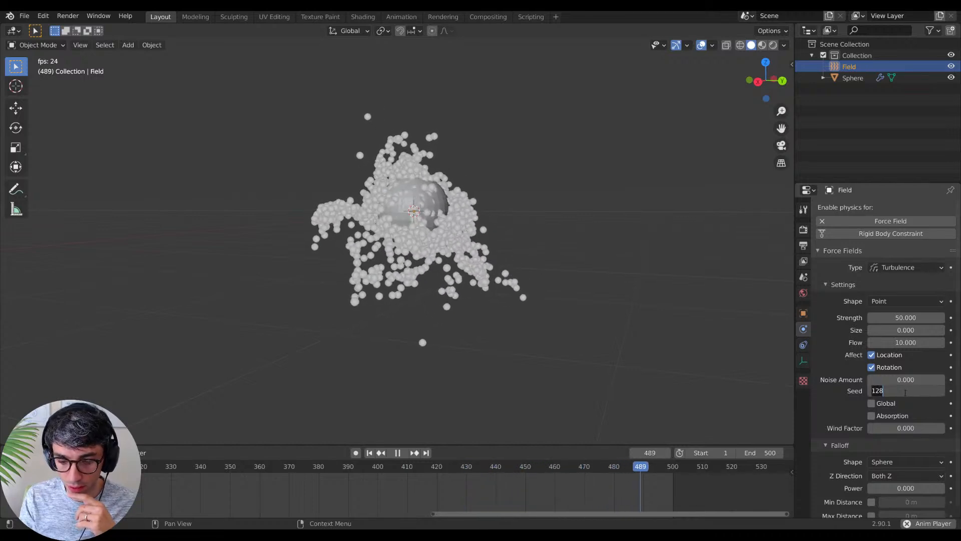
pyautogui.write('42')
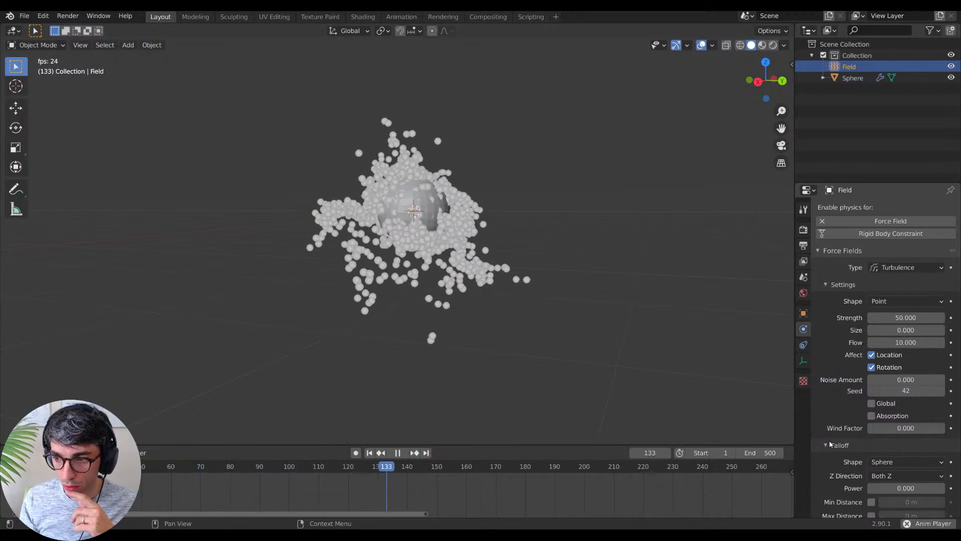
pyautogui.scroll(-1, 829, 444)
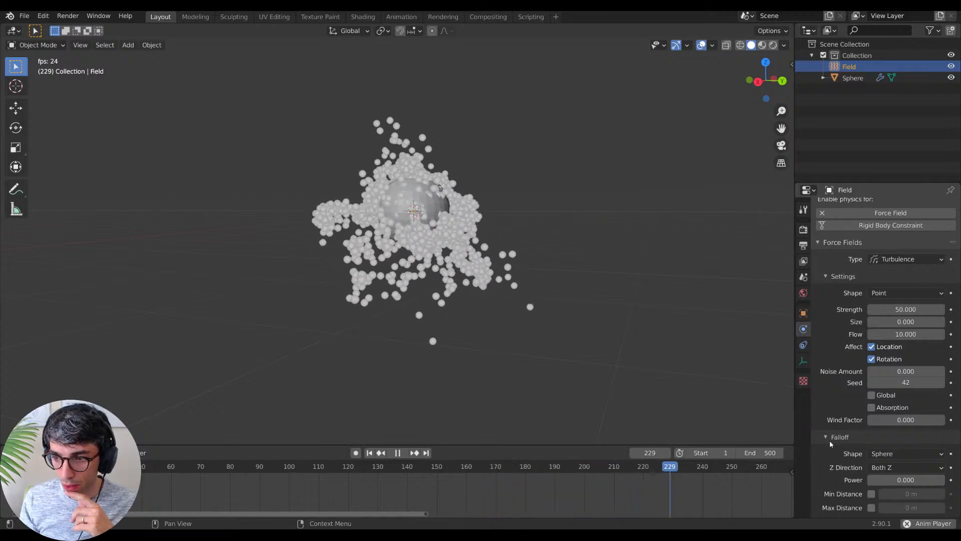
pyautogui.scroll(1, 840, 400)
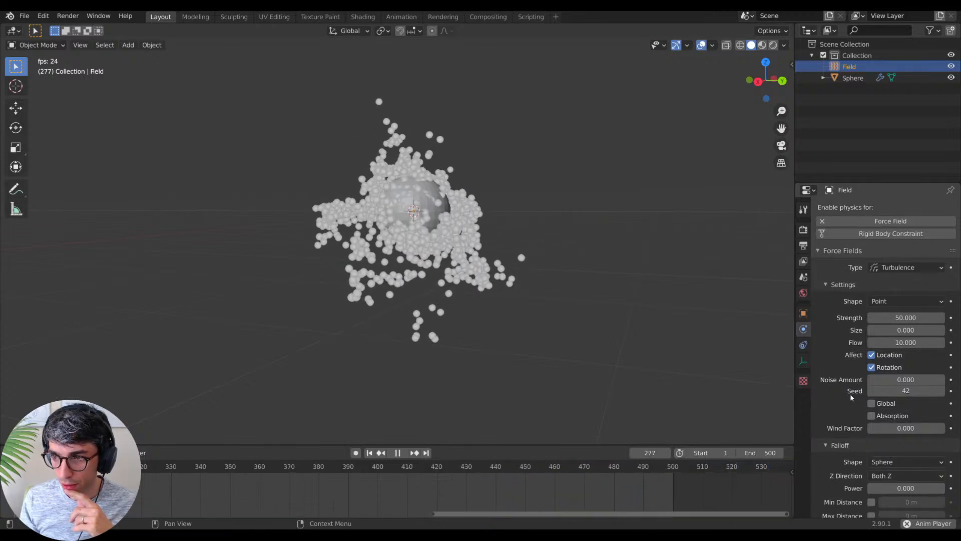
# Step: Enable the minimum and maximum distance in the field's falloff and set the maximum distance to 2.06 m
pyautogui.scroll(-1, 857, 369)
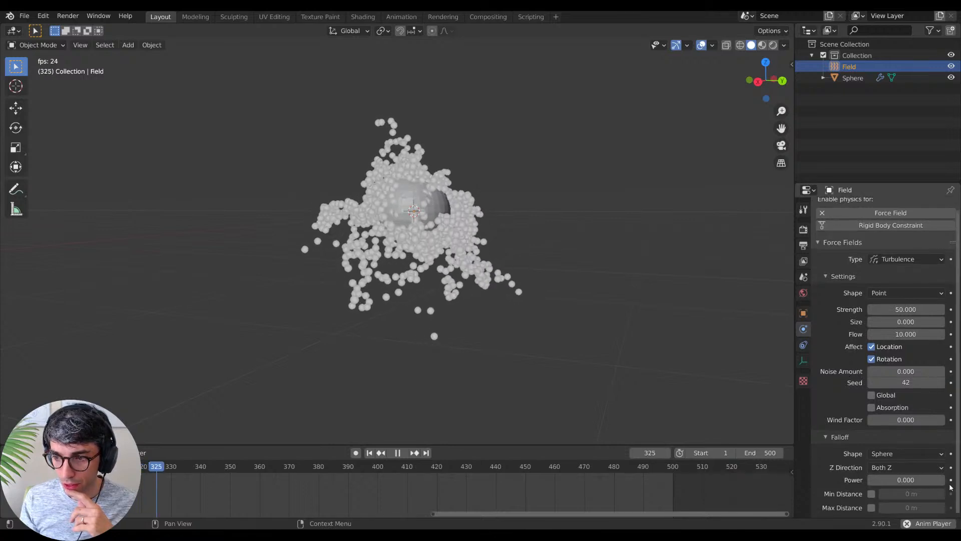
pyautogui.click(900, 455)
pyautogui.click(899, 457)
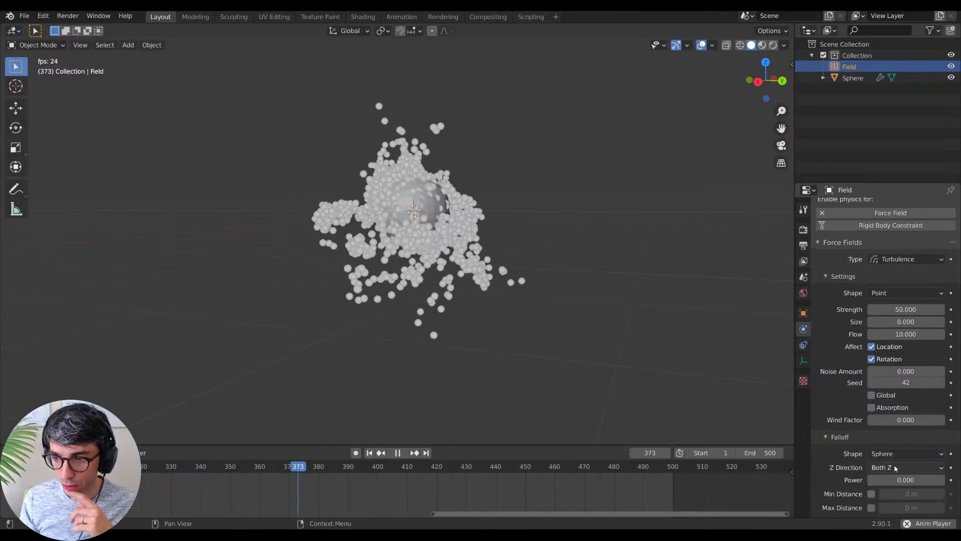
pyautogui.click(871, 495)
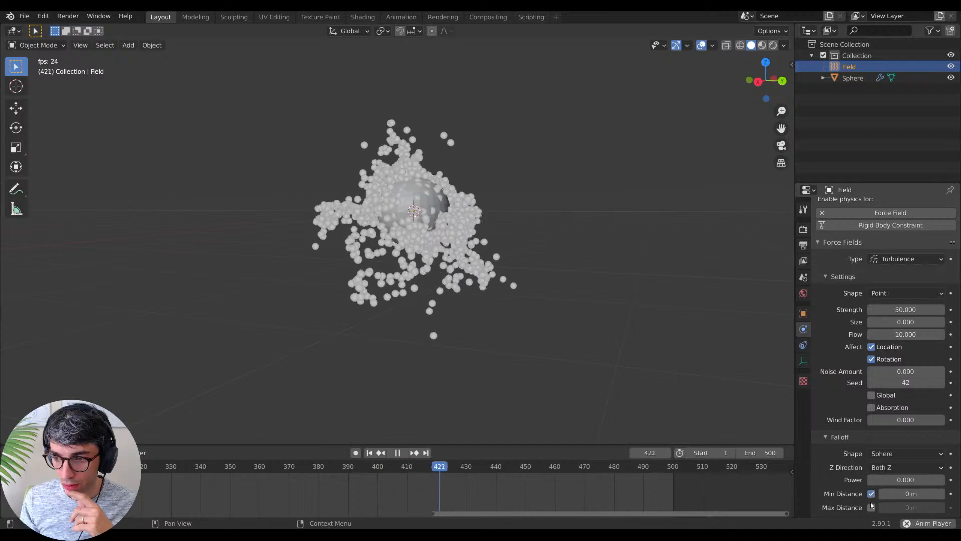
pyautogui.click(872, 503)
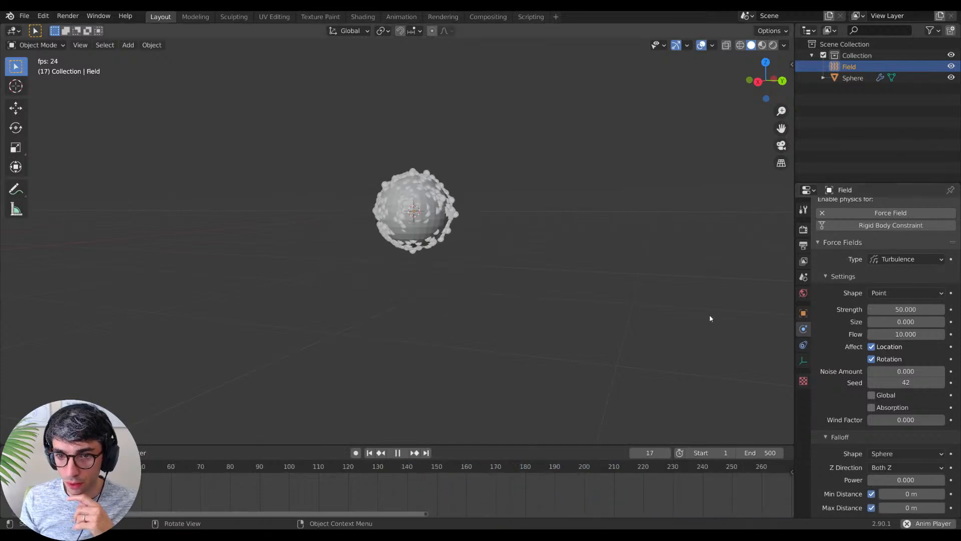
pyautogui.moveTo(898, 479); pyautogui.dragTo(942, 508)
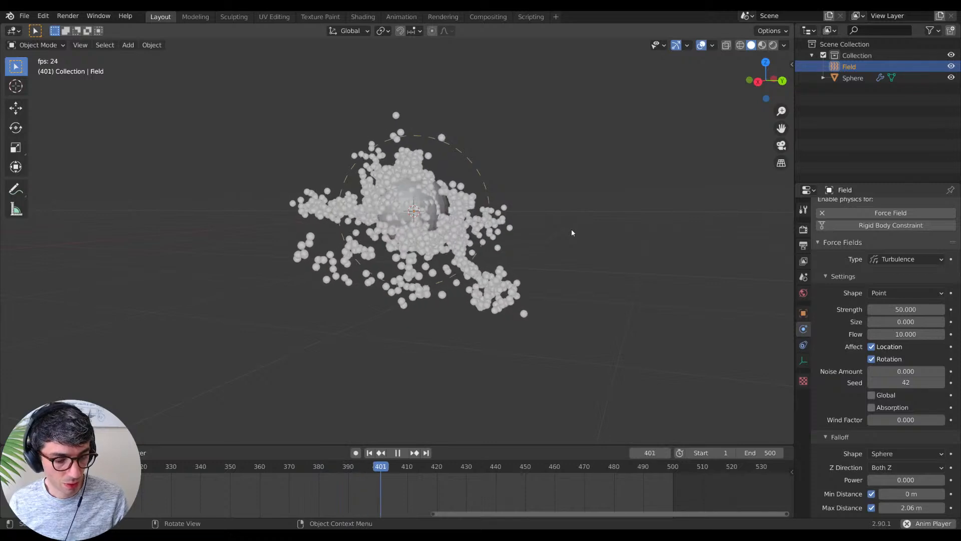
# Step: Move the turbulence field slightly off the sphere's centre, check the playing swarm from several sides, and pause the animation
pyautogui.press('g')
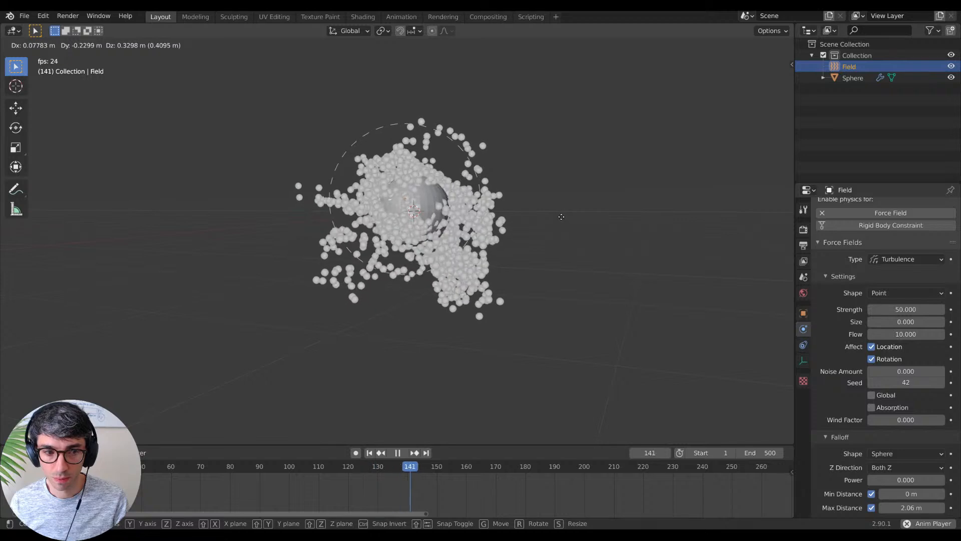
pyautogui.click(571, 279)
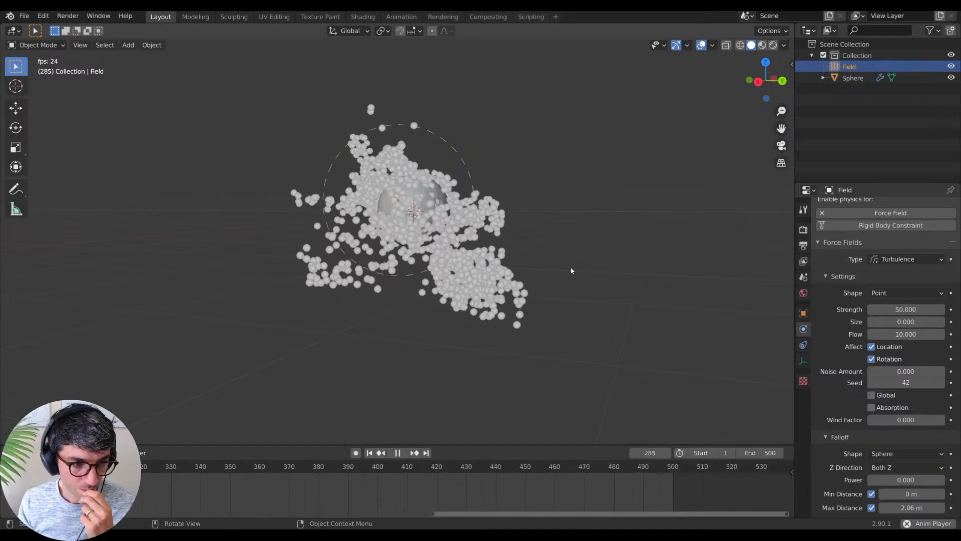
pyautogui.moveTo(575, 260); pyautogui.dragTo(486, 288, button='middle')
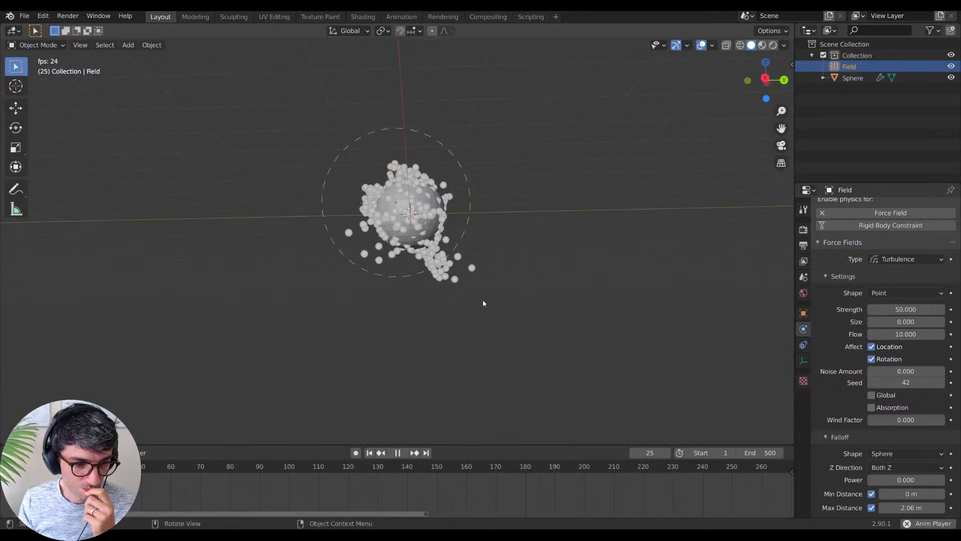
pyautogui.moveTo(485, 297); pyautogui.dragTo(431, 287, button='middle')
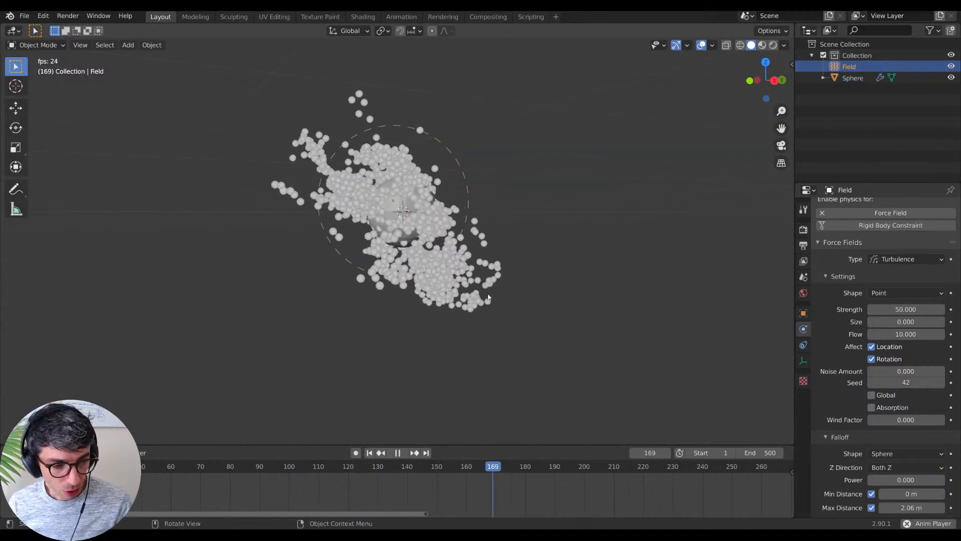
pyautogui.moveTo(489, 293); pyautogui.dragTo(428, 319, button='middle')
pyautogui.press('space')
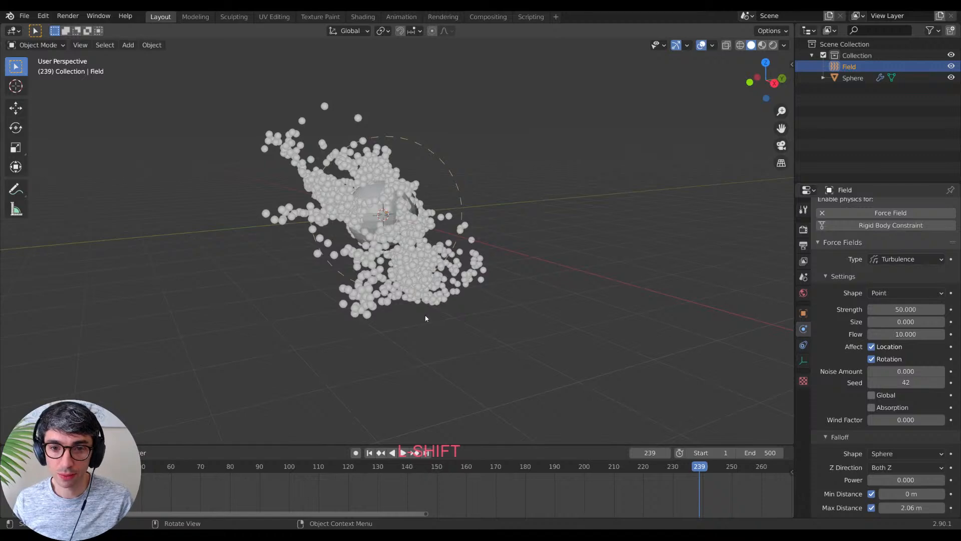
# Step: Resume the animation with nothing selected, view the swarm from another side, and reselect the turbulence field
pyautogui.hotkey('alt', 'a')
pyautogui.press('space')
pyautogui.moveTo(488, 334); pyautogui.dragTo(413, 323, button='middle')
pyautogui.scroll(-2, 409, 321)
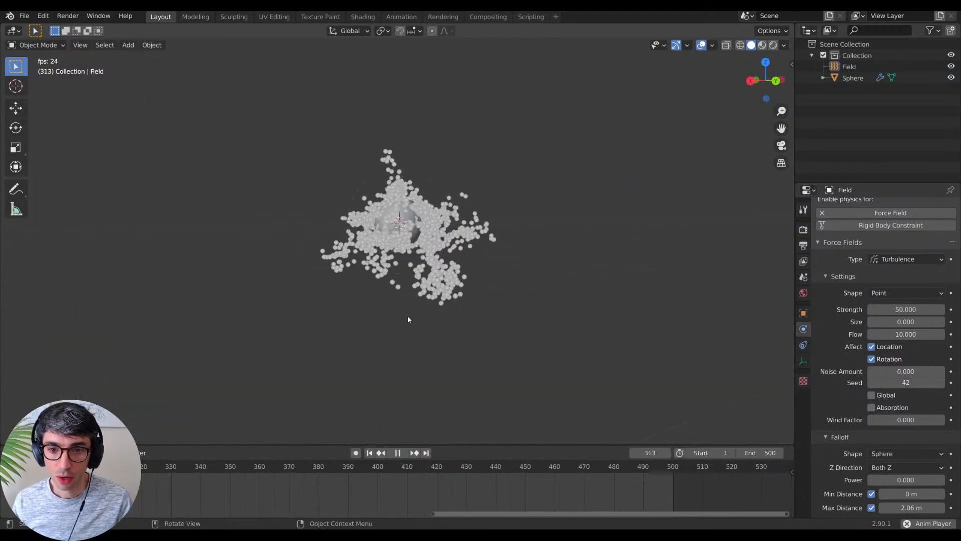
pyautogui.click(406, 272)
pyautogui.scroll(3, 403, 288)
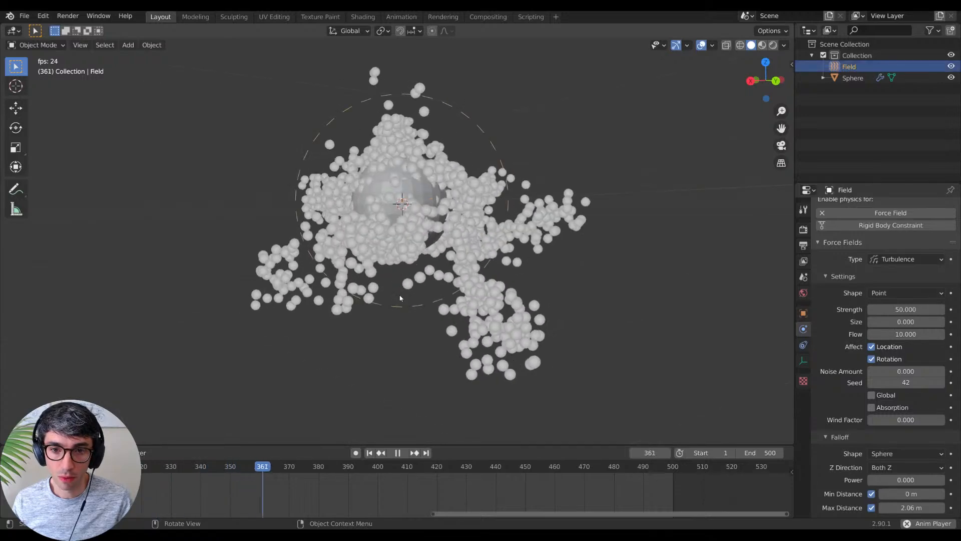
# Step: Pause the animation, set the falloff's maximum distance to 4.16 m, and play the swarm briefly with the larger range
pyautogui.press('space')
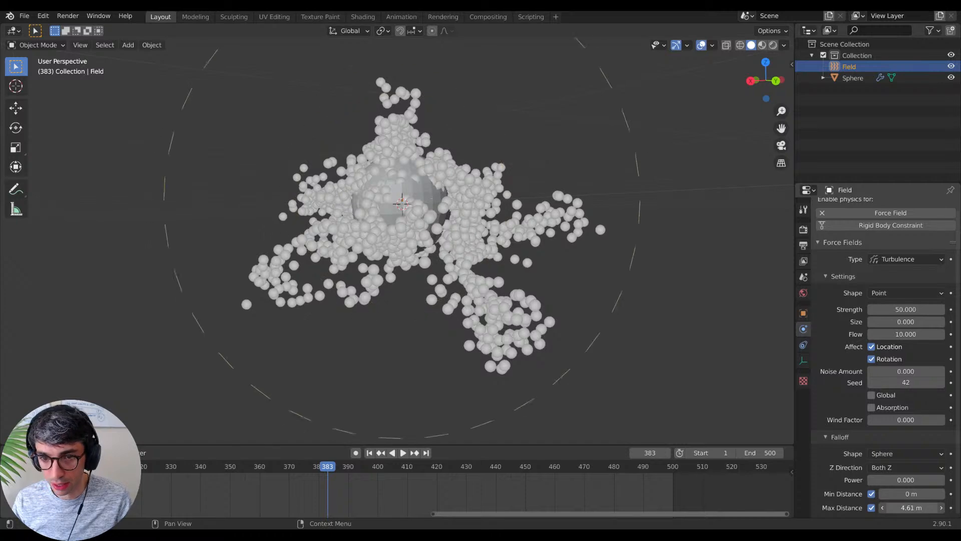
pyautogui.moveTo(911, 508)
pyautogui.mouseDown()
pyautogui.moveTo(901, 507)
pyautogui.moveTo(911, 507)
pyautogui.mouseUp()
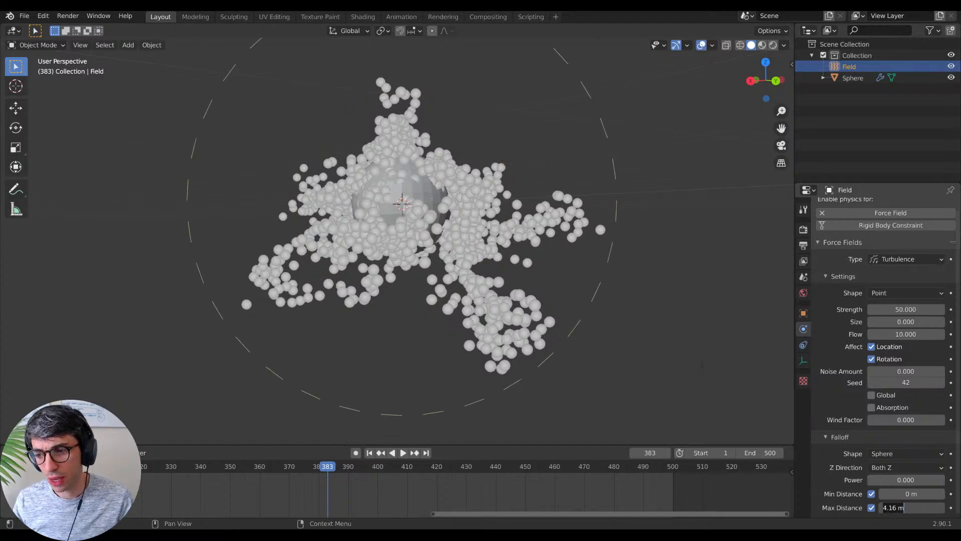
pyautogui.press('space')
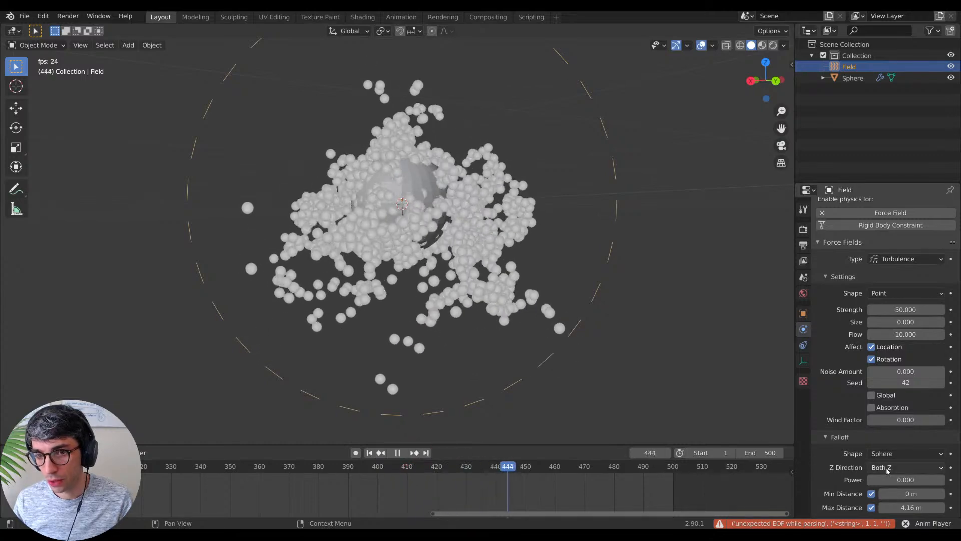
pyautogui.press('space')
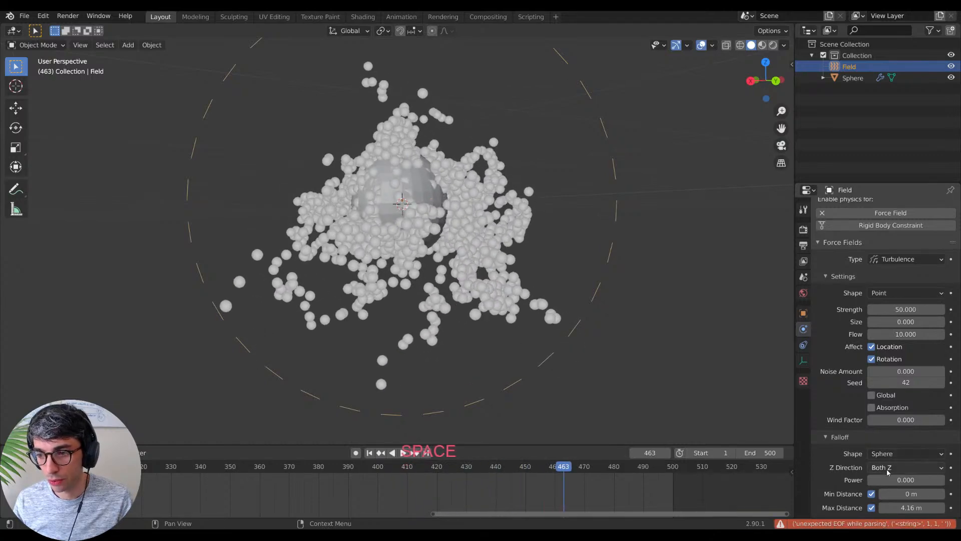
# Step: Disable the falloff's minimum and maximum distance, play the animation again, and deselect the turbulence field
pyautogui.click(872, 507)
pyautogui.click(578, 475)
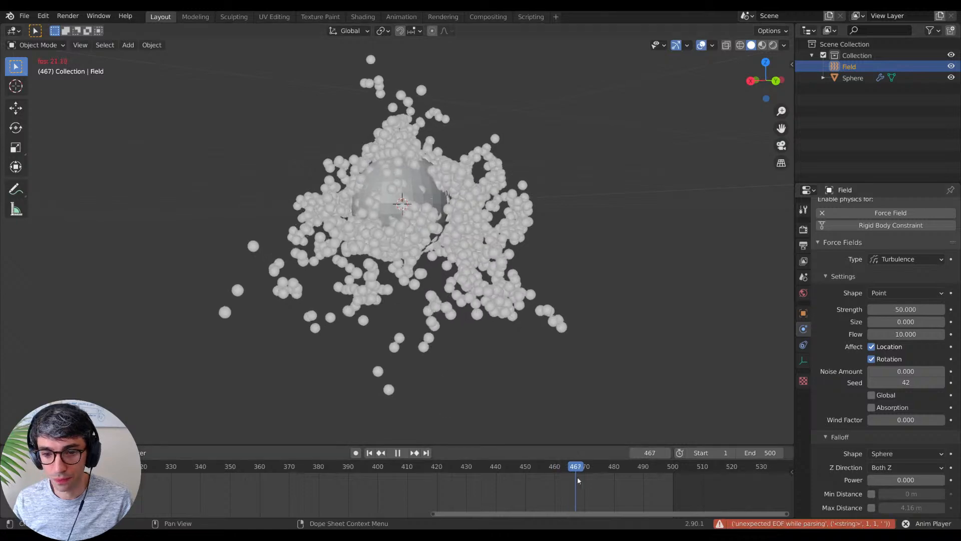
pyautogui.press('space')
pyautogui.click(633, 380)
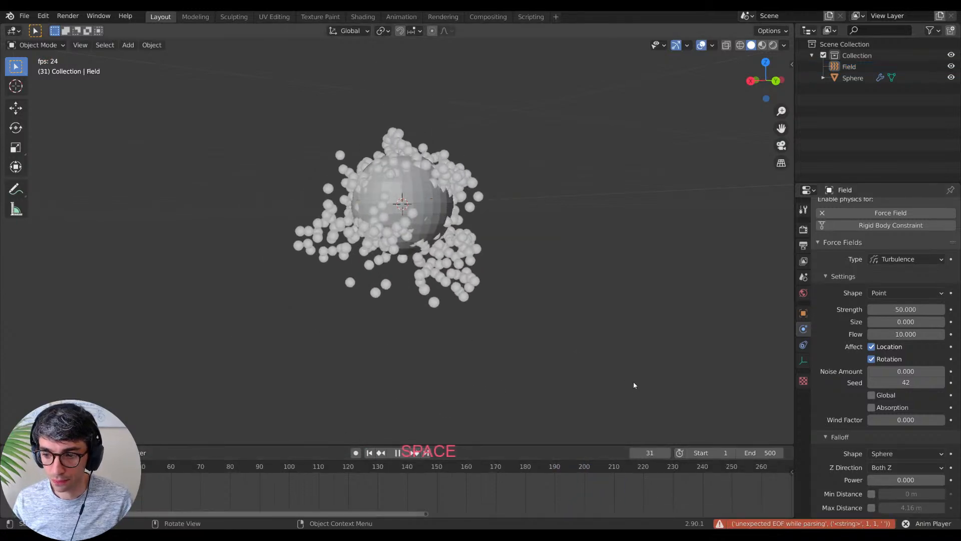
# Step: Pause the animation, select the sphere, and show its particle system settings
pyautogui.moveTo(632, 381); pyautogui.dragTo(462, 285, button='middle')
pyautogui.press('space')
pyautogui.scroll(4, 461, 285)
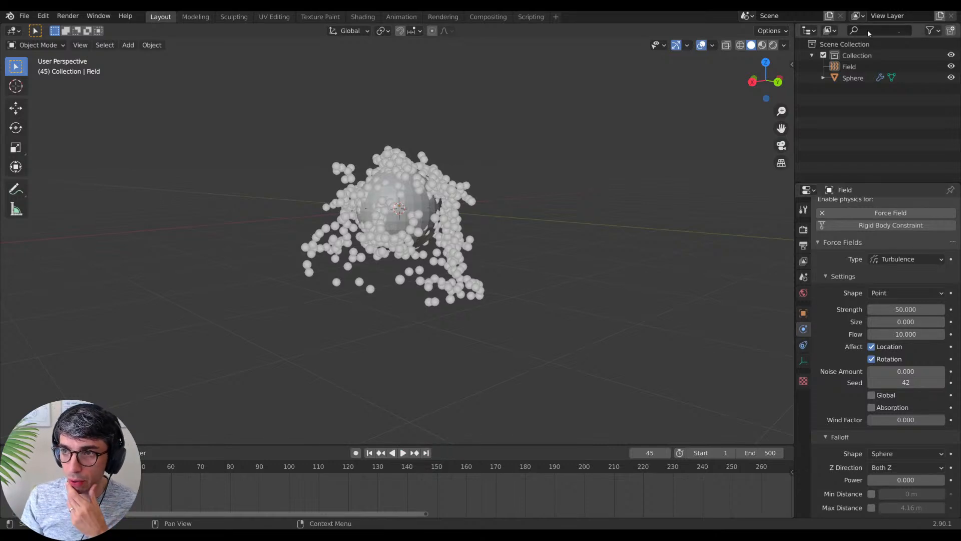
pyautogui.click(853, 78)
pyautogui.click(804, 344)
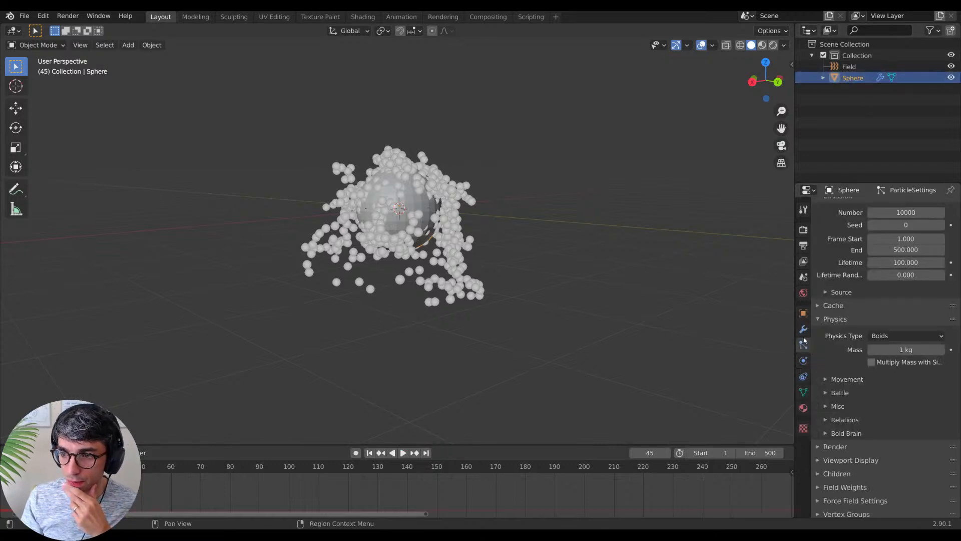
# Step: Examine the paused swarm and look through the sphere's emission, cache and physics settings
pyautogui.scroll(-2, 830, 396)
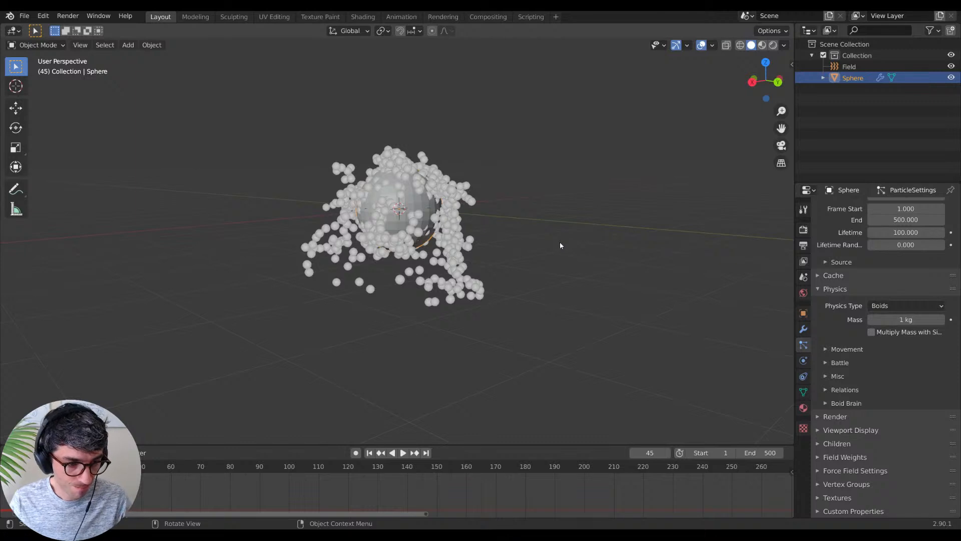
pyautogui.moveTo(493, 274); pyautogui.dragTo(515, 283, button='middle')
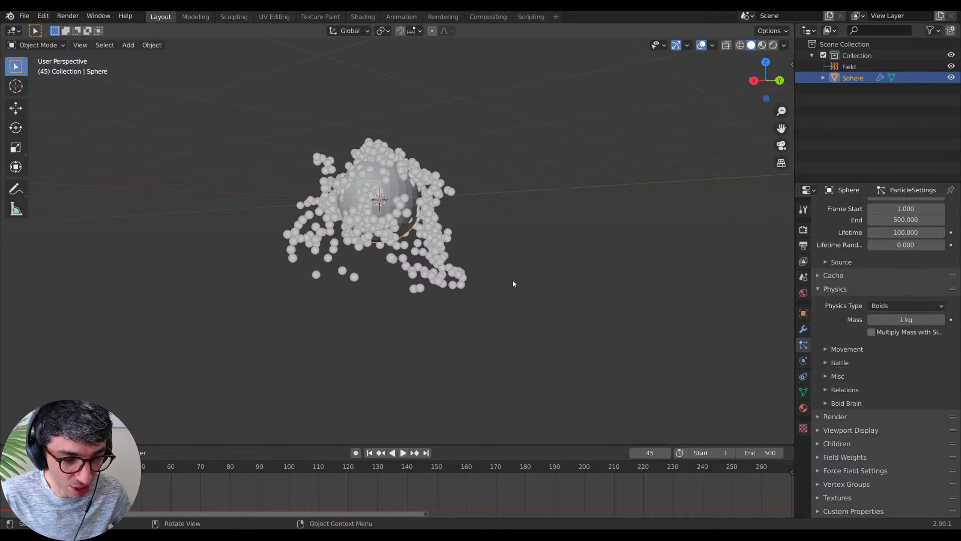
pyautogui.keyDown('shift'); pyautogui.moveTo(512, 281); pyautogui.dragTo(416, 228, button='middle'); pyautogui.keyUp('shift')
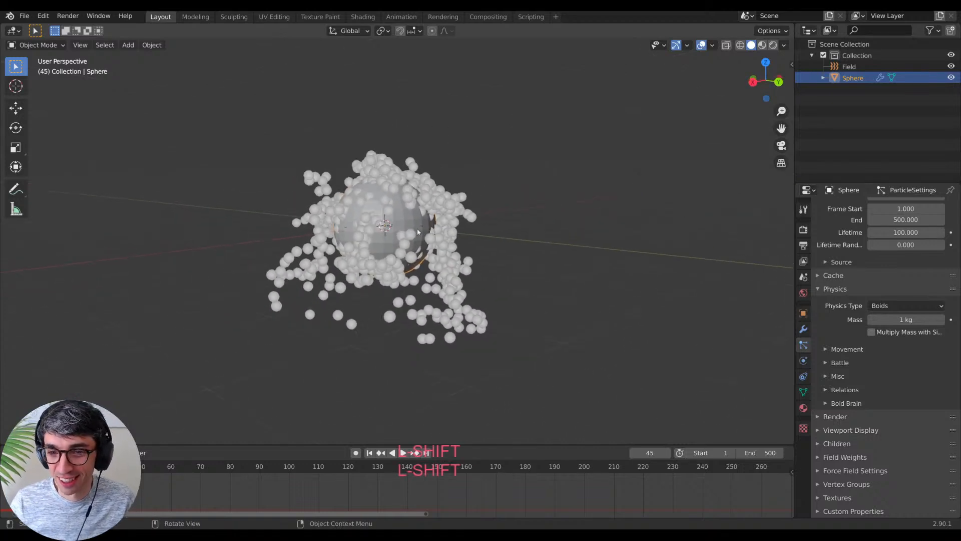
pyautogui.scroll(6, 838, 331)
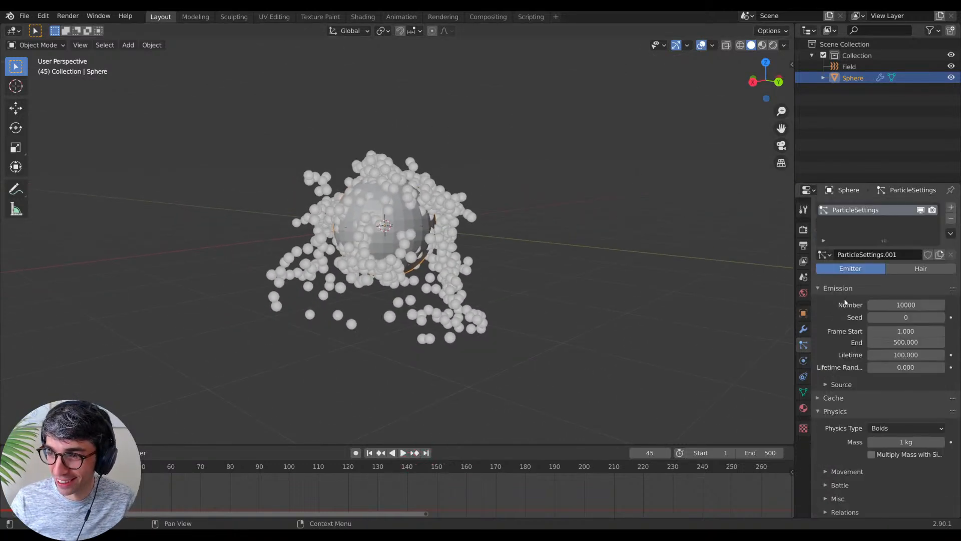
pyautogui.scroll(-4, 841, 326)
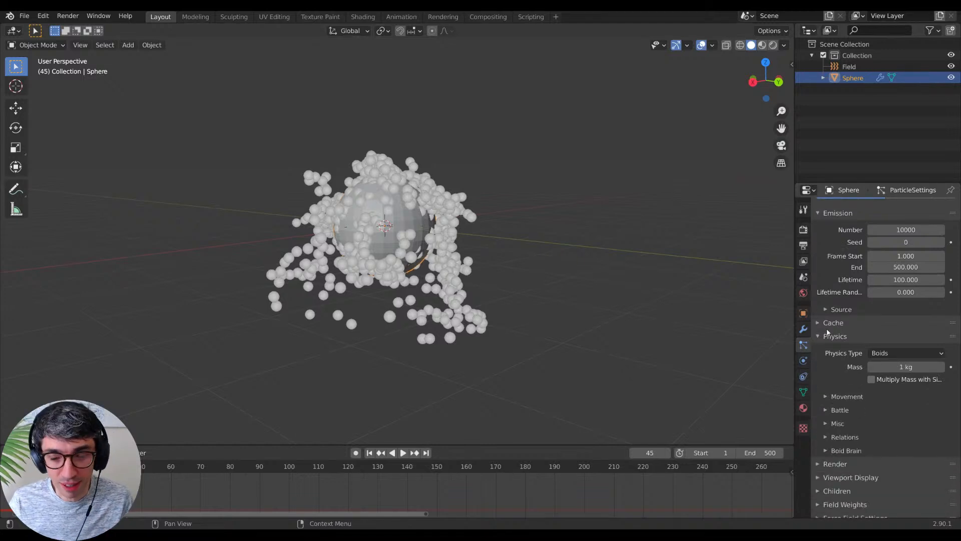
pyautogui.click(827, 323)
pyautogui.click(829, 322)
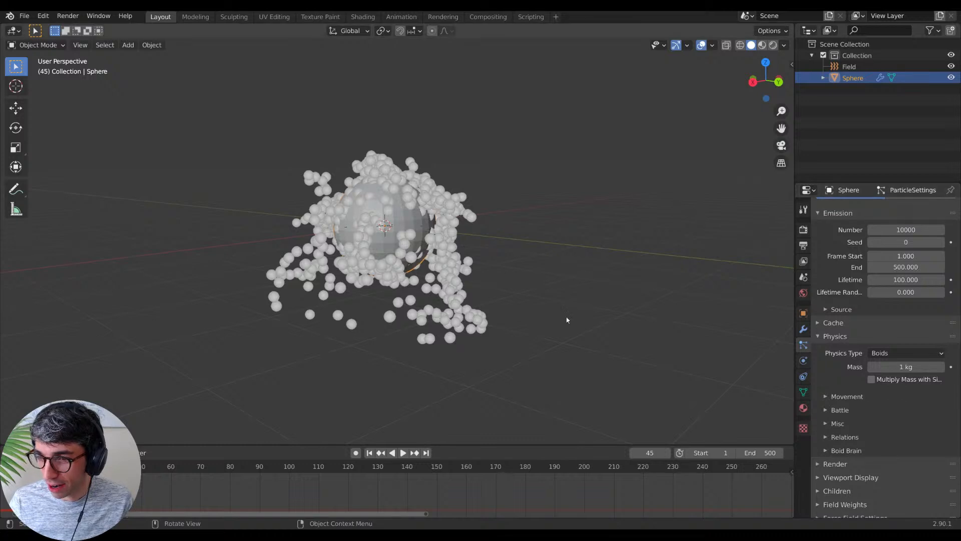
pyautogui.scroll(-3, 842, 382)
pyautogui.scroll(-1, 846, 429)
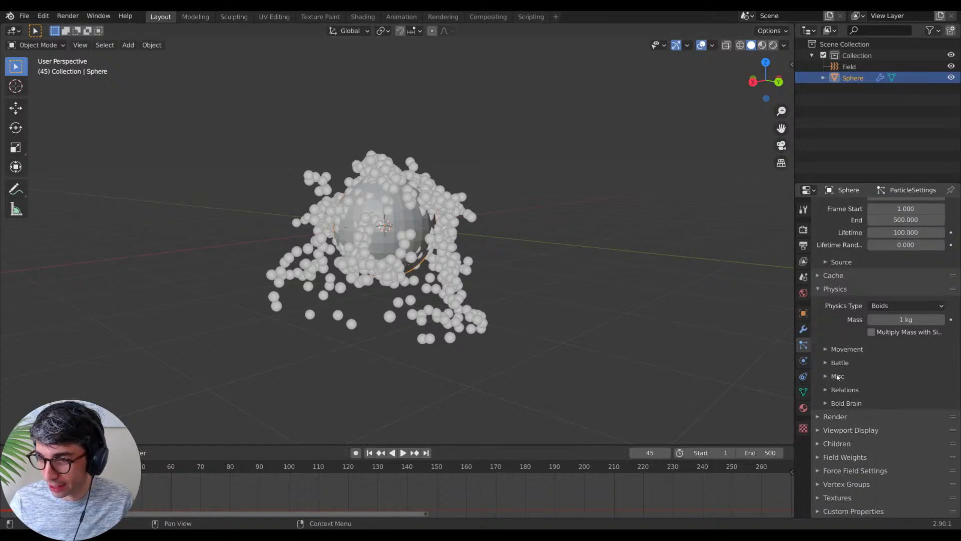
# Step: Expand the particle system's render settings, set the particle scale to 0.130, and render the particles as Object
pyautogui.click(821, 417)
pyautogui.scroll(-5, 819, 418)
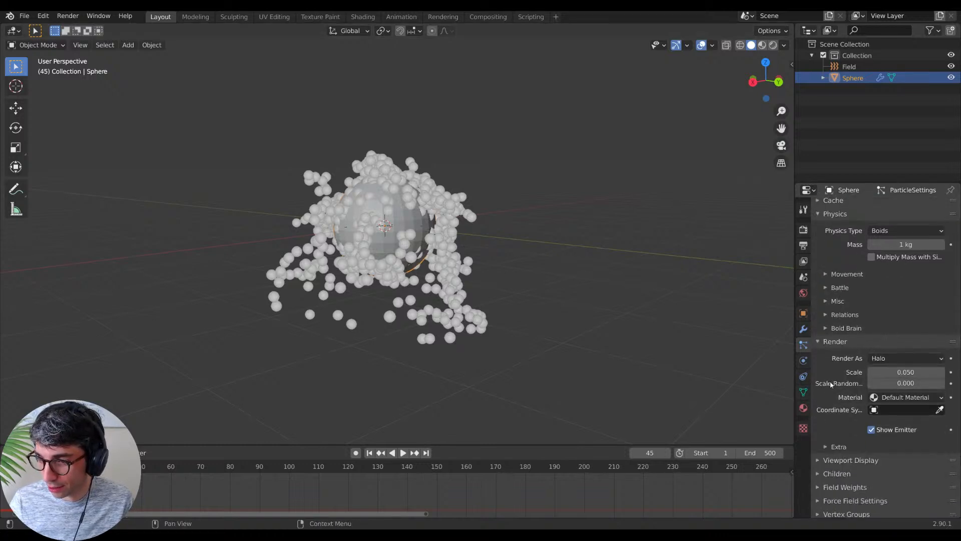
pyautogui.scroll(13, 831, 384)
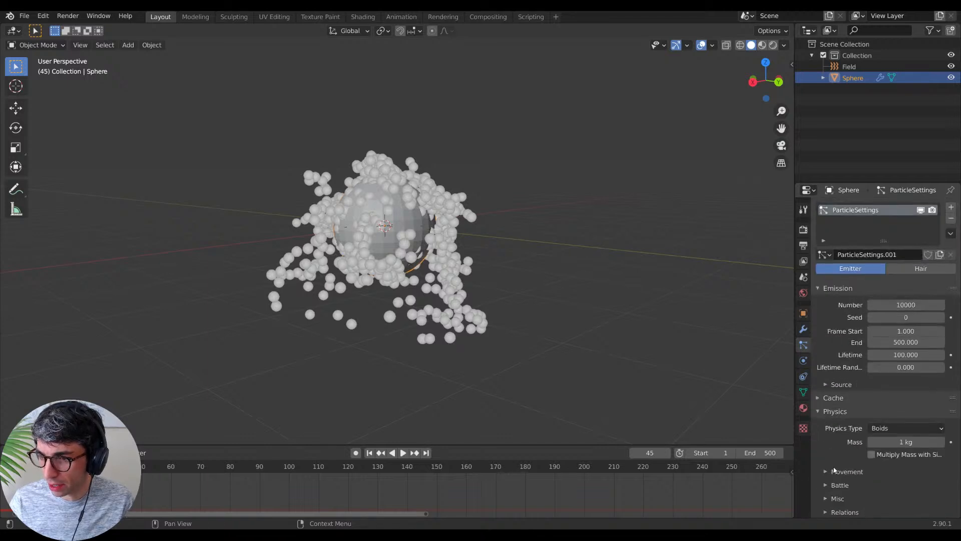
pyautogui.scroll(-11, 851, 450)
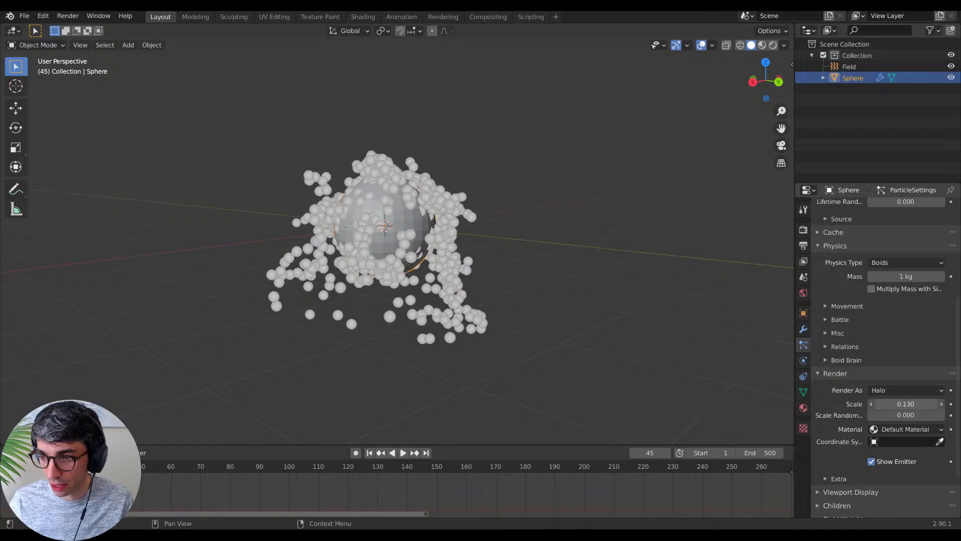
pyautogui.click(877, 391)
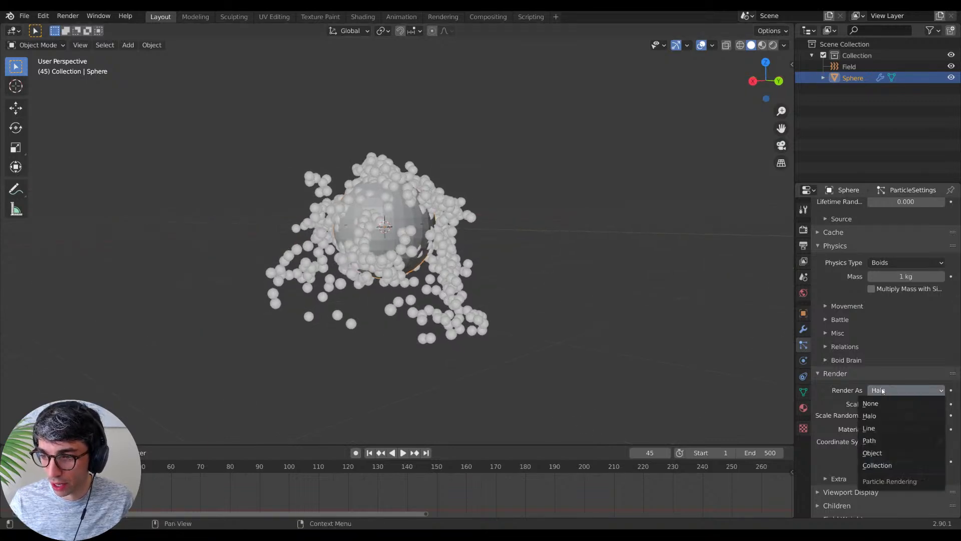
pyautogui.click(876, 453)
# Step: Add a cube mesh to the scene as a source object for the particles
pyautogui.moveTo(566, 283); pyautogui.dragTo(474, 264, button='middle')
pyautogui.hotkey('shift', 'a')
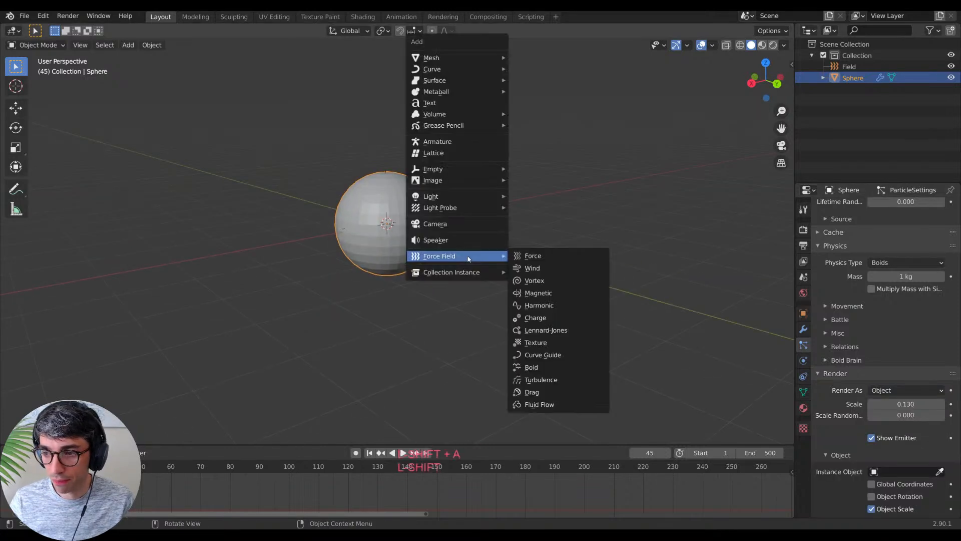
pyautogui.moveTo(440, 61)
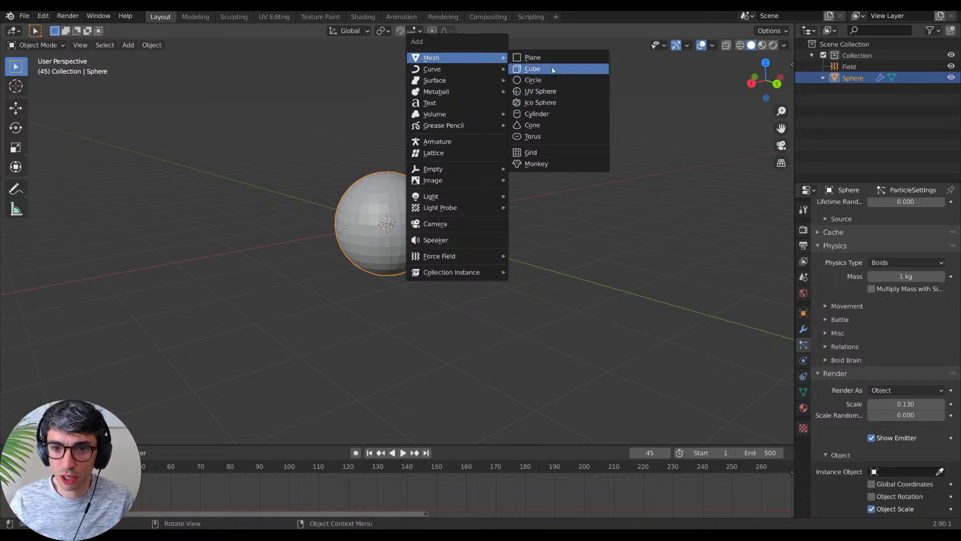
pyautogui.click(553, 71)
pyautogui.press('x')
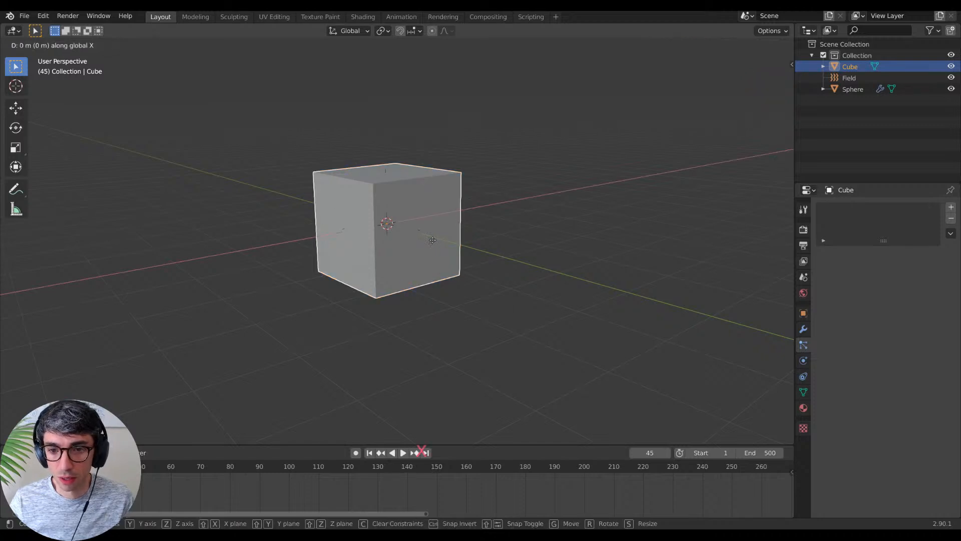
pyautogui.press('Escape')
# Step: Move the cube along the Y axis well clear of the sphere and scale it down to about 0.017
pyautogui.press('g')
pyautogui.press('y')
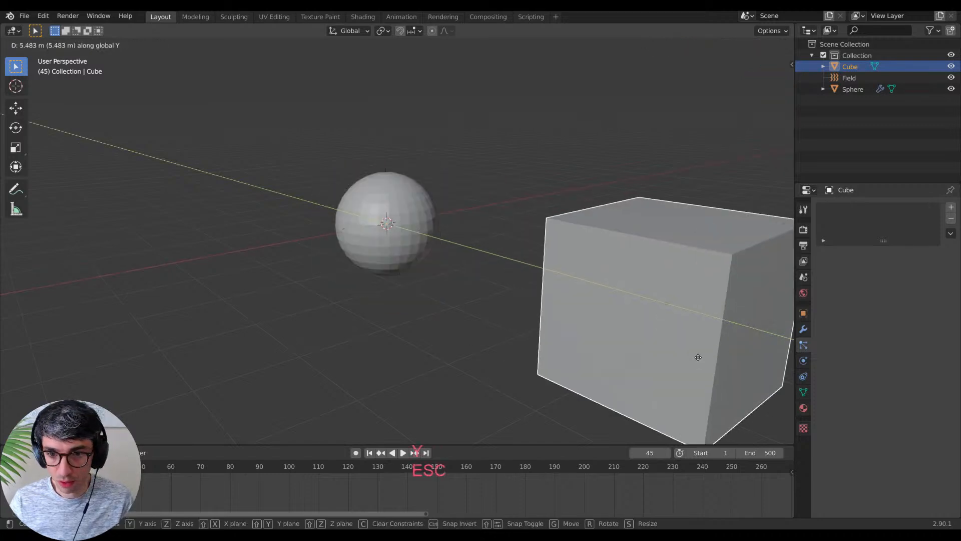
pyautogui.click(731, 334)
pyautogui.press('s')
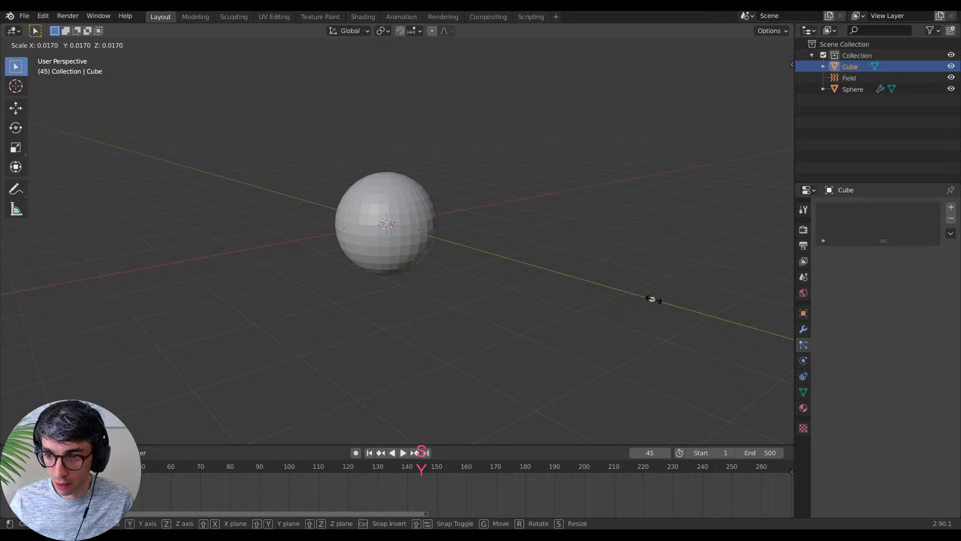
pyautogui.click(652, 299)
# Step: Use the cube as the instance object of the sphere's particles and set the particle scale to 1.000
pyautogui.click(414, 258)
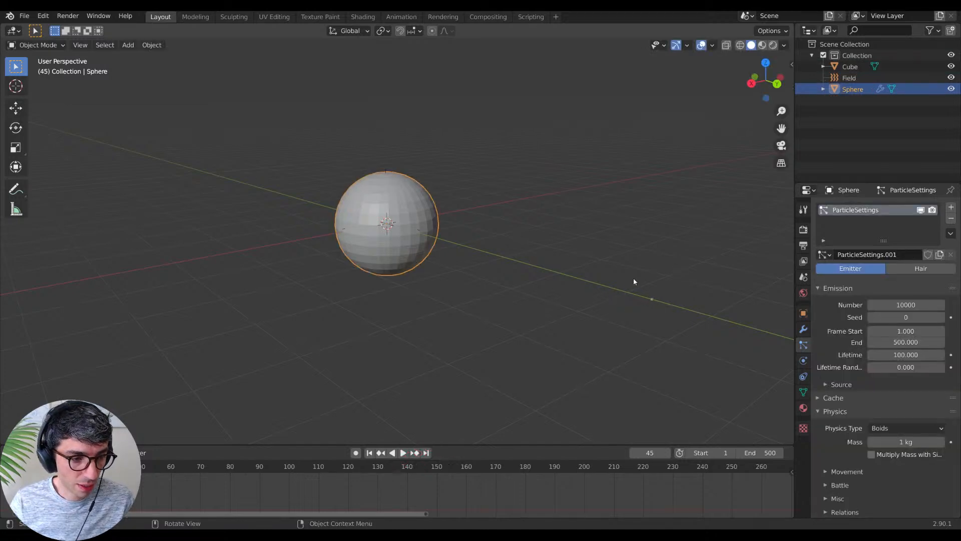
pyautogui.scroll(-3, 833, 344)
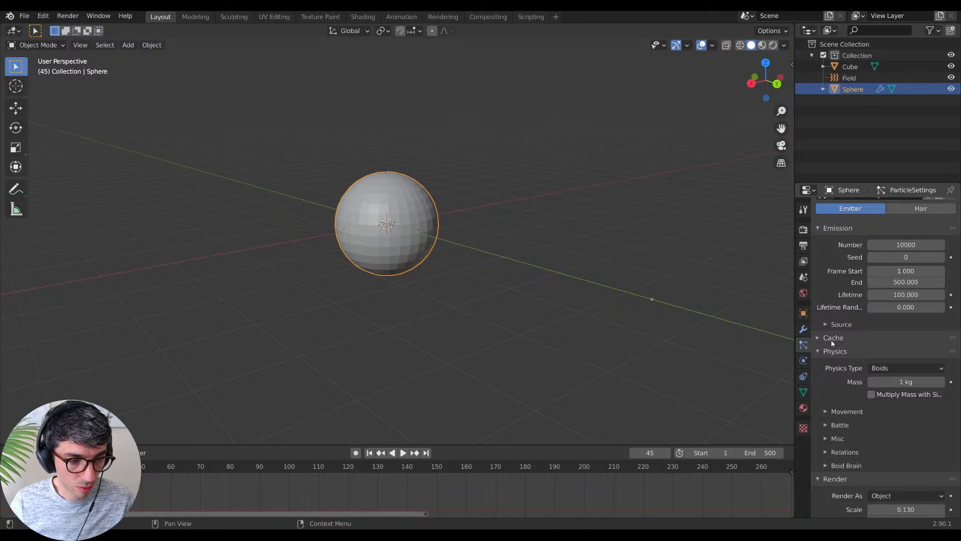
pyautogui.scroll(-10, 831, 339)
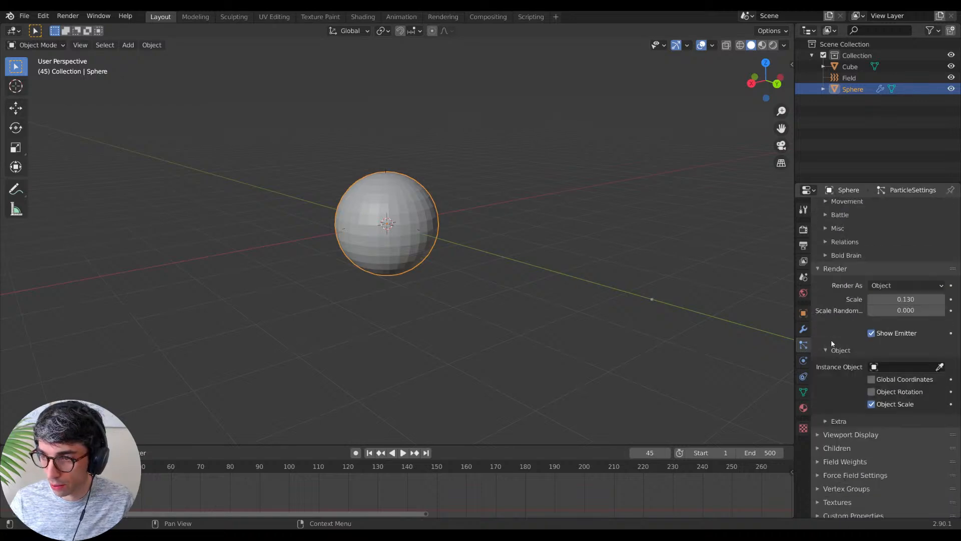
pyautogui.click(896, 366)
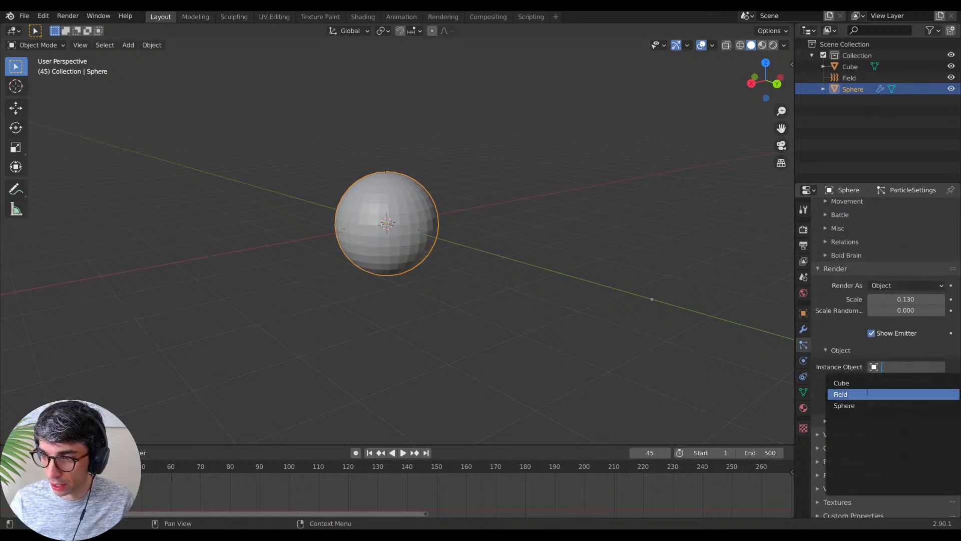
pyautogui.click(869, 383)
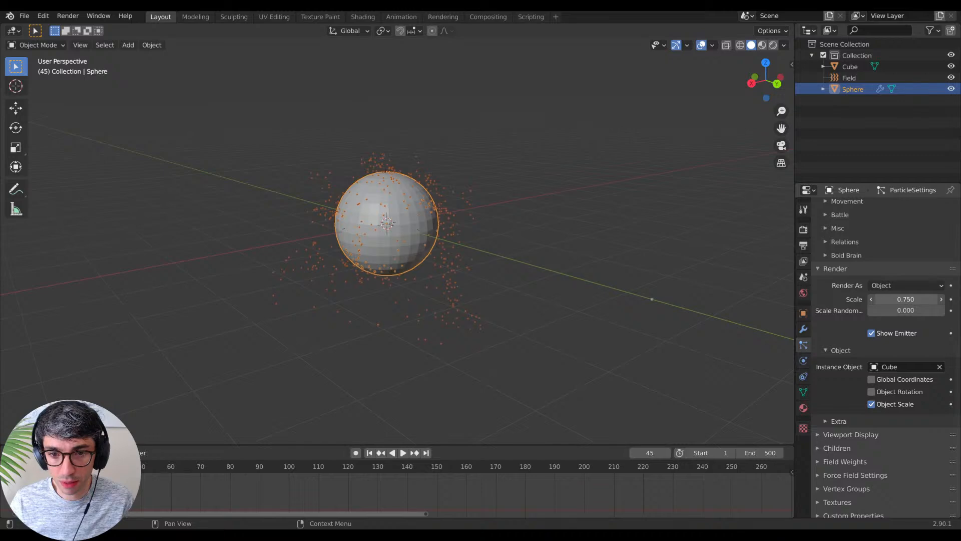
pyautogui.moveTo(906, 299); pyautogui.dragTo(921, 299)
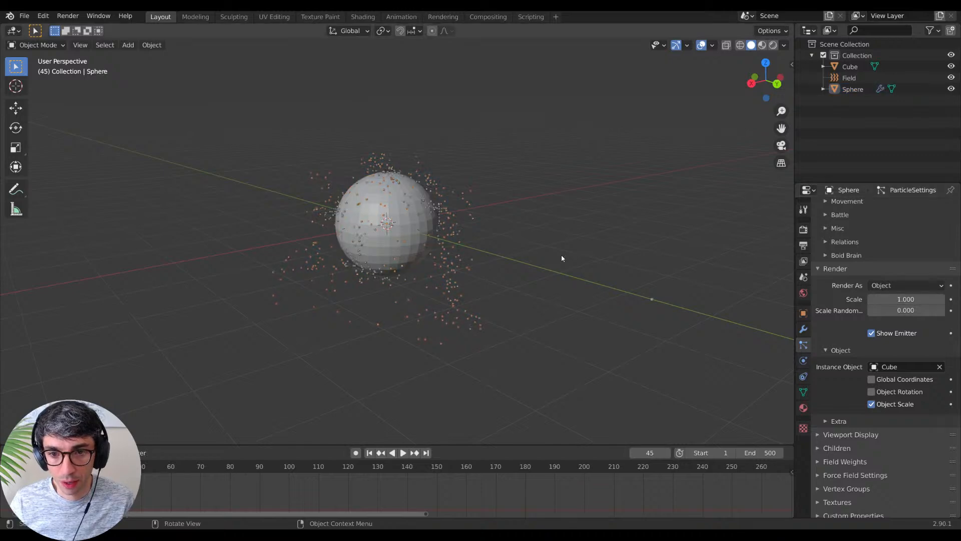
# Step: Play the swarm of cubes in short bursts, viewing it up close and from above, and return to frame 1
pyautogui.press('space')
pyautogui.scroll(5, 556, 239)
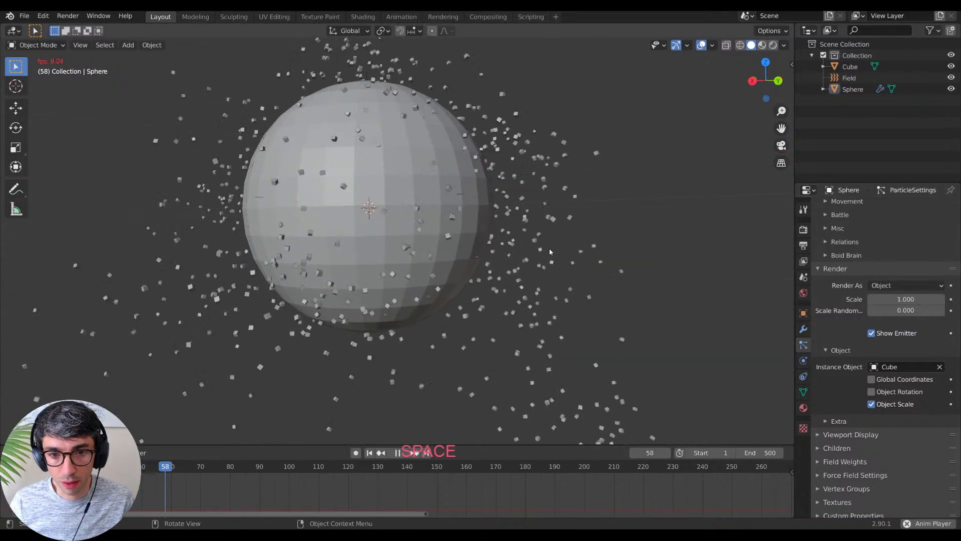
pyautogui.press('space')
pyautogui.scroll(-3, 549, 251)
pyautogui.moveTo(610, 235); pyautogui.dragTo(599, 274, button='middle')
pyautogui.press('space')
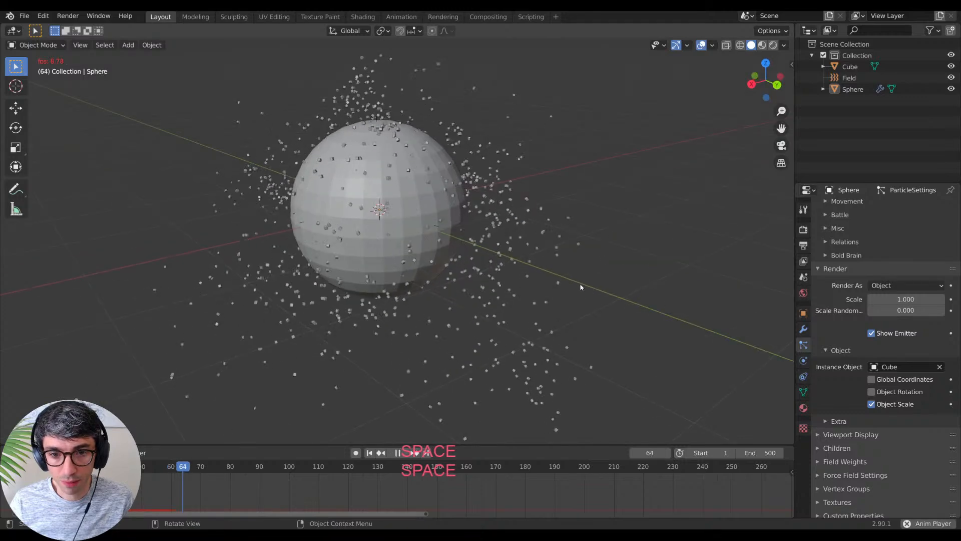
pyautogui.press('space')
pyautogui.click(369, 453)
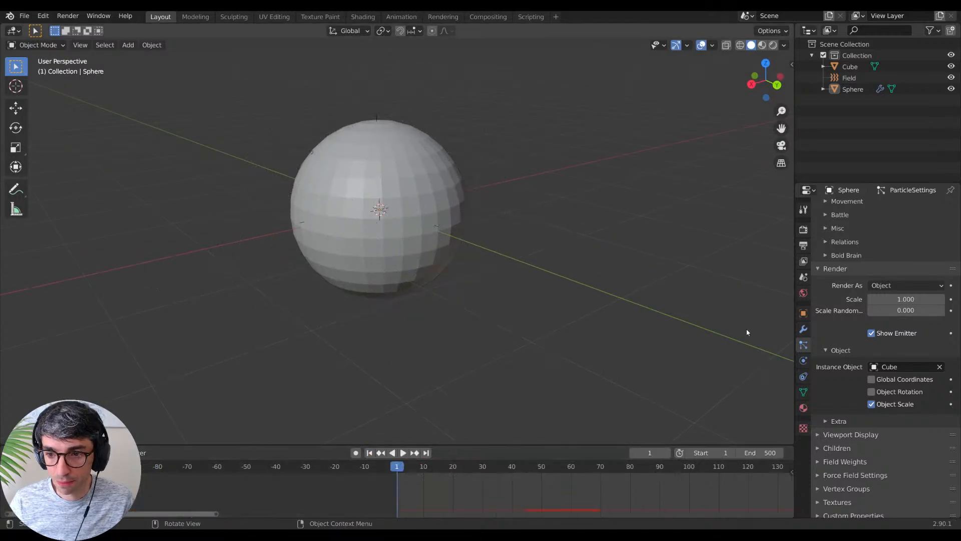
# Step: Play the cube swarm from the first frame, viewing it from a lower angle, and pause at frame 74
pyautogui.scroll(3, 854, 310)
pyautogui.scroll(-3, 852, 307)
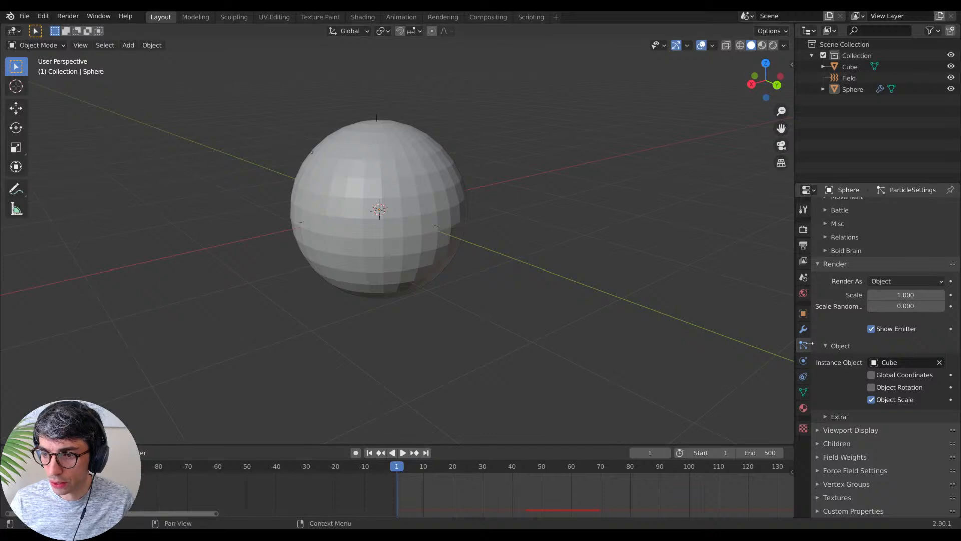
pyautogui.keyDown('alt'); pyautogui.moveTo(708, 317); pyautogui.dragTo(590, 301); pyautogui.keyUp('alt')
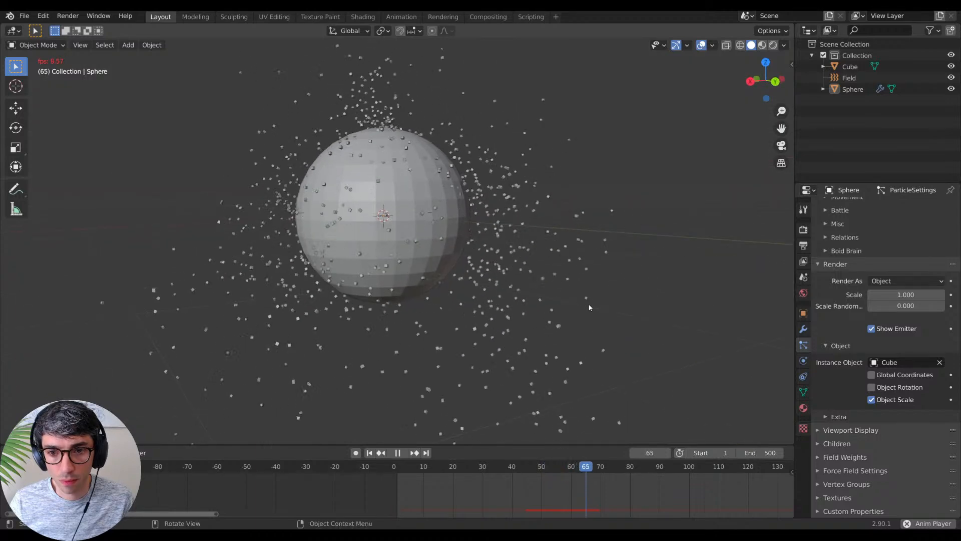
pyautogui.press('space')
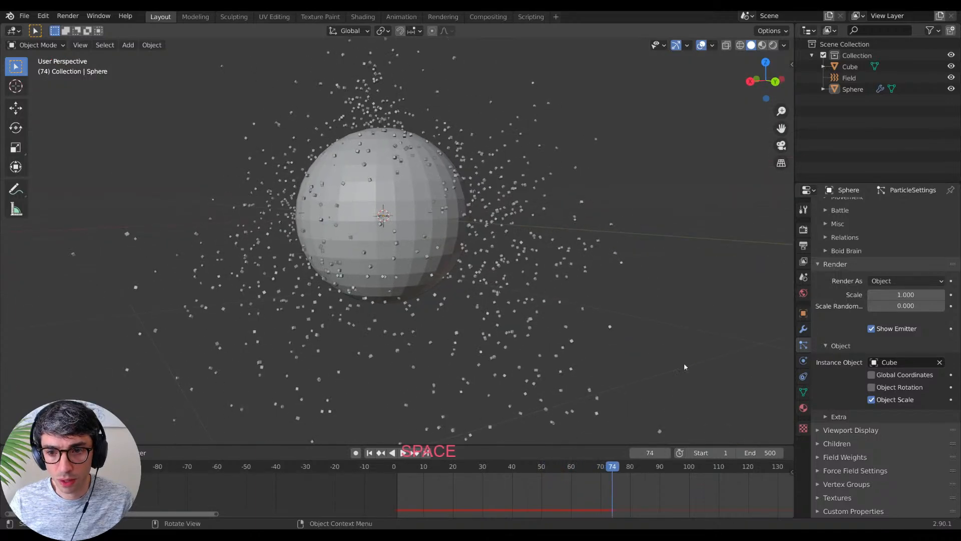
# Step: Switch the particles' render type from Object to Halo
pyautogui.scroll(-2, 709, 312)
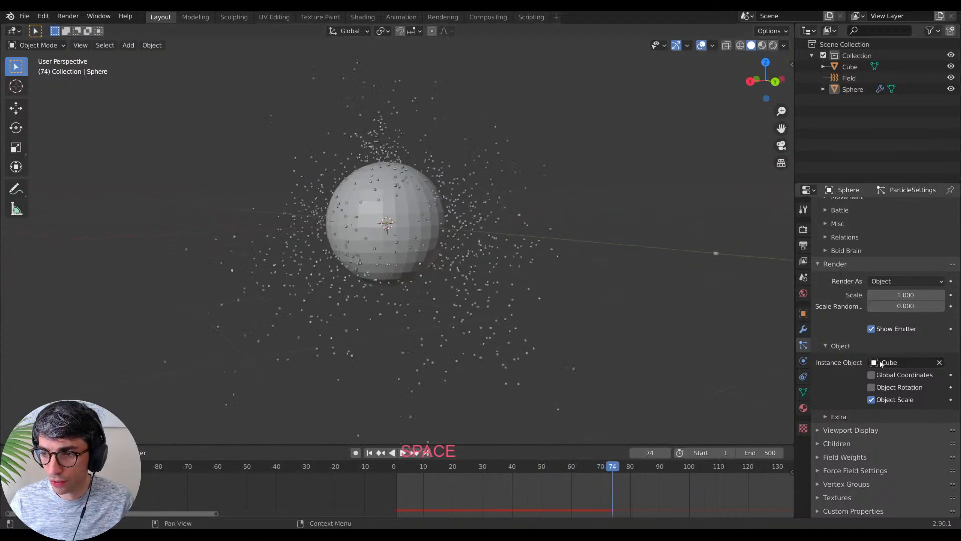
pyautogui.click(903, 278)
pyautogui.click(873, 306)
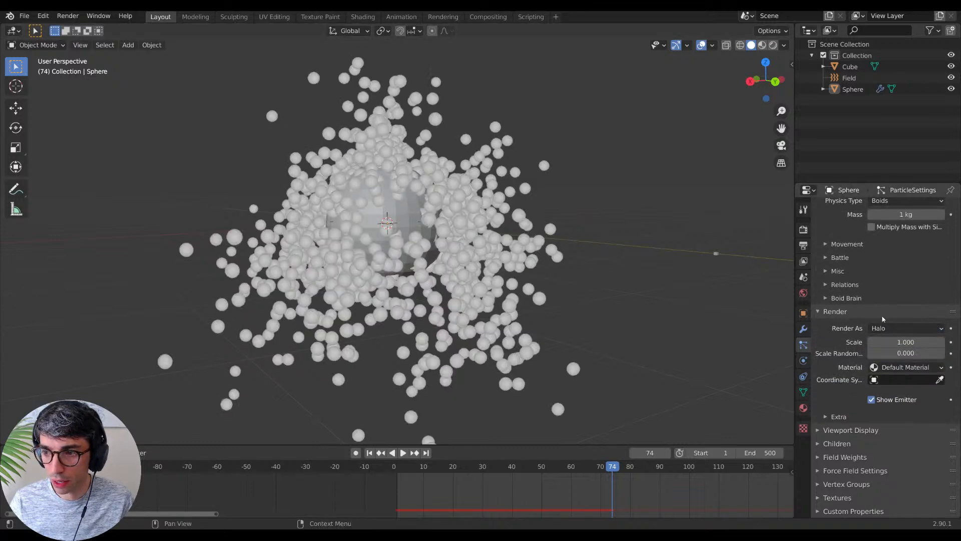
# Step: Try the Line and None render types for the particles, and return to Halo
pyautogui.click(893, 328)
pyautogui.click(881, 366)
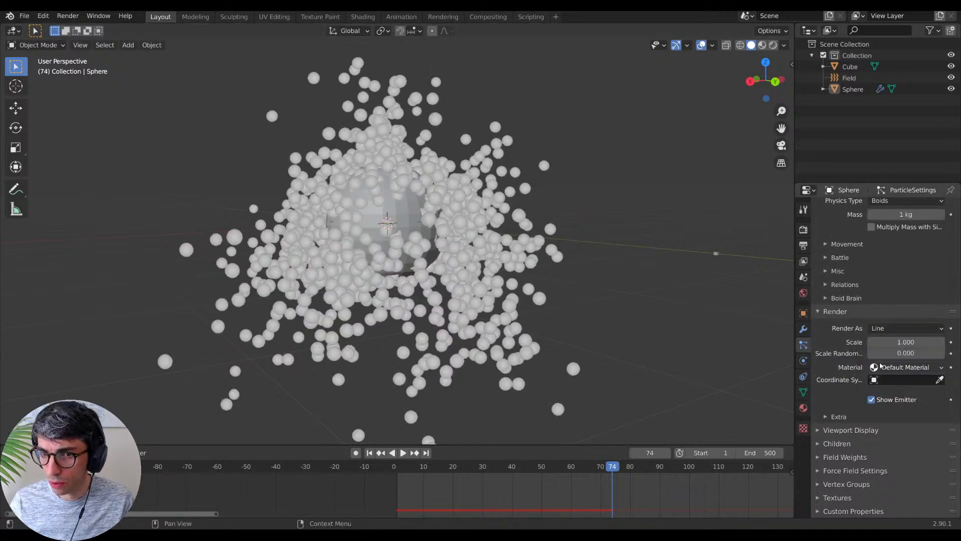
pyautogui.click(884, 331)
pyautogui.click(877, 339)
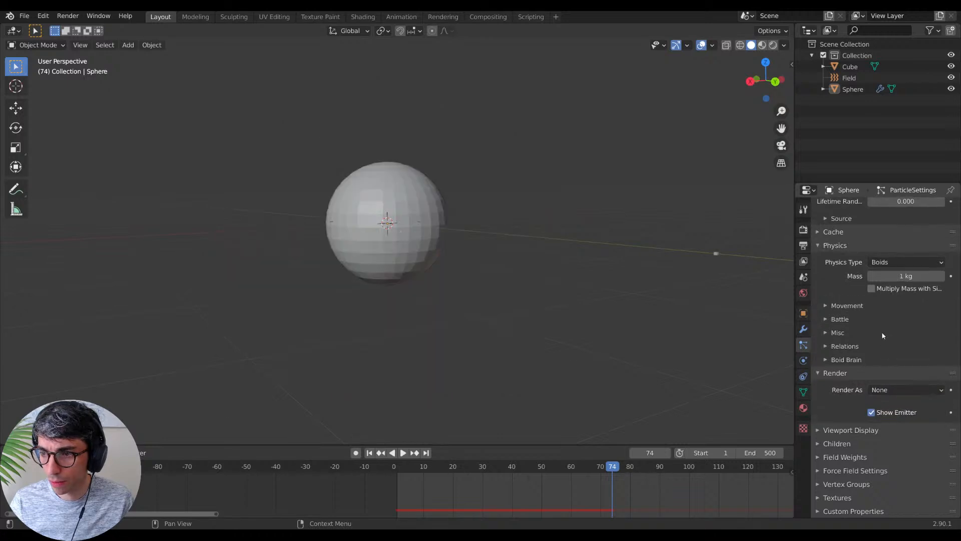
pyautogui.click(882, 391)
pyautogui.click(880, 416)
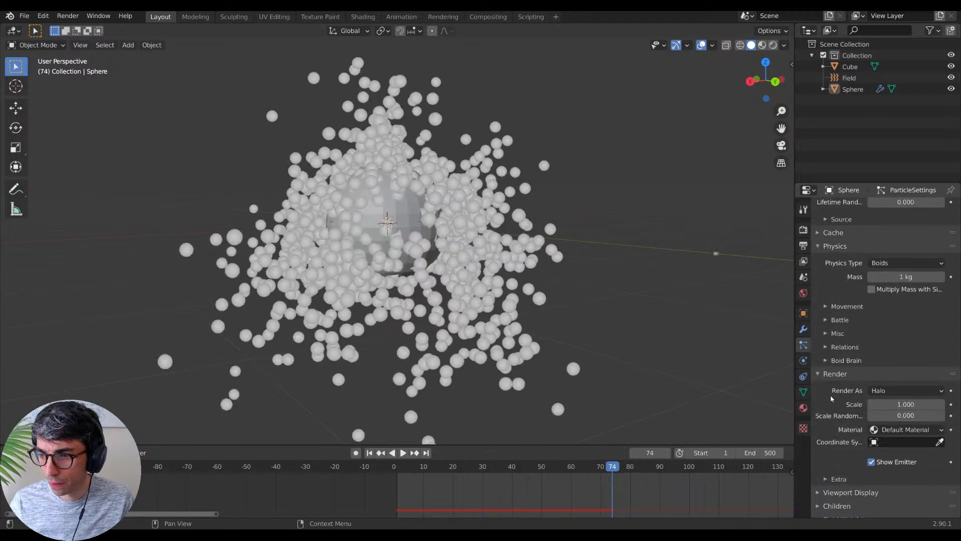
pyautogui.scroll(-2, 838, 411)
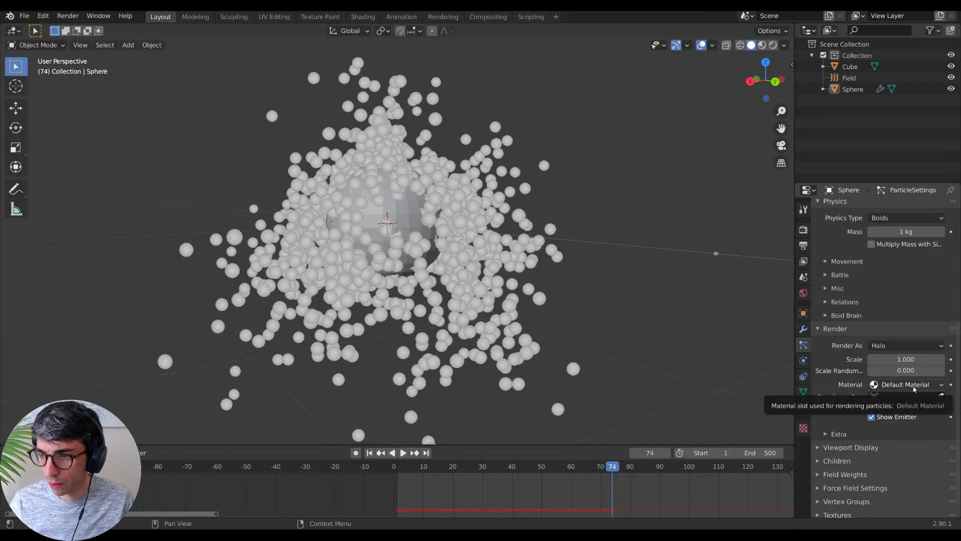
pyautogui.click(894, 393)
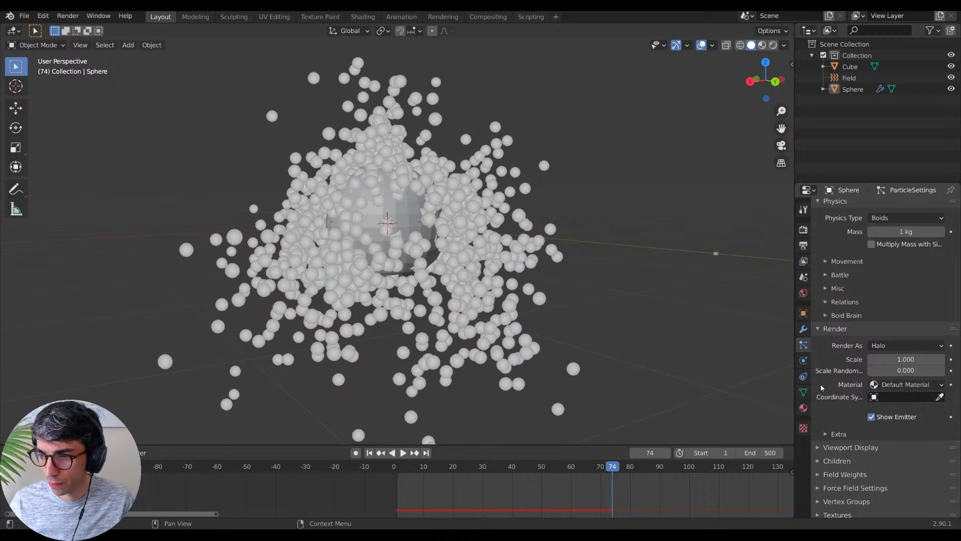
pyautogui.moveTo(550, 300); pyautogui.dragTo(503, 295, button='middle')
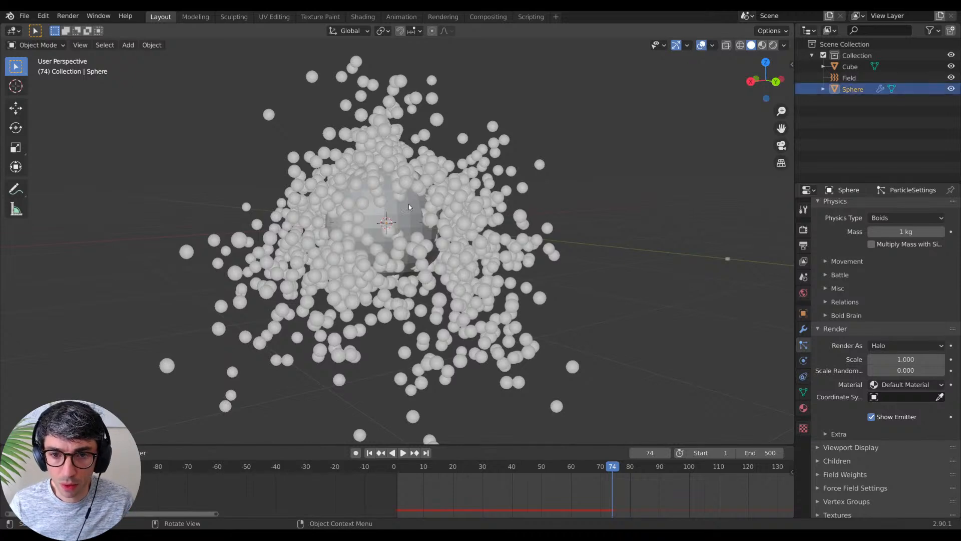
# Step: Scale the sphere up uniformly to more than 3.5 times its size
pyautogui.scroll(-6, 465, 200)
pyautogui.press('s')
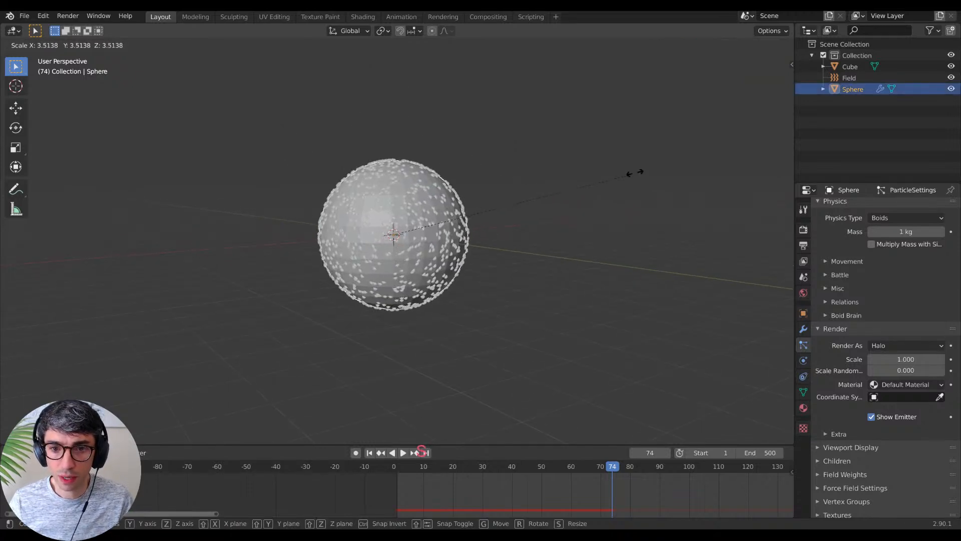
pyautogui.click(695, 159)
# Step: Play the particle animation around the enlarged sphere from the first frame and pause at frame 130
pyautogui.moveTo(434, 386); pyautogui.dragTo(430, 401, button='middle')
pyautogui.hotkey('shift', 'Left')
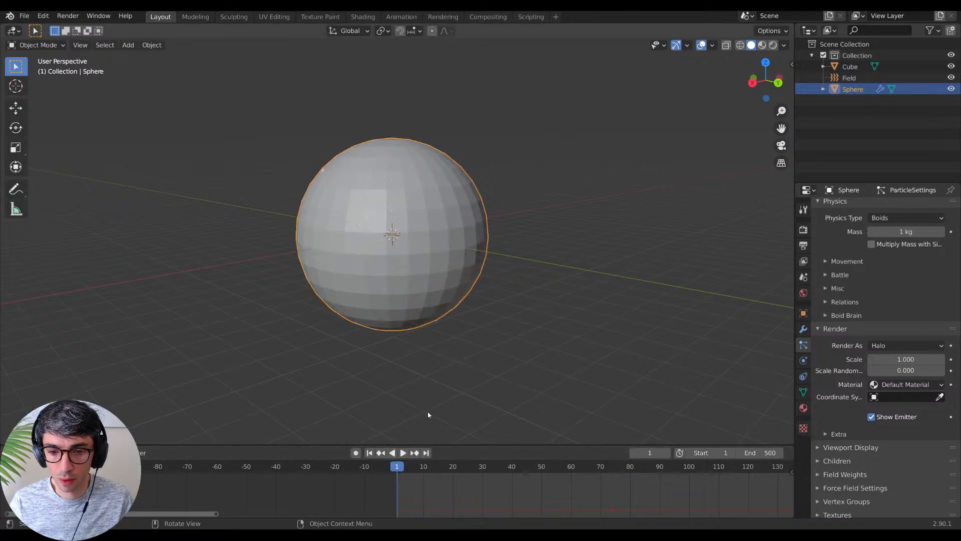
pyautogui.keyDown('shift'); pyautogui.moveTo(536, 368); pyautogui.dragTo(529, 345, button='middle'); pyautogui.keyUp('shift')
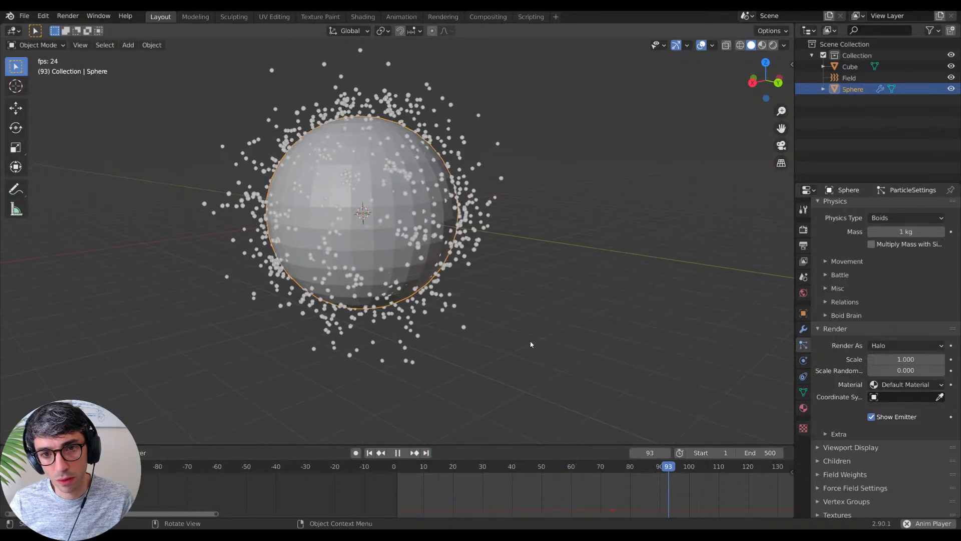
pyautogui.press('space')
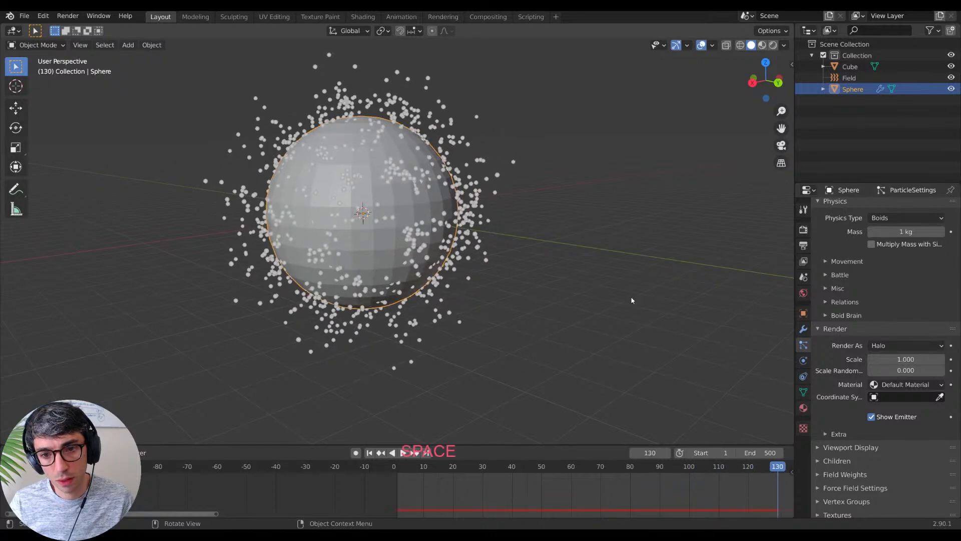
# Step: Switch the sphere's particle physics type from Boids to Newtonian
pyautogui.click(849, 78)
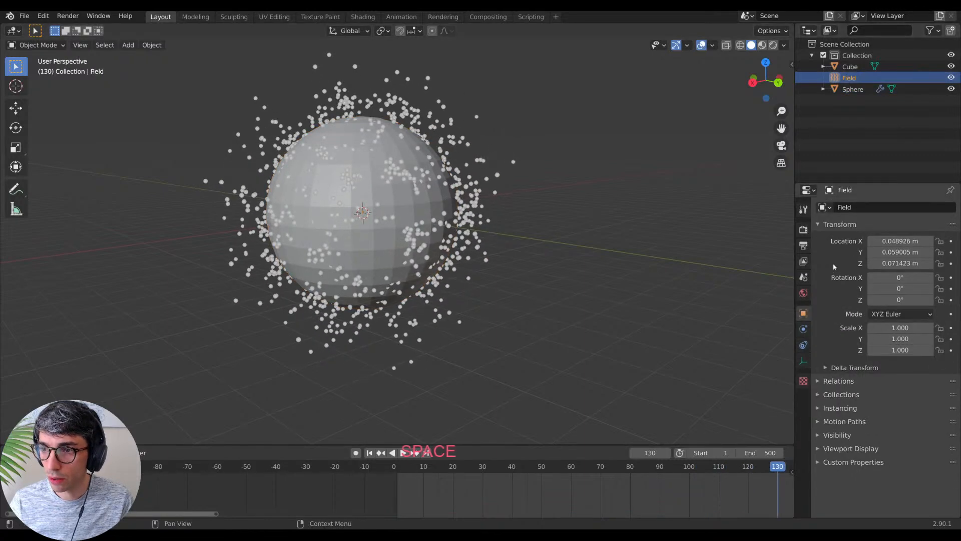
pyautogui.click(802, 361)
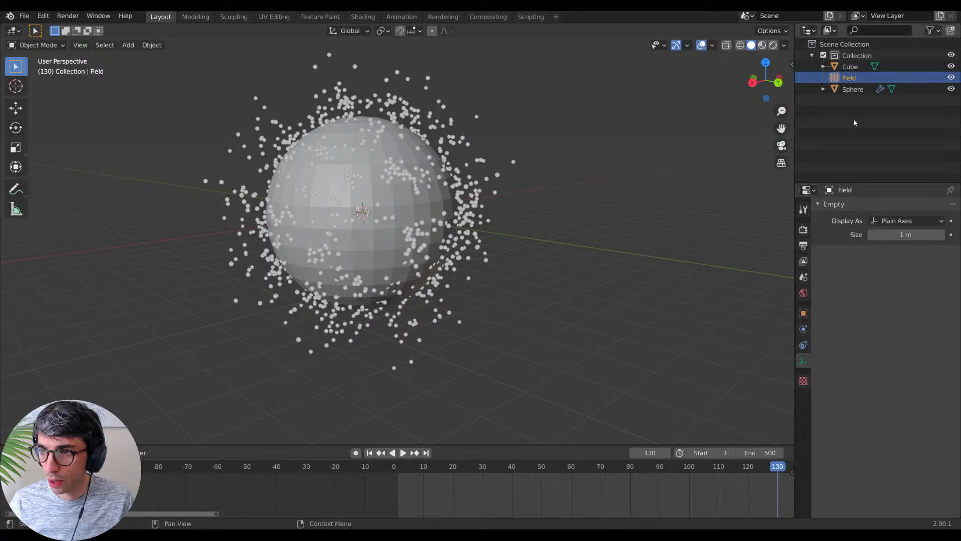
pyautogui.click(852, 89)
pyautogui.click(804, 345)
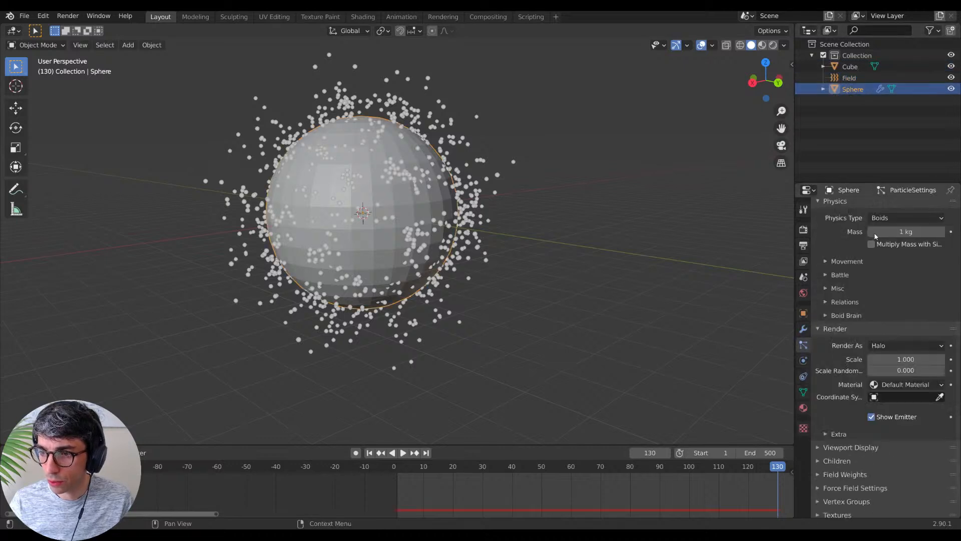
pyautogui.scroll(4, 898, 214)
pyautogui.click(882, 293)
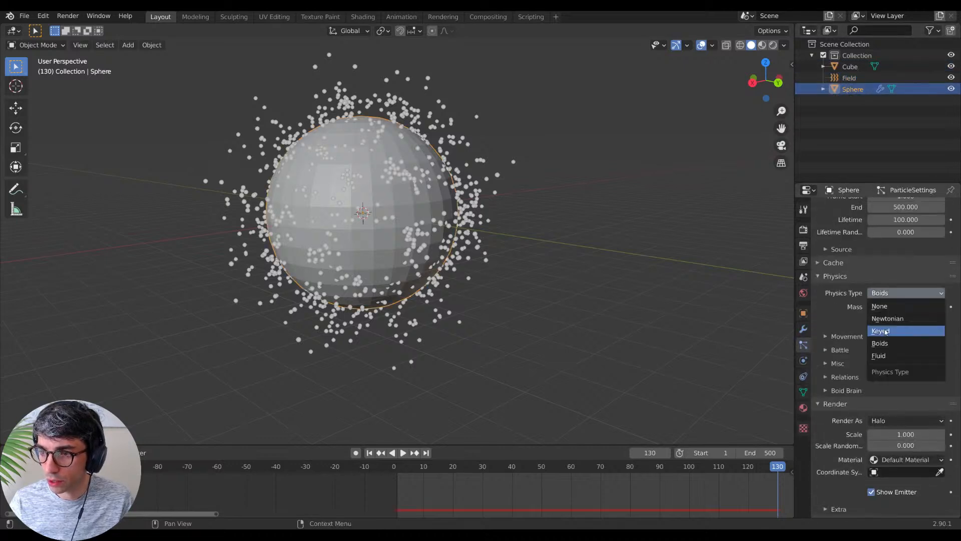
pyautogui.click(889, 319)
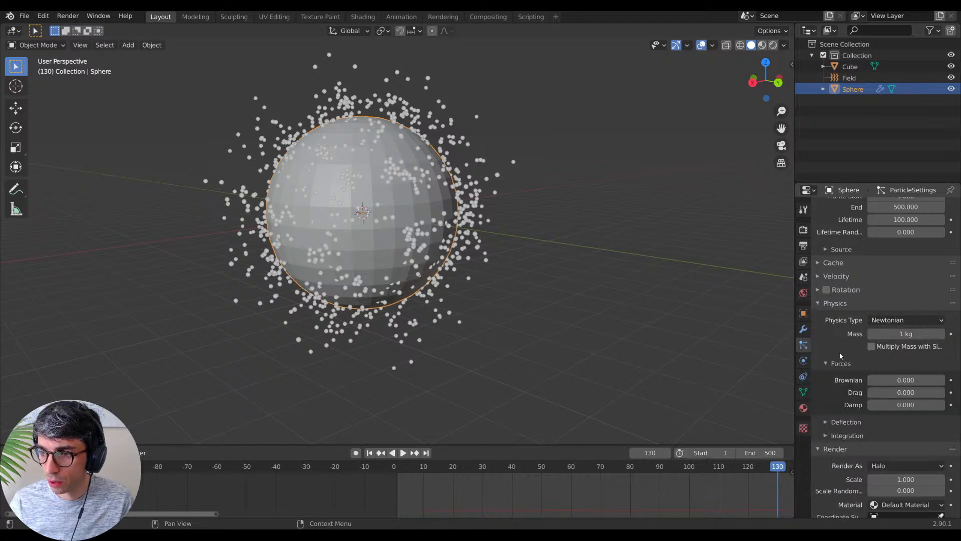
# Step: Set the particles' gravity field weight to 0 and play the Newtonian particles from the first frame
pyautogui.scroll(-6, 846, 403)
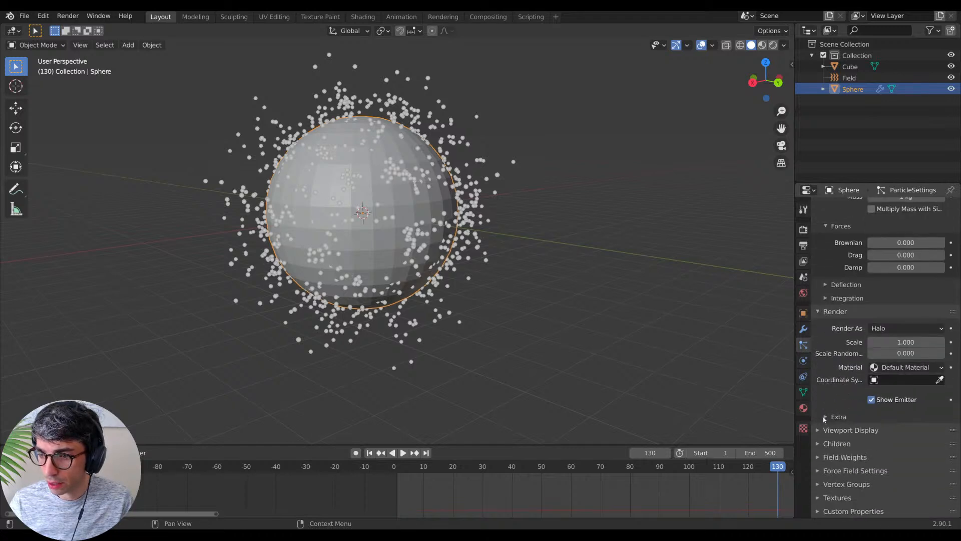
pyautogui.click(821, 457)
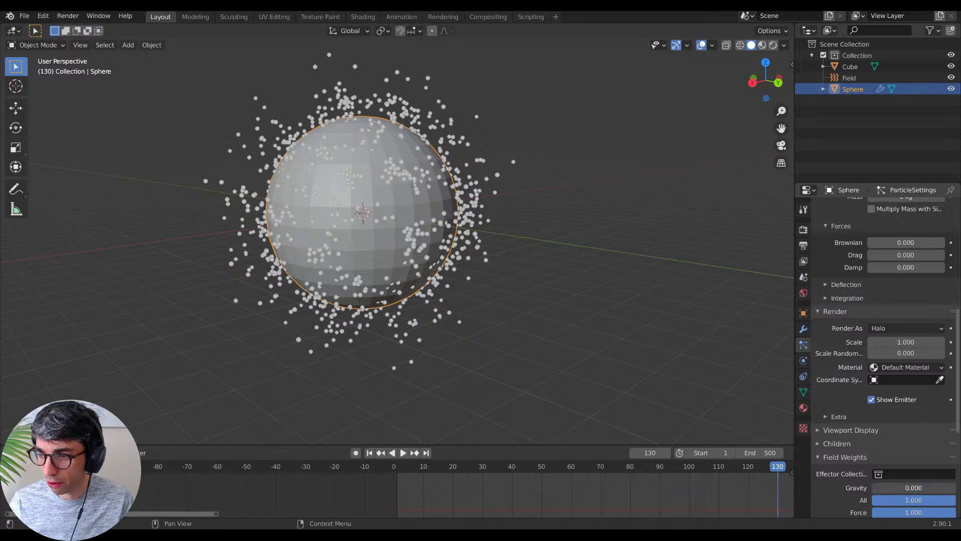
pyautogui.hotkey('shift', 'Left')
pyautogui.press('space')
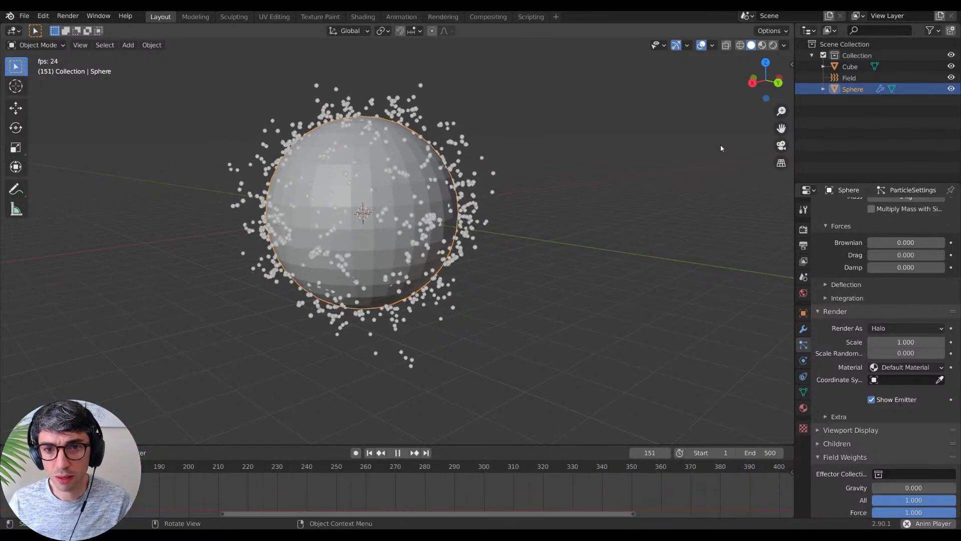
# Step: Set the turbulence force field's strength to 73.7 and its size to 3.51 while the animation plays
pyautogui.click(850, 66)
pyautogui.click(849, 77)
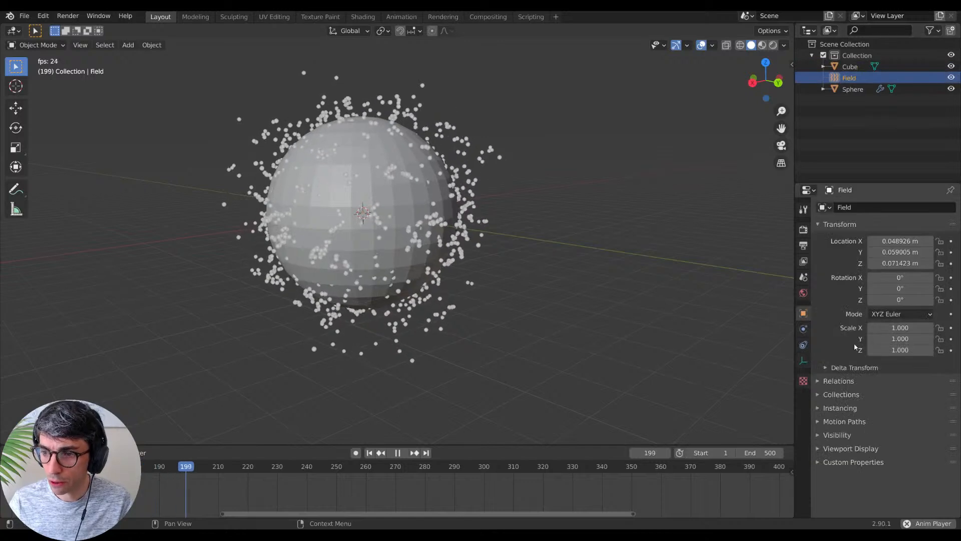
pyautogui.click(804, 345)
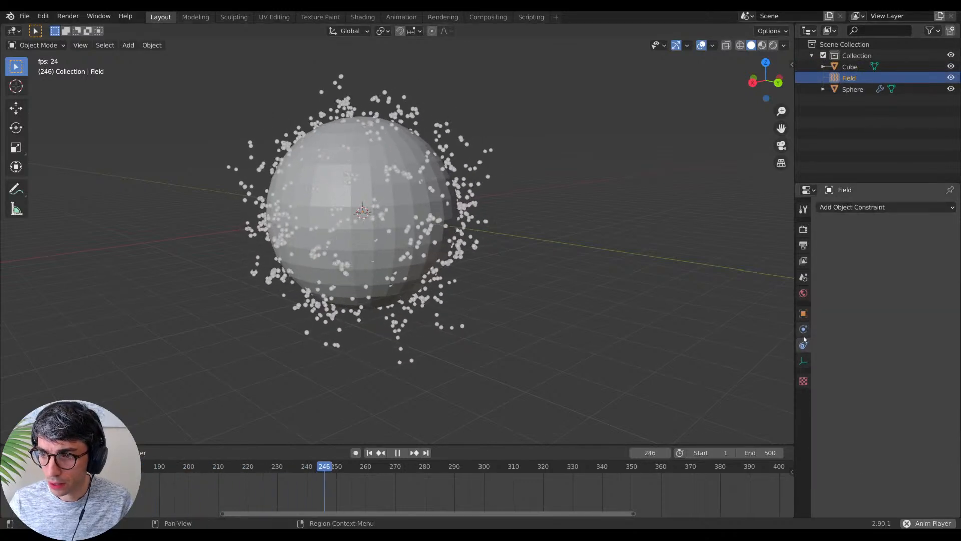
pyautogui.click(803, 330)
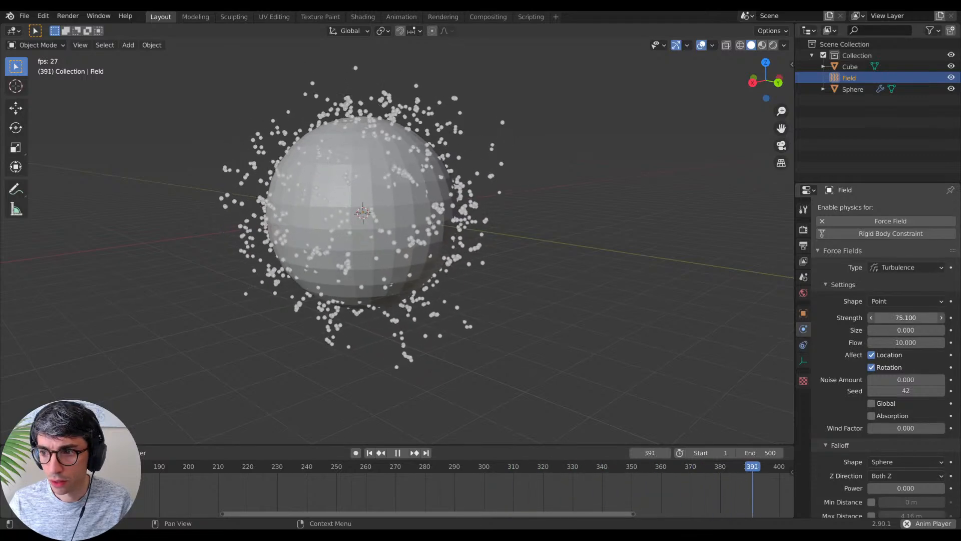
pyautogui.moveTo(905, 318); pyautogui.dragTo(911, 318)
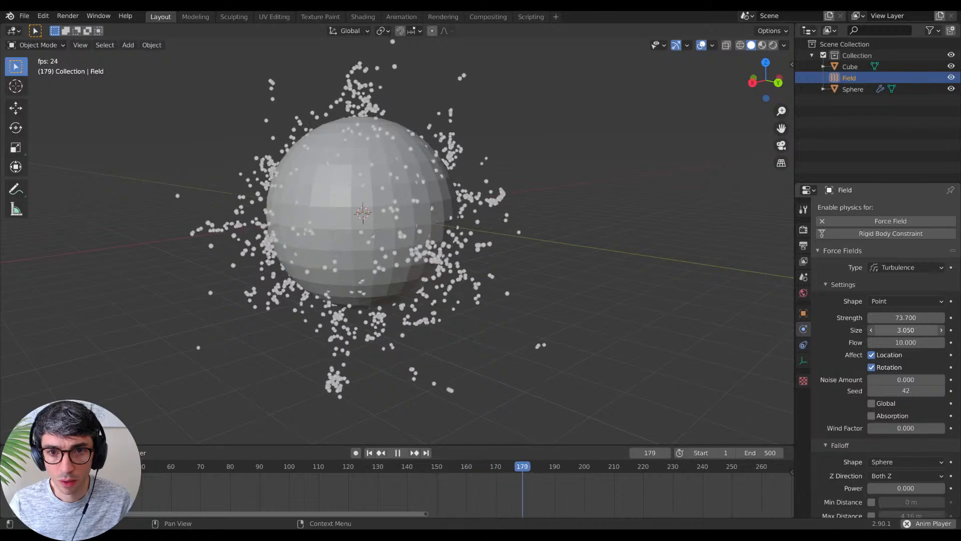
pyautogui.moveTo(905, 330)
pyautogui.mouseDown()
pyautogui.moveTo(936, 330)
pyautogui.moveTo(896, 330)
pyautogui.moveTo(920, 330)
pyautogui.mouseUp()
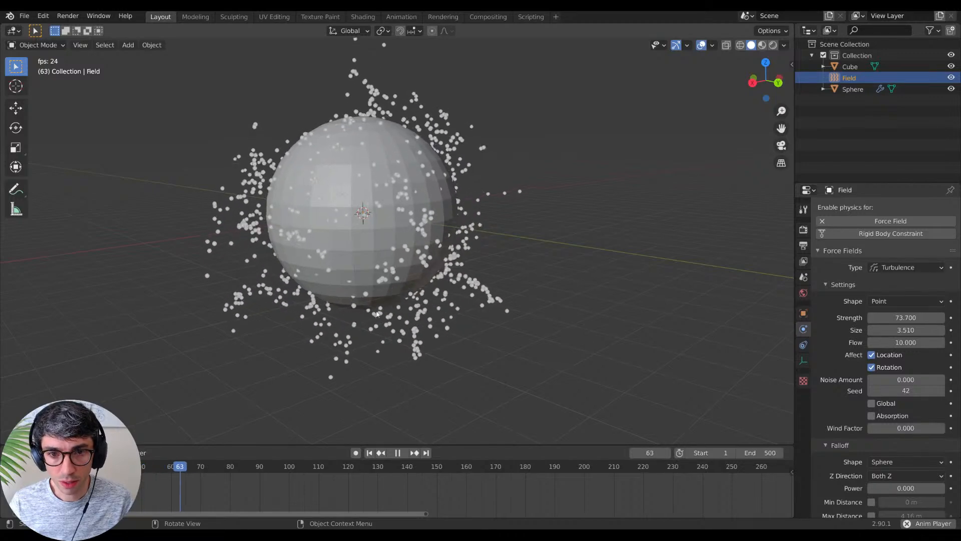
# Step: Add a vortex force field at the sphere's centre and set its strength to 3.5
pyautogui.hotkey('shift', 'a')
pyautogui.moveTo(408, 241)
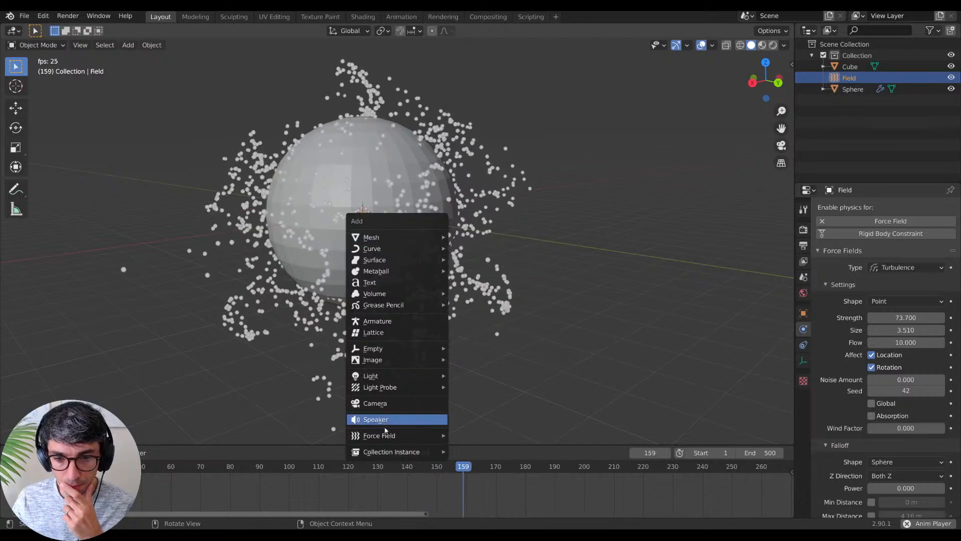
pyautogui.moveTo(389, 436)
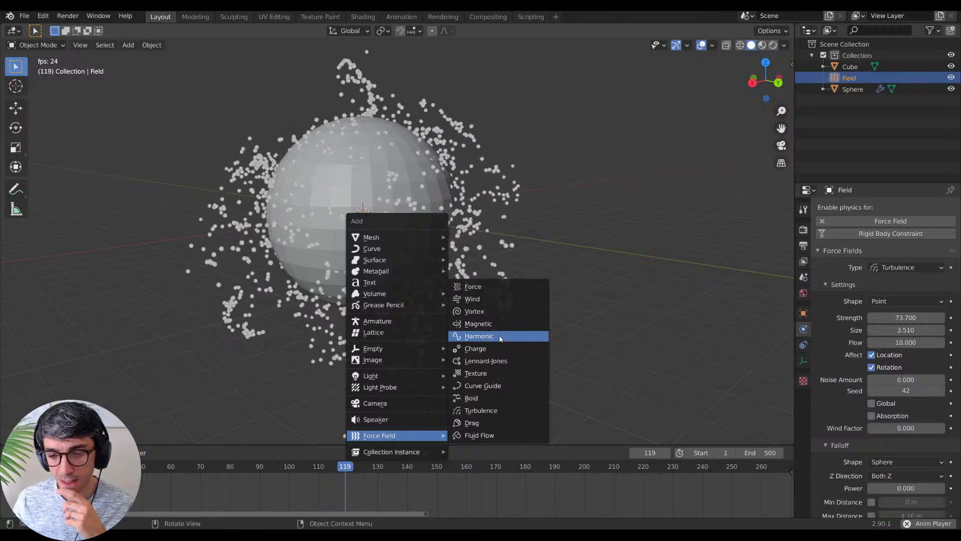
pyautogui.click(497, 311)
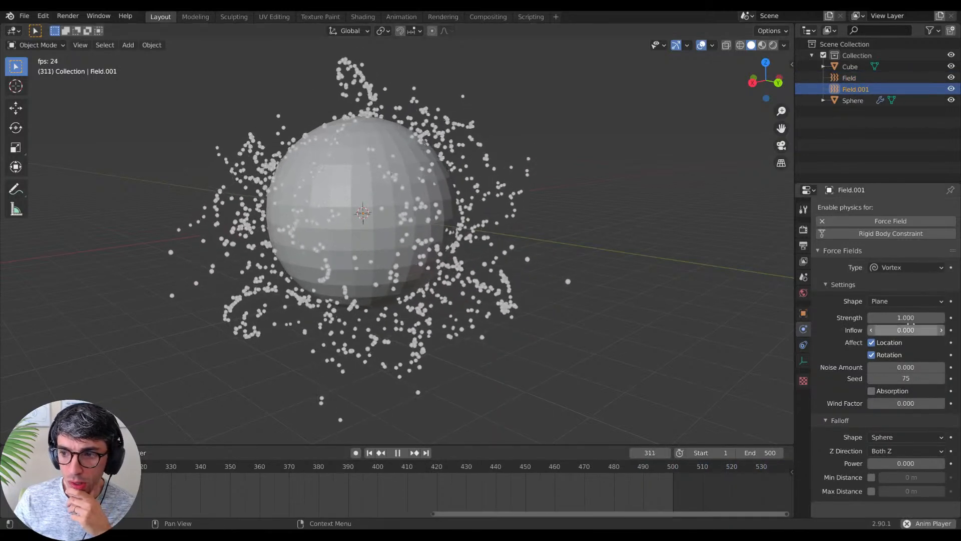
pyautogui.moveTo(909, 319); pyautogui.dragTo(941, 318)
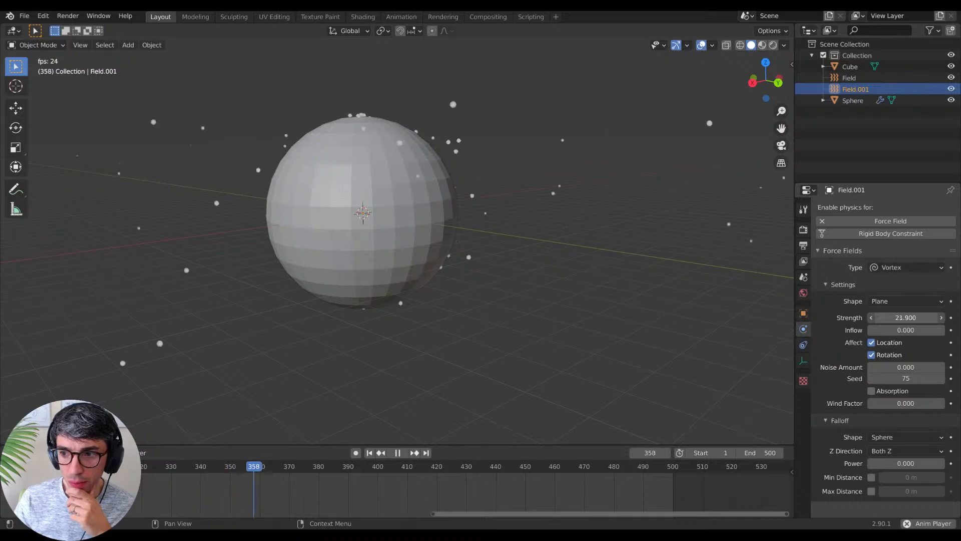
pyautogui.moveTo(906, 317); pyautogui.dragTo(944, 317)
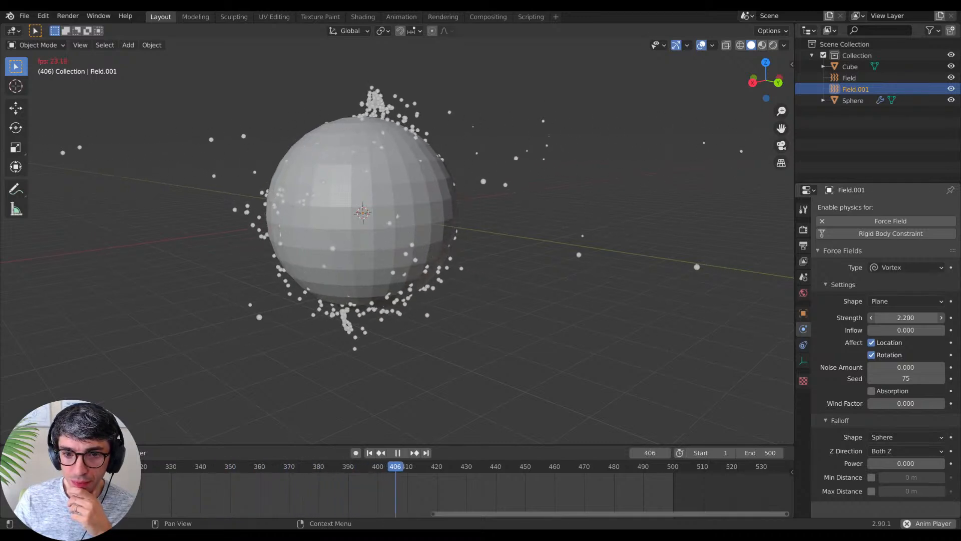
pyautogui.hotkey('shift', 'Left')
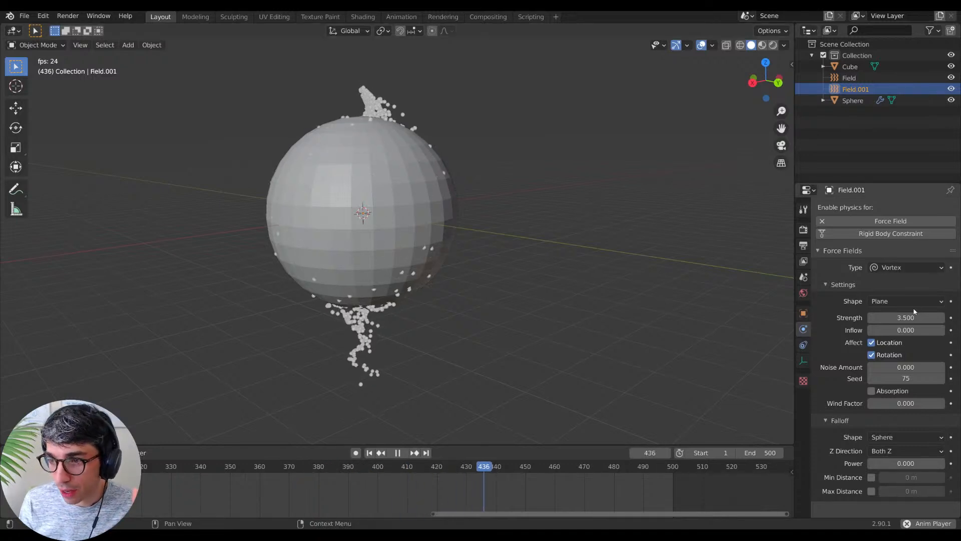
# Step: Change the vortex field's shape from Plane to Point and watch the particles move around the sphere
pyautogui.click(893, 301)
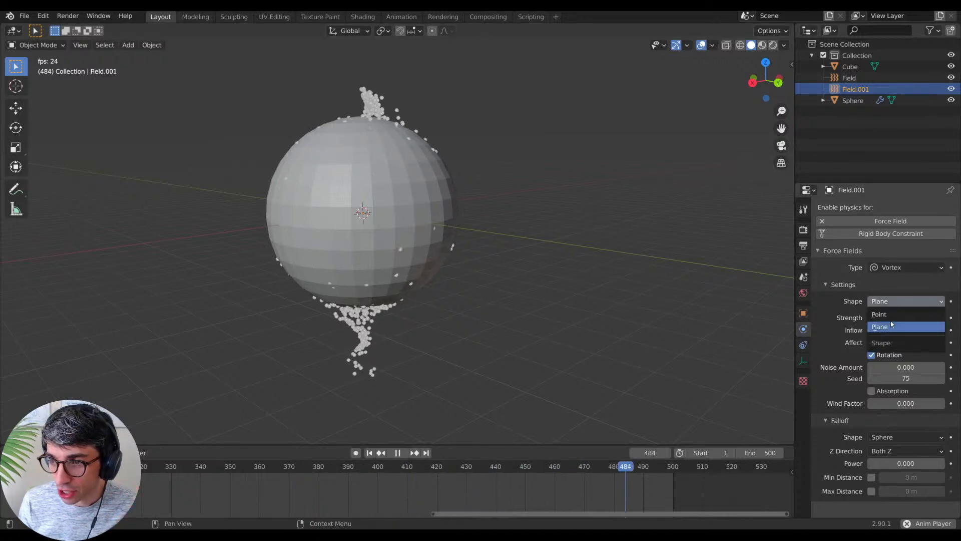
pyautogui.click(891, 314)
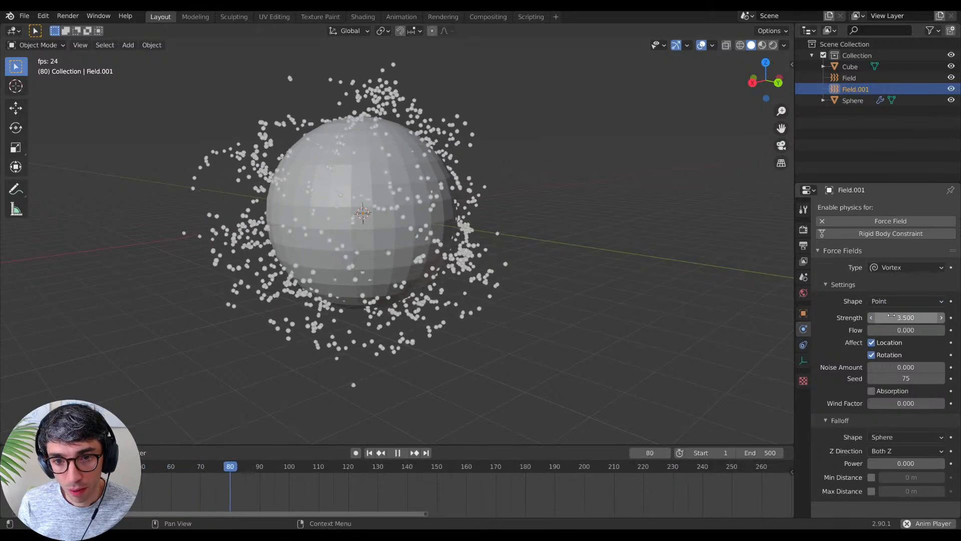
pyautogui.moveTo(409, 303); pyautogui.dragTo(455, 273, button='middle')
pyautogui.scroll(-2, 455, 265)
pyautogui.scroll(2, 456, 265)
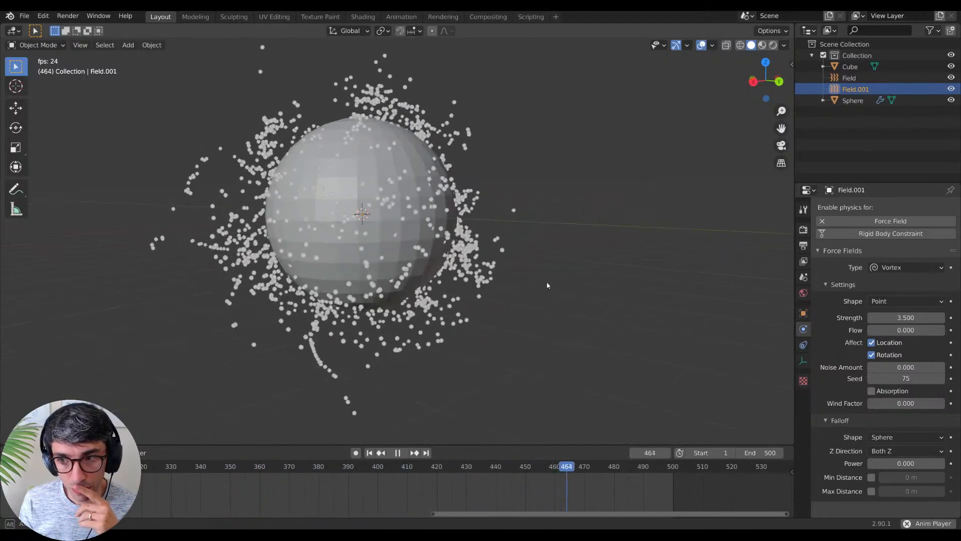
# Step: Lower the turbulence field's strength to 17.4, trying weaker values such as 5.4 and 13.2 during playback
pyautogui.click(848, 78)
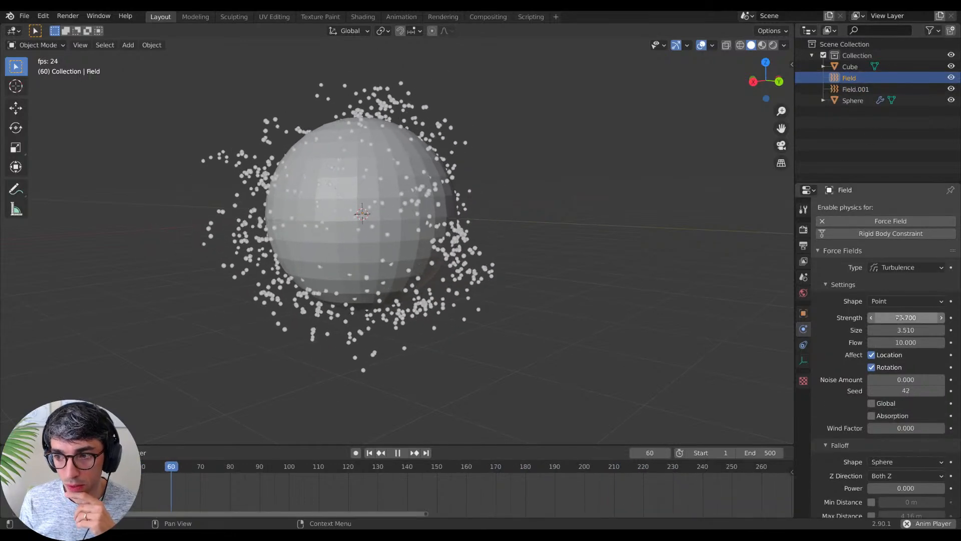
pyautogui.moveTo(900, 318)
pyautogui.mouseDown()
pyautogui.moveTo(960, 318)
pyautogui.moveTo(910, 317)
pyautogui.mouseUp()
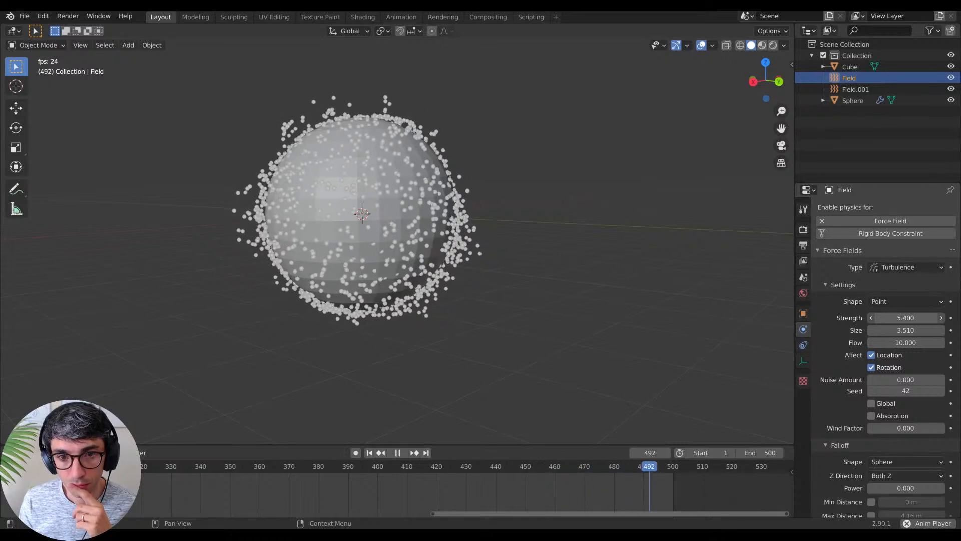
pyautogui.moveTo(911, 318); pyautogui.dragTo(911, 318)
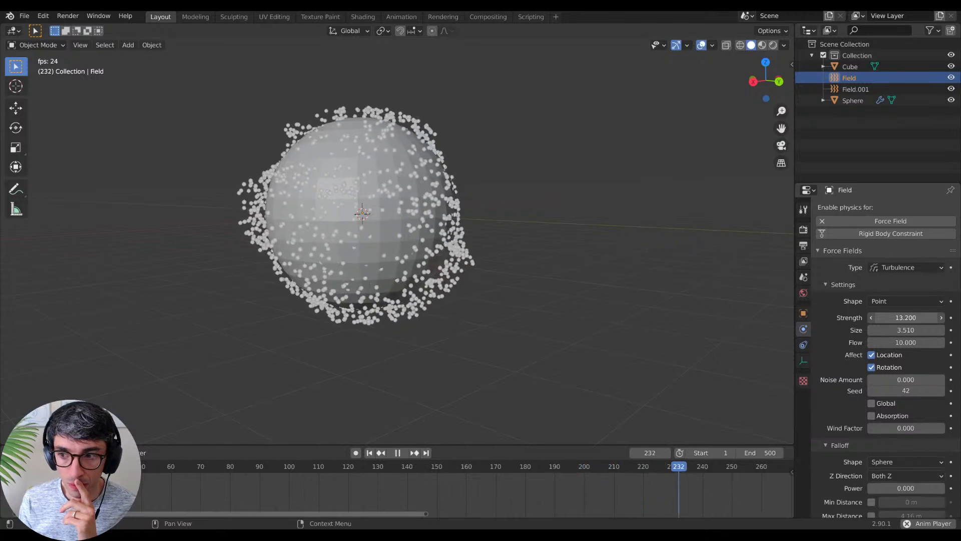
pyautogui.moveTo(901, 317); pyautogui.dragTo(917, 318)
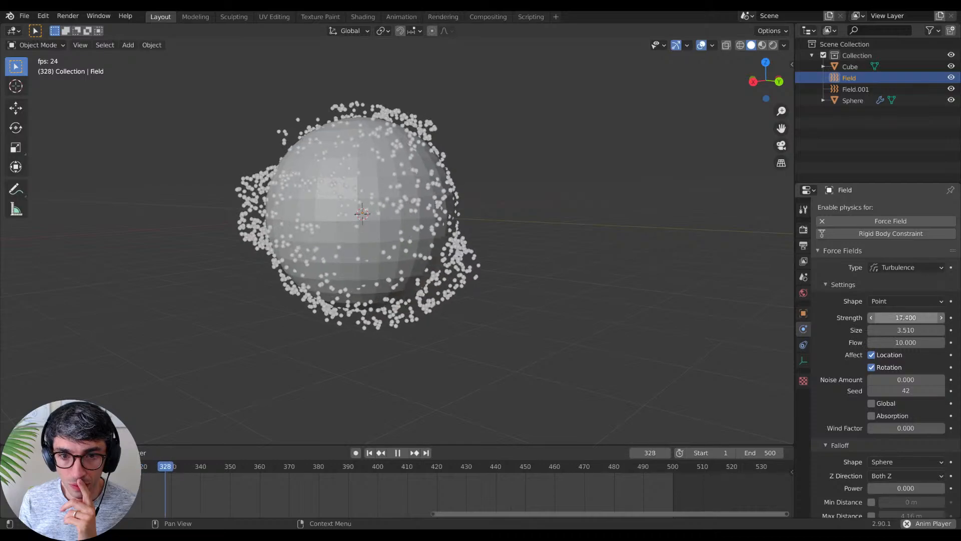
# Step: Set the turbulence field's strength to 46.7 and its size to 4.84, trying sizes up to 10 during playback
pyautogui.moveTo(905, 342)
pyautogui.mouseDown()
pyautogui.moveTo(875, 343)
pyautogui.moveTo(904, 342)
pyautogui.mouseUp()
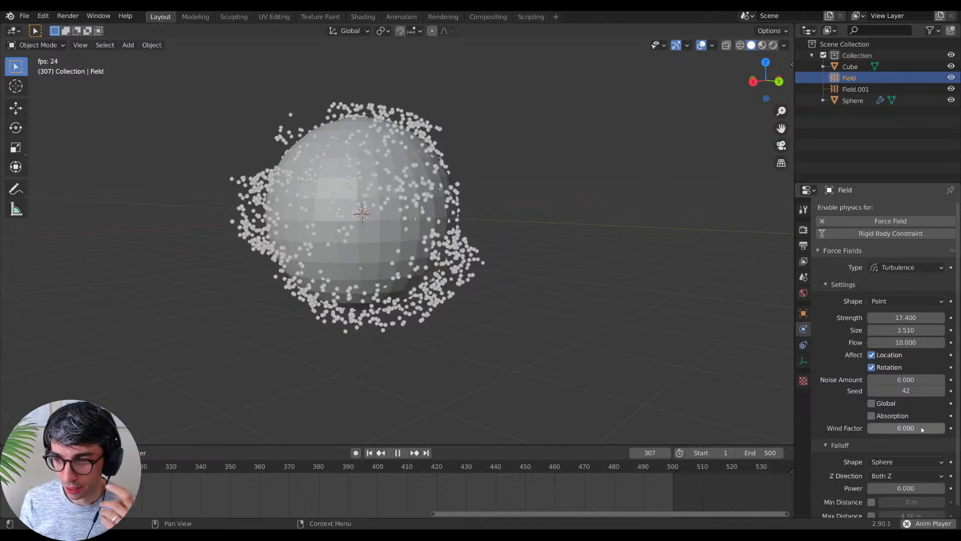
pyautogui.scroll(-1, 901, 440)
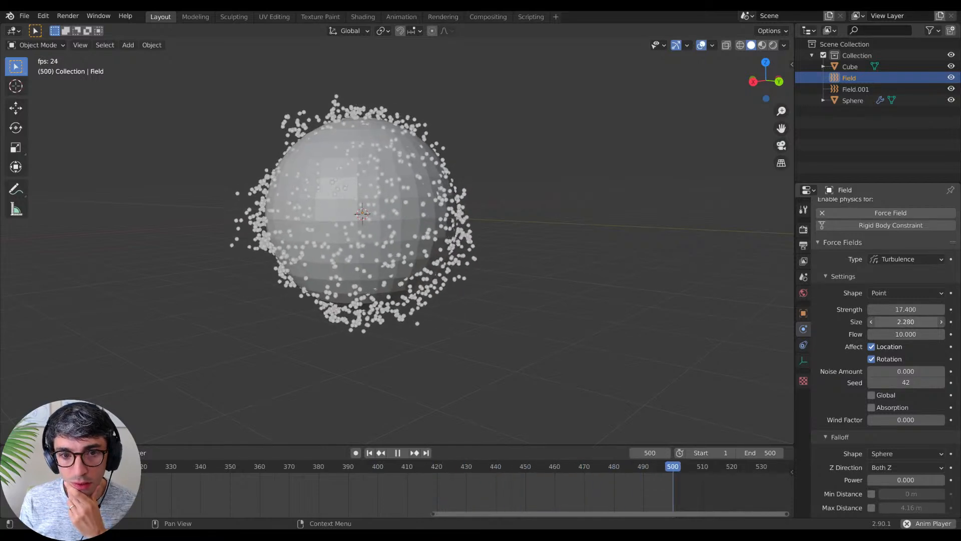
pyautogui.moveTo(906, 322); pyautogui.dragTo(923, 322)
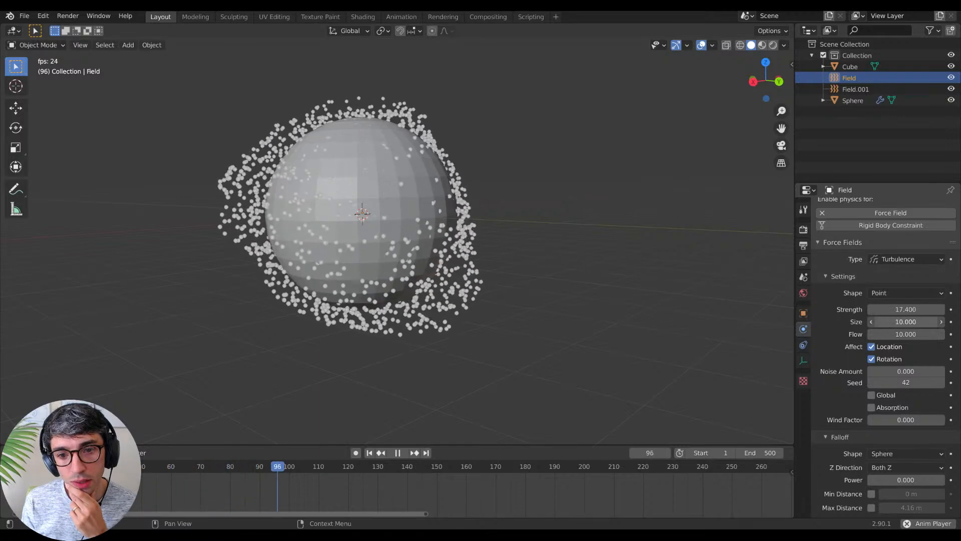
pyautogui.moveTo(906, 321); pyautogui.dragTo(927, 310)
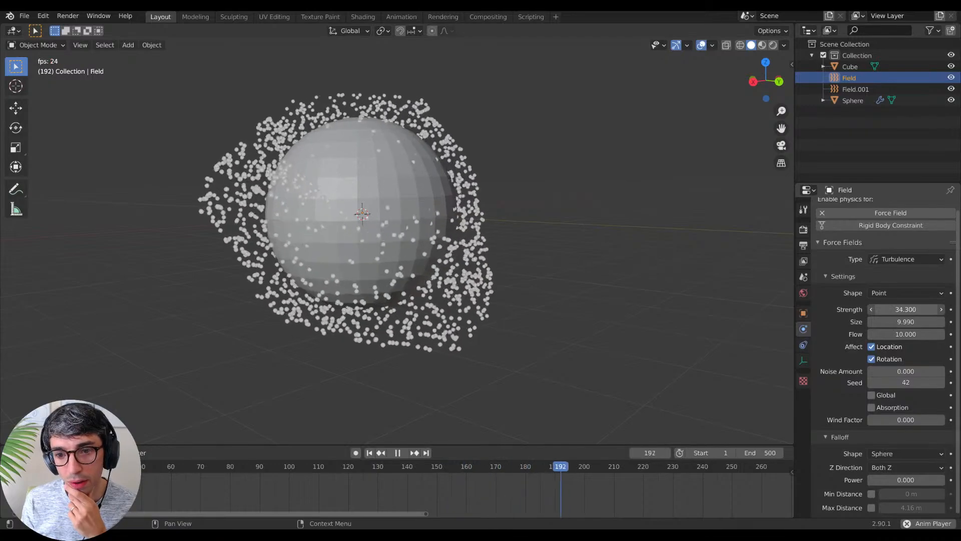
pyautogui.moveTo(927, 309); pyautogui.dragTo(912, 323)
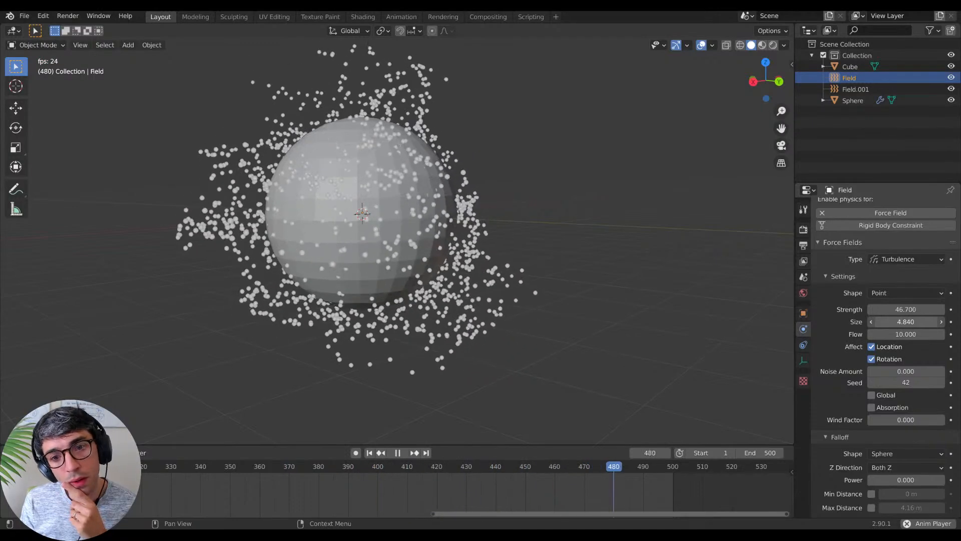
# Step: Reduce the turbulence field's size to 3.14 and check the particle swarm from different angles
pyautogui.moveTo(910, 323); pyautogui.dragTo(907, 323)
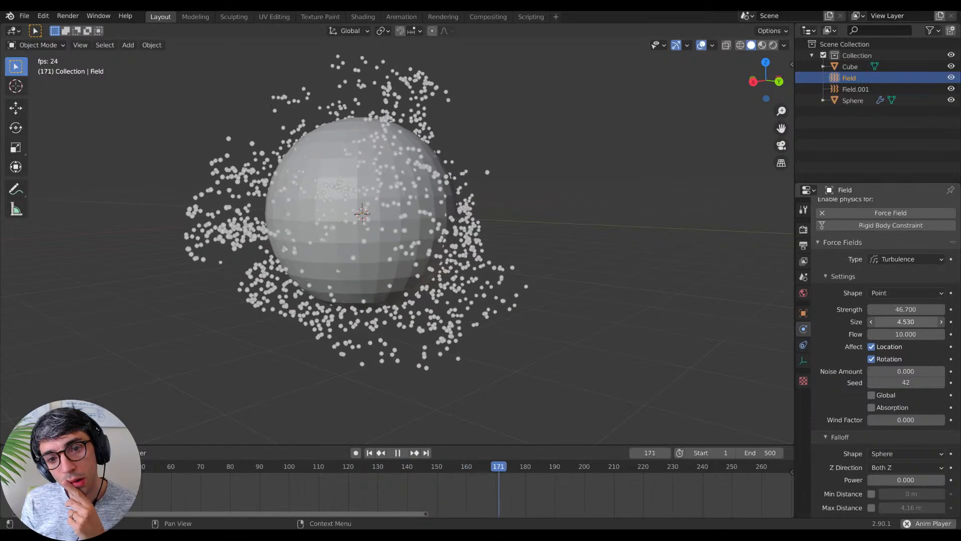
pyautogui.moveTo(907, 322)
pyautogui.mouseDown()
pyautogui.moveTo(899, 322)
pyautogui.moveTo(918, 322)
pyautogui.mouseUp()
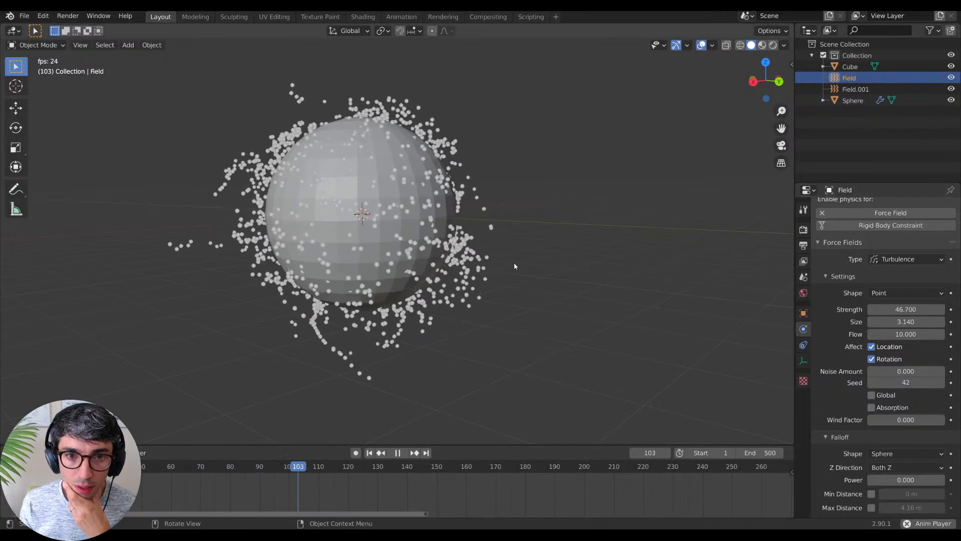
pyautogui.moveTo(517, 265); pyautogui.dragTo(571, 286, button='middle')
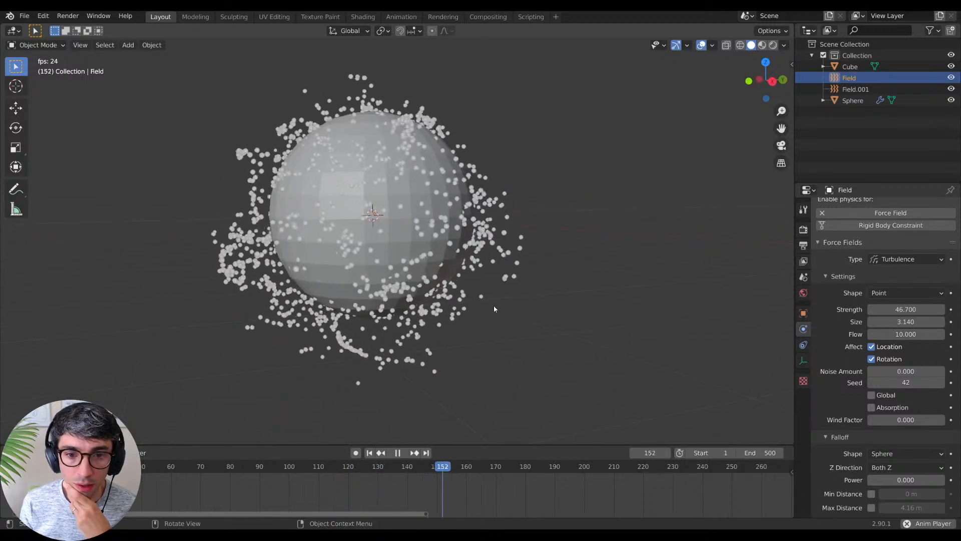
pyautogui.moveTo(373, 329); pyautogui.dragTo(505, 305, button='middle')
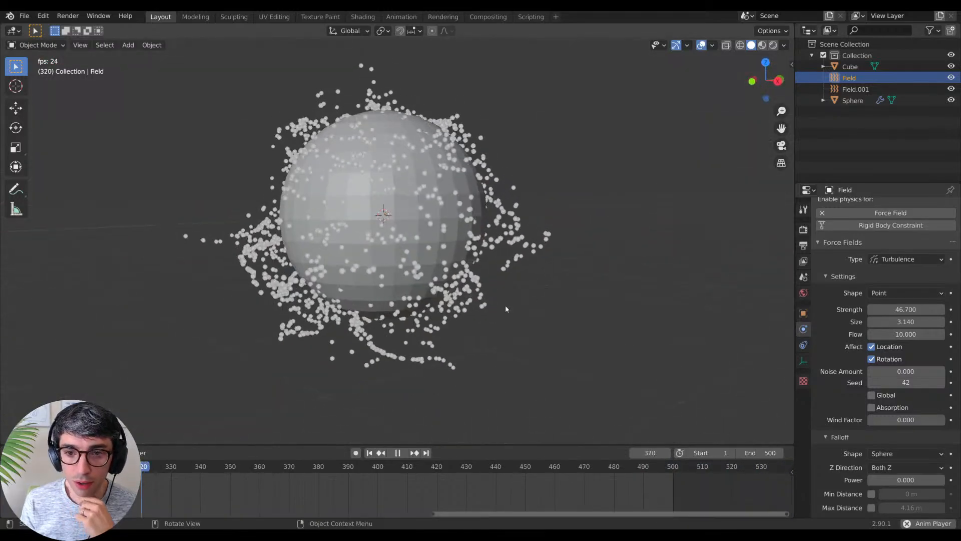
# Step: Change the sphere's particle physics type to Boids and replay the animation from the start
pyautogui.click(855, 88)
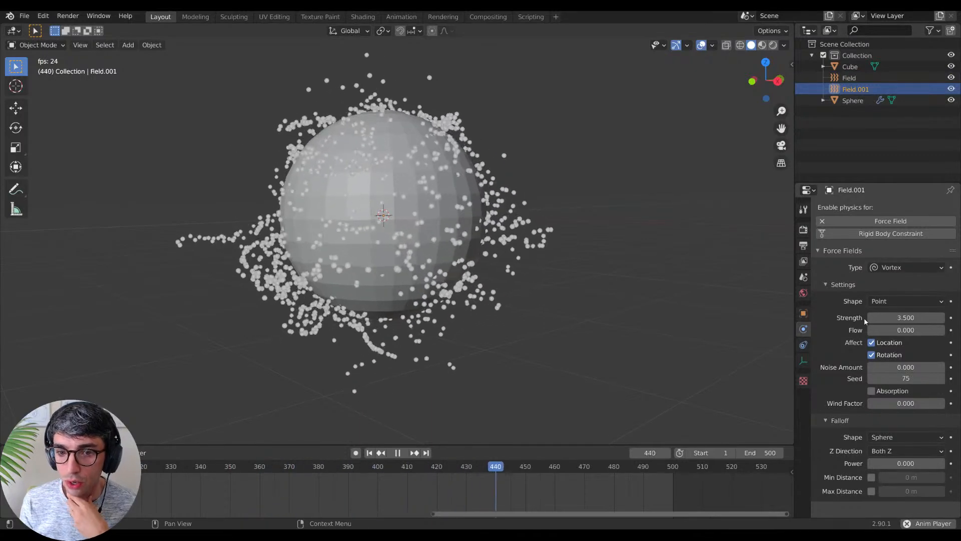
pyautogui.click(850, 66)
pyautogui.click(803, 345)
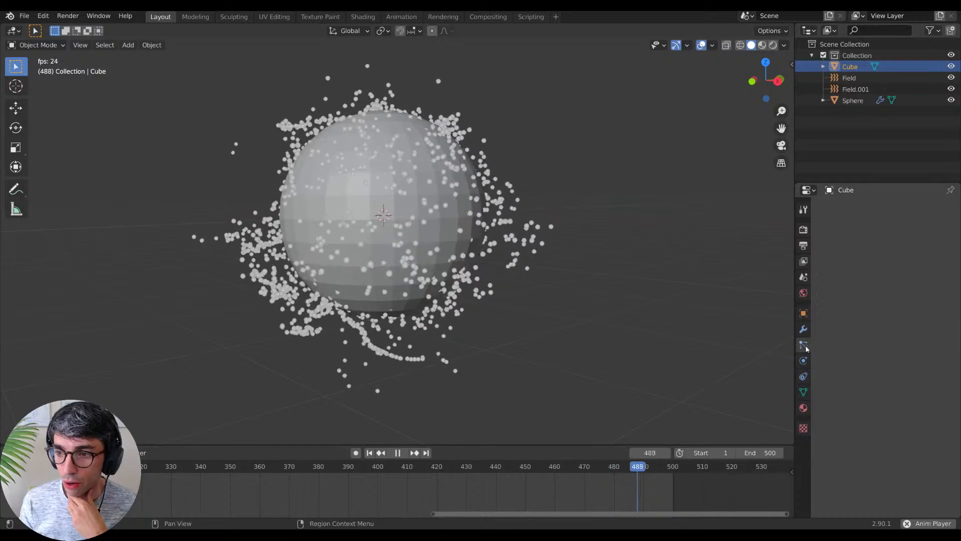
pyautogui.click(852, 100)
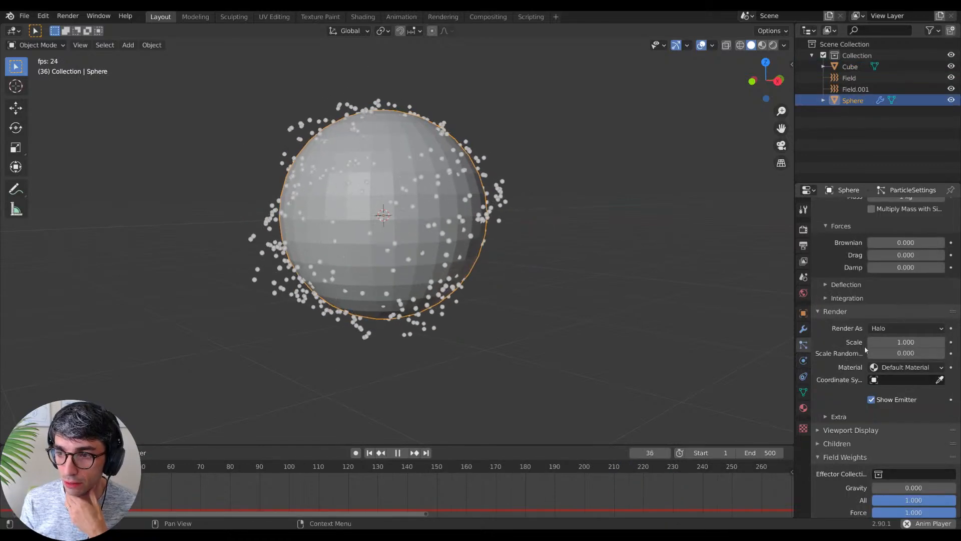
pyautogui.scroll(4, 820, 280)
pyautogui.scroll(3, 821, 279)
pyautogui.click(903, 332)
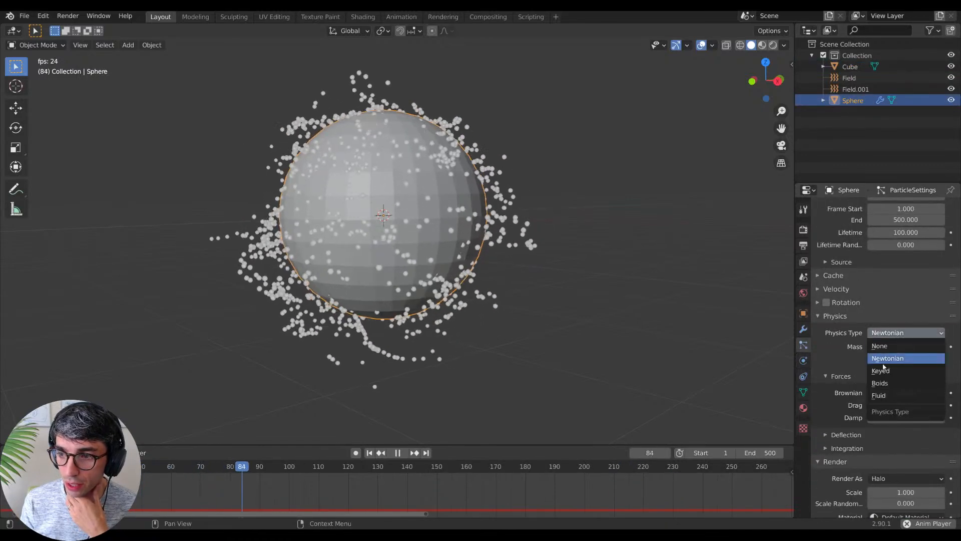
pyautogui.click(888, 384)
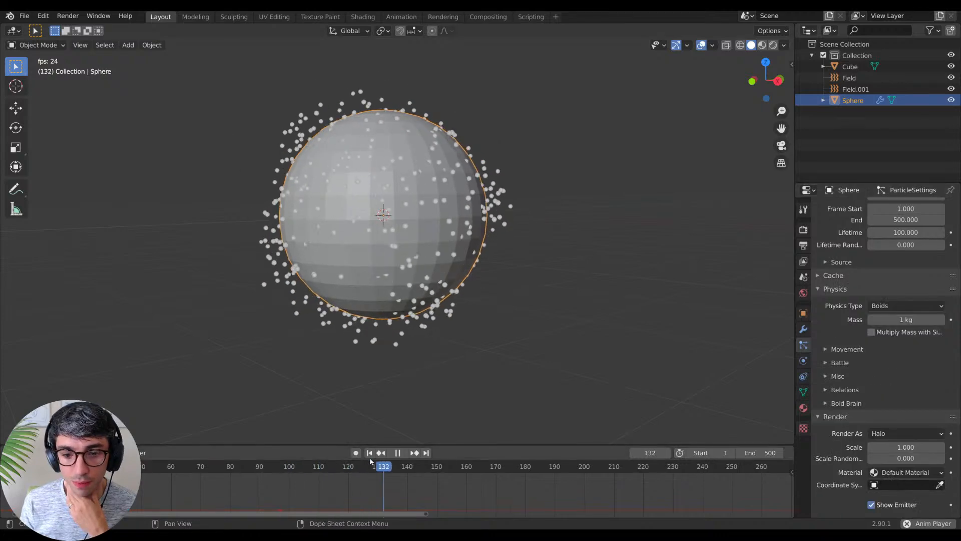
pyautogui.hotkey('shift', 'Left')
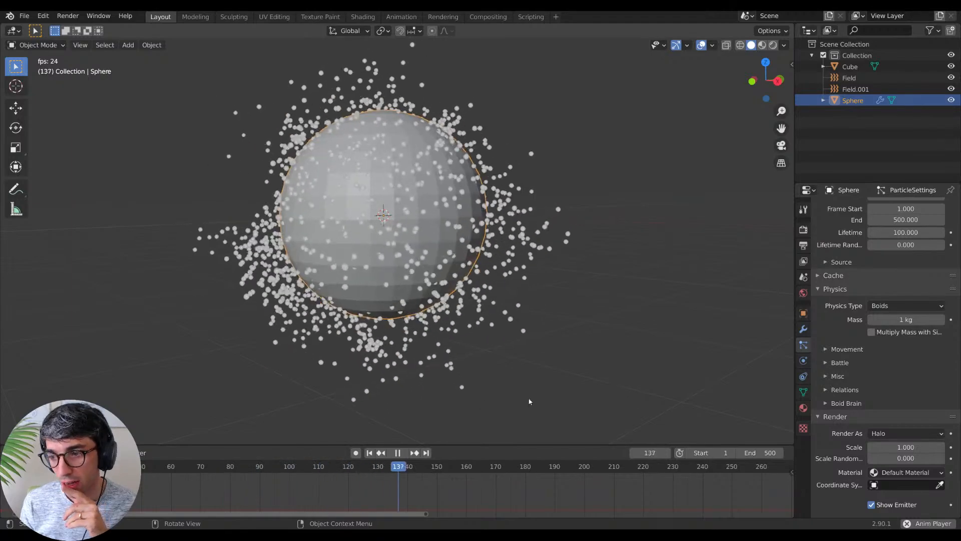
# Step: Show the Boid Brain rules, select the Flock rule and replay the animation
pyautogui.click(826, 403)
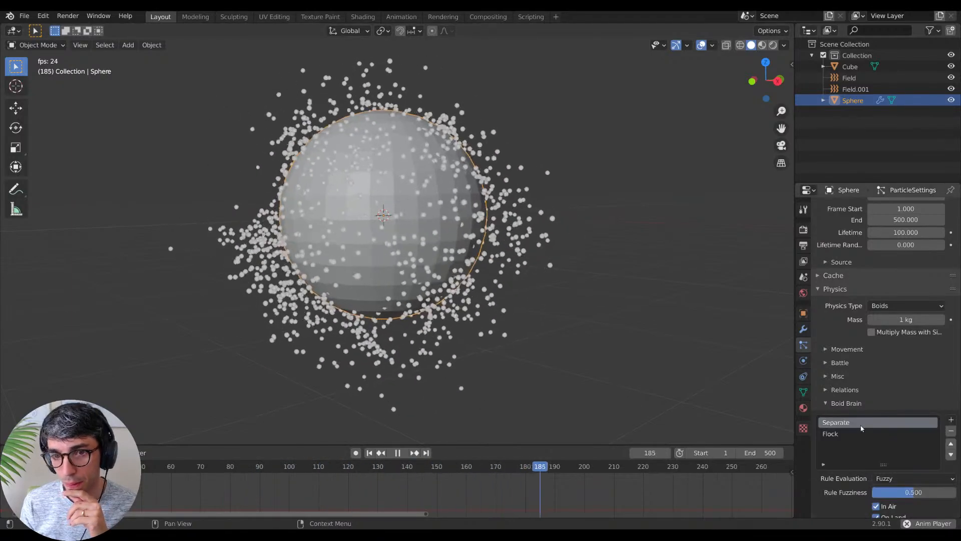
pyautogui.click(843, 434)
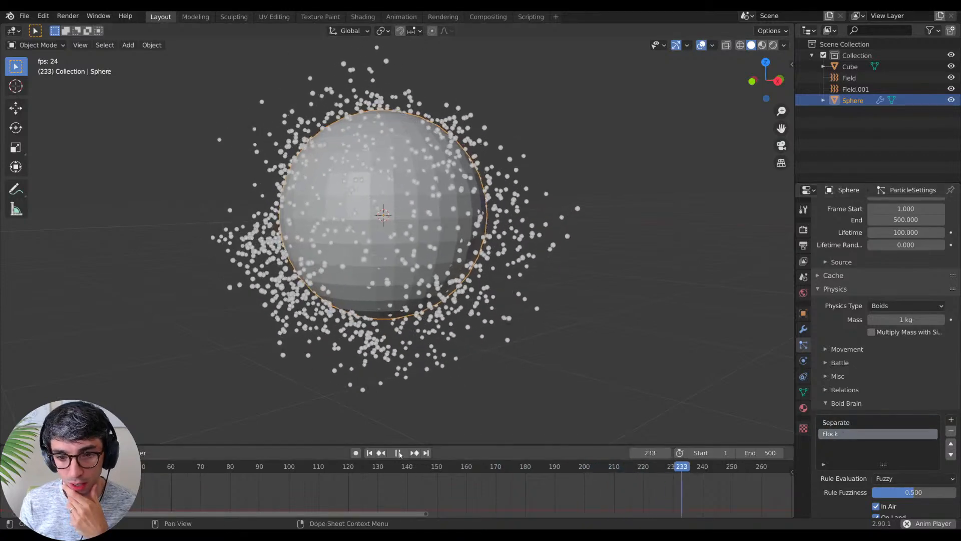
pyautogui.click(370, 453)
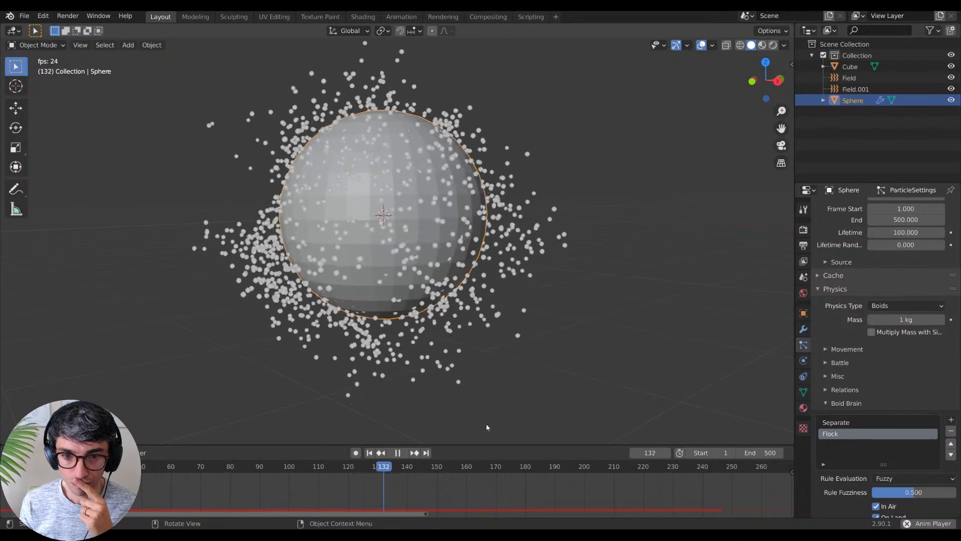
# Step: Try Newtonian and then Fluid as the particle physics type and replay the animation
pyautogui.scroll(6, 848, 322)
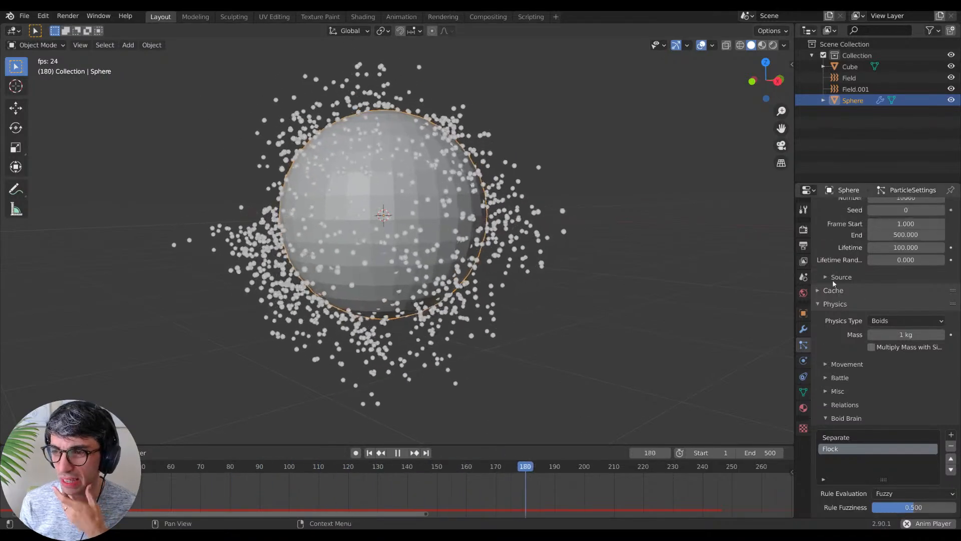
pyautogui.scroll(-3, 861, 325)
pyautogui.click(906, 368)
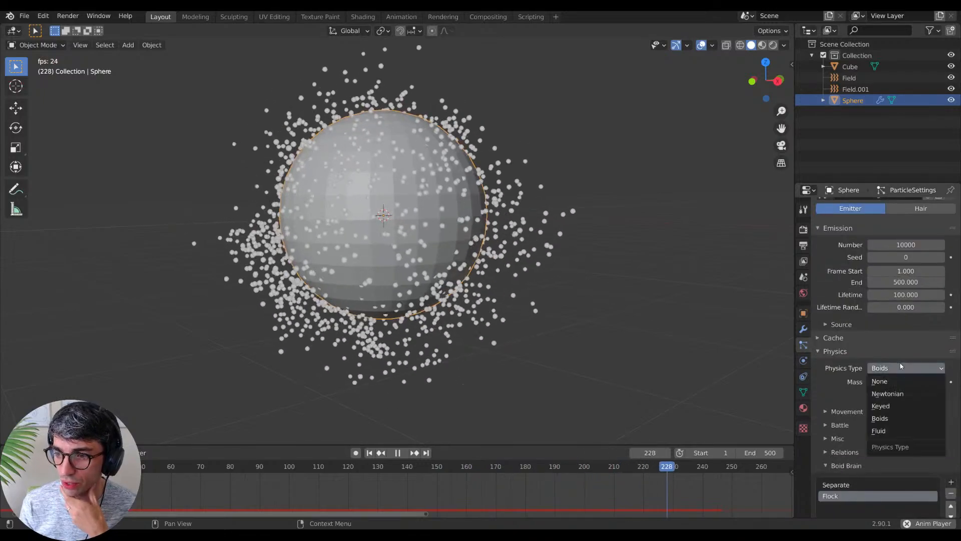
pyautogui.click(900, 395)
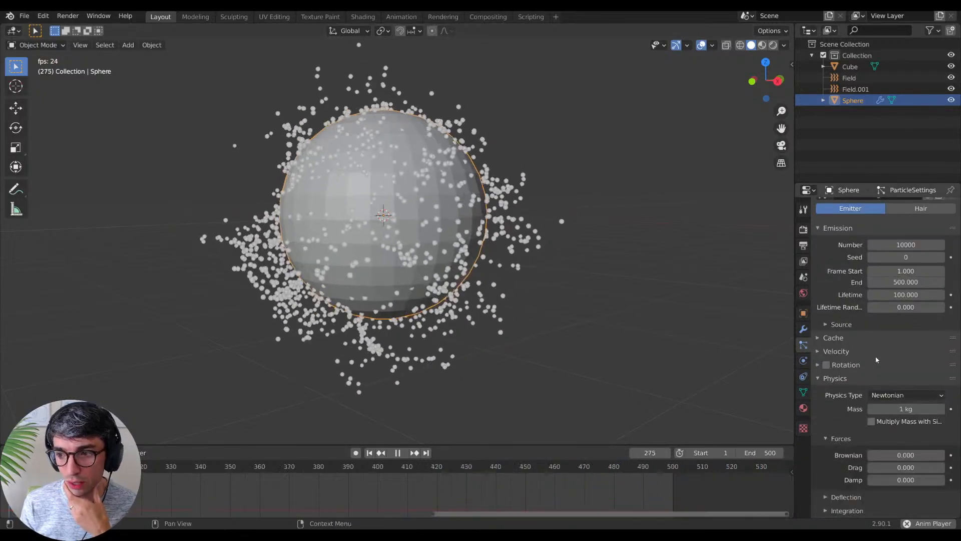
pyautogui.click(902, 395)
pyautogui.click(897, 458)
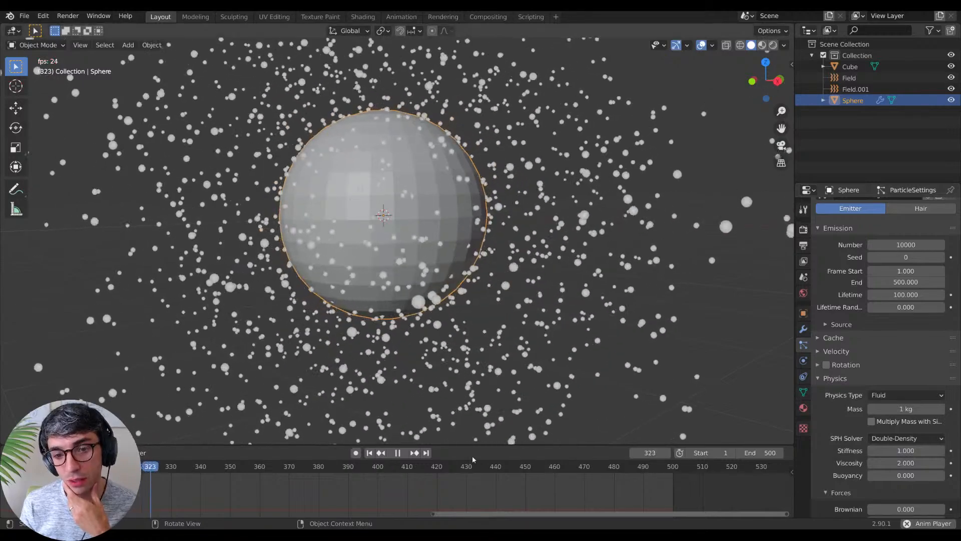
pyautogui.click(369, 453)
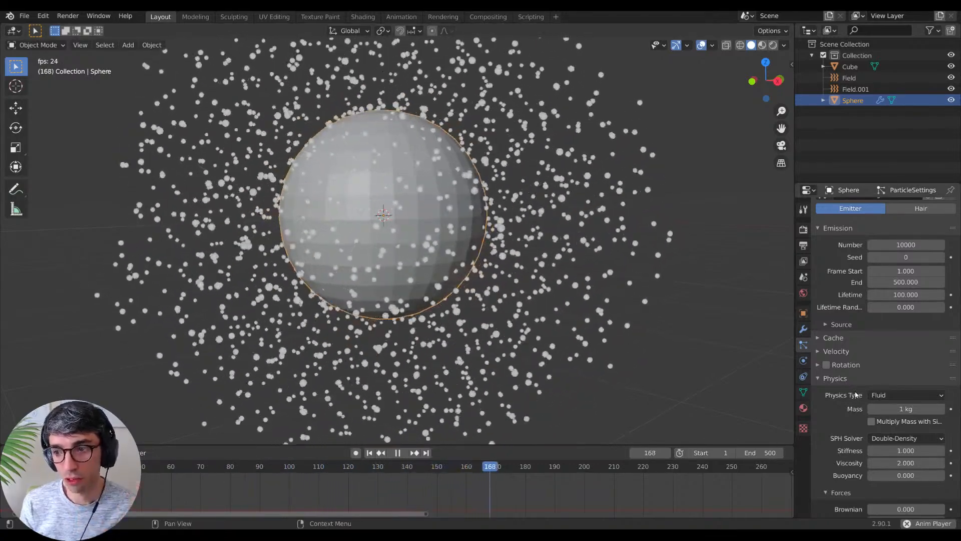
# Step: Set the particle physics type back to Newtonian and replay the animation from the start
pyautogui.click(876, 394)
pyautogui.click(883, 420)
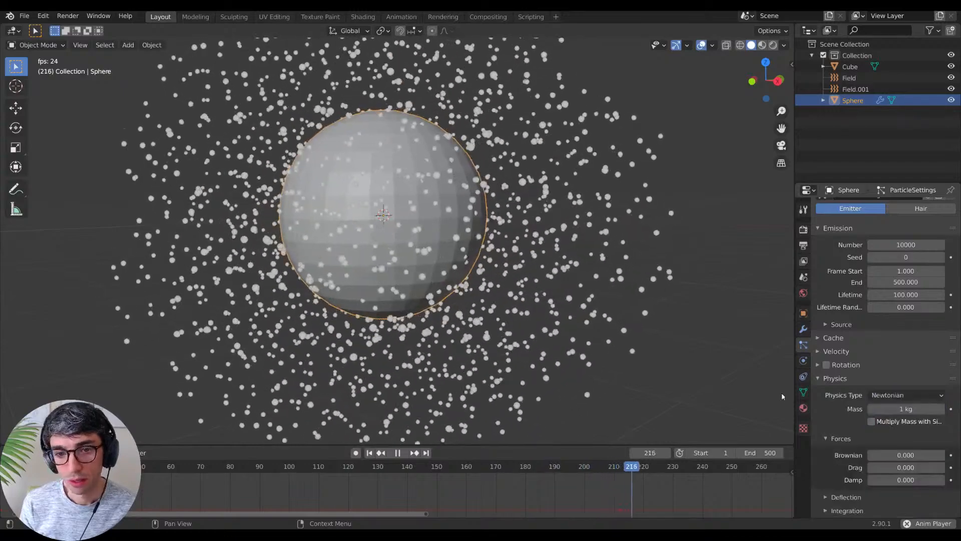
pyautogui.hotkey('shift', 'Left')
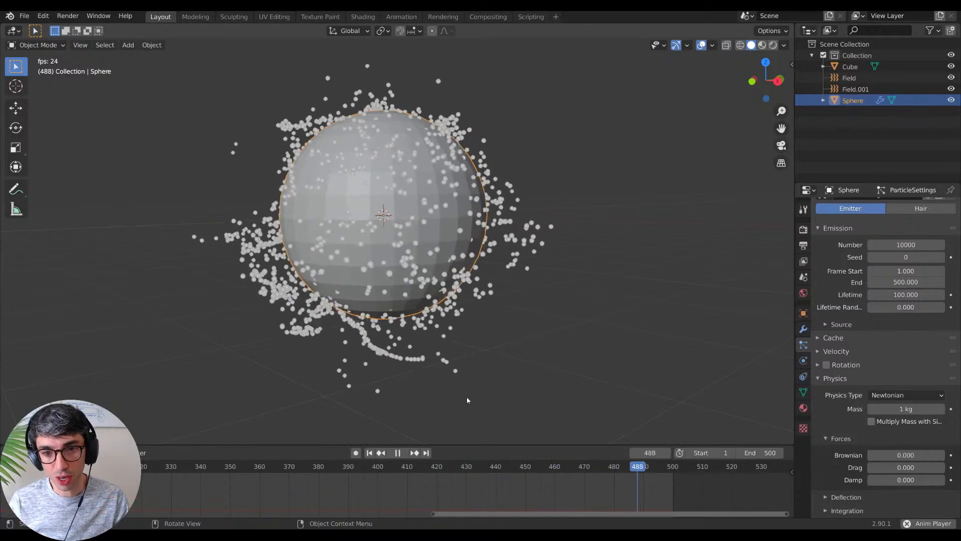
# Step: Hide the sphere's instancer in both the viewport and the render, leaving the object deselected
pyautogui.click(803, 314)
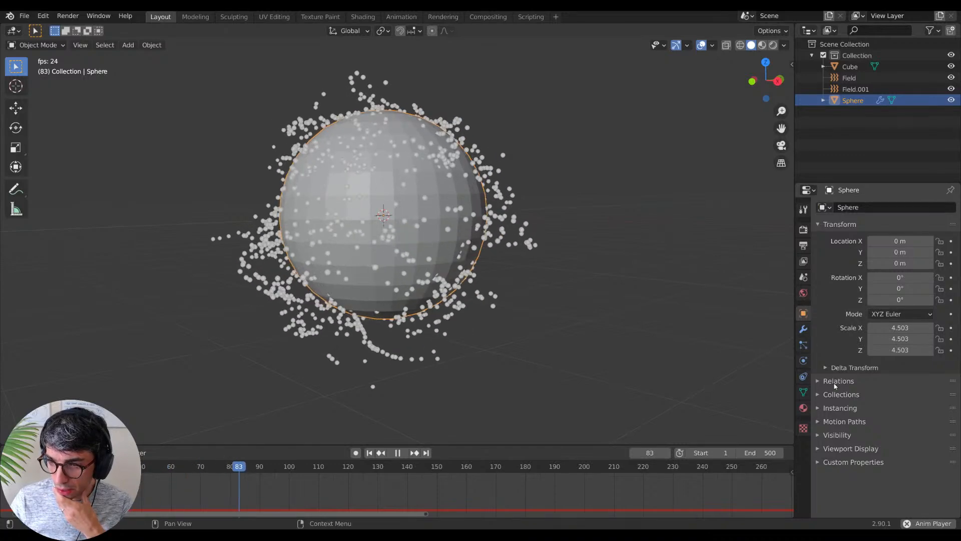
pyautogui.click(826, 408)
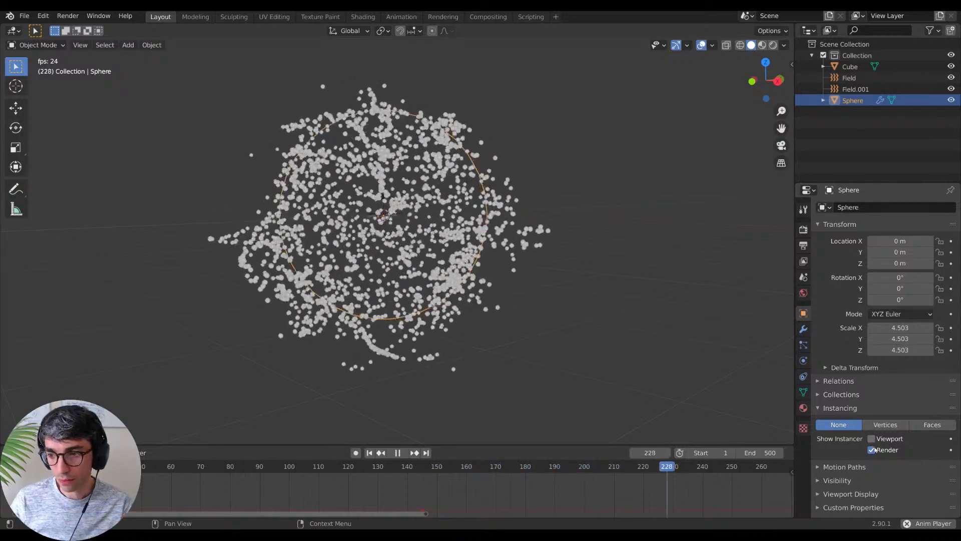
pyautogui.click(873, 450)
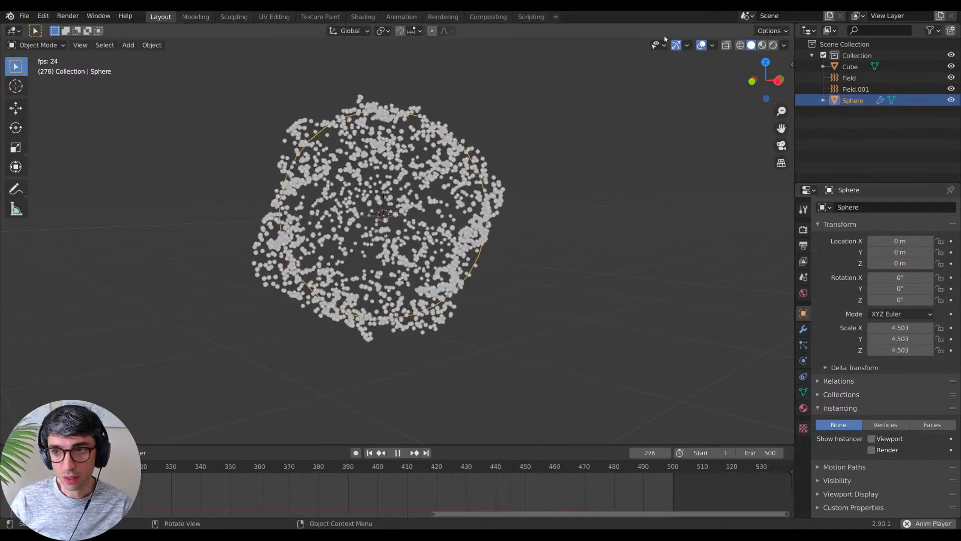
pyautogui.click(563, 308)
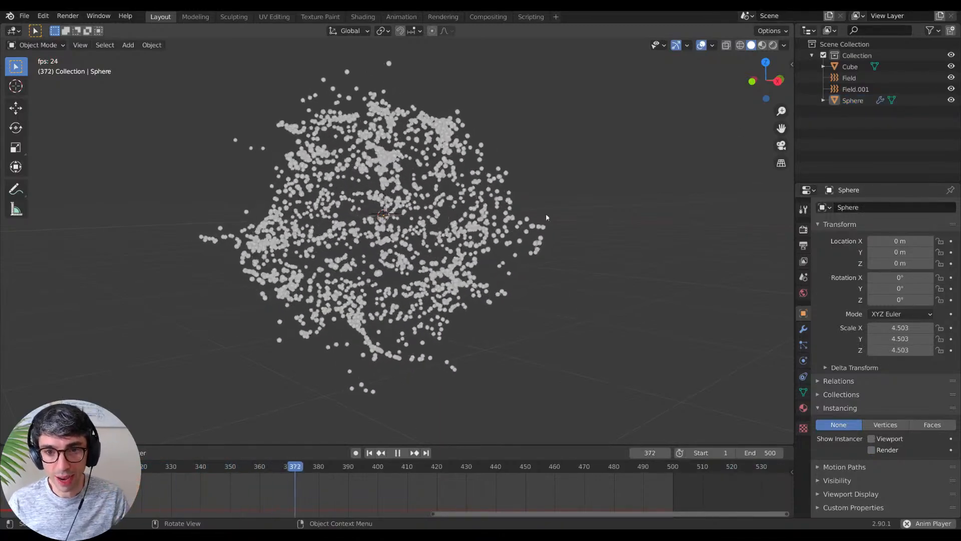
# Step: Make the particle system emit from the sphere's Volume and replay the animation
pyautogui.click(804, 345)
pyautogui.scroll(3, 843, 373)
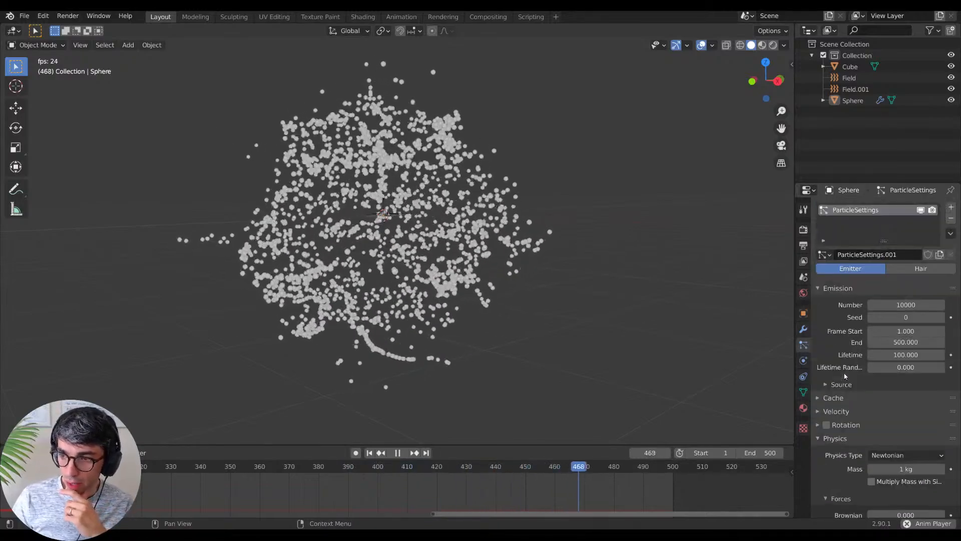
pyautogui.click(841, 384)
pyautogui.click(885, 401)
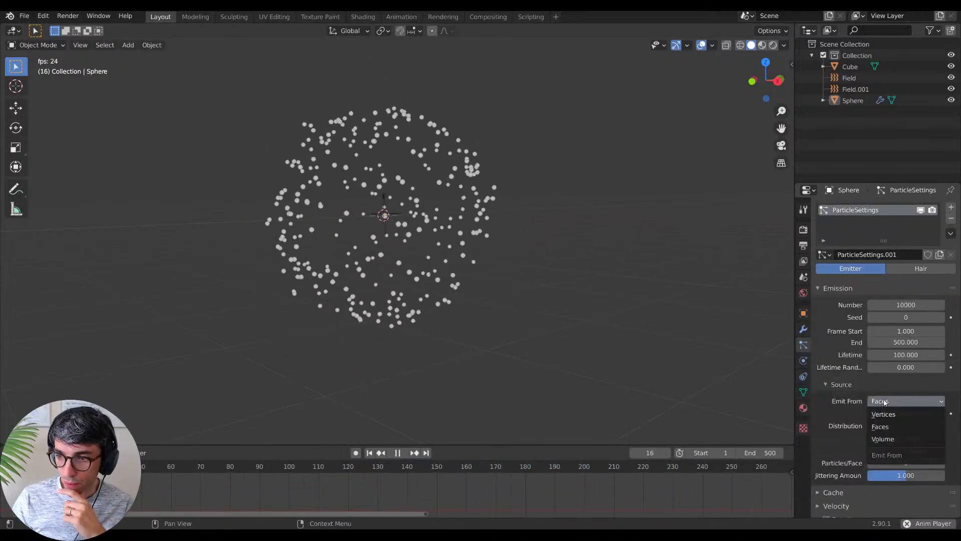
pyautogui.click(882, 439)
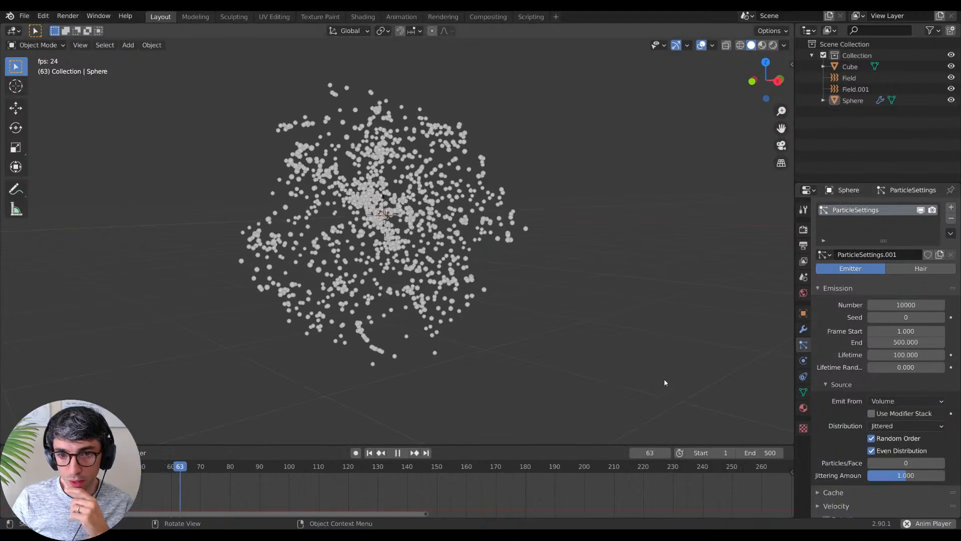
pyautogui.hotkey('shift', 'Left')
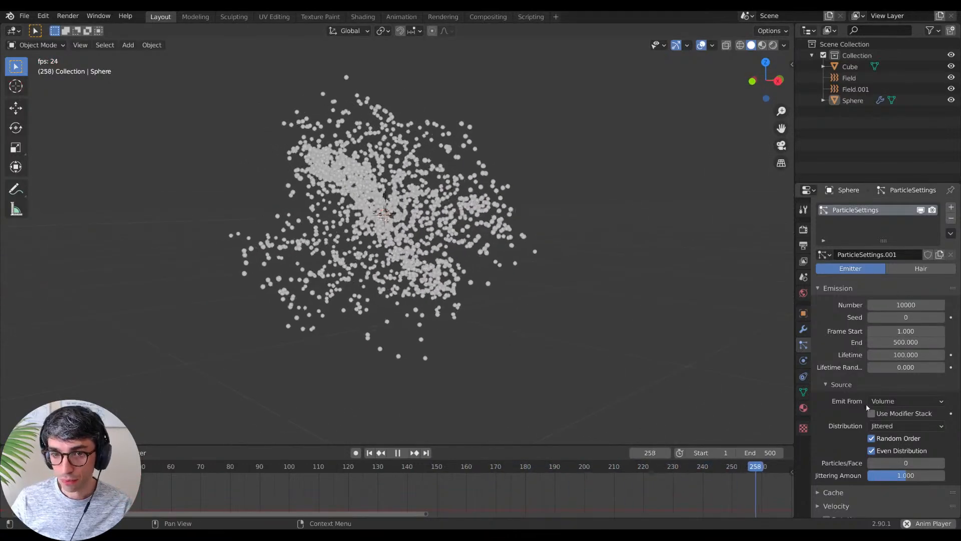
pyautogui.click(919, 401)
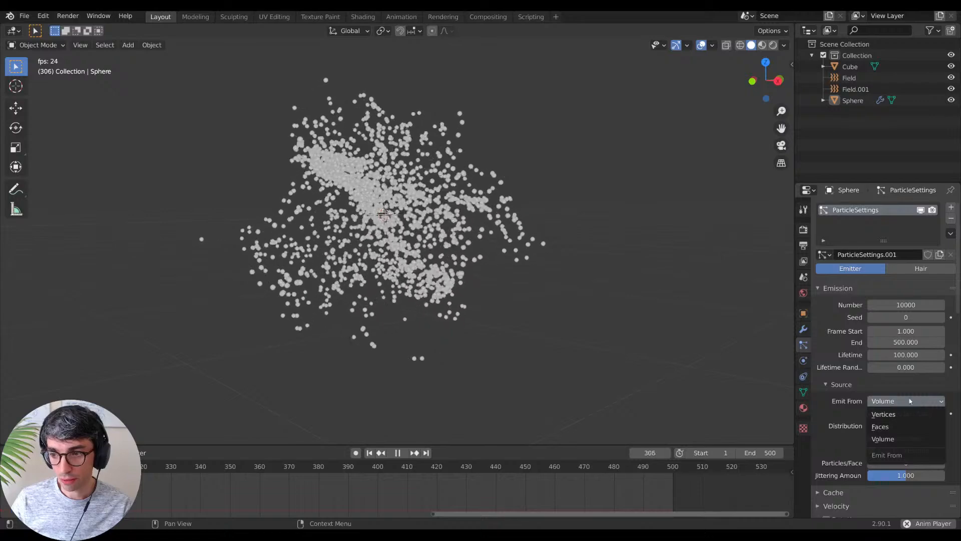
pyautogui.click(910, 400)
pyautogui.click(919, 401)
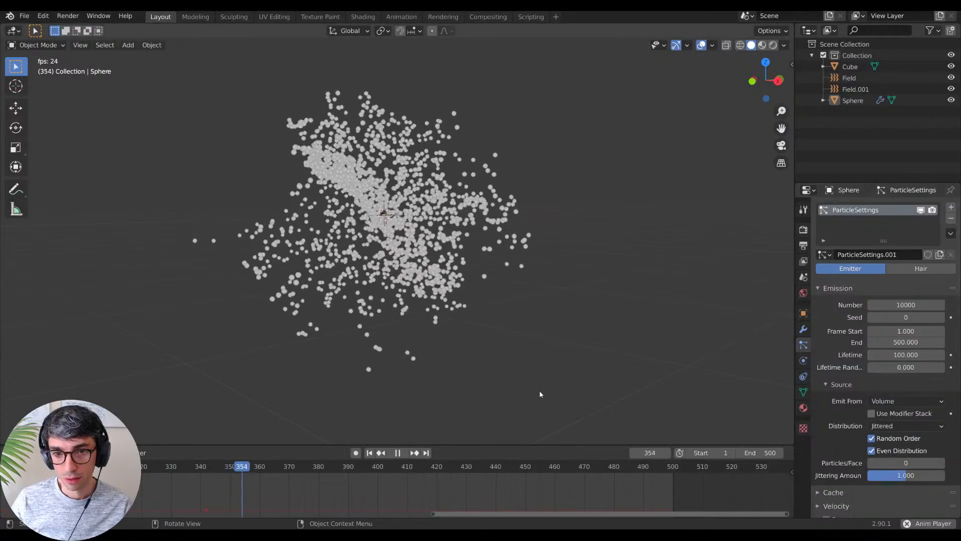
# Step: Make the particle system emit from the sphere's Faces and replay the animation, viewing the swarm from several angles
pyautogui.hotkey('shift', 'Left')
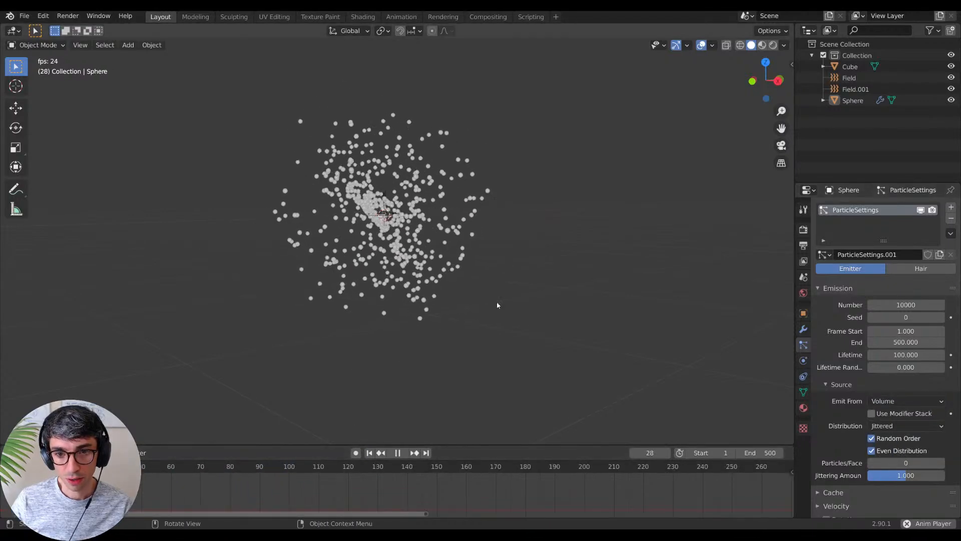
pyautogui.click(908, 400)
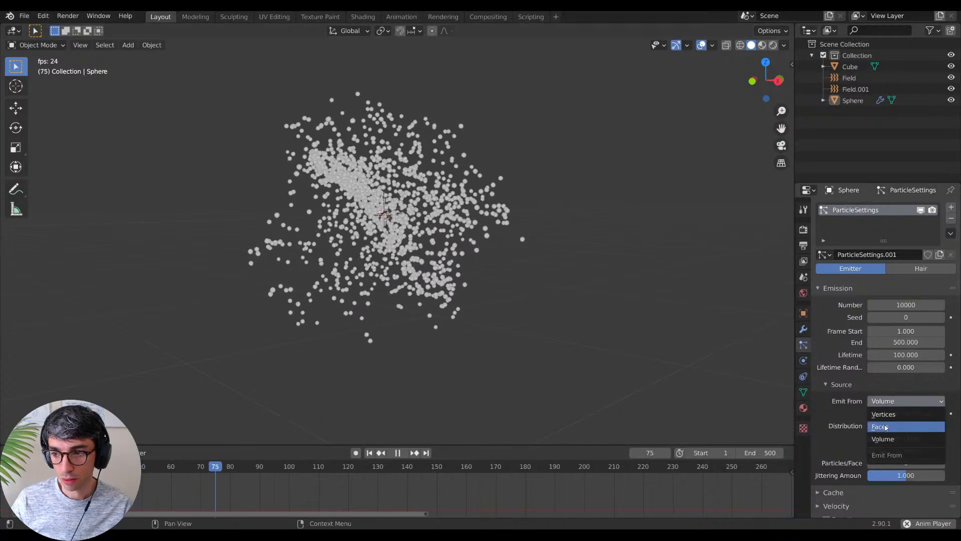
pyautogui.click(886, 427)
pyautogui.hotkey('shift', 'Left')
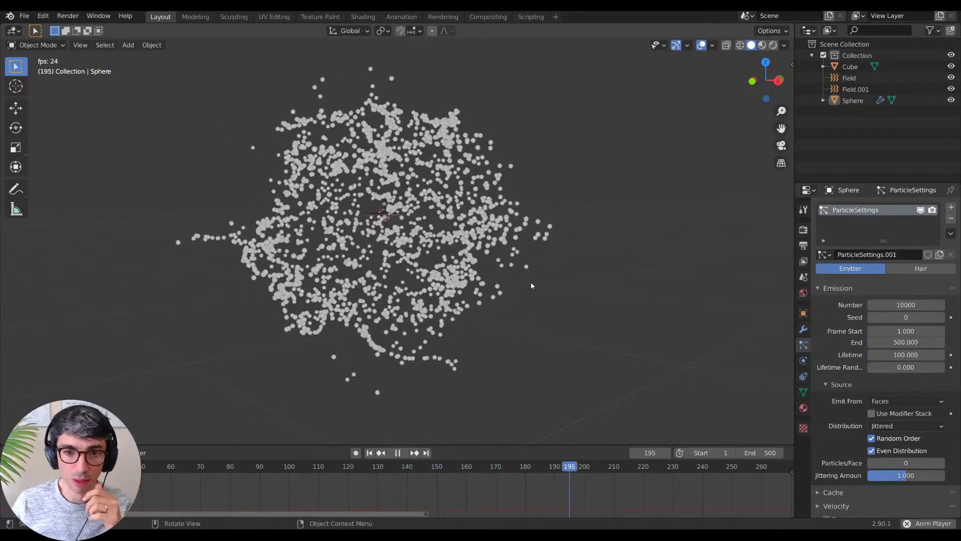
pyautogui.moveTo(531, 298); pyautogui.dragTo(520, 364, button='middle')
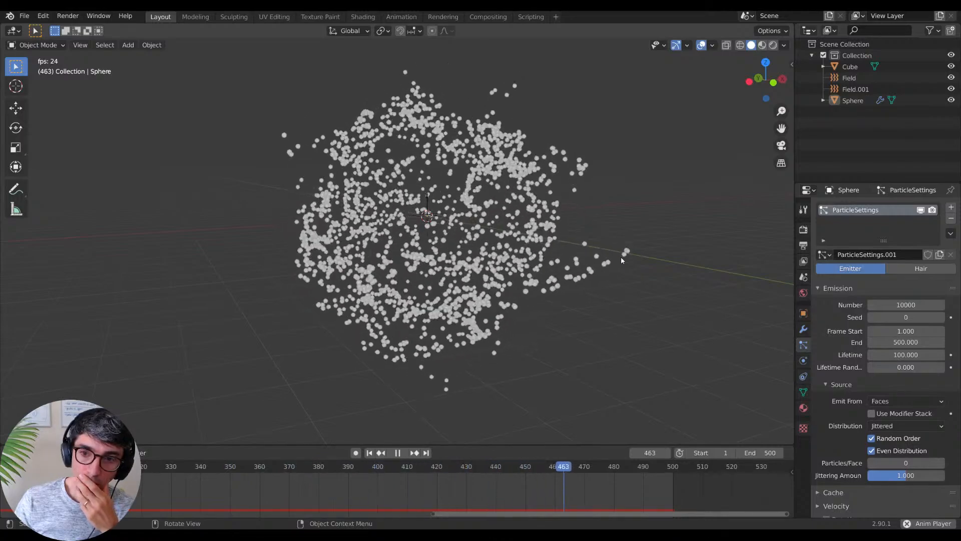
pyautogui.moveTo(621, 257); pyautogui.dragTo(606, 281, button='middle')
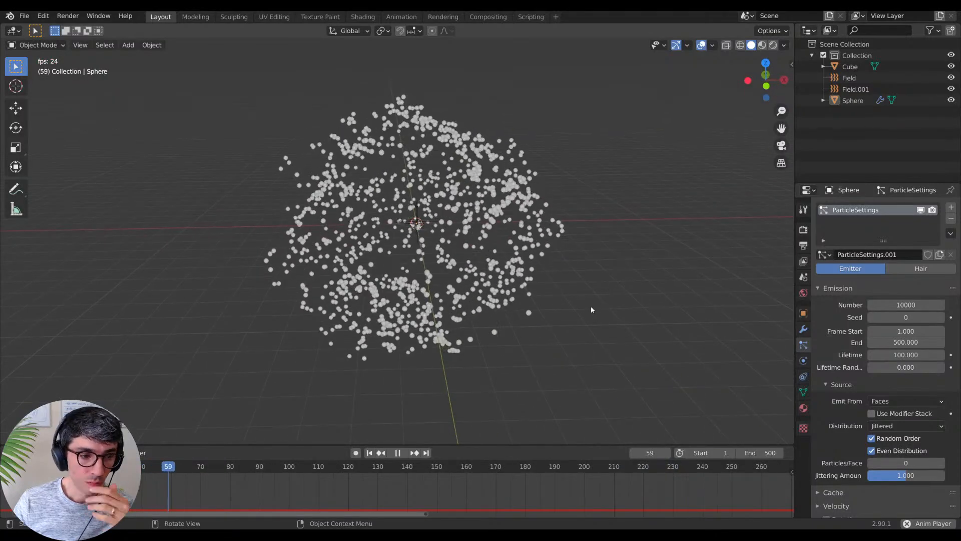
pyautogui.moveTo(603, 305); pyautogui.dragTo(537, 308, button='middle')
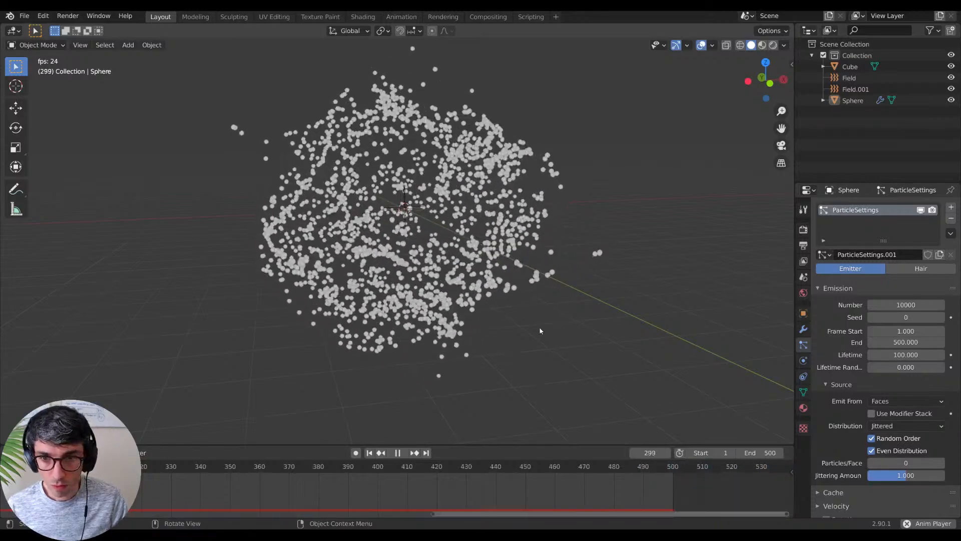
pyautogui.moveTo(539, 327); pyautogui.dragTo(622, 269, button='middle')
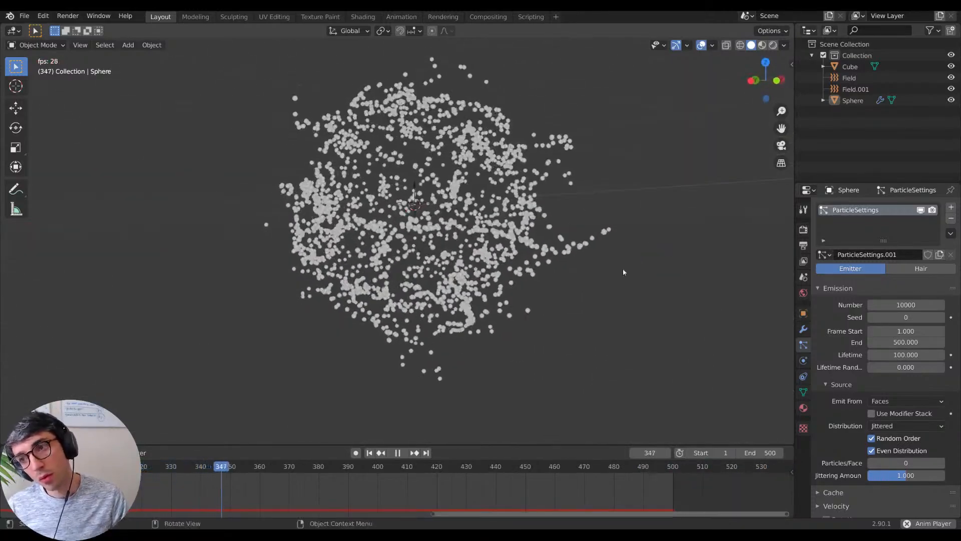
# Step: Show the sphere's instancer in the viewport again and inspect it among the moving particles
pyautogui.click(803, 392)
pyautogui.click(804, 376)
pyautogui.click(803, 329)
pyautogui.click(803, 312)
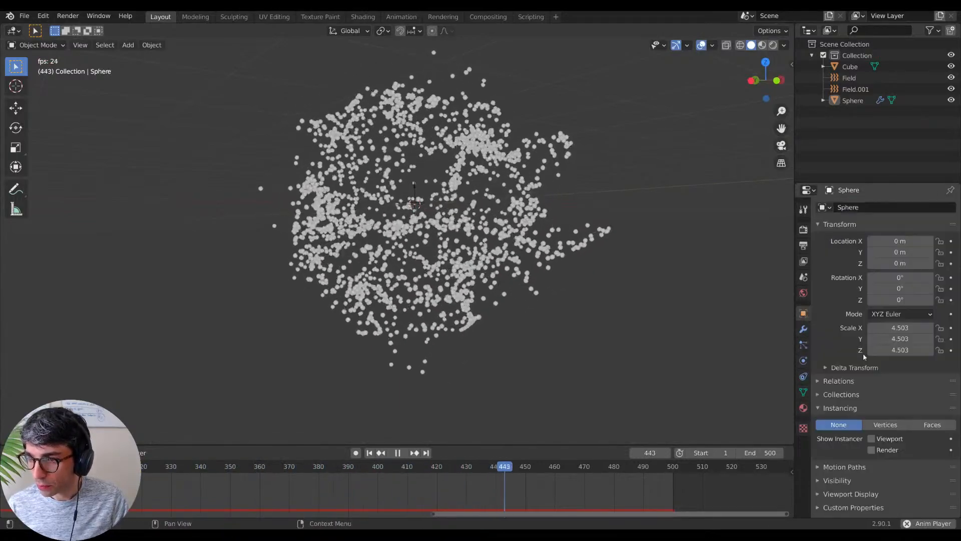
pyautogui.click(871, 439)
pyautogui.moveTo(542, 272); pyautogui.dragTo(551, 303, button='middle')
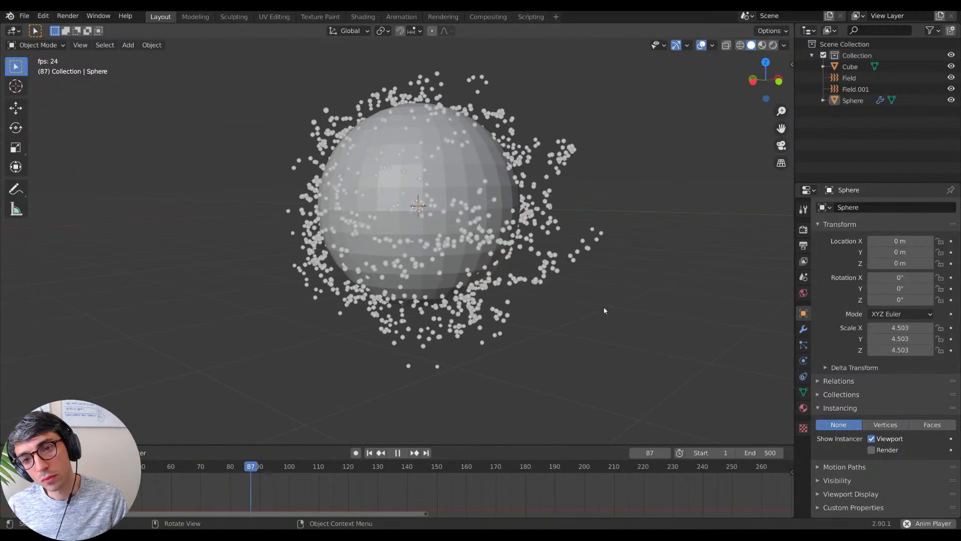
pyautogui.moveTo(557, 304); pyautogui.dragTo(579, 322, button='middle')
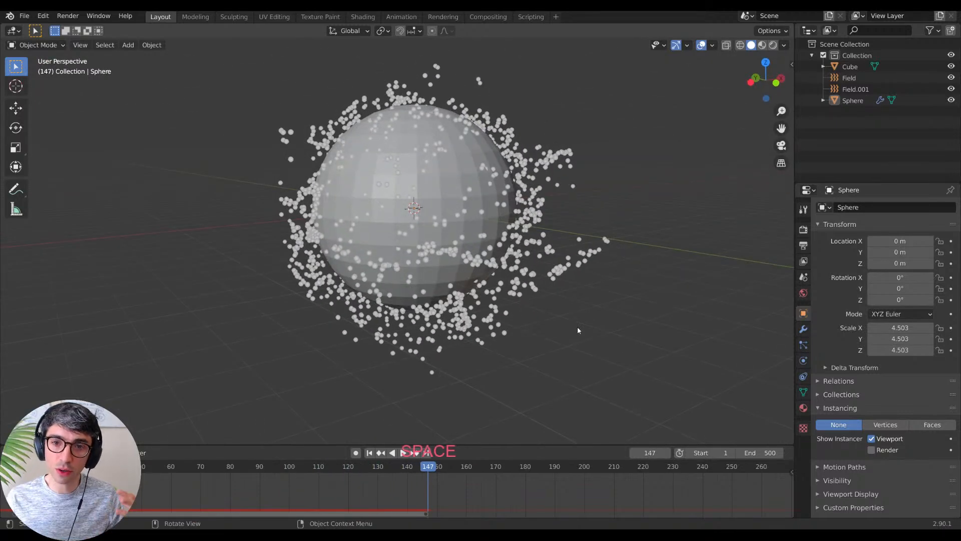
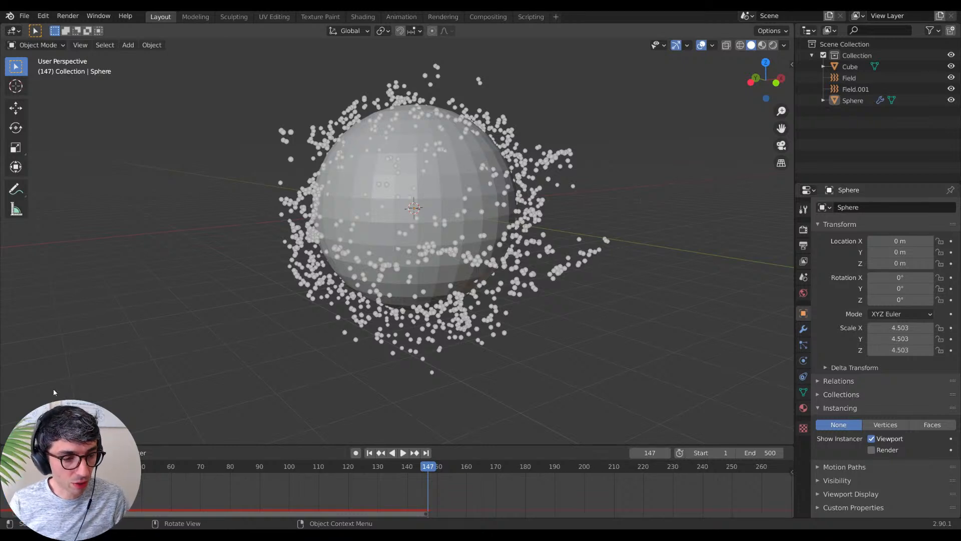
# Step: Split the 3D viewport into two side-by-side areas and give the sphere a new material
pyautogui.moveTo(3, 437); pyautogui.dragTo(361, 250)
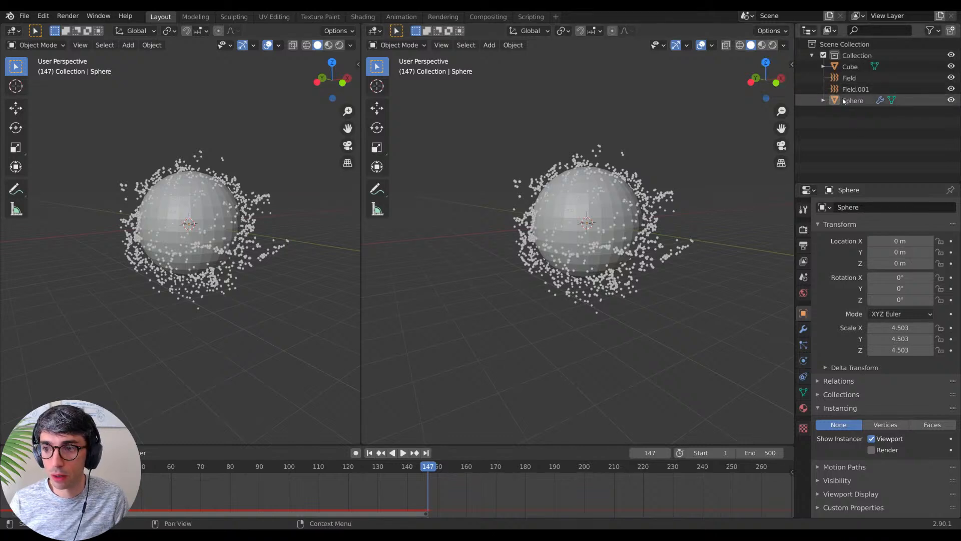
pyautogui.click(803, 408)
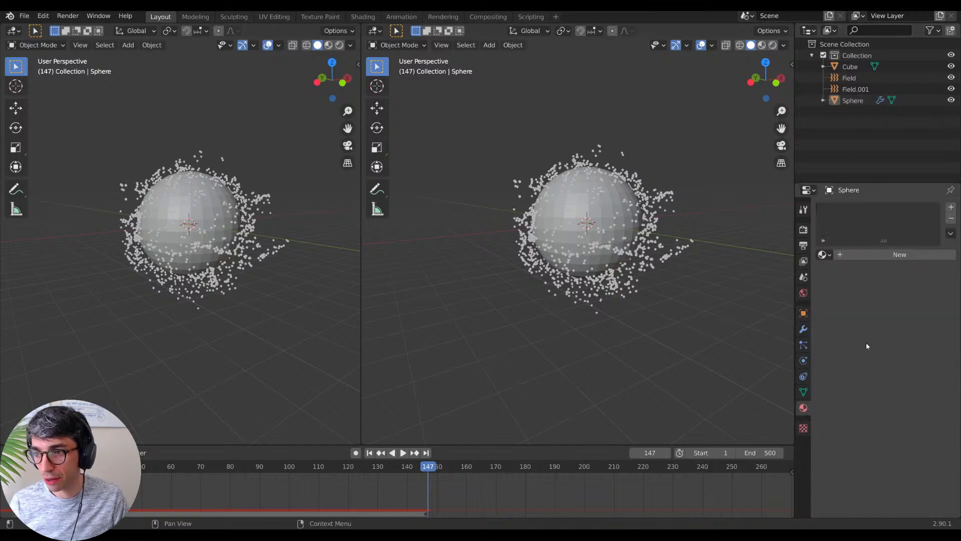
pyautogui.click(861, 254)
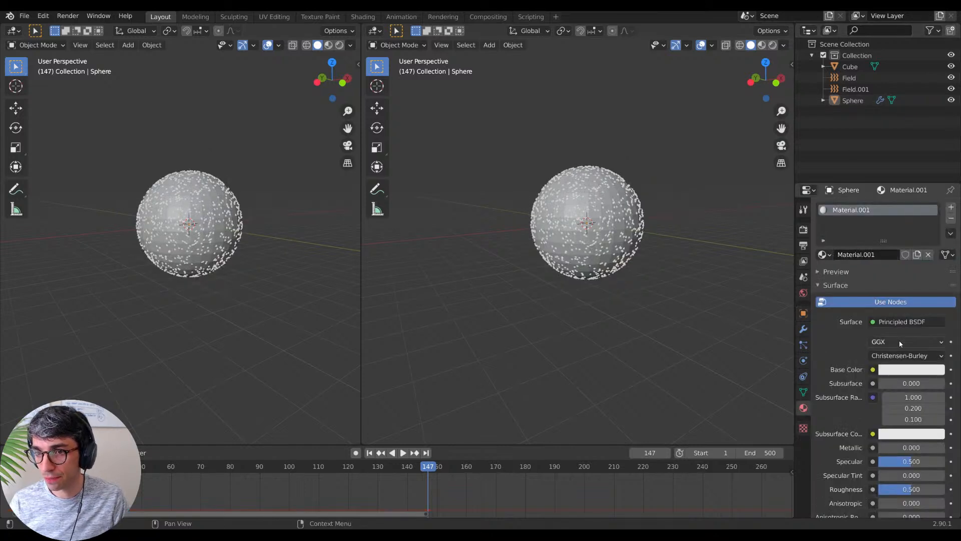
# Step: Set the surface shader of the sphere's new material to Principled Volume
pyautogui.click(918, 322)
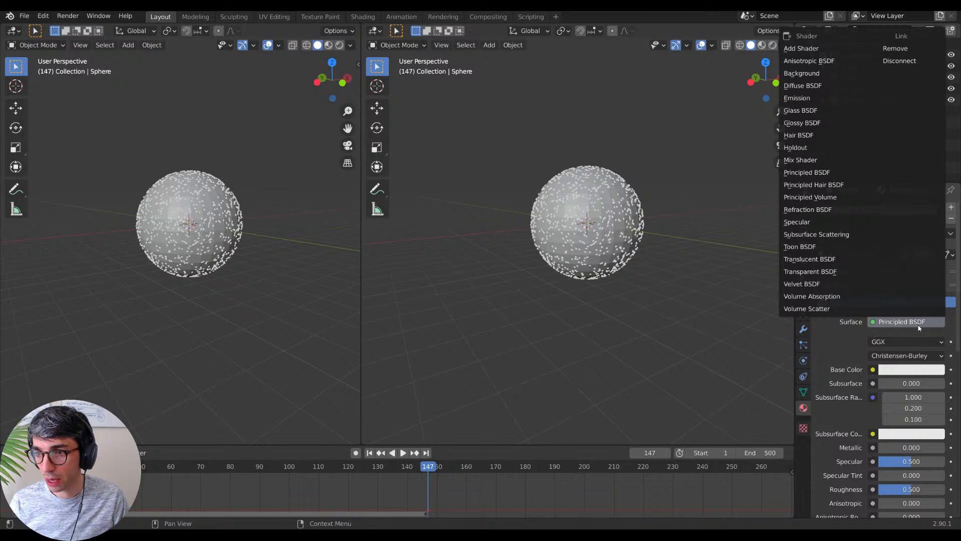
pyautogui.press('Escape')
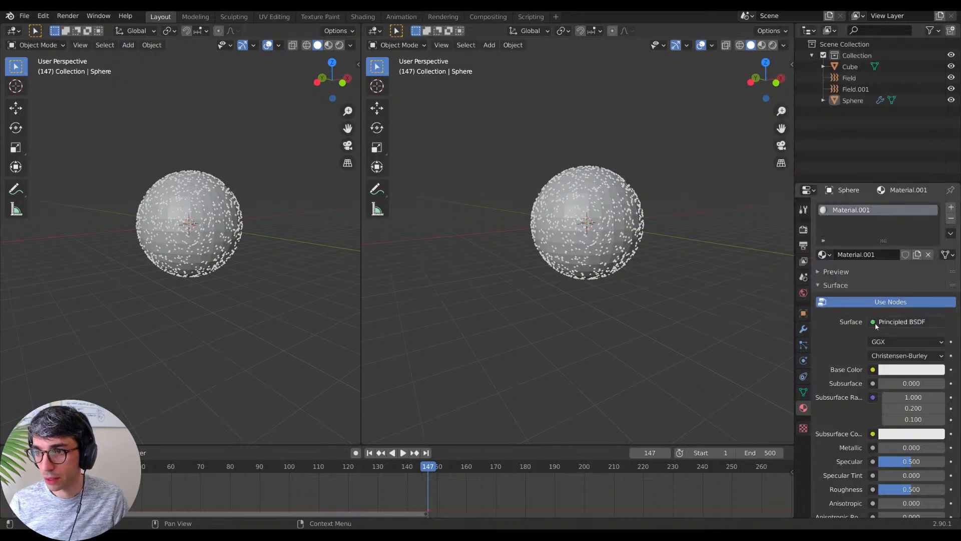
pyautogui.click(901, 323)
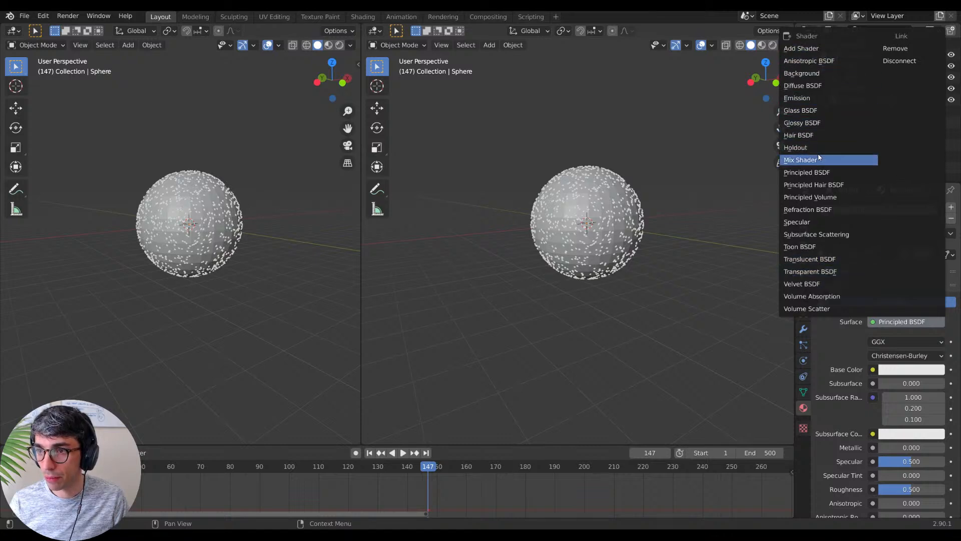
pyautogui.click(819, 197)
# Step: Turn one of the two viewports into a Shader Editor showing the sphere's material nodes
pyautogui.click(14, 31)
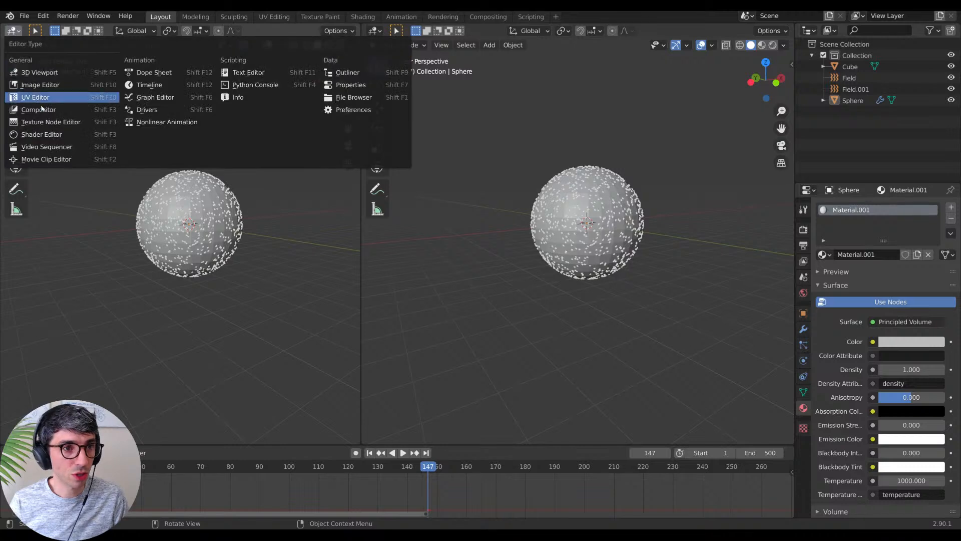
pyautogui.click(58, 133)
pyautogui.scroll(4, 68, 276)
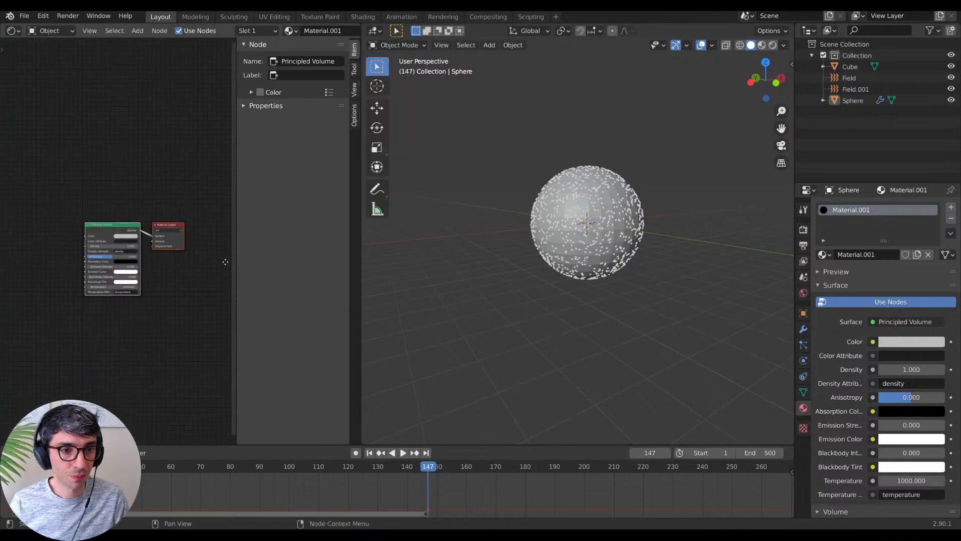
pyautogui.scroll(1, 68, 276)
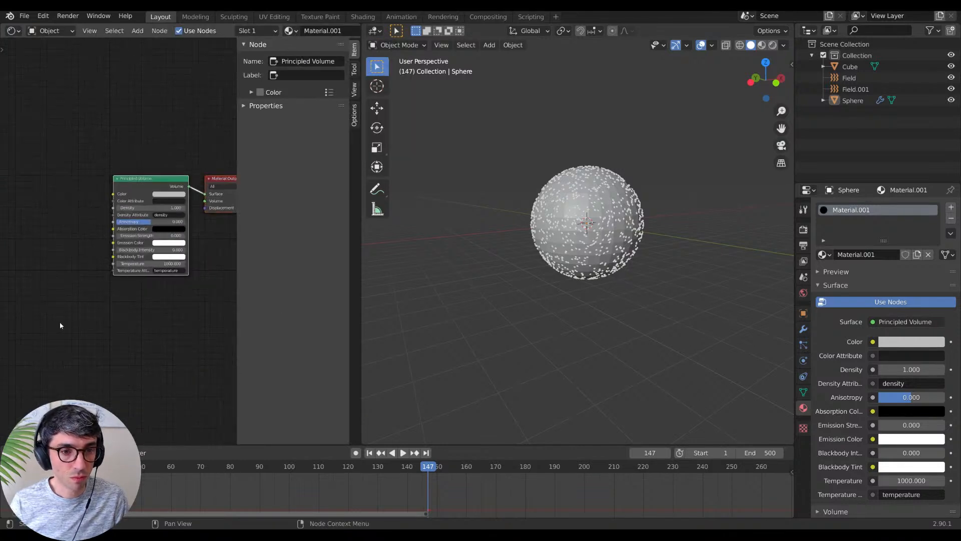
pyautogui.scroll(1, 89, 348)
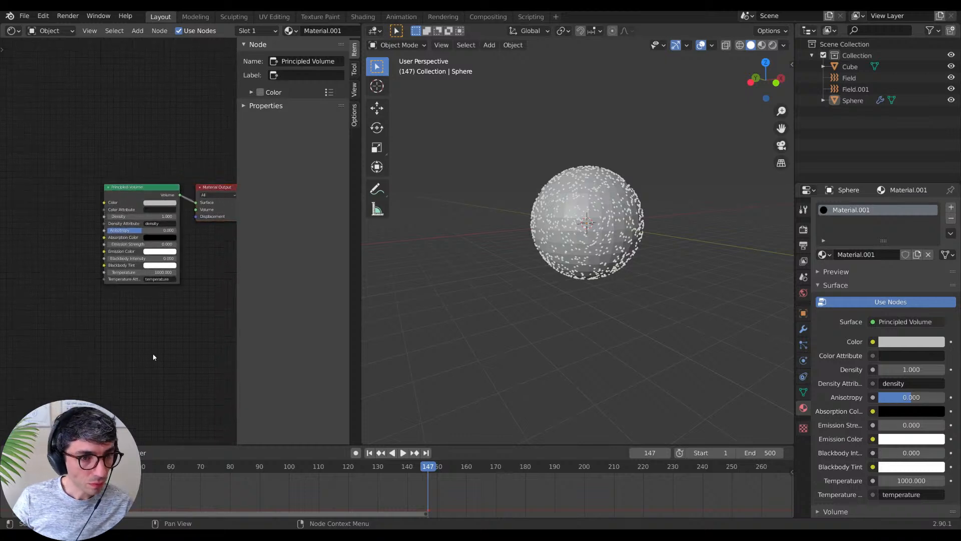
pyautogui.scroll(-1, 113, 371)
pyautogui.scroll(1, 103, 367)
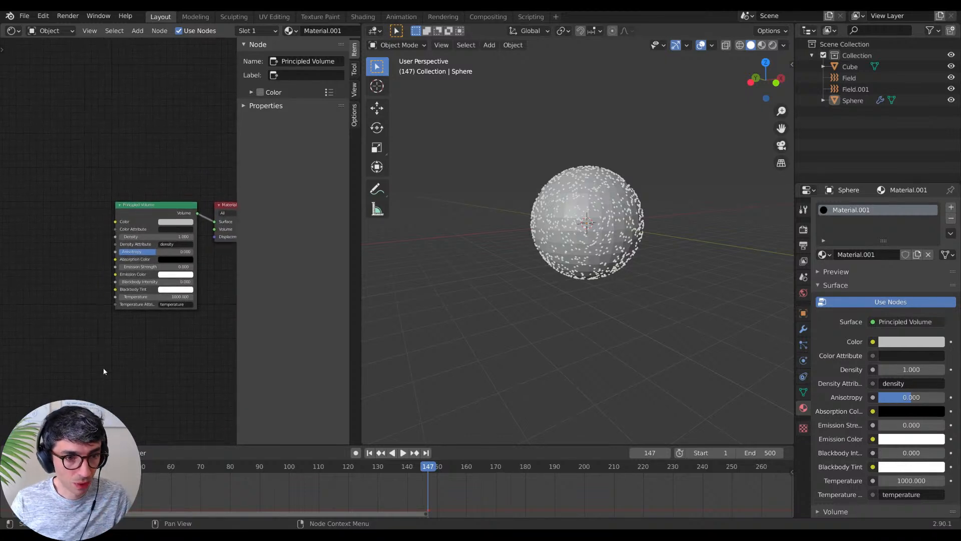
# Step: Add a Point Density node before the Principled Volume node and widen it so its settings are readable
pyautogui.hotkey('shift', 'a')
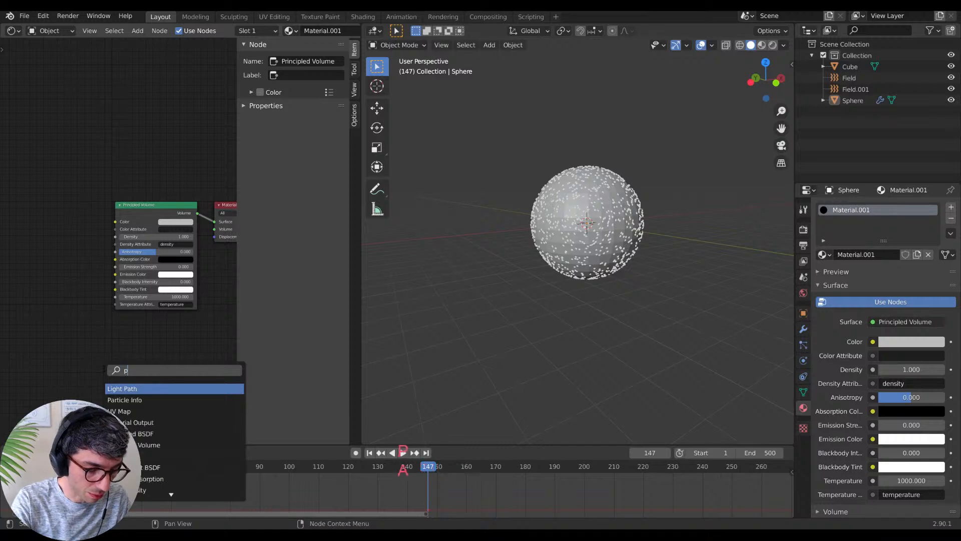
pyautogui.press('Return')
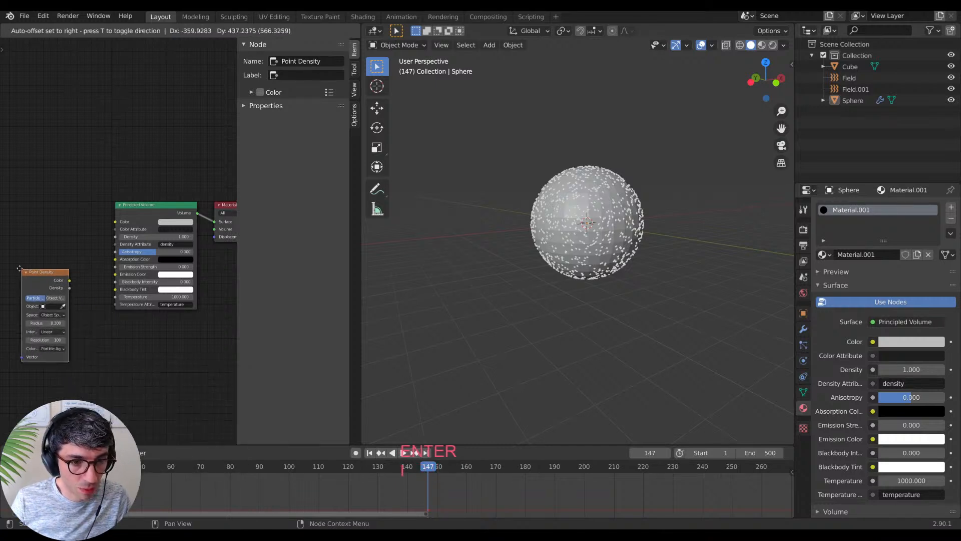
pyautogui.click(20, 273)
pyautogui.moveTo(65, 320); pyautogui.dragTo(183, 286, button='middle')
pyautogui.scroll(1, 183, 286)
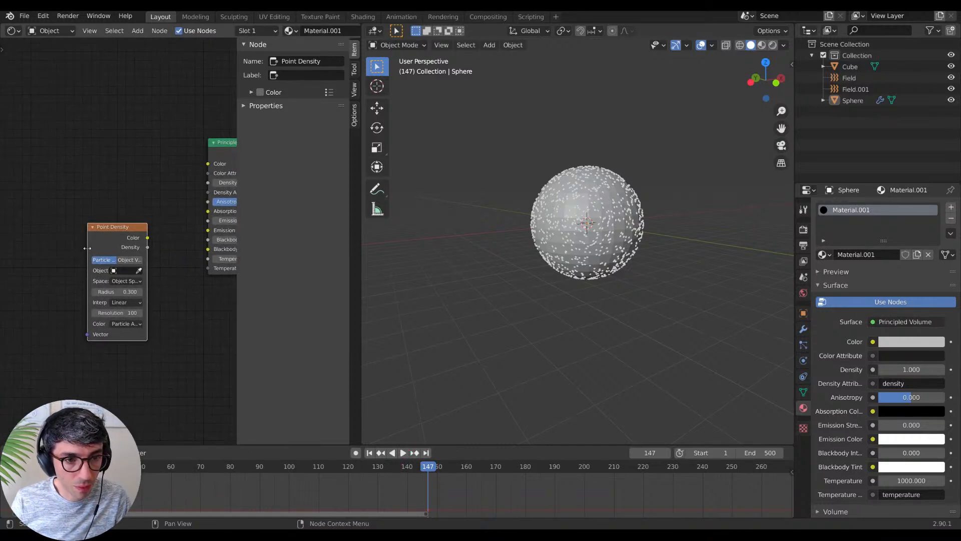
pyautogui.moveTo(87, 247); pyautogui.dragTo(33, 248)
pyautogui.moveTo(182, 292); pyautogui.dragTo(193, 292, button='middle')
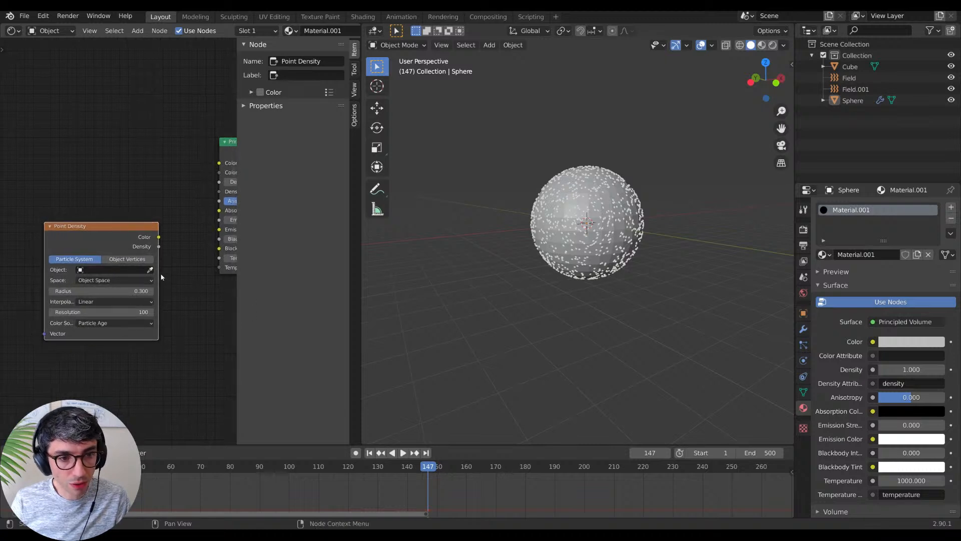
# Step: Point the Point Density node at the Sphere's ParticleSettings and connect its Density output to the Principled Volume's Density input
pyautogui.click(115, 270)
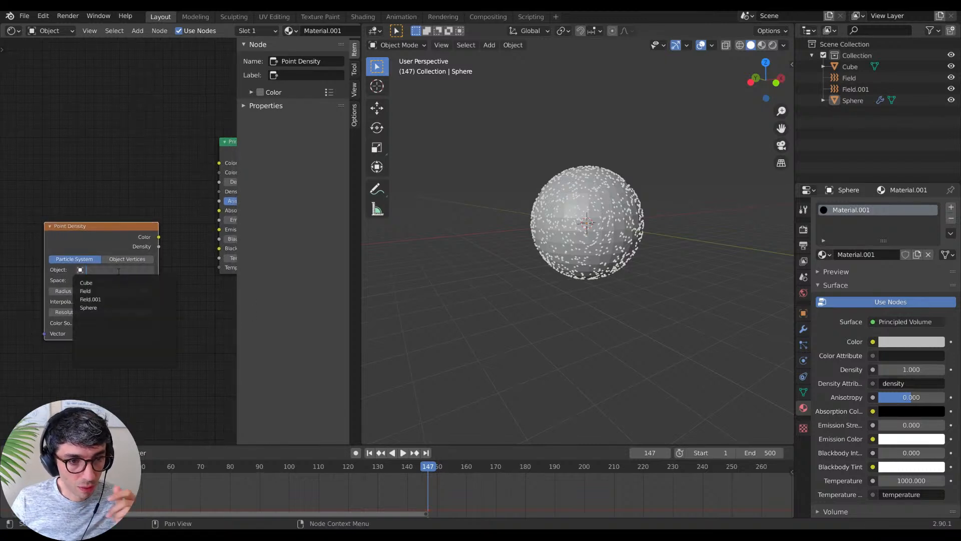
pyautogui.click(111, 307)
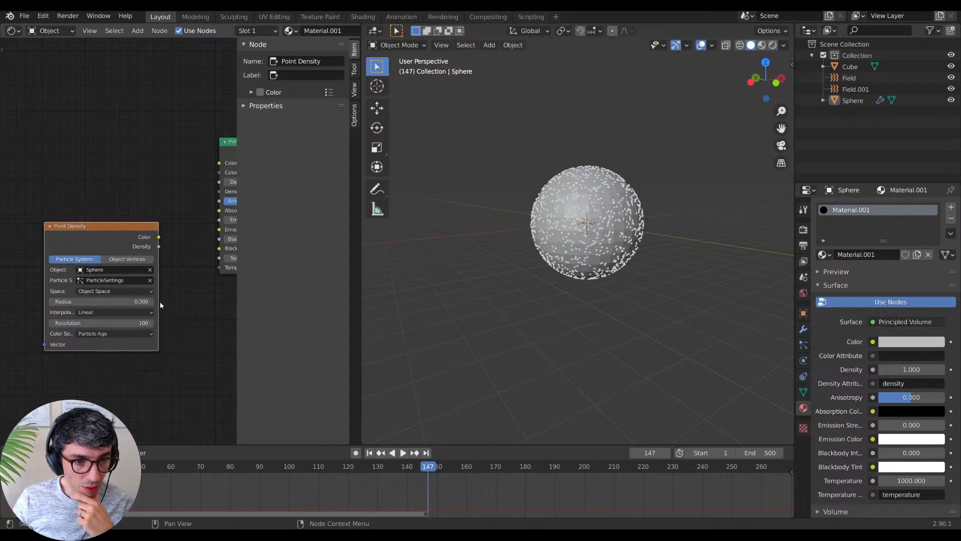
pyautogui.moveTo(186, 292); pyautogui.dragTo(156, 303, button='middle')
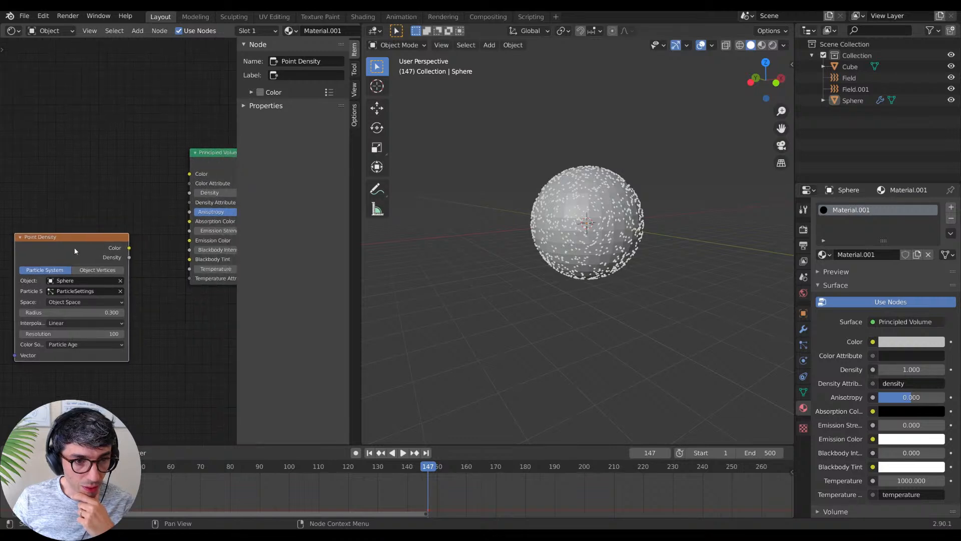
pyautogui.moveTo(74, 247); pyautogui.dragTo(54, 247)
pyautogui.moveTo(170, 269); pyautogui.dragTo(85, 267, button='middle')
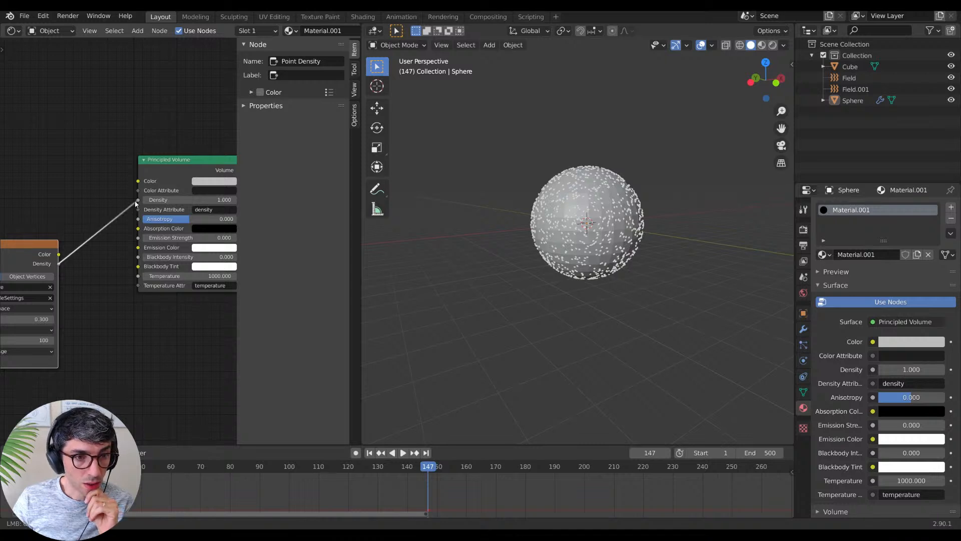
pyautogui.moveTo(135, 203); pyautogui.dragTo(137, 200)
# Step: Switch the 3D viewport to rendered shading with overlays and gizmos hidden, and inspect the sphere up close
pyautogui.click(773, 45)
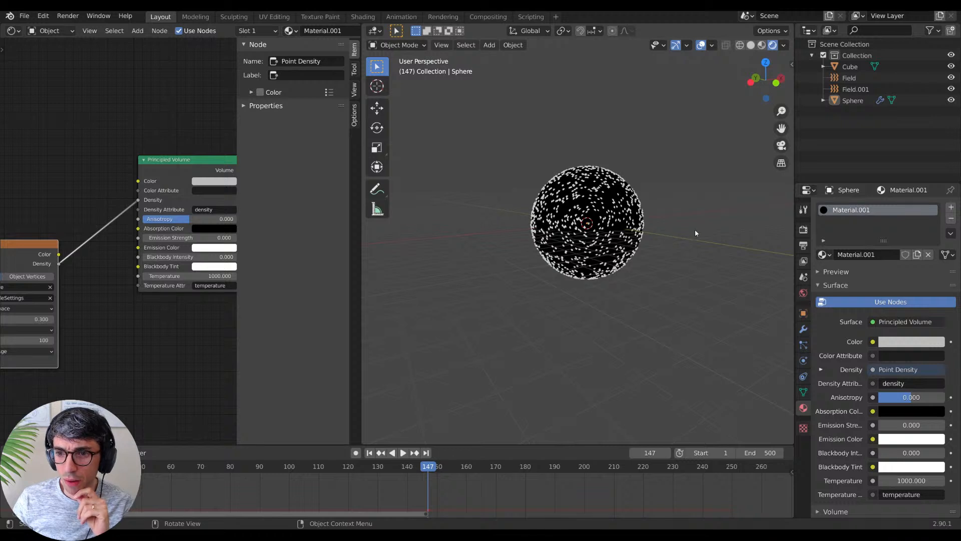
pyautogui.click(701, 45)
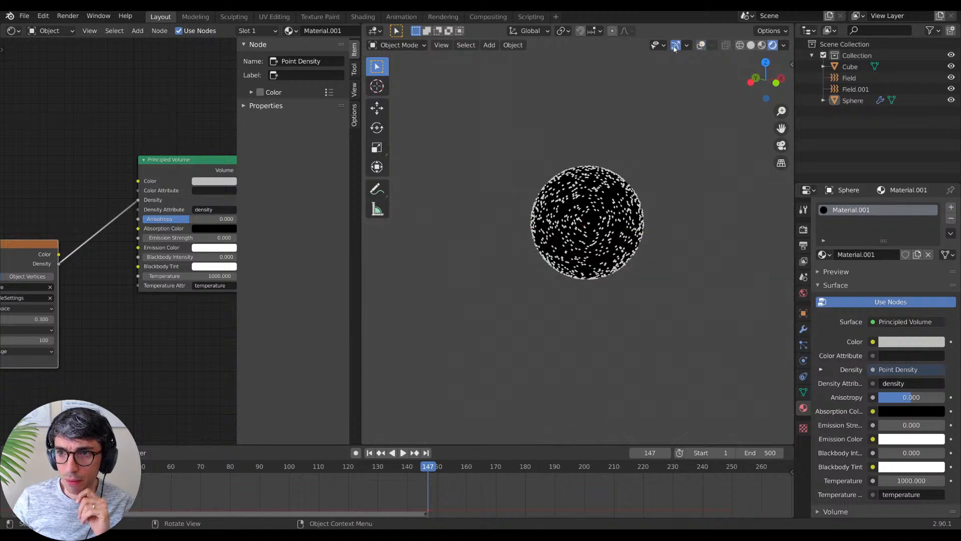
pyautogui.moveTo(692, 209); pyautogui.dragTo(647, 232, button='middle')
pyautogui.scroll(5, 650, 243)
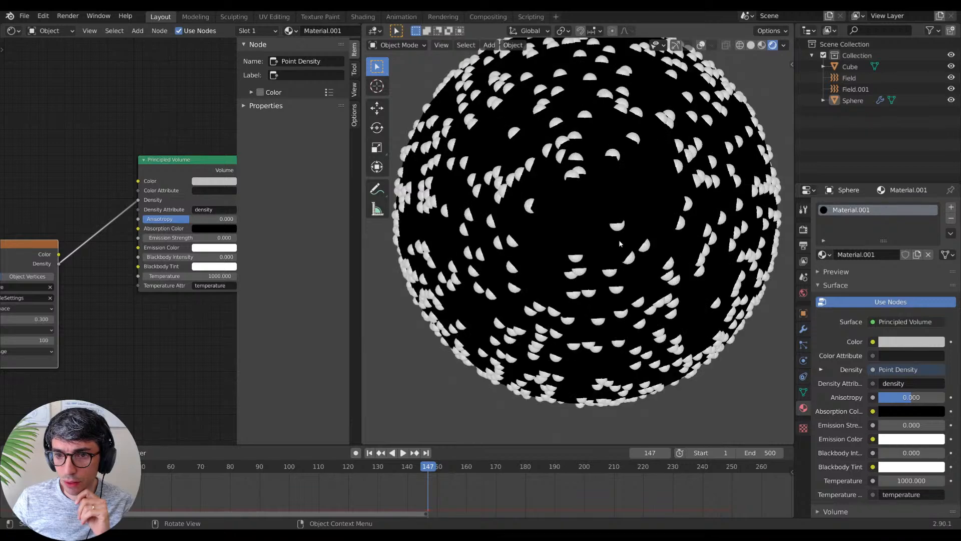
pyautogui.scroll(-4, 653, 215)
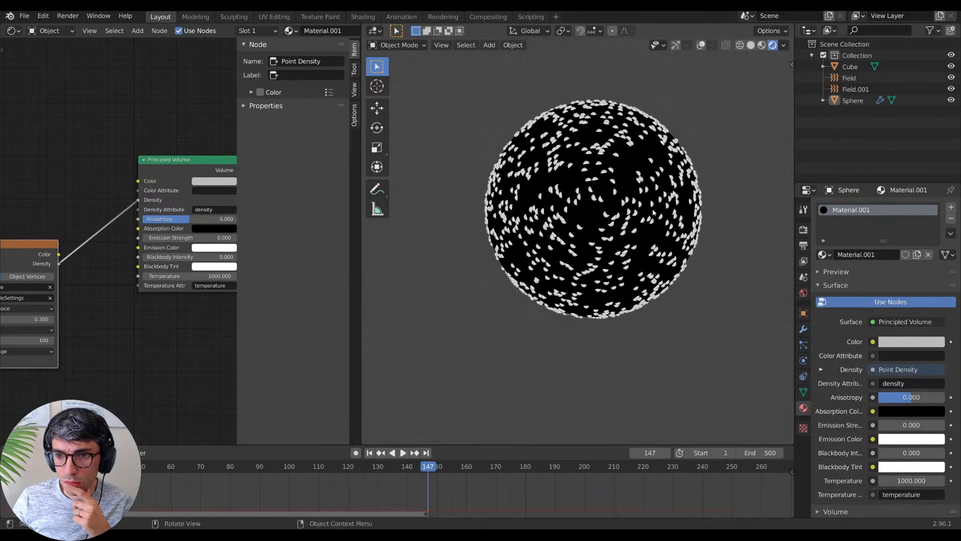
pyautogui.moveTo(168, 321); pyautogui.dragTo(65, 369, button='middle')
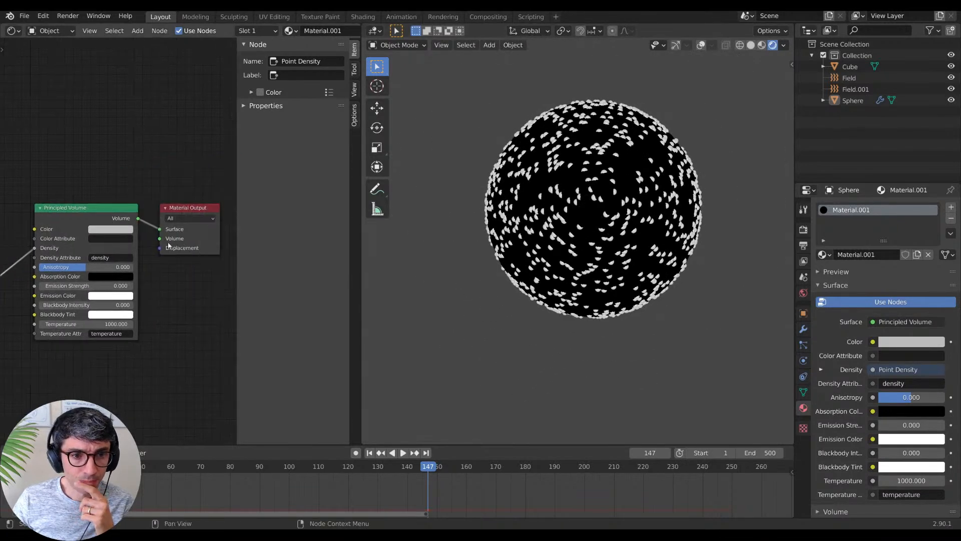
# Step: Feed the Principled Volume into the material output's Volume socket instead of Surface, and set the sphere's particles to render as None
pyautogui.moveTo(160, 230); pyautogui.dragTo(161, 239)
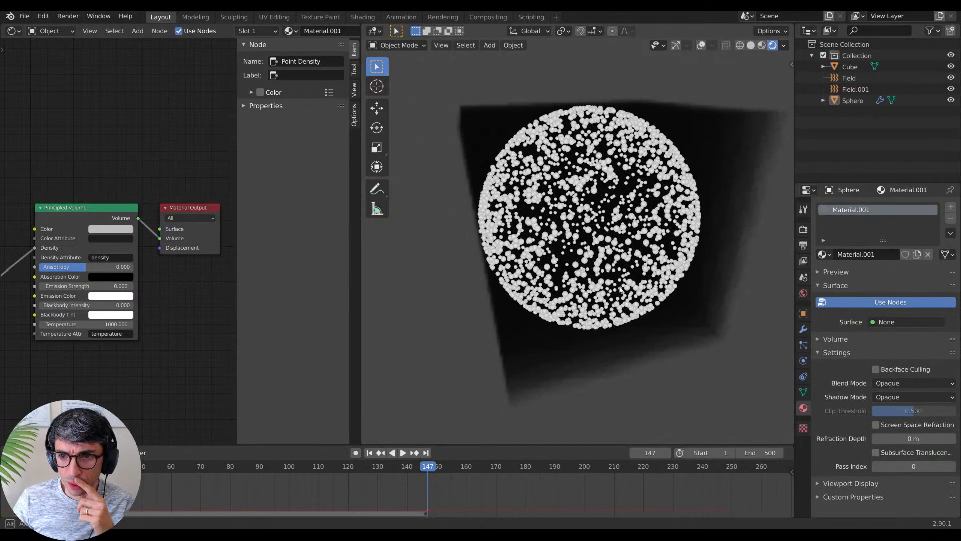
pyautogui.moveTo(620, 289); pyautogui.dragTo(613, 269, button='middle')
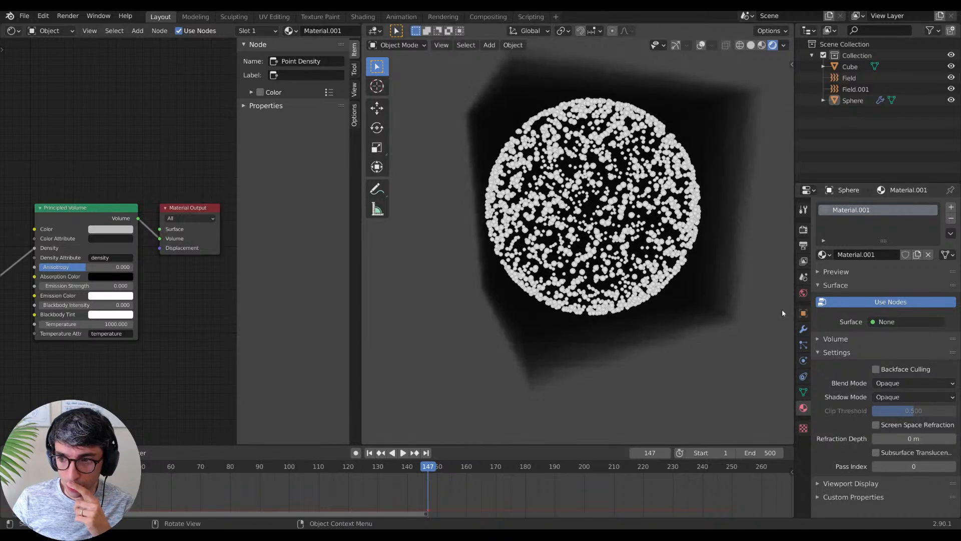
pyautogui.click(804, 345)
pyautogui.scroll(-15, 844, 403)
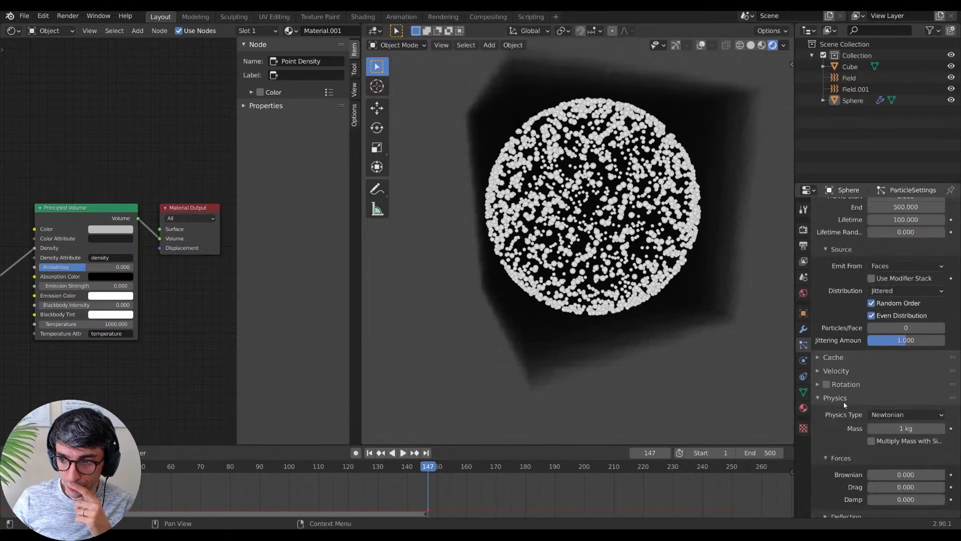
pyautogui.click(921, 366)
pyautogui.click(897, 375)
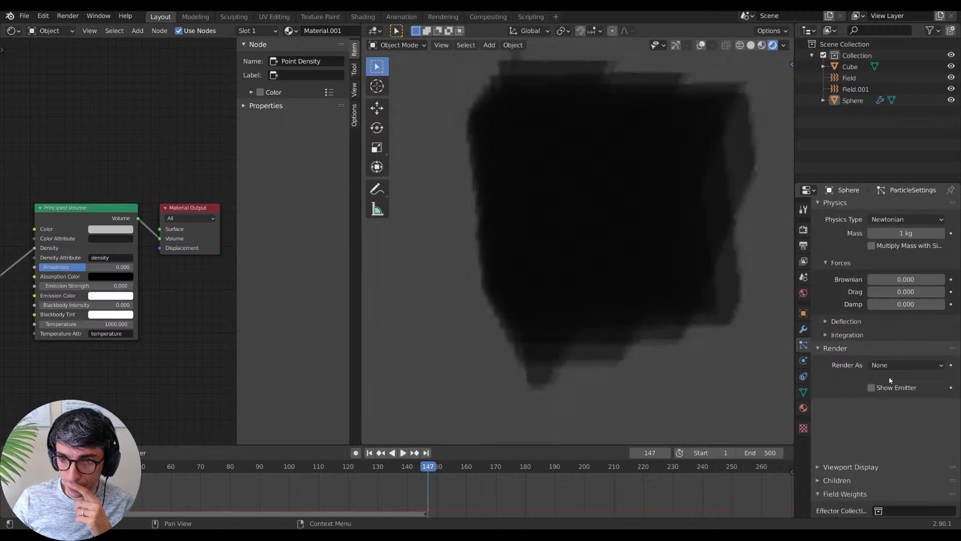
pyautogui.moveTo(659, 266); pyautogui.dragTo(326, 283, button='middle')
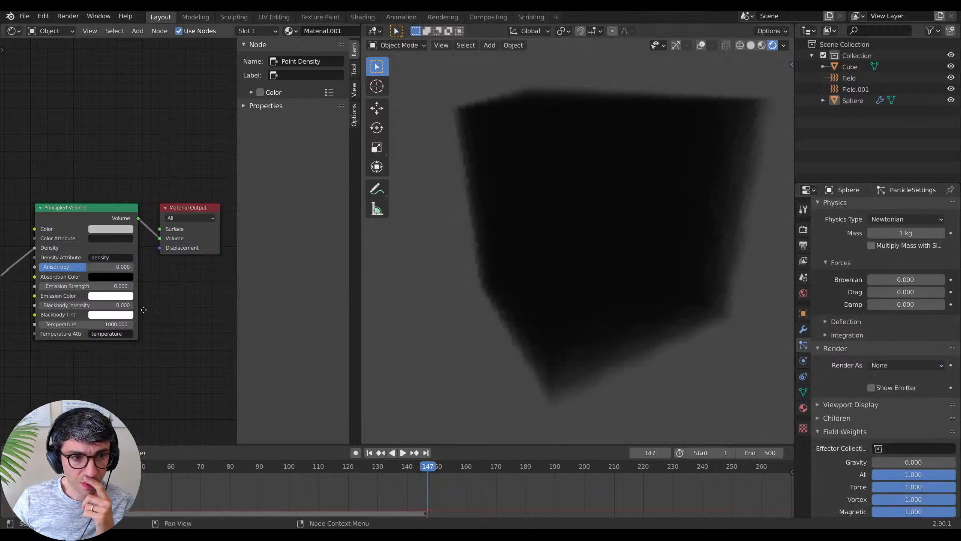
# Step: Set the Principled Volume's Anisotropy to -0.715 and add a Sun light rotated to about 197°, 60.7°, 129°
pyautogui.moveTo(14, 323); pyautogui.dragTo(78, 299, button='middle')
pyautogui.moveTo(149, 247); pyautogui.dragTo(114, 247)
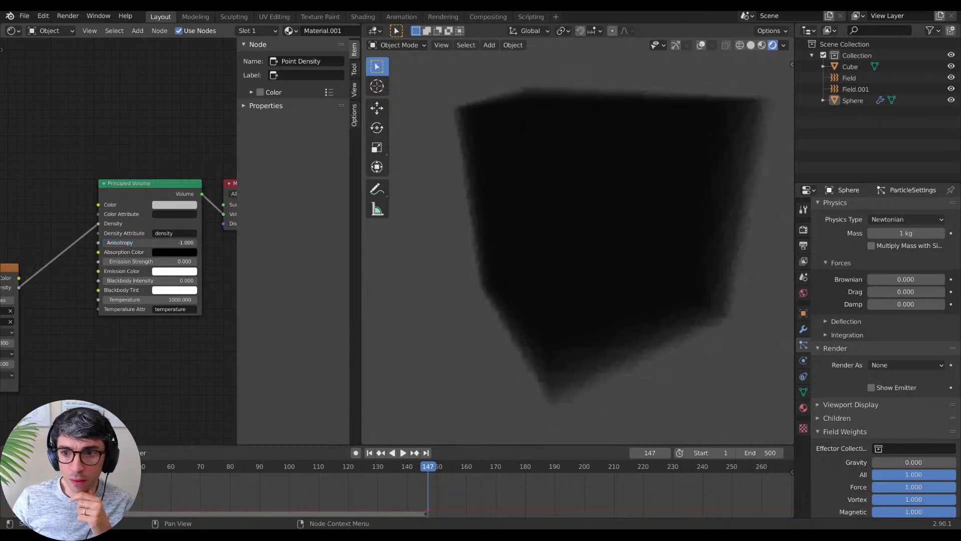
pyautogui.hotkey('shift', 'a')
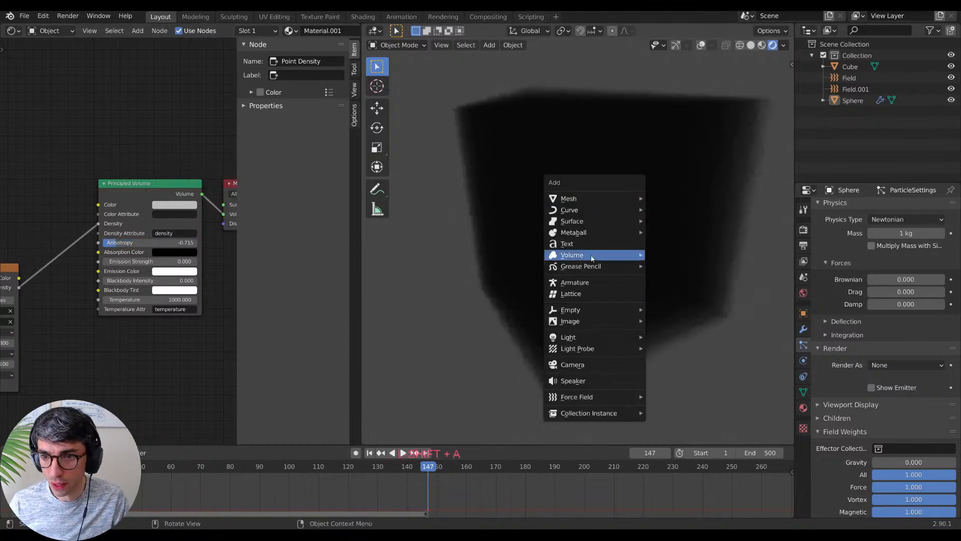
pyautogui.moveTo(570, 338)
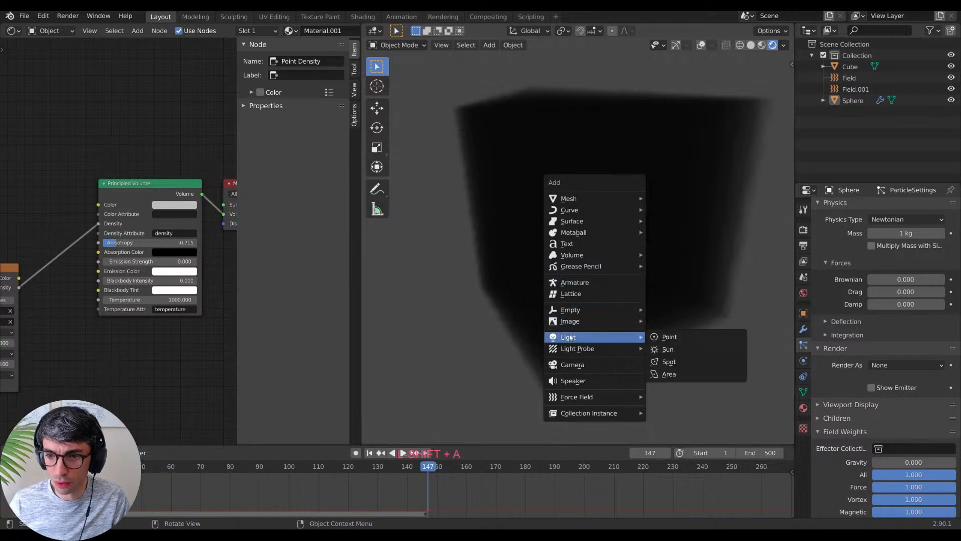
pyautogui.click(668, 349)
pyautogui.press('r')
pyautogui.click(508, 317)
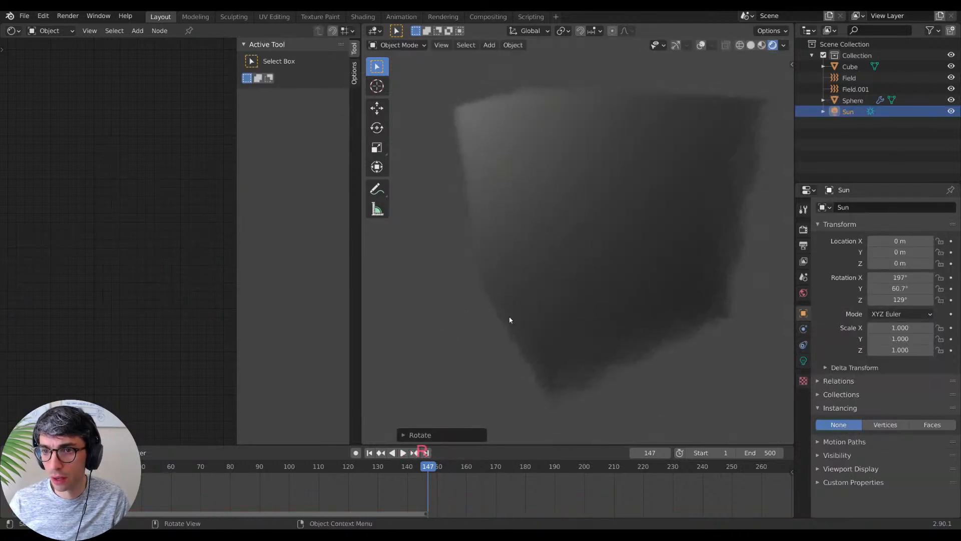
# Step: On the sphere's Principled Volume, set Anisotropy to -0.661, disconnect the Density input and set Density to 0.1
pyautogui.click(500, 264)
pyautogui.moveTo(109, 245); pyautogui.dragTo(120, 244)
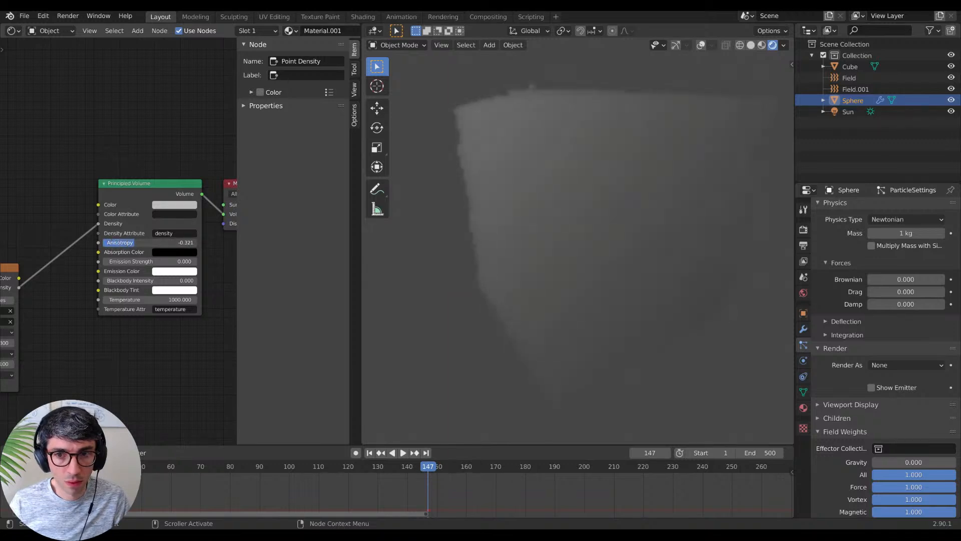
pyautogui.moveTo(100, 223); pyautogui.dragTo(83, 235)
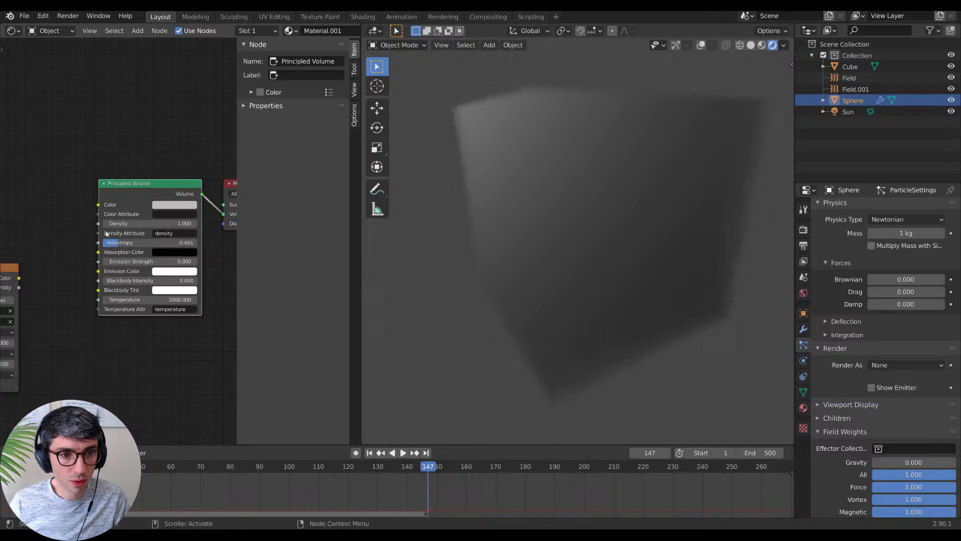
pyautogui.moveTo(177, 224); pyautogui.dragTo(131, 224)
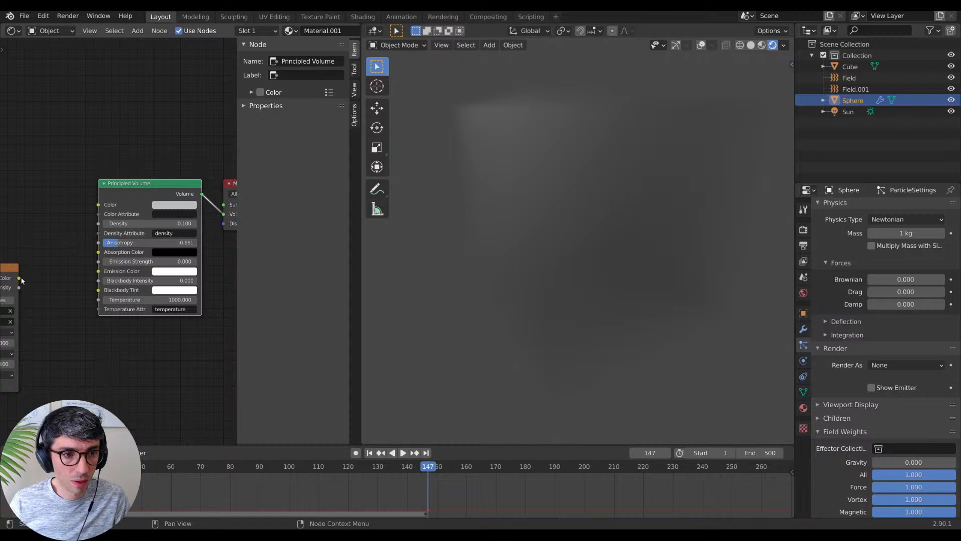
# Step: Link Point Density's Color to the Principled Volume's Color, and feed its Vector from a new Texture Coordinate node's Object output
pyautogui.moveTo(22, 279); pyautogui.dragTo(101, 205)
pyautogui.moveTo(80, 274); pyautogui.dragTo(165, 229, button='middle')
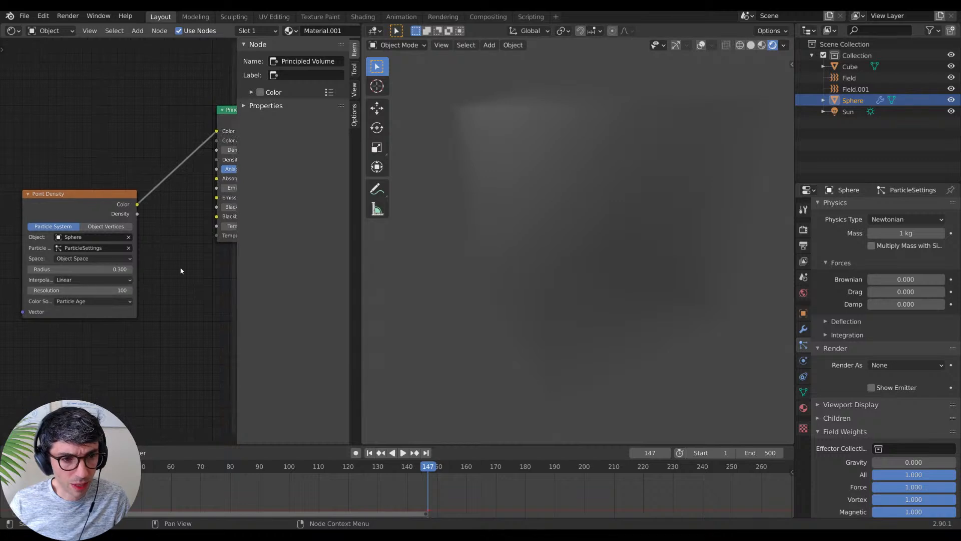
pyautogui.moveTo(69, 344); pyautogui.dragTo(159, 325, button='middle')
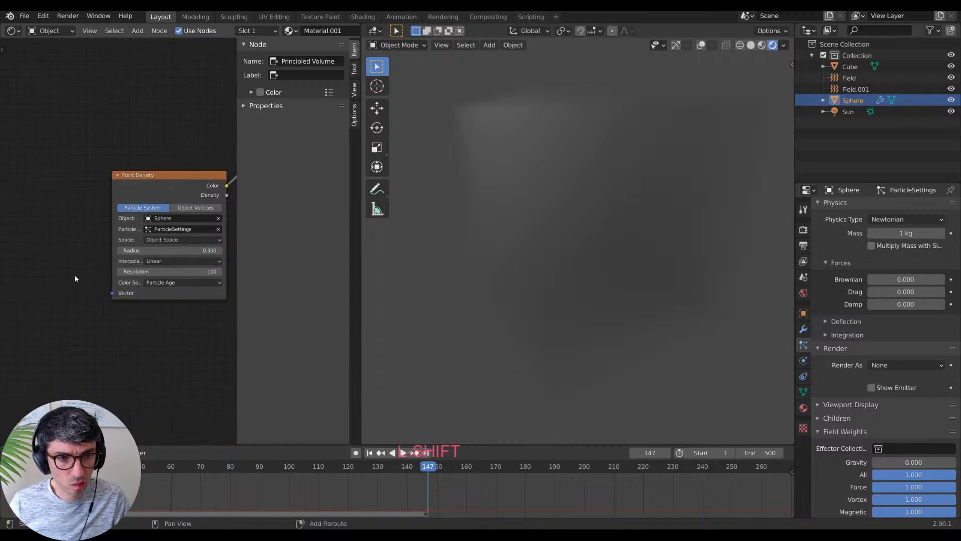
pyautogui.moveTo(74, 278); pyautogui.dragTo(58, 313, button='middle')
pyautogui.moveTo(31, 203); pyautogui.dragTo(62, 190, button='middle')
pyautogui.hotkey('shift', 'a')
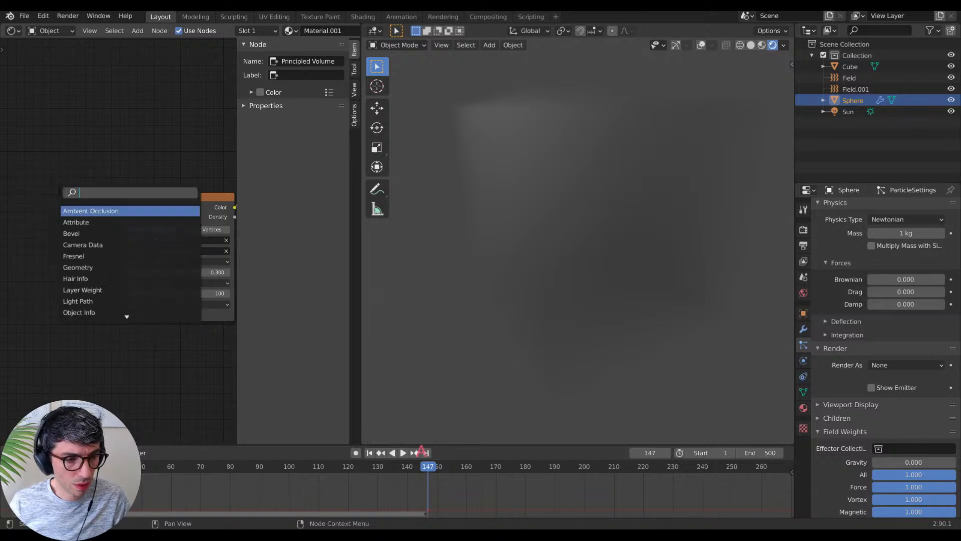
pyautogui.write('tex')
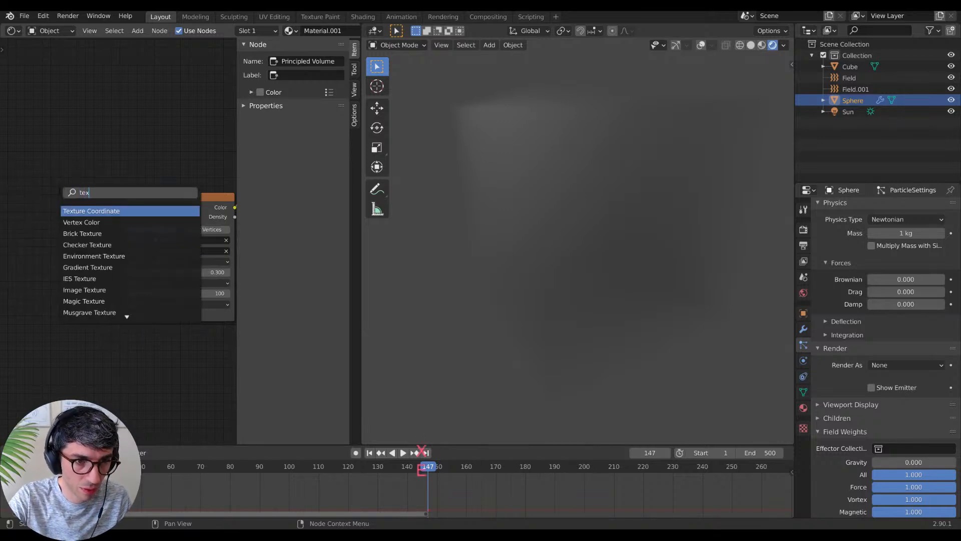
pyautogui.press('Return')
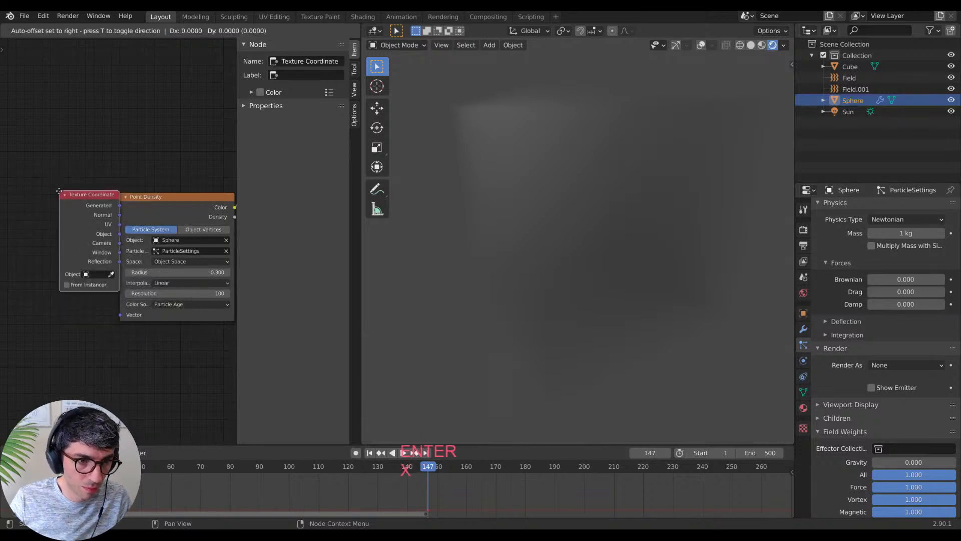
pyautogui.click(6, 226)
pyautogui.moveTo(66, 270); pyautogui.dragTo(121, 315)
# Step: Connect Point Density's Density output to the Principled Volume's Density in place of the Color link, and set Anisotropy to -0.867
pyautogui.moveTo(215, 327); pyautogui.dragTo(146, 338, button='middle')
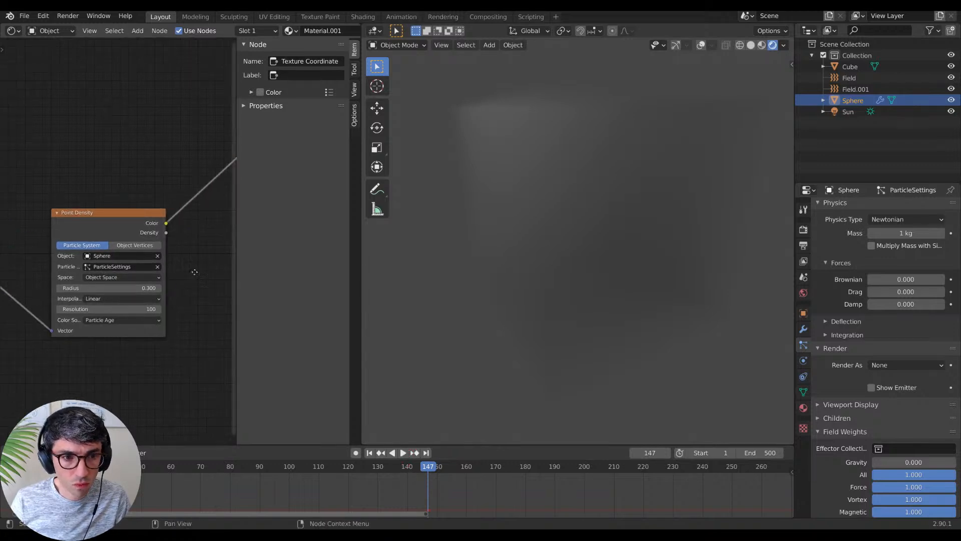
pyautogui.moveTo(193, 268); pyautogui.dragTo(158, 268, button='middle')
pyautogui.moveTo(180, 163); pyautogui.dragTo(181, 185)
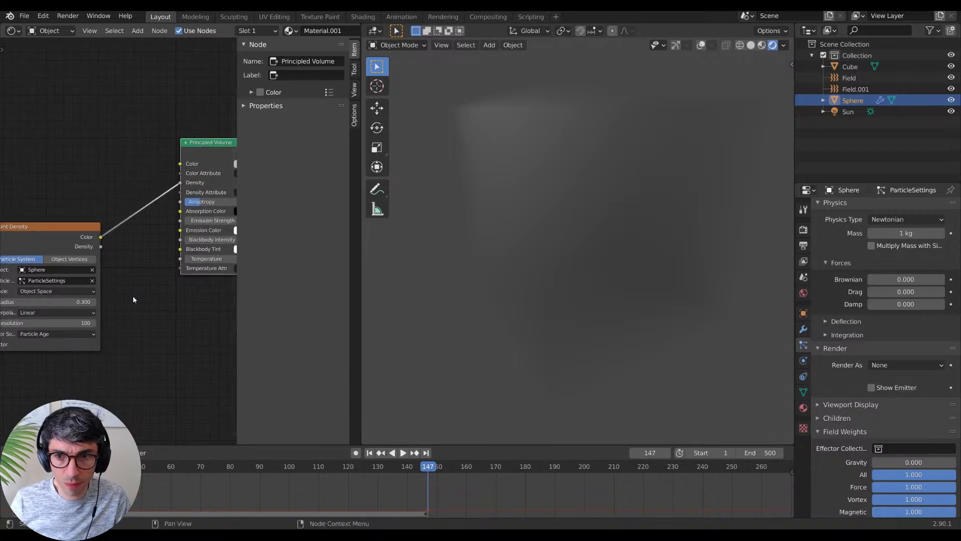
pyautogui.moveTo(99, 250); pyautogui.dragTo(165, 217)
pyautogui.moveTo(184, 182); pyautogui.dragTo(177, 186)
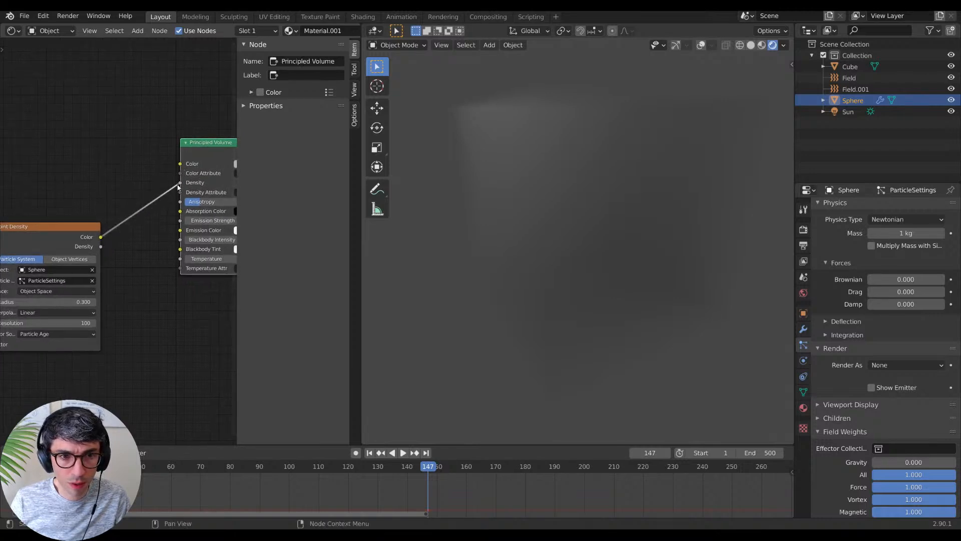
pyautogui.moveTo(100, 247); pyautogui.dragTo(156, 191)
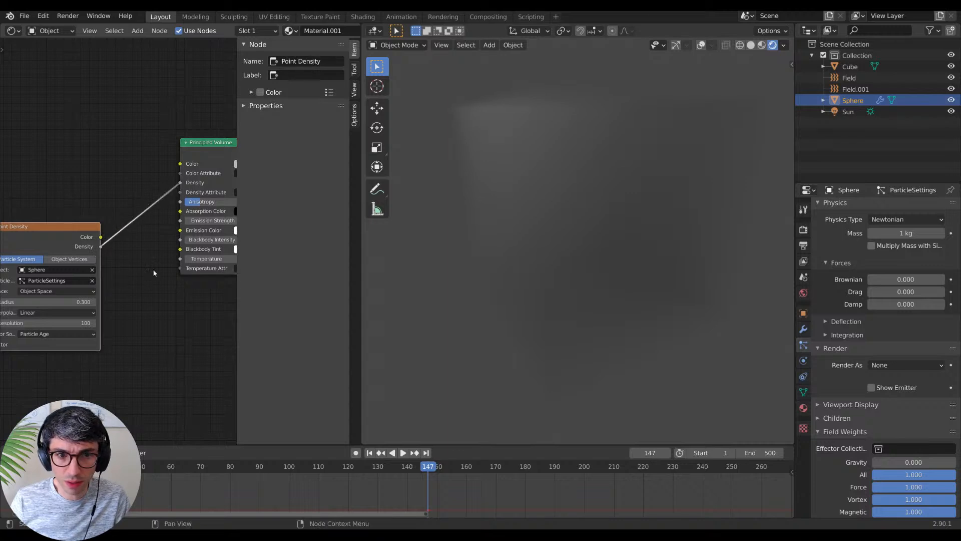
pyautogui.moveTo(154, 273); pyautogui.dragTo(135, 280, button='middle')
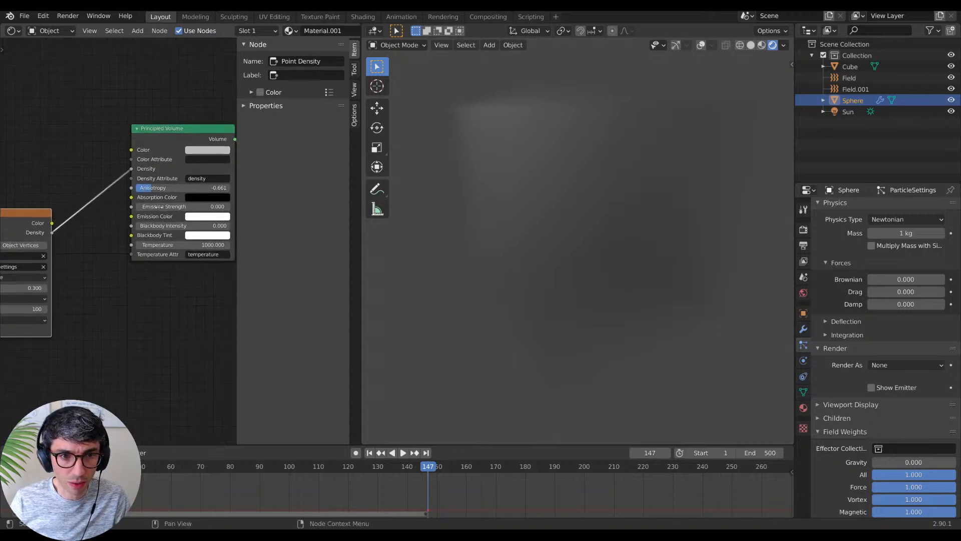
pyautogui.moveTo(157, 189); pyautogui.dragTo(149, 188)
# Step: Delete the Texture Coordinate, Point Density and Principled Volume nodes from the sphere's material
pyautogui.moveTo(118, 319); pyautogui.dragTo(232, 265, button='middle')
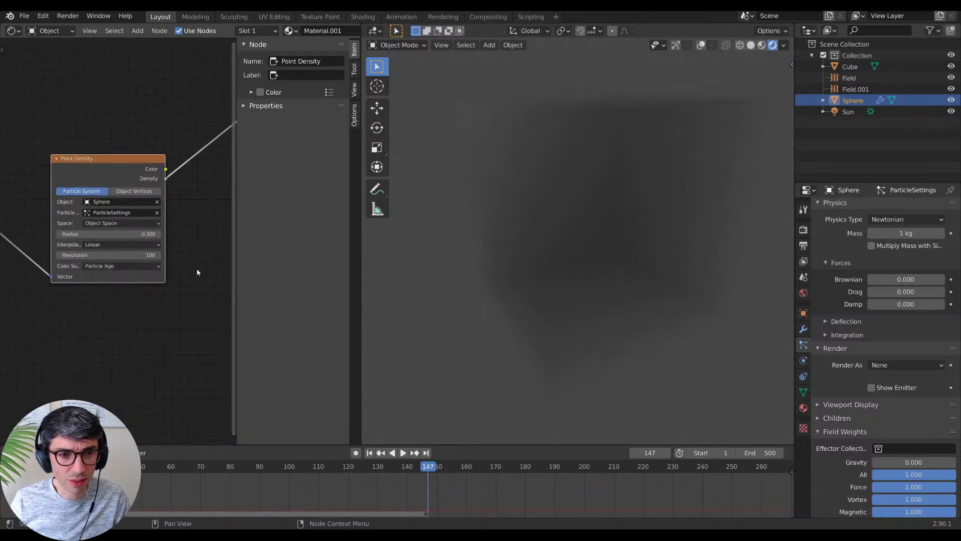
pyautogui.moveTo(122, 108); pyautogui.dragTo(221, 129, button='middle')
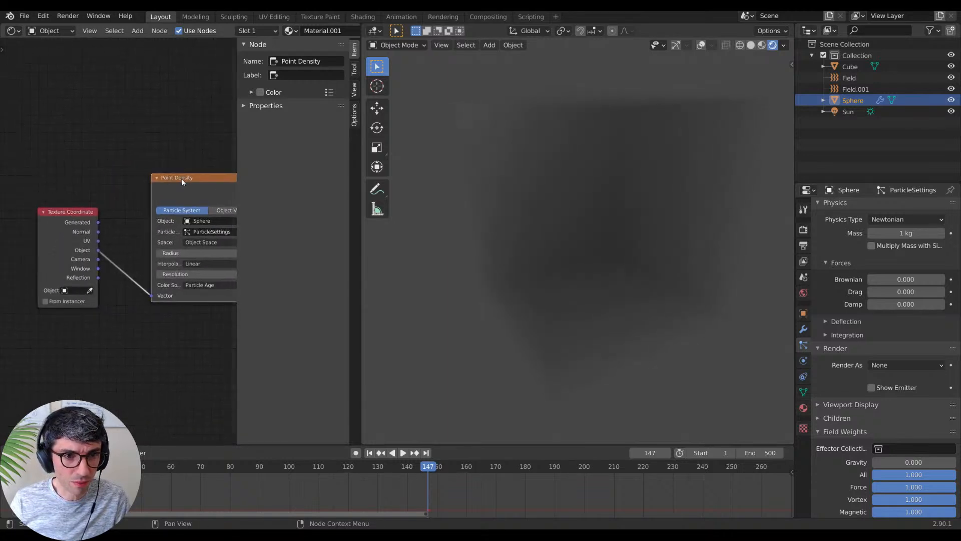
pyautogui.hotkey('ctrl', 'z')
pyautogui.hotkey('ctrl', 'z')
pyautogui.hotkey('ctrl', 'z')
pyautogui.hotkey('ctrl', 'z')
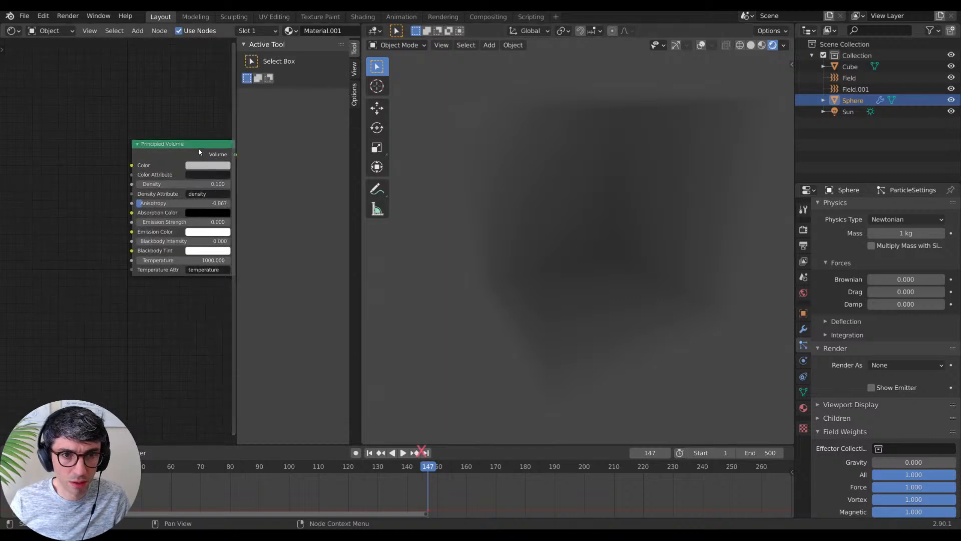
pyautogui.hotkey('ctrl', 'z')
pyautogui.hotkey('ctrl', 'z')
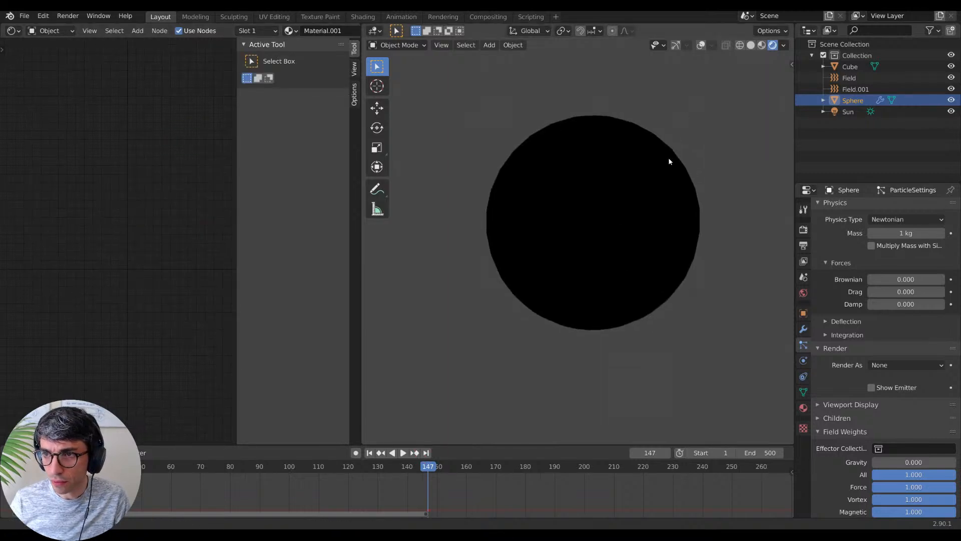
# Step: Check the material slots of the Sphere and the Cube, reselect the Sphere and switch the viewport to solid shading
pyautogui.click(803, 408)
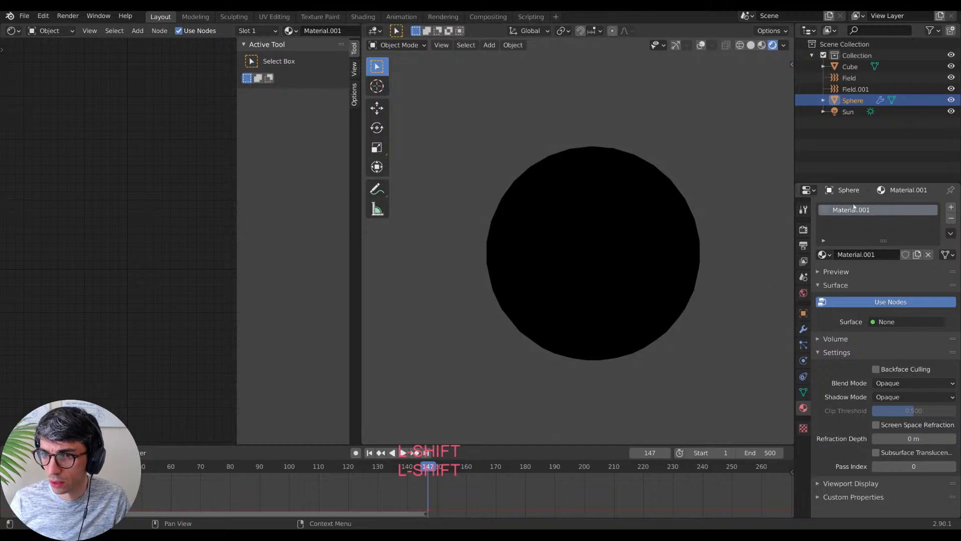
pyautogui.click(843, 137)
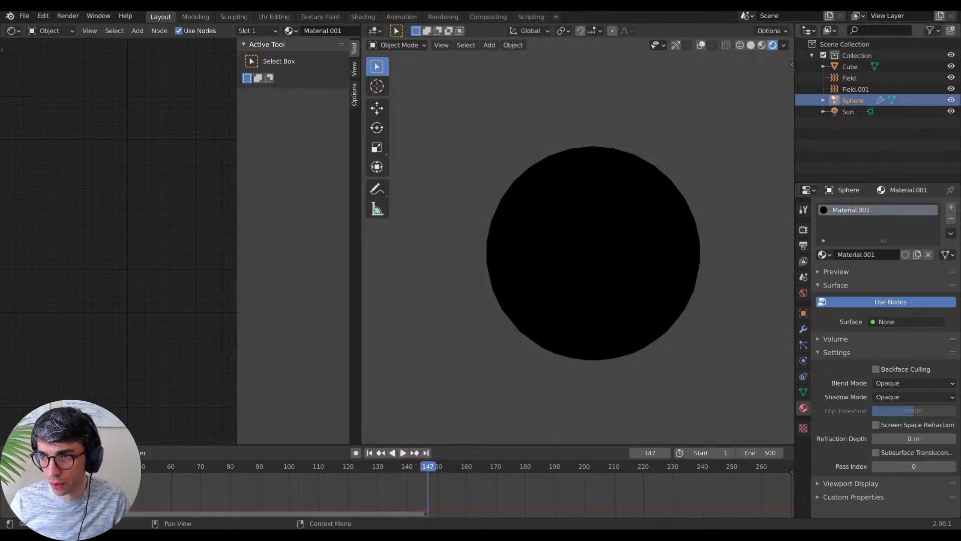
pyautogui.click(842, 68)
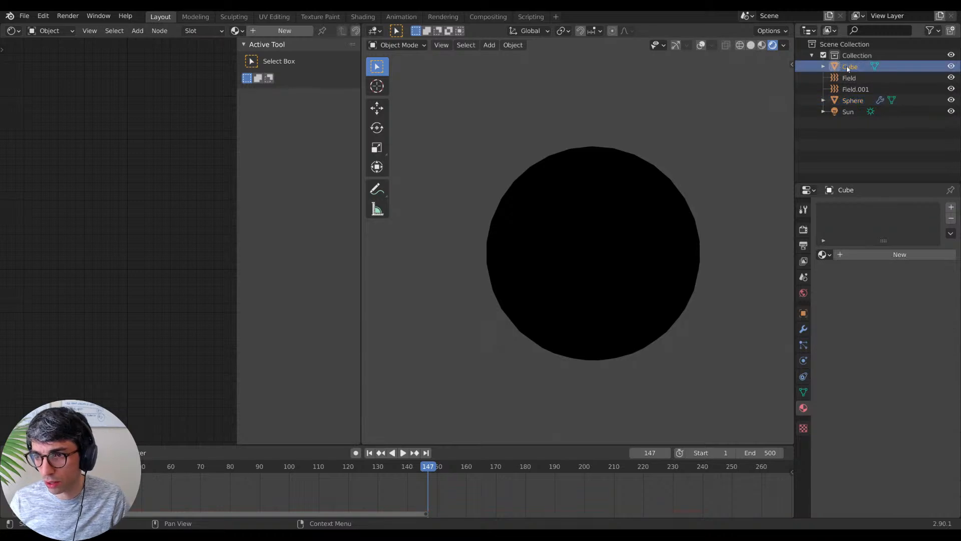
pyautogui.click(852, 100)
pyautogui.click(751, 45)
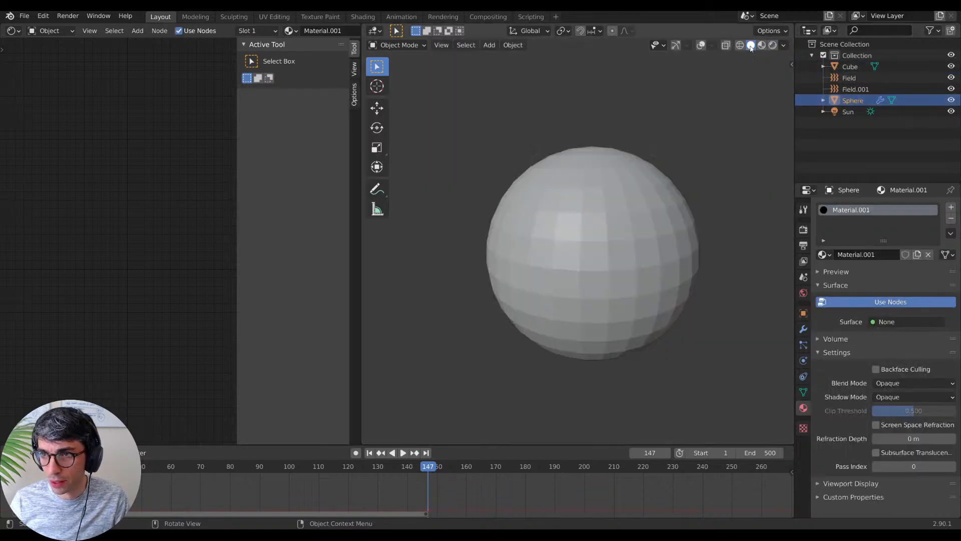
# Step: Set the sphere's particle system to render as Object
pyautogui.click(803, 345)
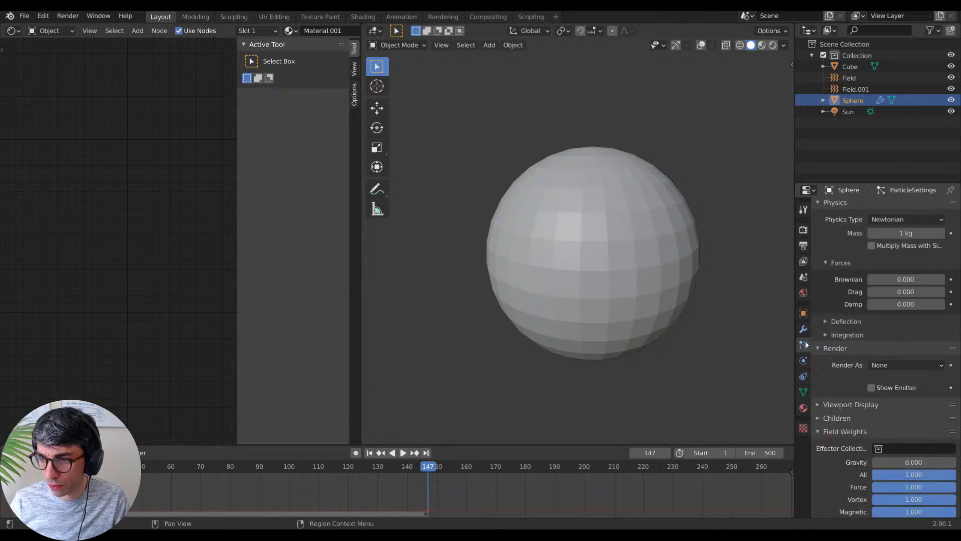
pyautogui.click(896, 365)
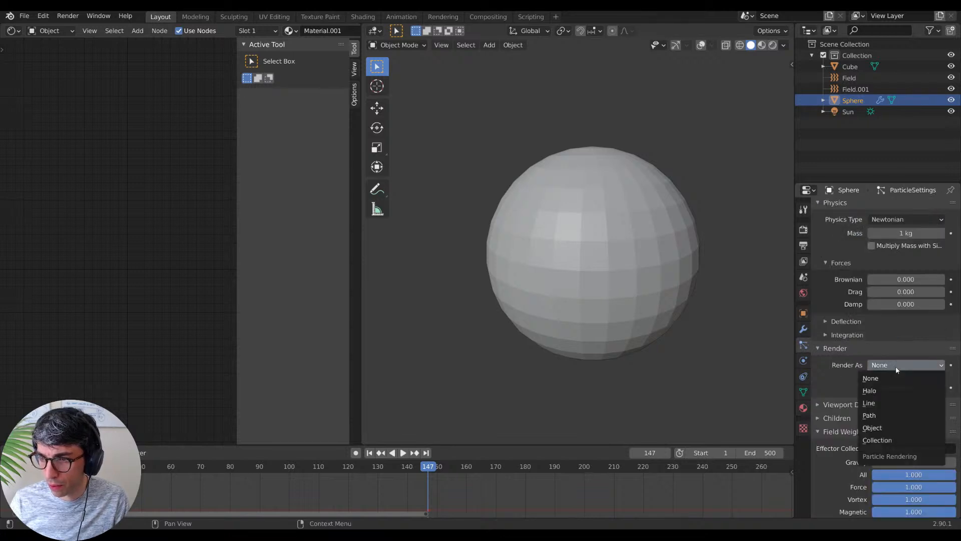
pyautogui.click(883, 427)
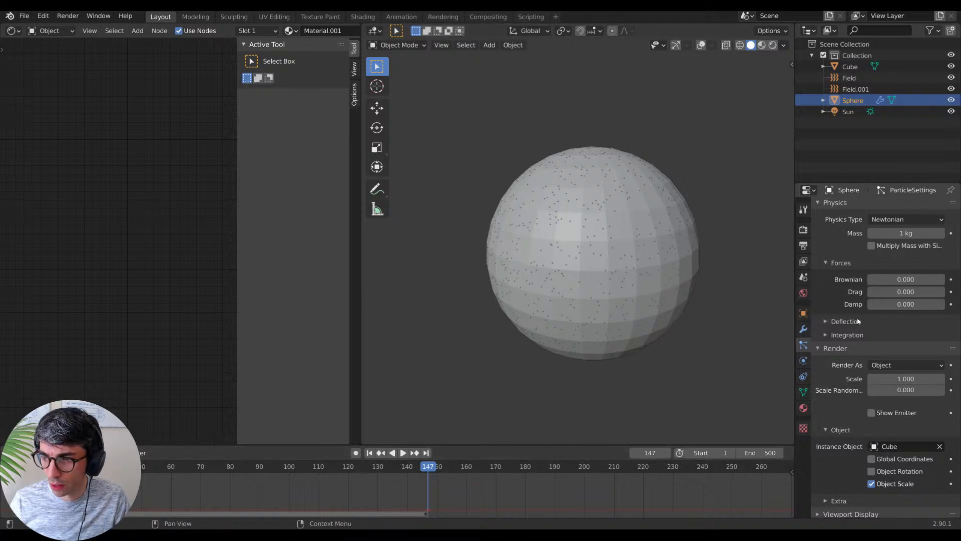
# Step: Open the cache settings of the sphere's particle system and bake its simulation
pyautogui.scroll(4, 843, 355)
pyautogui.scroll(5, 842, 356)
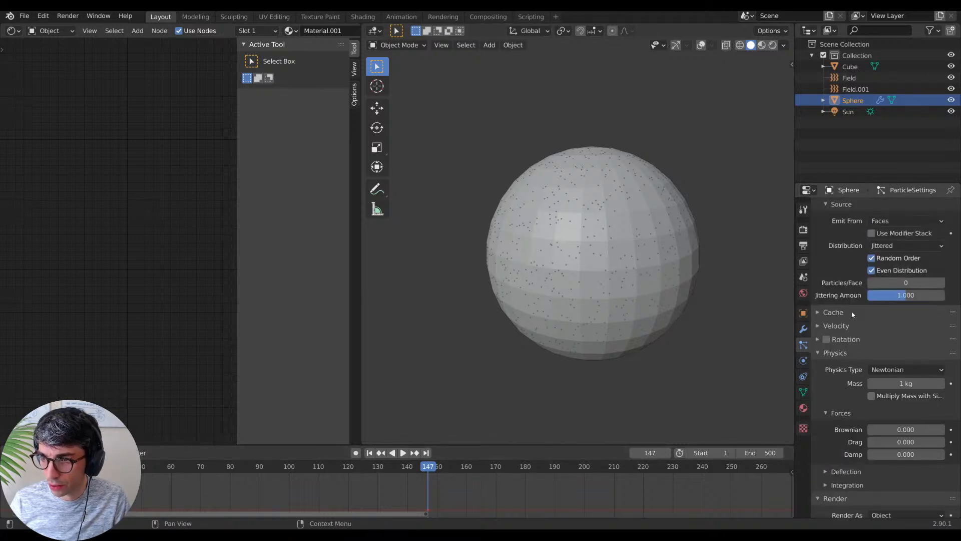
pyautogui.click(851, 311)
pyautogui.click(860, 447)
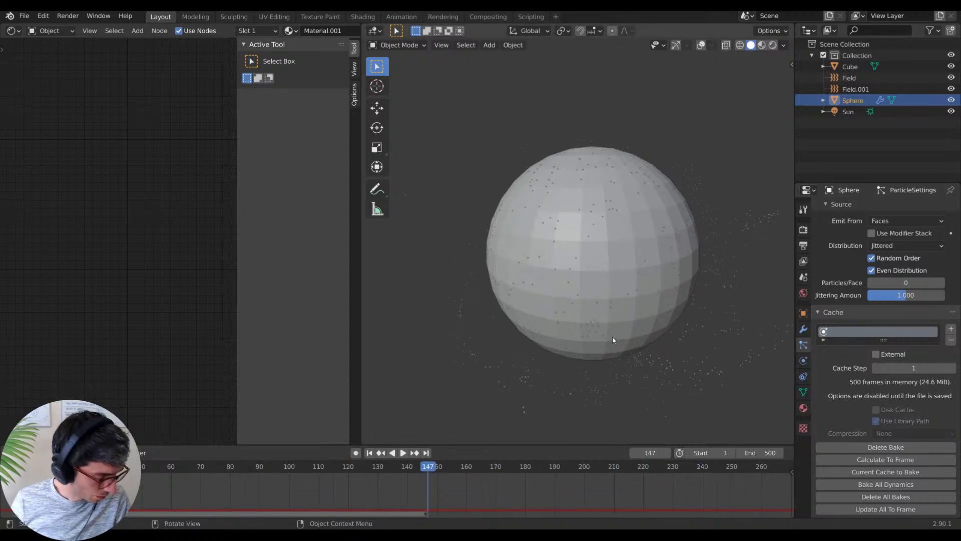
# Step: Preview the baked particle animation and switch the viewport to rendered shading
pyautogui.press('space')
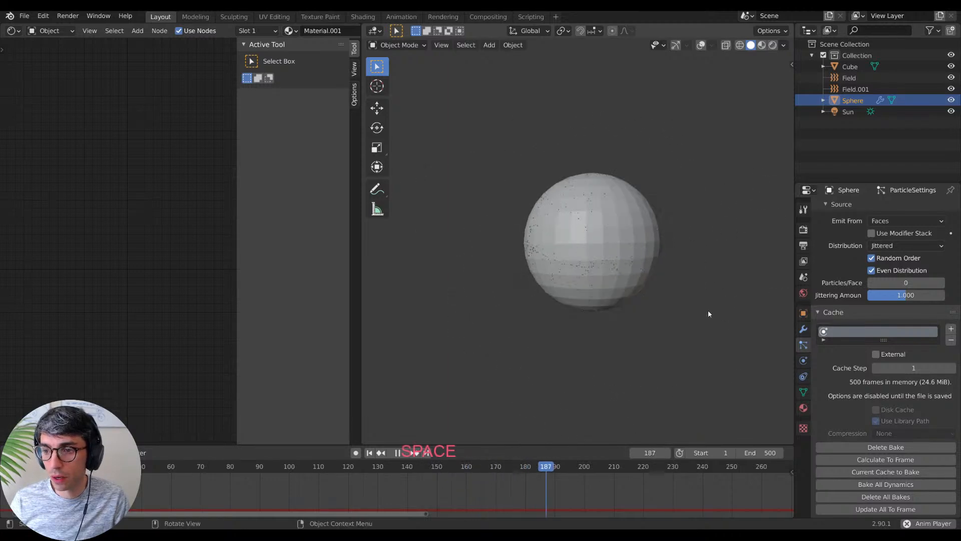
pyautogui.keyDown('shift'); pyautogui.moveTo(708, 313); pyautogui.dragTo(660, 311, button='middle'); pyautogui.keyUp('shift')
pyautogui.press('space')
pyautogui.click(772, 46)
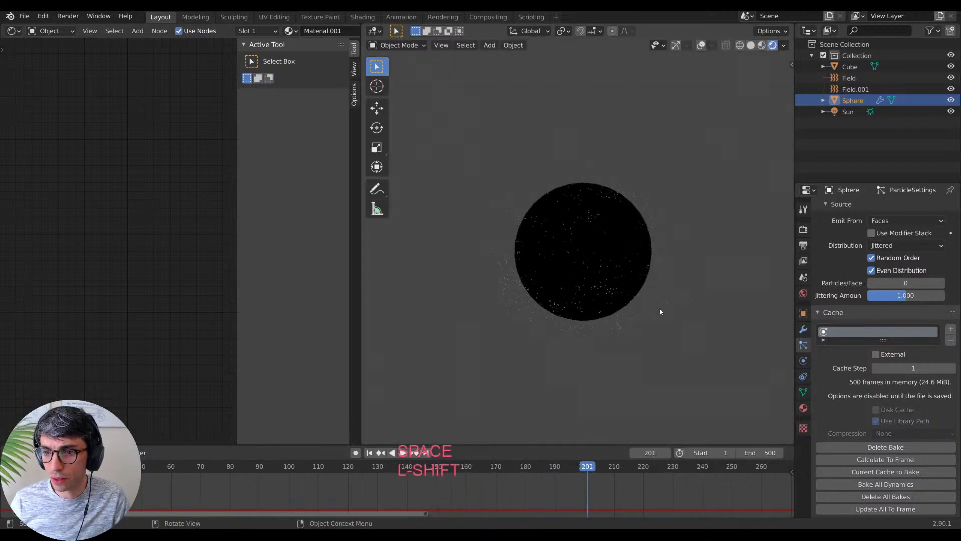
# Step: Create a new material for the Cube that is instanced on the particles
pyautogui.click(848, 111)
pyautogui.click(851, 100)
pyautogui.click(850, 67)
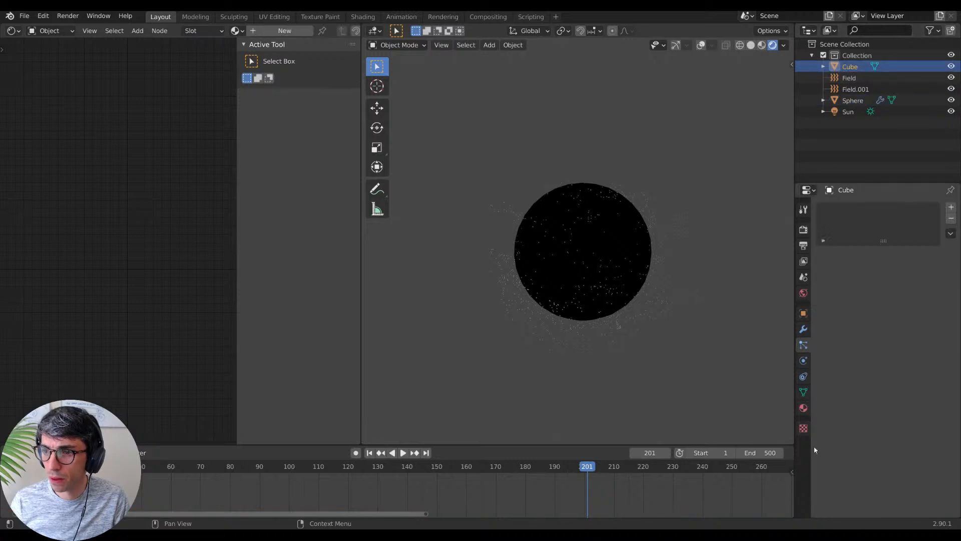
pyautogui.click(804, 407)
pyautogui.click(879, 254)
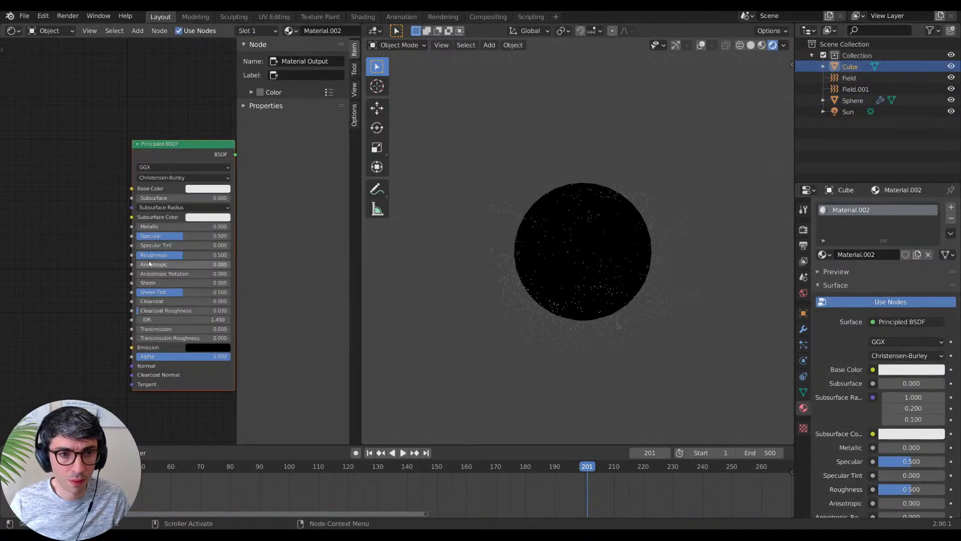
# Step: Add an Emission shader to the Cube's material and connect it to the Surface input of the Material Output
pyautogui.moveTo(191, 121); pyautogui.dragTo(108, 158, button='middle')
pyautogui.scroll(-1, 195, 167)
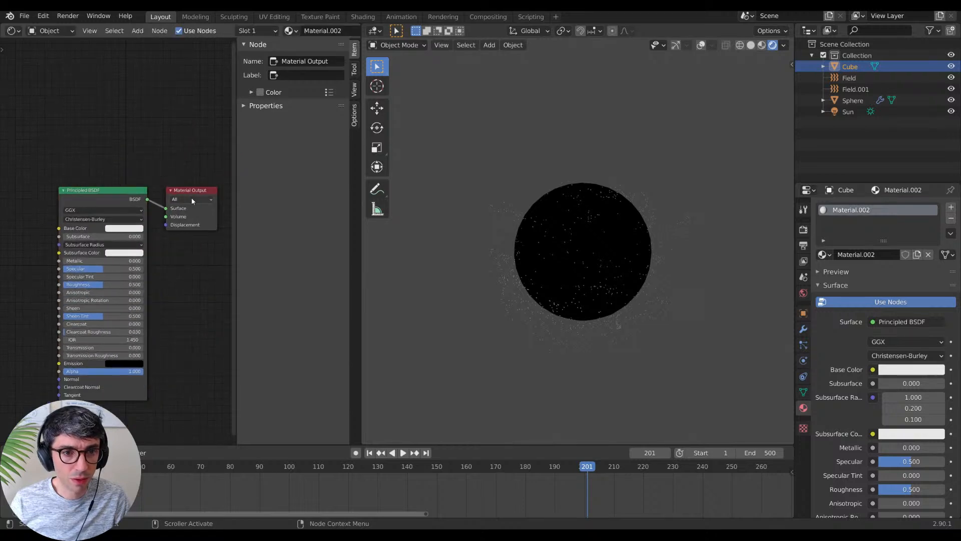
pyautogui.moveTo(198, 190); pyautogui.dragTo(200, 153)
pyautogui.hotkey('shift', 'a')
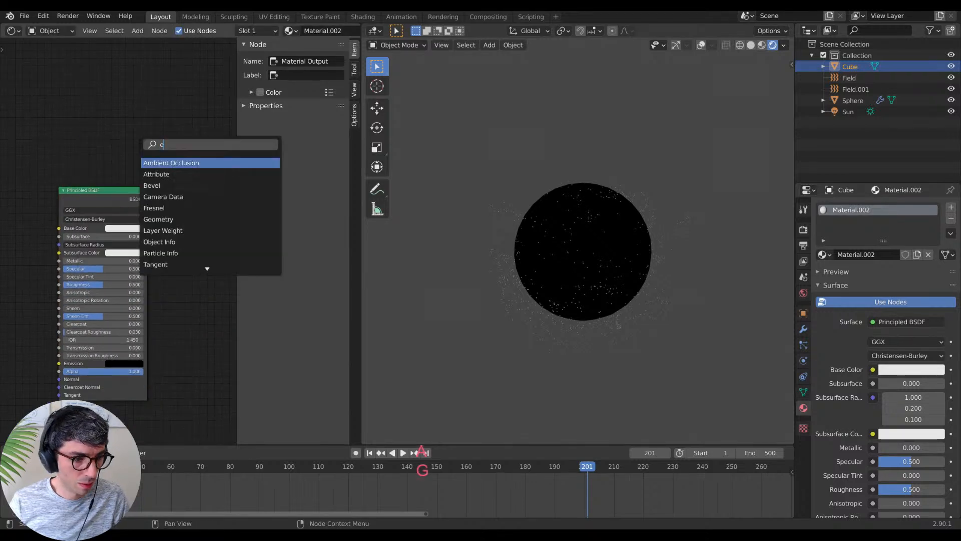
pyautogui.write('emi')
pyautogui.press('Return')
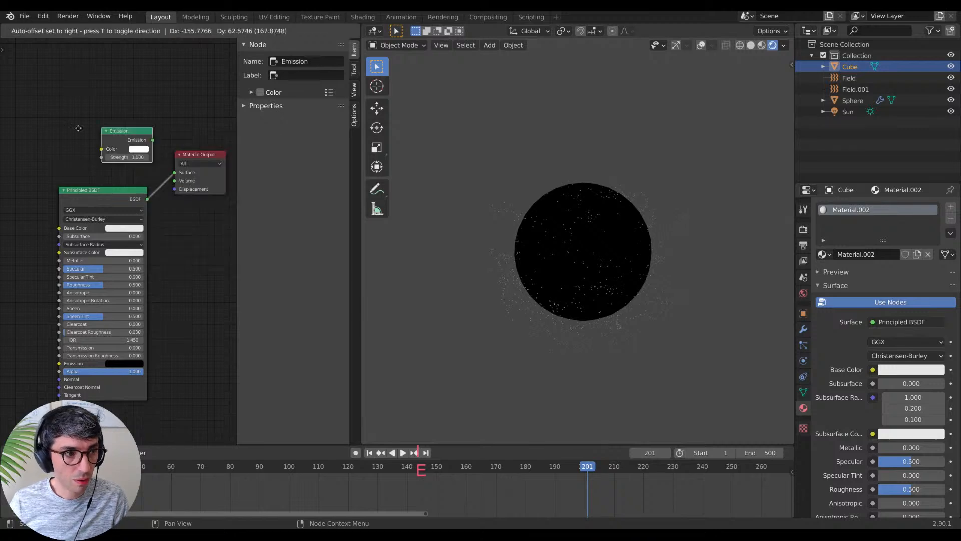
pyautogui.click(131, 147)
pyautogui.moveTo(136, 165); pyautogui.dragTo(174, 173)
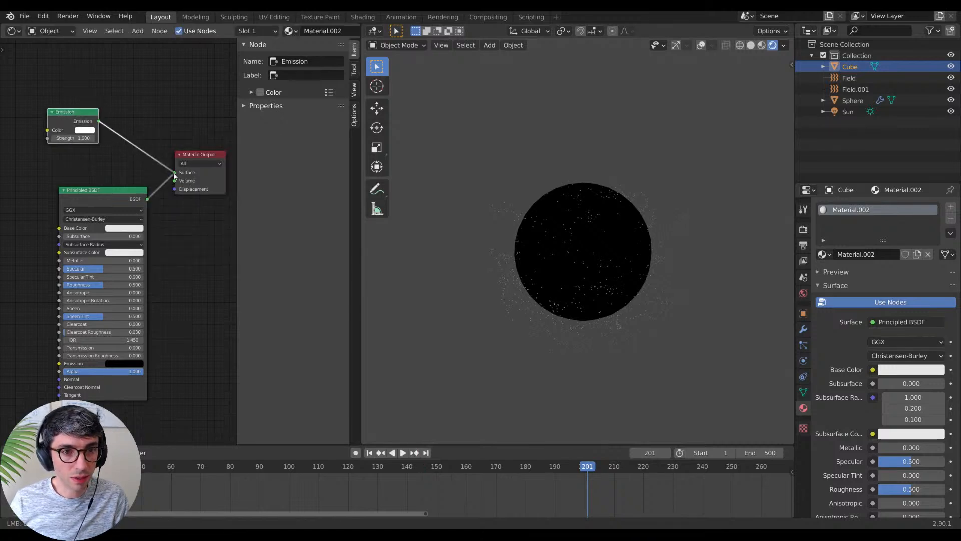
# Step: Delete the Principled BSDF node from the Cube's material and set the Emission strength to 8.2
pyautogui.click(100, 190)
pyautogui.press('x')
pyautogui.moveTo(130, 209); pyautogui.dragTo(98, 188, button='middle')
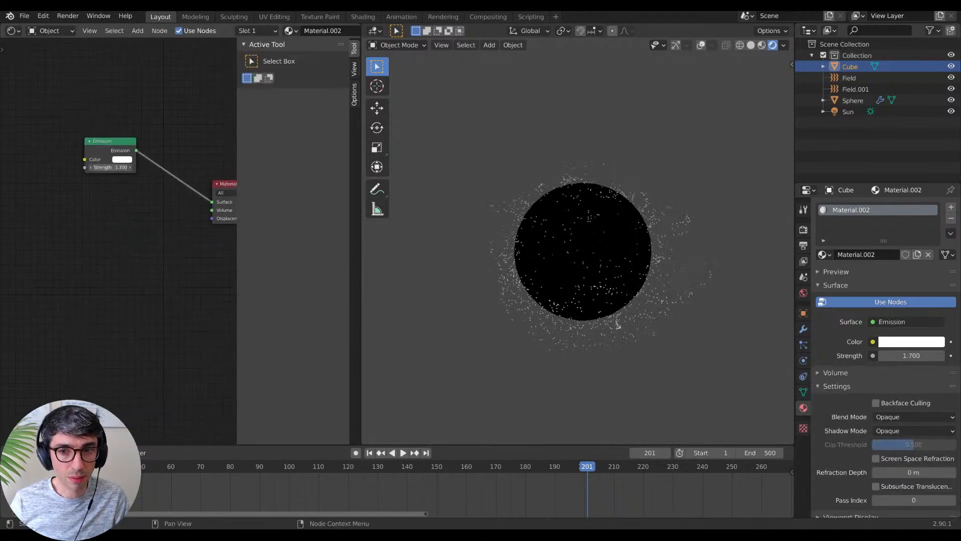
# Step: Enable Eevee's Bloom and strongly raise the Cube material's Emission strength, previewing the glow in playback
pyautogui.click(803, 229)
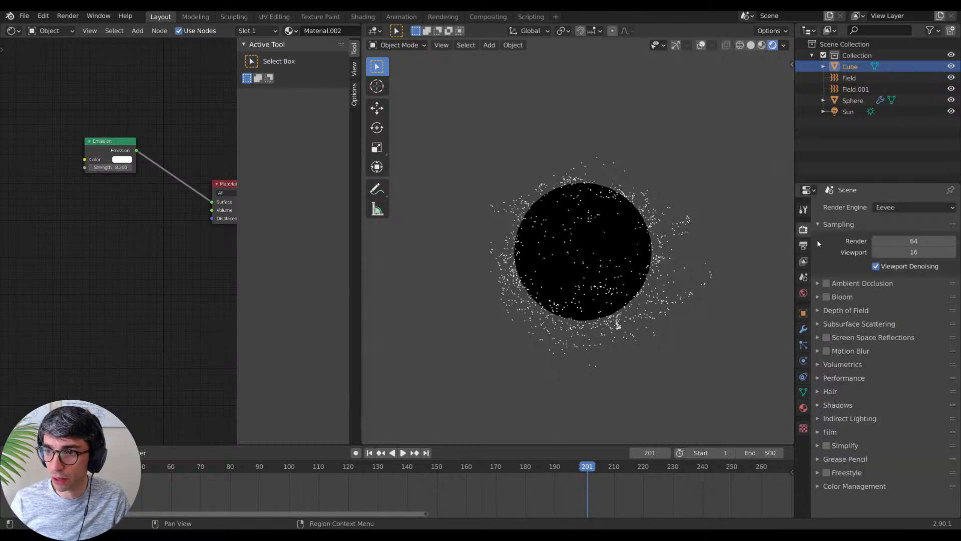
pyautogui.click(826, 297)
pyautogui.scroll(2, 686, 369)
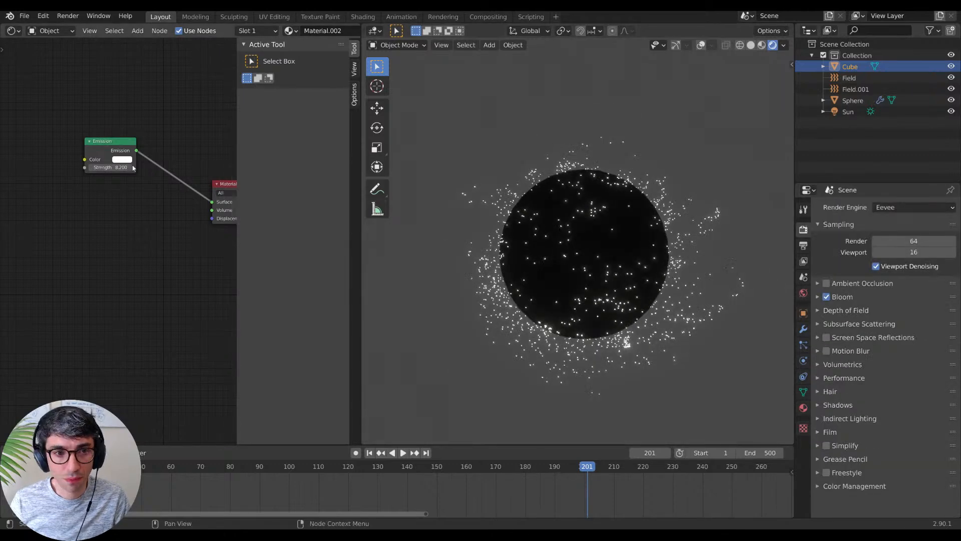
pyautogui.moveTo(112, 167); pyautogui.dragTo(132, 260)
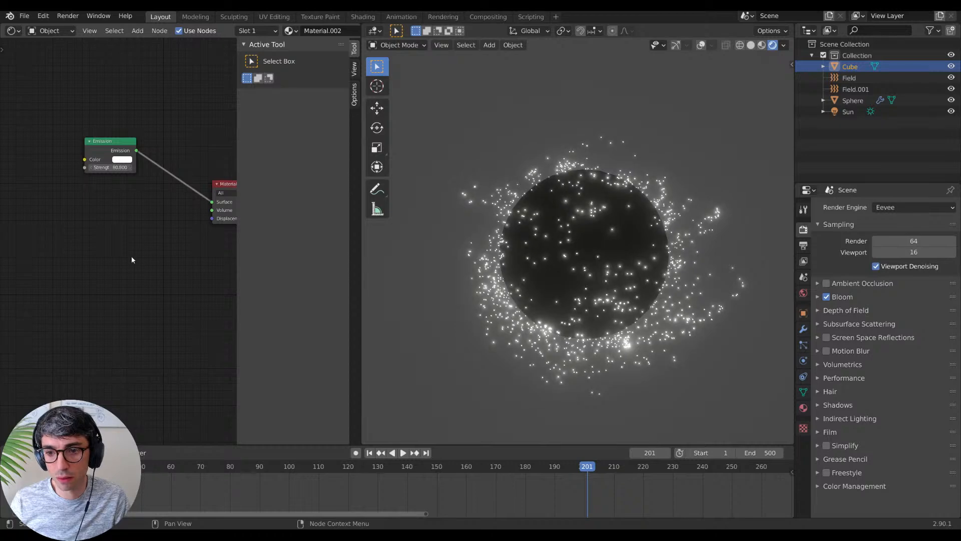
pyautogui.press('space')
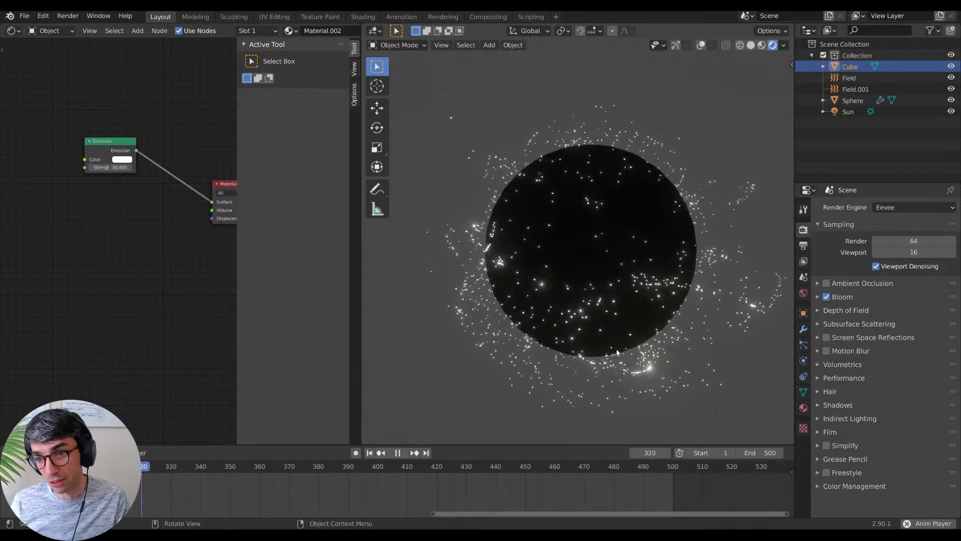
pyautogui.press('space')
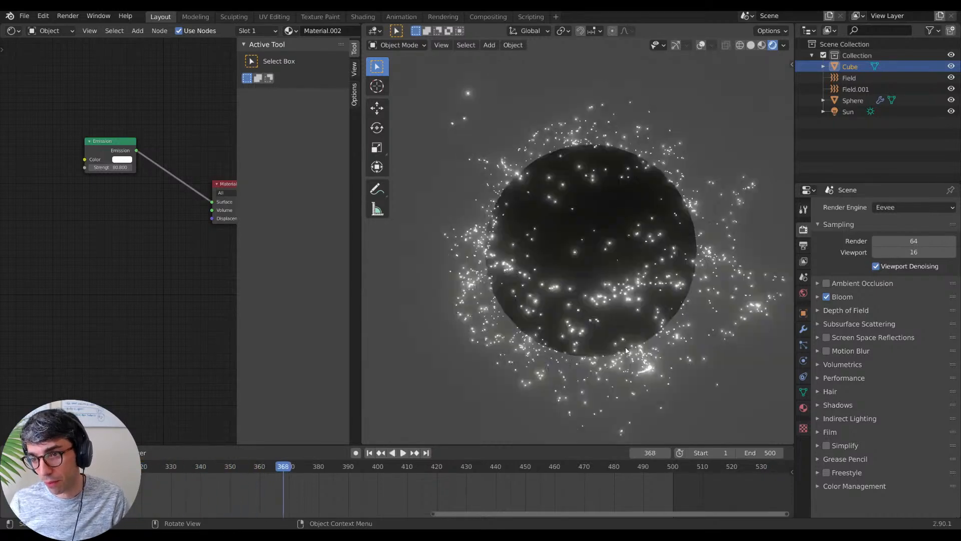
# Step: Open the Children settings of the Sphere's particle system
pyautogui.click(803, 346)
pyautogui.click(853, 100)
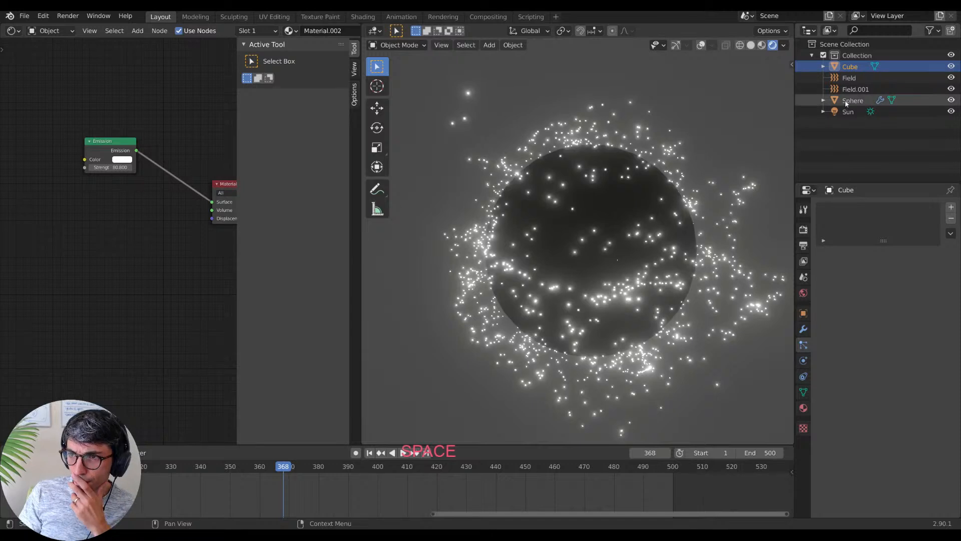
pyautogui.scroll(-2, 842, 432)
pyautogui.scroll(-15, 835, 447)
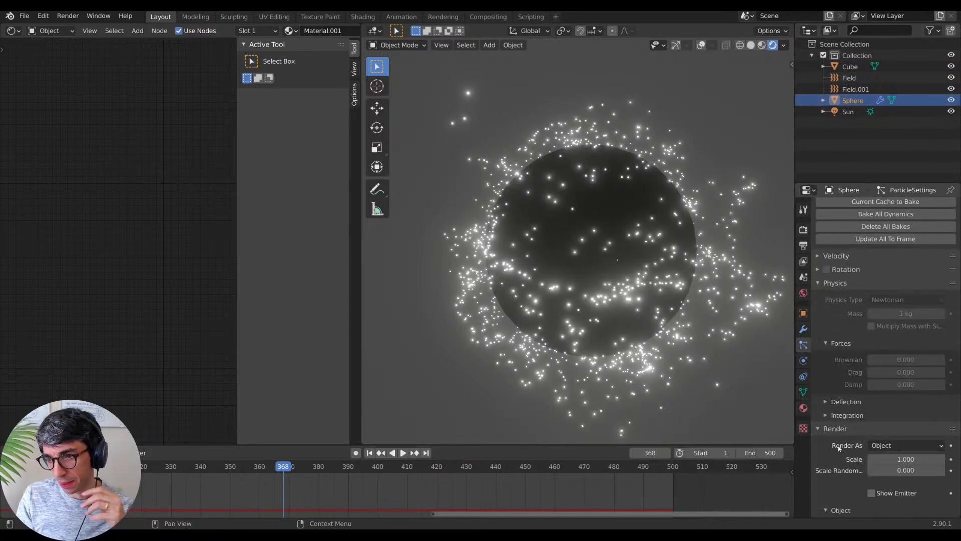
pyautogui.scroll(-10, 840, 451)
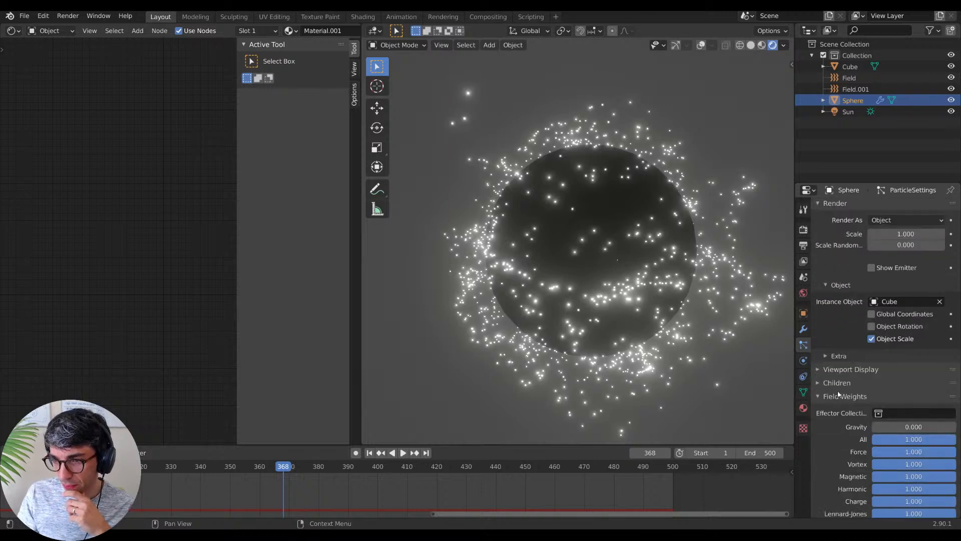
pyautogui.click(838, 389)
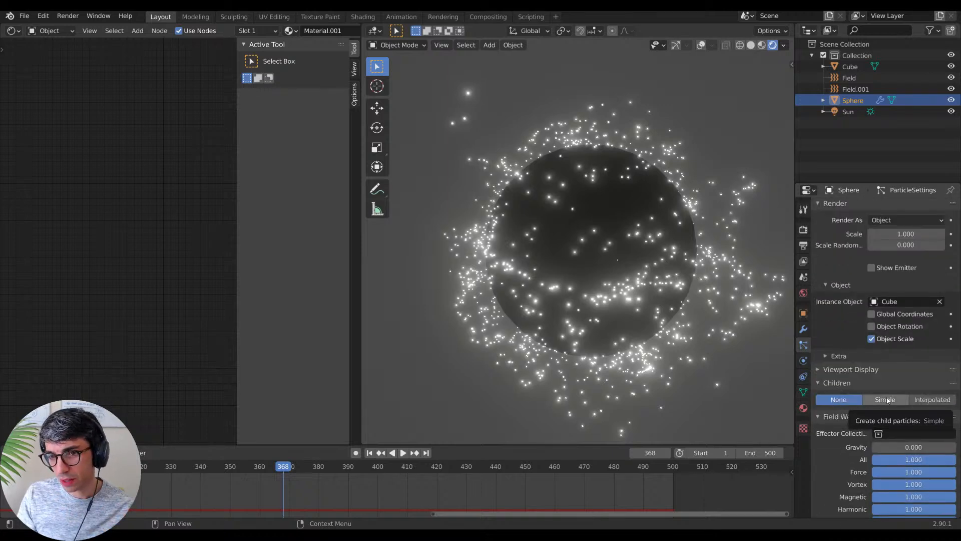
# Step: Save the current Blender file
pyautogui.click(24, 16)
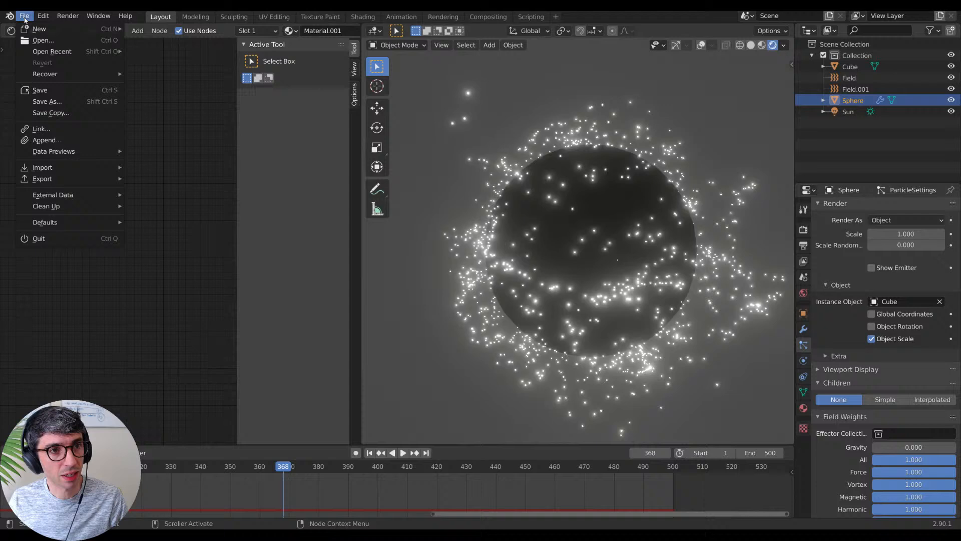
pyautogui.click(56, 89)
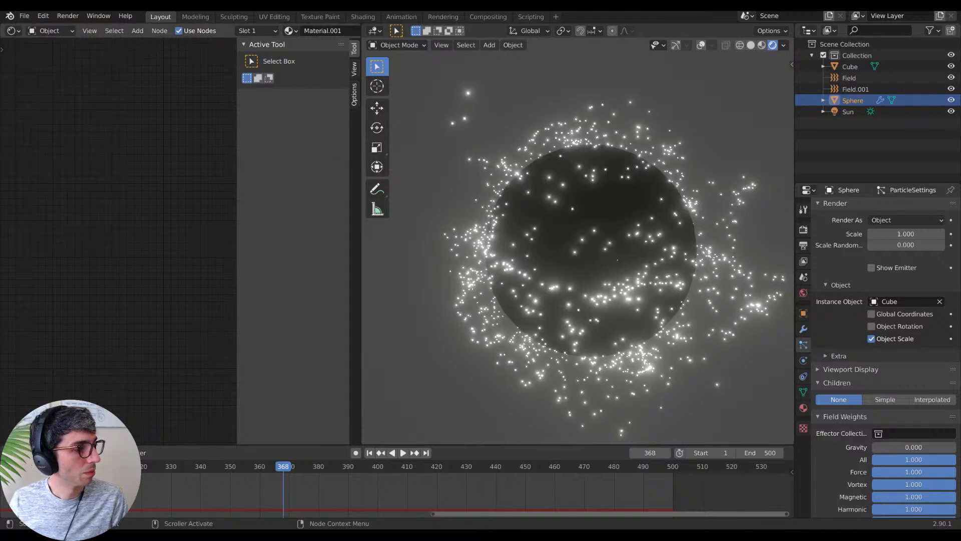
# Step: Give the Sphere's particles Simple children with a render amount of 10 and a radius of 0.52 m
pyautogui.scroll(-1, 869, 404)
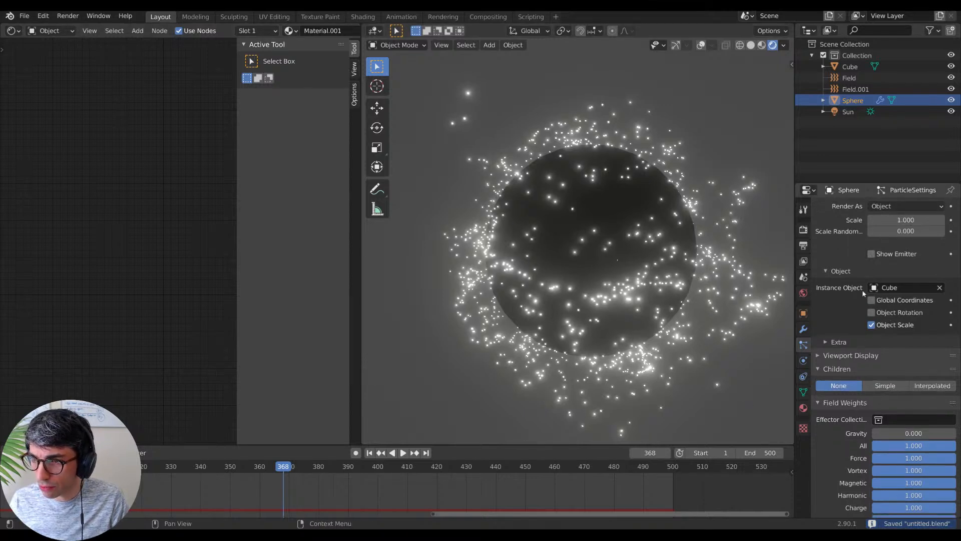
pyautogui.click(889, 388)
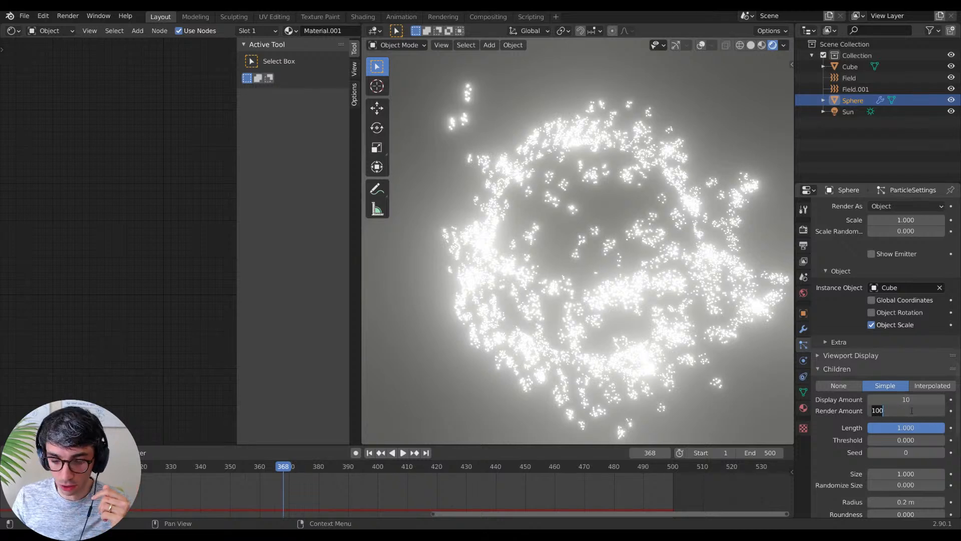
pyautogui.press('Return')
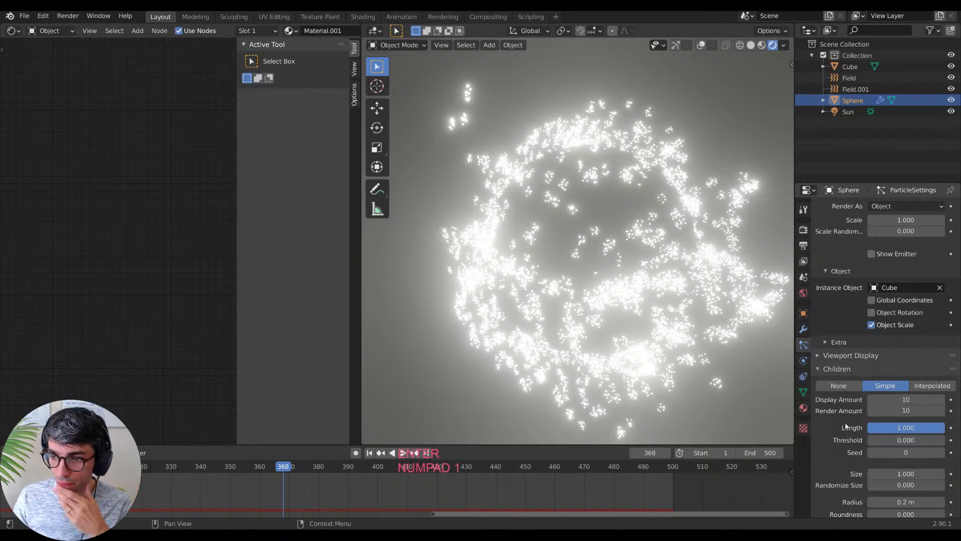
pyautogui.scroll(-2, 844, 426)
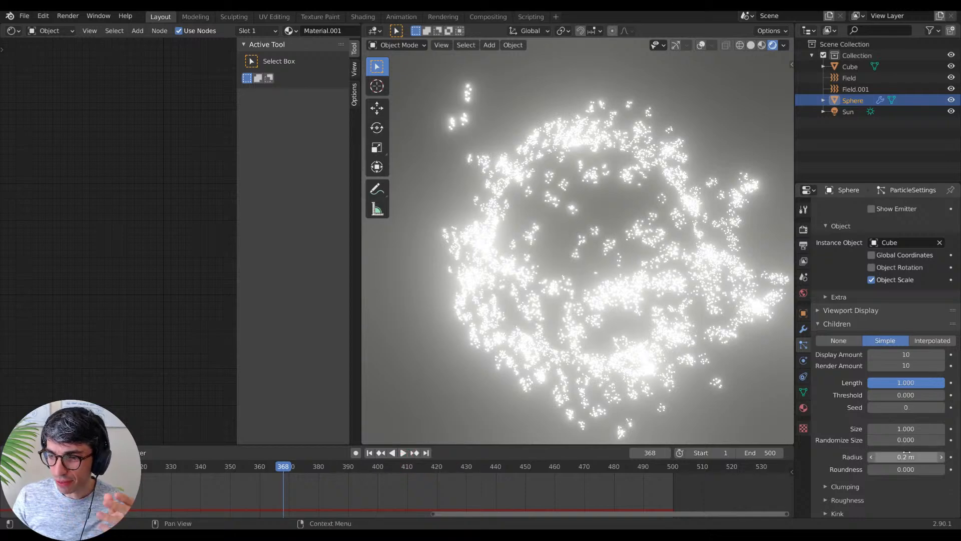
pyautogui.moveTo(906, 456); pyautogui.dragTo(881, 469)
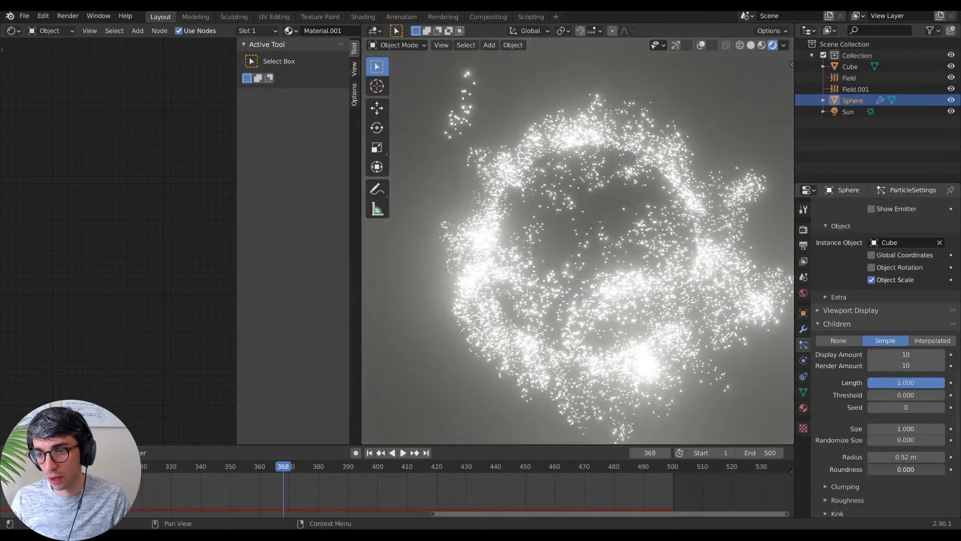
# Step: Raise the children's display amount to 12, previewing the swarm in playback
pyautogui.press('space')
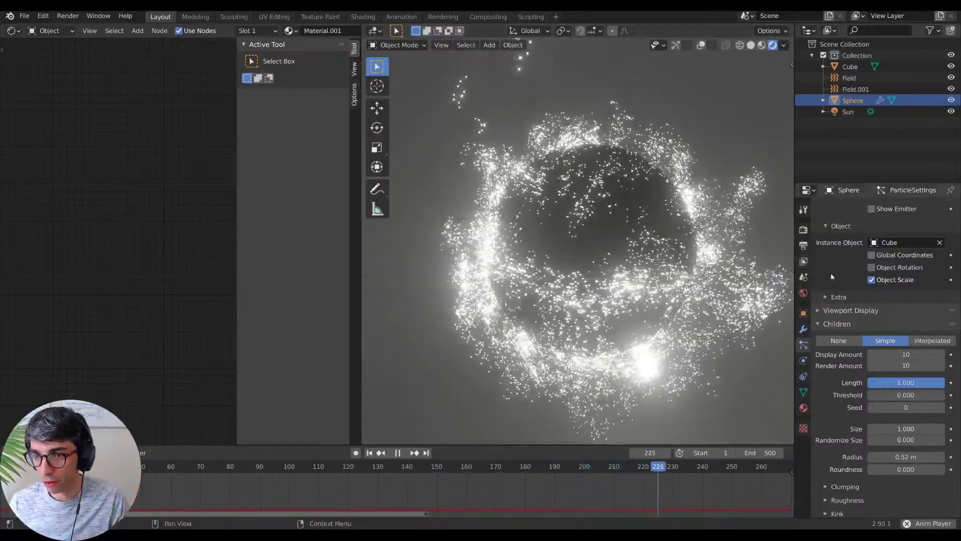
pyautogui.press('space')
pyautogui.moveTo(906, 354)
pyautogui.mouseDown()
pyautogui.moveTo(936, 354)
pyautogui.moveTo(896, 354)
pyautogui.moveTo(909, 354)
pyautogui.mouseUp()
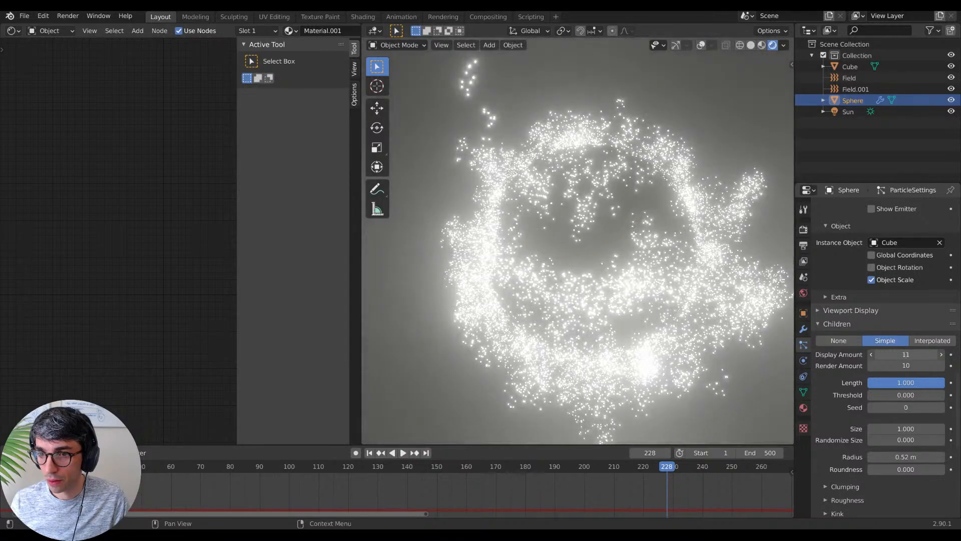
pyautogui.press('space')
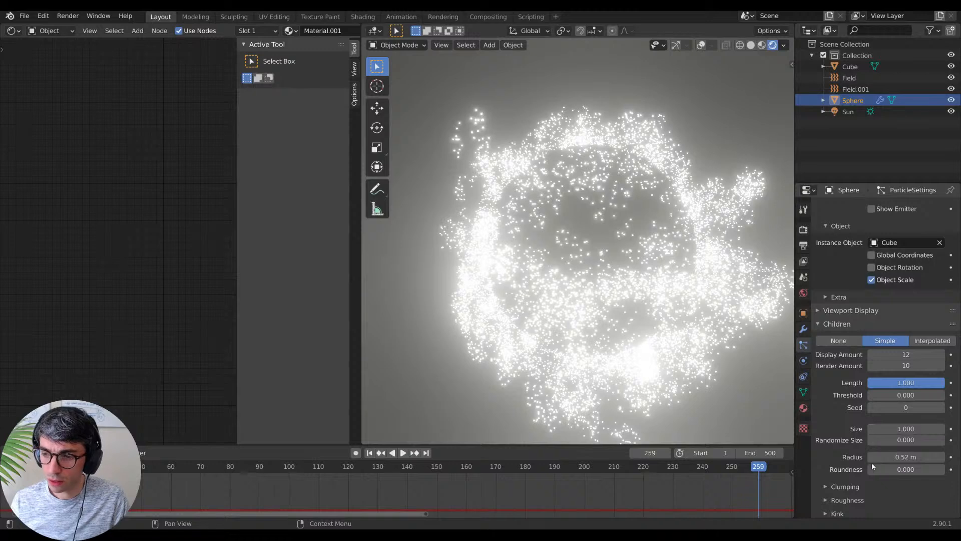
# Step: Set the Clump value in the children's Clumping settings to 1.000 and preview the animation
pyautogui.scroll(-3, 872, 461)
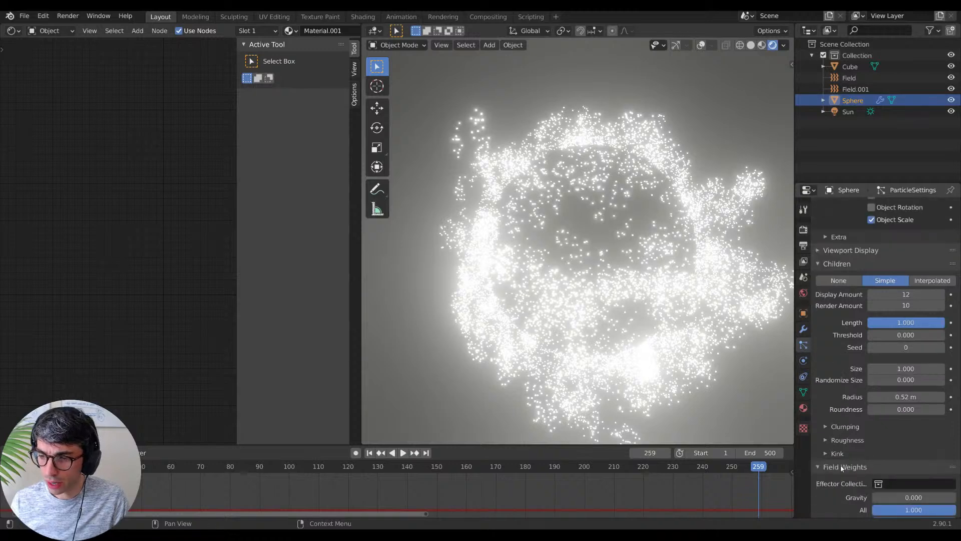
pyautogui.click(843, 439)
pyautogui.click(844, 427)
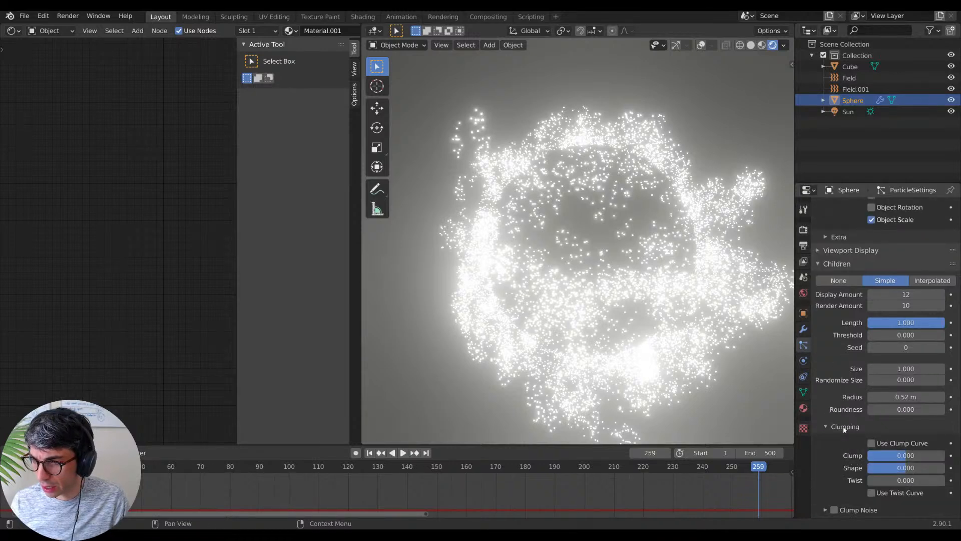
pyautogui.scroll(-3, 934, 410)
pyautogui.moveTo(887, 397); pyautogui.dragTo(941, 397)
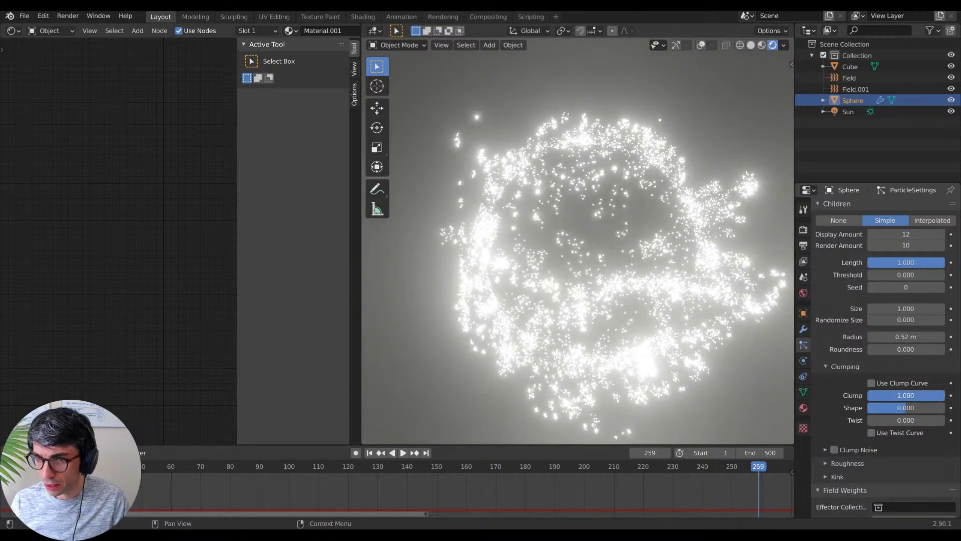
pyautogui.press('space')
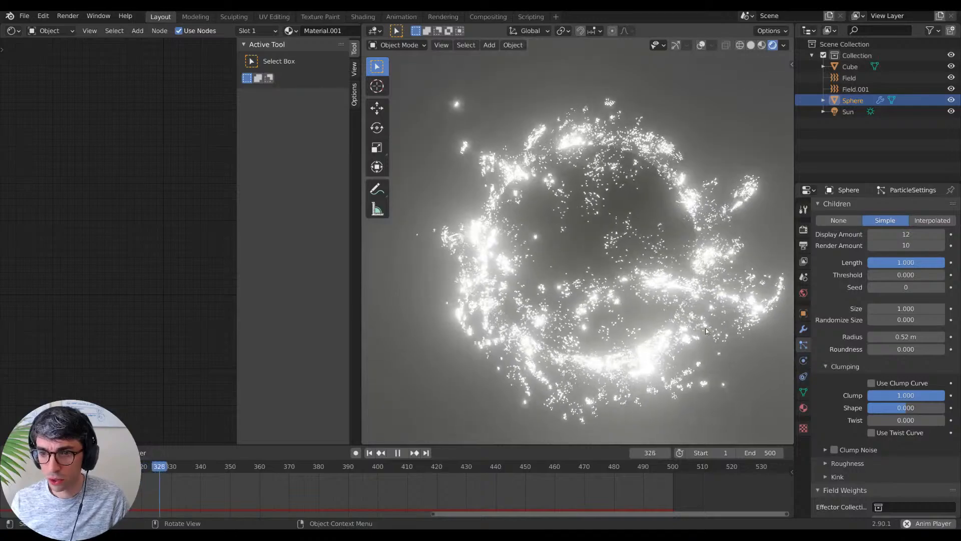
pyautogui.press('space')
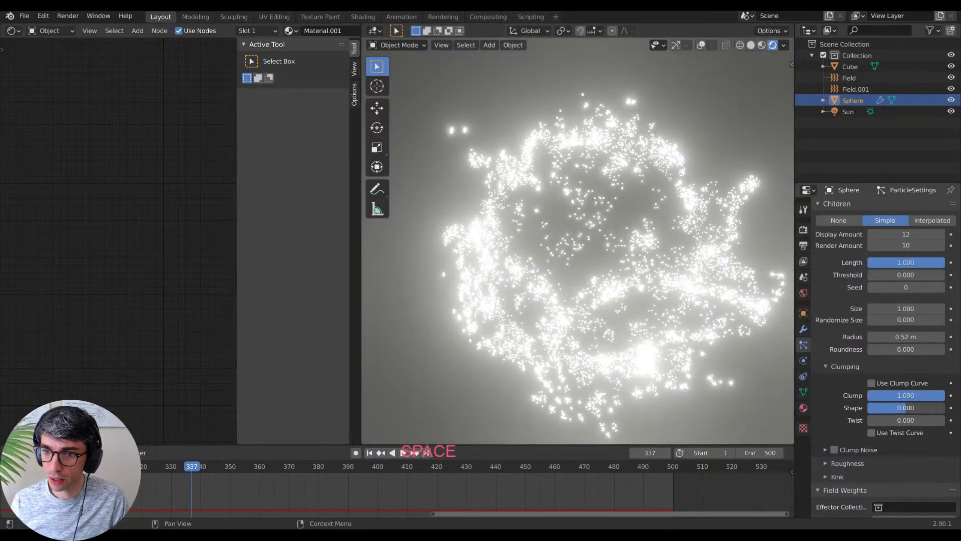
# Step: Set the Shape value of the children's clumping to 0.999 and preview the animation
pyautogui.moveTo(905, 408); pyautogui.dragTo(944, 407)
pyautogui.press('space')
pyautogui.press('space')
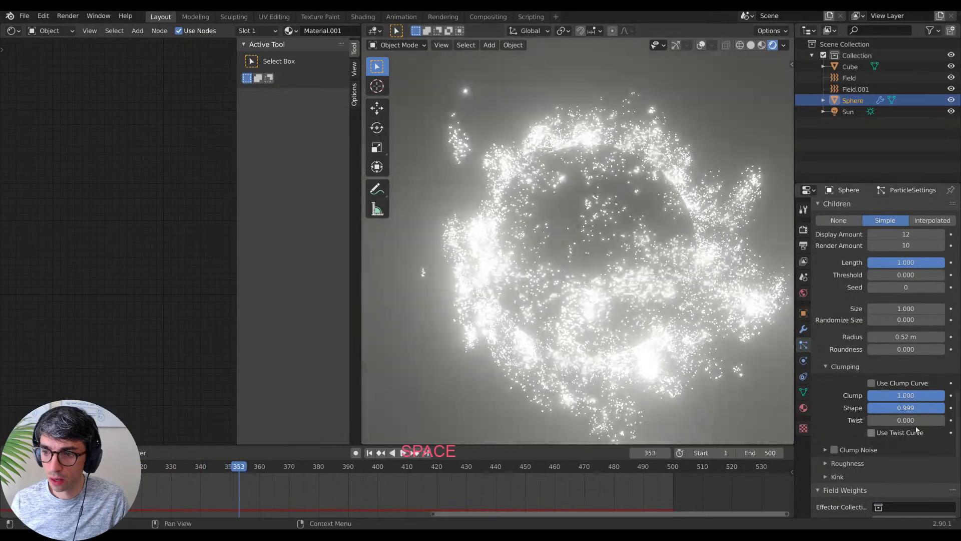
# Step: Set the children's clumping Twist to 0.351 and Shape to 0.183, and play the animation
pyautogui.moveTo(905, 420); pyautogui.dragTo(881, 408)
pyautogui.press('space')
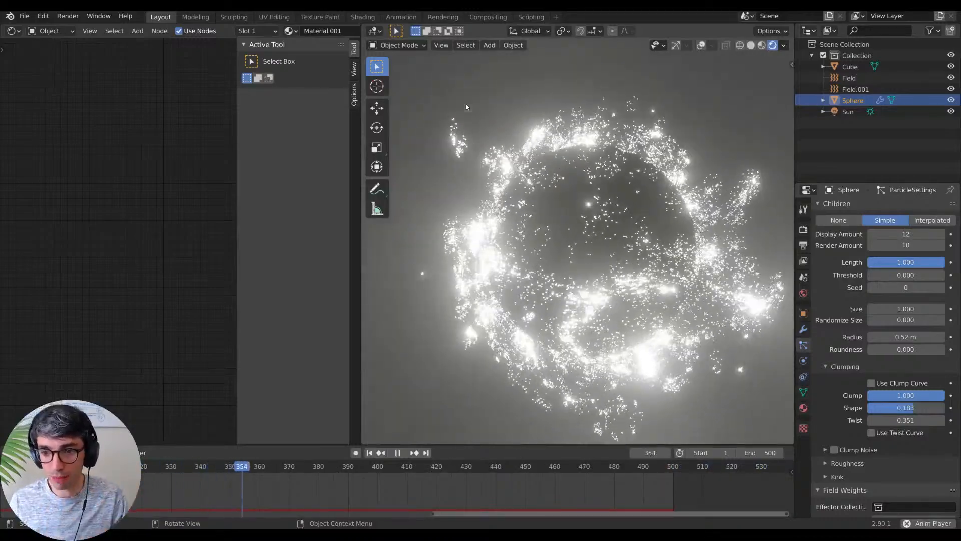
# Step: Enable Clump Noise for the child particles, set its size to 2.523, and preview the animation
pyautogui.press('space')
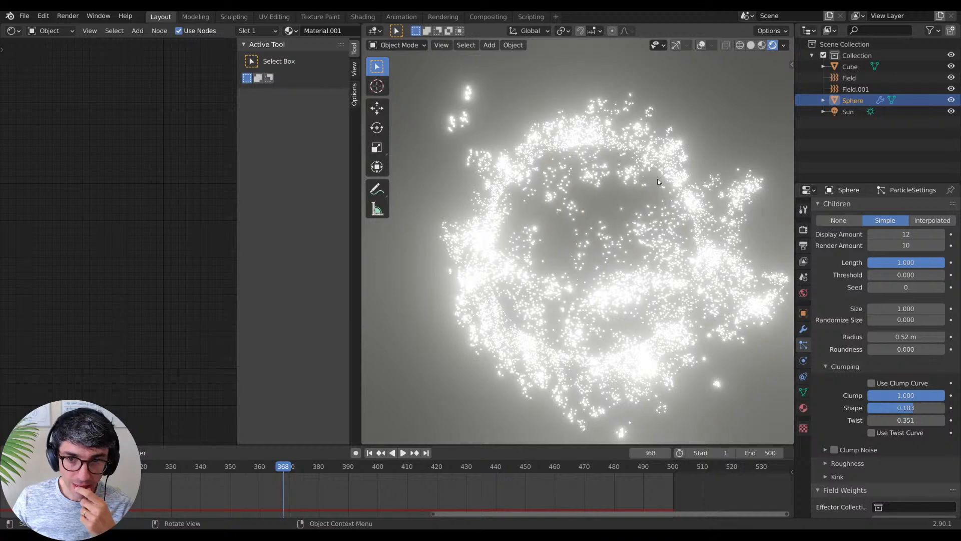
pyautogui.scroll(-2, 657, 181)
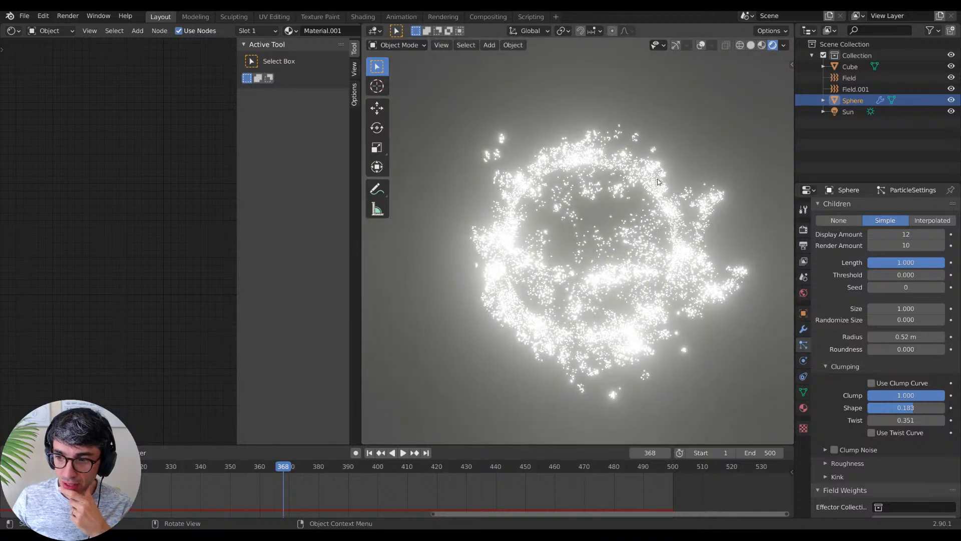
pyautogui.click(853, 450)
pyautogui.click(834, 450)
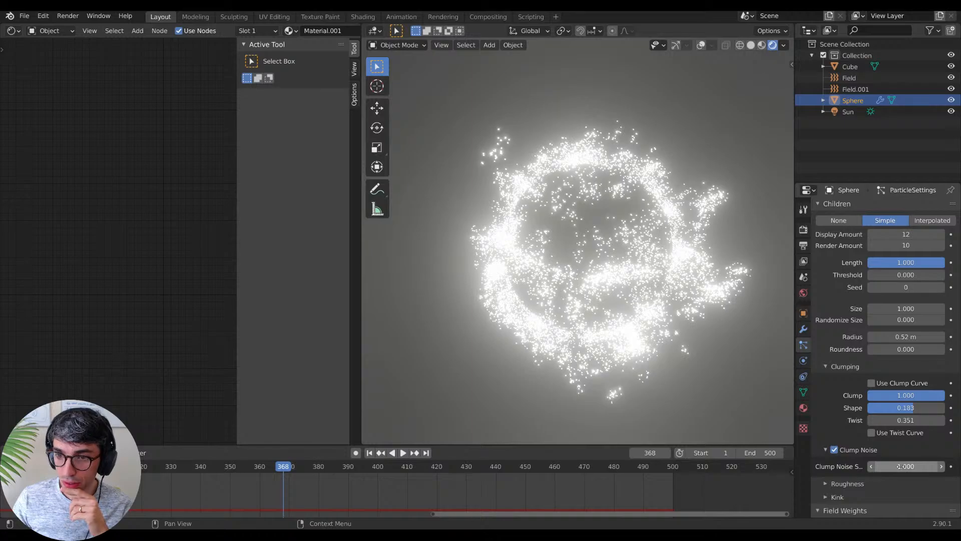
pyautogui.press('space')
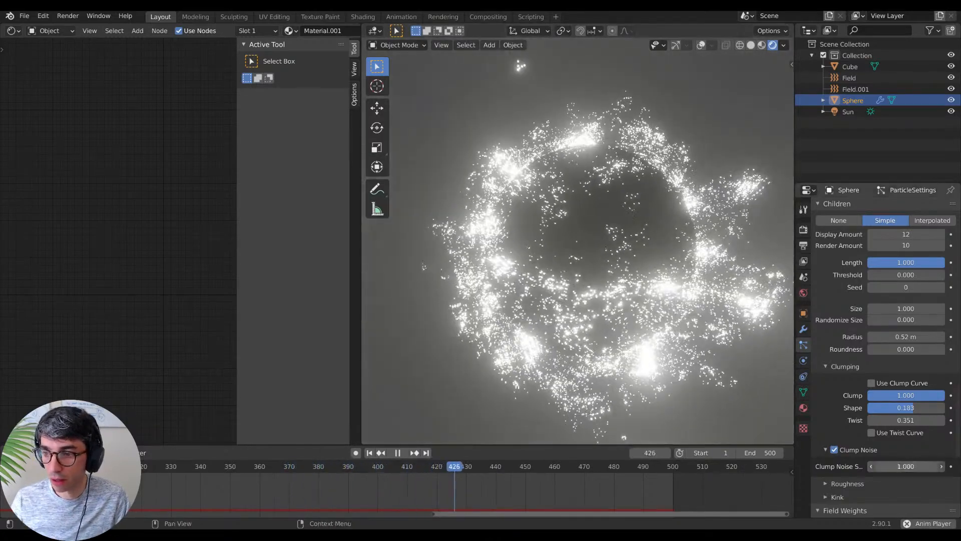
pyautogui.moveTo(896, 466); pyautogui.dragTo(936, 466)
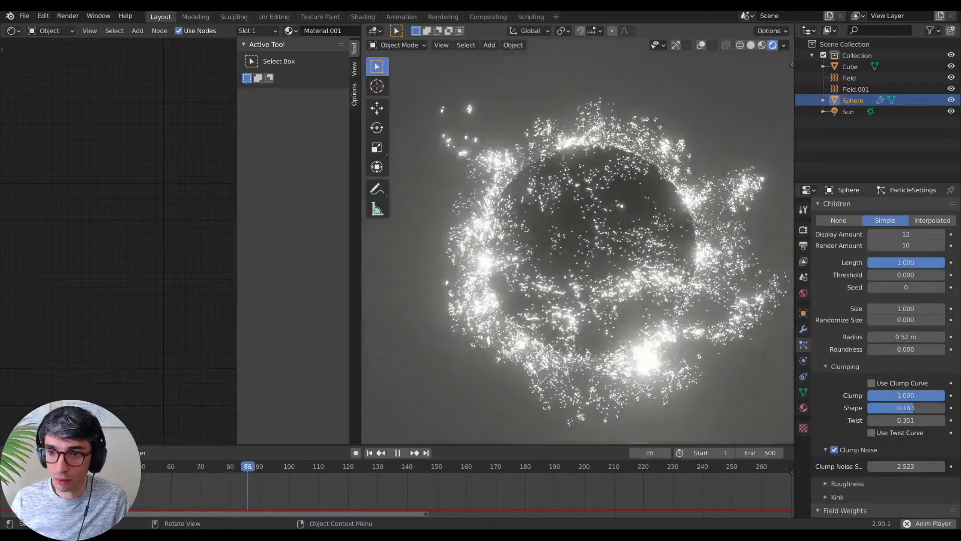
pyautogui.press('space')
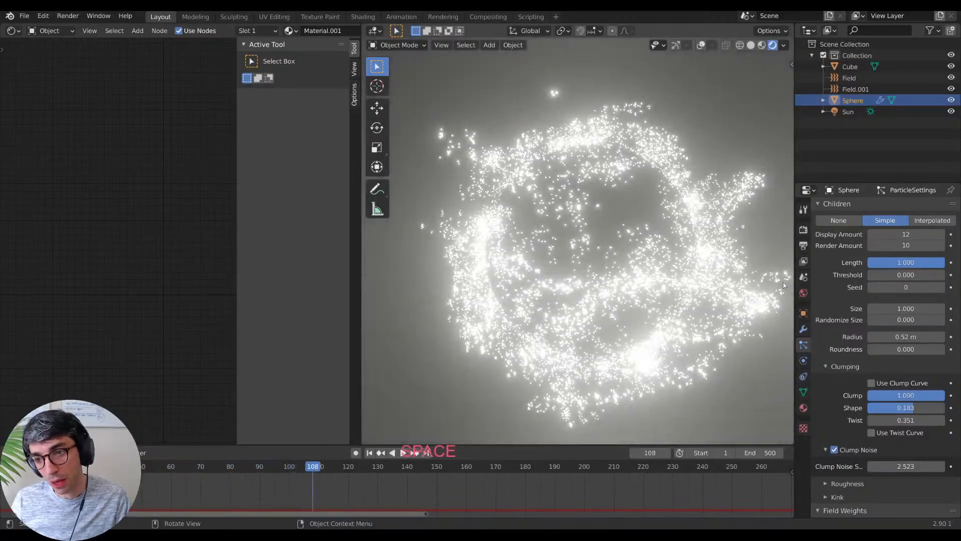
# Step: Try the Interpolated children type in playback from the first frame, and switch back to Simple
pyautogui.click(934, 221)
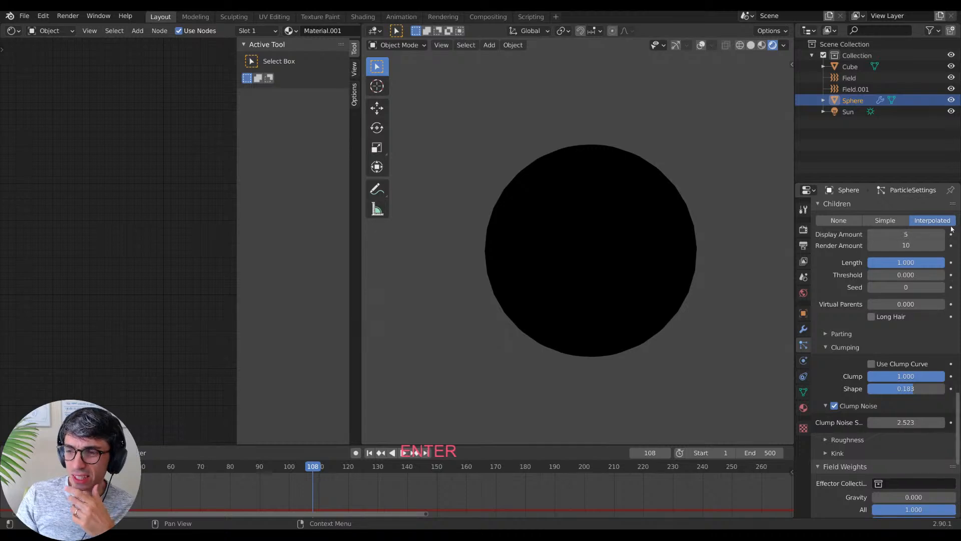
pyautogui.click(370, 453)
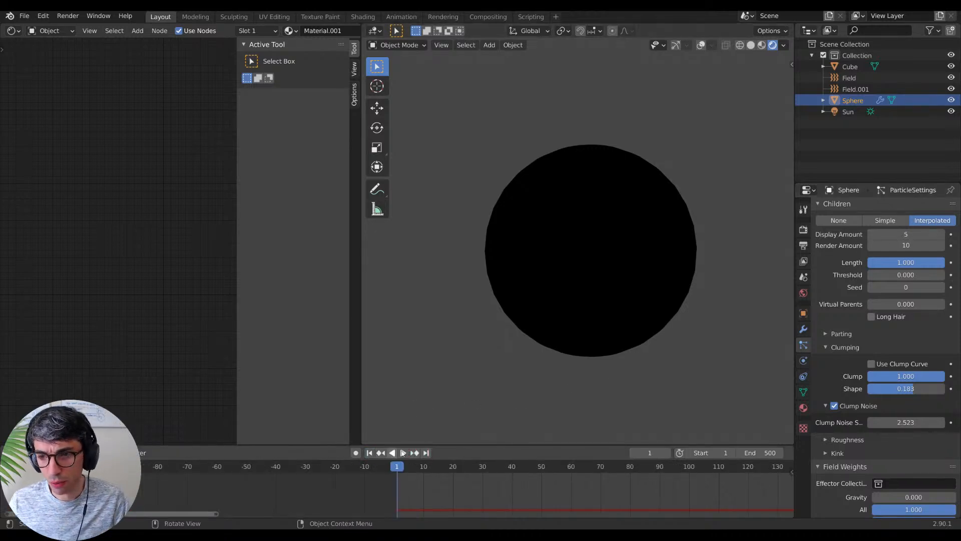
pyautogui.press('space')
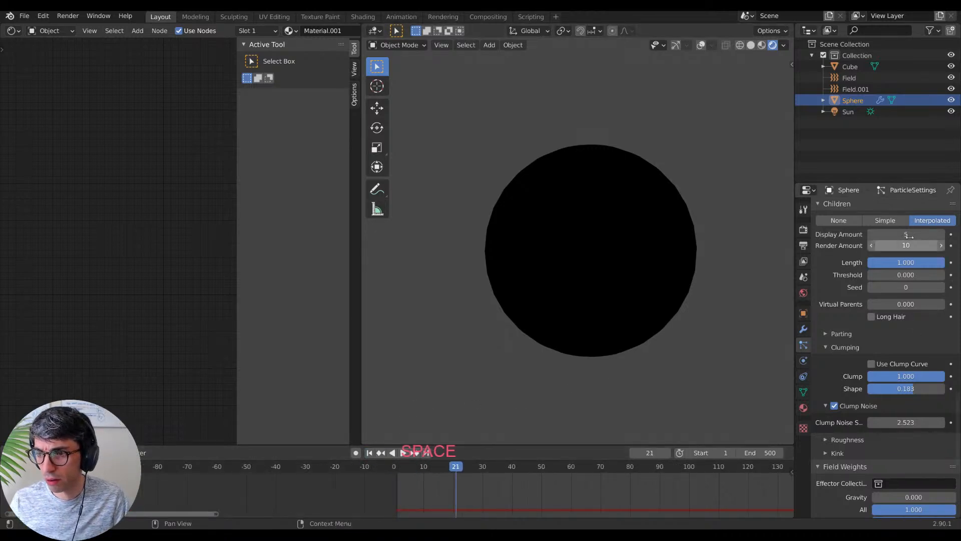
pyautogui.click(885, 220)
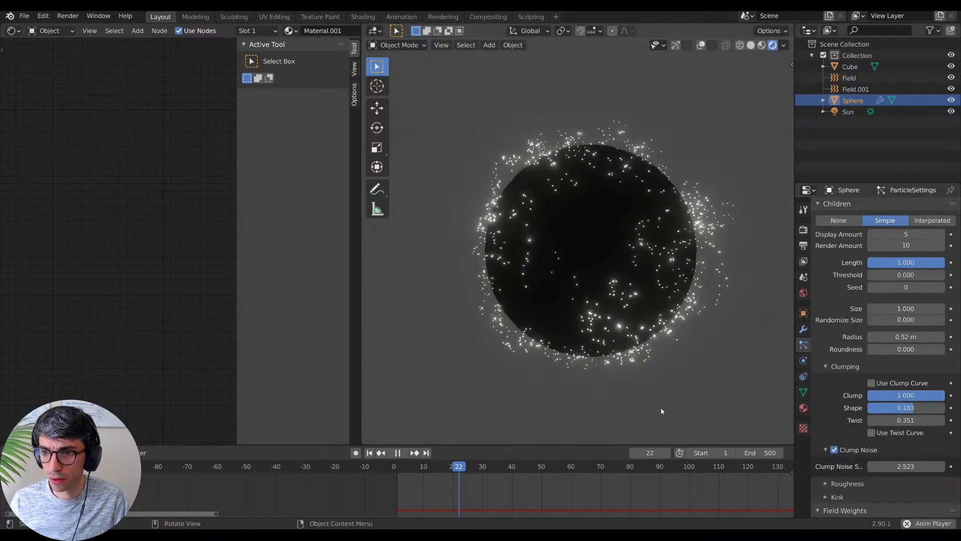
# Step: Set the children's display amount to 10 and preview the swarm in playback
pyautogui.press('space')
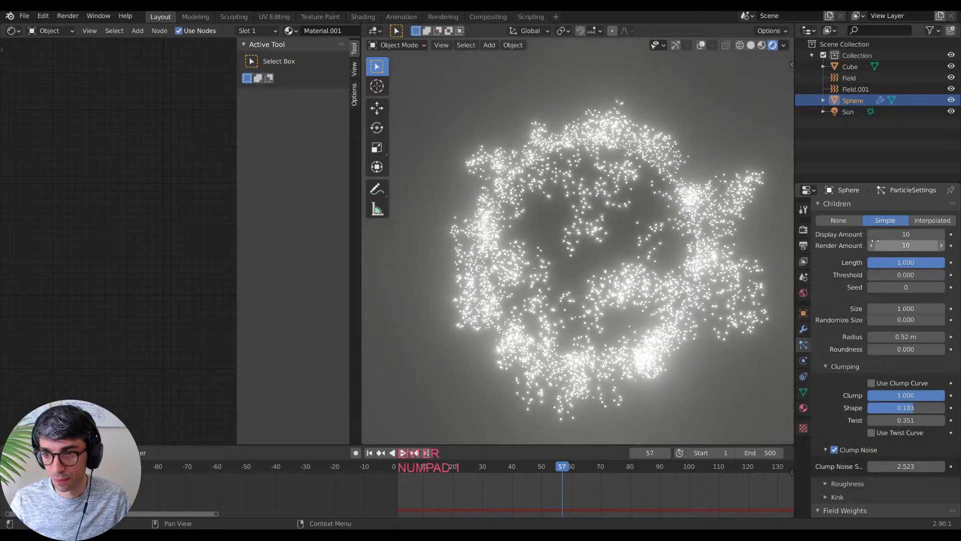
pyautogui.press('Return')
pyautogui.press('space')
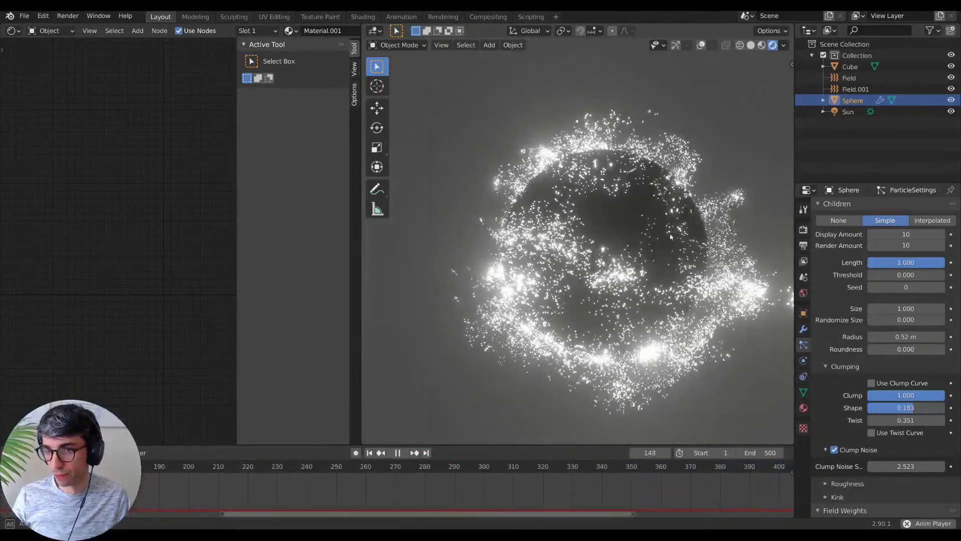
pyautogui.press('space')
# Step: Lower the Emission strength of the cube's material to 14.200
pyautogui.scroll(4, 845, 324)
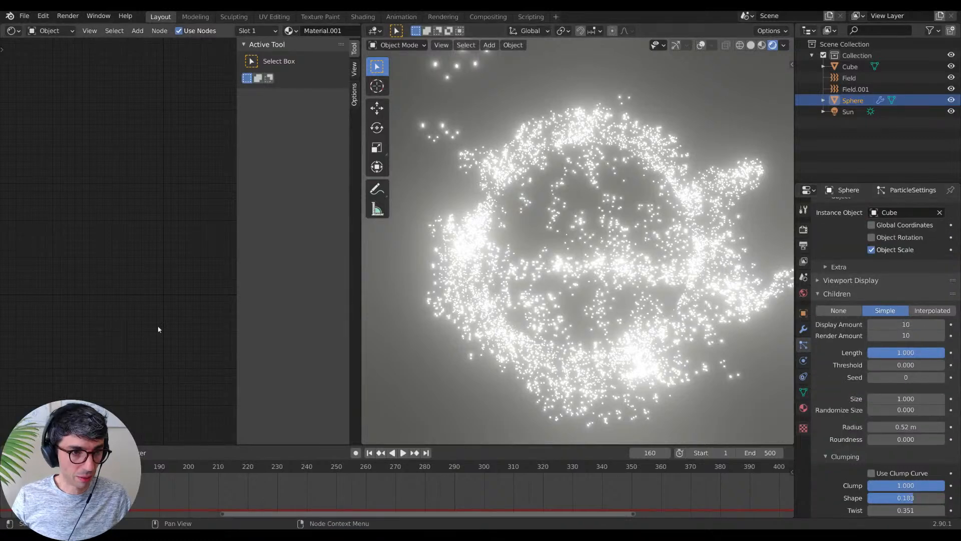
pyautogui.click(848, 67)
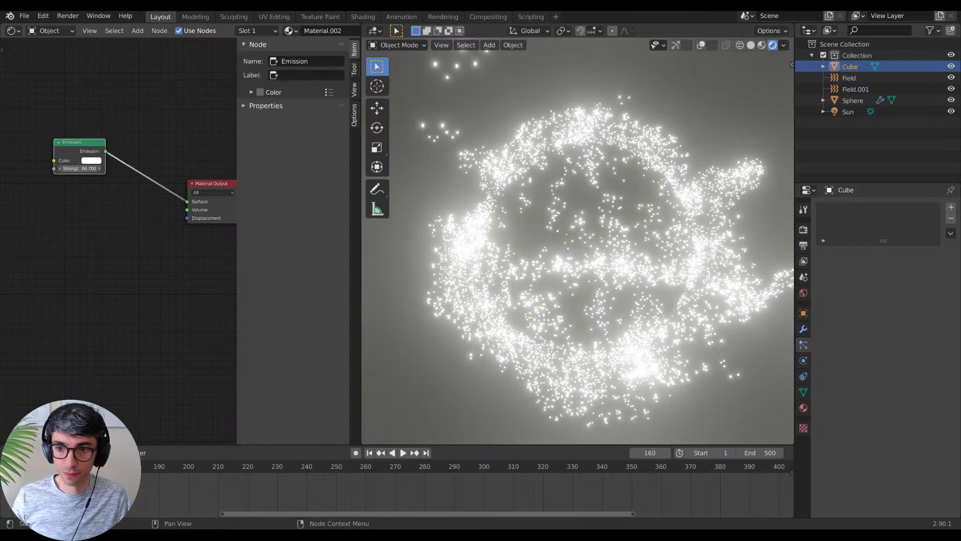
pyautogui.moveTo(89, 168); pyautogui.dragTo(76, 168)
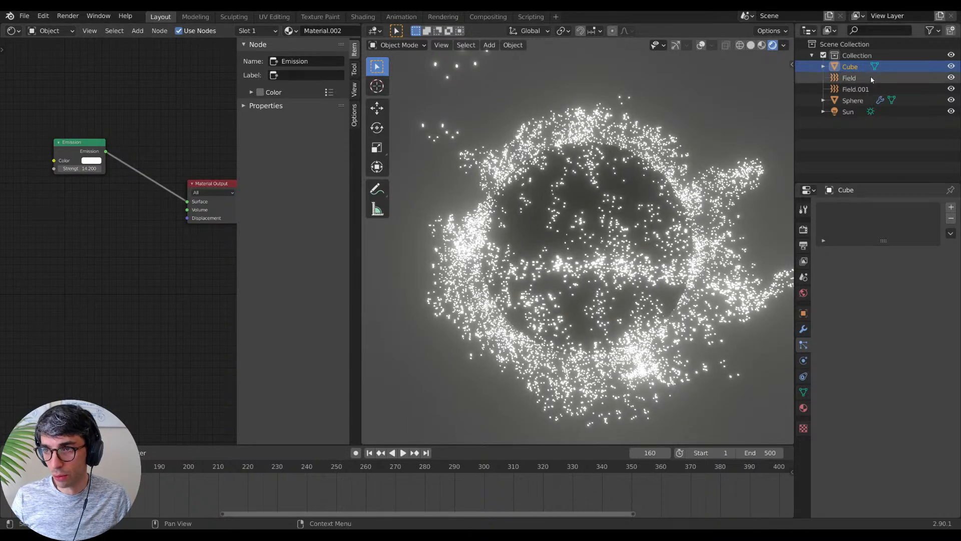
# Step: Delete the sphere's particle bake and enable Rotation for its particles, with the timeline at the first frame
pyautogui.click(851, 99)
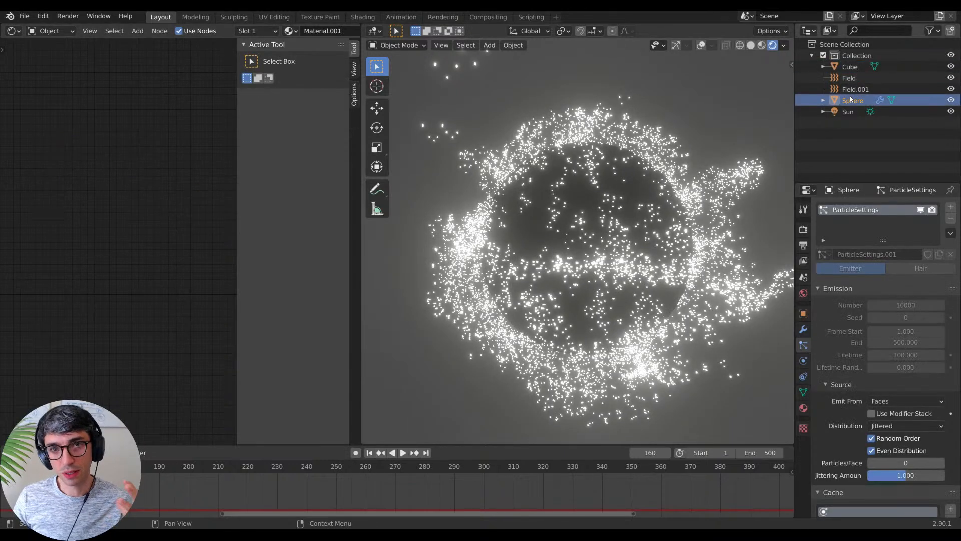
pyautogui.scroll(-6, 844, 322)
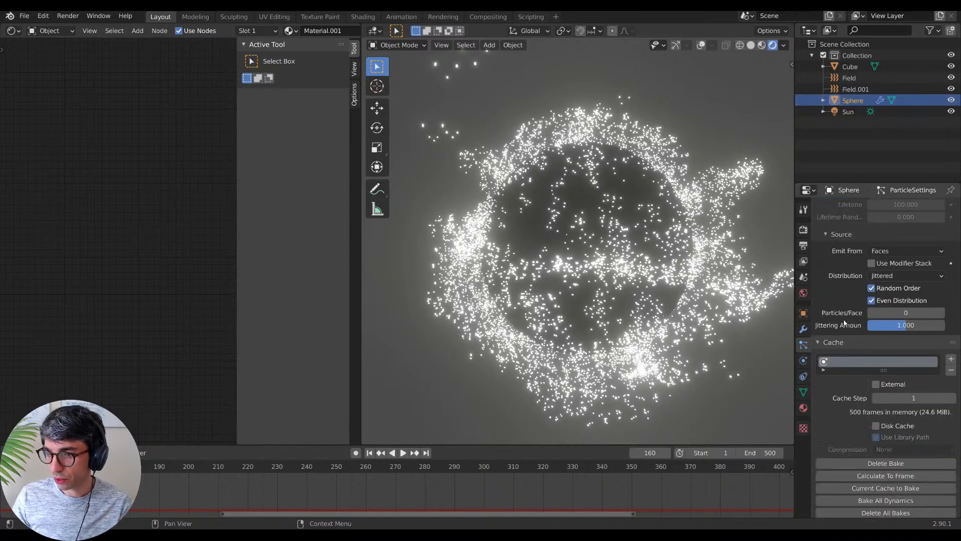
pyautogui.scroll(-3, 845, 323)
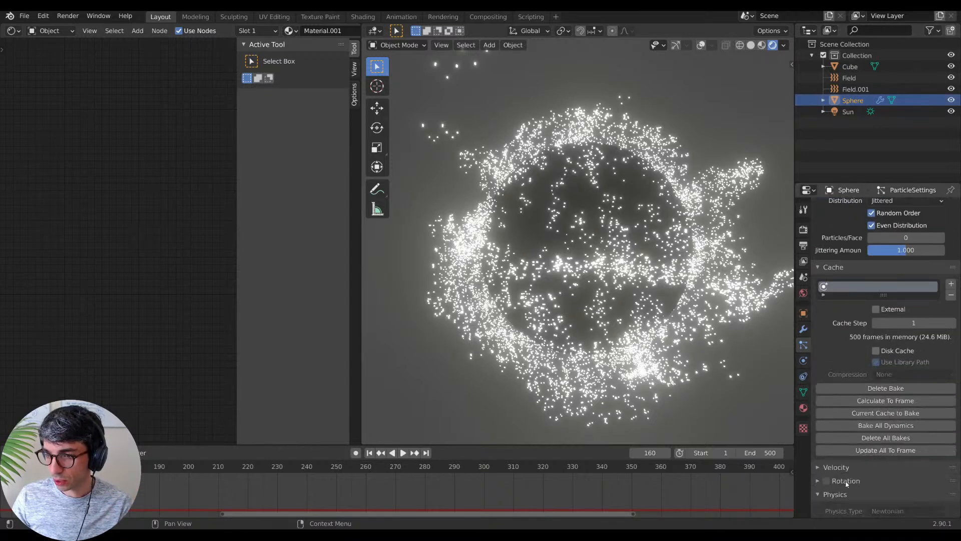
pyautogui.scroll(-4, 854, 460)
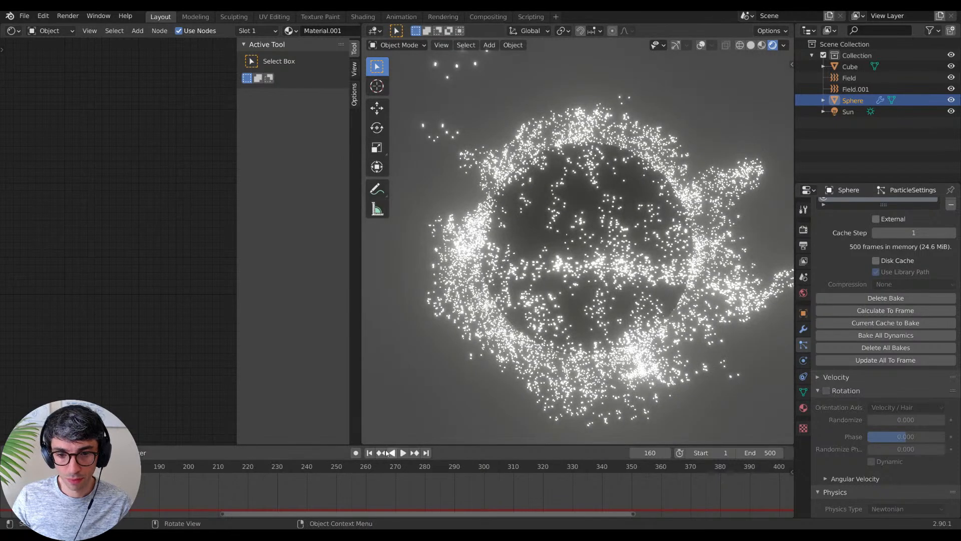
pyautogui.click(369, 453)
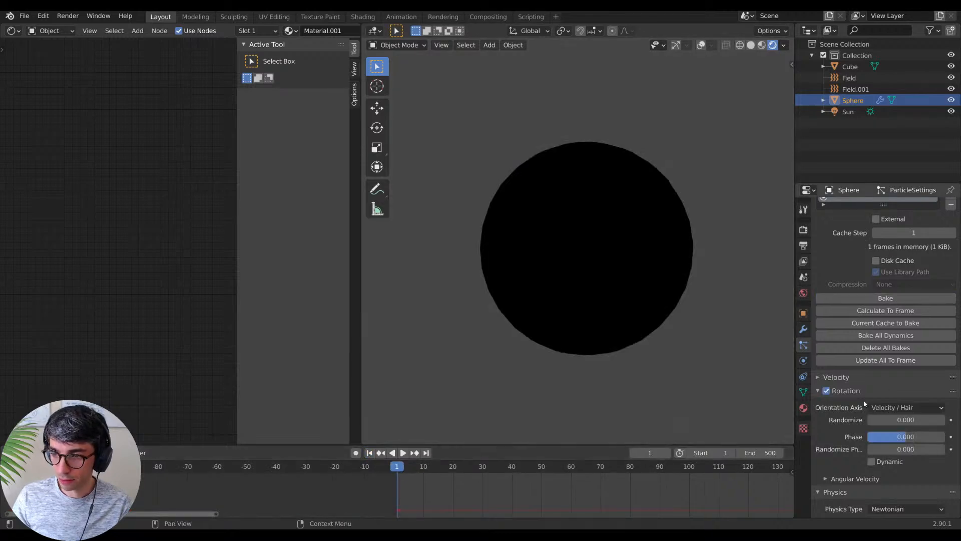
# Step: Set the particle rotation's Randomize value to 1.000 and bake the simulation again
pyautogui.scroll(-2, 865, 403)
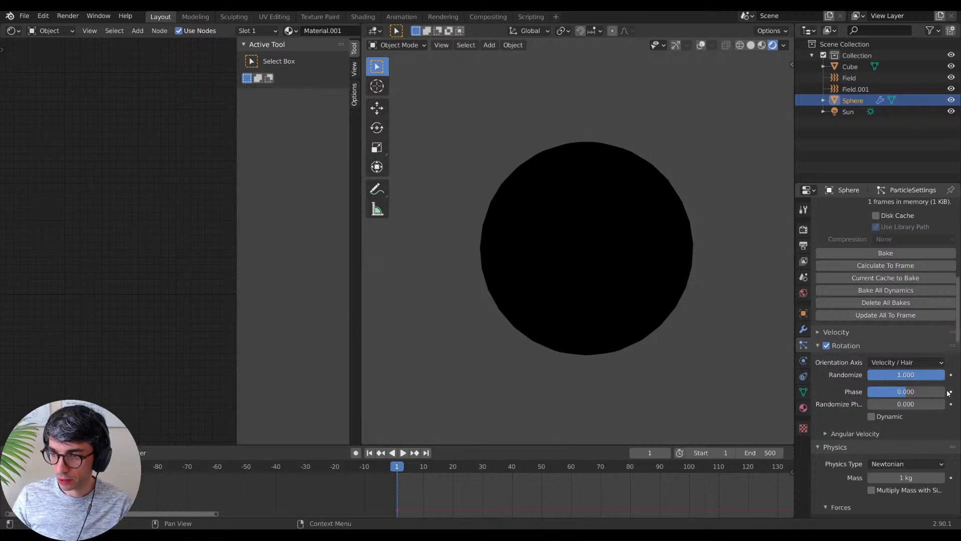
pyautogui.click(830, 436)
pyautogui.click(828, 436)
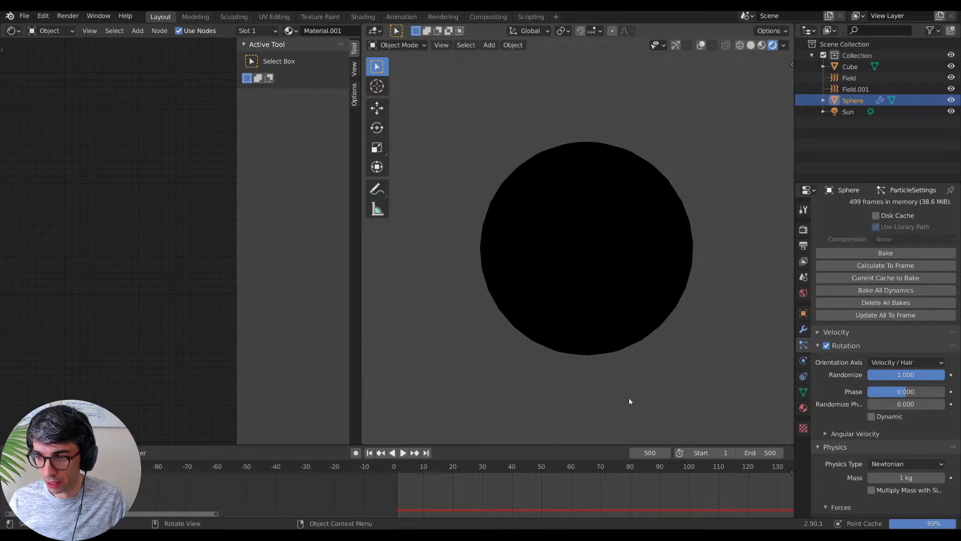
# Step: Play the baked animation and examine the rotating particle instances around the sphere from near and far
pyautogui.press('space')
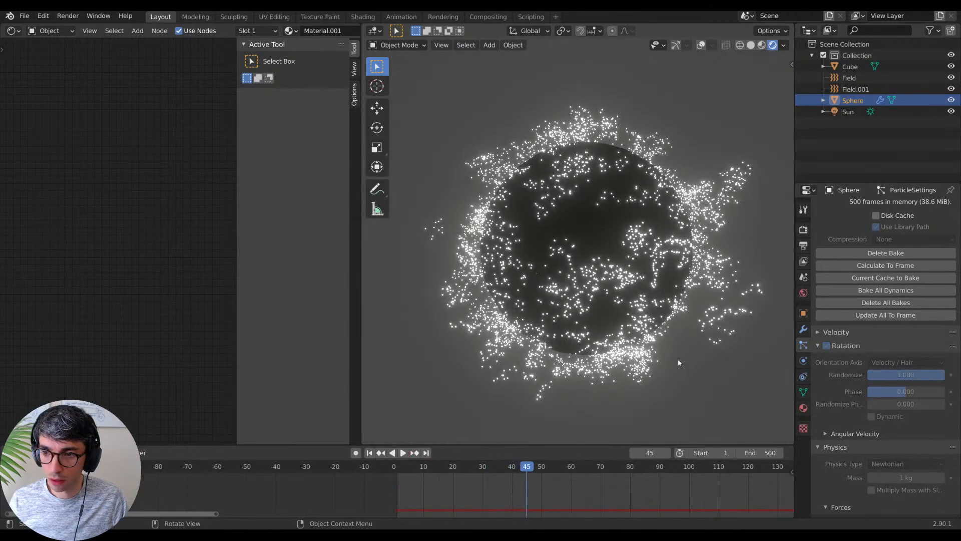
pyautogui.press('space')
pyautogui.press('space')
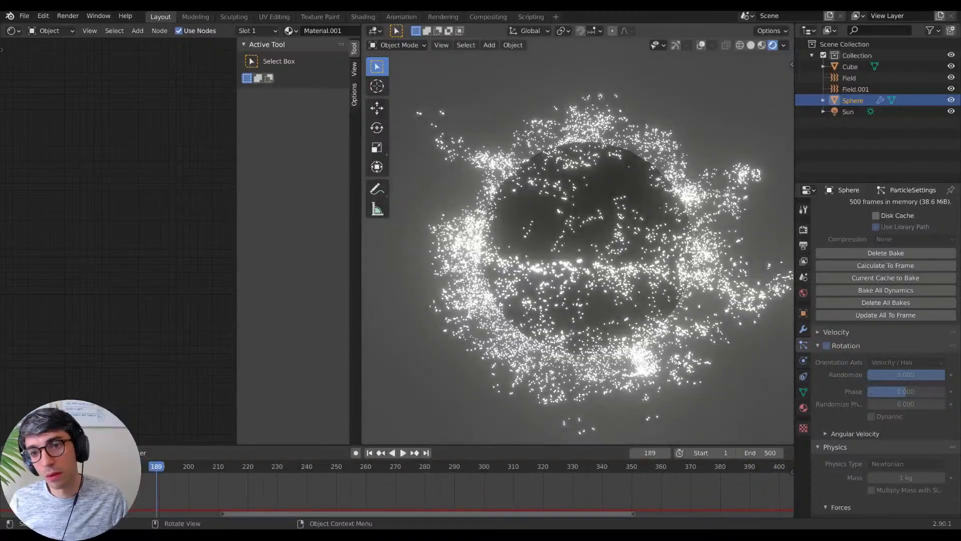
pyautogui.press('space')
pyautogui.moveTo(592, 289)
pyautogui.mouseDown(button='middle')
pyautogui.moveTo(576, 271)
pyautogui.moveTo(557, 296)
pyautogui.moveTo(591, 300)
pyautogui.mouseUp(button='middle')
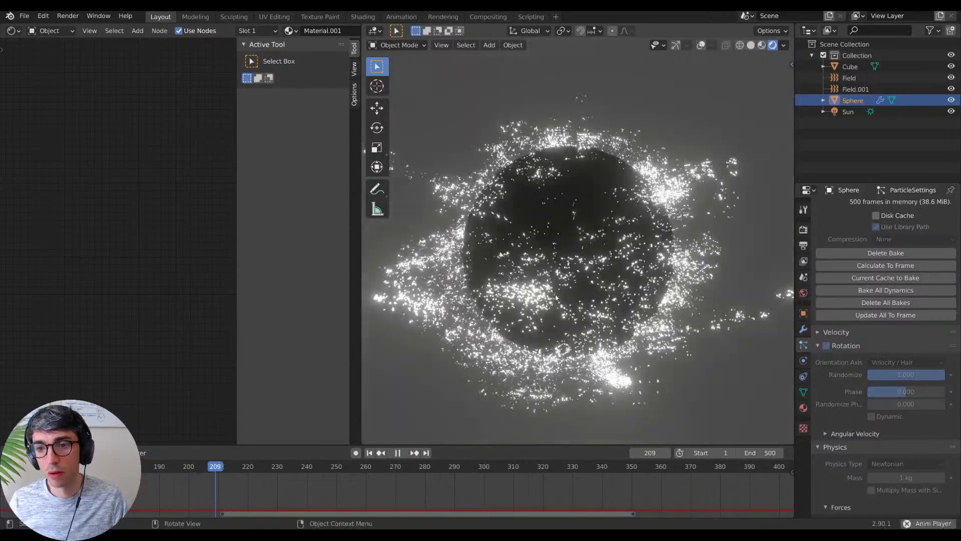
pyautogui.press('space')
pyautogui.scroll(-2, 621, 305)
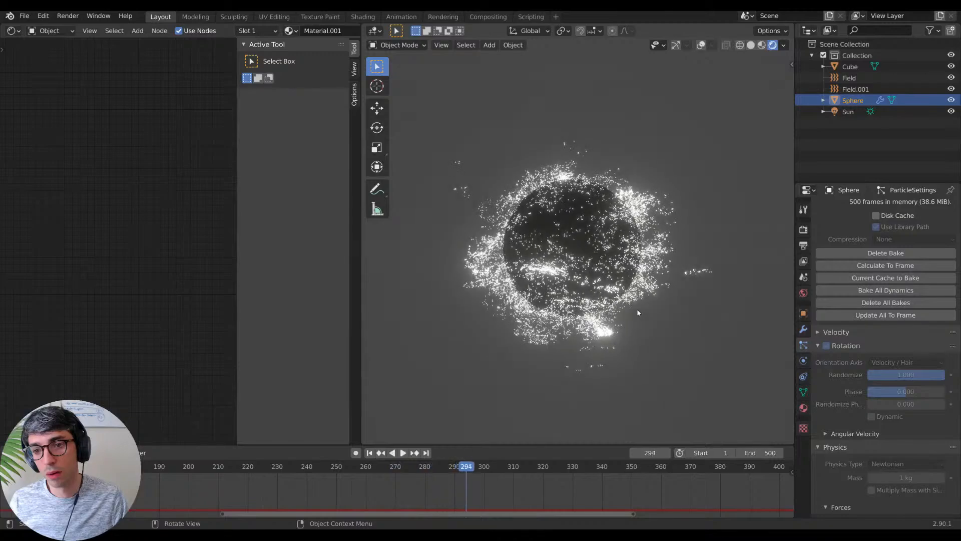
pyautogui.press('space')
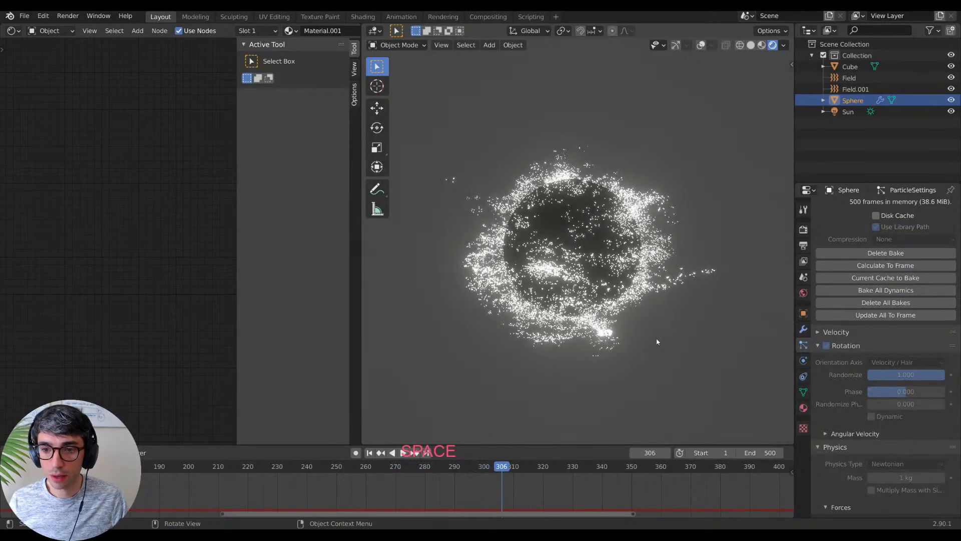
pyautogui.scroll(4, 657, 341)
pyautogui.scroll(3, 657, 342)
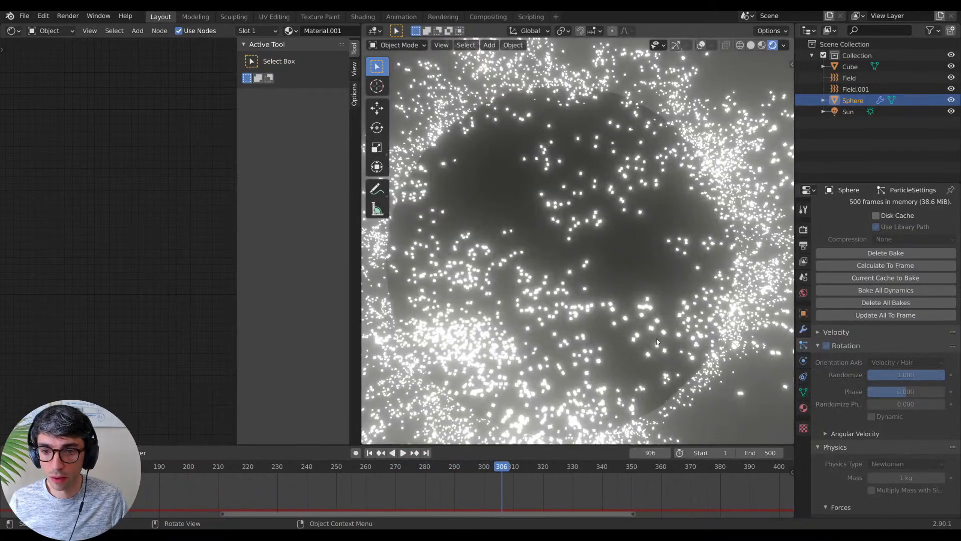
pyautogui.press('space')
pyautogui.scroll(-6, 656, 338)
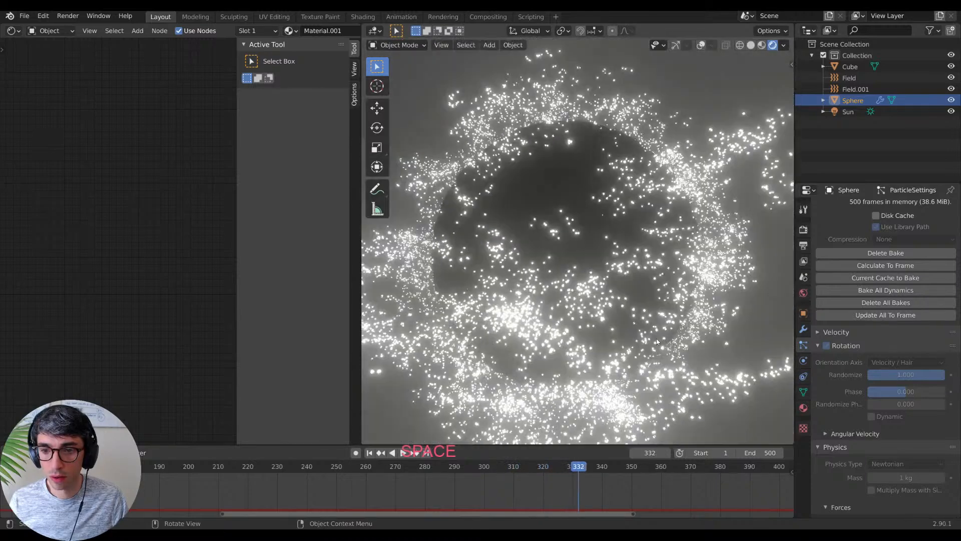
pyautogui.scroll(-3, 853, 408)
# Step: Set the rendered particles' Scale to 1.200 and Scale Randomness to 1.000
pyautogui.scroll(-6, 848, 407)
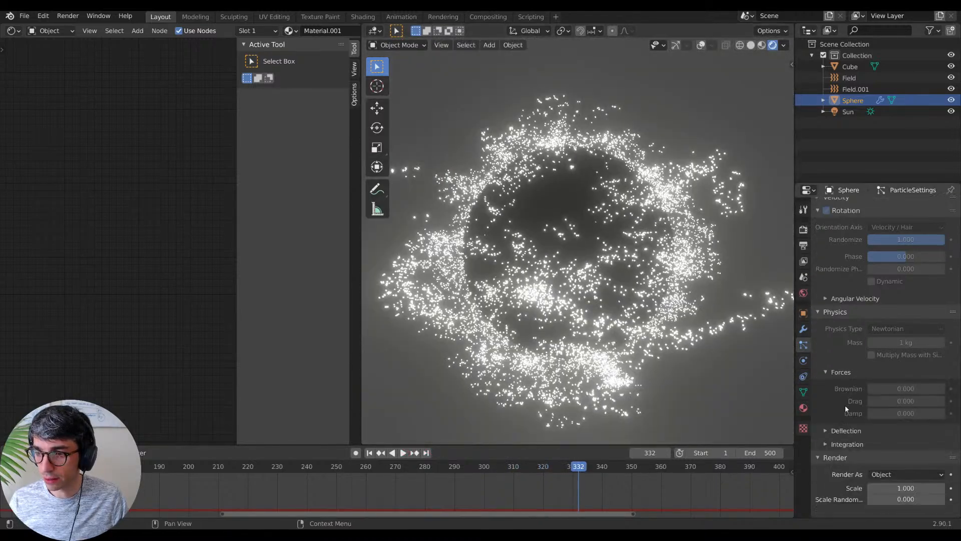
pyautogui.scroll(9, 865, 342)
pyautogui.scroll(-8, 858, 340)
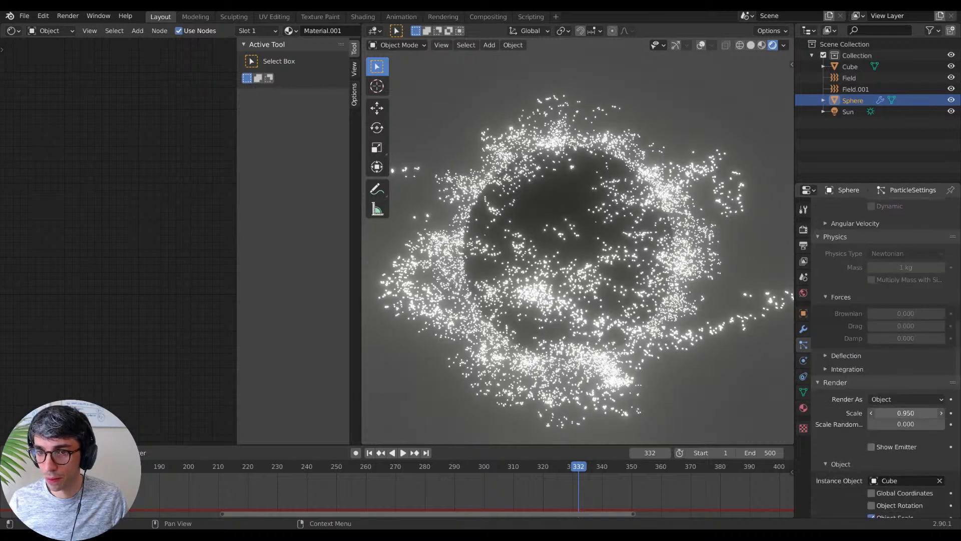
pyautogui.moveTo(905, 412); pyautogui.dragTo(943, 412)
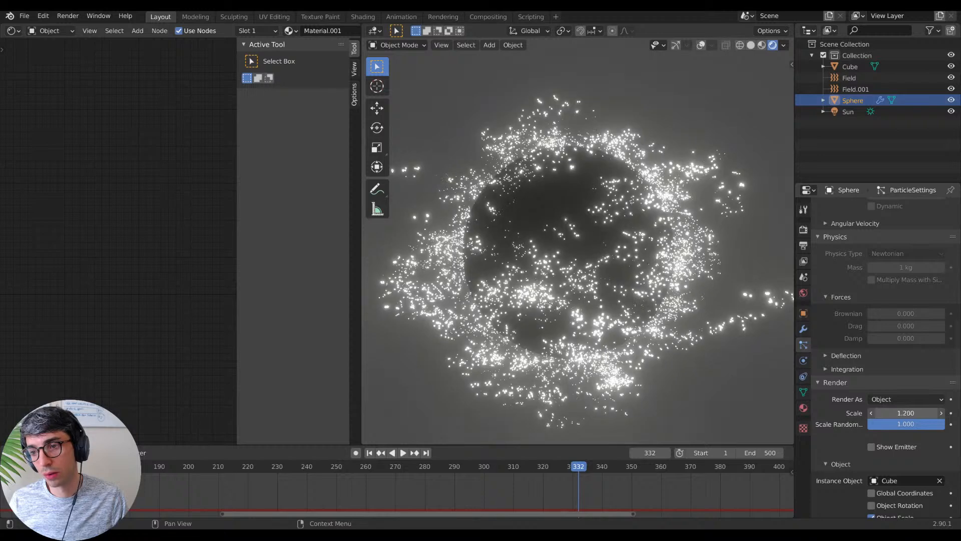
# Step: Reduce the rendered particles' Scale to 0.640 and preview the swarm in playback
pyautogui.moveTo(905, 412); pyautogui.dragTo(892, 413)
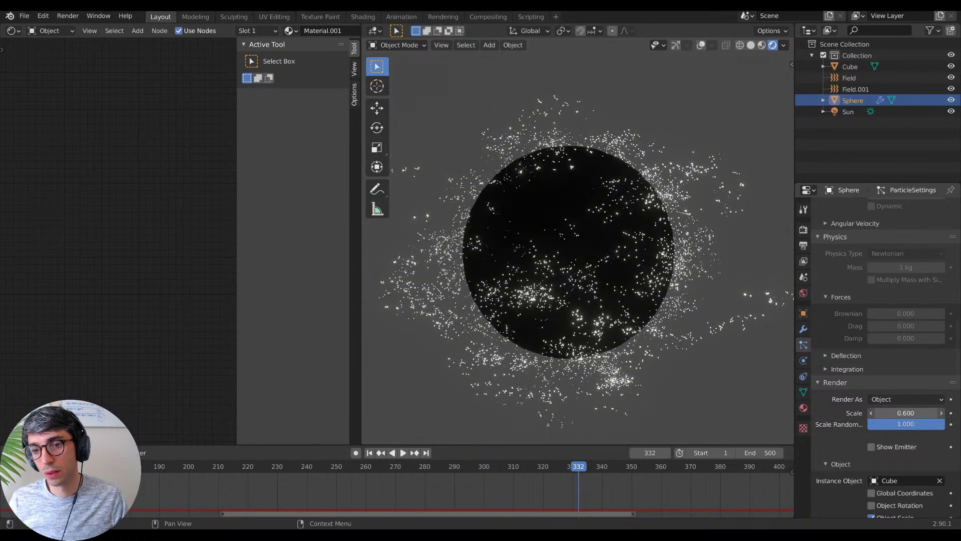
pyautogui.press('space')
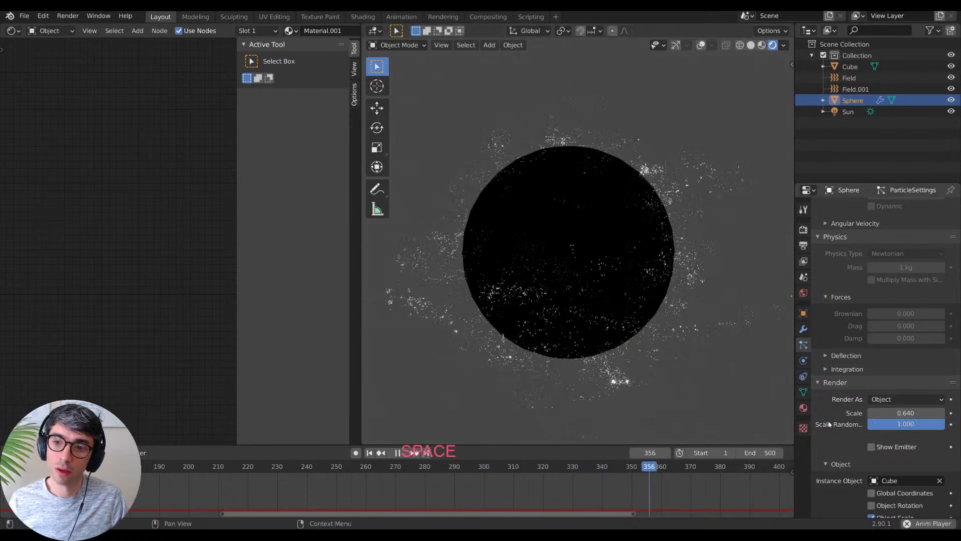
pyautogui.press('space')
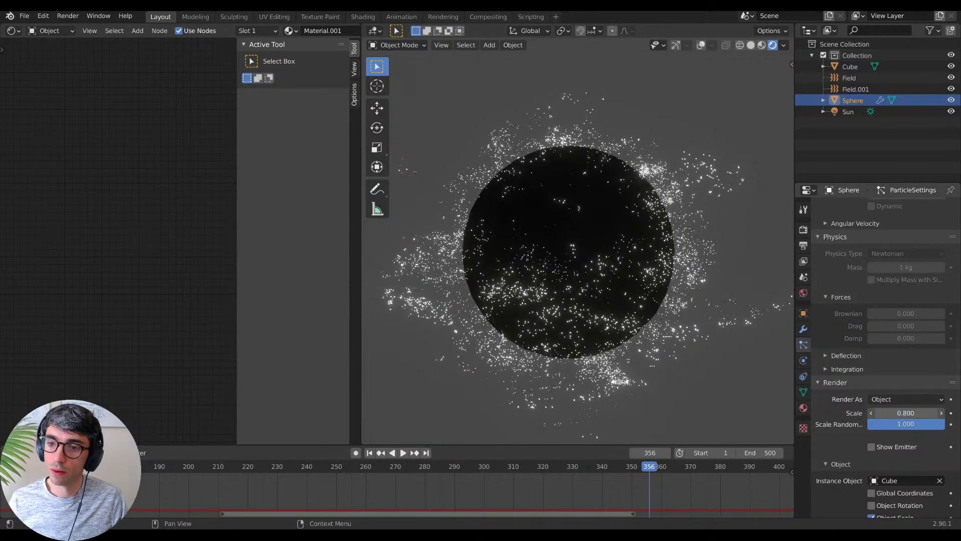
# Step: Set the rendered particles' Scale to 1.000 and preview the swarm around the sphere in playback
pyautogui.moveTo(905, 413); pyautogui.dragTo(916, 412)
pyautogui.press('space')
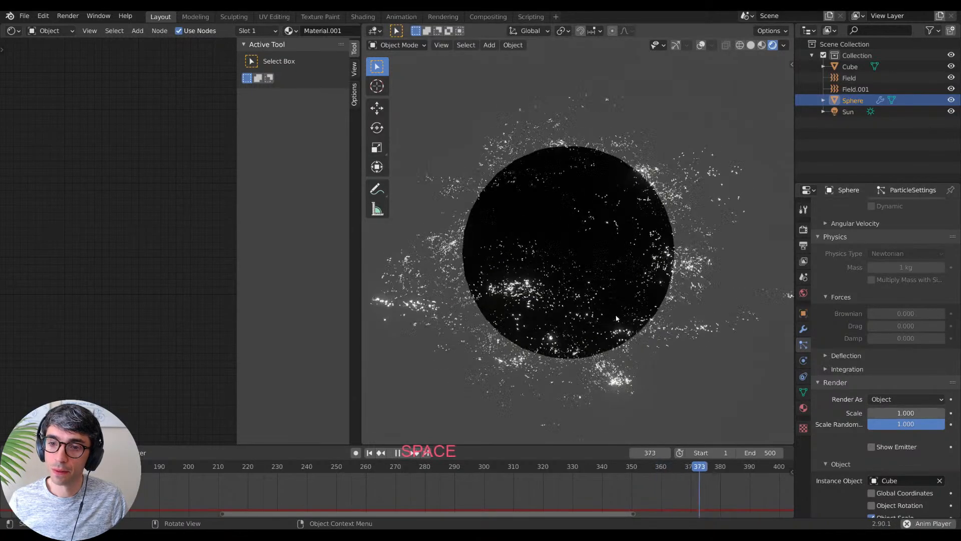
pyautogui.press('space')
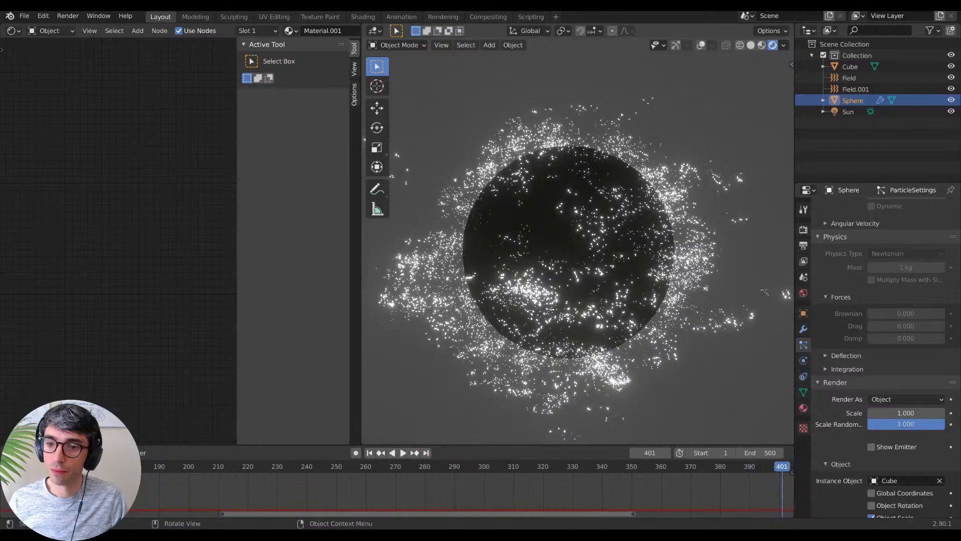
pyautogui.moveTo(602, 349); pyautogui.dragTo(653, 343, button='middle')
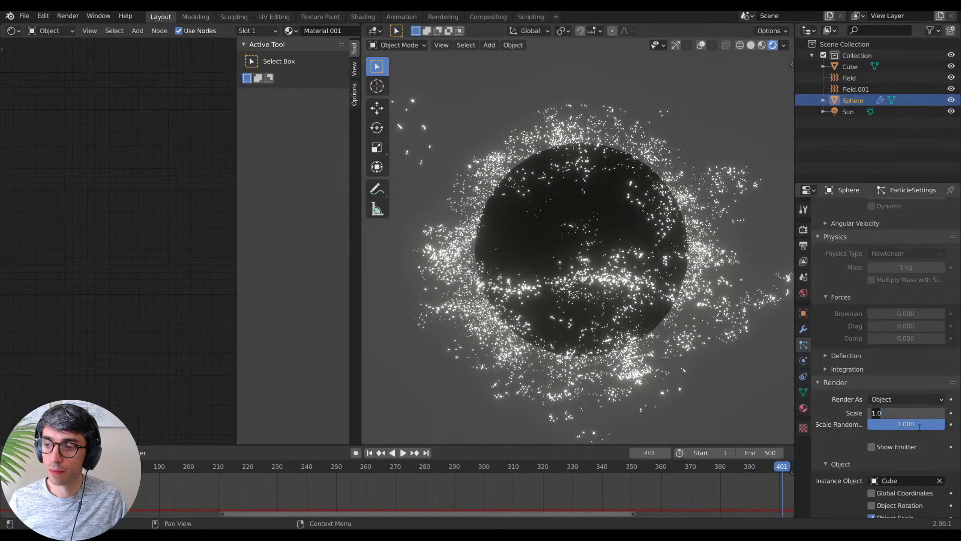
# Step: Set the rendered particles' Scale Randomness to 0.375 and play the animation to preview the swarm
pyautogui.moveTo(905, 424); pyautogui.dragTo(900, 424)
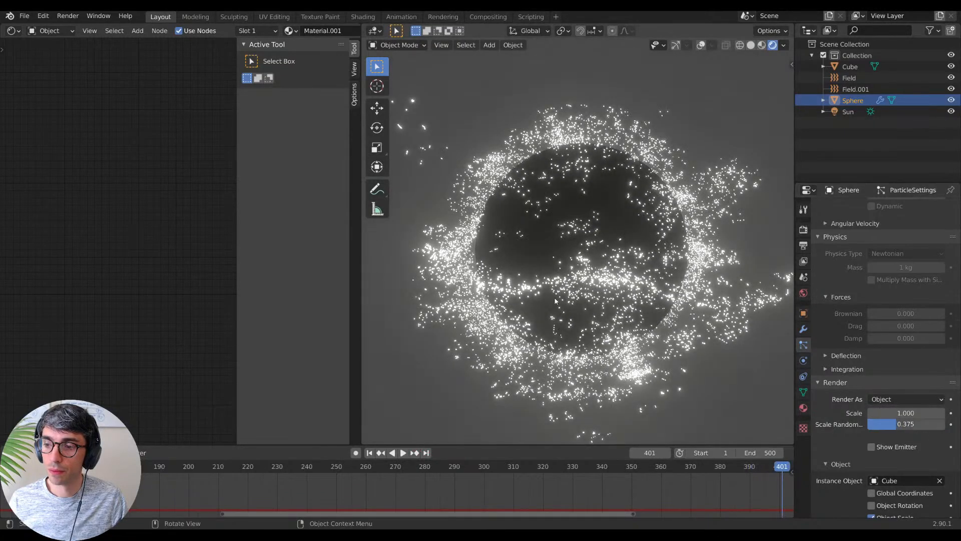
pyautogui.press('space')
pyautogui.press('space')
pyautogui.press('space')
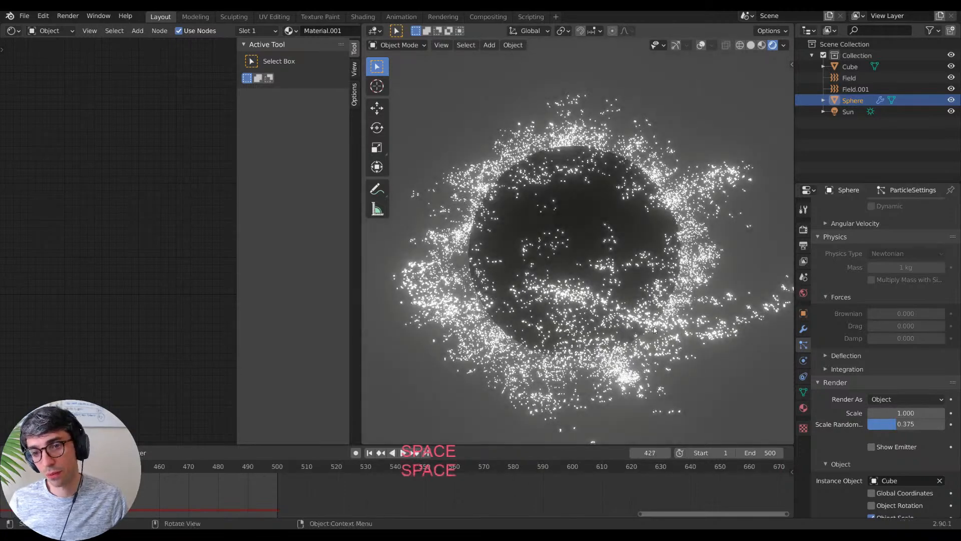
pyautogui.press('space')
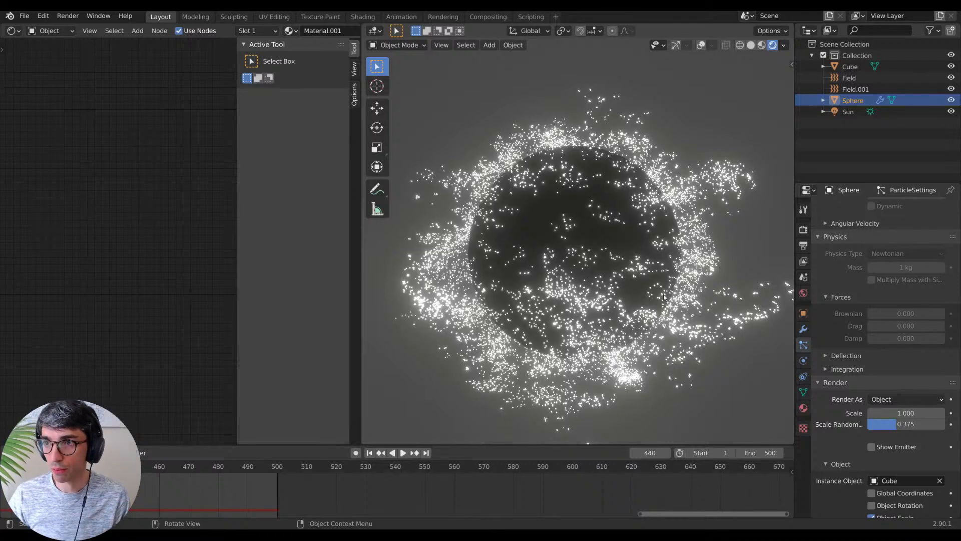
# Step: Check the cube's emission material, and assign a Principled BSDF as the surface shader of the sphere's Material.001
pyautogui.click(897, 68)
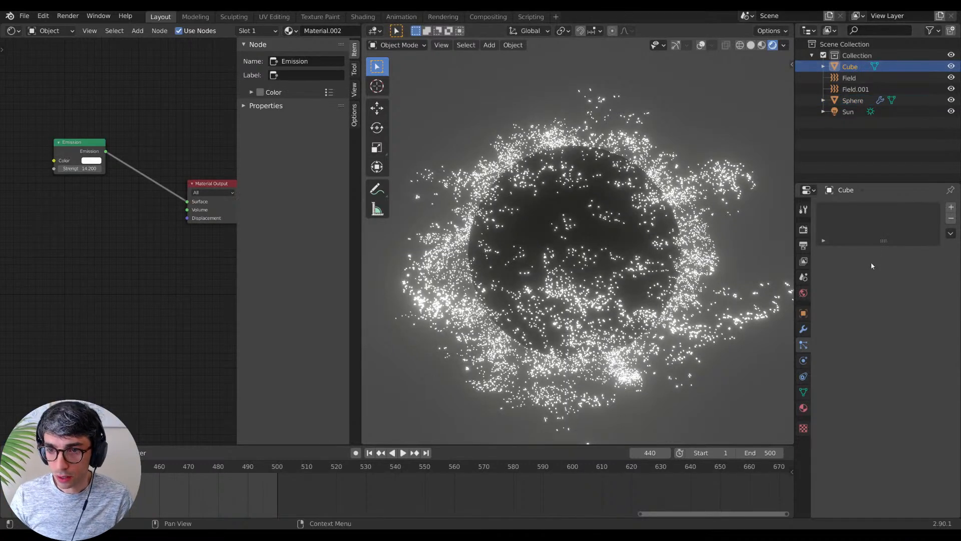
pyautogui.click(803, 407)
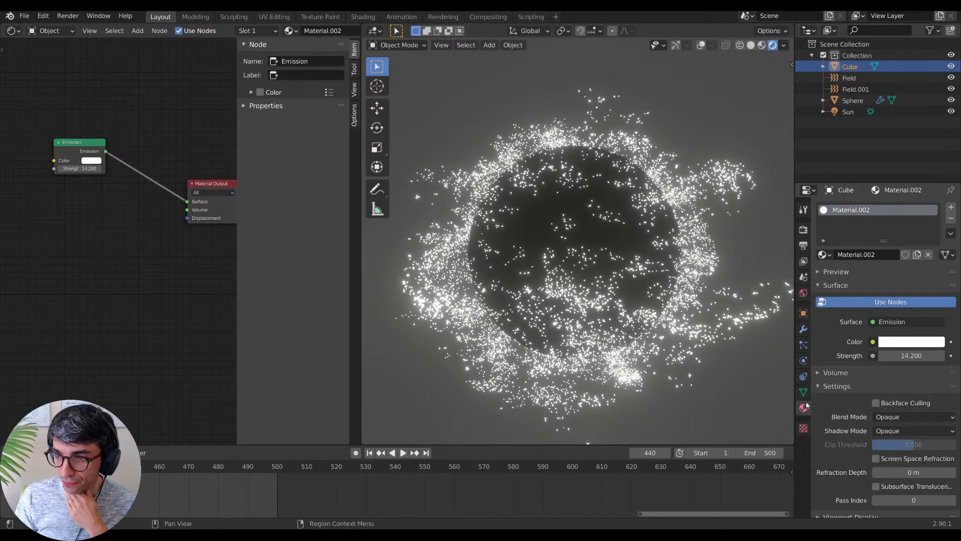
pyautogui.click(852, 100)
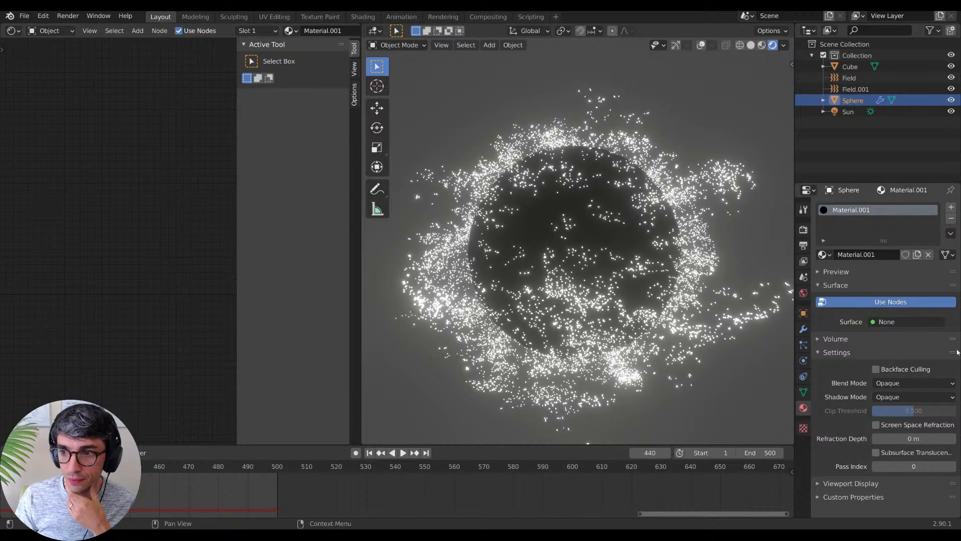
pyautogui.click(890, 321)
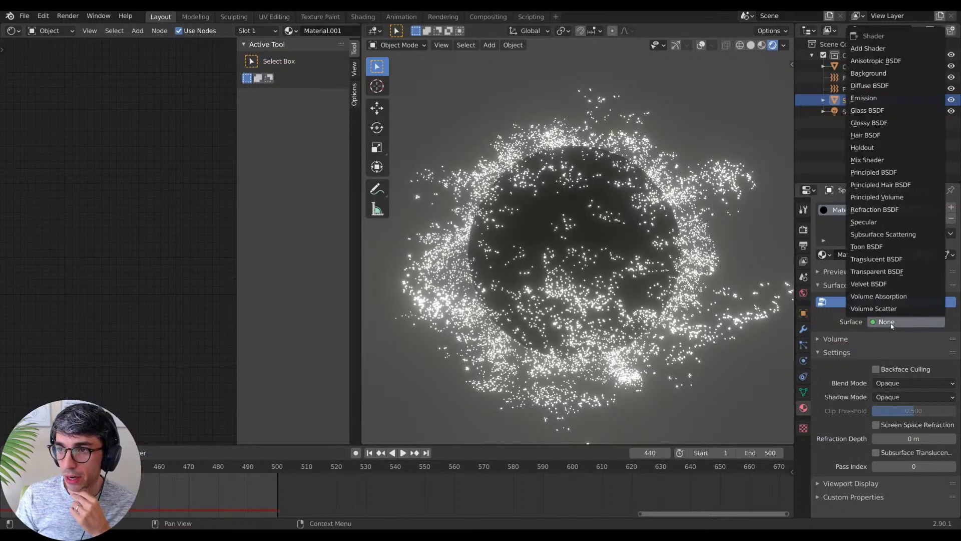
pyautogui.click(874, 172)
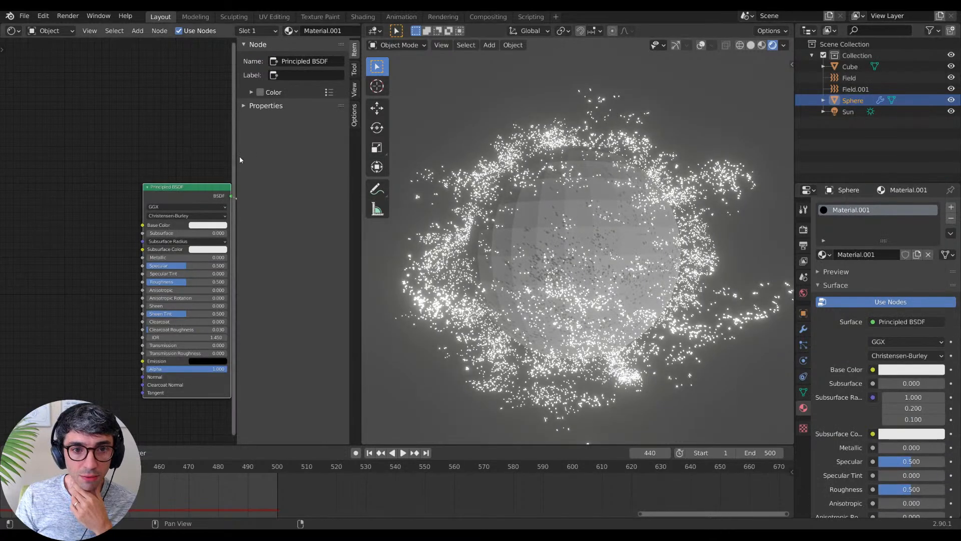
# Step: Hide the node editor's sidebar and arrange the sphere's Principled BSDF and Material Output nodes side by side
pyautogui.press('n')
pyautogui.moveTo(340, 163); pyautogui.dragTo(220, 151, button='middle')
pyautogui.click(219, 151)
pyautogui.moveTo(209, 173); pyautogui.dragTo(255, 150)
pyautogui.click(235, 139)
pyautogui.moveTo(199, 127); pyautogui.dragTo(208, 126, button='middle')
pyautogui.moveTo(159, 173); pyautogui.dragTo(166, 187)
pyautogui.moveTo(166, 144); pyautogui.dragTo(179, 105, button='middle')
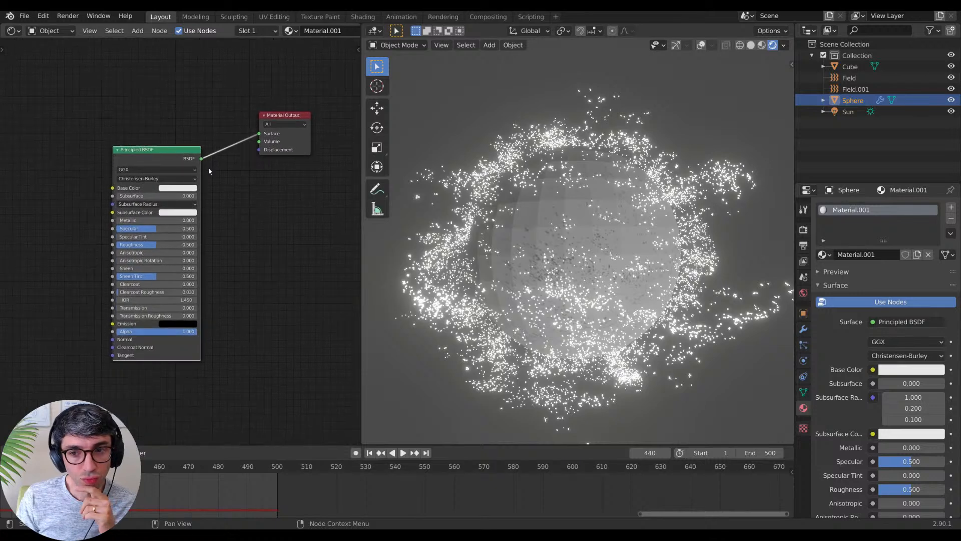
# Step: Apply smooth shading to the central sphere
pyautogui.moveTo(292, 261); pyautogui.dragTo(315, 256, button='middle')
pyautogui.moveTo(201, 295); pyautogui.dragTo(232, 286, button='middle')
pyautogui.rightClick(637, 231)
# Step: Add a Noise Texture node beside the Principled BSDF in the sphere's material
pyautogui.moveTo(100, 283); pyautogui.dragTo(136, 266, button='middle')
pyautogui.hotkey('shift', 'a')
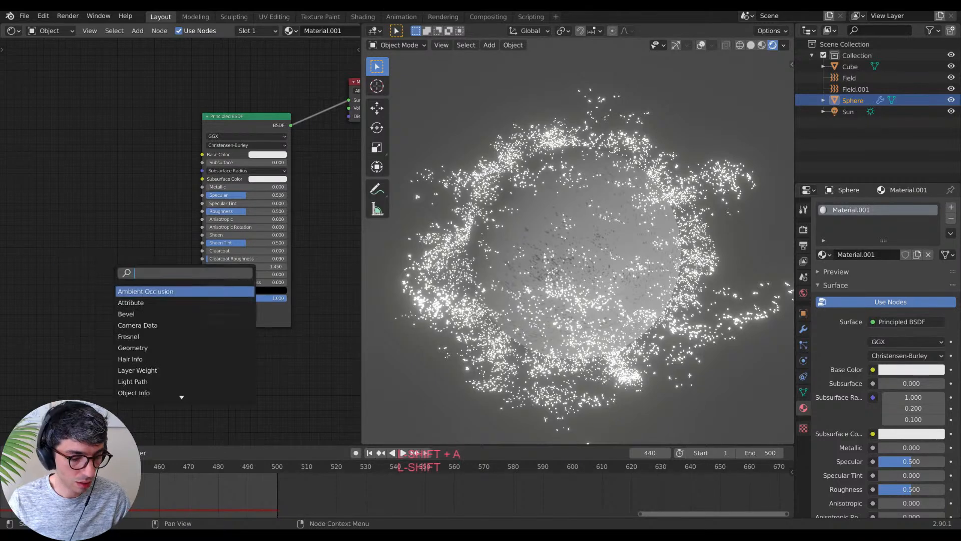
pyautogui.write('noise')
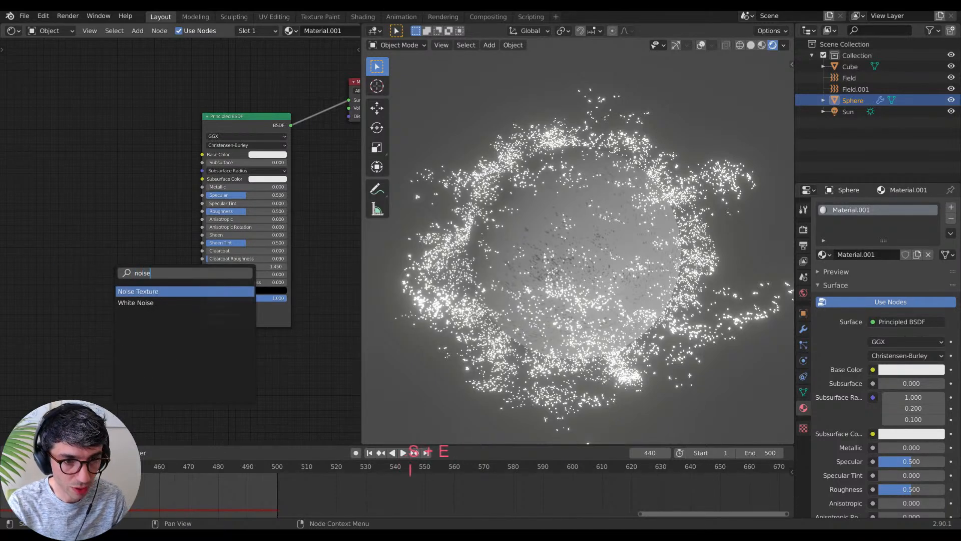
# Step: Add a Noise Texture node in the free area on the input side of the Principled BSDF
pyautogui.press('Return')
pyautogui.click(64, 219)
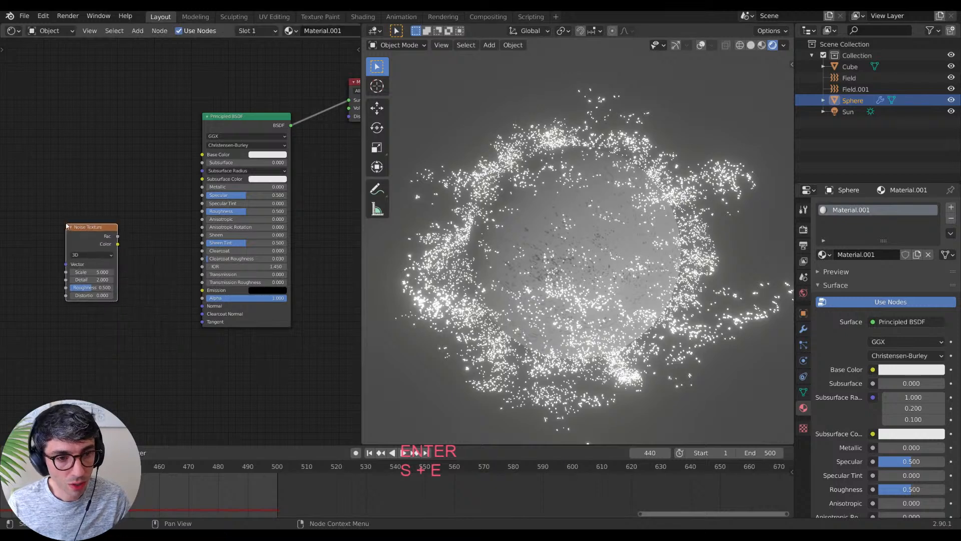
pyautogui.moveTo(65, 219); pyautogui.dragTo(148, 208, button='middle')
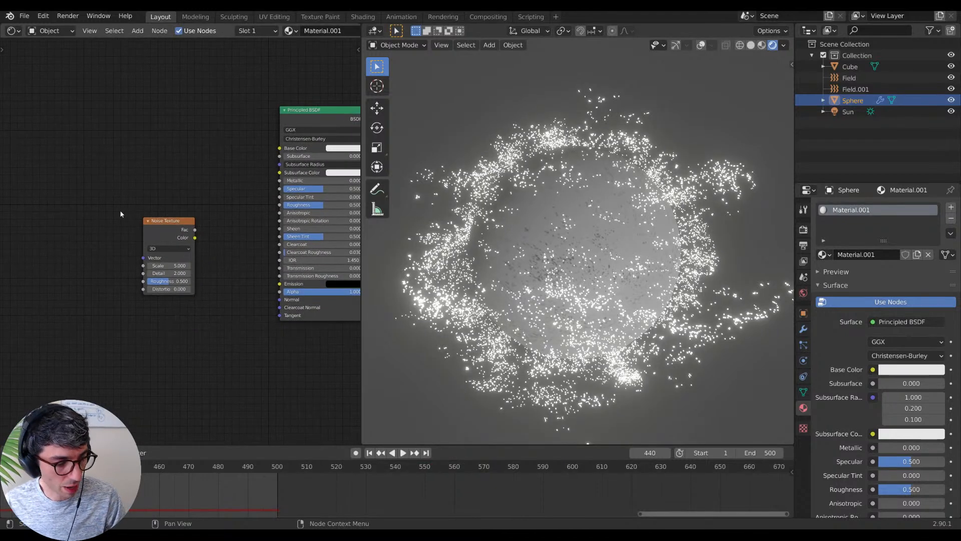
# Step: Add a Texture Coordinate node and connect its Generated output to the Noise Texture's Vector input, placing the two nodes close together
pyautogui.hotkey('shift', 'a')
pyautogui.write('tex')
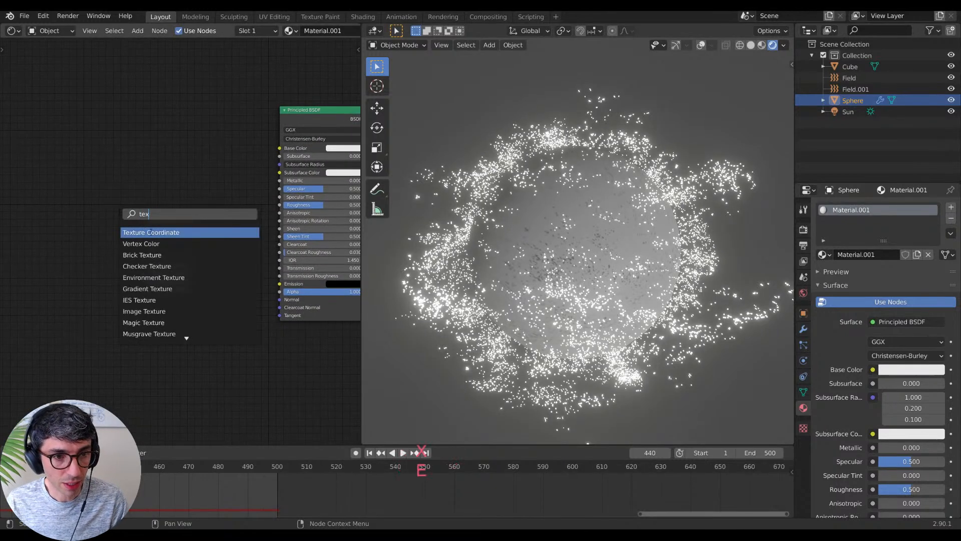
pyautogui.press('Return')
pyautogui.click(89, 215)
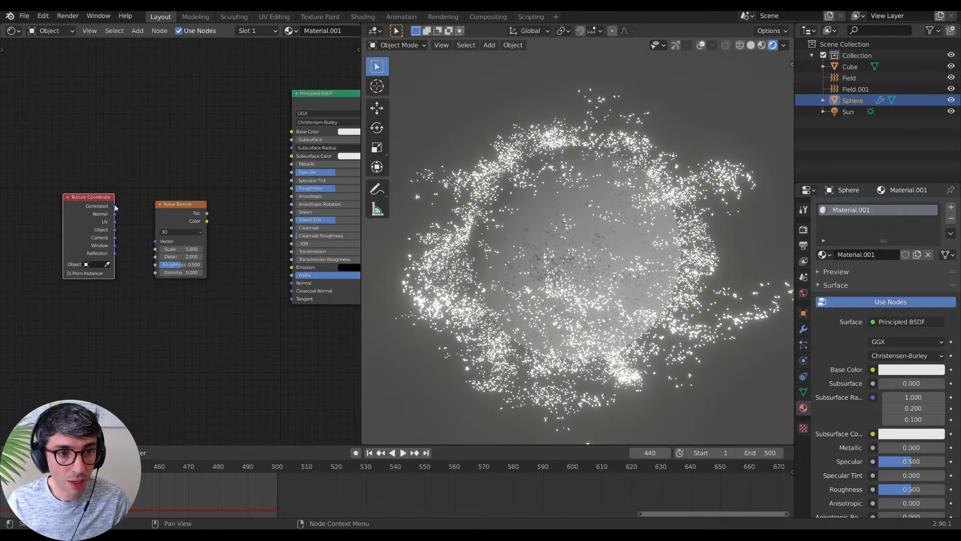
pyautogui.moveTo(114, 206); pyautogui.dragTo(156, 243)
pyautogui.moveTo(174, 211); pyautogui.dragTo(142, 208)
pyautogui.click(192, 174)
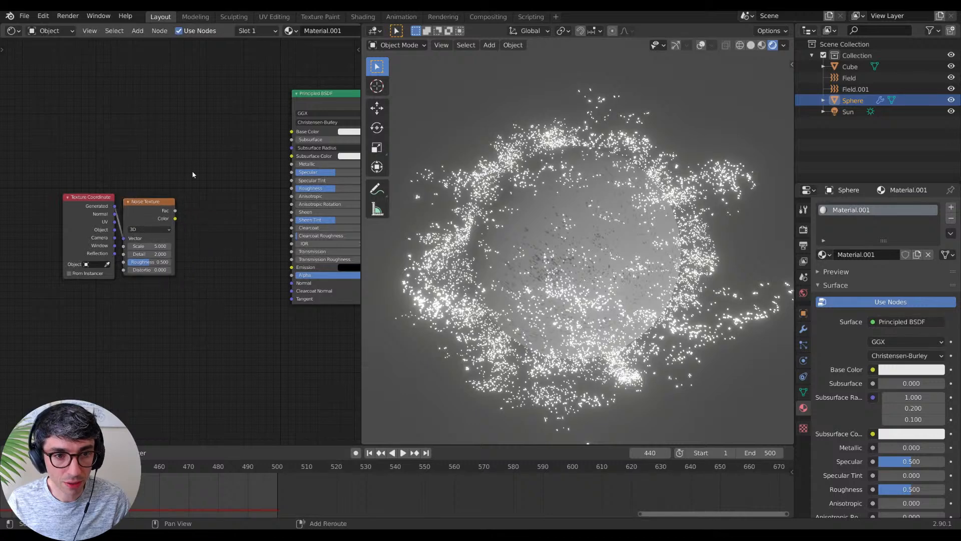
# Step: Add a ColorRamp node between the Noise Texture and the Principled BSDF
pyautogui.hotkey('shift', 'a')
pyautogui.write('colo')
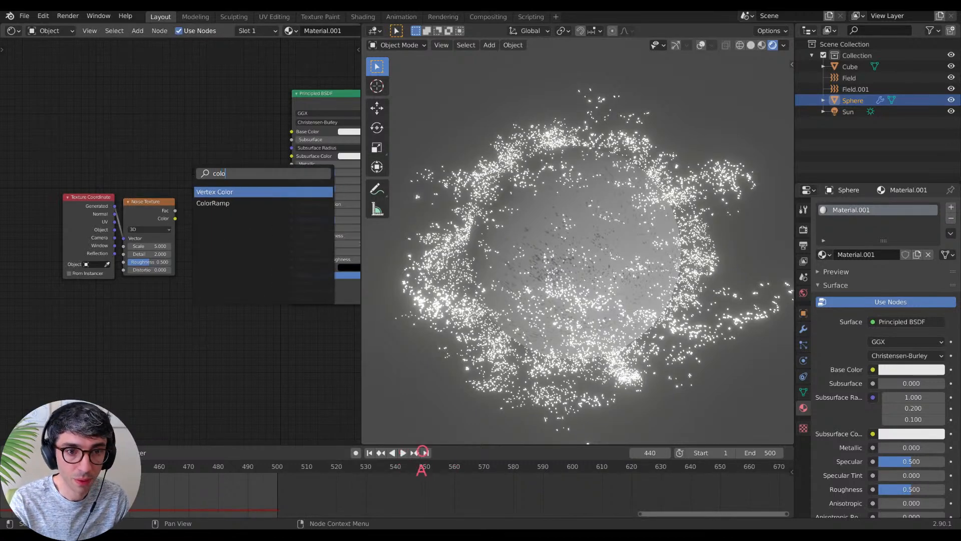
pyautogui.press('Down')
pyautogui.press('Return')
pyautogui.click(230, 211)
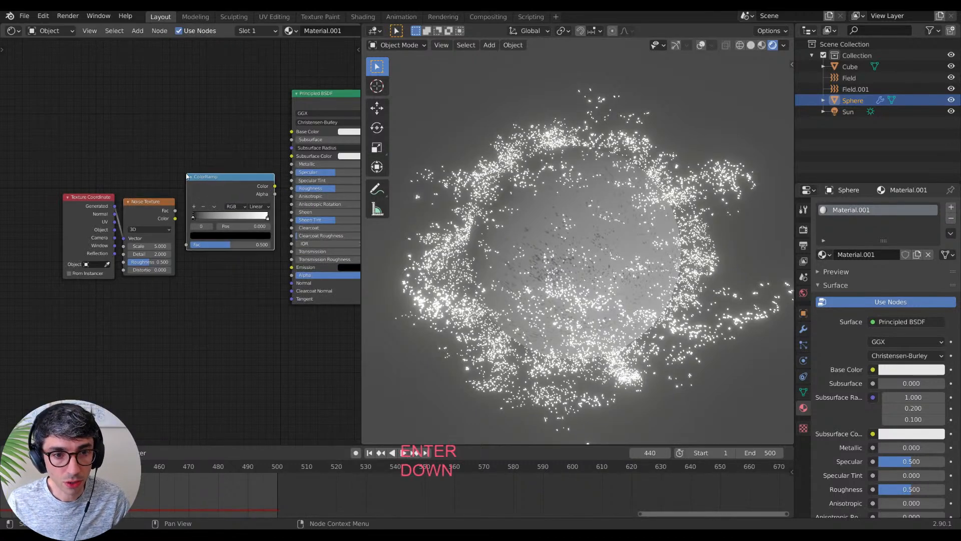
# Step: Move the Texture Coordinate, Noise Texture and ColorRamp nodes away from the Principled BSDF, leaving a gap before the ColorRamp
pyautogui.keyDown('shift'); pyautogui.click(83, 217); pyautogui.keyUp('shift')
pyautogui.keyDown('shift'); pyautogui.click(235, 187); pyautogui.keyUp('shift')
pyautogui.moveTo(138, 220); pyautogui.dragTo(30, 239)
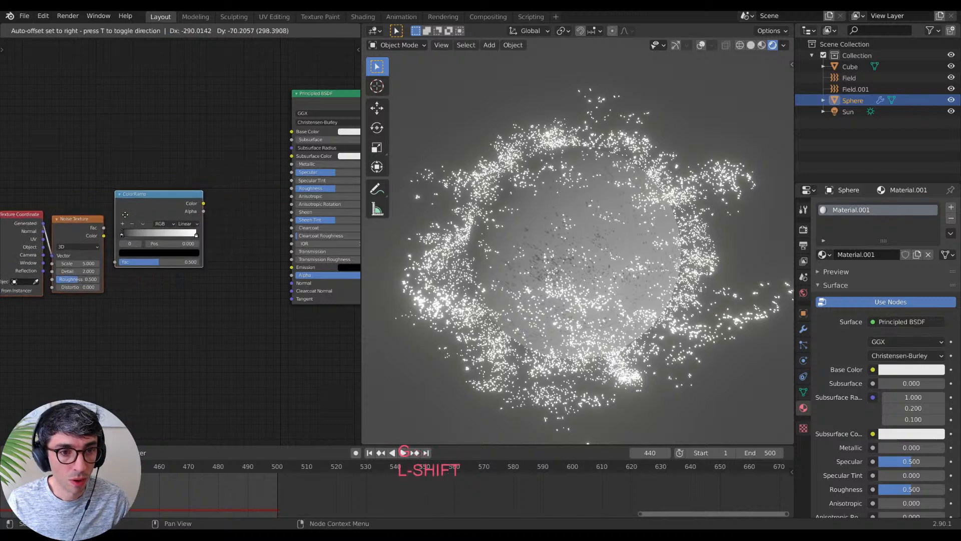
pyautogui.press('g')
pyautogui.click(128, 162)
pyautogui.moveTo(128, 162); pyautogui.dragTo(155, 149, button='middle')
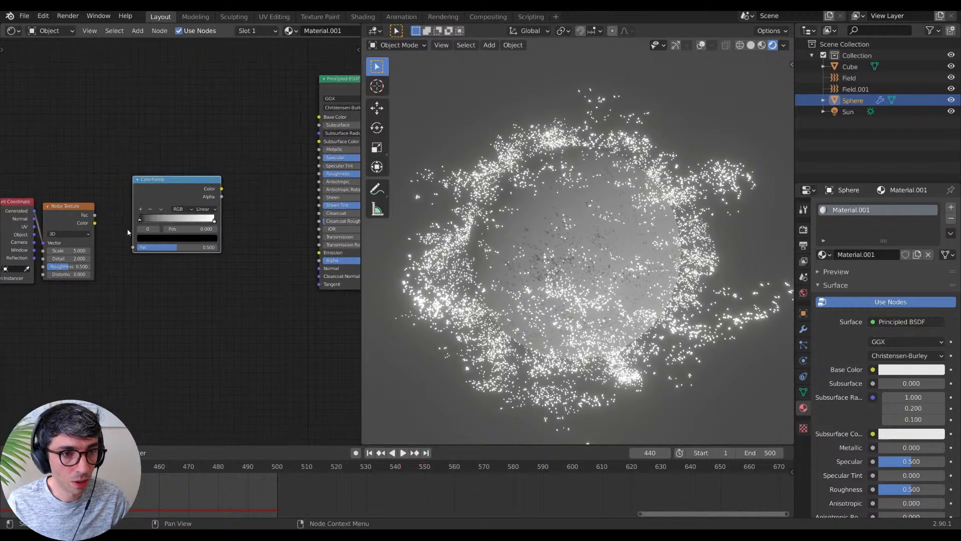
pyautogui.moveTo(139, 187); pyautogui.dragTo(150, 184, button='middle')
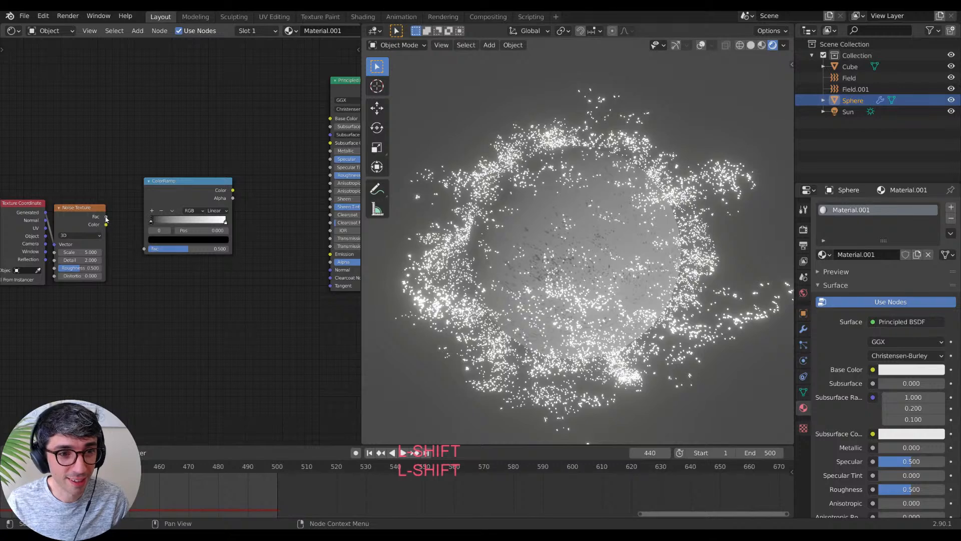
# Step: Connect the Noise Texture's Fac output to the ColorRamp's Fac and the ColorRamp's Color output to the Principled BSDF's Emission
pyautogui.moveTo(106, 218); pyautogui.dragTo(145, 248)
pyautogui.moveTo(197, 181); pyautogui.dragTo(184, 201)
pyautogui.moveTo(250, 199); pyautogui.dragTo(198, 196, button='middle')
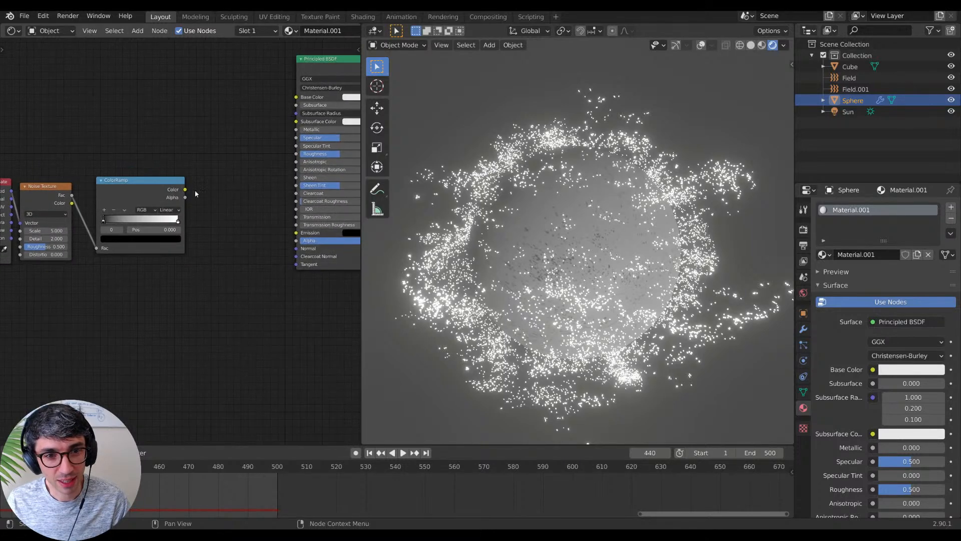
pyautogui.moveTo(184, 191); pyautogui.dragTo(295, 233)
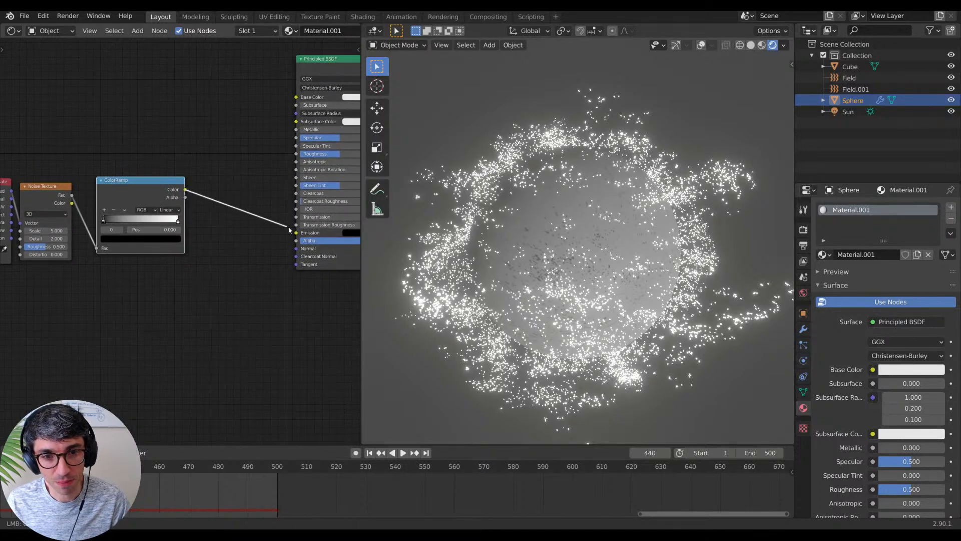
# Step: Tighten the ColorRamp by moving the black stop to position 0.424 and the white stop to 0.624
pyautogui.moveTo(100, 277); pyautogui.dragTo(145, 282, button='middle')
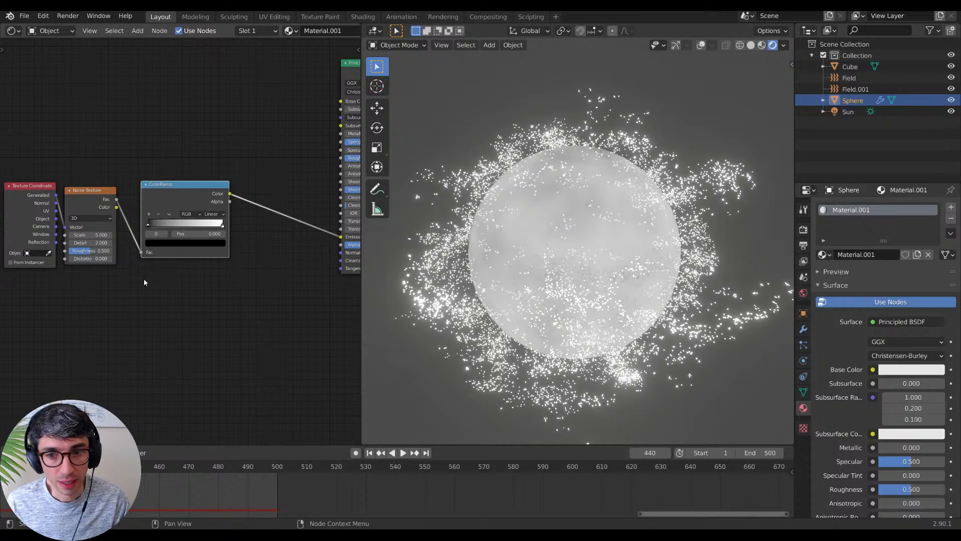
pyautogui.moveTo(159, 243); pyautogui.dragTo(183, 264, button='middle')
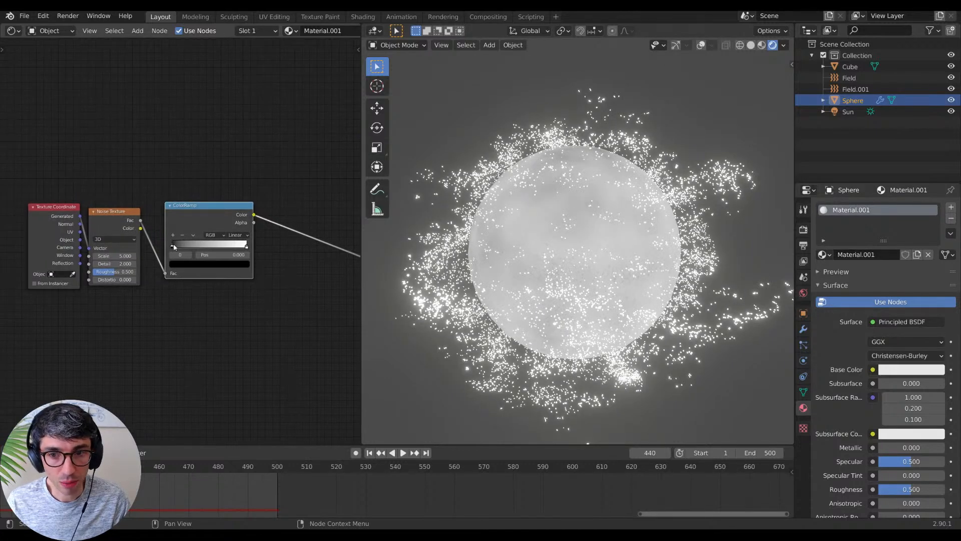
pyautogui.moveTo(174, 246); pyautogui.dragTo(209, 245)
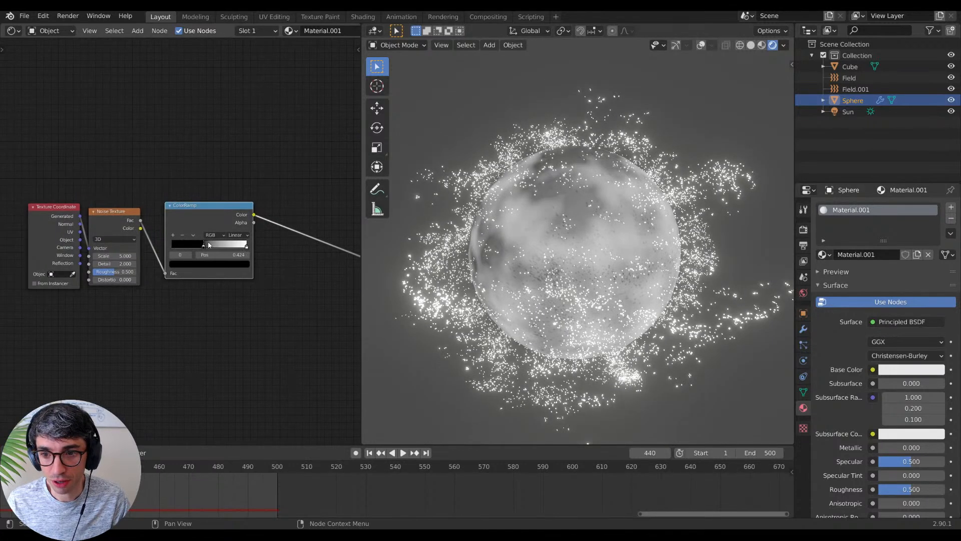
pyautogui.moveTo(208, 244); pyautogui.dragTo(281, 221, button='middle')
pyautogui.moveTo(297, 215); pyautogui.dragTo(269, 216)
# Step: Set the Noise Texture's Scale to 10.6, Detail to 4.8, Roughness to 0.922 and Distortion to 2
pyautogui.moveTo(197, 268); pyautogui.dragTo(217, 273, button='middle')
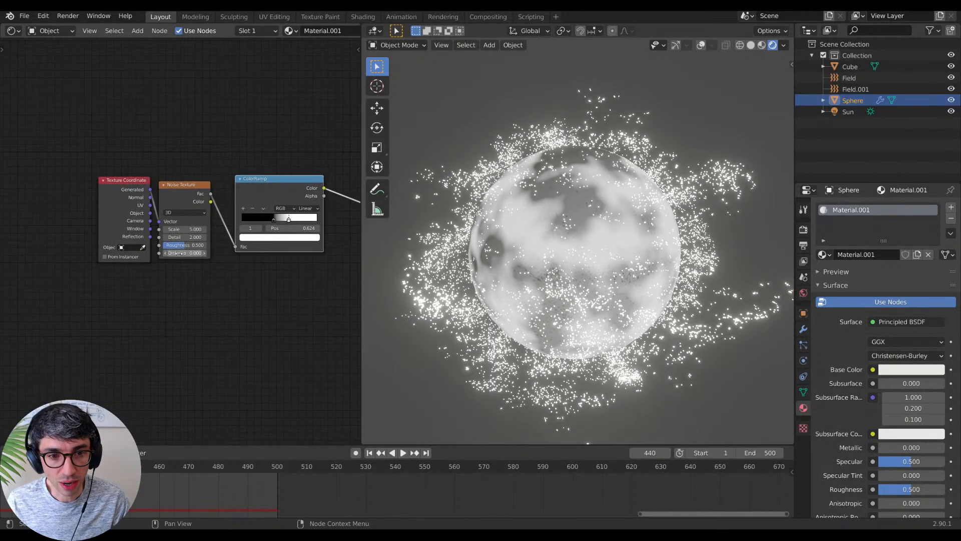
pyautogui.moveTo(178, 253); pyautogui.dragTo(411, 252)
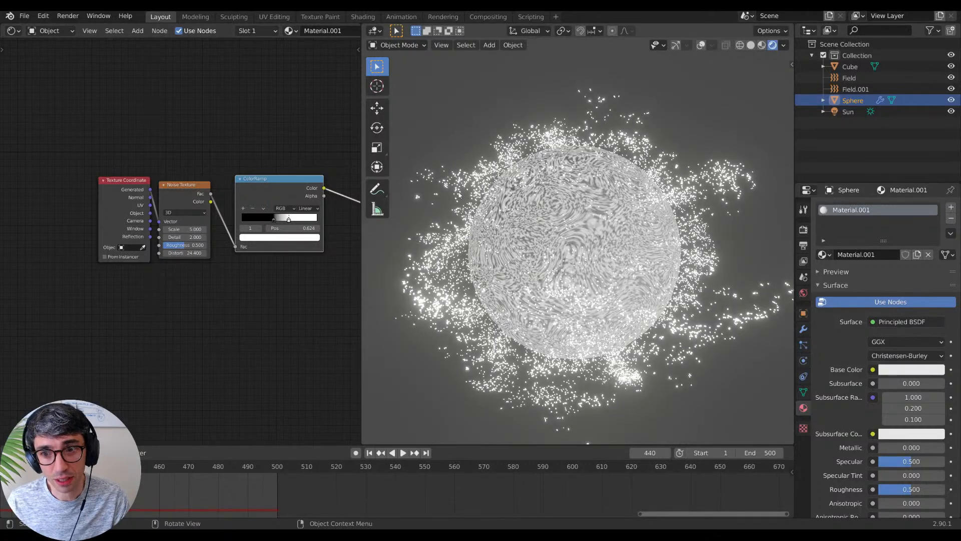
pyautogui.moveTo(185, 228)
pyautogui.mouseDown()
pyautogui.moveTo(215, 228)
pyautogui.moveTo(177, 236)
pyautogui.mouseUp()
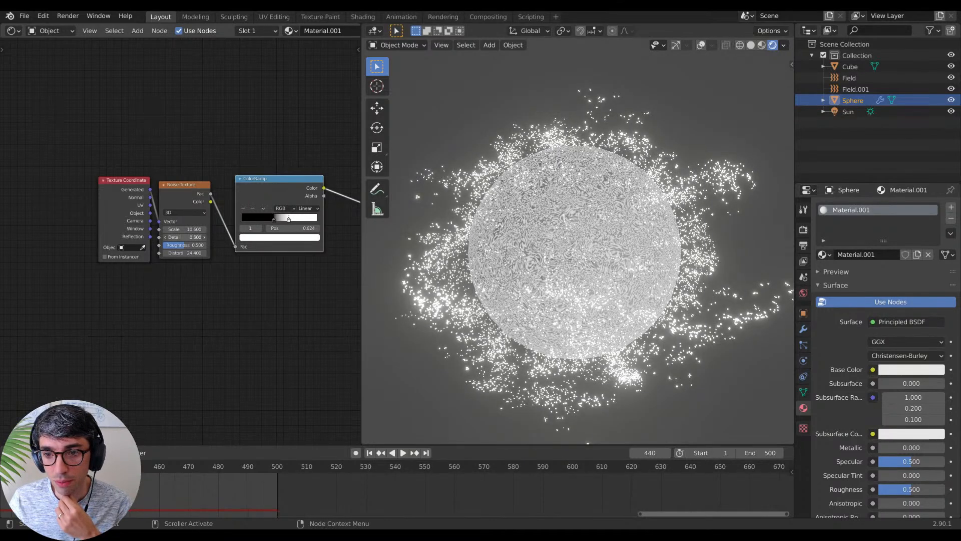
pyautogui.moveTo(185, 236)
pyautogui.mouseDown()
pyautogui.moveTo(203, 244)
pyautogui.moveTo(161, 253)
pyautogui.moveTo(174, 253)
pyautogui.mouseUp()
# Step: Move the Texture Coordinate node farther from the Noise Texture and add a second Noise Texture node below them
pyautogui.press('g')
pyautogui.click(188, 302)
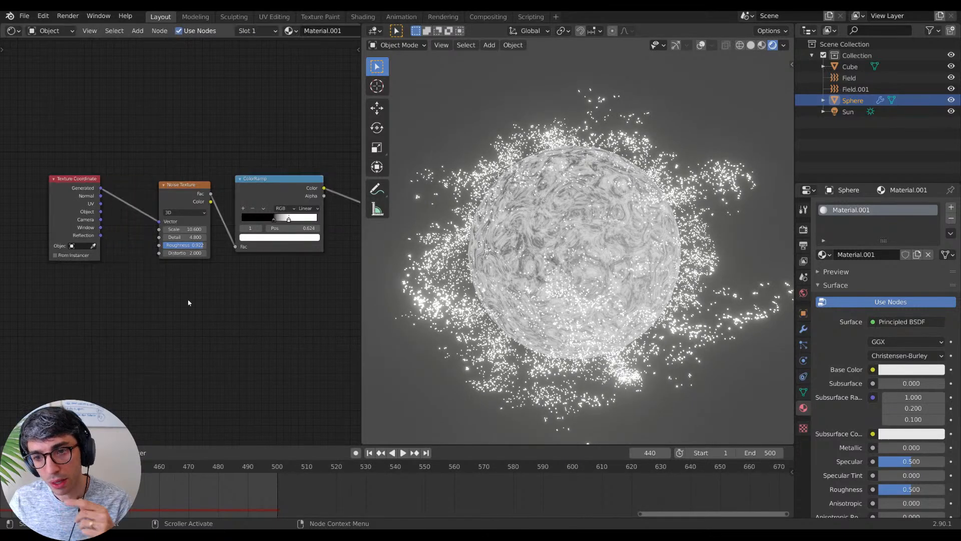
pyautogui.hotkey('shift', 'a')
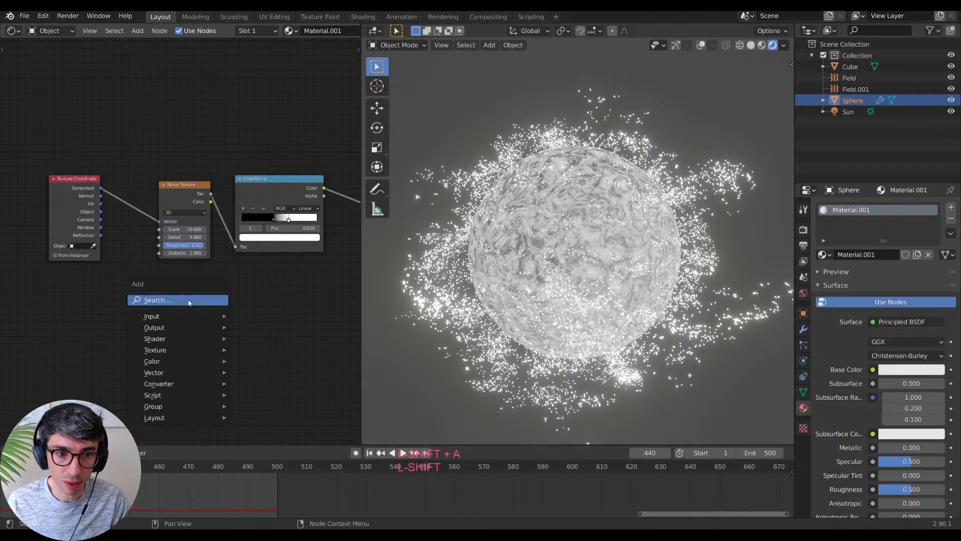
pyautogui.click(195, 297)
pyautogui.write('noise')
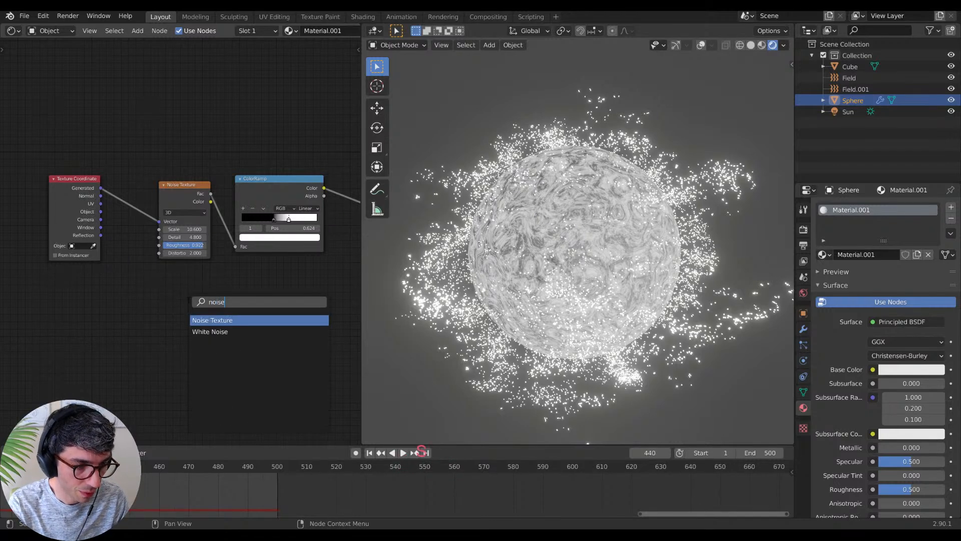
pyautogui.press('Return')
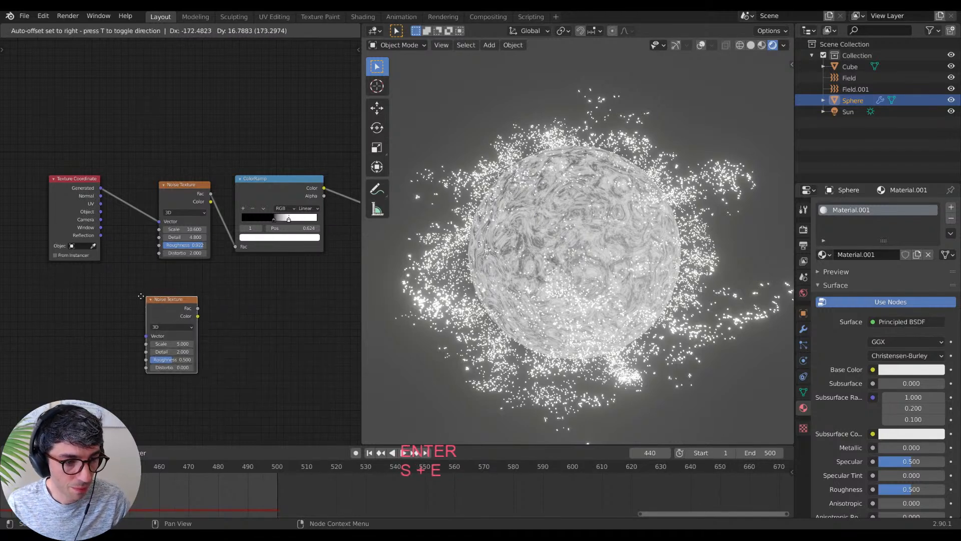
pyautogui.click(127, 296)
# Step: Position the second Noise Texture node beneath the Texture Coordinate node
pyautogui.moveTo(174, 314); pyautogui.dragTo(133, 316, button='middle')
pyautogui.press('g')
pyautogui.click(145, 308)
pyautogui.moveTo(133, 317); pyautogui.dragTo(118, 307)
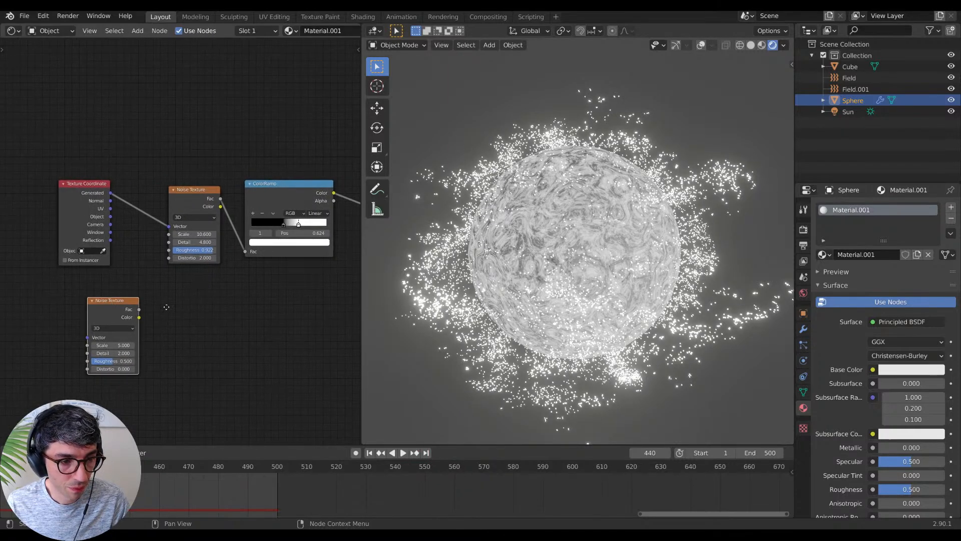
pyautogui.scroll(2, 230, 304)
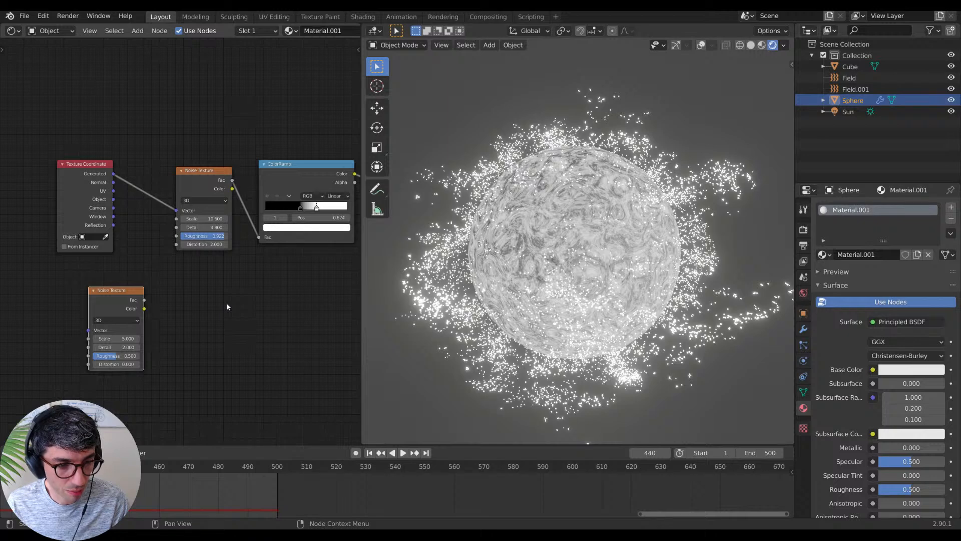
pyautogui.moveTo(194, 284); pyautogui.dragTo(226, 268, button='middle')
pyautogui.press('g')
pyautogui.click(133, 304)
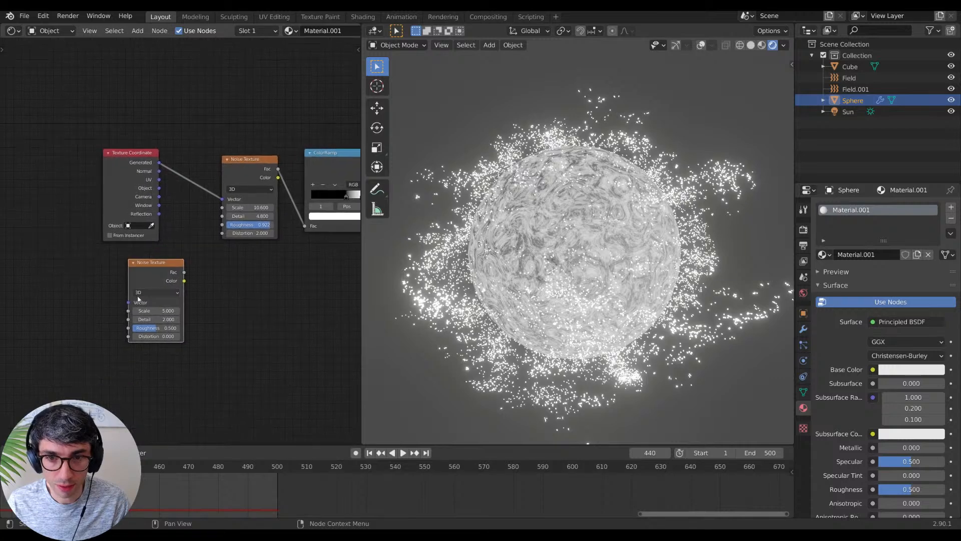
pyautogui.press('g')
pyautogui.click(148, 293)
pyautogui.moveTo(148, 294); pyautogui.dragTo(151, 312, button='middle')
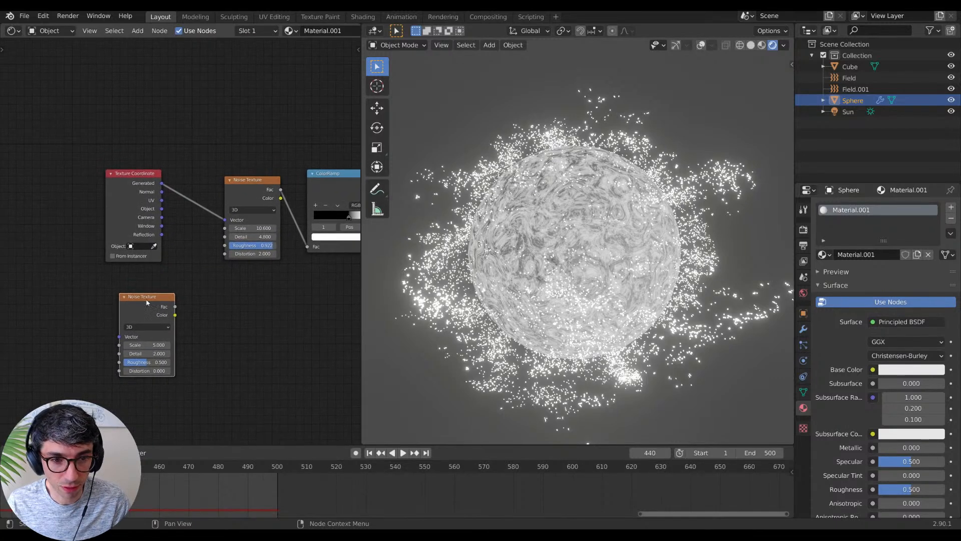
pyautogui.moveTo(151, 313); pyautogui.dragTo(146, 316)
pyautogui.scroll(-1, 154, 321)
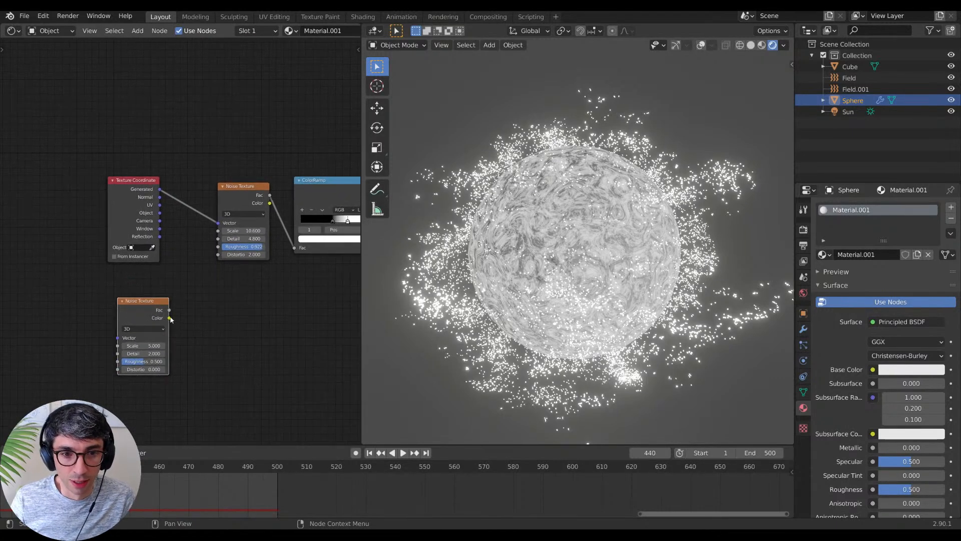
# Step: Insert a MixRGB node into the link between the Texture Coordinate and the first Noise Texture, spacing the Texture Coordinate node clear of it
pyautogui.moveTo(112, 201); pyautogui.dragTo(89, 197)
pyautogui.hotkey('shift', 'a')
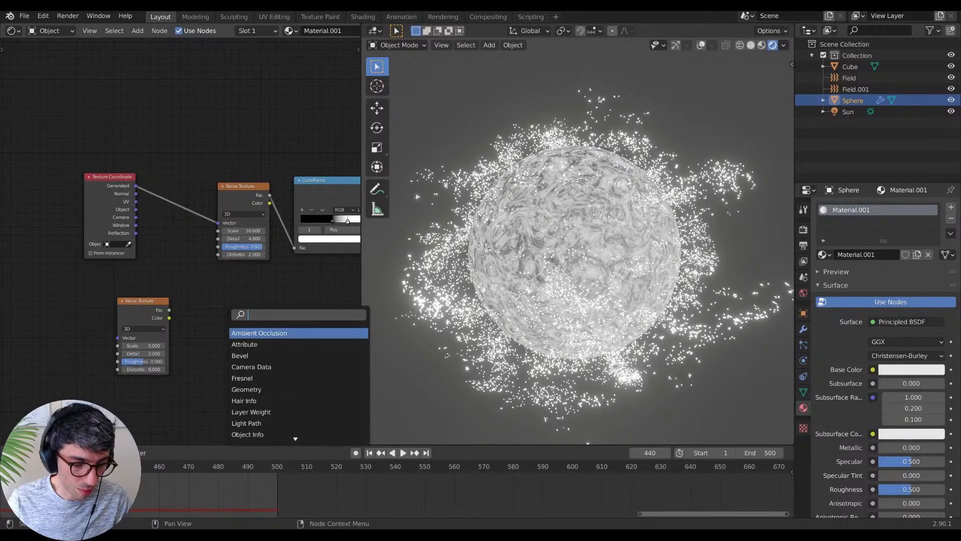
pyautogui.write('mix')
pyautogui.press('Down')
pyautogui.press('Return')
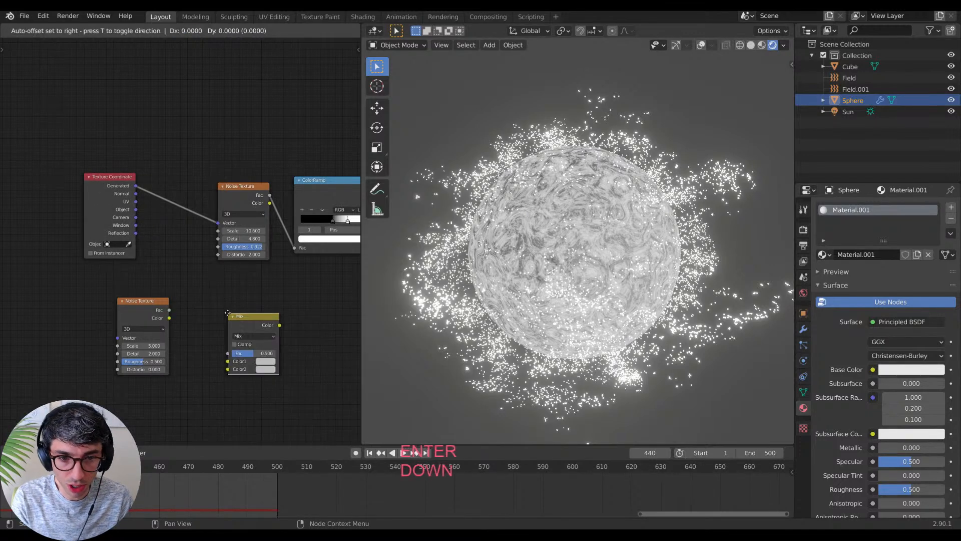
pyautogui.click(166, 187)
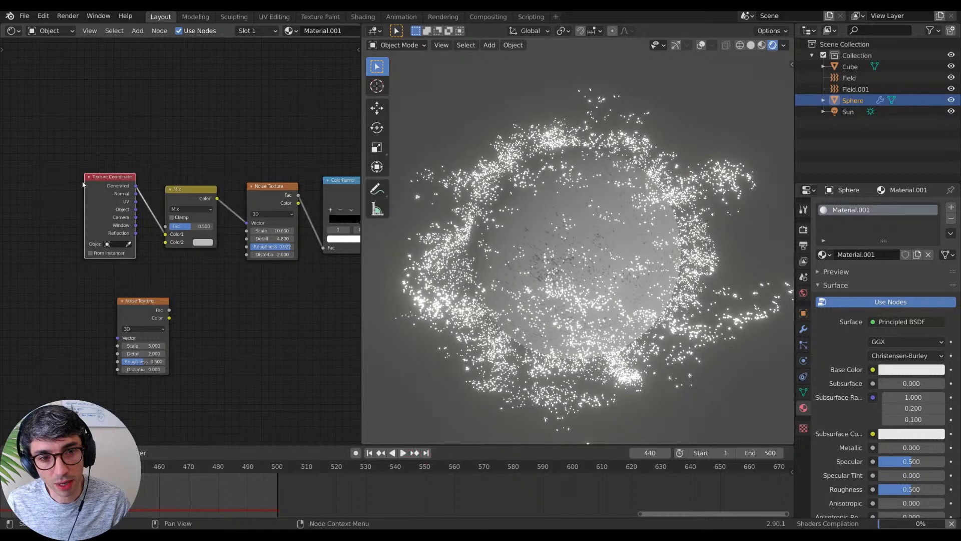
pyautogui.hotkey('ctrl', 'z')
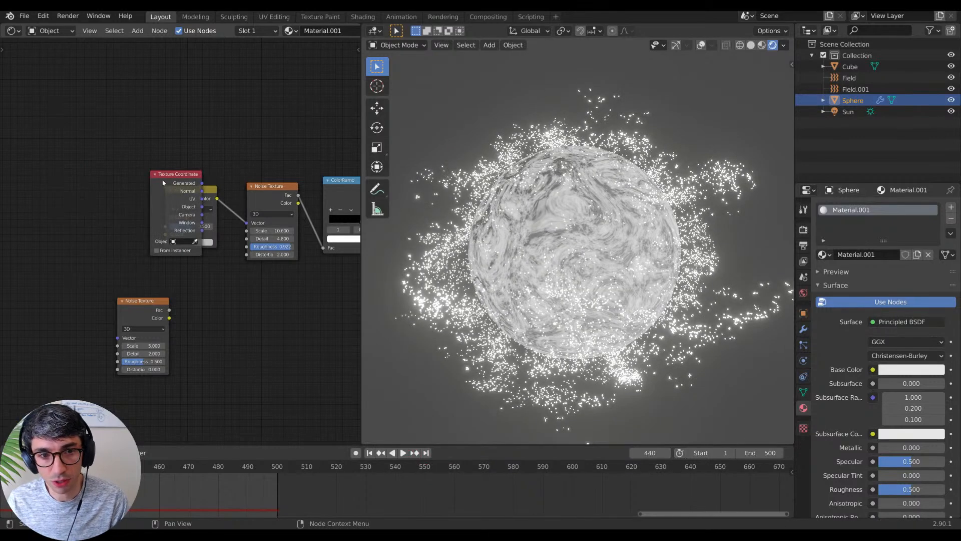
pyautogui.moveTo(163, 182); pyautogui.dragTo(75, 188)
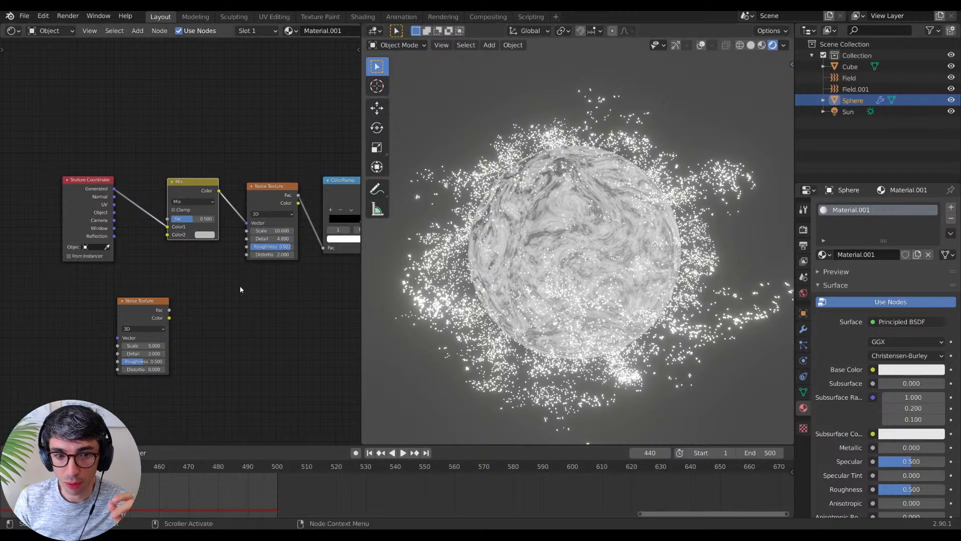
# Step: Shift the second Noise Texture node slightly and connect its Color output to the Mix node's Color2 input
pyautogui.press('g')
pyautogui.click(143, 221)
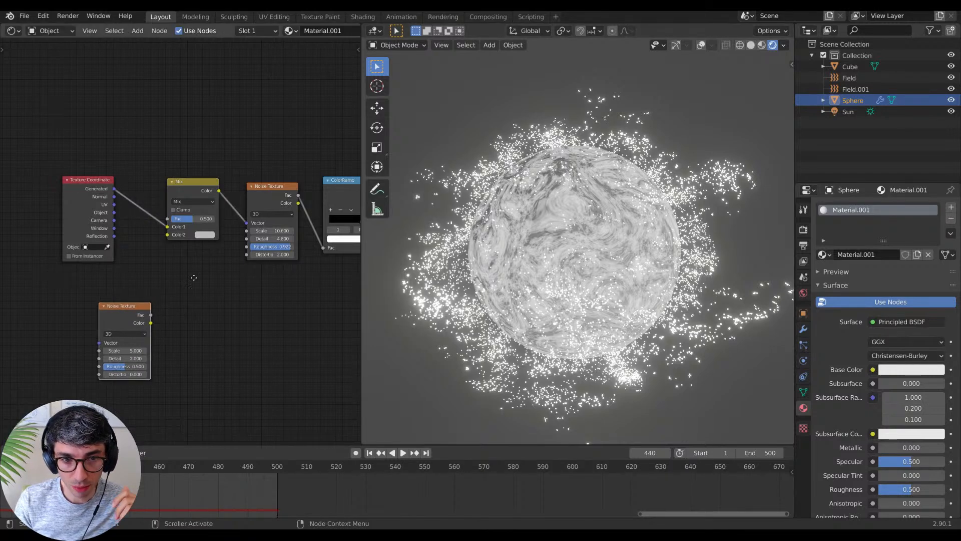
pyautogui.moveTo(116, 313); pyautogui.dragTo(142, 308, button='middle')
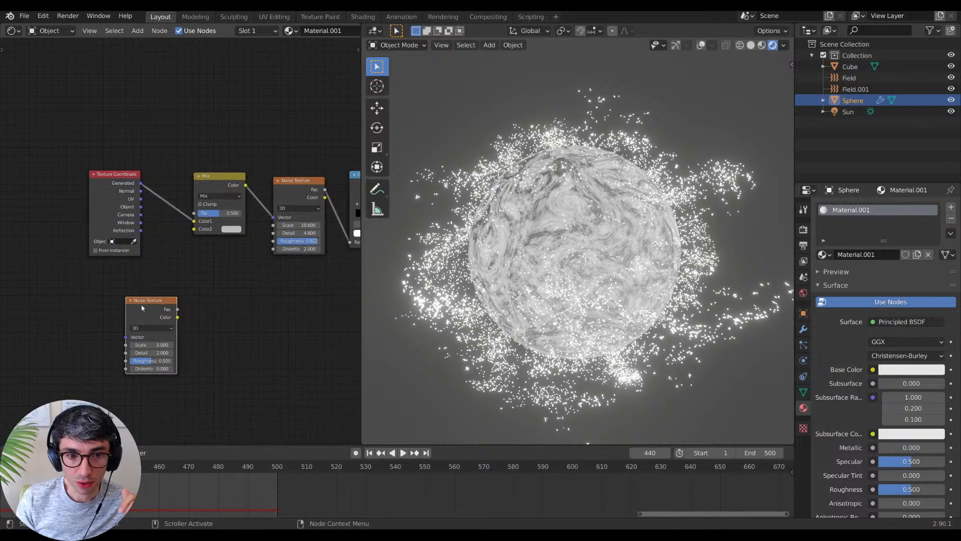
pyautogui.moveTo(143, 308); pyautogui.dragTo(193, 228)
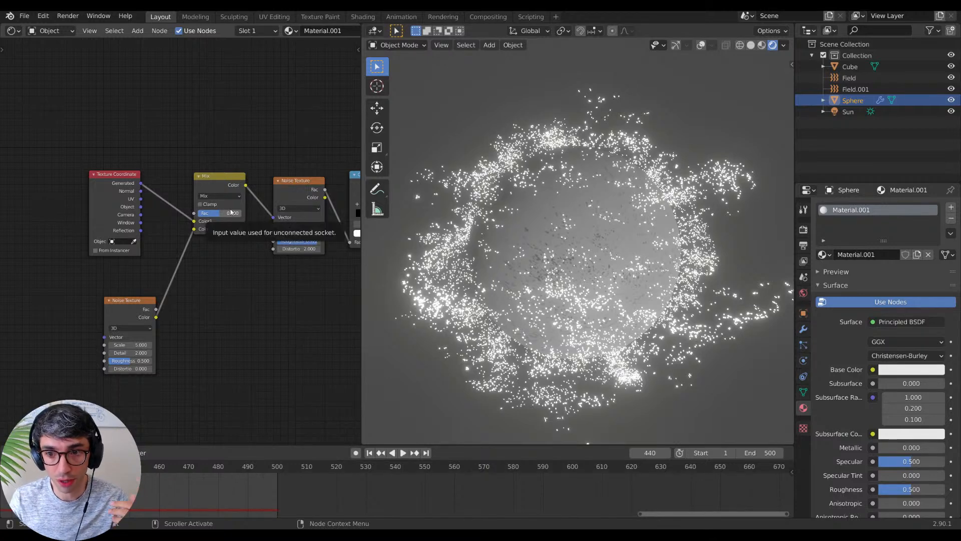
# Step: Set the second Noise Texture to Scale 4.6, Detail 4.7, Roughness 0.672 and Distortion 1.4, and the Mix factor to 0.611
pyautogui.moveTo(231, 213); pyautogui.dragTo(210, 212)
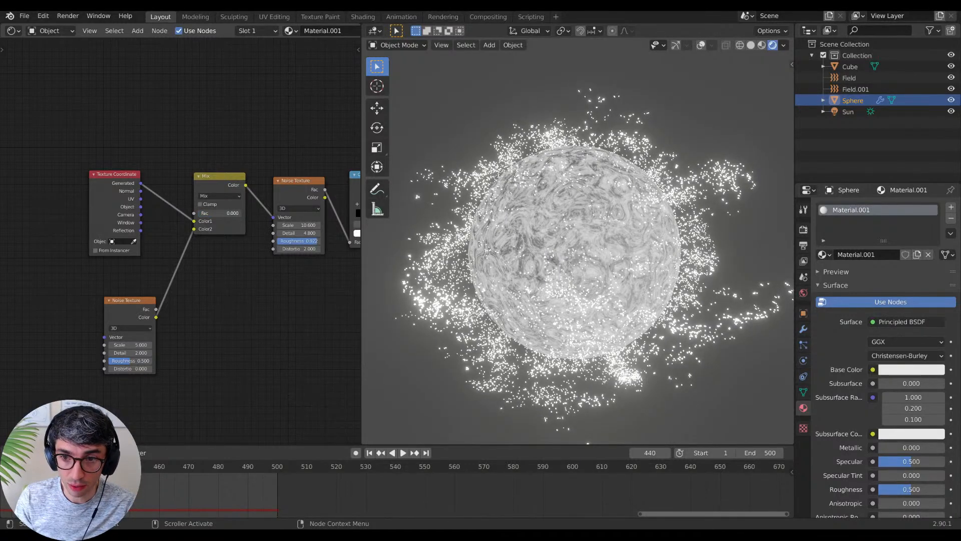
pyautogui.moveTo(211, 212); pyautogui.dragTo(253, 212)
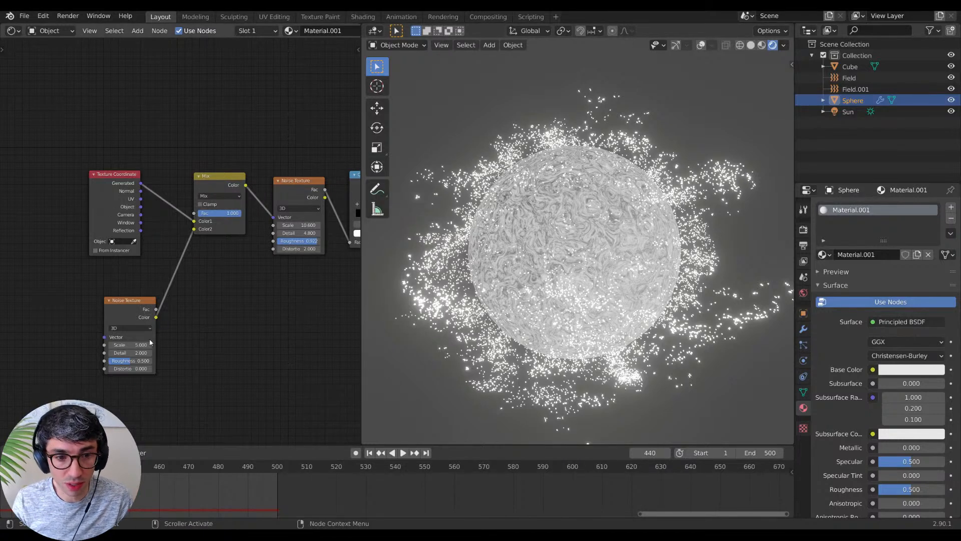
pyautogui.moveTo(129, 362); pyautogui.dragTo(160, 368)
pyautogui.moveTo(129, 365)
pyautogui.mouseDown()
pyautogui.moveTo(100, 365)
pyautogui.moveTo(150, 368)
pyautogui.moveTo(128, 368)
pyautogui.moveTo(147, 360)
pyautogui.moveTo(138, 345)
pyautogui.moveTo(104, 345)
pyautogui.moveTo(129, 345)
pyautogui.mouseUp()
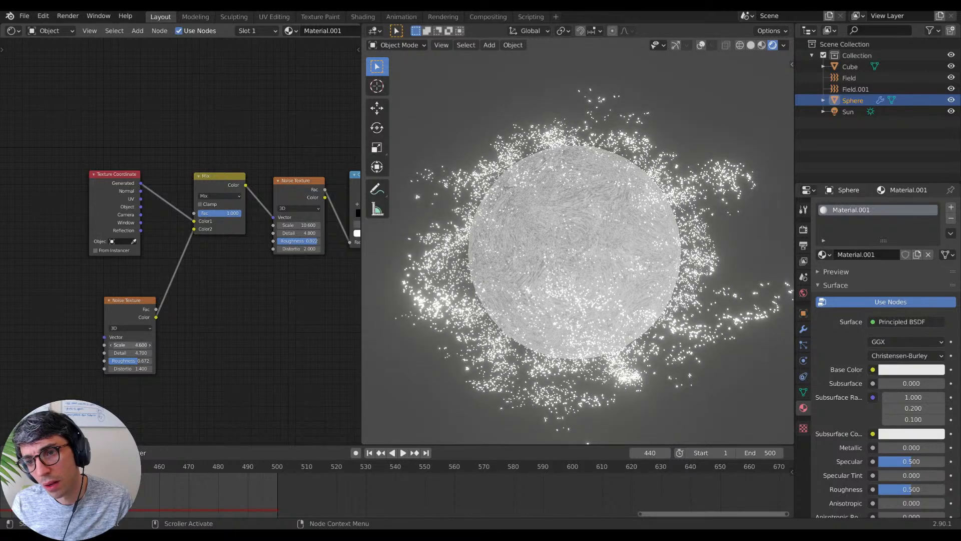
pyautogui.moveTo(235, 217); pyautogui.dragTo(226, 214)
# Step: Set the Scale of the Noise Texture feeding the ColorRamp to 9.1 and inspect the sphere's surface
pyautogui.moveTo(326, 216); pyautogui.dragTo(274, 232, button='middle')
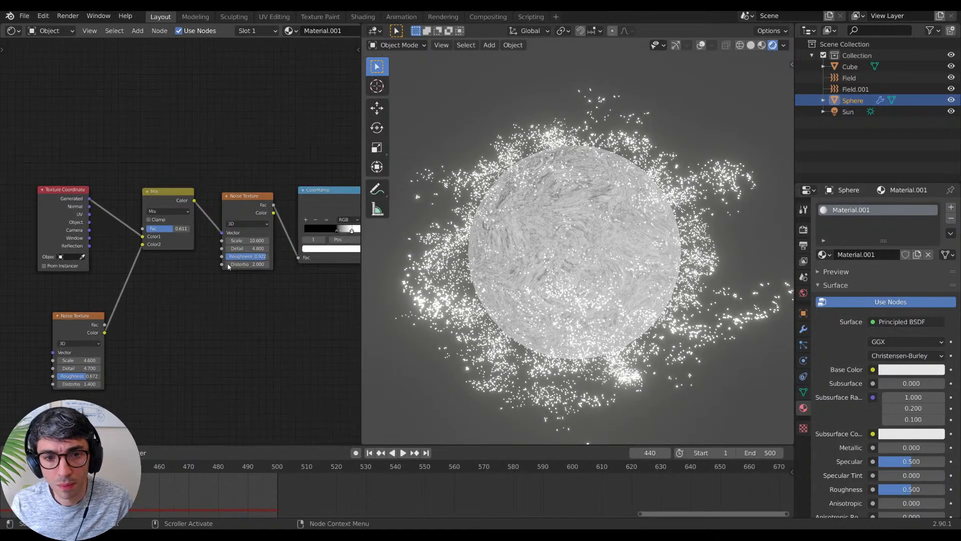
pyautogui.moveTo(254, 240)
pyautogui.mouseDown()
pyautogui.moveTo(229, 240)
pyautogui.moveTo(250, 240)
pyautogui.mouseUp()
pyautogui.moveTo(188, 333); pyautogui.dragTo(218, 306, button='middle')
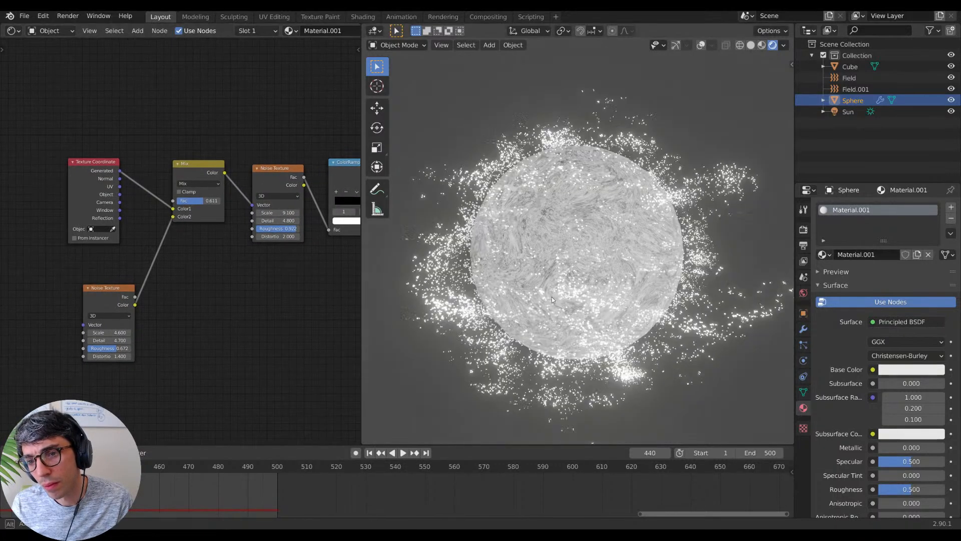
pyautogui.moveTo(551, 299); pyautogui.dragTo(669, 259, button='middle')
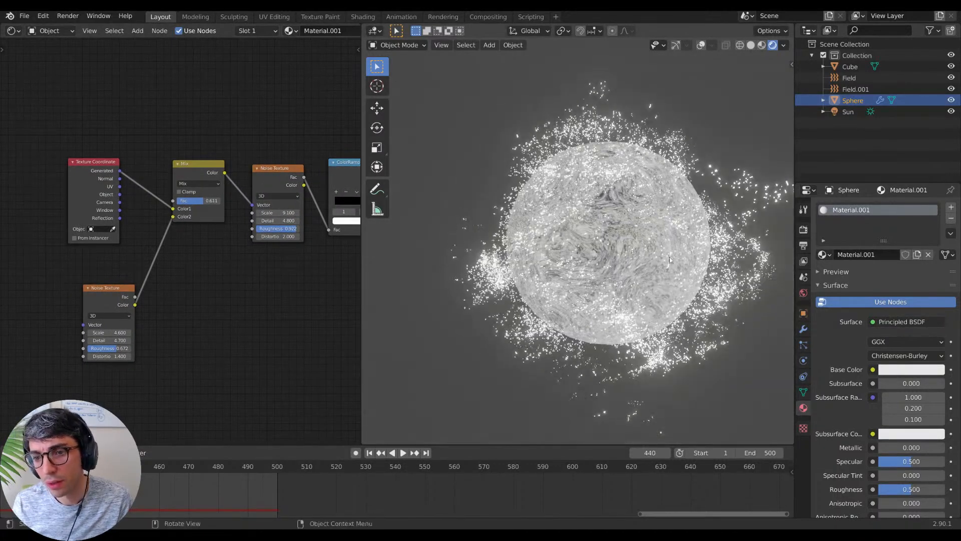
pyautogui.scroll(2, 663, 274)
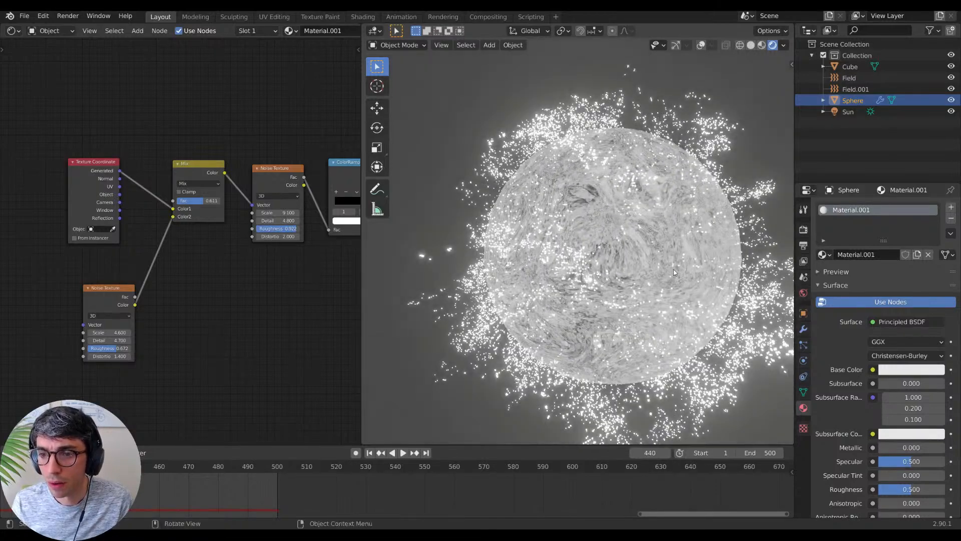
pyautogui.scroll(-2, 675, 270)
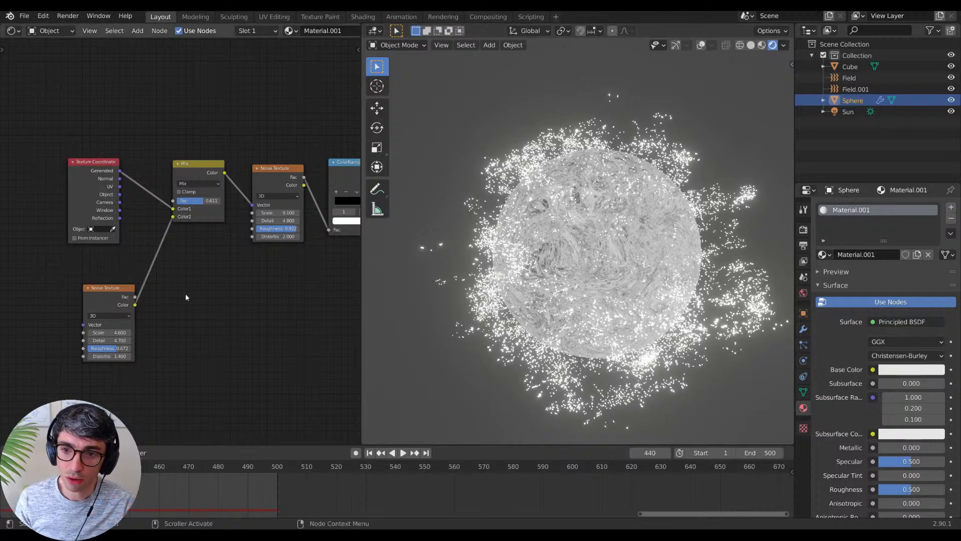
# Step: Set the HSV value of the ColorRamp's white stop to 5
pyautogui.moveTo(189, 296); pyautogui.dragTo(93, 296, button='middle')
pyautogui.moveTo(267, 279); pyautogui.dragTo(211, 287, button='middle')
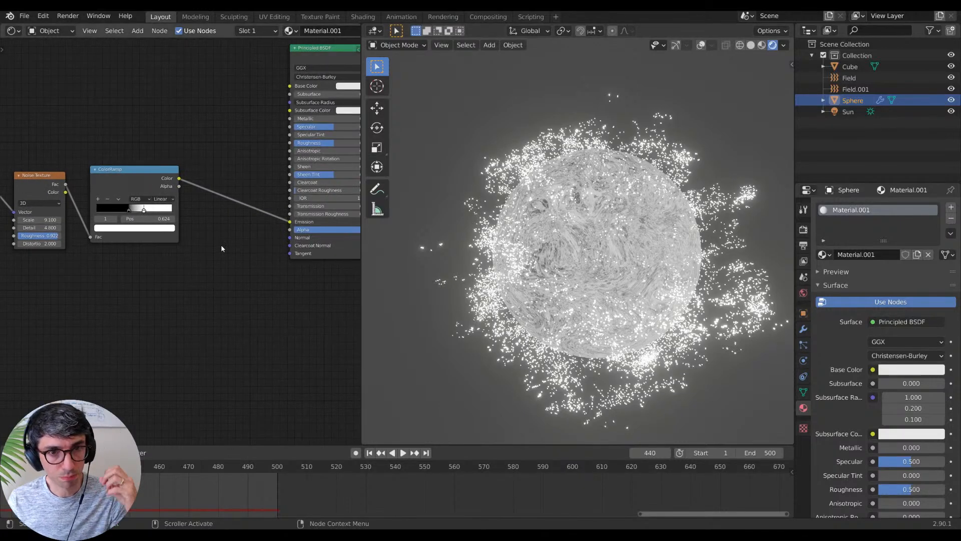
pyautogui.moveTo(210, 247); pyautogui.dragTo(242, 267, button='middle')
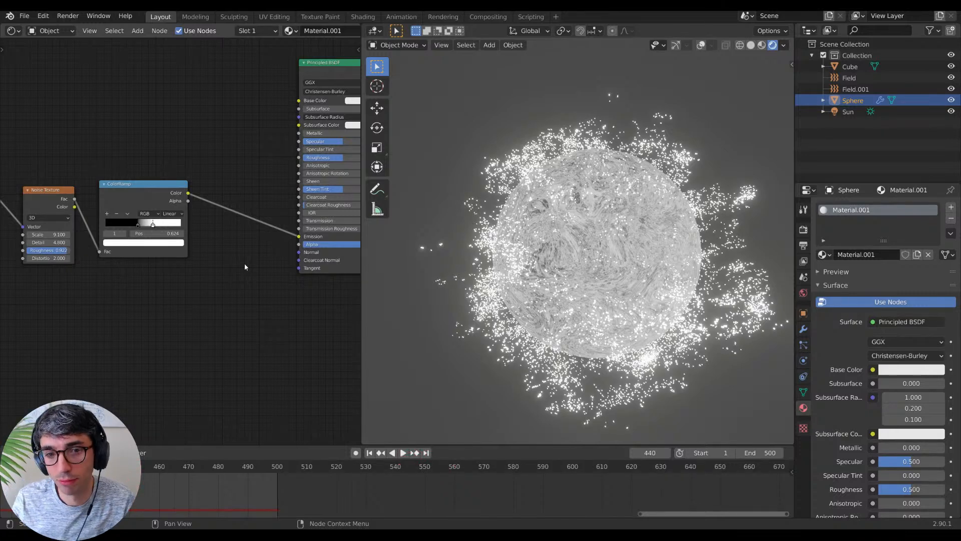
pyautogui.click(170, 244)
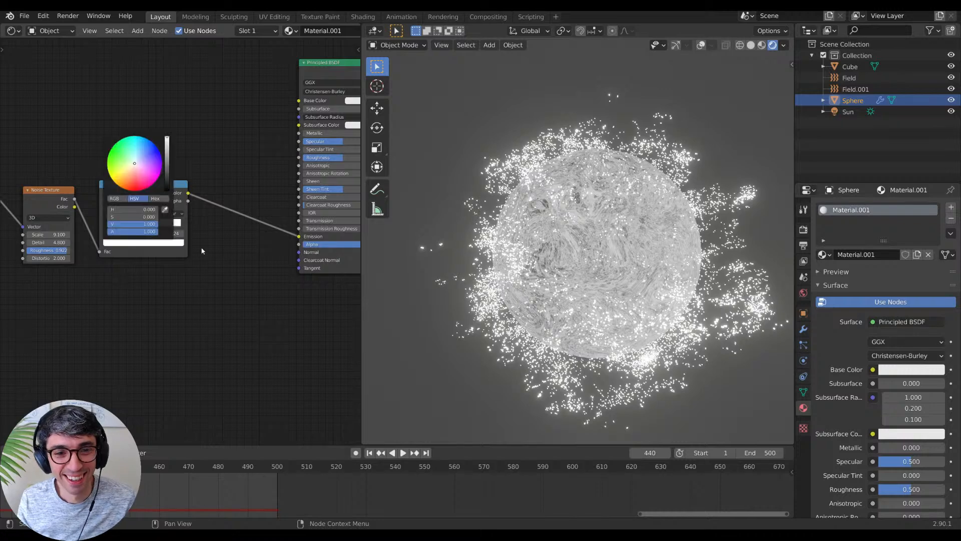
pyautogui.click(159, 243)
pyautogui.click(133, 224)
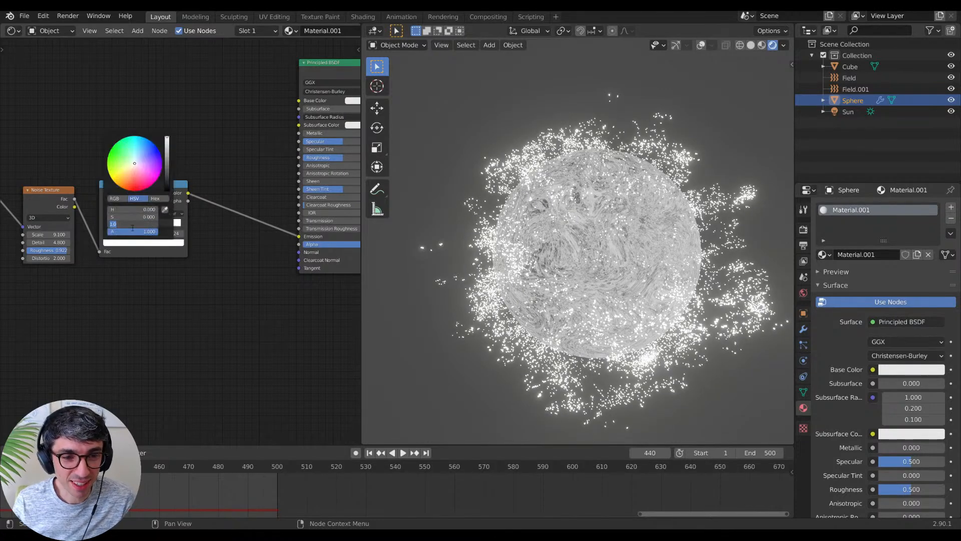
pyautogui.write('5')
pyautogui.press('Return')
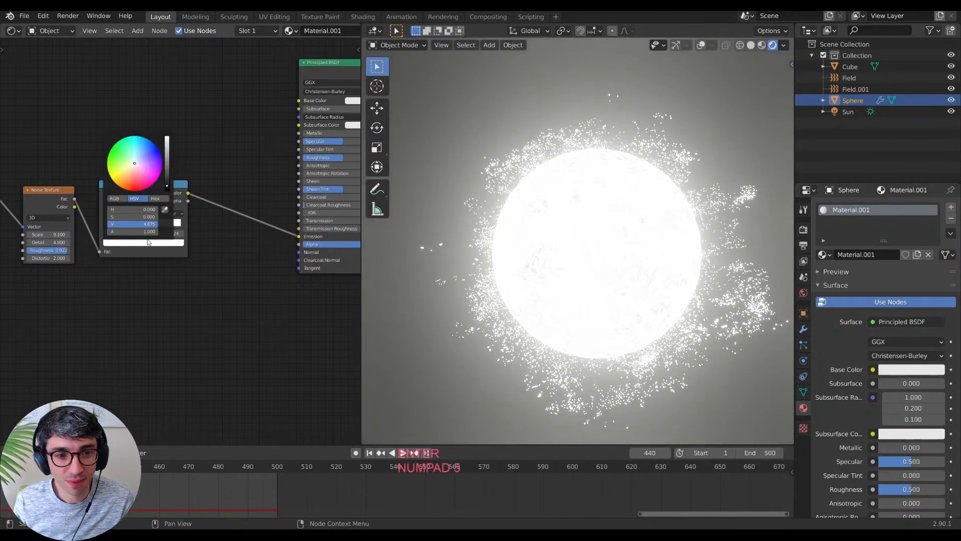
# Step: Try a value of about 1.93 for the ColorRamp's white stop, undo it, and lower the brightness again
pyautogui.moveTo(148, 224); pyautogui.dragTo(118, 225)
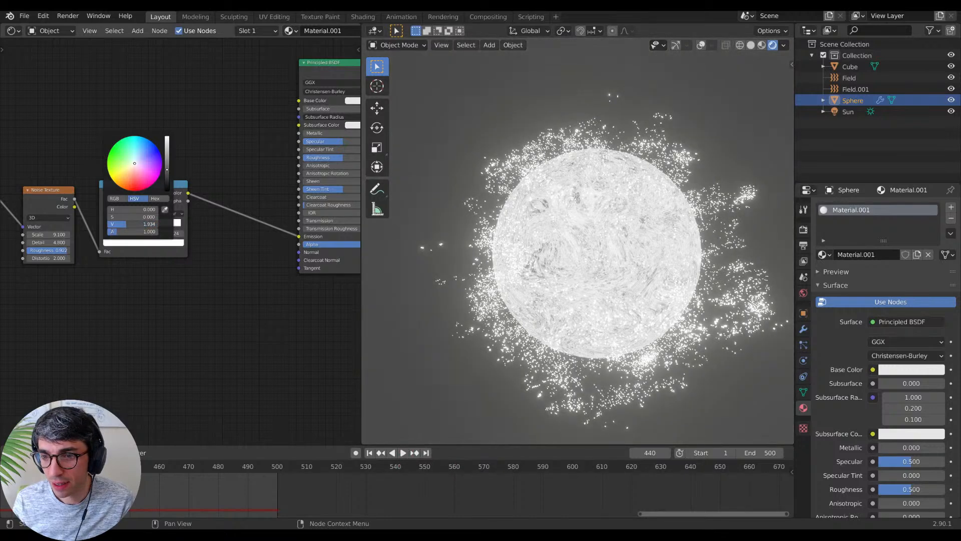
pyautogui.hotkey('ctrl', 'z')
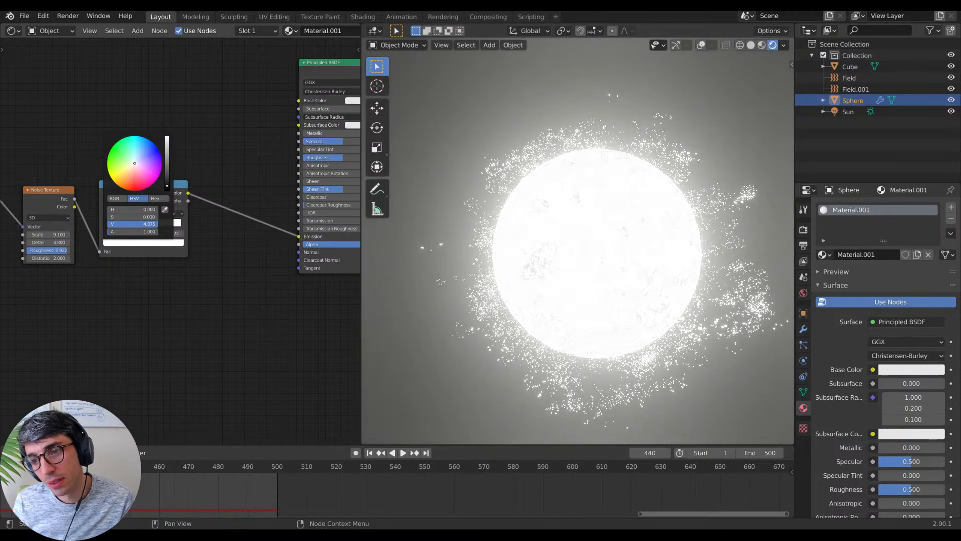
pyautogui.moveTo(154, 226)
pyautogui.mouseDown()
pyautogui.moveTo(185, 225)
pyautogui.moveTo(144, 228)
pyautogui.mouseUp()
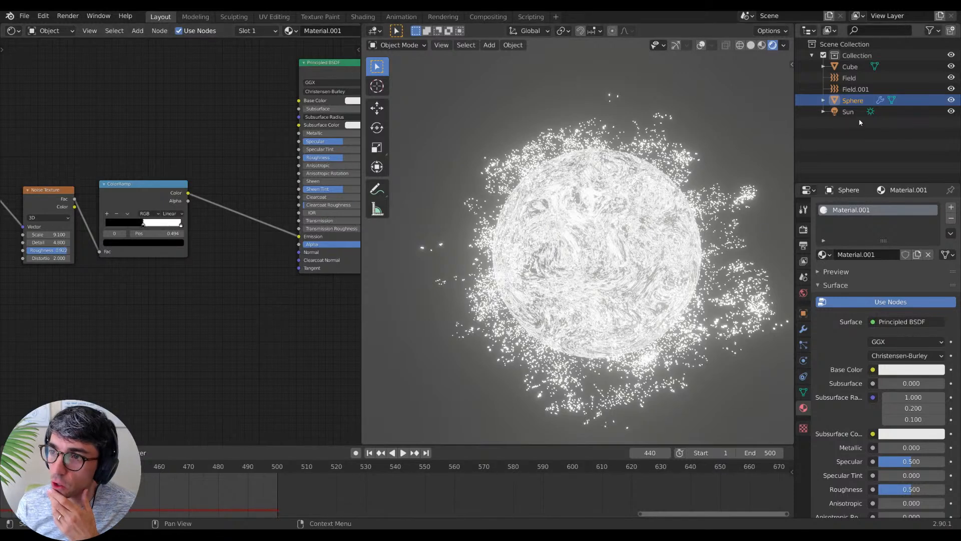
# Step: Assign Material.001 to the Cube in place of its current material
pyautogui.click(850, 67)
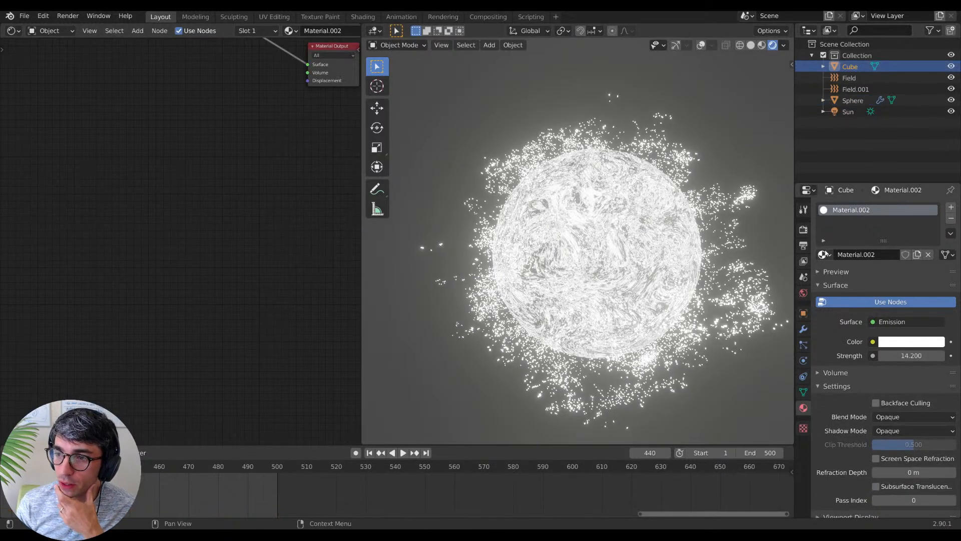
pyautogui.click(822, 254)
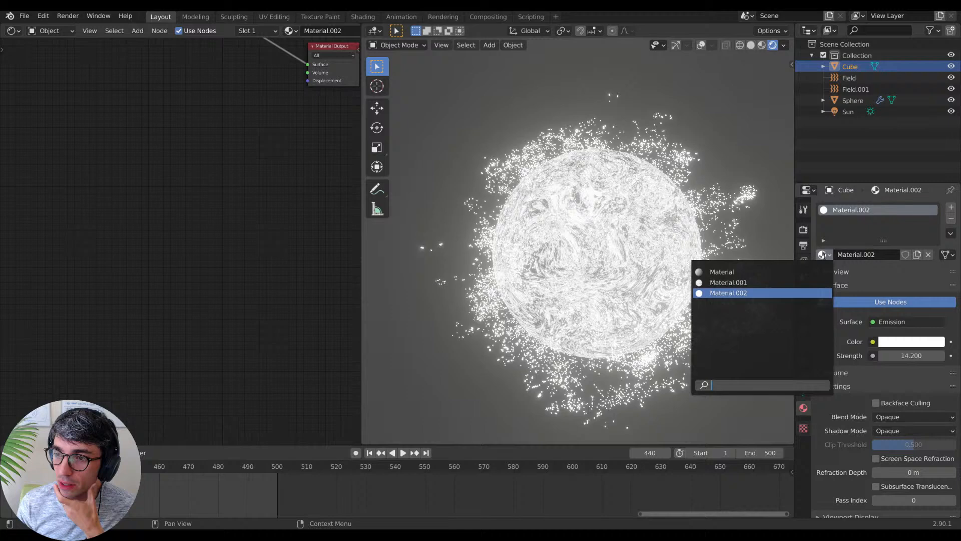
pyautogui.click(767, 283)
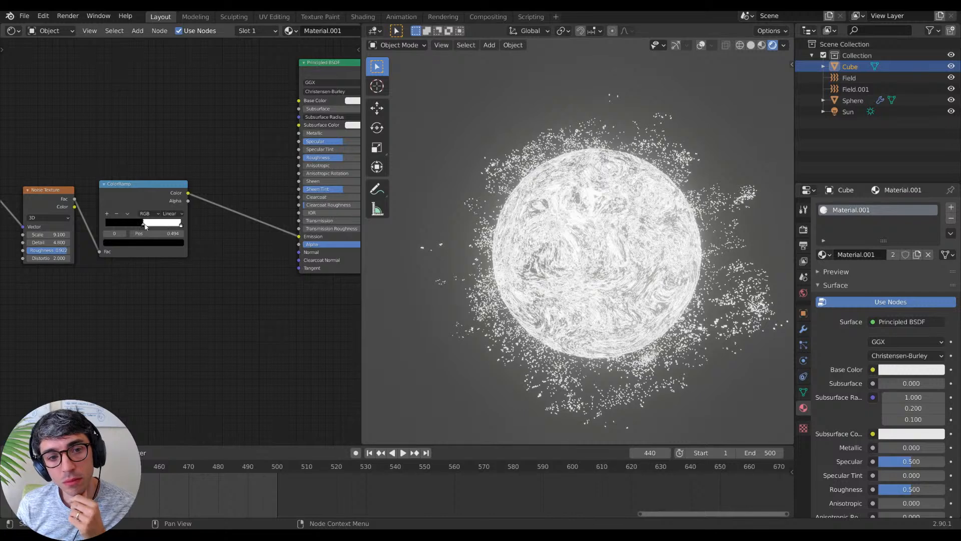
# Step: Move the ColorRamp's white stop inward from the end of the gradient and briefly play the animation
pyautogui.moveTo(144, 226)
pyautogui.mouseDown()
pyautogui.moveTo(154, 225)
pyautogui.moveTo(135, 225)
pyautogui.moveTo(165, 228)
pyautogui.moveTo(144, 227)
pyautogui.mouseUp()
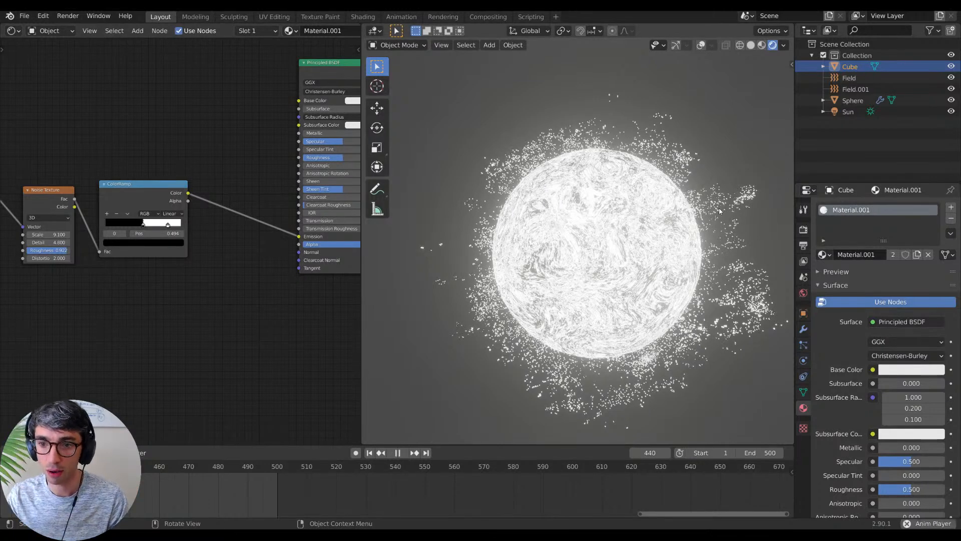
pyautogui.press('space')
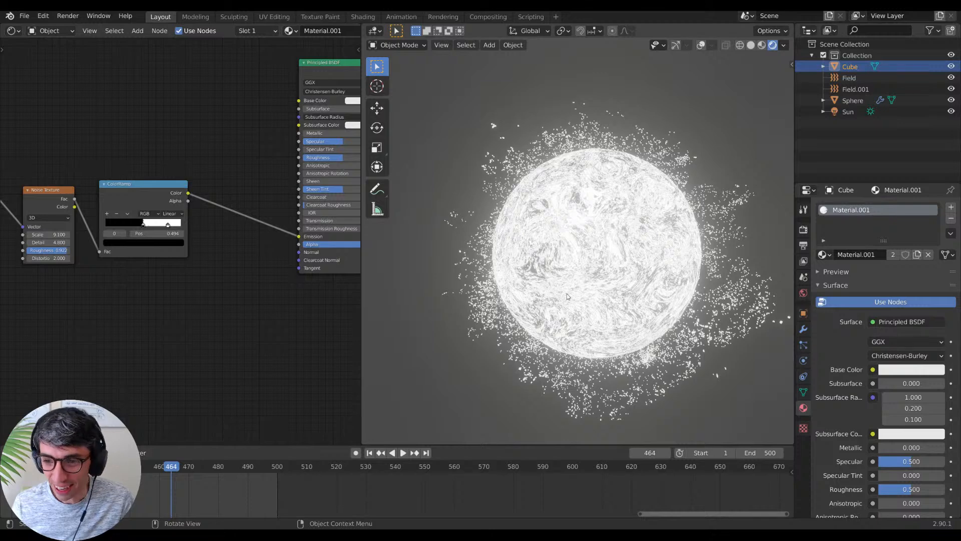
# Step: Switch the Noise Texture feeding the ColorRamp to 4D and set its W value to 1.7
pyautogui.moveTo(193, 326); pyautogui.dragTo(201, 362, button='middle')
pyautogui.scroll(1, 201, 360)
pyautogui.moveTo(128, 353); pyautogui.dragTo(182, 356, button='middle')
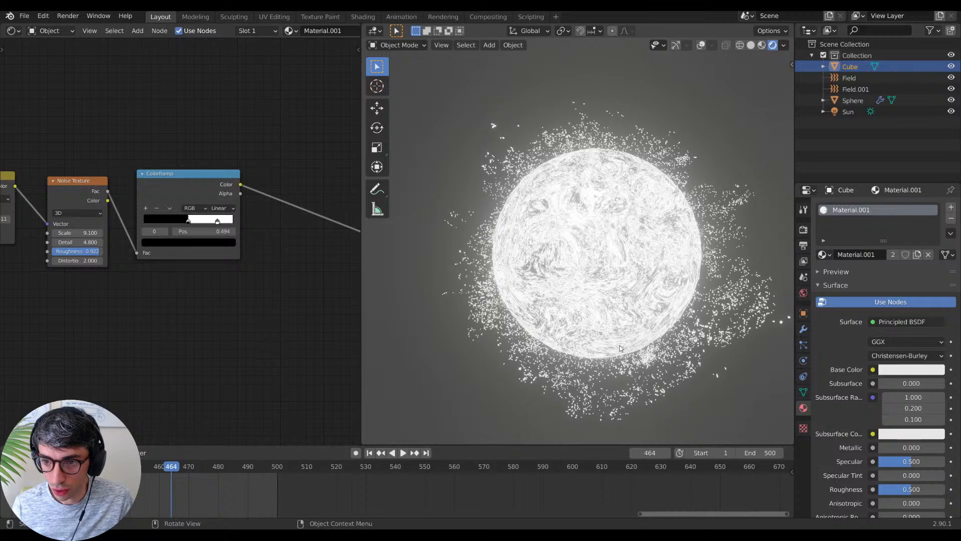
pyautogui.moveTo(19, 355); pyautogui.dragTo(189, 315, button='middle')
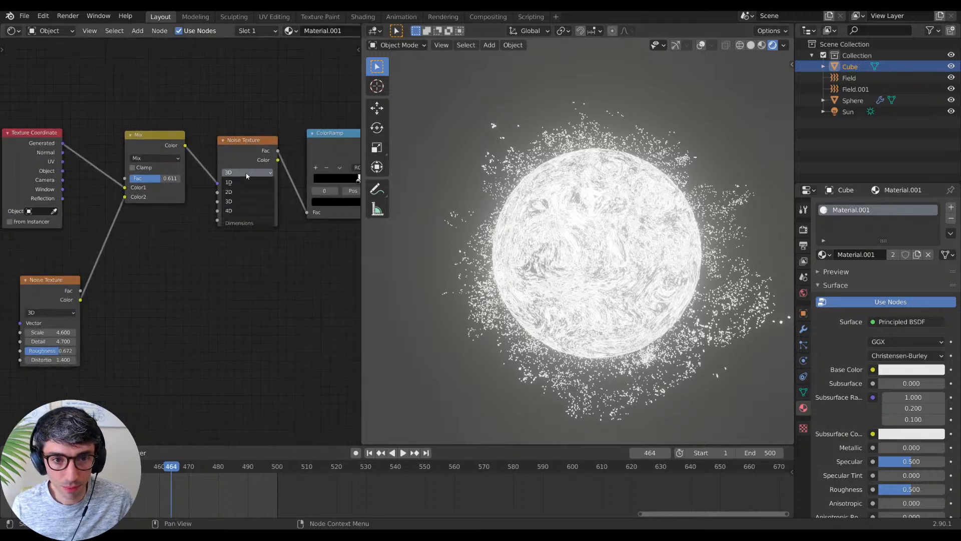
pyautogui.moveTo(252, 314); pyautogui.dragTo(166, 352, button='middle')
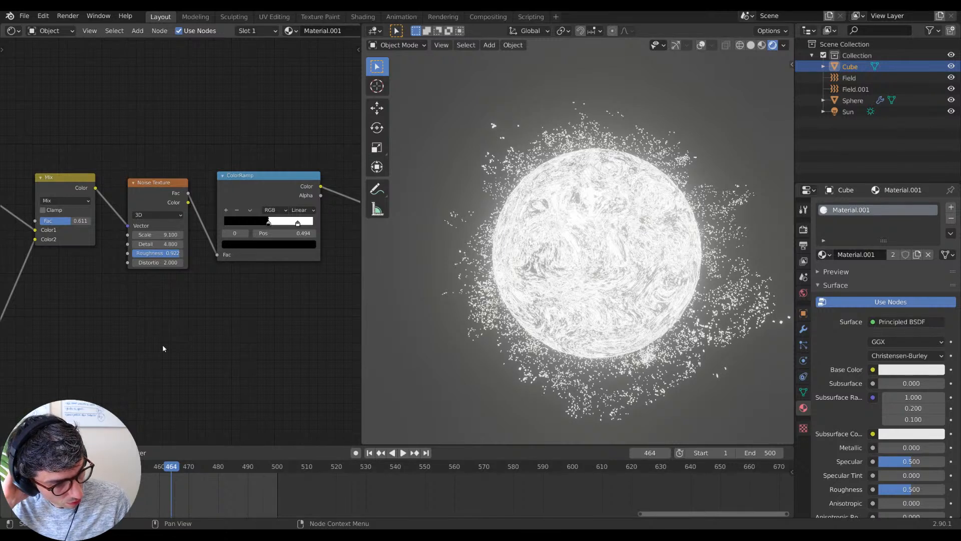
pyautogui.click(170, 214)
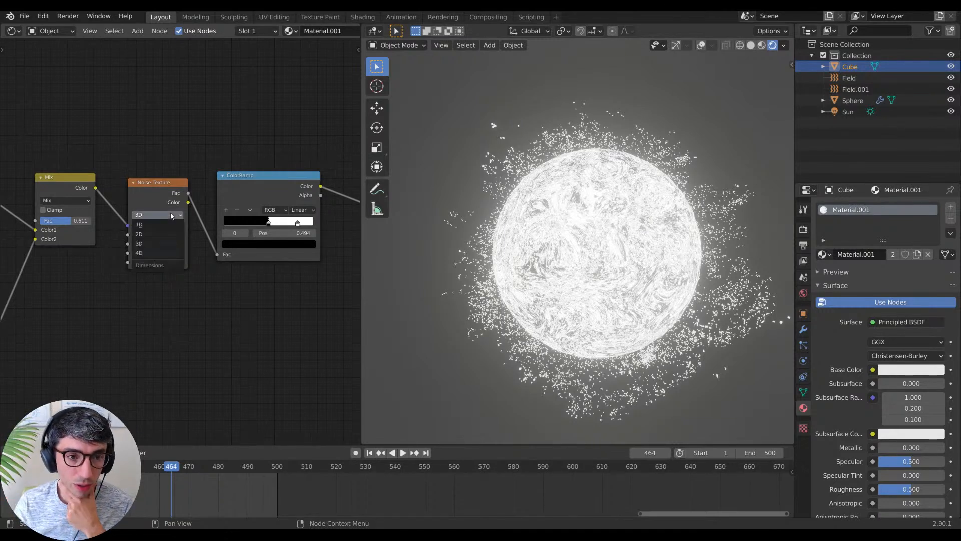
pyautogui.click(164, 253)
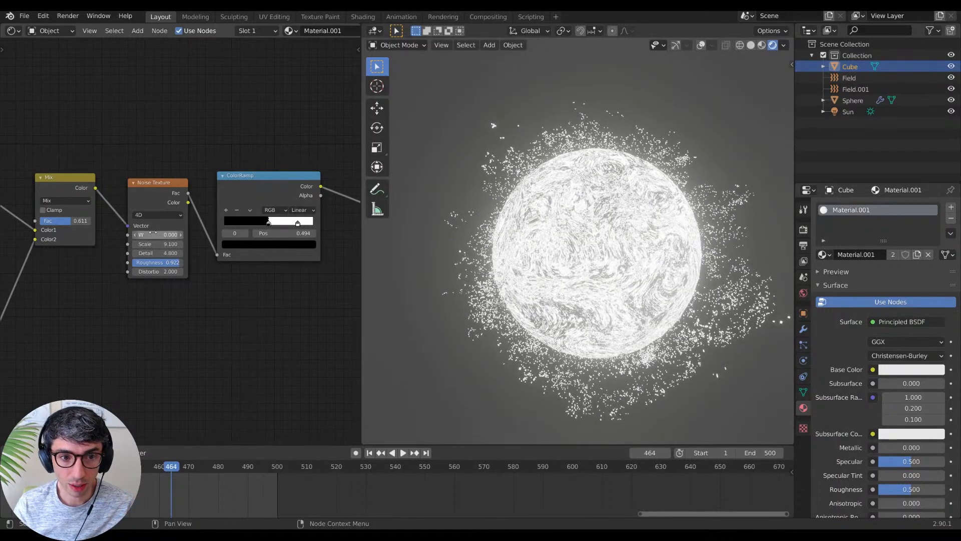
pyautogui.moveTo(153, 235); pyautogui.dragTo(186, 235)
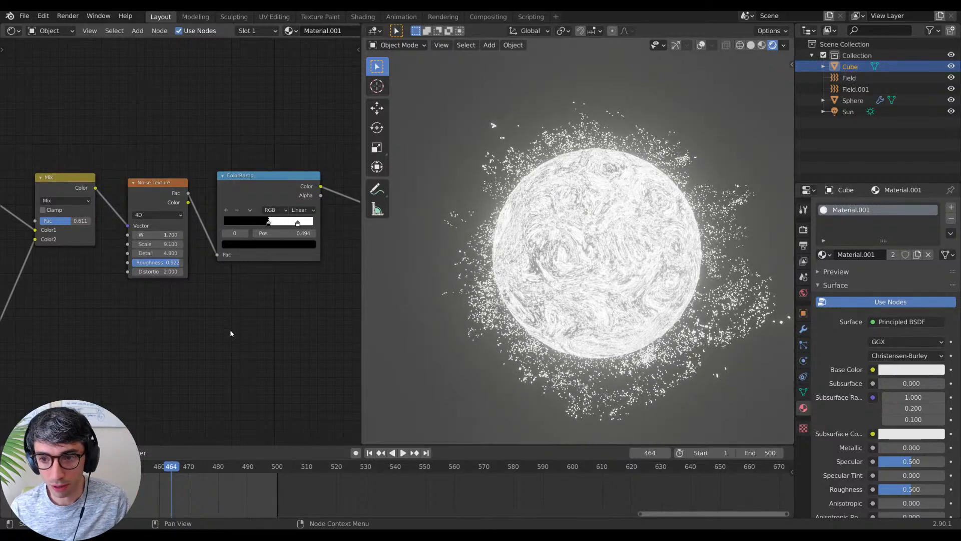
# Step: Line up the second Noise Texture node directly beneath the Texture Coordinate node
pyautogui.moveTo(206, 352); pyautogui.dragTo(225, 314, button='middle')
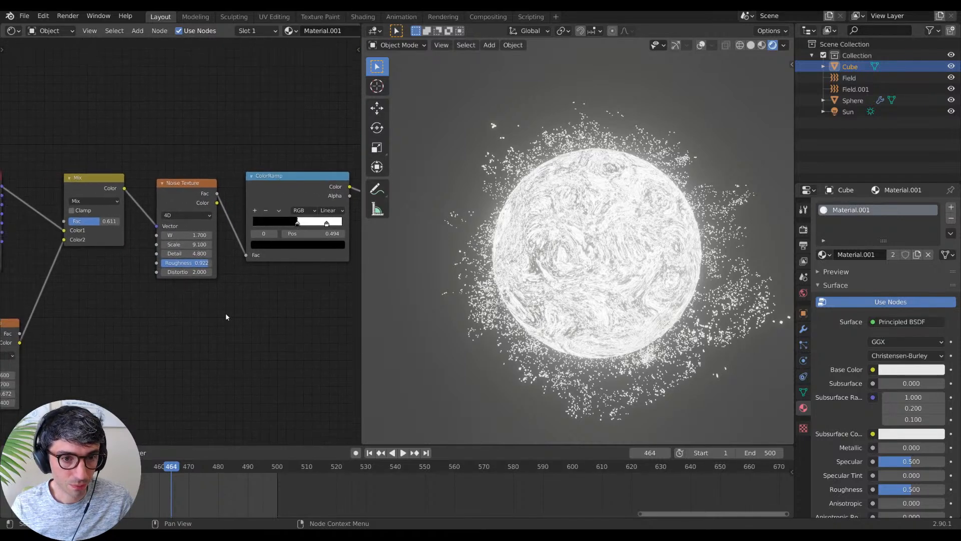
pyautogui.scroll(-2, 150, 323)
pyautogui.moveTo(148, 319); pyautogui.dragTo(253, 287, button='middle')
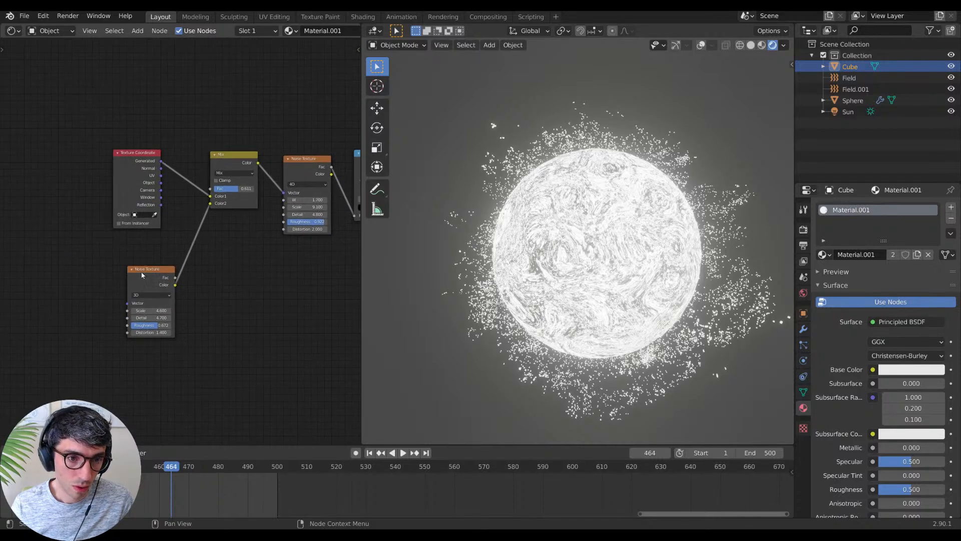
pyautogui.moveTo(141, 272); pyautogui.dragTo(127, 248)
pyautogui.moveTo(248, 281); pyautogui.dragTo(224, 296, button='middle')
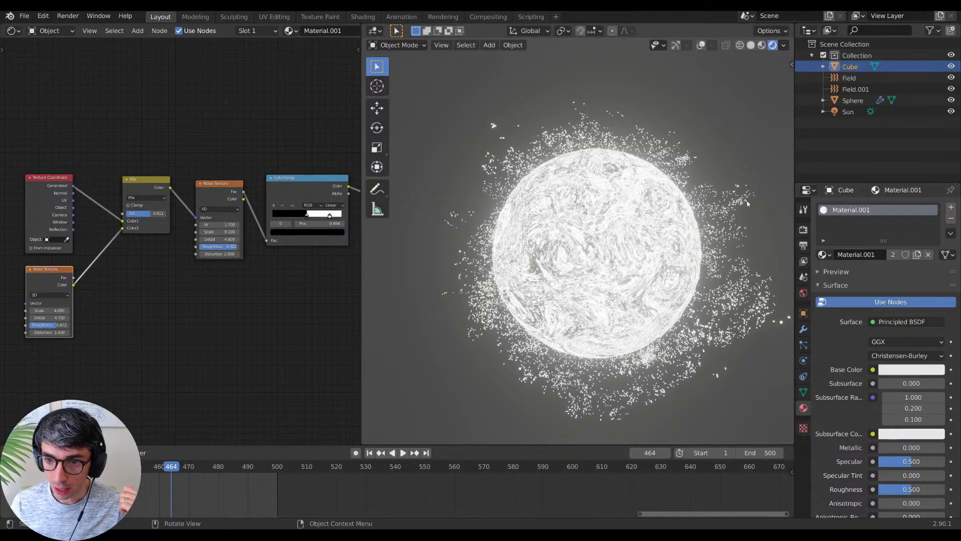
# Step: Play back the particle animation and examine the glowing sphere from different angles
pyautogui.keyDown('alt'); pyautogui.moveTo(671, 262); pyautogui.dragTo(663, 264); pyautogui.keyUp('alt')
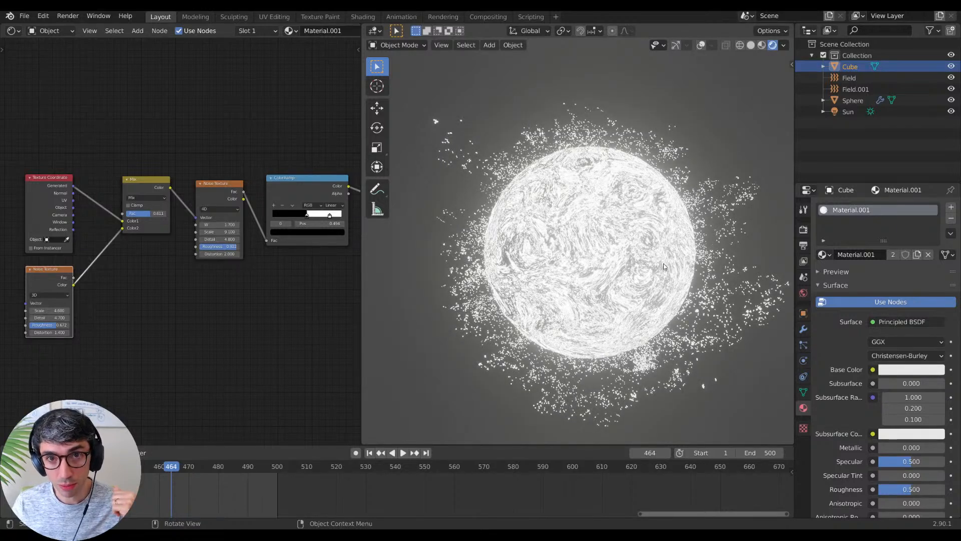
pyautogui.moveTo(660, 265); pyautogui.dragTo(655, 274, button='middle')
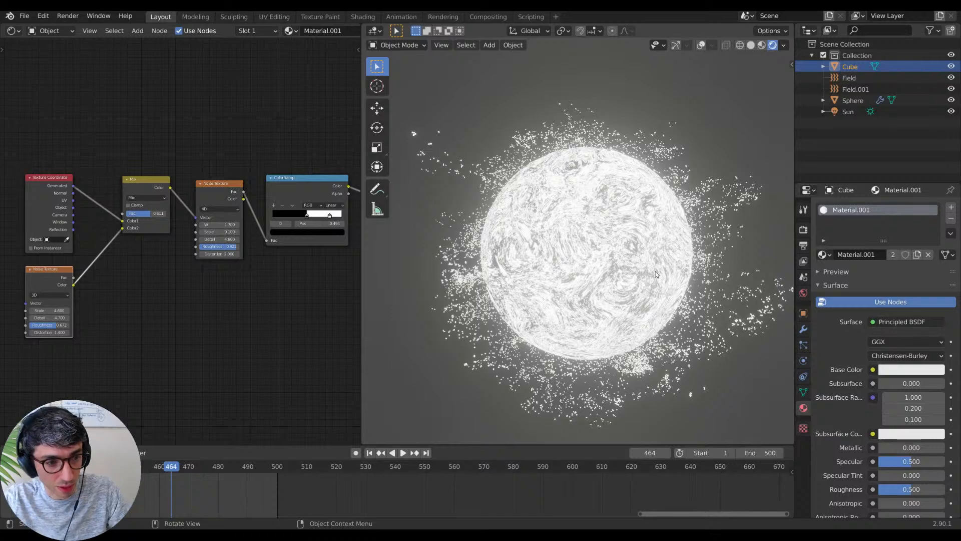
pyautogui.keyDown('shift'); pyautogui.moveTo(655, 272); pyautogui.dragTo(544, 255, button='middle'); pyautogui.keyUp('shift')
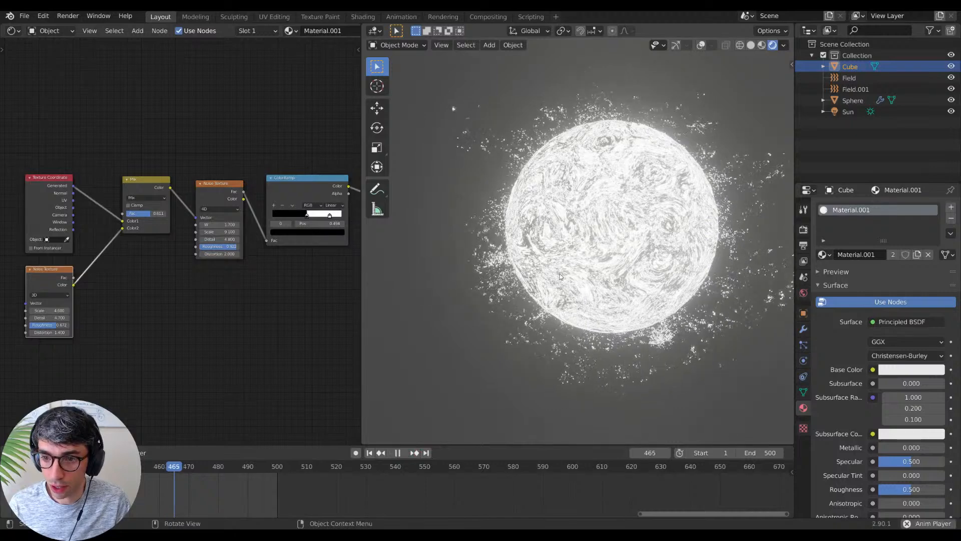
pyautogui.press('space')
pyautogui.moveTo(624, 257); pyautogui.dragTo(557, 259, button='middle')
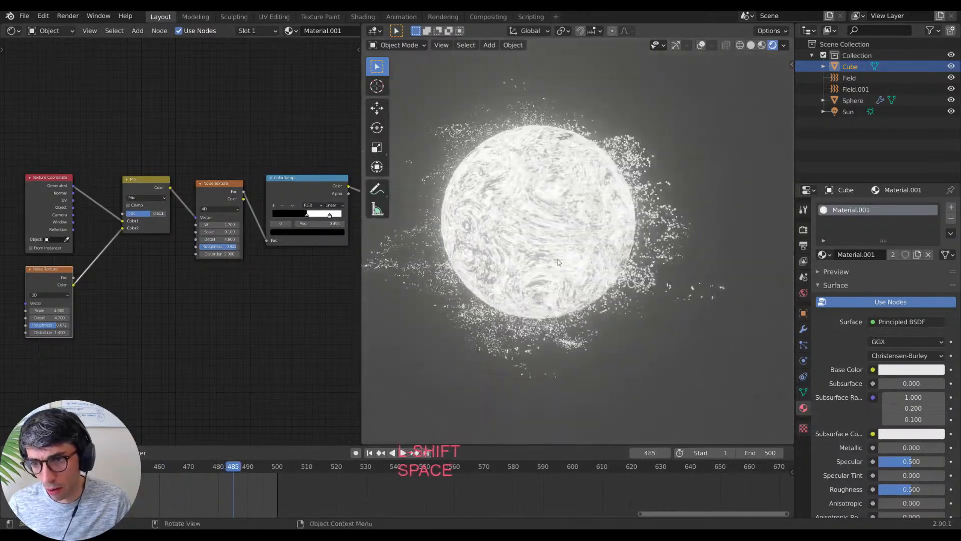
pyautogui.press('space')
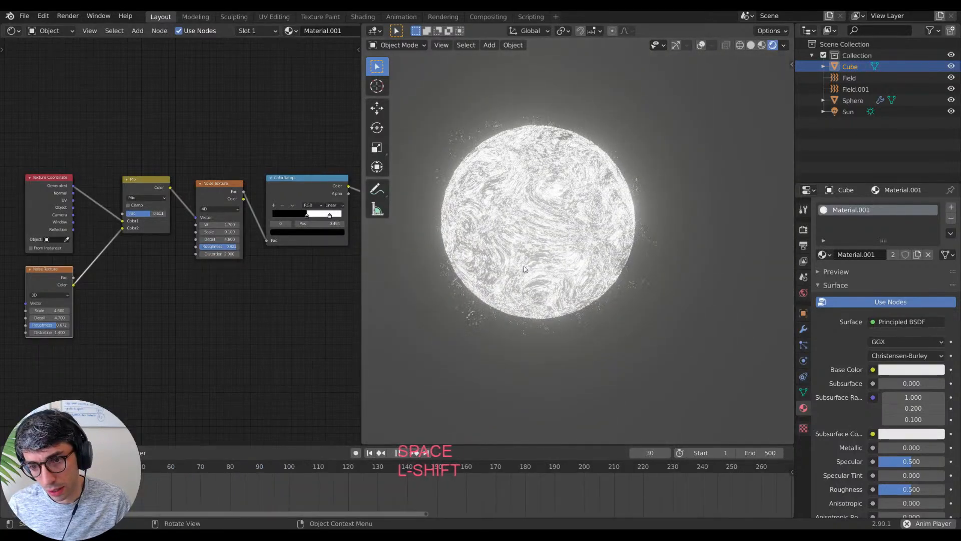
# Step: Set the W value of the Noise Texture feeding the ColorRamp to about 2.14 and briefly play the animation
pyautogui.press('space')
pyautogui.keyDown('shift'); pyautogui.moveTo(574, 262); pyautogui.dragTo(699, 203, button='middle'); pyautogui.keyUp('shift')
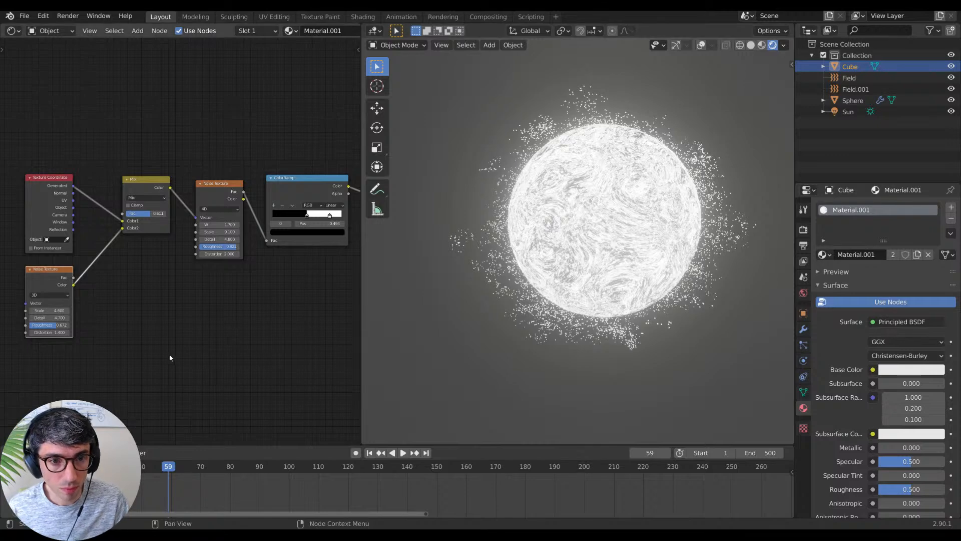
pyautogui.moveTo(259, 331); pyautogui.dragTo(240, 367, button='middle')
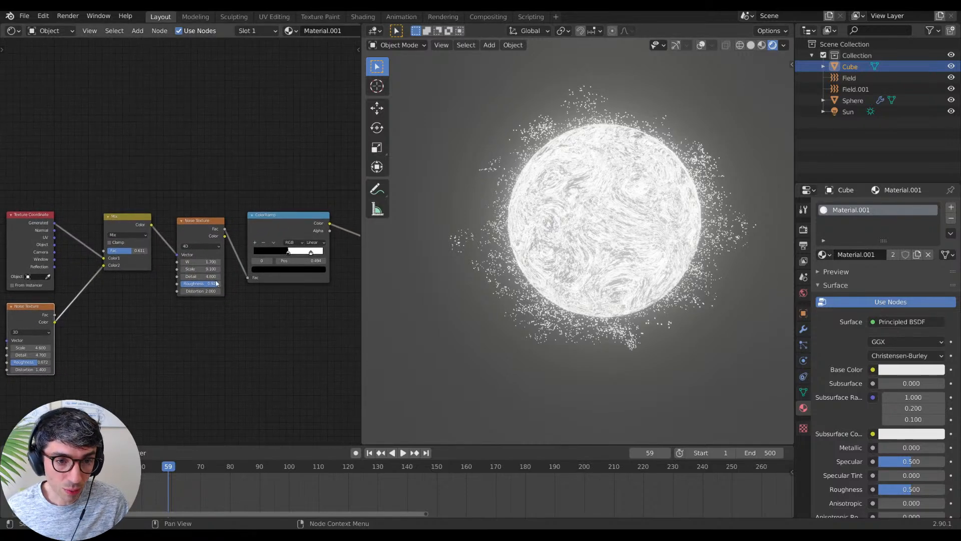
pyautogui.keyDown('shift'); pyautogui.moveTo(200, 262); pyautogui.dragTo(311, 262); pyautogui.keyUp('shift')
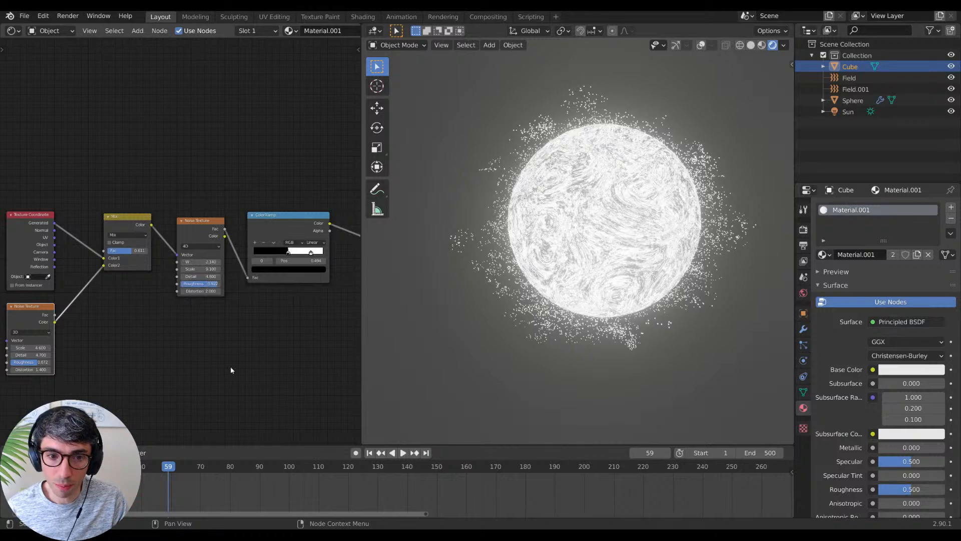
pyautogui.press('space')
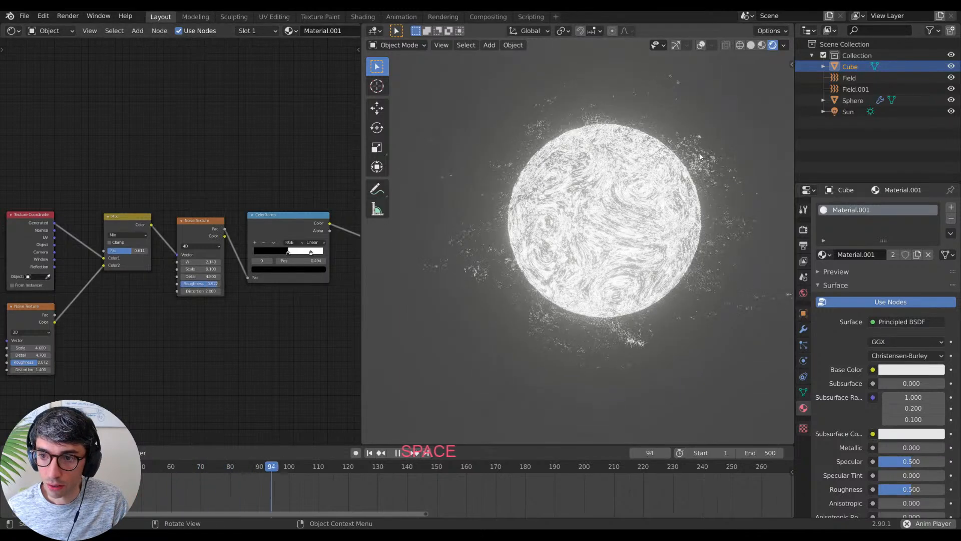
pyautogui.press('space')
# Step: Move the Texture Coordinate node aside and insert a Mapping node between it and the Mix node
pyautogui.moveTo(193, 333); pyautogui.dragTo(242, 301, button='middle')
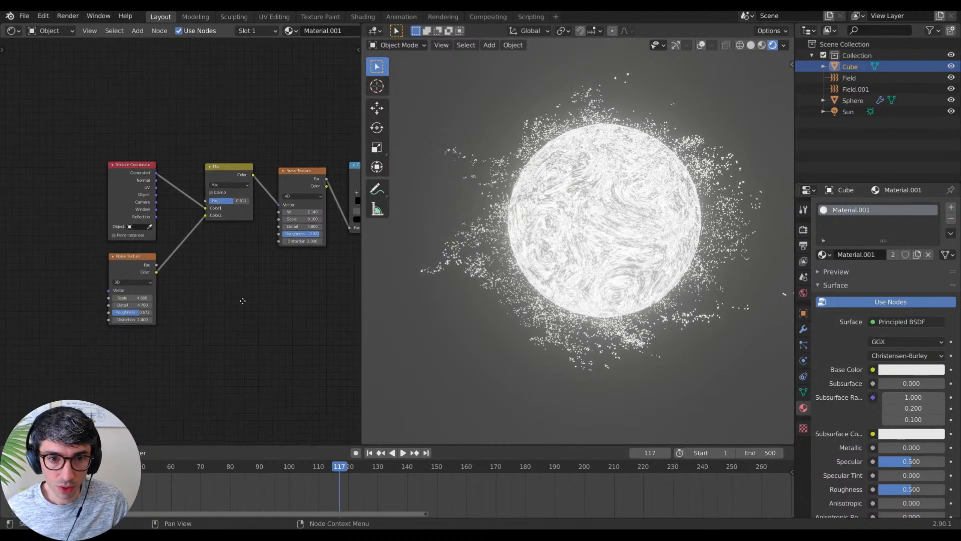
pyautogui.moveTo(111, 160); pyautogui.dragTo(57, 146)
pyautogui.hotkey('shift', 'a')
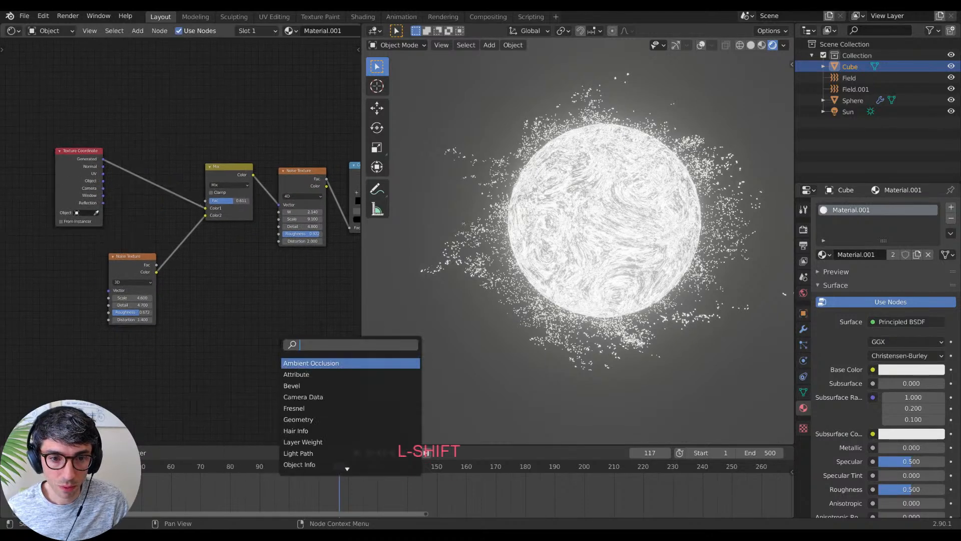
pyautogui.write('mappo')
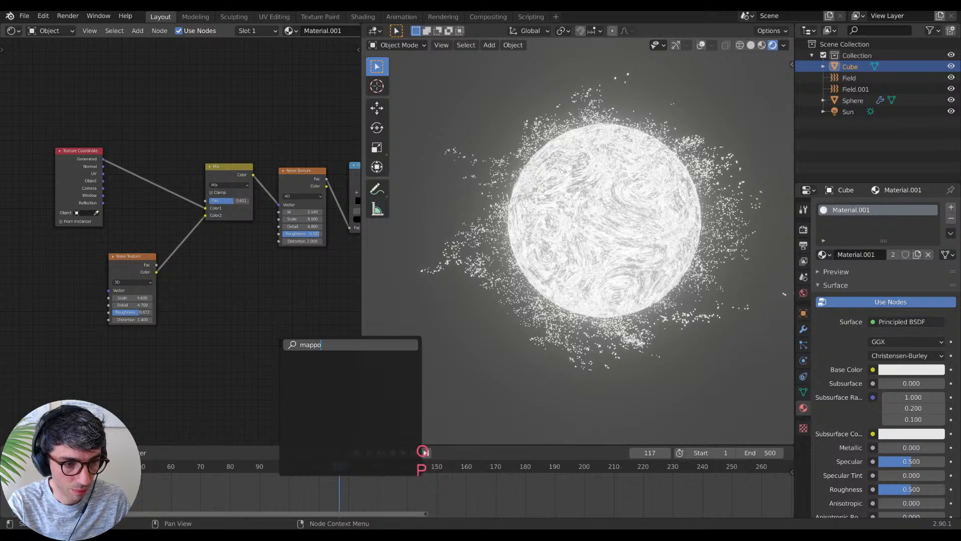
pyautogui.press('BackSpace')
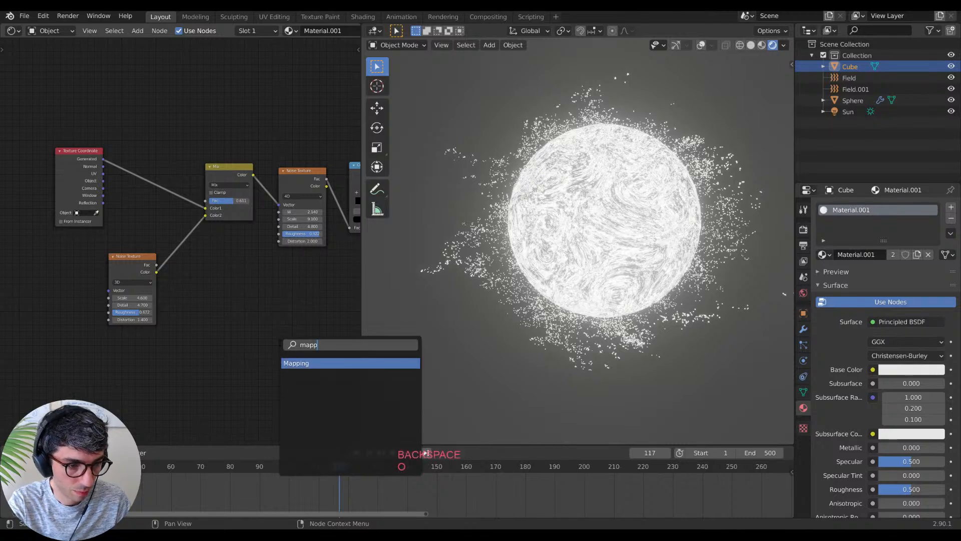
pyautogui.press('Return')
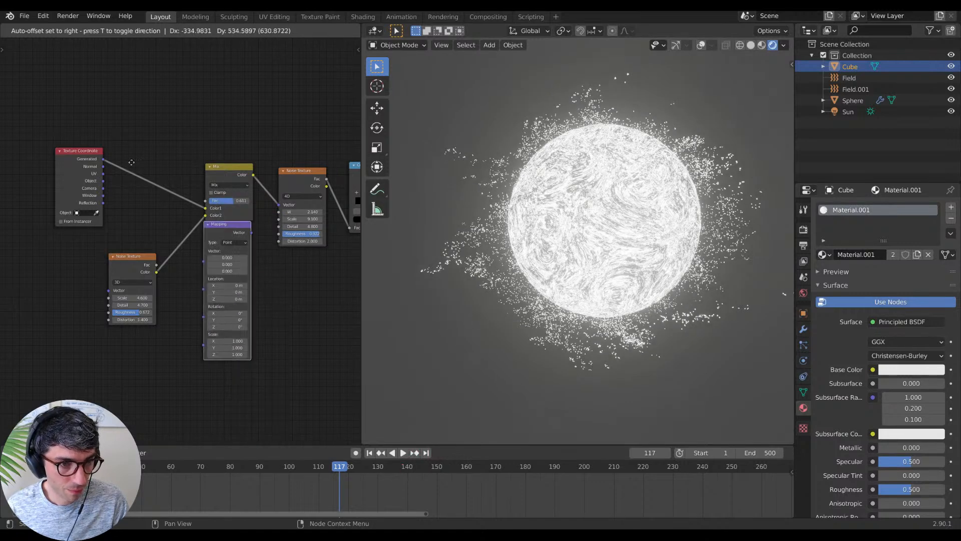
pyautogui.click(111, 110)
# Step: Space out the Texture Coordinate and Mapping nodes so the chain into the Mix node is tidy
pyautogui.moveTo(79, 166); pyautogui.dragTo(56, 163)
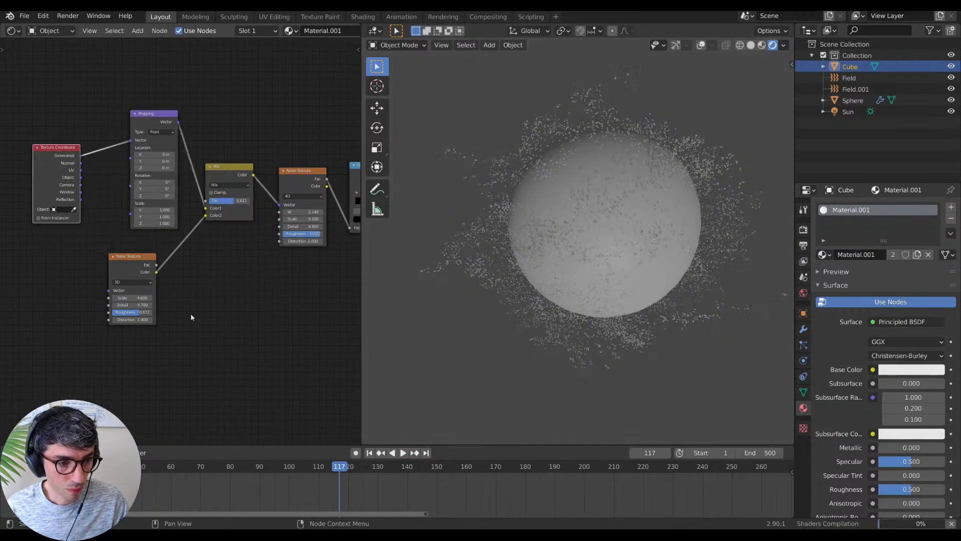
pyautogui.moveTo(178, 300); pyautogui.dragTo(193, 328, button='middle')
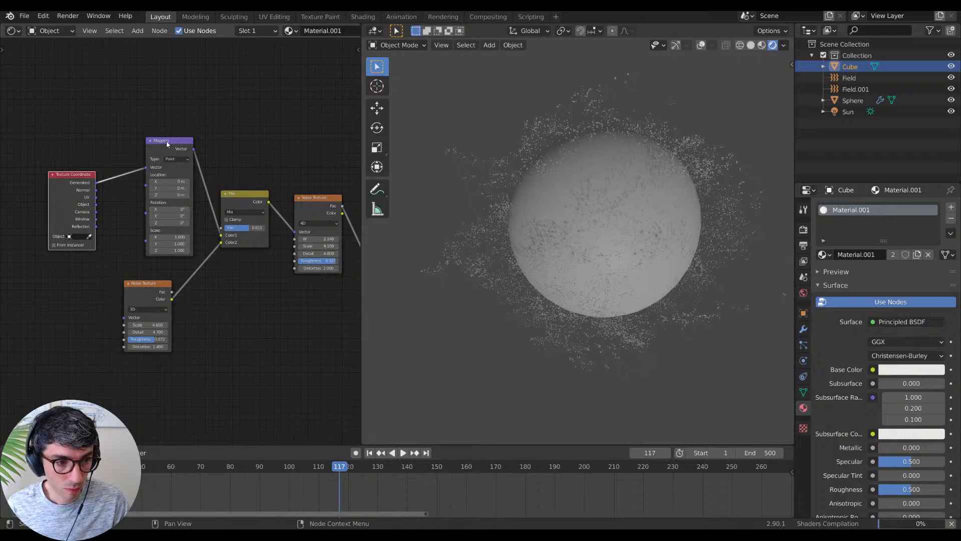
pyautogui.moveTo(166, 144)
pyautogui.mouseDown()
pyautogui.moveTo(180, 143)
pyautogui.moveTo(152, 150)
pyautogui.mouseUp()
pyautogui.moveTo(223, 283); pyautogui.dragTo(226, 287, button='middle')
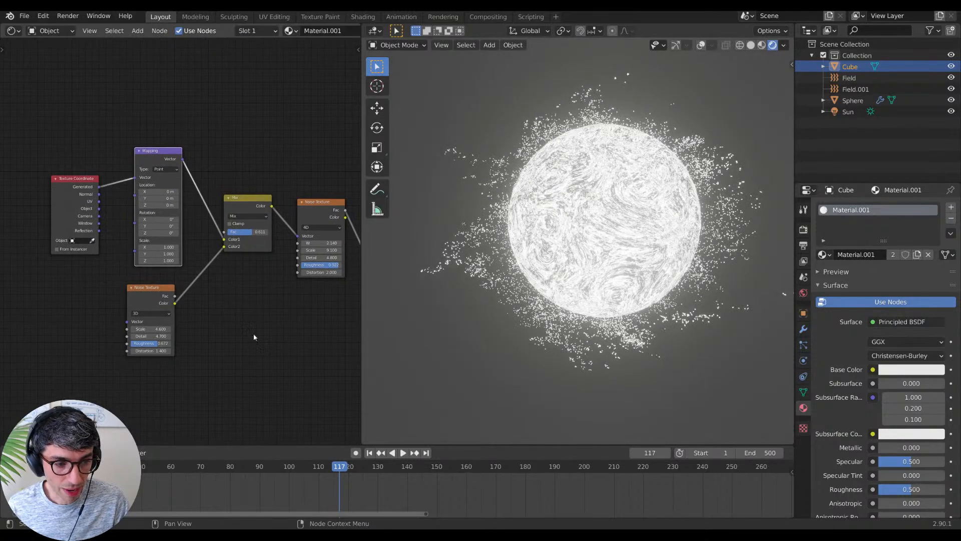
pyautogui.moveTo(253, 336); pyautogui.dragTo(241, 331, button='middle')
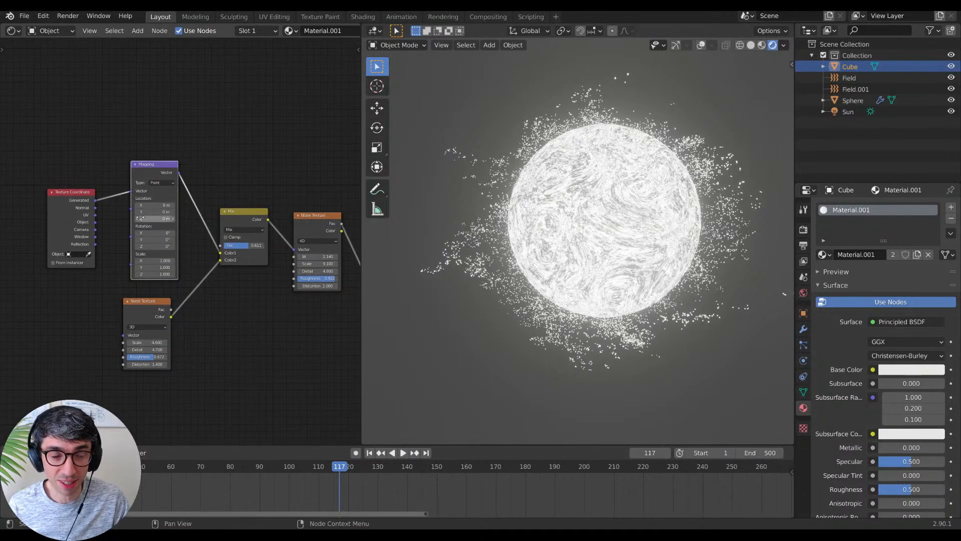
# Step: Set the Mapping node's rotation to about X 8.15°, Y 1.34°, Z 15.7° and its Location X to 0.19 m
pyautogui.keyDown('shift'); pyautogui.moveTo(155, 239); pyautogui.dragTo(166, 247); pyautogui.keyUp('shift')
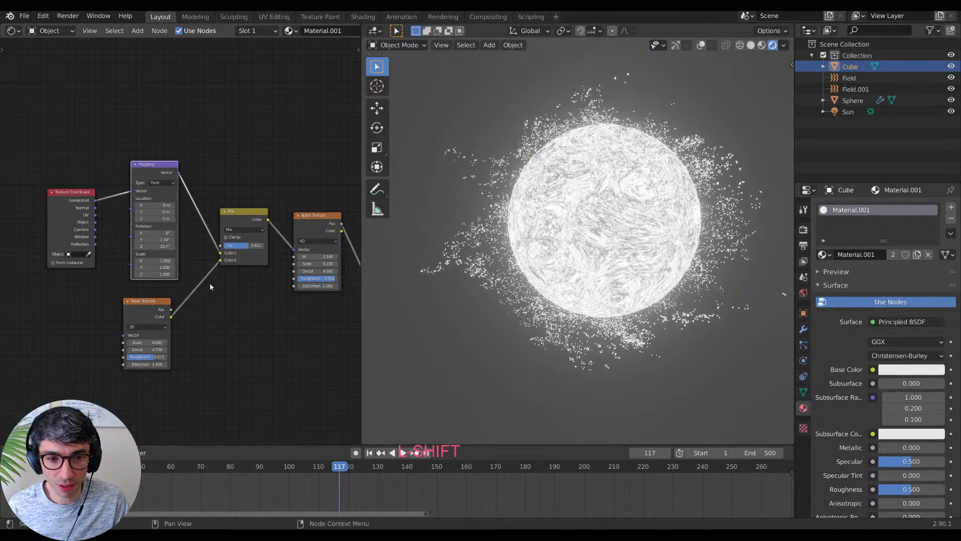
pyautogui.keyDown('shift'); pyautogui.moveTo(152, 233); pyautogui.dragTo(156, 233); pyautogui.keyUp('shift')
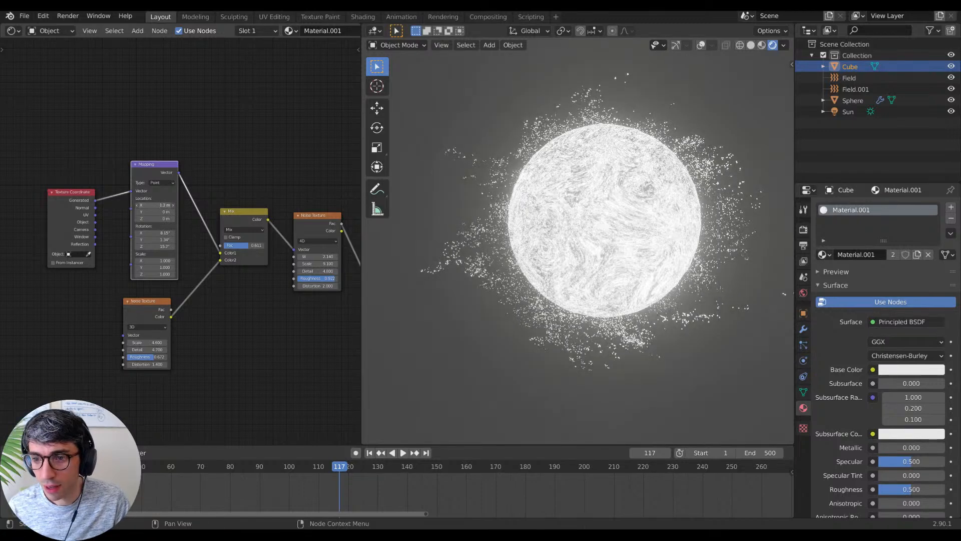
pyautogui.keyDown('shift'); pyautogui.moveTo(155, 205); pyautogui.dragTo(151, 204); pyautogui.keyUp('shift')
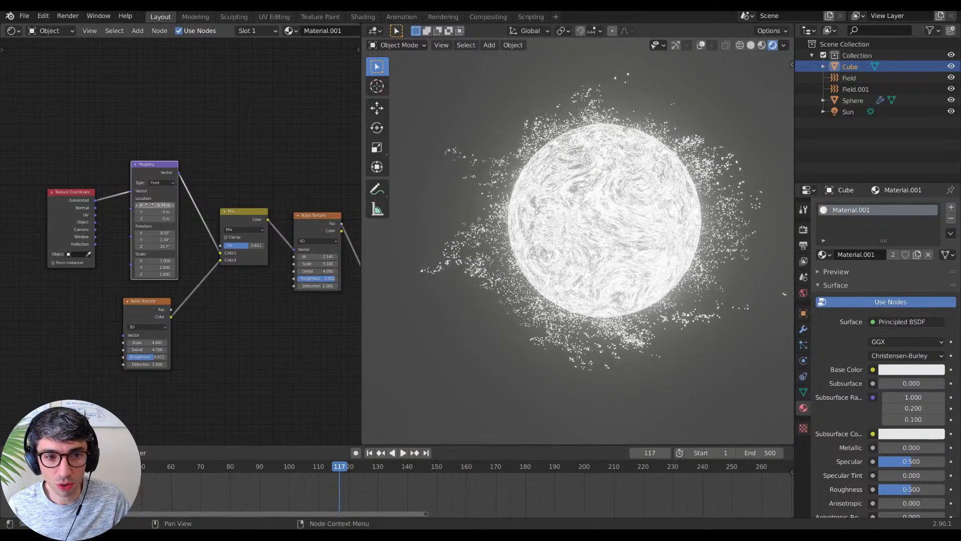
pyautogui.keyDown('shift'); pyautogui.moveTo(149, 204); pyautogui.dragTo(158, 205); pyautogui.keyUp('shift')
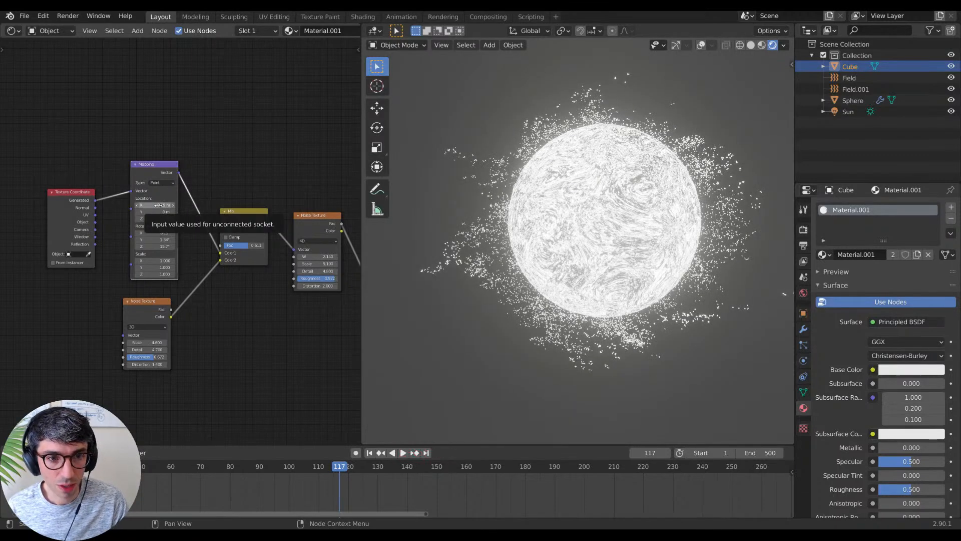
# Step: Keyframe the Mapping node's location at frame 117 and show its X, Y and Z curves in an enlarged Graph Editor
pyautogui.press('i')
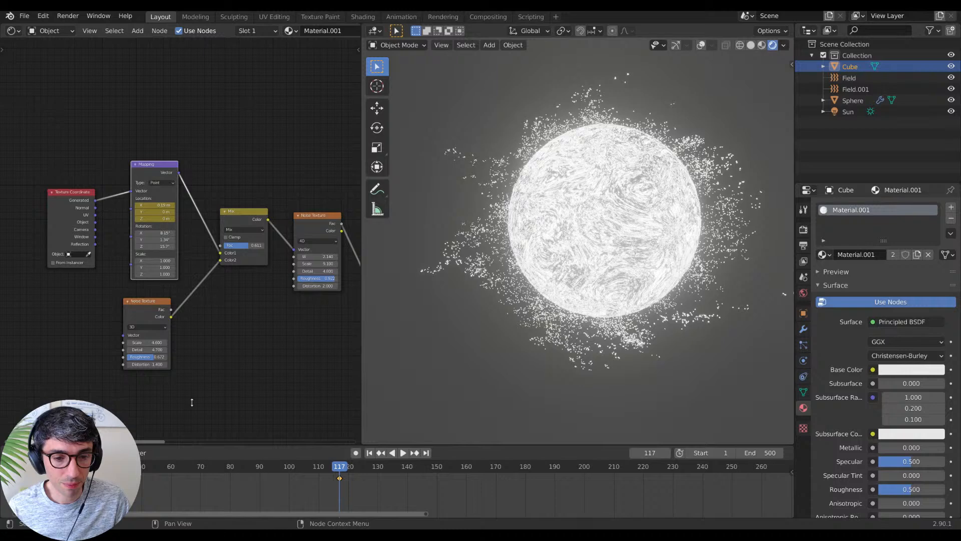
pyautogui.keyDown('ctrl'); pyautogui.scroll(-10, 205, 360); pyautogui.keyUp('ctrl')
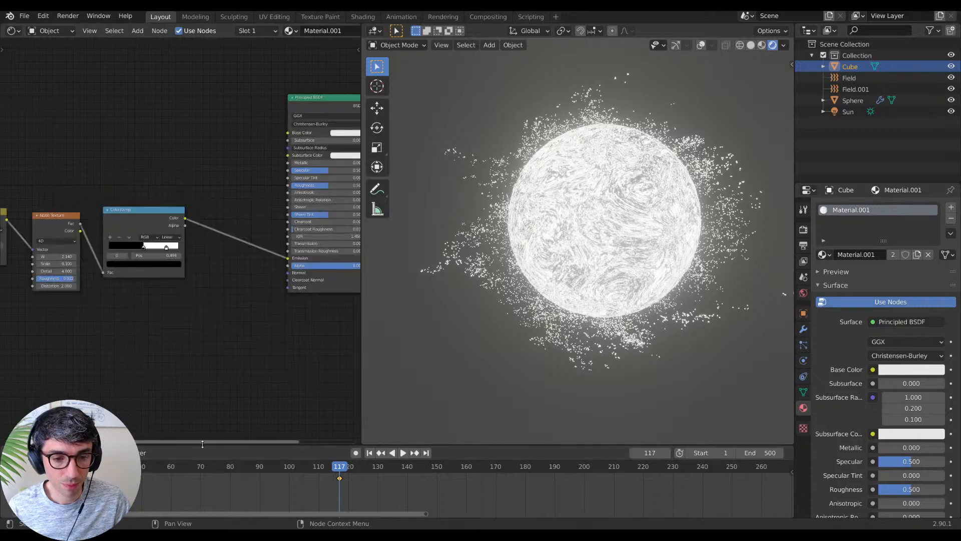
pyautogui.moveTo(201, 445); pyautogui.dragTo(207, 297)
pyautogui.click(12, 315)
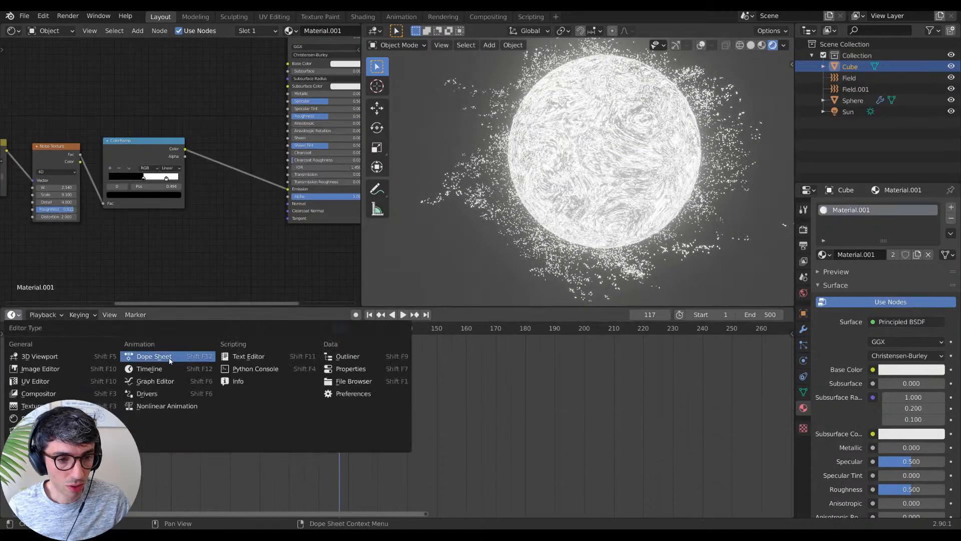
pyautogui.click(162, 384)
pyautogui.click(8, 350)
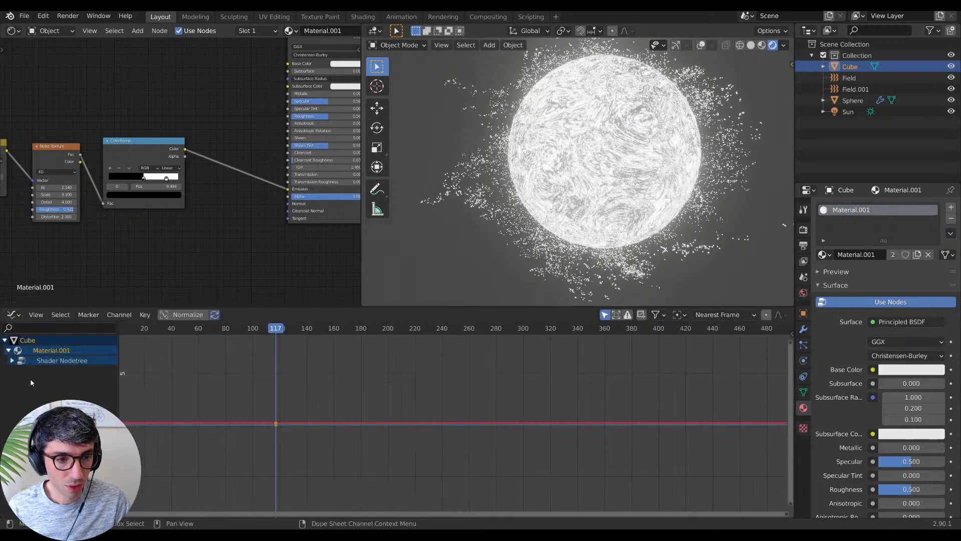
pyautogui.click(12, 360)
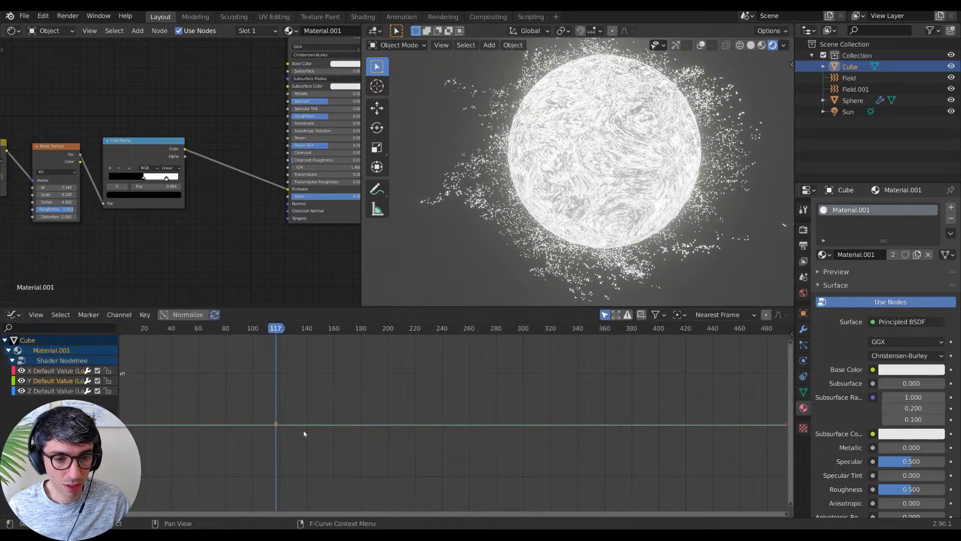
pyautogui.press('Home')
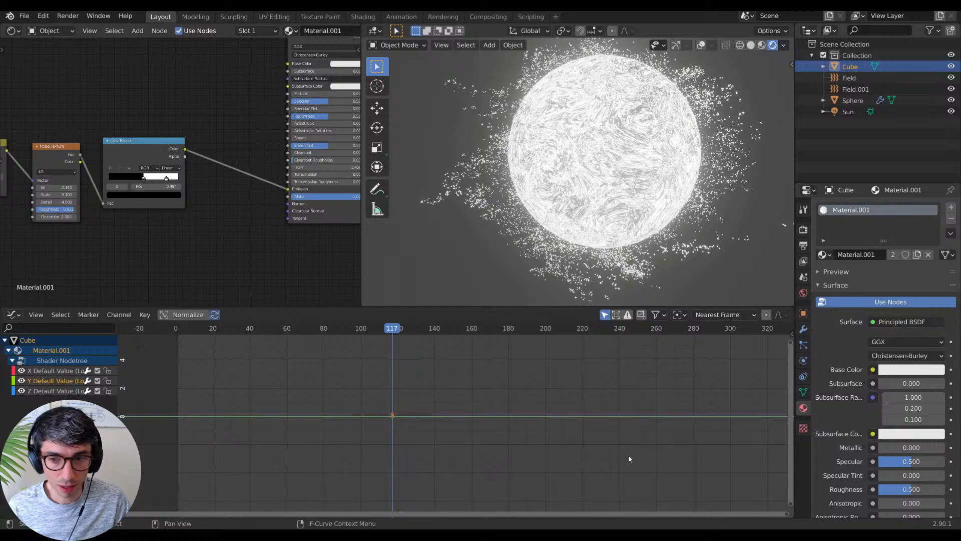
# Step: Add a Generator modifier to the Mapping node's X location curve
pyautogui.moveTo(67, 253); pyautogui.dragTo(300, 261, button='middle')
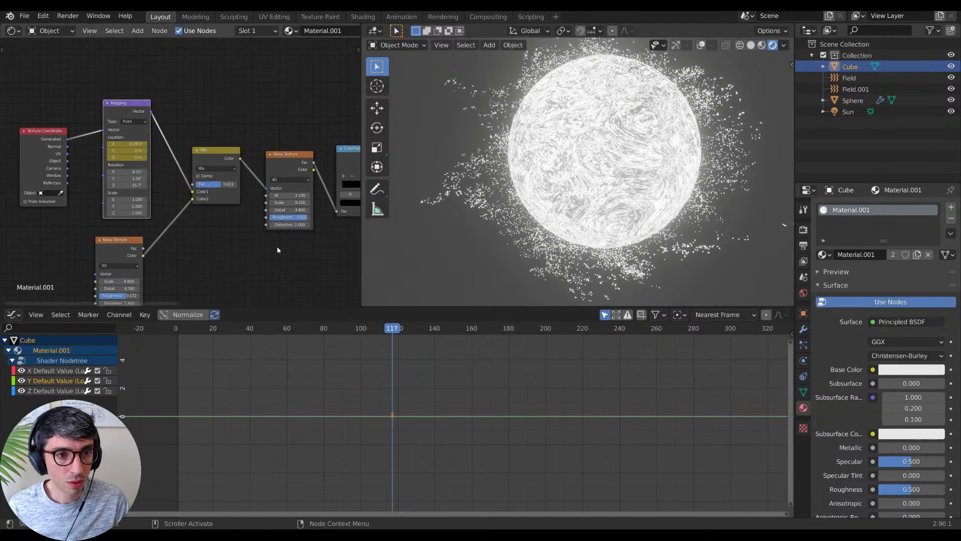
pyautogui.click(57, 372)
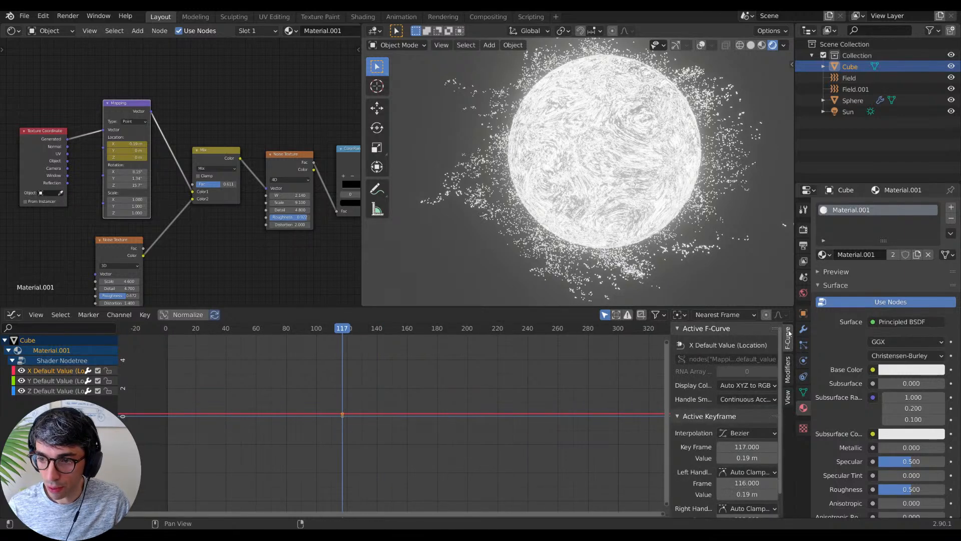
pyautogui.click(792, 331)
pyautogui.click(788, 371)
pyautogui.click(717, 346)
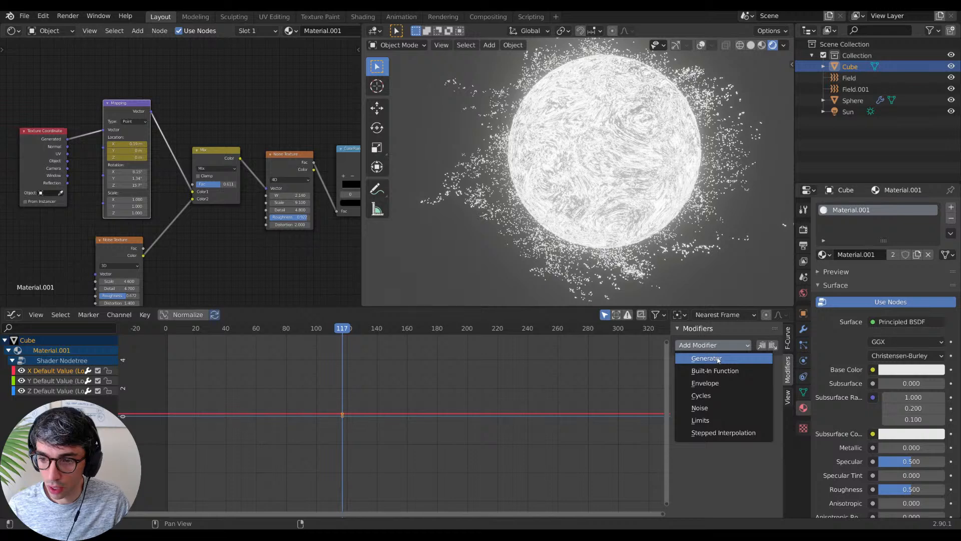
pyautogui.click(719, 359)
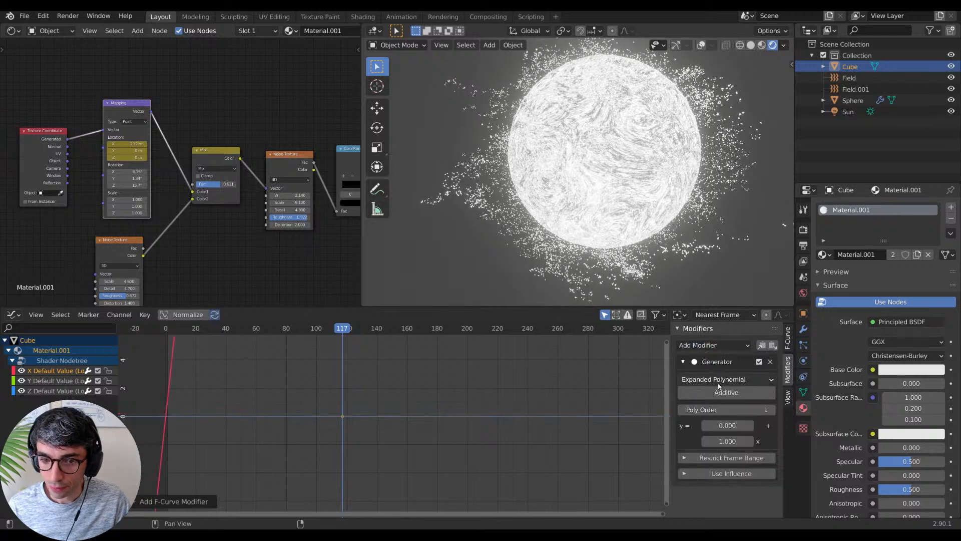
# Step: Try 0.1 as the x coefficient of the Generator modifier on the X location curve
pyautogui.click(728, 441)
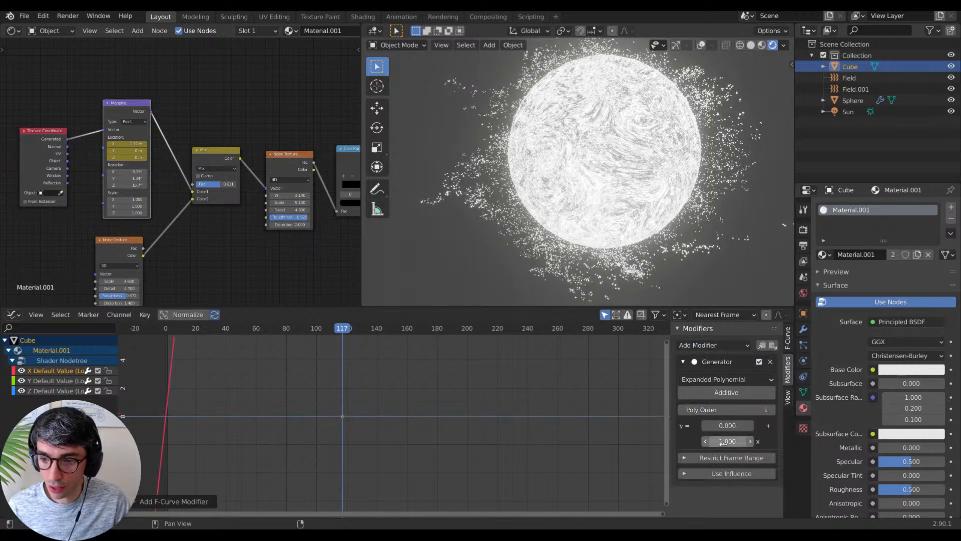
pyautogui.write('0.1')
pyautogui.press('Return')
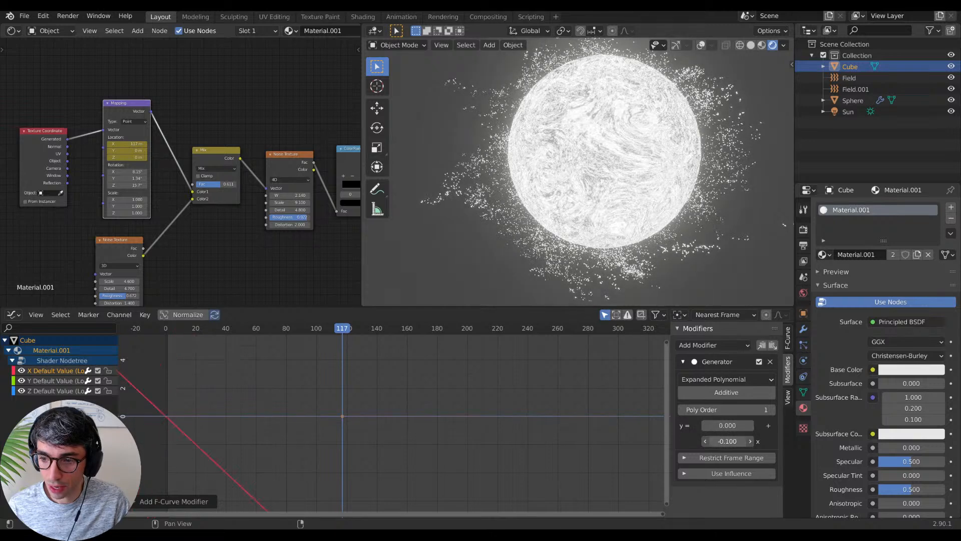
pyautogui.keyDown('shift'); pyautogui.moveTo(727, 441); pyautogui.dragTo(751, 441); pyautogui.keyUp('shift')
pyautogui.click(729, 441)
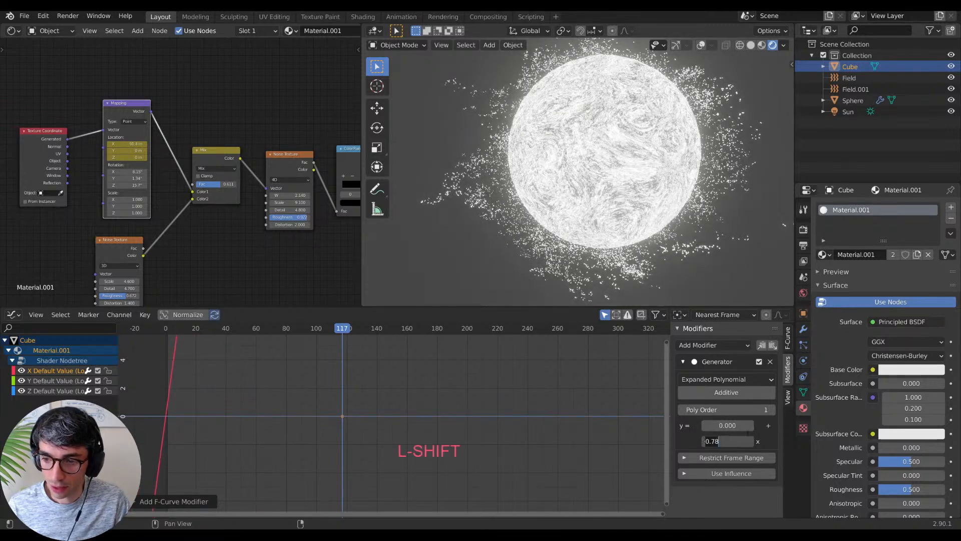
pyautogui.write('0.1')
pyautogui.press('Return')
# Step: Try a Generator x coefficient of 0.01 and play the animation to judge the surface movement
pyautogui.click(747, 441)
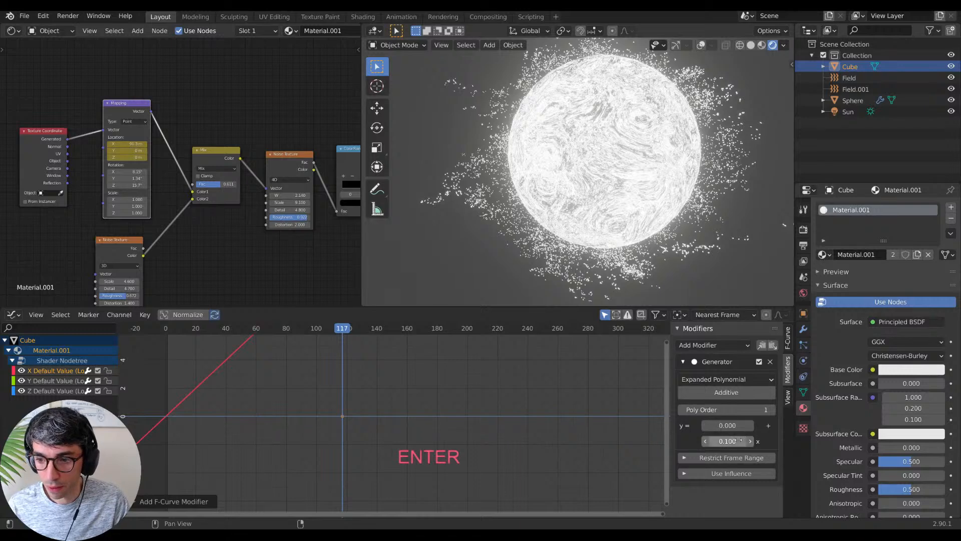
pyautogui.write('0.01')
pyautogui.press('Return')
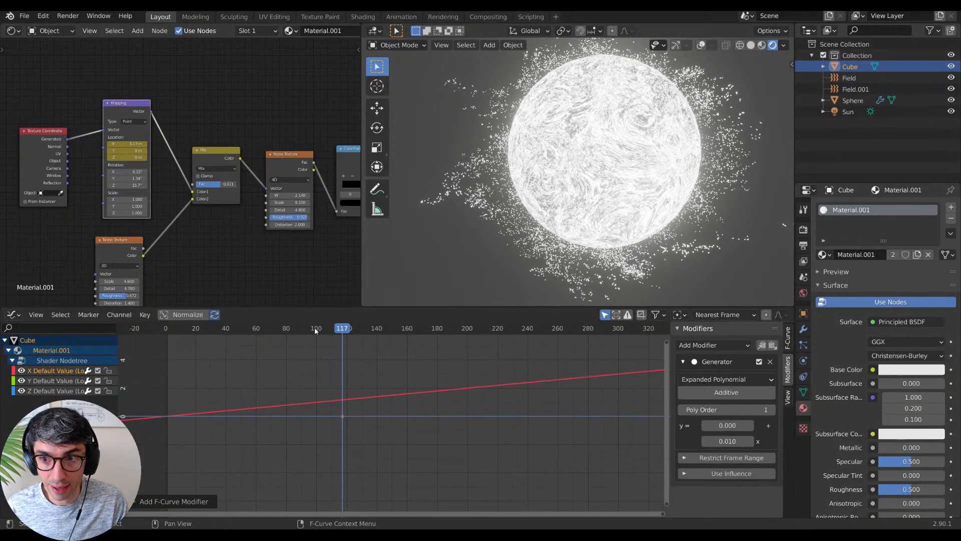
pyautogui.press('space')
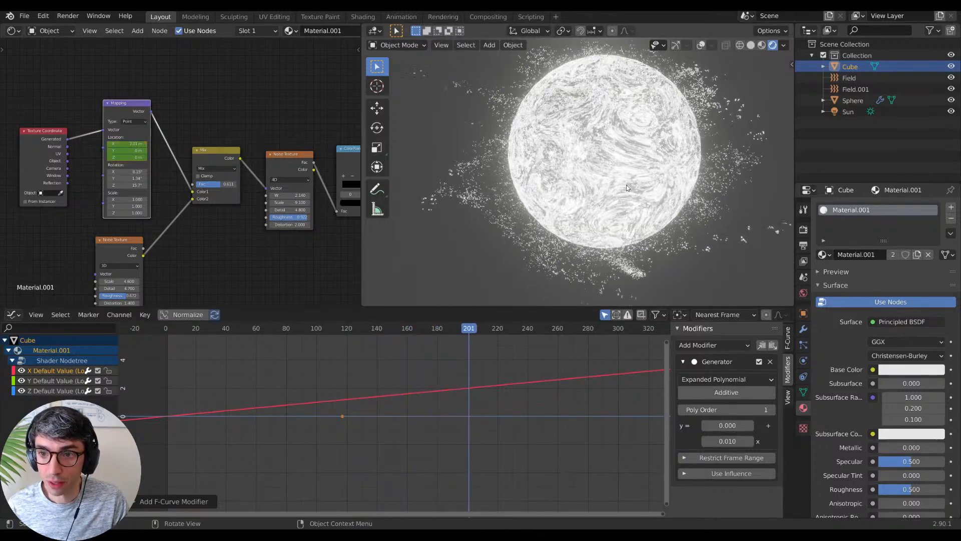
pyautogui.press('space')
# Step: Set the Generator modifier's x coefficient to 0.005 for a slower texture drift
pyautogui.click(727, 441)
pyautogui.press('BackSpace')
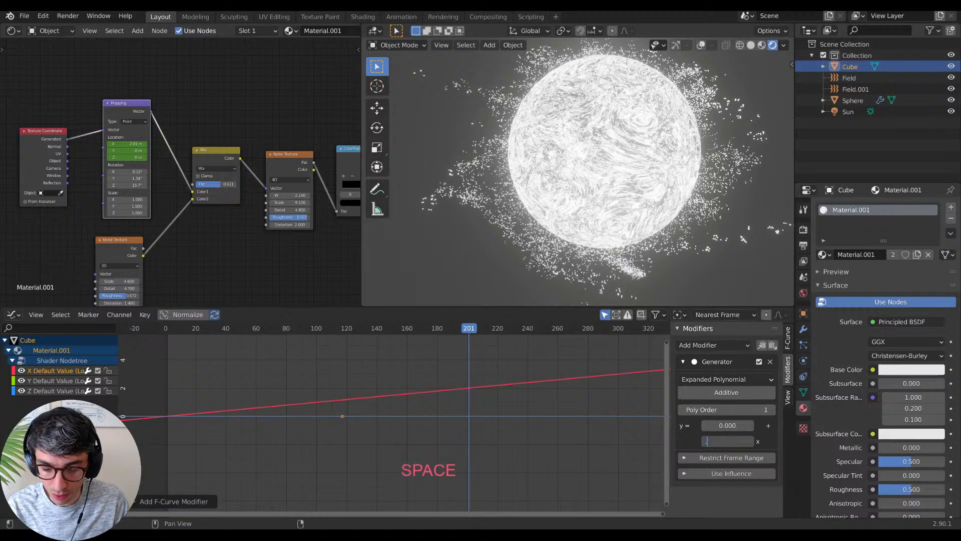
pyautogui.write('.005')
pyautogui.press('Return')
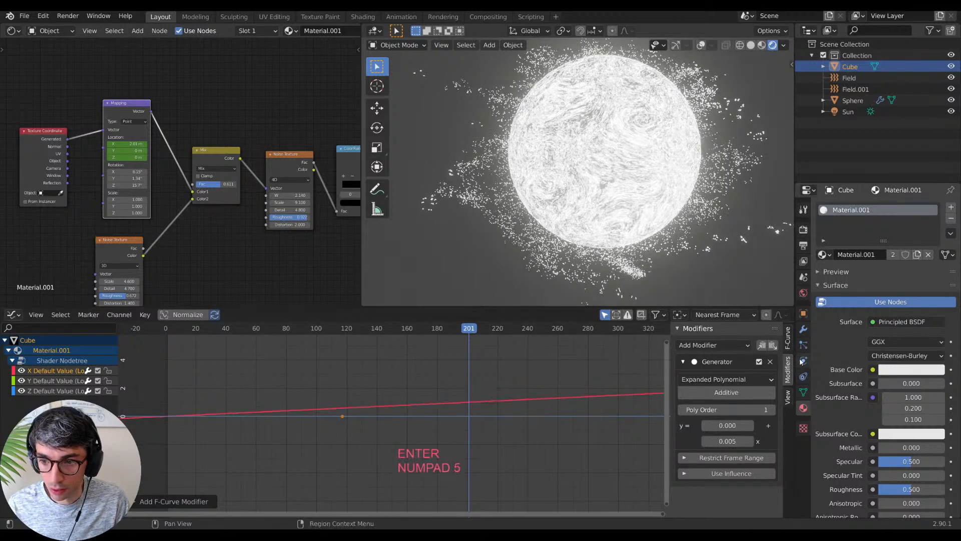
# Step: Play the animation to judge the drift speed of the sun's surface texture
pyautogui.press('space')
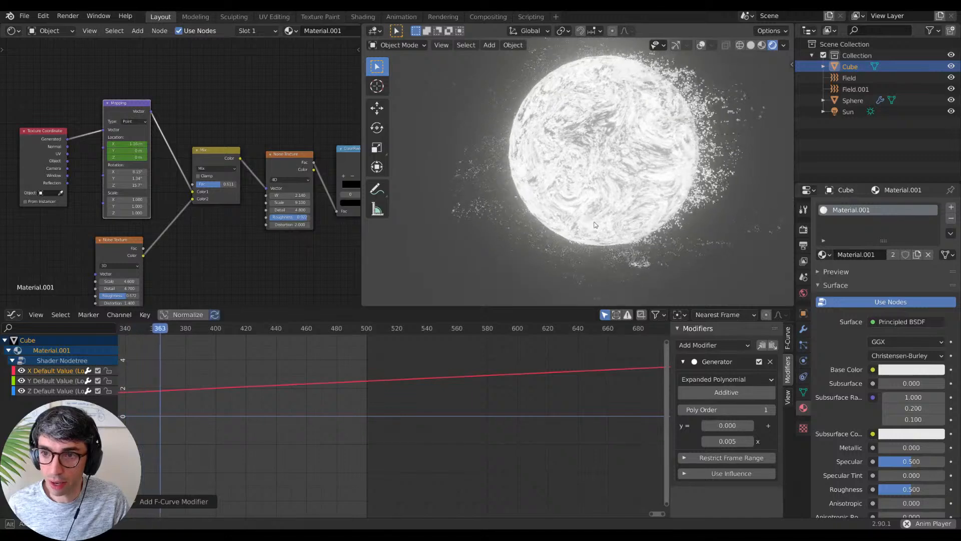
pyautogui.press('space')
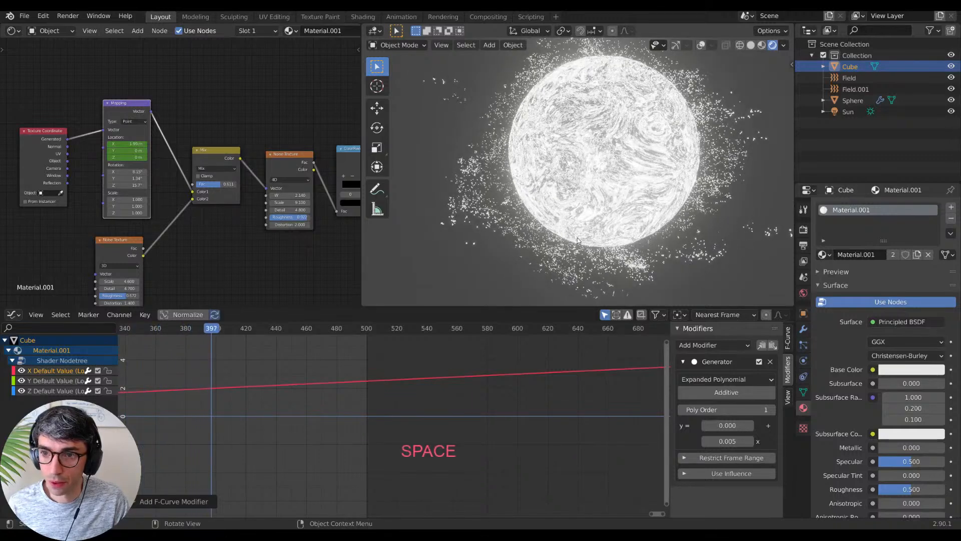
# Step: Duplicate the Mapping node and insert the copy between the lower Noise Texture and the Mix node's Color2 input
pyautogui.moveTo(135, 259); pyautogui.dragTo(189, 201, button='middle')
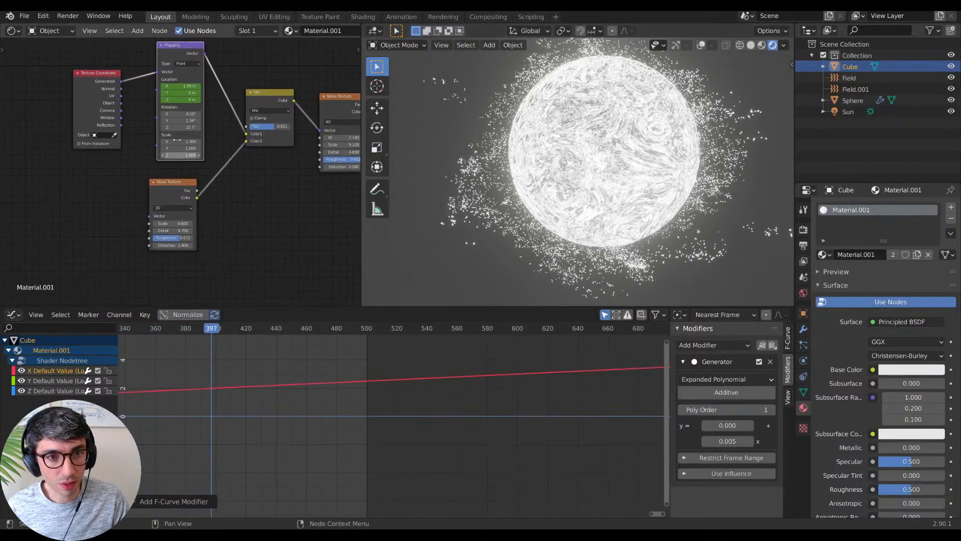
pyautogui.moveTo(85, 90); pyautogui.dragTo(36, 94)
pyautogui.moveTo(176, 54); pyautogui.dragTo(139, 61)
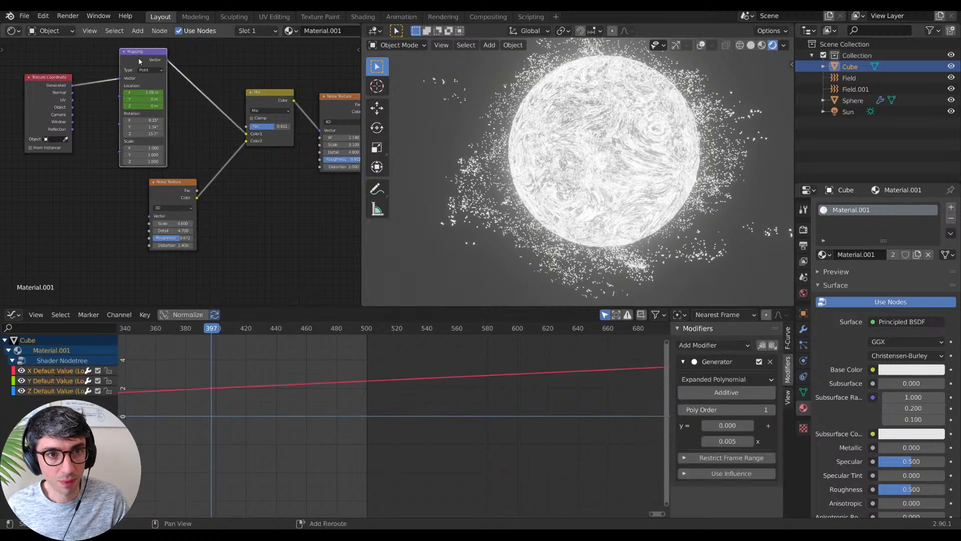
pyautogui.hotkey('shift', 'd')
pyautogui.hotkey('shift', 'd')
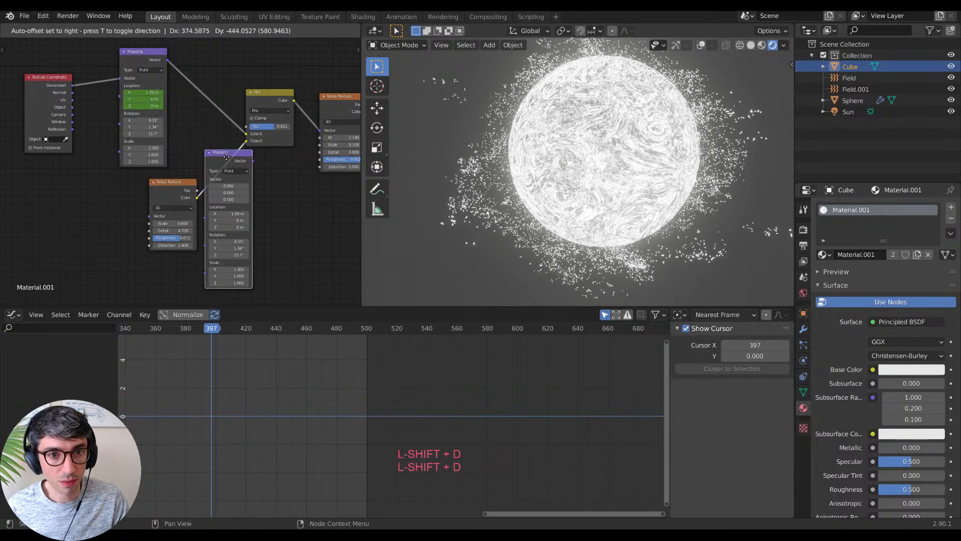
pyautogui.click(200, 201)
pyautogui.moveTo(313, 224); pyautogui.dragTo(277, 219, button='middle')
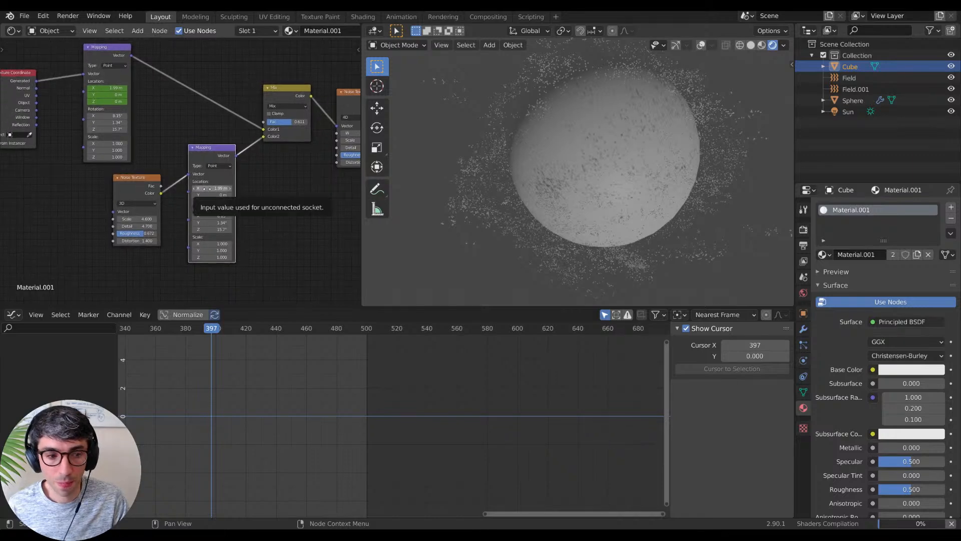
# Step: Adjust the second Mapping node's location to about X 1.9 m, Y 0.37 m and Z 0.3 m, and keyframe it
pyautogui.moveTo(207, 188)
pyautogui.mouseDown()
pyautogui.moveTo(246, 188)
pyautogui.moveTo(226, 188)
pyautogui.mouseUp()
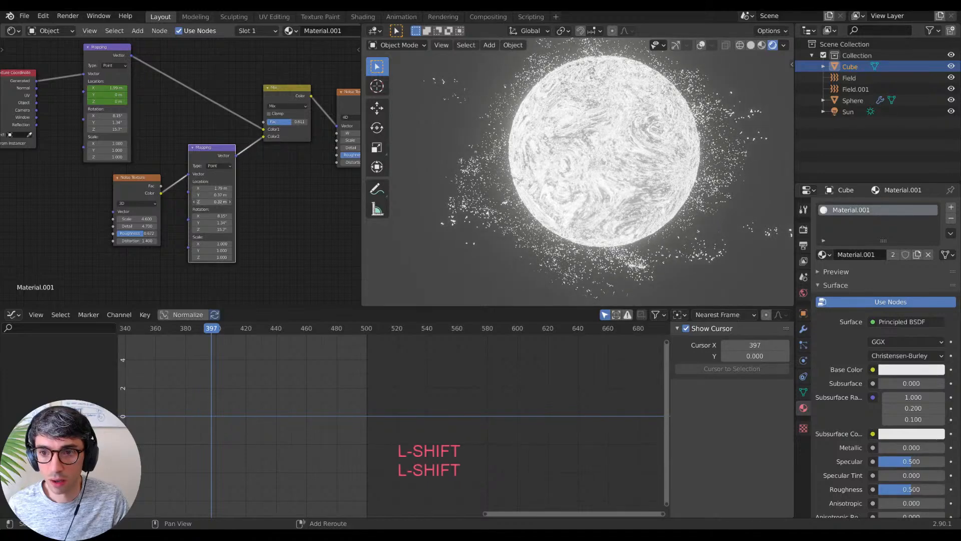
pyautogui.keyDown('shift'); pyautogui.moveTo(216, 201); pyautogui.dragTo(221, 201); pyautogui.keyUp('shift')
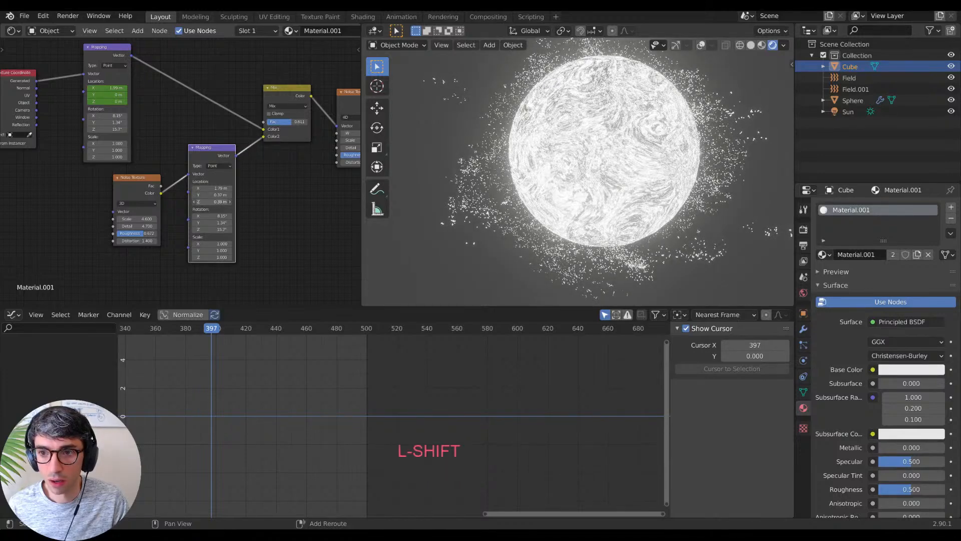
pyautogui.keyDown('shift'); pyautogui.moveTo(204, 188); pyautogui.dragTo(220, 188); pyautogui.keyUp('shift')
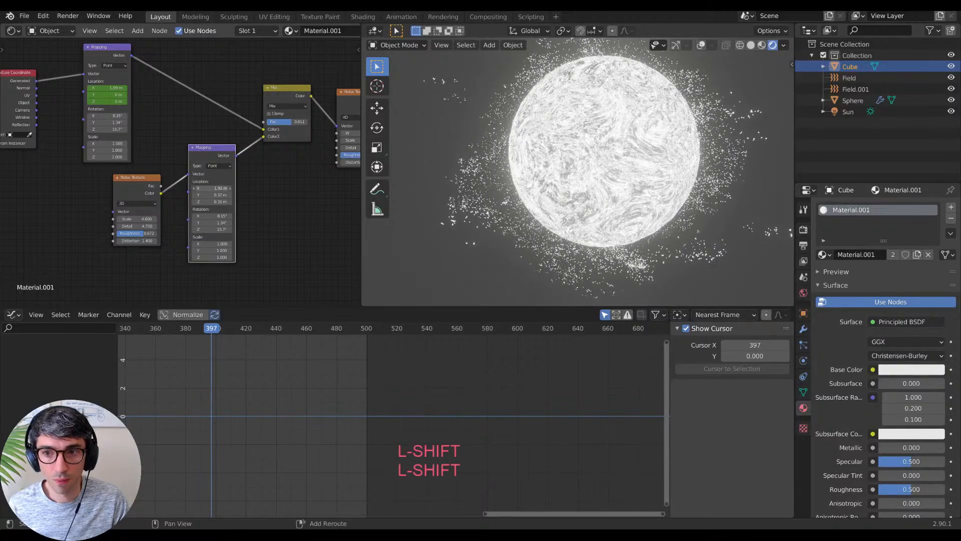
pyautogui.press('i')
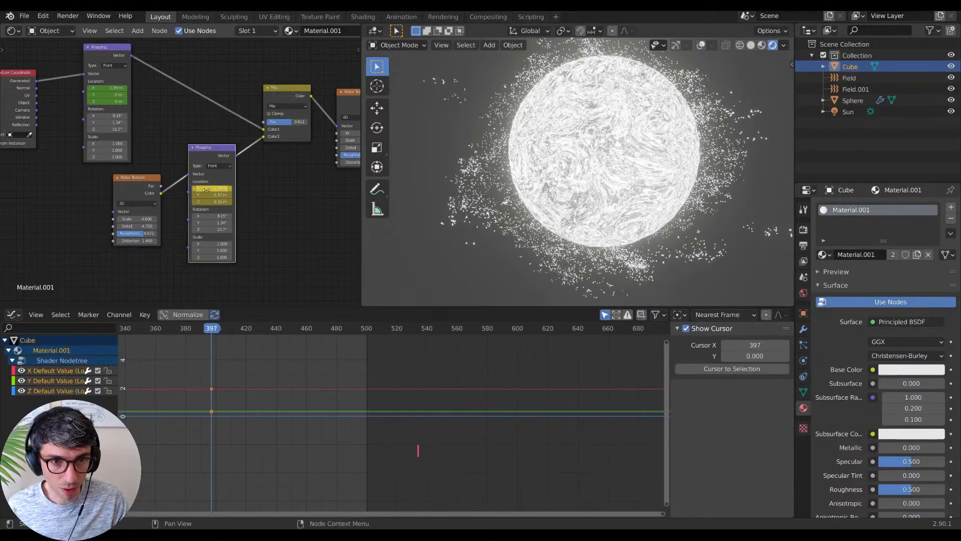
# Step: Copy the Generator modifier from the first Mapping node's X location curve to the second Mapping node's X location curve
pyautogui.click(55, 373)
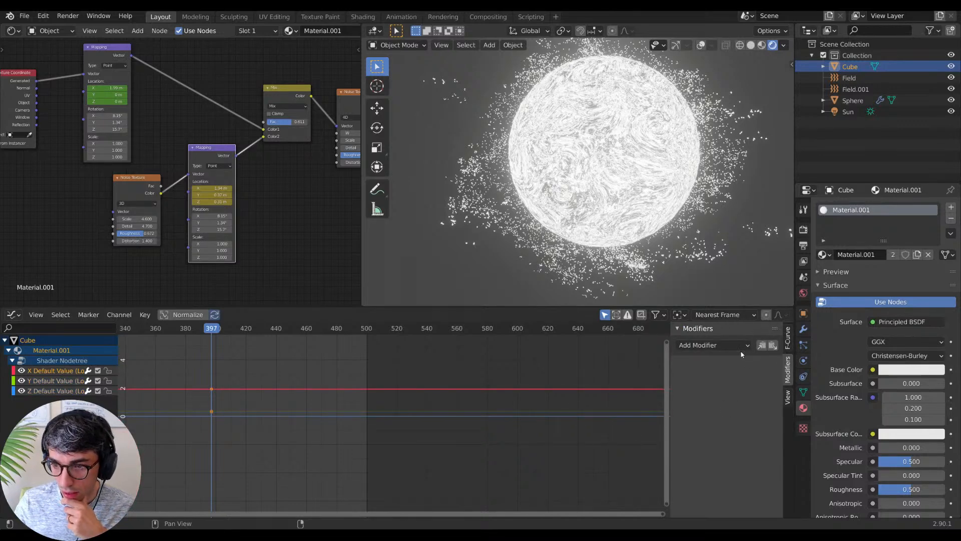
pyautogui.click(109, 59)
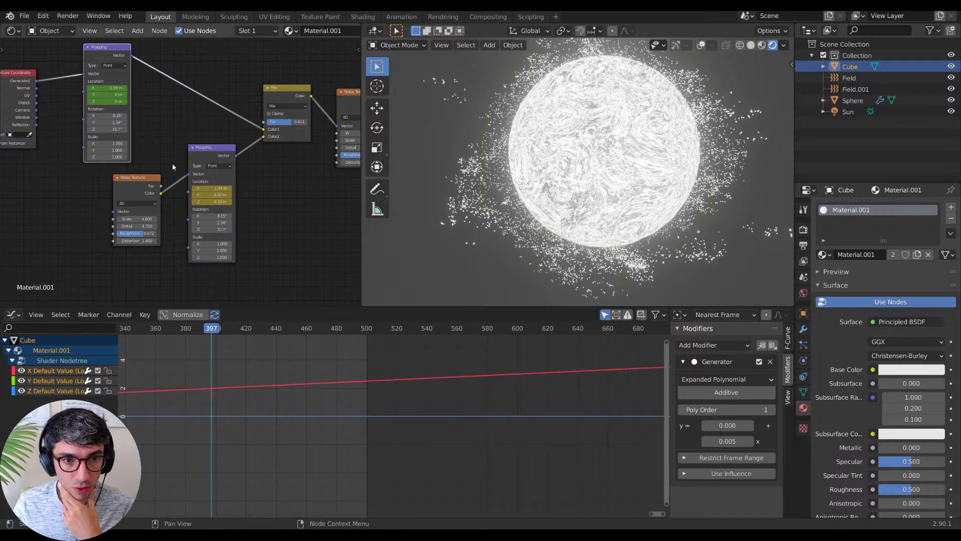
pyautogui.click(770, 361)
pyautogui.click(773, 346)
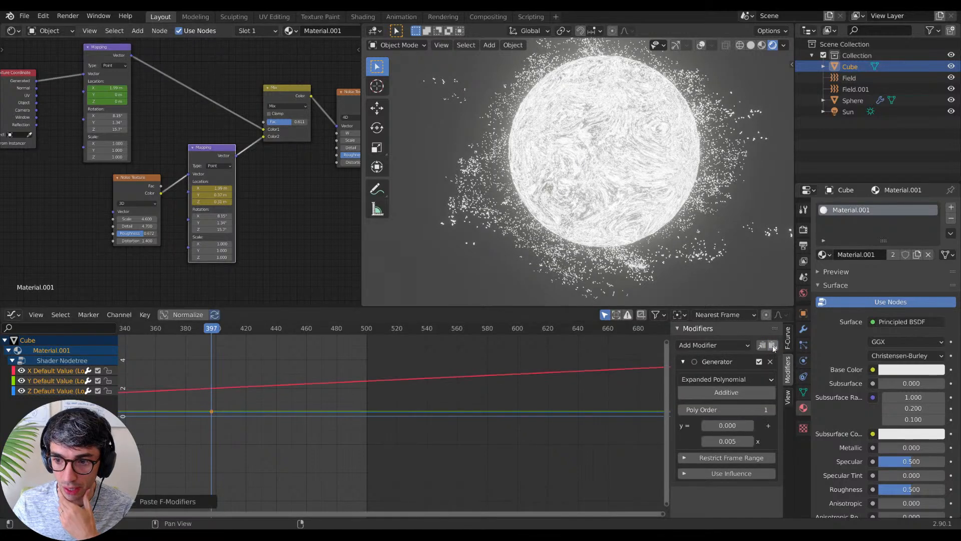
# Step: Set the x coefficient of the second Mapping node's Generator modifier to -0.005
pyautogui.click(724, 441)
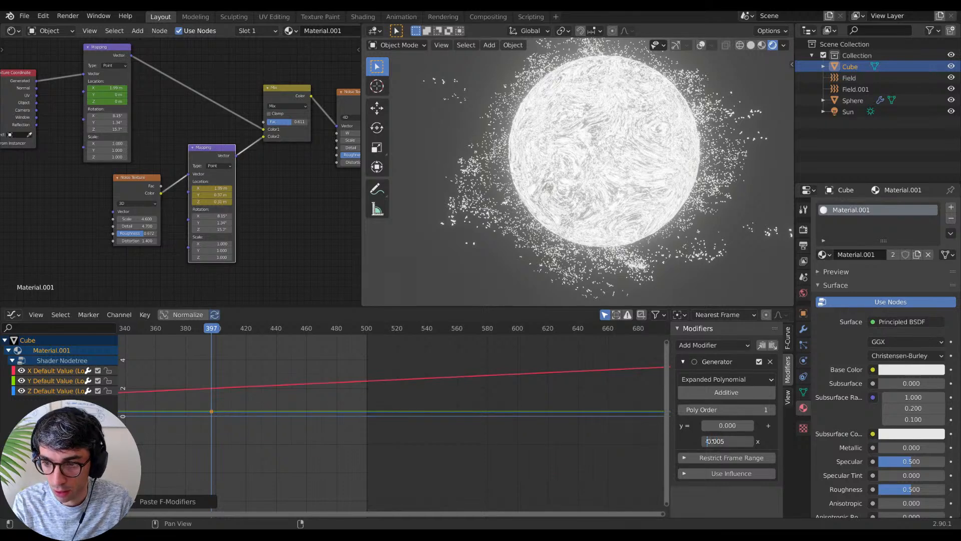
pyautogui.write('-')
pyautogui.press('Return')
pyautogui.click(310, 492)
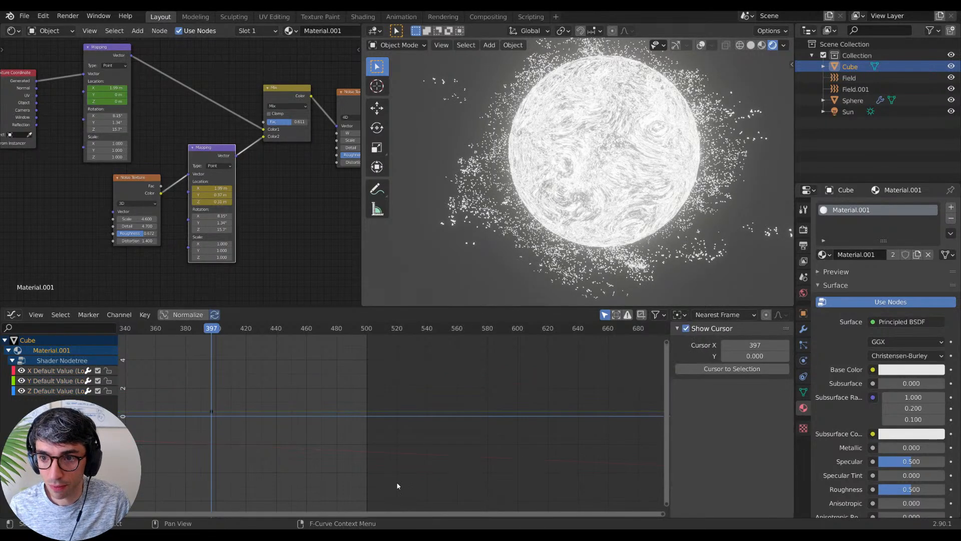
# Step: Play the animation and examine the swirling sun surface and particles up close and from a distance
pyautogui.press('space')
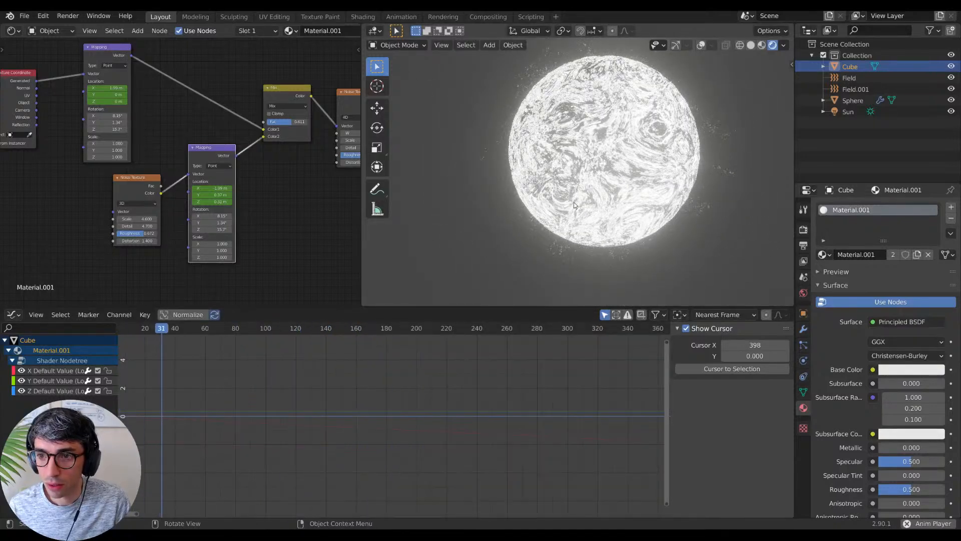
pyautogui.scroll(3, 688, 134)
pyautogui.keyDown('shift'); pyautogui.moveTo(688, 134); pyautogui.dragTo(594, 209, button='middle'); pyautogui.keyUp('shift')
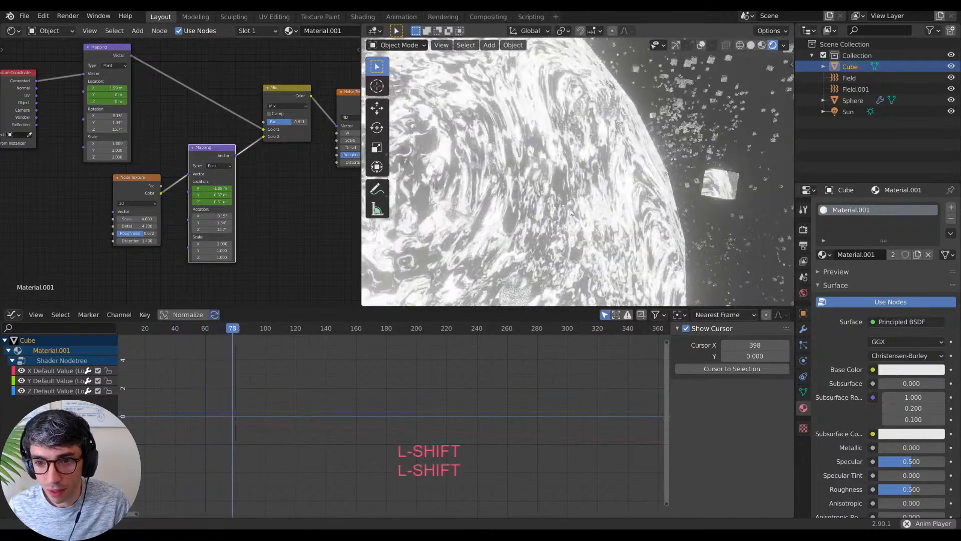
pyautogui.scroll(4, 594, 209)
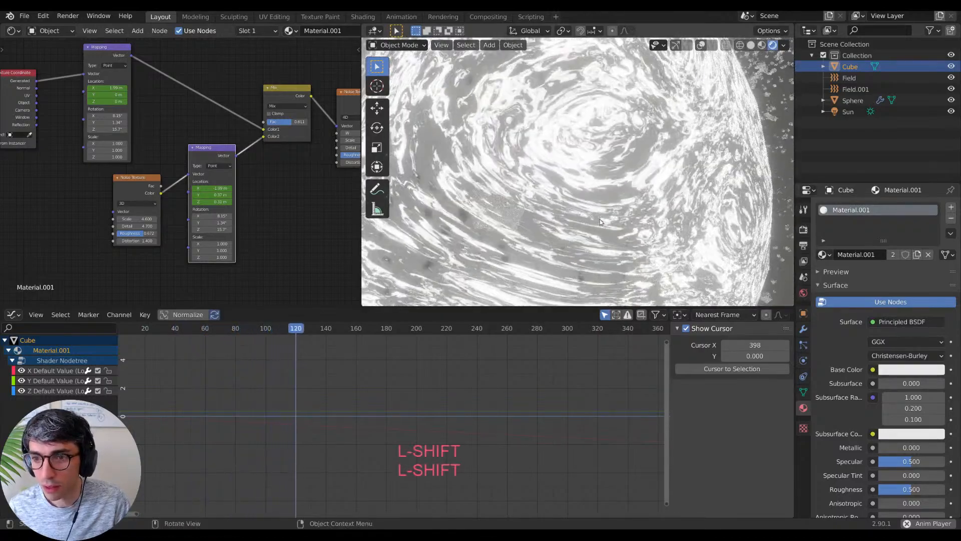
pyautogui.moveTo(600, 219); pyautogui.dragTo(655, 223, button='middle')
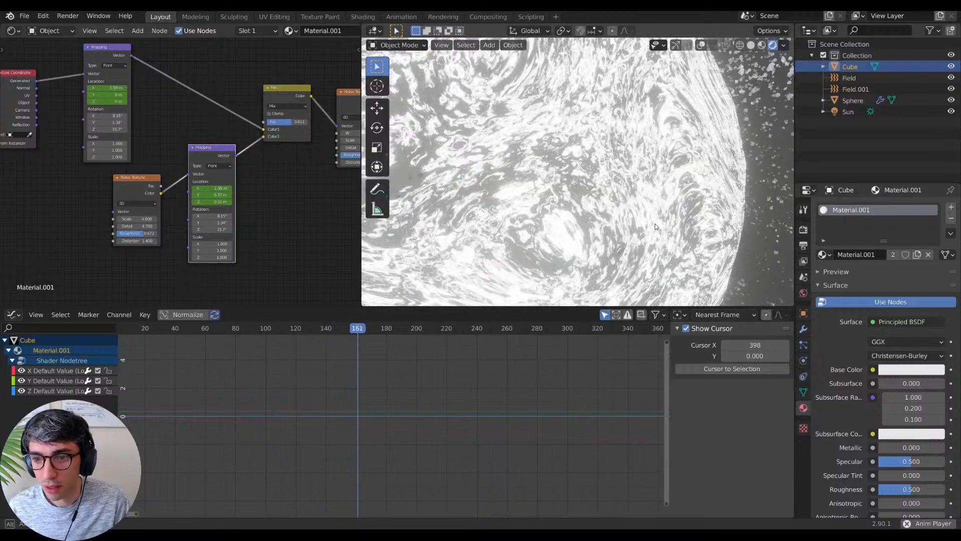
pyautogui.scroll(-3, 655, 223)
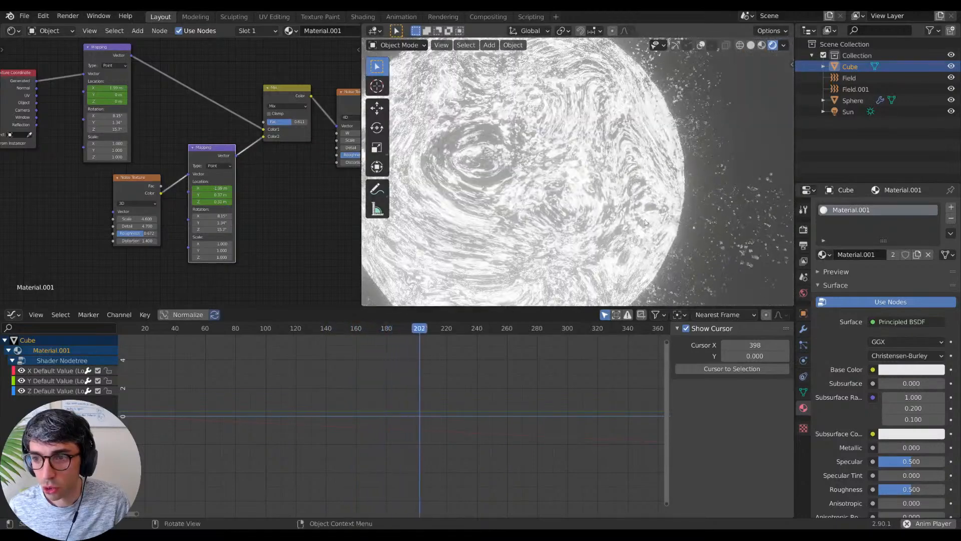
pyautogui.keyDown('shift'); pyautogui.moveTo(655, 223); pyautogui.dragTo(624, 215, button='middle'); pyautogui.keyUp('shift')
pyautogui.press('space')
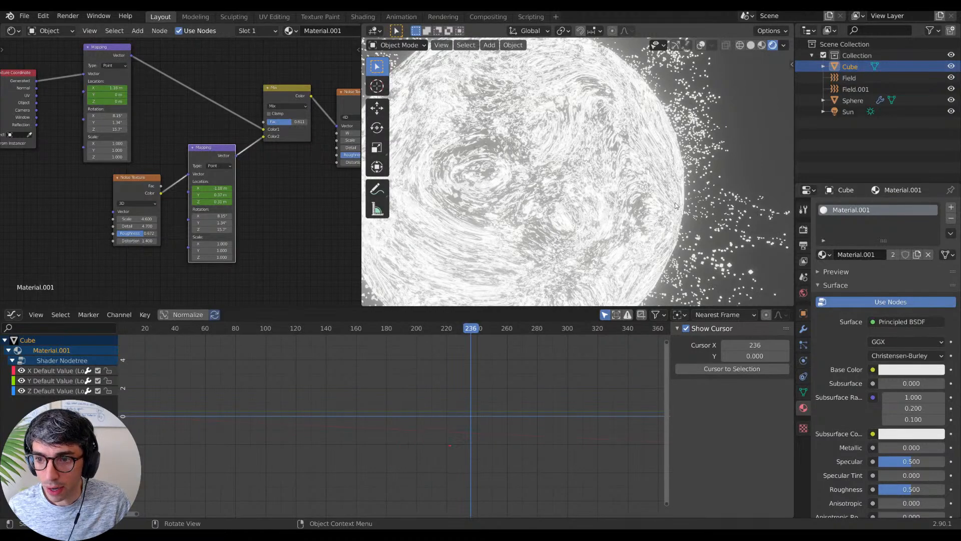
pyautogui.keyDown('shift'); pyautogui.moveTo(678, 213); pyautogui.dragTo(627, 72, button='middle'); pyautogui.keyUp('shift')
pyautogui.scroll(-2, 645, 127)
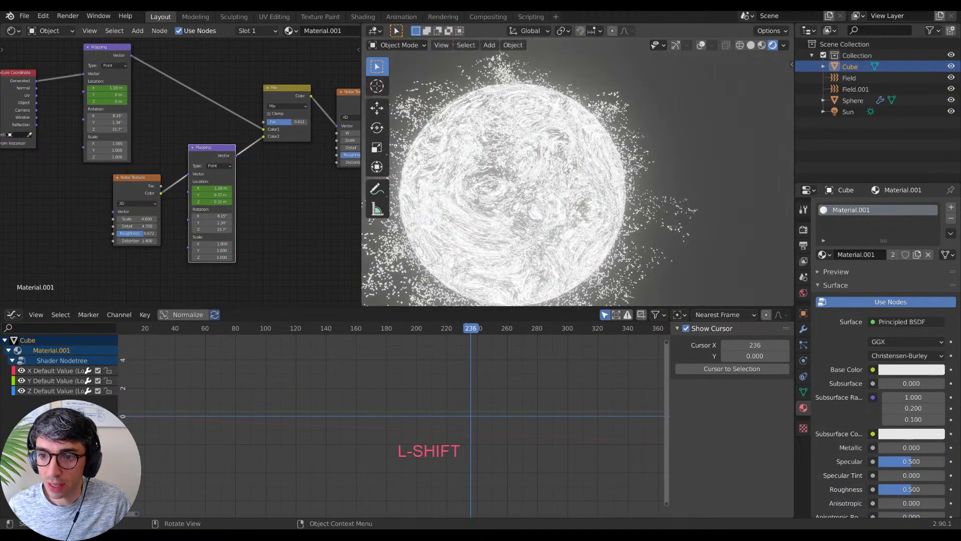
pyautogui.keyDown('shift'); pyautogui.moveTo(579, 247); pyautogui.dragTo(631, 198, button='middle'); pyautogui.keyUp('shift')
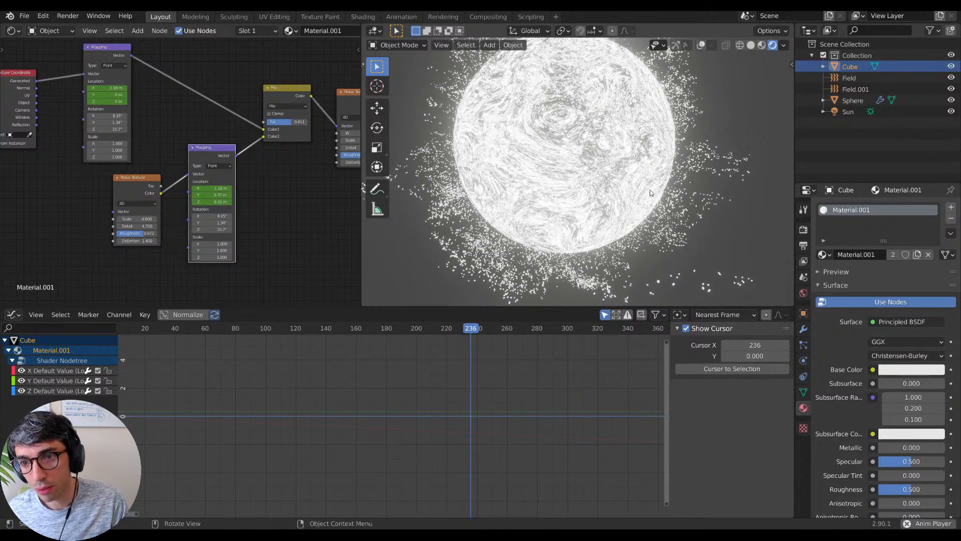
pyautogui.press('space')
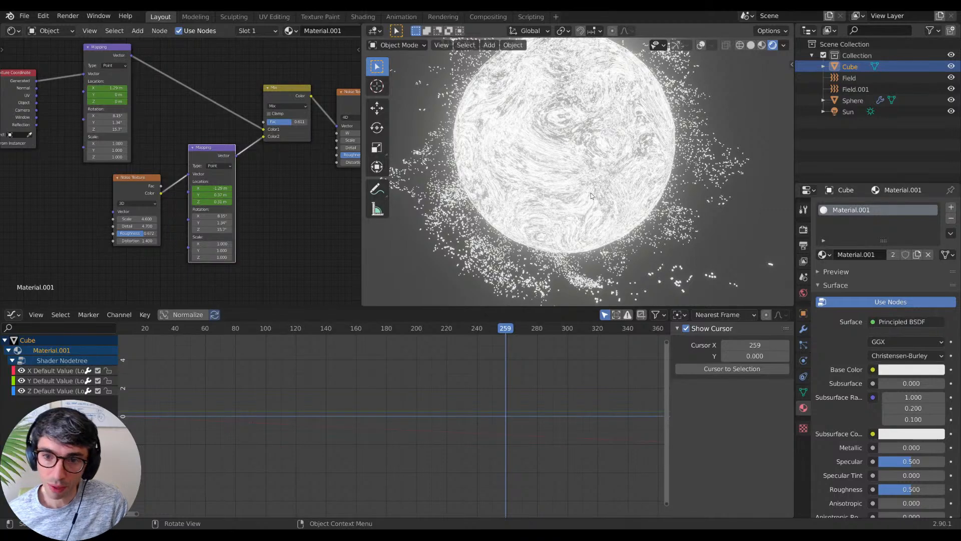
pyautogui.moveTo(584, 201)
pyautogui.mouseDown(button='middle')
pyautogui.moveTo(651, 185)
pyautogui.moveTo(590, 197)
pyautogui.mouseUp(button='middle')
# Step: Delete the baked cache of the sphere's particle system and save the file
pyautogui.click(873, 89)
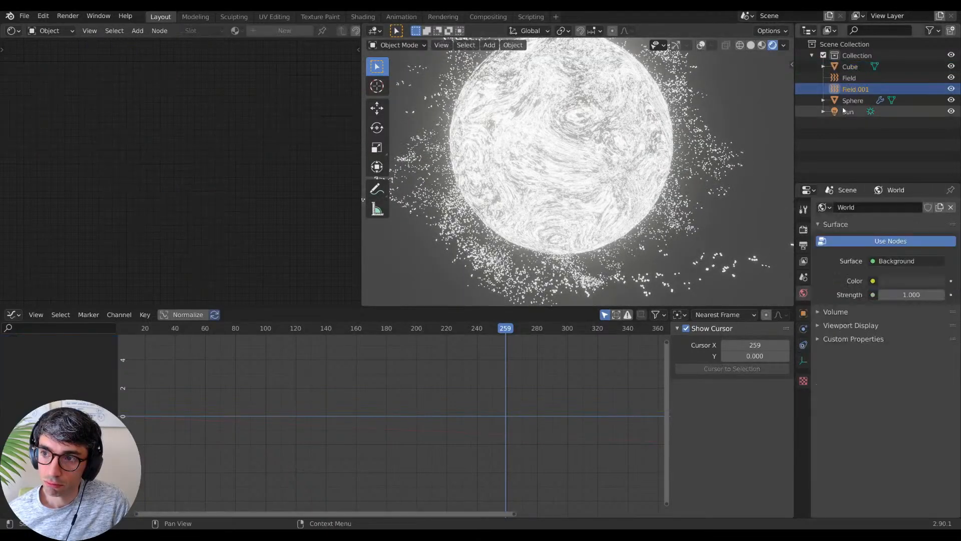
pyautogui.click(851, 67)
pyautogui.click(853, 100)
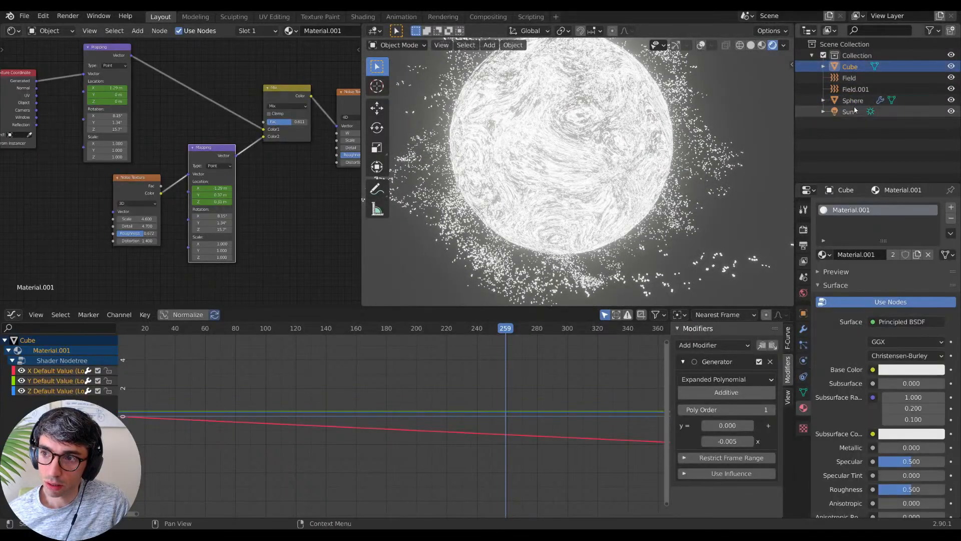
pyautogui.click(848, 112)
pyautogui.click(852, 100)
pyautogui.click(803, 344)
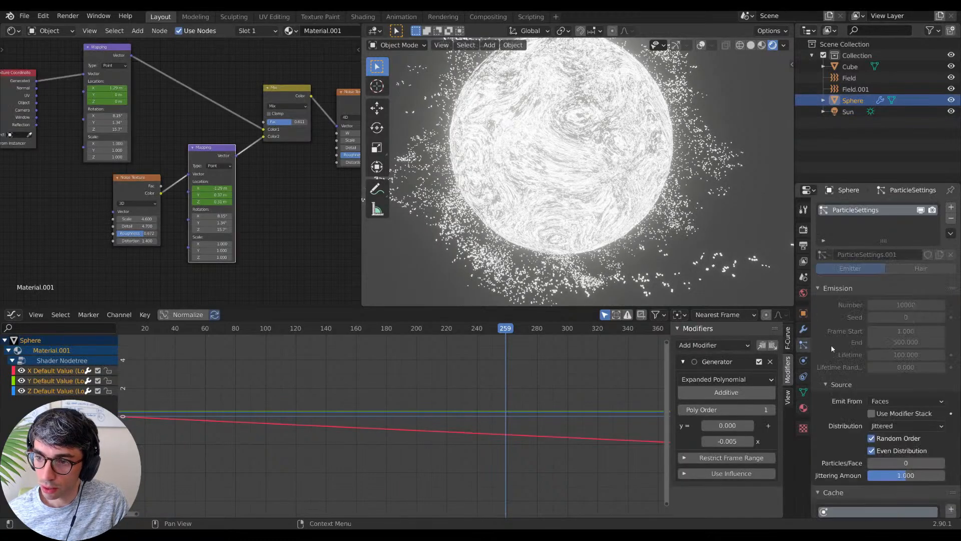
pyautogui.scroll(-8, 824, 387)
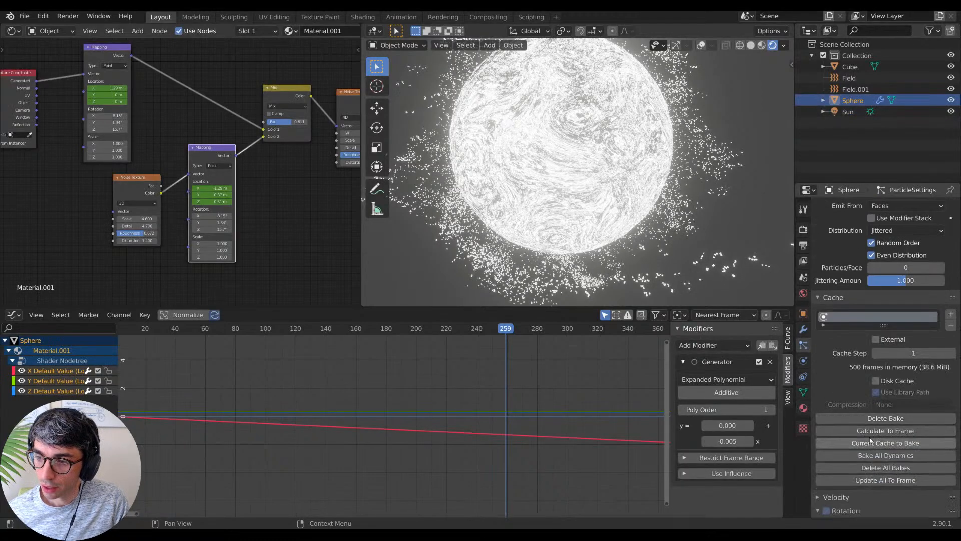
pyautogui.scroll(3, 848, 280)
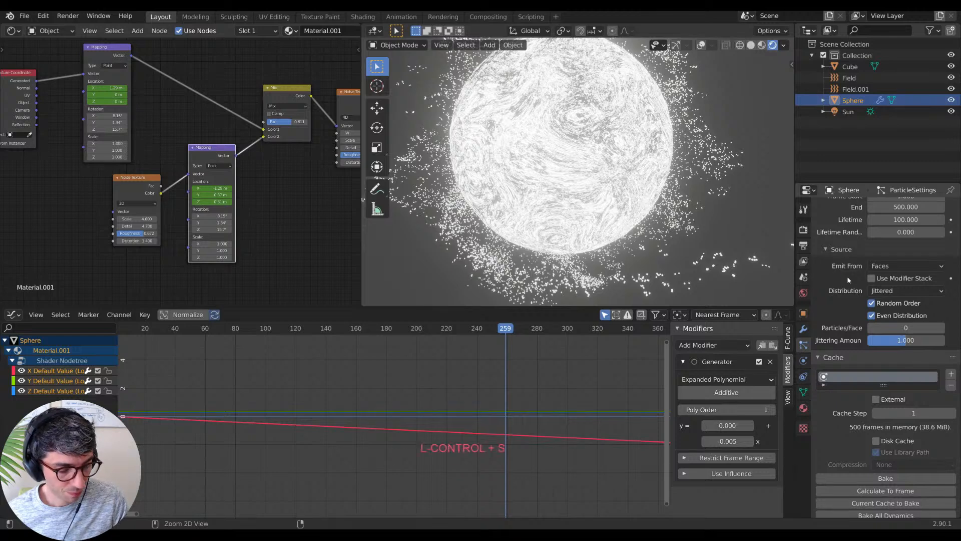
# Step: Set the sphere's particle emission number to 50000 and bake the particle cache
pyautogui.scroll(3, 847, 275)
pyautogui.doubleClick(906, 230)
pyautogui.write('10000')
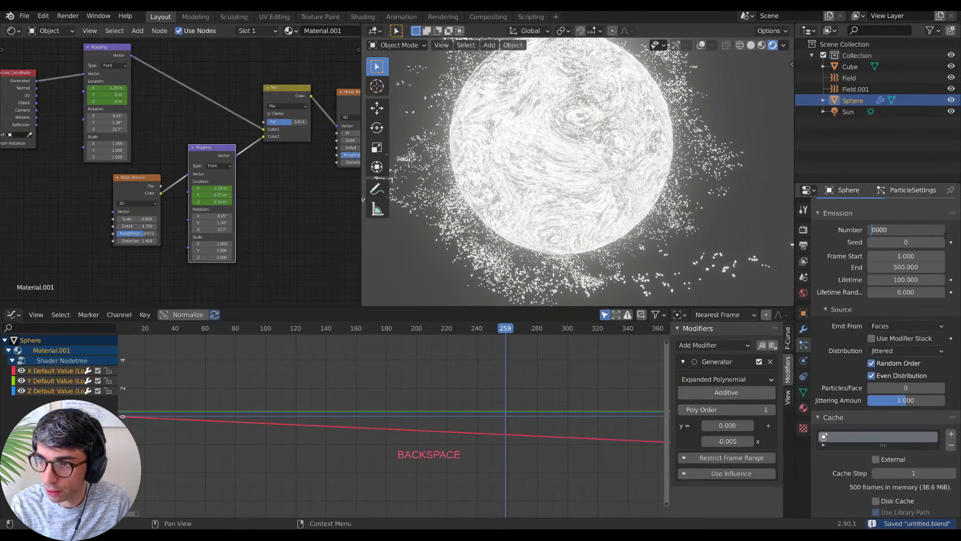
pyautogui.write('5')
pyautogui.press('Return')
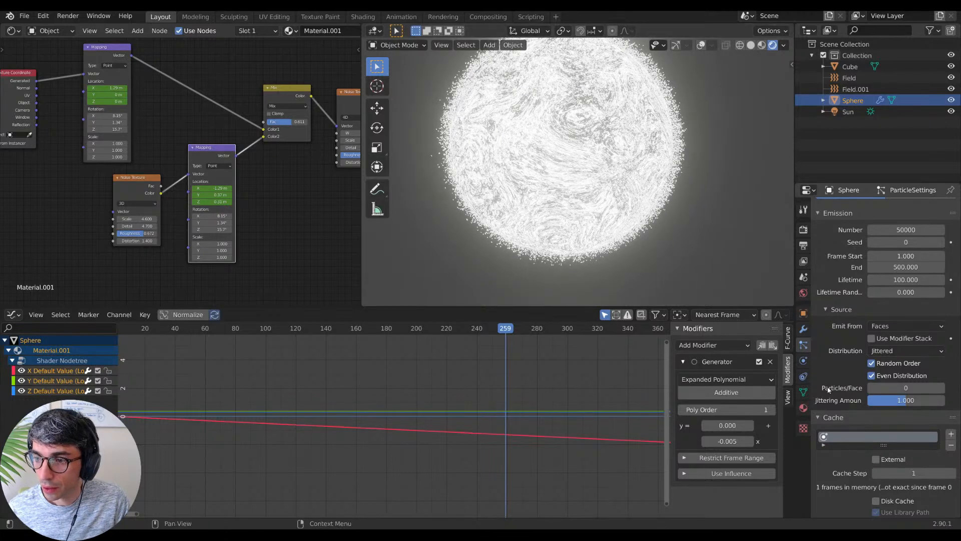
pyautogui.scroll(-6, 846, 429)
pyautogui.click(869, 388)
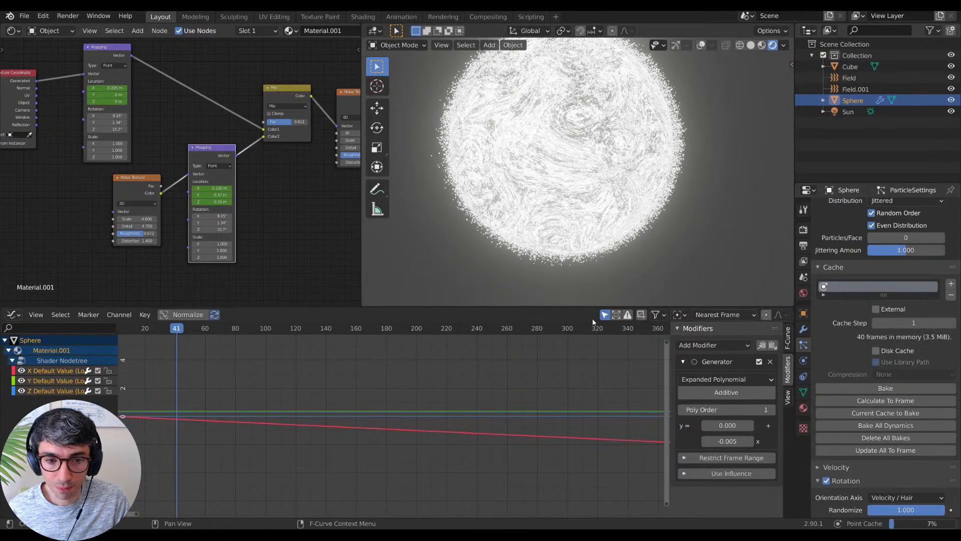
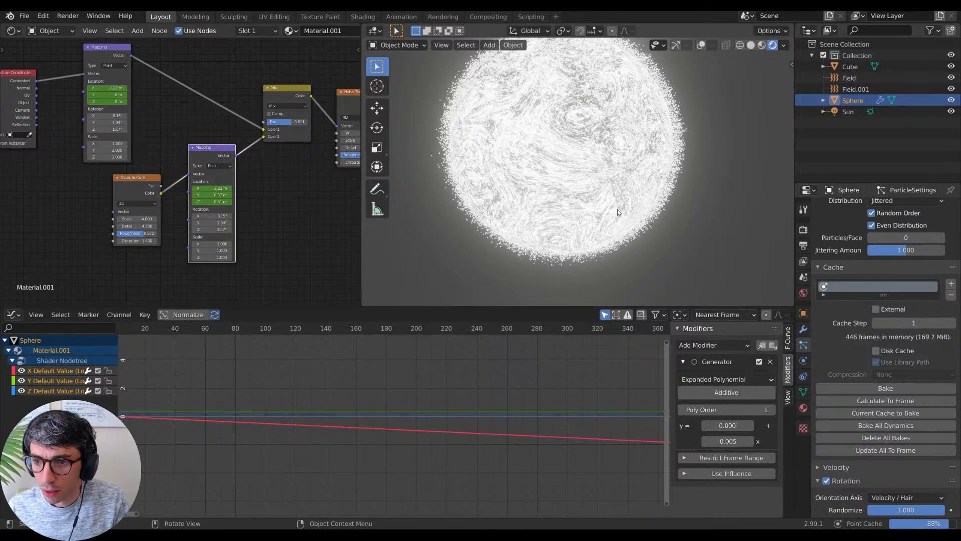
# Step: Switch the Graph Editor area to the Timeline
pyautogui.click(13, 314)
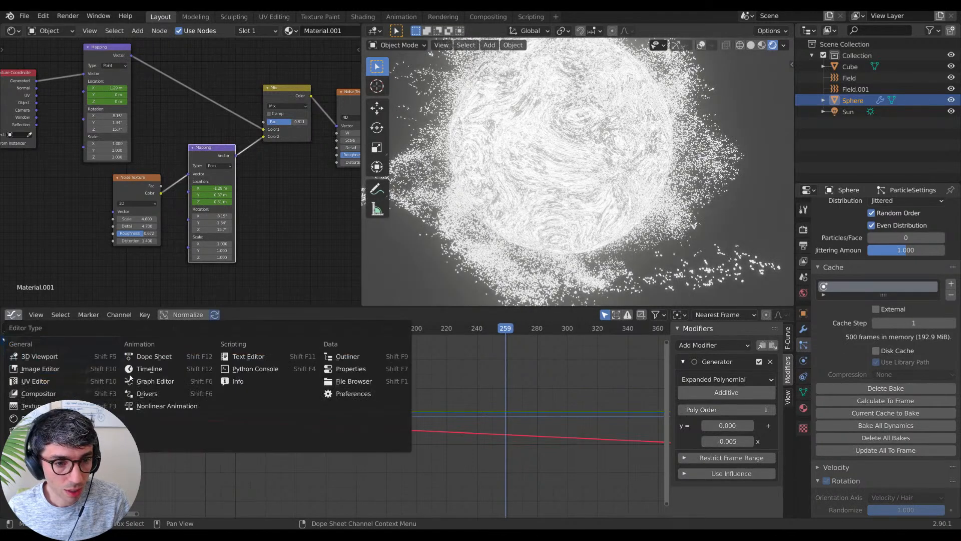
pyautogui.press('Return')
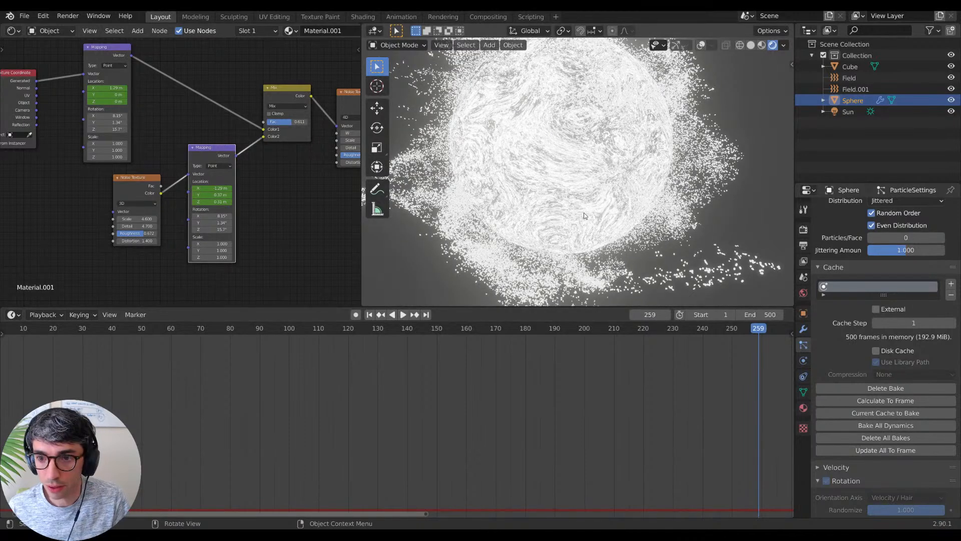
# Step: Delete the baked particle cache of the sphere
pyautogui.moveTo(578, 196); pyautogui.dragTo(612, 183, button='middle')
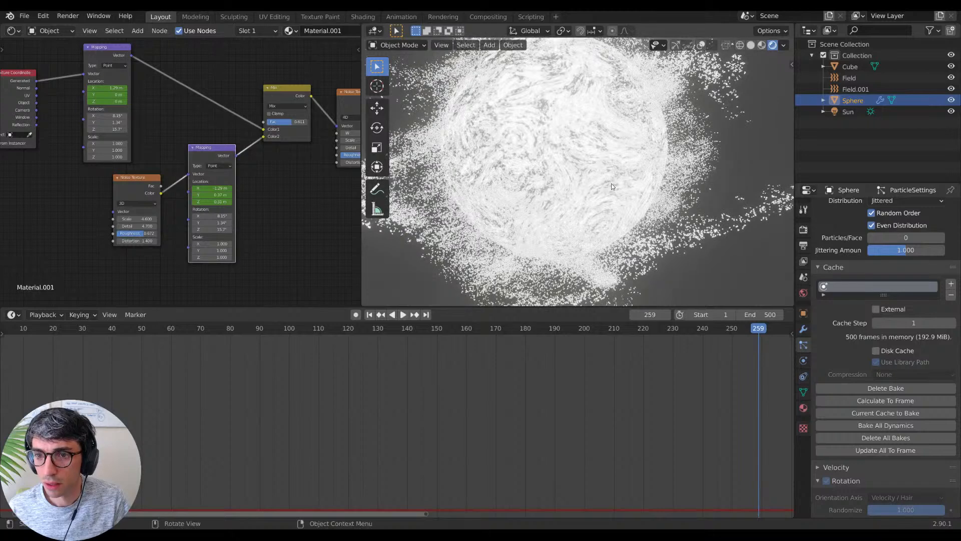
pyautogui.scroll(-2, 609, 185)
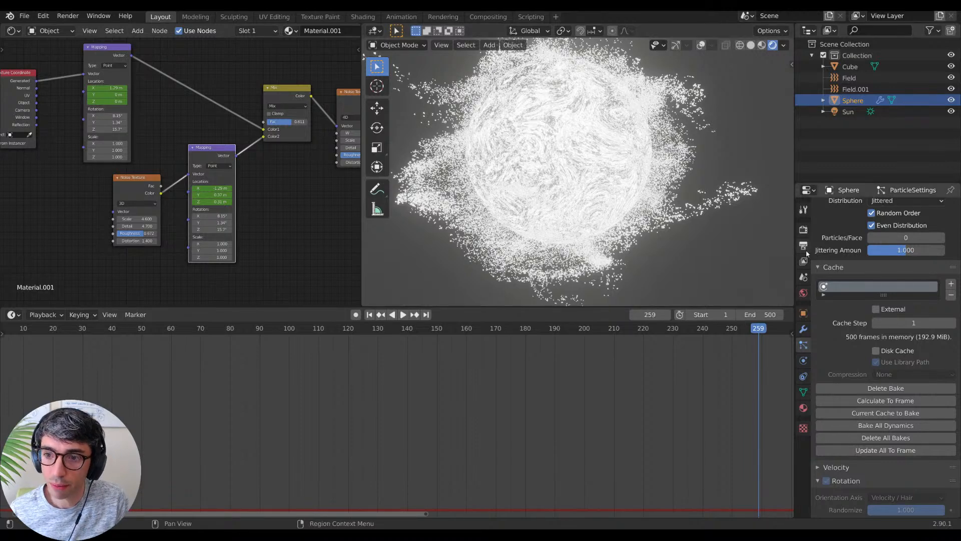
pyautogui.scroll(10, 848, 239)
pyautogui.scroll(-6, 848, 240)
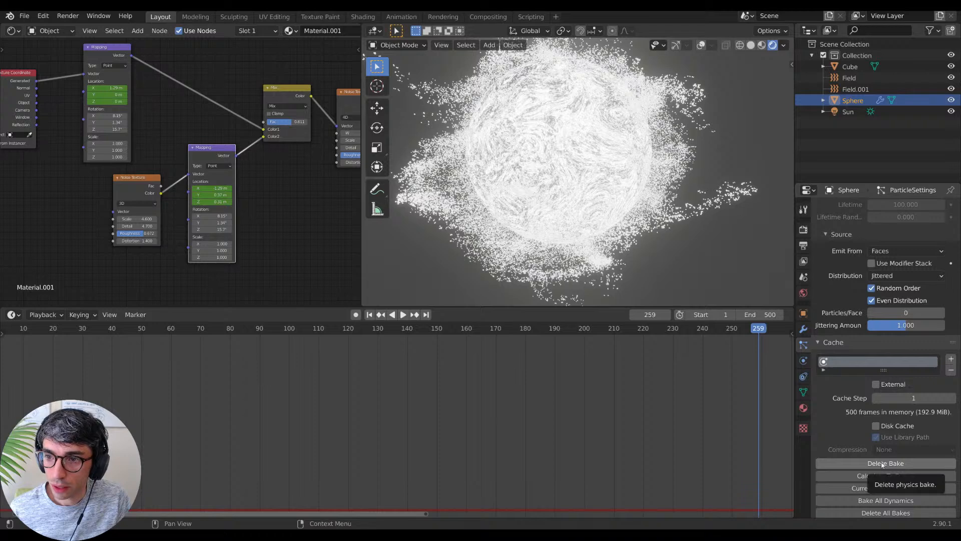
pyautogui.click(882, 464)
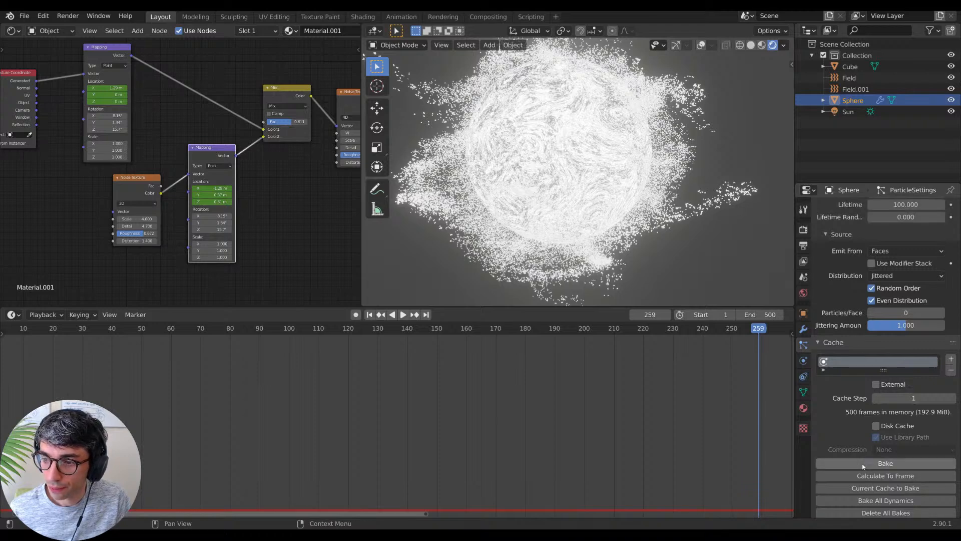
pyautogui.click(870, 513)
# Step: Set the sphere's particle emission number to 10000 and bake the particle cache
pyautogui.scroll(5, 836, 293)
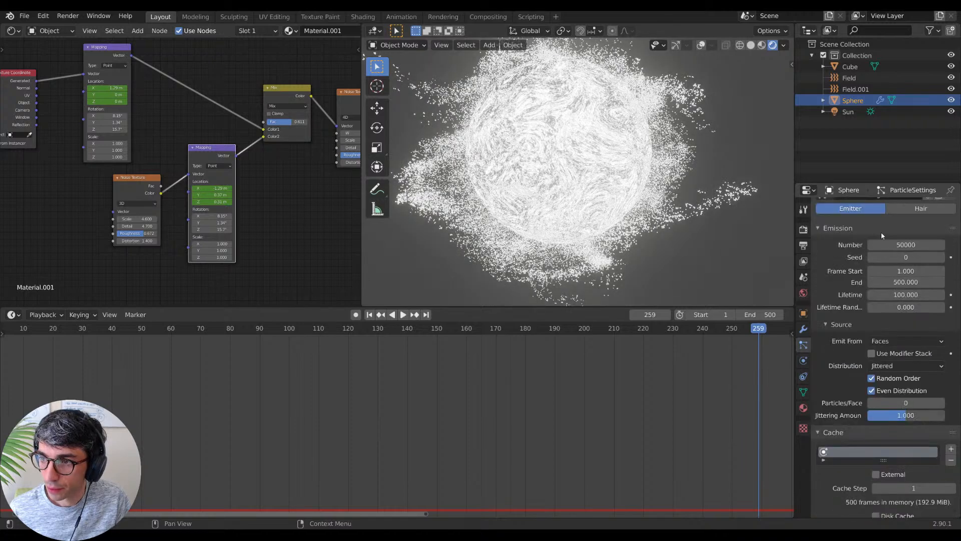
pyautogui.click(899, 244)
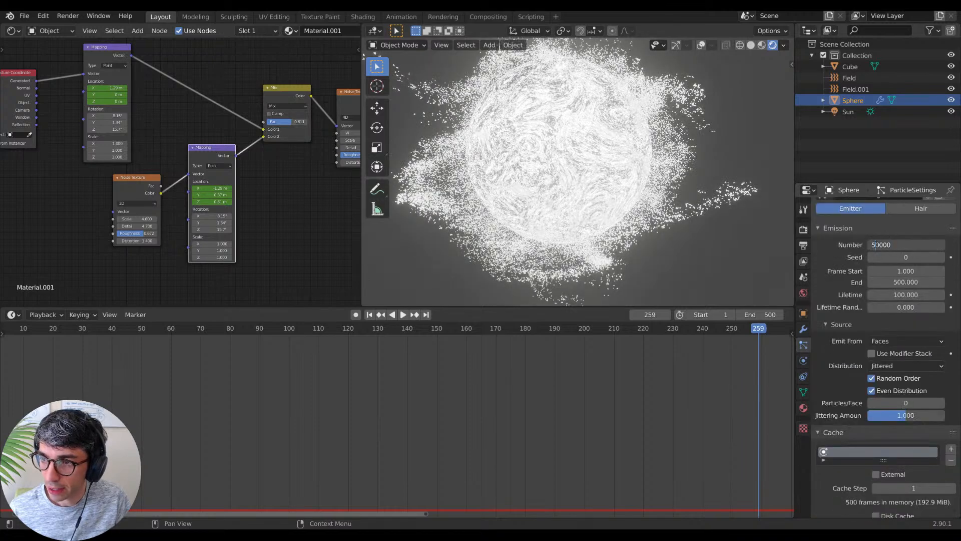
pyautogui.write('1')
pyautogui.press('Return')
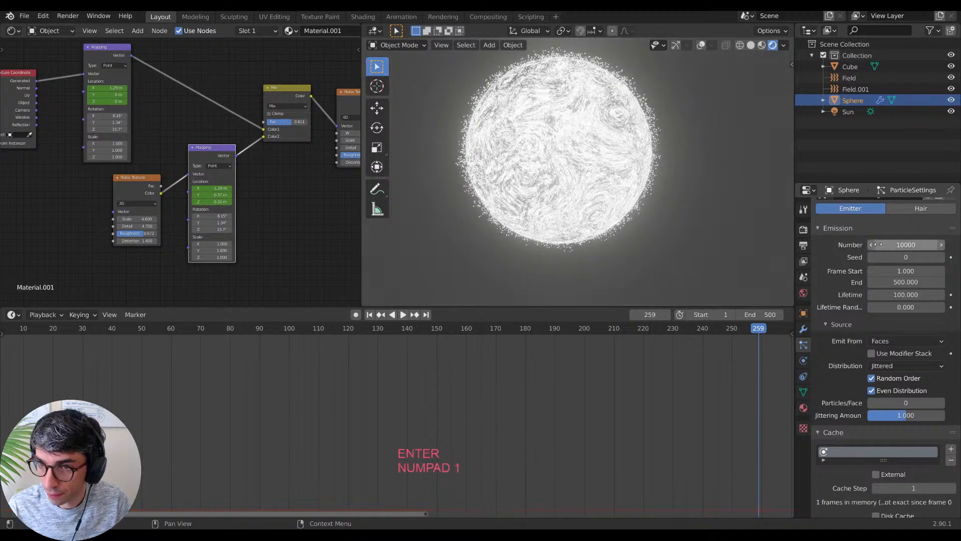
pyautogui.scroll(-5, 833, 347)
pyautogui.click(880, 463)
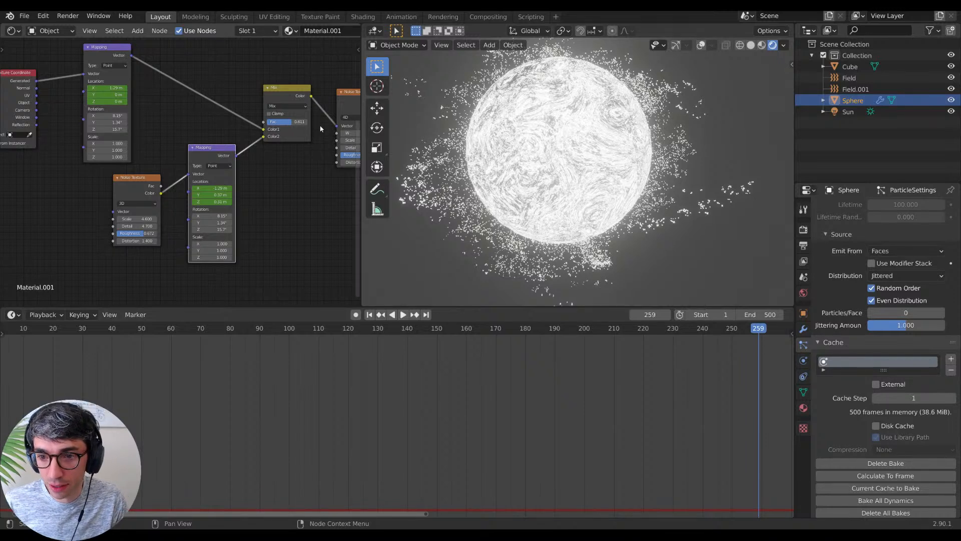
# Step: Review the material's noise and ColorRamp nodes, then play the animation to examine the sun surface with fewer particles
pyautogui.moveTo(297, 203); pyautogui.dragTo(264, 227, button='middle')
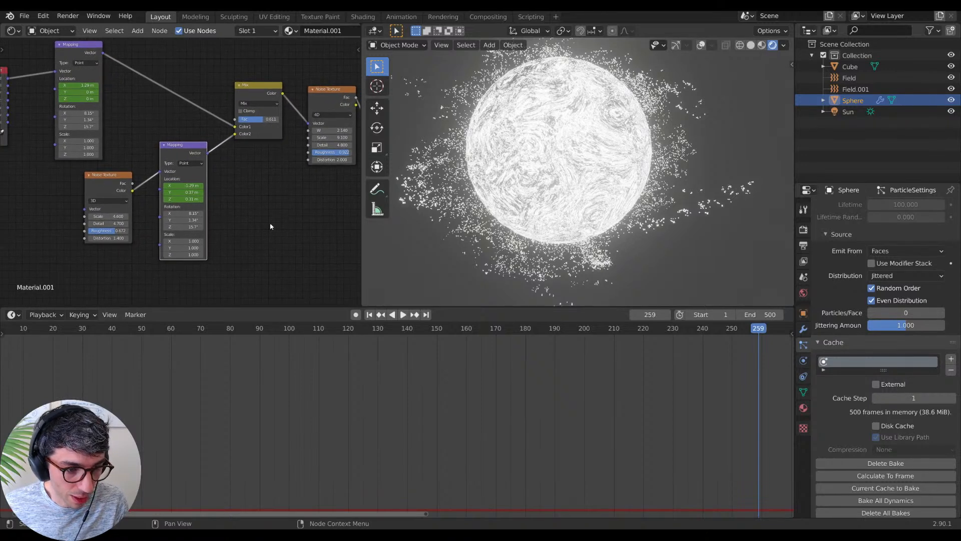
pyautogui.moveTo(329, 218); pyautogui.dragTo(230, 240, button='middle')
pyautogui.scroll(1, 250, 236)
pyautogui.scroll(-1, 211, 231)
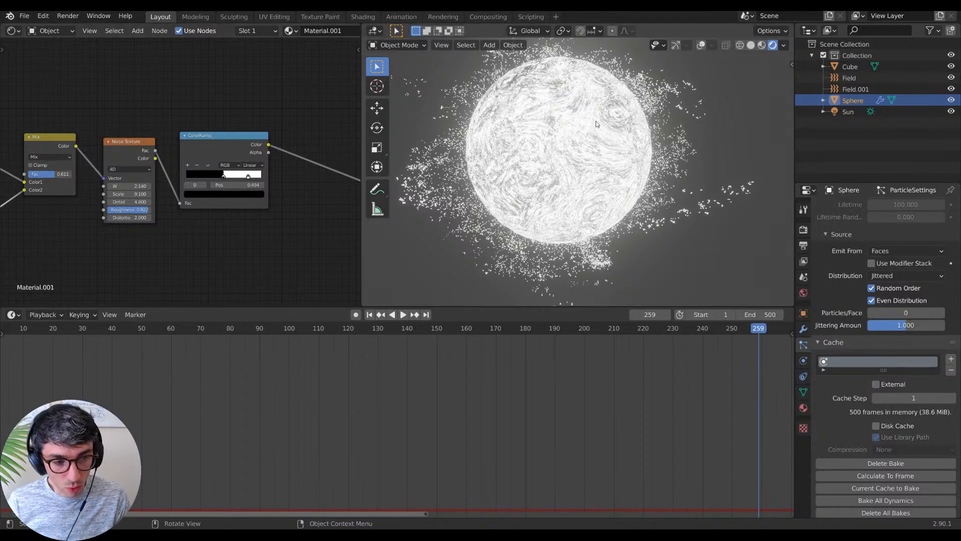
pyautogui.press('space')
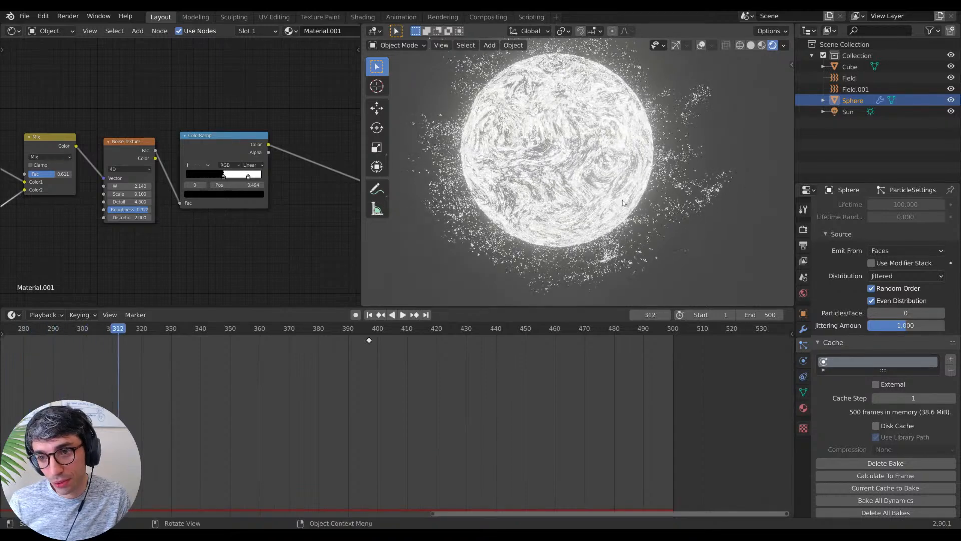
pyautogui.press('space')
pyautogui.press('space')
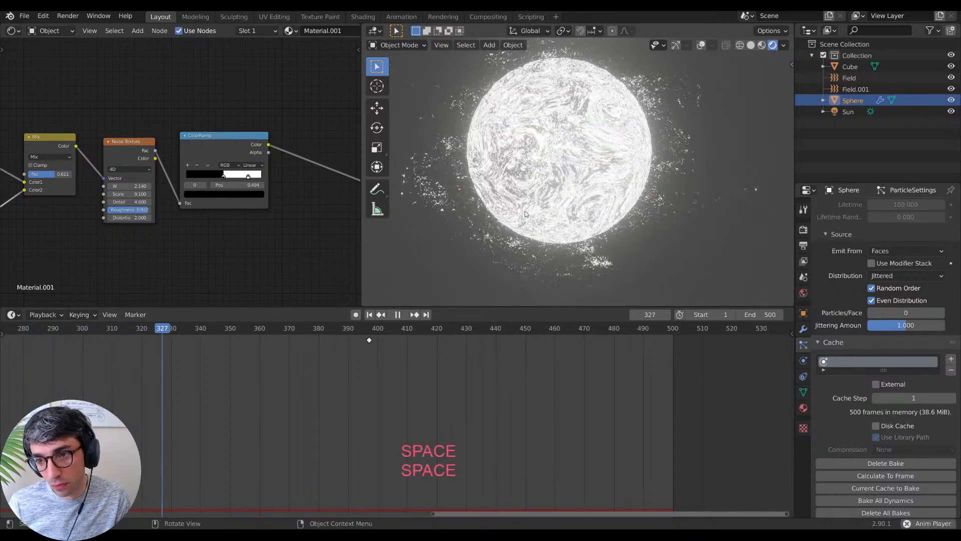
pyautogui.moveTo(526, 214); pyautogui.dragTo(578, 213, button='middle')
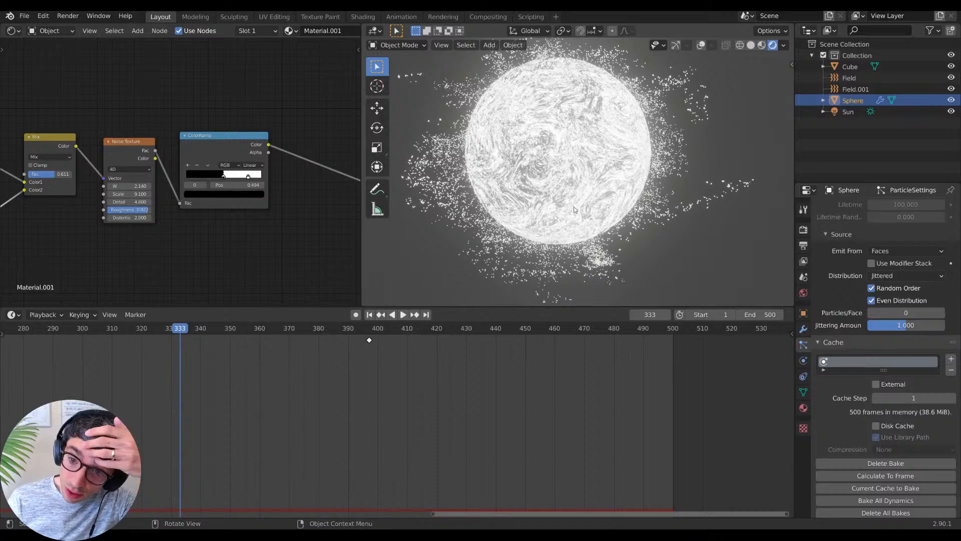
# Step: Select the Cube and examine its material nodes from the Texture Coordinate to the final Noise Texture
pyautogui.click(837, 67)
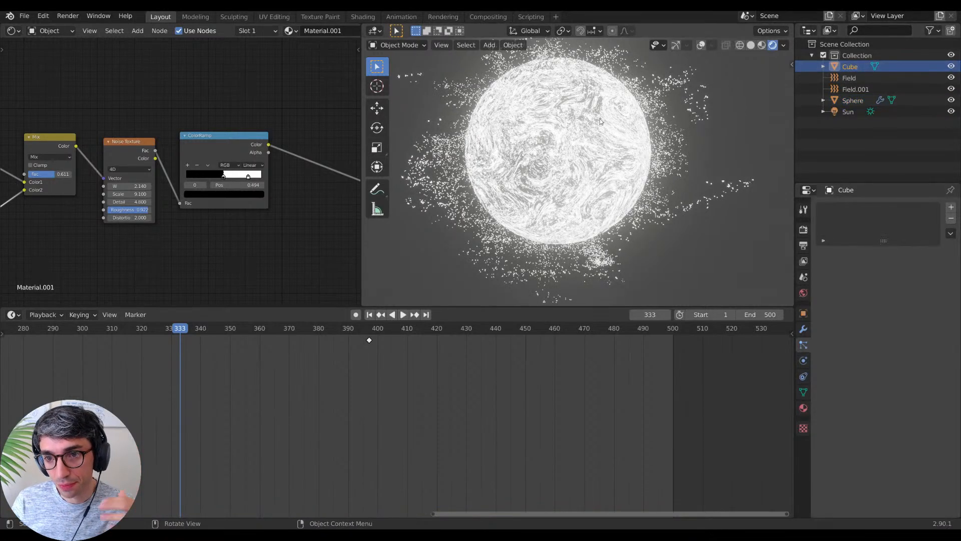
pyautogui.moveTo(11, 262); pyautogui.dragTo(107, 186, button='middle')
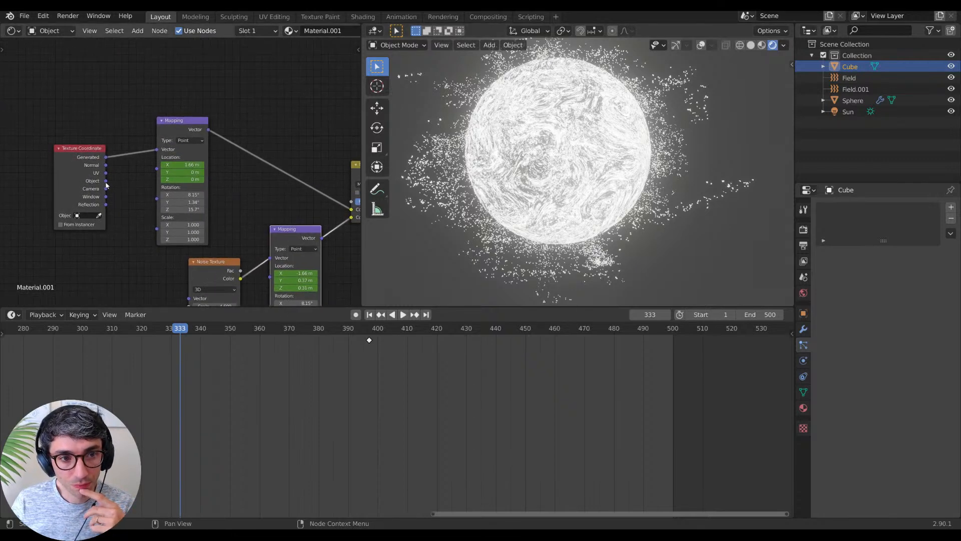
pyautogui.moveTo(280, 150); pyautogui.dragTo(98, 160, button='middle')
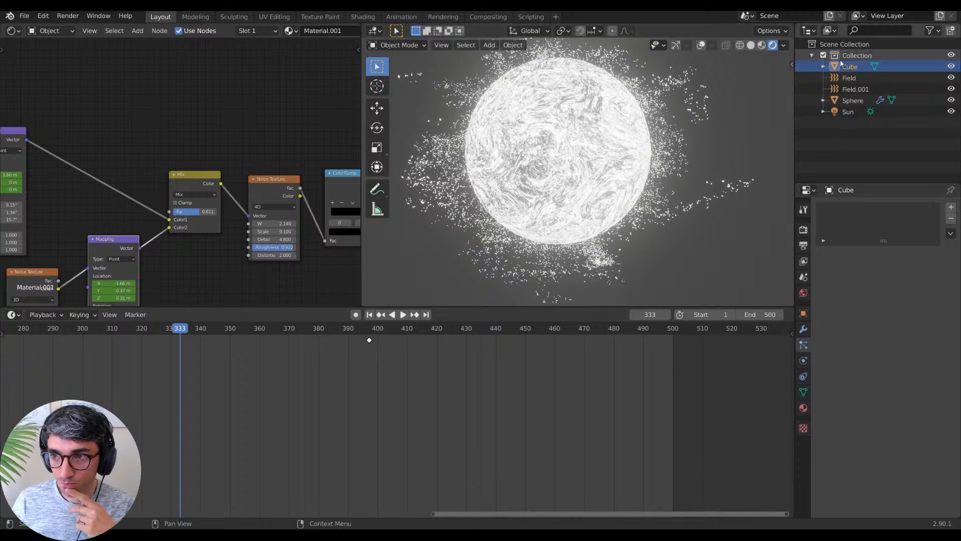
# Step: Set the sphere's particle render scale to 2.280 and its scale randomness to 0.611
pyautogui.click(852, 101)
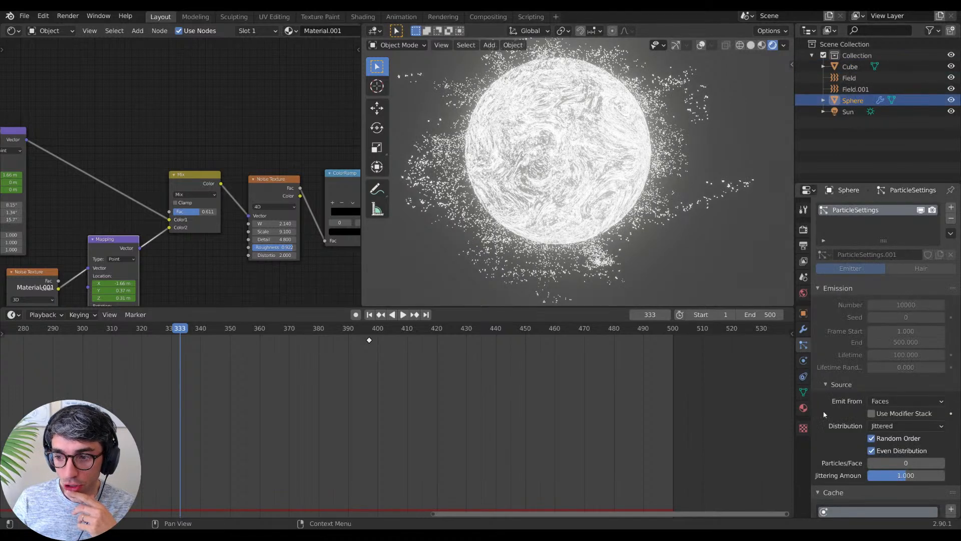
pyautogui.scroll(-5, 823, 410)
pyautogui.scroll(-15, 827, 429)
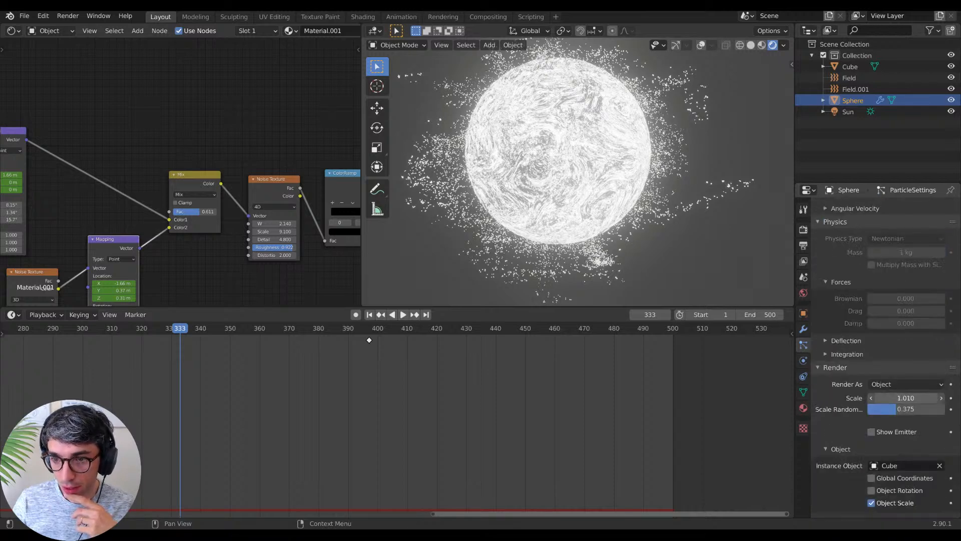
pyautogui.moveTo(906, 398); pyautogui.dragTo(947, 397)
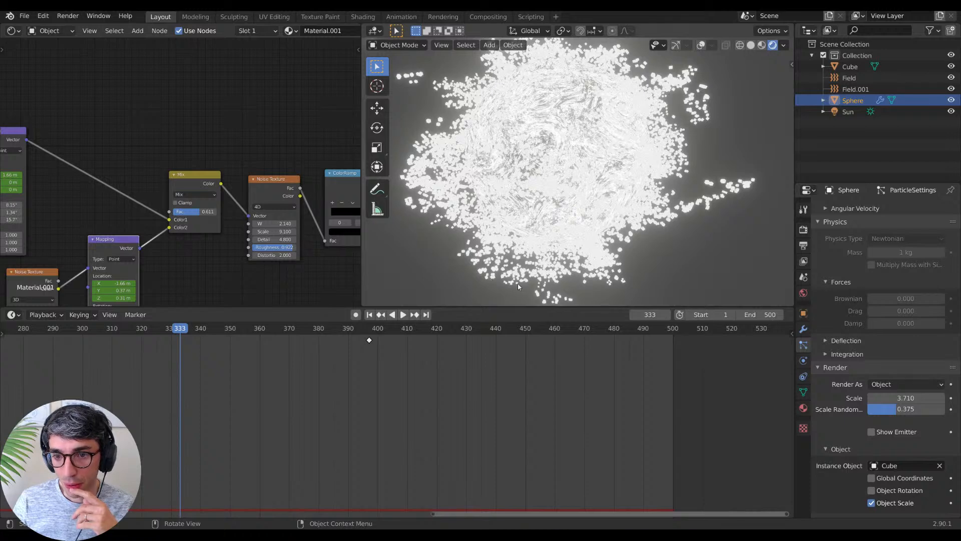
pyautogui.moveTo(901, 408)
pyautogui.mouseDown()
pyautogui.moveTo(936, 409)
pyautogui.moveTo(877, 397)
pyautogui.moveTo(912, 398)
pyautogui.mouseUp()
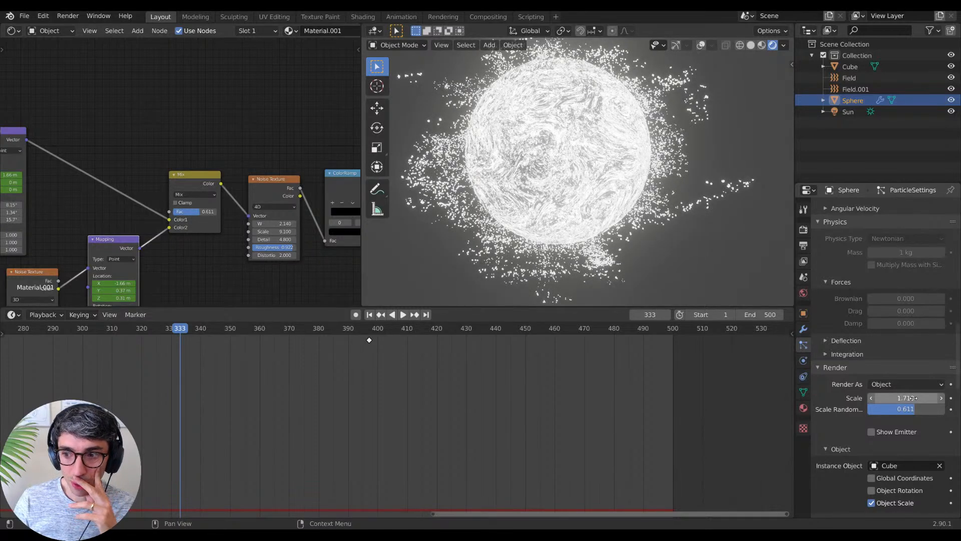
pyautogui.moveTo(906, 397); pyautogui.dragTo(916, 398)
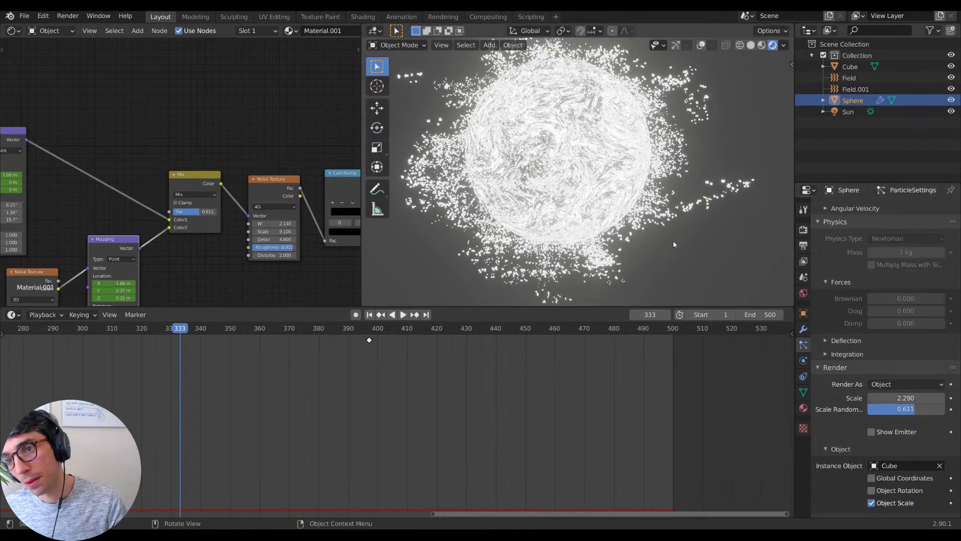
pyautogui.keyDown('shift'); pyautogui.moveTo(652, 257); pyautogui.dragTo(717, 261, button='middle'); pyautogui.keyUp('shift')
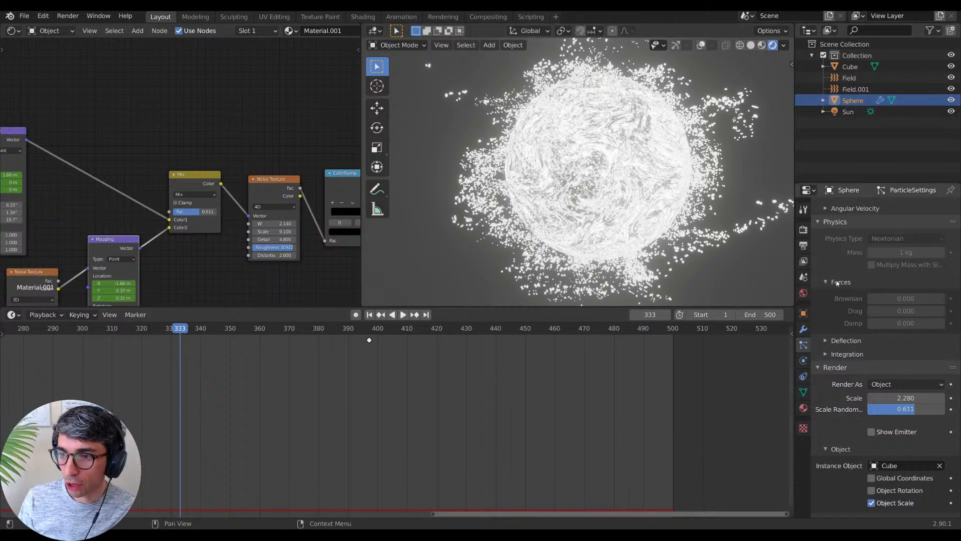
# Step: Set the strength of the turbulence force field named Field to 20
pyautogui.click(849, 78)
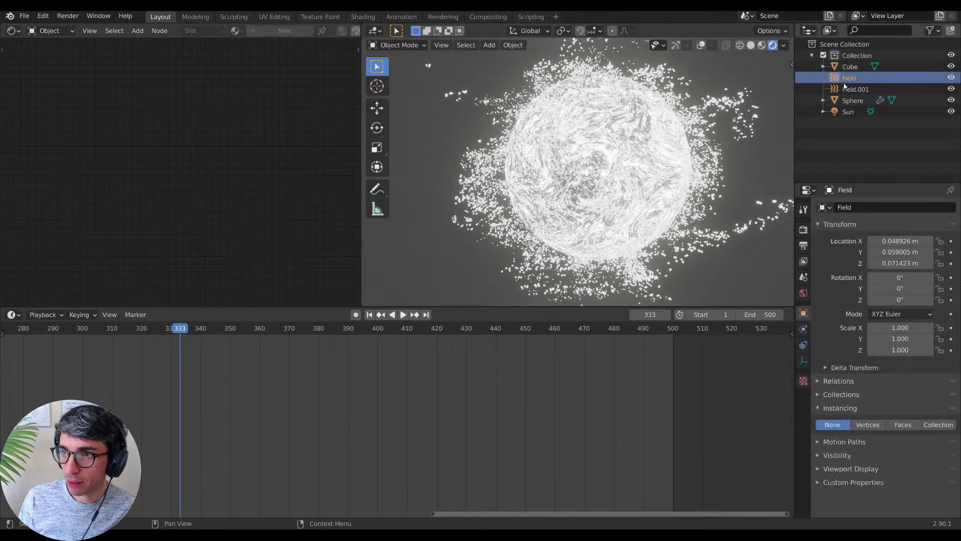
pyautogui.click(803, 344)
pyautogui.click(804, 360)
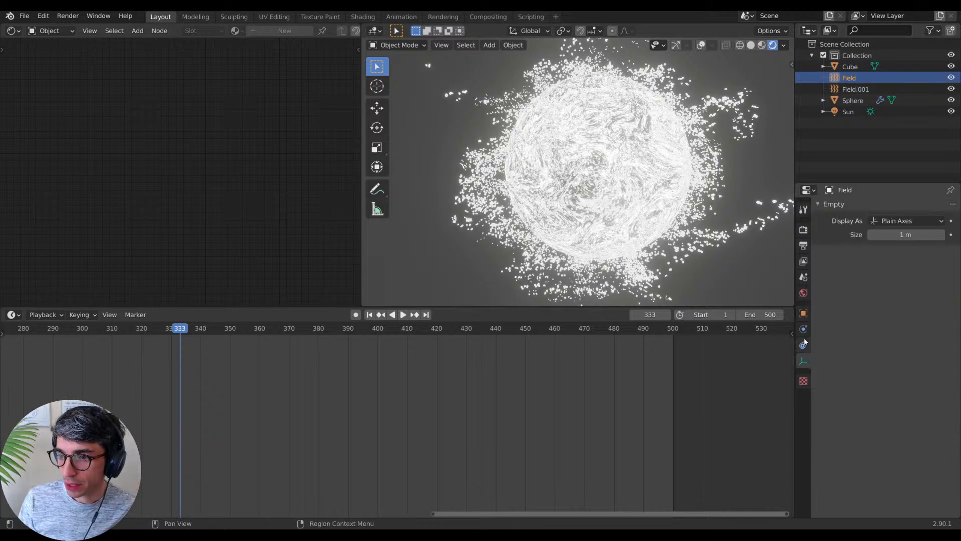
pyautogui.click(804, 329)
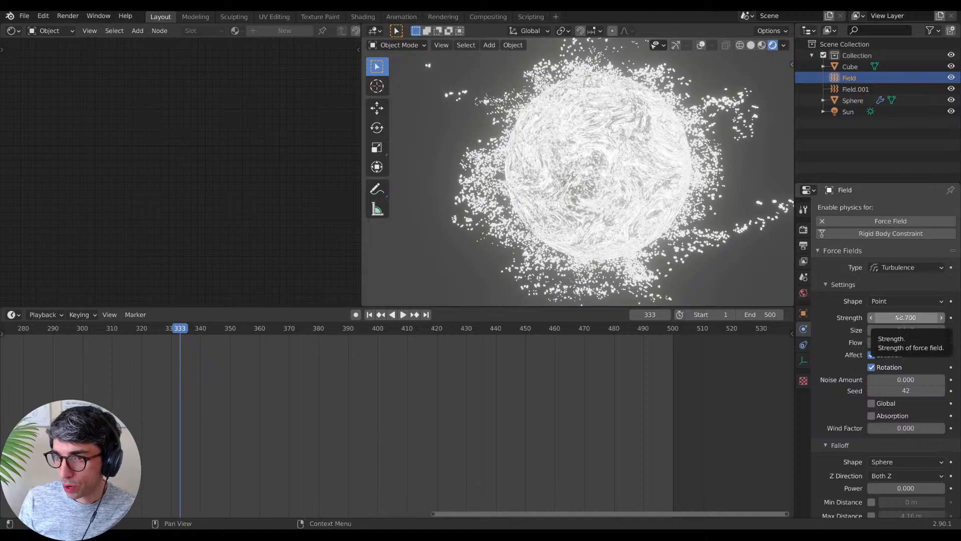
pyautogui.click(899, 317)
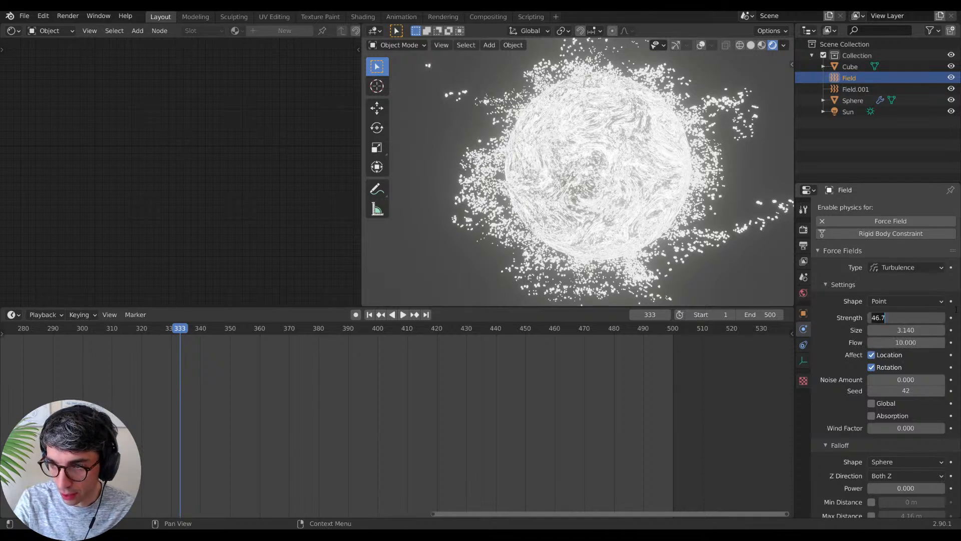
pyautogui.write('20')
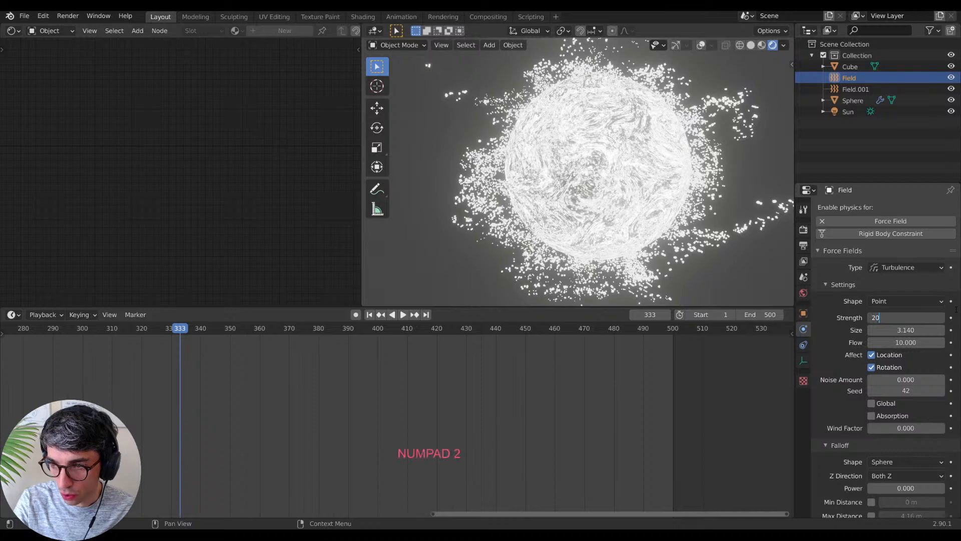
pyautogui.press('Return')
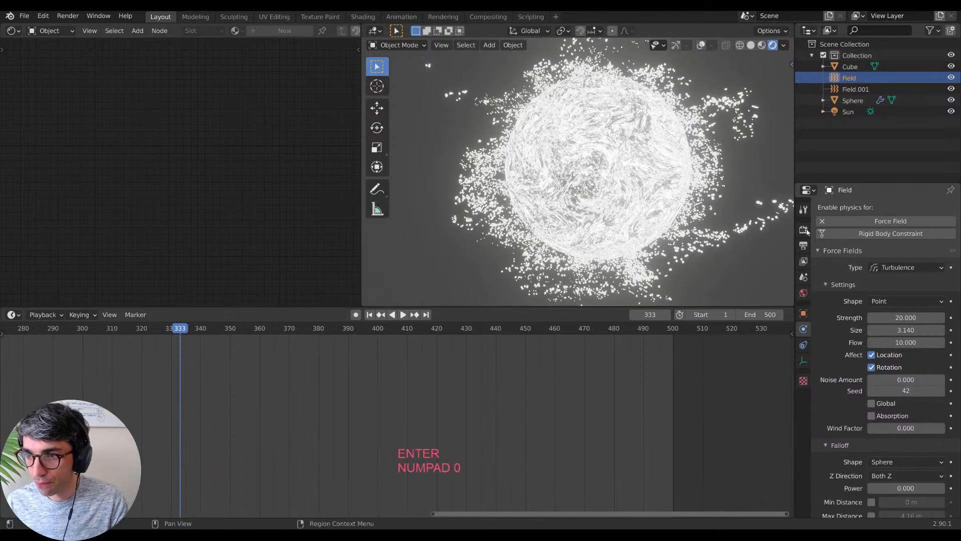
# Step: Delete the bake of the sphere's particle system so the particles can be simulated again
pyautogui.click(853, 100)
pyautogui.click(803, 345)
pyautogui.scroll(-8, 879, 413)
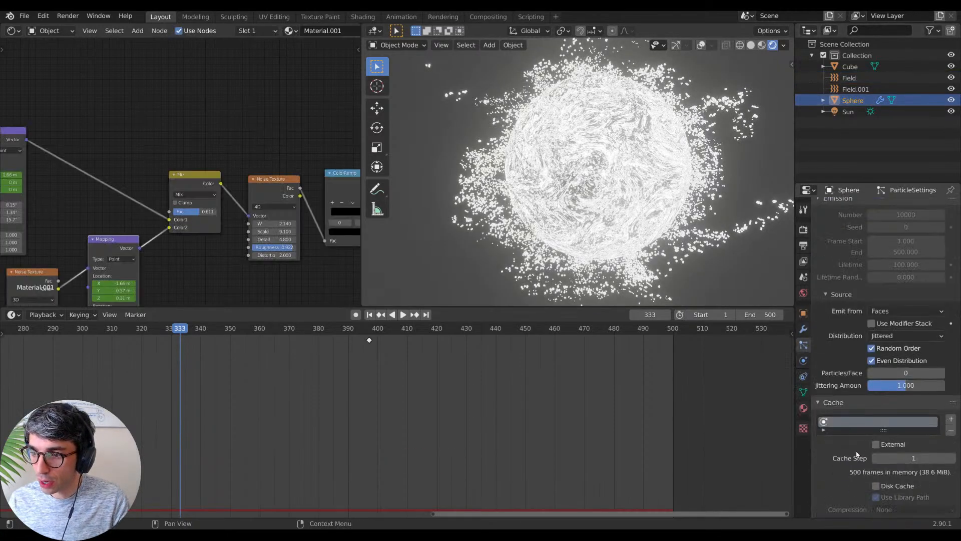
pyautogui.click(876, 450)
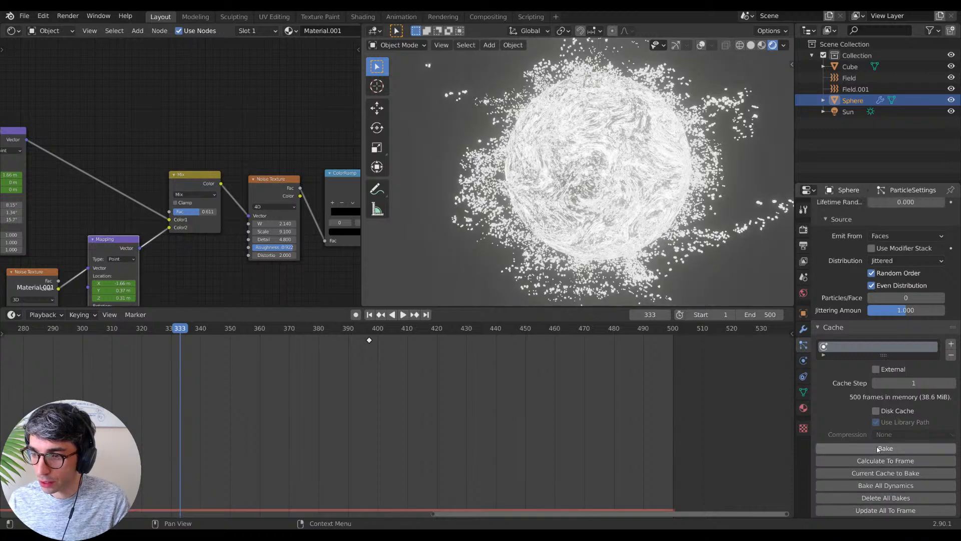
# Step: Return to frame 1 and play the animation up to frame 119 to examine the particles' motion
pyautogui.press('space')
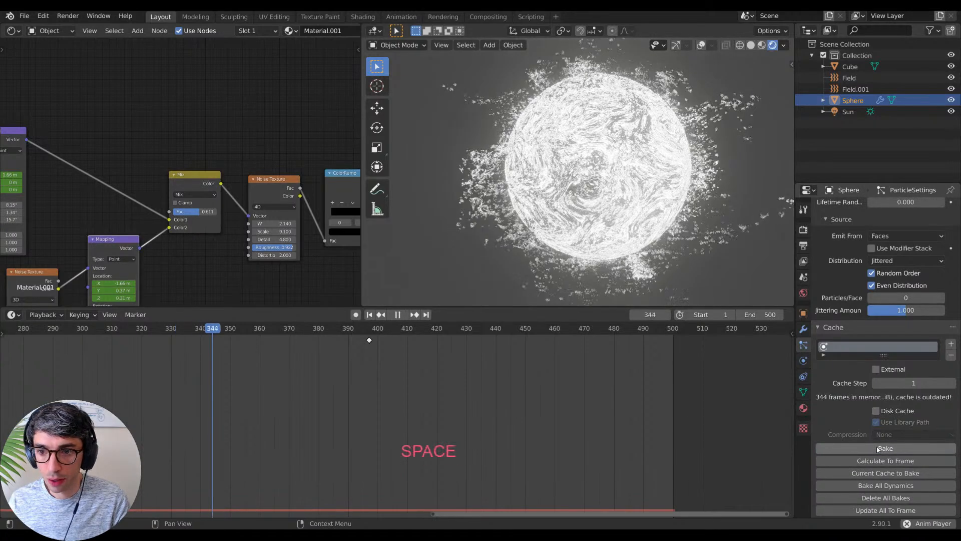
pyautogui.hotkey('shift', 'Left')
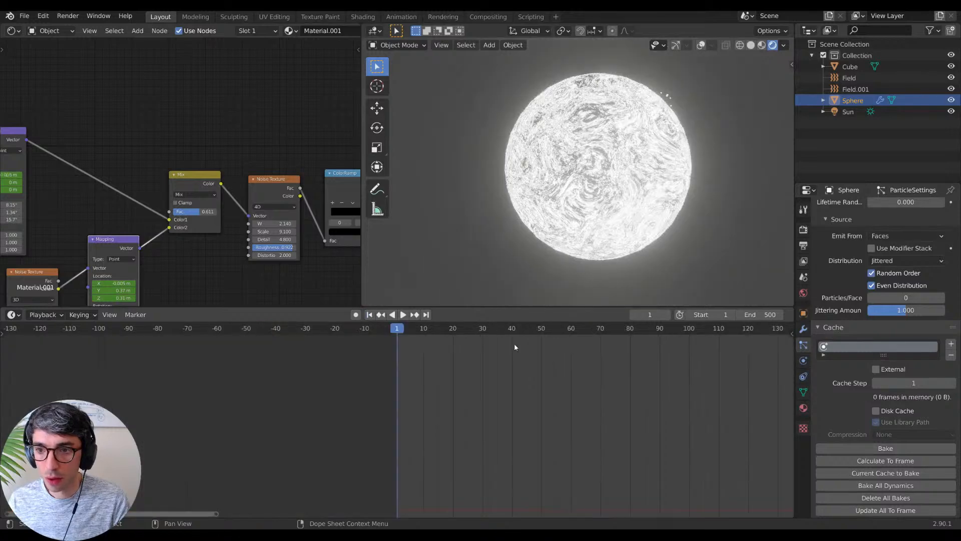
pyautogui.press('space')
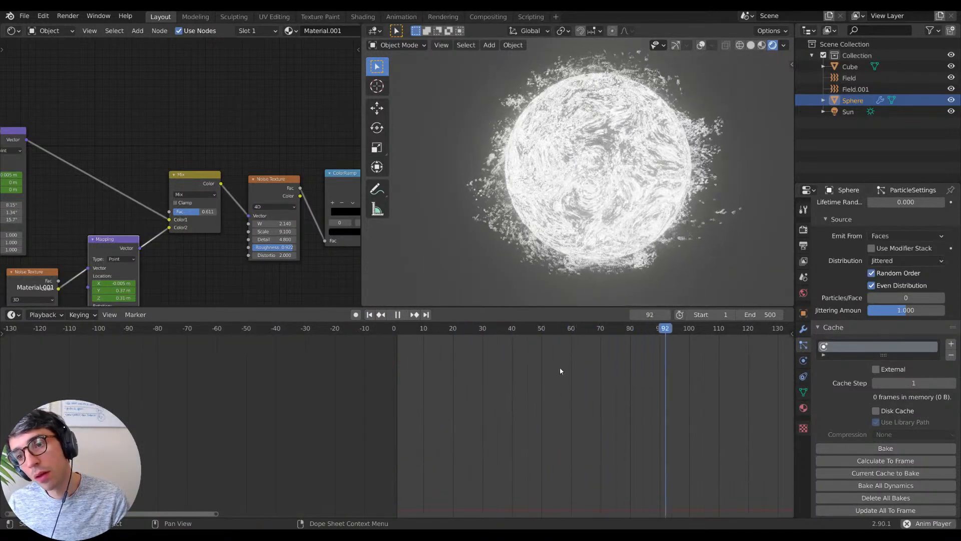
pyautogui.press('space')
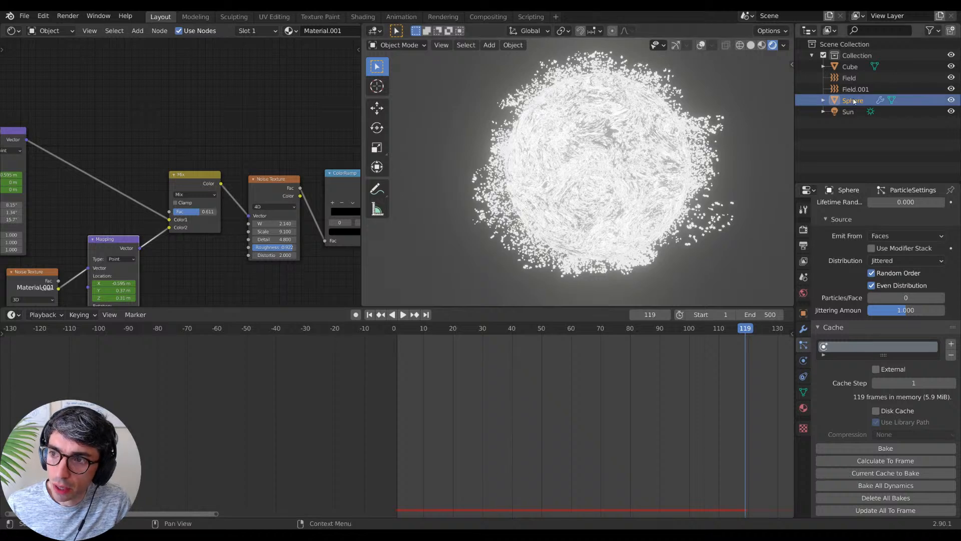
# Step: Add a UV sphere and move it out into the empty space beside the sun
pyautogui.hotkey('shift', 'a')
pyautogui.moveTo(551, 170)
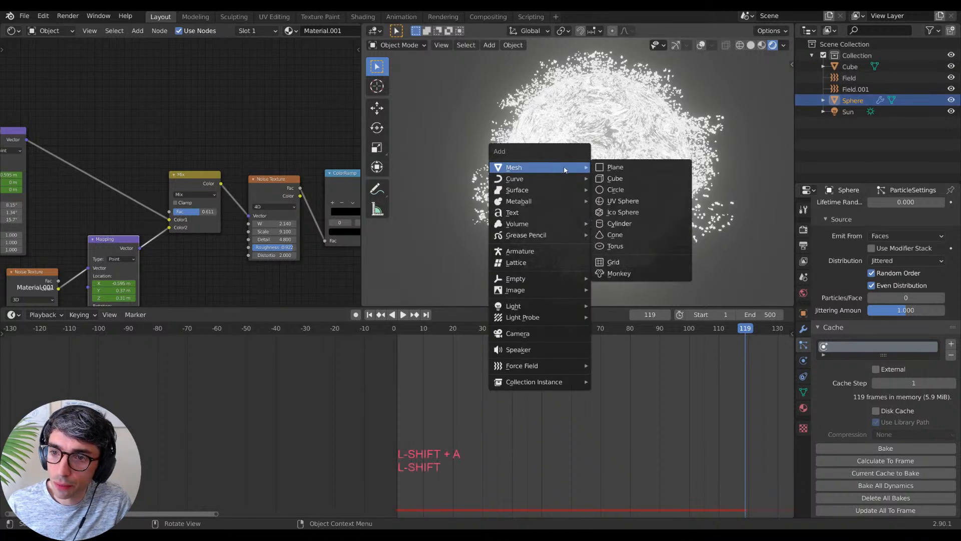
pyautogui.click(620, 201)
pyautogui.press('g')
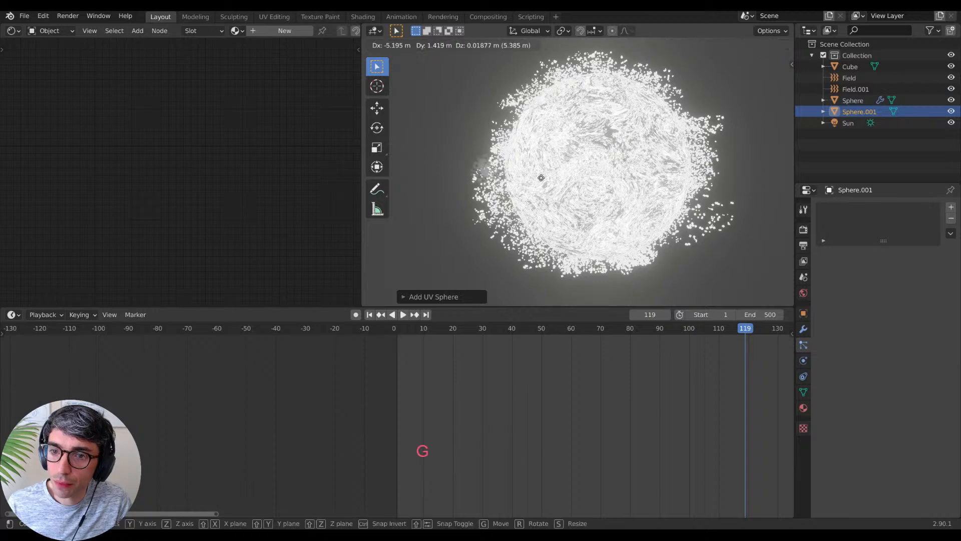
pyautogui.click(413, 169)
pyautogui.keyDown('shift'); pyautogui.moveTo(399, 174); pyautogui.dragTo(466, 178, button='middle'); pyautogui.keyUp('shift')
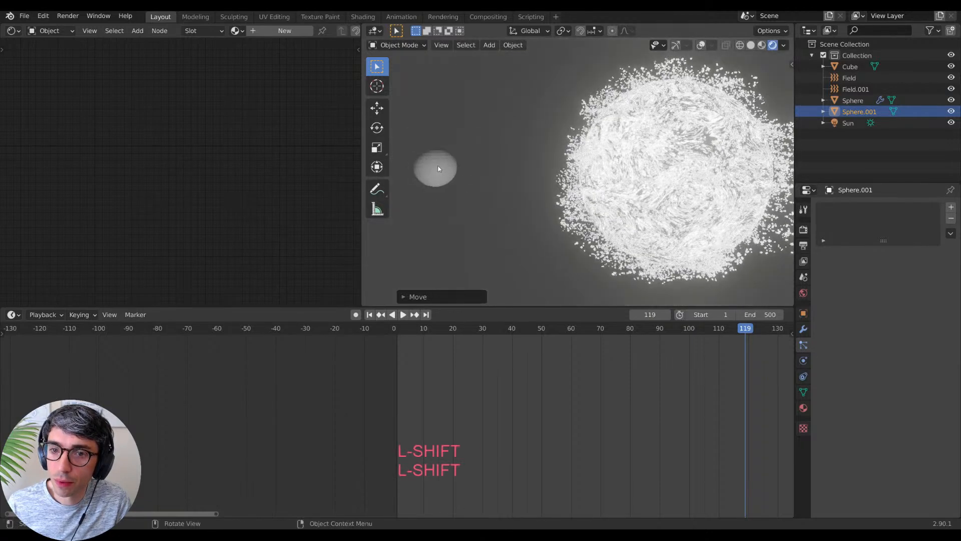
pyautogui.rightClick(411, 163)
pyautogui.click(411, 163)
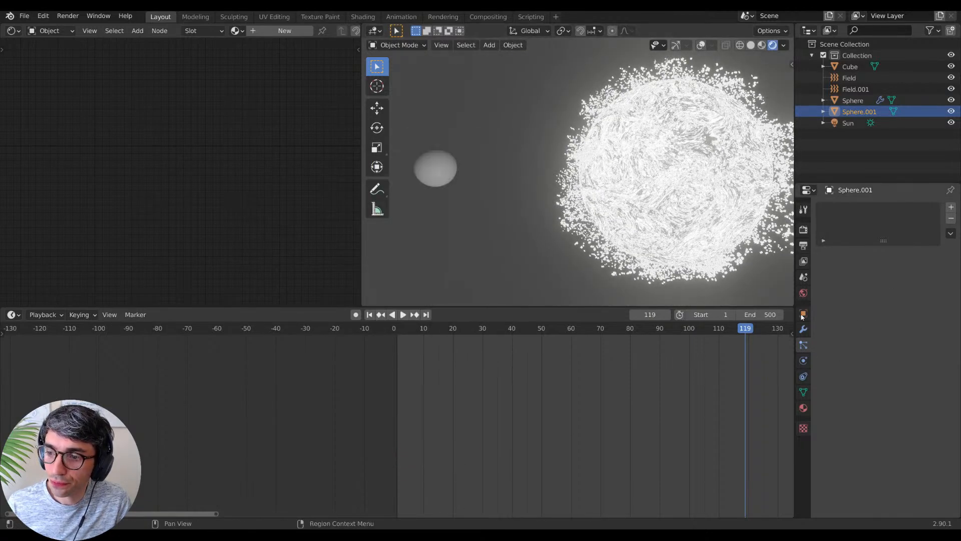
# Step: Assign the existing Material.001 to the new sphere, Sphere.001
pyautogui.moveTo(811, 403); pyautogui.dragTo(807, 404)
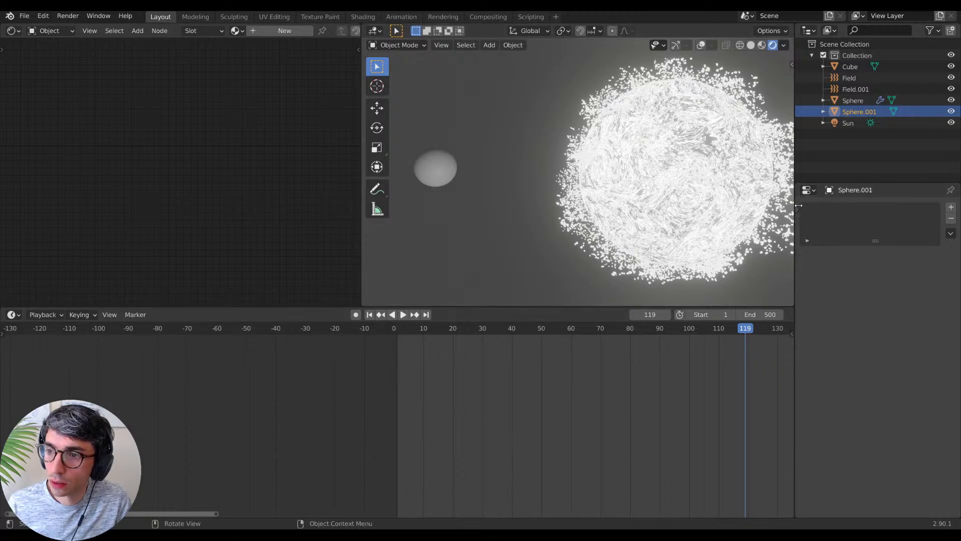
pyautogui.click(797, 209)
pyautogui.click(803, 408)
pyautogui.click(828, 256)
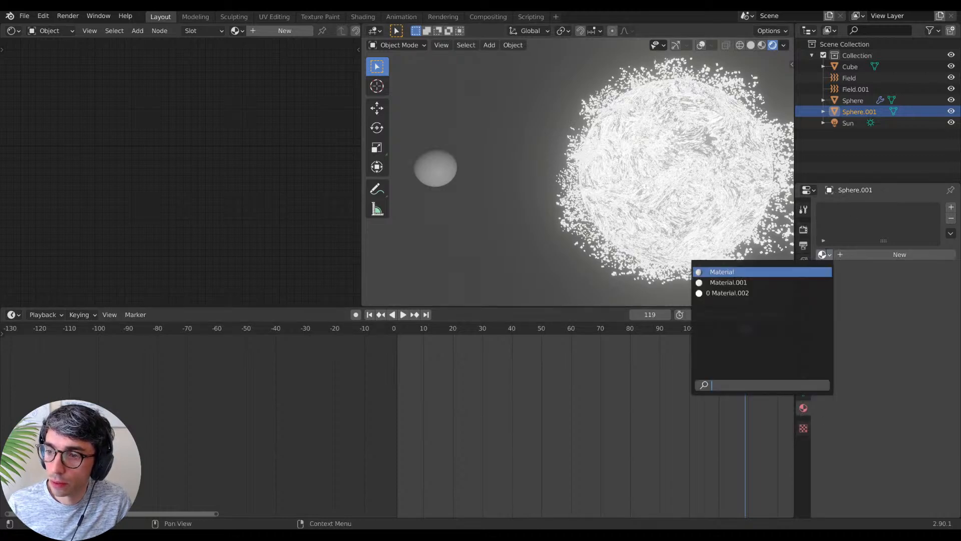
pyautogui.click(766, 284)
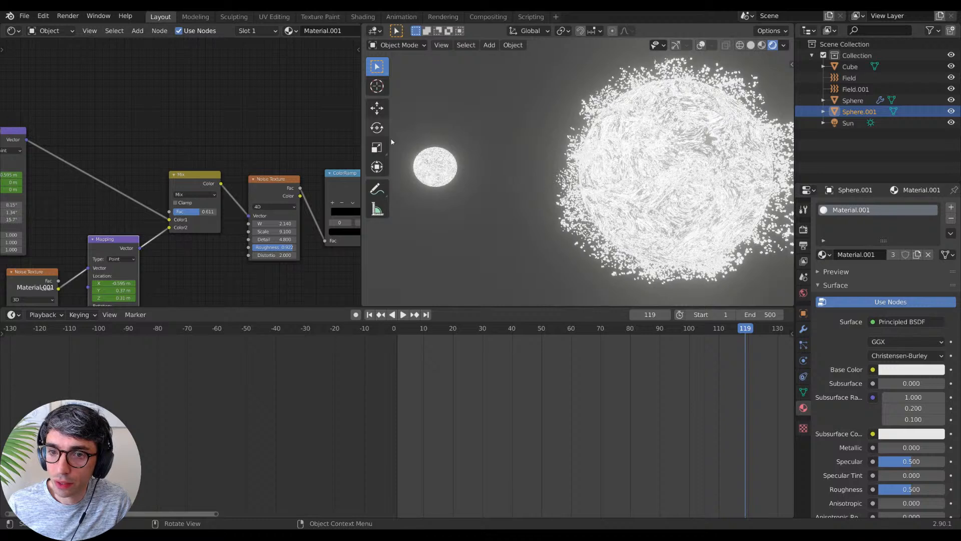
# Step: Scale Sphere.001 down to about half its size and make its material an independent copy
pyautogui.press('s')
pyautogui.click(440, 175)
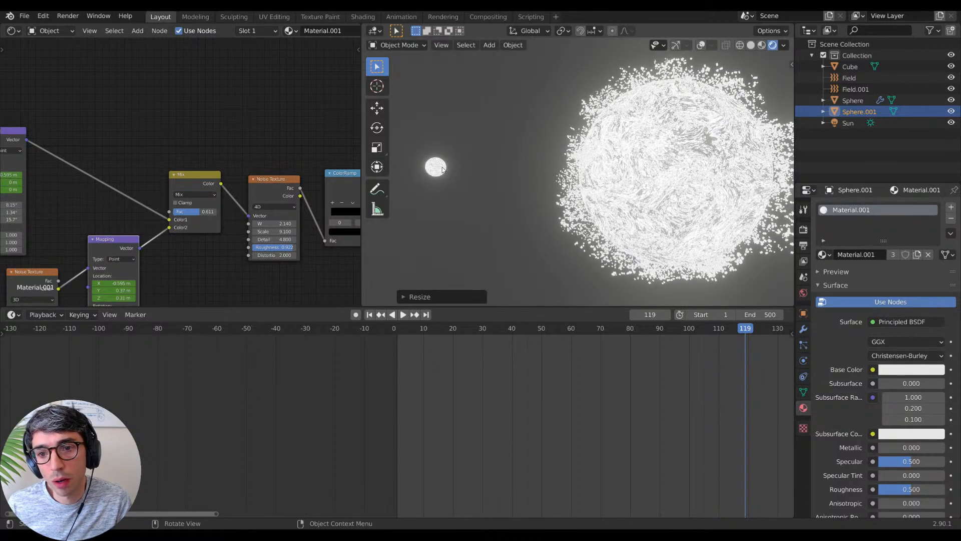
pyautogui.click(917, 254)
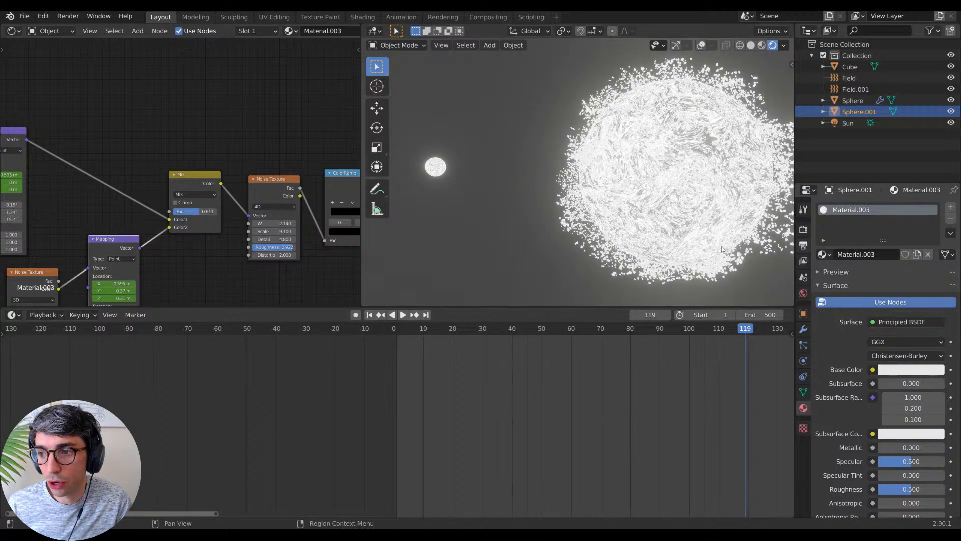
# Step: Add a Value node to the small sphere's material, placed below the Texture Coordinate node
pyautogui.moveTo(37, 233); pyautogui.dragTo(280, 136, button='middle')
pyautogui.moveTo(198, 229); pyautogui.dragTo(45, 234, button='middle')
pyautogui.moveTo(272, 232); pyautogui.dragTo(330, 189, button='middle')
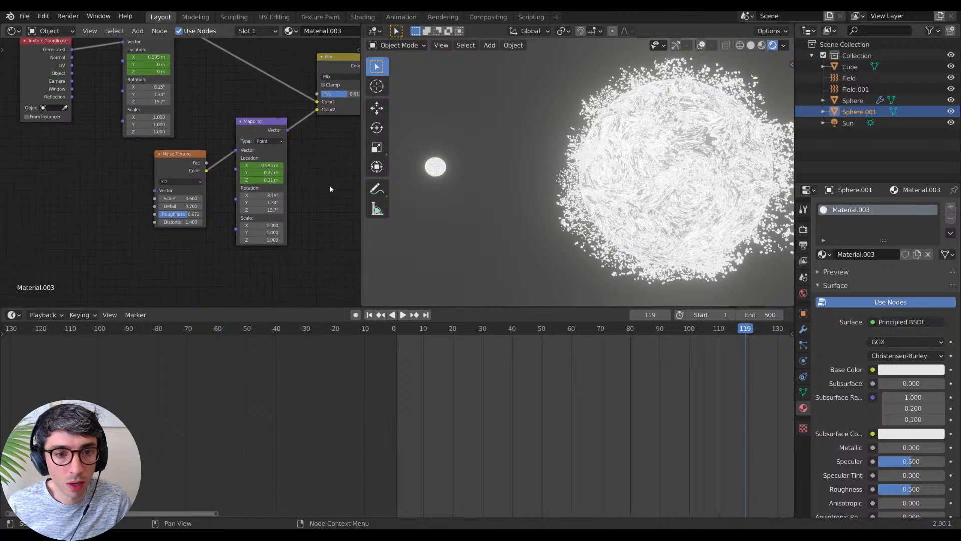
pyautogui.hotkey('shift', 'a')
pyautogui.write('valu')
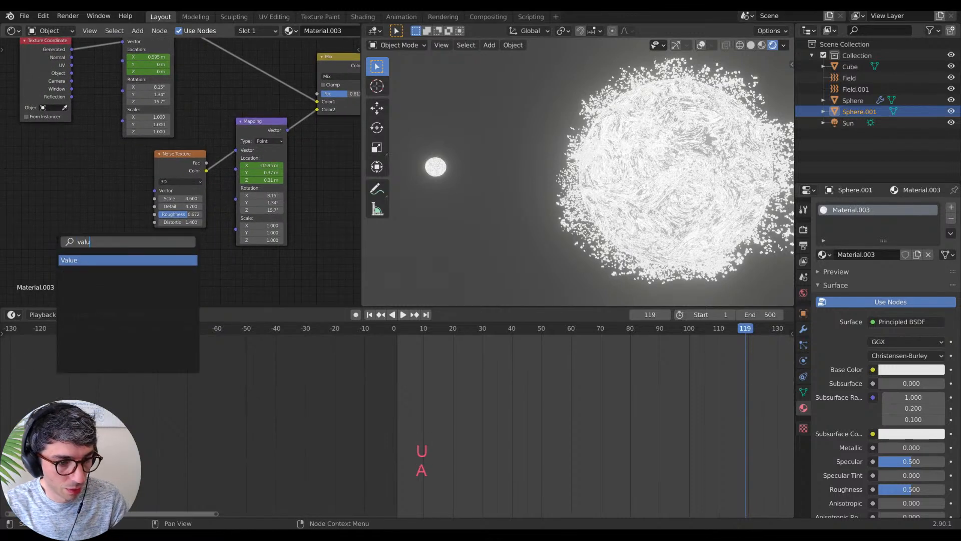
pyautogui.press('Return')
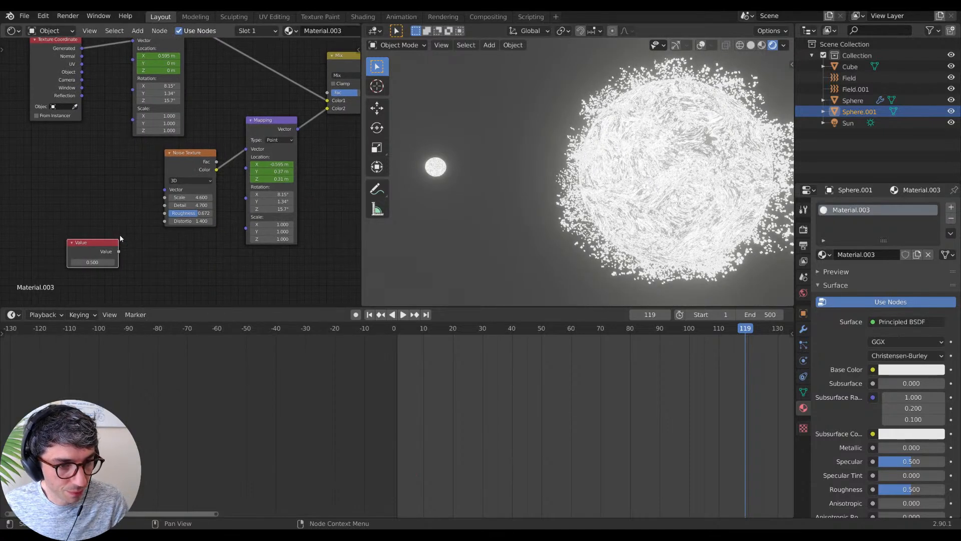
pyautogui.click(72, 240)
# Step: Connect the Value node's output to the Scale inputs of both Mapping nodes
pyautogui.moveTo(91, 250); pyautogui.dragTo(135, 124)
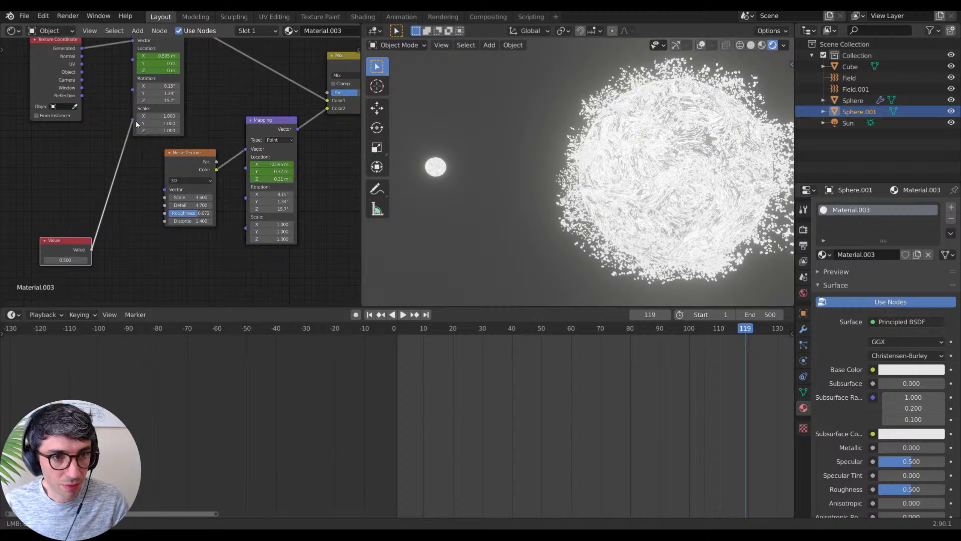
pyautogui.moveTo(134, 124); pyautogui.dragTo(53, 150, button='middle')
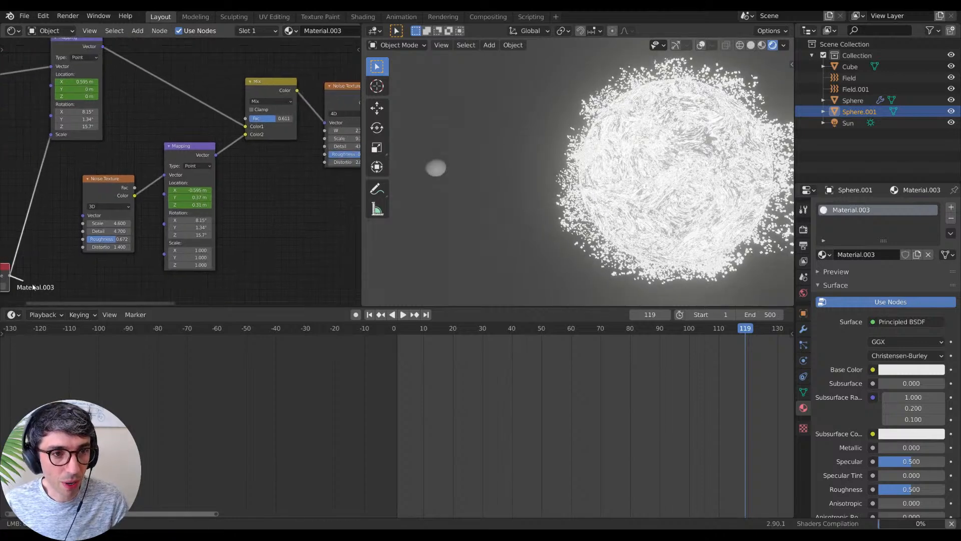
pyautogui.moveTo(9, 274); pyautogui.dragTo(165, 258)
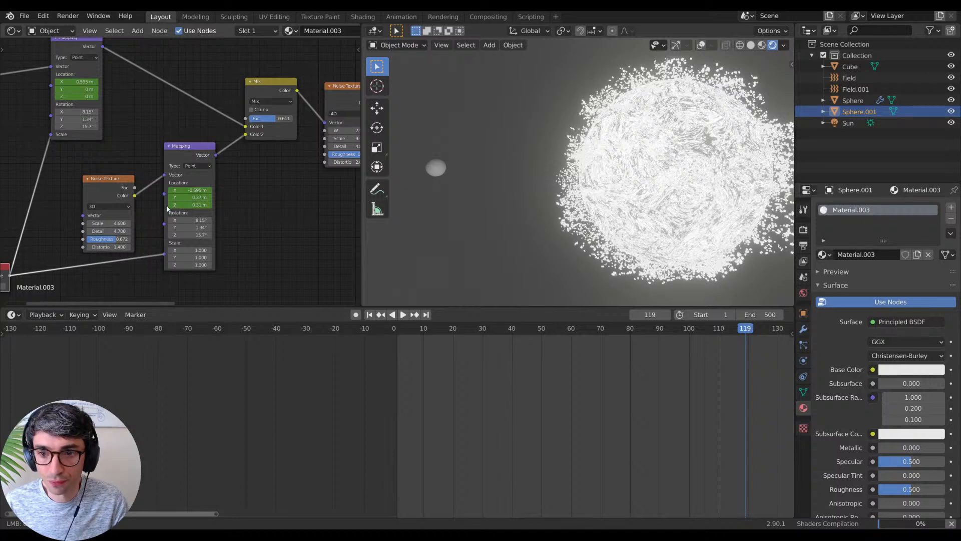
# Step: Set the Value node driving both mapping scales to 0.060
pyautogui.moveTo(42, 231); pyautogui.dragTo(125, 215, button='middle')
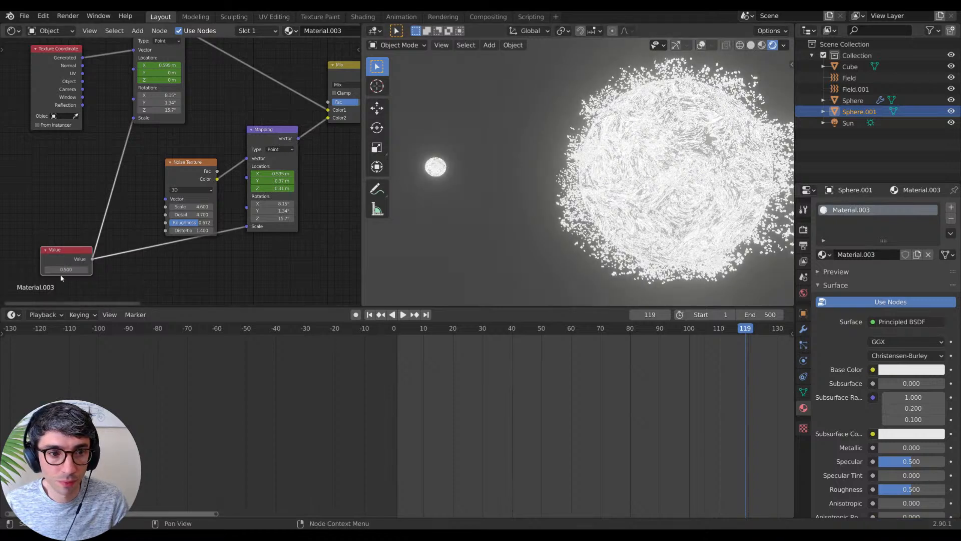
pyautogui.moveTo(66, 270)
pyautogui.mouseDown()
pyautogui.moveTo(80, 269)
pyautogui.moveTo(56, 269)
pyautogui.mouseUp()
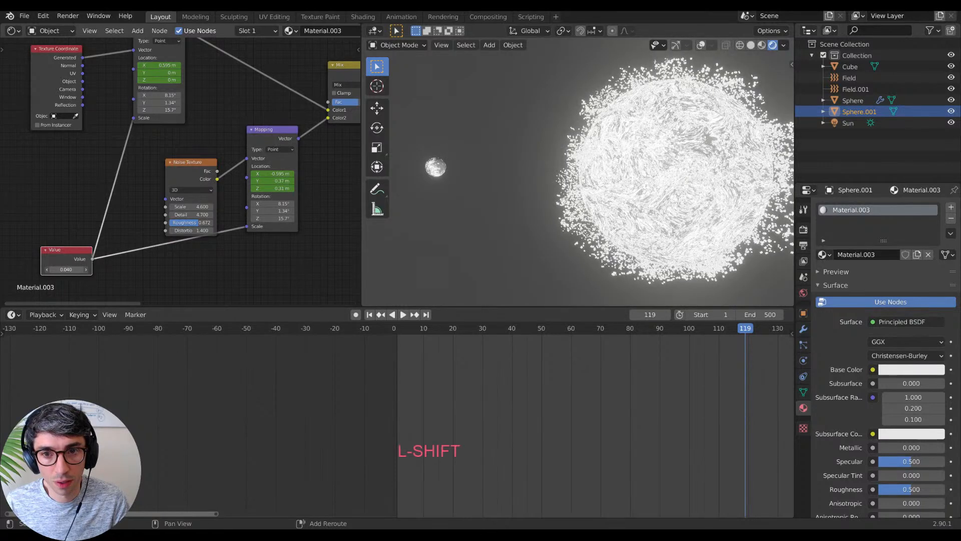
pyautogui.keyDown('shift'); pyautogui.moveTo(56, 269); pyautogui.dragTo(57, 269); pyautogui.keyUp('shift')
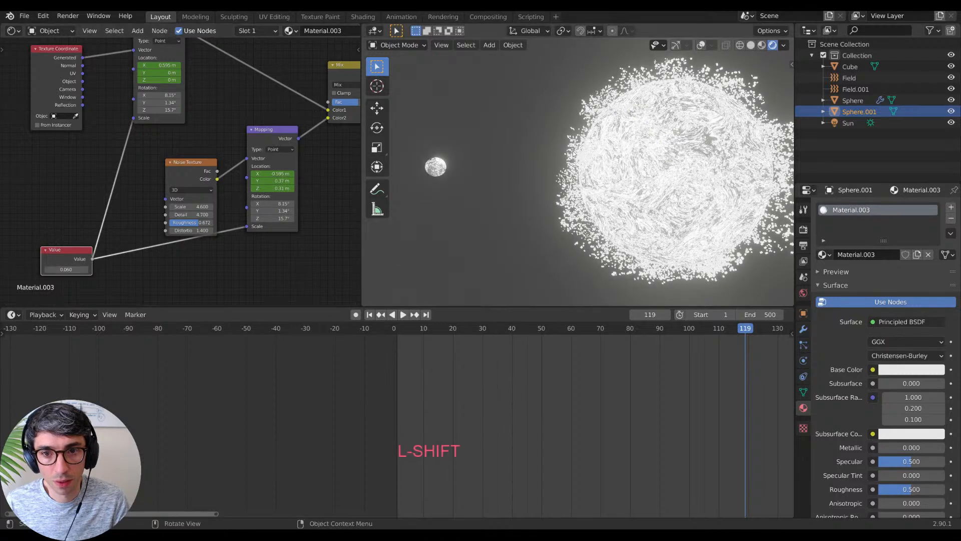
# Step: Move the black stop of the small sphere's ColorRamp to position 0.515
pyautogui.moveTo(345, 125); pyautogui.dragTo(212, 161, button='middle')
pyautogui.moveTo(241, 160)
pyautogui.mouseDown()
pyautogui.moveTo(247, 165)
pyautogui.moveTo(241, 159)
pyautogui.mouseUp()
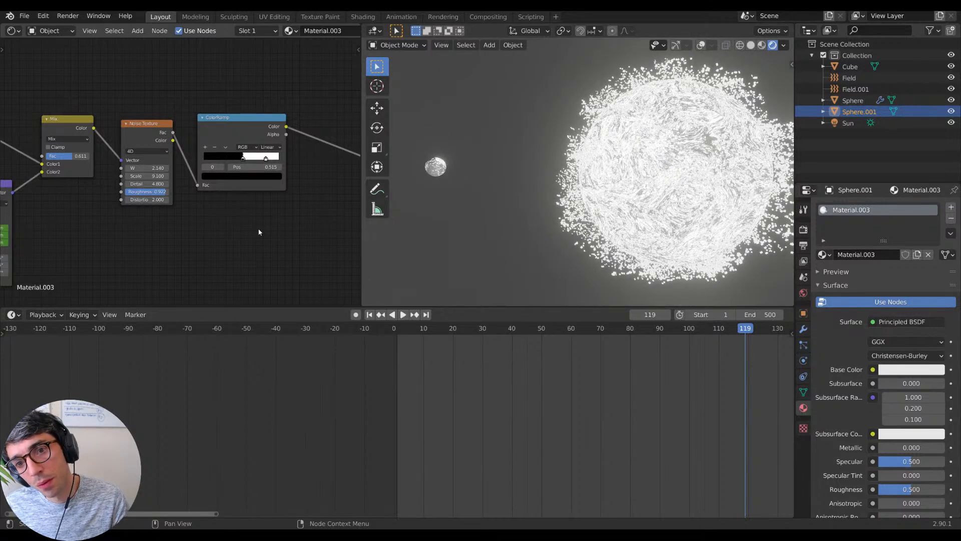
pyautogui.moveTo(323, 207); pyautogui.dragTo(216, 218, button='middle')
pyautogui.moveTo(257, 193); pyautogui.dragTo(173, 240, button='middle')
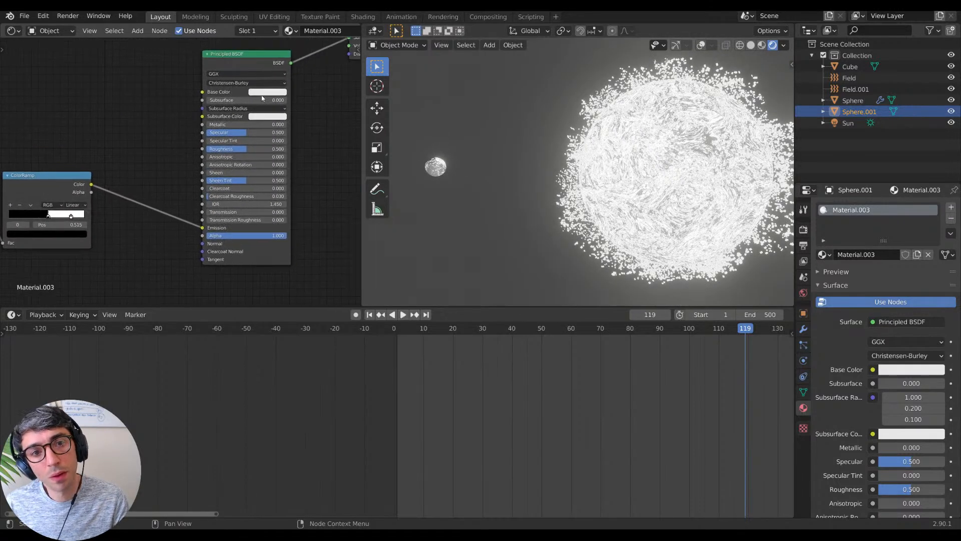
pyautogui.moveTo(268, 94); pyautogui.dragTo(285, 121, button='middle')
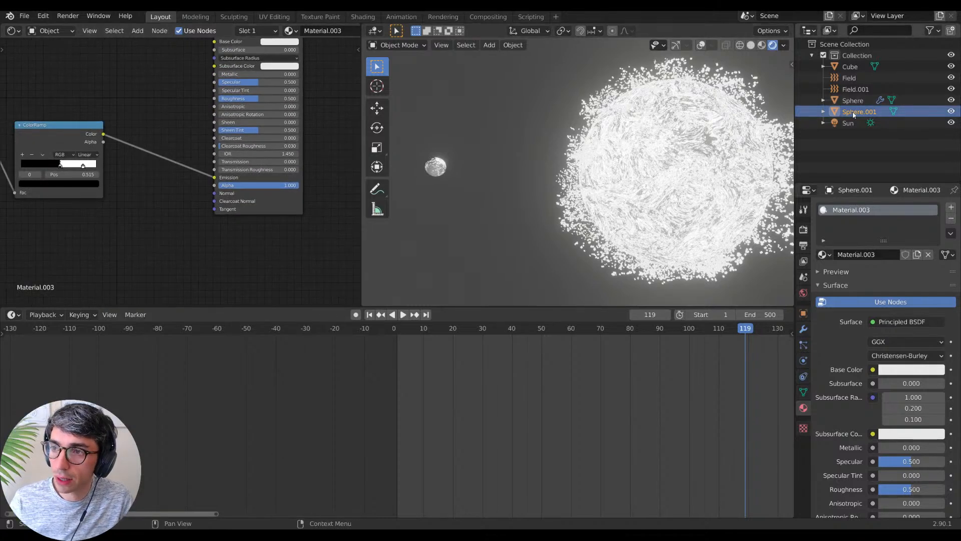
# Step: Use Sphere.001 as the instance object of the large sphere's particle system and set its render scale to 0.130
pyautogui.click(851, 100)
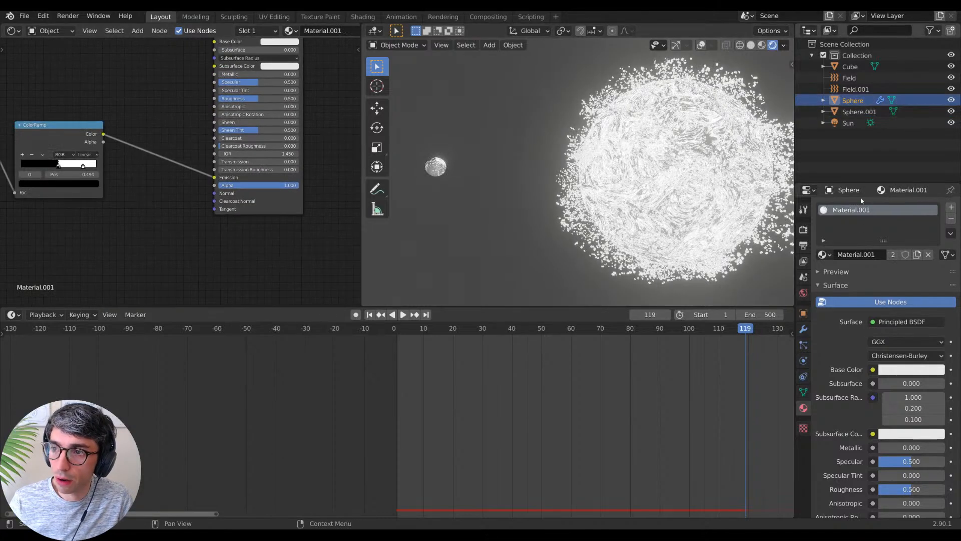
pyautogui.click(803, 345)
pyautogui.scroll(-12, 846, 343)
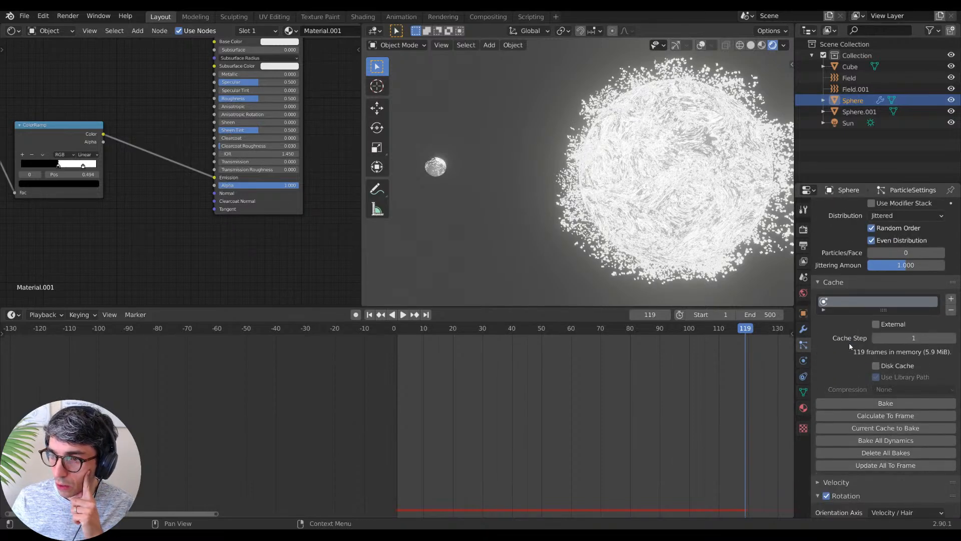
pyautogui.scroll(-10, 846, 346)
pyautogui.scroll(7, 833, 342)
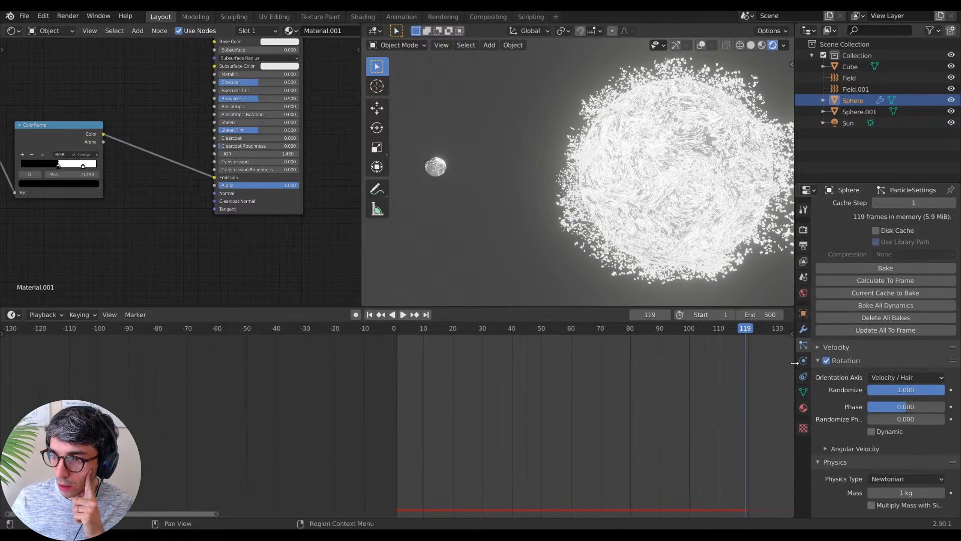
pyautogui.scroll(12, 833, 335)
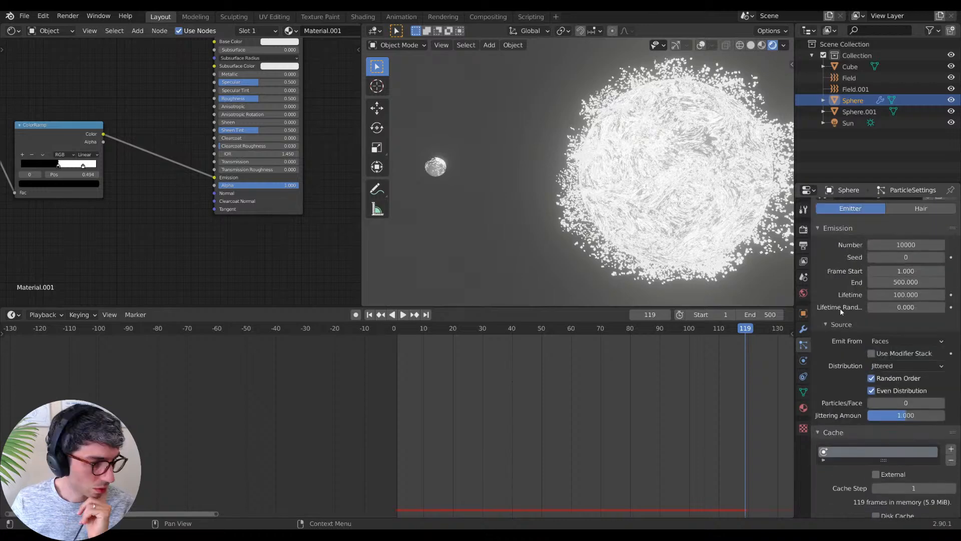
pyautogui.scroll(-8, 831, 398)
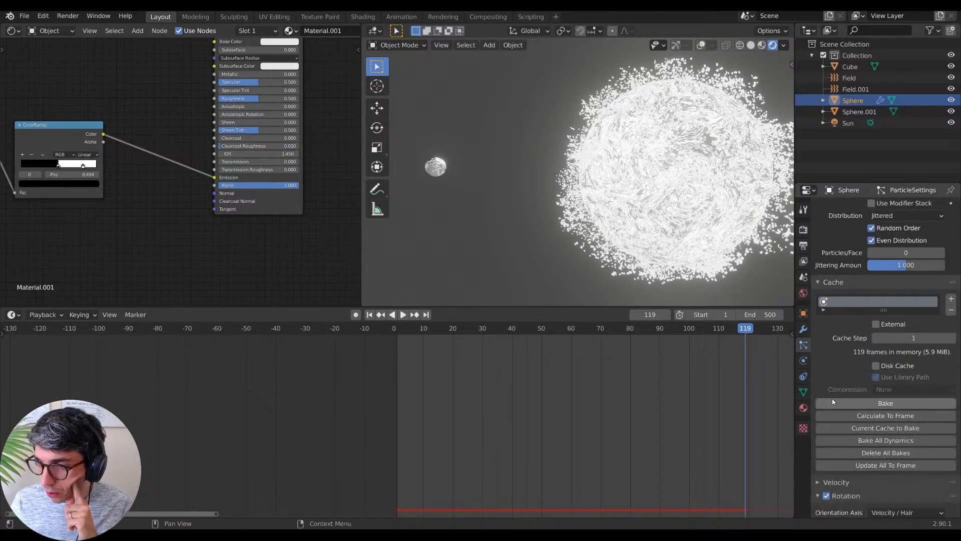
pyautogui.scroll(-8, 831, 398)
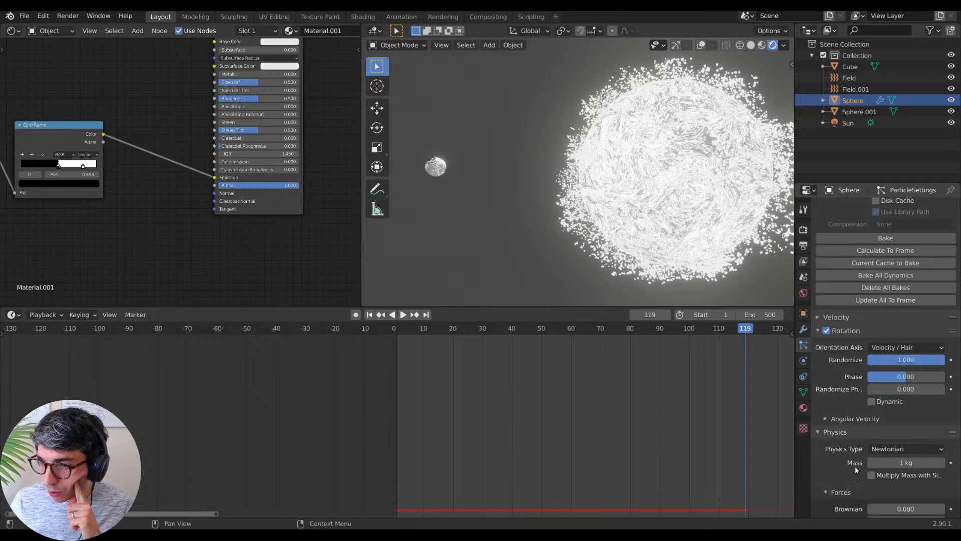
pyautogui.scroll(-4, 851, 466)
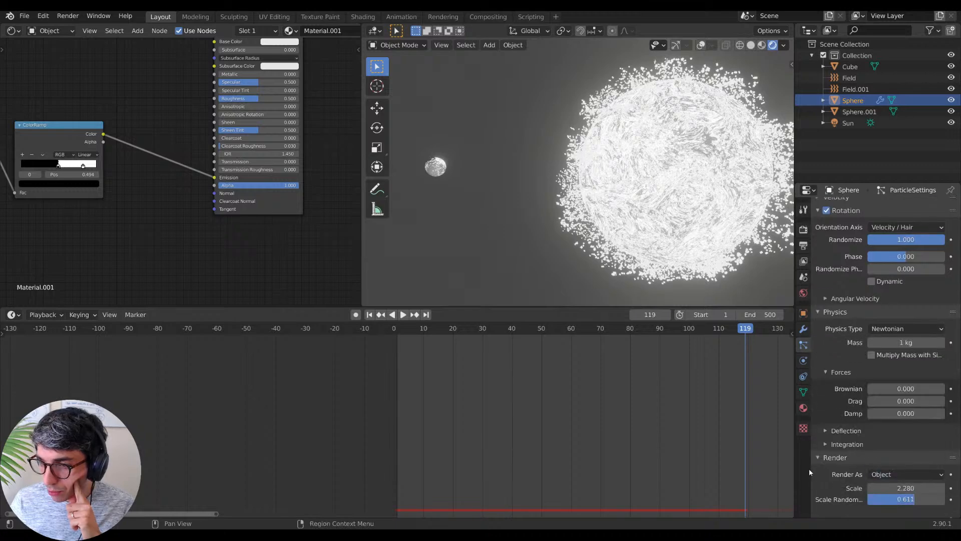
pyautogui.scroll(-4, 901, 468)
pyautogui.click(906, 466)
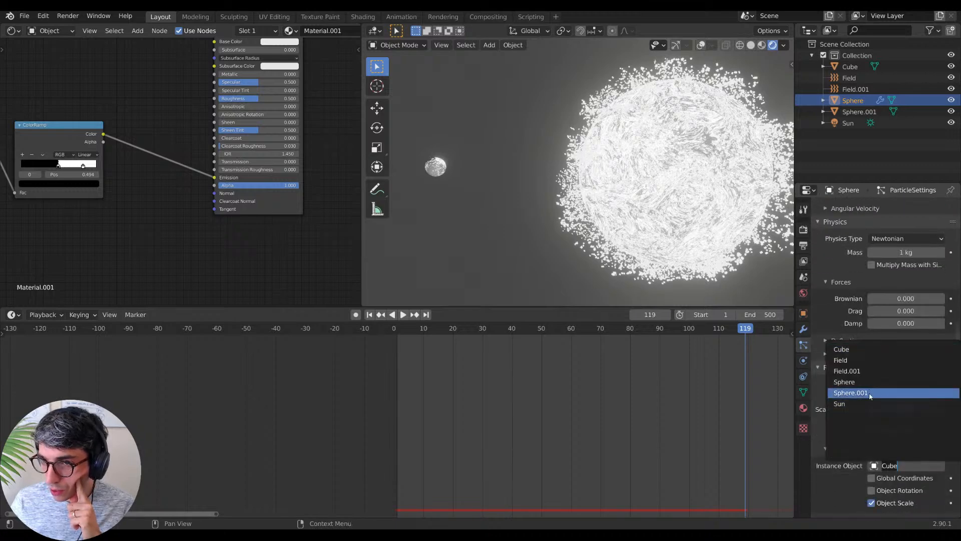
pyautogui.click(871, 394)
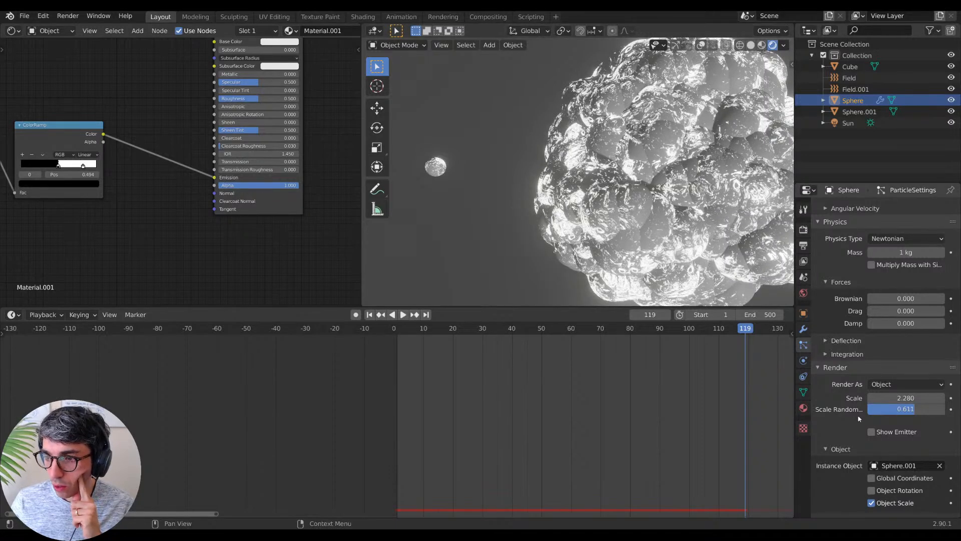
pyautogui.moveTo(900, 397); pyautogui.dragTo(838, 398)
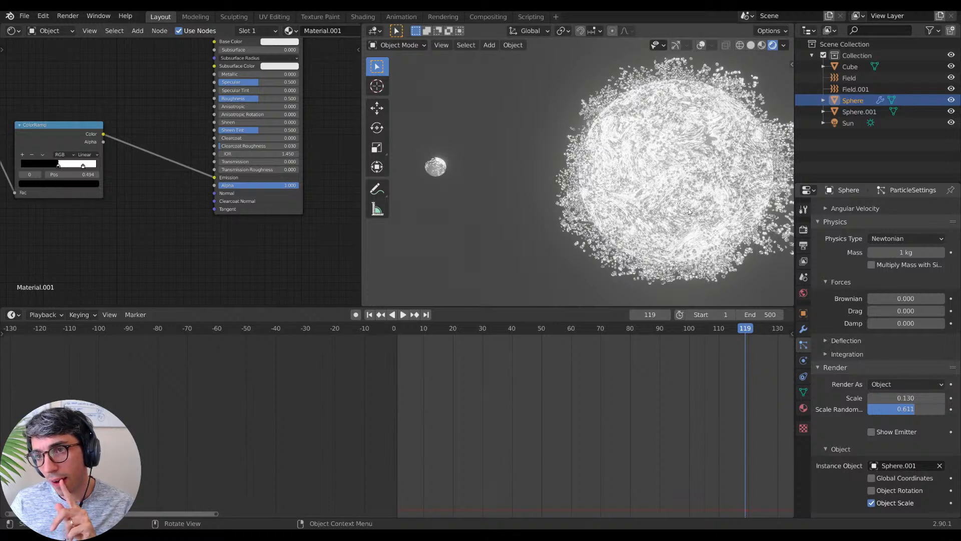
# Step: Show the node properties sidebar and connect the ColorRamp's Color output to the Principled BSDF's Alpha input in Material.001
pyautogui.moveTo(341, 102); pyautogui.dragTo(226, 178, button='middle')
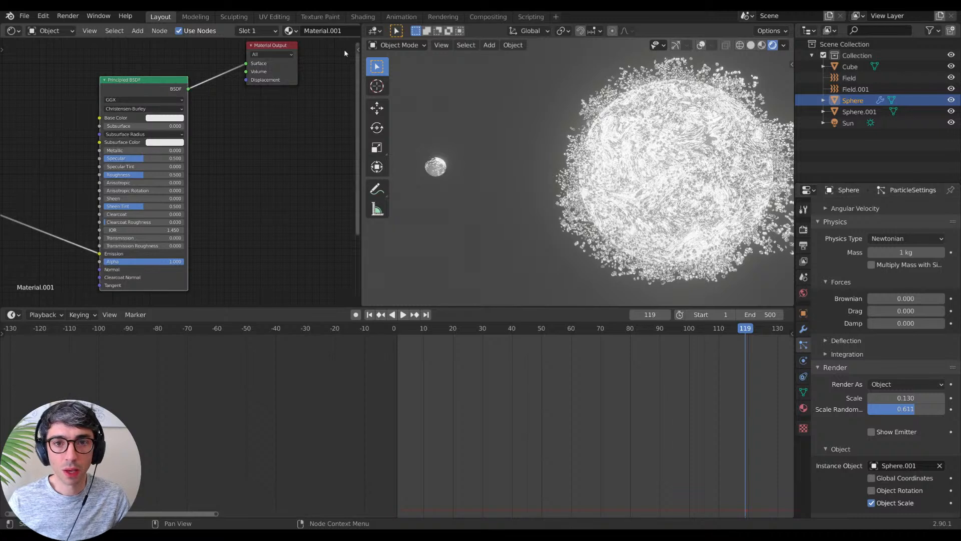
pyautogui.press('n')
pyautogui.moveTo(7, 182); pyautogui.dragTo(3, 148, button='middle')
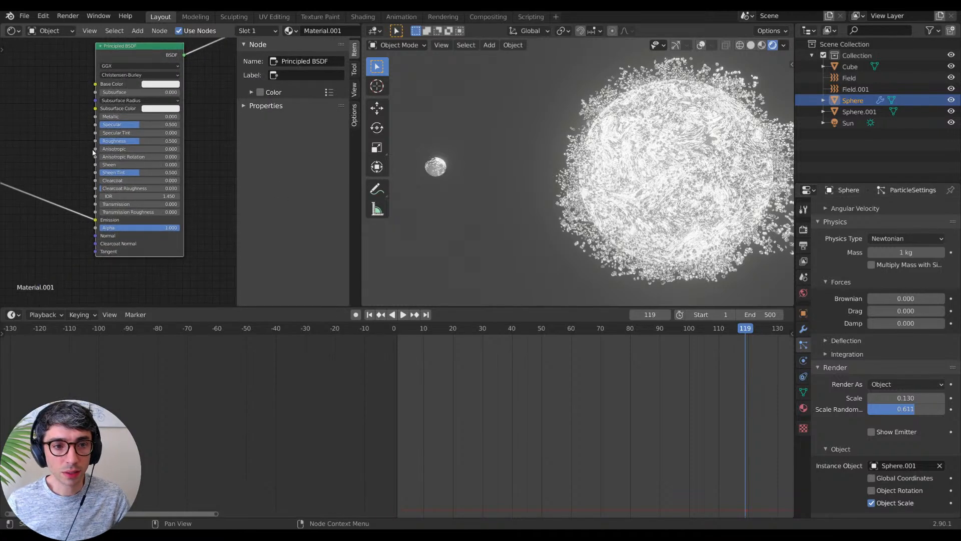
pyautogui.keyDown('ctrl'); pyautogui.hscroll(-2, 92, 145); pyautogui.keyUp('ctrl')
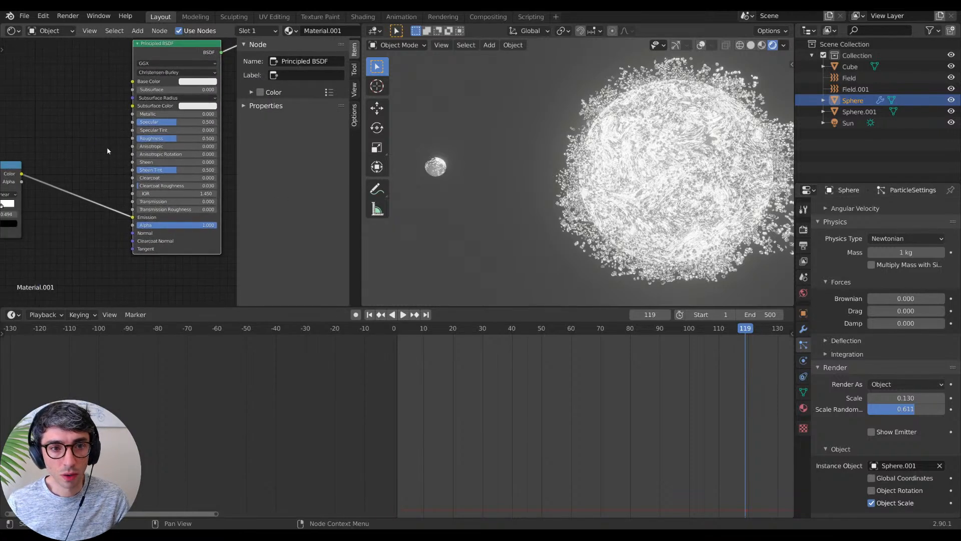
pyautogui.moveTo(91, 138); pyautogui.dragTo(86, 141, button='middle')
pyautogui.moveTo(43, 174); pyautogui.dragTo(155, 218)
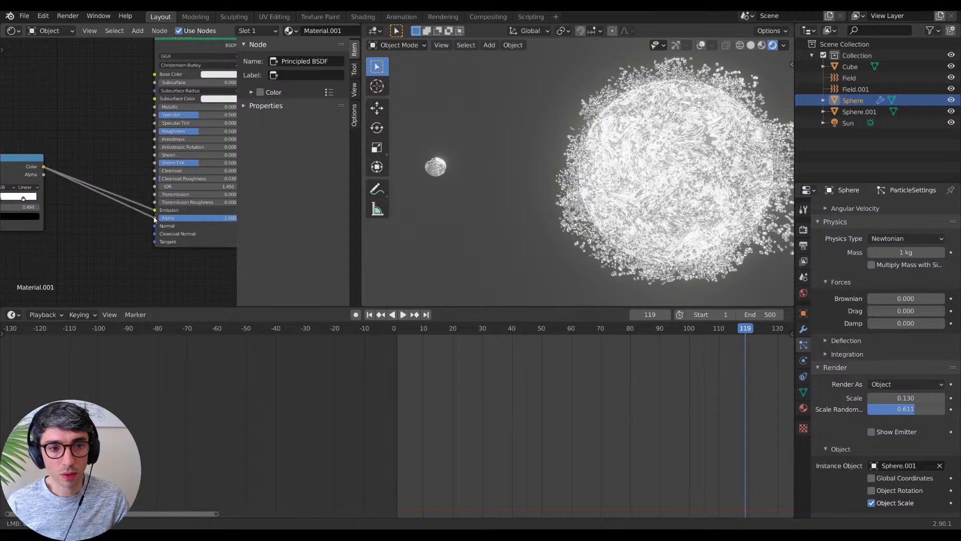
# Step: Set Material.001's blend mode to Alpha Blend and its shadow mode to None
pyautogui.click(354, 115)
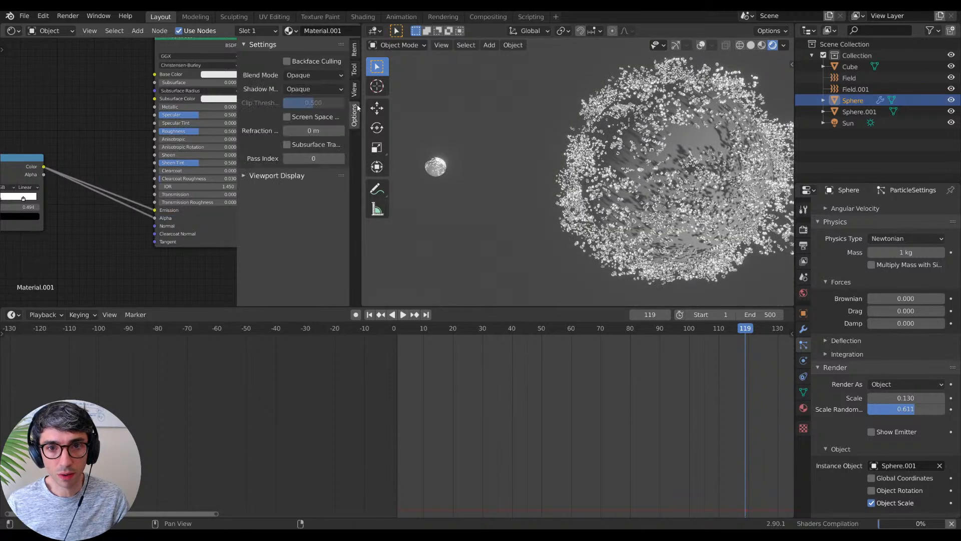
pyautogui.click(308, 75)
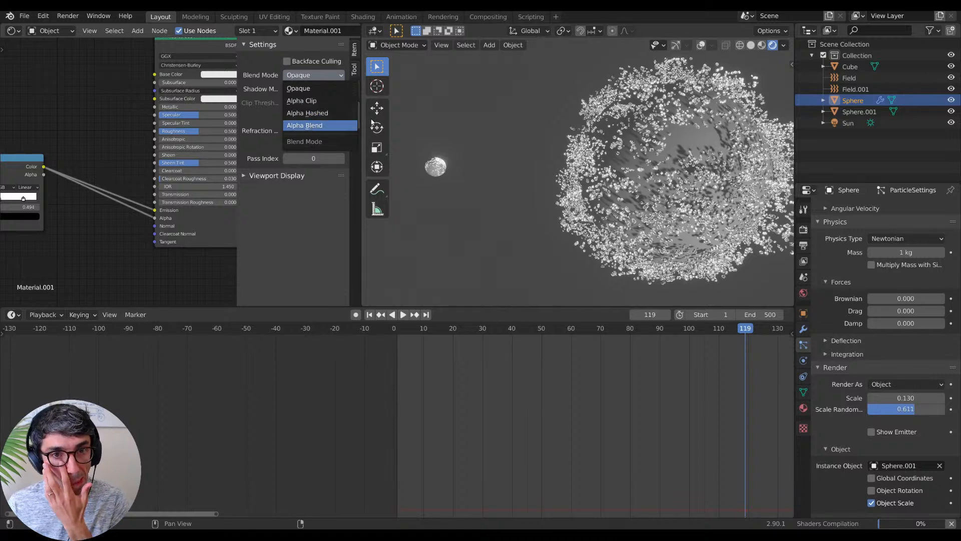
pyautogui.click(313, 125)
pyautogui.click(307, 89)
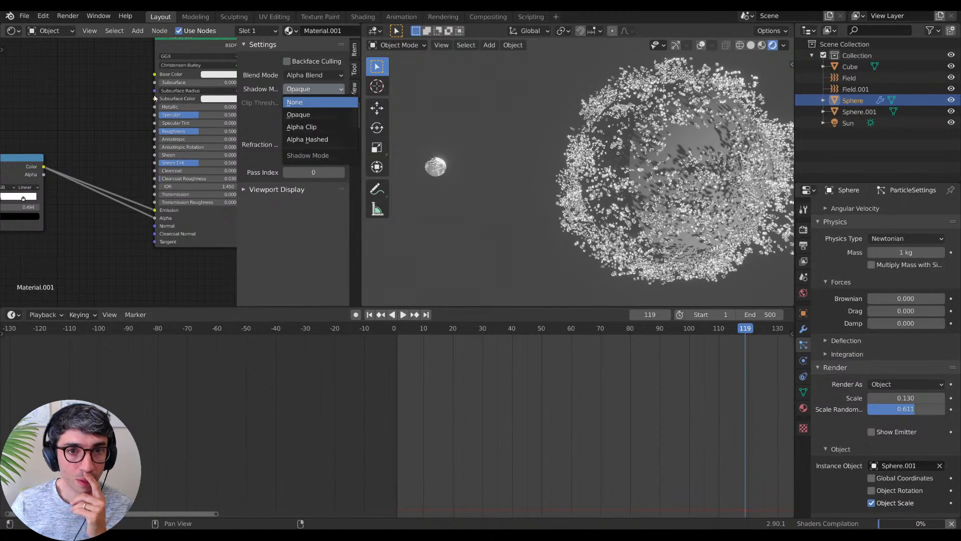
pyautogui.press('Return')
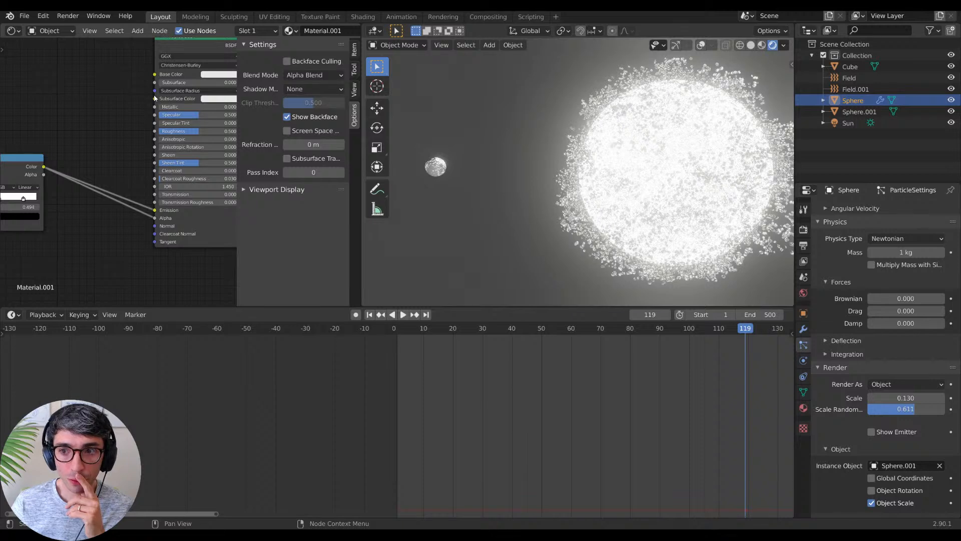
pyautogui.click(306, 89)
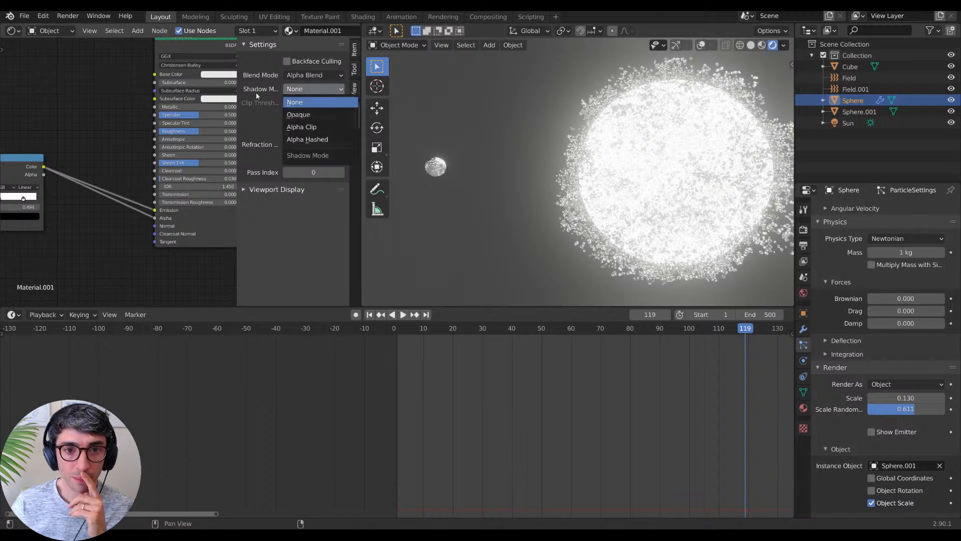
# Step: Restore Material.001's blend and shadow modes to Opaque and disconnect the ColorRamp from the Principled BSDF's Alpha input
pyautogui.click(307, 75)
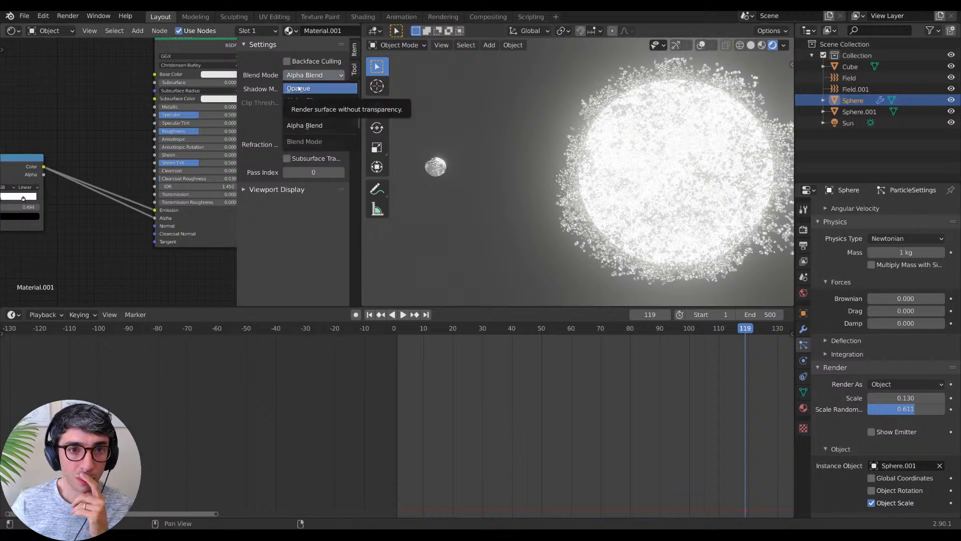
pyautogui.click(299, 88)
pyautogui.moveTo(156, 218); pyautogui.dragTo(122, 222)
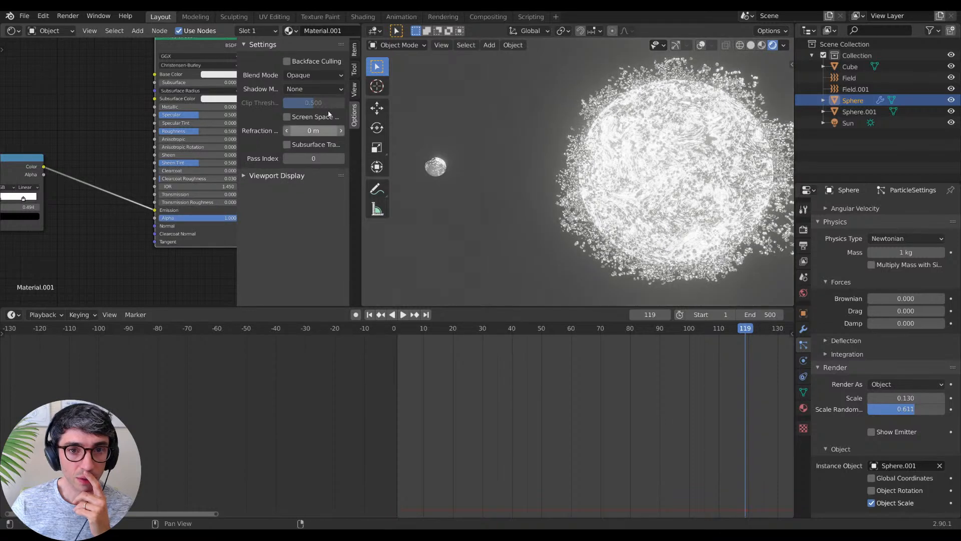
pyautogui.click(311, 90)
pyautogui.click(311, 116)
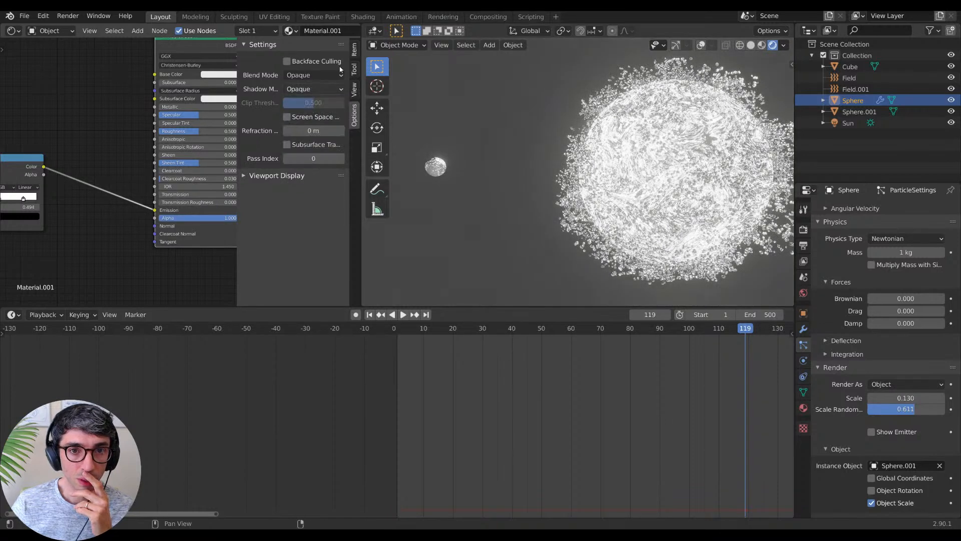
# Step: In the small sphere's Material.003, connect the ColorRamp's Color output to Alpha and set the blend mode to Alpha Blend
pyautogui.click(436, 170)
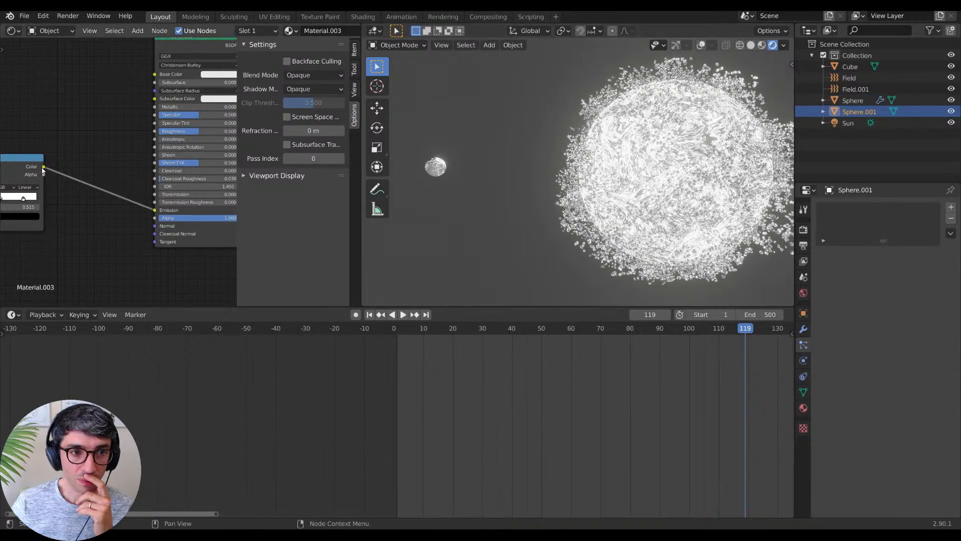
pyautogui.moveTo(44, 174); pyautogui.dragTo(155, 218)
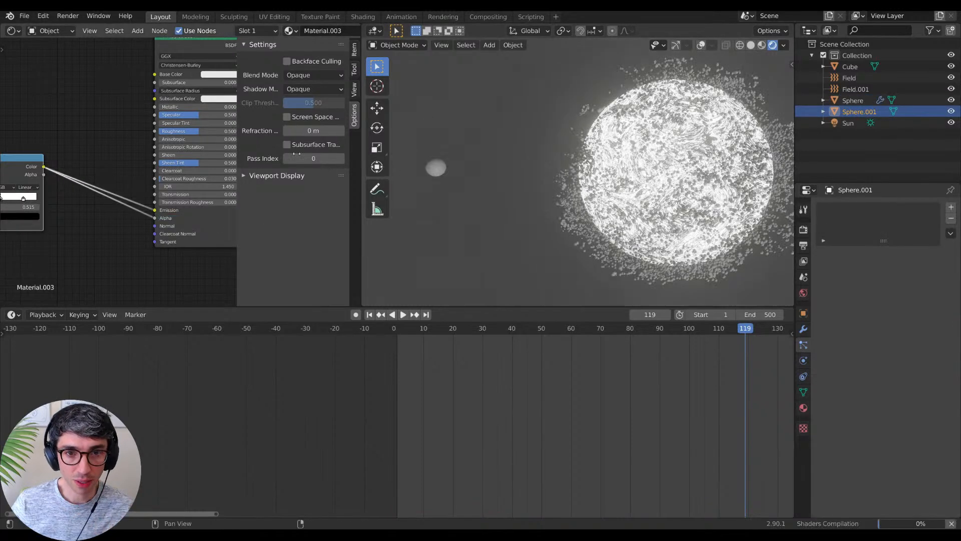
pyautogui.click(313, 76)
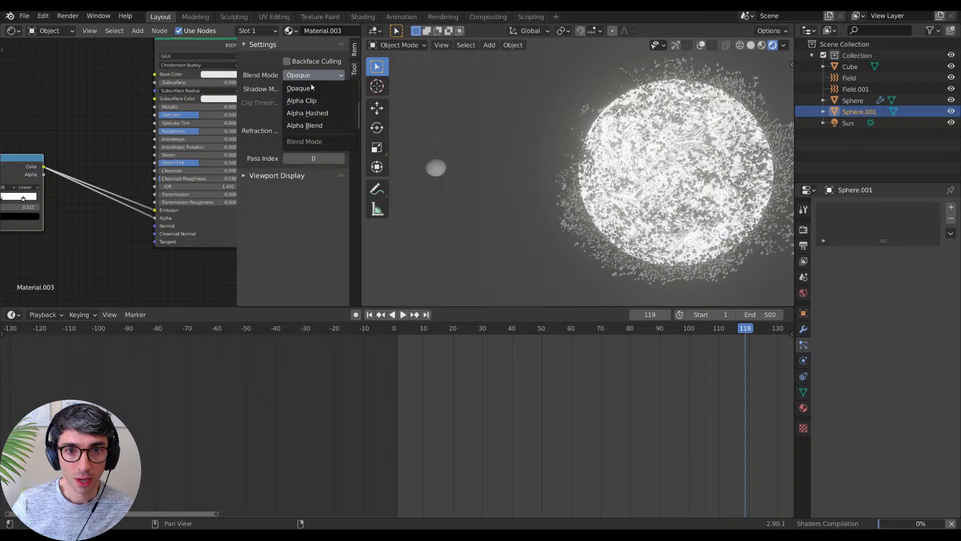
pyautogui.click(333, 126)
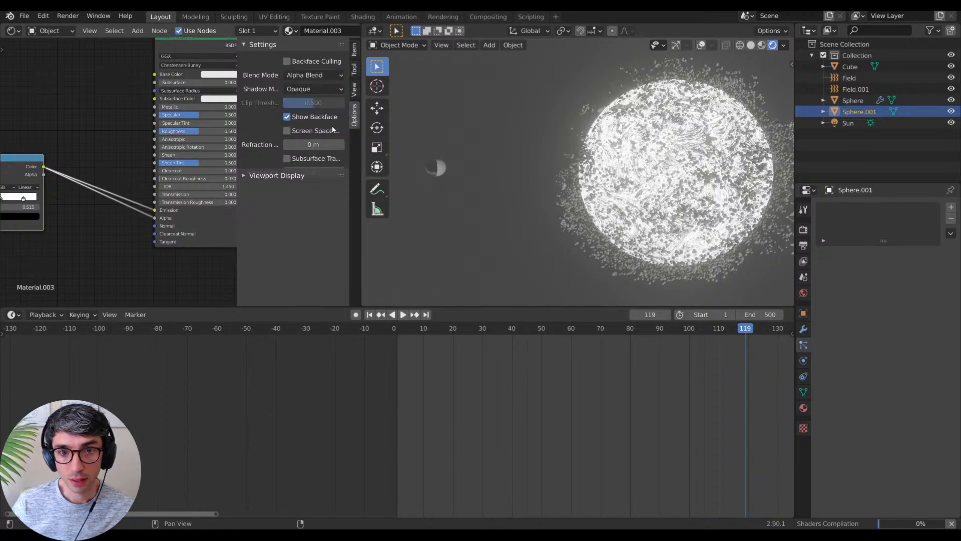
# Step: Set Material.003's shadow mode to None and turn off Show Backface
pyautogui.click(314, 90)
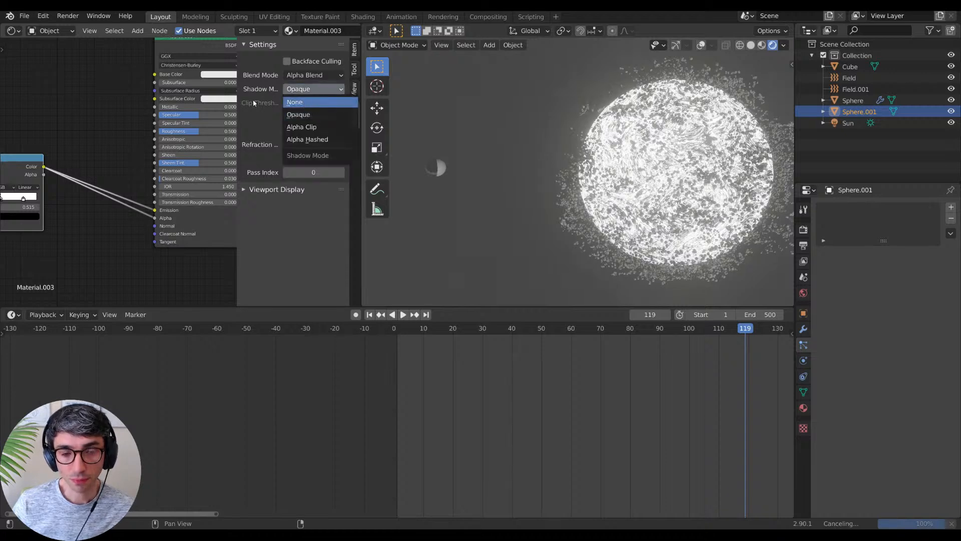
pyautogui.press('Return')
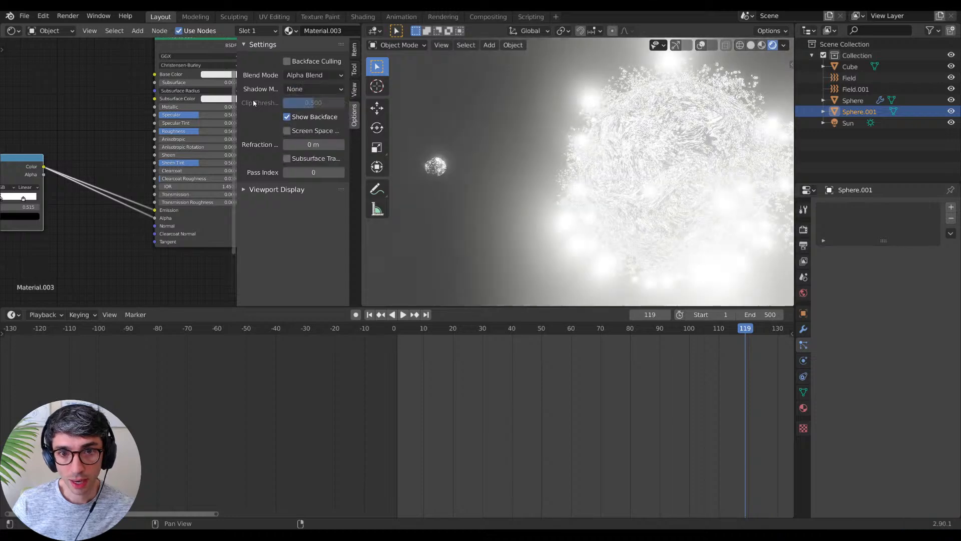
pyautogui.click(287, 117)
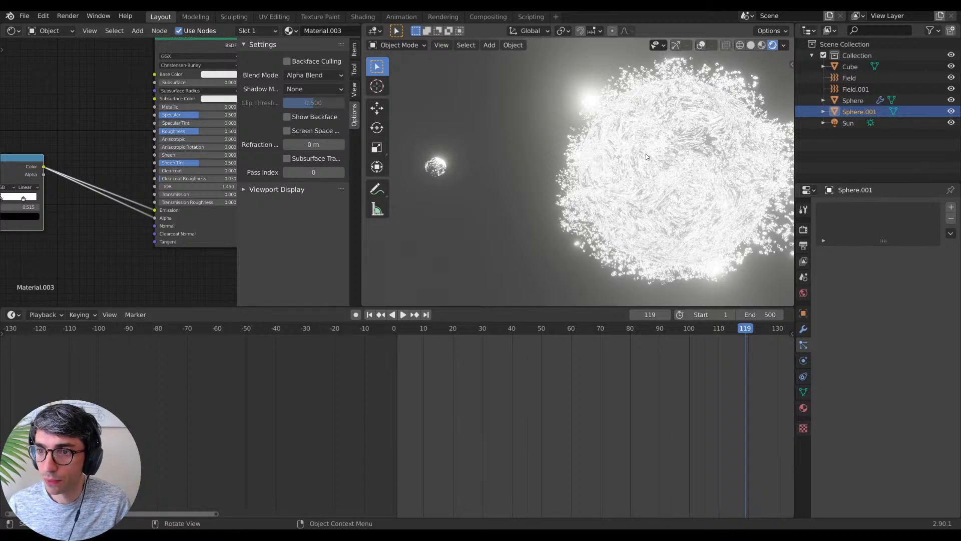
pyautogui.keyDown('shift'); pyautogui.moveTo(656, 146); pyautogui.dragTo(603, 134, button='middle'); pyautogui.keyUp('shift')
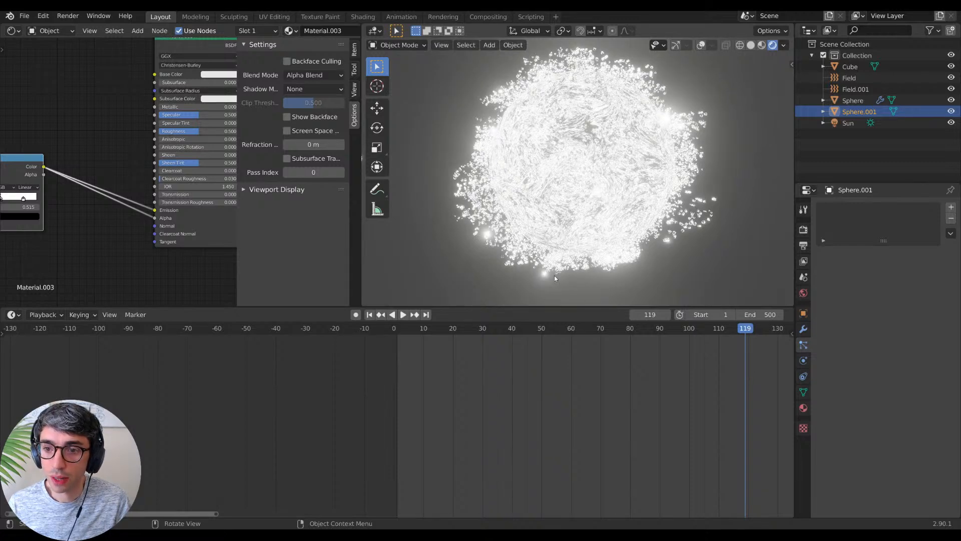
# Step: Set the HSV value of the white stop in Material.003's ColorRamp to 2
pyautogui.moveTo(86, 244); pyautogui.dragTo(221, 201, button='middle')
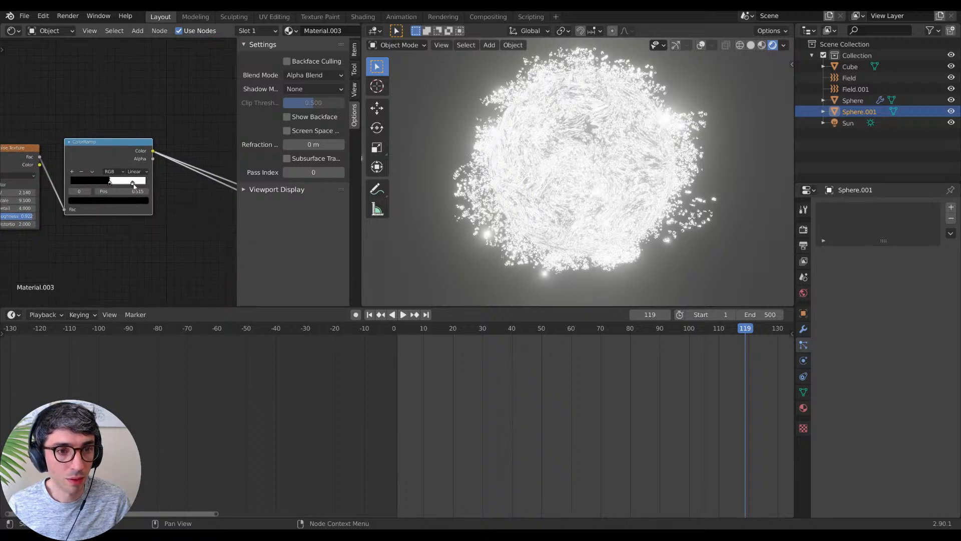
pyautogui.click(133, 185)
pyautogui.click(108, 200)
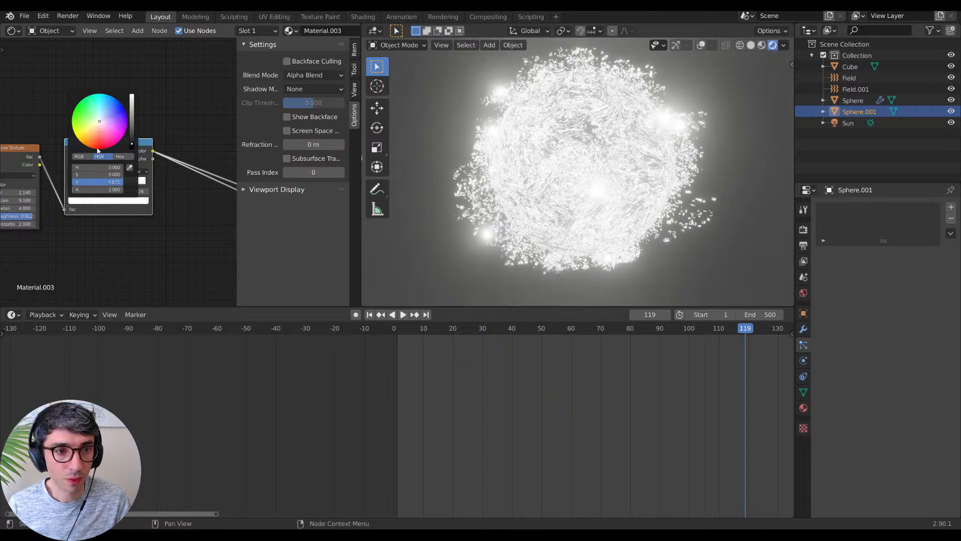
pyautogui.click(111, 182)
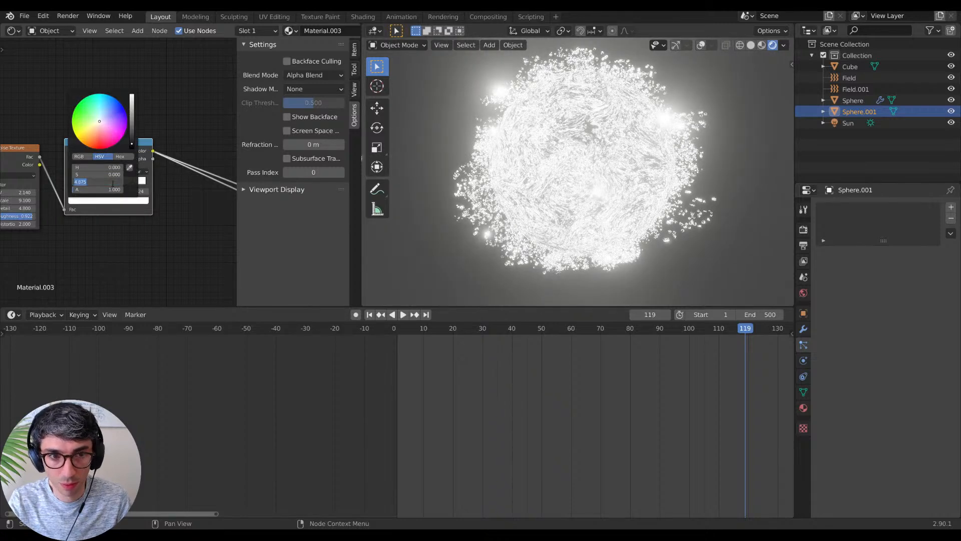
pyautogui.write('2')
pyautogui.press('Return')
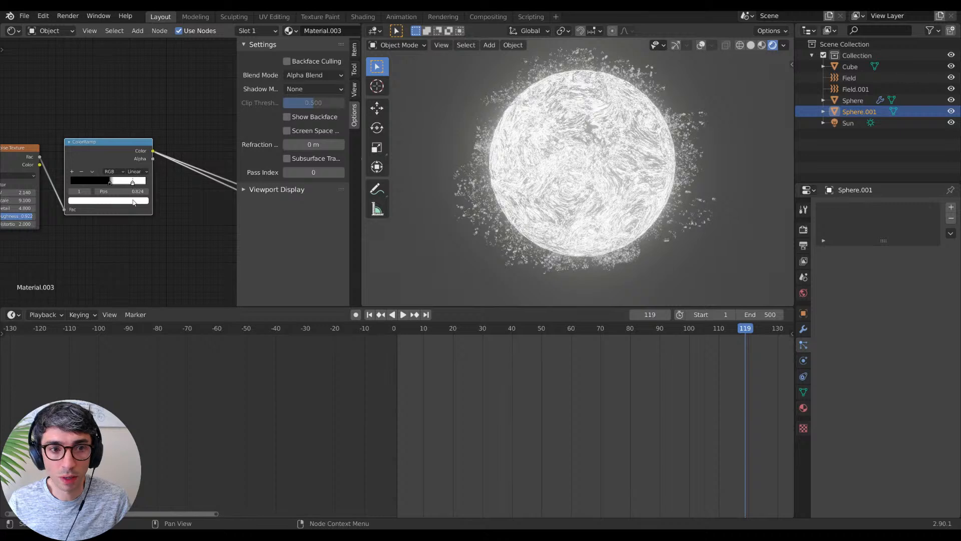
# Step: Set the white ColorRamp stop's HSV value to 3 and move the stop to position 0.694
pyautogui.click(134, 203)
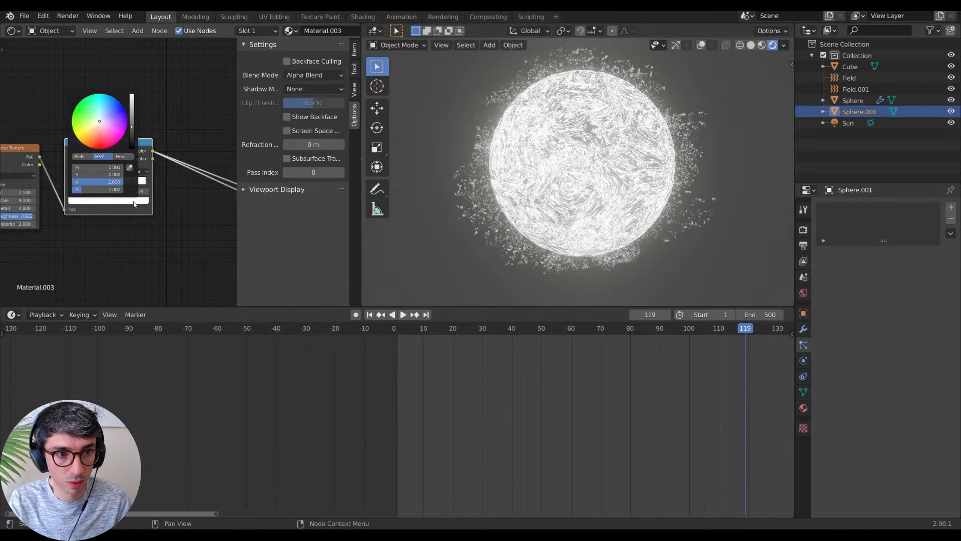
pyautogui.click(102, 175)
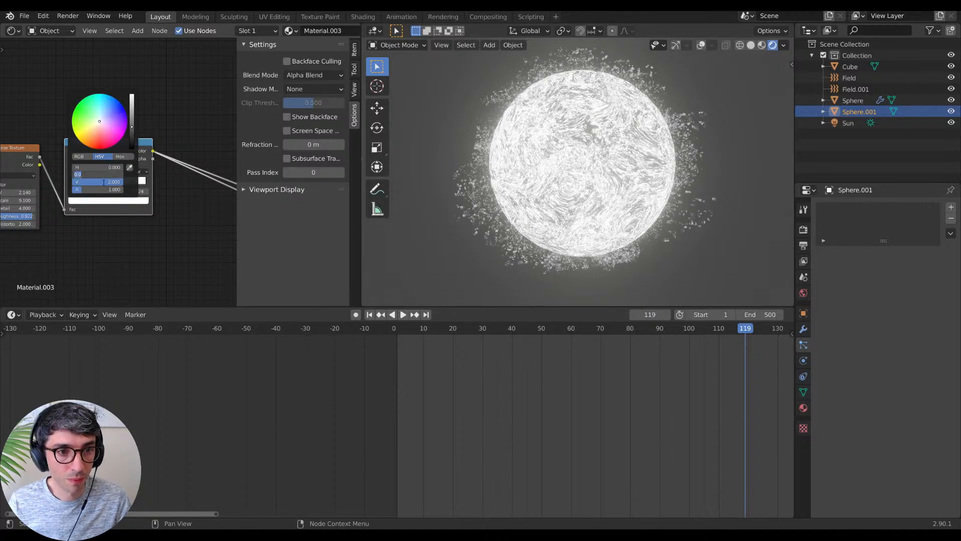
pyautogui.press('Return')
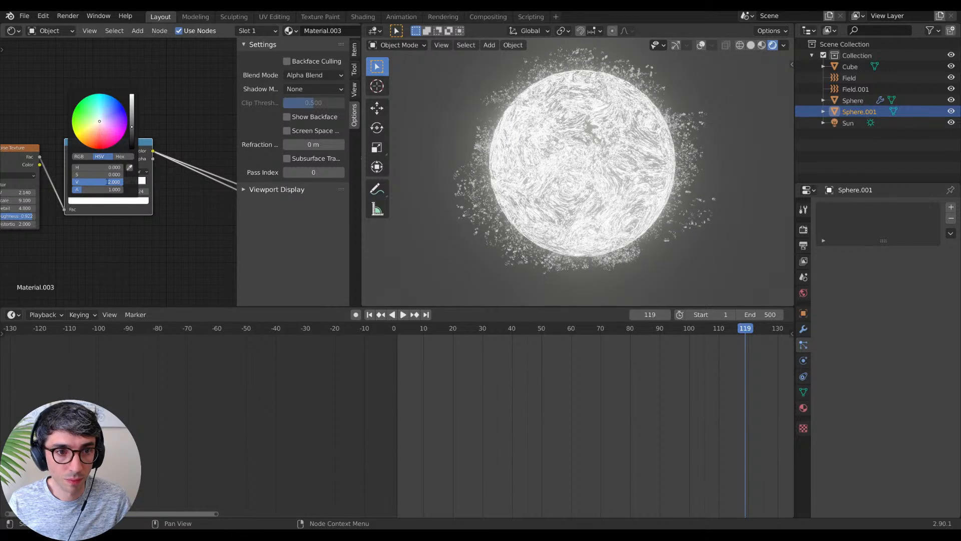
pyautogui.click(107, 181)
pyautogui.write('3')
pyautogui.press('Return')
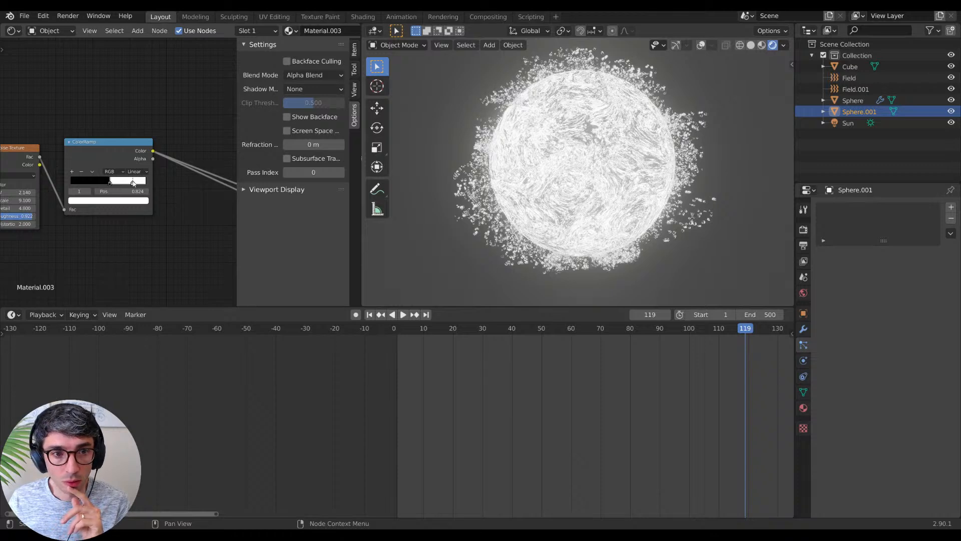
pyautogui.moveTo(133, 183); pyautogui.dragTo(123, 185)
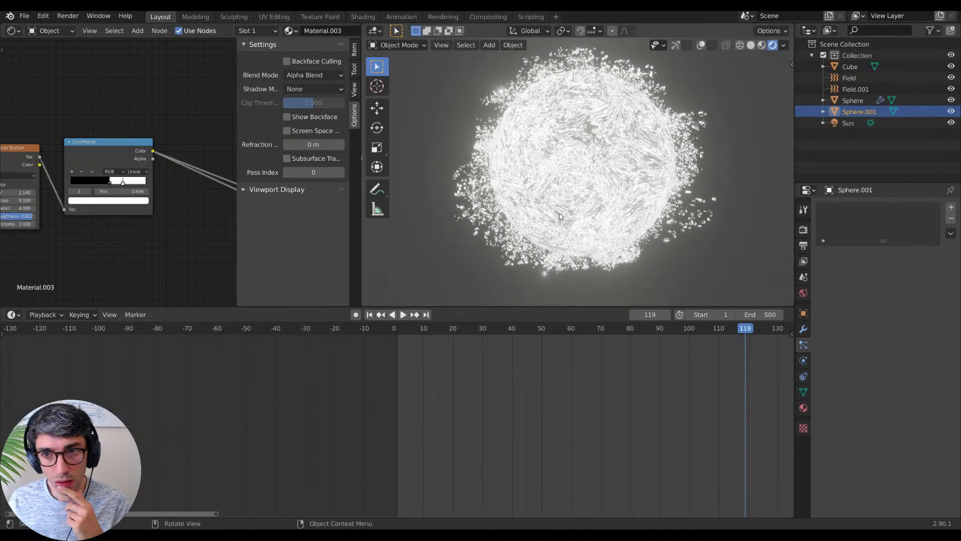
# Step: Set Material.003's blend mode to Alpha Hashed and move the ColorRamp's white stop to position 0.897
pyautogui.moveTo(109, 202); pyautogui.dragTo(60, 206, button='middle')
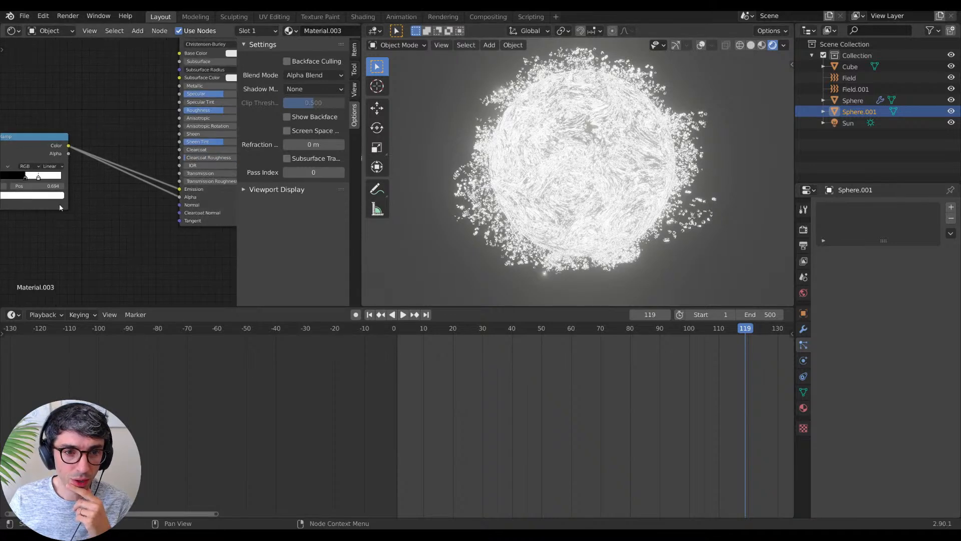
pyautogui.moveTo(181, 200); pyautogui.dragTo(175, 199)
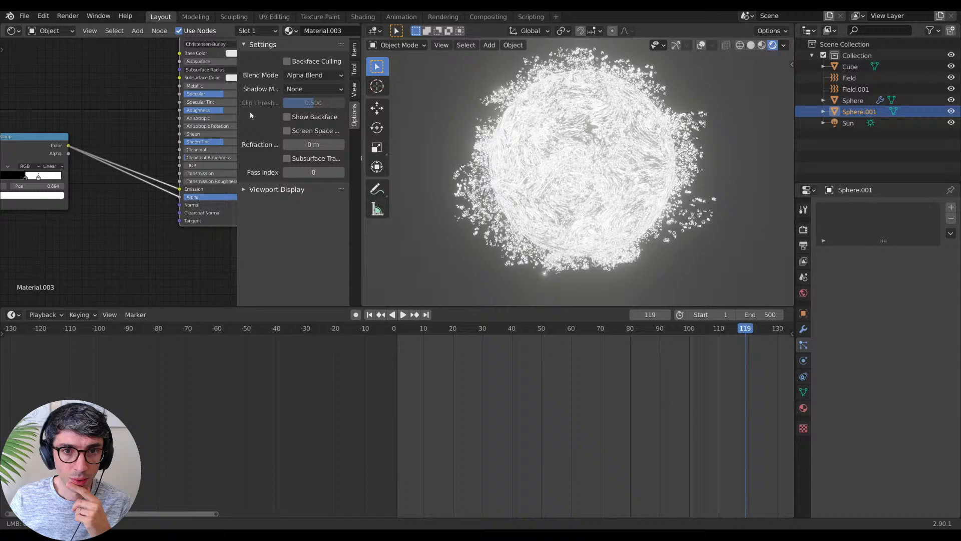
pyautogui.click(293, 76)
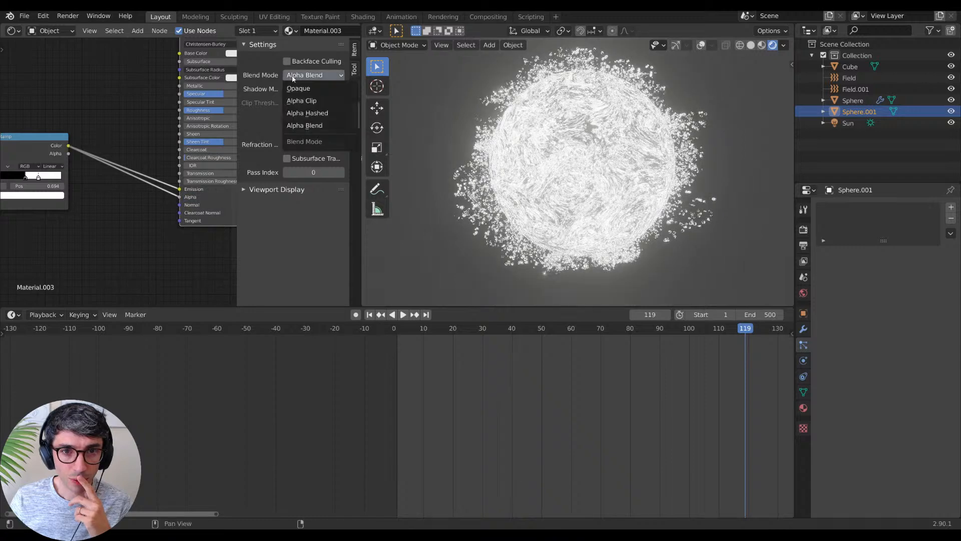
pyautogui.click(313, 113)
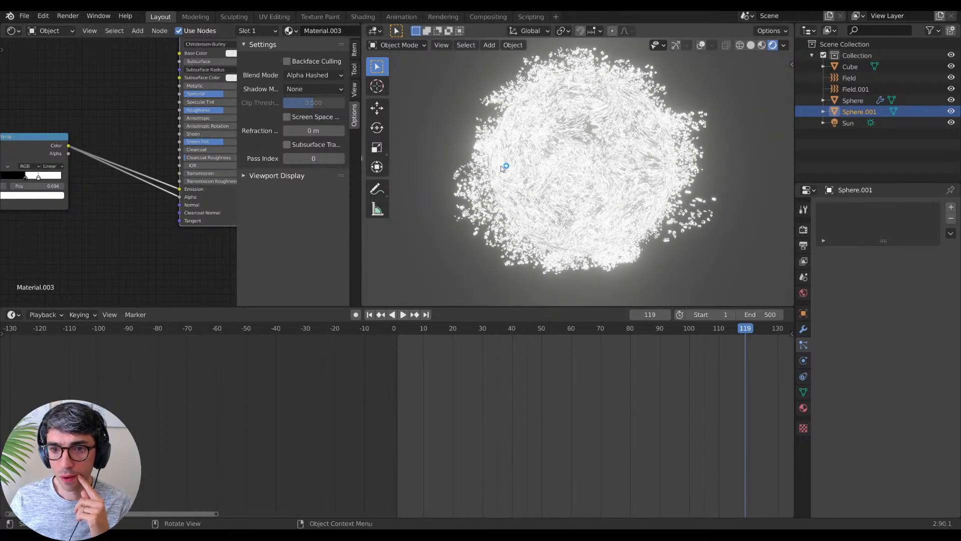
pyautogui.moveTo(38, 178); pyautogui.dragTo(55, 178)
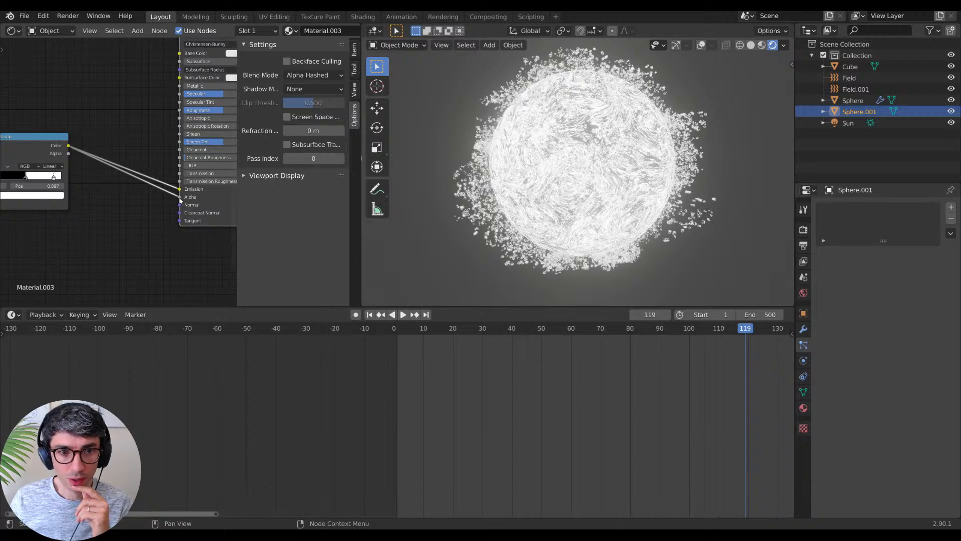
# Step: Disconnect the ColorRamp from the Alpha input in Material.003 and set the blend mode to Opaque
pyautogui.moveTo(180, 197); pyautogui.dragTo(103, 208)
pyautogui.click(314, 75)
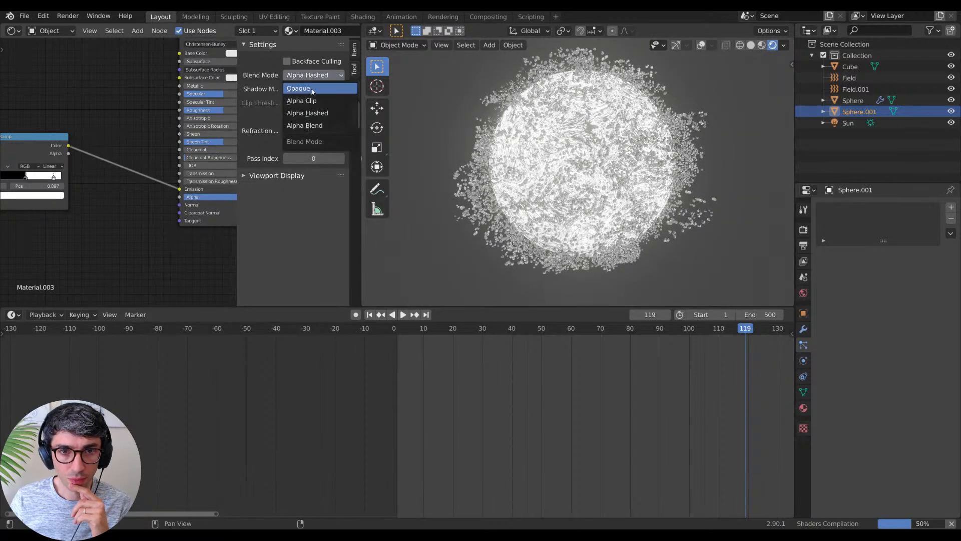
pyautogui.press('Return')
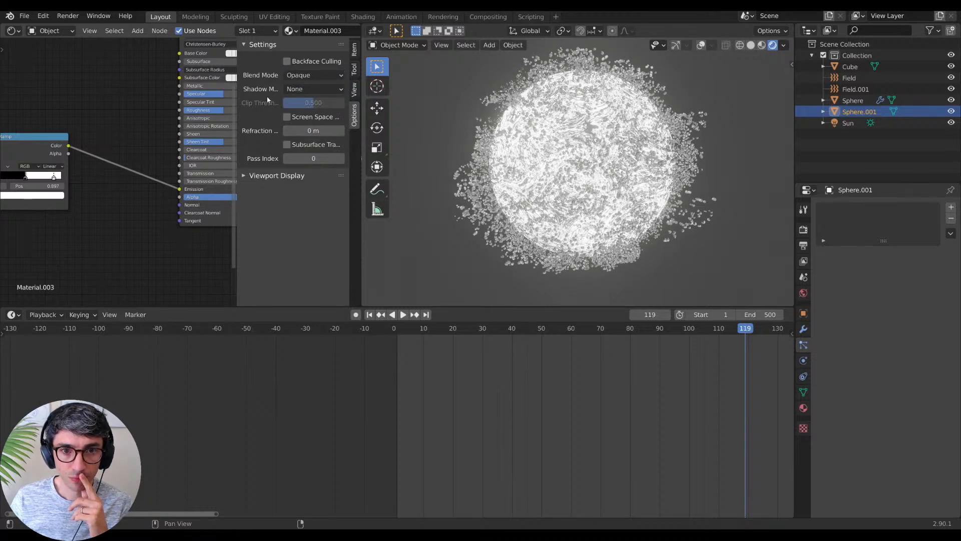
# Step: Increase the HSV value of the white stop in Material.003's ColorRamp to brighten the particles' emission
pyautogui.moveTo(74, 129); pyautogui.dragTo(143, 131, button='middle')
pyautogui.click(109, 213)
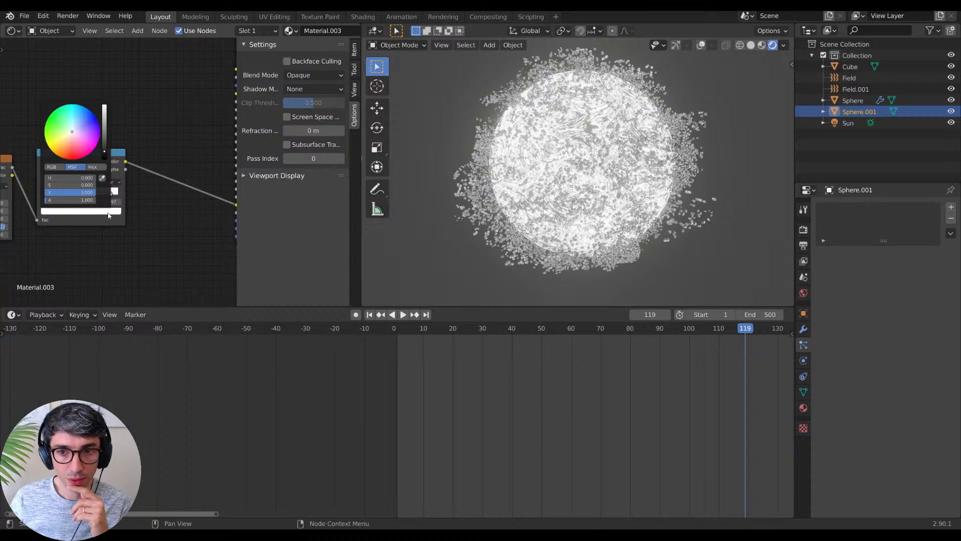
pyautogui.click(70, 192)
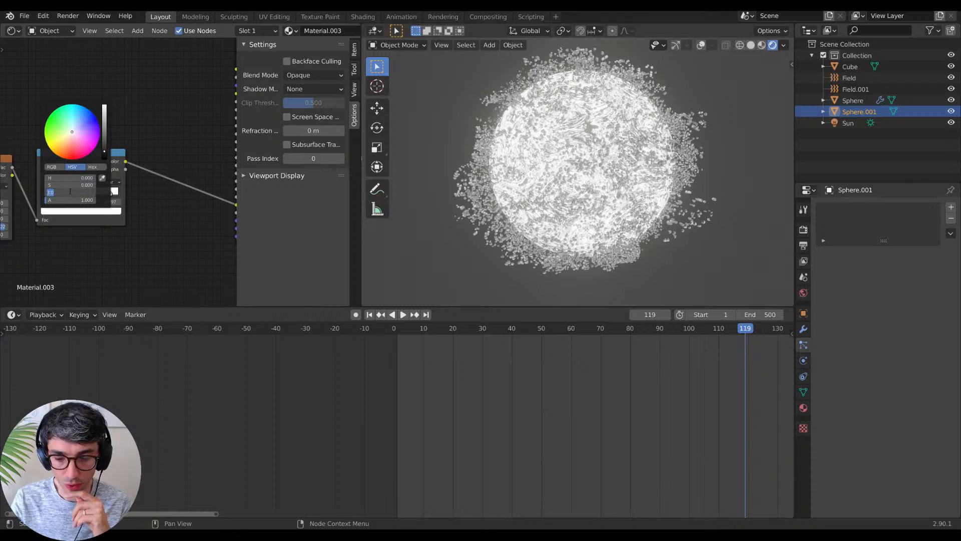
pyautogui.press('Return')
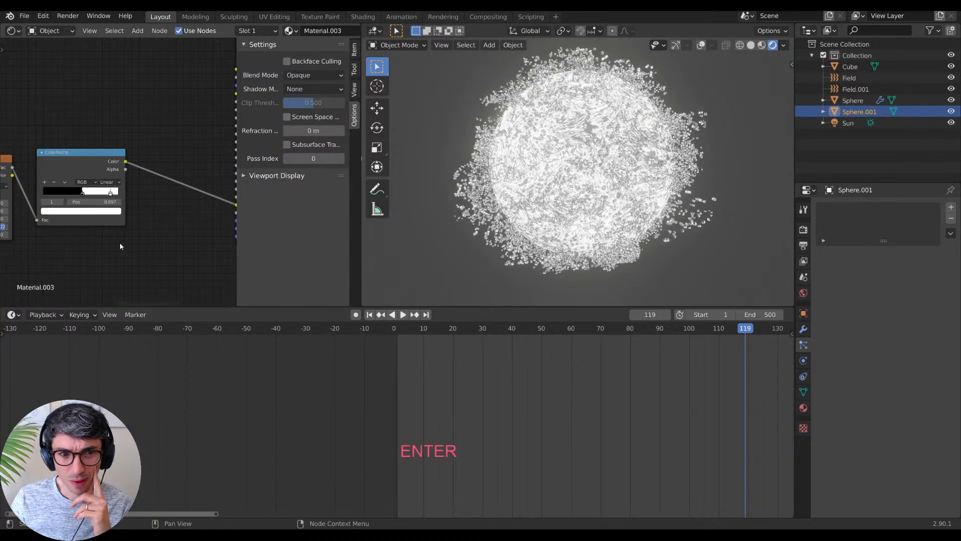
# Step: Move the black stop of Material.003's ColorRamp to position 0.379
pyautogui.moveTo(82, 193); pyautogui.dragTo(71, 194)
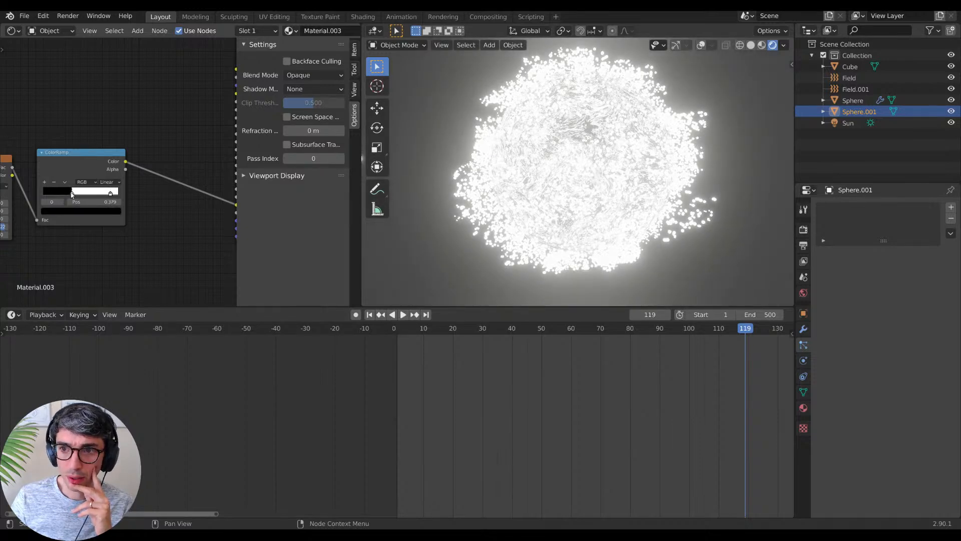
# Step: Set the Sphere particle system's render scale to 0.030 and scale randomness to 0.716
pyautogui.click(851, 101)
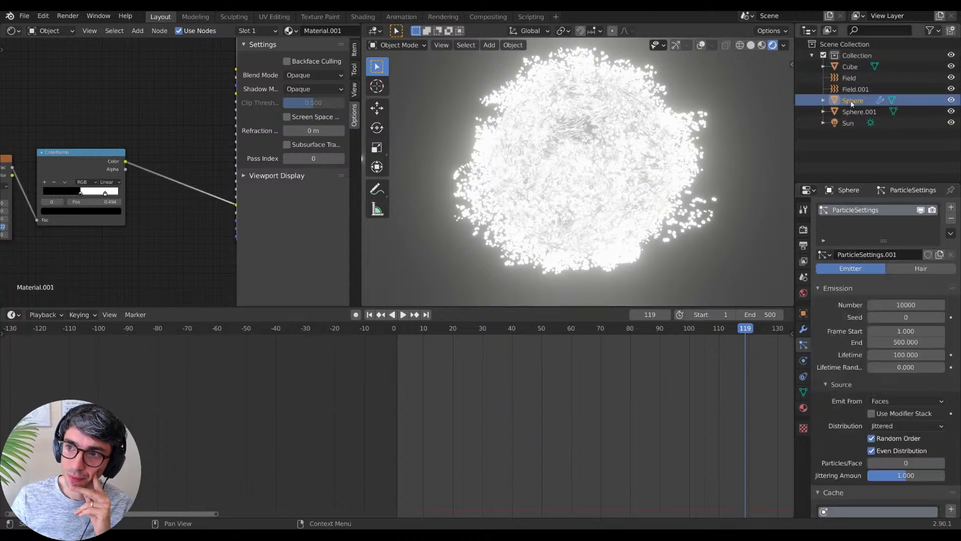
pyautogui.scroll(-10, 838, 386)
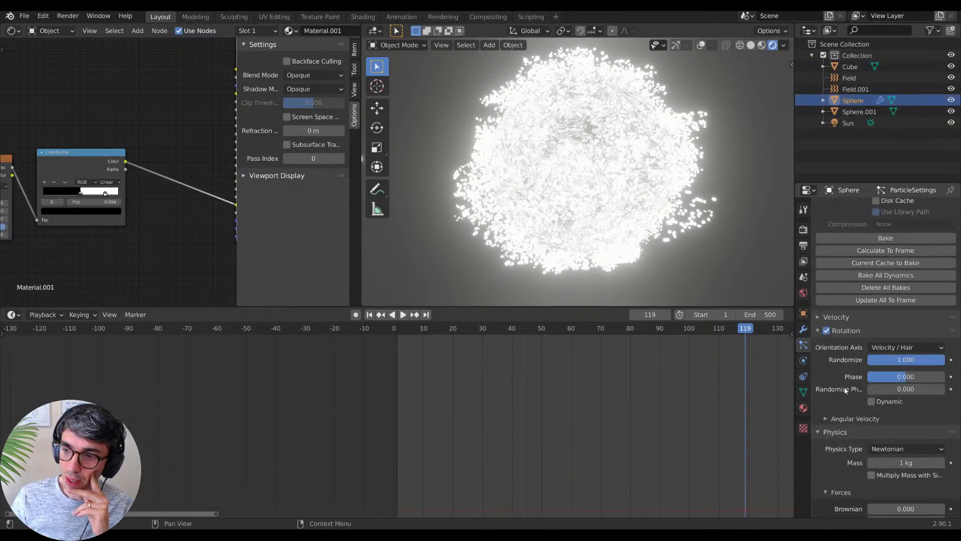
pyautogui.scroll(-6, 850, 390)
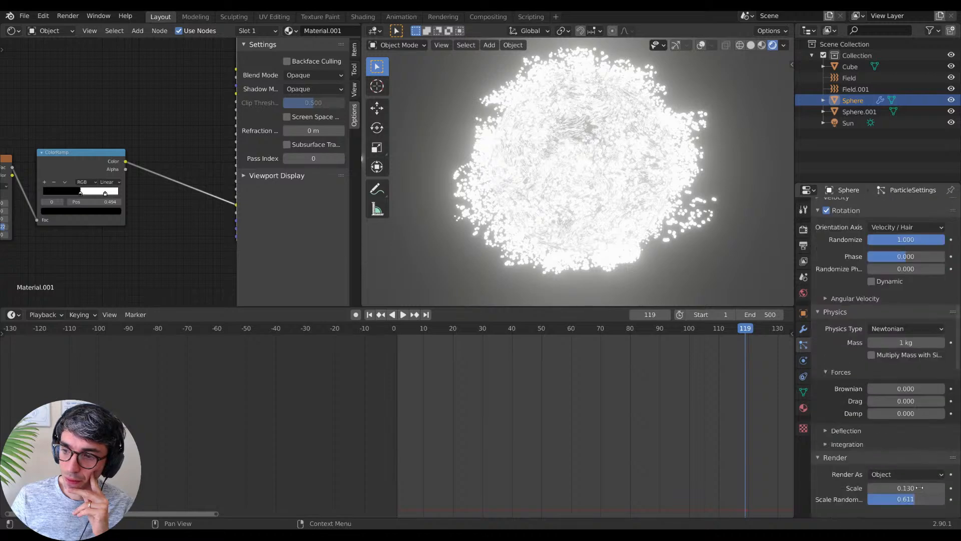
pyautogui.moveTo(920, 487)
pyautogui.mouseDown()
pyautogui.moveTo(886, 487)
pyautogui.moveTo(939, 499)
pyautogui.moveTo(869, 499)
pyautogui.moveTo(923, 499)
pyautogui.mouseUp()
# Step: Set the child particles' Randomize Size to 1.000 and keep their Size at 1
pyautogui.scroll(-10, 828, 376)
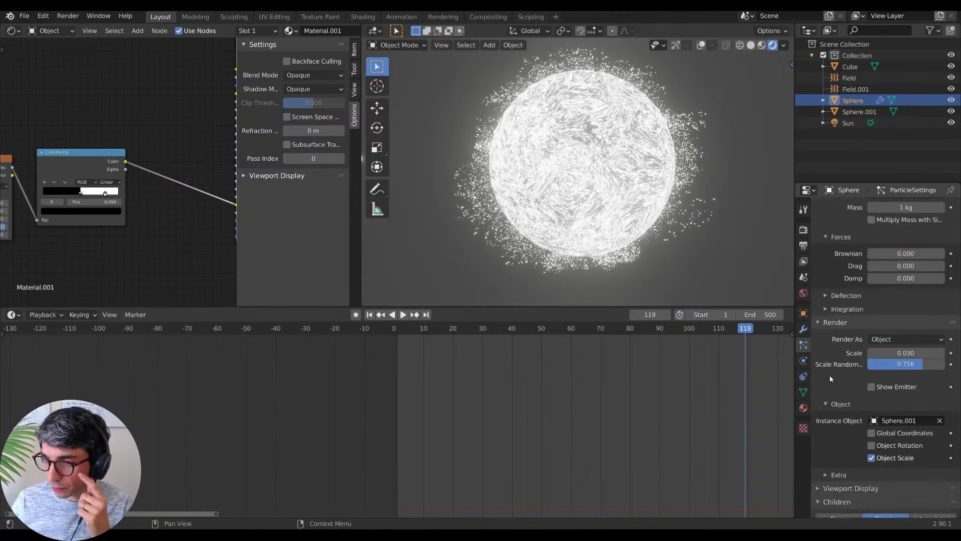
pyautogui.scroll(-4, 828, 379)
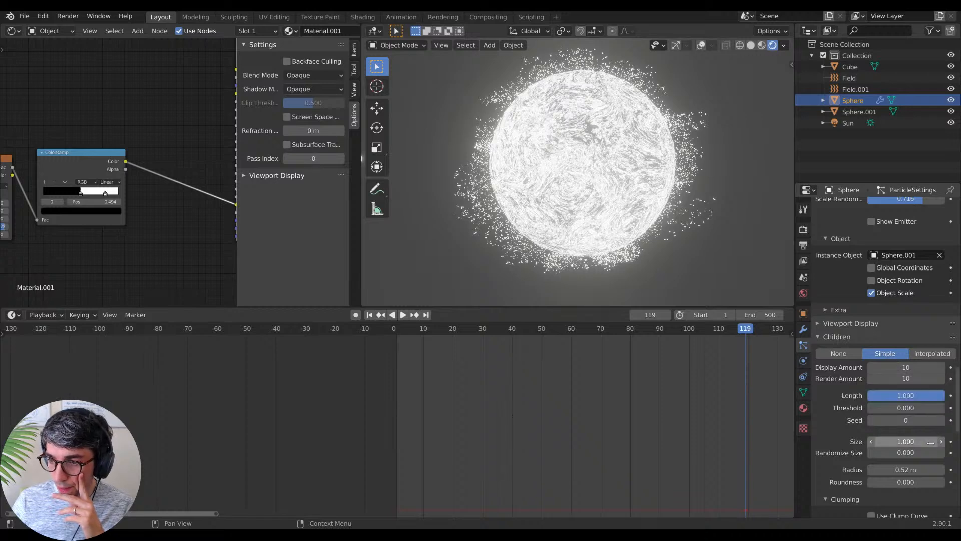
pyautogui.moveTo(931, 442)
pyautogui.mouseDown()
pyautogui.moveTo(888, 442)
pyautogui.moveTo(951, 442)
pyautogui.moveTo(936, 452)
pyautogui.moveTo(926, 441)
pyautogui.mouseUp()
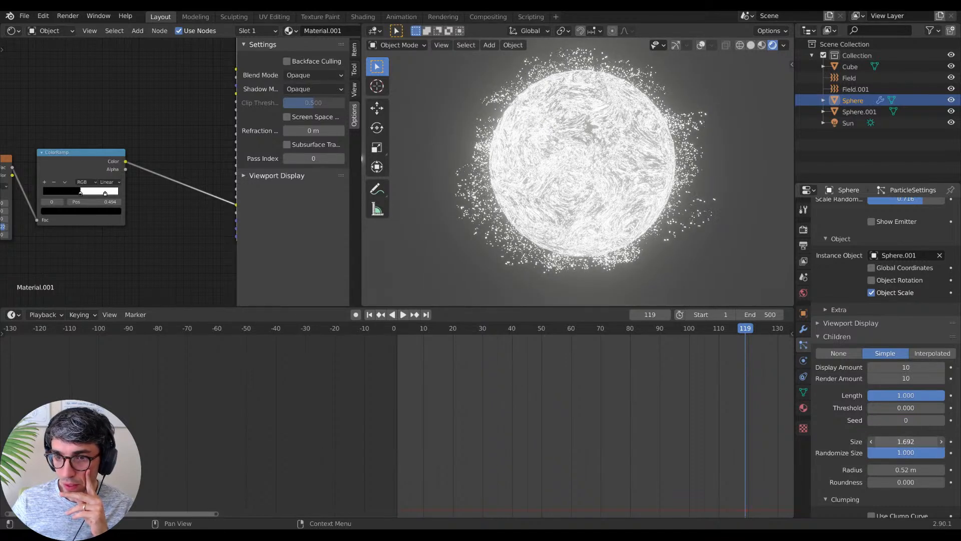
pyautogui.click(906, 441)
pyautogui.write('1')
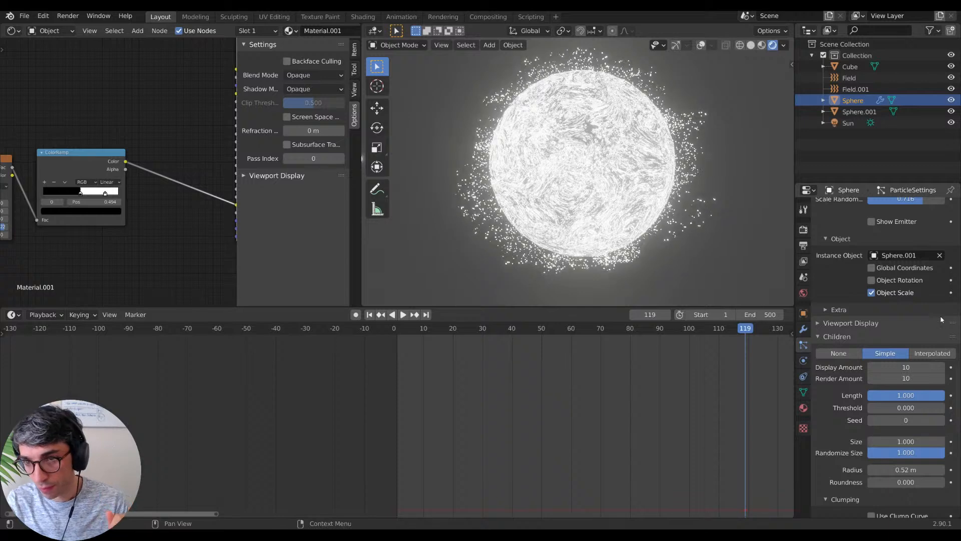
pyautogui.press('Return')
# Step: Increase the child particles' radius to 0.72 m and check the clumping settings at full clump
pyautogui.moveTo(906, 469)
pyautogui.mouseDown()
pyautogui.moveTo(891, 469)
pyautogui.moveTo(946, 470)
pyautogui.moveTo(896, 470)
pyautogui.moveTo(907, 469)
pyautogui.mouseUp()
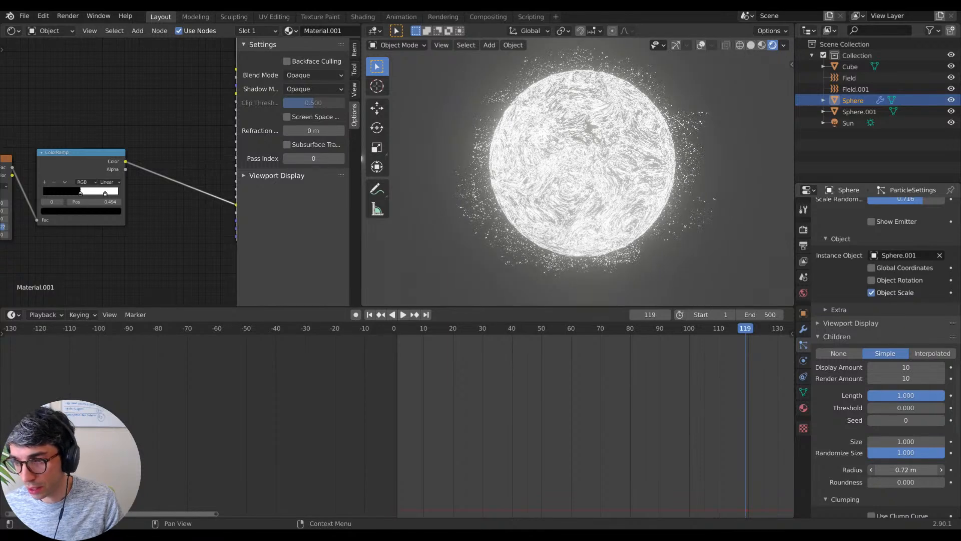
pyautogui.scroll(-6, 905, 479)
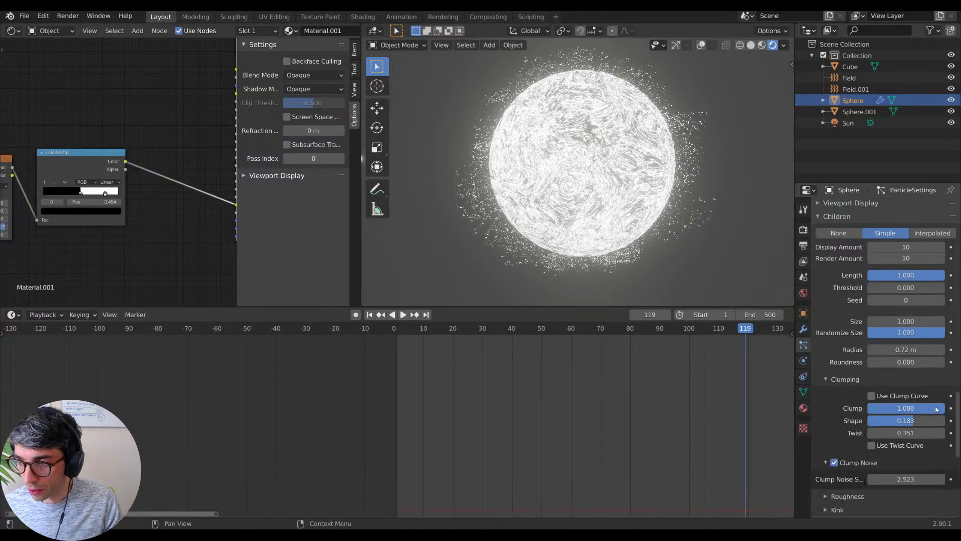
pyautogui.moveTo(937, 408)
pyautogui.mouseDown()
pyautogui.moveTo(875, 408)
pyautogui.moveTo(945, 408)
pyautogui.mouseUp()
pyautogui.scroll(-2, 858, 451)
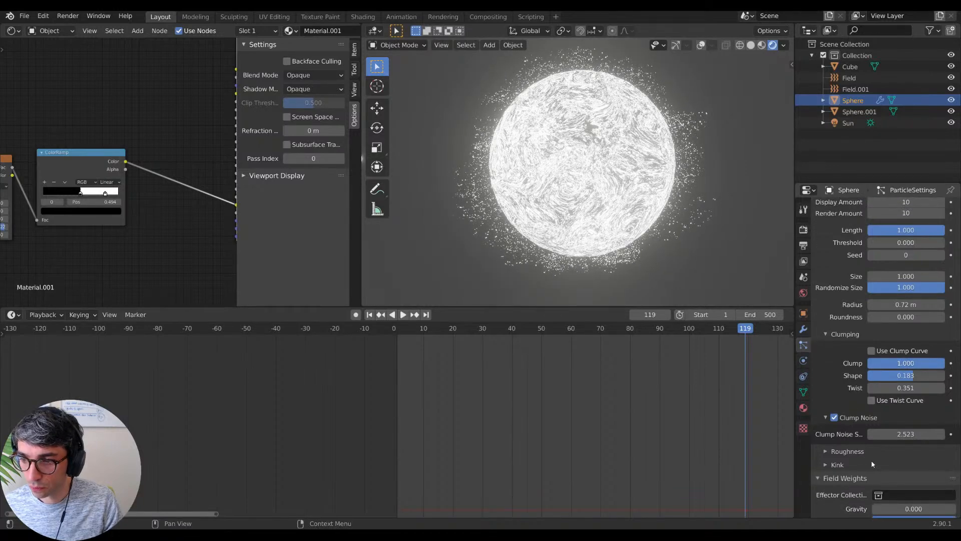
pyautogui.scroll(-2, 872, 464)
pyautogui.scroll(14, 854, 466)
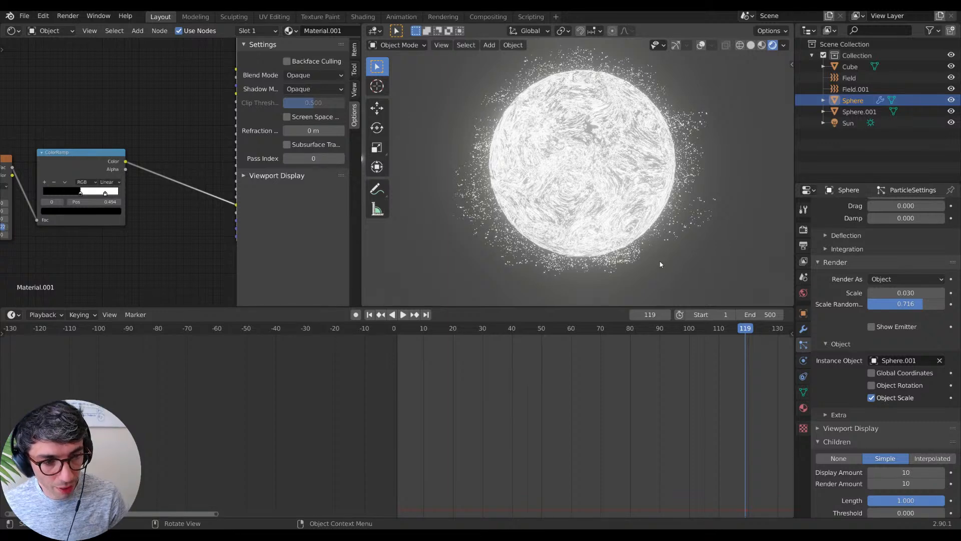
# Step: Open Sphere.001 in Edit Mode with solid shading, and turn on the viewport overlays and gizmos
pyautogui.click(858, 113)
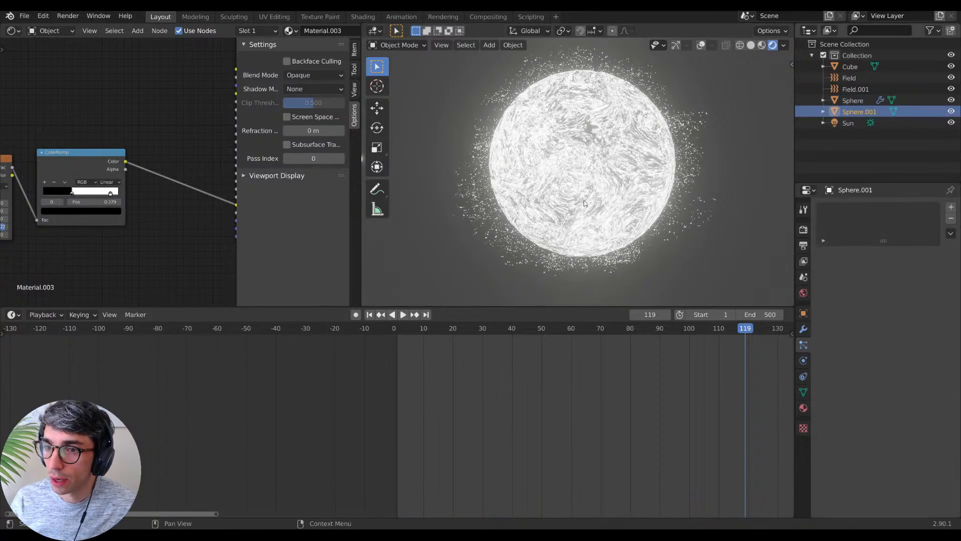
pyautogui.keyDown('shift'); pyautogui.moveTo(454, 125); pyautogui.dragTo(606, 110, button='middle'); pyautogui.keyUp('shift')
pyautogui.click(752, 45)
pyautogui.keyDown('shift'); pyautogui.moveTo(541, 185); pyautogui.dragTo(625, 214, button='middle'); pyautogui.keyUp('shift')
pyautogui.scroll(4, 549, 208)
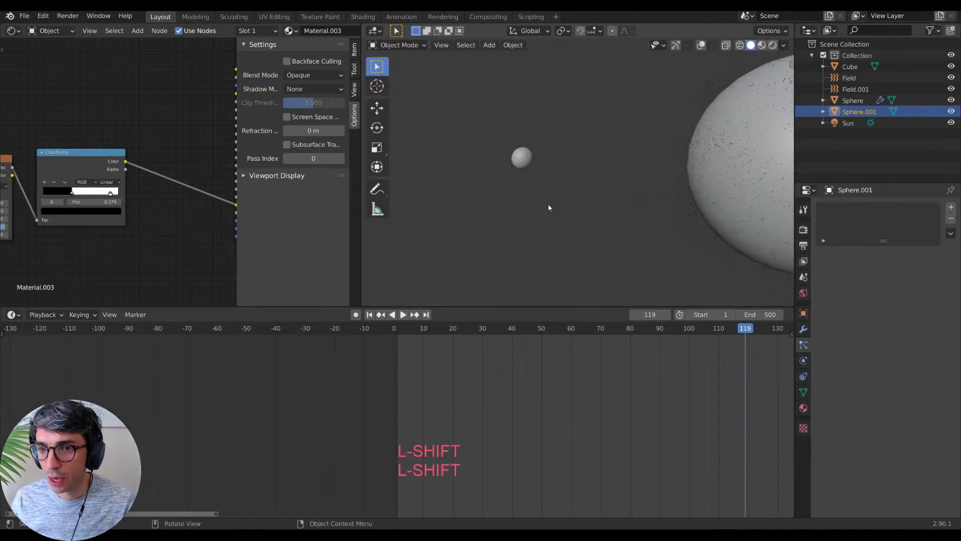
pyautogui.keyDown('shift'); pyautogui.moveTo(518, 173); pyautogui.dragTo(600, 204, button='middle'); pyautogui.keyUp('shift')
pyautogui.press('Tab')
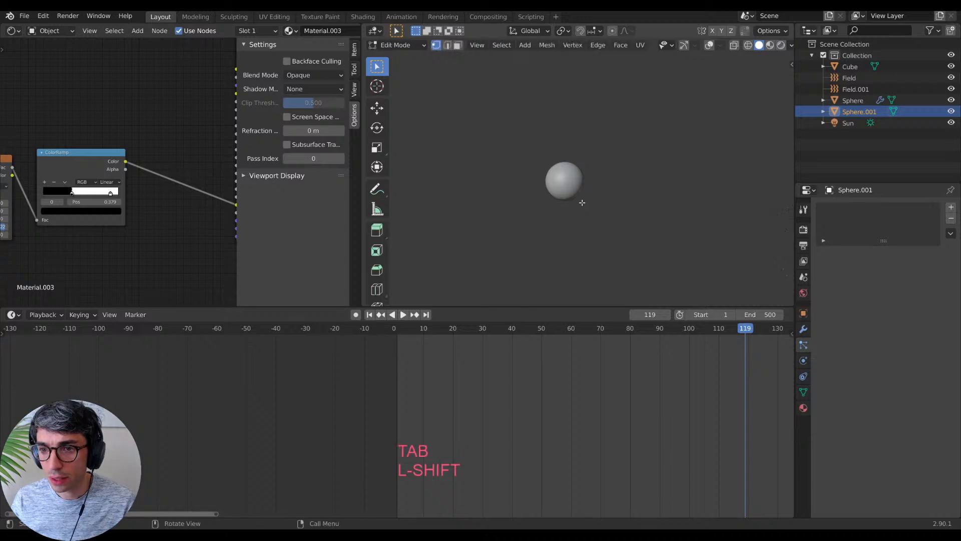
pyautogui.click(709, 45)
pyautogui.click(683, 45)
# Step: Stretch the whole Sphere.001 mesh along the global Z axis into an elongated ellipsoid
pyautogui.keyDown('shift'); pyautogui.moveTo(675, 190); pyautogui.dragTo(633, 160, button='middle'); pyautogui.keyUp('shift')
pyautogui.press('s')
pyautogui.press('z')
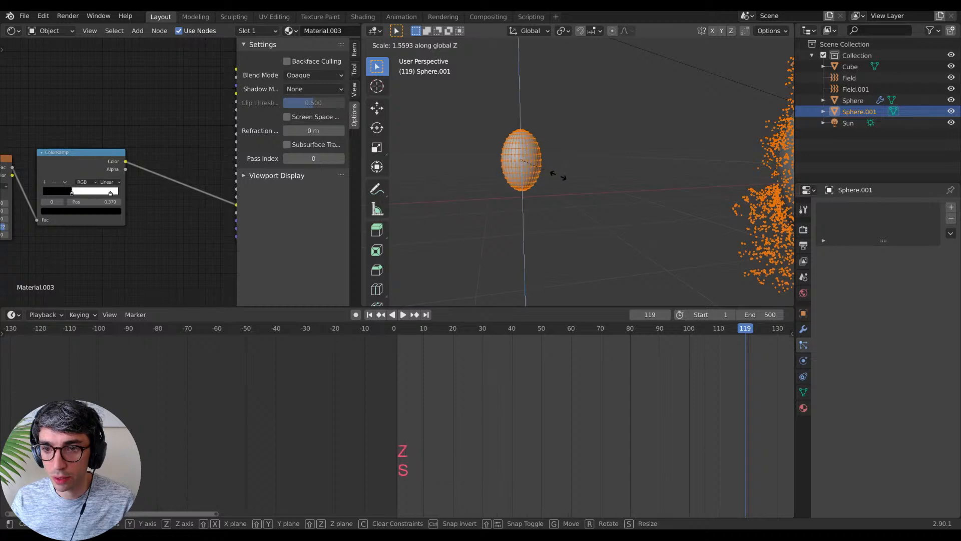
pyautogui.click(601, 189)
pyautogui.keyDown('shift'); pyautogui.moveTo(605, 187); pyautogui.dragTo(415, 168, button='middle'); pyautogui.keyUp('shift')
# Step: Stretch the Sphere.001 mesh further along global Z by a factor of about 1.76
pyautogui.scroll(-3, 648, 154)
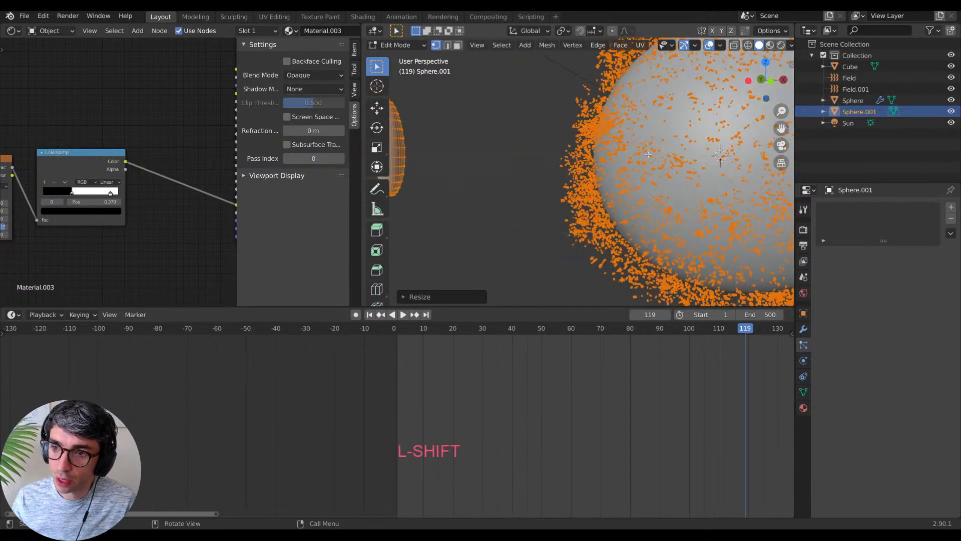
pyautogui.keyDown('shift'); pyautogui.moveTo(499, 144); pyautogui.dragTo(581, 144, button='middle'); pyautogui.keyUp('shift')
pyautogui.press('s')
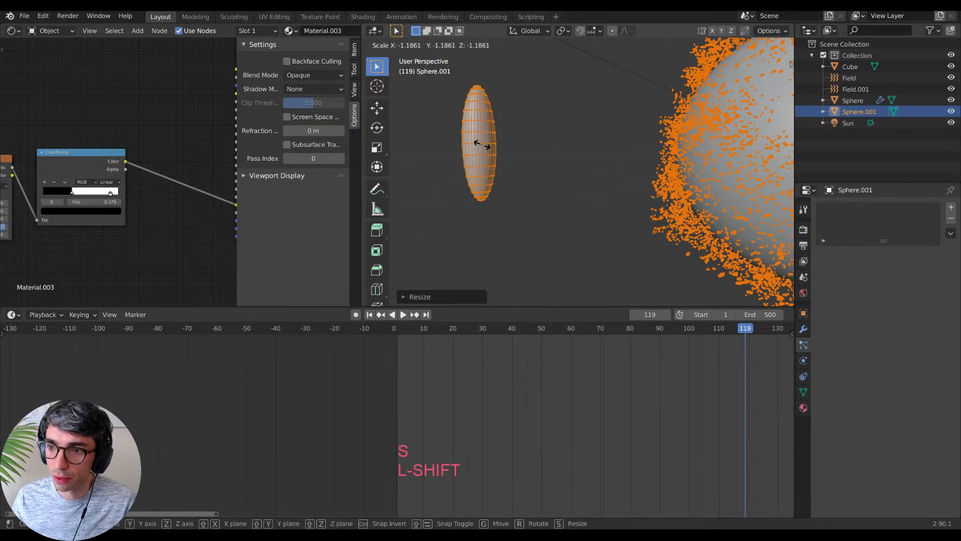
pyautogui.press('Escape')
pyautogui.press('s')
pyautogui.press('z')
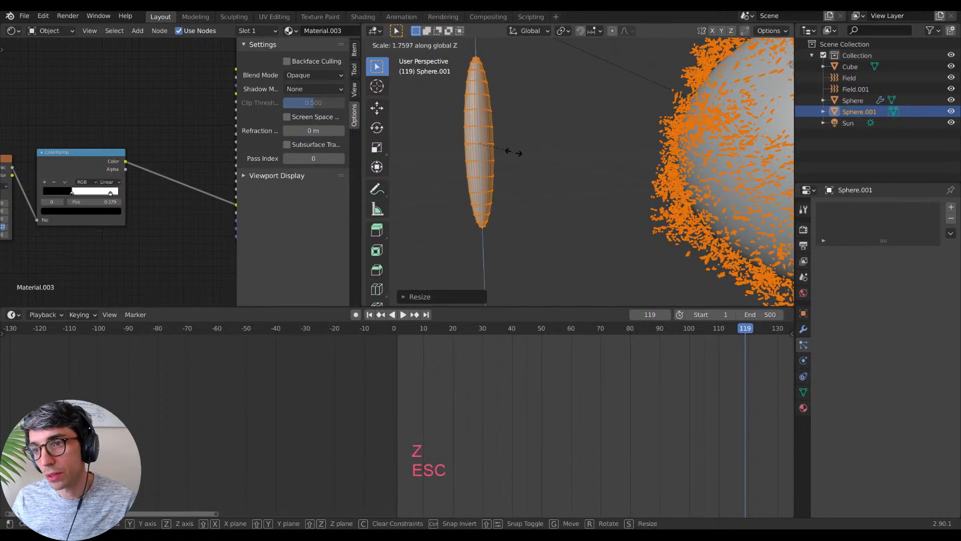
pyautogui.click(518, 152)
pyautogui.keyDown('shift'); pyautogui.moveTo(457, 169); pyautogui.dragTo(393, 170, button='middle'); pyautogui.keyUp('shift')
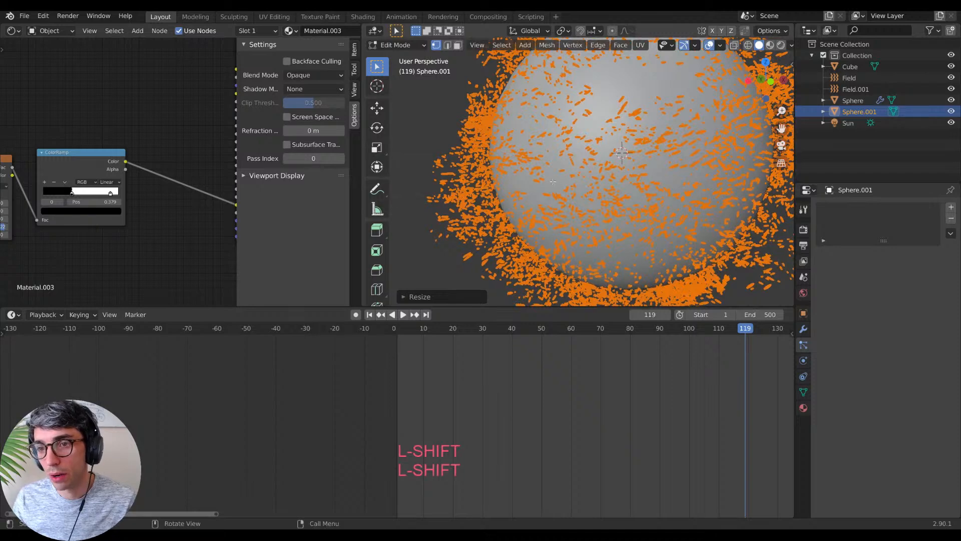
# Step: Deselect the Sphere.001 mesh, return to Object Mode and select the Sphere emitter
pyautogui.hotkey('alt', 'a')
pyautogui.press('Tab')
pyautogui.press('Tab')
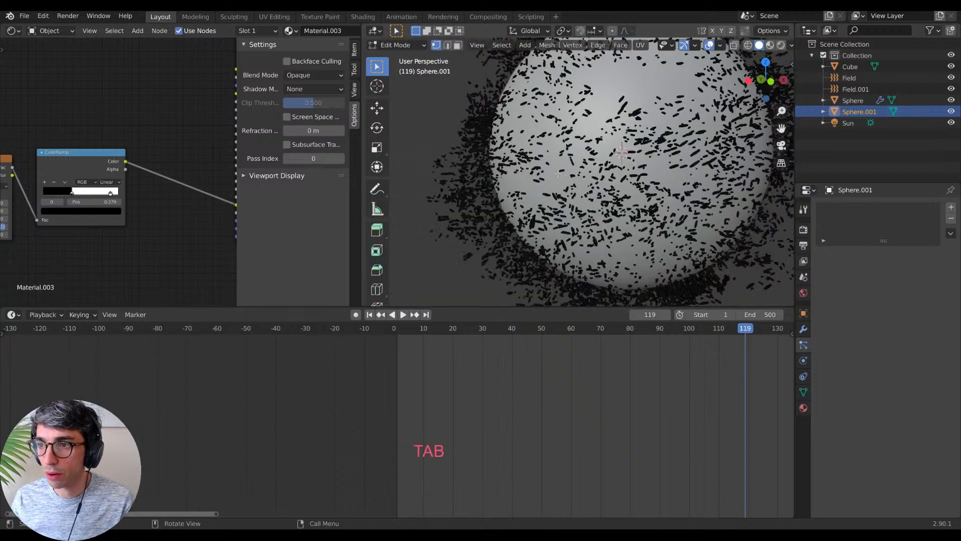
pyautogui.click(845, 100)
pyautogui.press('Tab')
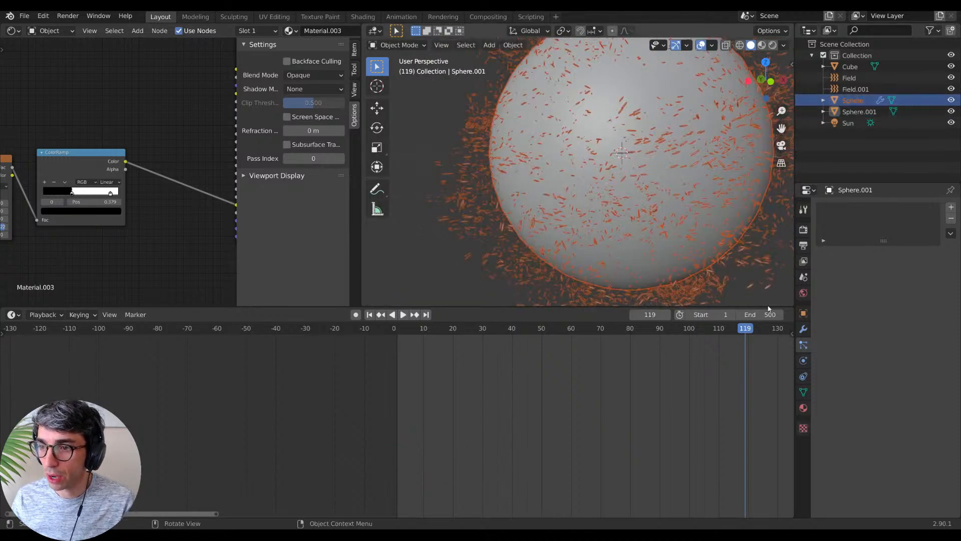
pyautogui.click(849, 110)
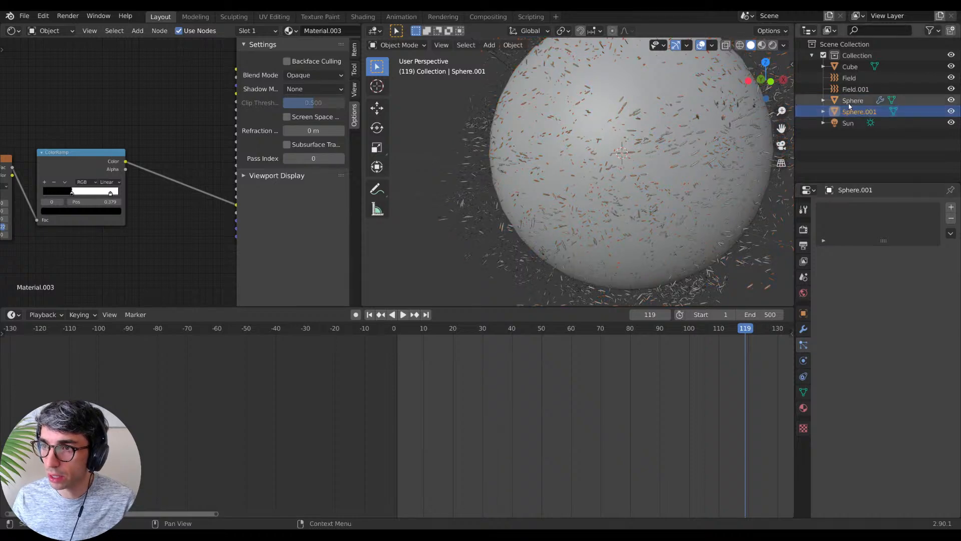
pyautogui.click(849, 101)
# Step: Enable dynamic rotation for the Sphere's particles, set the rotation's Randomize to 0 and bake the simulation
pyautogui.scroll(-5, 851, 422)
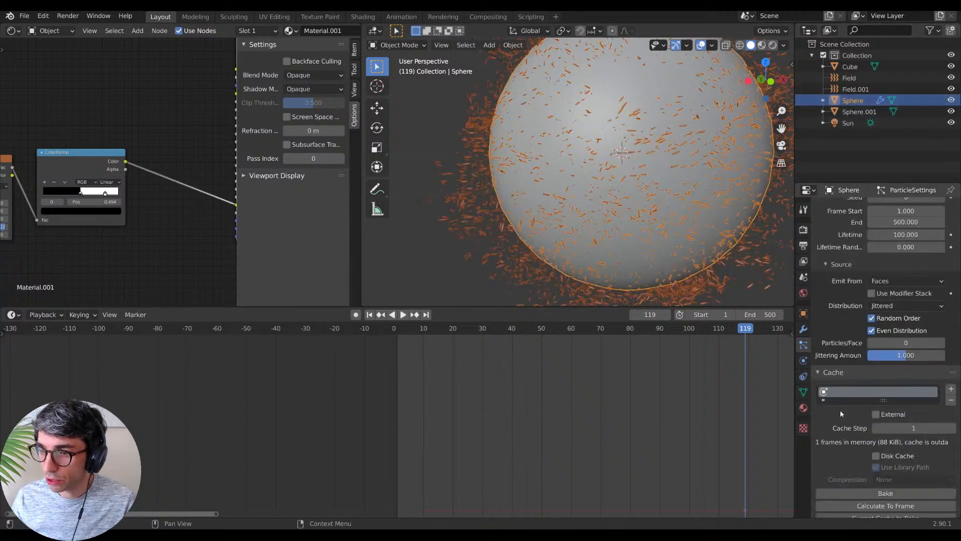
pyautogui.scroll(5, 839, 410)
pyautogui.scroll(-10, 834, 410)
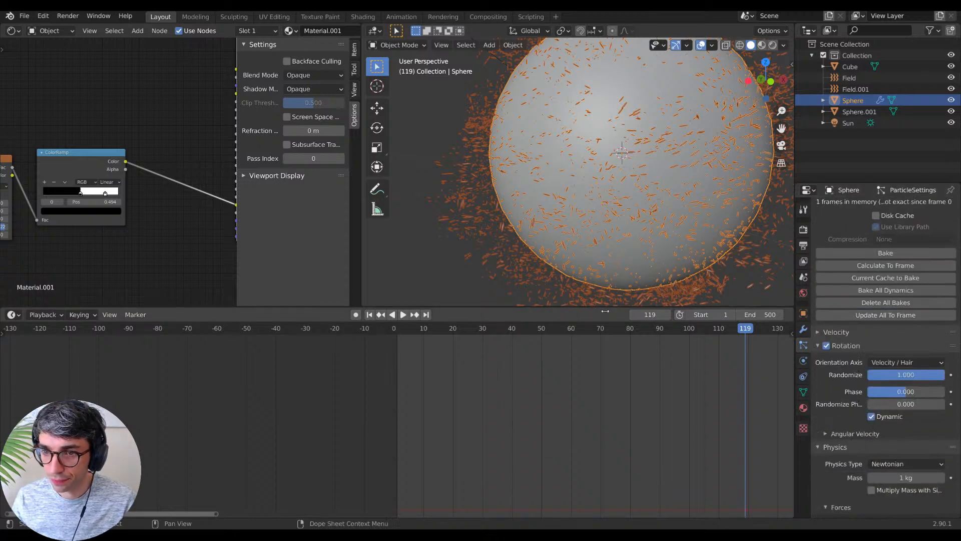
pyautogui.click(919, 371)
pyautogui.write('0')
pyautogui.press('Return')
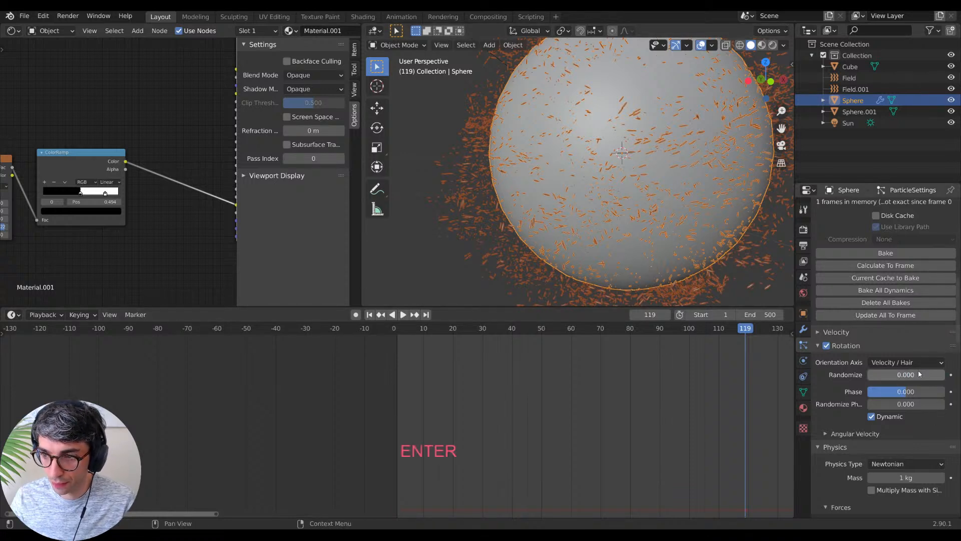
pyautogui.click(881, 254)
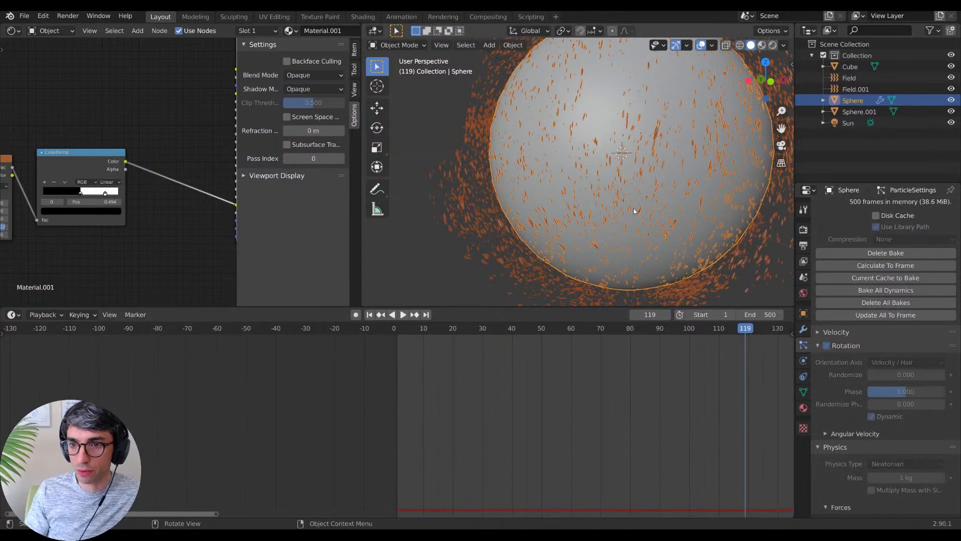
# Step: Step forward and back through the frames around 119 to examine how the baked elongated particles orient while moving
pyautogui.scroll(5, 632, 208)
pyautogui.keyDown('shift'); pyautogui.moveTo(633, 208); pyautogui.dragTo(618, 150, button='middle'); pyautogui.keyUp('shift')
pyautogui.scroll(-2, 616, 154)
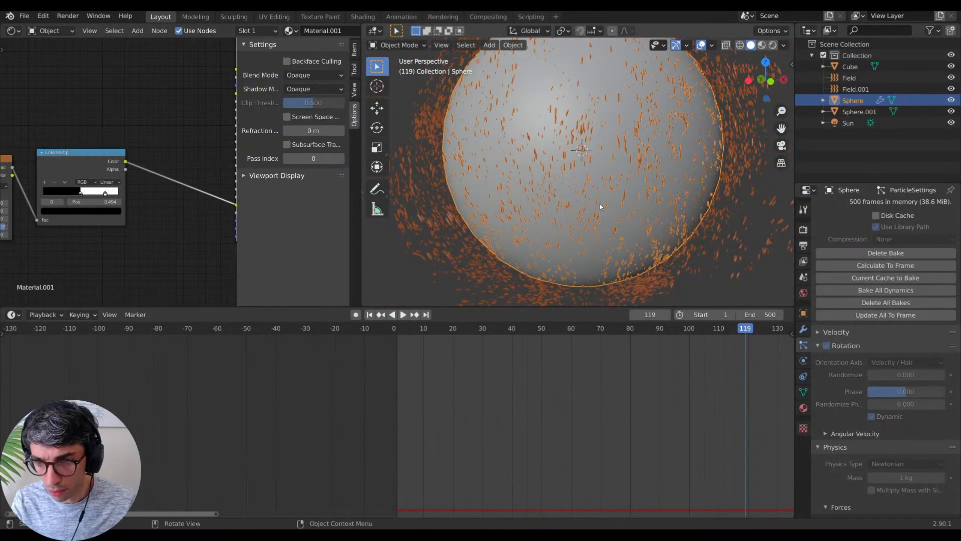
pyautogui.press('Right')
pyautogui.press('Right')
pyautogui.press('Right')
pyautogui.press('Right')
pyautogui.press('Right')
pyautogui.press('Right')
pyautogui.press('Right')
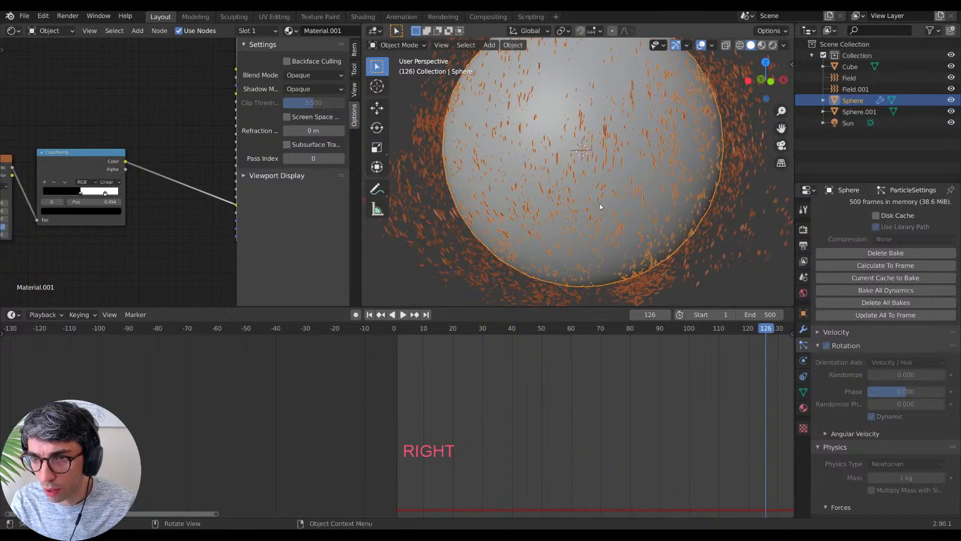
pyautogui.press('Right')
pyautogui.press('Right')
pyautogui.press('Right')
pyautogui.press('Right')
pyautogui.press('Right')
pyautogui.press('Right')
pyautogui.press('Left')
pyautogui.press('Left')
pyautogui.press('Left')
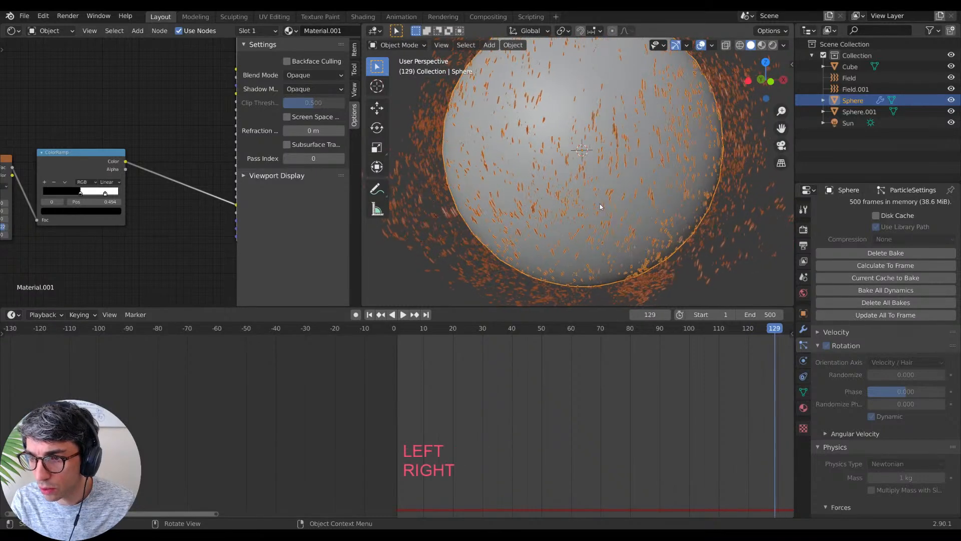
pyautogui.press('Left')
pyautogui.press('Left')
pyautogui.press('Left')
pyautogui.press('Left')
pyautogui.press('Left')
pyautogui.press('Left')
pyautogui.press('Left')
pyautogui.press('Left')
pyautogui.press('Left')
pyautogui.press('Left')
pyautogui.press('Left')
pyautogui.press('Left')
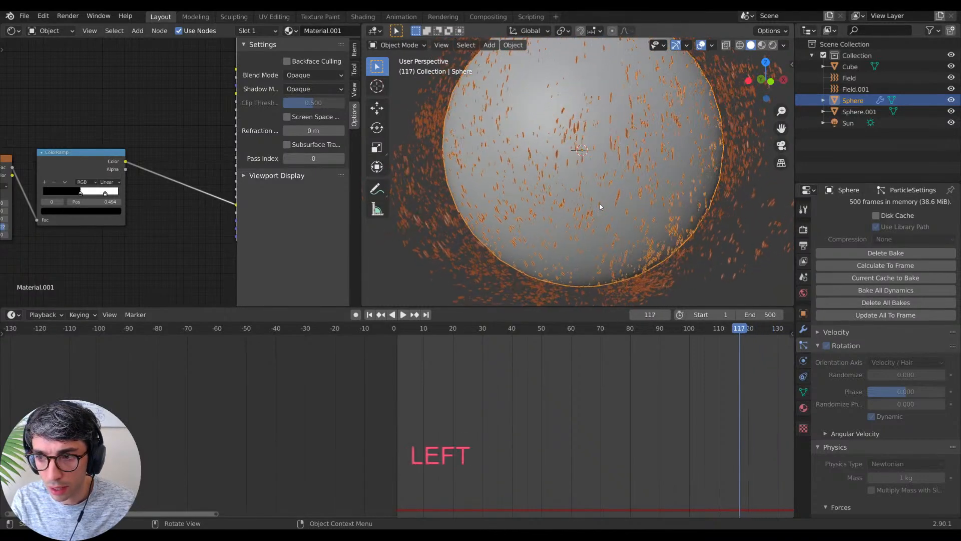
pyautogui.press('Right')
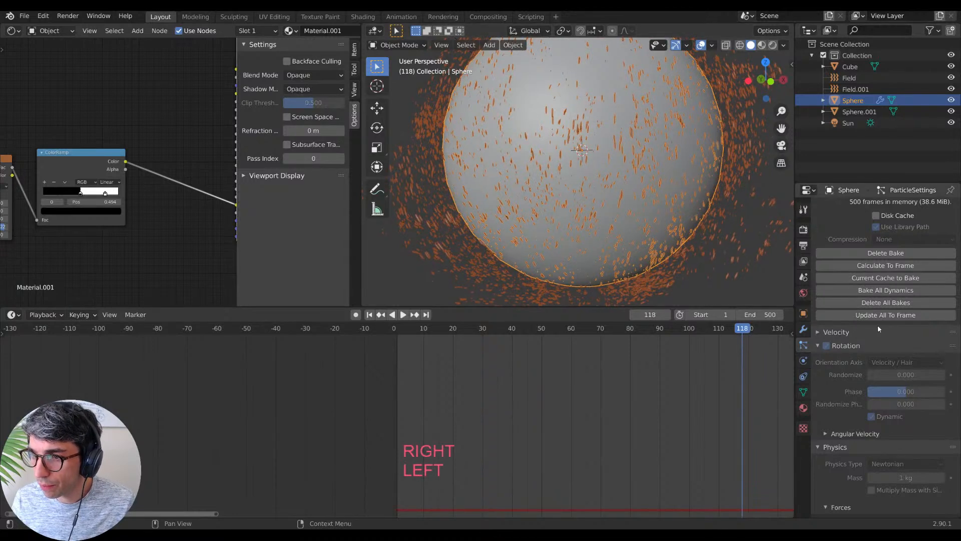
# Step: Delete the particle bake and set the rotation Phase to 0.221
pyautogui.click(886, 253)
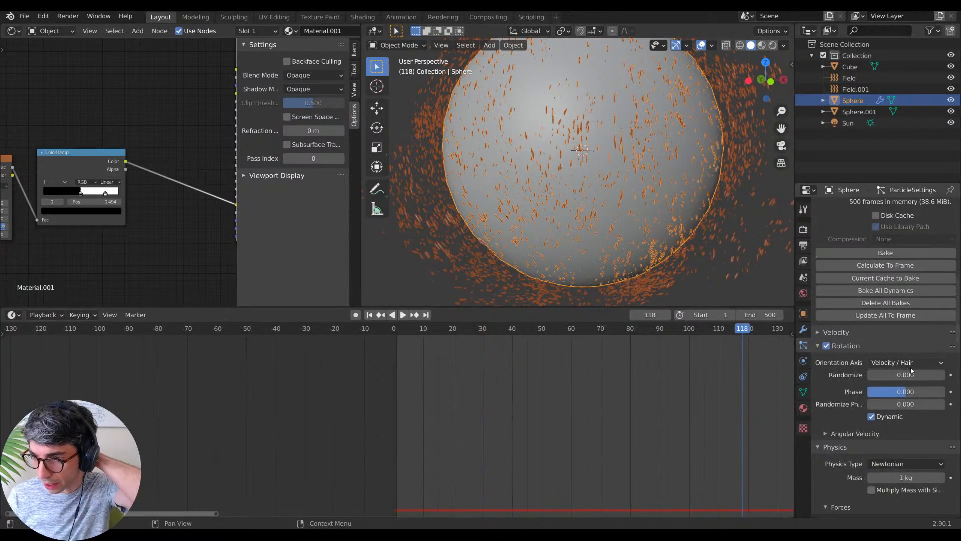
pyautogui.moveTo(906, 392); pyautogui.dragTo(912, 391)
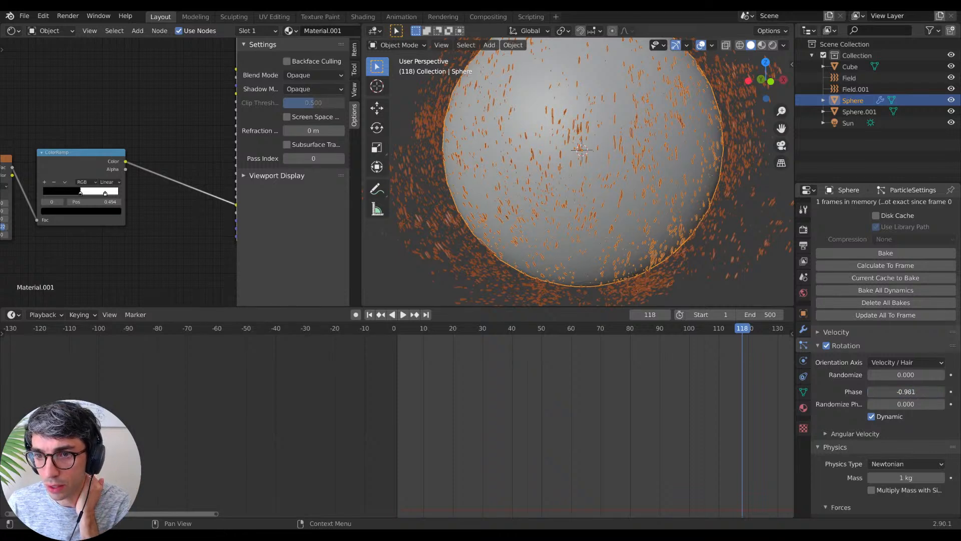
pyautogui.moveTo(906, 392); pyautogui.dragTo(911, 391)
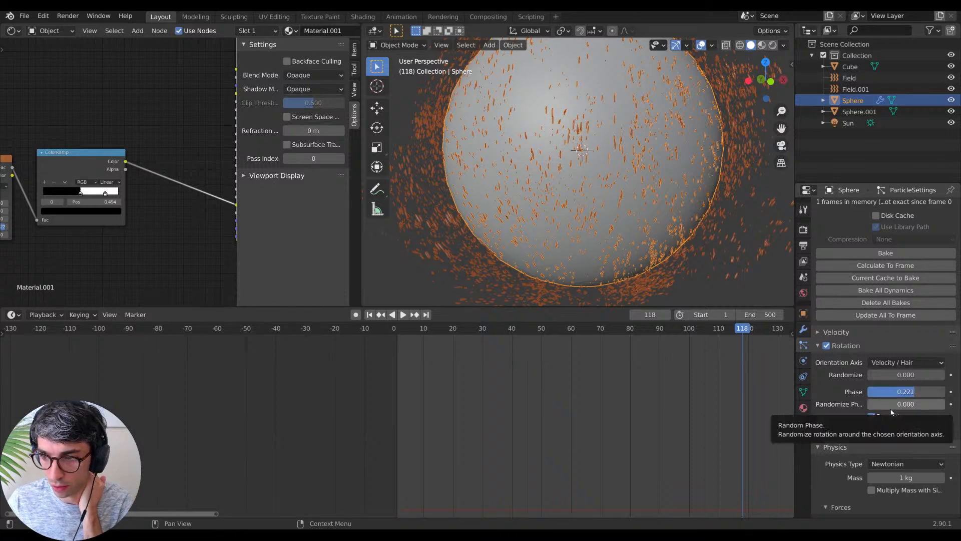
# Step: Set the rotation Phase to 0, try the Normal-Tangent orientation axis and return it to Velocity / Hair
pyautogui.write('0')
pyautogui.press('Return')
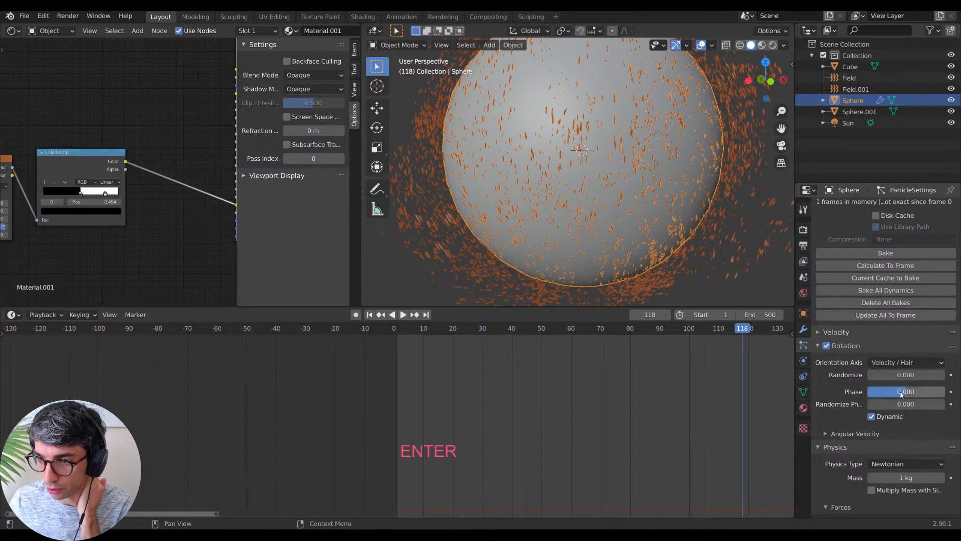
pyautogui.click(899, 363)
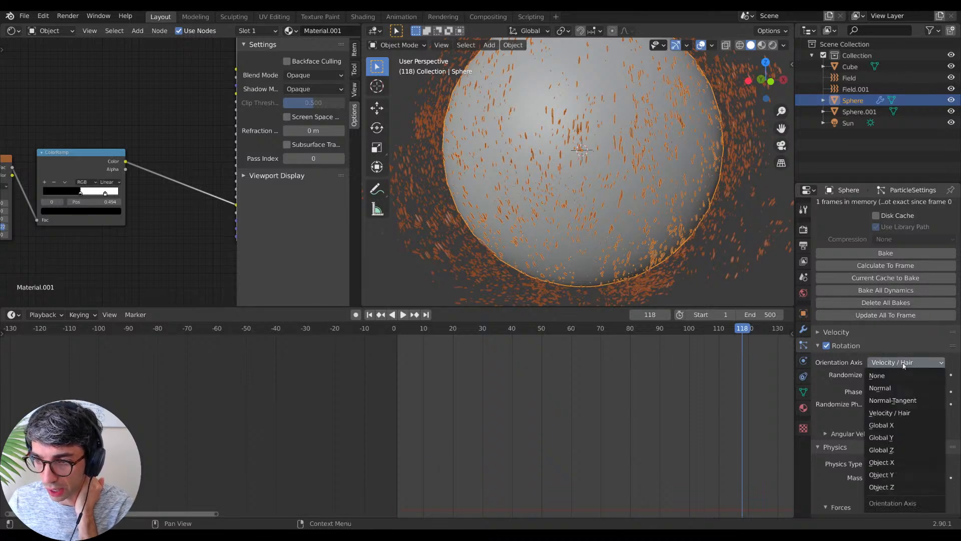
pyautogui.click(900, 400)
pyautogui.click(902, 364)
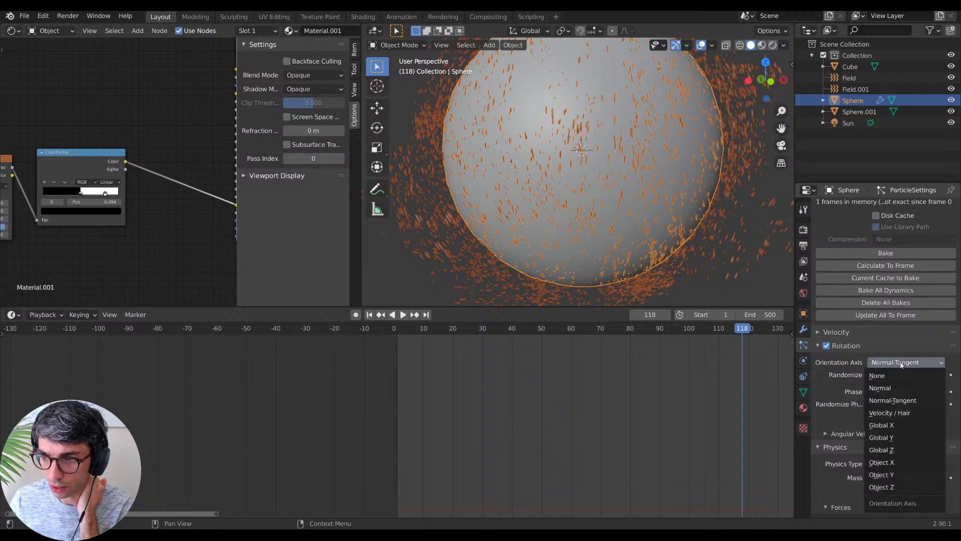
pyautogui.click(890, 412)
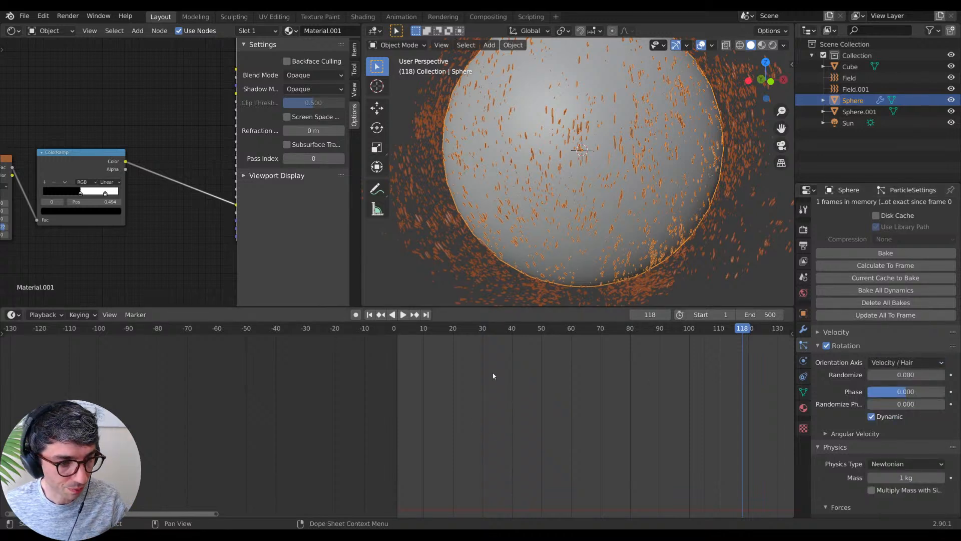
# Step: Enter Edit Mode on the elongated Sphere.001 and select its whole mesh
pyautogui.keyDown('shift'); pyautogui.moveTo(423, 199); pyautogui.dragTo(545, 202, button='middle'); pyautogui.keyUp('shift')
pyautogui.scroll(-2, 498, 200)
pyautogui.click(476, 176)
pyautogui.keyDown('shift'); pyautogui.moveTo(476, 175); pyautogui.dragTo(515, 187, button='middle'); pyautogui.keyUp('shift')
pyautogui.press('Tab')
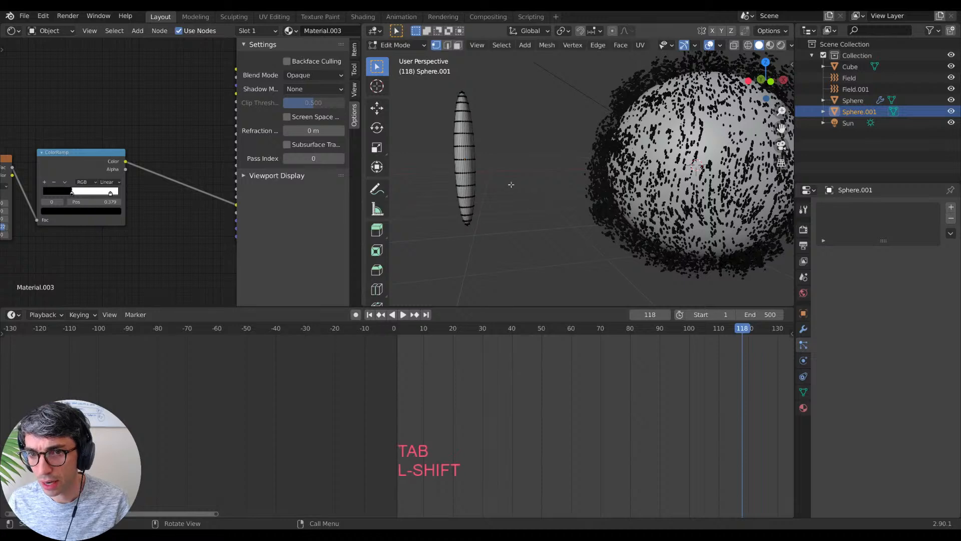
pyautogui.press('a')
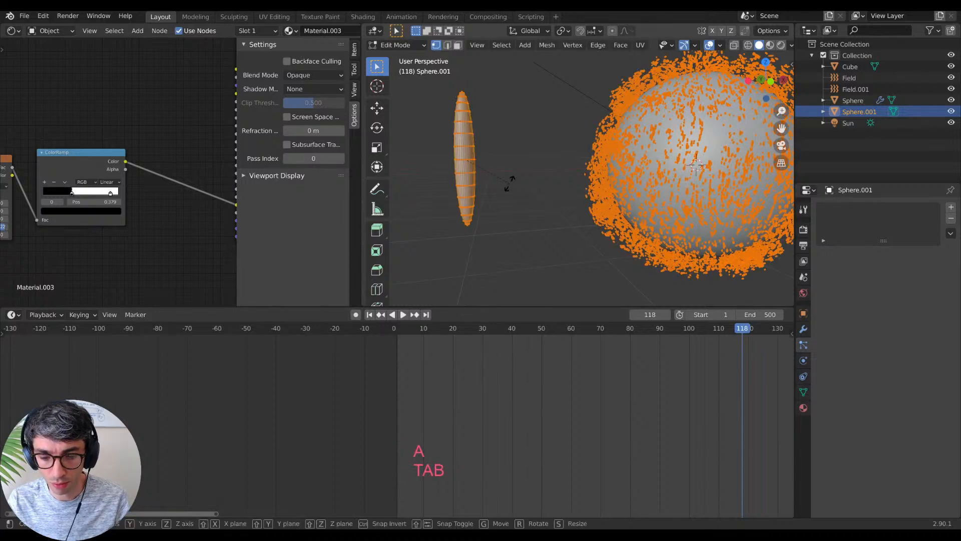
# Step: Try rotating the Sphere.001 mesh by 90° about the global X, Y and Z axes in turn to compare particle orientations
pyautogui.press('r')
pyautogui.press('x')
pyautogui.press('KP_9')
pyautogui.press('KP_0')
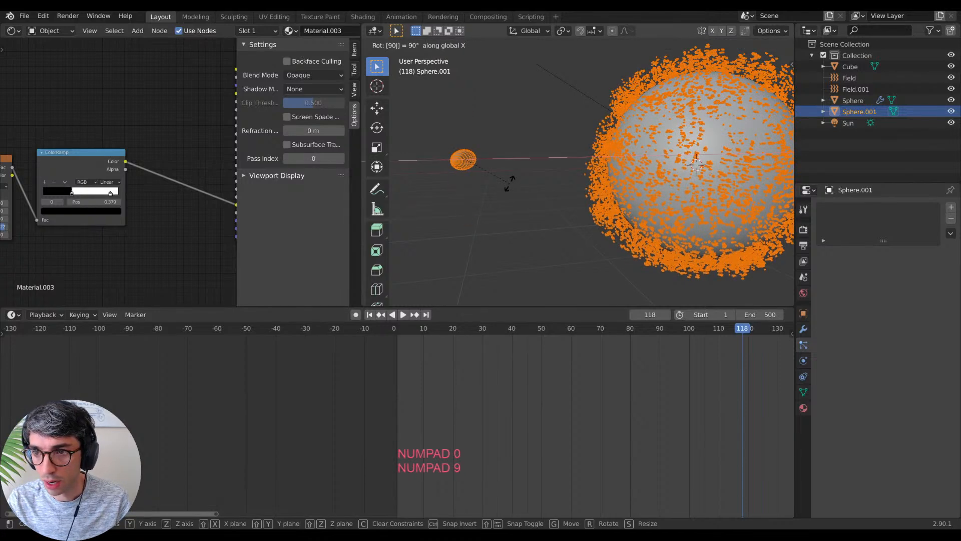
pyautogui.click(509, 183)
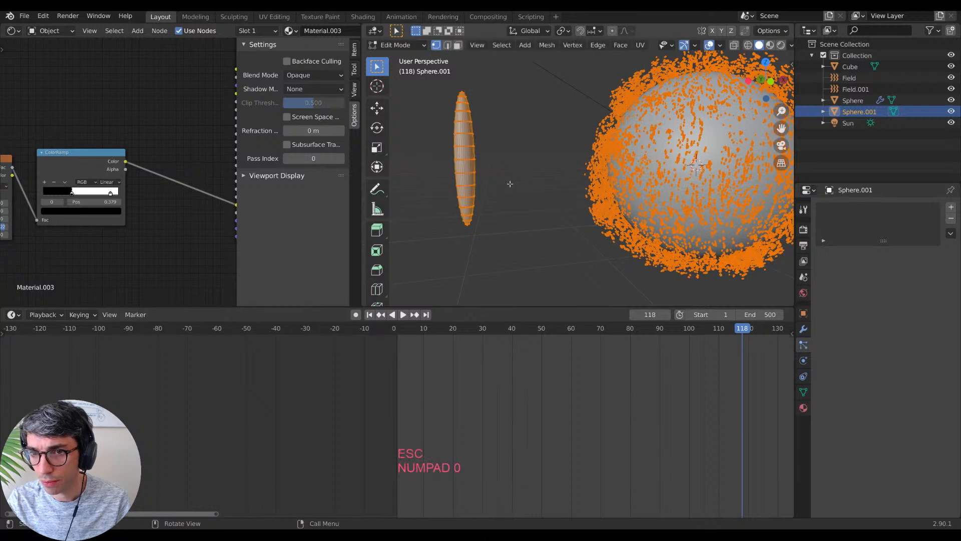
pyautogui.press('r')
pyautogui.press('y')
pyautogui.press('KP_9')
pyautogui.press('KP_0')
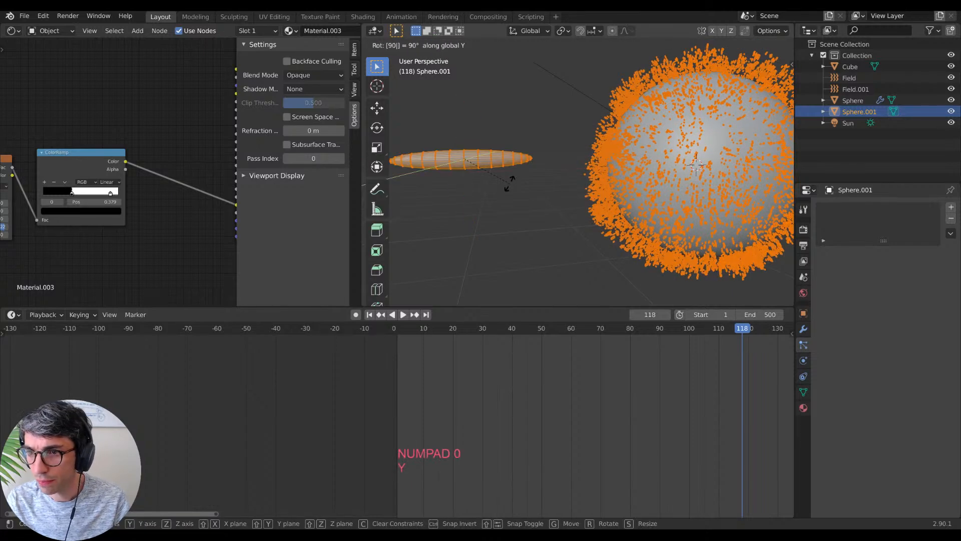
pyautogui.press('Escape')
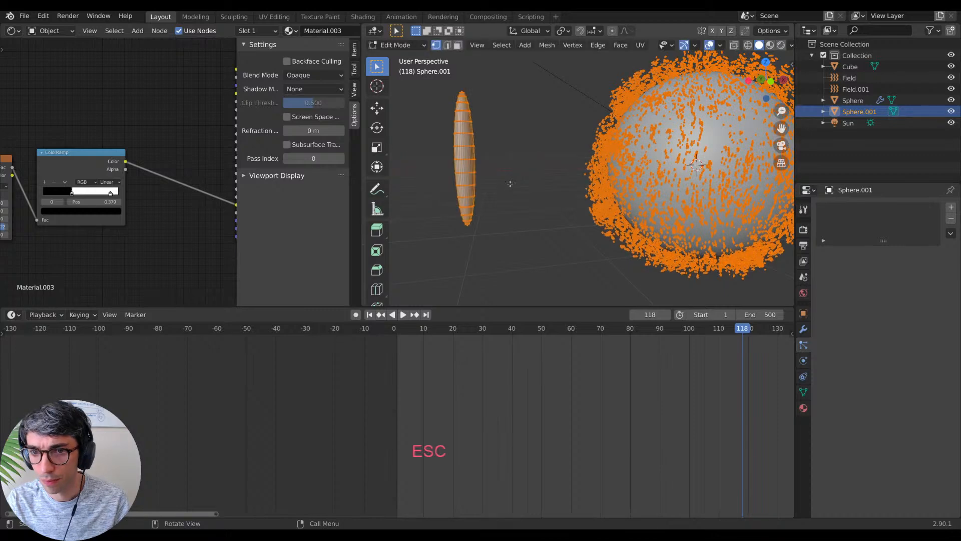
pyautogui.press('r')
pyautogui.press('z')
pyautogui.press('KP_9')
pyautogui.press('KP_0')
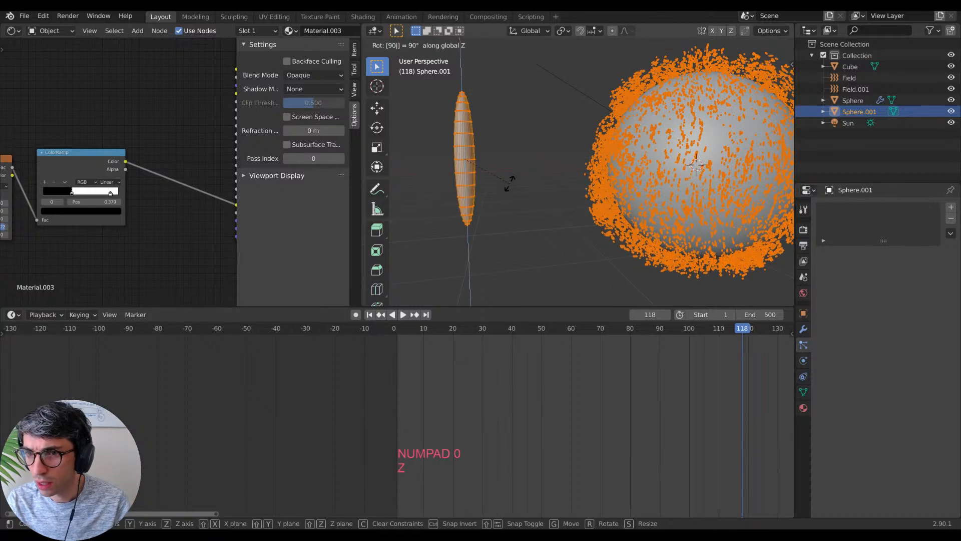
pyautogui.press('Escape')
pyautogui.press('r')
pyautogui.press('x')
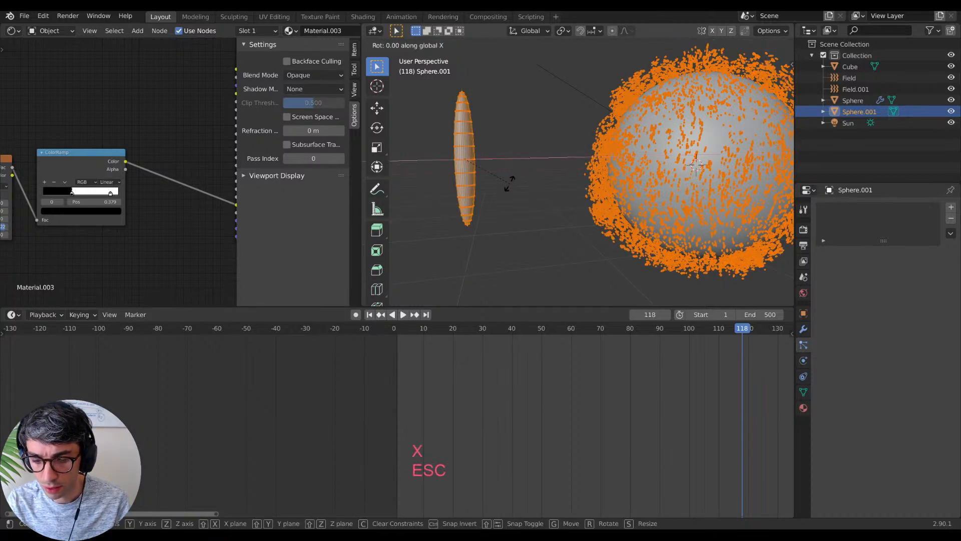
pyautogui.press('KP_9')
pyautogui.press('KP_0')
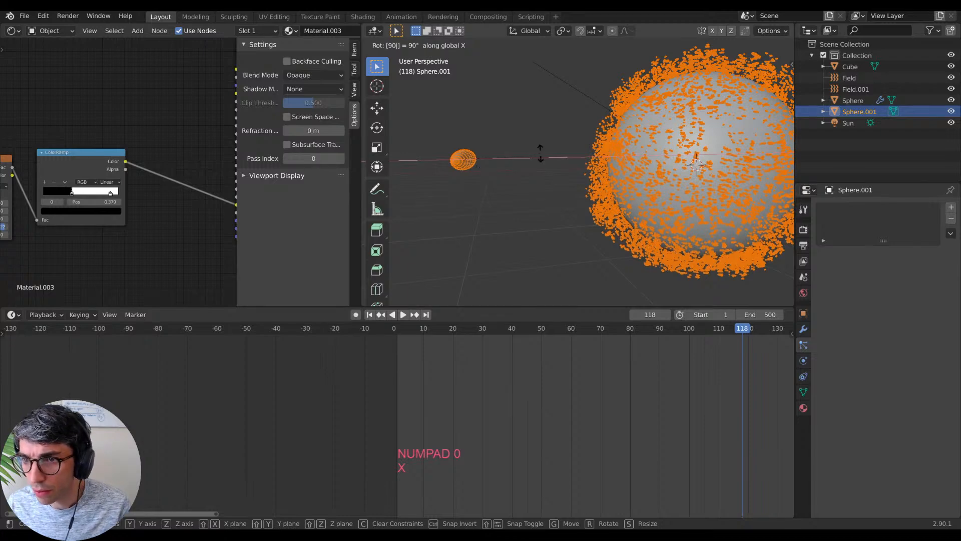
pyautogui.press('Escape')
# Step: Rotate the Sphere.001 mesh 90° about the global X axis
pyautogui.scroll(3, 741, 181)
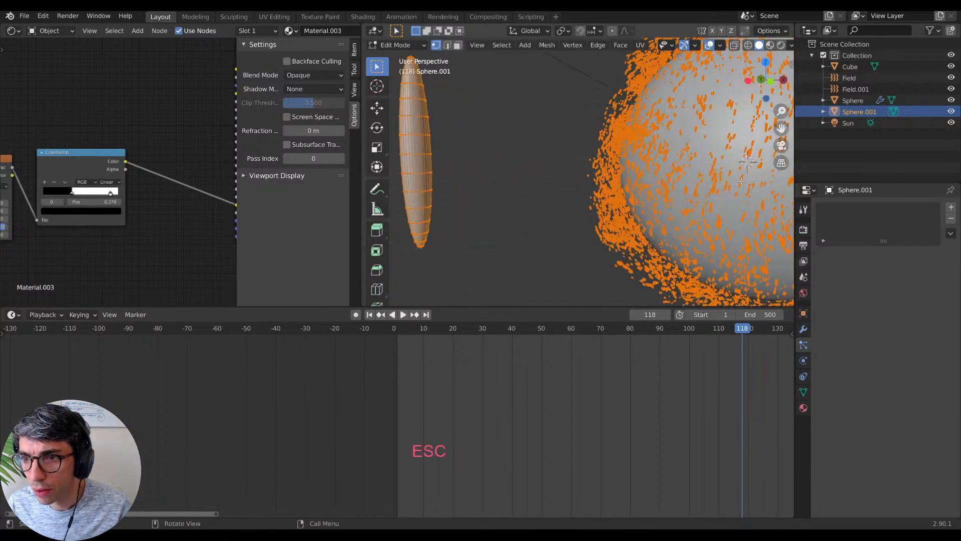
pyautogui.keyDown('shift'); pyautogui.moveTo(741, 181); pyautogui.dragTo(617, 183, button='middle'); pyautogui.keyUp('shift')
pyautogui.scroll(2, 617, 184)
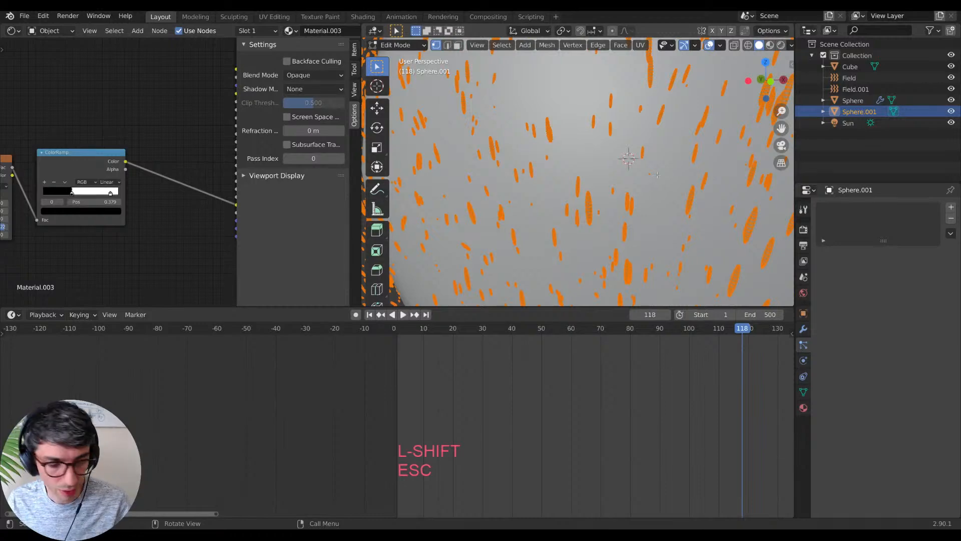
pyautogui.write('rx90')
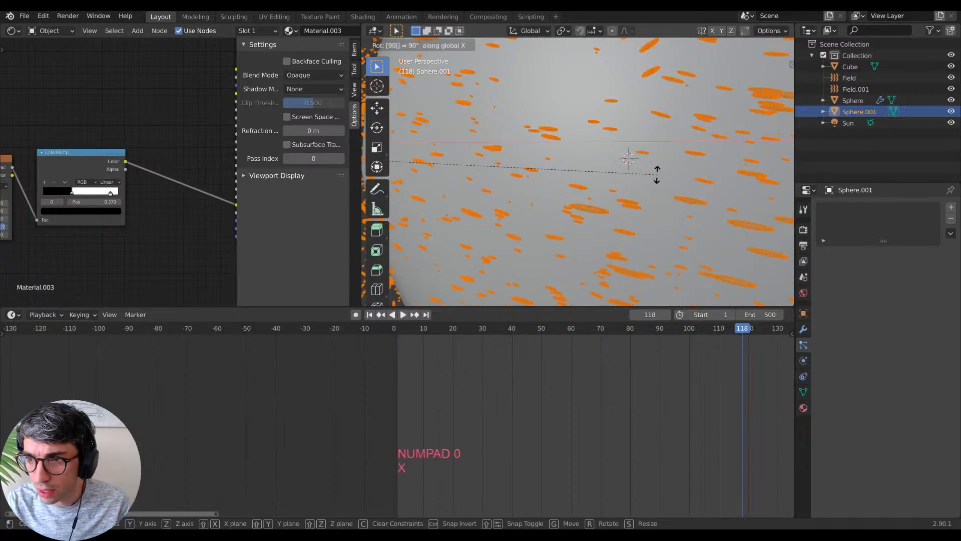
pyautogui.press('Return')
pyautogui.scroll(-8, 656, 175)
pyautogui.scroll(4, 651, 212)
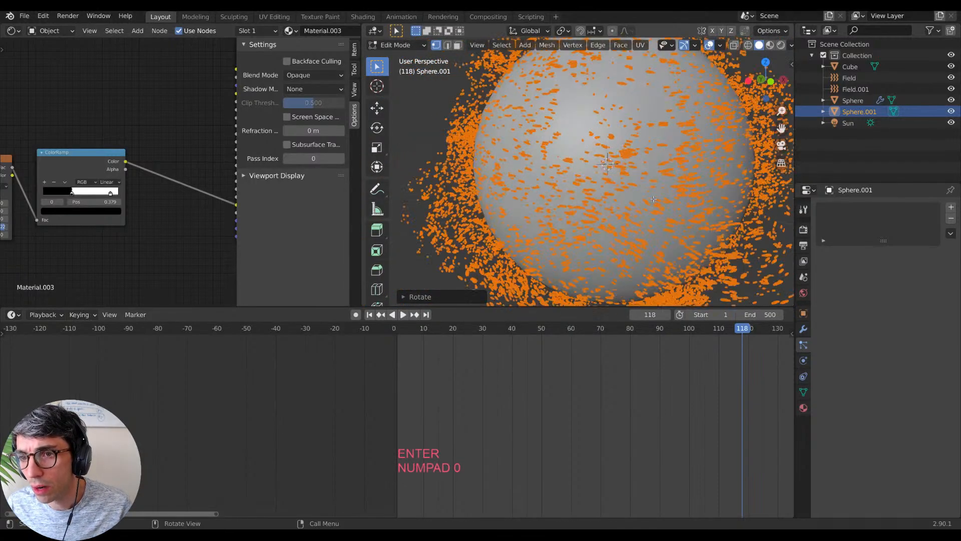
# Step: Step through the frames from 117 to 156 to examine how the rotated particle instances follow their motion
pyautogui.press('Left')
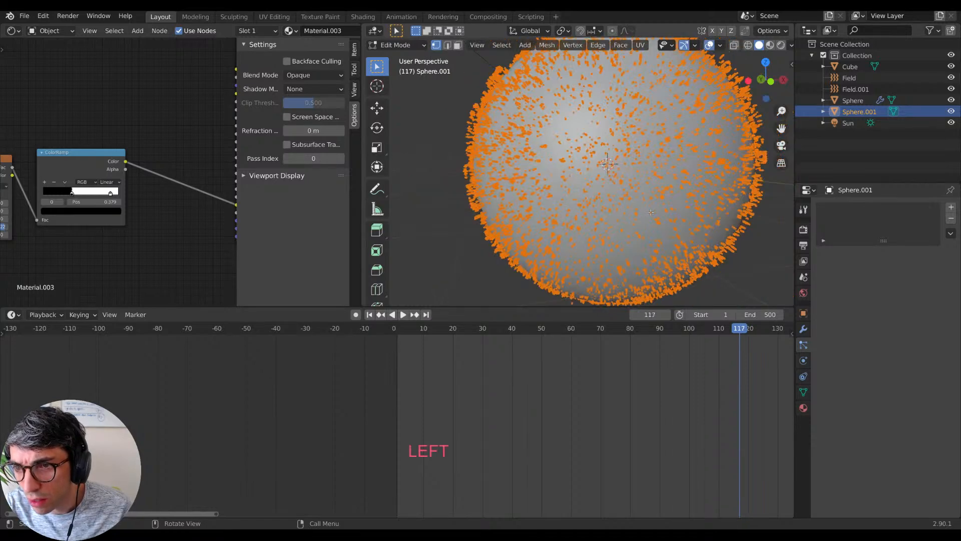
pyautogui.press('Right')
pyautogui.press('Right')
pyautogui.press('Right')
pyautogui.press('Right')
pyautogui.press('Right')
pyautogui.press('Right')
pyautogui.press('Right')
pyautogui.press('Right')
pyautogui.press('Right')
pyautogui.press('Right')
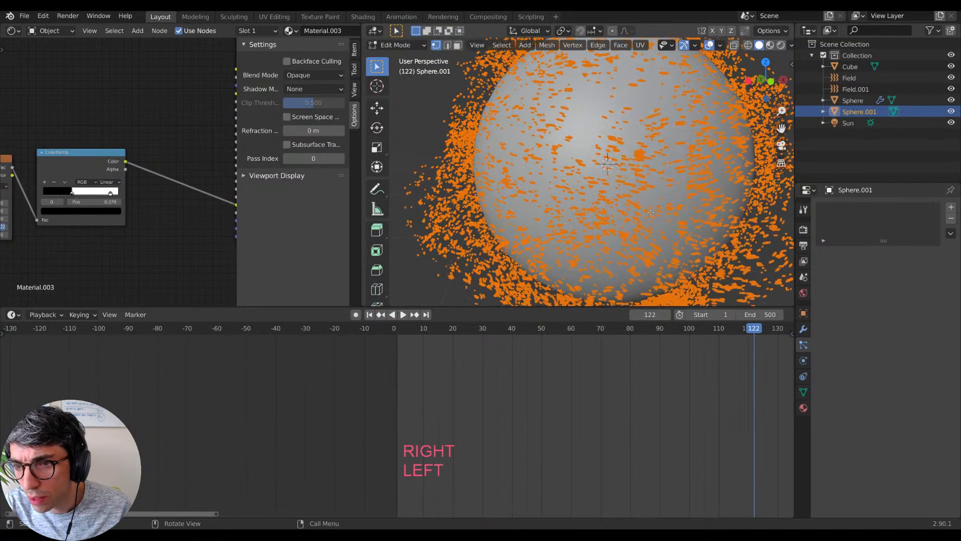
pyautogui.press('Right')
pyautogui.press('Right')
pyautogui.press('Right')
pyautogui.press('Right')
pyautogui.press('Right')
pyautogui.press('Right')
pyautogui.press('Right')
pyautogui.press('Right')
pyautogui.press('Right')
pyautogui.press('Right')
pyautogui.press('Right')
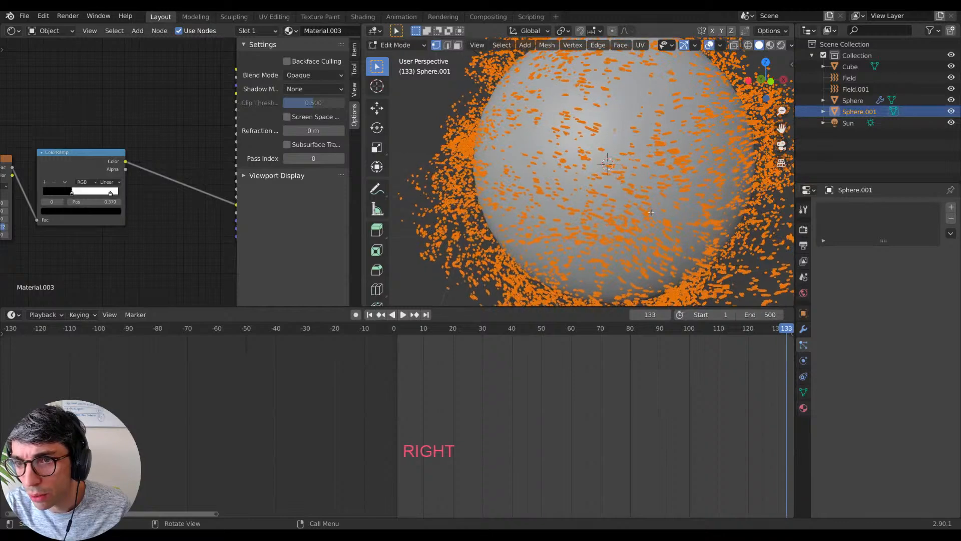
pyautogui.press('Right')
pyautogui.press('Right')
pyautogui.press('Right')
pyautogui.press('Right')
pyautogui.press('Right')
pyautogui.press('Right')
pyautogui.press('Right')
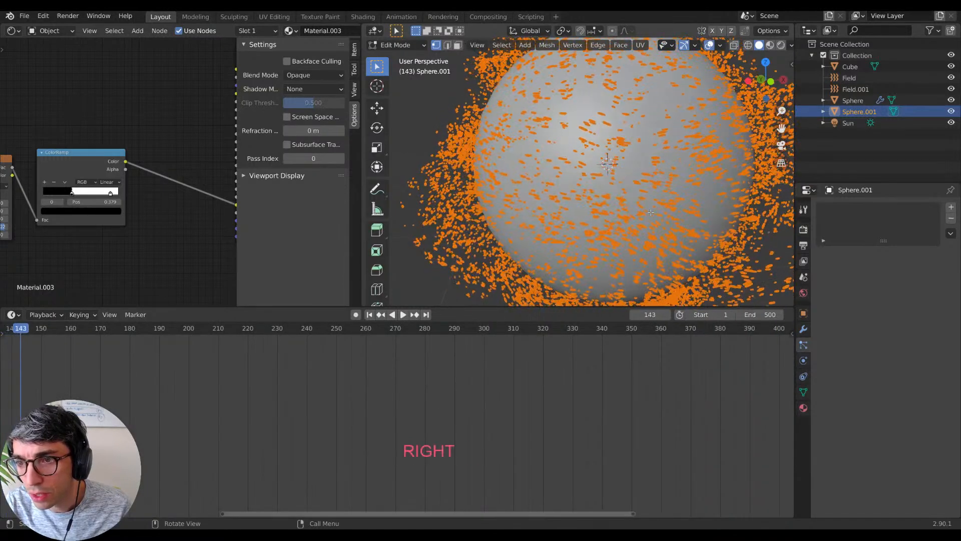
pyautogui.press('Right')
pyautogui.press('Right')
pyautogui.press('Right')
pyautogui.press('Right')
pyautogui.press('Right')
pyautogui.press('Right')
pyautogui.press('Right')
pyautogui.press('Right')
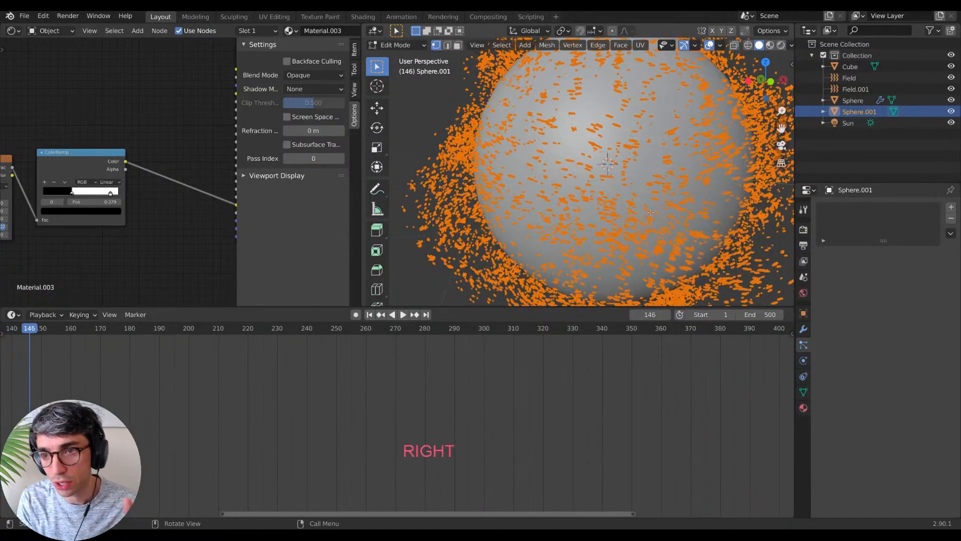
pyautogui.press('Right')
pyautogui.press('Right')
pyautogui.press('Right')
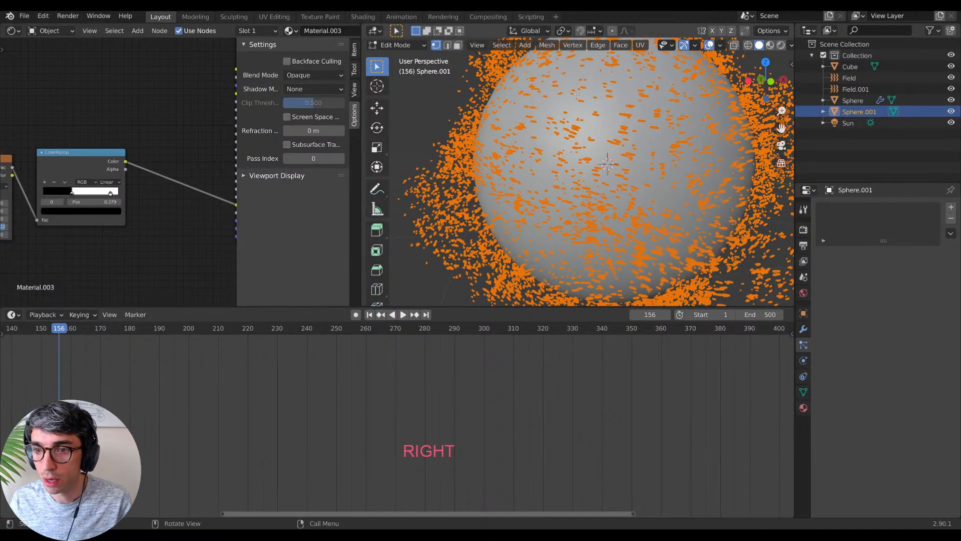
# Step: Stretch the Sphere.001 mesh along the global Y axis into a much longer spindle
pyautogui.scroll(-3, 689, 205)
pyautogui.keyDown('shift'); pyautogui.moveTo(440, 145); pyautogui.dragTo(500, 159, button='middle'); pyautogui.keyUp('shift')
pyautogui.press('s')
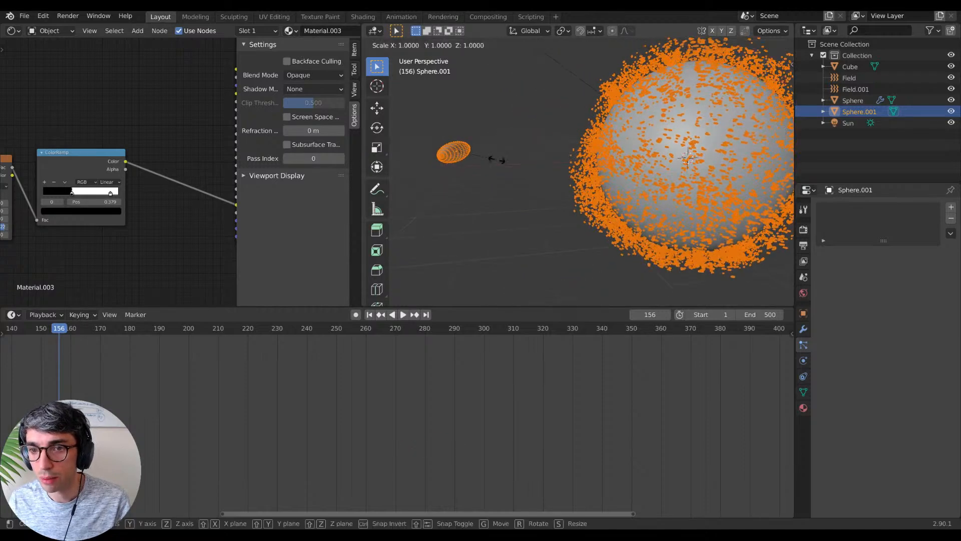
pyautogui.press('y')
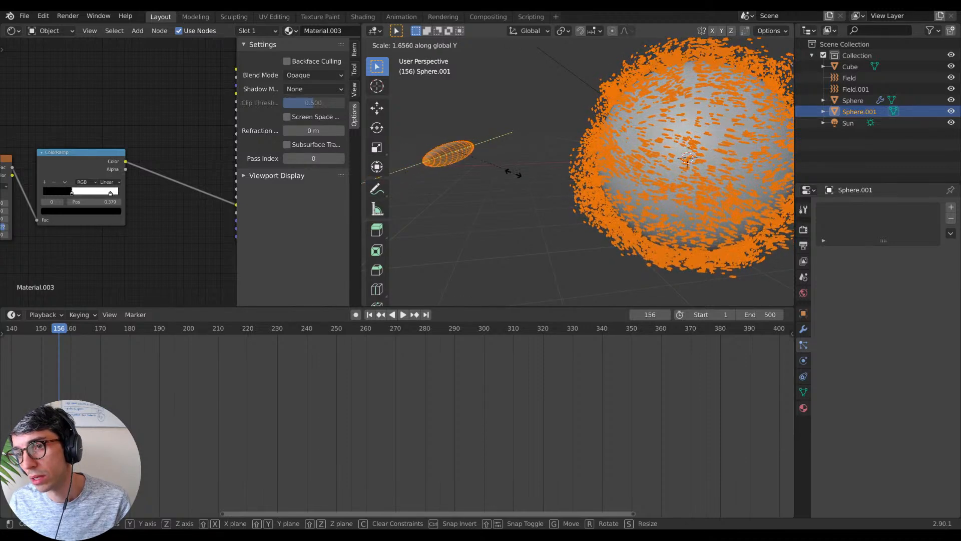
pyautogui.click(576, 188)
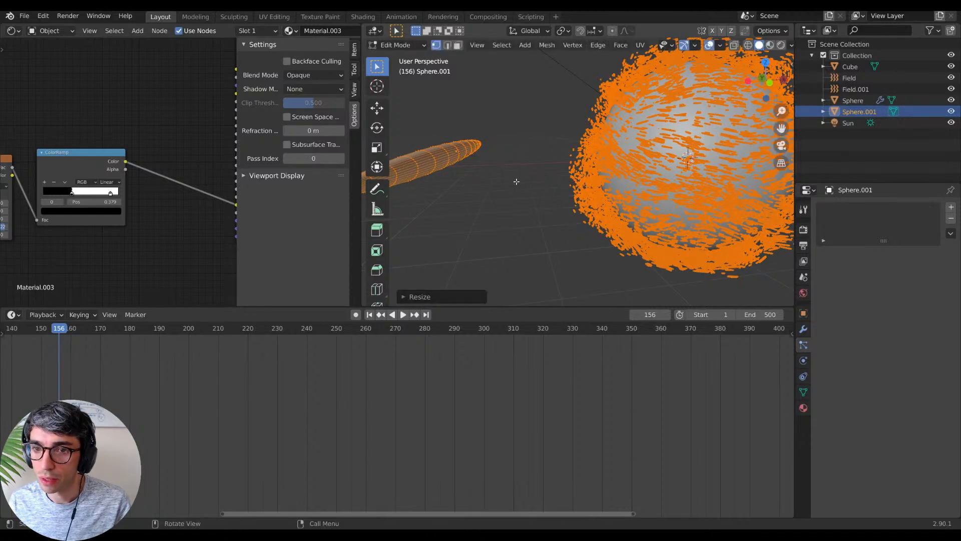
pyautogui.press('s')
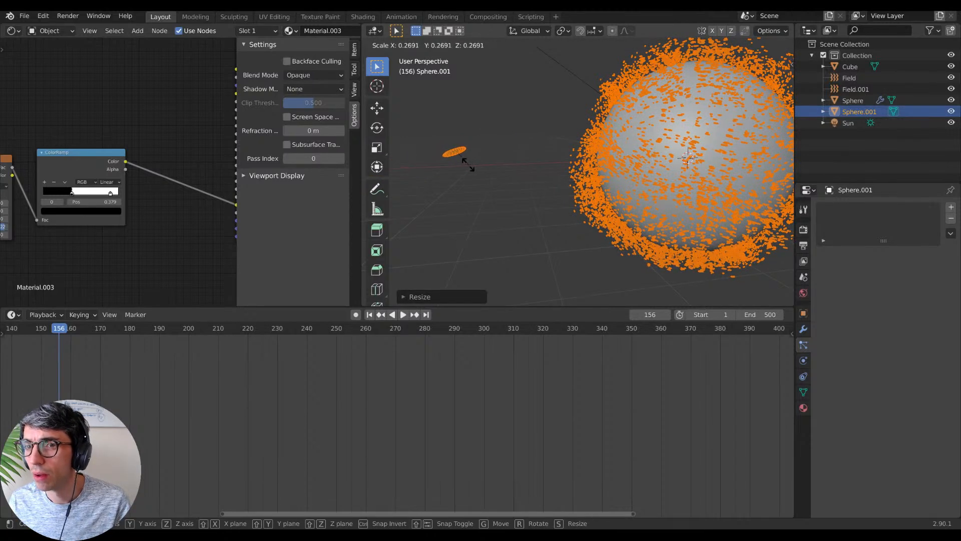
pyautogui.press('z')
pyautogui.press('Escape')
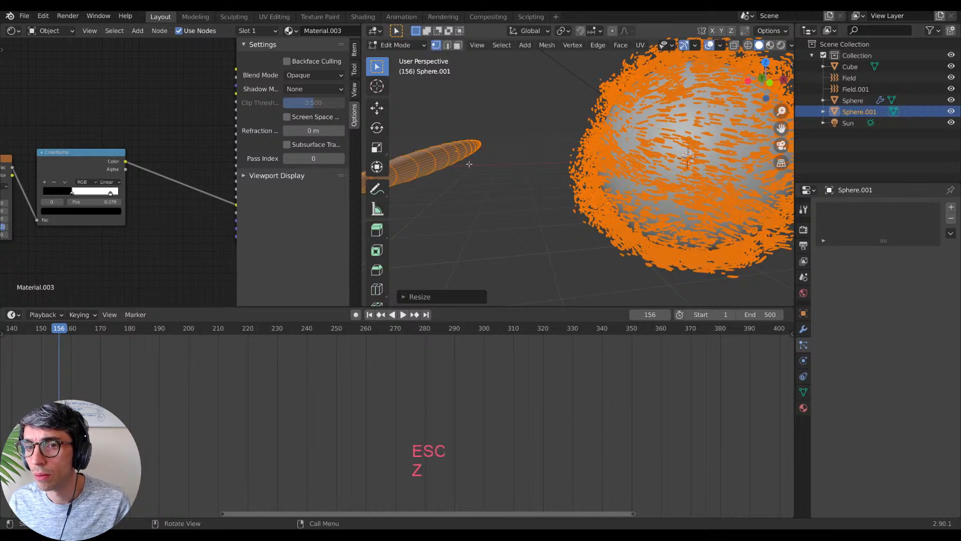
pyautogui.hotkey('shift', 's')
pyautogui.press('Escape')
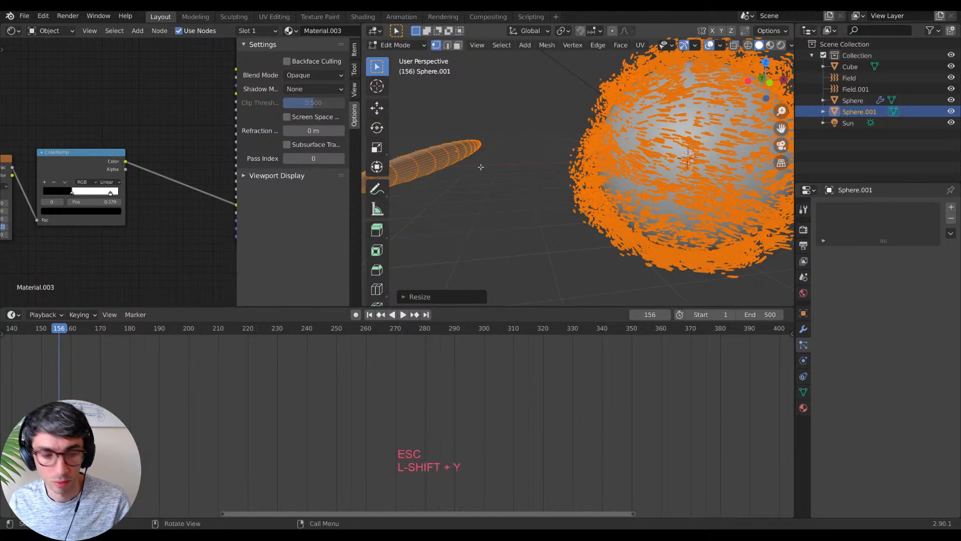
# Step: Scale the Sphere.001 mesh thinner on every axis except Y and return to Object Mode
pyautogui.press('s')
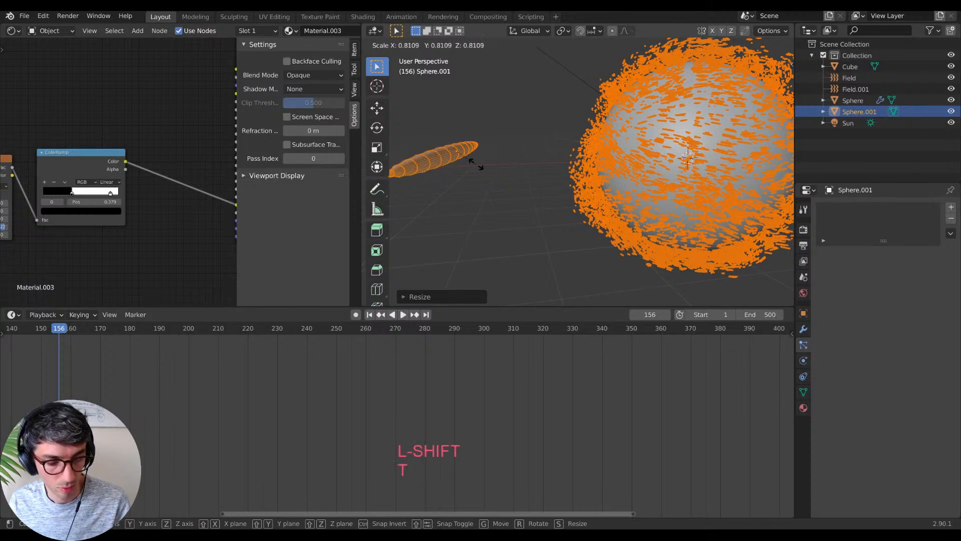
pyautogui.hotkey('shift', 'y')
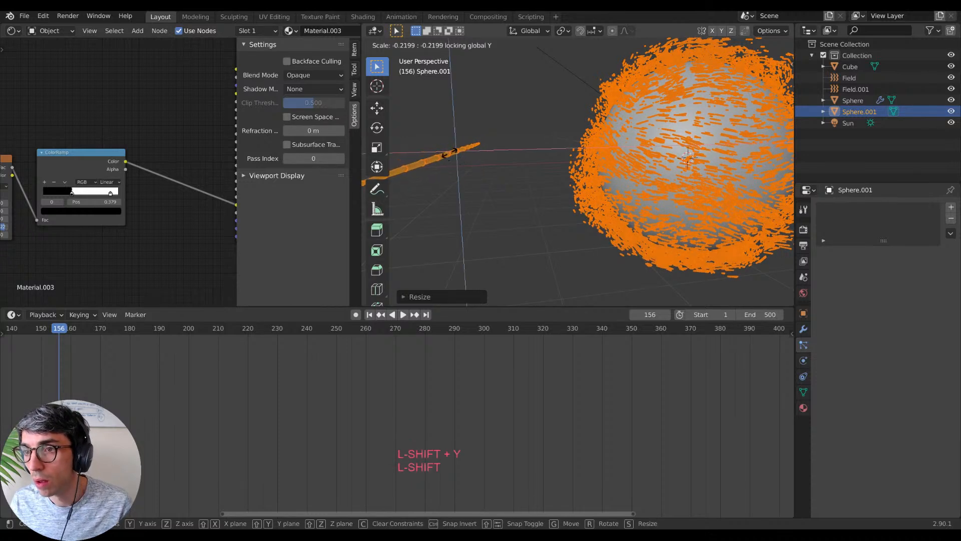
pyautogui.click(496, 173)
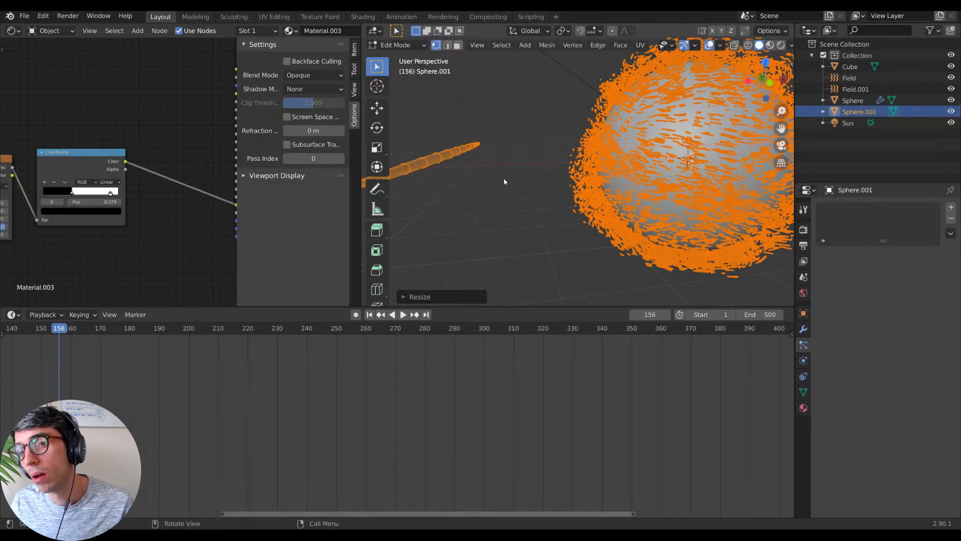
pyautogui.press('Tab')
# Step: Switch the viewport to rendered shading and shorten the Sphere.001 spindle along the global Y axis in two scaling passes
pyautogui.keyDown('shift'); pyautogui.moveTo(686, 199); pyautogui.dragTo(586, 212, button='middle'); pyautogui.keyUp('shift')
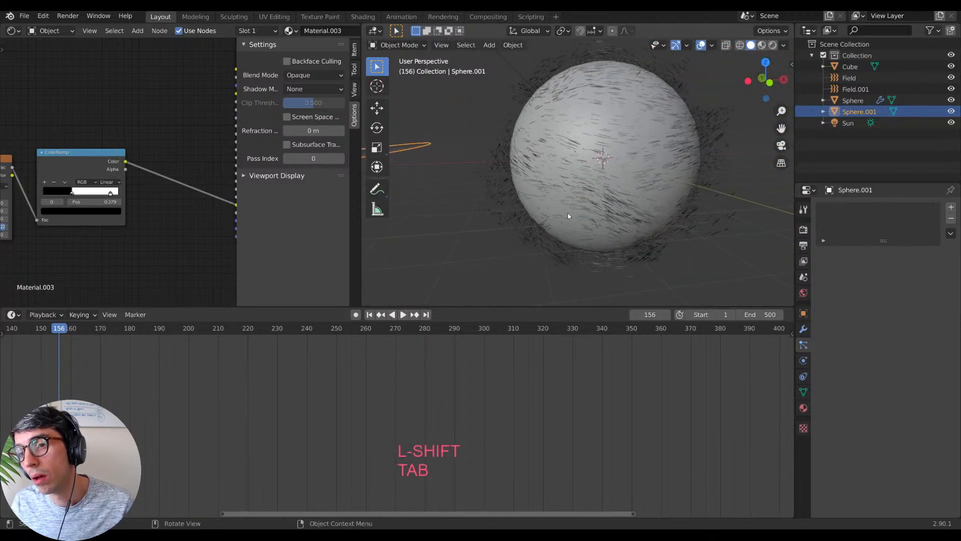
pyautogui.click(772, 45)
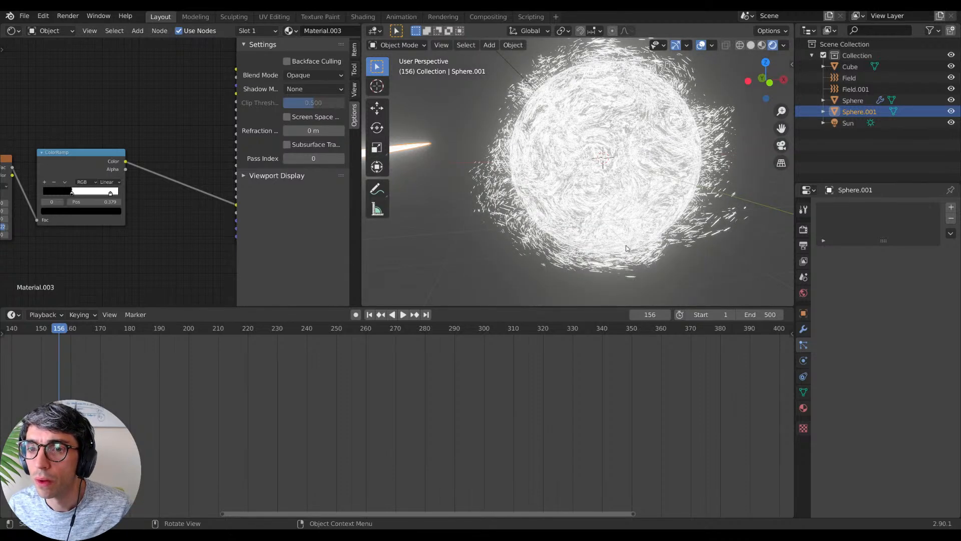
pyautogui.moveTo(628, 245)
pyautogui.mouseDown(button='middle')
pyautogui.moveTo(633, 200)
pyautogui.moveTo(501, 210)
pyautogui.moveTo(529, 199)
pyautogui.moveTo(528, 150)
pyautogui.mouseUp(button='middle')
pyautogui.press('s')
pyautogui.press('y')
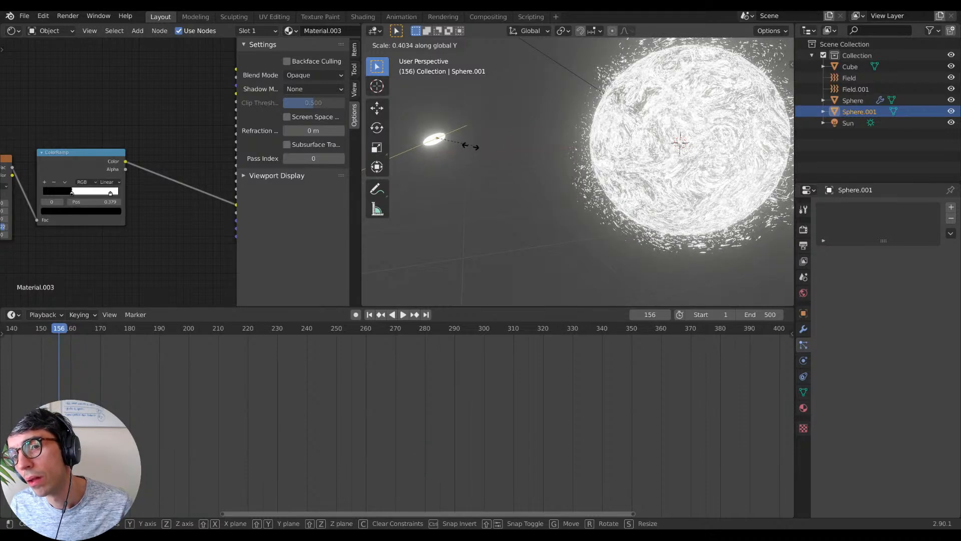
pyautogui.click(482, 147)
pyautogui.moveTo(482, 147)
pyautogui.mouseDown(button='middle')
pyautogui.moveTo(469, 217)
pyautogui.moveTo(501, 216)
pyautogui.mouseUp(button='middle')
pyautogui.press('s')
pyautogui.press('y')
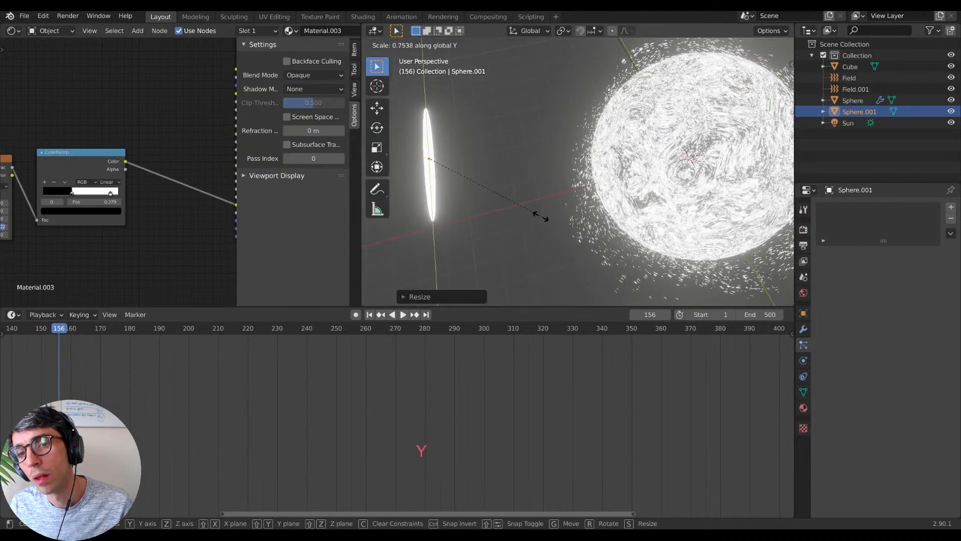
pyautogui.click(557, 175)
# Step: Play the animation in stretches from frame 156 to 245 to examine the shortened particles around the sun
pyautogui.moveTo(556, 177); pyautogui.dragTo(565, 153, button='middle')
pyautogui.keyDown('shift'); pyautogui.moveTo(566, 153); pyautogui.dragTo(595, 181, button='middle'); pyautogui.keyUp('shift')
pyautogui.scroll(-1, 537, 175)
pyautogui.scroll(2, 595, 180)
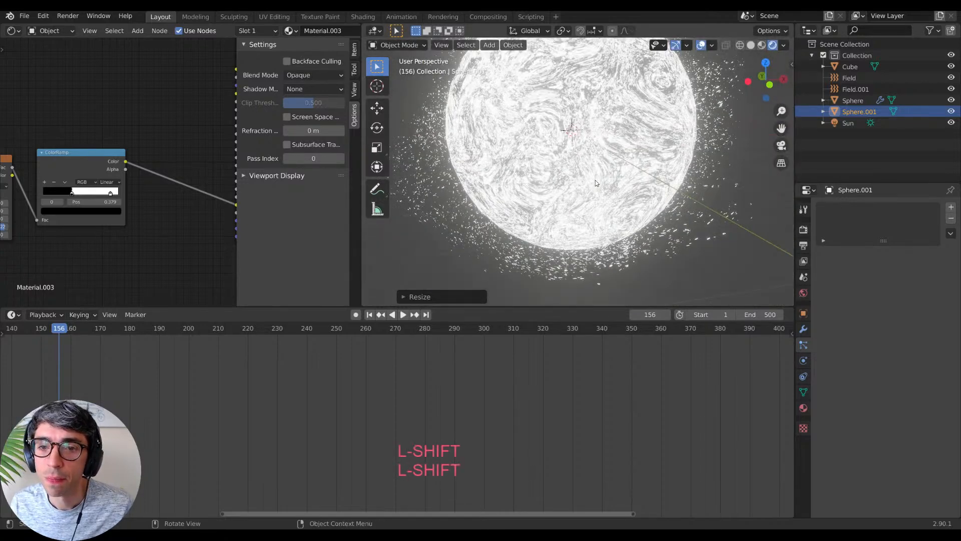
pyautogui.press('space')
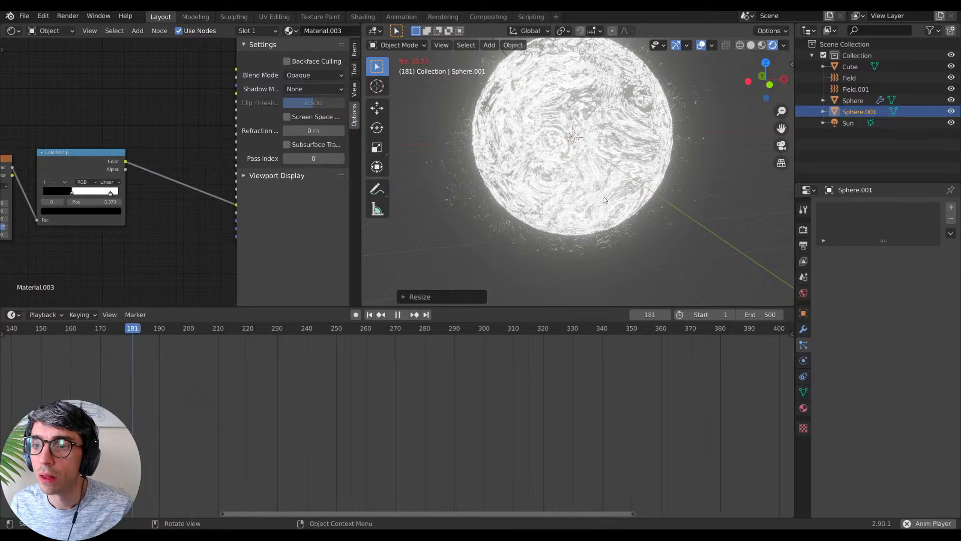
pyautogui.press('space')
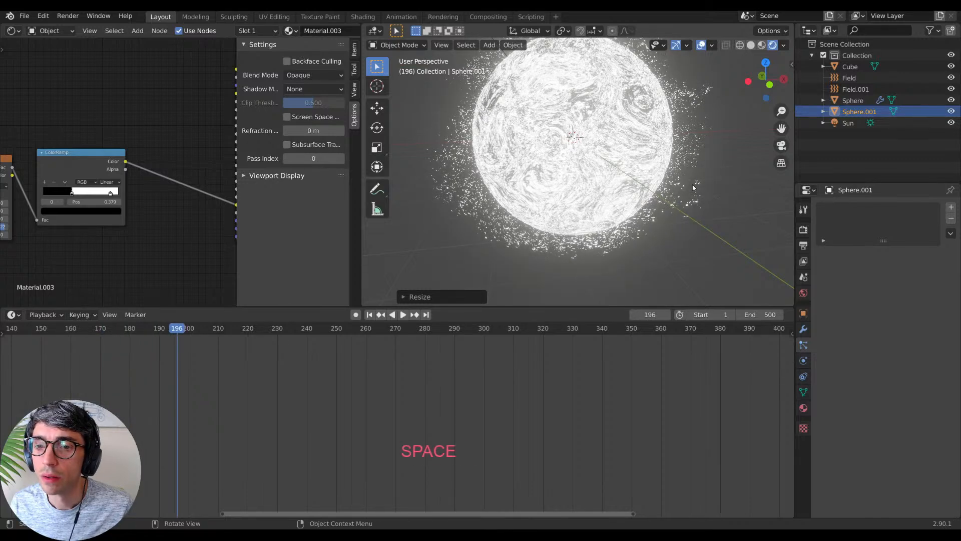
pyautogui.press('space')
pyautogui.press('space')
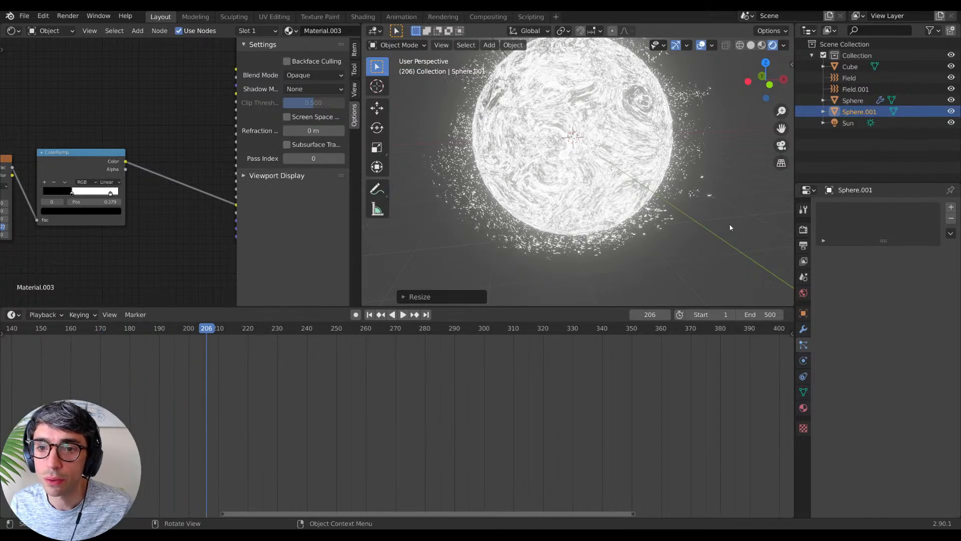
pyautogui.press('space')
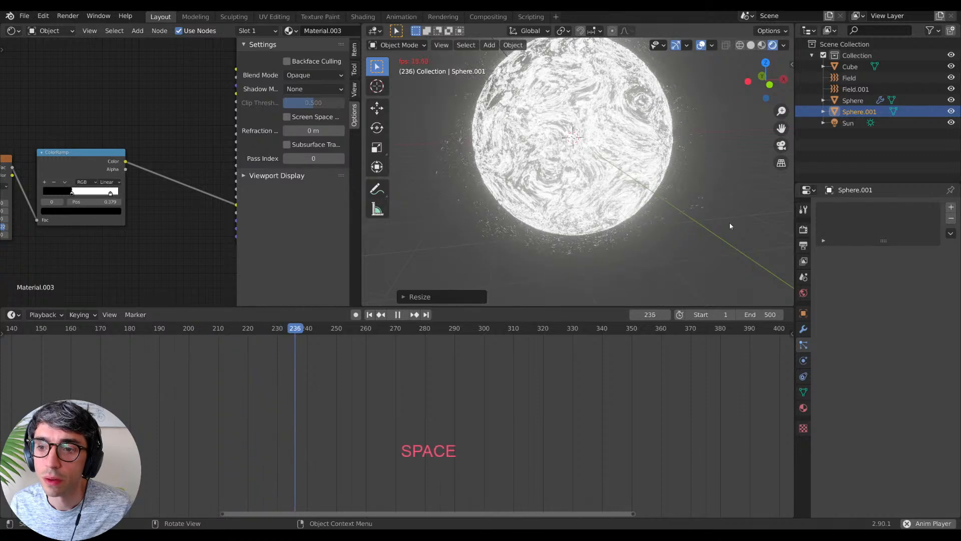
pyautogui.press('space')
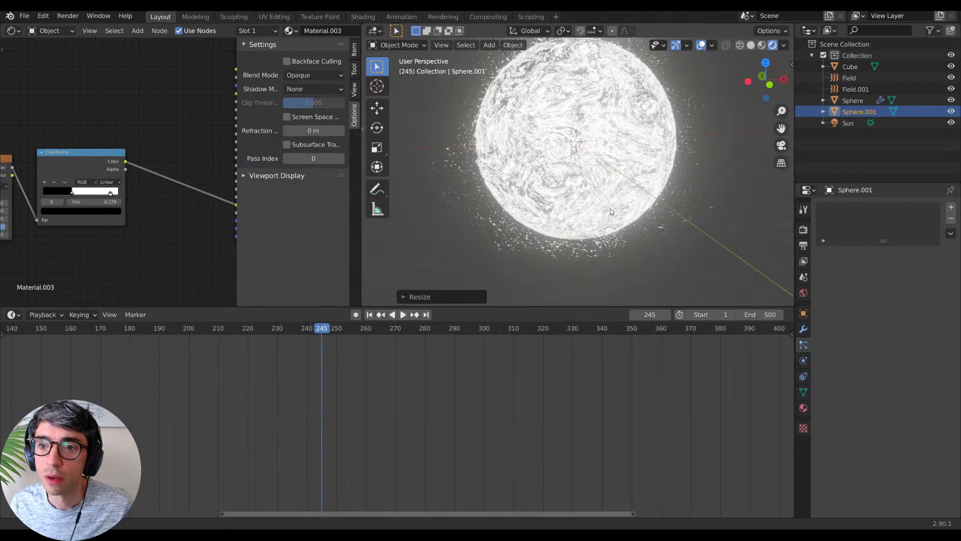
pyautogui.keyDown('shift'); pyautogui.moveTo(611, 210); pyautogui.dragTo(610, 213, button='middle'); pyautogui.keyUp('shift')
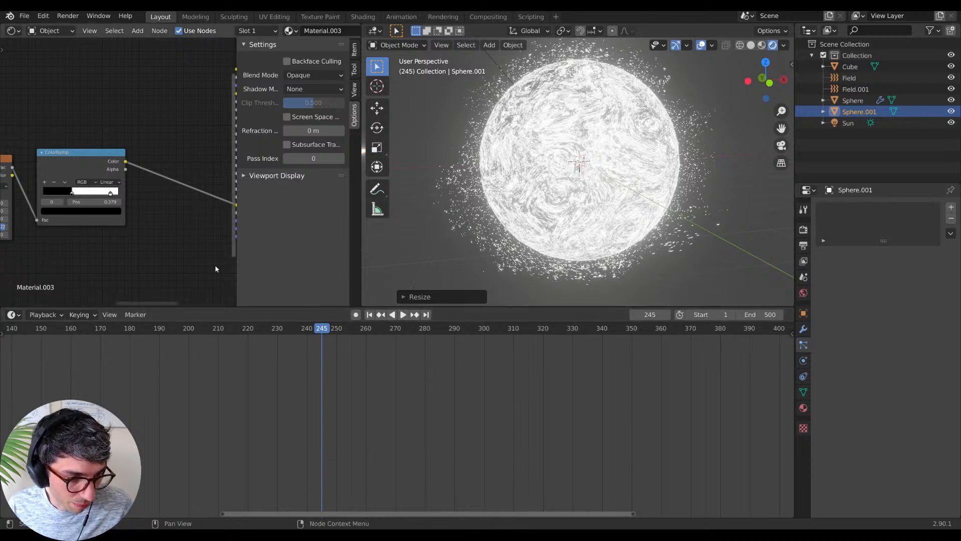
pyautogui.moveTo(571, 181); pyautogui.dragTo(614, 179, button='middle')
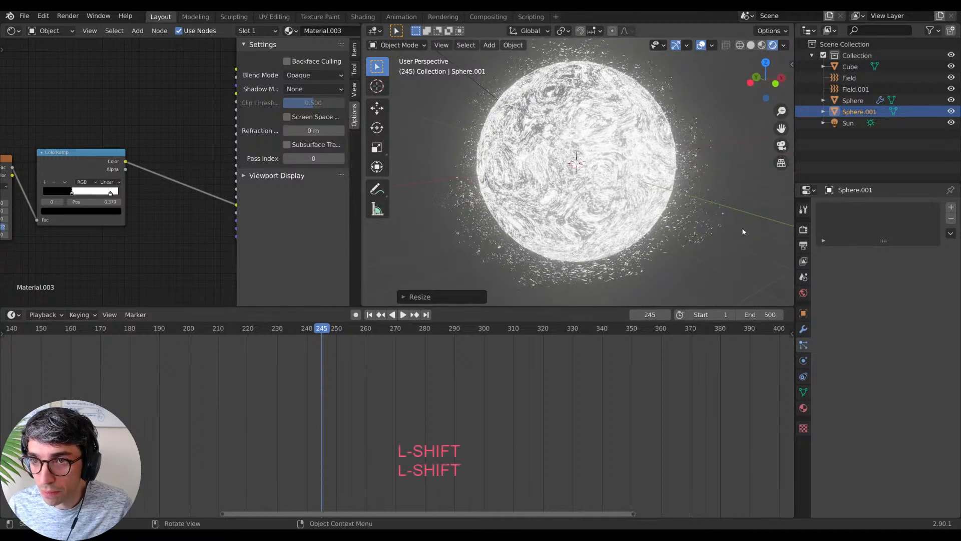
# Step: Set the Sphere's particle number to 20000 and bake the particle cache
pyautogui.click(851, 102)
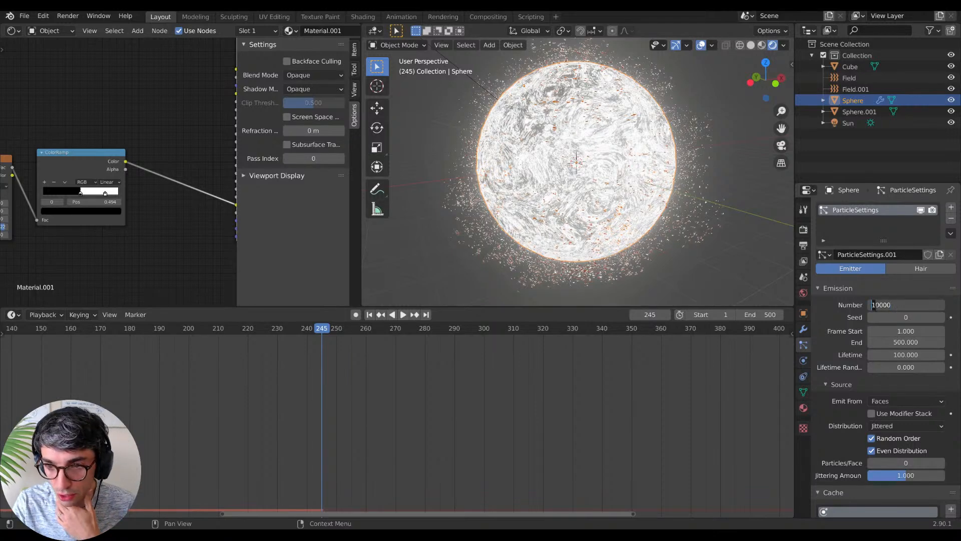
pyautogui.press('Return')
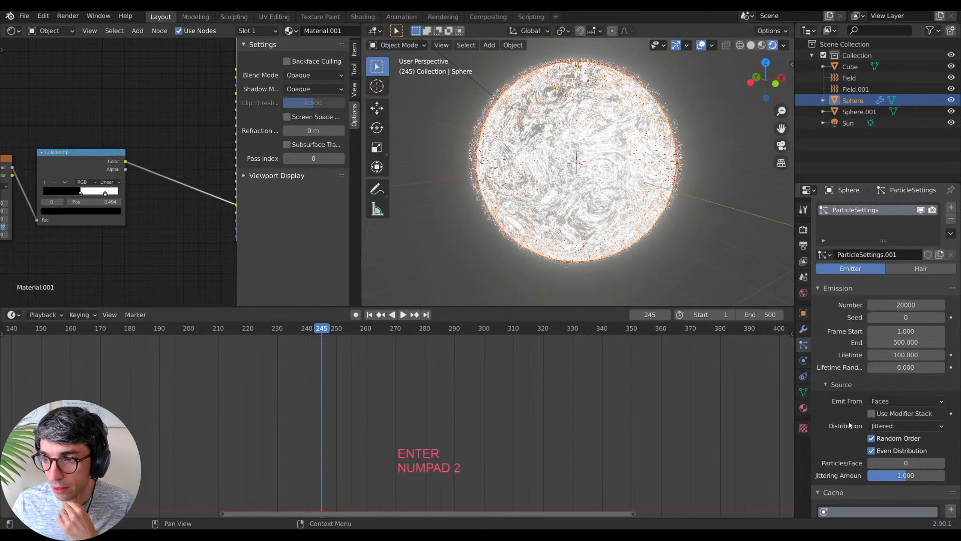
pyautogui.scroll(-10, 846, 410)
pyautogui.click(875, 387)
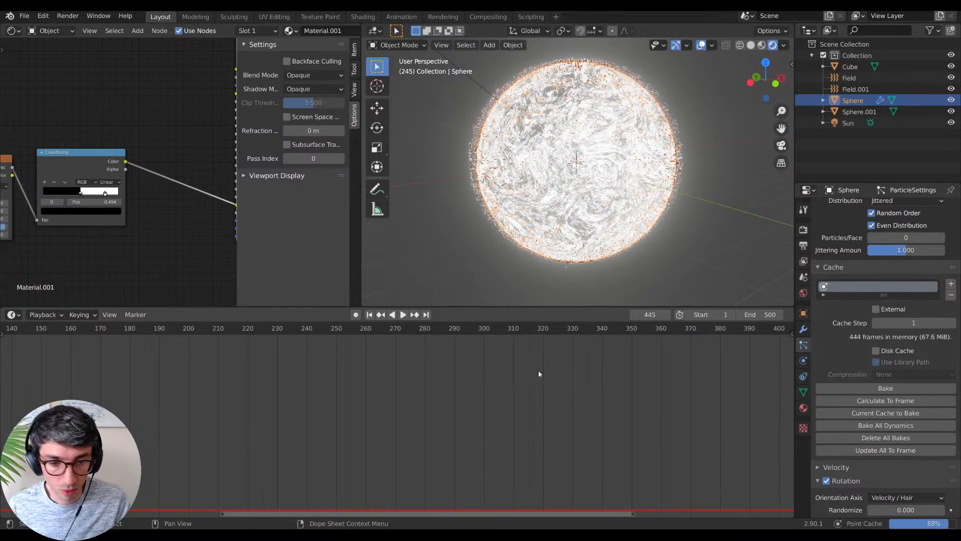
# Step: Save the project file and deselect the Sphere
pyautogui.hotkey('ctrl', 's')
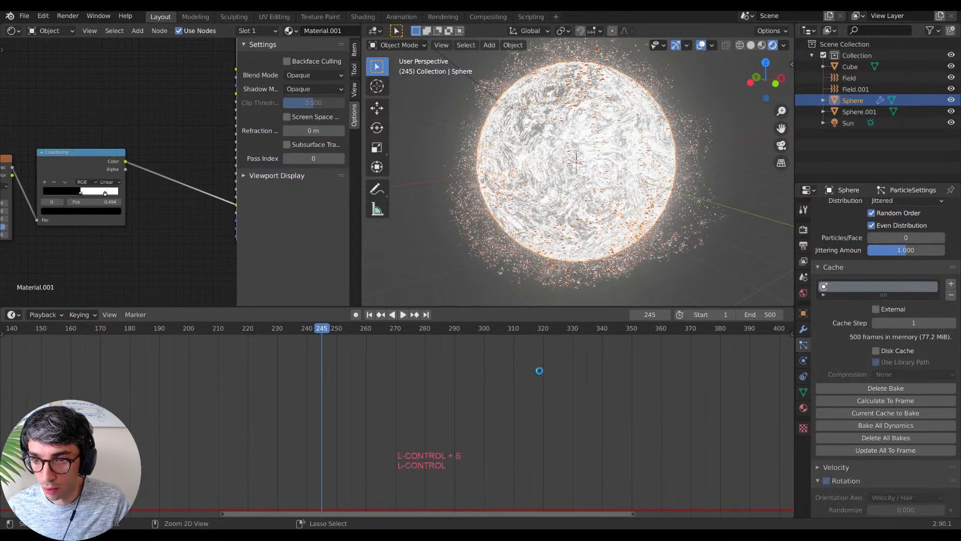
pyautogui.click(395, 273)
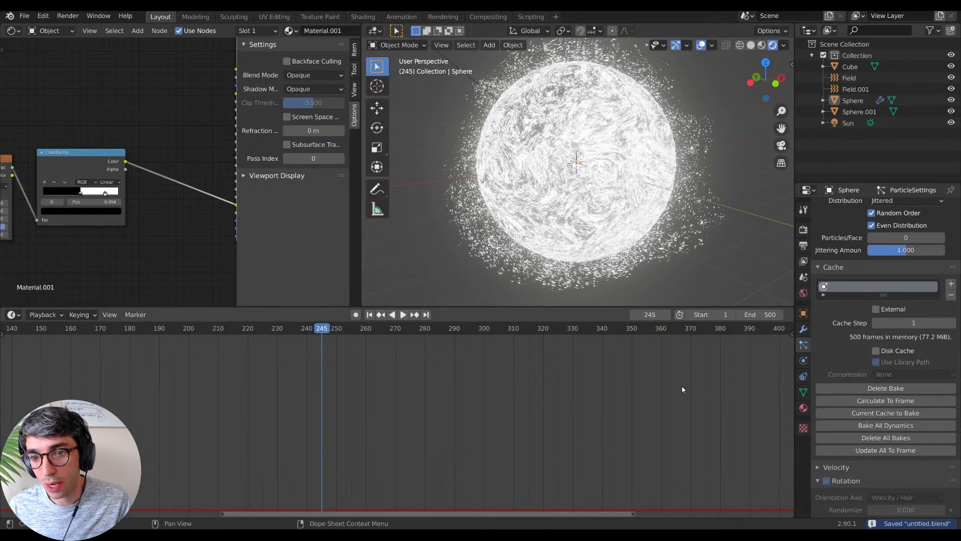
# Step: Turn off the child particles of the Sphere's particle system by setting Children to None
pyautogui.scroll(-7, 839, 427)
pyautogui.scroll(-10, 840, 430)
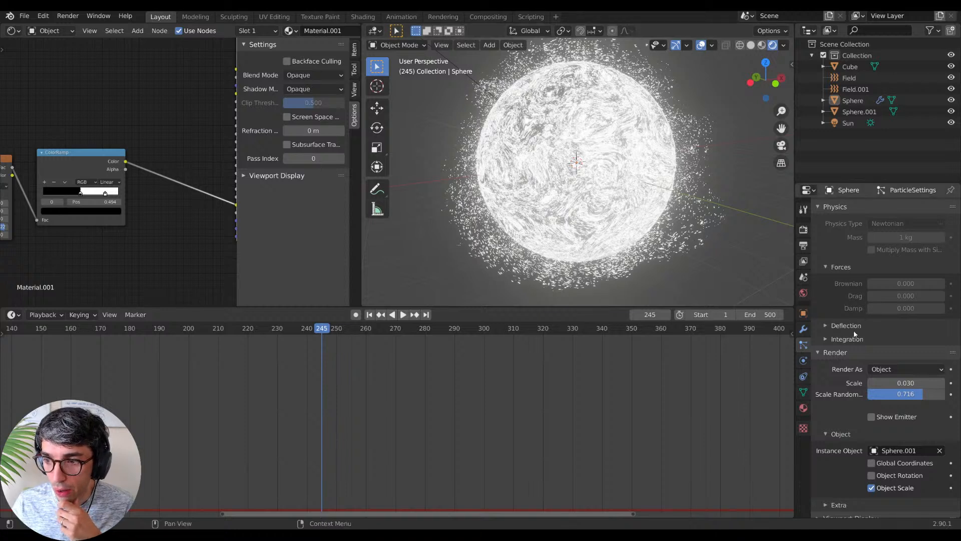
pyautogui.scroll(-10, 853, 333)
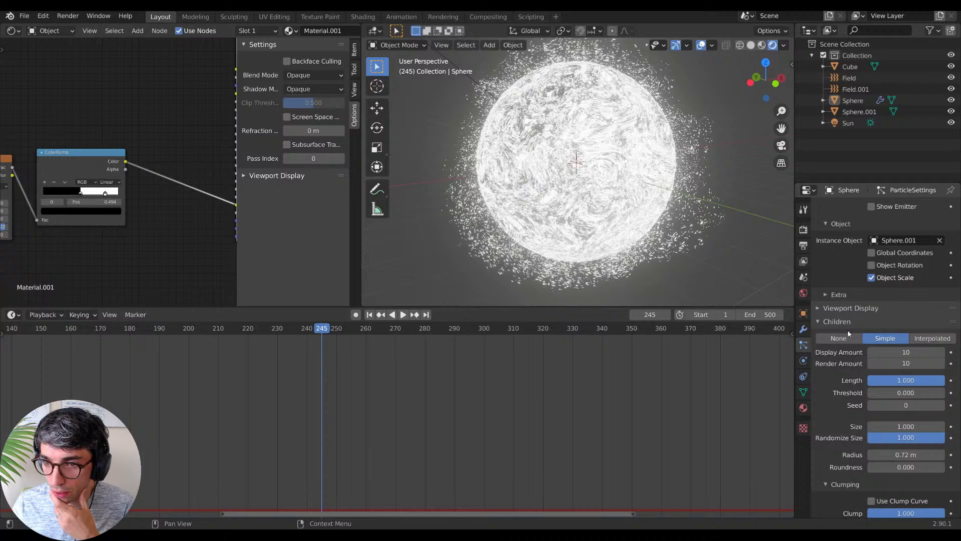
pyautogui.scroll(8, 852, 288)
pyautogui.scroll(-7, 852, 287)
pyautogui.click(839, 339)
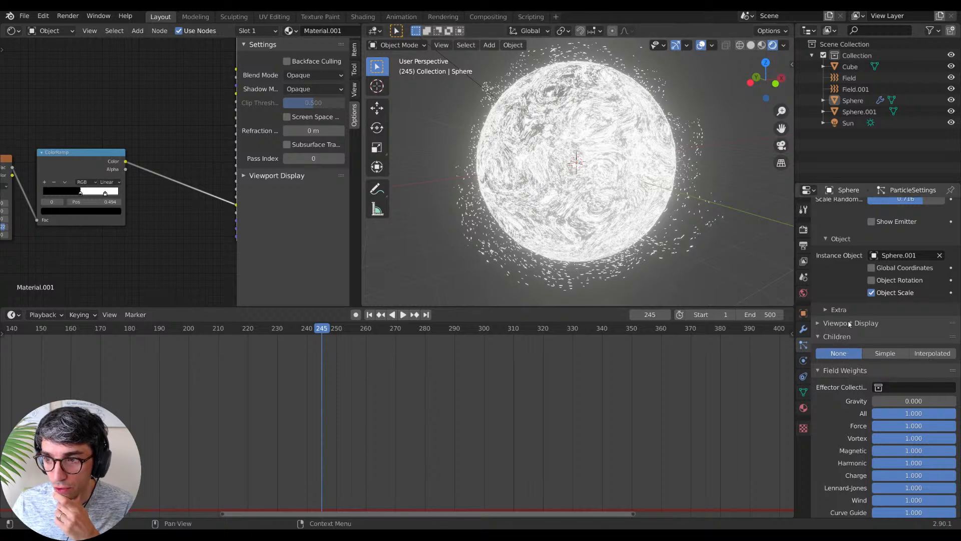
# Step: Try a particle render scale of 0.120 with a scale randomness of 0 and play the animation to frame 412
pyautogui.scroll(3, 851, 324)
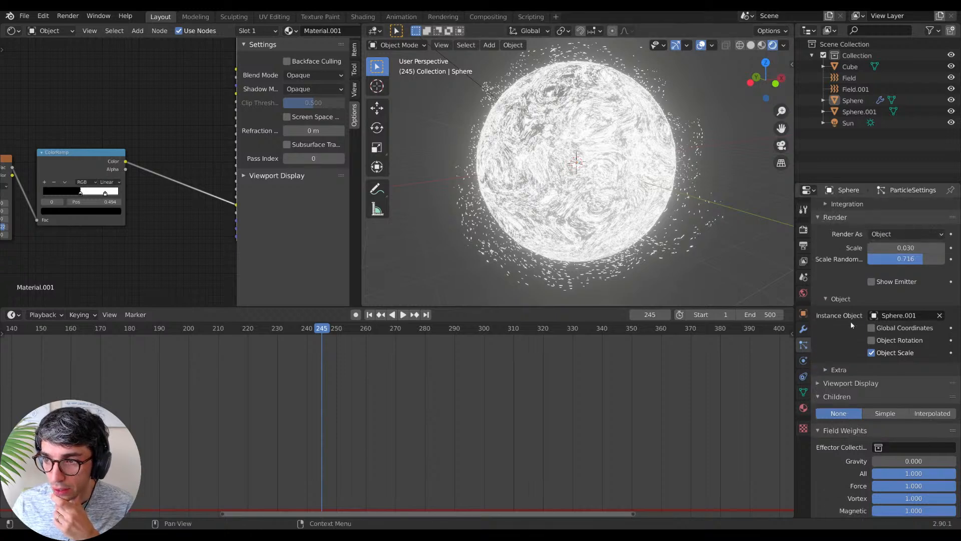
pyautogui.moveTo(922, 248); pyautogui.dragTo(944, 248)
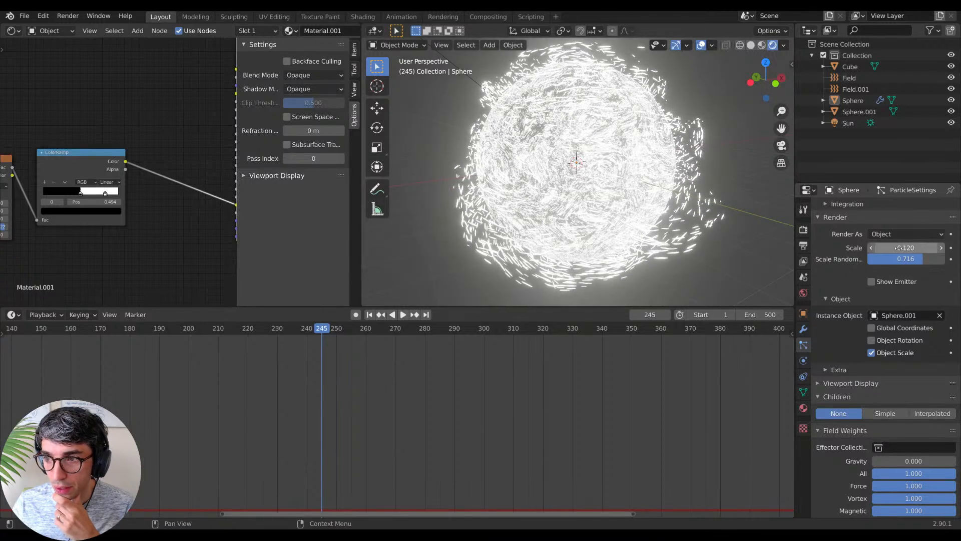
pyautogui.press('BackSpace')
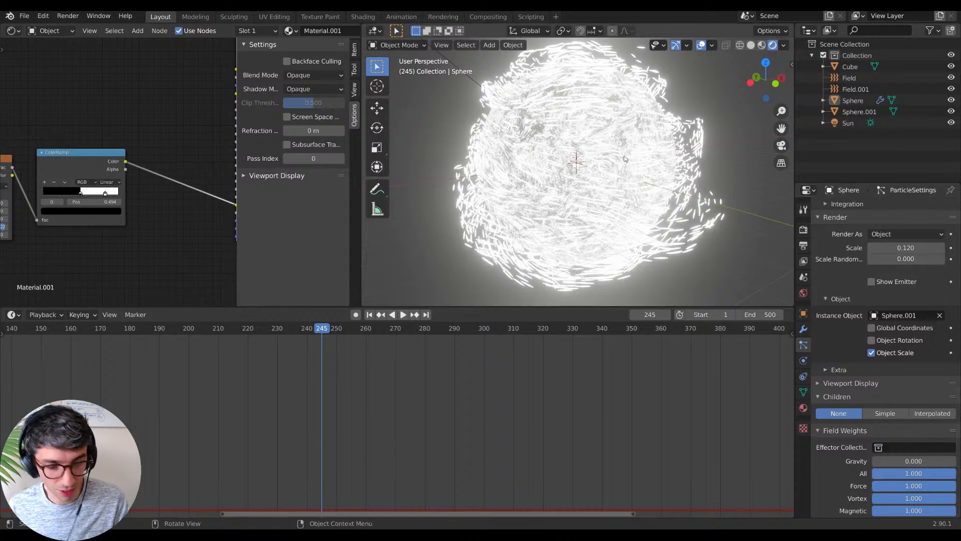
pyautogui.press('space')
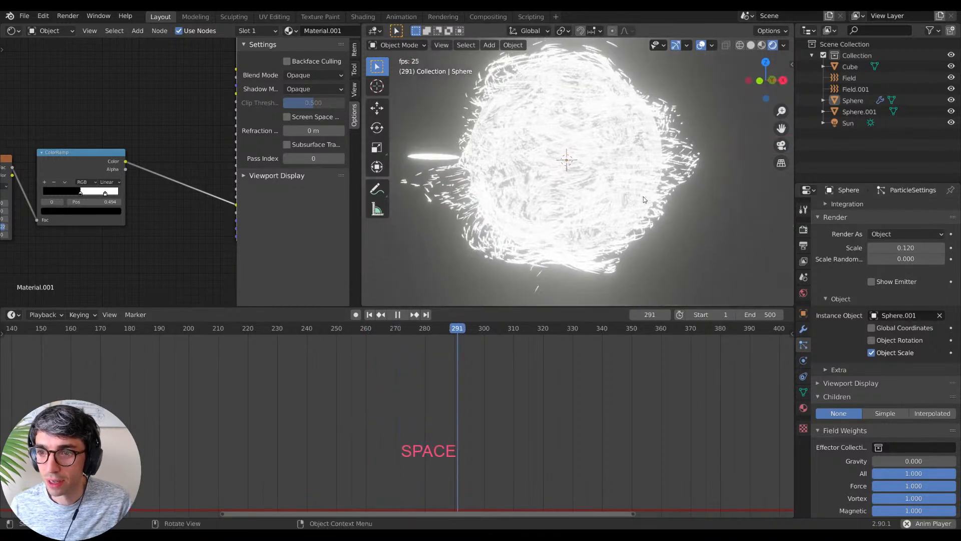
pyautogui.moveTo(644, 200)
pyautogui.mouseDown(button='middle')
pyautogui.moveTo(666, 220)
pyautogui.moveTo(638, 202)
pyautogui.moveTo(647, 200)
pyautogui.mouseUp(button='middle')
pyautogui.press('space')
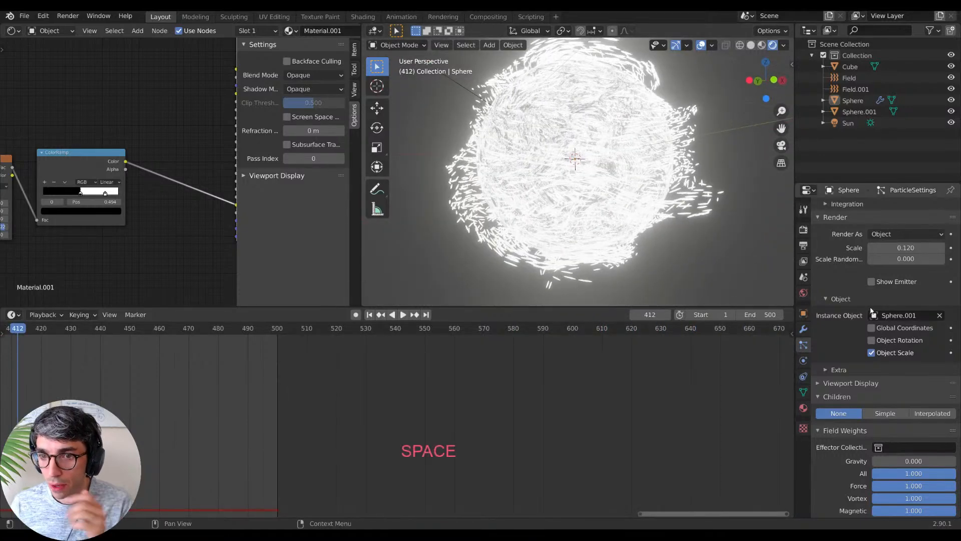
# Step: Try a particle render scale of 0.550 and play the animation to frame 480
pyautogui.moveTo(909, 247); pyautogui.dragTo(953, 247)
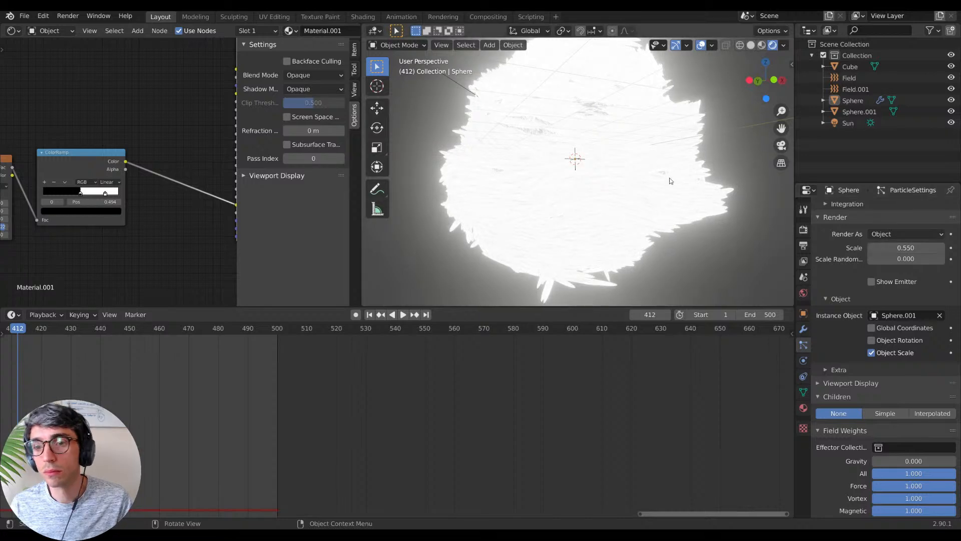
pyautogui.press('space')
pyautogui.moveTo(670, 195)
pyautogui.mouseDown(button='middle')
pyautogui.moveTo(674, 225)
pyautogui.moveTo(681, 201)
pyautogui.mouseUp(button='middle')
pyautogui.press('space')
# Step: Set the particle render scale to 0.060 with a scale randomness of 1.000 and start the playback
pyautogui.moveTo(906, 248); pyautogui.dragTo(821, 248)
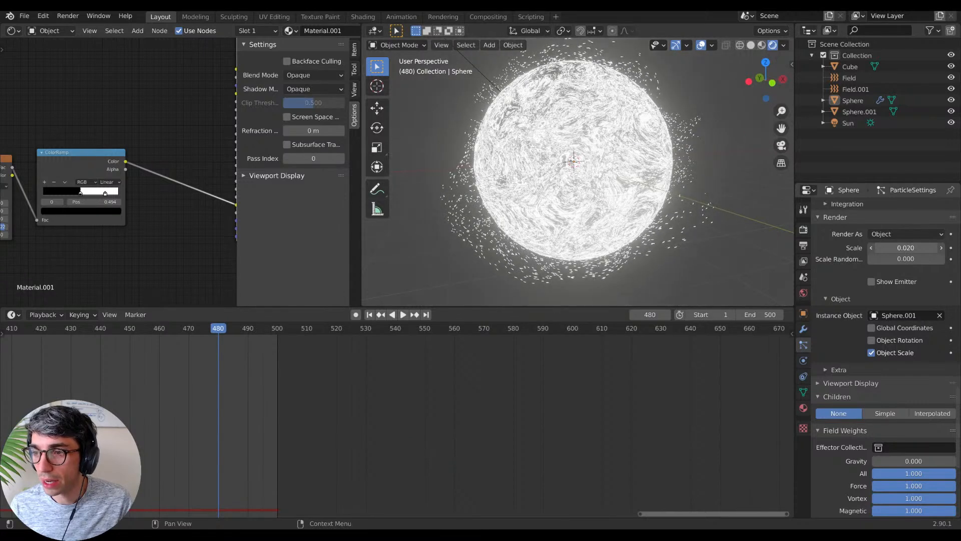
pyautogui.moveTo(882, 258)
pyautogui.mouseDown()
pyautogui.moveTo(940, 258)
pyautogui.moveTo(914, 248)
pyautogui.mouseUp()
pyautogui.press('space')
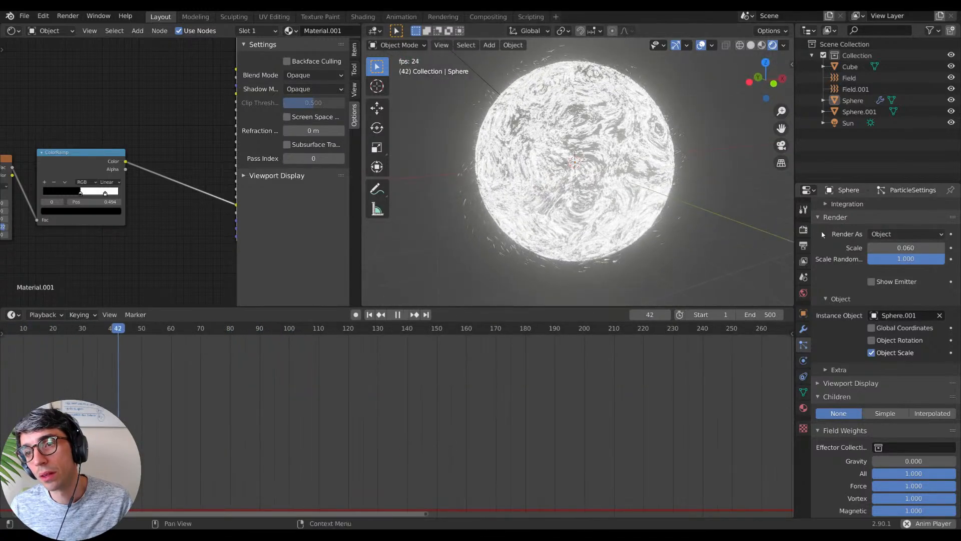
# Step: Set the Flow of the Field.001 vortex force field to 10 and stop the playback
pyautogui.click(853, 89)
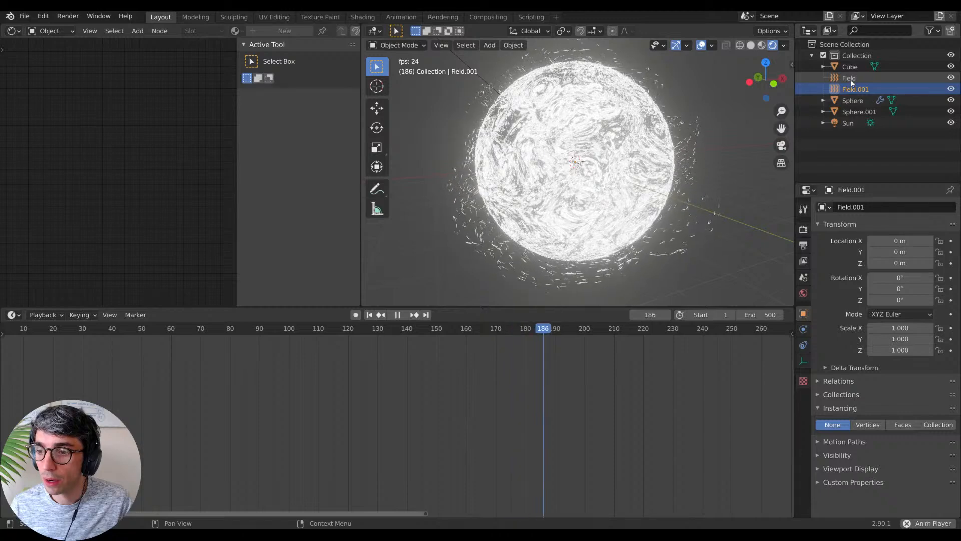
pyautogui.click(851, 79)
pyautogui.click(854, 89)
pyautogui.click(803, 328)
pyautogui.click(803, 344)
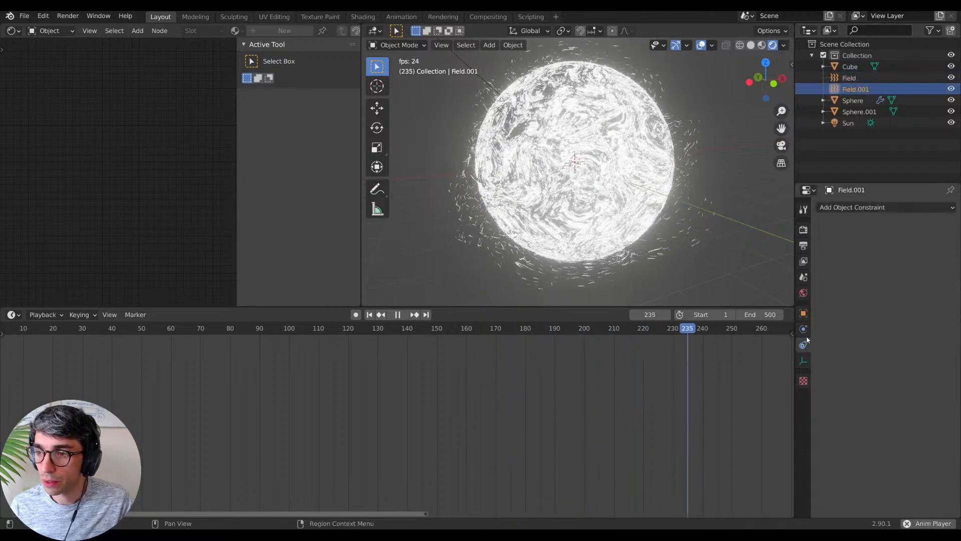
pyautogui.click(803, 329)
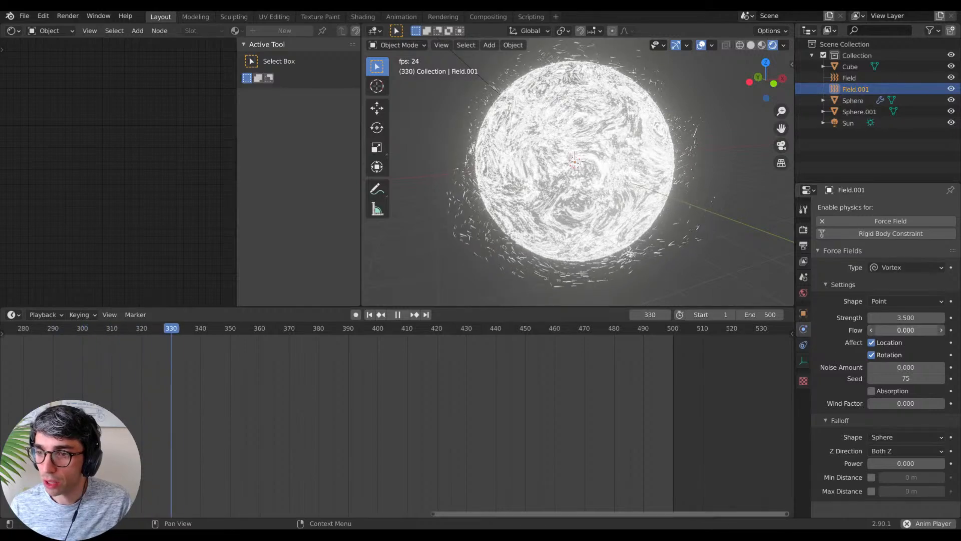
pyautogui.click(906, 330)
pyautogui.write('10')
pyautogui.press('Return')
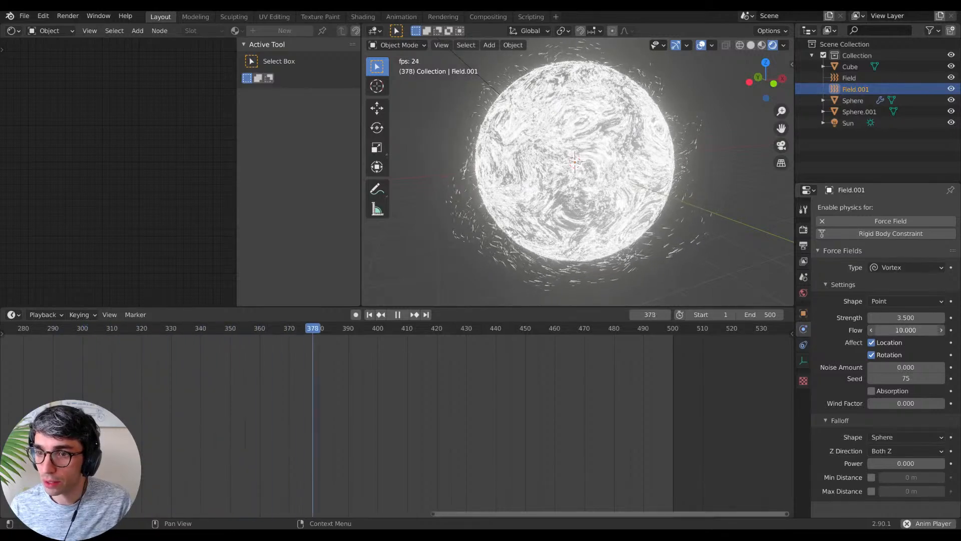
pyautogui.press('space')
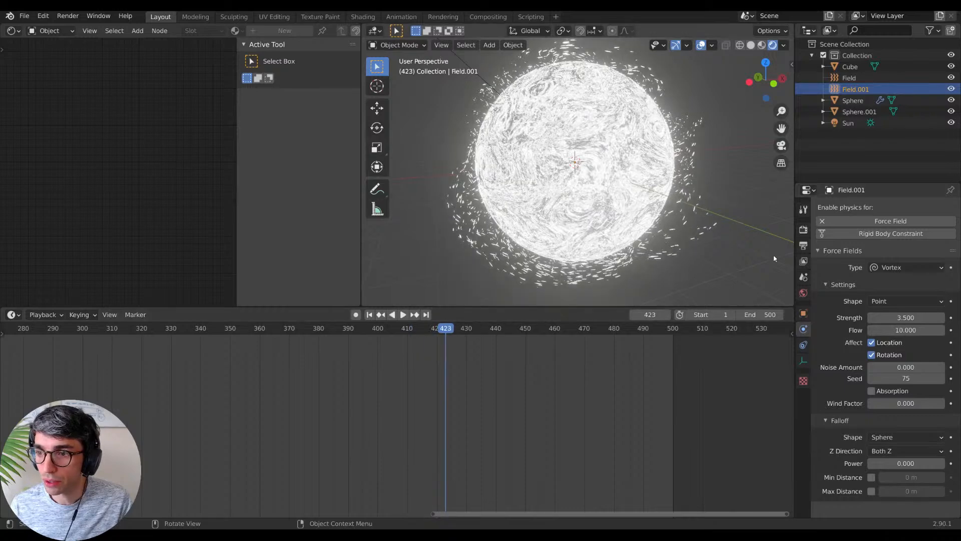
# Step: Delete the bake of the Sphere's particle system and play the animation from frame 1
pyautogui.click(852, 100)
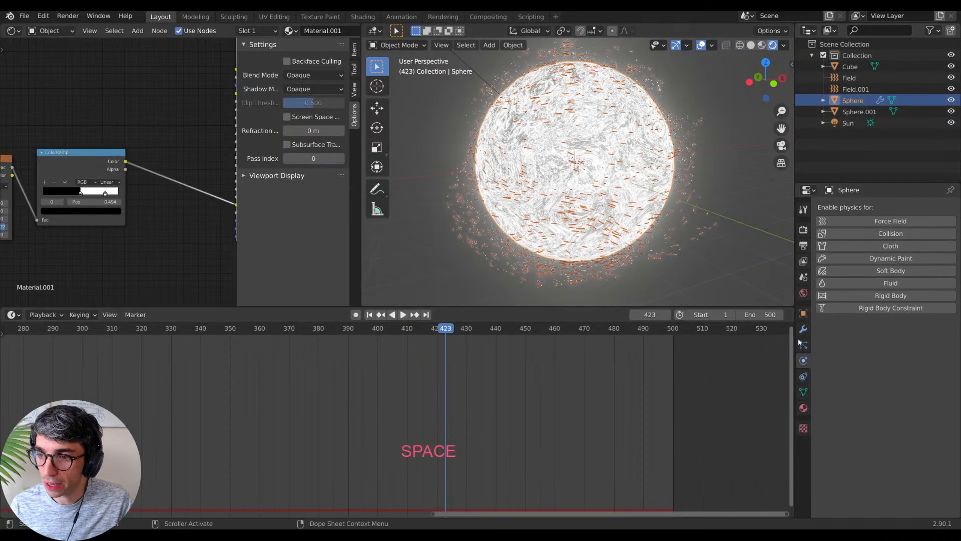
pyautogui.click(803, 345)
pyautogui.scroll(-10, 845, 471)
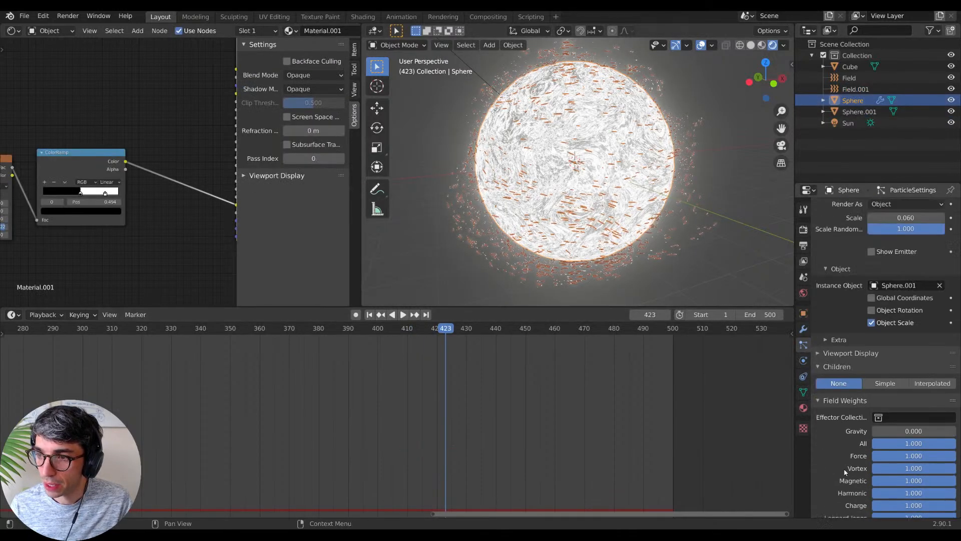
pyautogui.scroll(15, 832, 317)
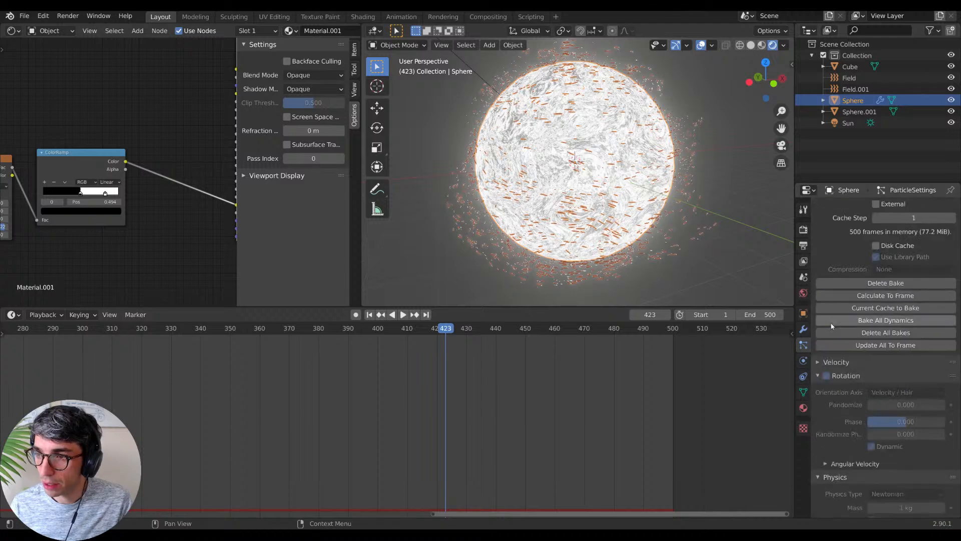
pyautogui.click(833, 327)
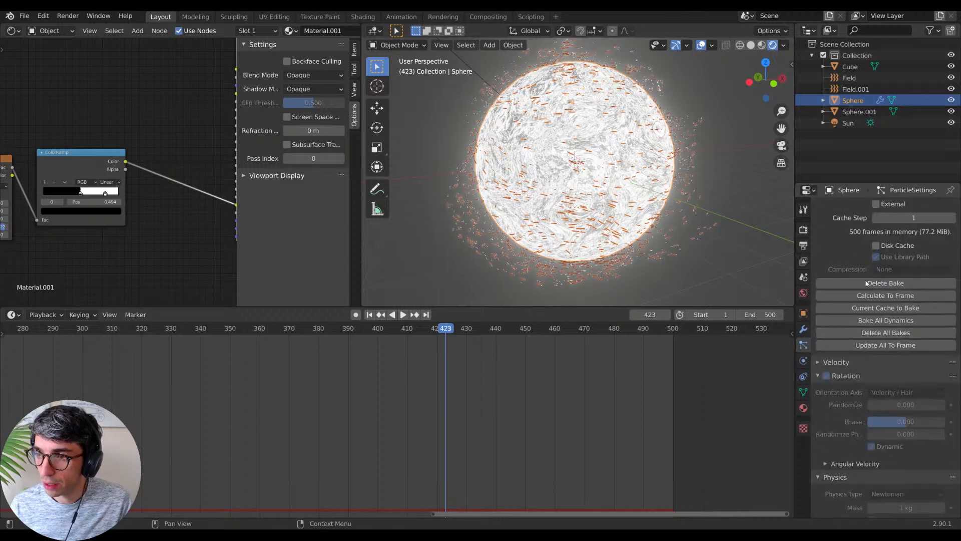
pyautogui.click(369, 315)
pyautogui.press('space')
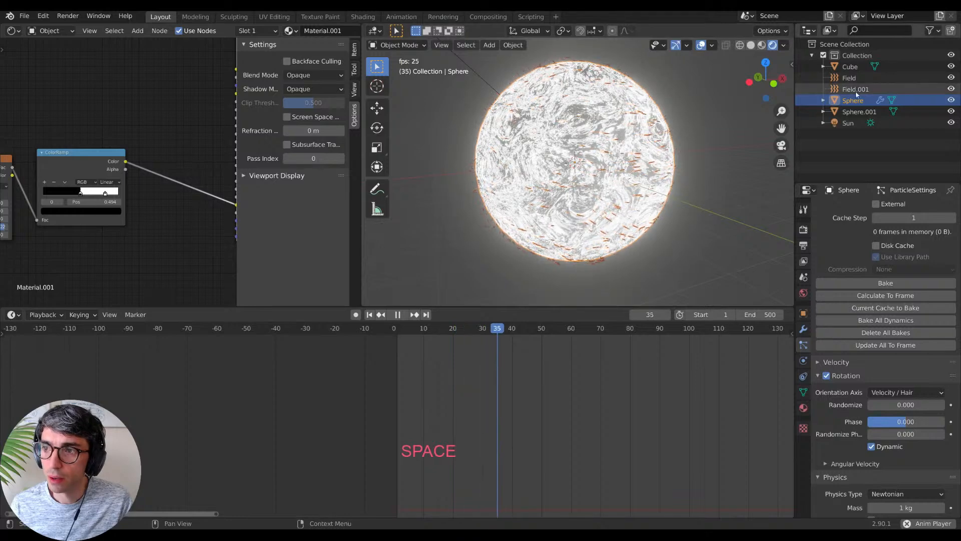
# Step: Examine the particle motion up to frame 107 while switching the selection between the Field and Field.001 force fields
pyautogui.click(856, 91)
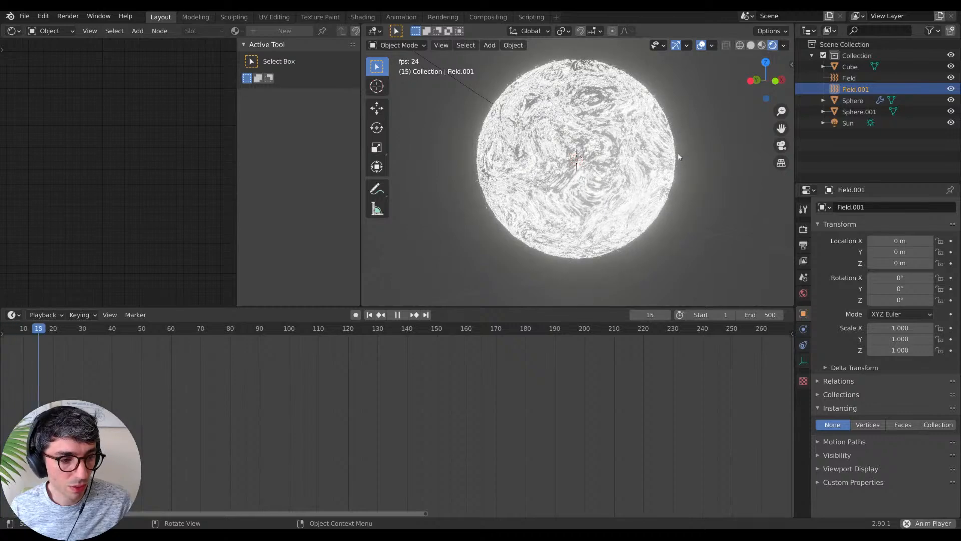
pyautogui.click(859, 100)
pyautogui.click(854, 78)
pyautogui.press('space')
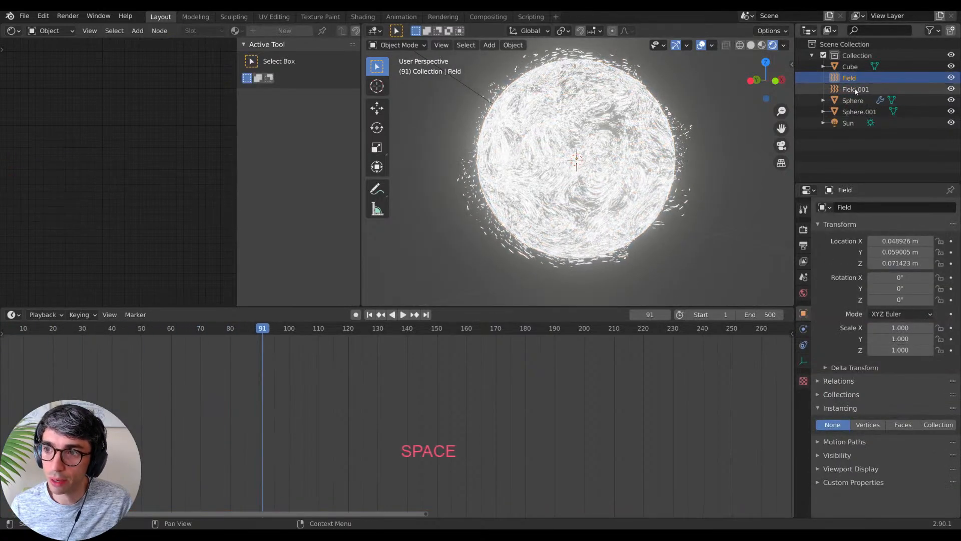
pyautogui.click(856, 90)
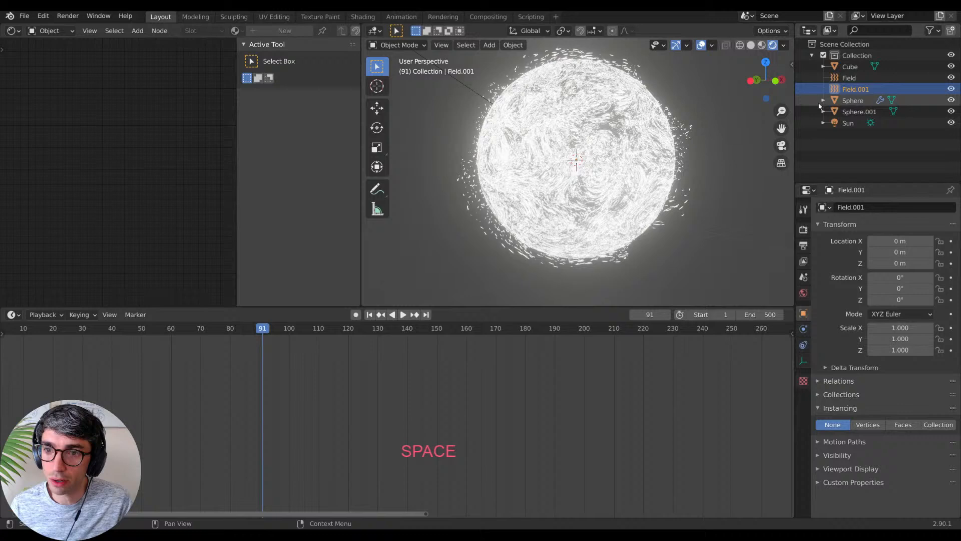
pyautogui.click(846, 79)
pyautogui.click(851, 89)
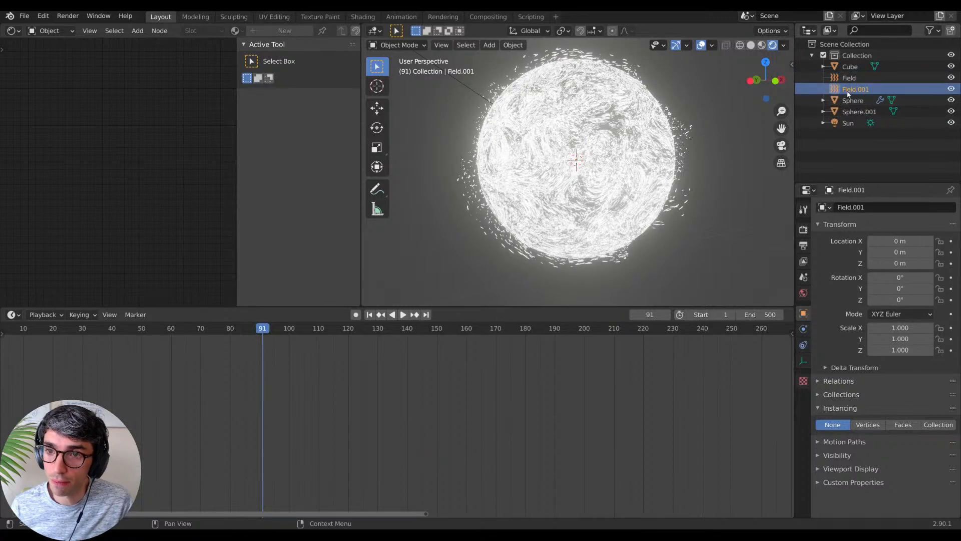
pyautogui.press('space')
pyautogui.press('space')
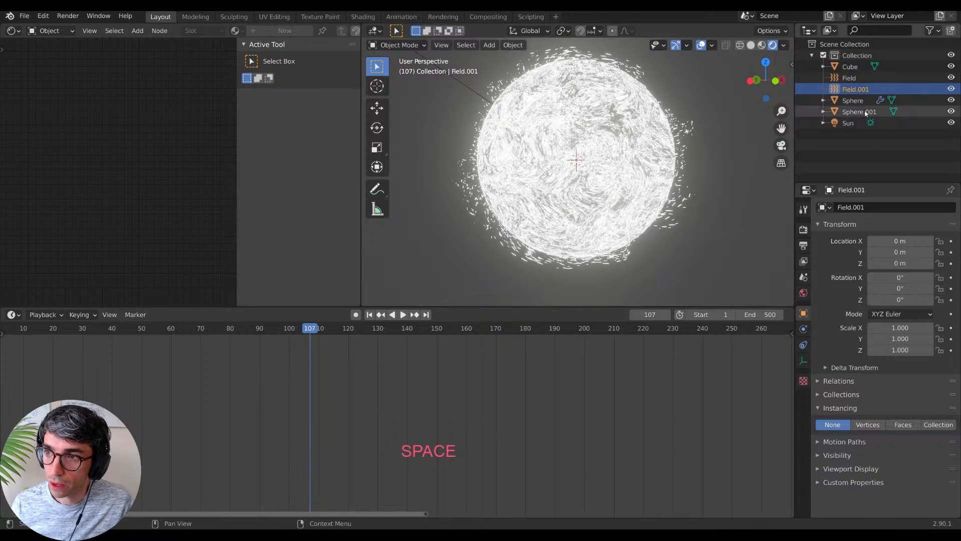
# Step: Set the Flow of the Field.001 vortex force field to 0 and start the playback
pyautogui.click(803, 345)
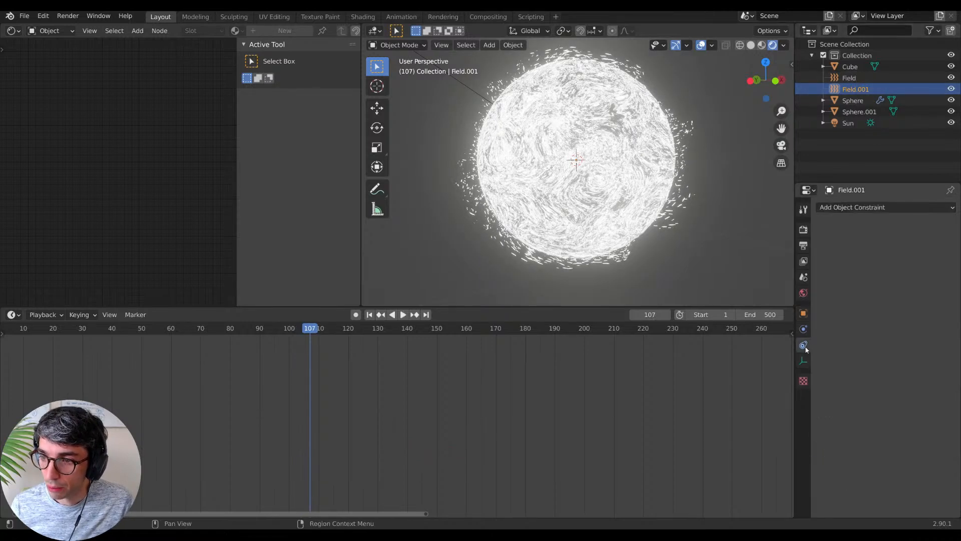
pyautogui.click(803, 329)
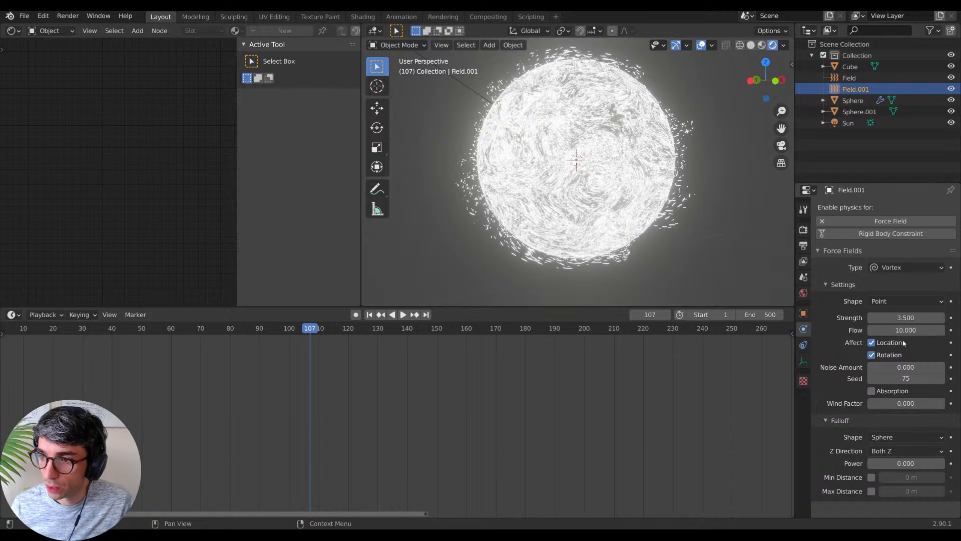
pyautogui.press('Return')
pyautogui.press('space')
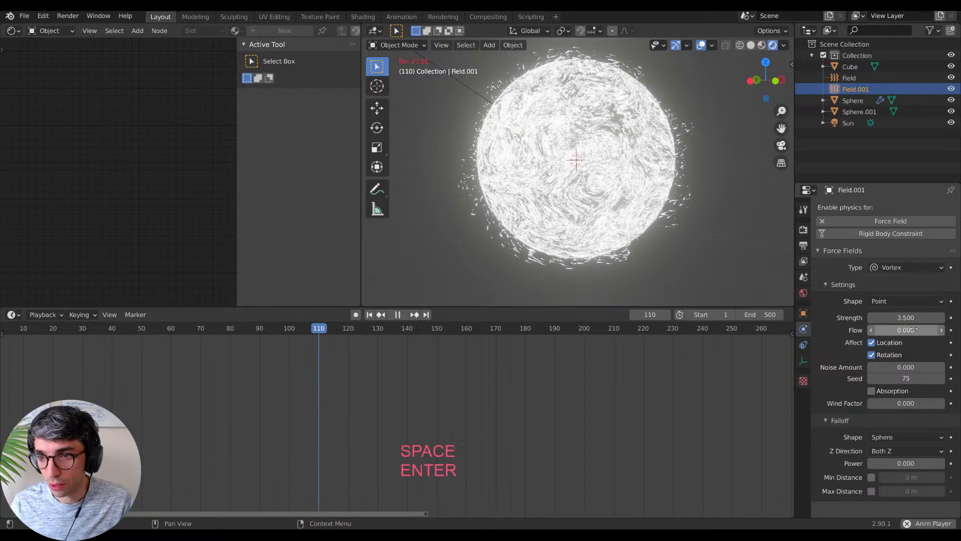
# Step: Set the Flow of the Field turbulence force field to 10 while the animation plays
pyautogui.click(849, 78)
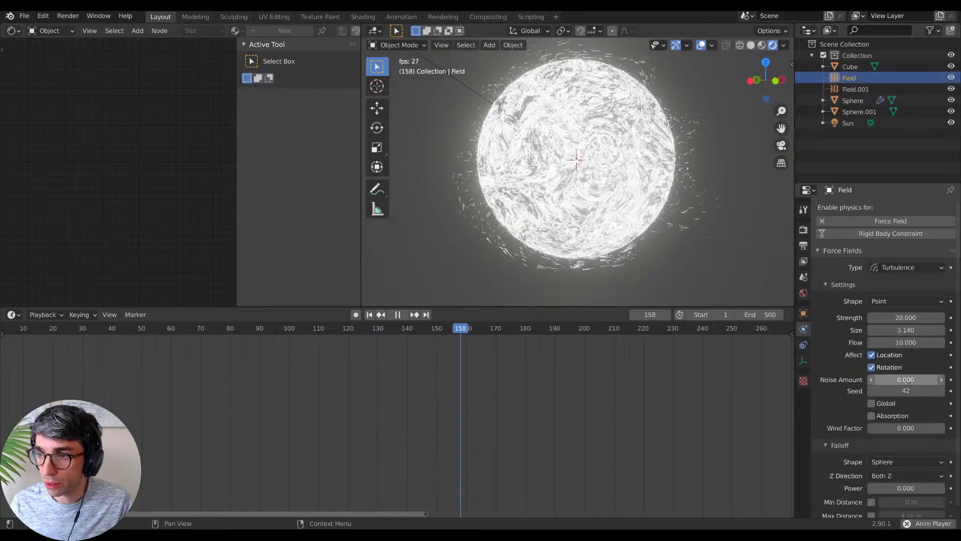
pyautogui.click(902, 343)
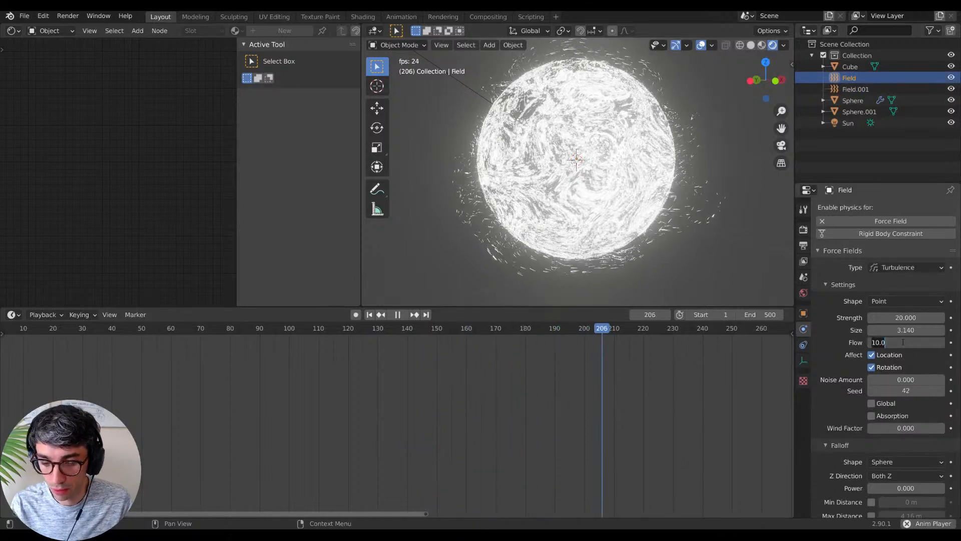
pyautogui.write('10')
pyautogui.press('Return')
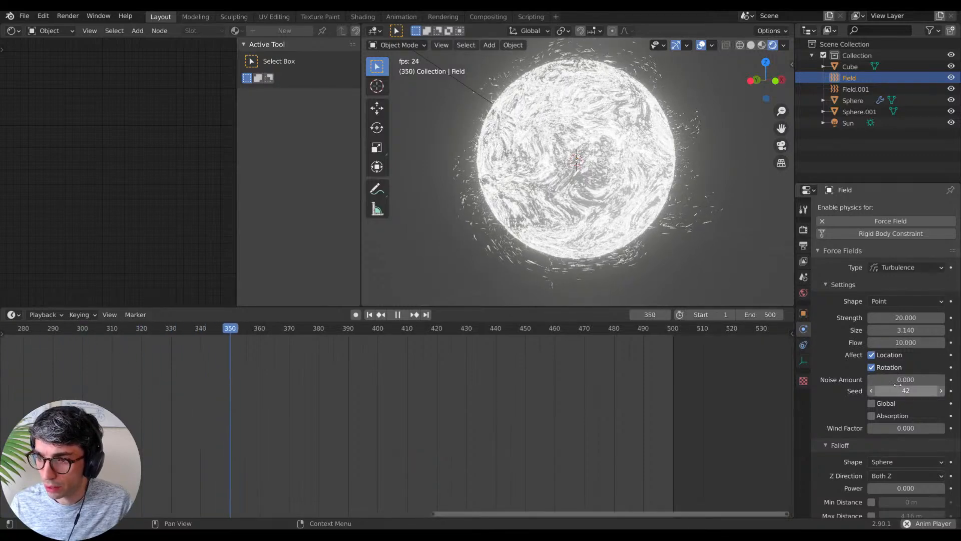
# Step: Try Absorption on the Field turbulence force field, turn it off again and enable Global instead
pyautogui.click(871, 416)
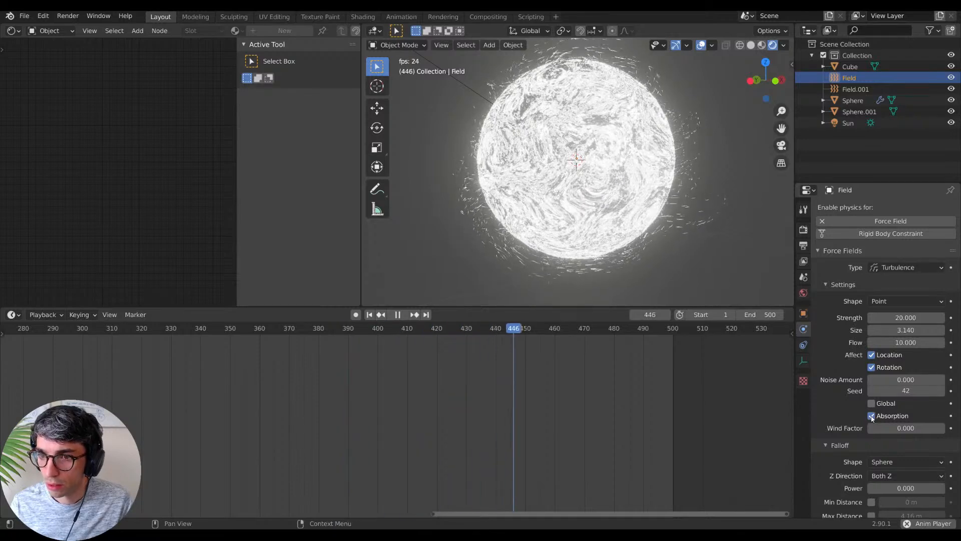
pyautogui.click(872, 416)
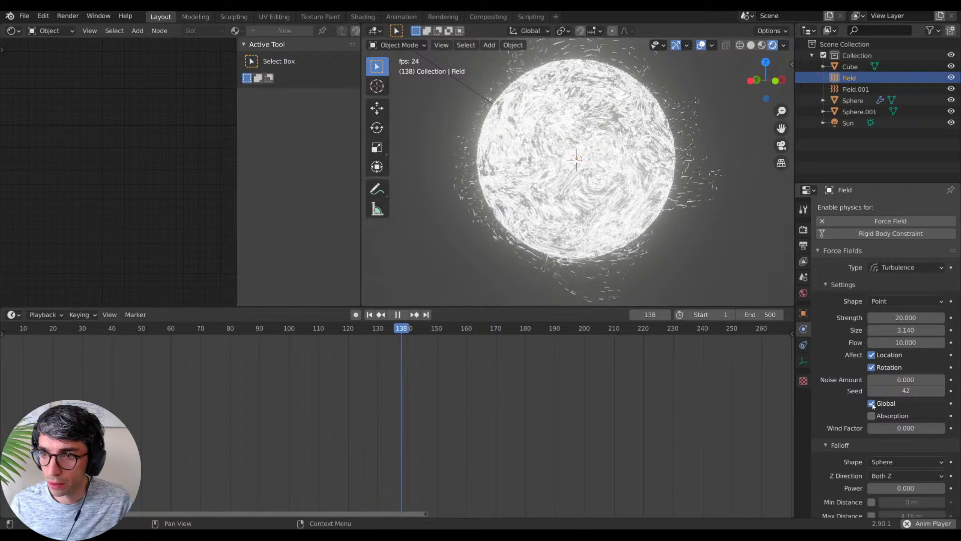
# Step: Turn off the Global option of the turbulence field and raise its size to 10
pyautogui.click(871, 403)
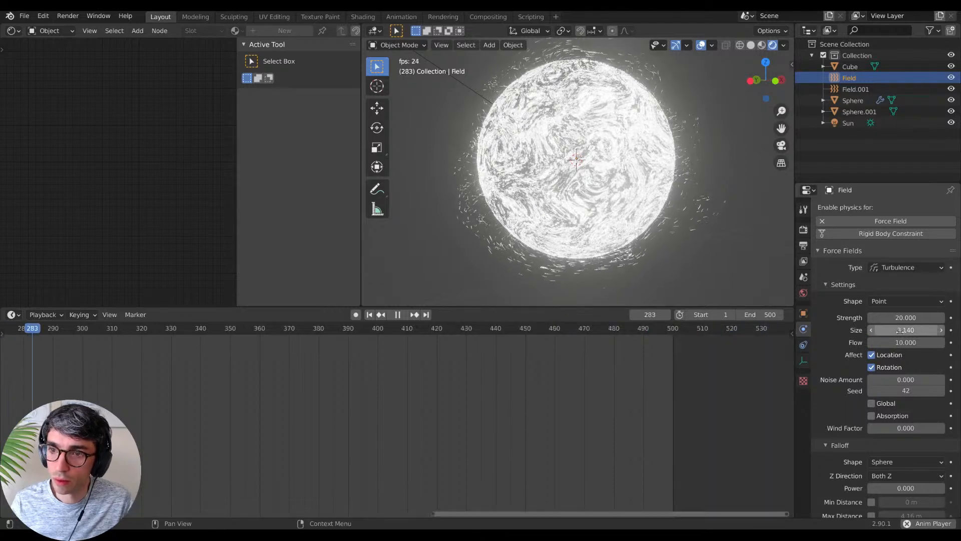
pyautogui.moveTo(900, 331); pyautogui.dragTo(926, 331)
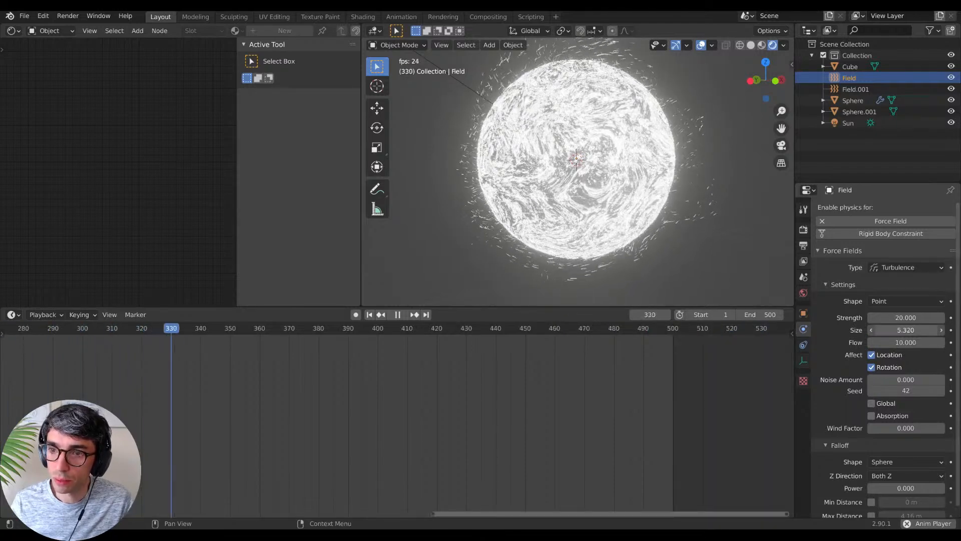
pyautogui.moveTo(899, 330); pyautogui.dragTo(957, 331)
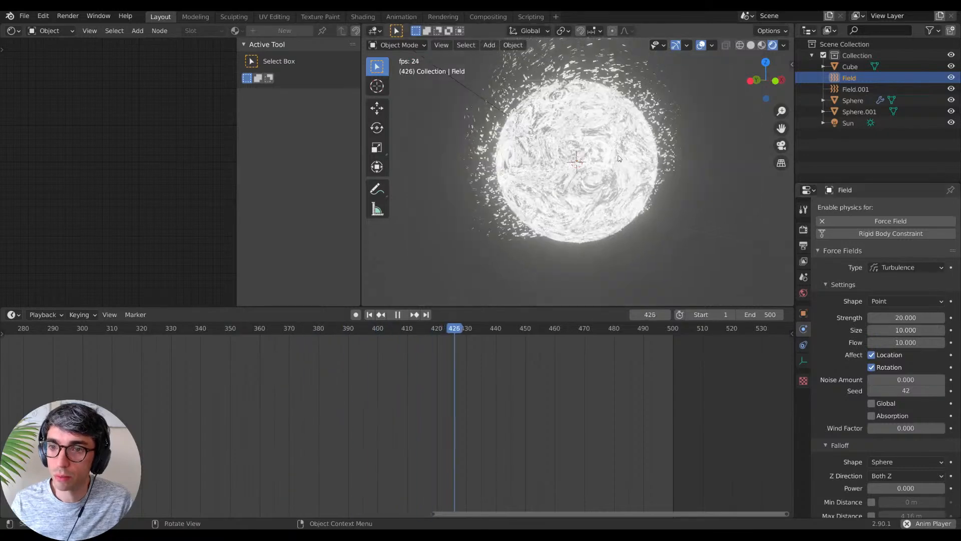
pyautogui.keyDown('shift'); pyautogui.moveTo(614, 173); pyautogui.dragTo(606, 207, button='middle'); pyautogui.keyUp('shift')
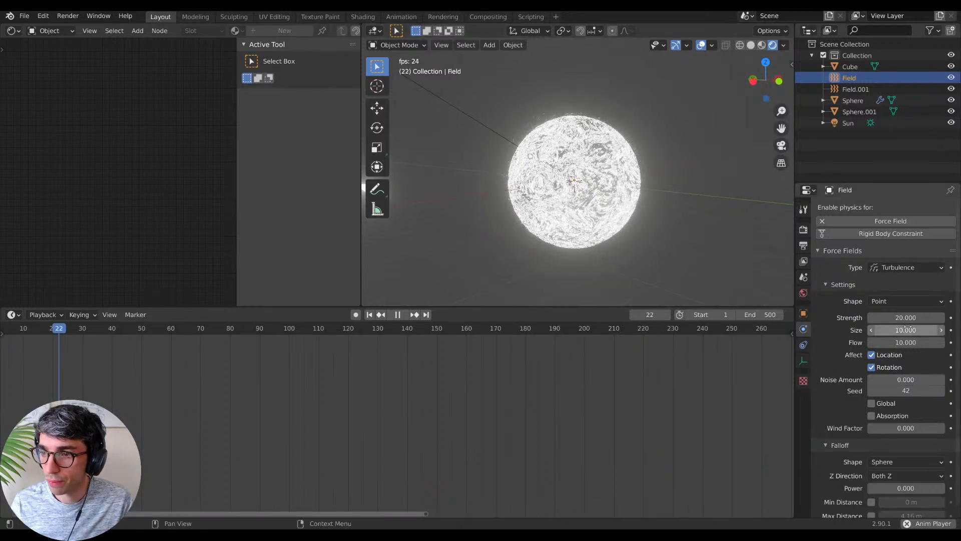
# Step: Set the turbulence field's size to 1 and replay the particle animation from the start to check the swirls
pyautogui.press('BackSpace')
pyautogui.press('BackSpace')
pyautogui.press('BackSpace')
pyautogui.press('Return')
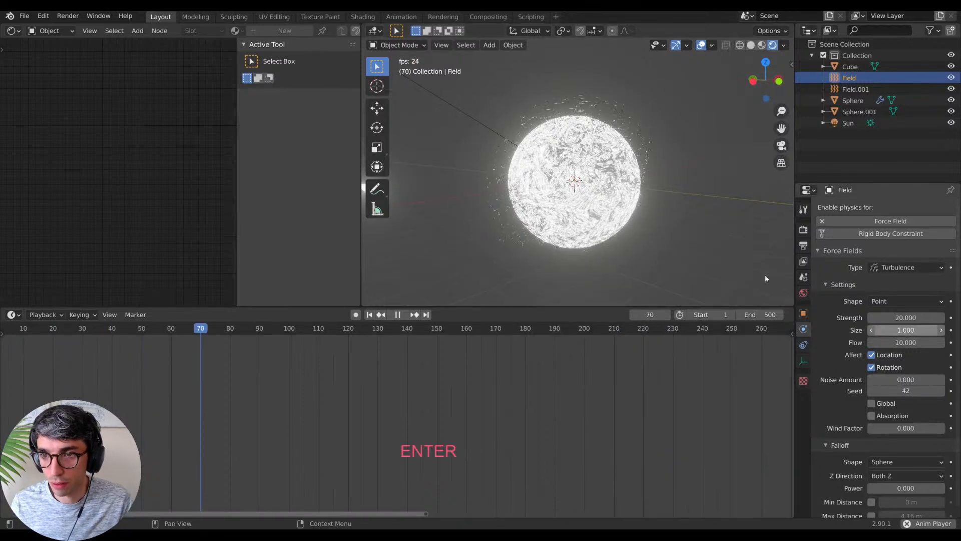
pyautogui.scroll(2, 644, 253)
pyautogui.scroll(1, 669, 265)
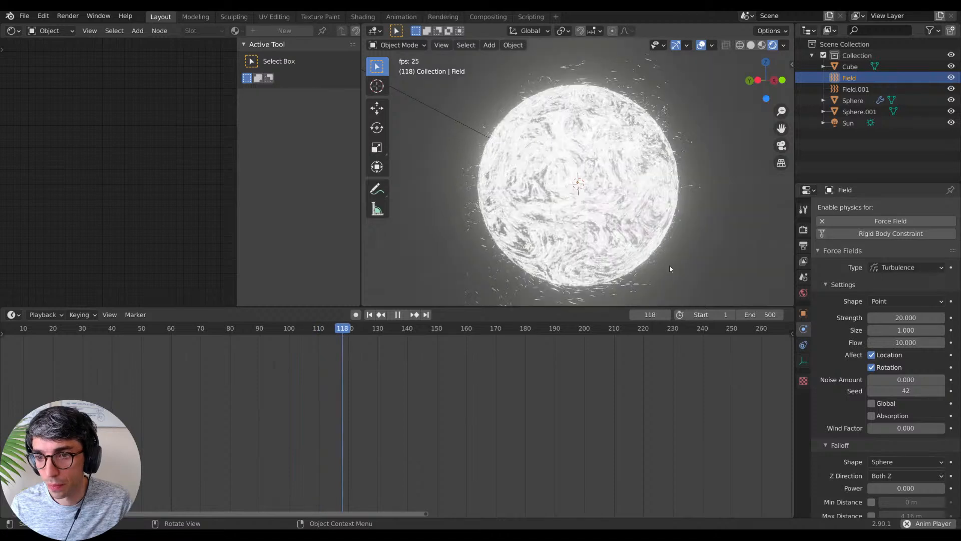
pyautogui.moveTo(659, 262)
pyautogui.mouseDown(button='middle')
pyautogui.moveTo(675, 259)
pyautogui.moveTo(648, 287)
pyautogui.moveTo(641, 267)
pyautogui.moveTo(654, 264)
pyautogui.mouseUp(button='middle')
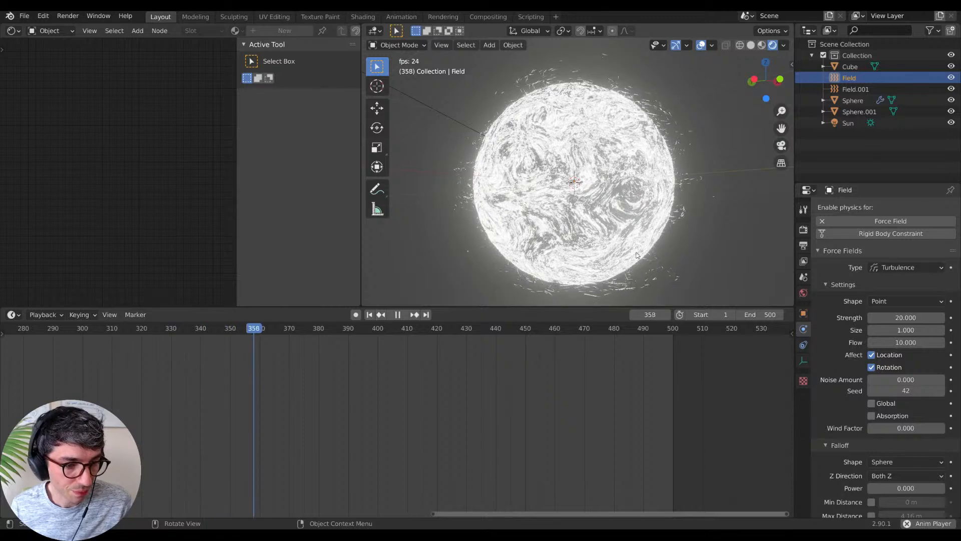
pyautogui.keyDown('shift'); pyautogui.moveTo(622, 254); pyautogui.dragTo(628, 244, button='middle'); pyautogui.keyUp('shift')
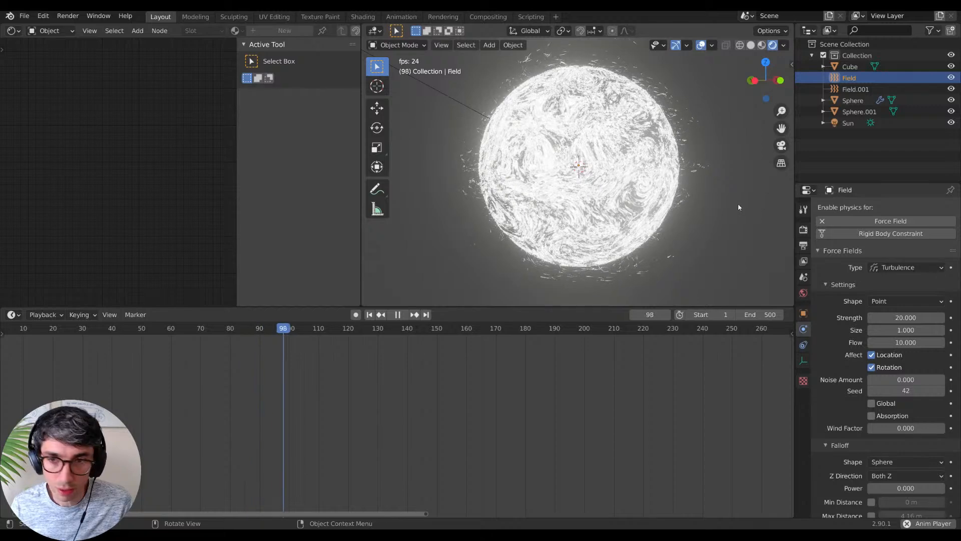
pyautogui.moveTo(652, 176); pyautogui.dragTo(601, 186, button='middle')
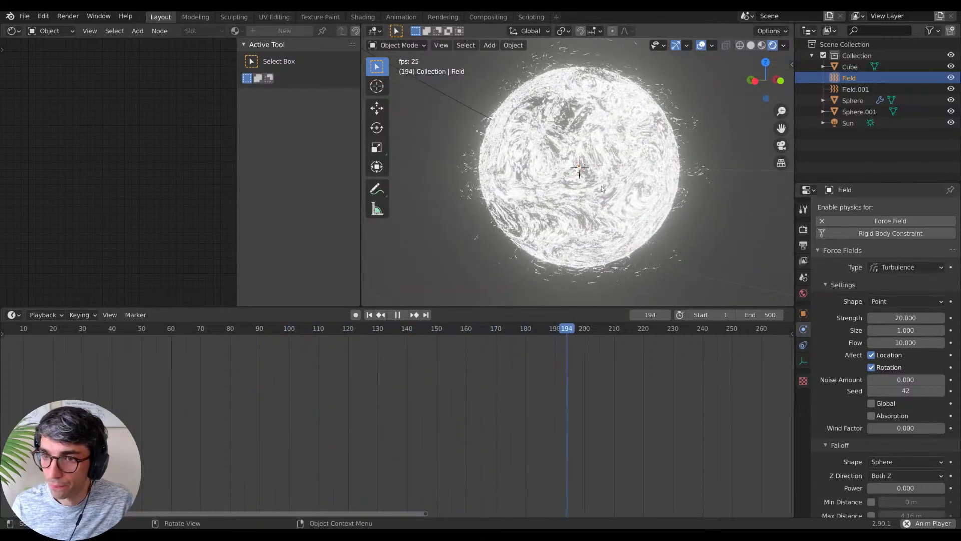
pyautogui.press('space')
pyautogui.click(378, 318)
pyautogui.press('space')
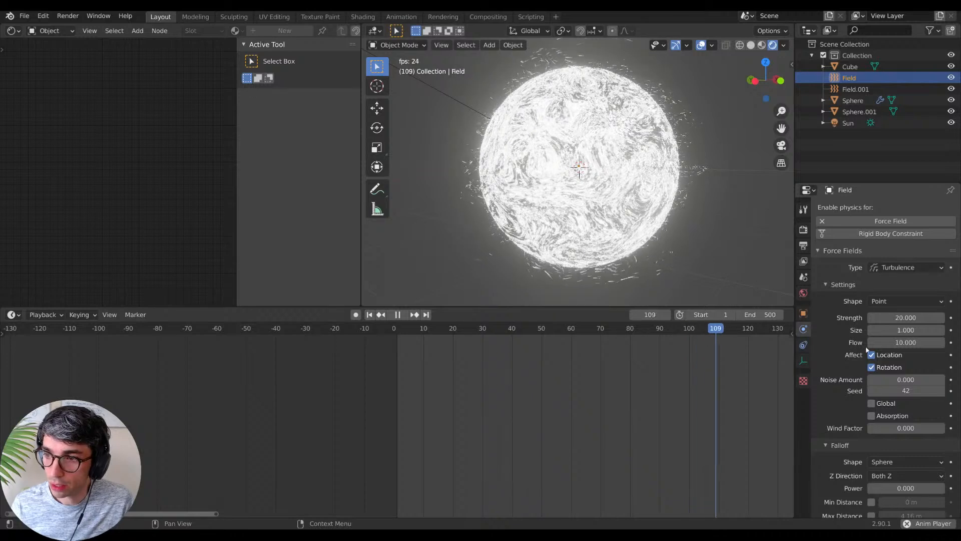
pyautogui.press('space')
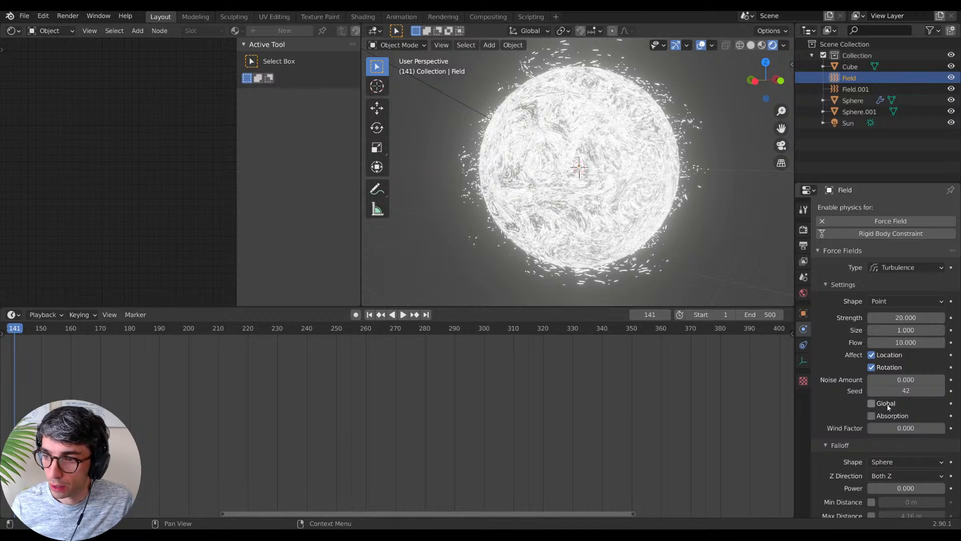
# Step: Set the turbulence field's size to 3 and play the animation to check the particle motion
pyautogui.moveTo(906, 329); pyautogui.dragTo(916, 329)
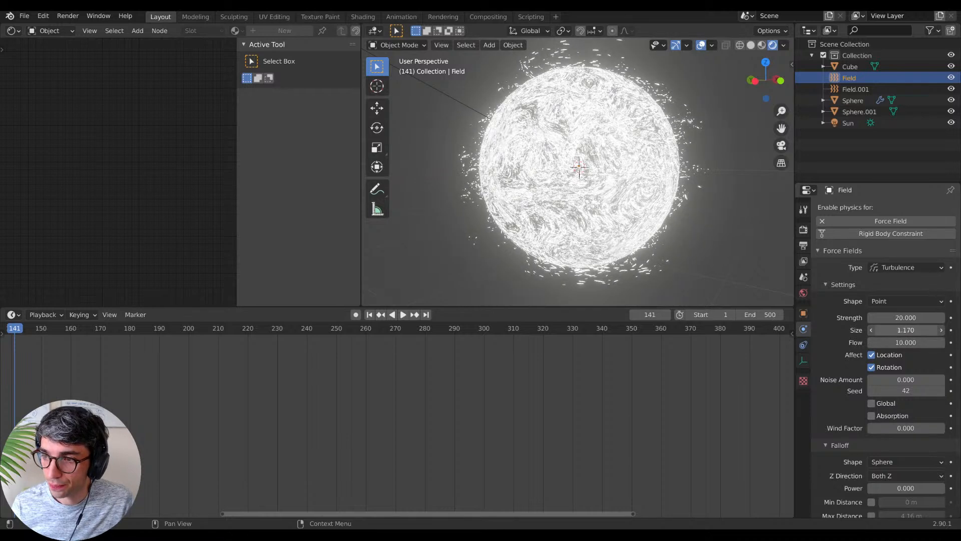
pyautogui.press('Return')
pyautogui.press('space')
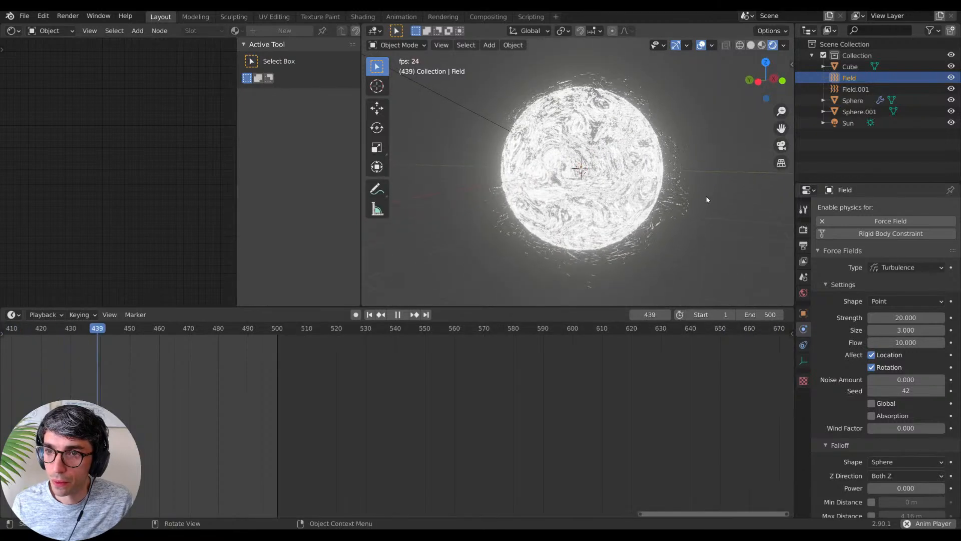
pyautogui.press('space')
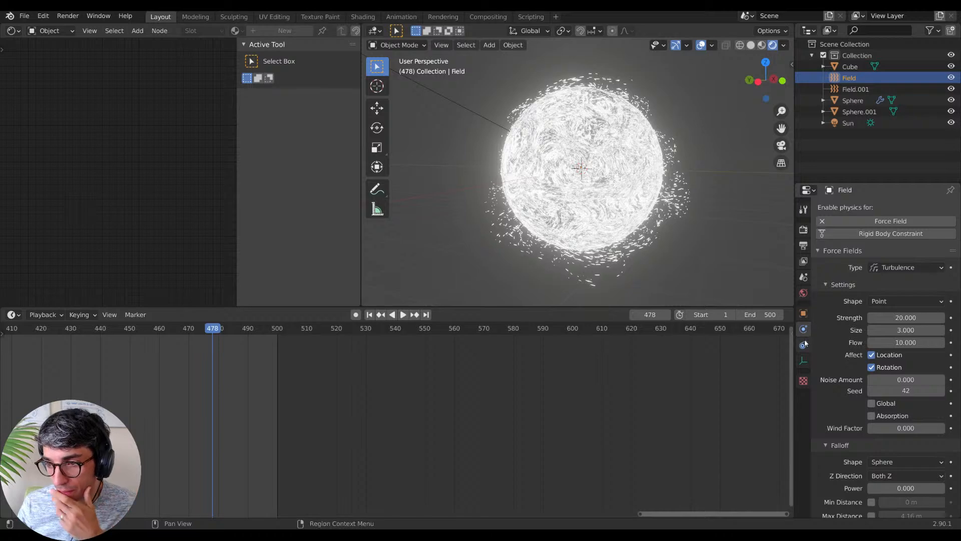
# Step: Enable a force field on Sphere.001 and set its type to Charge
pyautogui.click(853, 100)
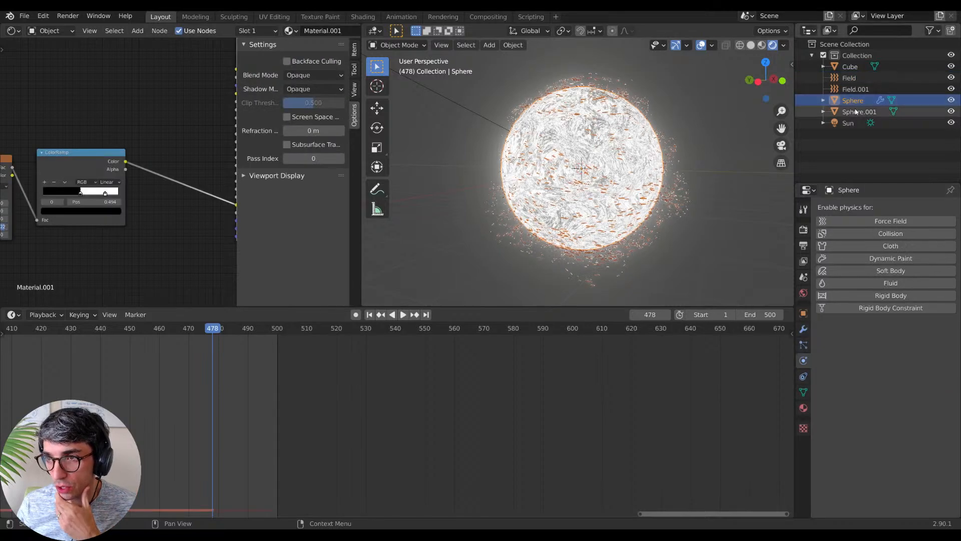
pyautogui.click(855, 112)
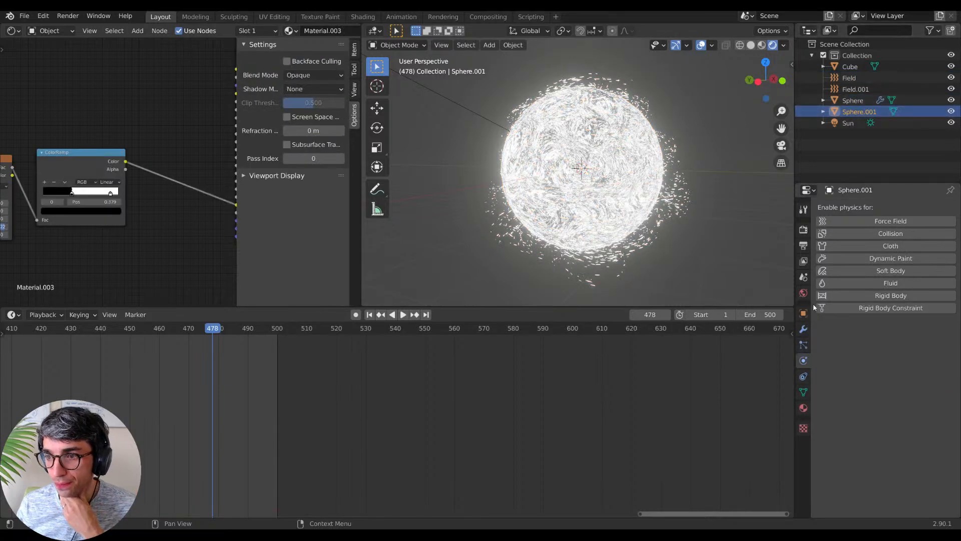
pyautogui.click(804, 377)
pyautogui.click(803, 361)
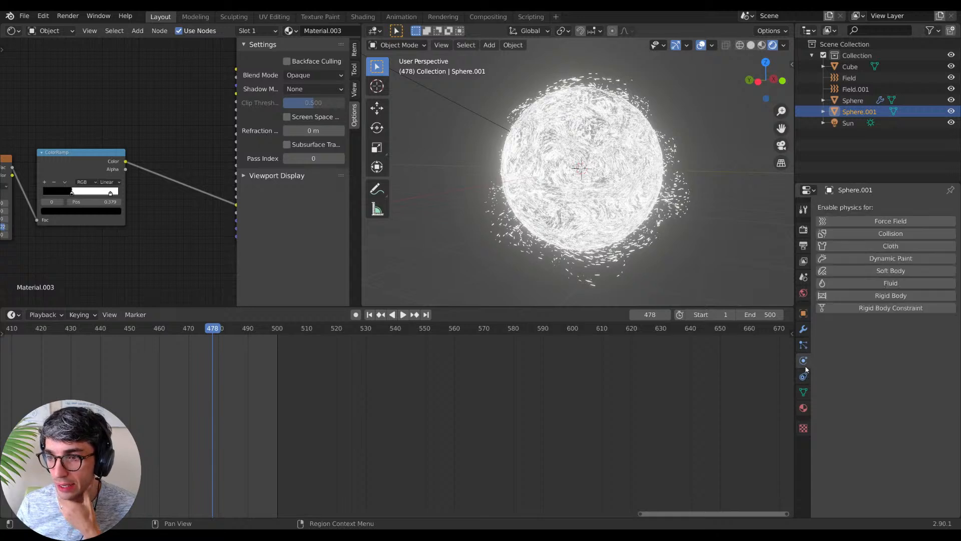
pyautogui.click(889, 222)
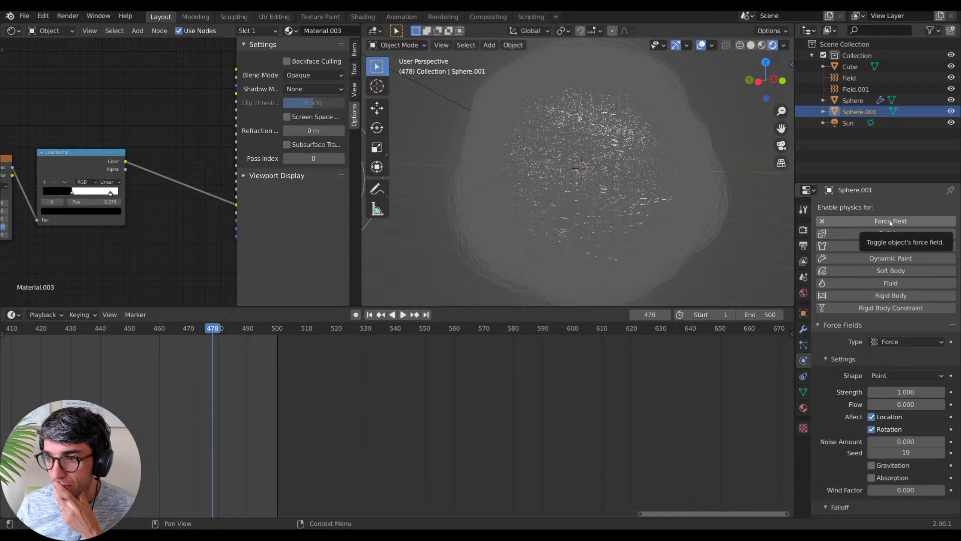
pyautogui.click(904, 340)
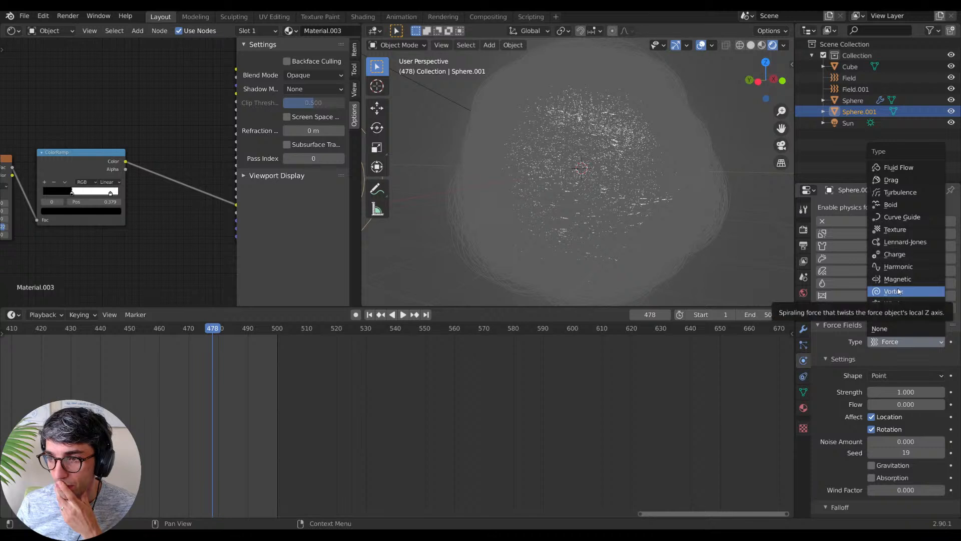
pyautogui.click(895, 256)
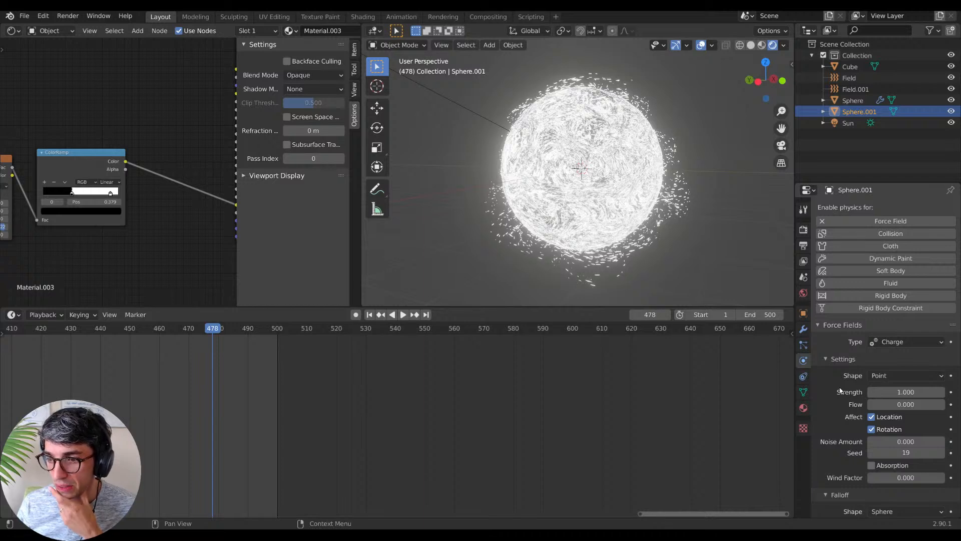
# Step: Examine the force field settings of the Sphere's particle system and the types available for Type 1
pyautogui.click(803, 345)
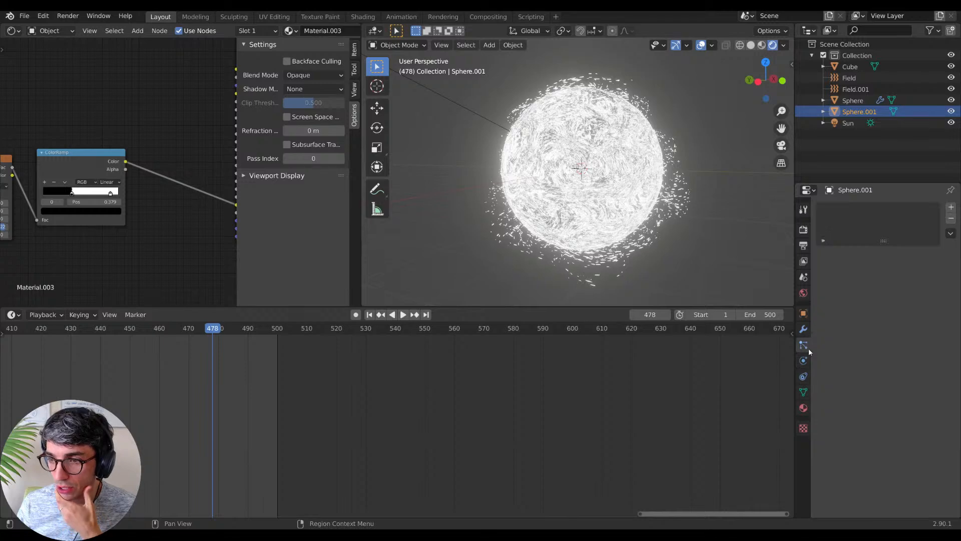
pyautogui.click(852, 101)
pyautogui.scroll(-8, 826, 258)
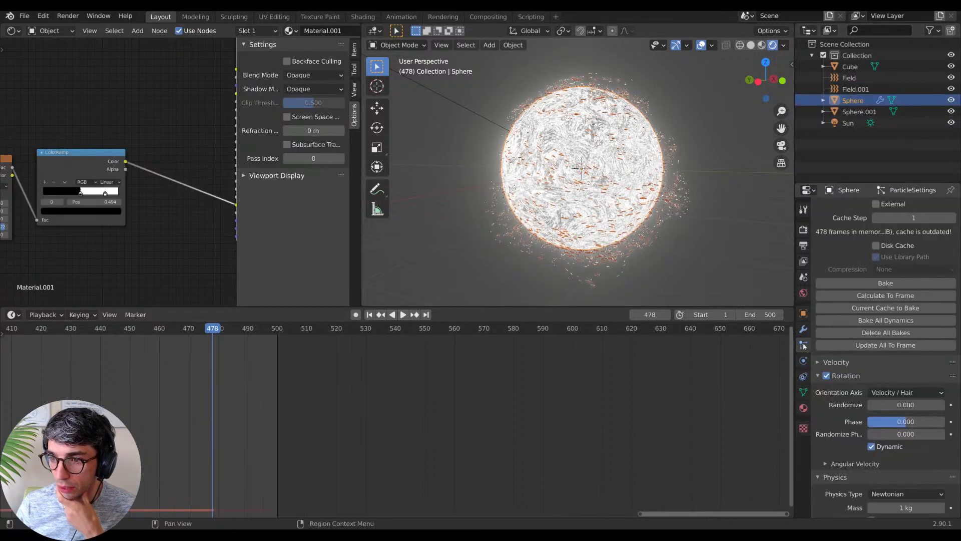
pyautogui.scroll(-15, 826, 404)
pyautogui.scroll(-7, 827, 405)
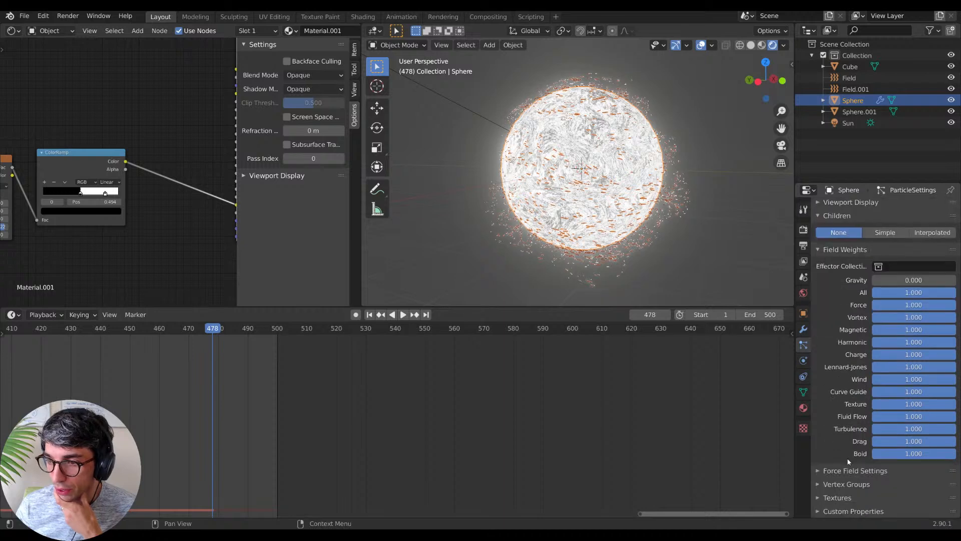
pyautogui.click(849, 470)
pyautogui.scroll(-6, 849, 450)
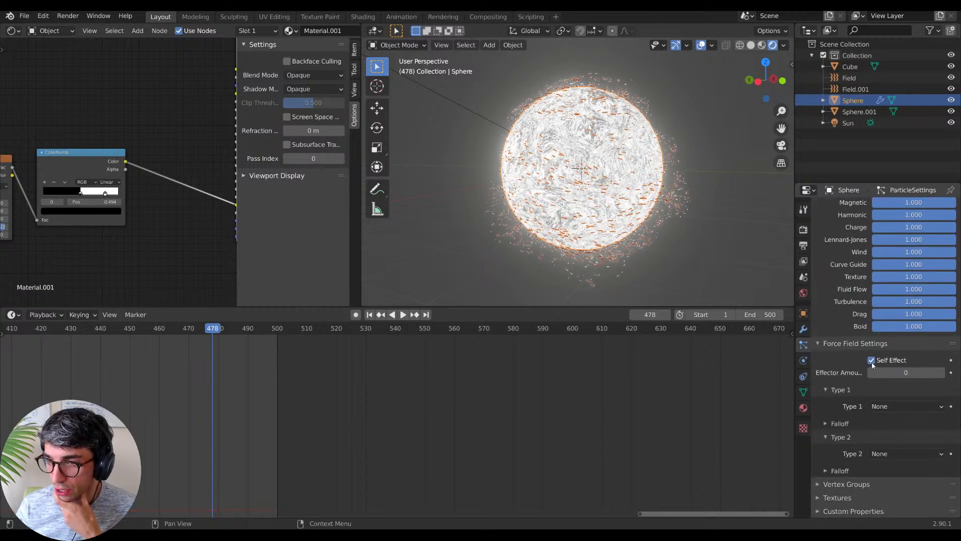
pyautogui.click(884, 406)
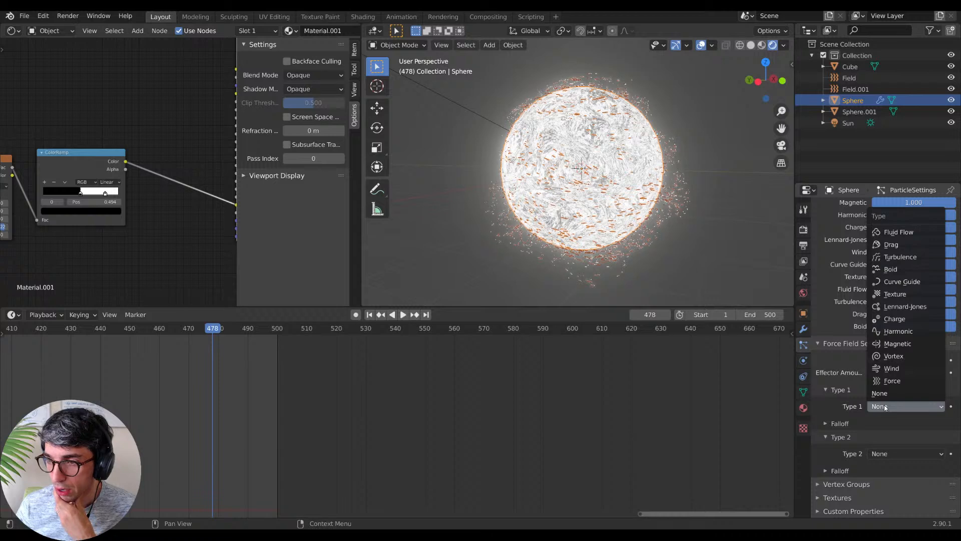
pyautogui.click(885, 407)
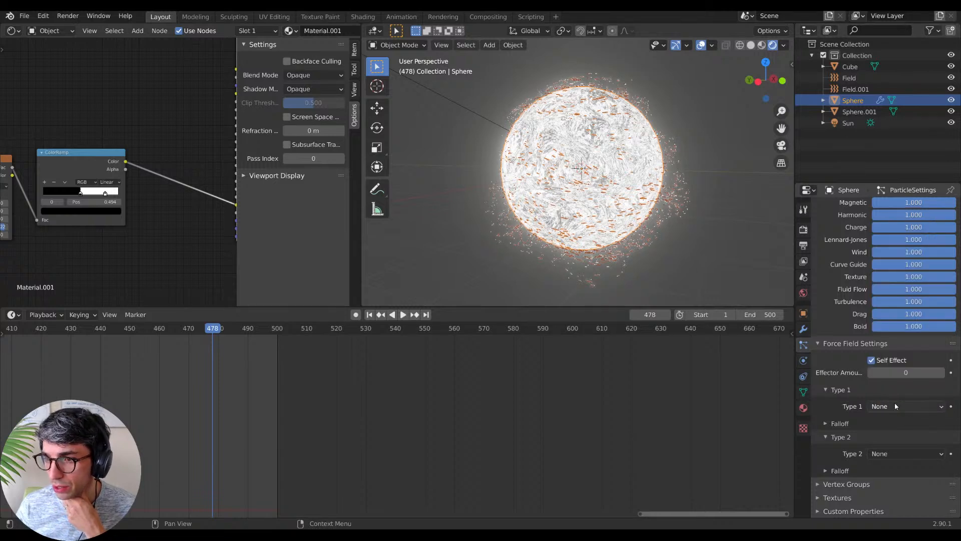
# Step: Remove the force field from Sphere.001
pyautogui.click(859, 112)
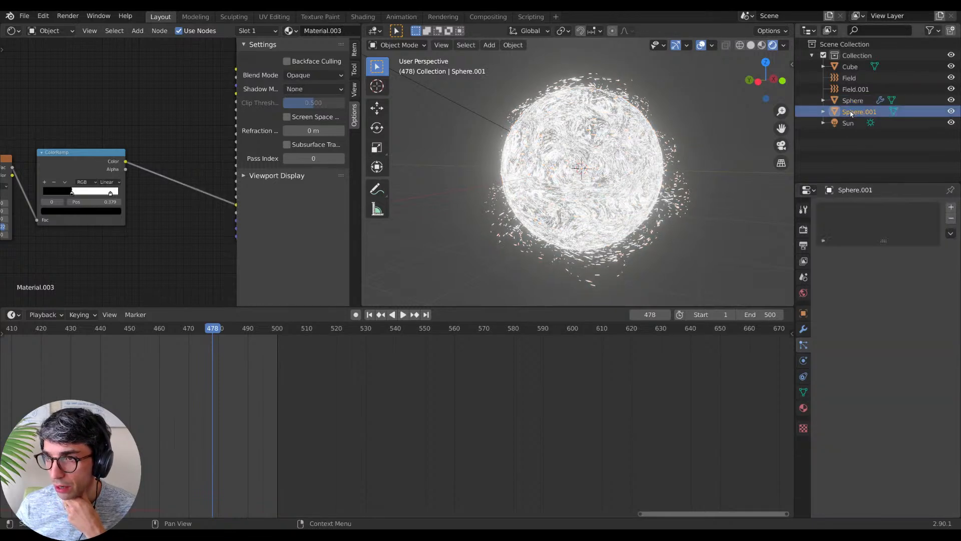
pyautogui.click(804, 376)
pyautogui.click(804, 360)
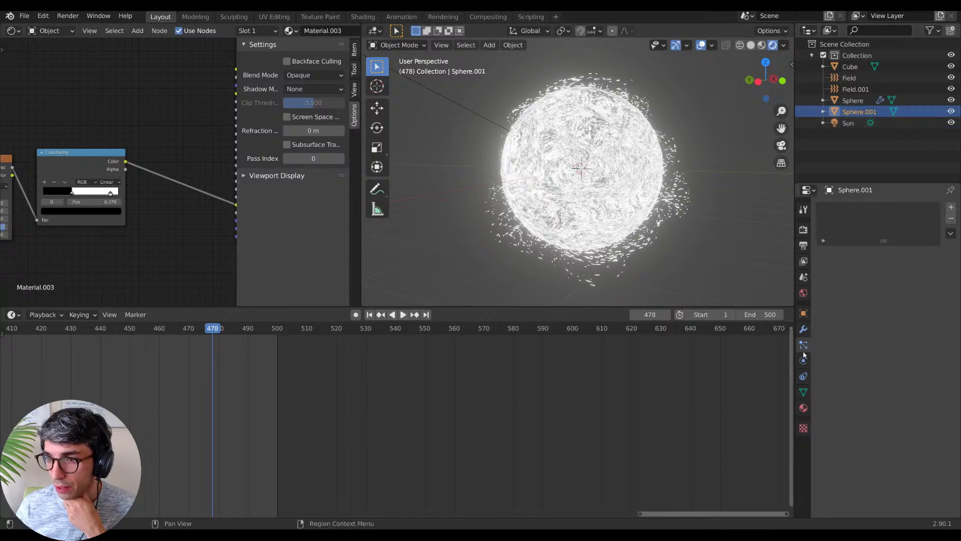
pyautogui.click(821, 221)
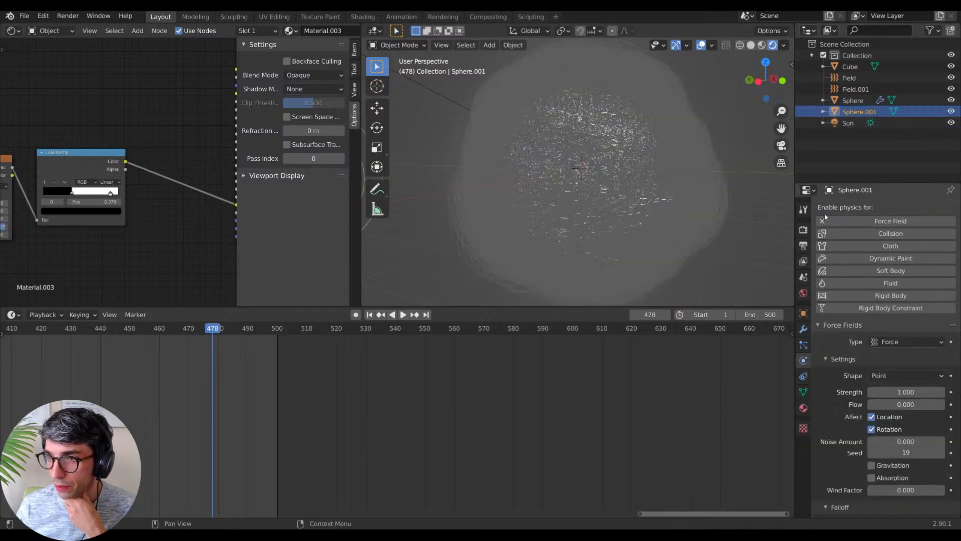
pyautogui.click(819, 220)
# Step: Set Type 1 in the force field settings of the Sphere's particle system to Force
pyautogui.click(854, 101)
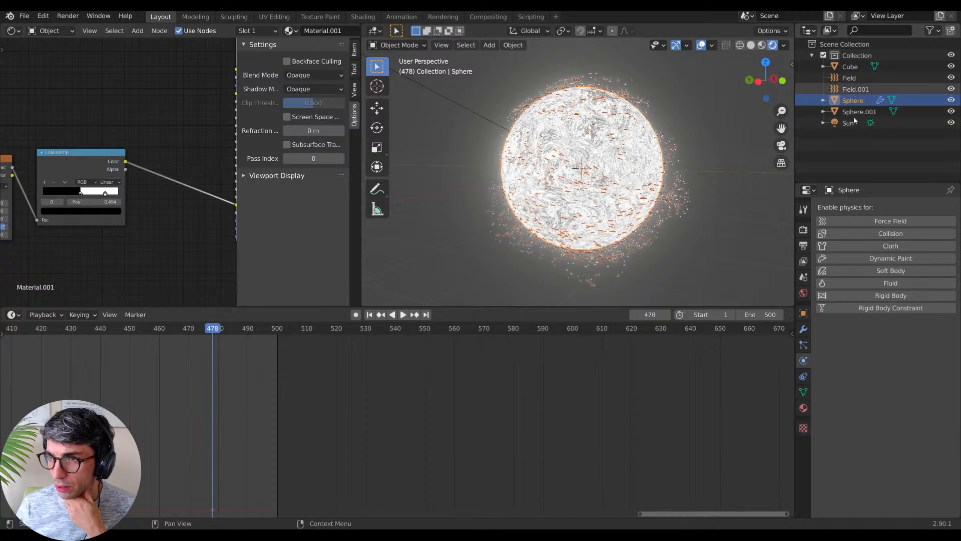
pyautogui.click(803, 344)
pyautogui.scroll(-5, 861, 412)
pyautogui.scroll(-15, 860, 431)
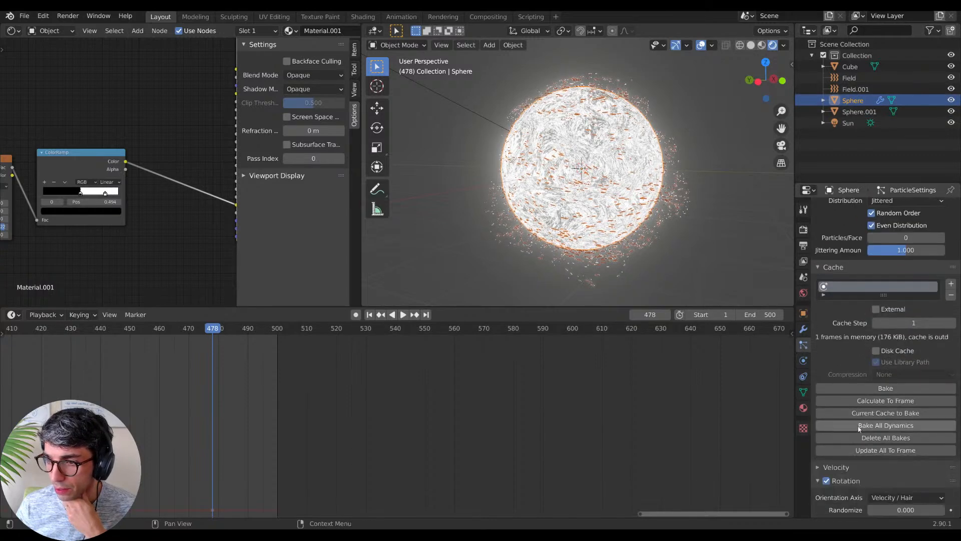
pyautogui.scroll(-3, 859, 427)
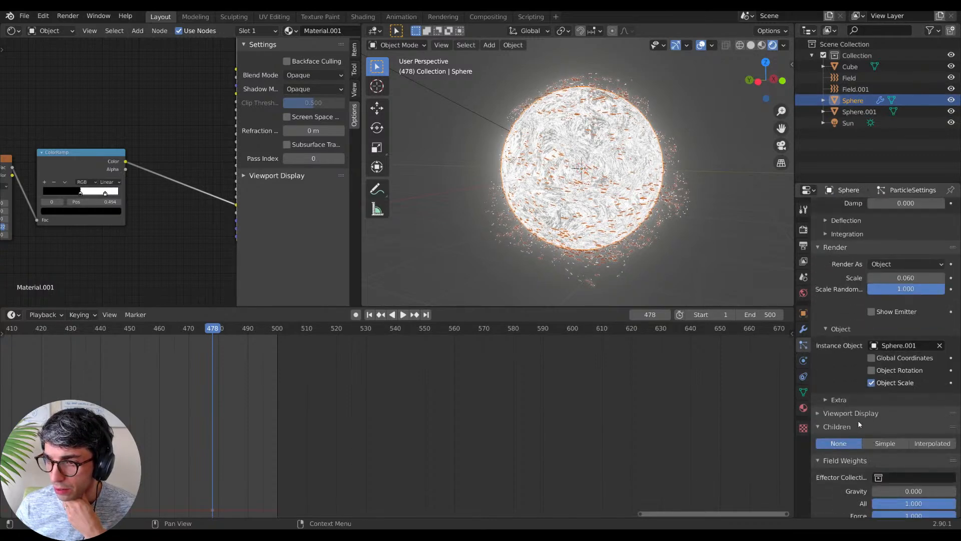
pyautogui.scroll(-16, 825, 391)
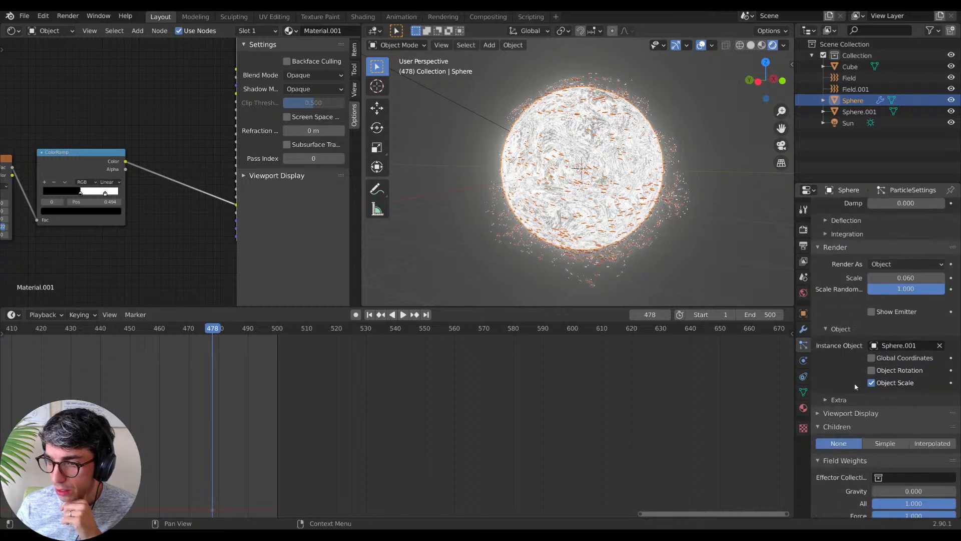
pyautogui.scroll(-1, 837, 412)
pyautogui.click(899, 407)
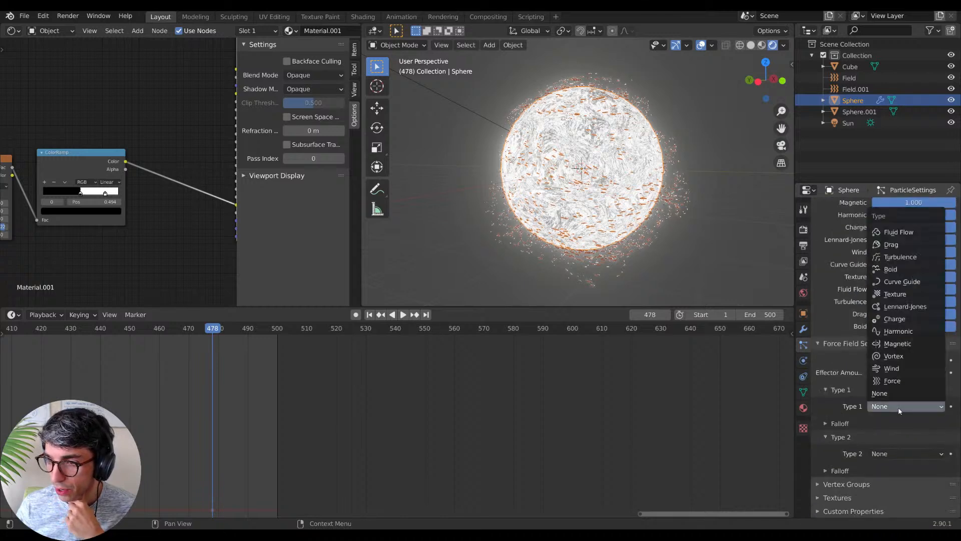
pyautogui.click(904, 381)
pyautogui.scroll(-2, 851, 441)
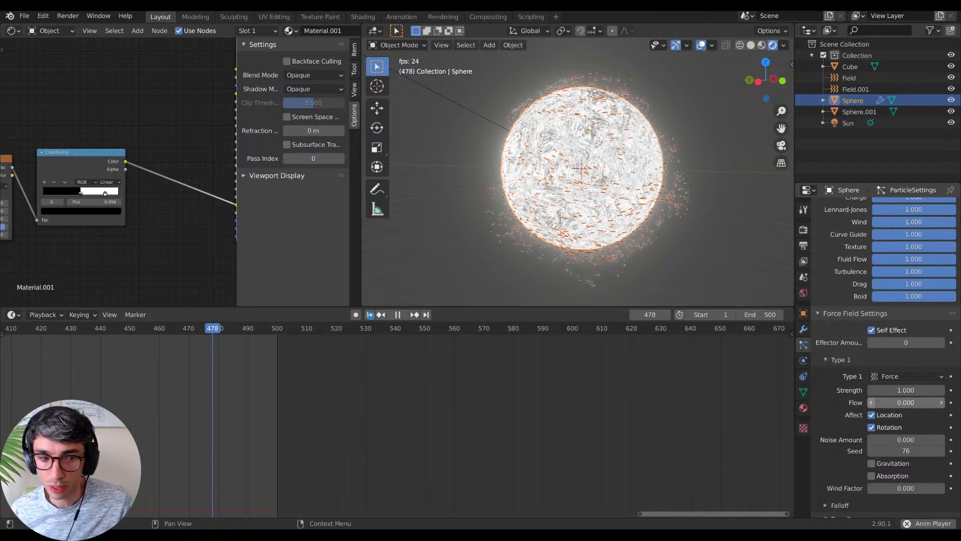
# Step: Turn off Self Effect and set Type 1 to None in the Sphere's particle force field settings, and replay the animation
pyautogui.click(369, 314)
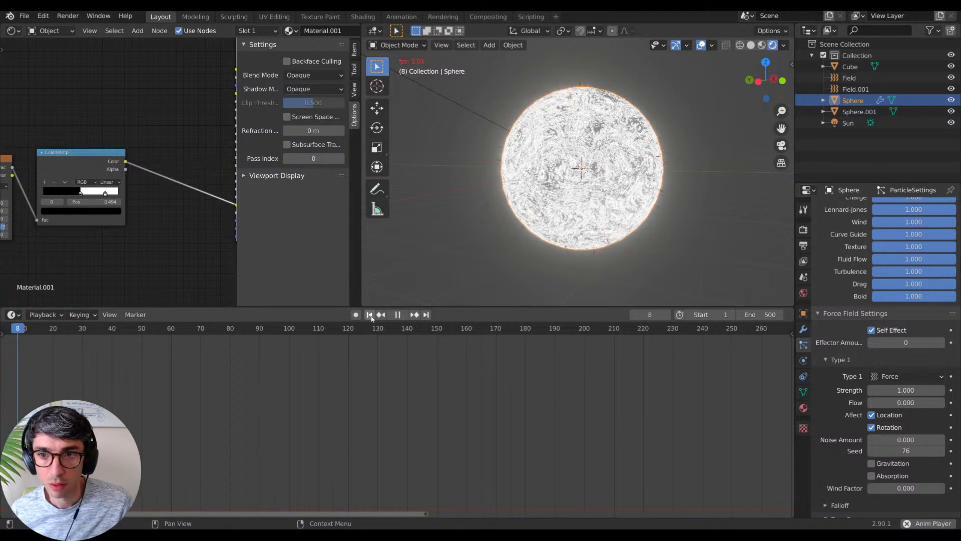
pyautogui.press('space')
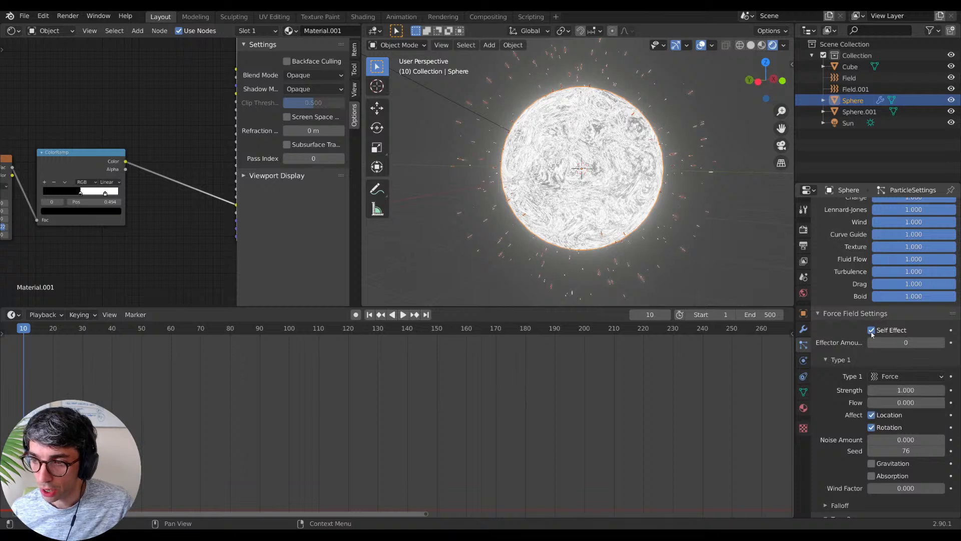
pyautogui.click(838, 361)
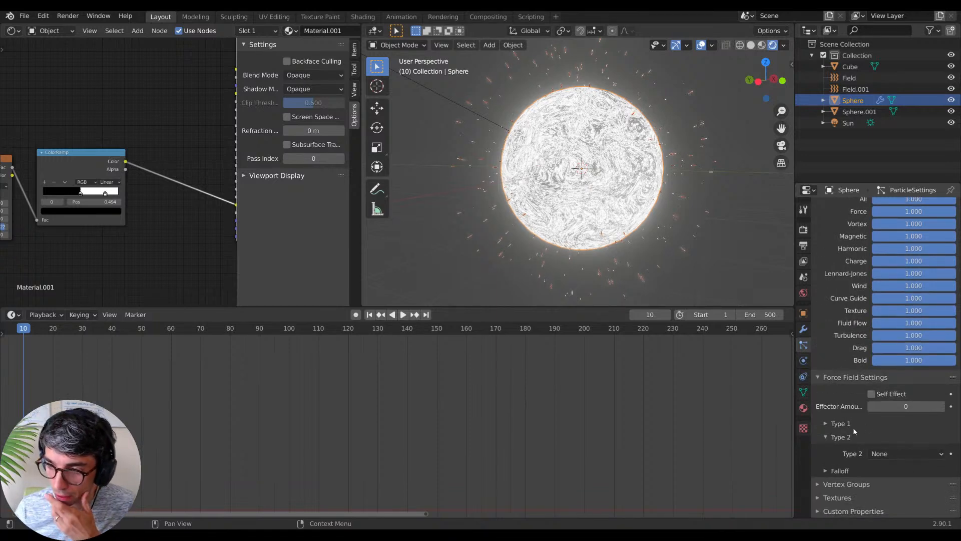
pyautogui.click(838, 422)
pyautogui.click(913, 435)
pyautogui.click(901, 424)
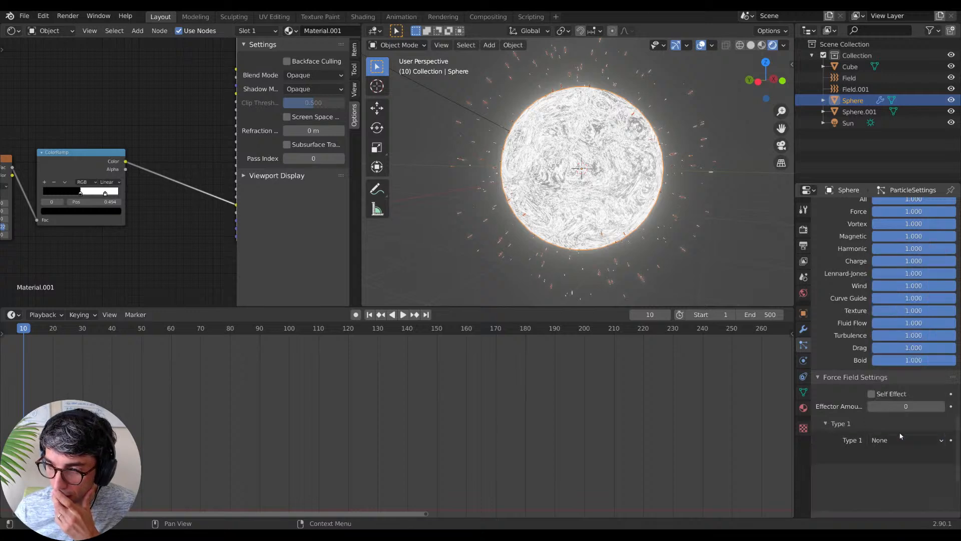
pyautogui.click(827, 424)
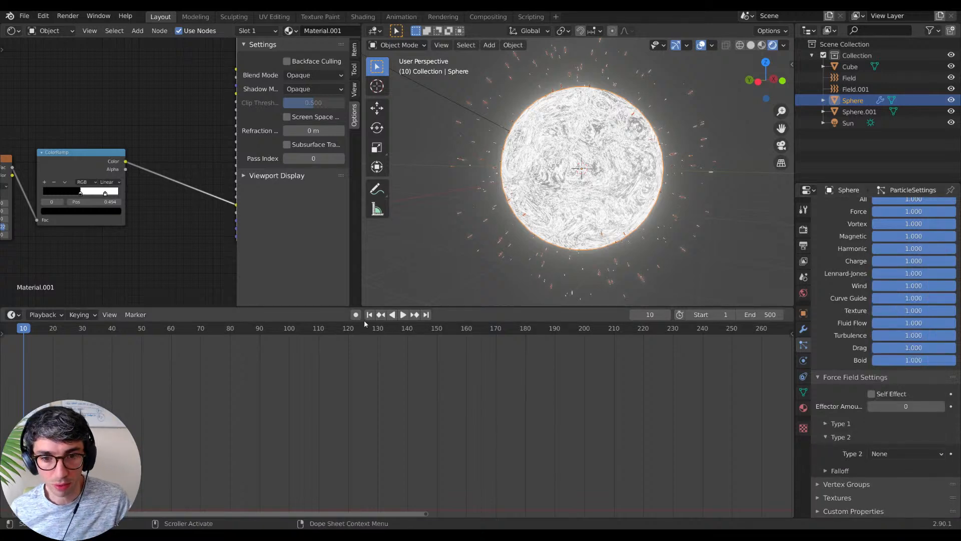
pyautogui.press('space')
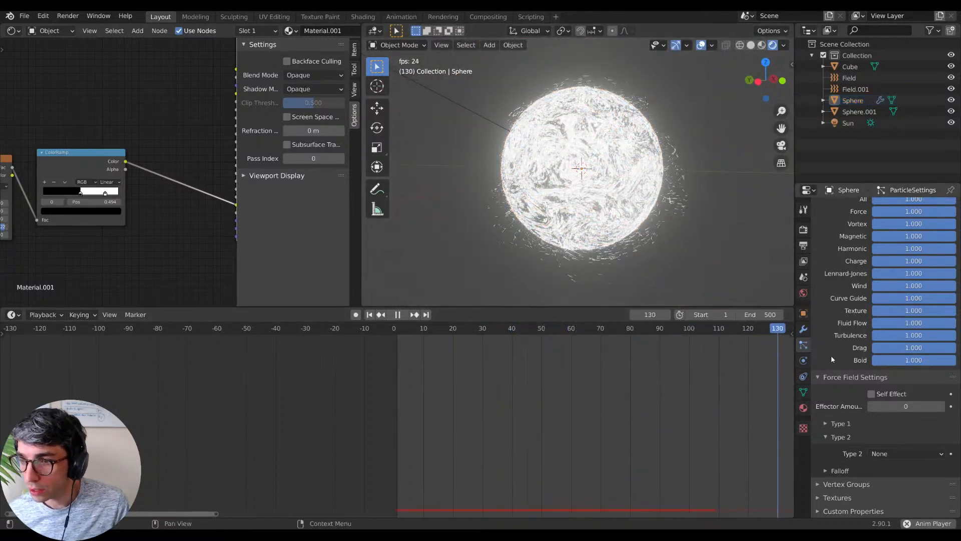
# Step: Collapse the particle system's Field Weights and Force Field Settings and set its Children to Simple
pyautogui.scroll(5, 816, 319)
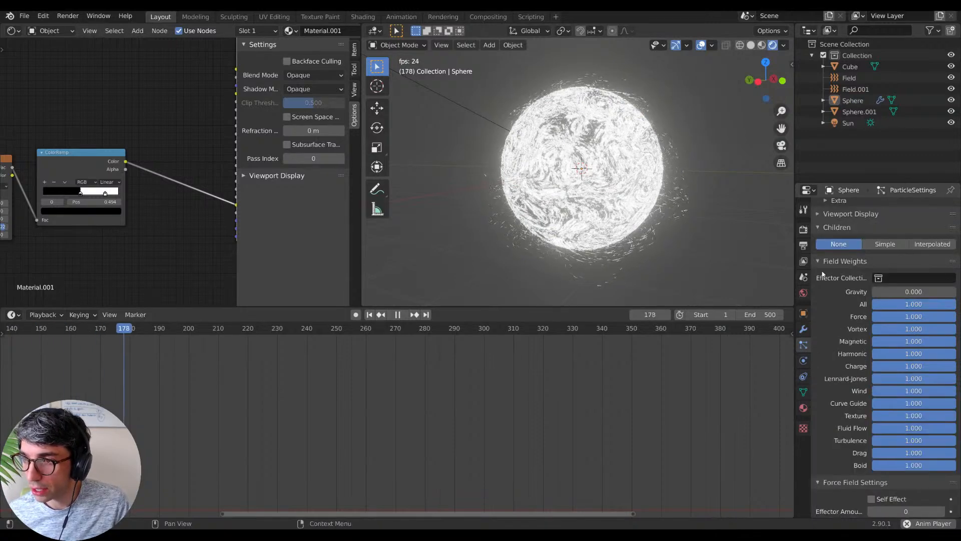
pyautogui.click(821, 257)
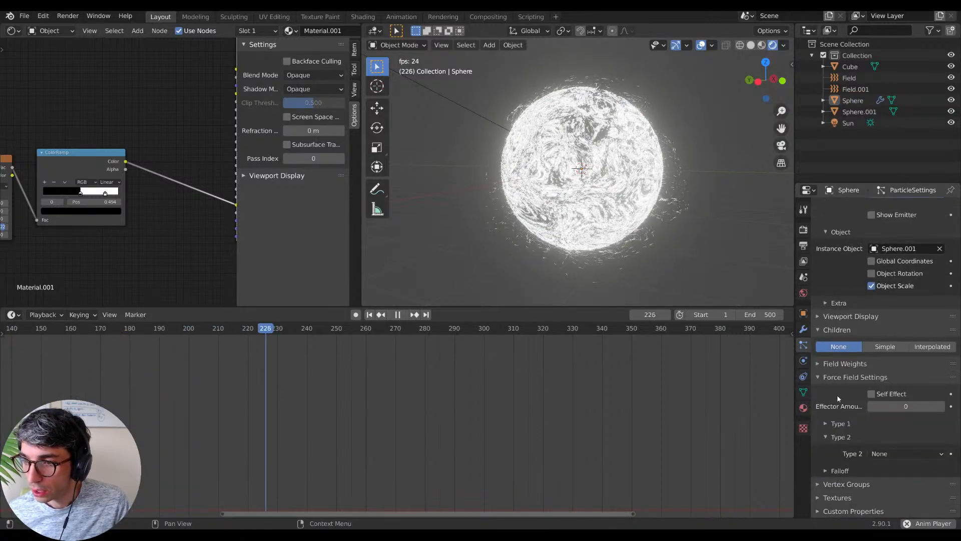
pyautogui.click(832, 364)
pyautogui.click(831, 363)
pyautogui.click(829, 378)
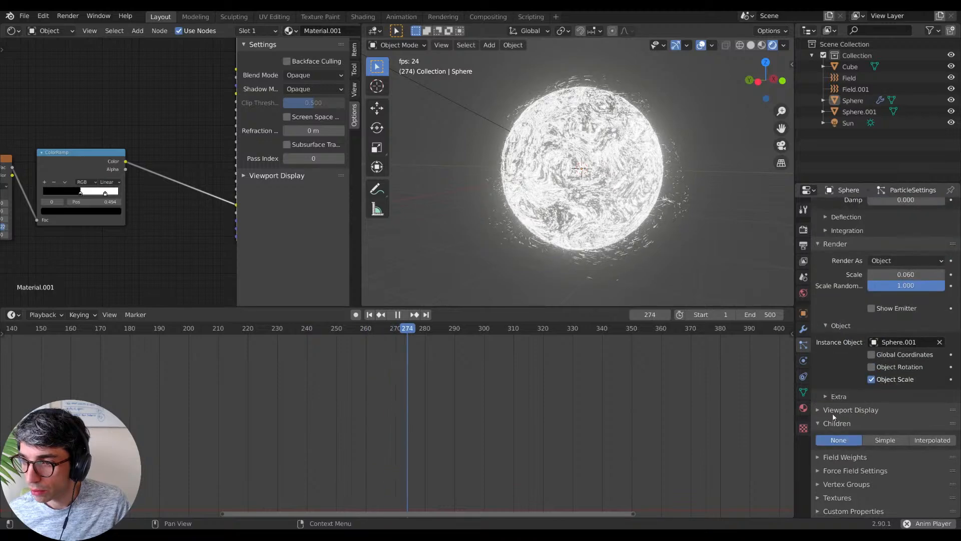
pyautogui.scroll(1, 886, 450)
pyautogui.click(885, 460)
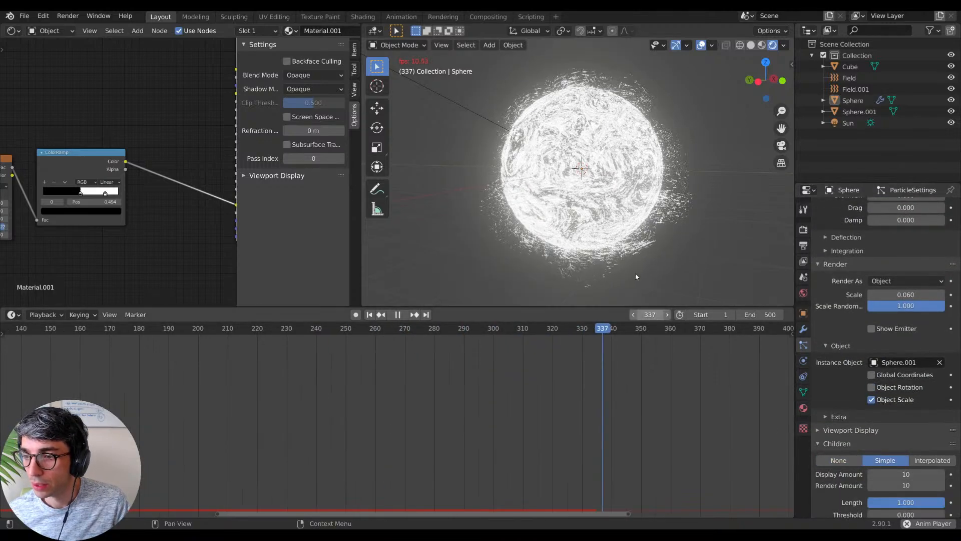
# Step: Set the simple children's Display Amount to 5 and play the animation to check the swirling particles up close
pyautogui.press('space')
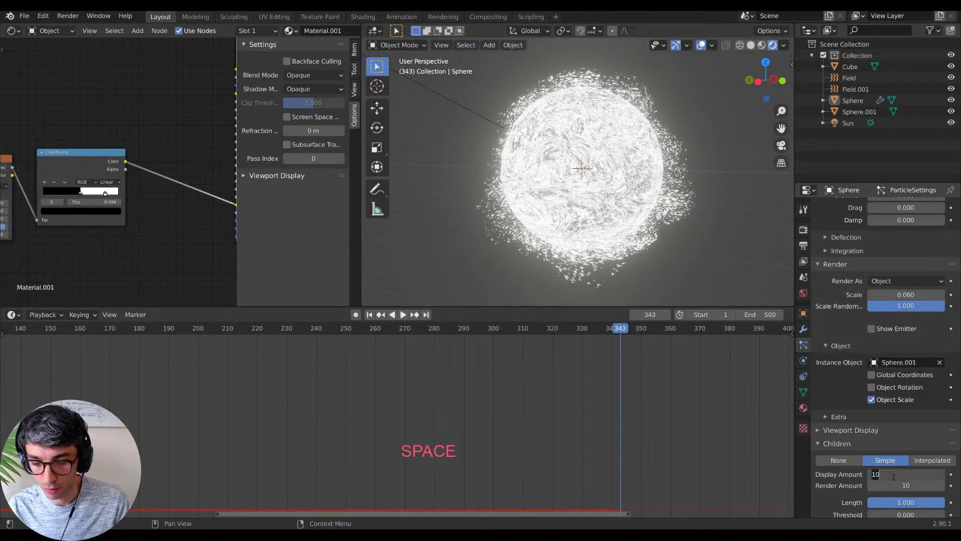
pyautogui.write('5')
pyautogui.press('Return')
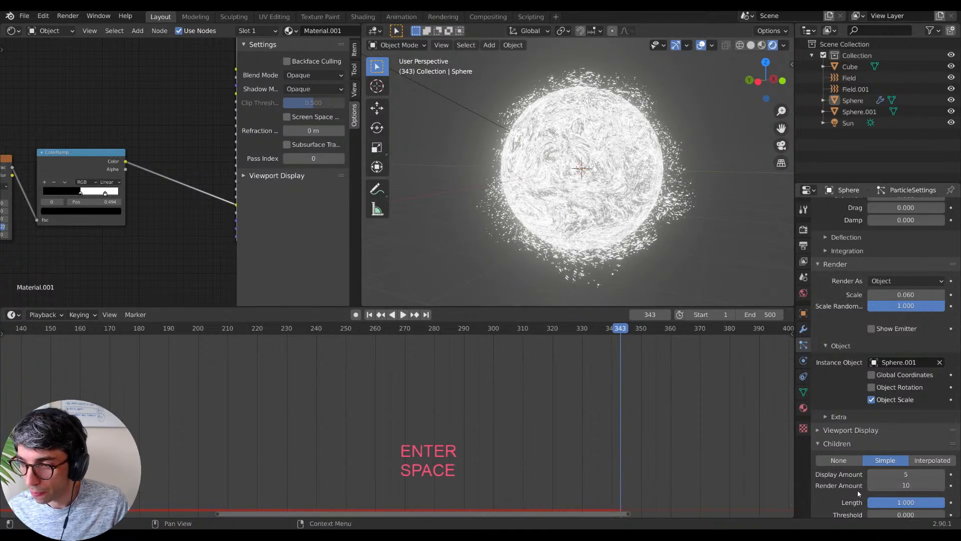
pyautogui.scroll(-4, 905, 471)
pyautogui.press('space')
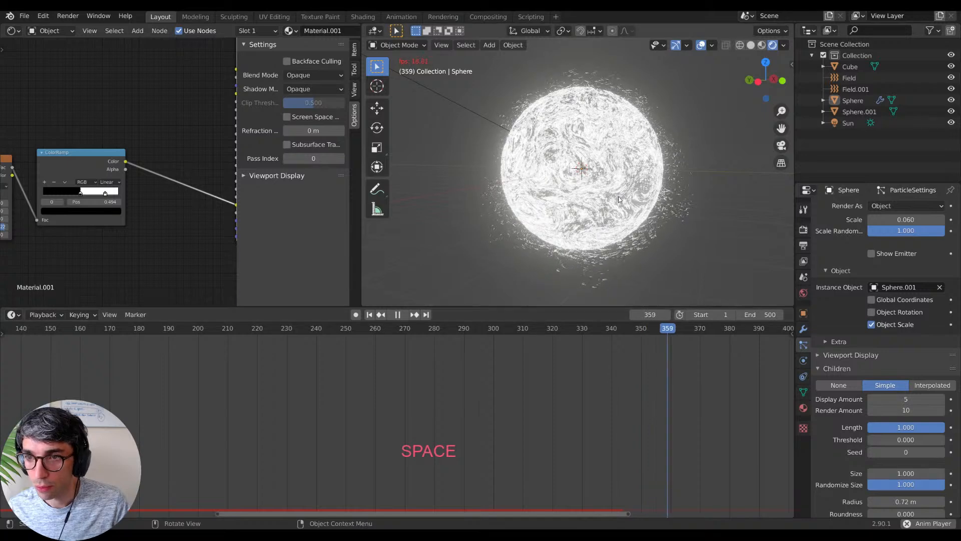
pyautogui.scroll(5, 618, 196)
pyautogui.scroll(-4, 617, 196)
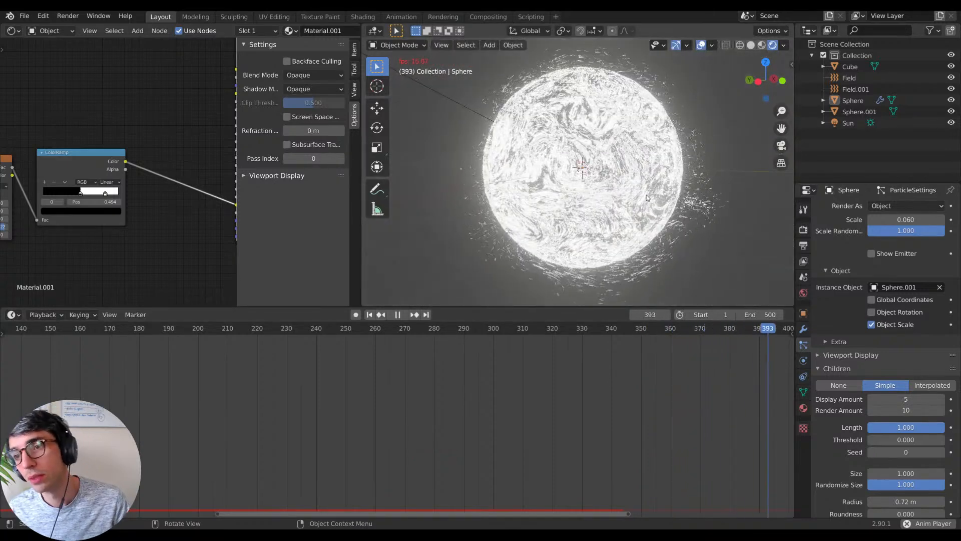
pyautogui.scroll(-2, 647, 195)
pyautogui.scroll(4, 646, 195)
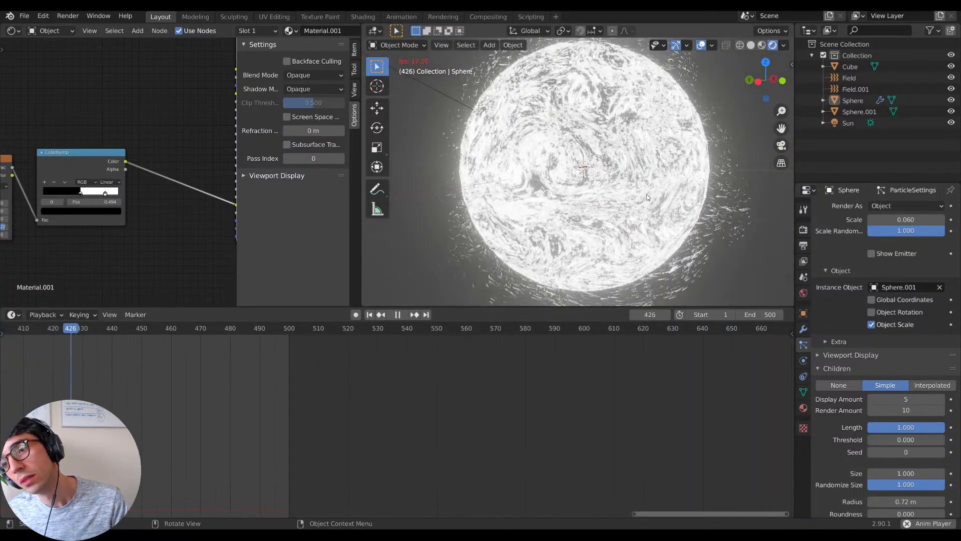
pyautogui.scroll(-2, 647, 197)
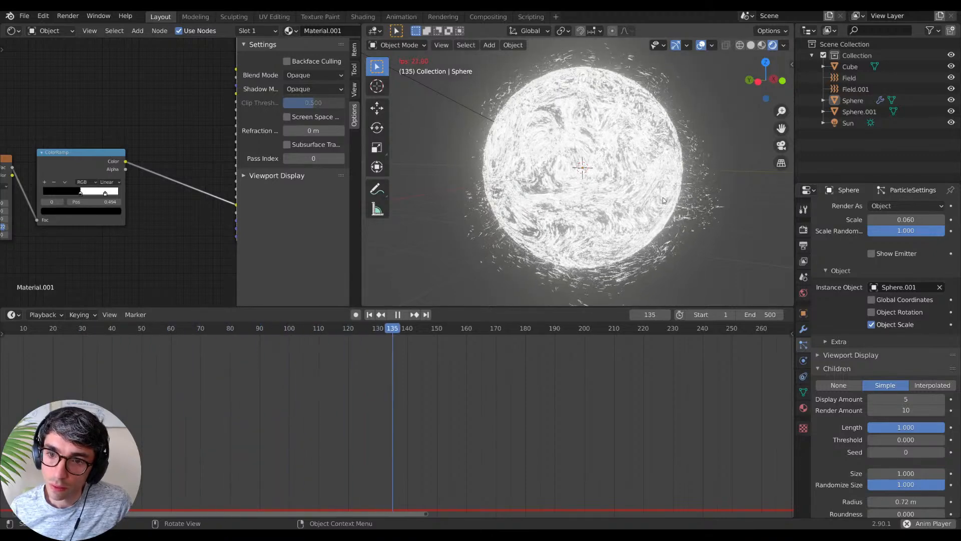
# Step: Scale the mesh of the instanced Sphere.001 along the Y axis to about 0.74 in Edit Mode
pyautogui.moveTo(664, 200); pyautogui.dragTo(633, 217, button='middle')
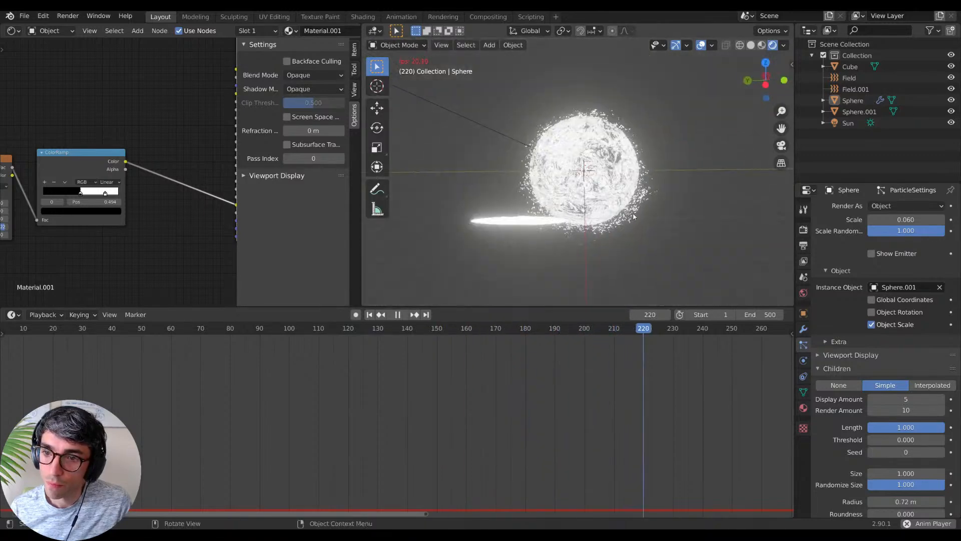
pyautogui.click(537, 222)
pyautogui.press('Tab')
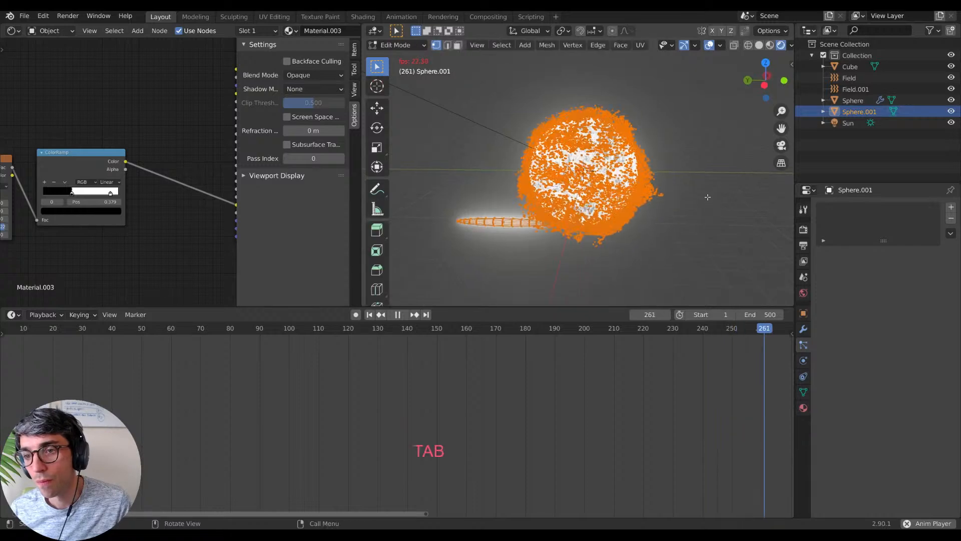
pyautogui.press('s')
pyautogui.press('y')
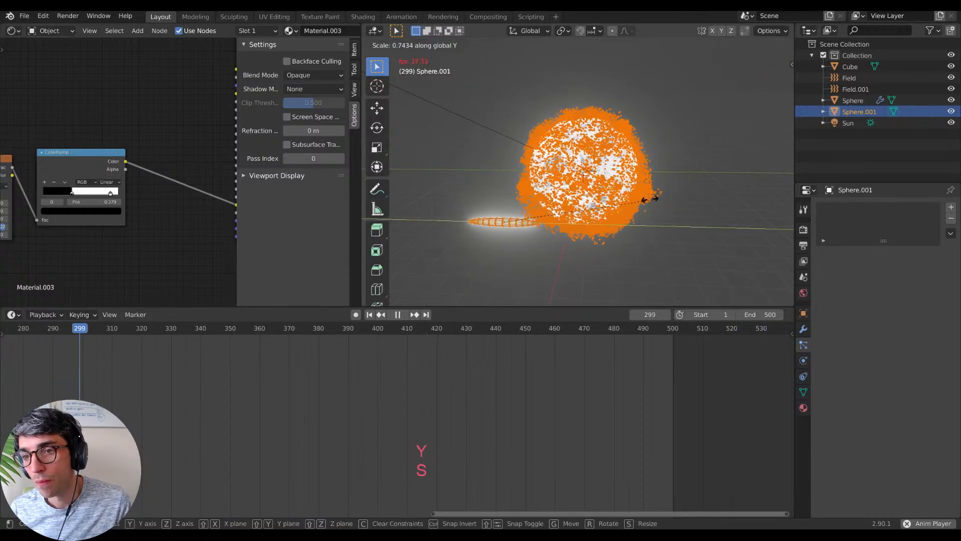
pyautogui.click(673, 223)
pyautogui.press('Tab')
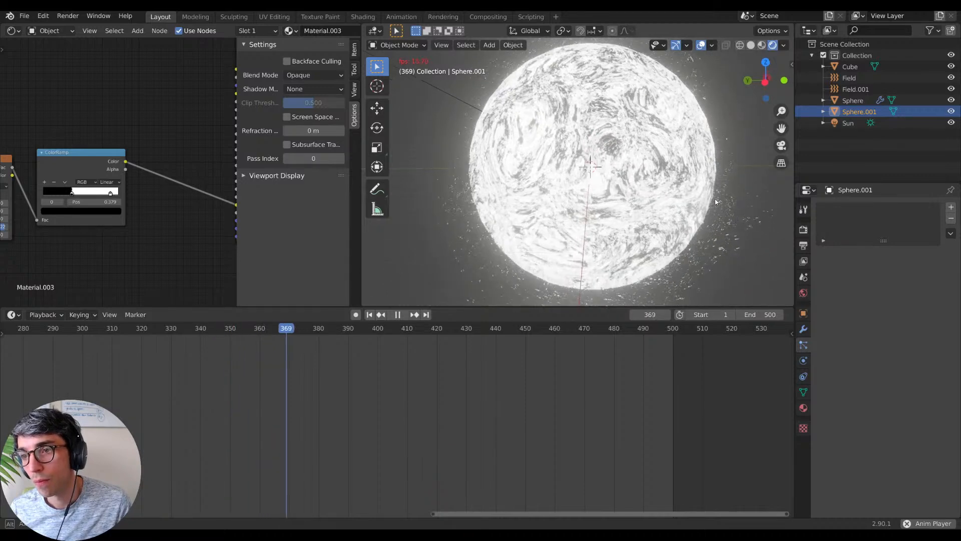
pyautogui.keyDown('shift'); pyautogui.moveTo(731, 197); pyautogui.dragTo(698, 202, button='middle'); pyautogui.keyUp('shift')
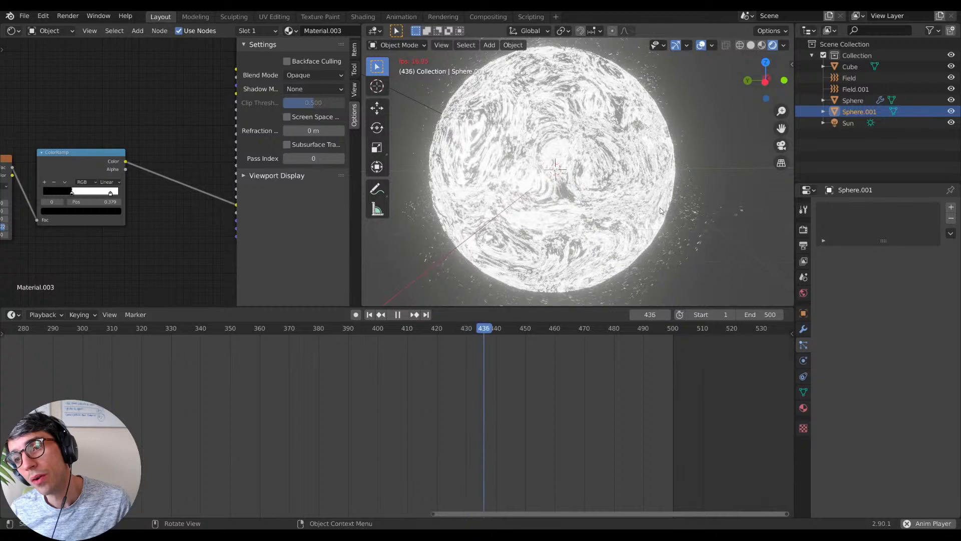
# Step: Increase the render Scale of the Sphere's particles to 0.160
pyautogui.click(850, 101)
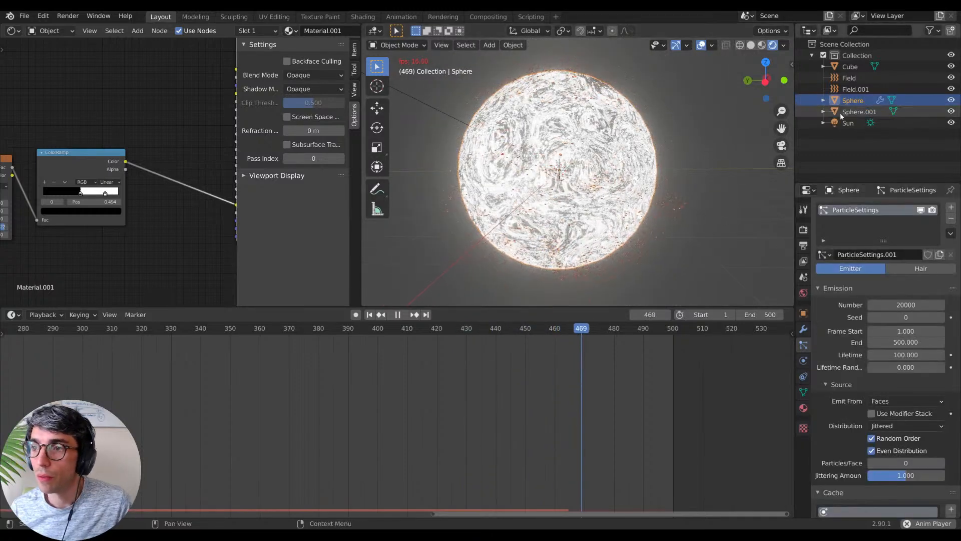
pyautogui.click(846, 112)
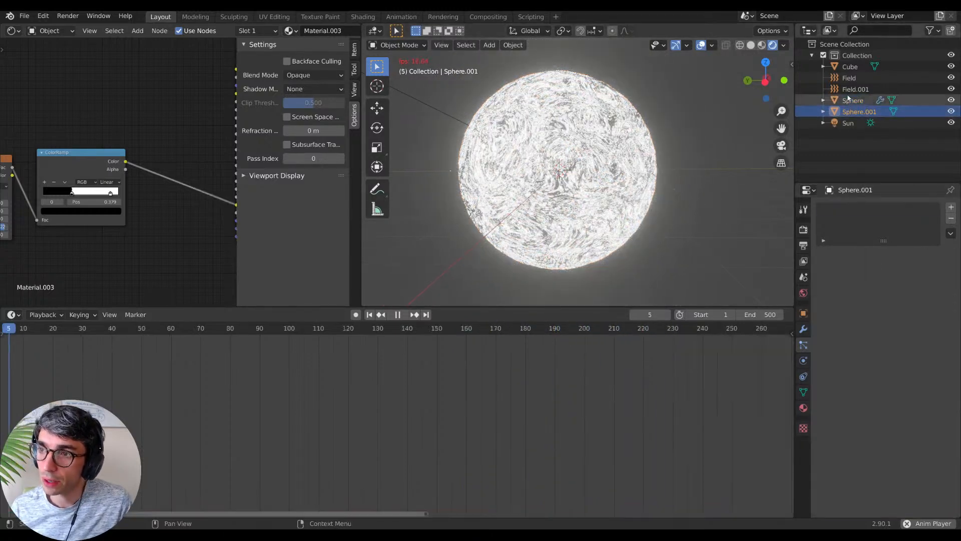
pyautogui.click(848, 100)
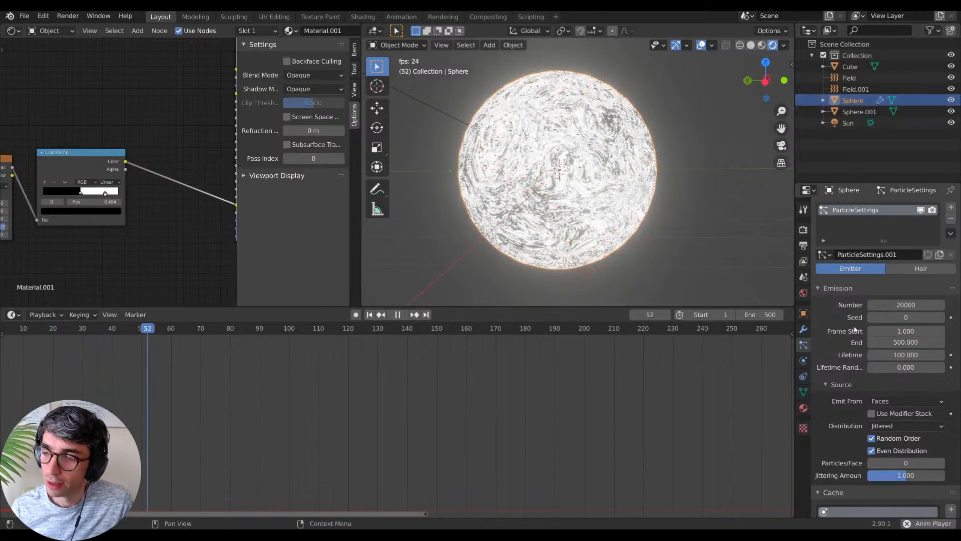
pyautogui.scroll(-10, 842, 350)
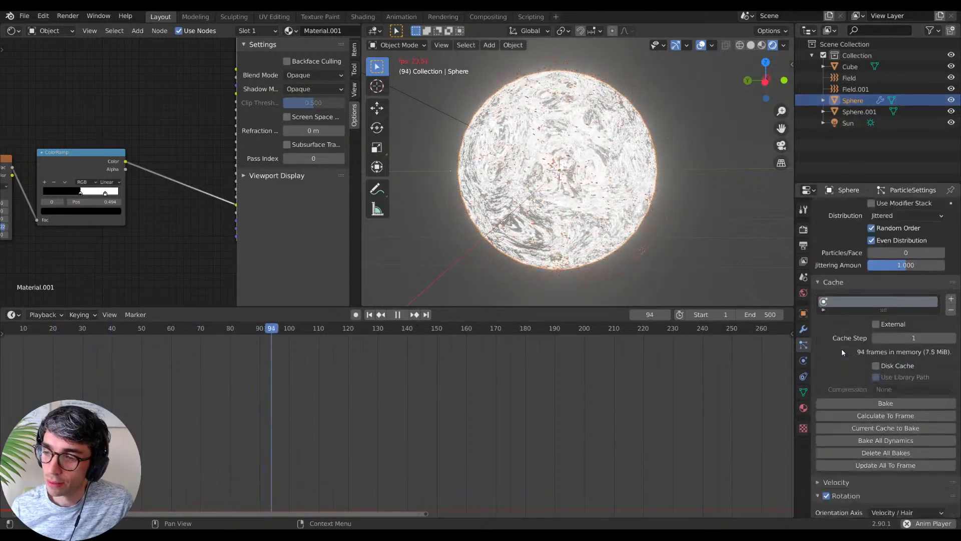
pyautogui.scroll(-12, 843, 352)
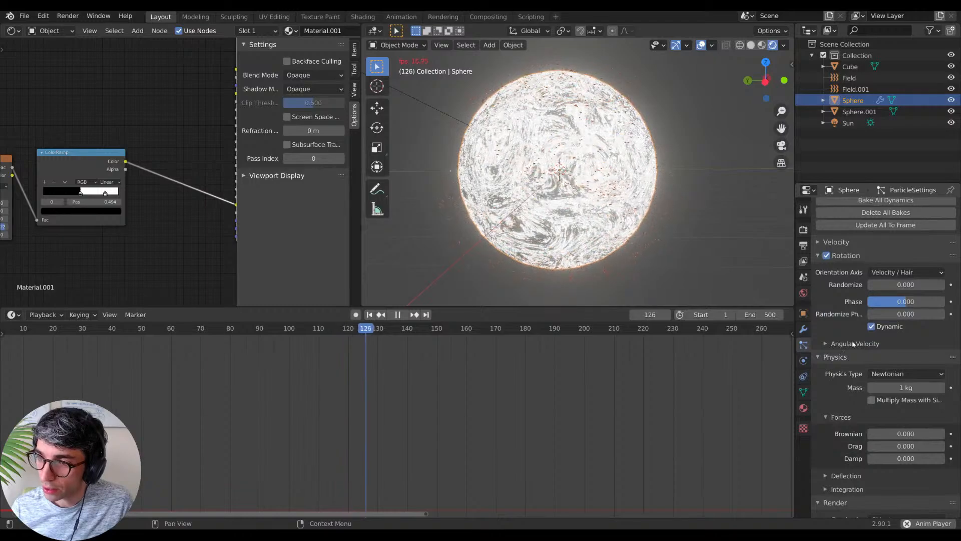
pyautogui.scroll(-7, 843, 327)
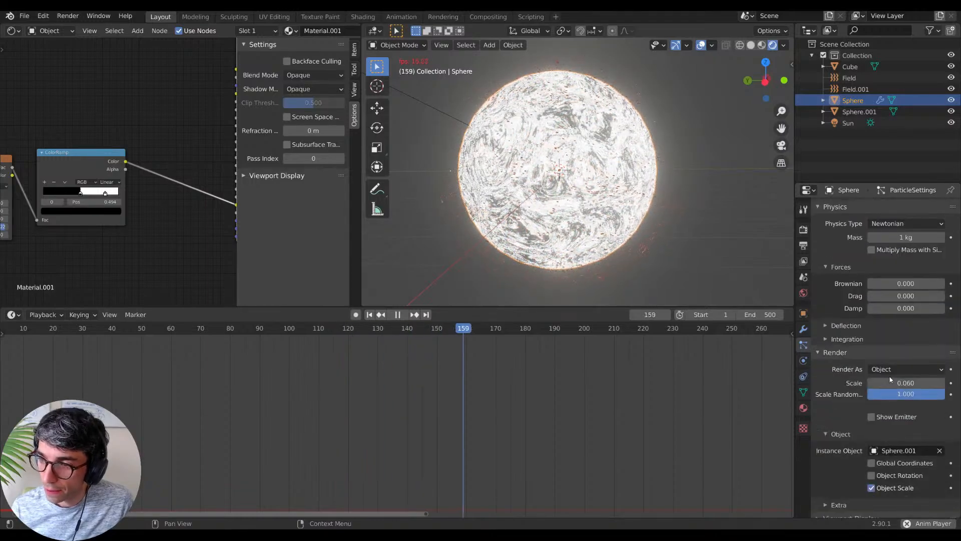
pyautogui.moveTo(906, 382); pyautogui.dragTo(926, 383)
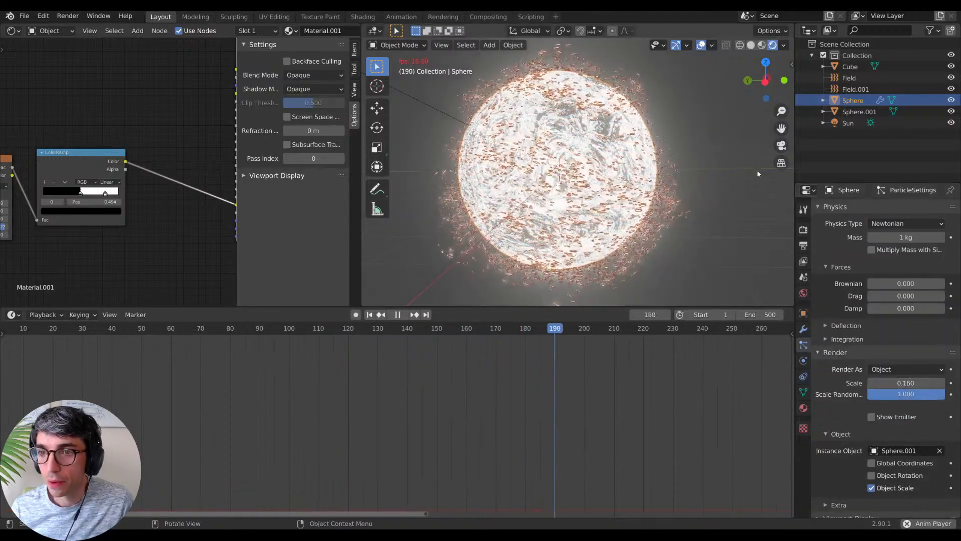
# Step: Deselect the Sphere and hide the overlays and gizmos in the 3D viewport
pyautogui.click(752, 177)
pyautogui.click(701, 45)
pyautogui.click(675, 45)
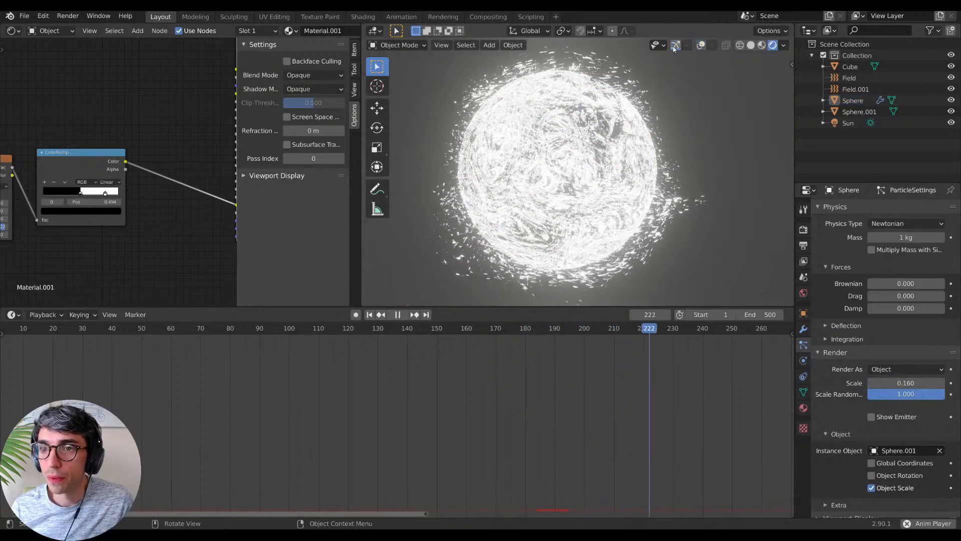
# Step: Reduce the particles' render Scale to 0.150 and check the sphere during playback
pyautogui.moveTo(906, 383)
pyautogui.mouseDown()
pyautogui.moveTo(938, 382)
pyautogui.moveTo(892, 383)
pyautogui.moveTo(904, 383)
pyautogui.mouseUp()
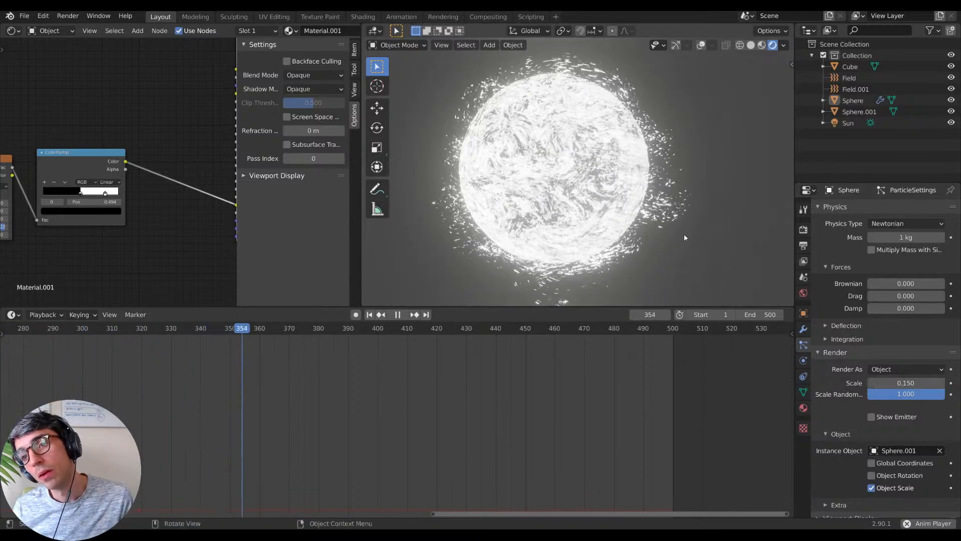
pyautogui.scroll(-1, 683, 246)
pyautogui.keyDown('shift'); pyautogui.moveTo(674, 230); pyautogui.dragTo(692, 226, button='middle'); pyautogui.keyUp('shift')
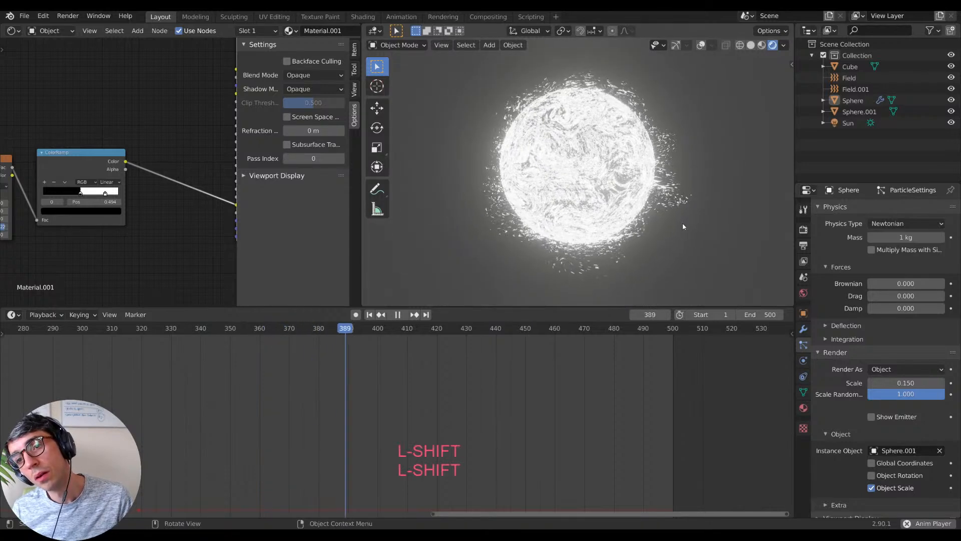
pyautogui.scroll(1, 687, 232)
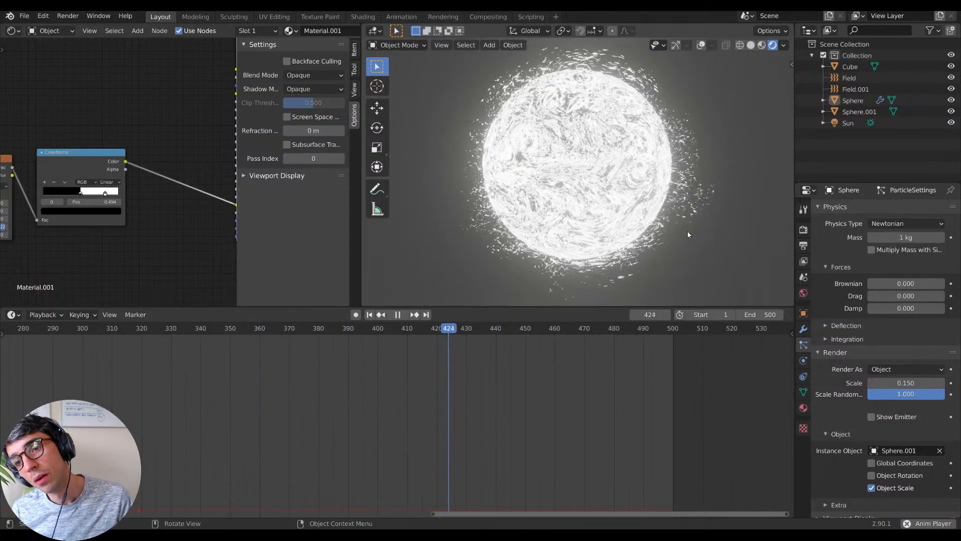
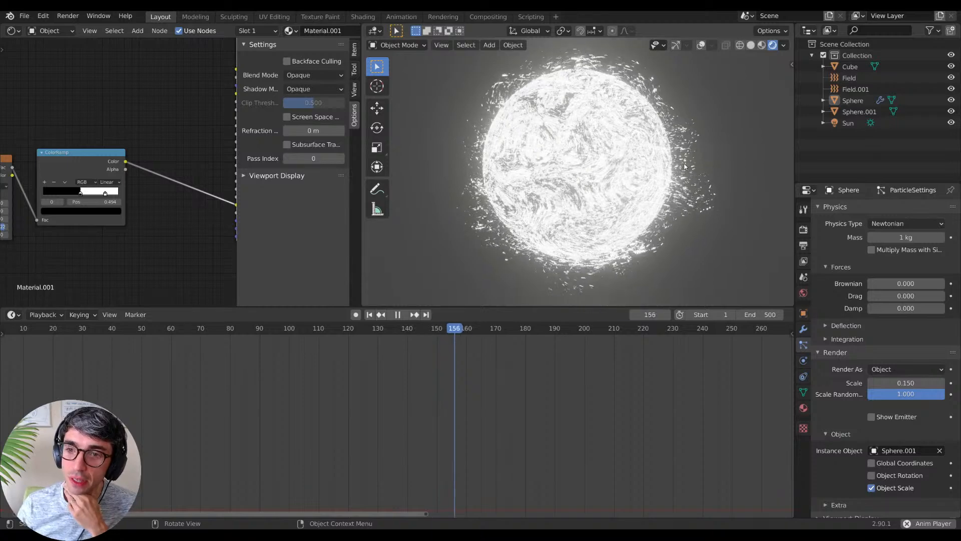
# Step: Check the Vortex settings of Field.001, set the Turbulence Field's Strength to 20 and replay the simulation from the first frame
pyautogui.click(803, 329)
pyautogui.click(803, 344)
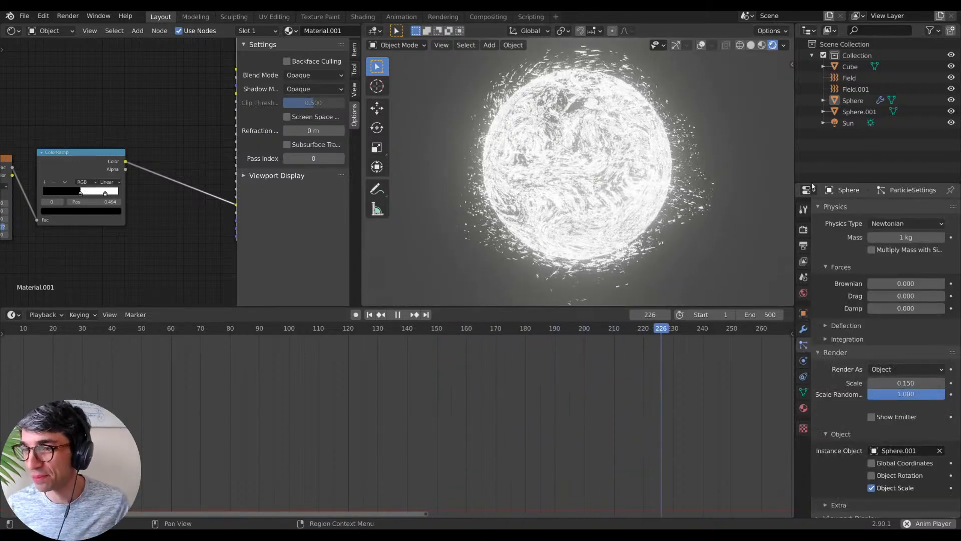
pyautogui.click(856, 90)
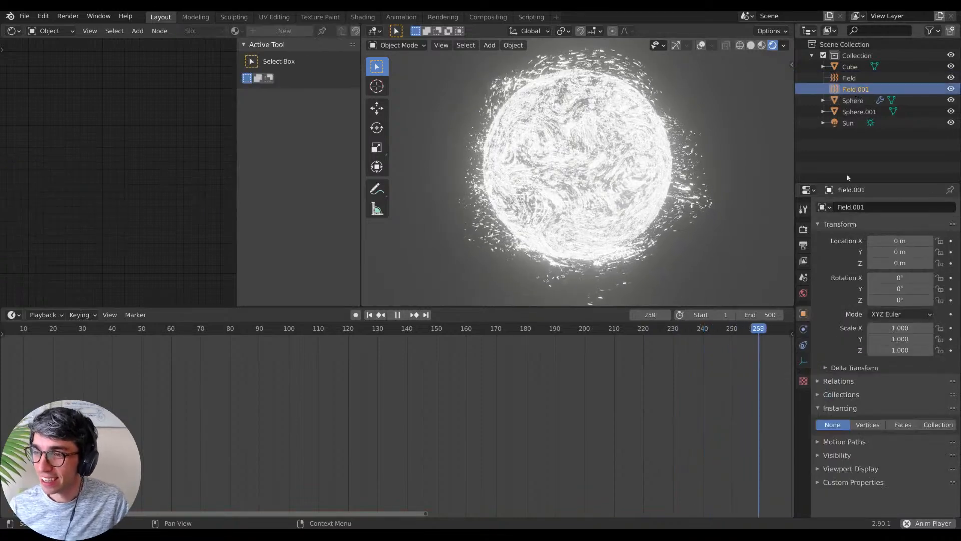
pyautogui.click(803, 345)
pyautogui.click(803, 330)
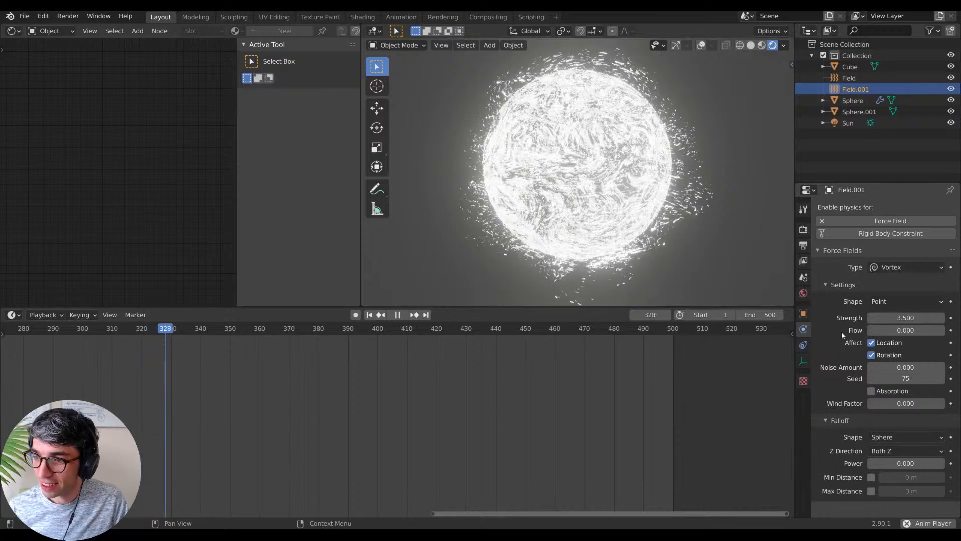
pyautogui.click(849, 77)
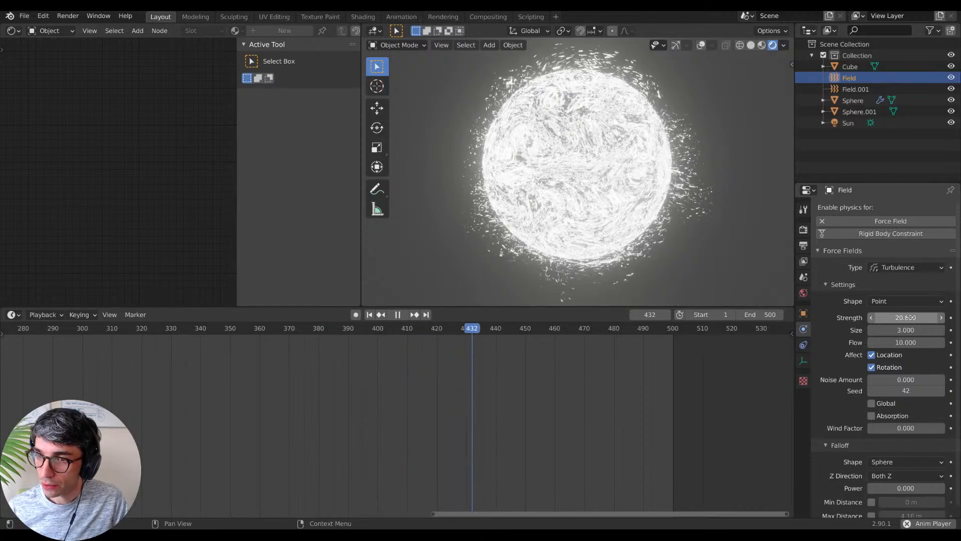
pyautogui.doubleClick(907, 317)
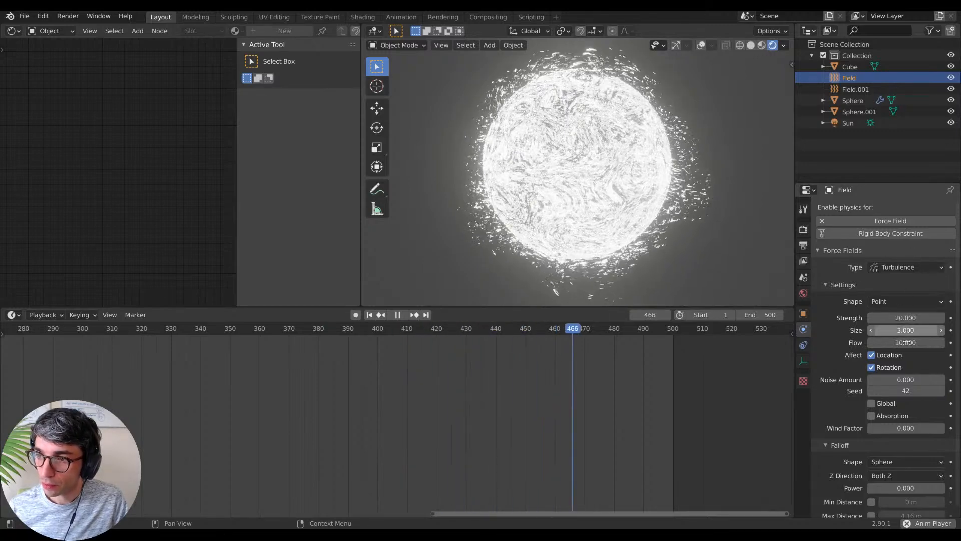
pyautogui.write('20')
pyautogui.press('Return')
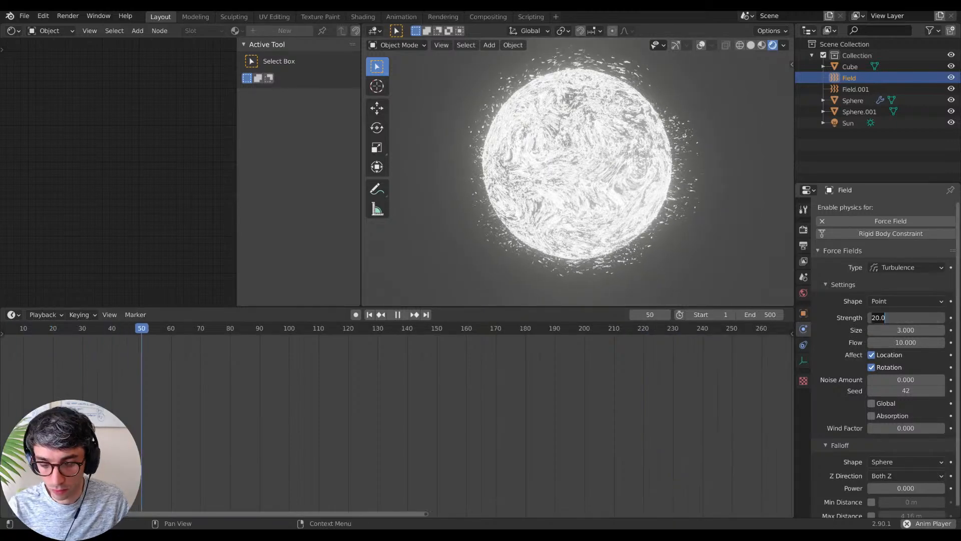
pyautogui.click(369, 314)
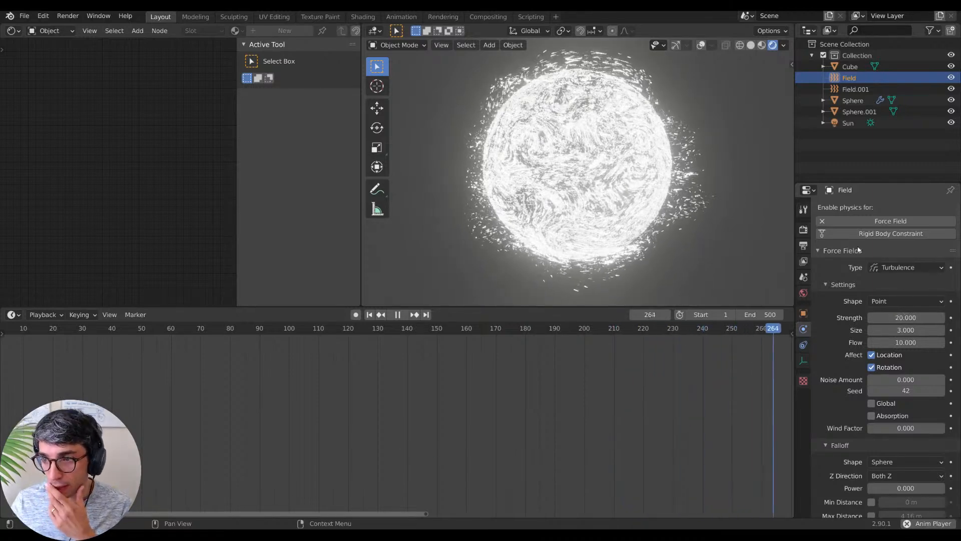
# Step: Try emitting the Sphere's particles from Volume and replay the simulation from the first frame
pyautogui.click(856, 89)
pyautogui.click(859, 112)
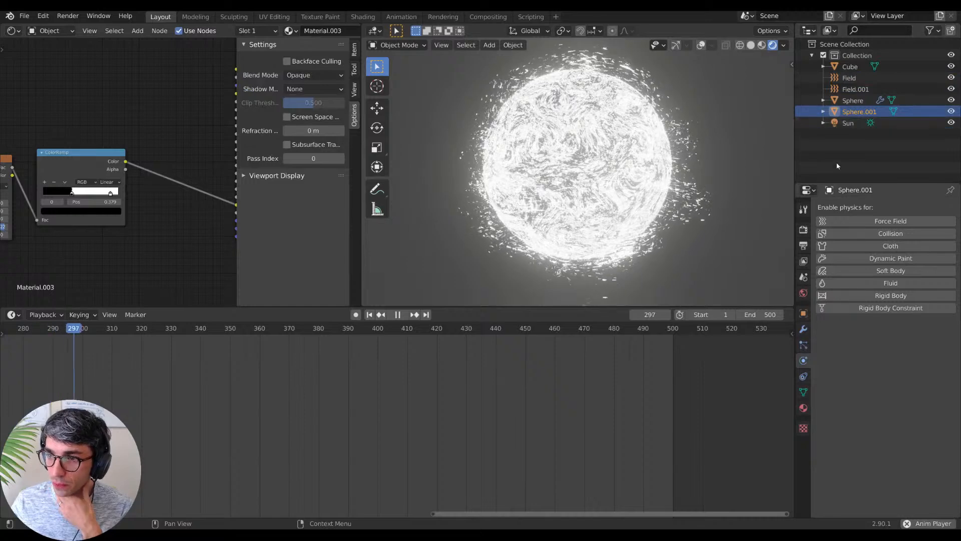
pyautogui.click(852, 100)
pyautogui.click(804, 344)
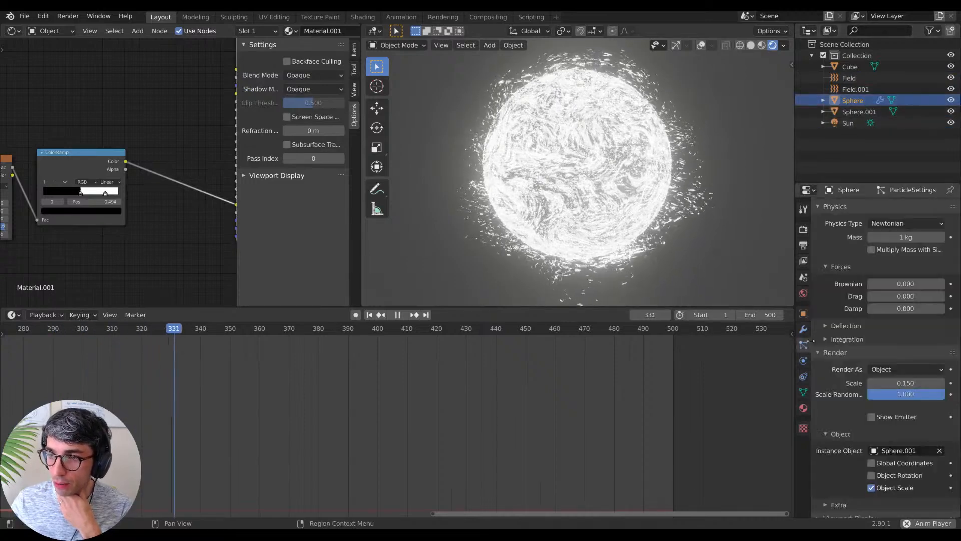
pyautogui.scroll(8, 839, 332)
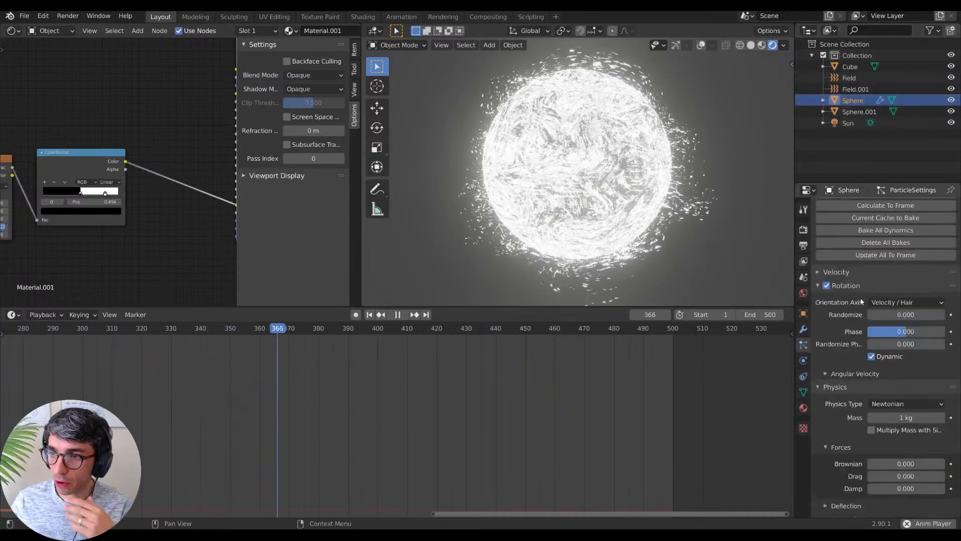
pyautogui.scroll(3, 871, 290)
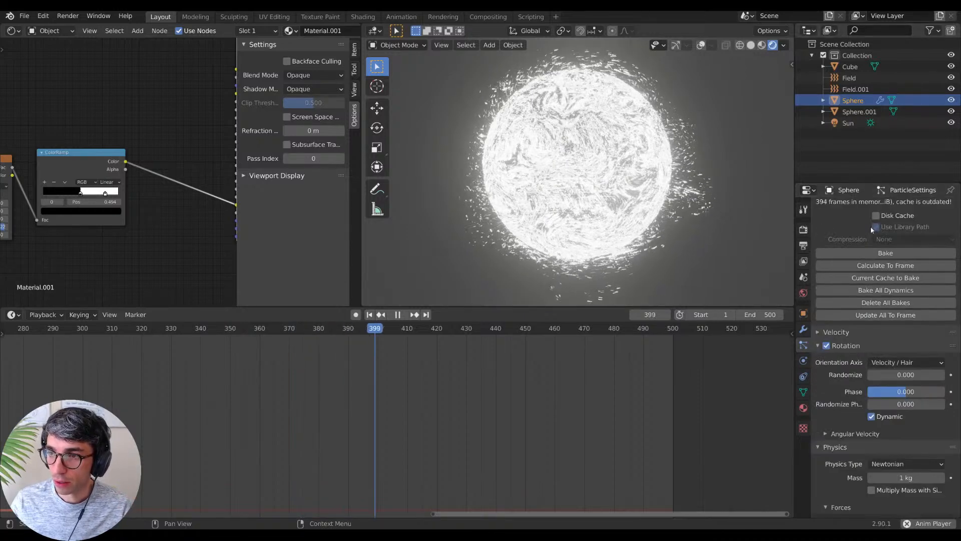
pyautogui.scroll(10, 868, 233)
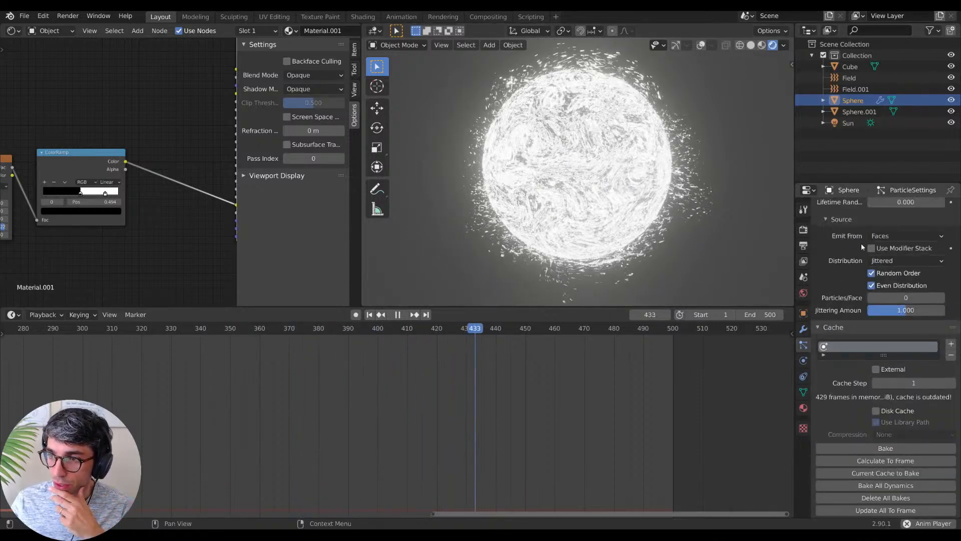
pyautogui.click(891, 235)
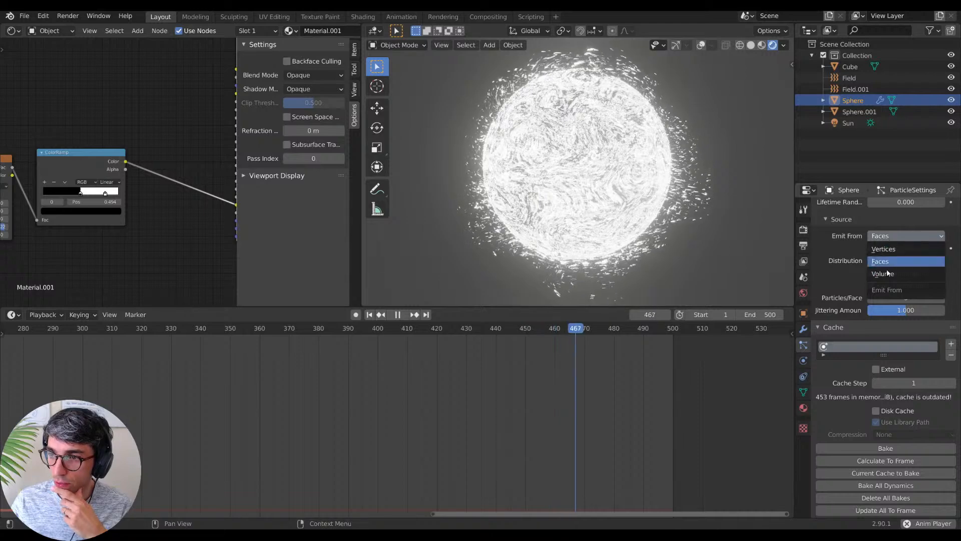
pyautogui.click(883, 273)
pyautogui.click(368, 314)
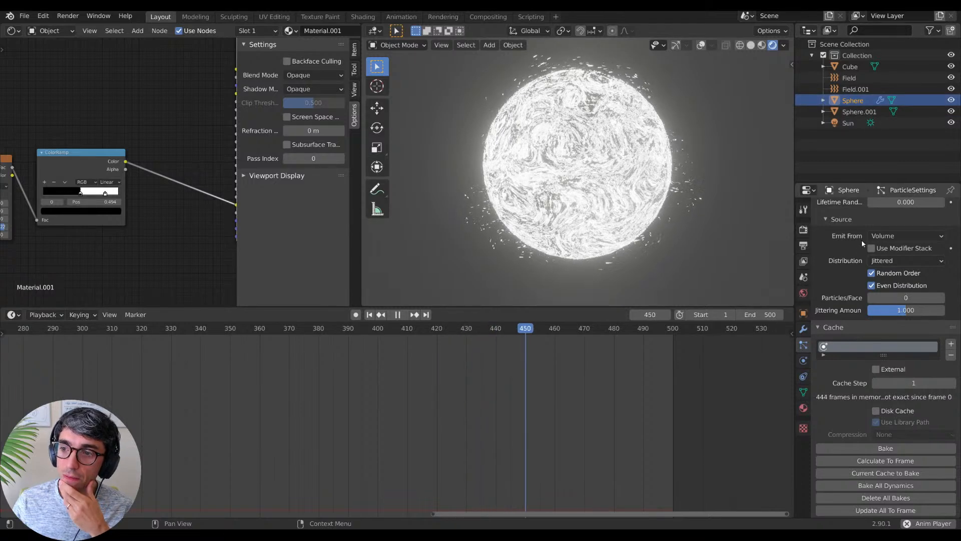
# Step: Set the Sphere's particle emission source back to Faces and check the particles during playback
pyautogui.scroll(3, 859, 250)
pyautogui.click(889, 296)
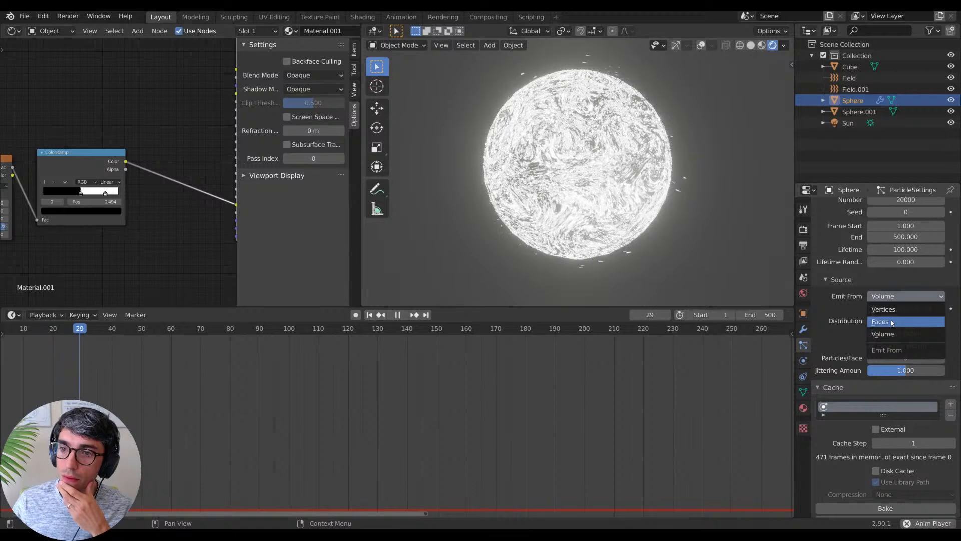
pyautogui.click(892, 322)
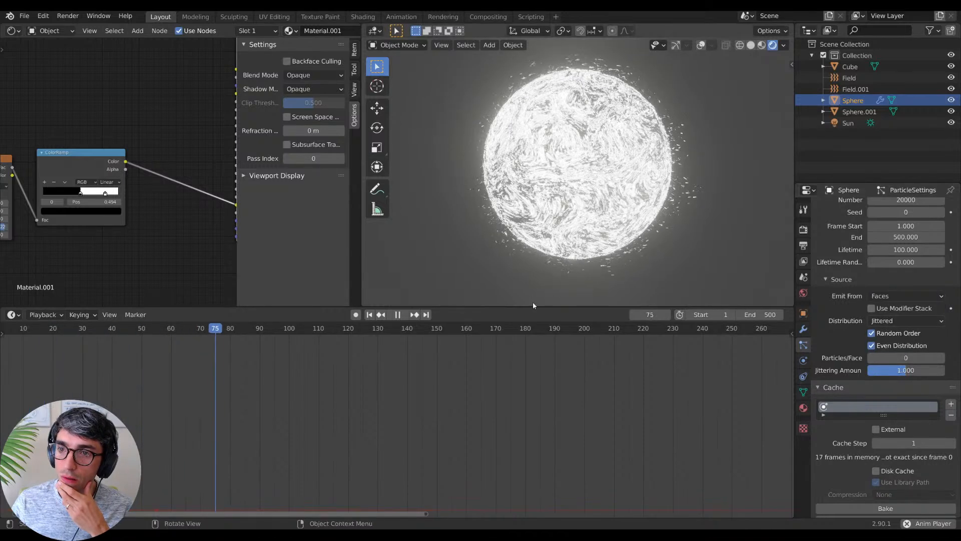
pyautogui.click(383, 314)
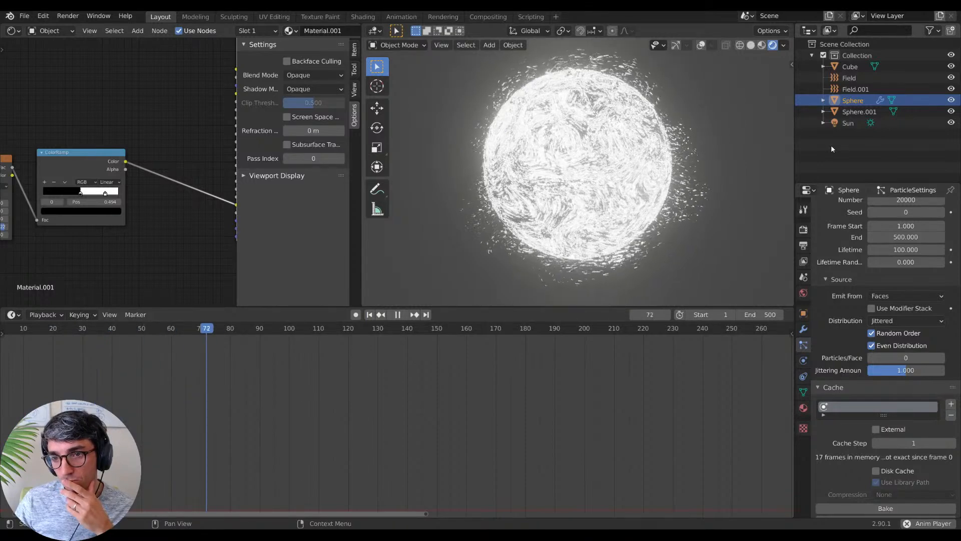
# Step: Stop the playback and set the Sphere's particle Children to None
pyautogui.click(859, 111)
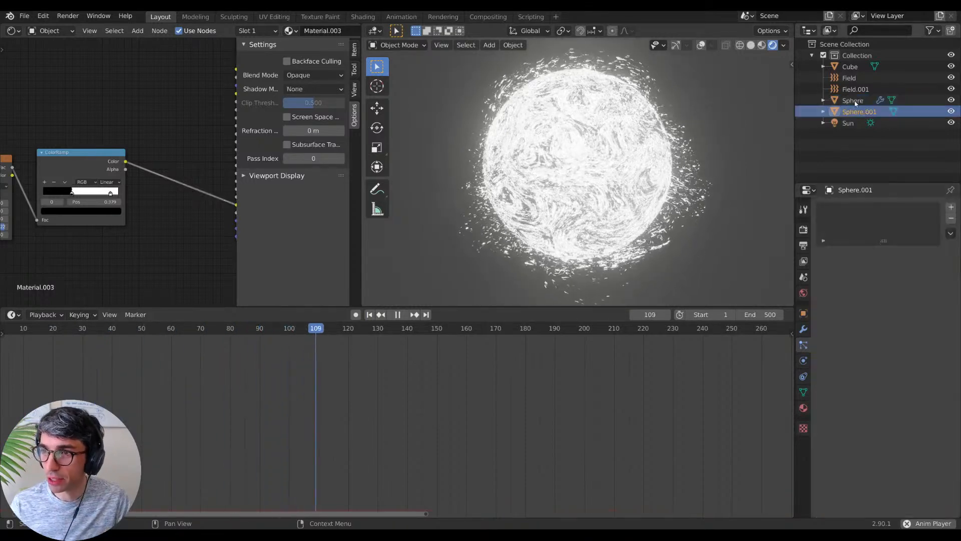
pyautogui.click(853, 100)
pyautogui.click(849, 123)
pyautogui.click(853, 100)
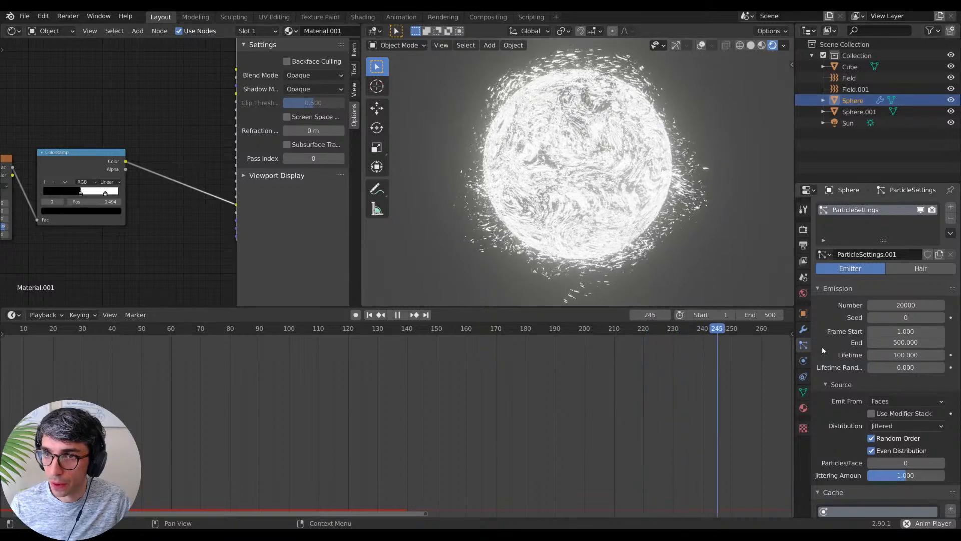
pyautogui.press('space')
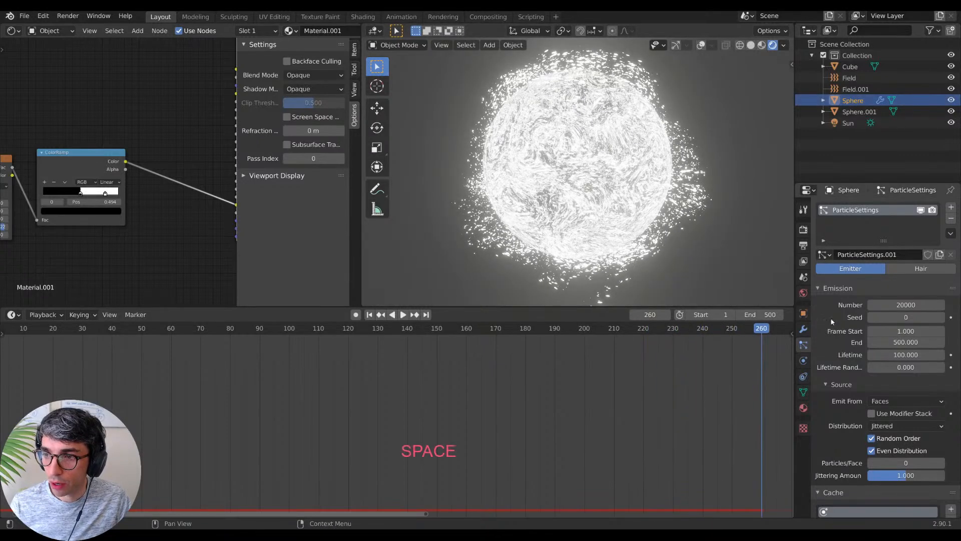
pyautogui.scroll(-8, 823, 360)
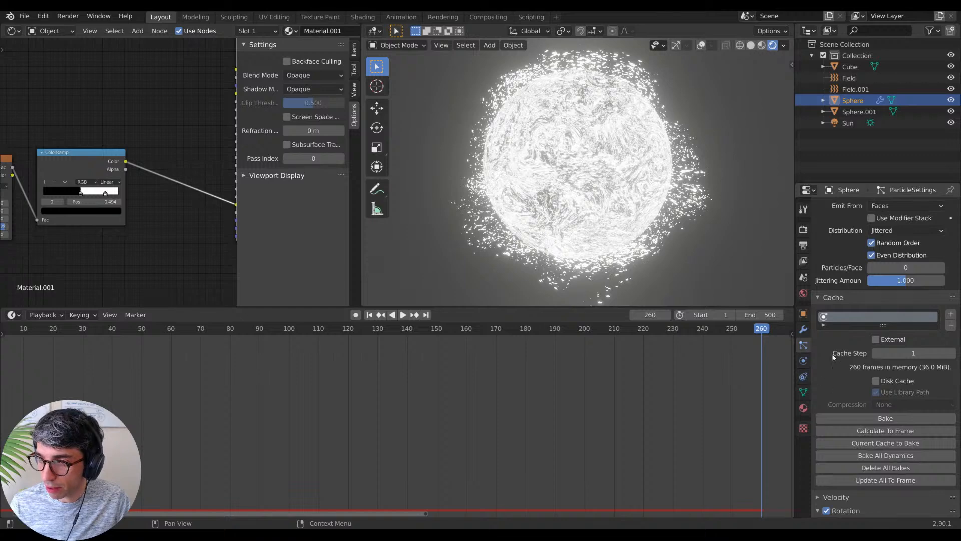
pyautogui.scroll(-15, 833, 356)
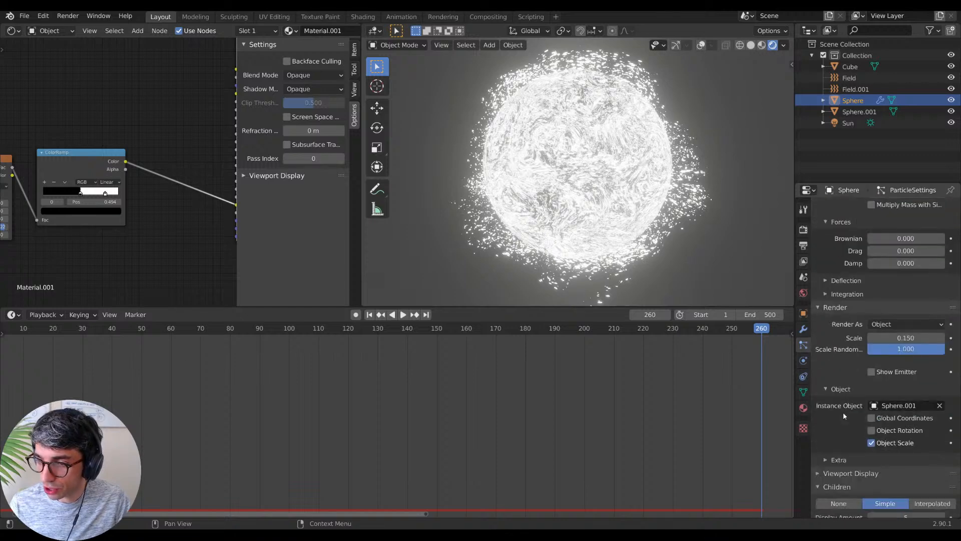
pyautogui.scroll(-5, 843, 416)
pyautogui.click(835, 398)
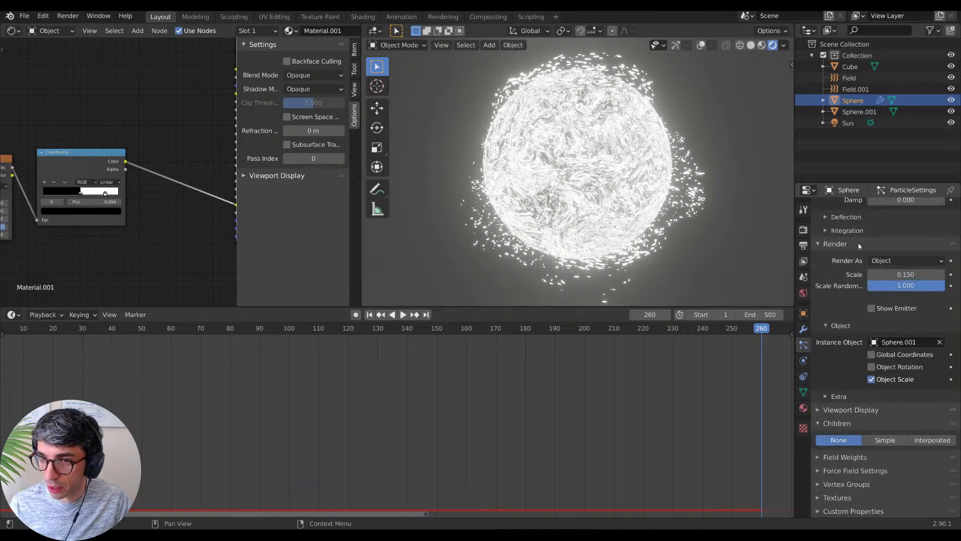
# Step: Review the Sphere's particle emission, rotation and physics settings, including the Orientation Axis, Physics Type and Deflection options
pyautogui.scroll(12, 871, 309)
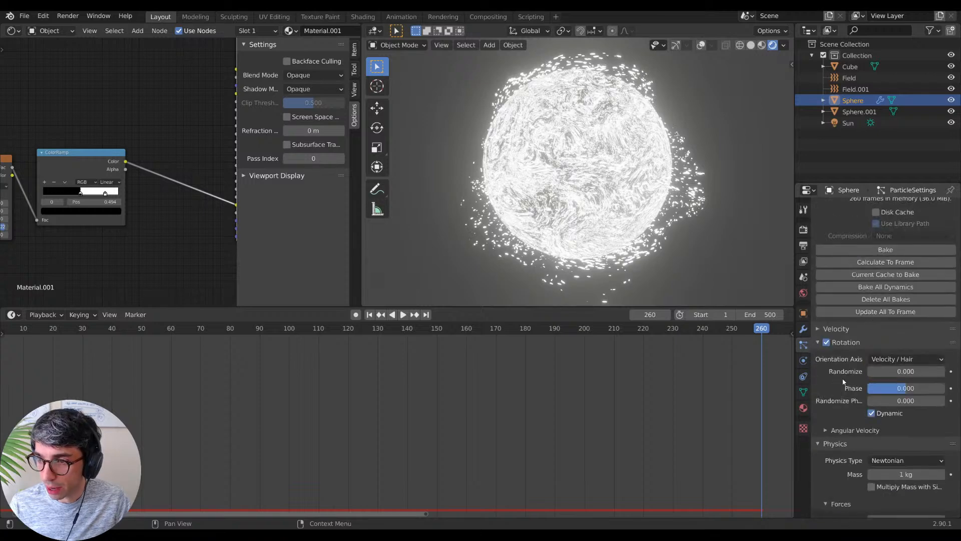
pyautogui.scroll(20, 843, 381)
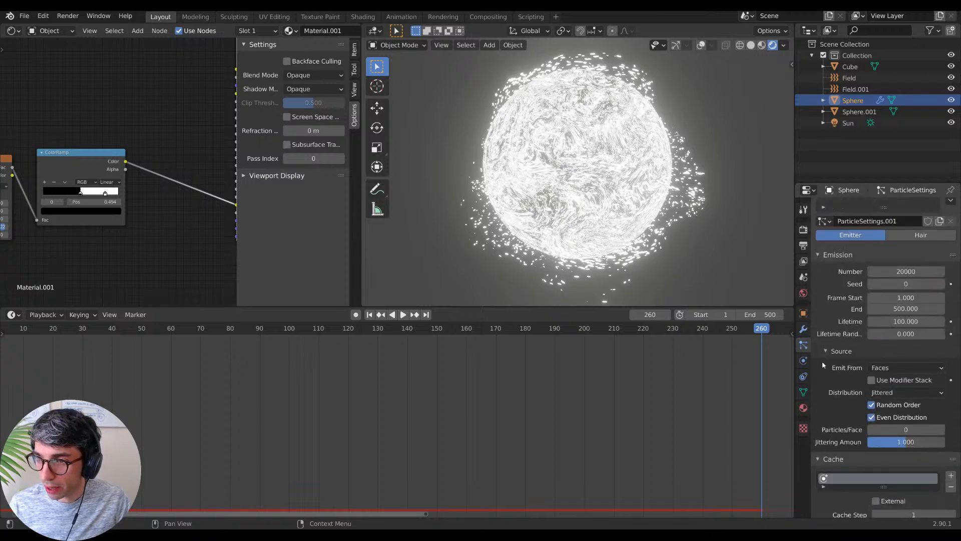
pyautogui.scroll(-14, 851, 370)
pyautogui.click(917, 389)
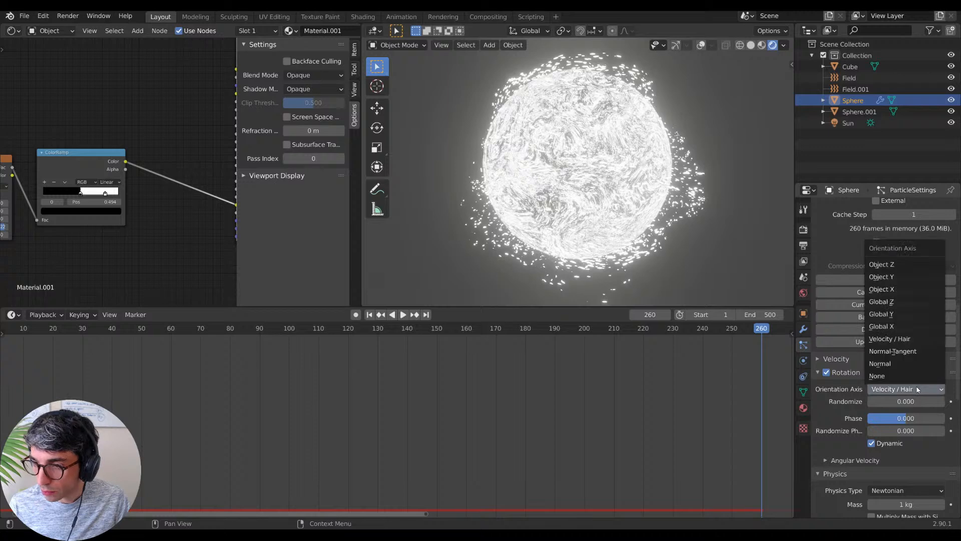
pyautogui.scroll(-4, 830, 390)
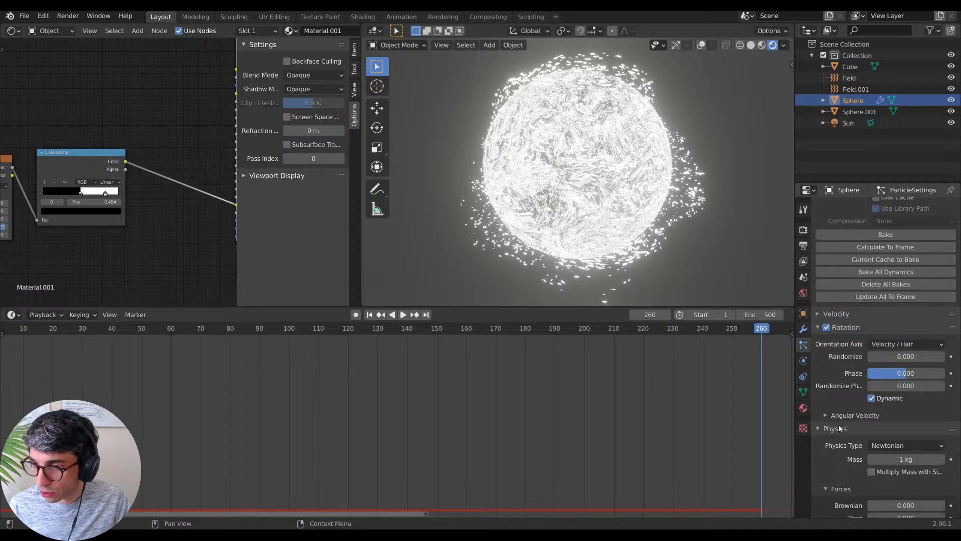
pyautogui.scroll(-5, 840, 428)
pyautogui.click(892, 385)
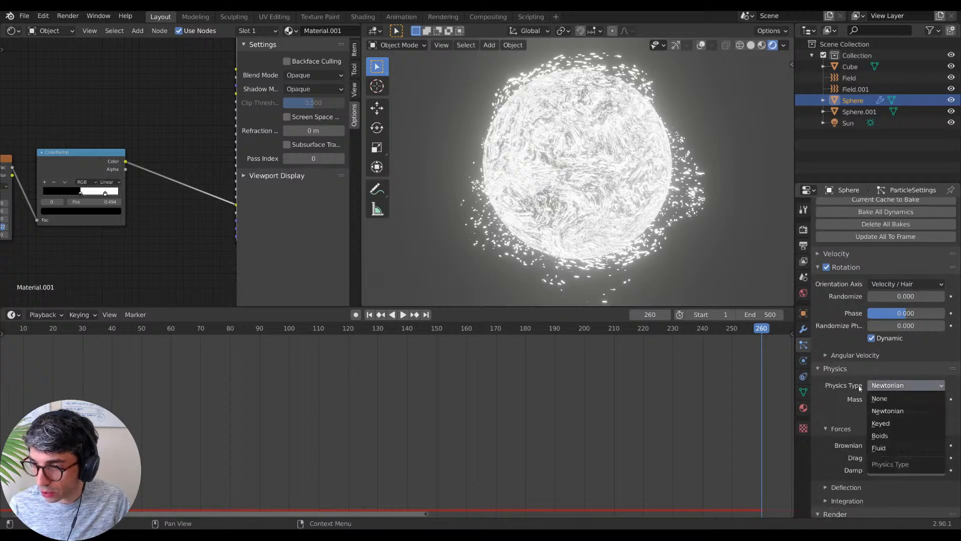
pyautogui.scroll(-4, 860, 400)
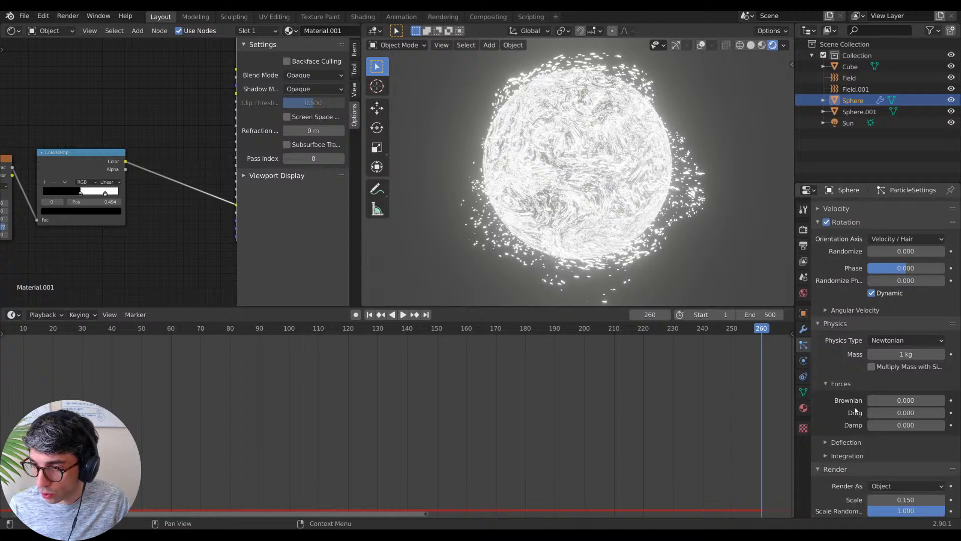
pyautogui.click(846, 442)
pyautogui.click(849, 443)
# Step: Change the Sphere's particle Physics Type to Boids and expand its Relations, Misc, Battle and Movement settings
pyautogui.click(896, 340)
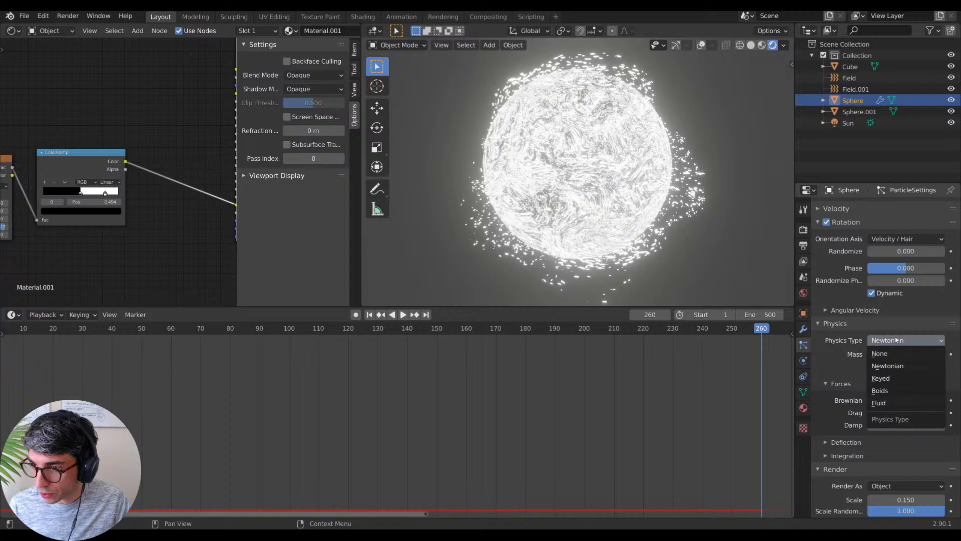
pyautogui.click(884, 395)
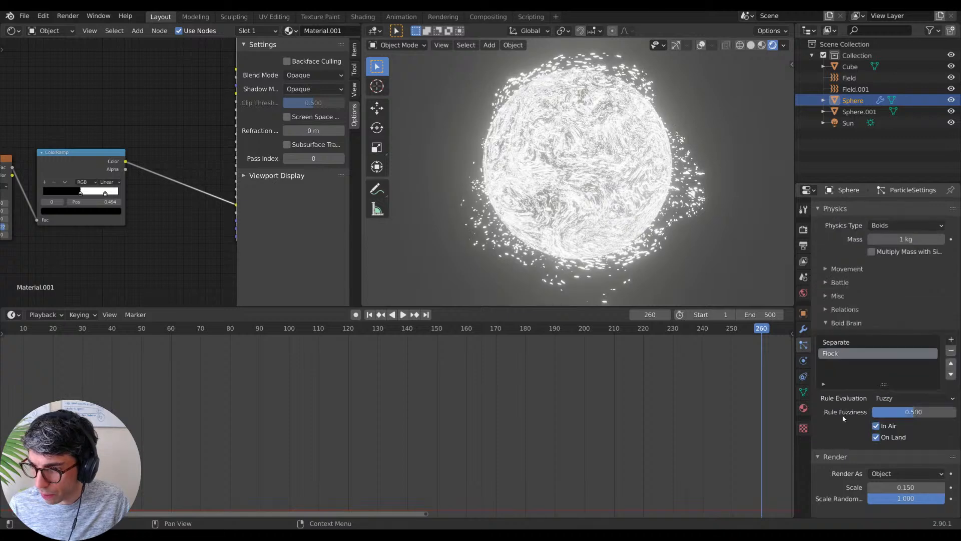
pyautogui.click(842, 310)
pyautogui.click(843, 295)
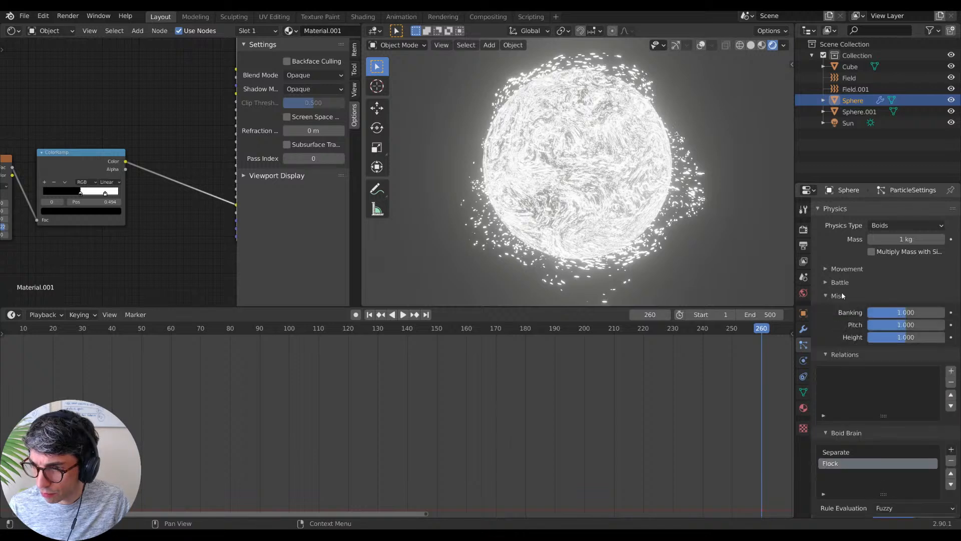
pyautogui.click(841, 283)
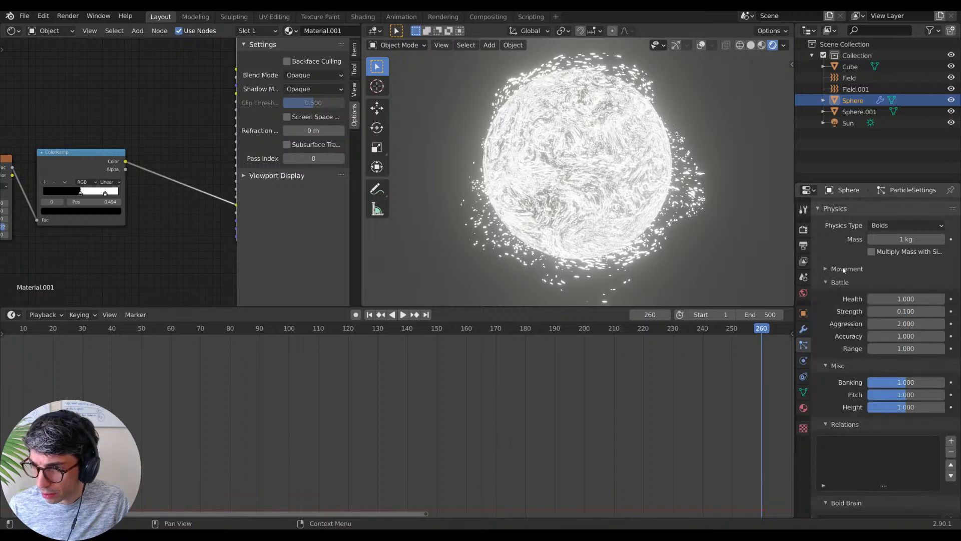
pyautogui.click(844, 270)
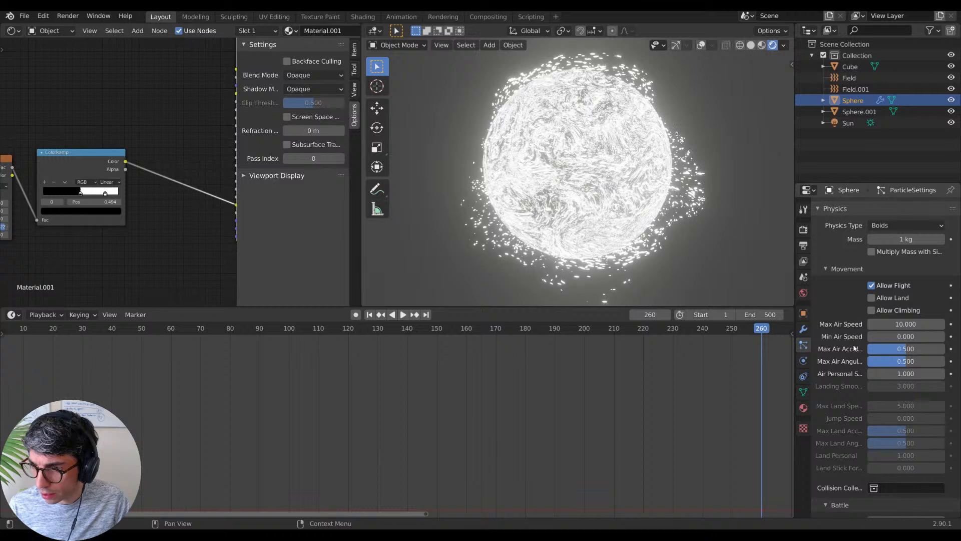
pyautogui.scroll(3, 848, 391)
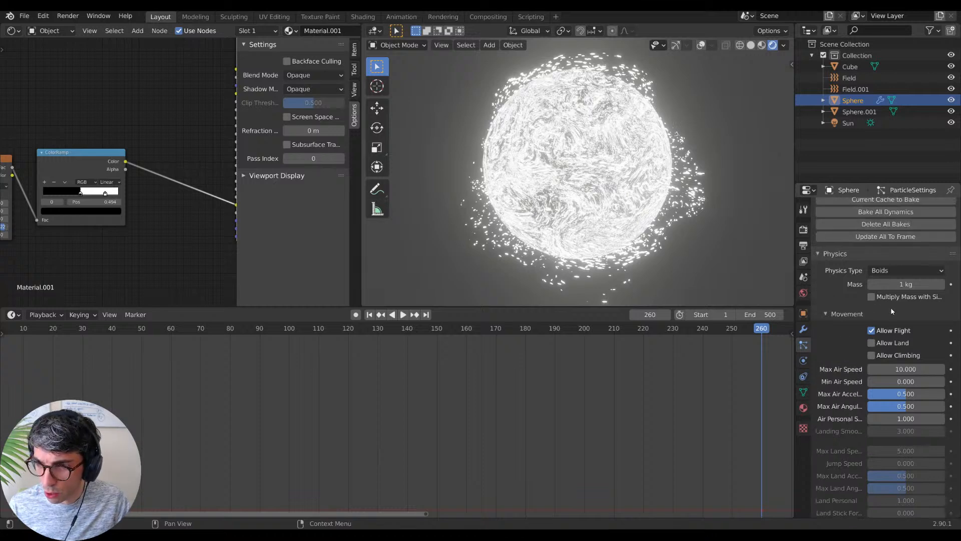
# Step: Try adding an entry to the Sphere's boid Relations list and remove it again
pyautogui.scroll(-7, 833, 330)
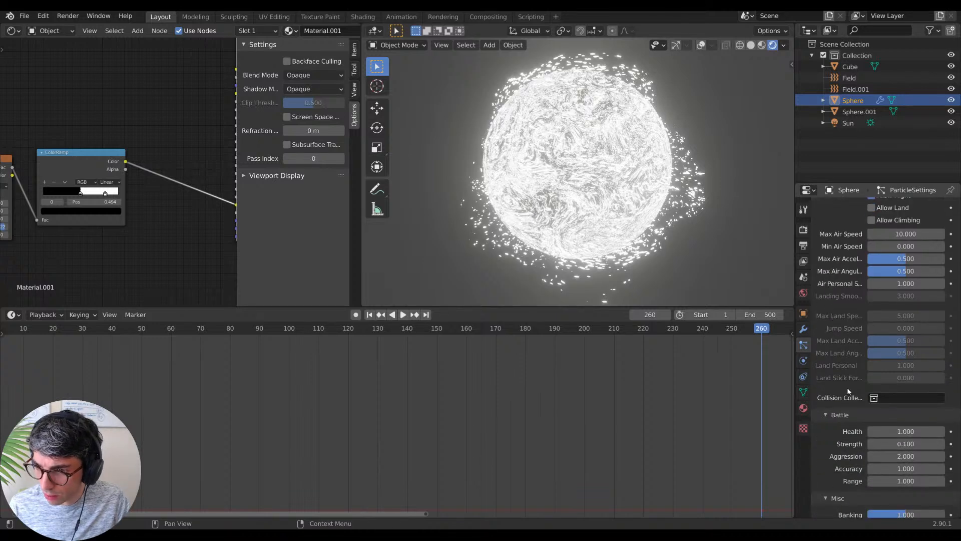
pyautogui.scroll(-3, 849, 384)
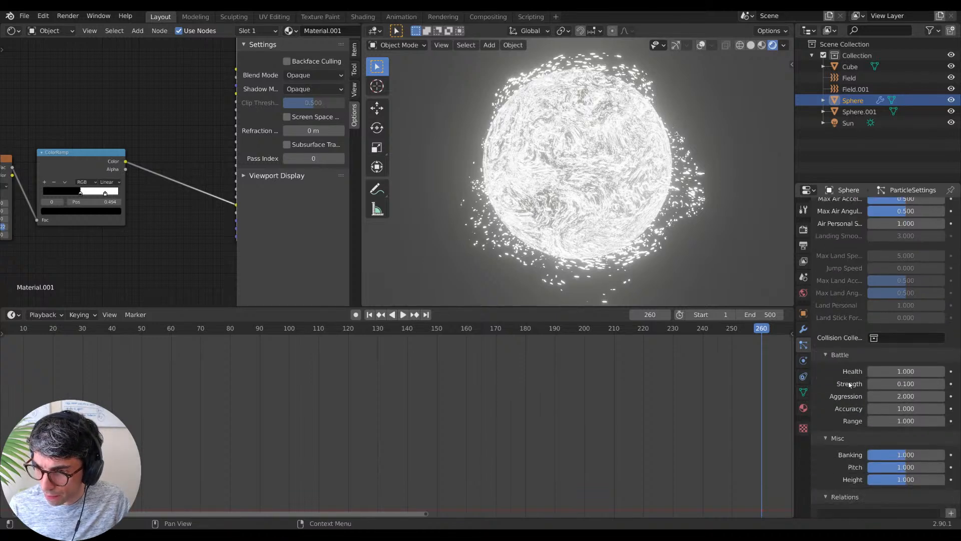
pyautogui.scroll(-1, 846, 373)
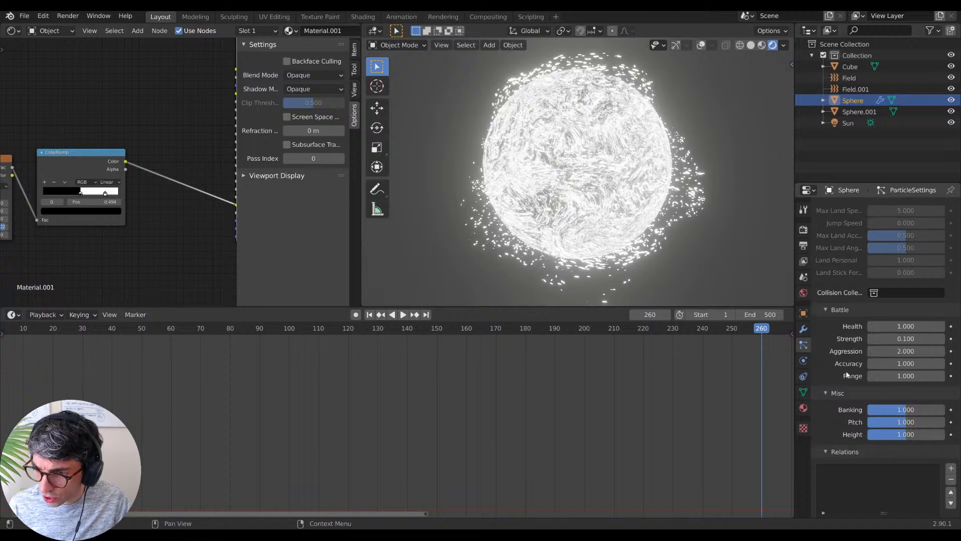
pyautogui.scroll(-3, 858, 383)
pyautogui.scroll(-3, 857, 383)
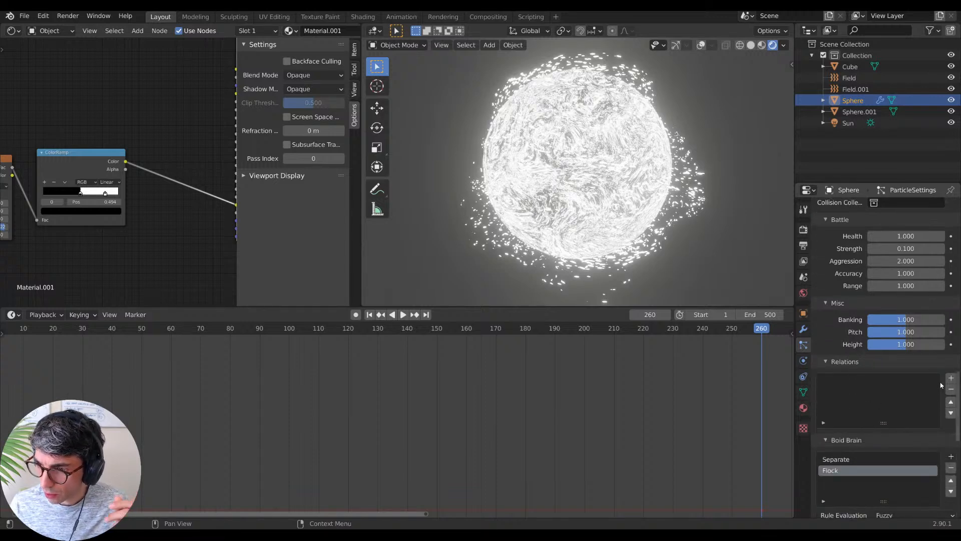
pyautogui.click(951, 378)
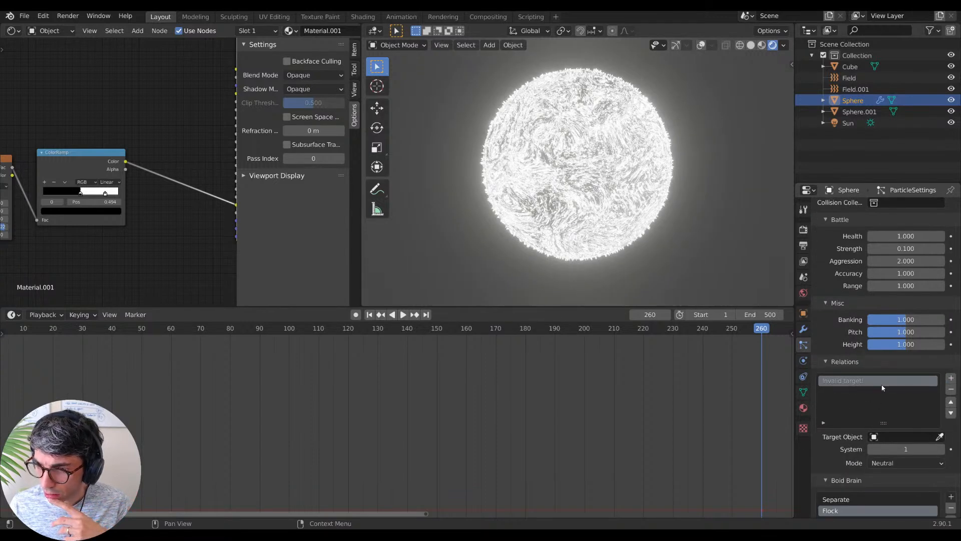
pyautogui.click(951, 393)
# Step: Look over the Boid Brain rules and replay the particle animation from the first frame
pyautogui.scroll(-3, 875, 397)
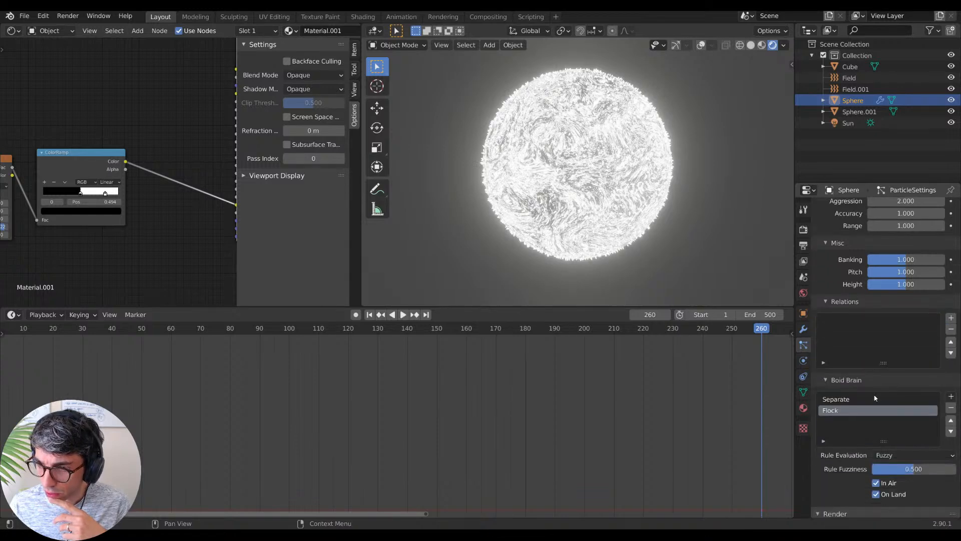
pyautogui.click(849, 407)
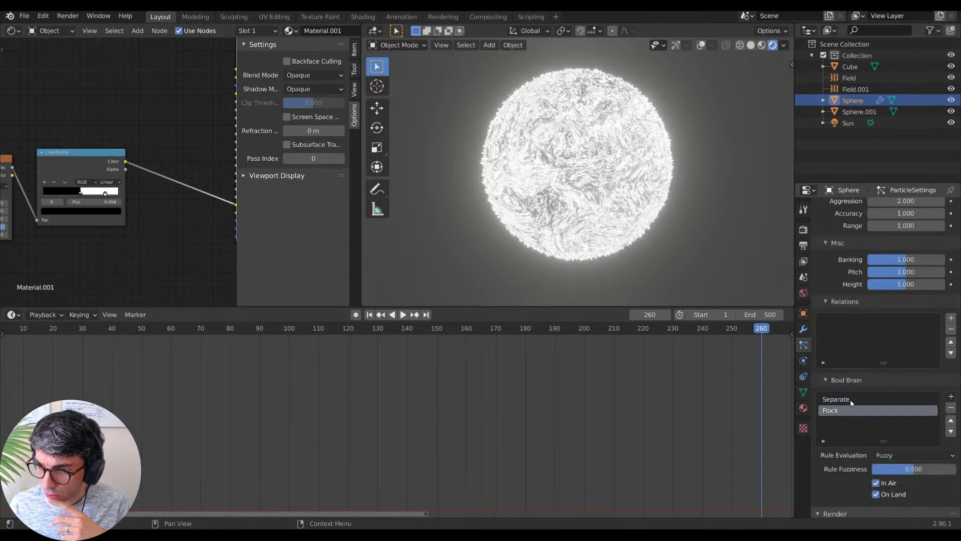
pyautogui.scroll(-3, 846, 418)
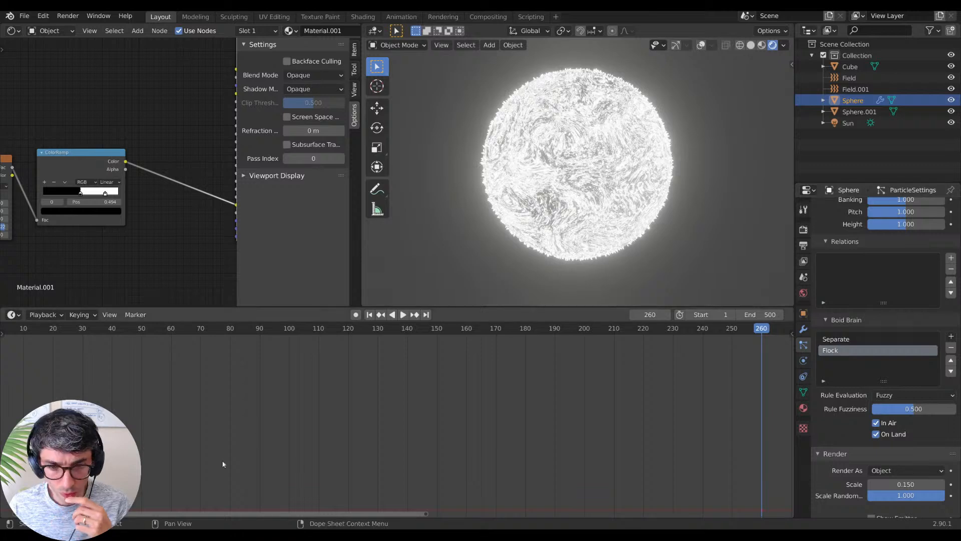
pyautogui.click(369, 315)
pyautogui.press('space')
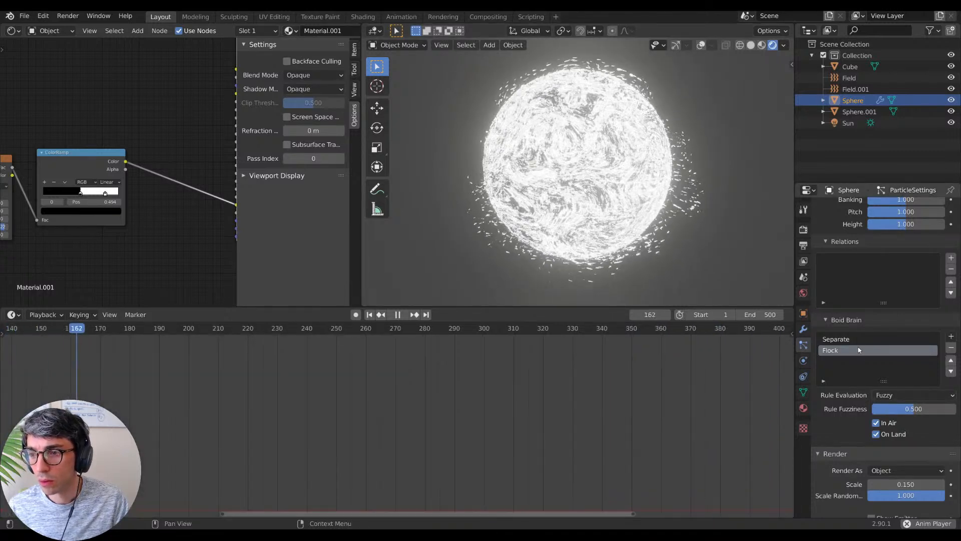
# Step: Select the Separate rule in the Boid Brain, set Rule Fuzziness to 0.000 and replay the animation from the start
pyautogui.click(855, 339)
pyautogui.hotkey('shift', 'Left')
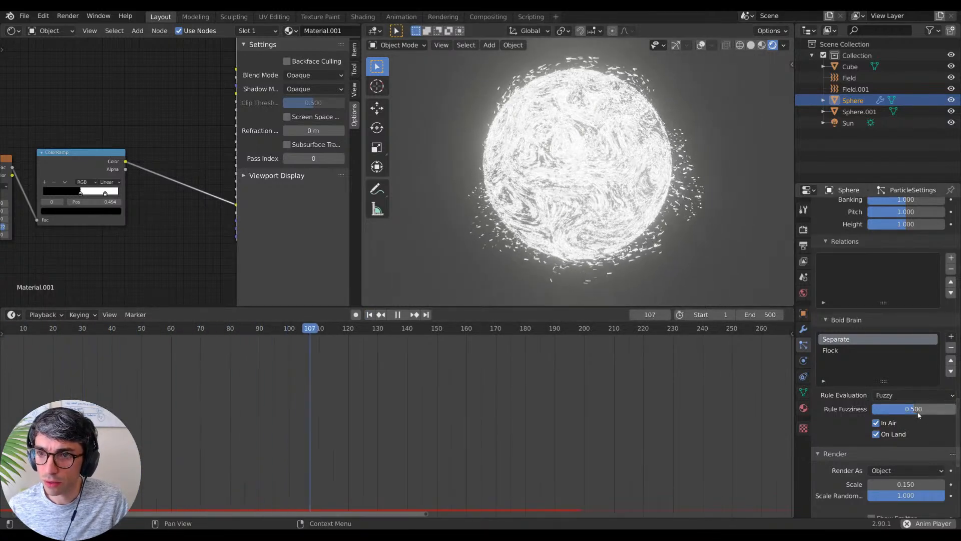
pyautogui.moveTo(917, 411); pyautogui.dragTo(693, 412)
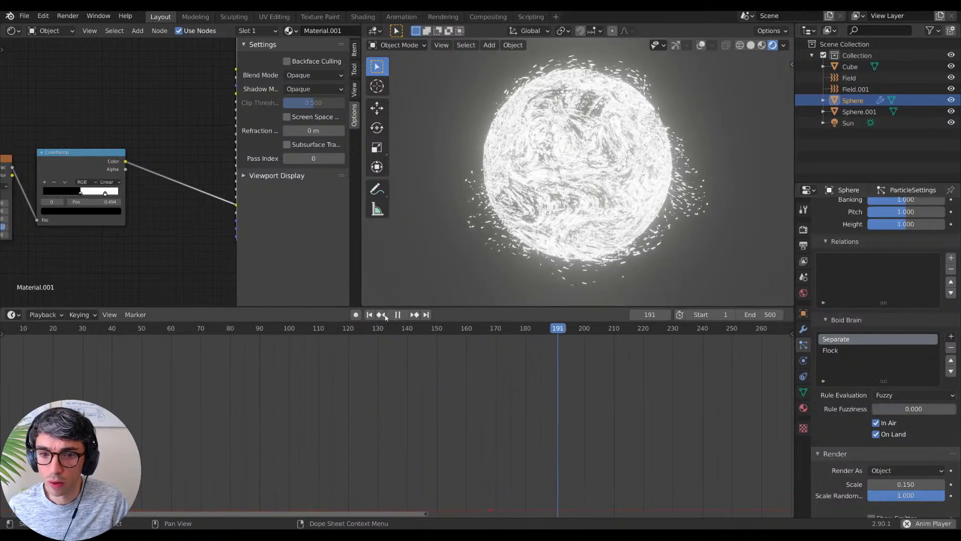
pyautogui.click(369, 314)
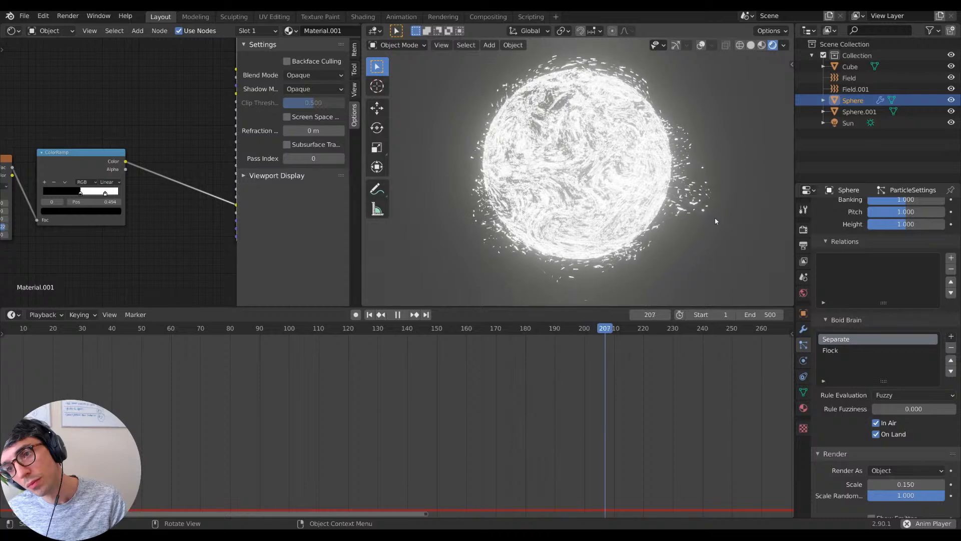
# Step: Stop the playback and set the Sphere's particle emission Number to 50000
pyautogui.press('space')
pyautogui.scroll(10, 872, 295)
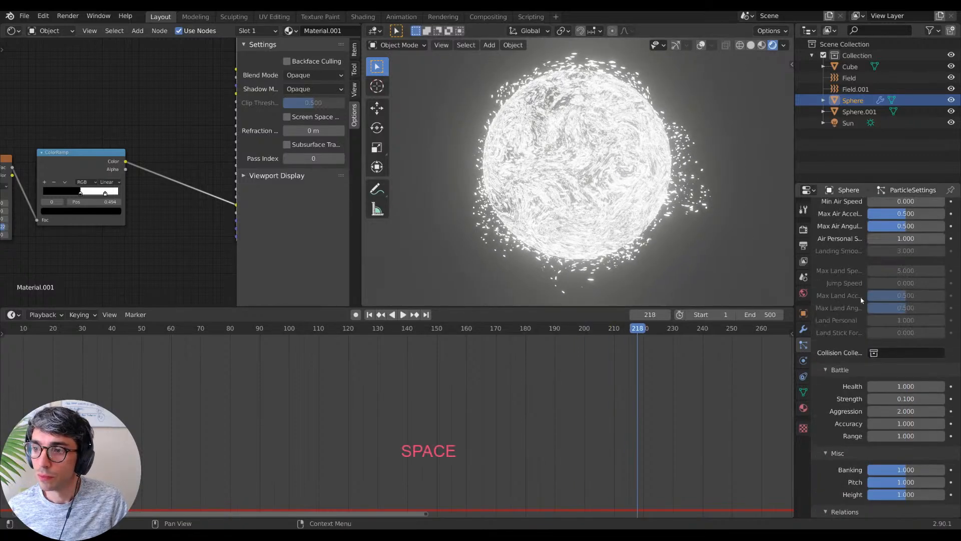
pyautogui.scroll(15, 861, 299)
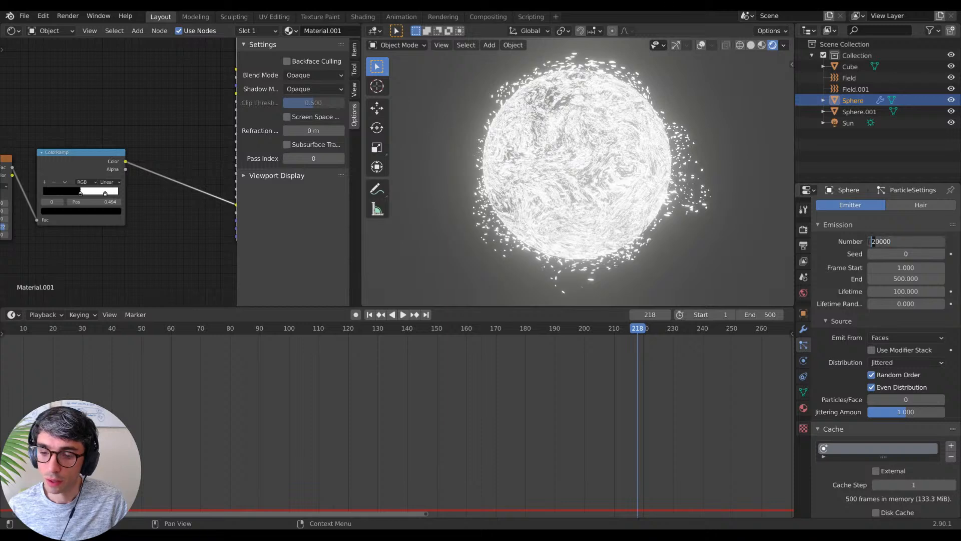
pyautogui.write('5')
pyautogui.press('Return')
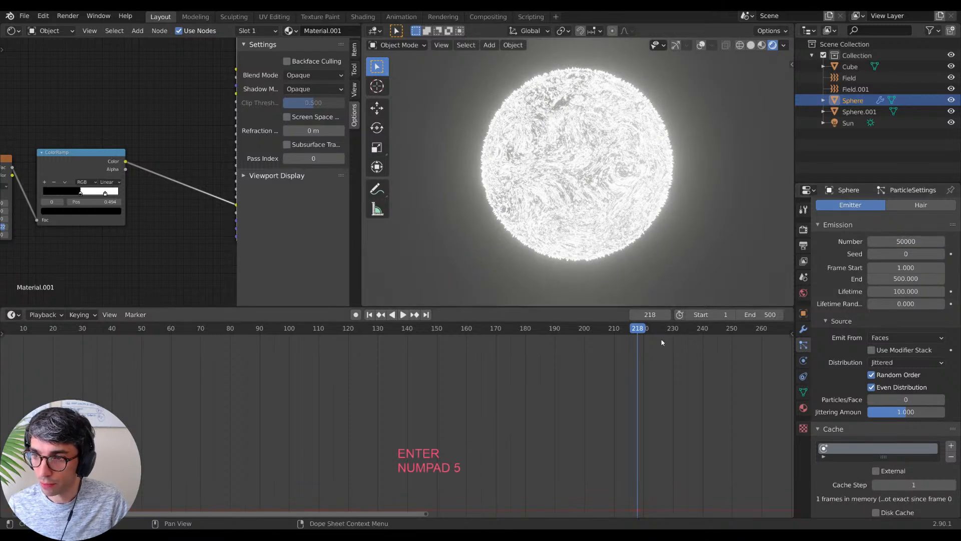
# Step: Replay the animation from the first frame several times to examine the denser particle motion around the sphere, then stop it
pyautogui.click(370, 315)
pyautogui.press('space')
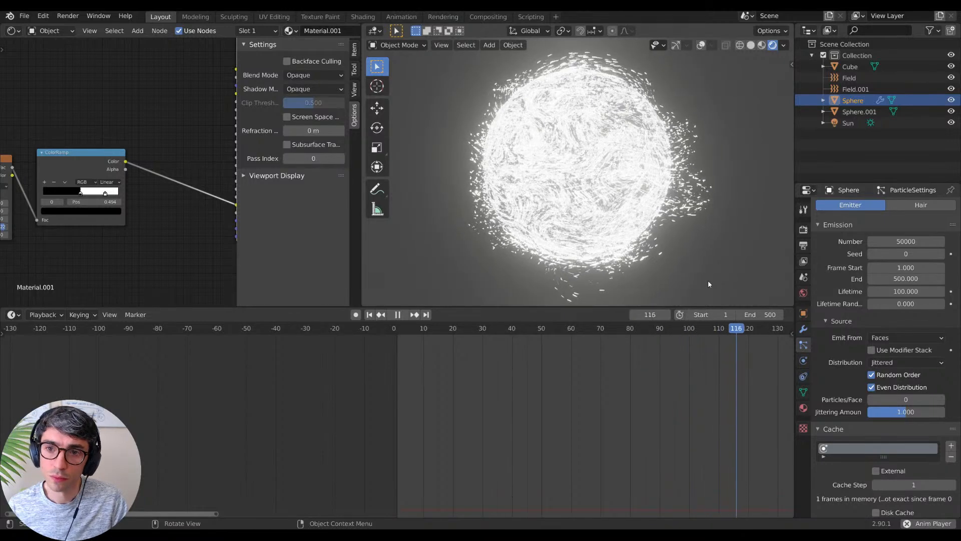
pyautogui.press('space')
pyautogui.click(370, 314)
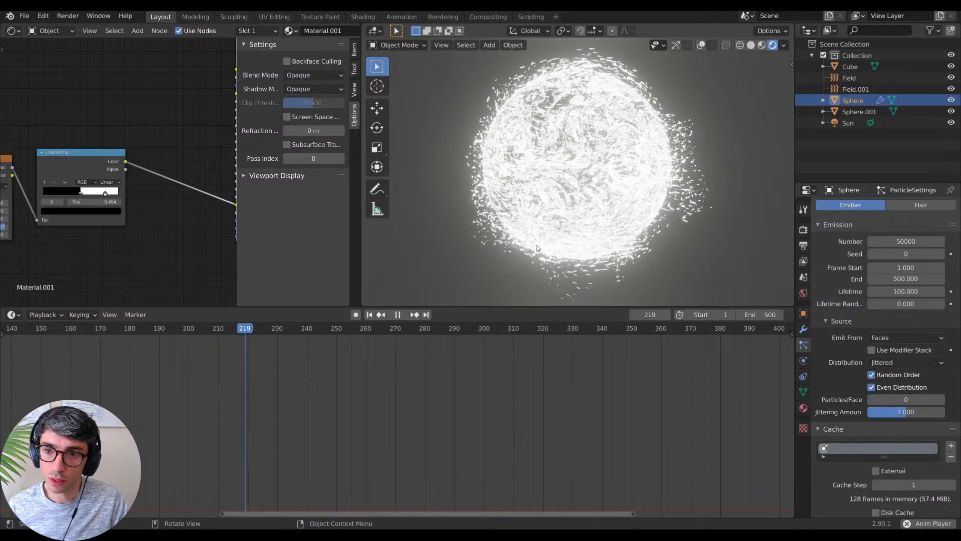
pyautogui.press('space')
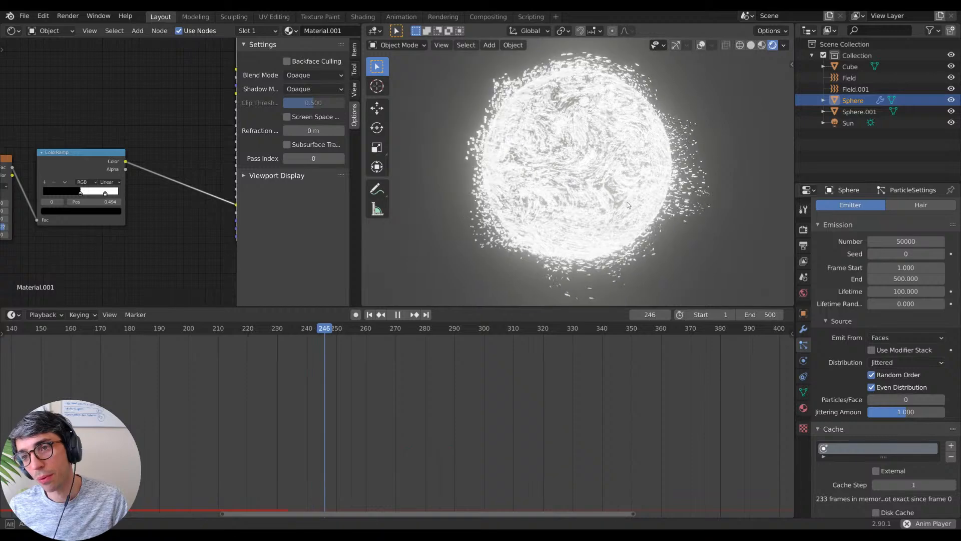
pyautogui.press('space')
pyautogui.hotkey('shift', 'Left')
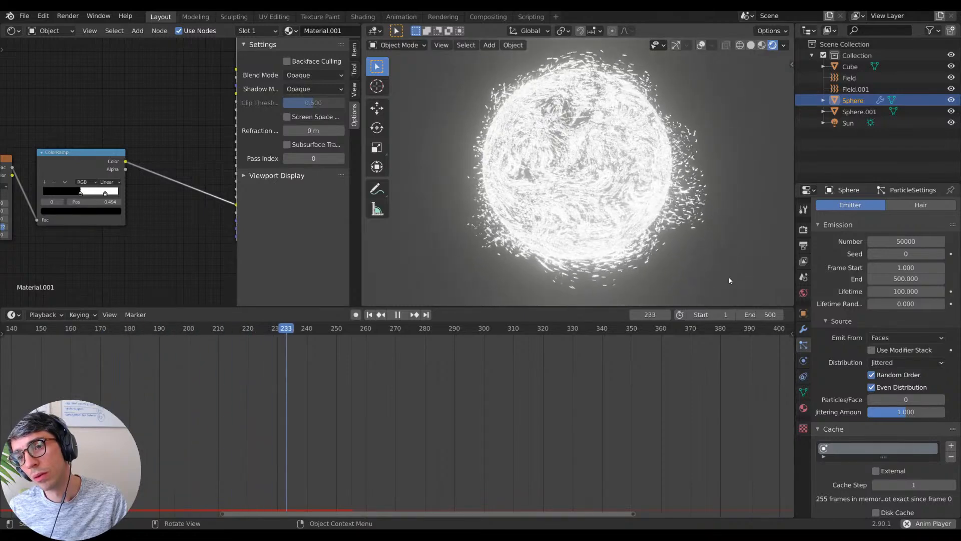
pyautogui.press('space')
# Step: Set the render Scale of the Sphere's particle instances to 0.060
pyautogui.scroll(-6, 842, 365)
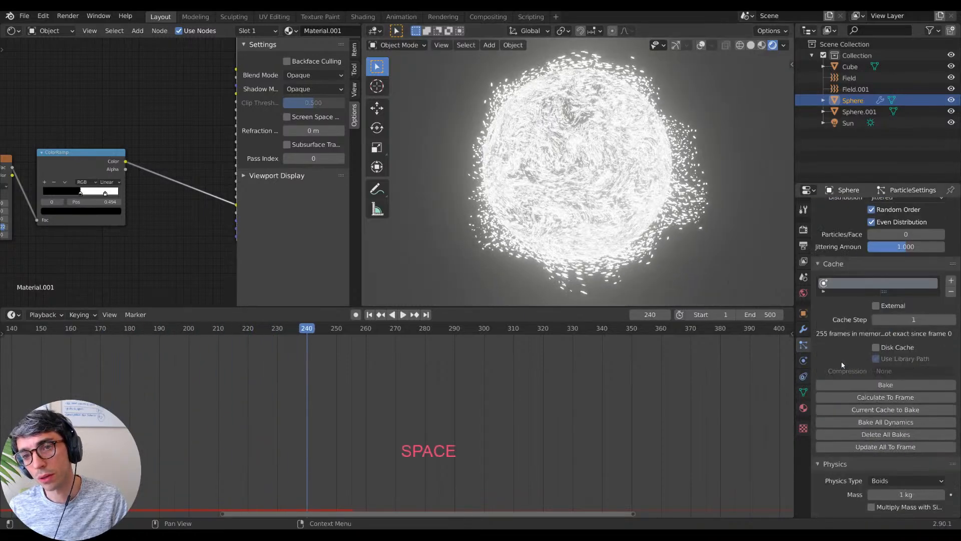
pyautogui.scroll(-10, 842, 365)
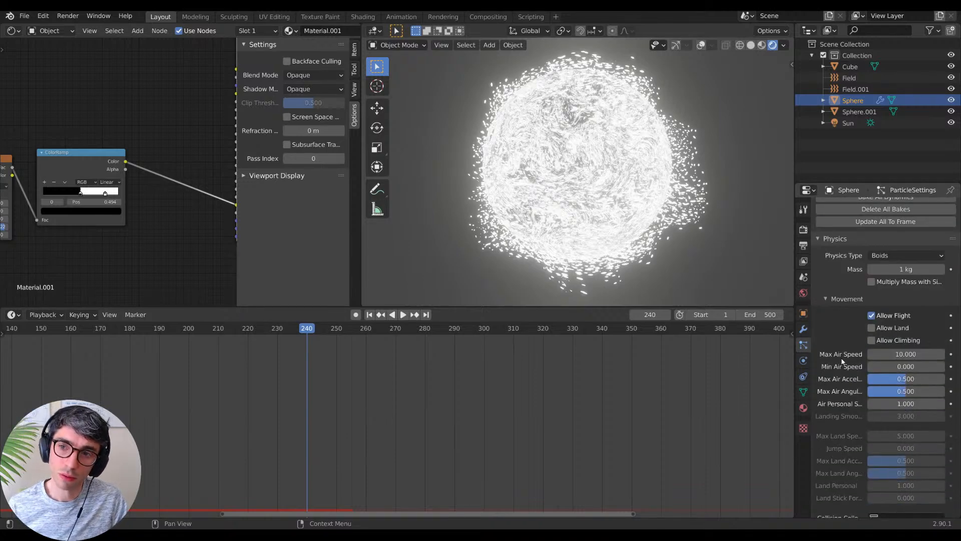
pyautogui.scroll(-15, 841, 360)
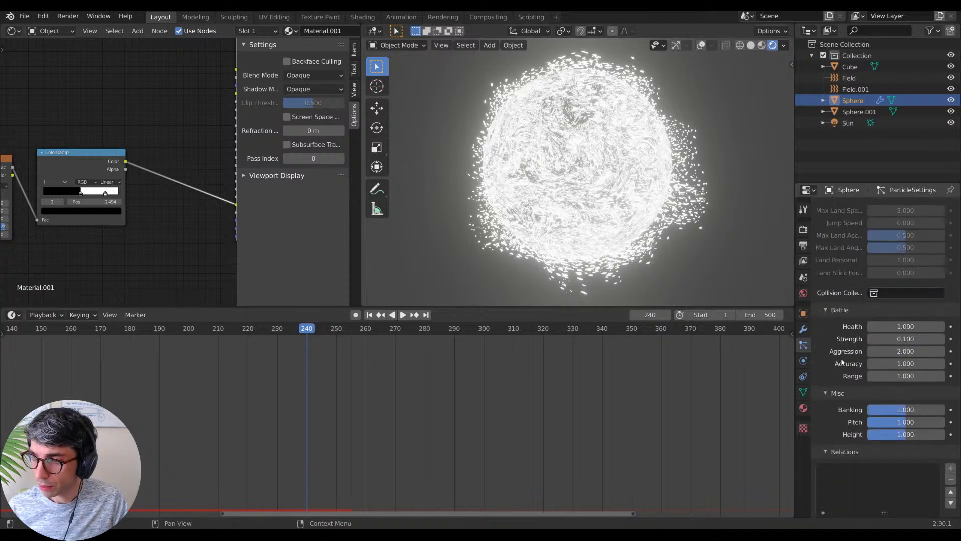
pyautogui.scroll(-8, 842, 363)
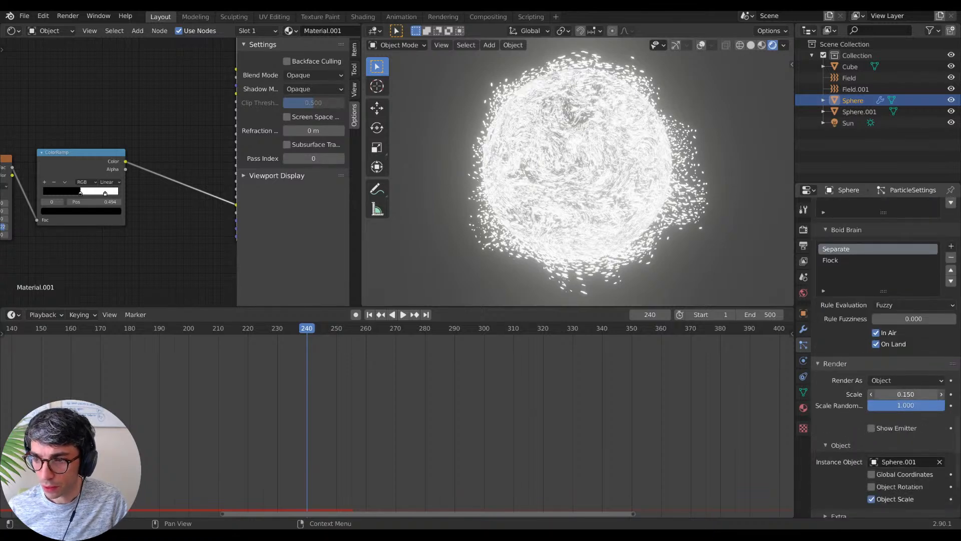
pyautogui.moveTo(905, 394)
pyautogui.mouseDown()
pyautogui.moveTo(888, 394)
pyautogui.moveTo(911, 394)
pyautogui.moveTo(901, 394)
pyautogui.mouseUp()
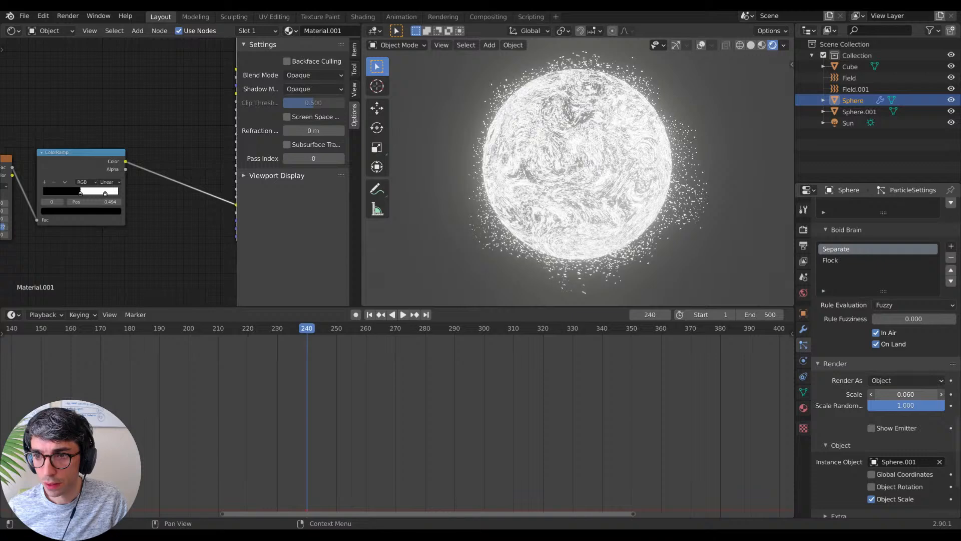
# Step: Play the animation from the first frame, pausing and resuming it to check the smaller particles' motion
pyautogui.scroll(-6, 851, 405)
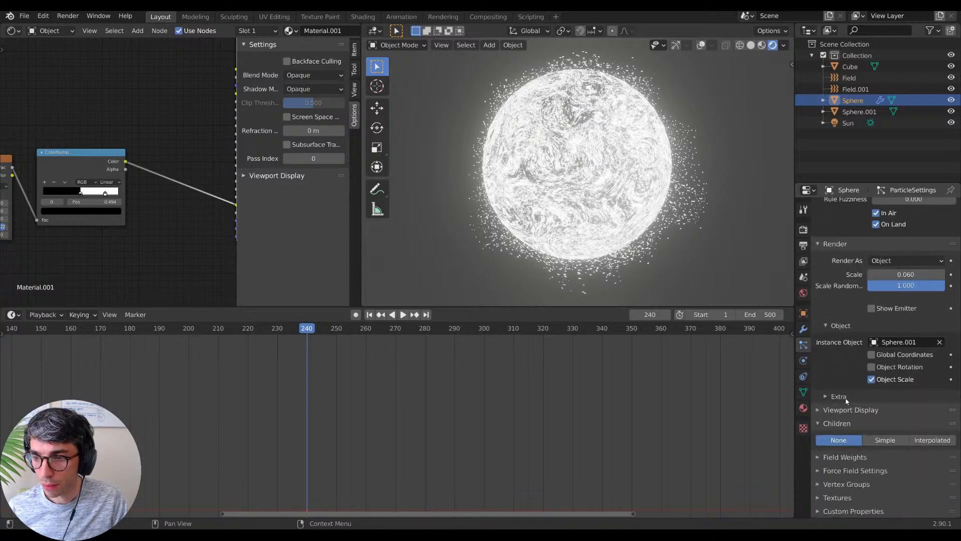
pyautogui.press('space')
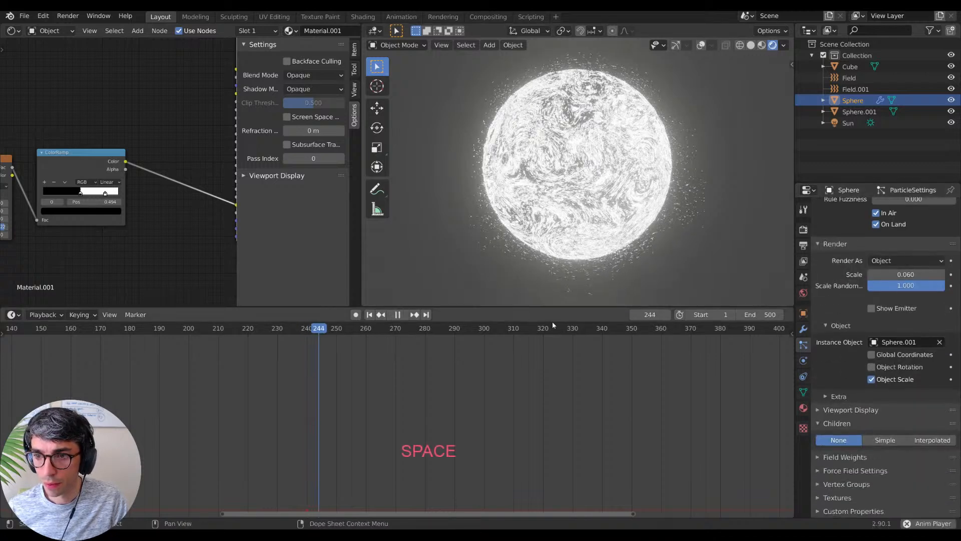
pyautogui.click(370, 314)
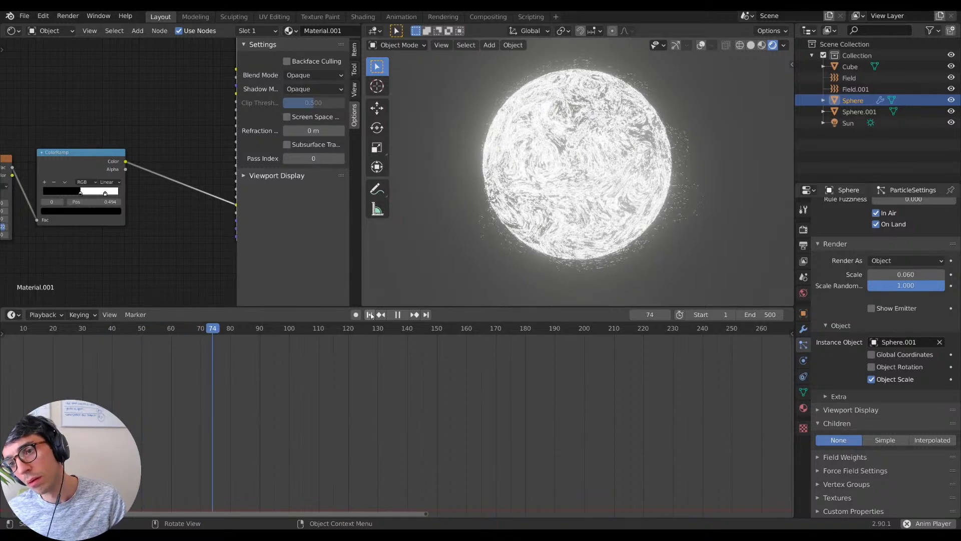
pyautogui.press('space')
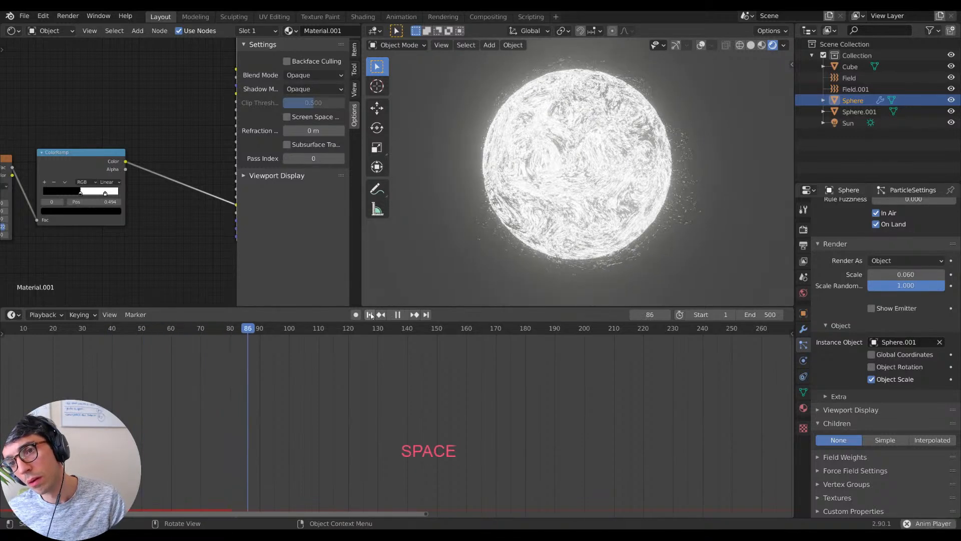
pyautogui.press('space')
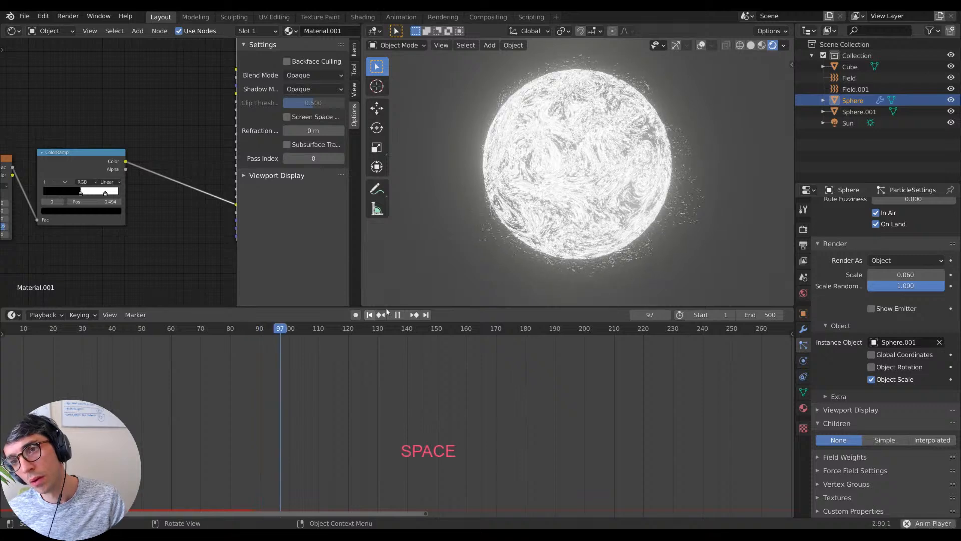
pyautogui.press('space')
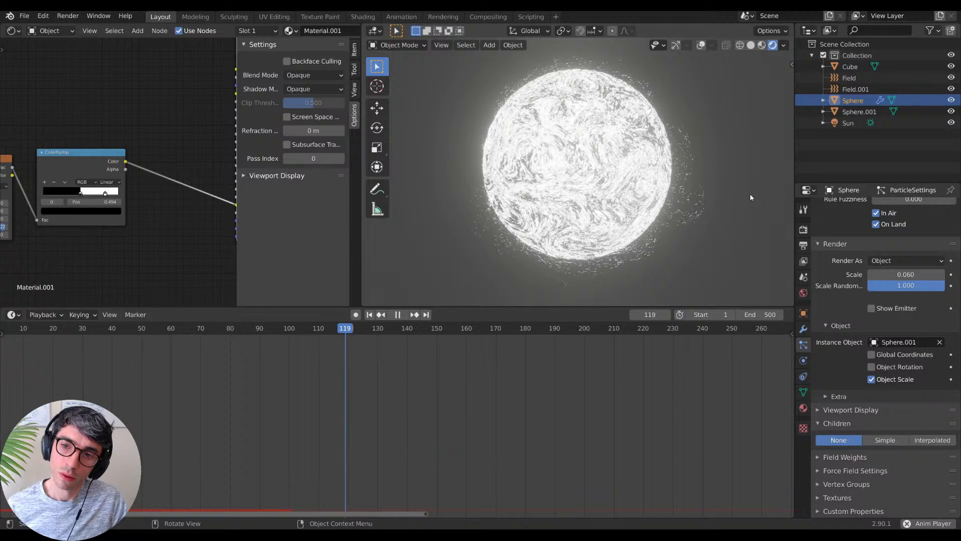
pyautogui.press('space')
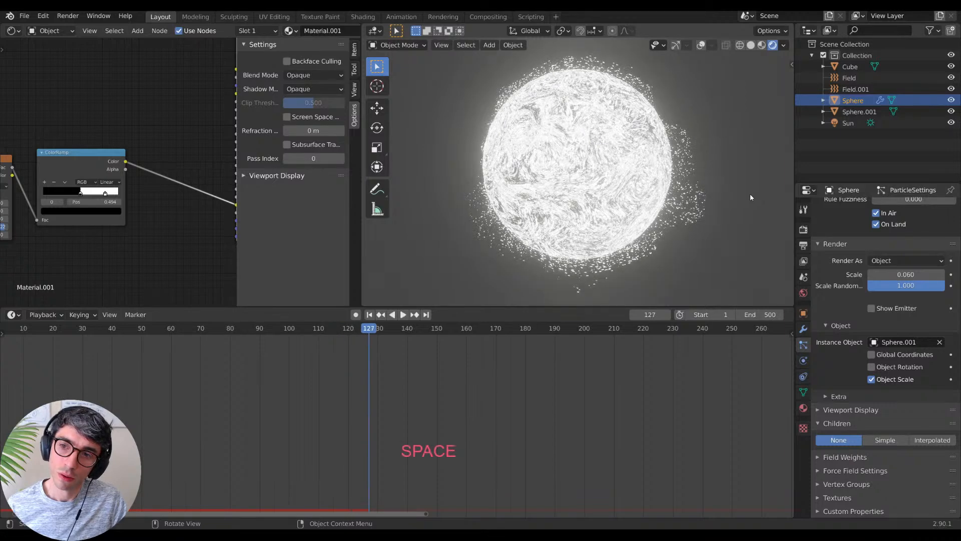
pyautogui.press('space')
pyautogui.press('space')
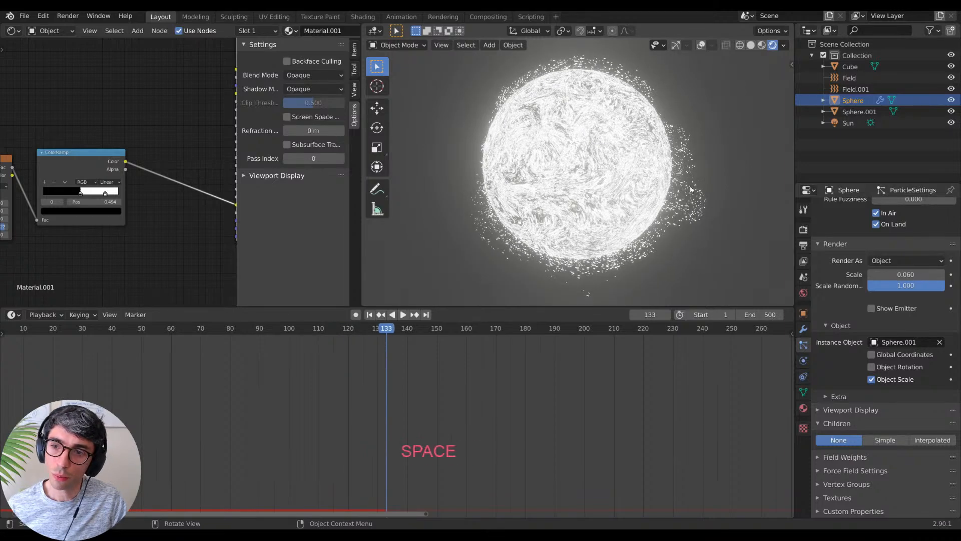
# Step: Inspect the particle-covered sphere from different angles and distances
pyautogui.moveTo(710, 203); pyautogui.dragTo(628, 168, button='middle')
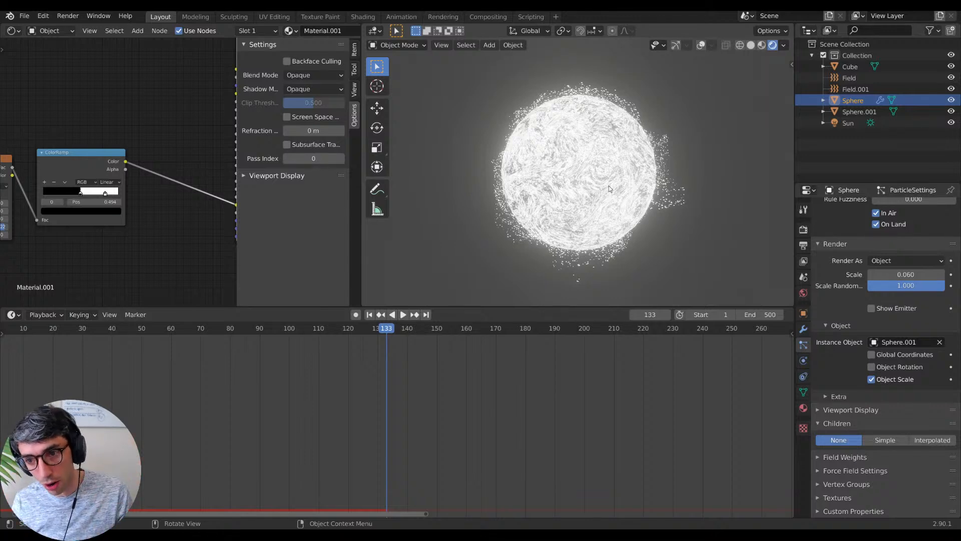
pyautogui.moveTo(635, 202)
pyautogui.mouseDown(button='middle')
pyautogui.moveTo(692, 214)
pyautogui.moveTo(597, 205)
pyautogui.moveTo(628, 188)
pyautogui.moveTo(618, 197)
pyautogui.mouseUp(button='middle')
pyautogui.scroll(3, 605, 206)
pyautogui.scroll(-3, 606, 206)
pyautogui.scroll(3, 638, 179)
pyautogui.scroll(-3, 637, 179)
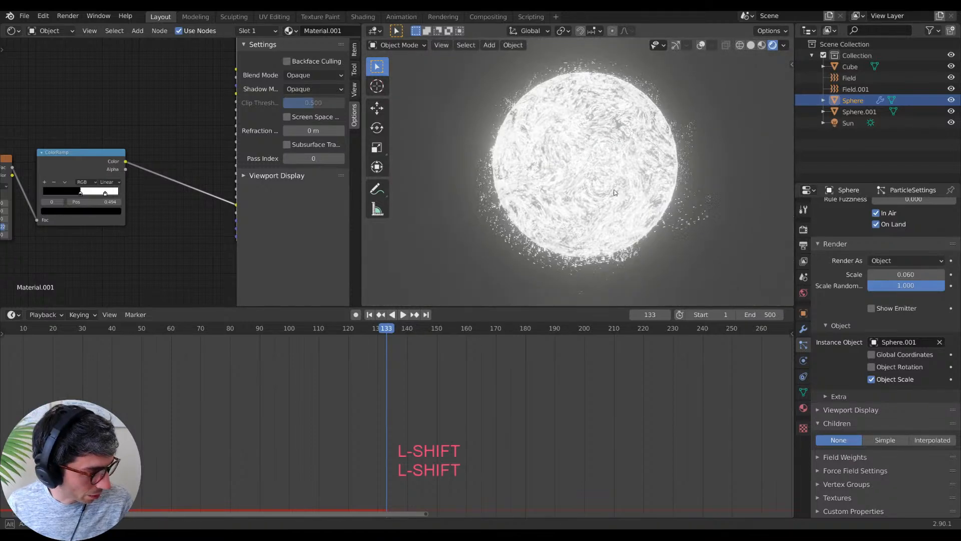
pyautogui.scroll(3, 618, 192)
pyautogui.scroll(-3, 619, 190)
pyautogui.keyDown('shift'); pyautogui.moveTo(611, 201); pyautogui.dragTo(616, 170, button='middle'); pyautogui.keyUp('shift')
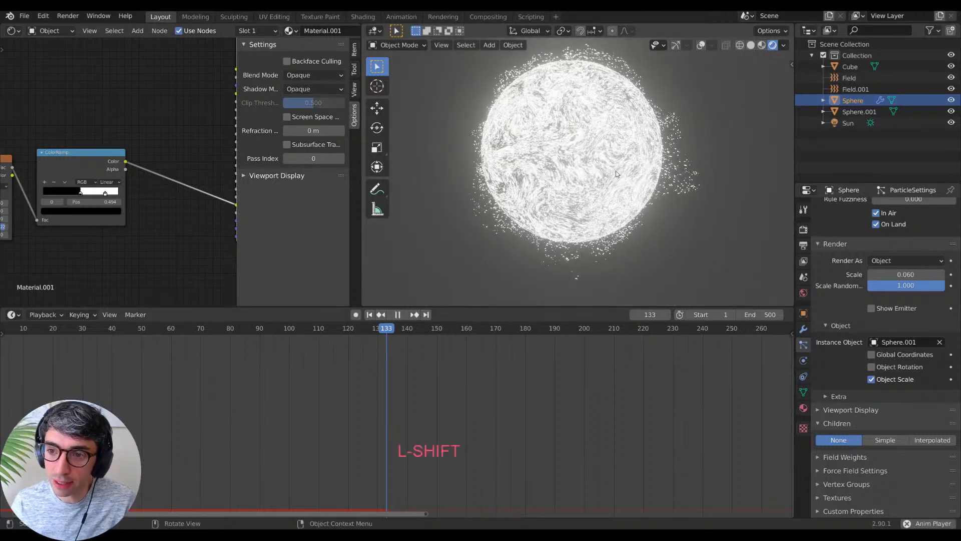
# Step: Replay the animation from the first frame repeatedly, pausing and resuming it, to examine how the particles leave the sphere's surface
pyautogui.press('space')
pyautogui.press('space')
pyautogui.click(369, 314)
pyautogui.press('space')
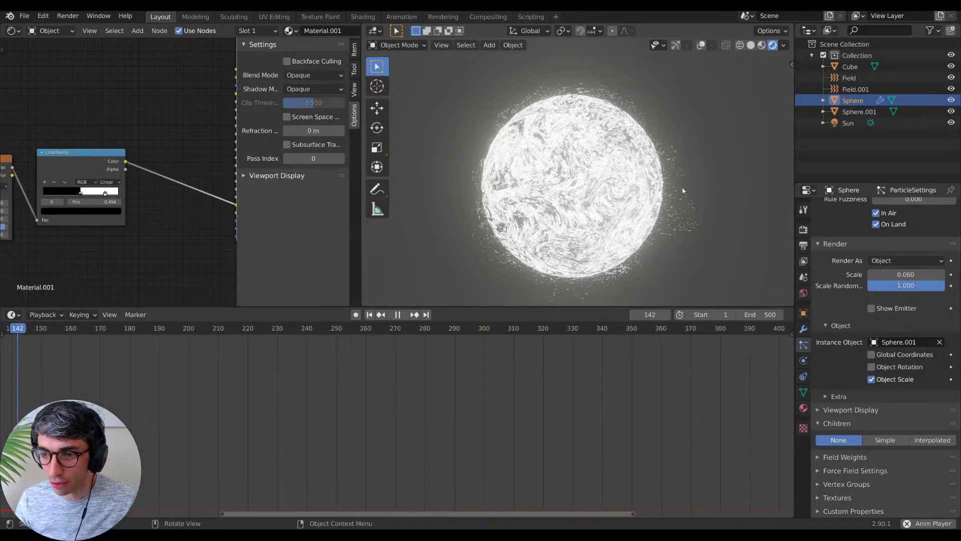
pyautogui.click(370, 315)
pyautogui.press('space')
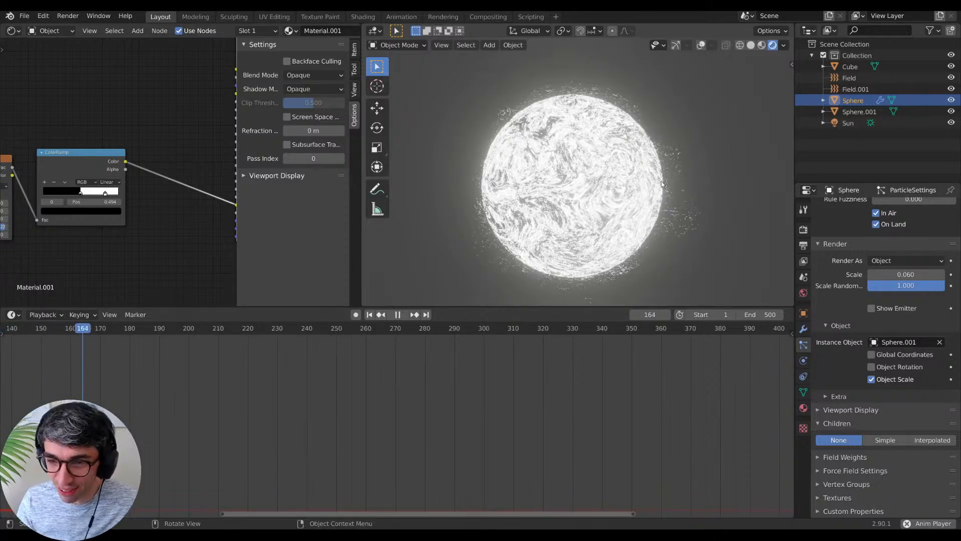
pyautogui.press('space')
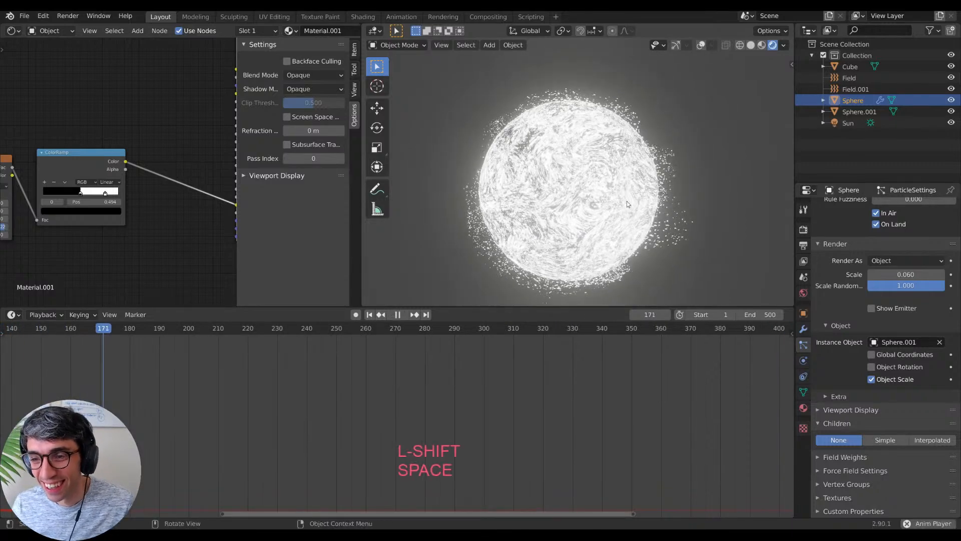
pyautogui.press('space')
pyautogui.hotkey('shift', 'Left')
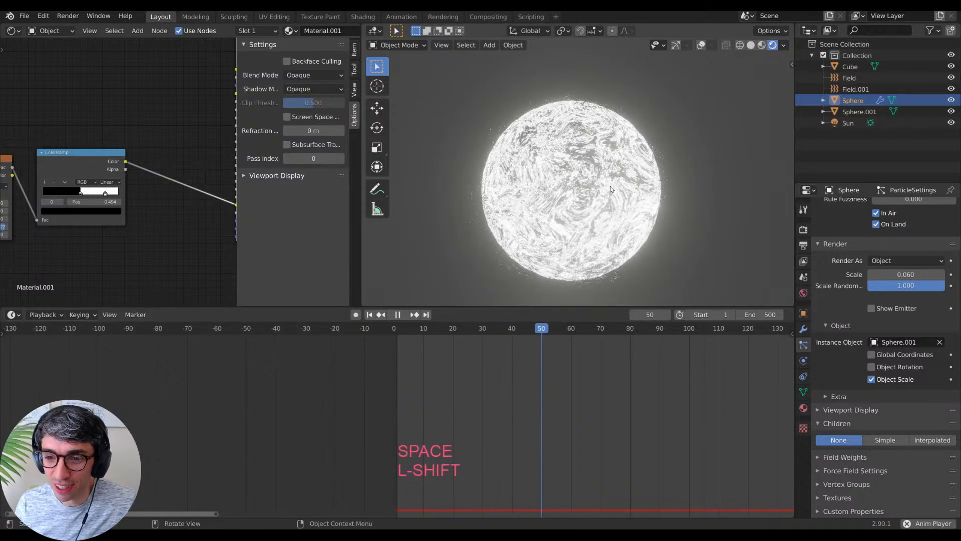
pyautogui.press('space')
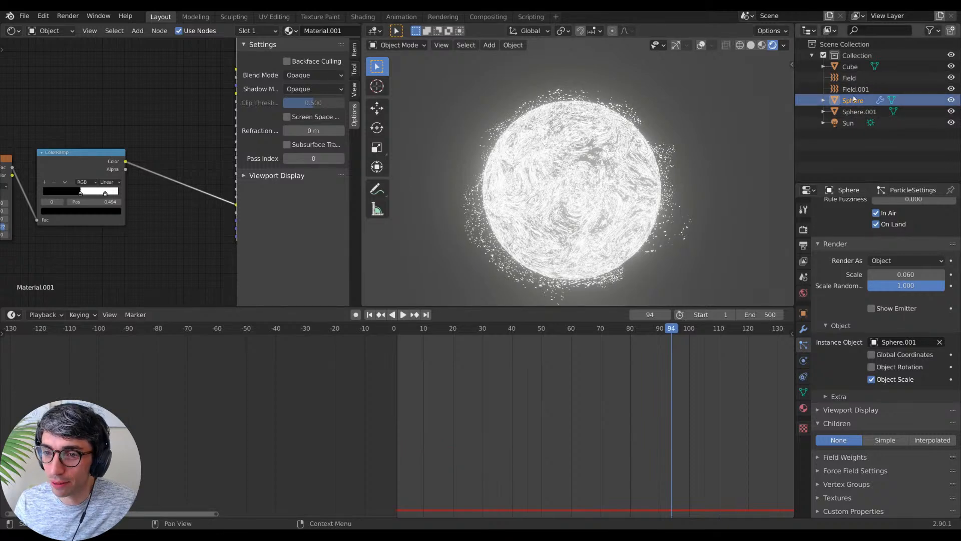
pyautogui.hotkey('shift', 'a')
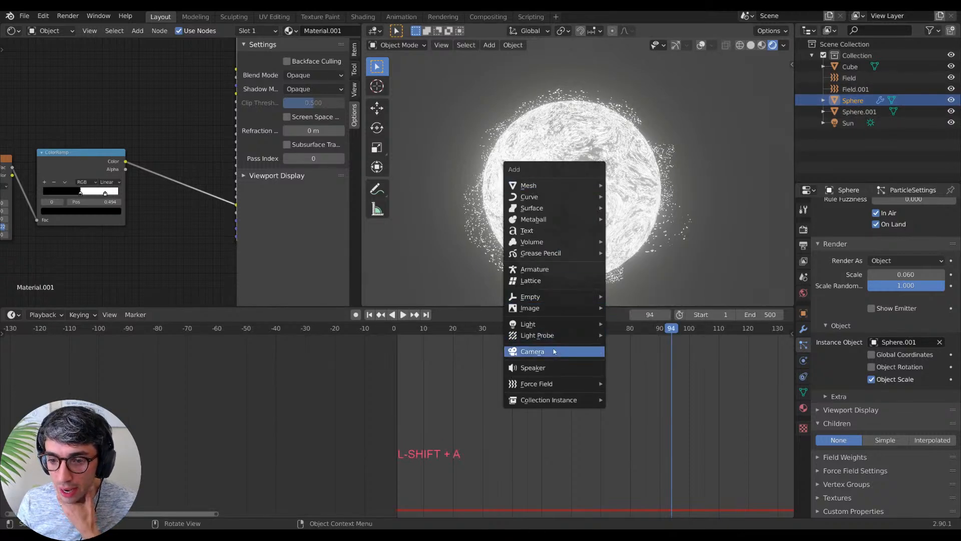
pyautogui.moveTo(558, 385)
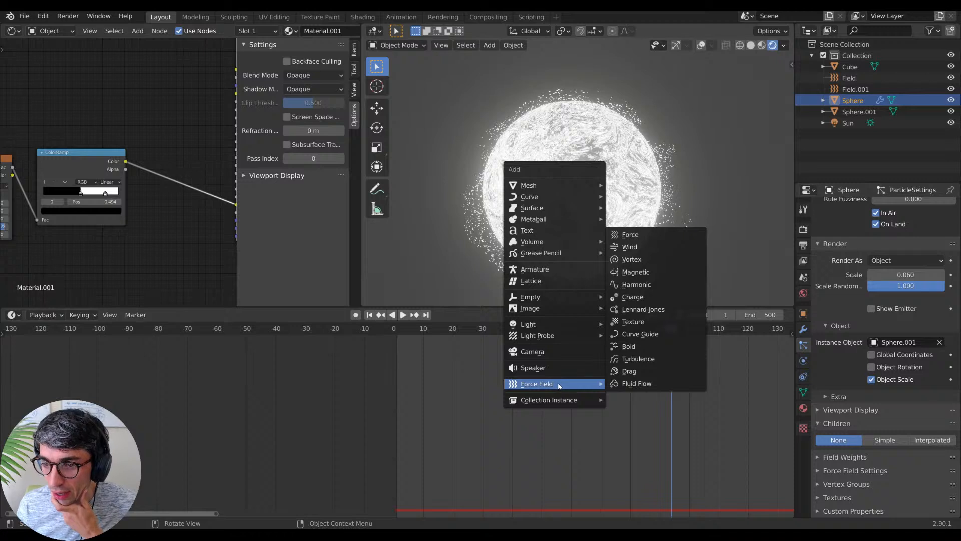
pyautogui.press('Escape')
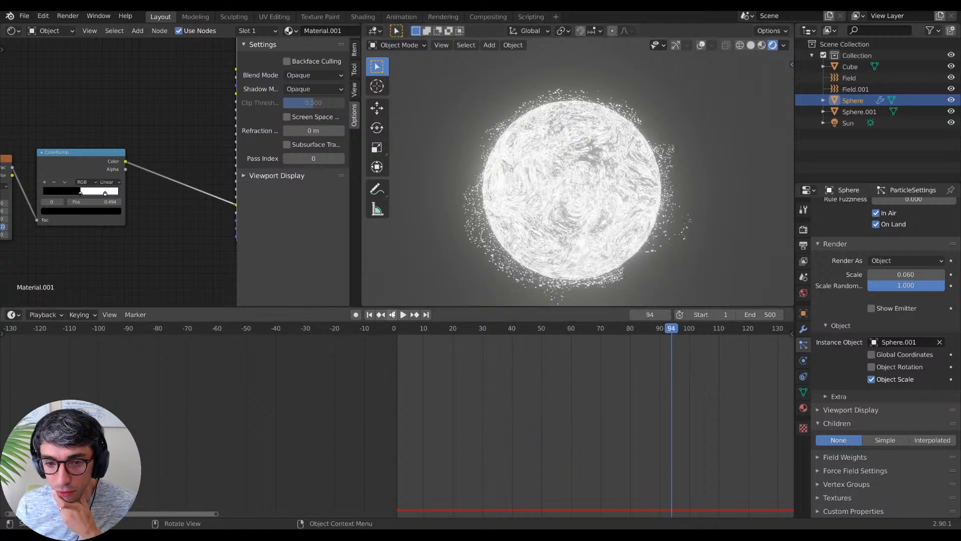
# Step: Add a Magnetic force field at the scene origin
pyautogui.hotkey('shift', 'a')
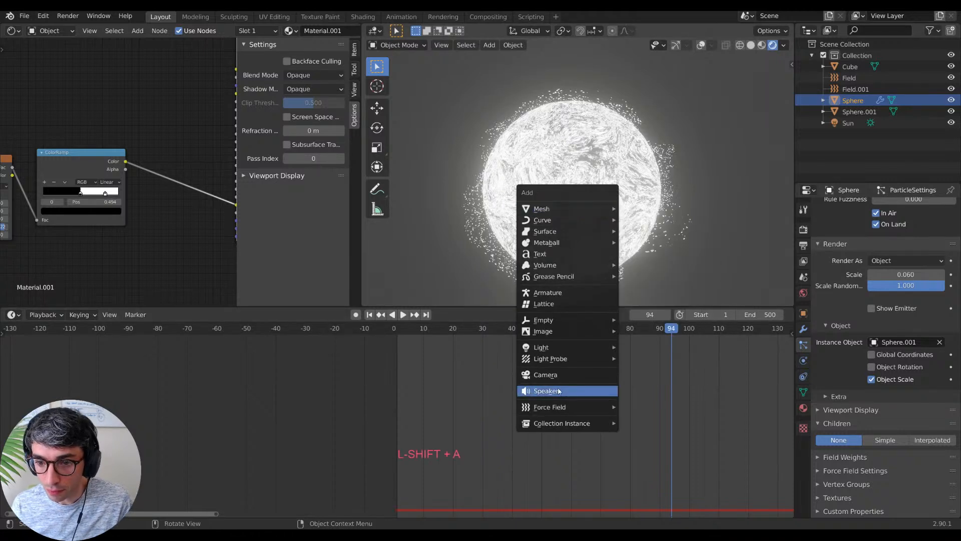
pyautogui.moveTo(576, 407)
pyautogui.click(661, 295)
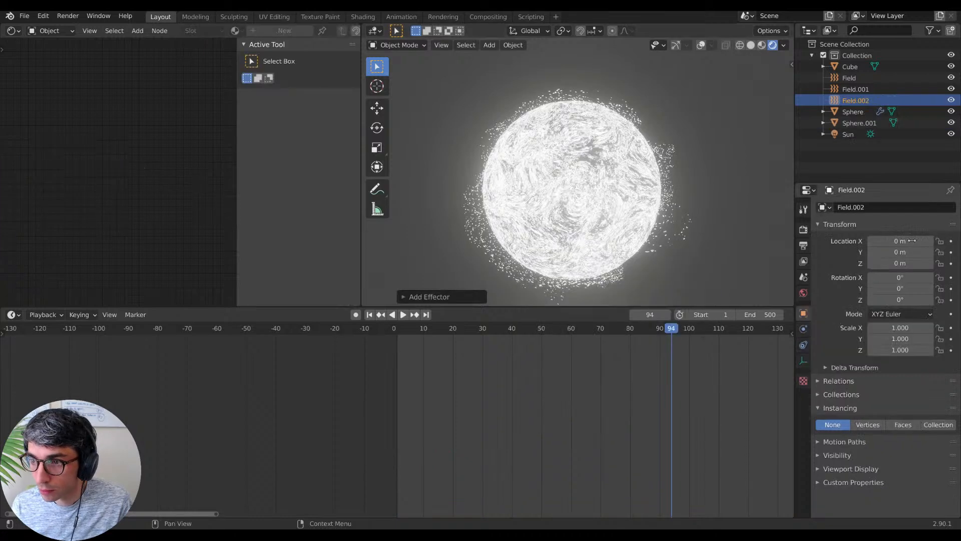
# Step: Set the Sphere's particle emission Number to 20000 and return the animation to the first frame
pyautogui.click(852, 112)
pyautogui.click(859, 122)
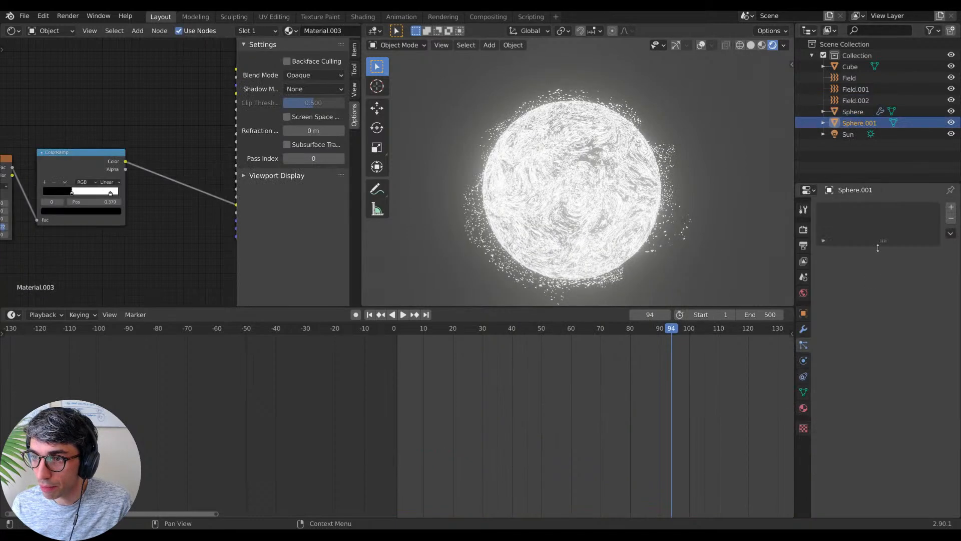
pyautogui.click(853, 112)
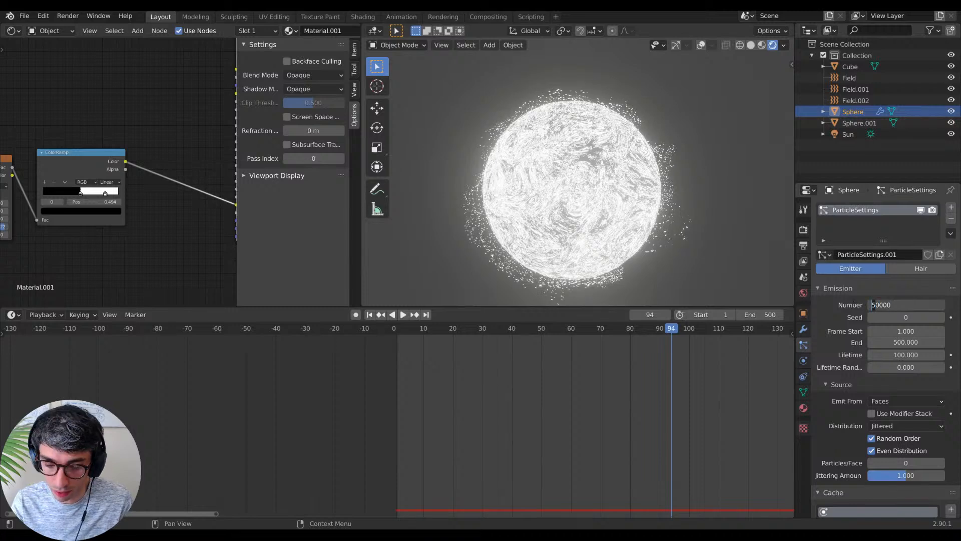
pyautogui.press('Return')
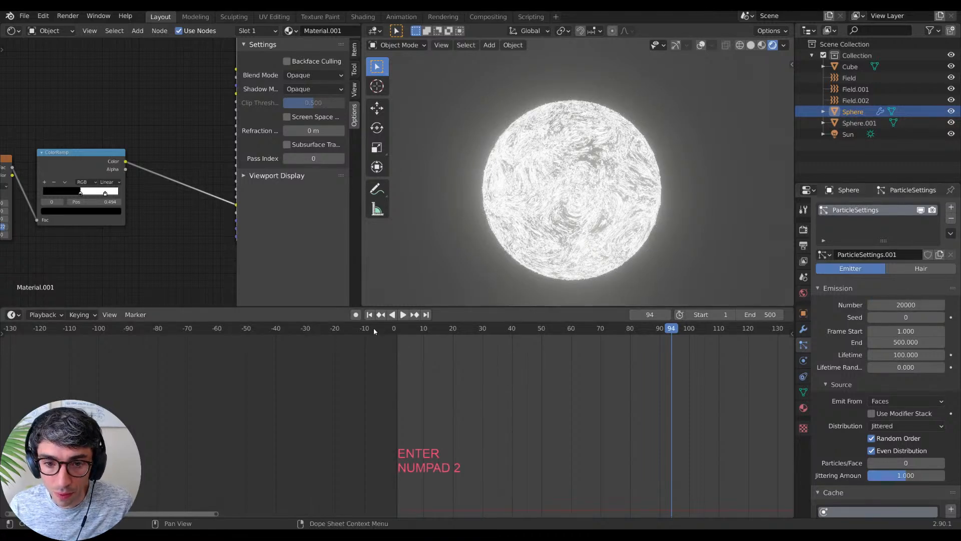
pyautogui.click(370, 315)
# Step: Play the animation, open the magnetic force field's physics settings and try a Strength of 29.800
pyautogui.click(855, 100)
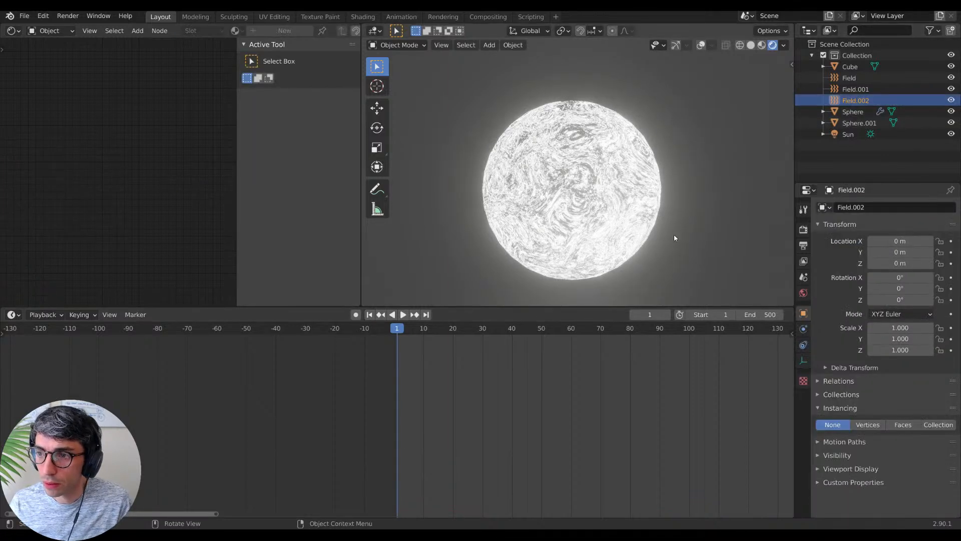
pyautogui.press('space')
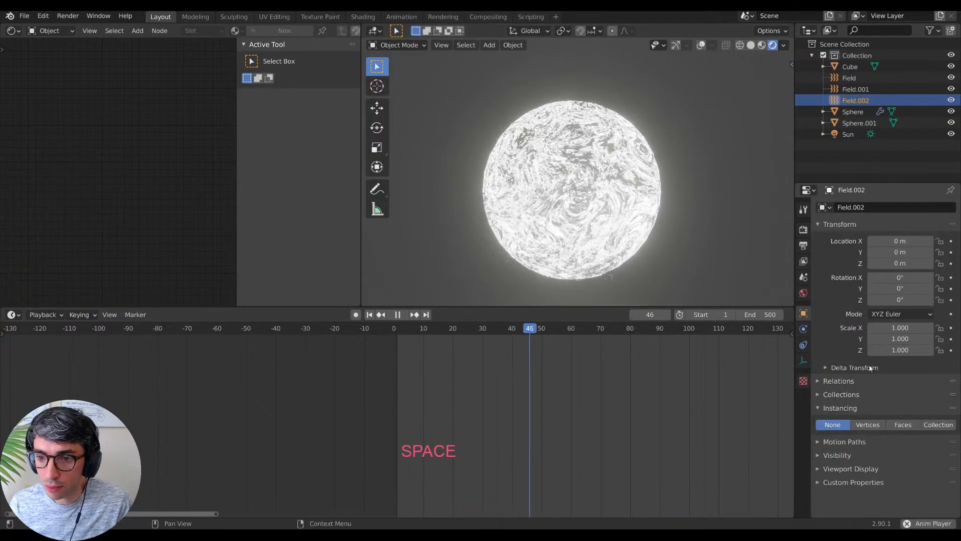
pyautogui.click(804, 359)
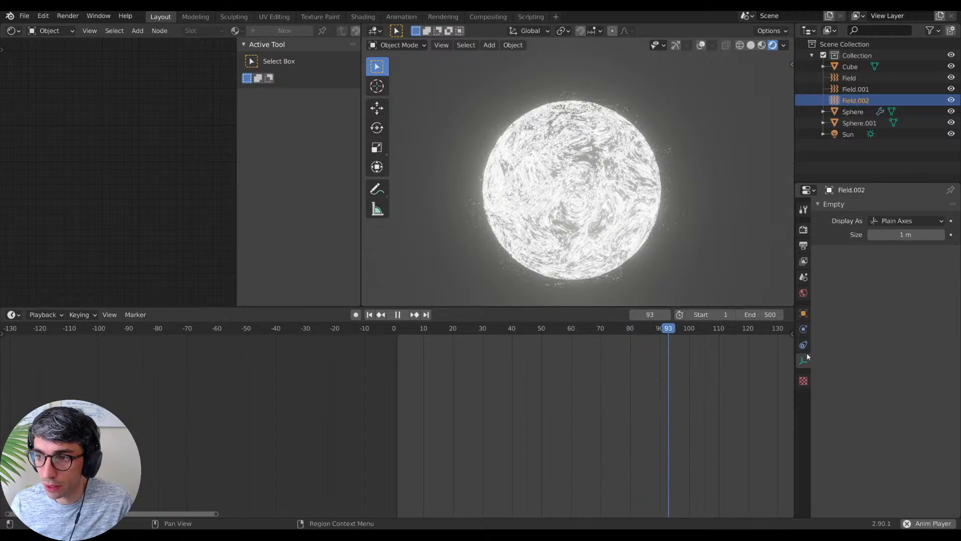
pyautogui.click(803, 345)
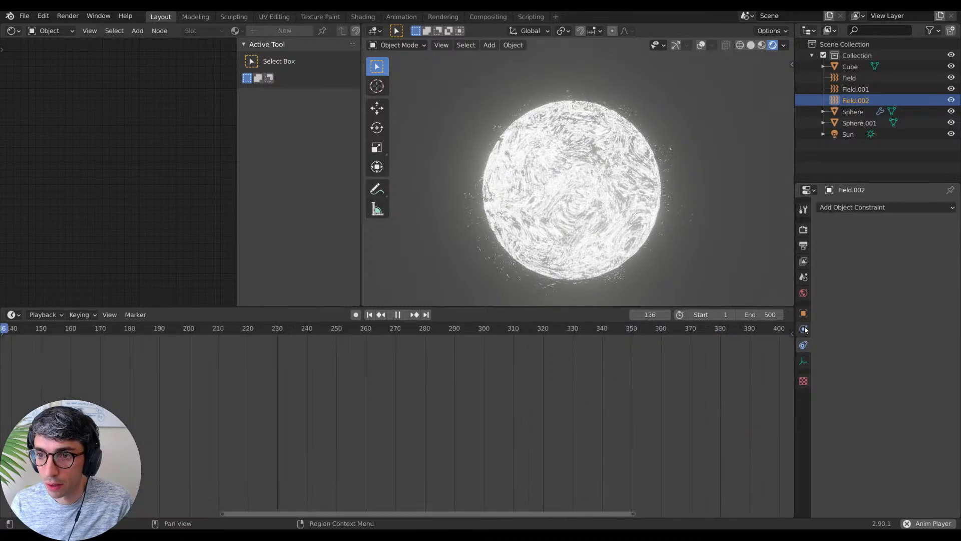
pyautogui.click(803, 329)
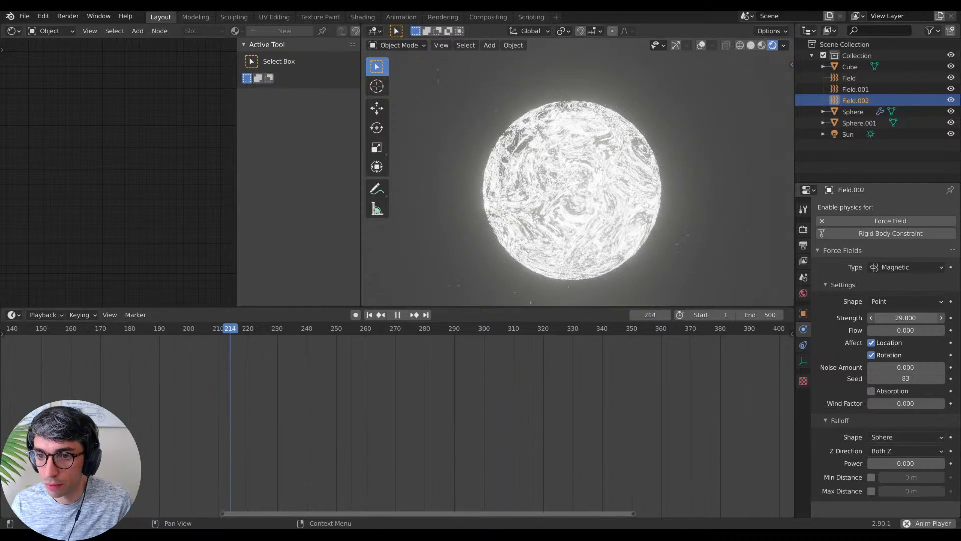
# Step: Replay the animation from the first frame and set the magnetic field's Strength to 1.000 and Flow to 10.000
pyautogui.press('space')
pyautogui.click(369, 315)
pyautogui.press('space')
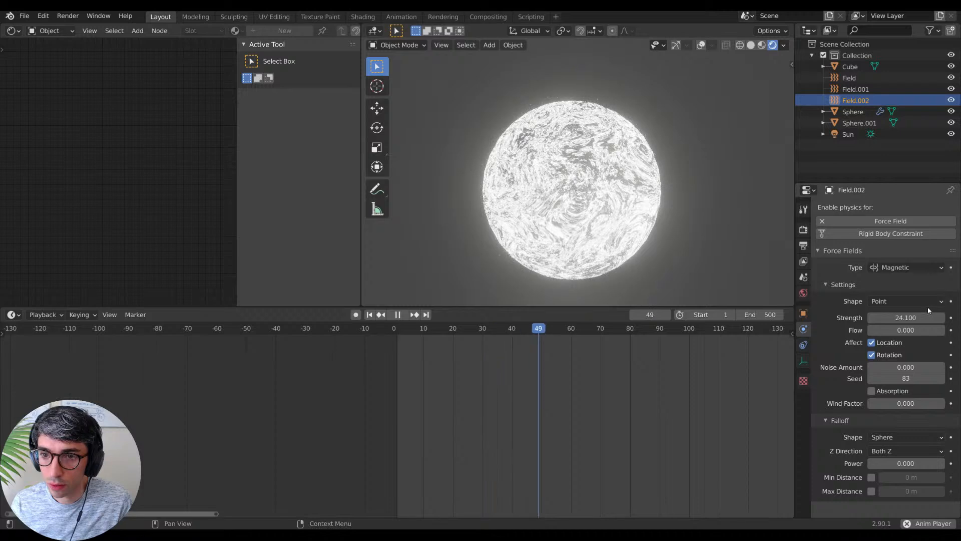
pyautogui.press('space')
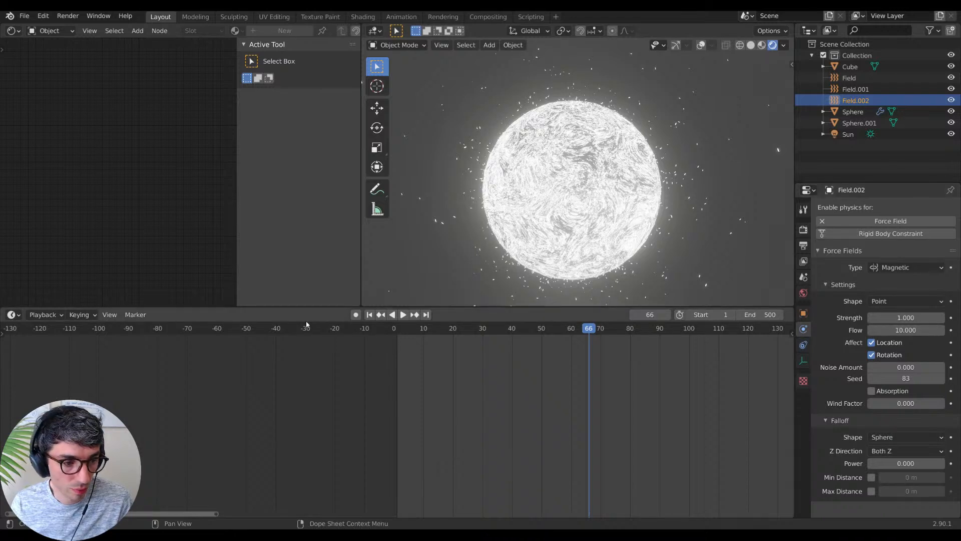
pyautogui.click(367, 315)
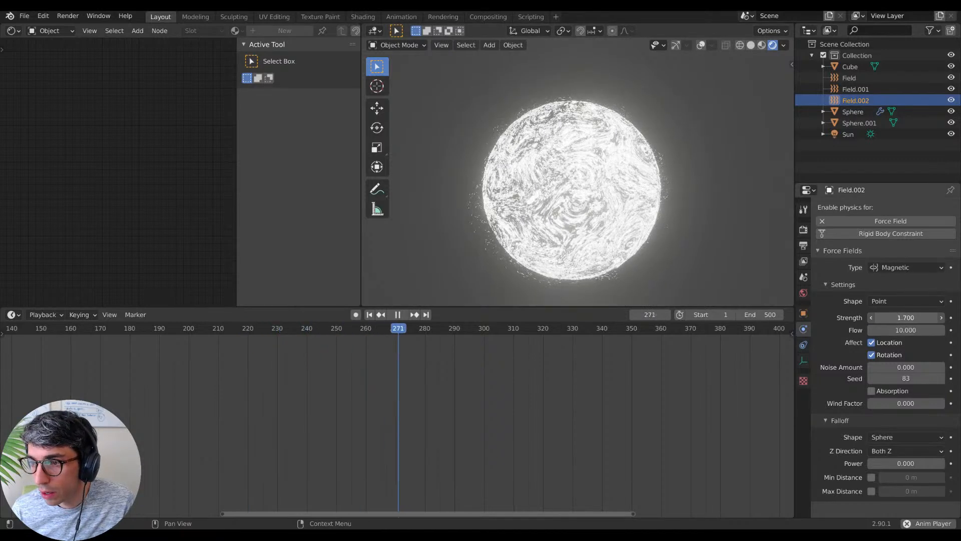
# Step: Raise the magnetic field's Strength to 6.900 and inspect the moving particles up close
pyautogui.moveTo(906, 317); pyautogui.dragTo(926, 317)
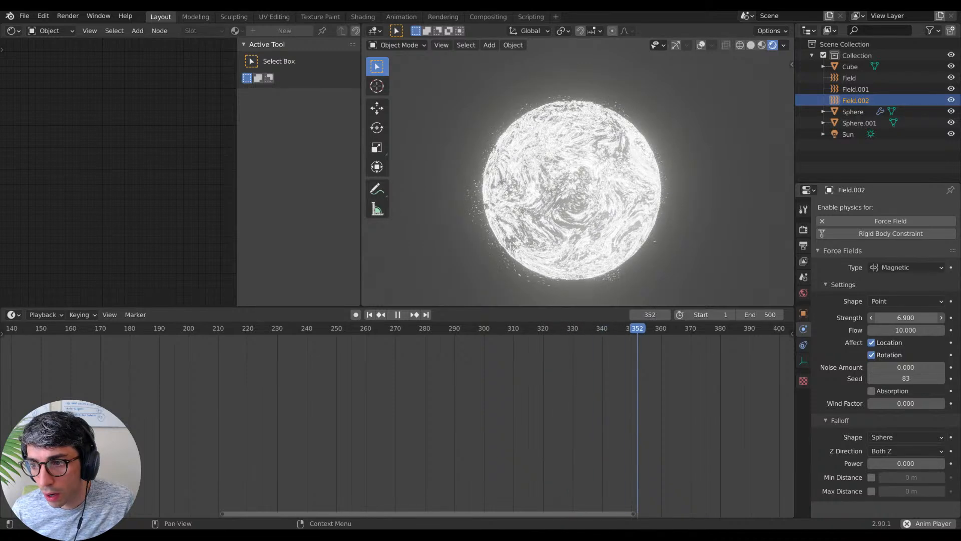
pyautogui.scroll(2, 688, 251)
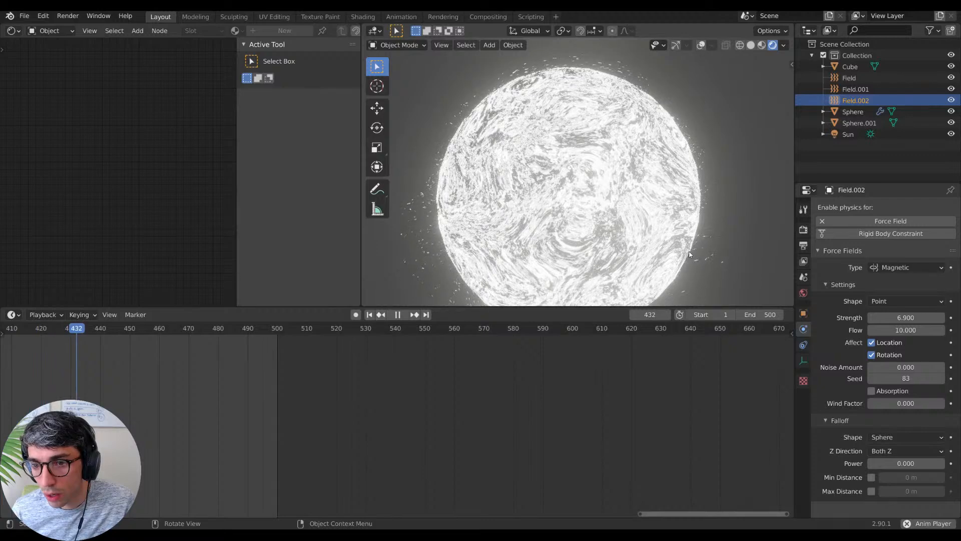
pyautogui.scroll(-2, 689, 254)
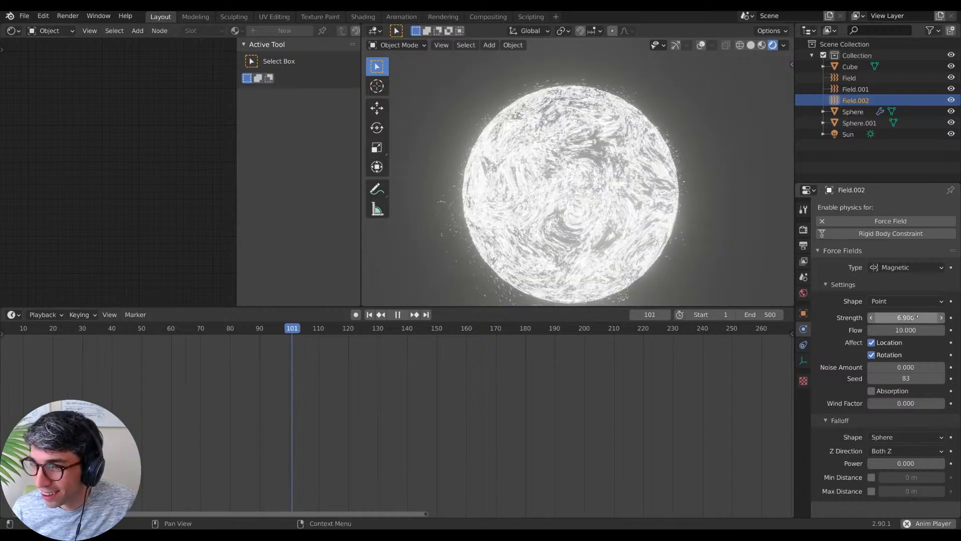
# Step: Raise the magnetic field's Strength to 24.900, replay from the first frame and inspect the particles along the sphere's upper edge
pyautogui.moveTo(906, 317); pyautogui.dragTo(948, 317)
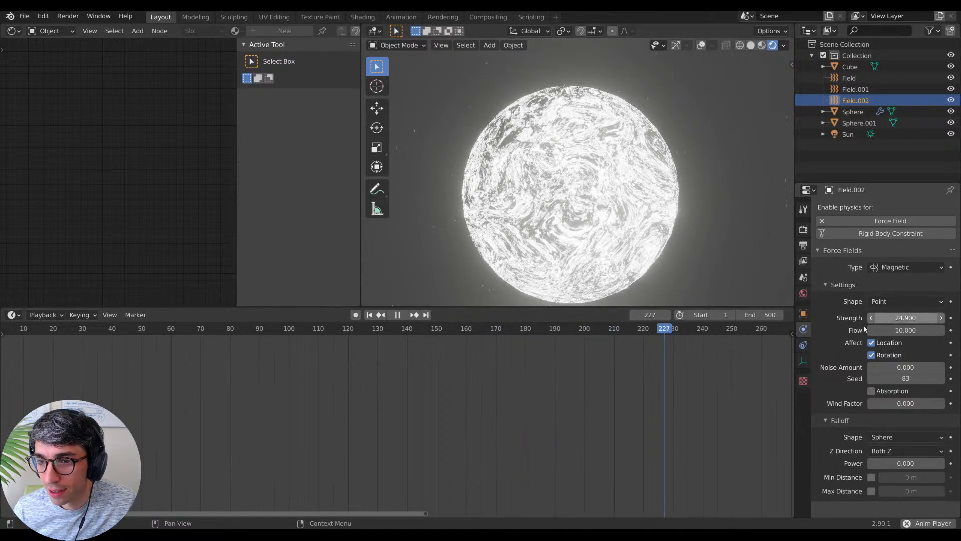
pyautogui.click(369, 314)
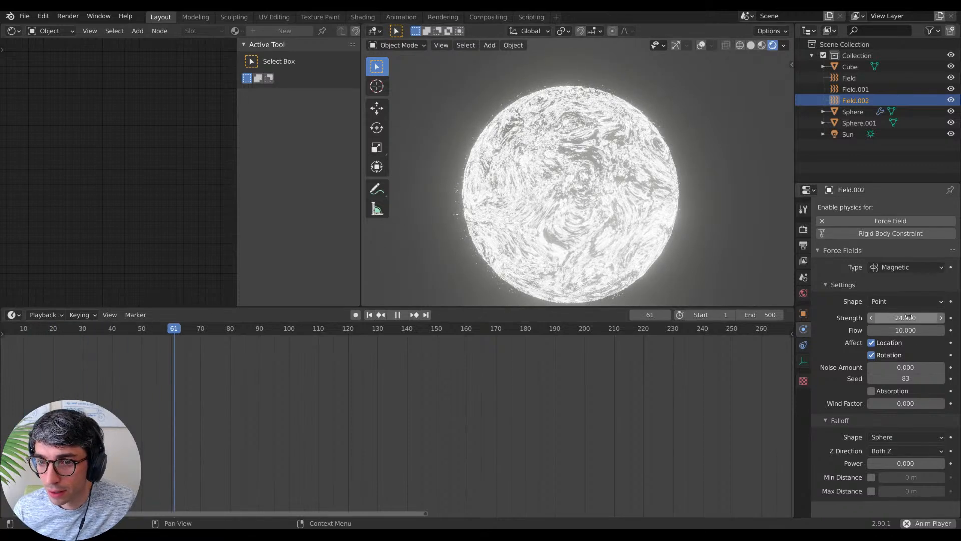
pyautogui.moveTo(909, 316); pyautogui.dragTo(916, 317)
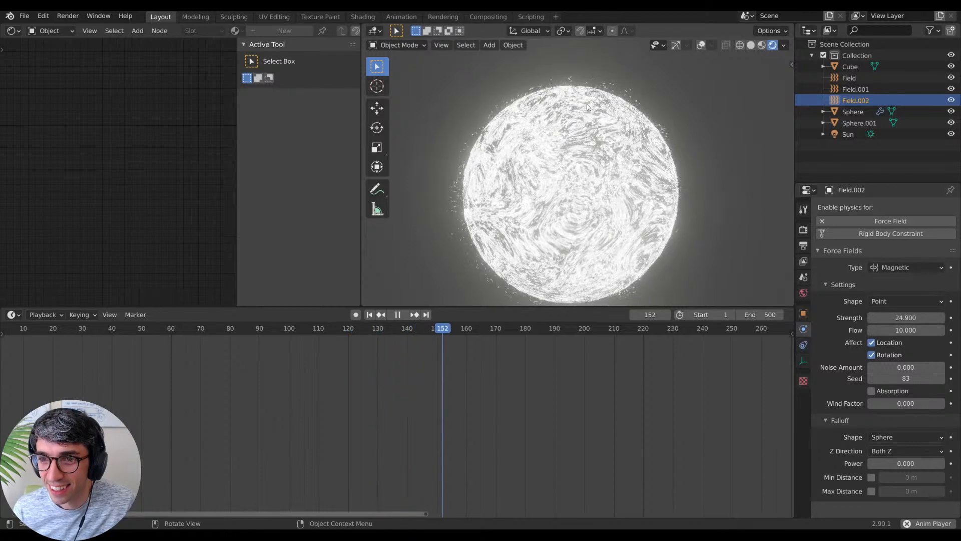
pyautogui.scroll(2, 575, 79)
pyautogui.keyDown('shift'); pyautogui.moveTo(575, 79); pyautogui.dragTo(645, 221, button='middle'); pyautogui.keyUp('shift')
pyautogui.scroll(-5, 595, 175)
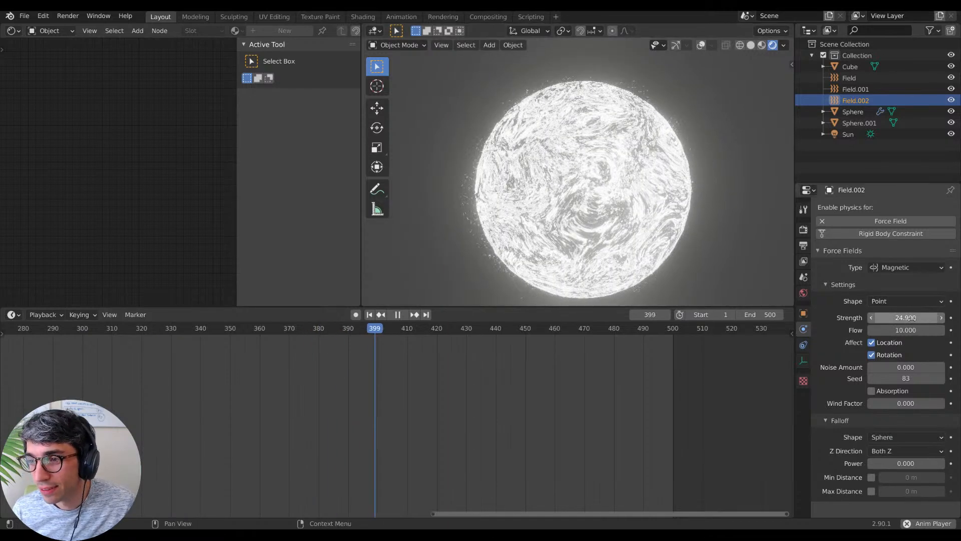
# Step: Set the magnetic field's Strength to 10 and its Noise Amount to 0
pyautogui.click(911, 318)
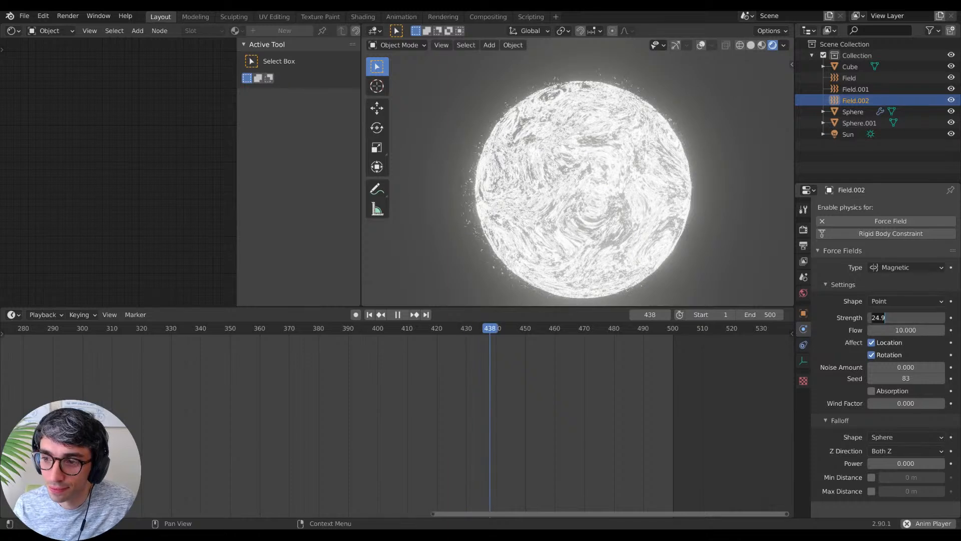
pyautogui.write('10')
pyautogui.press('Return')
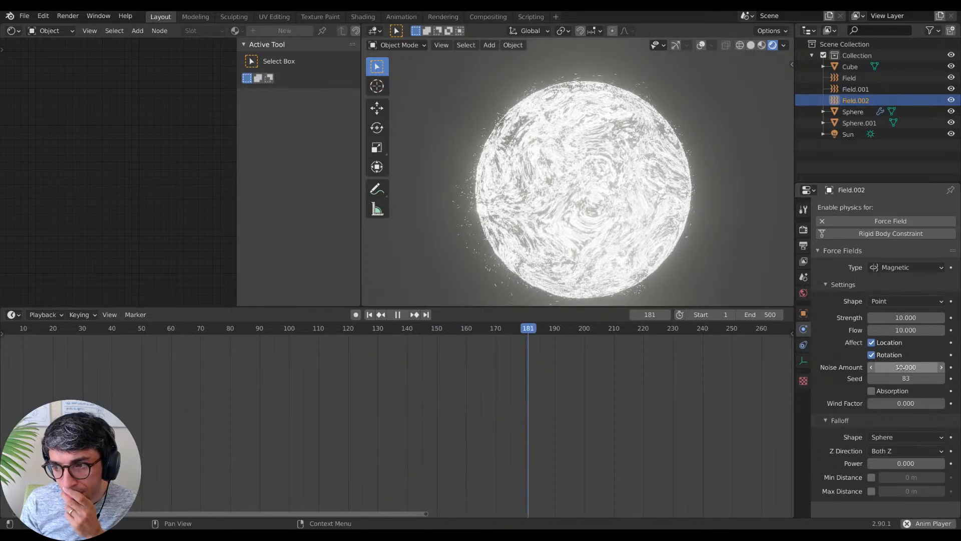
pyautogui.click(899, 367)
pyautogui.write('0')
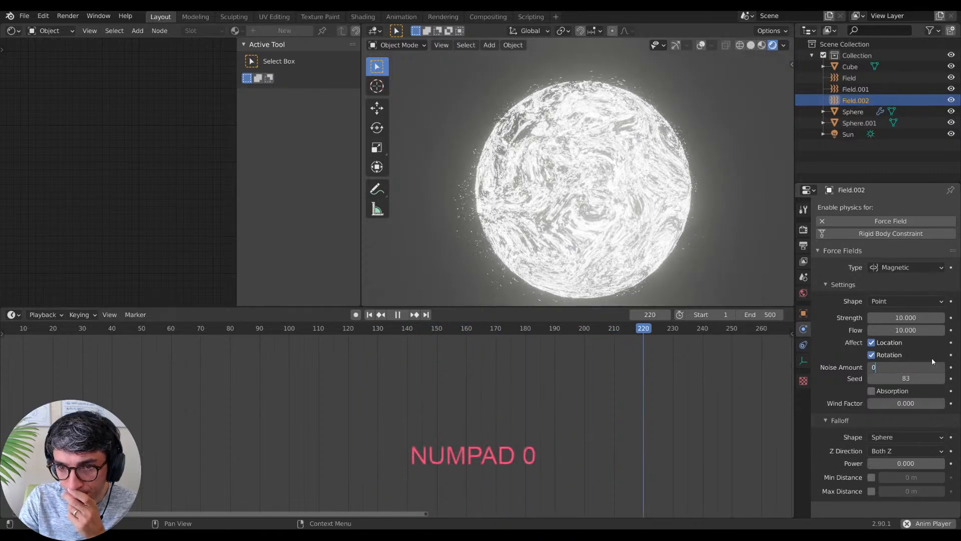
pyautogui.press('Return')
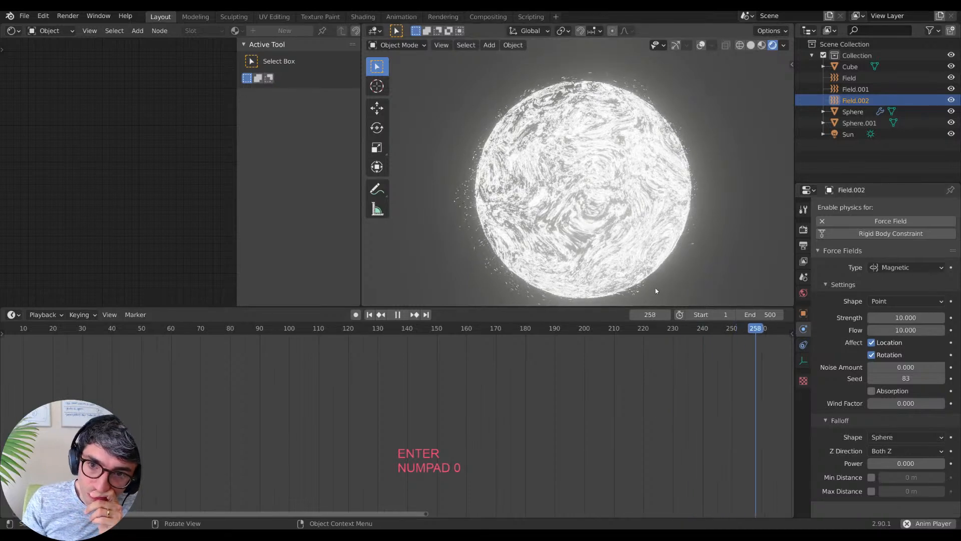
# Step: Set the turbulence force field's Size to 5
pyautogui.click(854, 88)
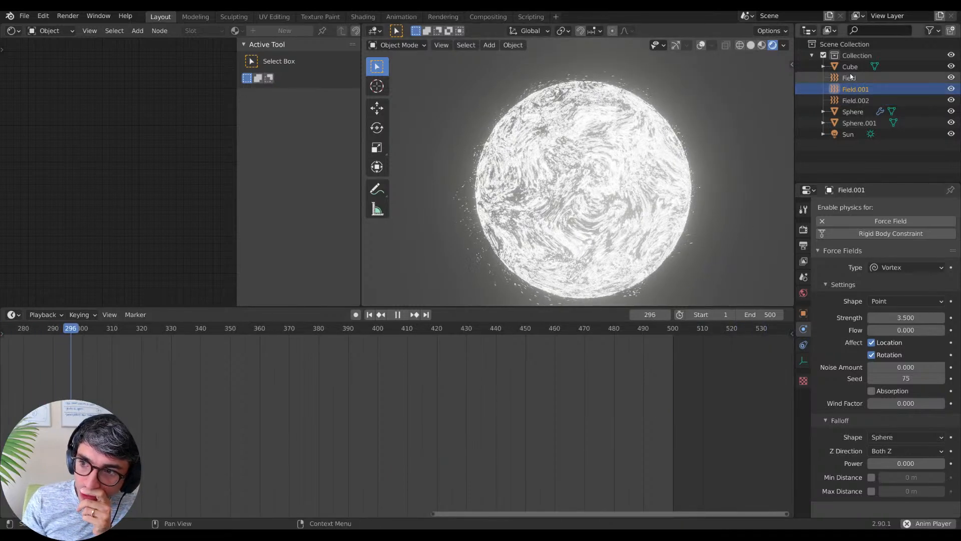
pyautogui.click(850, 77)
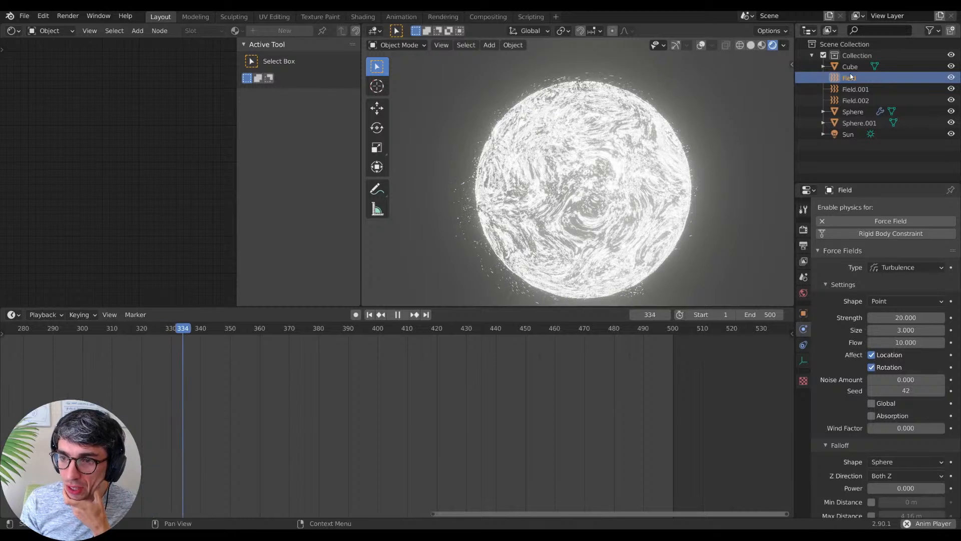
pyautogui.click(901, 330)
pyautogui.write('5')
pyautogui.press('Return')
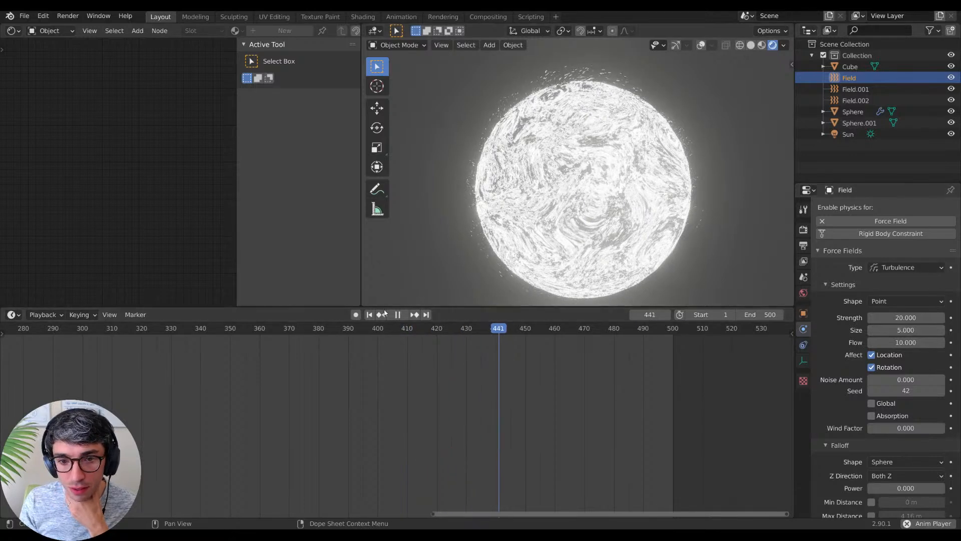
# Step: Replay from the first frame and try a Flow of 0, then 3.400, on the turbulence force field
pyautogui.hotkey('shift', 'Left')
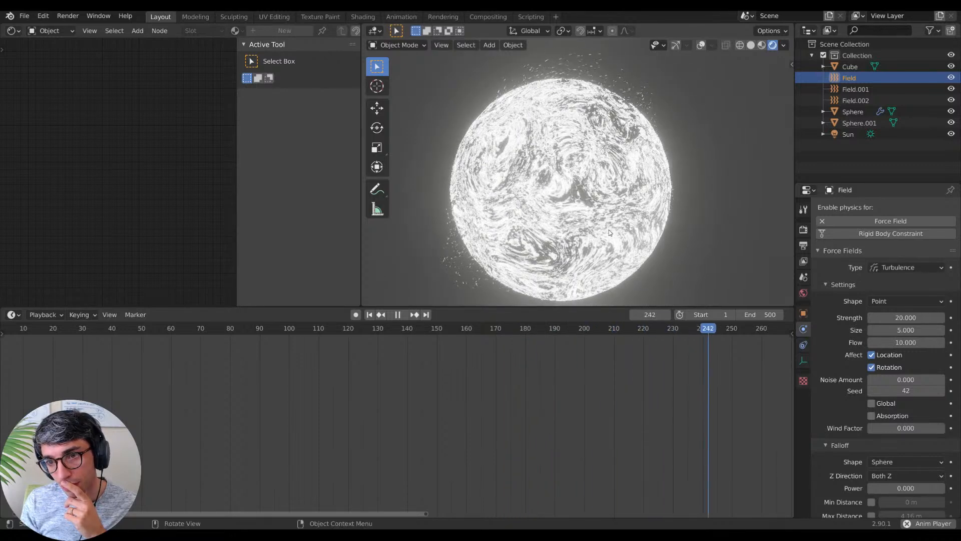
pyautogui.scroll(-1, 542, 231)
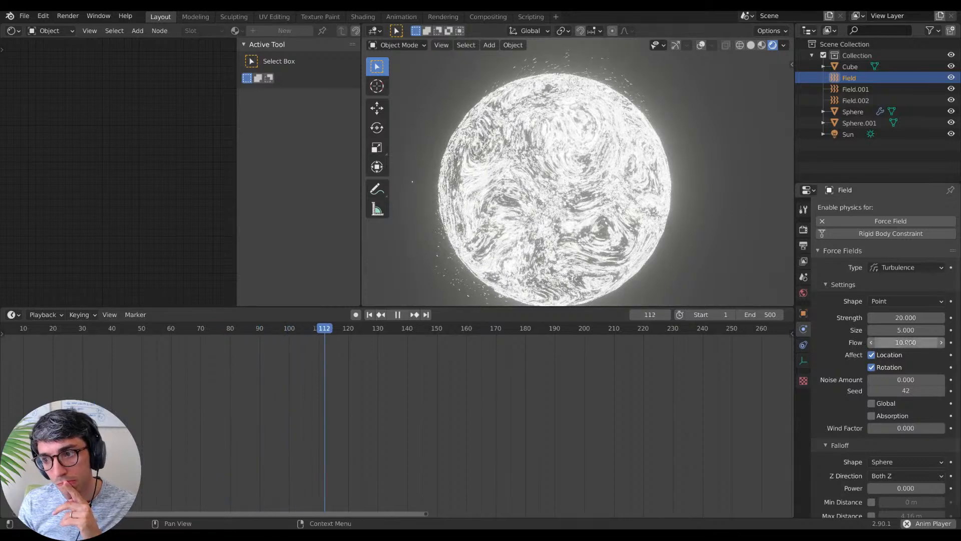
pyautogui.moveTo(915, 342); pyautogui.dragTo(871, 343)
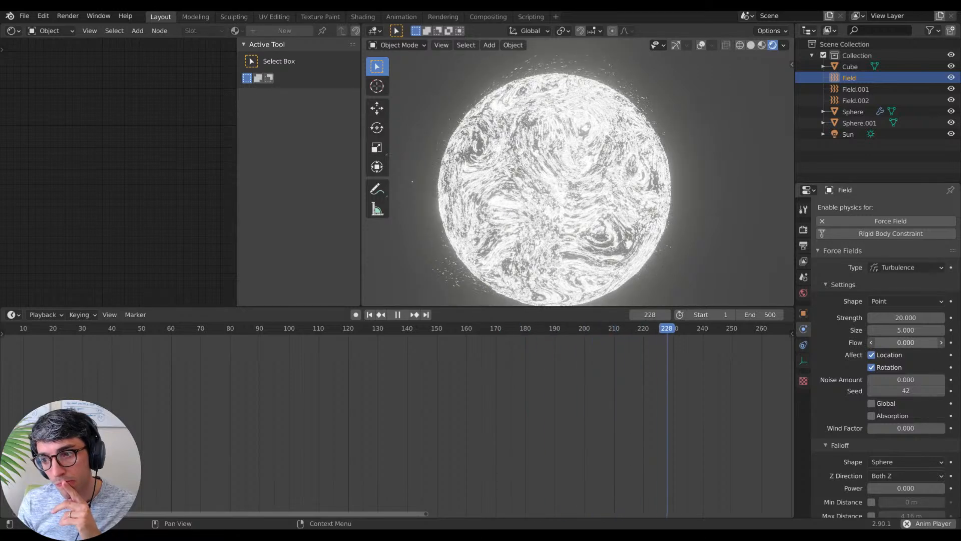
pyautogui.moveTo(905, 342); pyautogui.dragTo(960, 342)
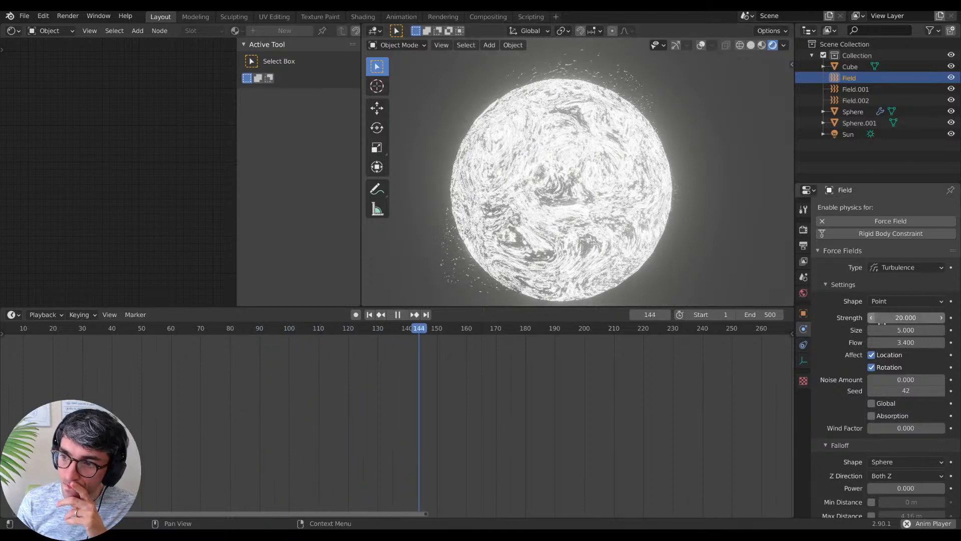
# Step: Set the turbulence field's Size to 2.670 and its Flow to 10, then replay from the first frame
pyautogui.moveTo(906, 331); pyautogui.dragTo(951, 342)
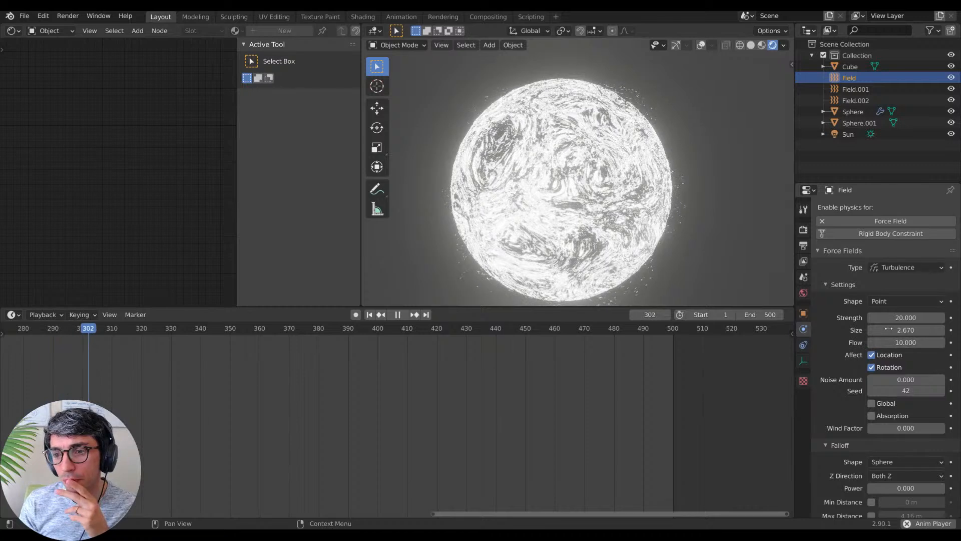
pyautogui.click(370, 315)
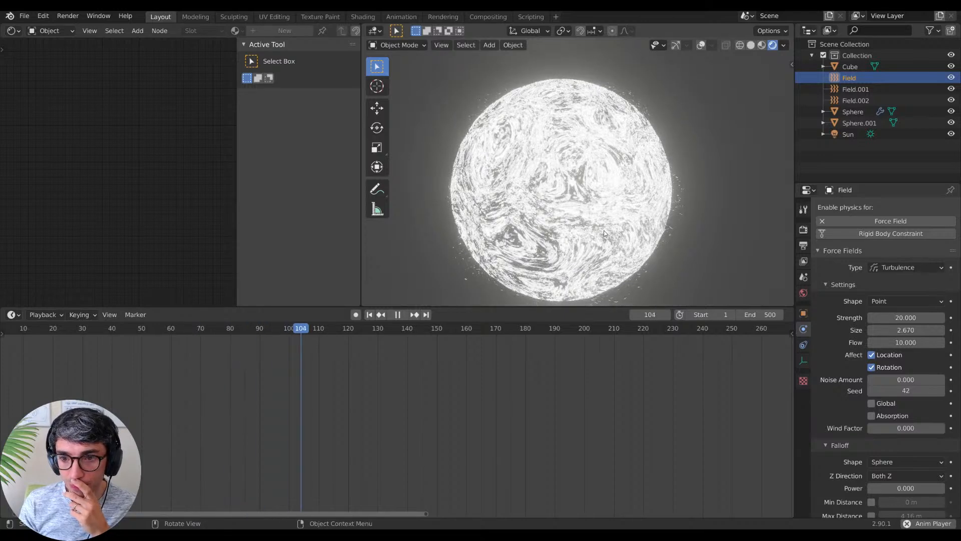
# Step: Try a Flow of 9.700 on the vortex force field and reset it to 0
pyautogui.click(861, 100)
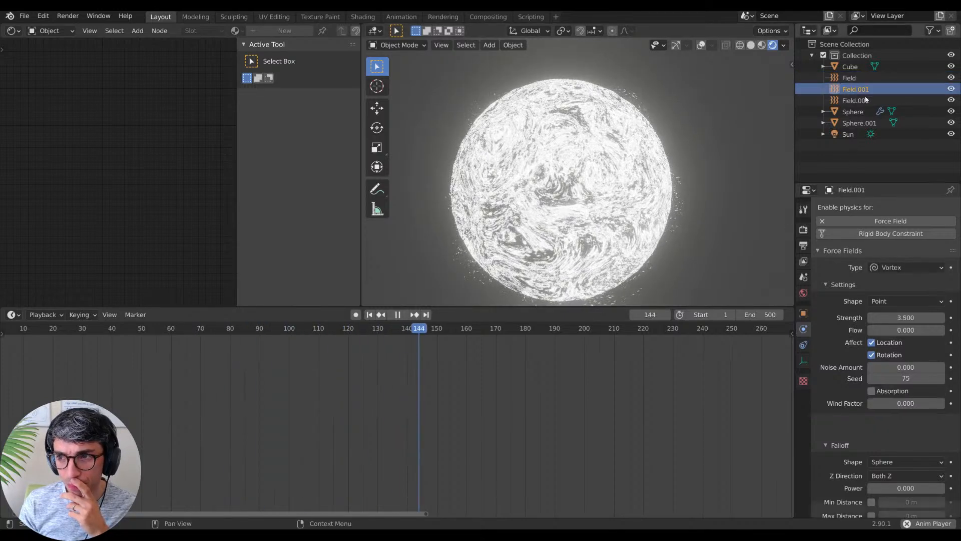
pyautogui.click(852, 89)
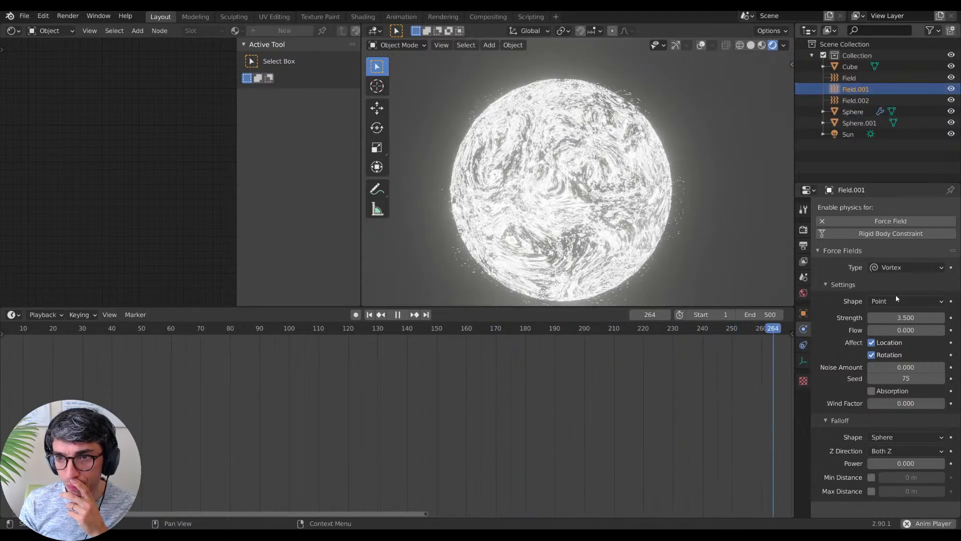
pyautogui.doubleClick(906, 330)
pyautogui.write('10')
pyautogui.press('Return')
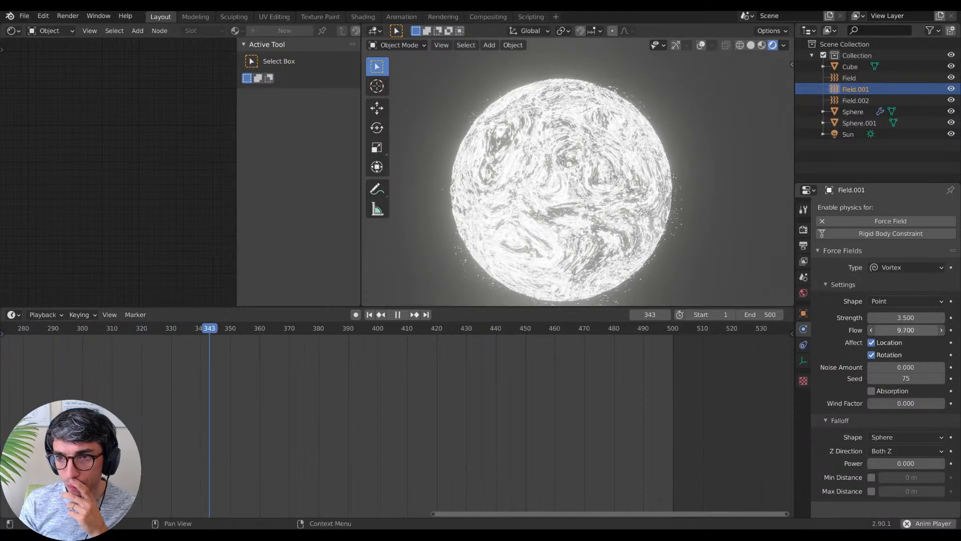
pyautogui.press('BackSpace')
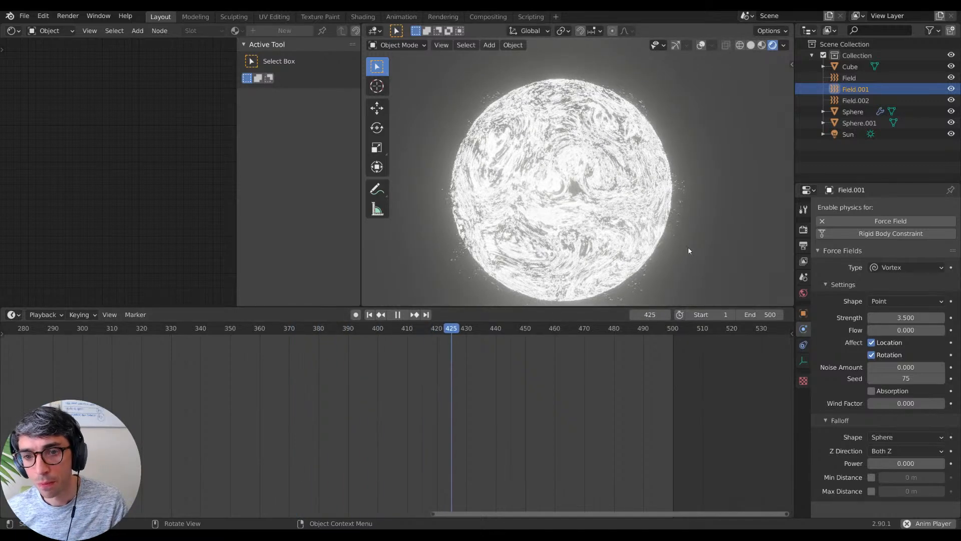
# Step: Replay the animation in short stretches and inspect the swirling particles on the sphere up close
pyautogui.keyDown('shift'); pyautogui.moveTo(689, 247); pyautogui.dragTo(688, 219, button='middle'); pyautogui.keyUp('shift')
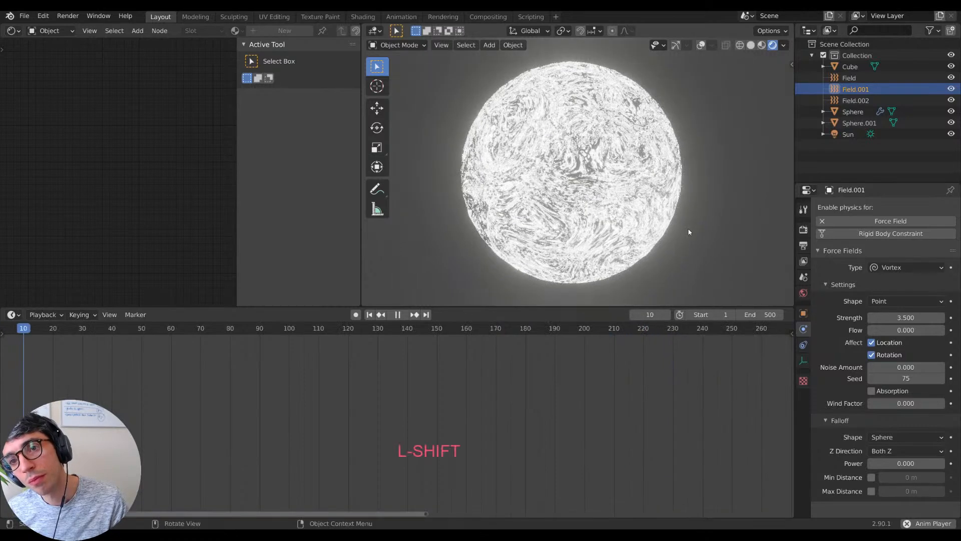
pyautogui.scroll(2, 618, 216)
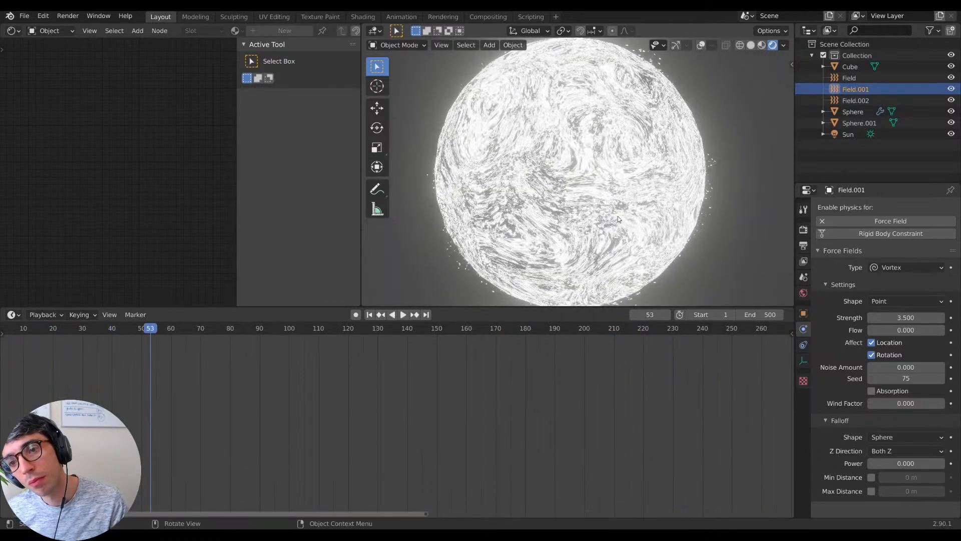
pyautogui.press('space')
pyautogui.scroll(-2, 618, 216)
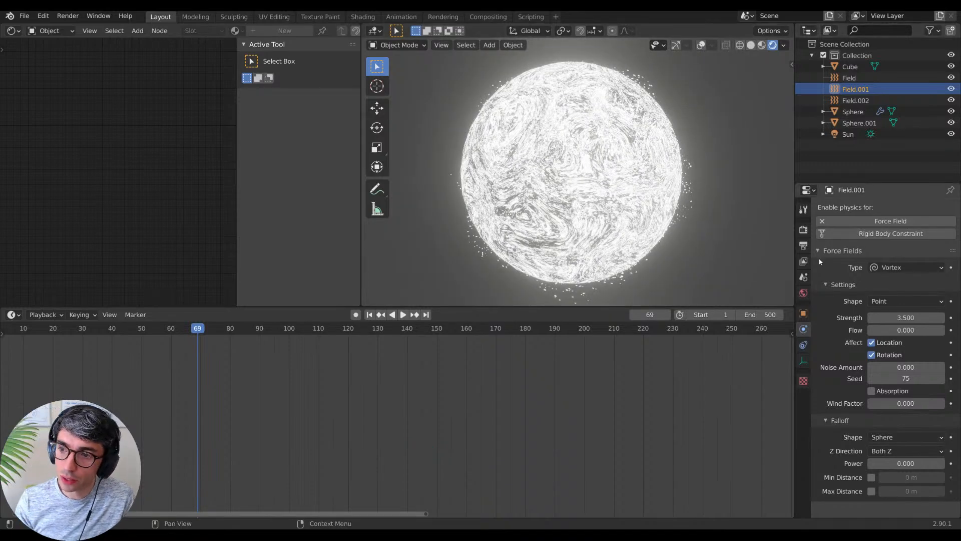
pyautogui.press('space')
pyautogui.press('space')
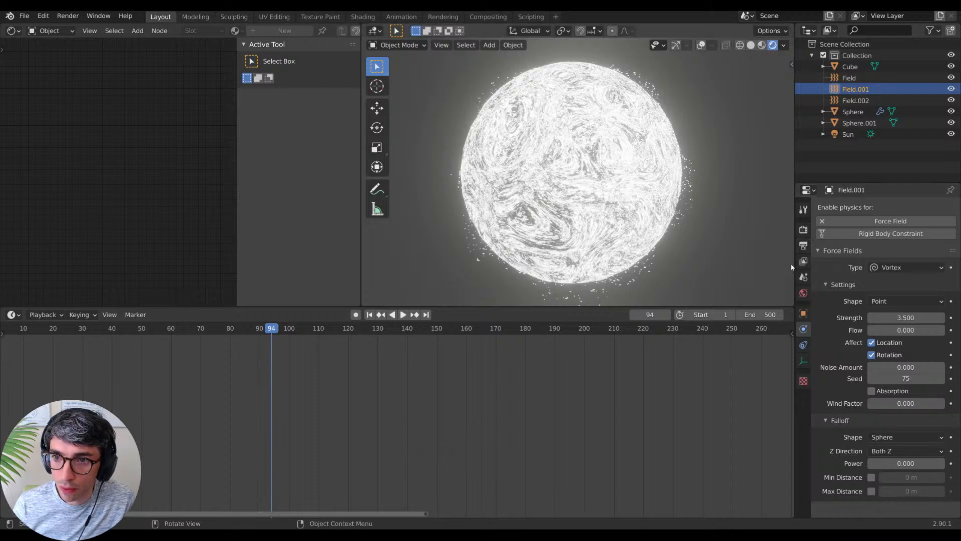
# Step: Enable Simple children in the particle settings of the Sphere object
pyautogui.click(851, 114)
pyautogui.click(856, 124)
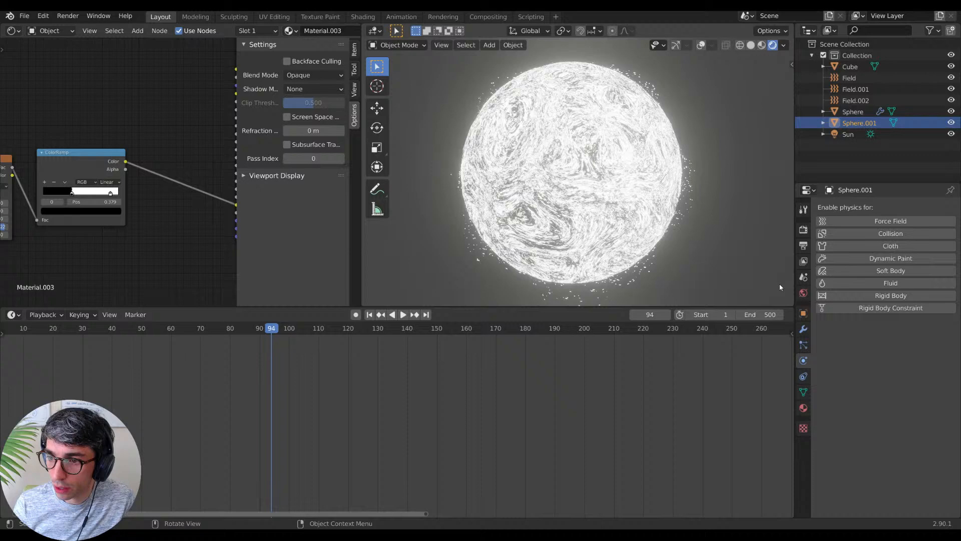
pyautogui.click(803, 345)
pyautogui.click(849, 113)
pyautogui.scroll(-15, 830, 374)
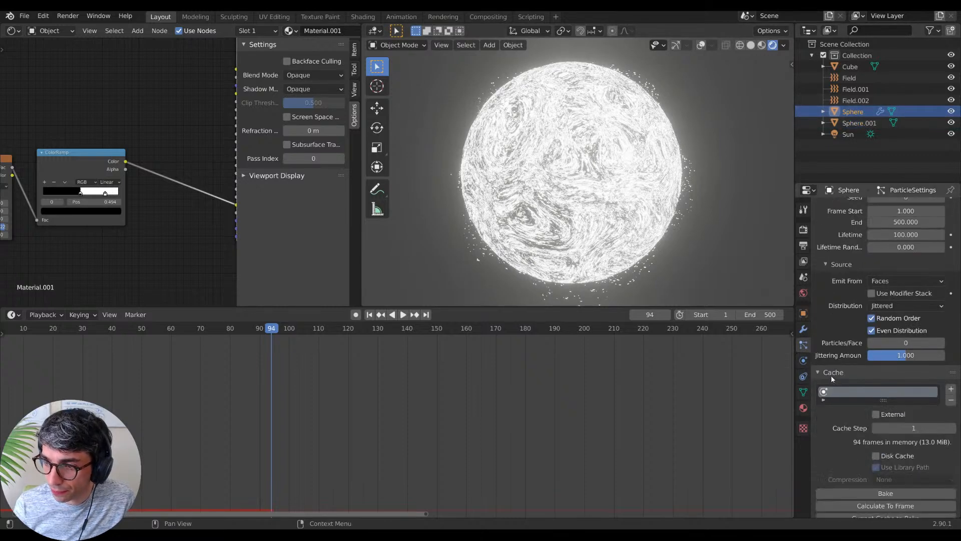
pyautogui.scroll(-18, 833, 377)
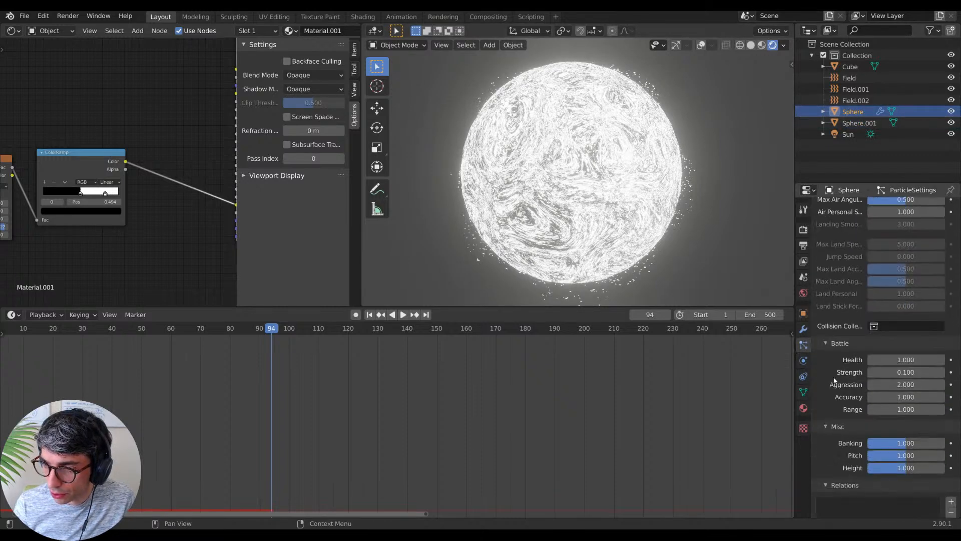
pyautogui.scroll(-10, 835, 376)
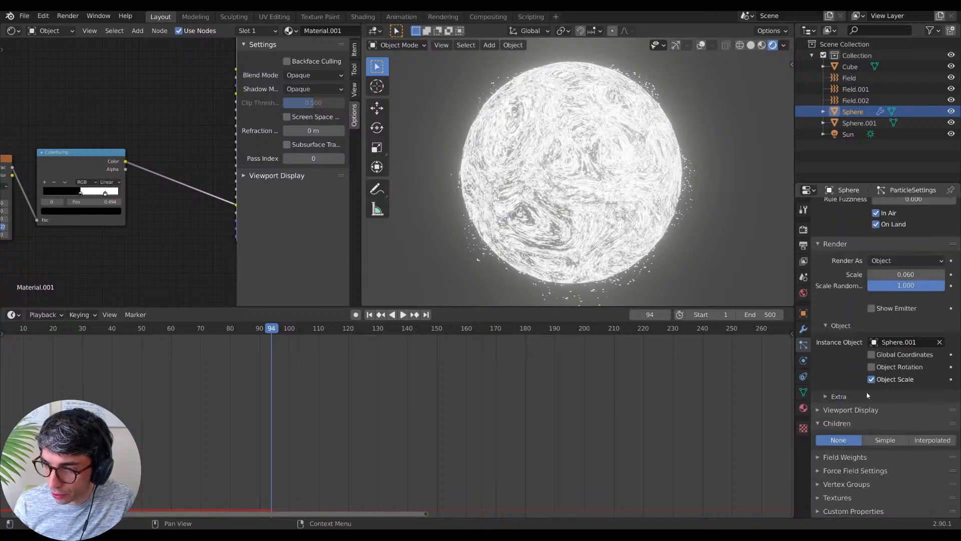
pyautogui.click(885, 440)
pyautogui.scroll(-3, 896, 421)
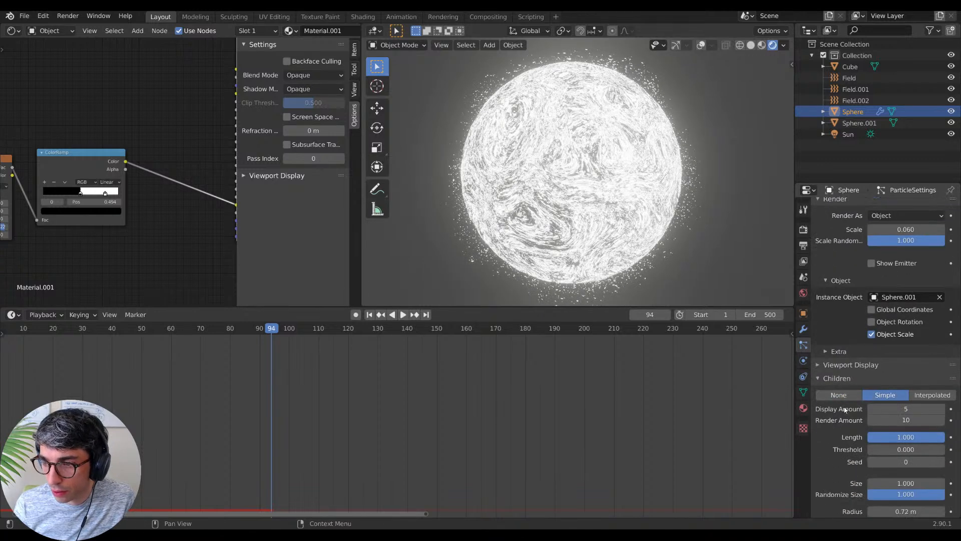
# Step: Try a higher child Threshold, restore it to 0, and set the children's Randomize Size to 0
pyautogui.scroll(-3, 891, 405)
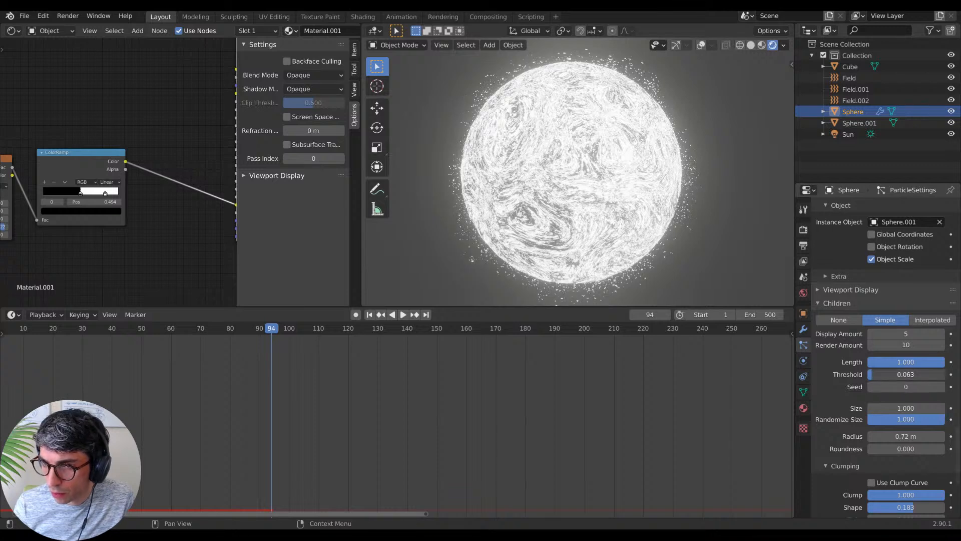
pyautogui.moveTo(905, 374); pyautogui.dragTo(939, 374)
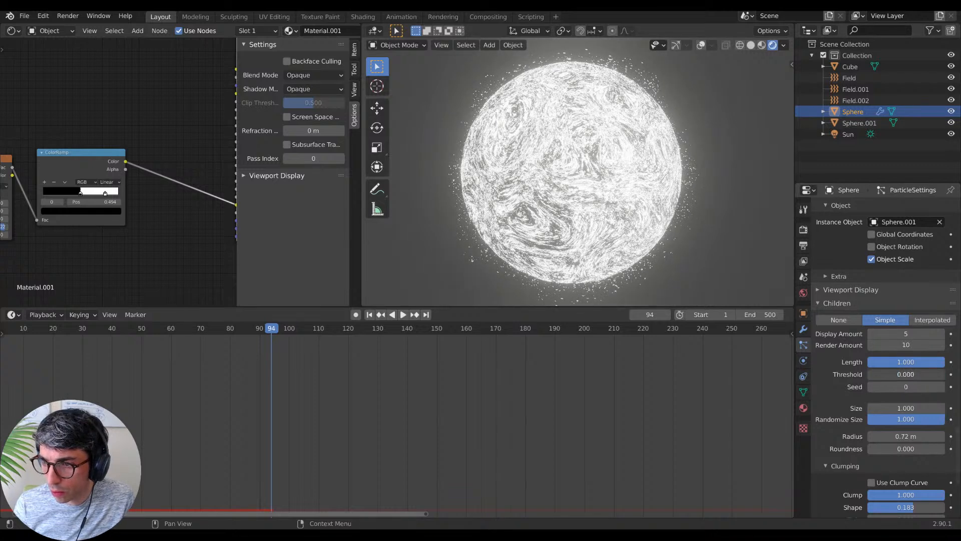
pyautogui.scroll(-2, 920, 379)
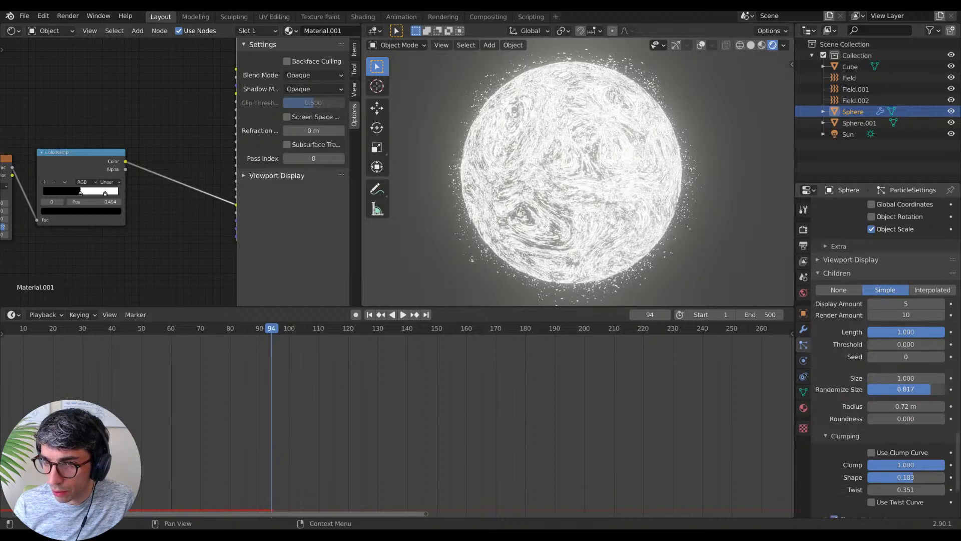
pyautogui.moveTo(931, 389); pyautogui.dragTo(871, 389)
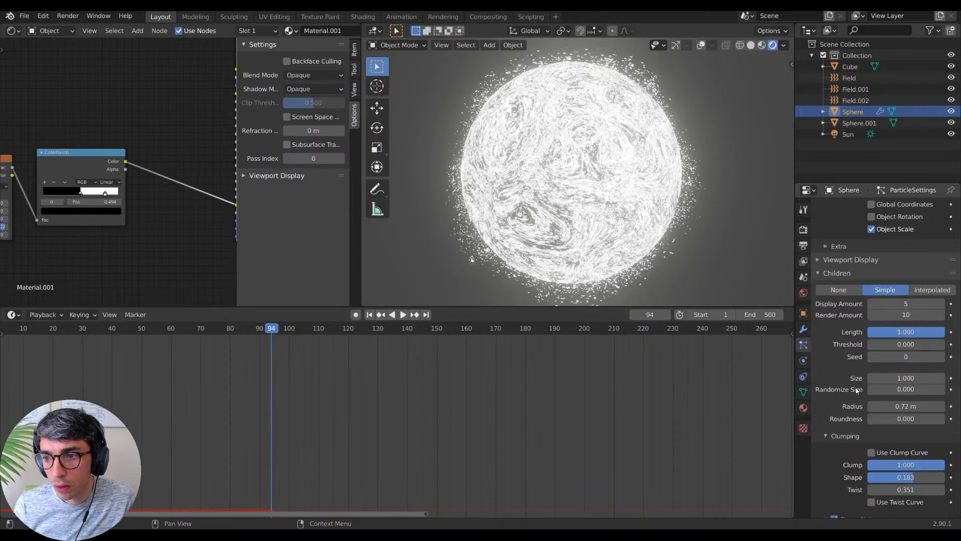
# Step: Set the child particles' Radius to 0.14 m and their Display Amount to 10
pyautogui.scroll(-2, 857, 390)
pyautogui.moveTo(906, 376)
pyautogui.mouseDown()
pyautogui.moveTo(936, 376)
pyautogui.moveTo(899, 376)
pyautogui.mouseUp()
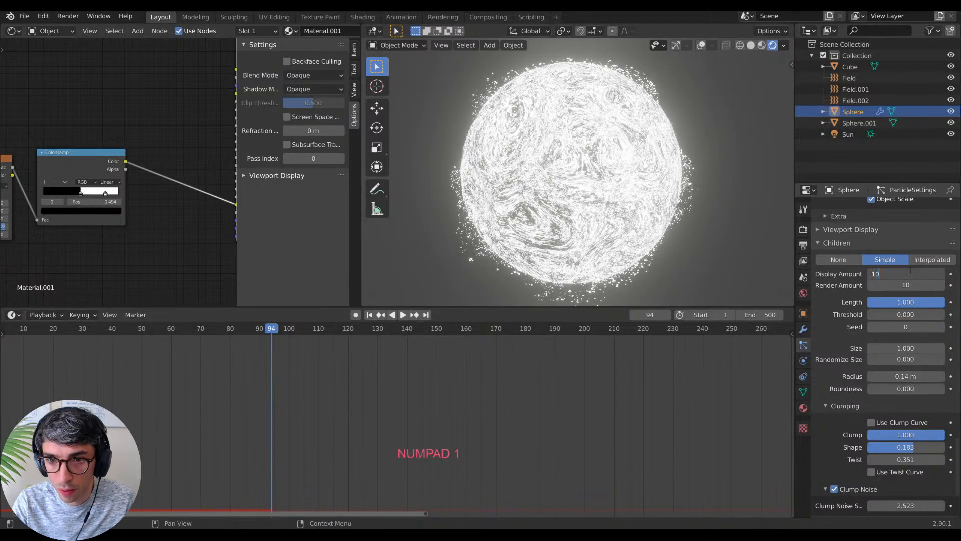
pyautogui.press('Return')
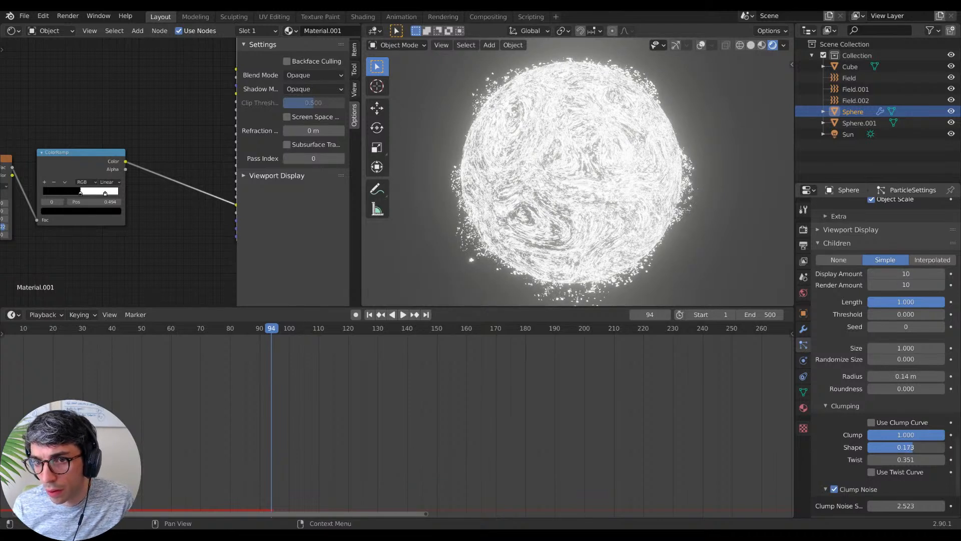
# Step: Set the children's clumping Shape to 0.432 and play the animation in short stretches to check the clumps
pyautogui.moveTo(908, 447)
pyautogui.mouseDown()
pyautogui.moveTo(868, 447)
pyautogui.moveTo(944, 447)
pyautogui.moveTo(890, 447)
pyautogui.mouseUp()
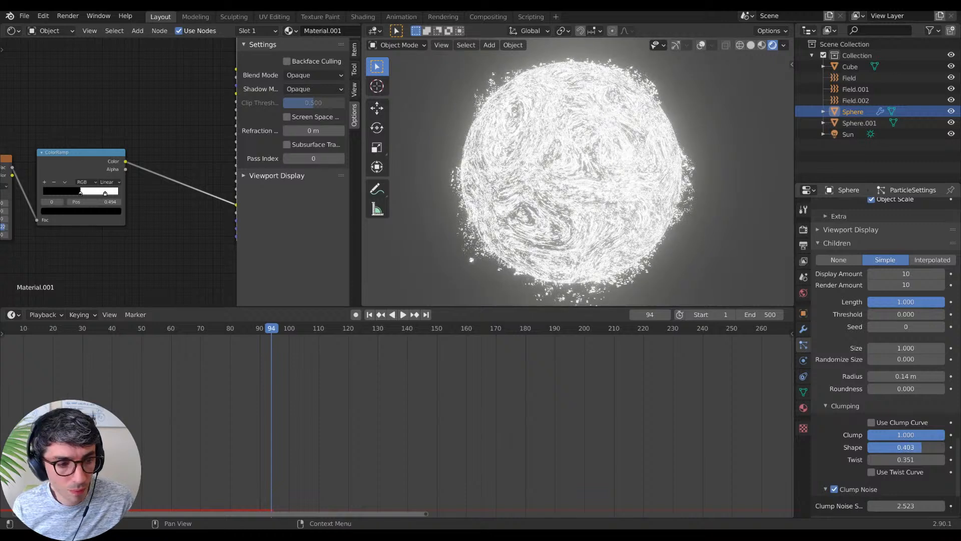
pyautogui.moveTo(922, 447); pyautogui.dragTo(924, 447)
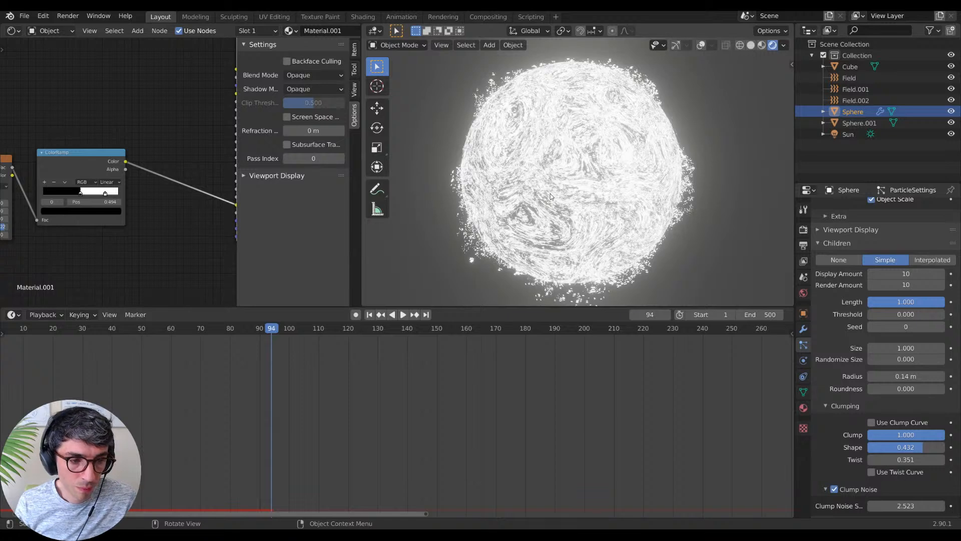
pyautogui.press('space')
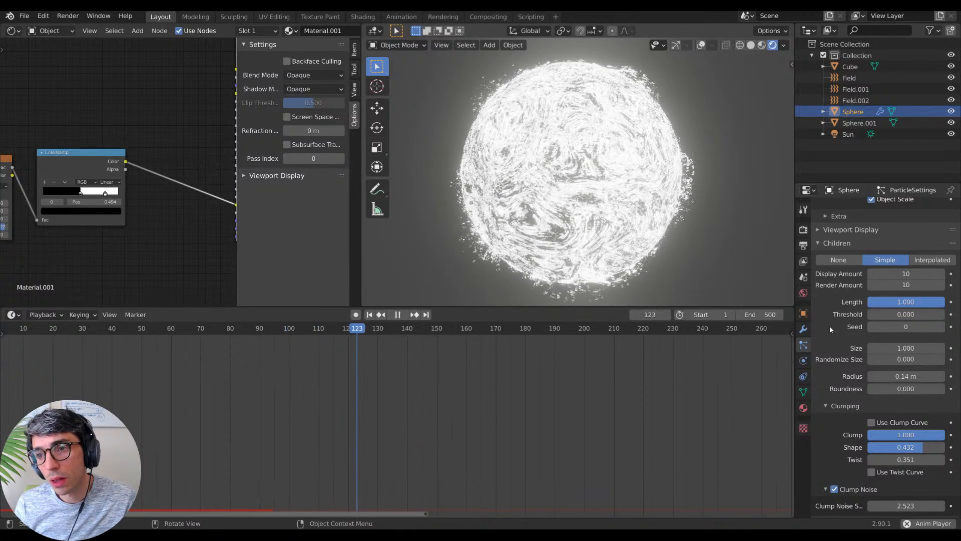
pyautogui.press('space')
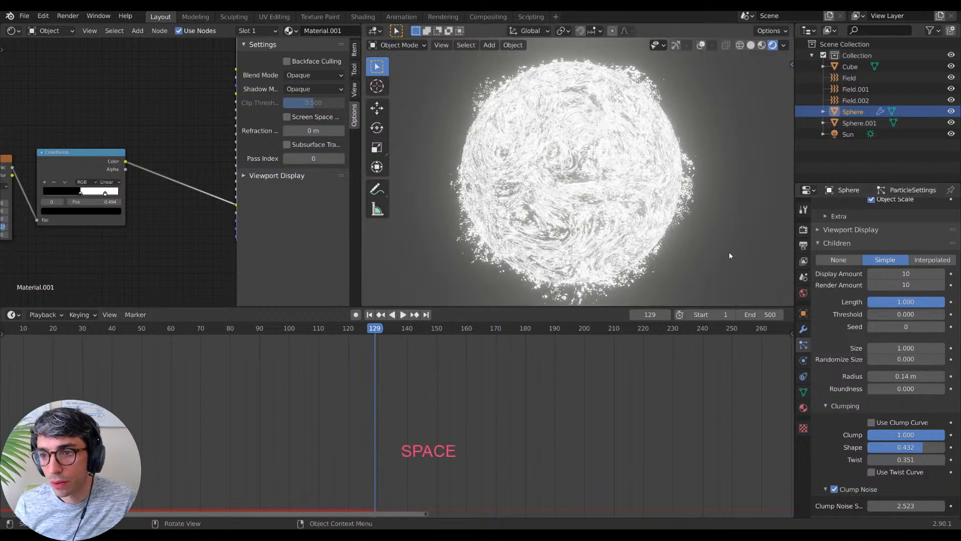
pyautogui.press('space')
pyautogui.press('space')
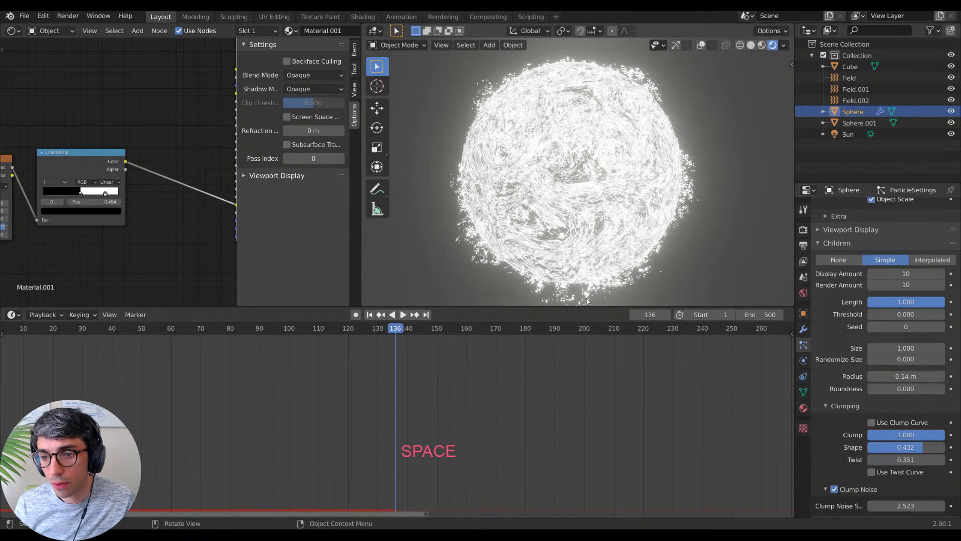
pyautogui.press('space')
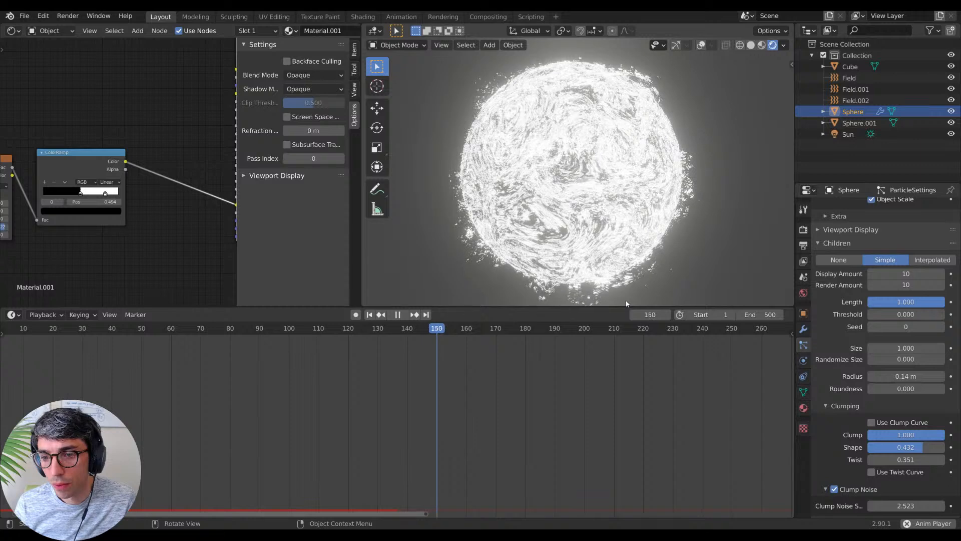
pyautogui.press('space')
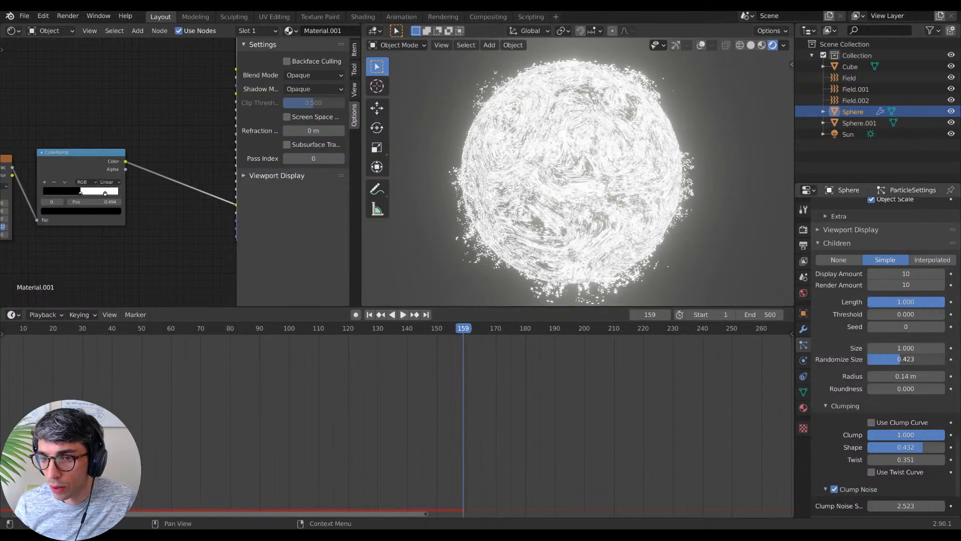
# Step: Set the children's Randomize Size to 0.971 and play the animation to check the particle movement
pyautogui.moveTo(900, 359); pyautogui.dragTo(943, 359)
pyautogui.press('space')
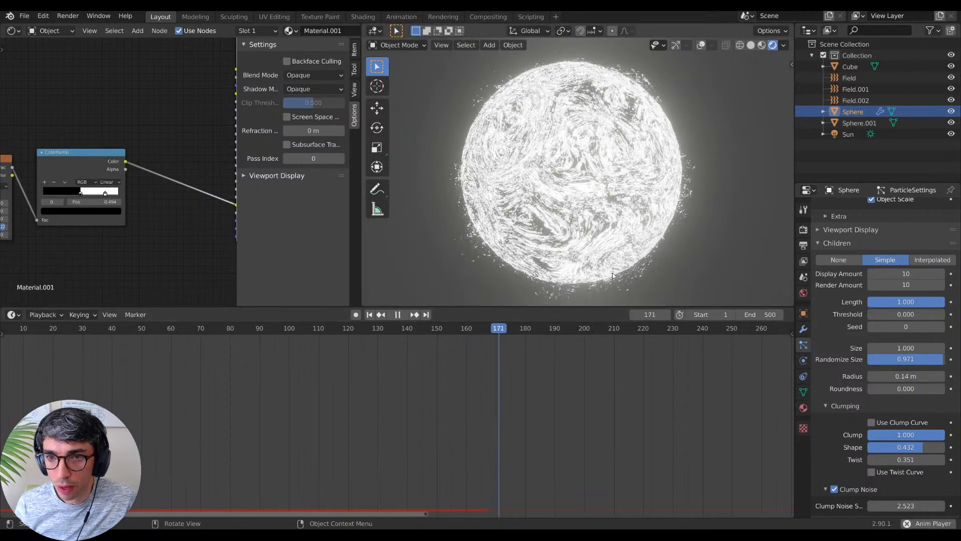
pyautogui.press('space')
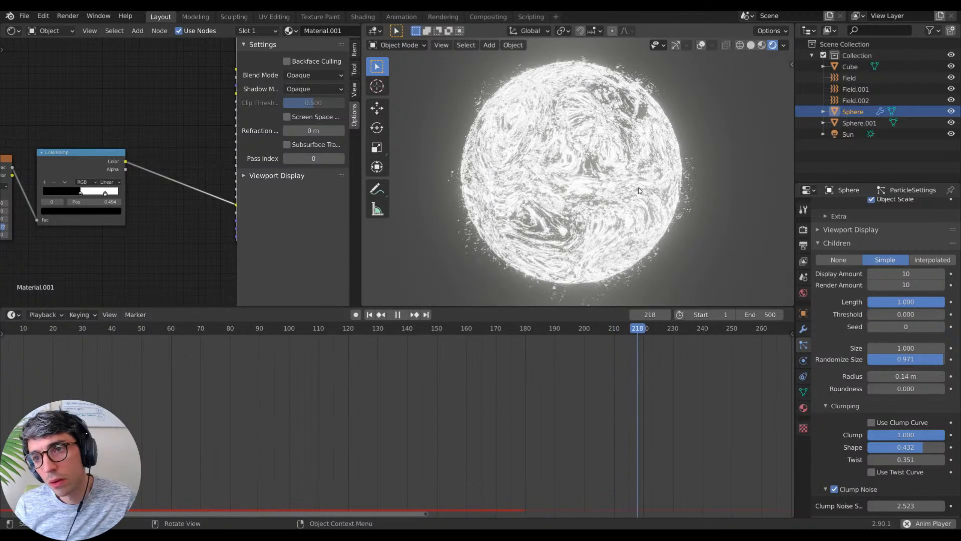
pyautogui.press('space')
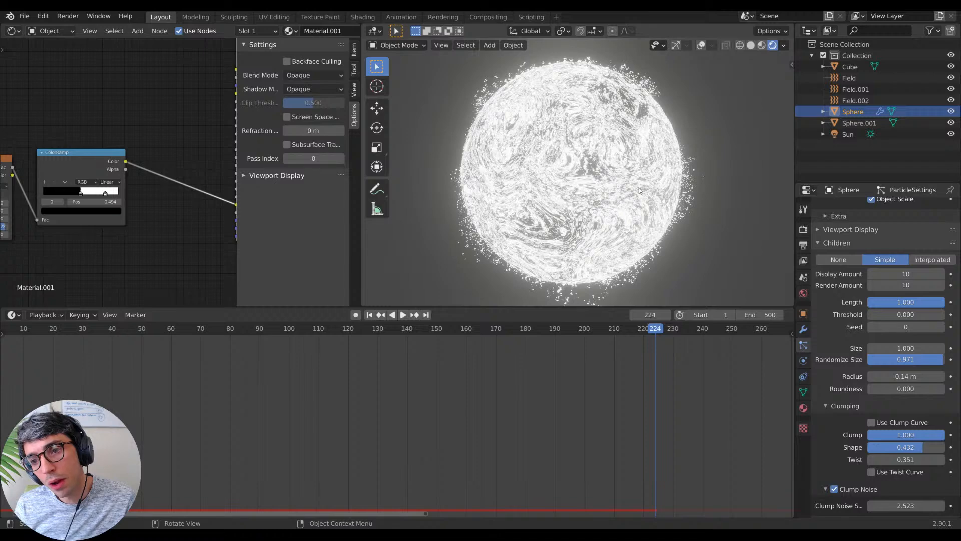
pyautogui.moveTo(638, 188); pyautogui.dragTo(691, 151, button='middle')
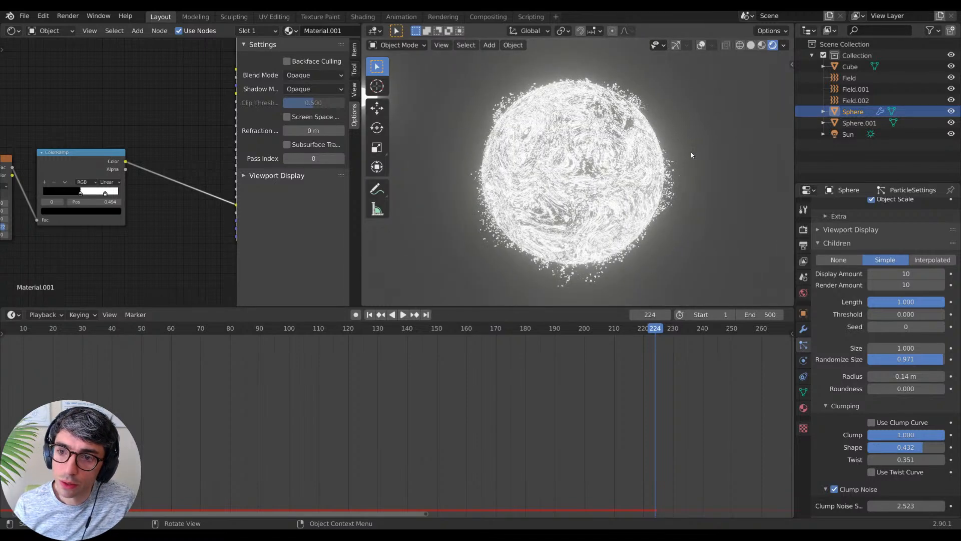
pyautogui.scroll(15, 843, 284)
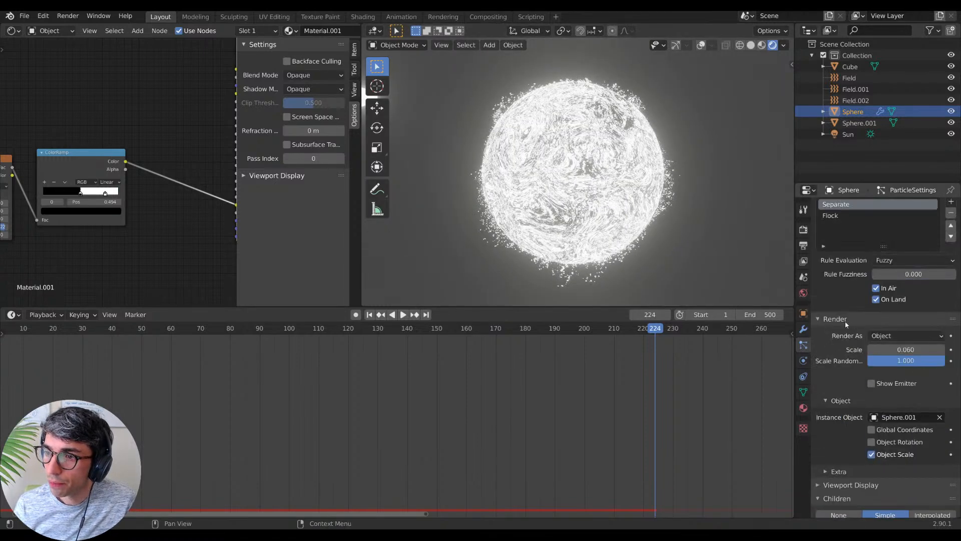
pyautogui.scroll(12, 847, 371)
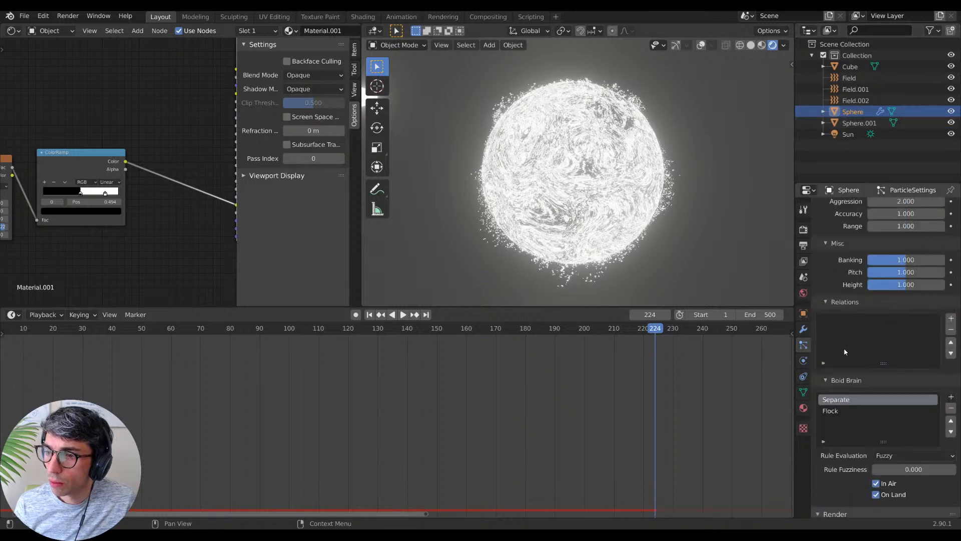
pyautogui.scroll(9, 844, 338)
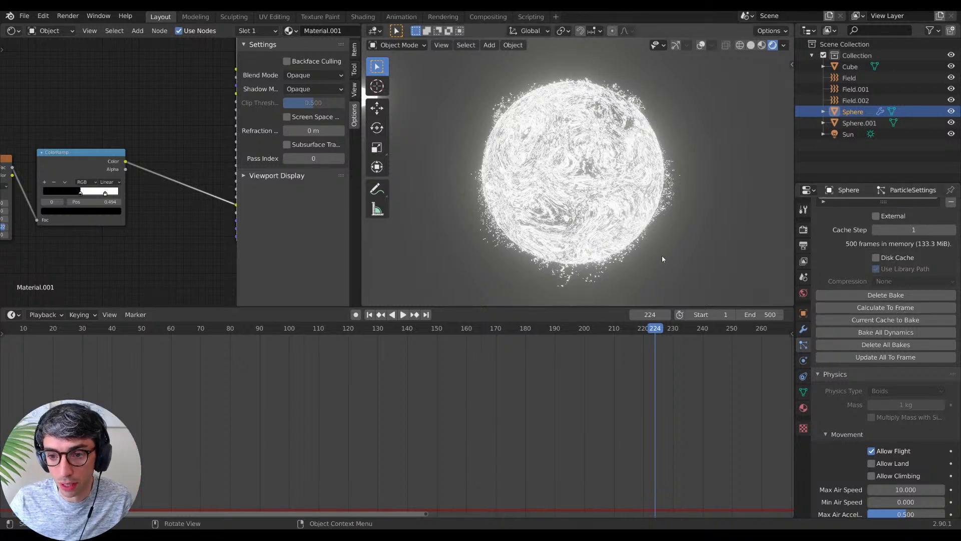
# Step: Play the animation in short stretches from frame 224 to frame 409 to examine how the particles swirl over the sphere
pyautogui.press('space')
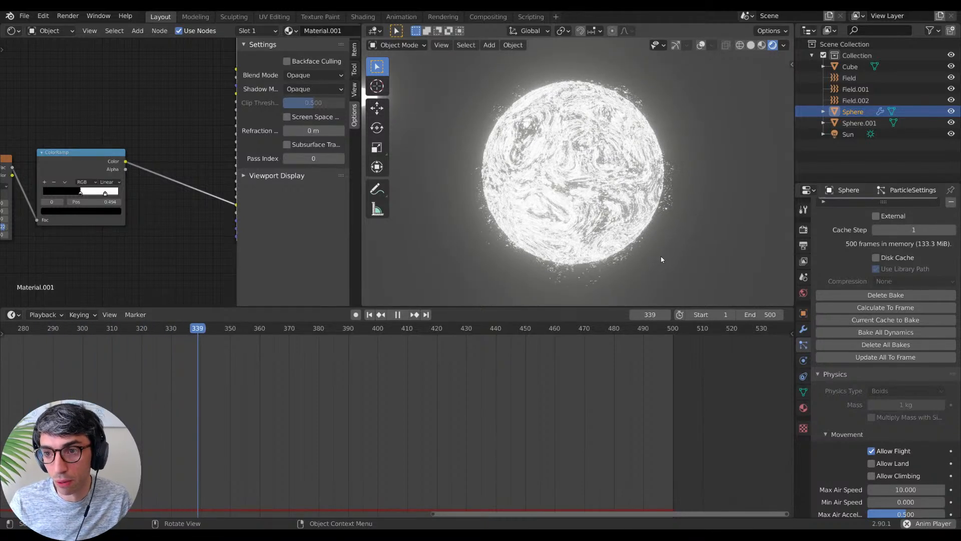
pyautogui.press('space')
pyautogui.press('space')
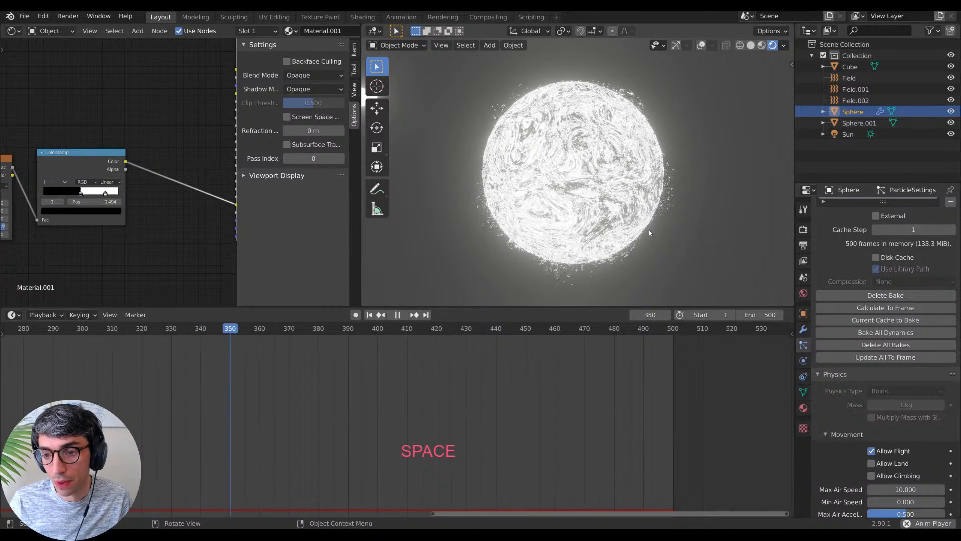
pyautogui.press('space')
pyautogui.press('space')
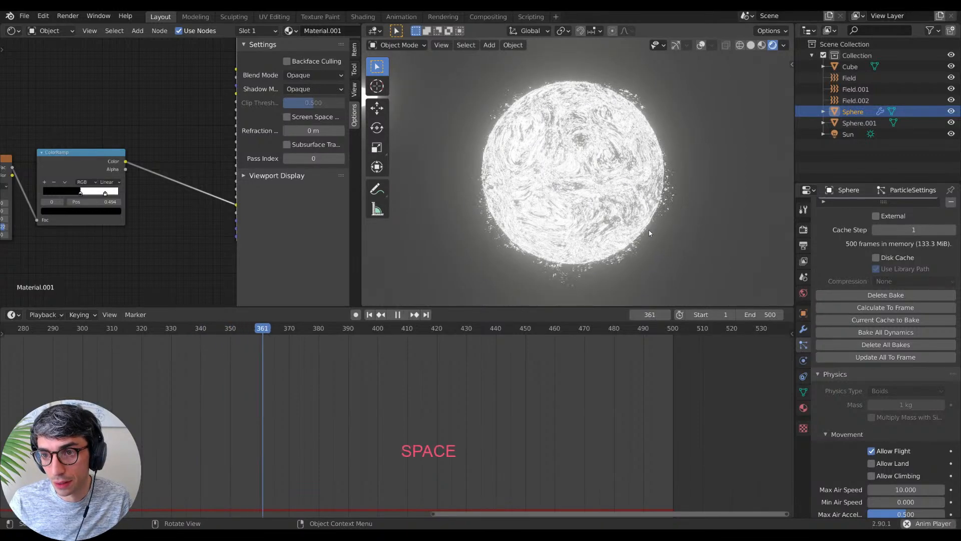
pyautogui.press('space')
pyautogui.scroll(2, 644, 217)
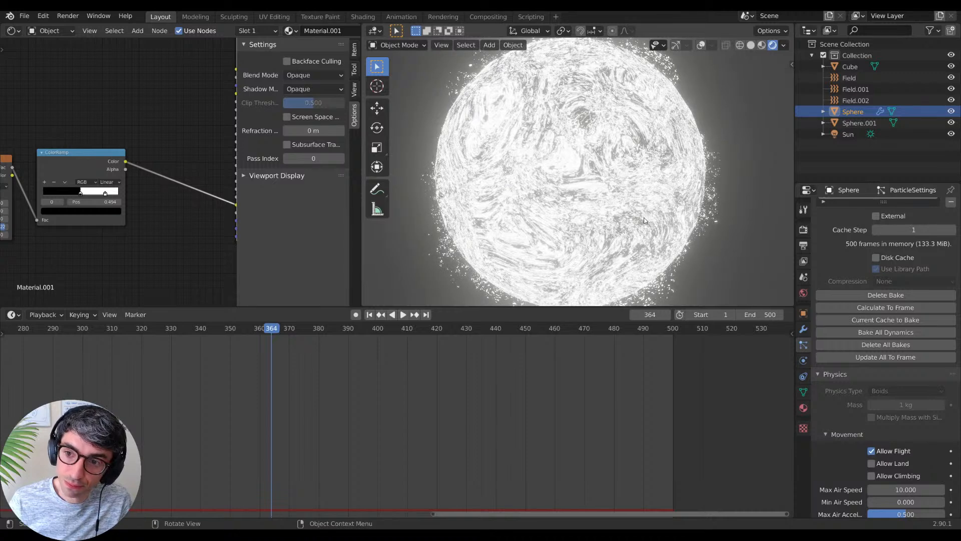
pyautogui.scroll(-2, 644, 217)
pyautogui.press('space')
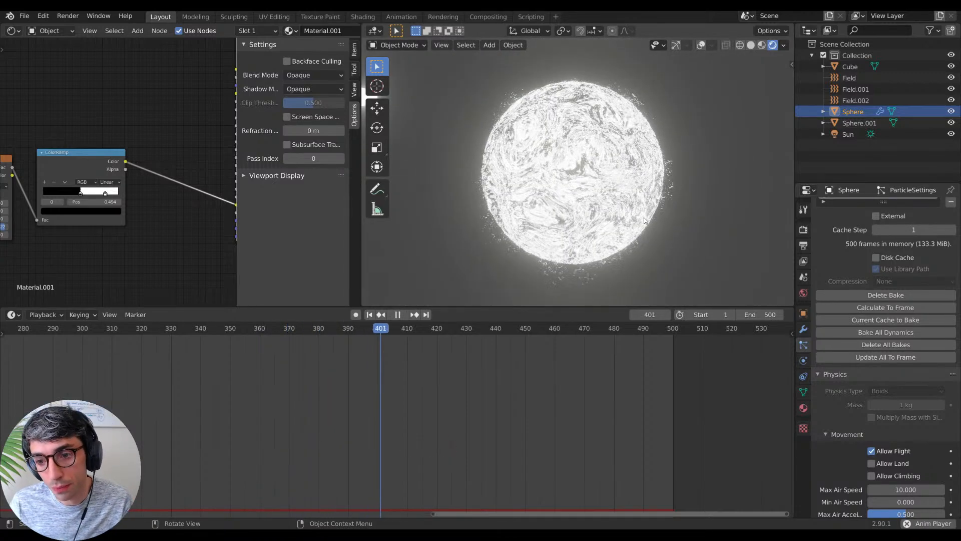
pyautogui.press('space')
pyautogui.press('space')
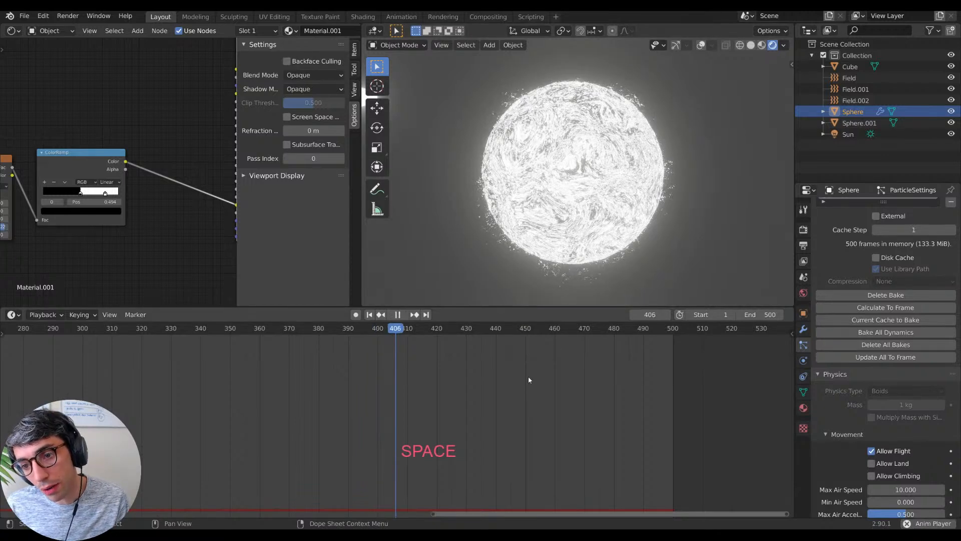
pyautogui.press('space')
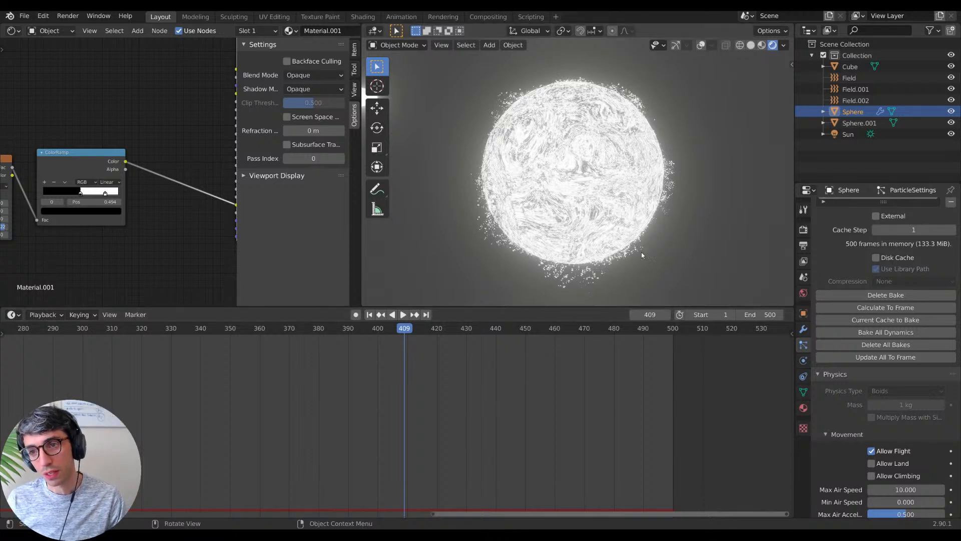
pyautogui.click(803, 230)
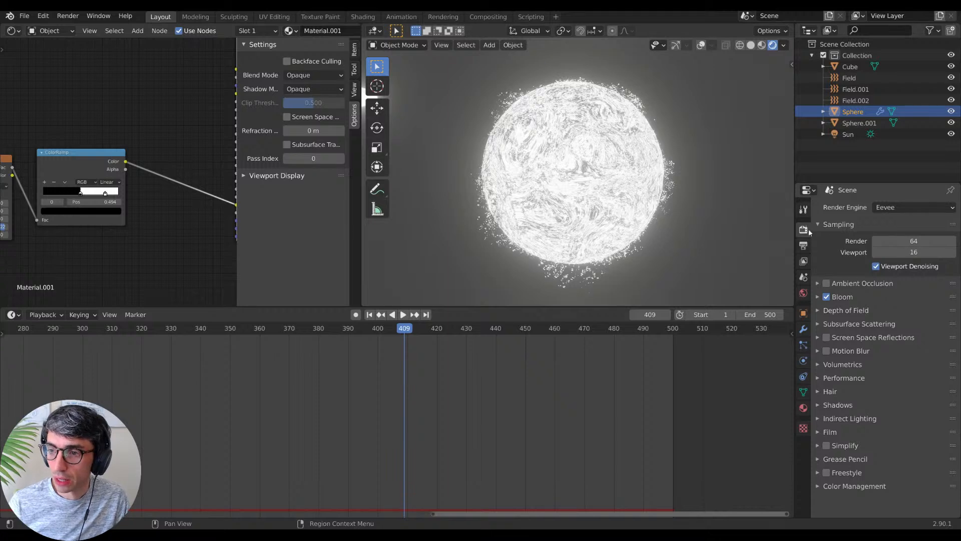
pyautogui.click(804, 245)
pyautogui.click(803, 209)
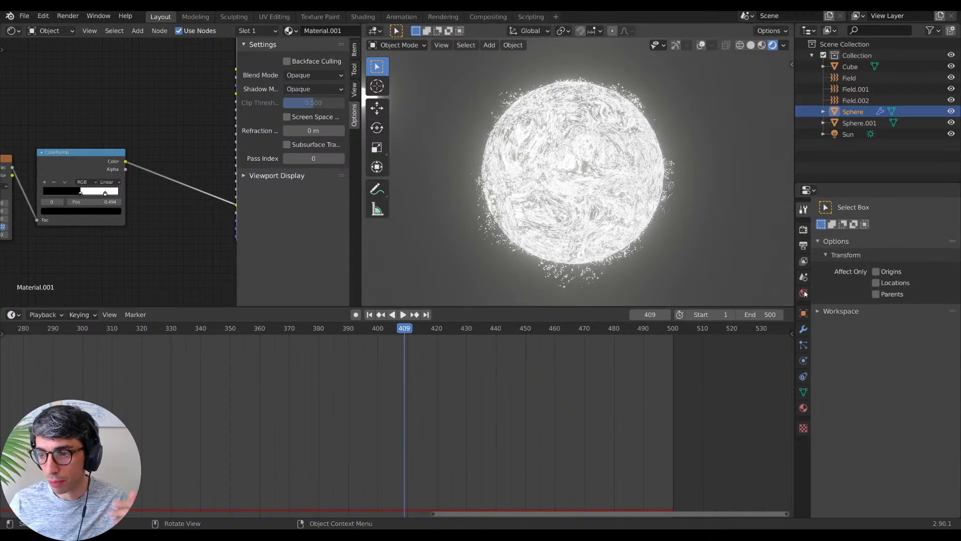
pyautogui.click(805, 347)
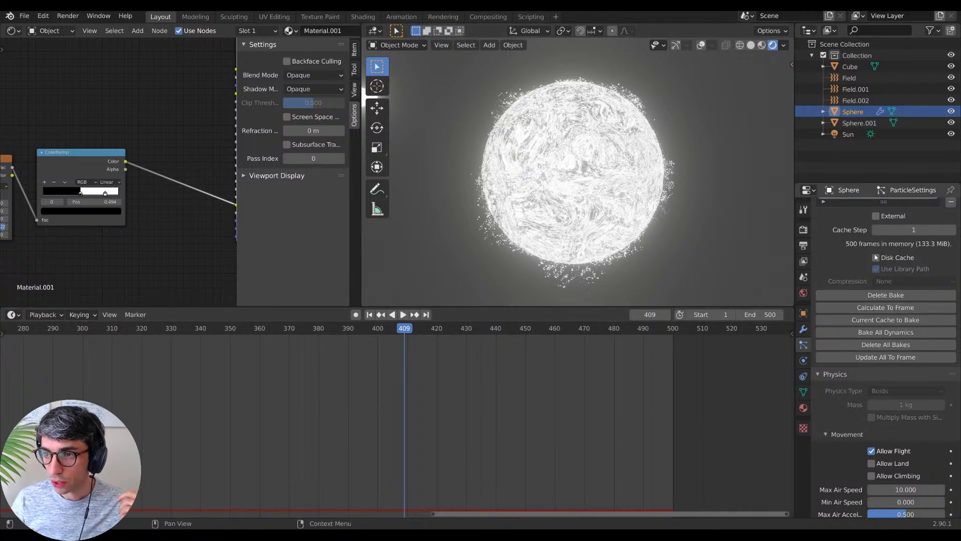
pyautogui.scroll(5, 876, 257)
# Step: Review the force field physics settings of Field, Field.001 and Field.002 in turn
pyautogui.click(849, 79)
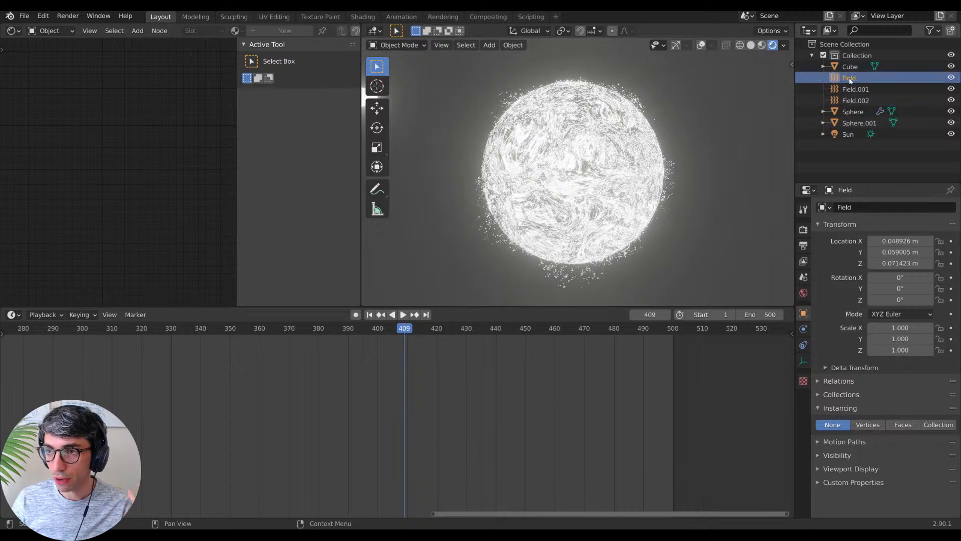
pyautogui.click(803, 344)
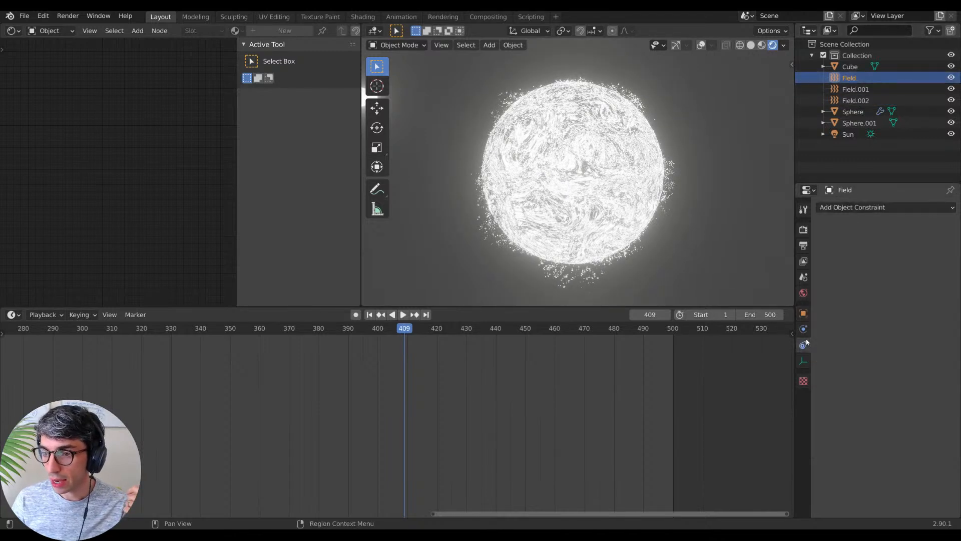
pyautogui.click(803, 329)
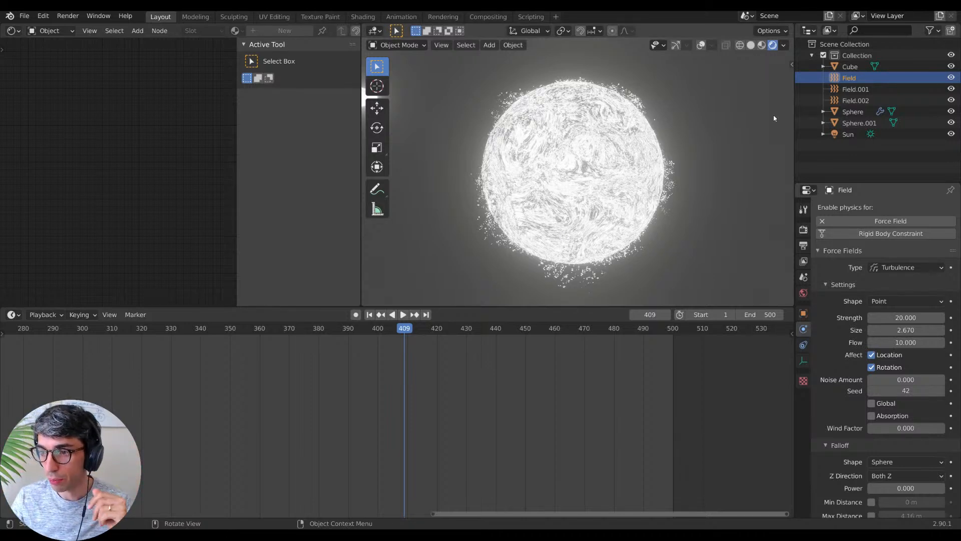
pyautogui.click(856, 89)
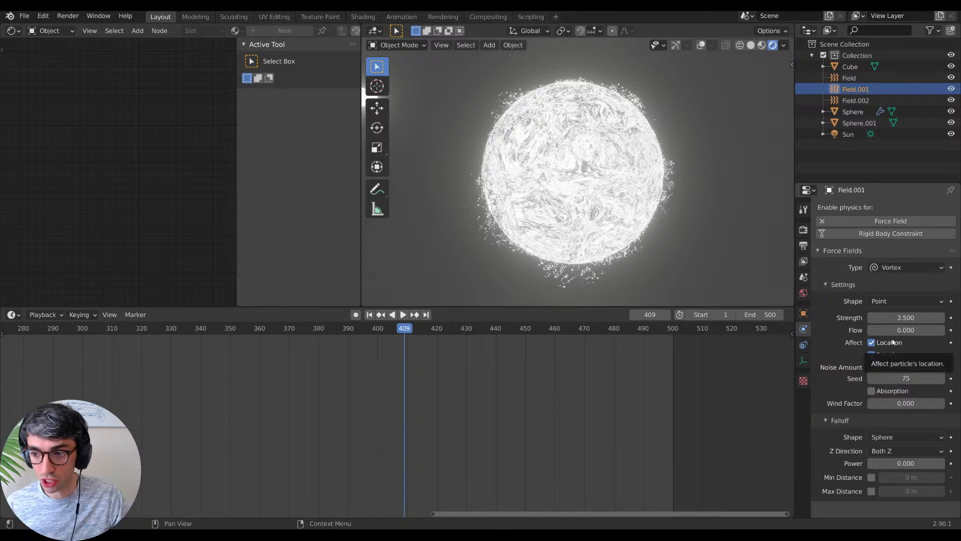
pyautogui.click(872, 100)
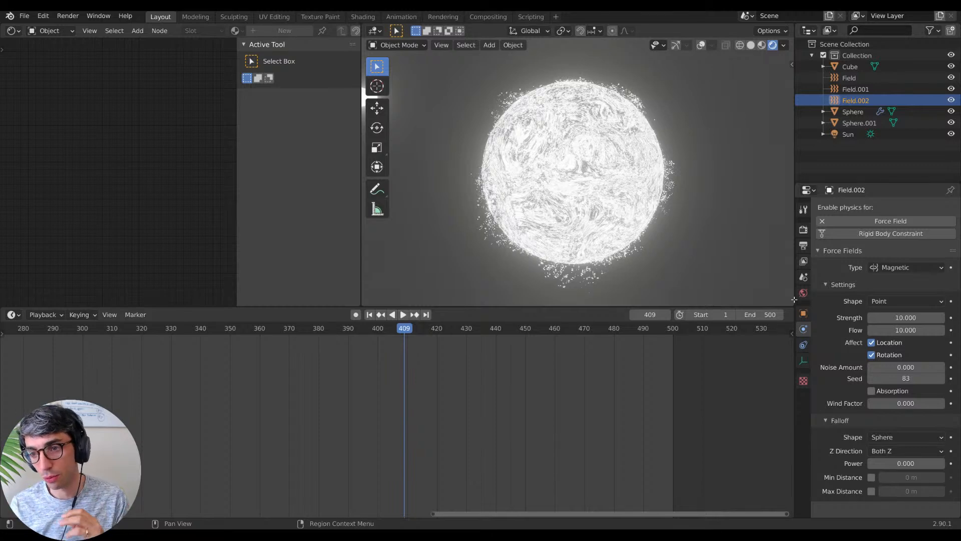
# Step: Review the Sphere's particle settings, covering Emission, Cache, Physics, Boid Brain, Render, Children and Clumping
pyautogui.click(857, 112)
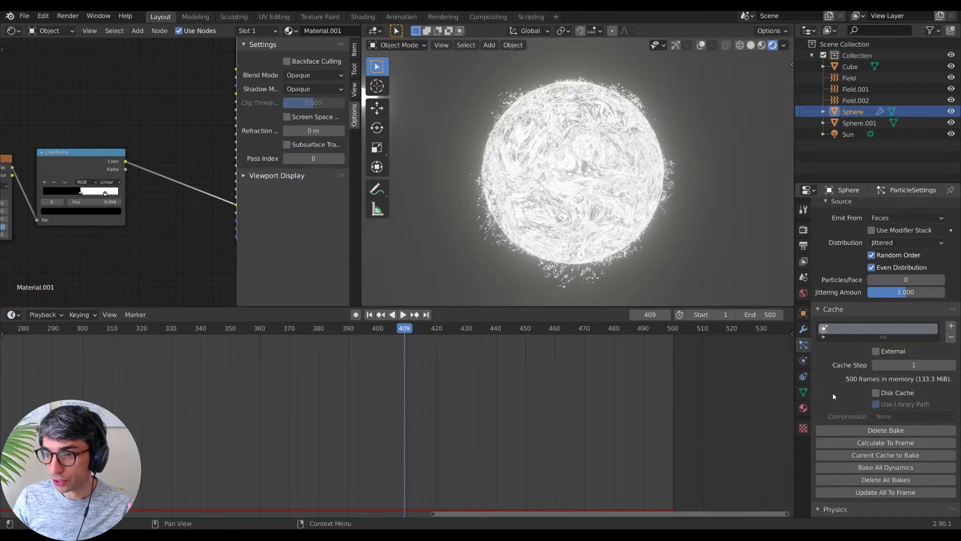
pyautogui.scroll(8, 833, 392)
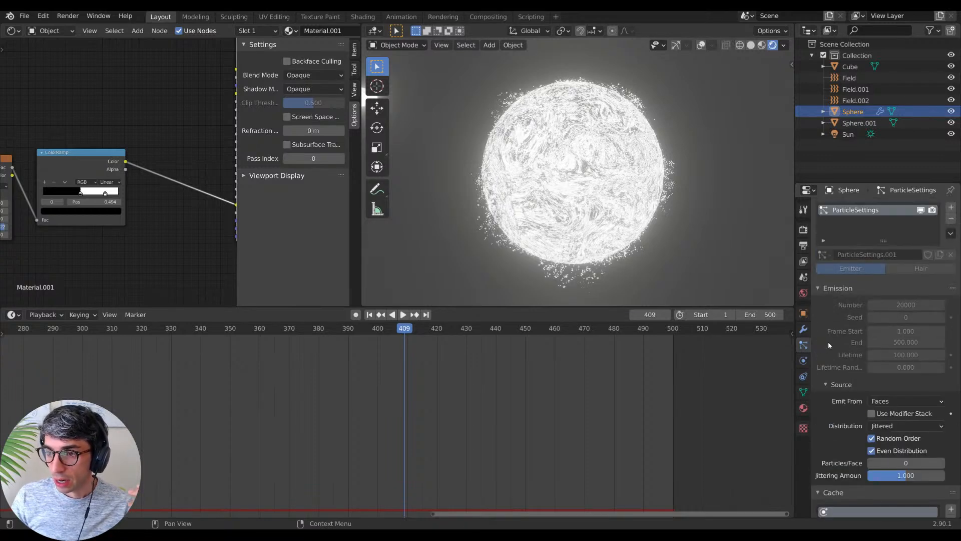
pyautogui.scroll(2, 831, 341)
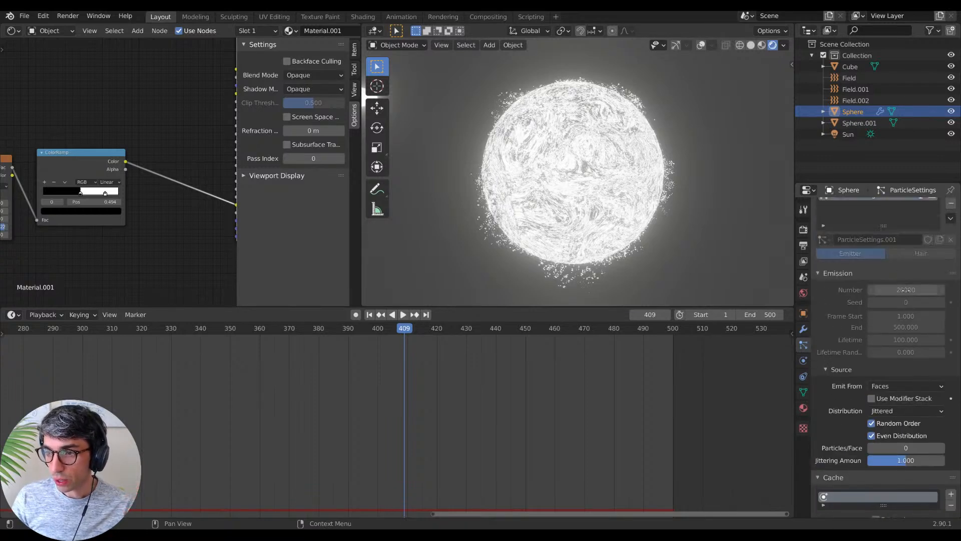
pyautogui.scroll(-20, 856, 333)
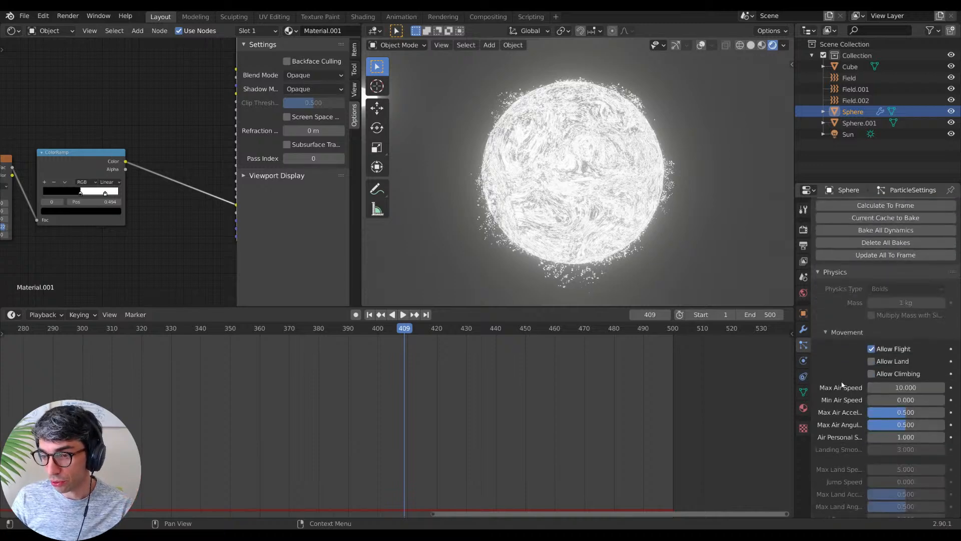
pyautogui.scroll(-15, 843, 385)
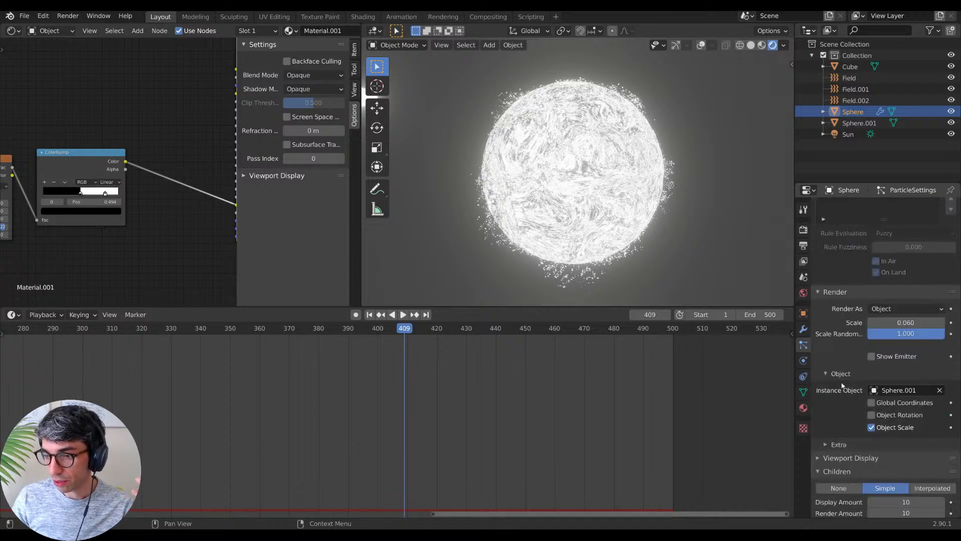
pyautogui.scroll(-8, 861, 370)
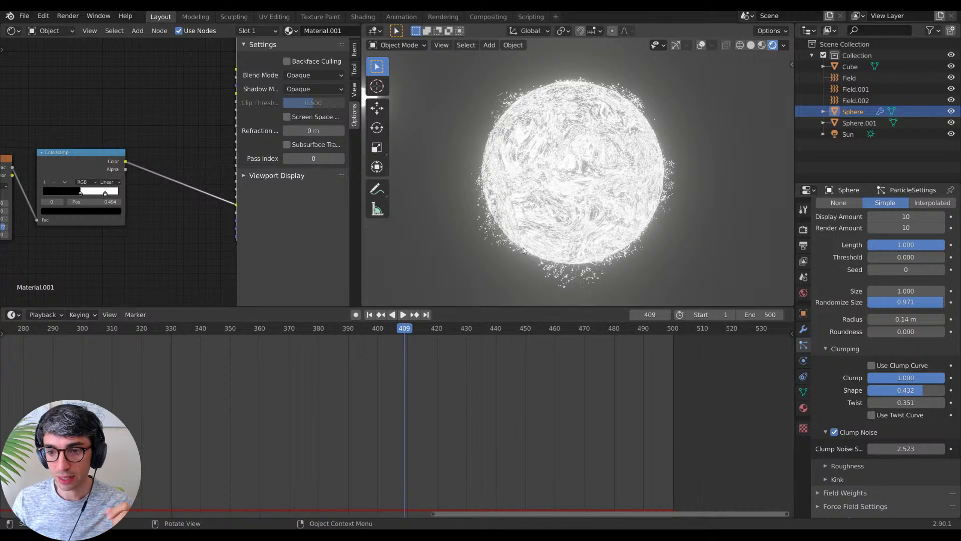
pyautogui.scroll(3, 834, 334)
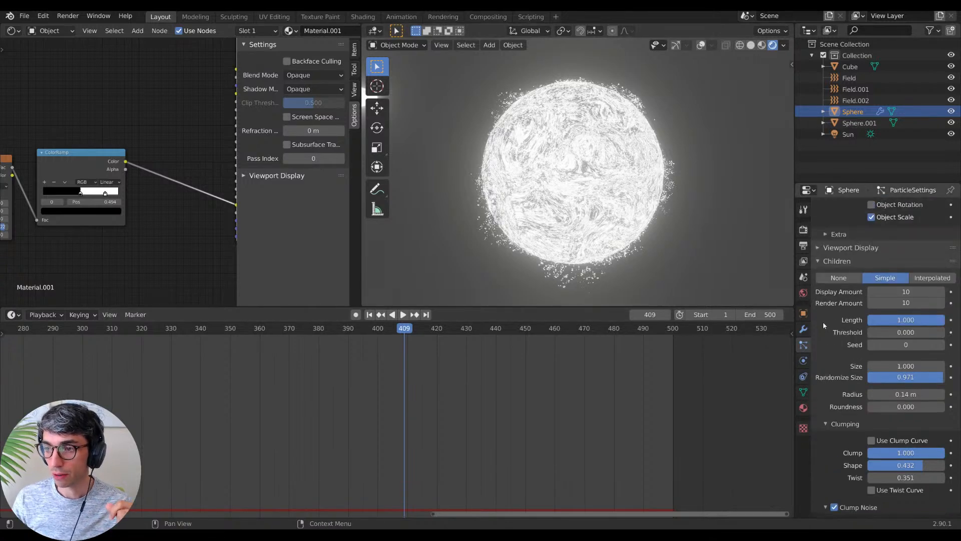
pyautogui.scroll(6, 845, 310)
pyautogui.scroll(10, 848, 310)
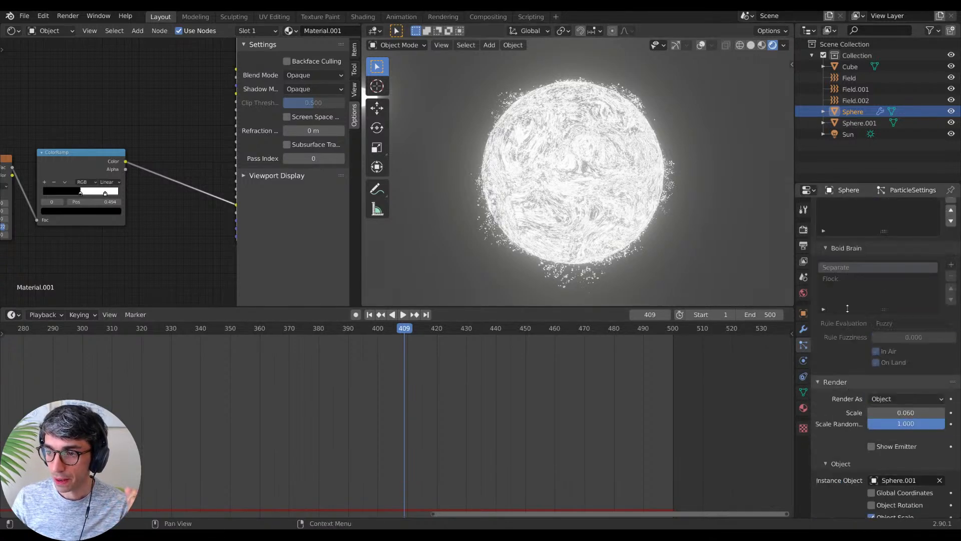
pyautogui.scroll(8, 853, 301)
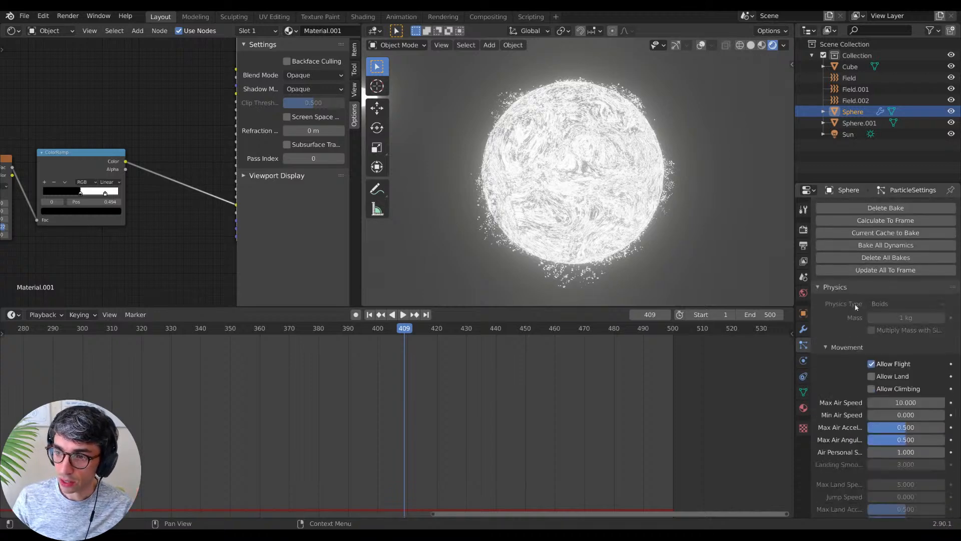
pyautogui.scroll(-3, 856, 306)
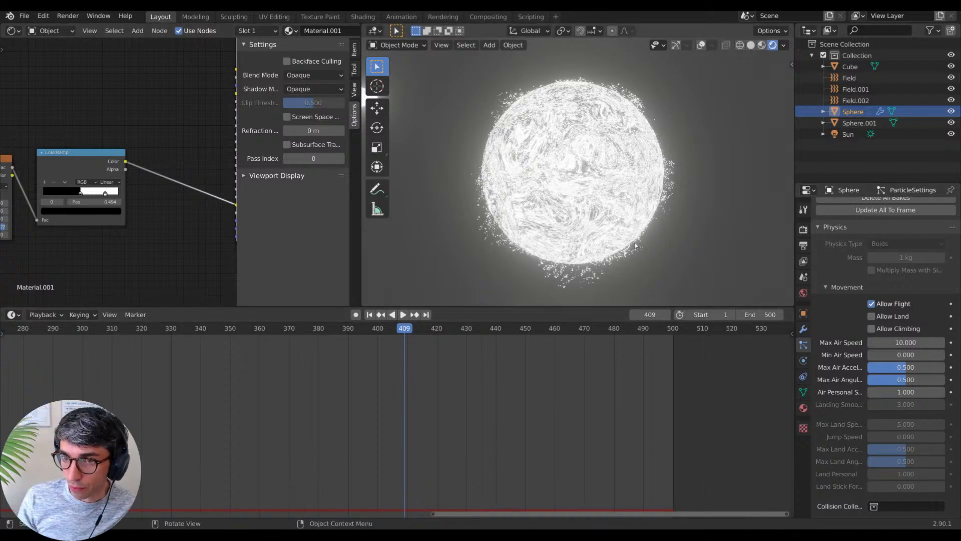
pyautogui.scroll(6, 572, 224)
pyautogui.scroll(-6, 573, 225)
# Step: Play the animation onward from frame 409 and pause at frame 453 to check the particle motion
pyautogui.press('space')
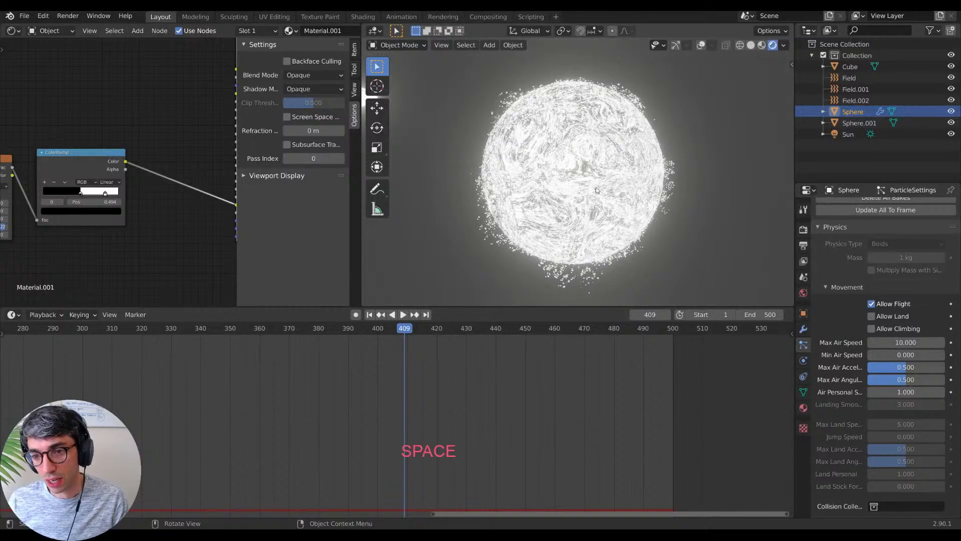
pyautogui.press('space')
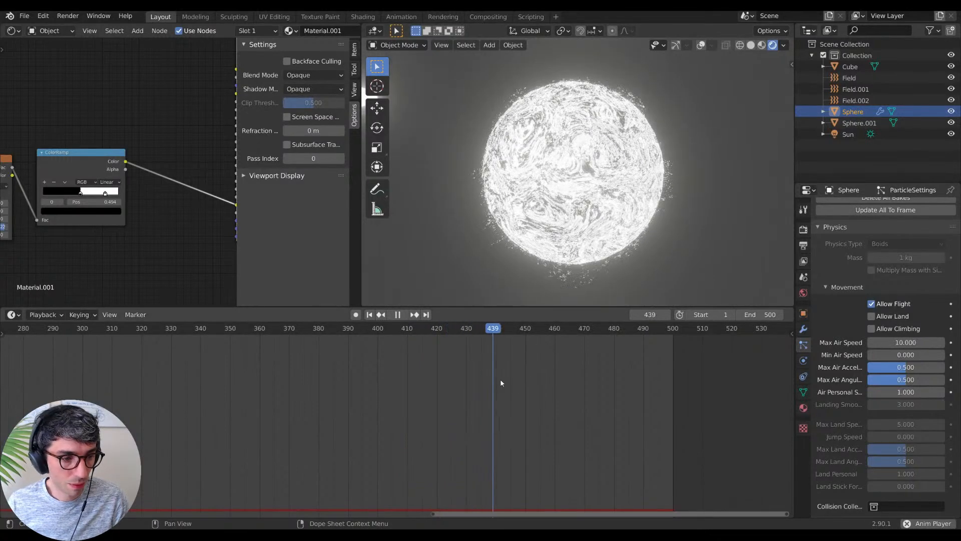
pyautogui.press('space')
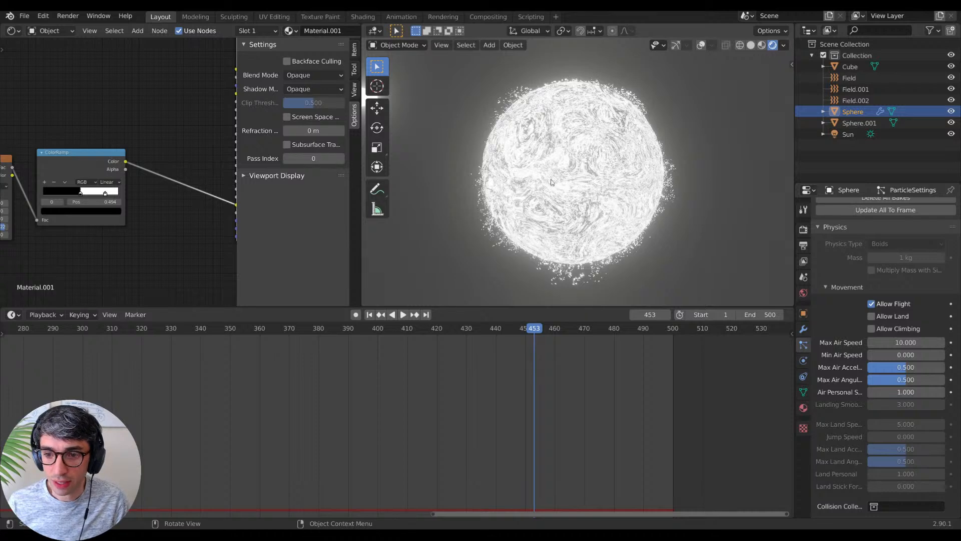
# Step: Set the World background Color to black
pyautogui.click(803, 228)
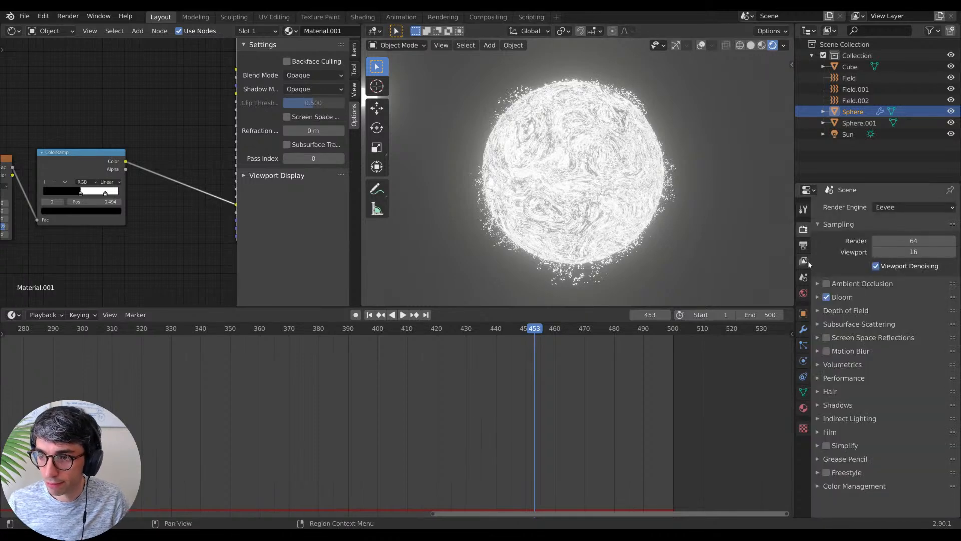
pyautogui.click(803, 293)
pyautogui.click(911, 280)
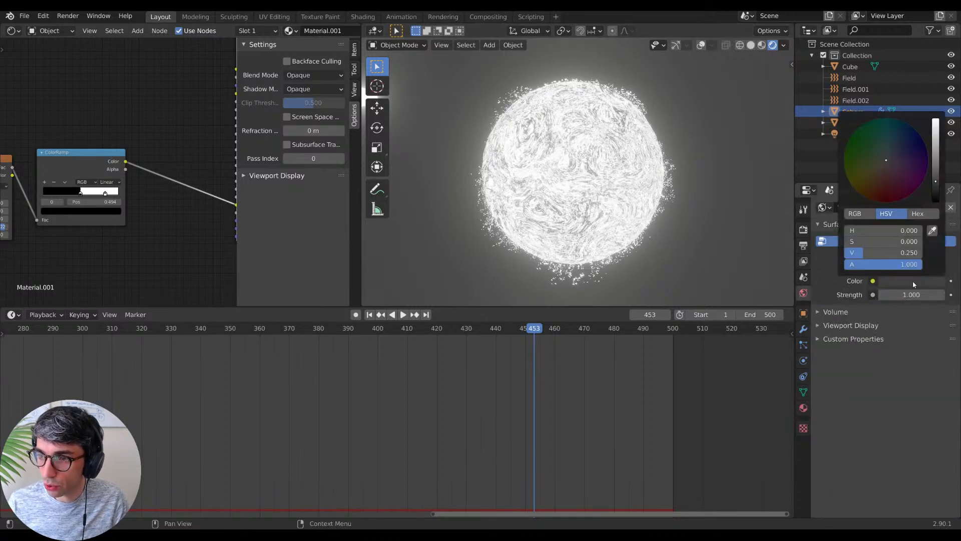
pyautogui.moveTo(932, 190); pyautogui.dragTo(932, 202)
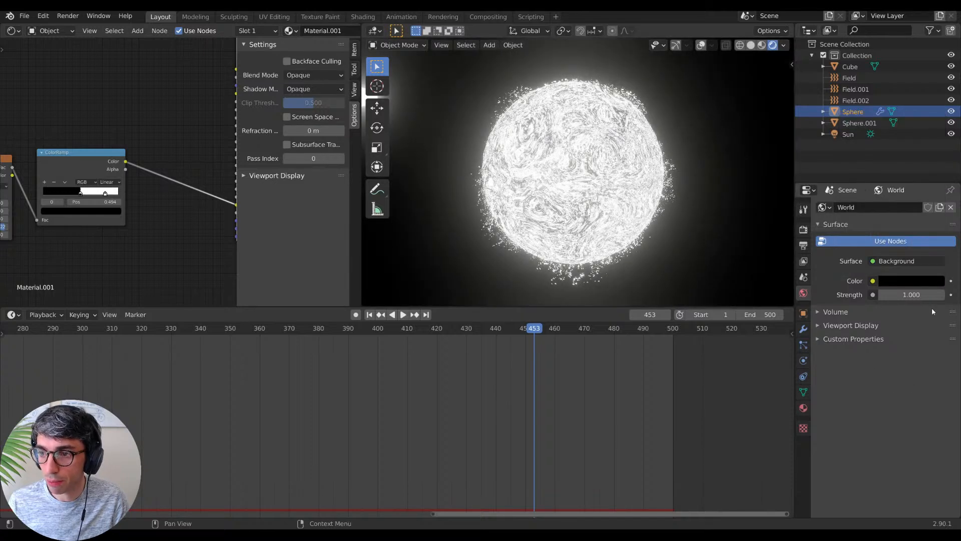
# Step: Show the World shader nodes in the shader editor and enlarge the node area for working on them
pyautogui.click(12, 31)
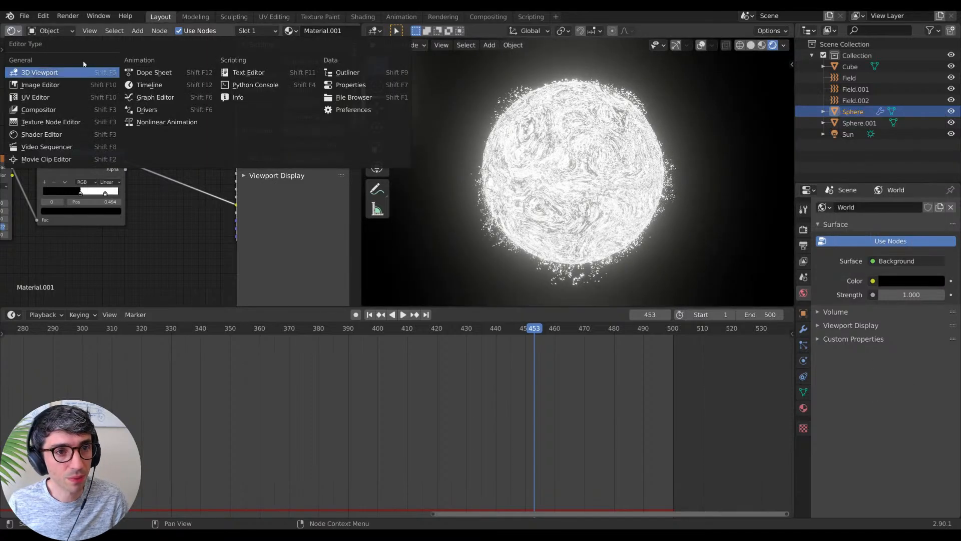
pyautogui.click(42, 31)
pyautogui.click(46, 58)
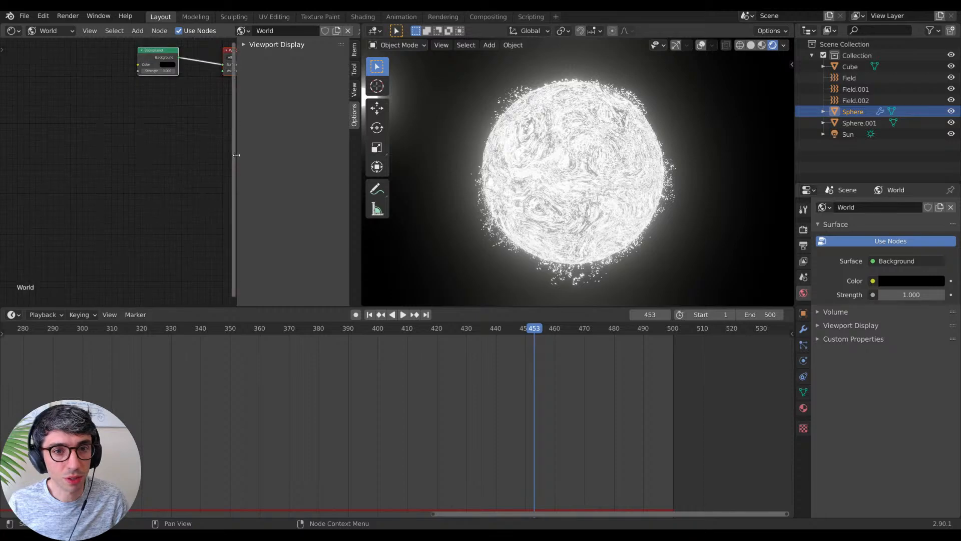
pyautogui.moveTo(236, 151); pyautogui.dragTo(349, 146)
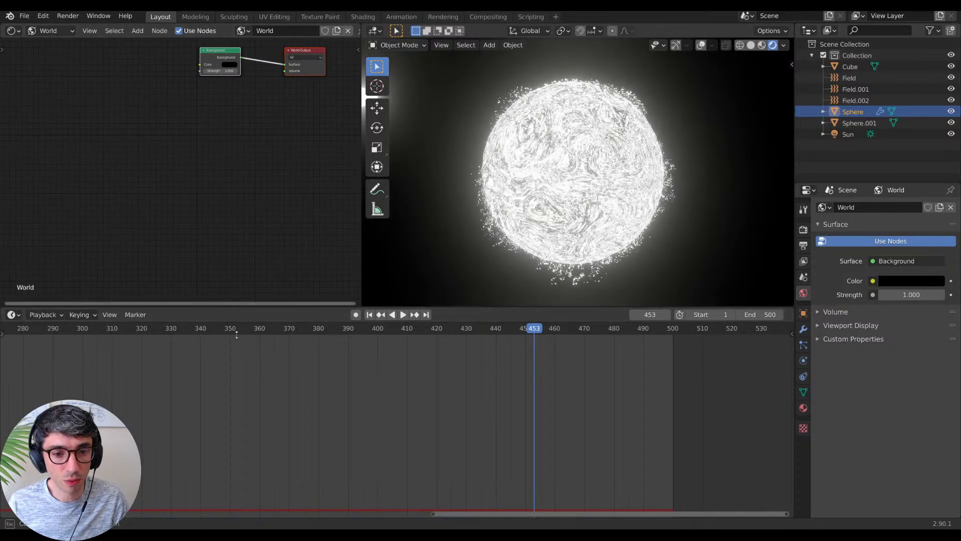
pyautogui.moveTo(233, 307); pyautogui.dragTo(241, 370)
pyautogui.scroll(3, 215, 225)
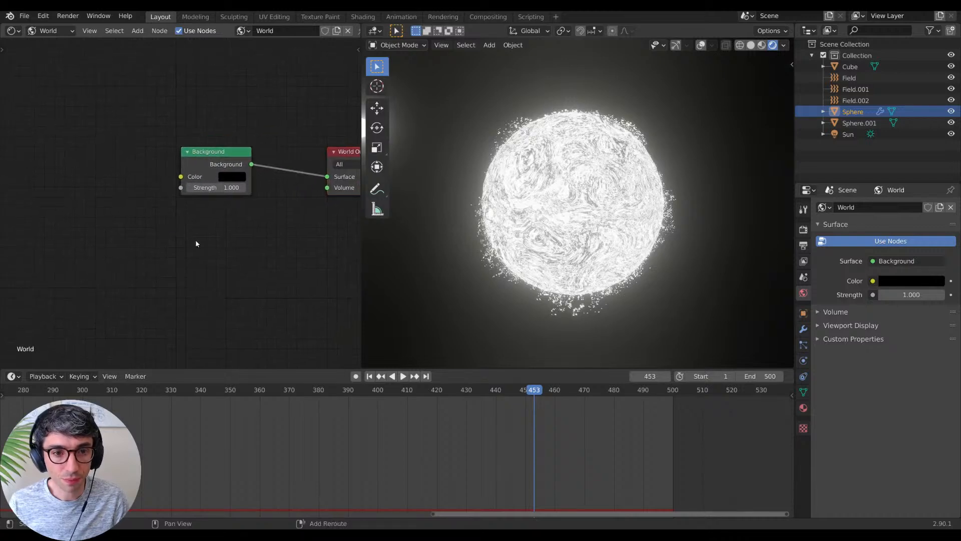
# Step: Add a Noise Texture node and a ColorRamp node to the World shader below the Background node
pyautogui.hotkey('shift', 'a')
pyautogui.write('noise')
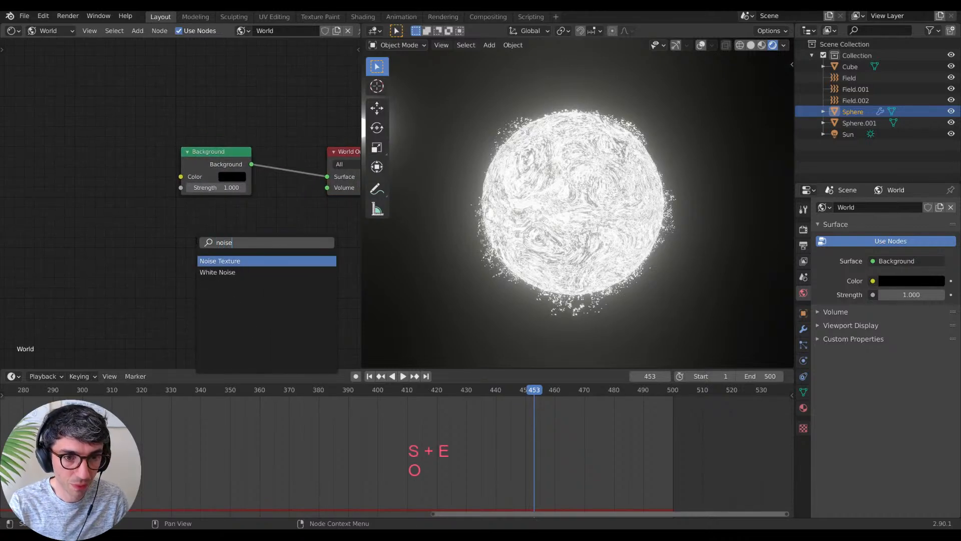
pyautogui.press('Return')
pyautogui.click(196, 243)
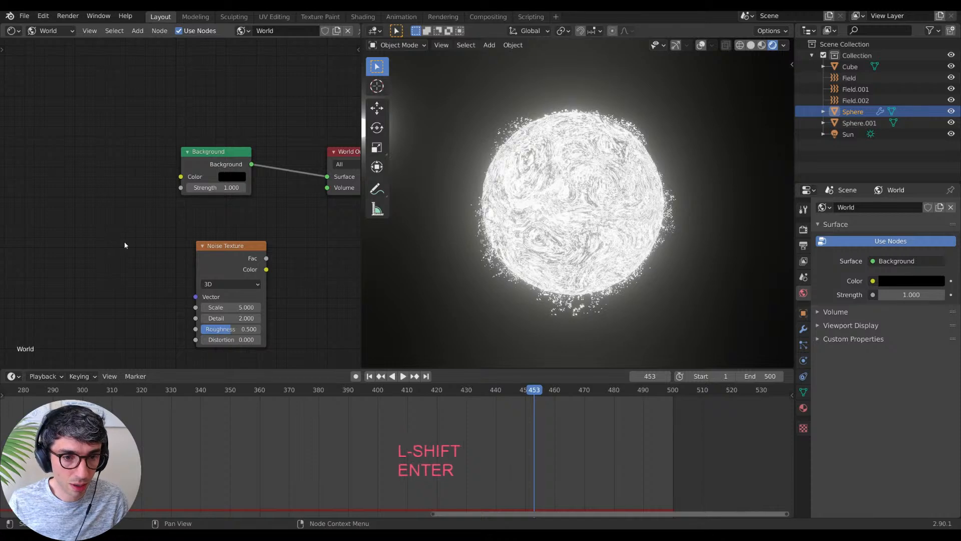
pyautogui.hotkey('shift', 'a')
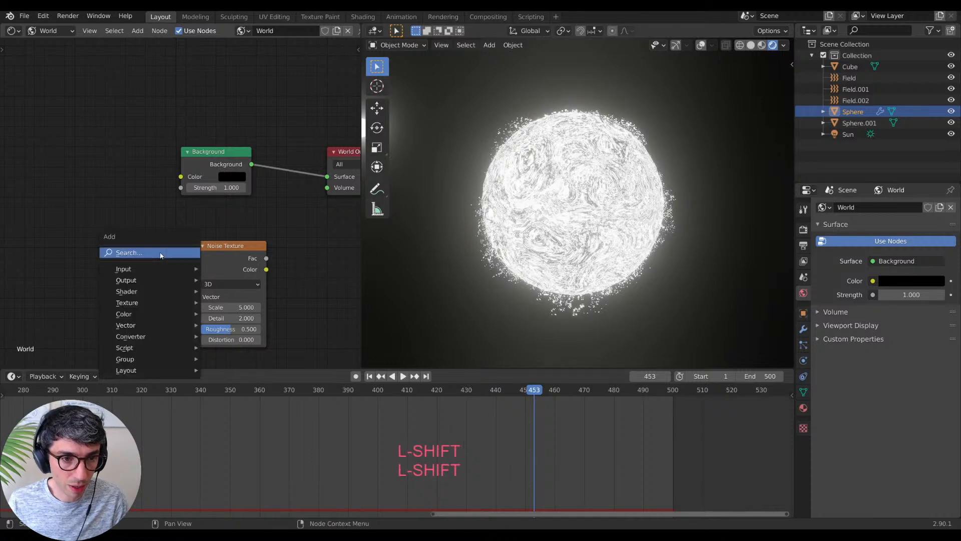
pyautogui.write('color r')
pyautogui.press('Down')
pyautogui.press('Return')
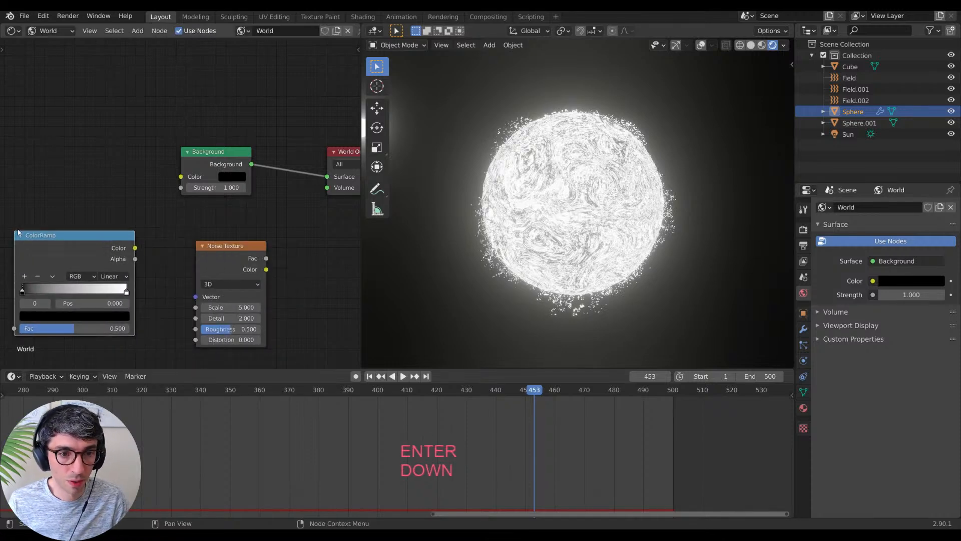
pyautogui.click(15, 231)
# Step: Add an Emission node to the World shader beside the Noise Texture
pyautogui.hotkey('shift', 'a')
pyautogui.write('ae')
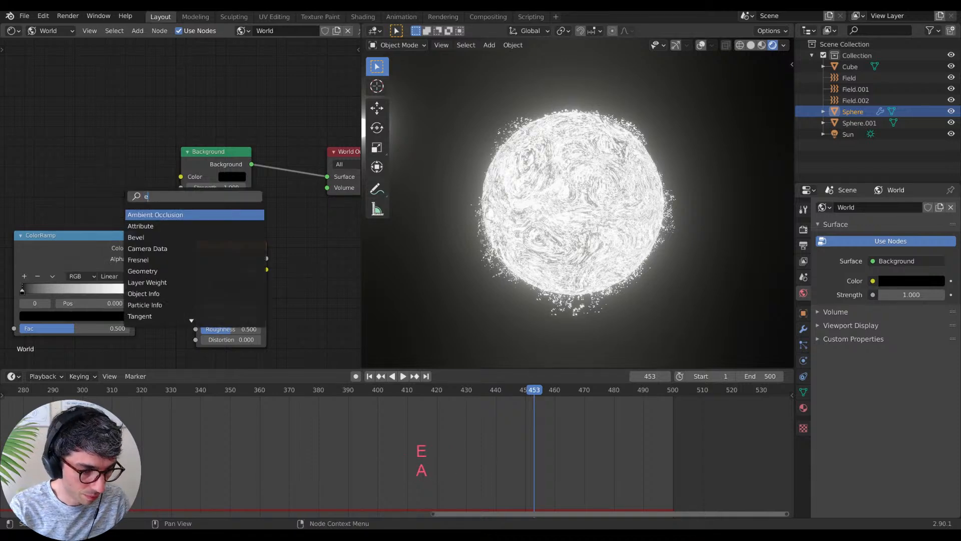
pyautogui.write('m')
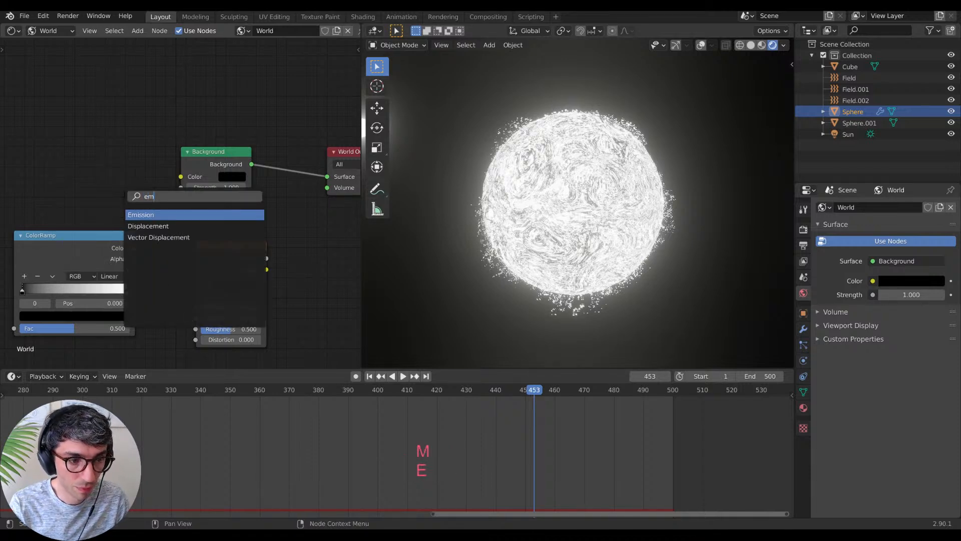
pyautogui.press('Return')
pyautogui.click(320, 261)
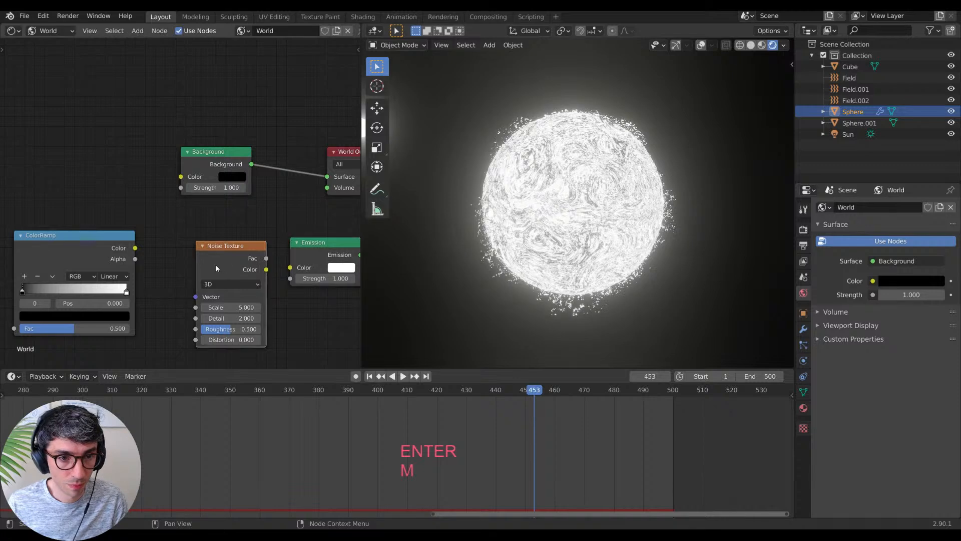
# Step: Link the Noise Texture color through the ColorRamp into the Emission node's Color and line the nodes up in that order
pyautogui.press('g')
pyautogui.click(172, 260)
pyautogui.click(103, 248)
pyautogui.keyDown('ctrl'); pyautogui.scroll(-2, 96, 249); pyautogui.keyUp('ctrl')
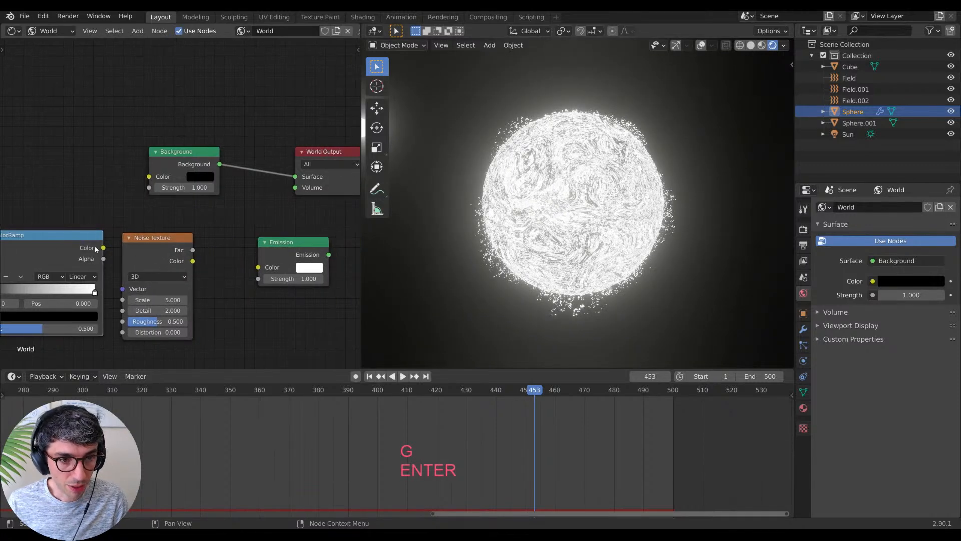
pyautogui.press('g')
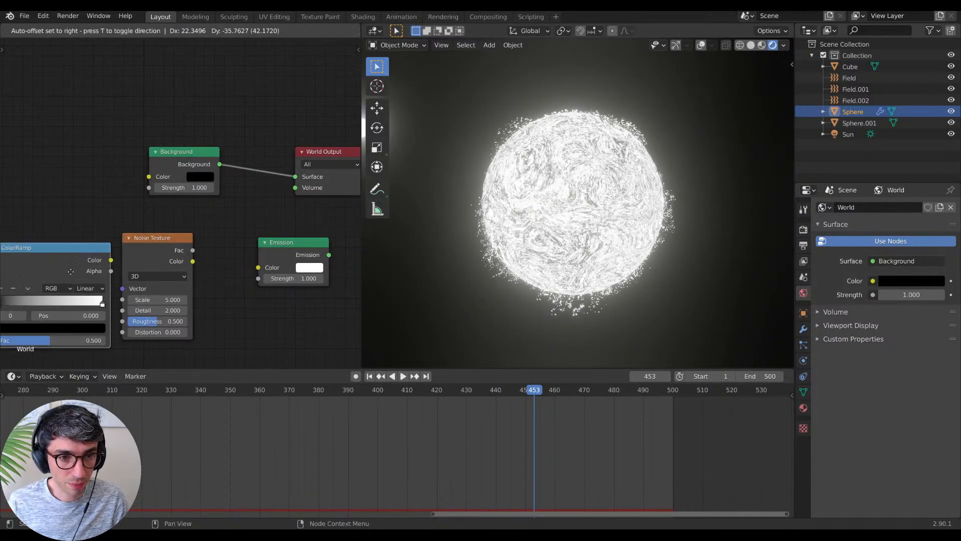
pyautogui.click(317, 328)
pyautogui.moveTo(193, 261); pyautogui.dragTo(259, 267)
pyautogui.moveTo(280, 304); pyautogui.dragTo(251, 302)
pyautogui.moveTo(134, 245); pyautogui.dragTo(17, 238)
pyautogui.moveTo(282, 320); pyautogui.dragTo(191, 240)
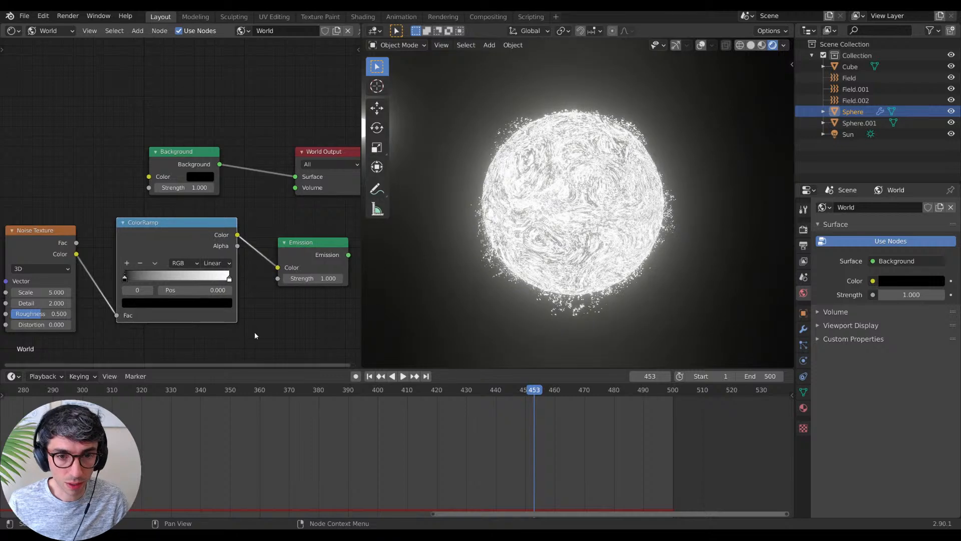
# Step: Connect the Emission node to the World Output's Surface in place of the Background node
pyautogui.moveTo(360, 281); pyautogui.dragTo(281, 292, button='middle')
pyautogui.moveTo(269, 267); pyautogui.dragTo(254, 207)
pyautogui.moveTo(154, 196); pyautogui.dragTo(154, 208)
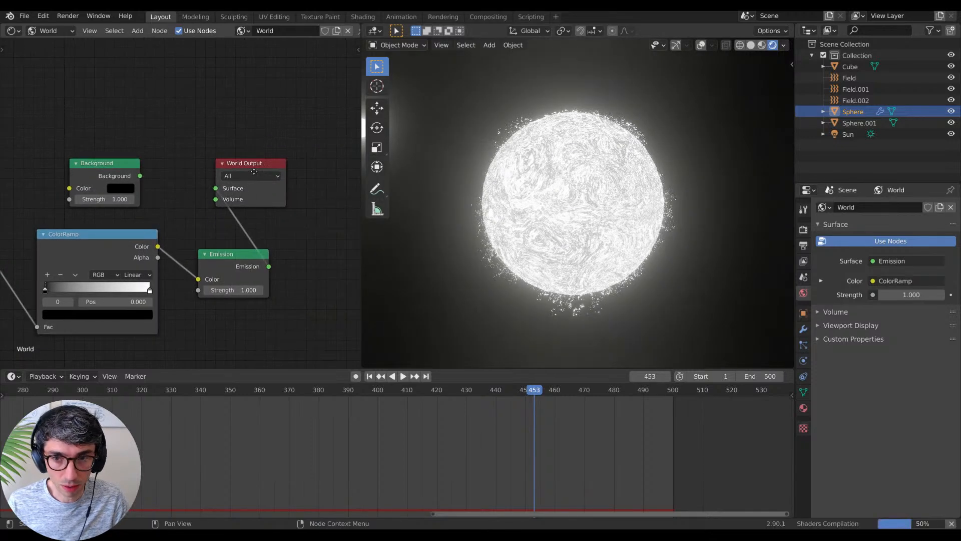
# Step: Raise the Noise Texture scale to 201.2 and move the ColorRamp's black stop to 0.676 to form small stars
pyautogui.moveTo(154, 209); pyautogui.dragTo(275, 164, button='middle')
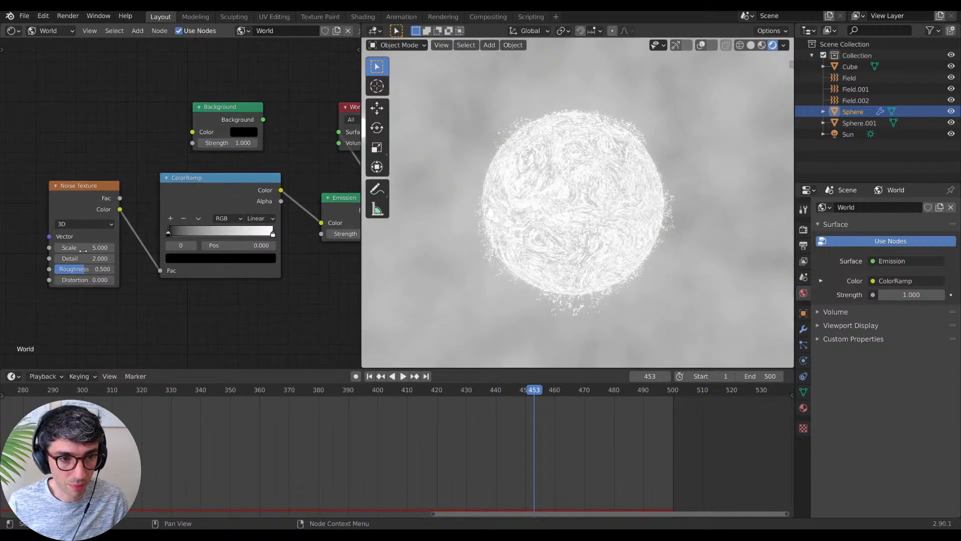
pyautogui.moveTo(85, 247); pyautogui.dragTo(189, 233)
pyautogui.moveTo(243, 237); pyautogui.dragTo(245, 237)
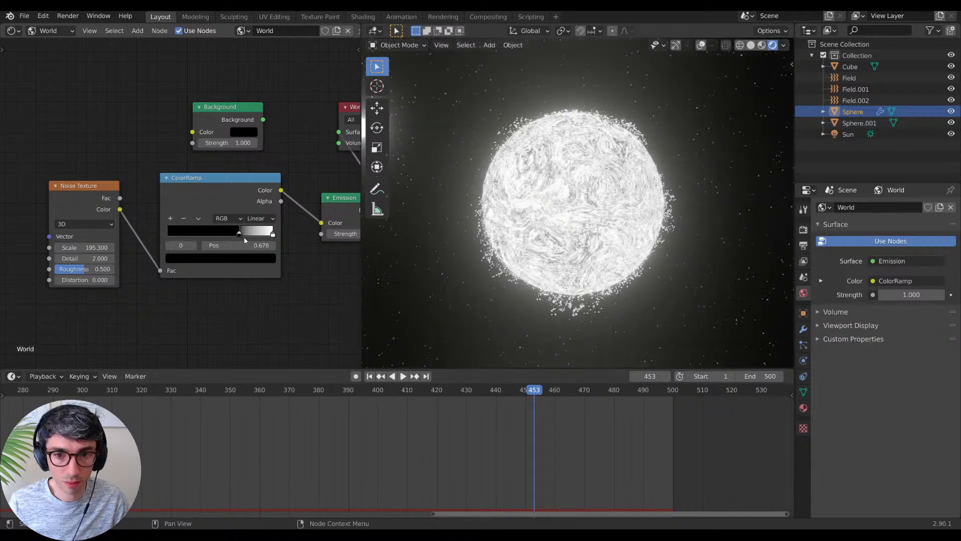
pyautogui.click(273, 234)
pyautogui.moveTo(85, 247); pyautogui.dragTo(90, 247)
# Step: Set the World Emission strength to 91.9 and the Noise Texture scale to 600
pyautogui.moveTo(194, 242); pyautogui.dragTo(275, 230, button='middle')
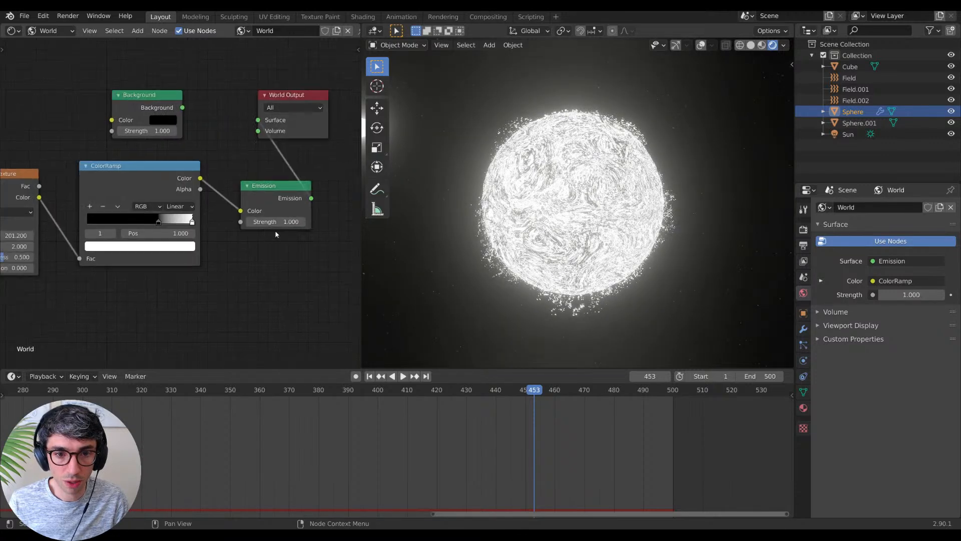
pyautogui.moveTo(275, 221); pyautogui.dragTo(283, 221)
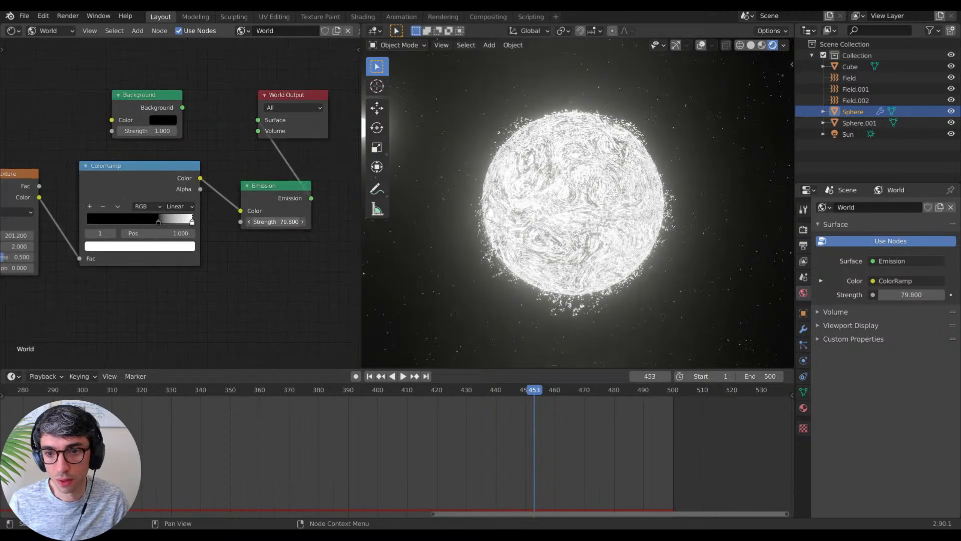
pyautogui.moveTo(248, 268); pyautogui.dragTo(358, 238, button='middle')
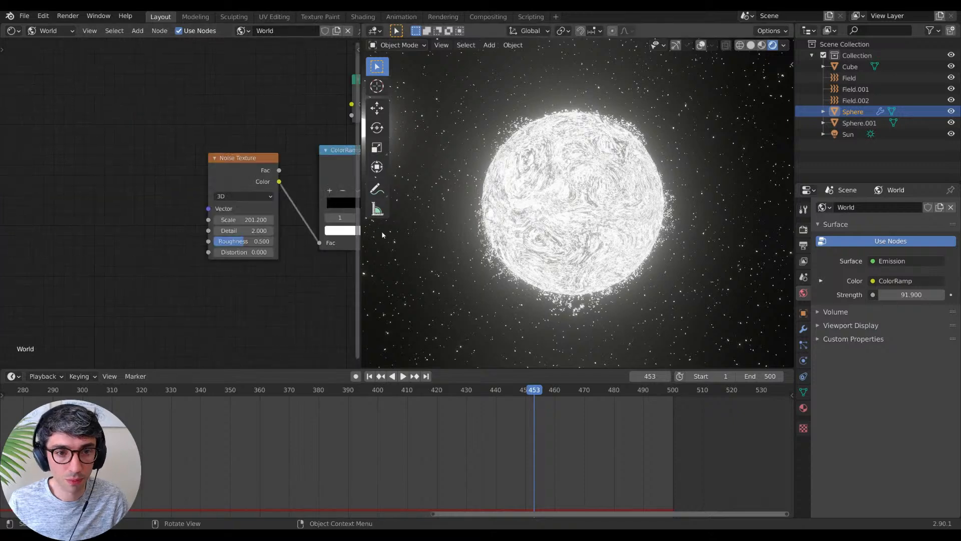
pyautogui.moveTo(300, 235); pyautogui.dragTo(237, 235, button='middle')
pyautogui.doubleClick(191, 220)
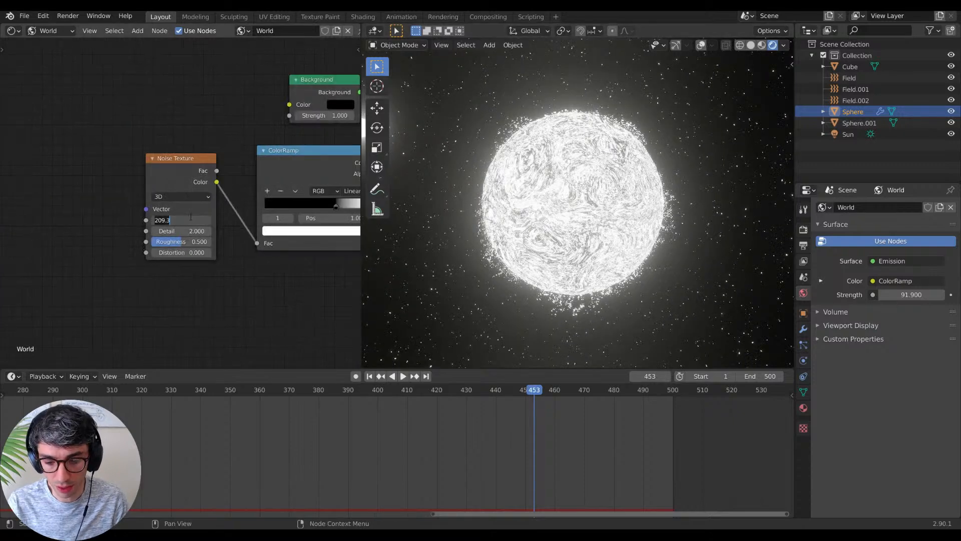
pyautogui.write('600')
pyautogui.press('Return')
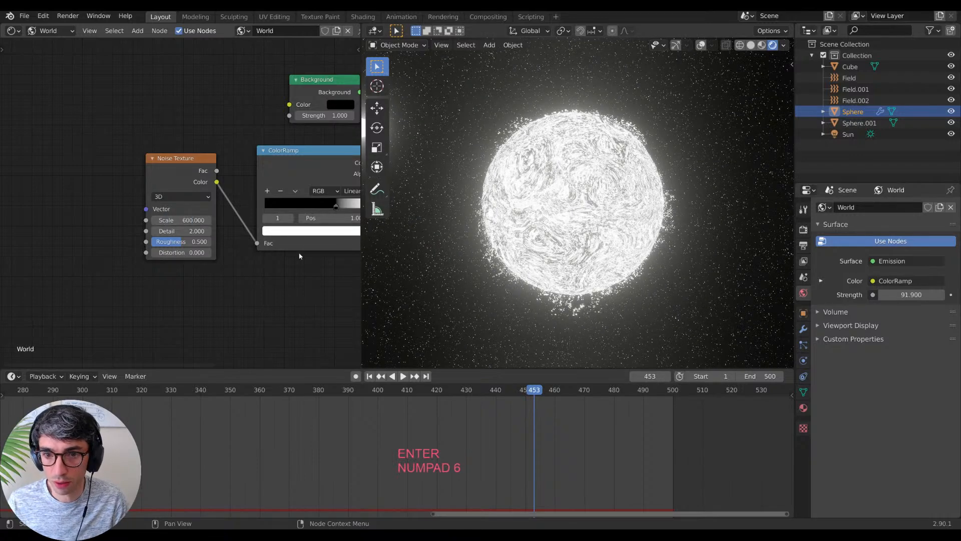
# Step: Move the ColorRamp's black stop to 0.691 and check the star background around the sphere
pyautogui.moveTo(316, 299); pyautogui.dragTo(214, 303, button='middle')
pyautogui.moveTo(235, 210); pyautogui.dragTo(237, 211)
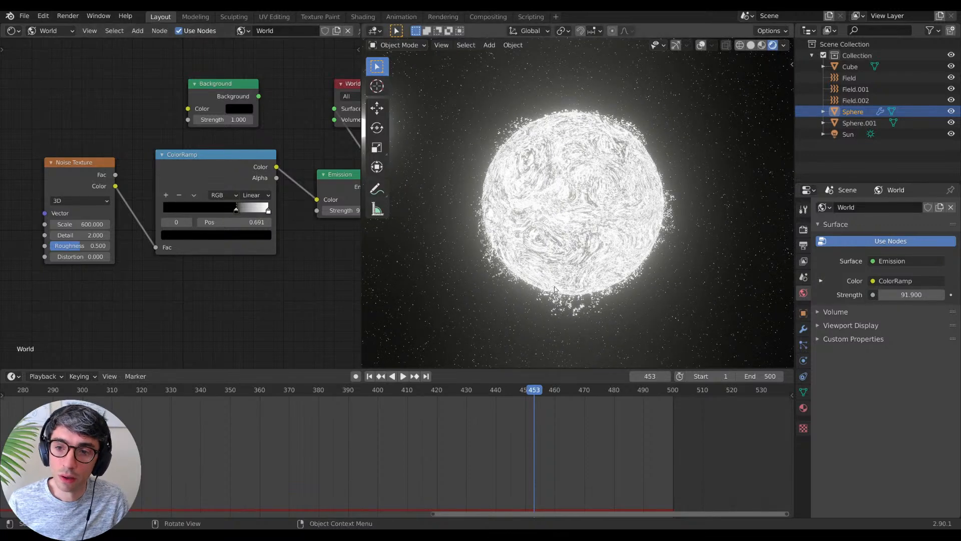
pyautogui.moveTo(576, 280); pyautogui.dragTo(480, 251, button='middle')
pyautogui.moveTo(425, 200); pyautogui.dragTo(472, 195, button='middle')
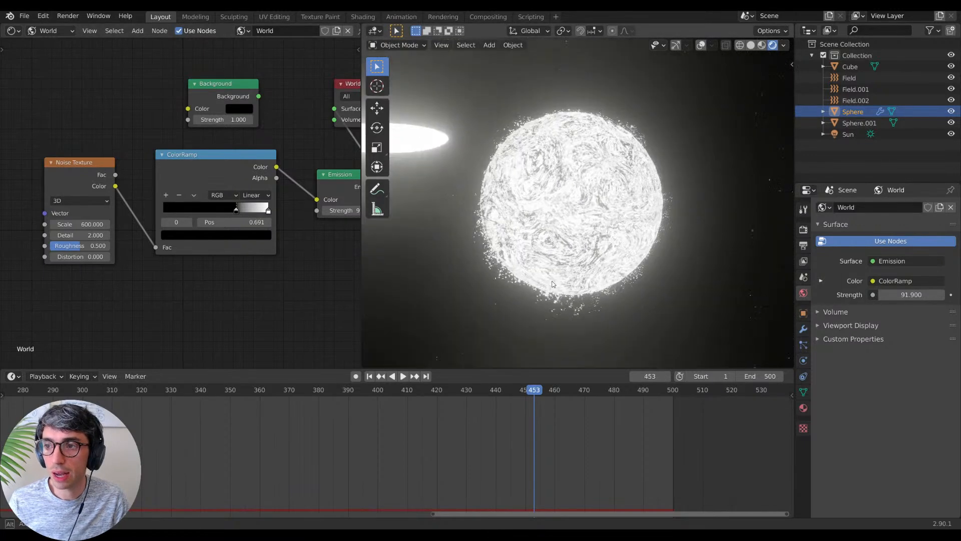
# Step: Move Sphere.001 into a new collection, Collection 2, and exclude that collection from the view layer
pyautogui.click(859, 123)
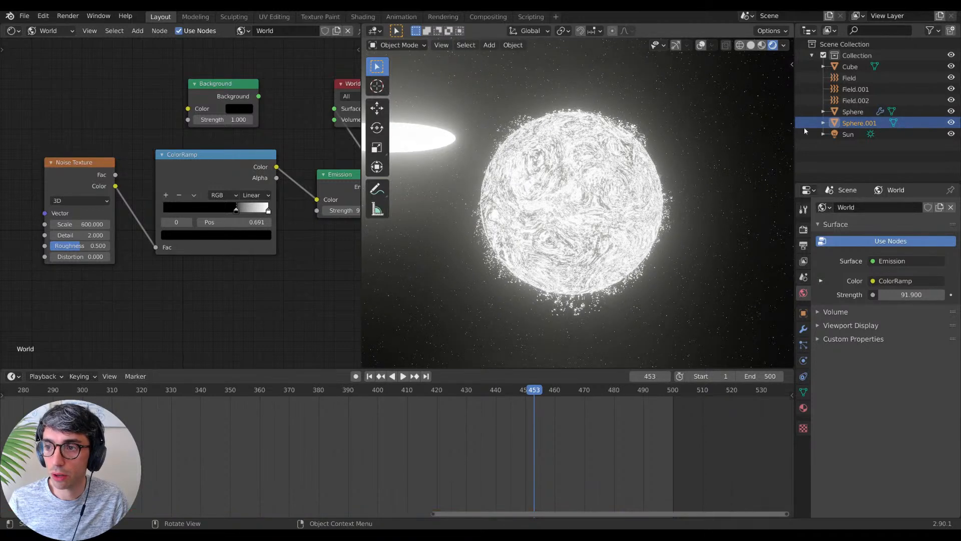
pyautogui.click(950, 30)
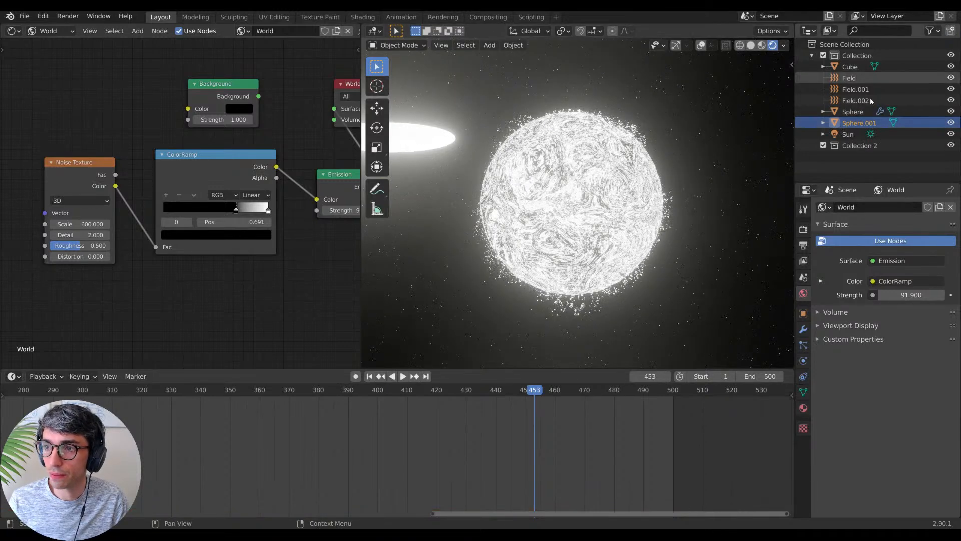
pyautogui.moveTo(835, 125); pyautogui.dragTo(826, 136)
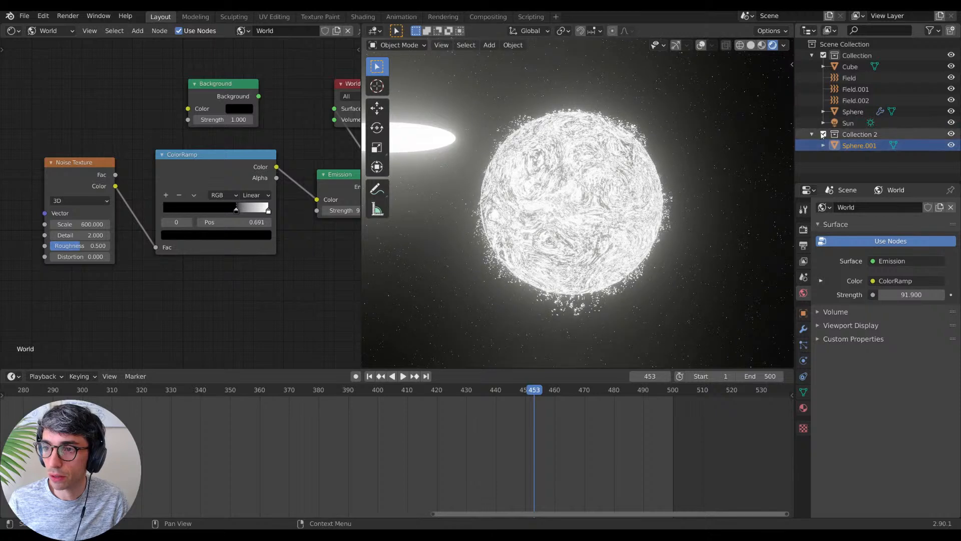
pyautogui.click(824, 134)
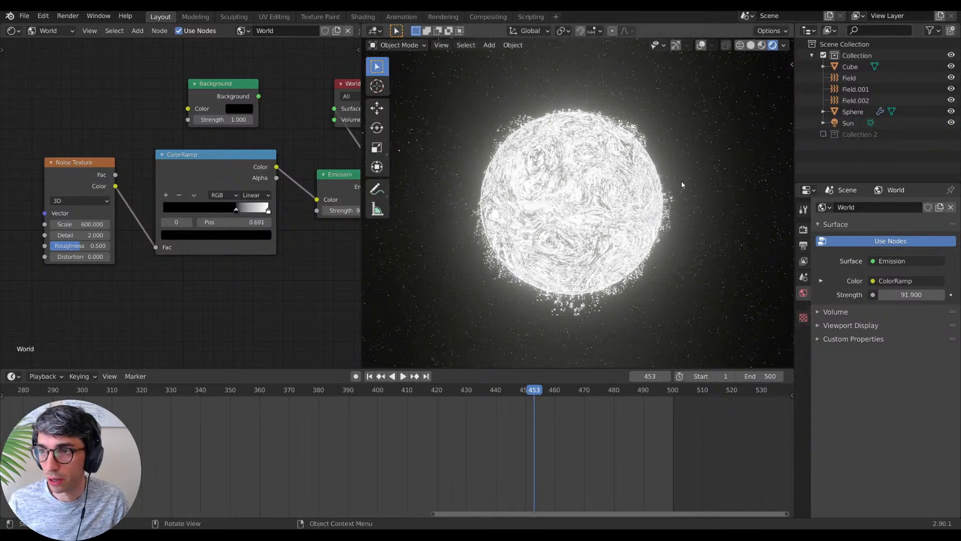
# Step: Enable Show Emitter in the Render settings of the Sphere's particle system
pyautogui.click(852, 112)
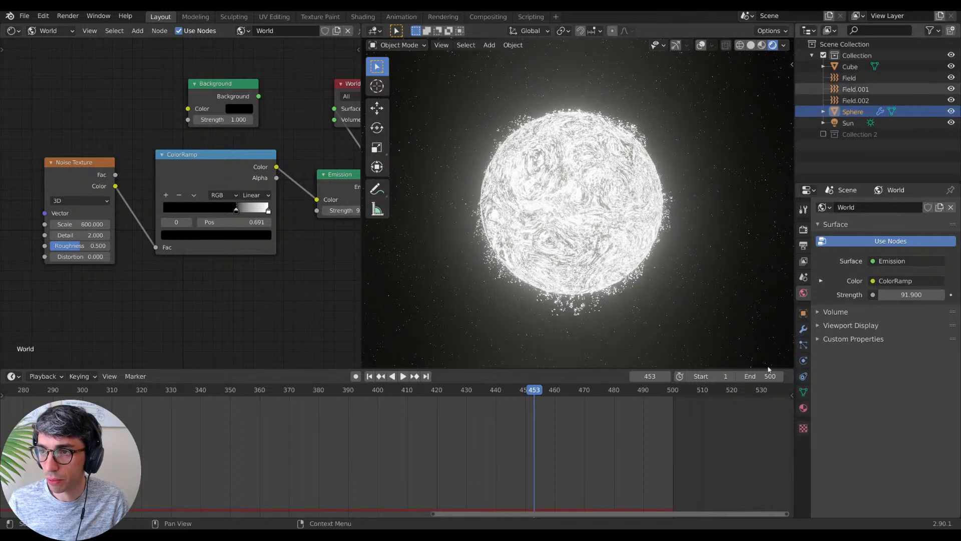
pyautogui.click(804, 345)
pyautogui.scroll(-5, 845, 311)
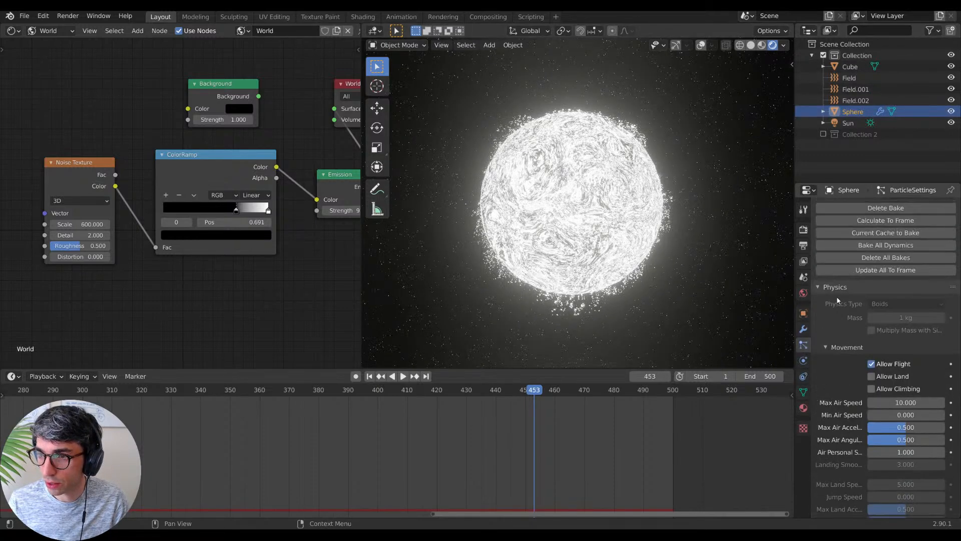
pyautogui.scroll(-15, 837, 300)
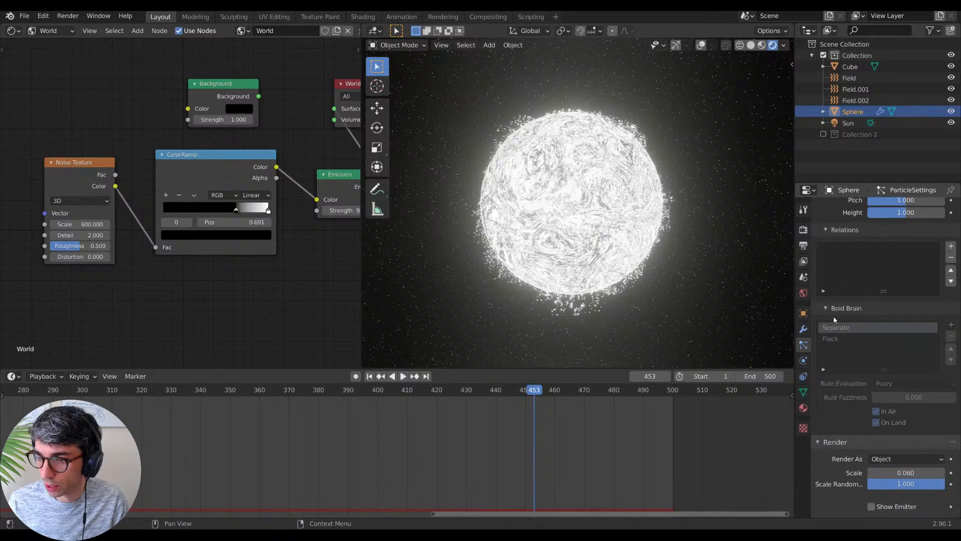
pyautogui.scroll(-4, 841, 350)
pyautogui.click(872, 417)
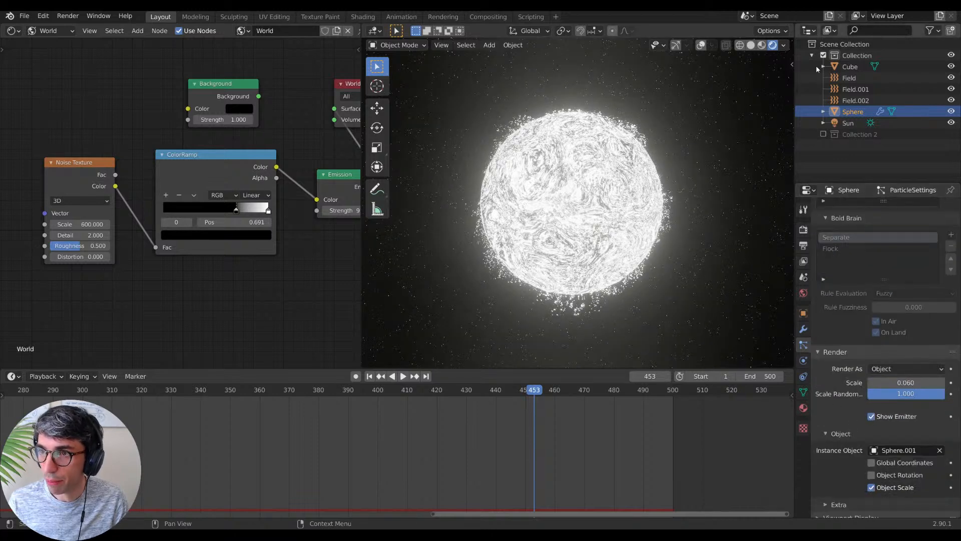
pyautogui.click(812, 56)
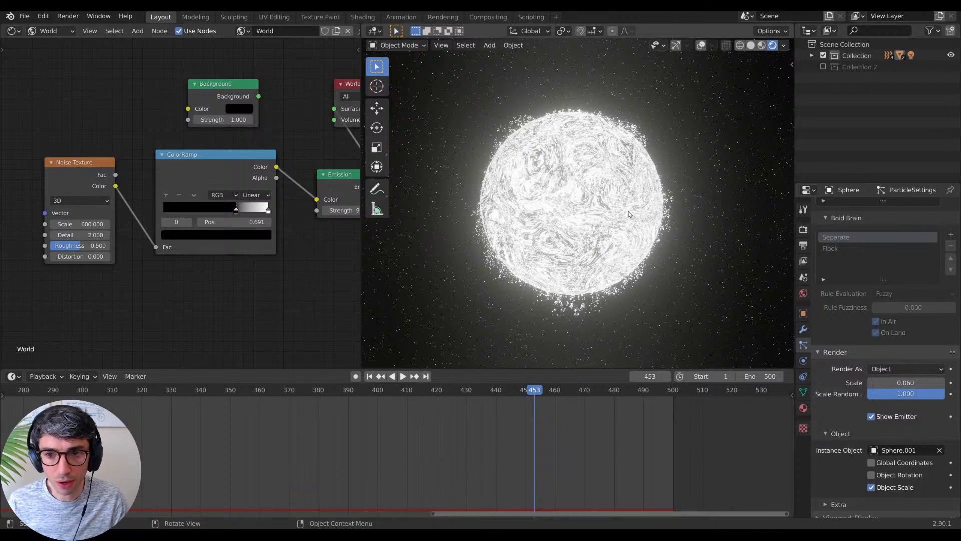
pyautogui.moveTo(301, 266); pyautogui.dragTo(72, 267, button='middle')
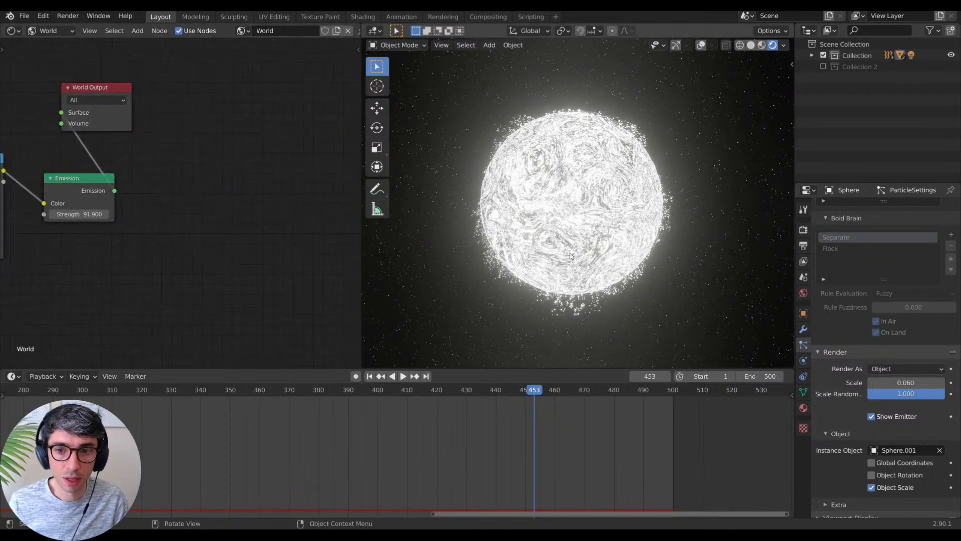
pyautogui.click(811, 56)
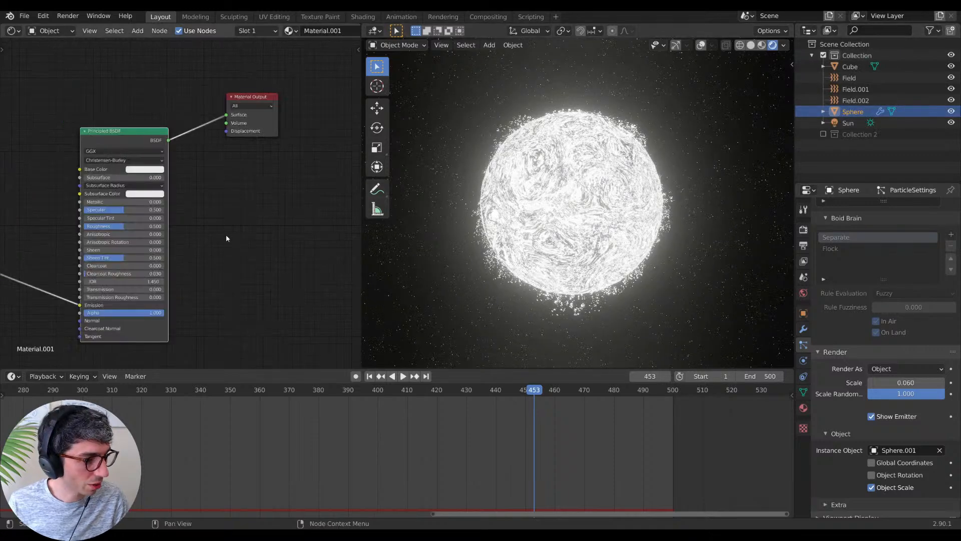
# Step: Set the Base Color of the Sphere's Principled BSDF to cyan-blue with hue 0.530 and saturation 1.000
pyautogui.moveTo(259, 236); pyautogui.dragTo(331, 272, button='middle')
pyautogui.scroll(1, 174, 140)
pyautogui.moveTo(174, 139); pyautogui.dragTo(131, 155, button='middle')
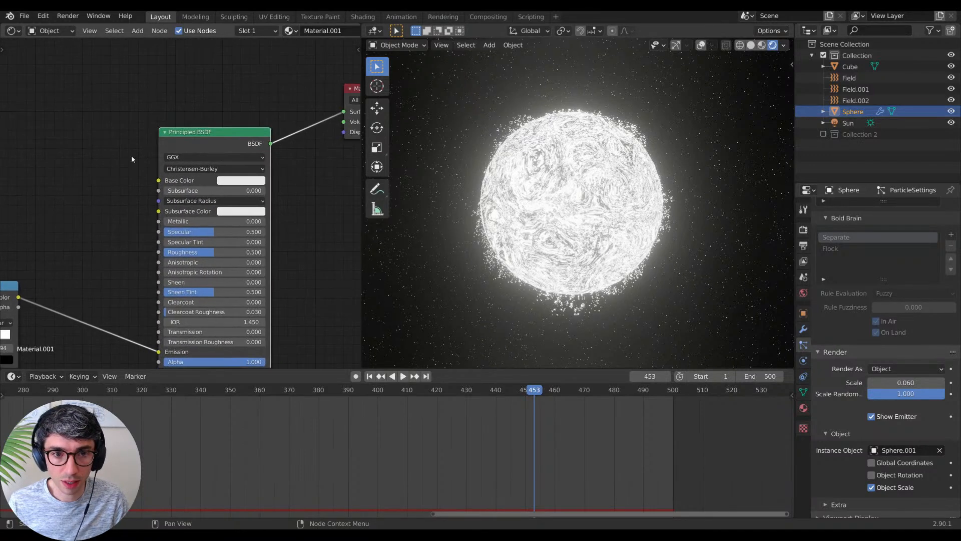
pyautogui.click(240, 181)
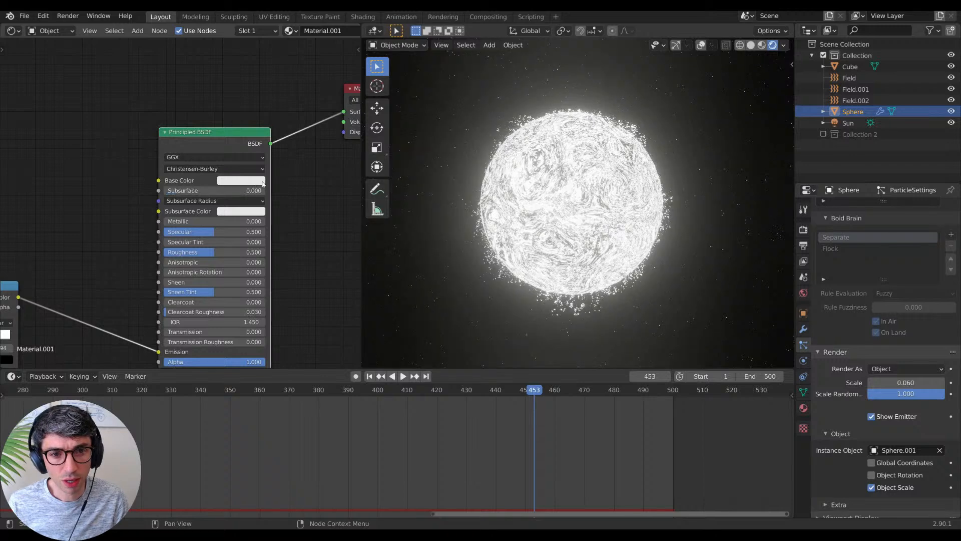
pyautogui.click(245, 181)
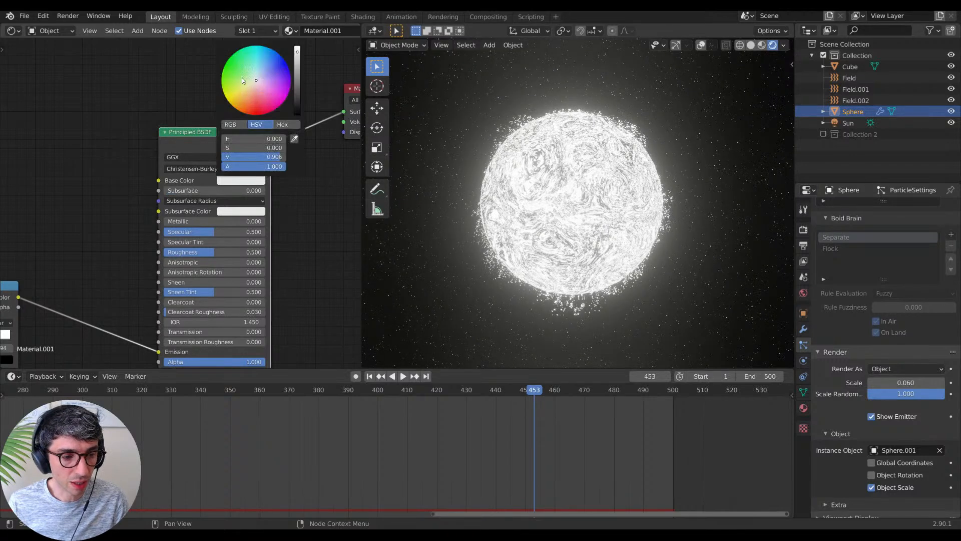
pyautogui.moveTo(260, 73); pyautogui.dragTo(263, 46)
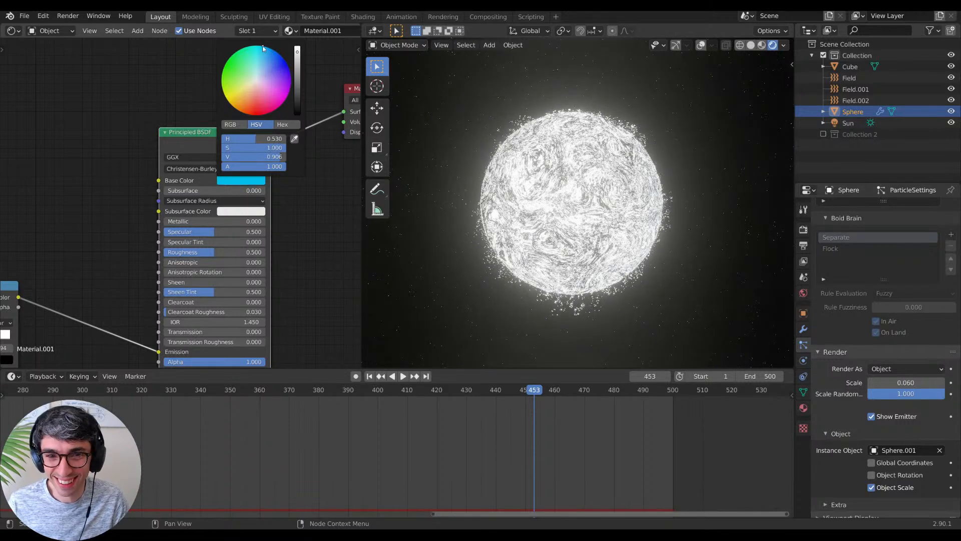
pyautogui.click(90, 113)
pyautogui.moveTo(131, 142); pyautogui.dragTo(126, 64, button='middle')
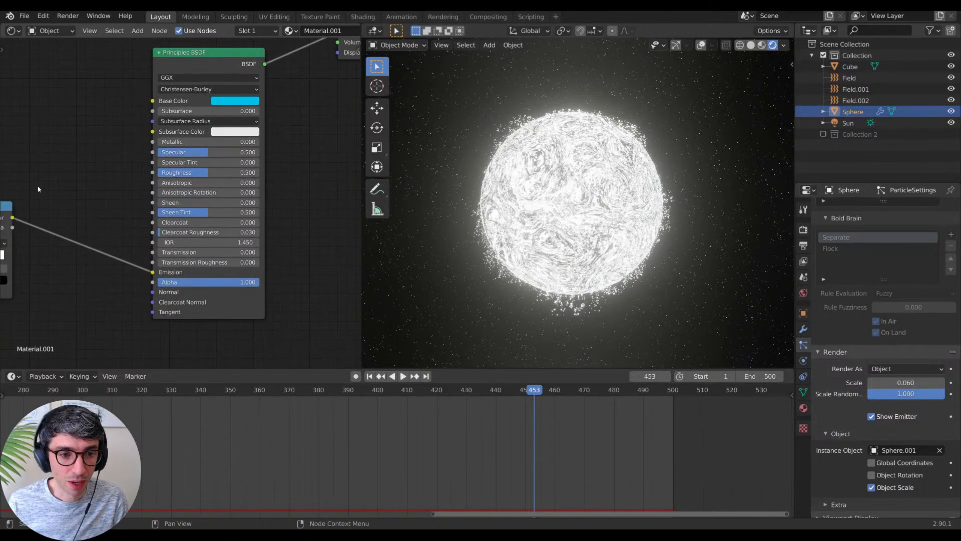
# Step: Recolor the white stop of the ColorRamp feeding the Sphere's emission to a bright cyan-blue
pyautogui.moveTo(24, 245); pyautogui.dragTo(189, 221, button='middle')
pyautogui.click(153, 234)
pyautogui.click(150, 256)
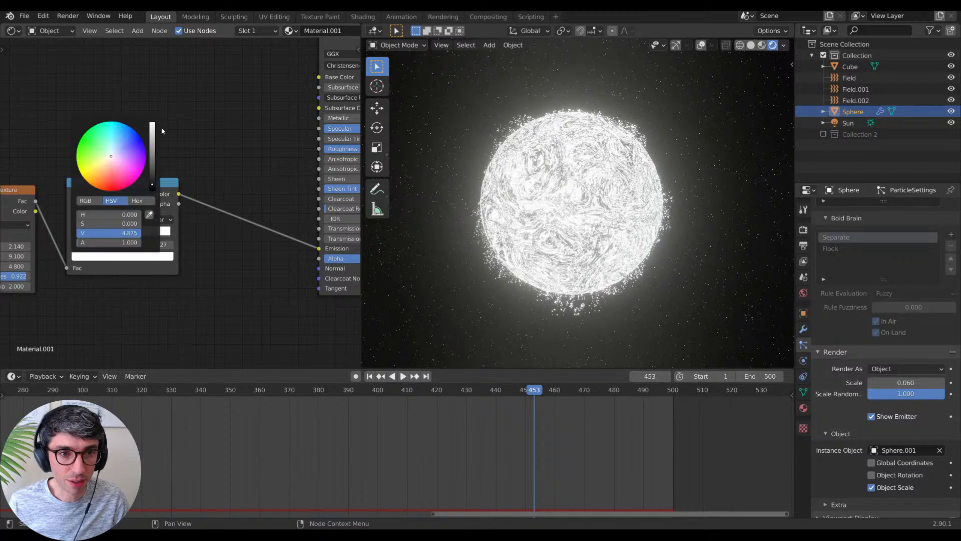
pyautogui.click(116, 127)
pyautogui.moveTo(115, 127); pyautogui.dragTo(128, 126)
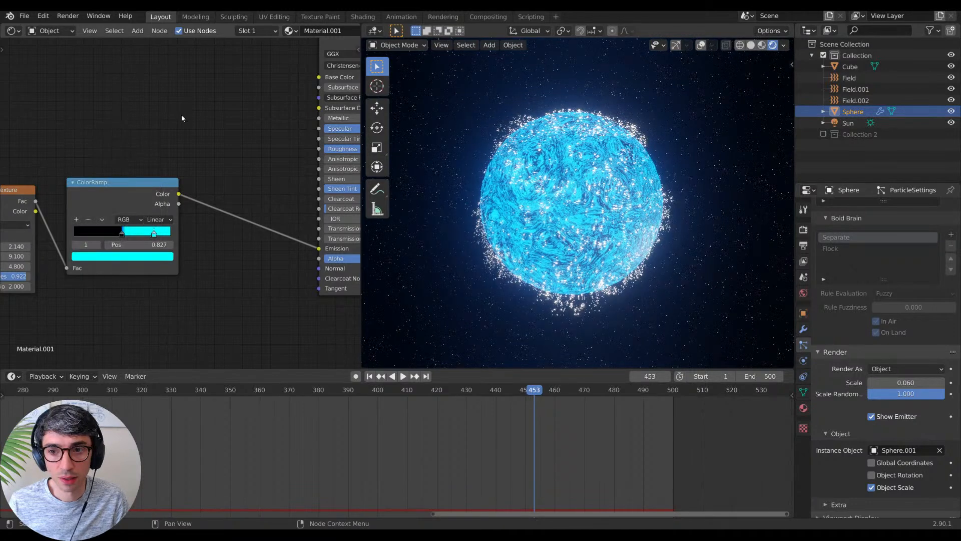
# Step: Add a third stop to the ColorRamp, place a stop at position 1.000, and set its color to hue 0.500 and value 4.875
pyautogui.moveTo(181, 119); pyautogui.dragTo(209, 100, button='middle')
pyautogui.click(104, 200)
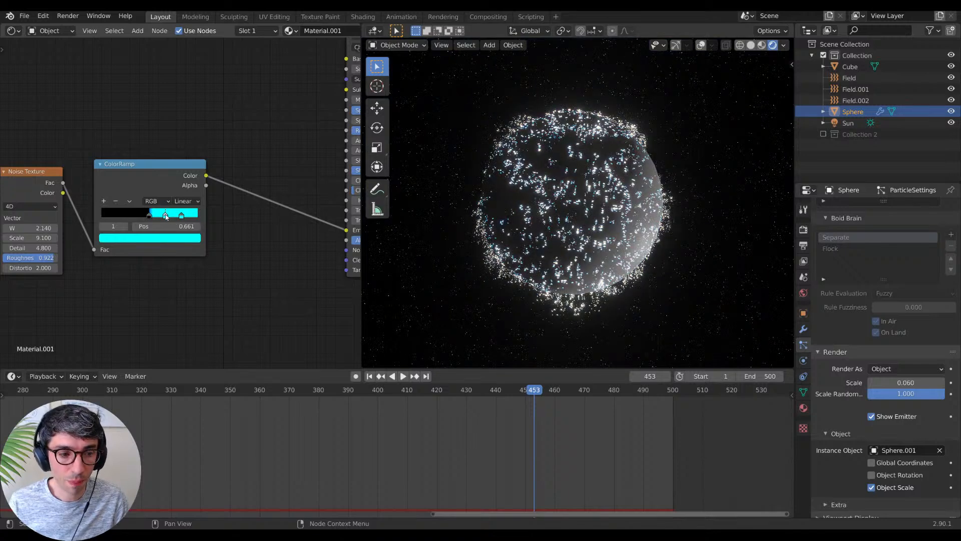
pyautogui.moveTo(166, 216); pyautogui.dragTo(218, 213)
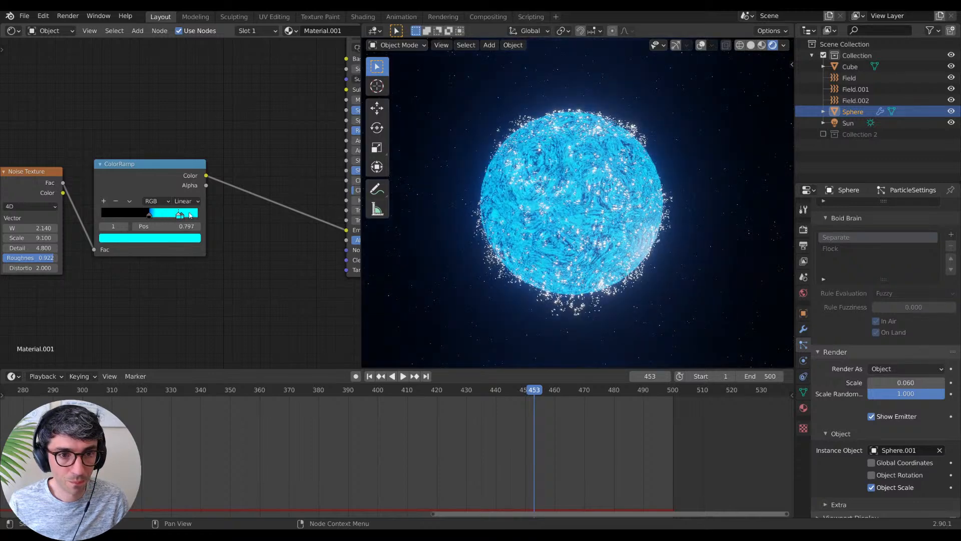
pyautogui.click(181, 238)
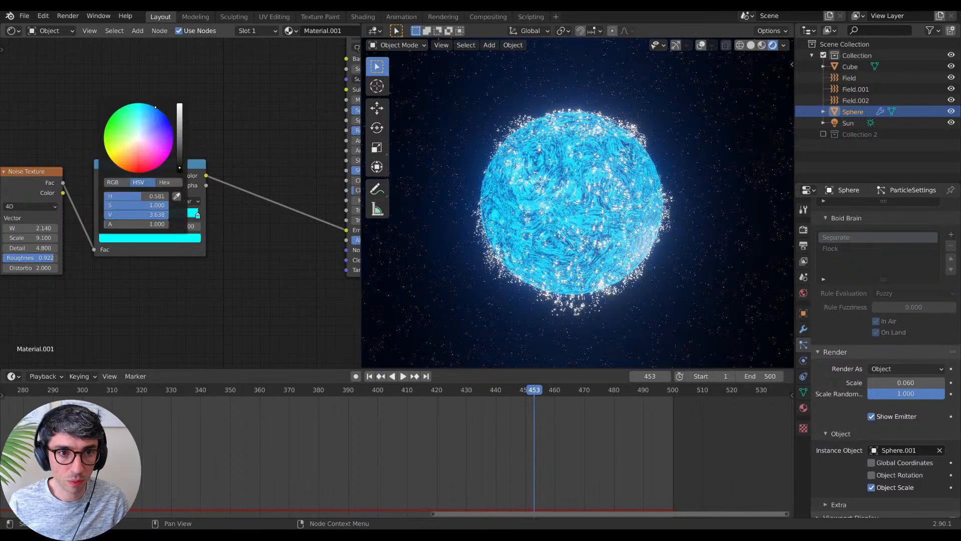
pyautogui.moveTo(179, 167); pyautogui.dragTo(180, 112)
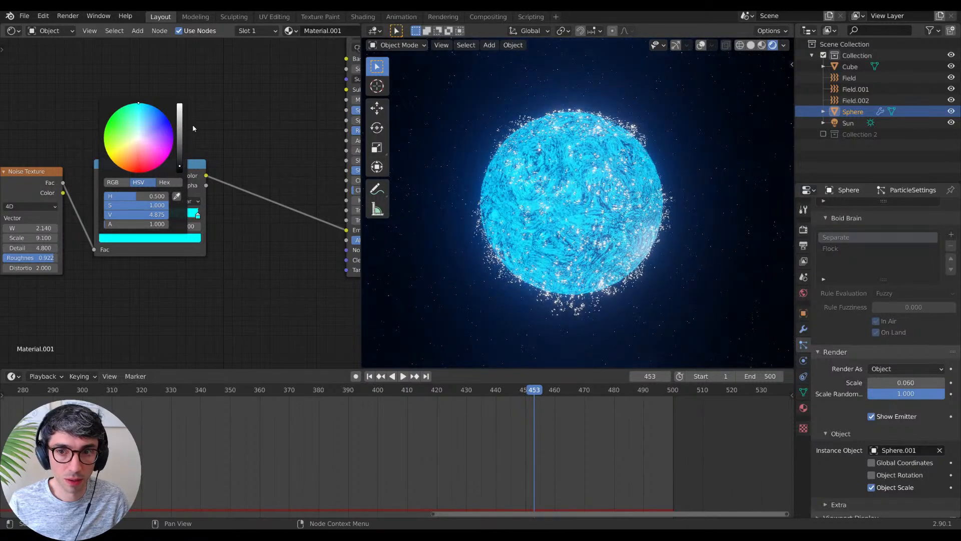
# Step: Shift the ColorRamp's last stop to 0.997 and recolor it white using solid viewport shading, returning to rendered shading
pyautogui.click(750, 45)
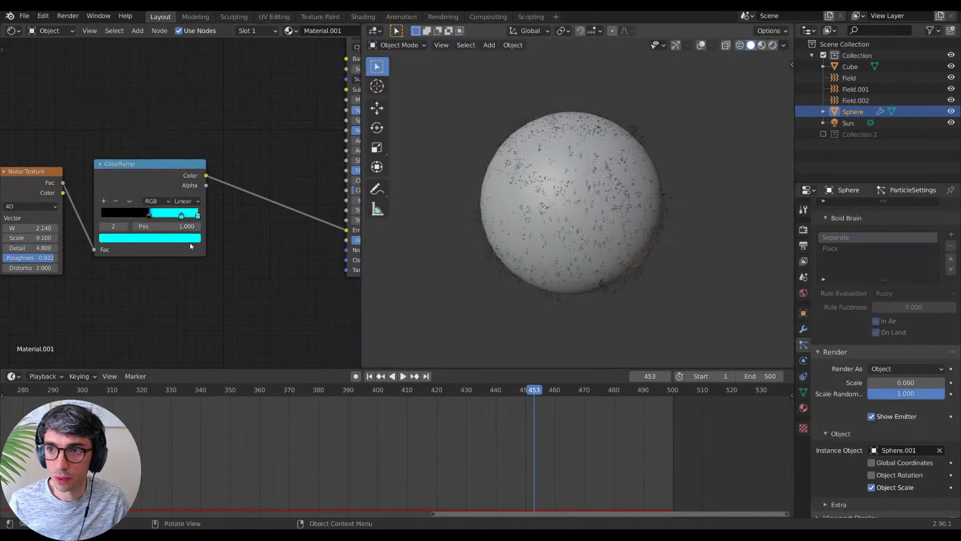
pyautogui.moveTo(192, 226); pyautogui.dragTo(190, 228)
pyautogui.click(190, 238)
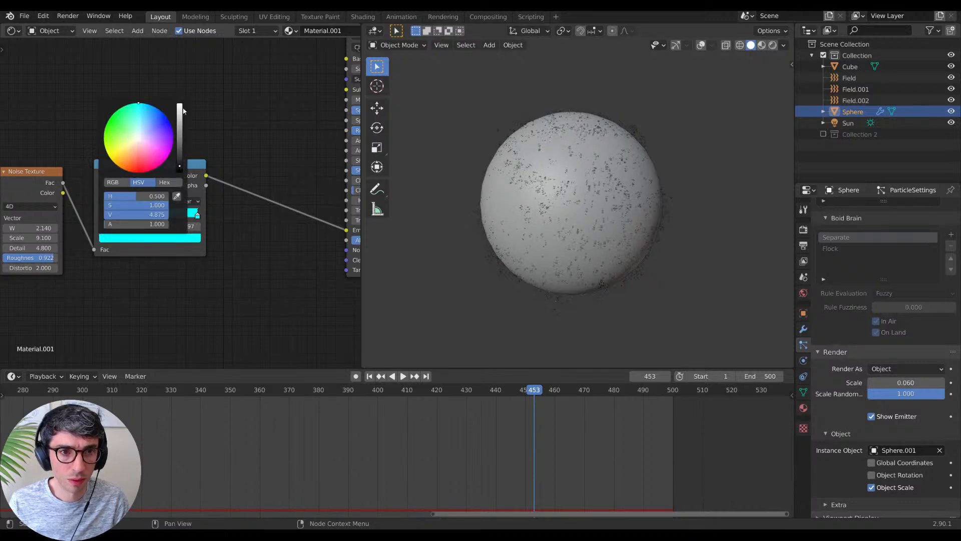
pyautogui.click(119, 184)
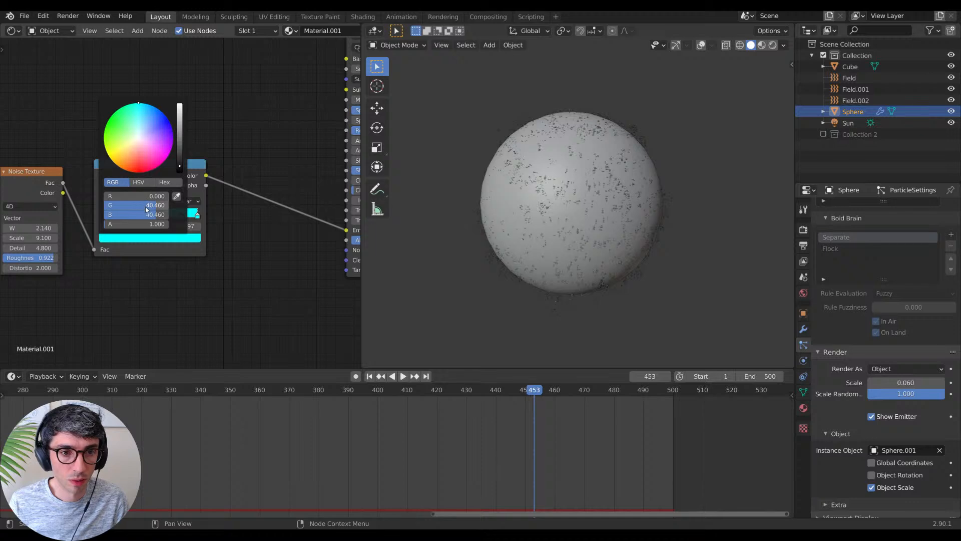
pyautogui.moveTo(146, 197); pyautogui.dragTo(157, 214)
pyautogui.click(142, 183)
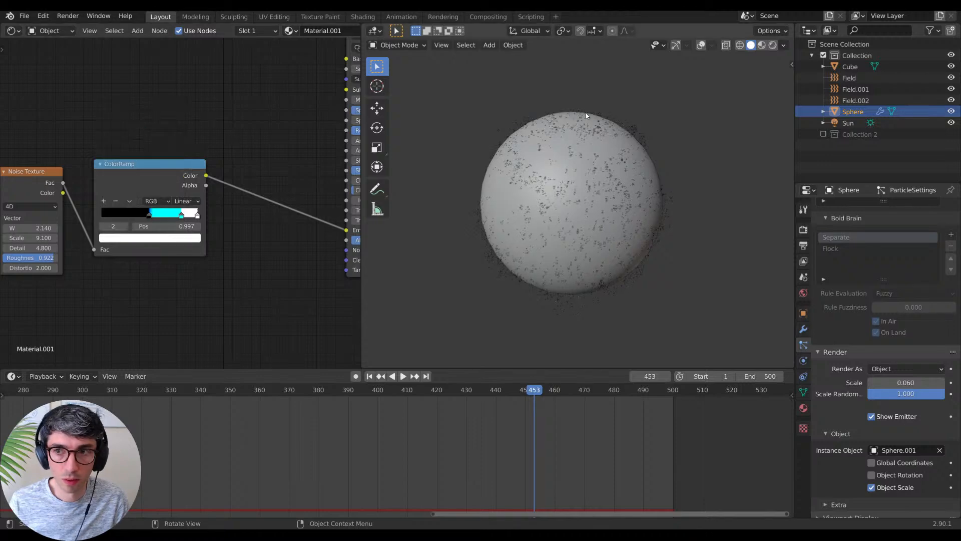
pyautogui.click(773, 45)
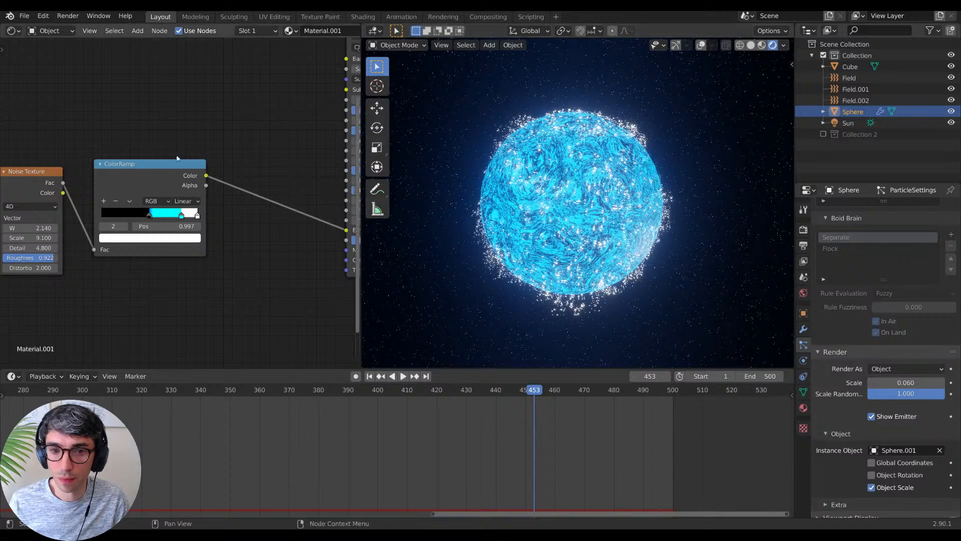
# Step: Move the ColorRamp's cyan stop to about 0.558 and tint the white end stop a pale blue
pyautogui.moveTo(180, 216); pyautogui.dragTo(152, 217)
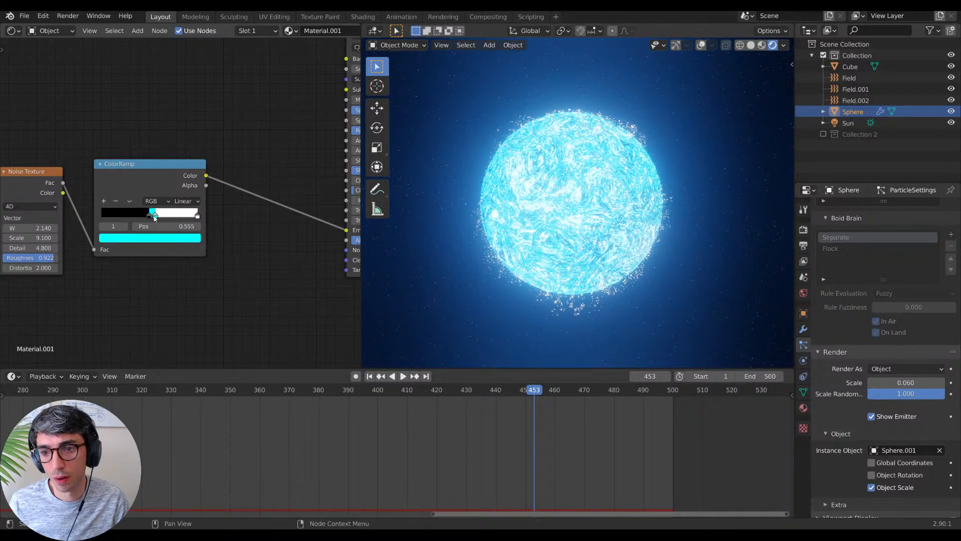
pyautogui.moveTo(155, 217)
pyautogui.mouseDown()
pyautogui.moveTo(141, 218)
pyautogui.moveTo(155, 218)
pyautogui.mouseUp()
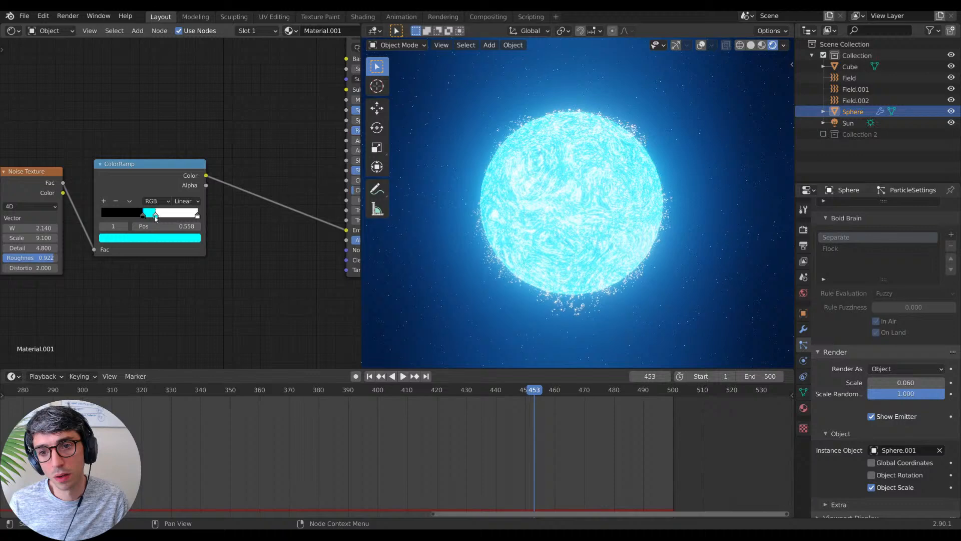
pyautogui.click(197, 216)
pyautogui.click(189, 239)
pyautogui.moveTo(140, 134); pyautogui.dragTo(148, 129)
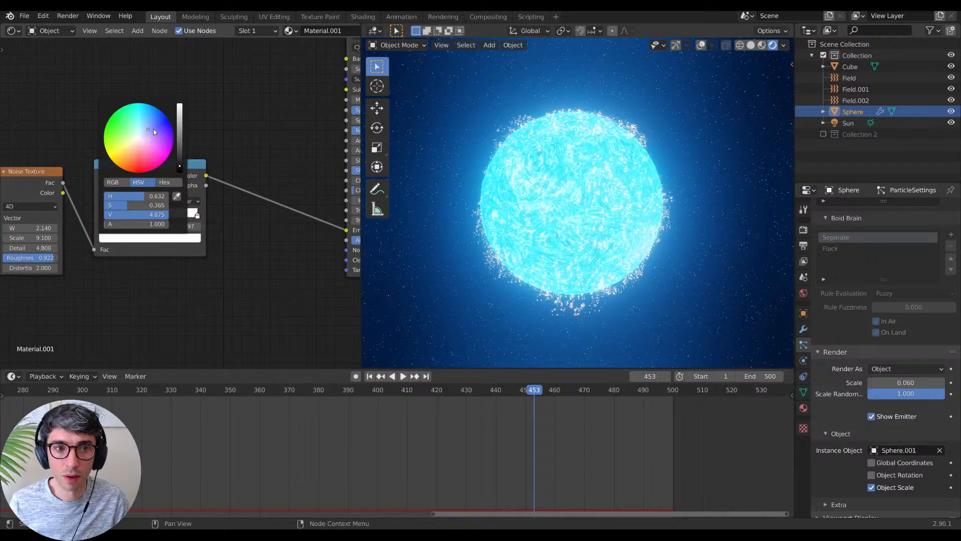
pyautogui.moveTo(153, 128)
pyautogui.mouseDown()
pyautogui.moveTo(168, 122)
pyautogui.moveTo(147, 131)
pyautogui.mouseUp()
# Step: Adjust the ColorRamp's contrast by moving the cyan stop to 0.570 and the black stop to 0.482
pyautogui.moveTo(157, 216); pyautogui.dragTo(154, 217)
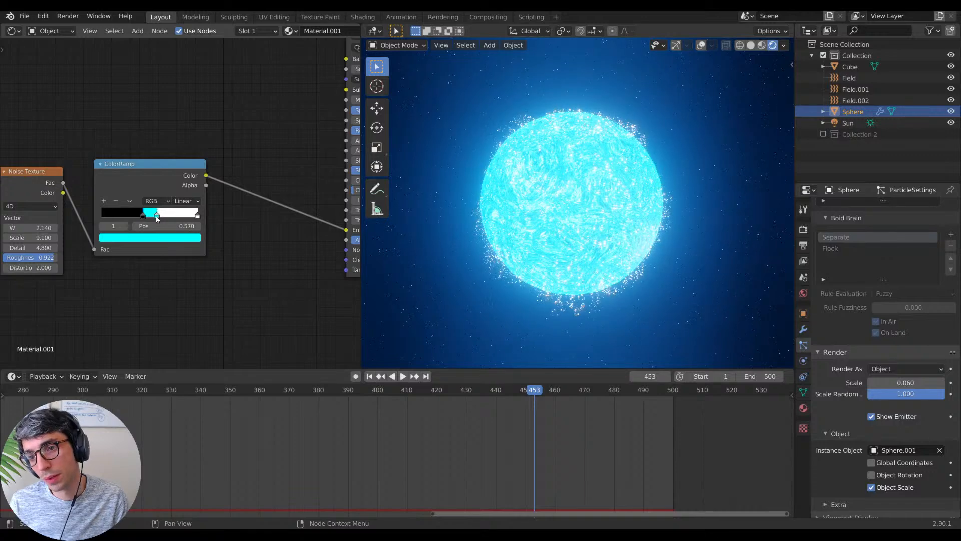
pyautogui.moveTo(155, 219); pyautogui.dragTo(156, 218)
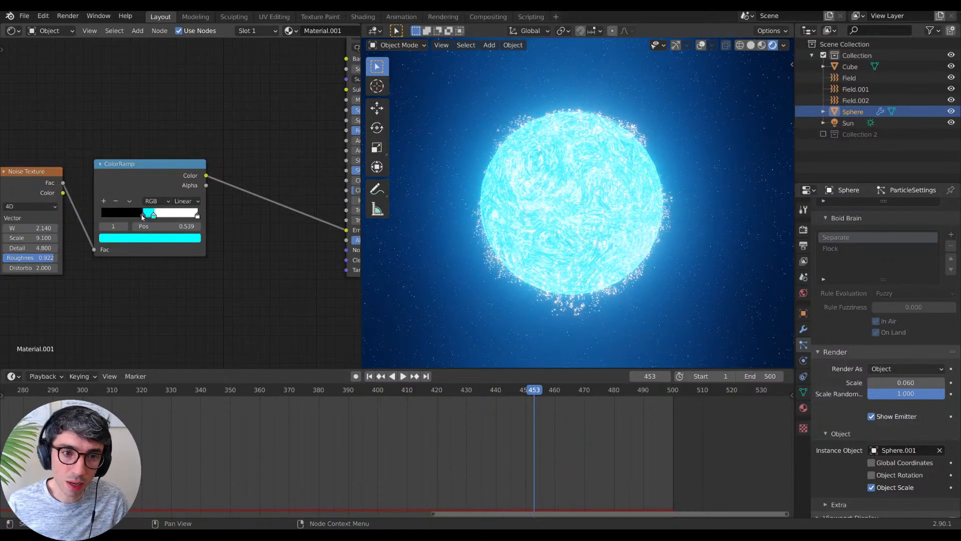
pyautogui.moveTo(143, 216); pyautogui.dragTo(135, 215)
pyautogui.scroll(2, 596, 235)
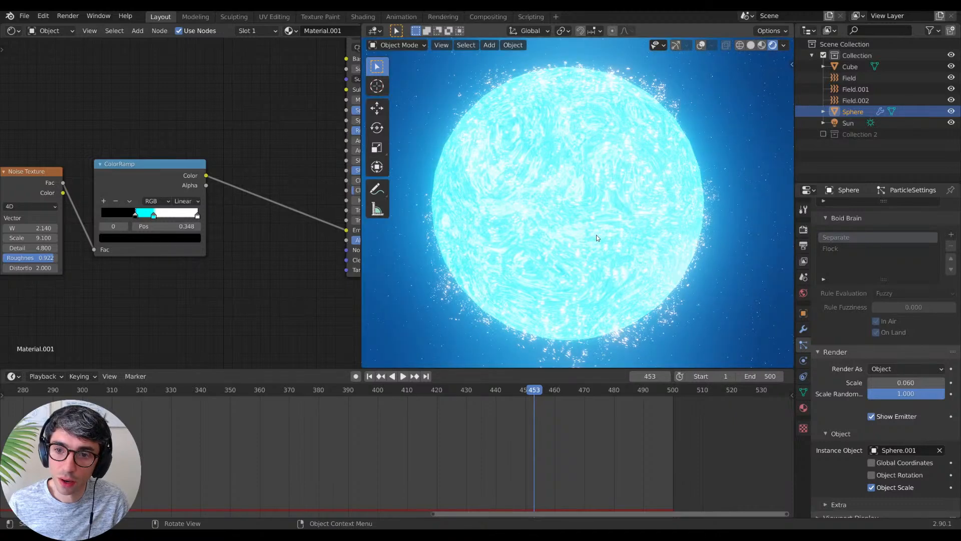
pyautogui.scroll(-2, 596, 235)
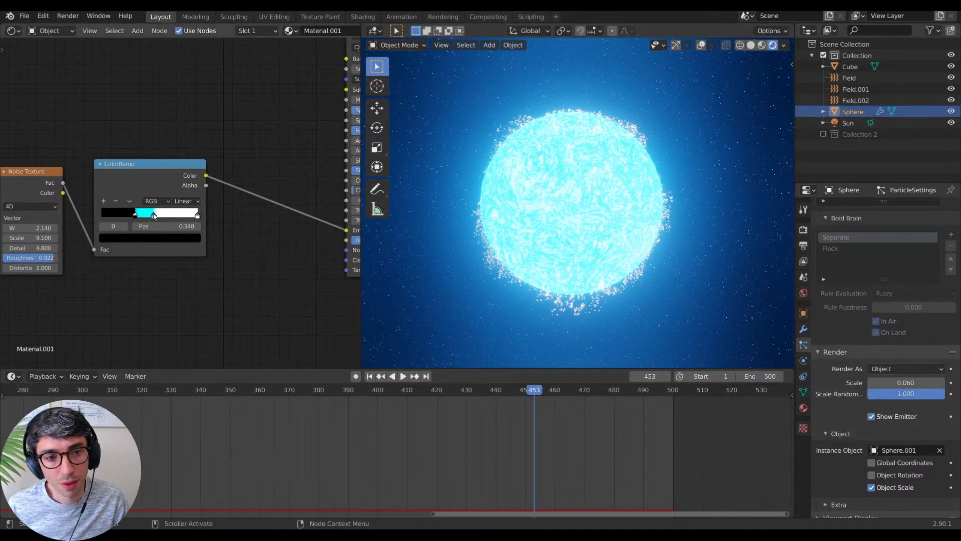
pyautogui.click(153, 215)
pyautogui.moveTo(147, 217); pyautogui.dragTo(158, 217)
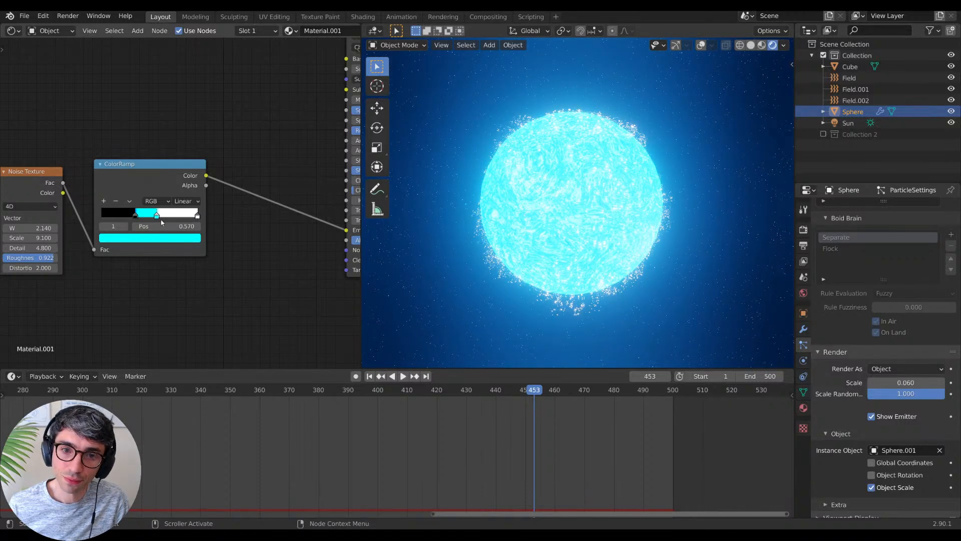
pyautogui.click(134, 216)
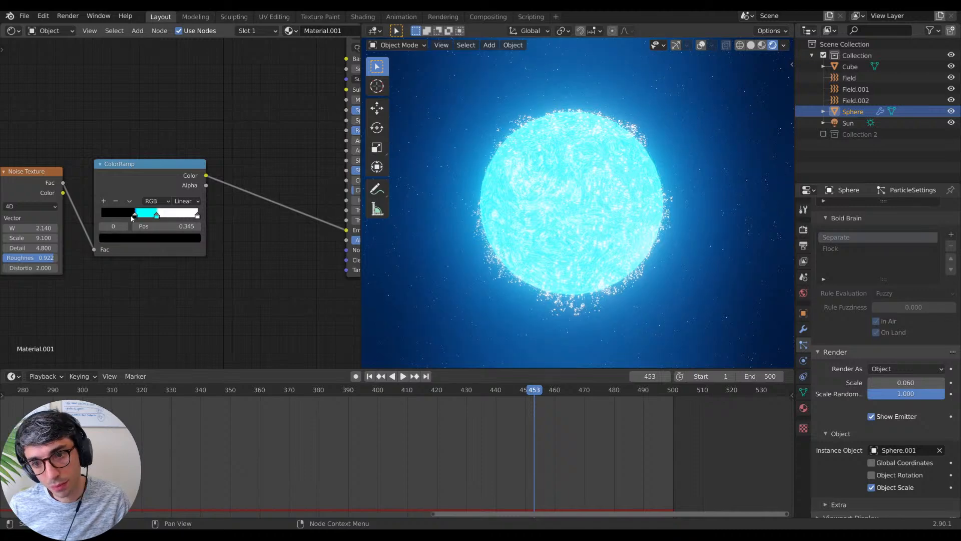
pyautogui.moveTo(133, 217); pyautogui.dragTo(148, 212)
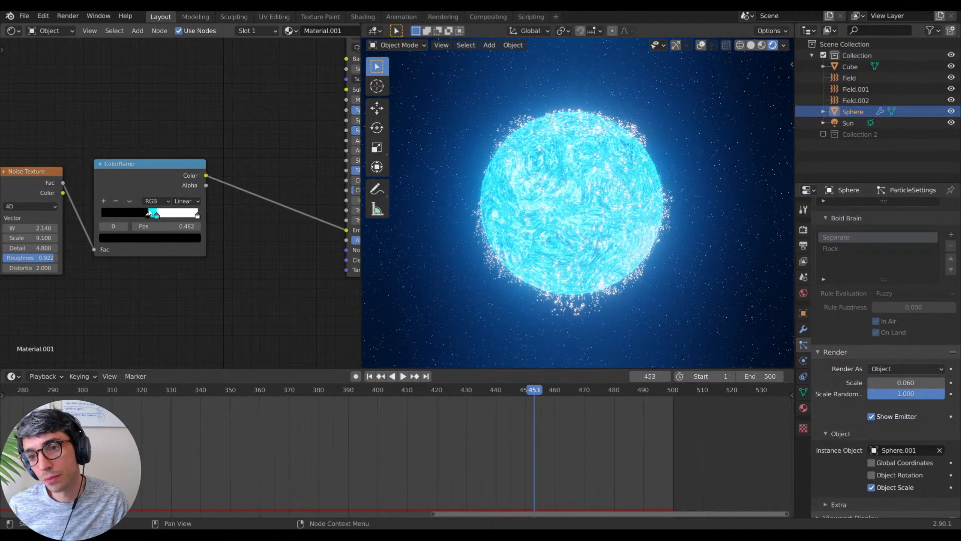
pyautogui.scroll(2, 575, 177)
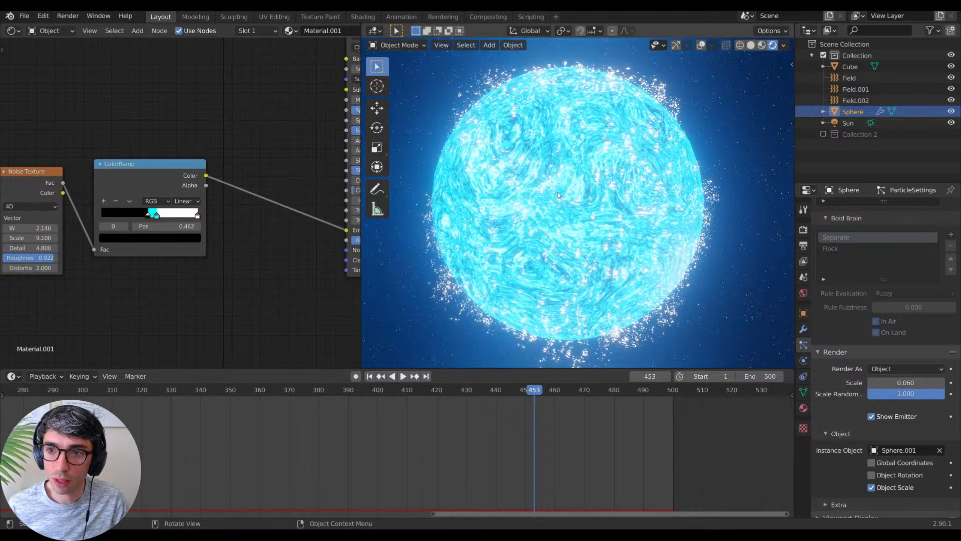
# Step: Include Collection 2 in the view layer again and select Sphere.001 to show its material nodes
pyautogui.click(824, 134)
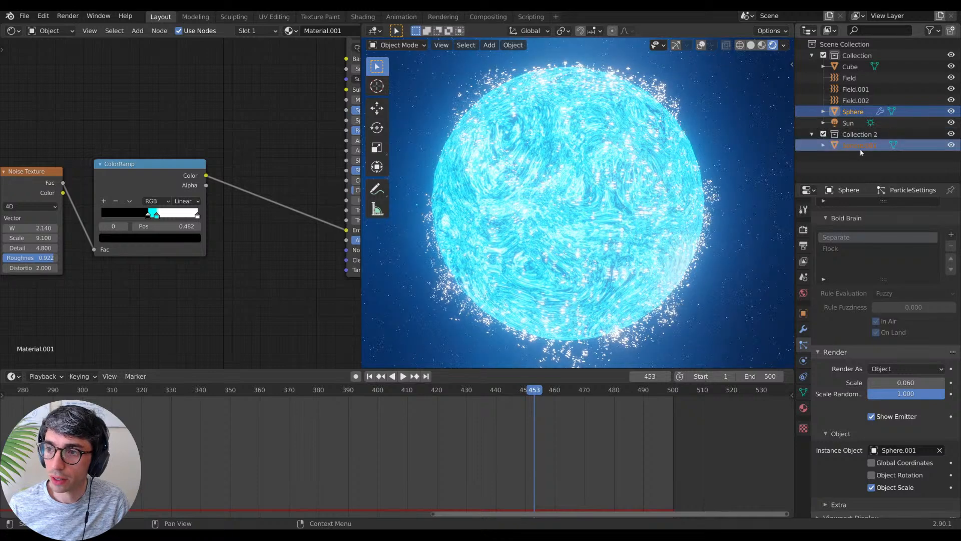
pyautogui.click(861, 150)
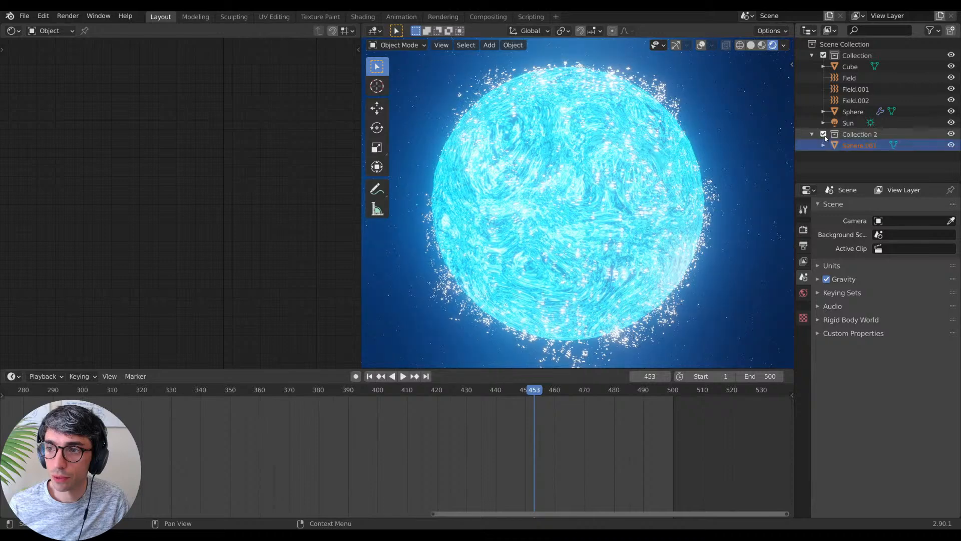
pyautogui.click(876, 145)
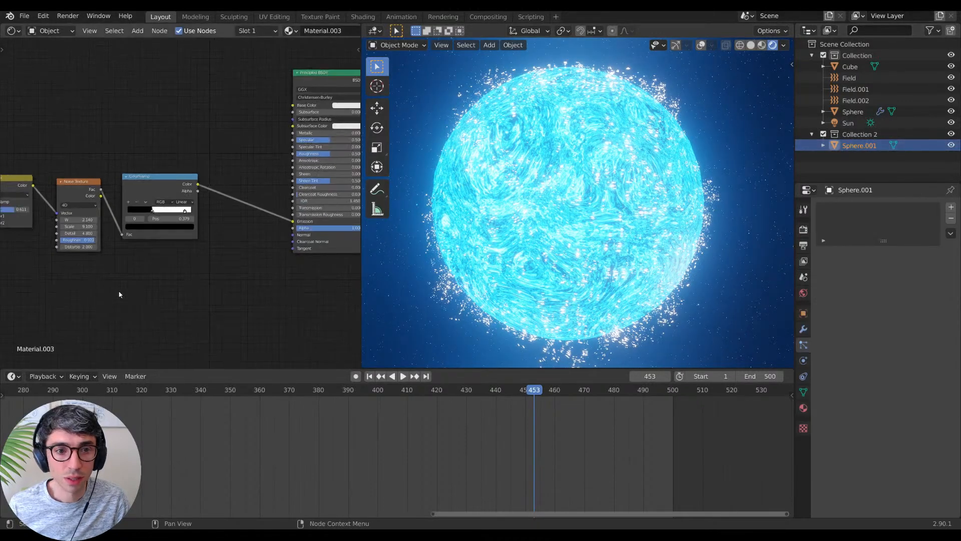
# Step: Recolor the white stop of the ColorRamp in Sphere.001's material to a light cyan
pyautogui.click(184, 210)
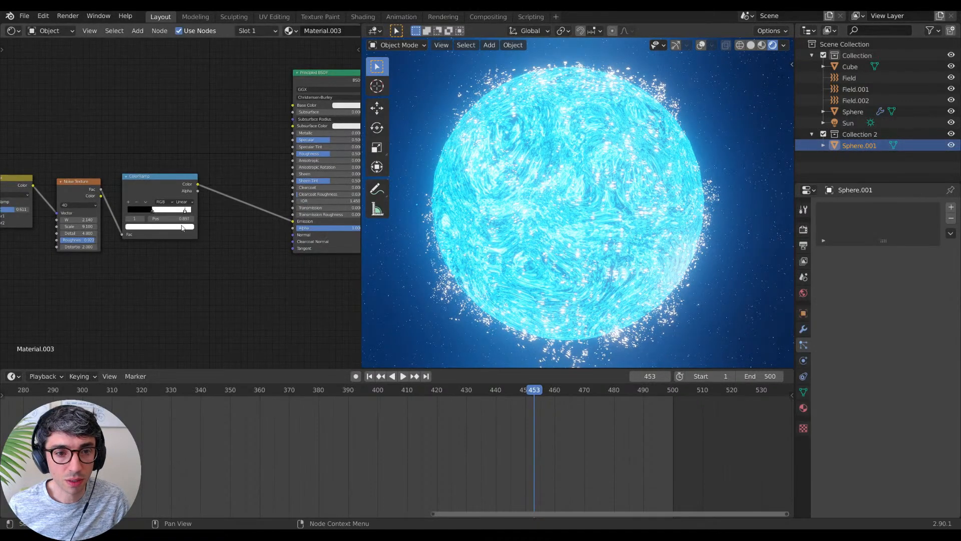
pyautogui.click(159, 226)
pyautogui.moveTo(162, 144); pyautogui.dragTo(156, 140)
pyautogui.click(153, 156)
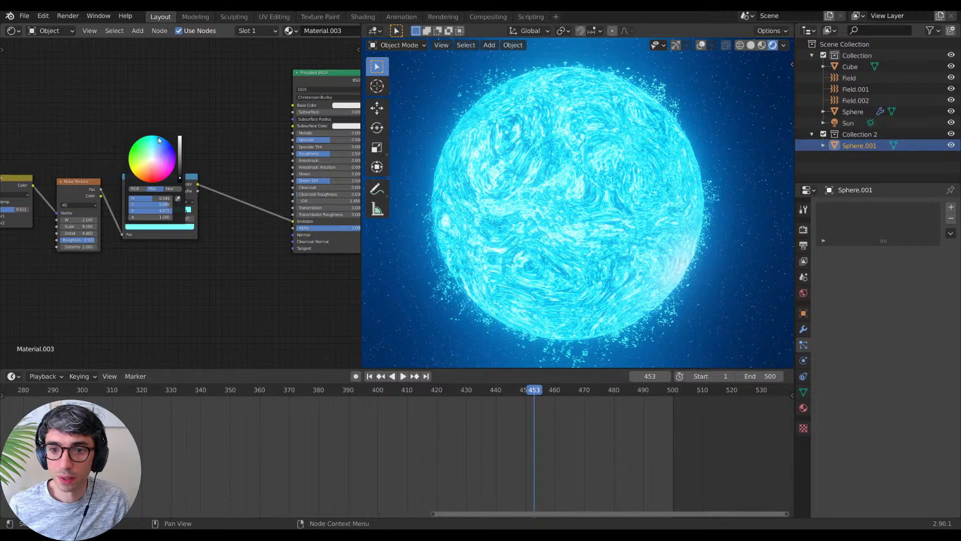
# Step: Move the black stop of Sphere.001's ColorRamp to 0.494 and bring the cyan stop close beside it
pyautogui.moveTo(150, 212); pyautogui.dragTo(161, 213)
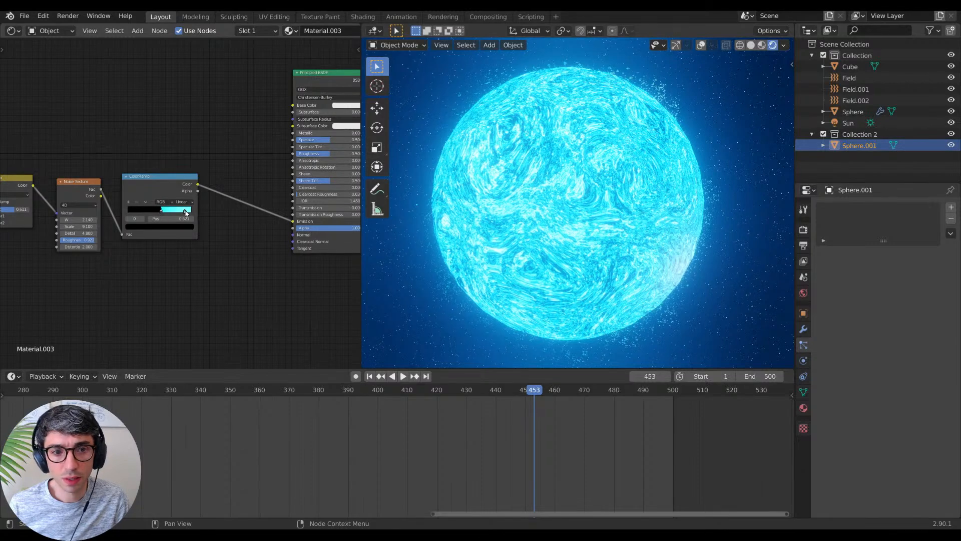
pyautogui.moveTo(185, 213); pyautogui.dragTo(168, 215)
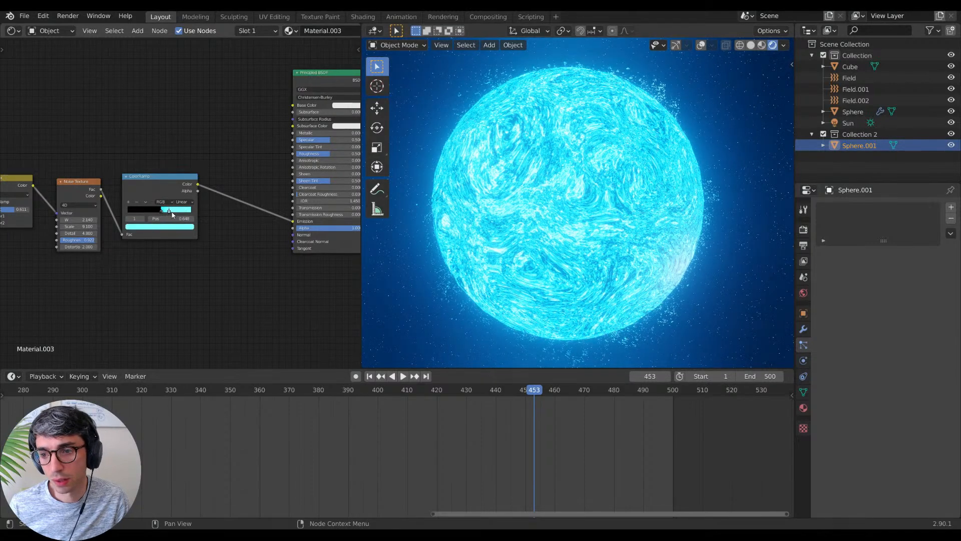
pyautogui.moveTo(181, 210); pyautogui.dragTo(159, 212)
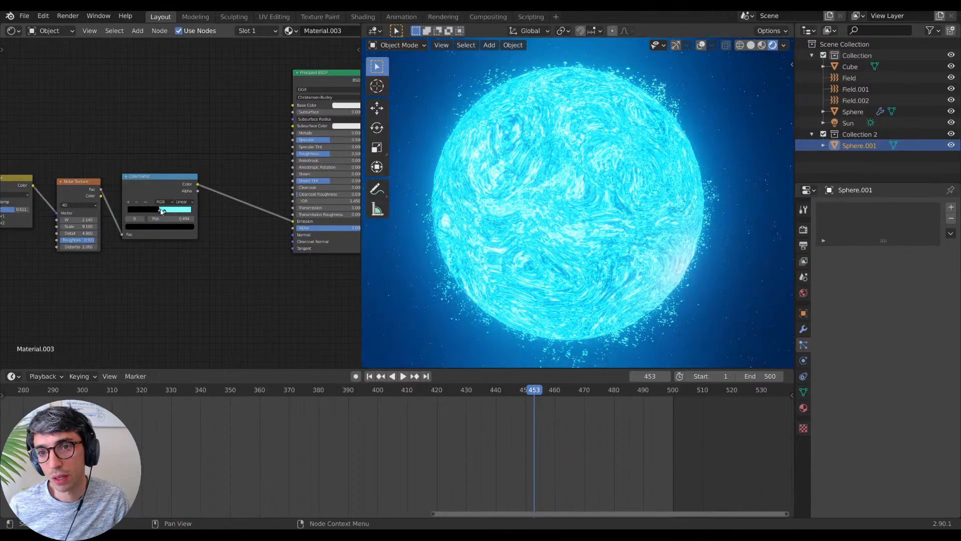
# Step: Nudge the ColorRamp's black stop to 0.507, and insert a MixRGB node between the ColorRamp and the Principled BSDF's Emission input
pyautogui.moveTo(165, 211); pyautogui.dragTo(164, 213)
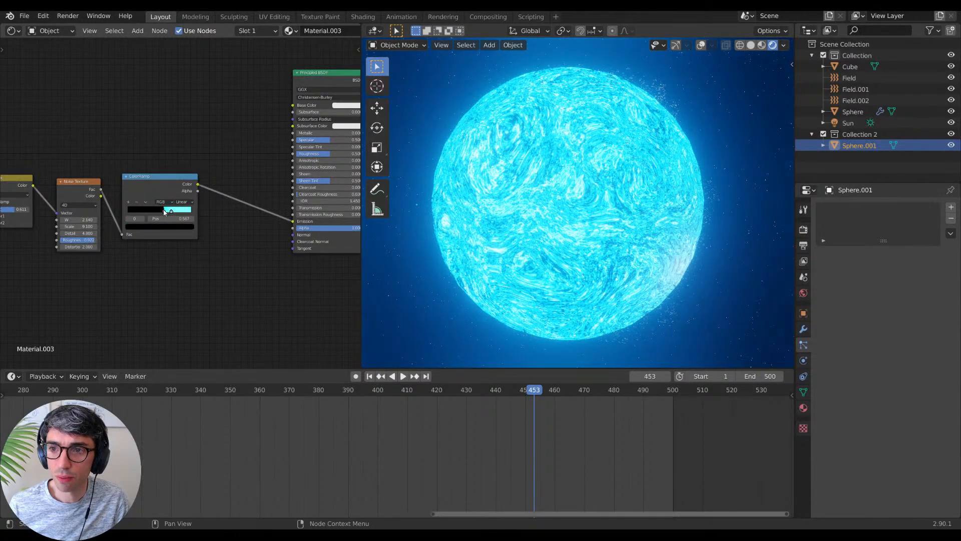
pyautogui.click(171, 212)
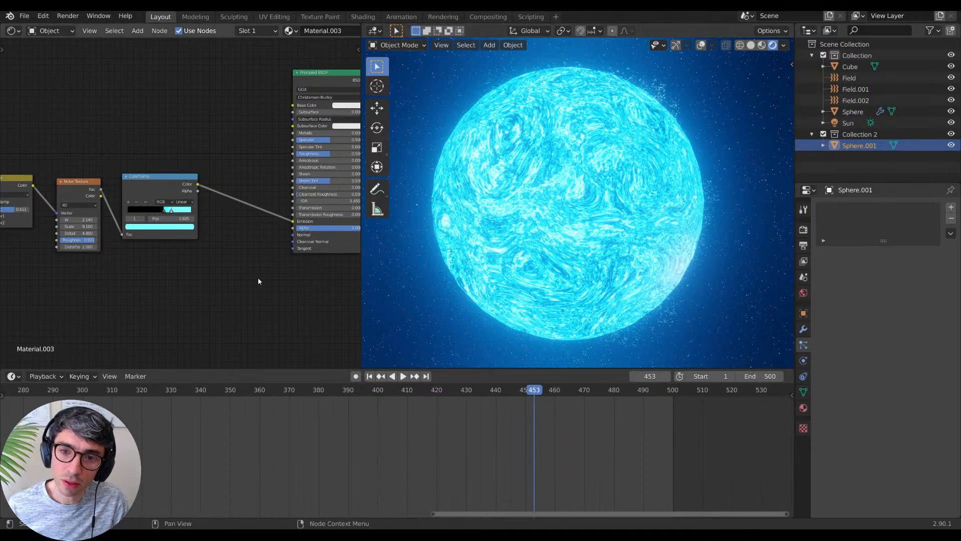
pyautogui.keyDown('ctrl'); pyautogui.scroll(2, 194, 274); pyautogui.keyUp('ctrl')
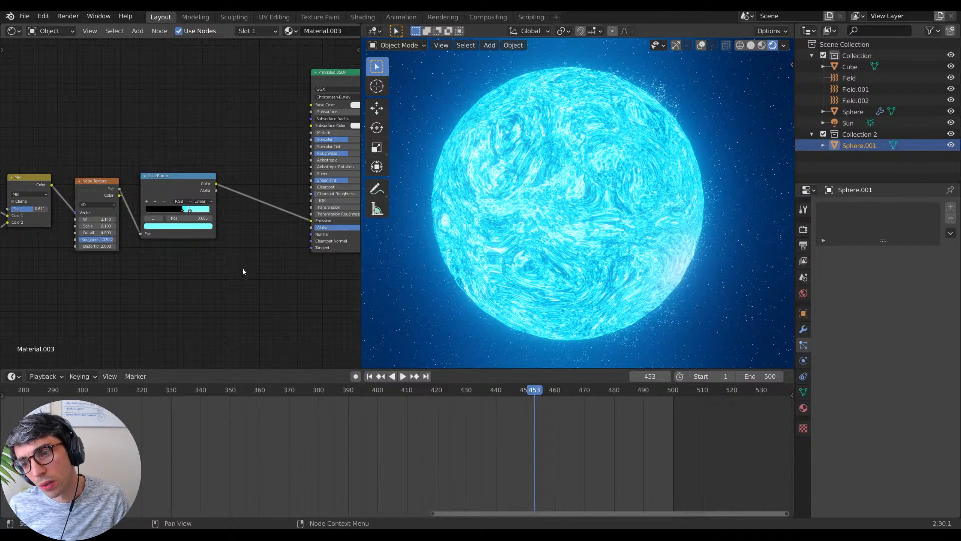
pyautogui.hotkey('shift', 'a')
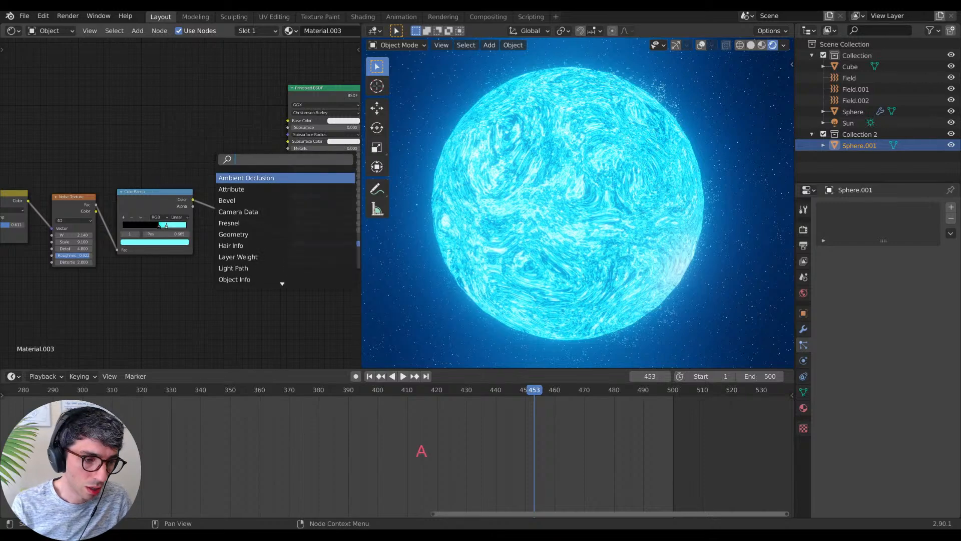
pyautogui.write('mix')
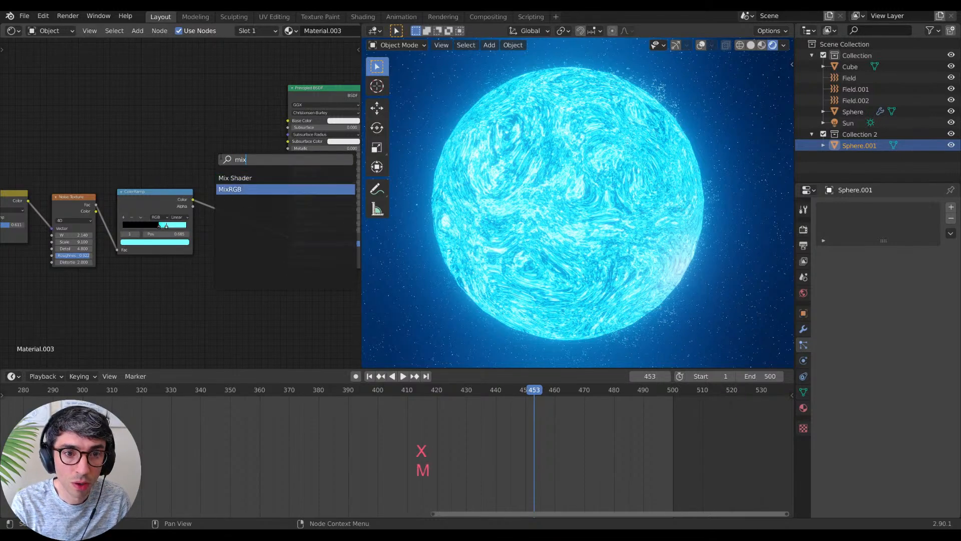
pyautogui.press('Return')
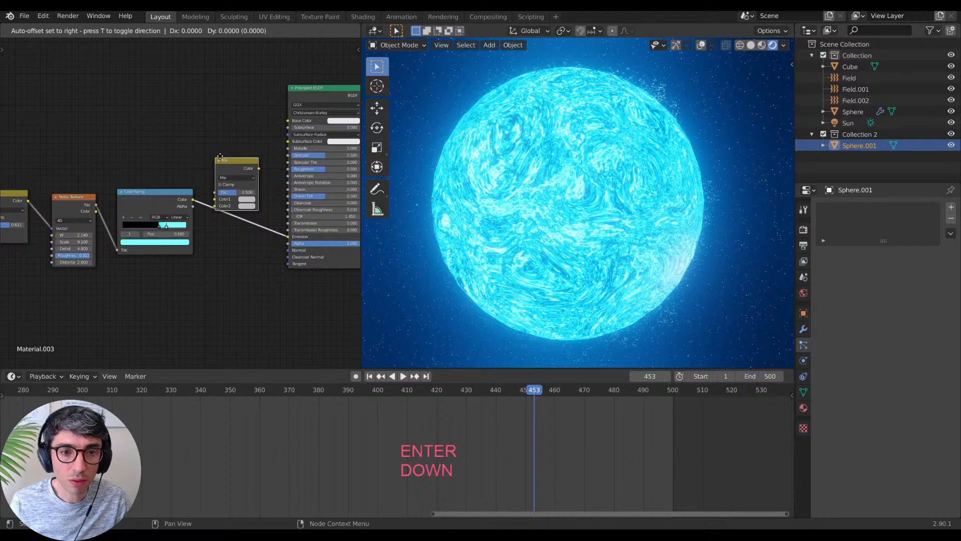
pyautogui.click(223, 160)
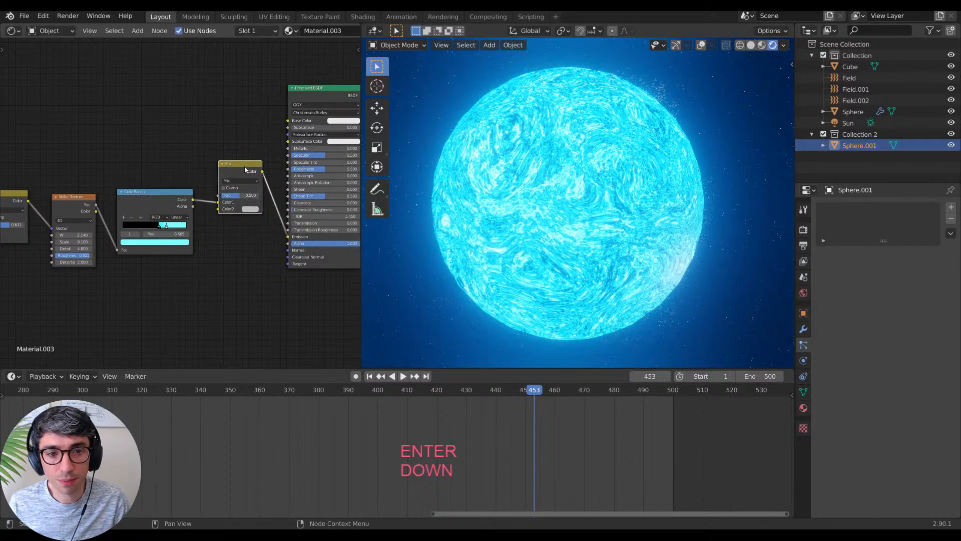
# Step: Switch the new mix node to Multiply with a white Color2 and a factor of 1
pyautogui.click(249, 209)
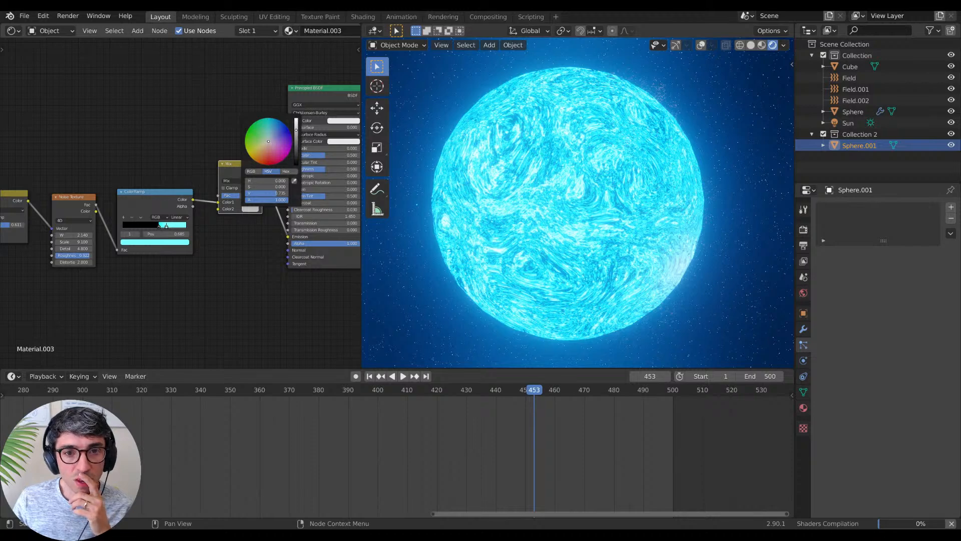
pyautogui.click(240, 181)
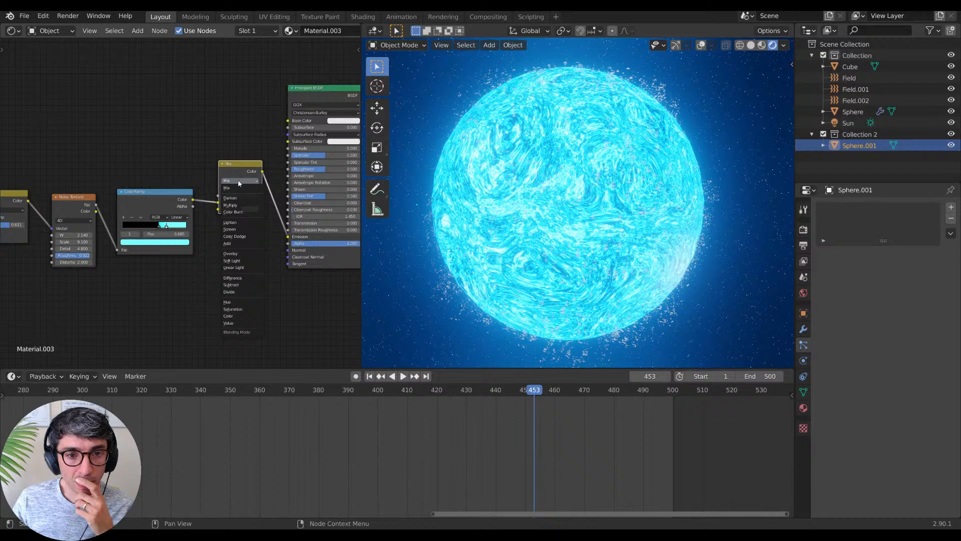
pyautogui.click(243, 206)
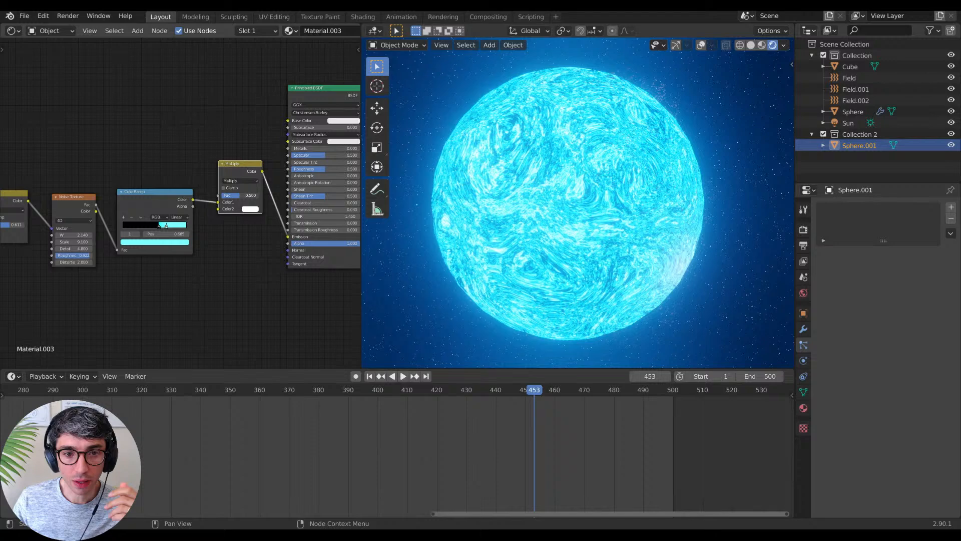
pyautogui.moveTo(230, 195); pyautogui.dragTo(247, 200)
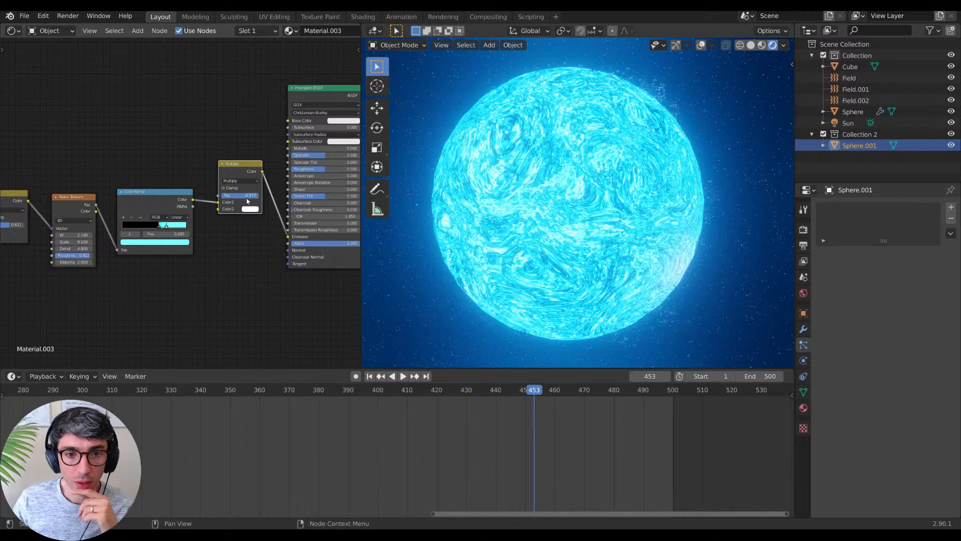
pyautogui.press('Return')
# Step: Raise the brightness value of the Multiply node's Color2, trying 2 first and settling on 3
pyautogui.click(252, 210)
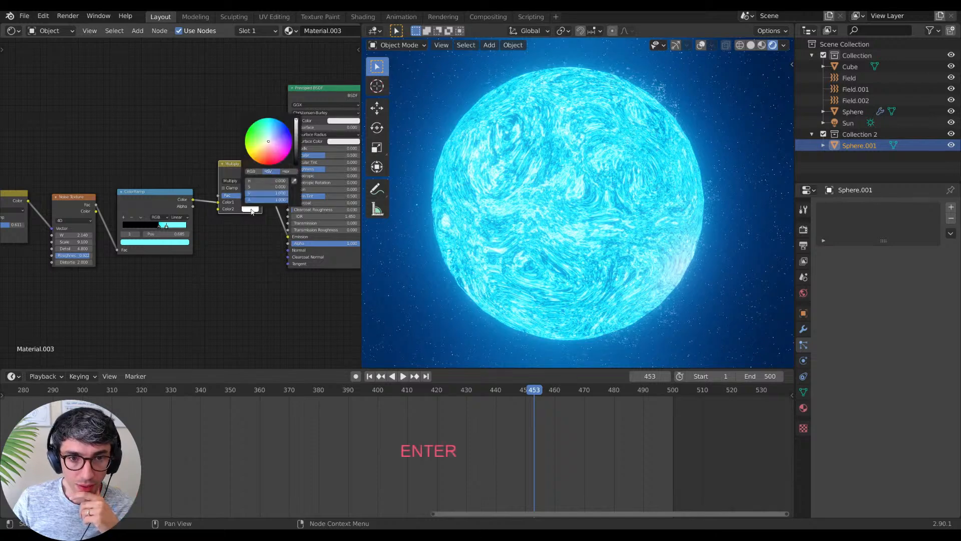
pyautogui.click(259, 194)
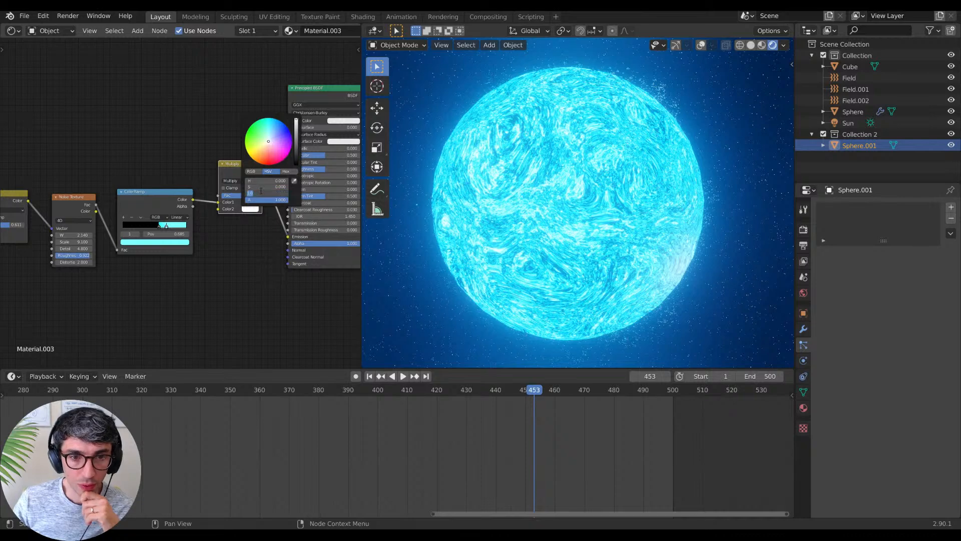
pyautogui.write('2')
pyautogui.press('Return')
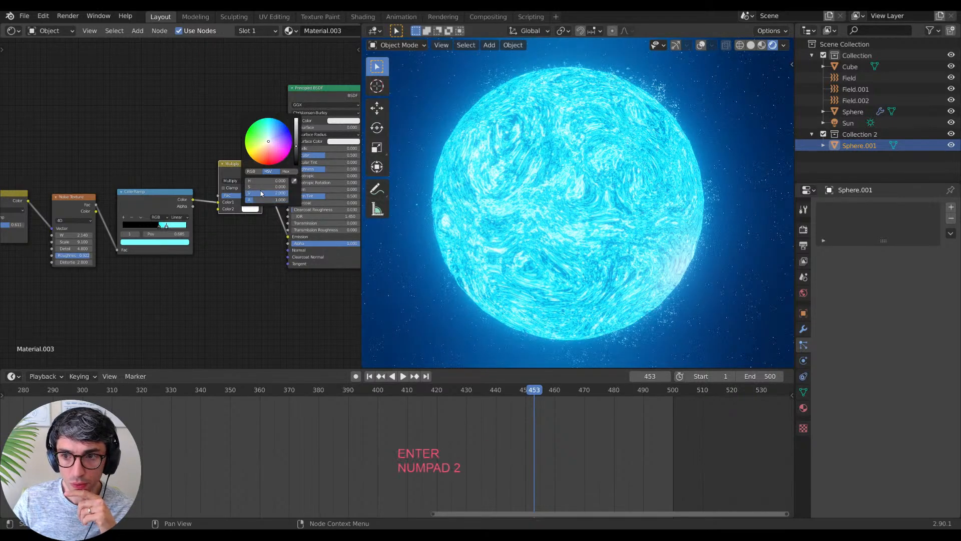
pyautogui.click(266, 194)
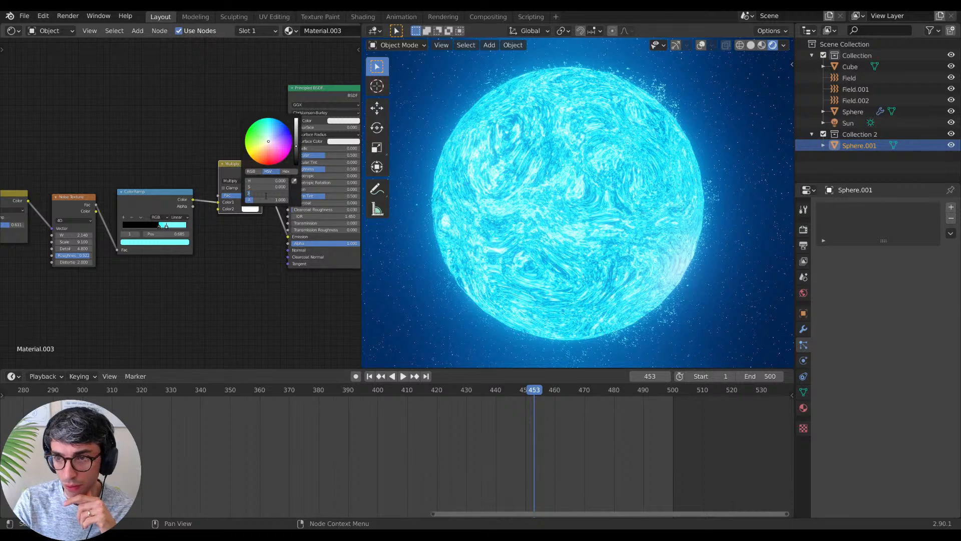
pyautogui.write('3')
pyautogui.press('Return')
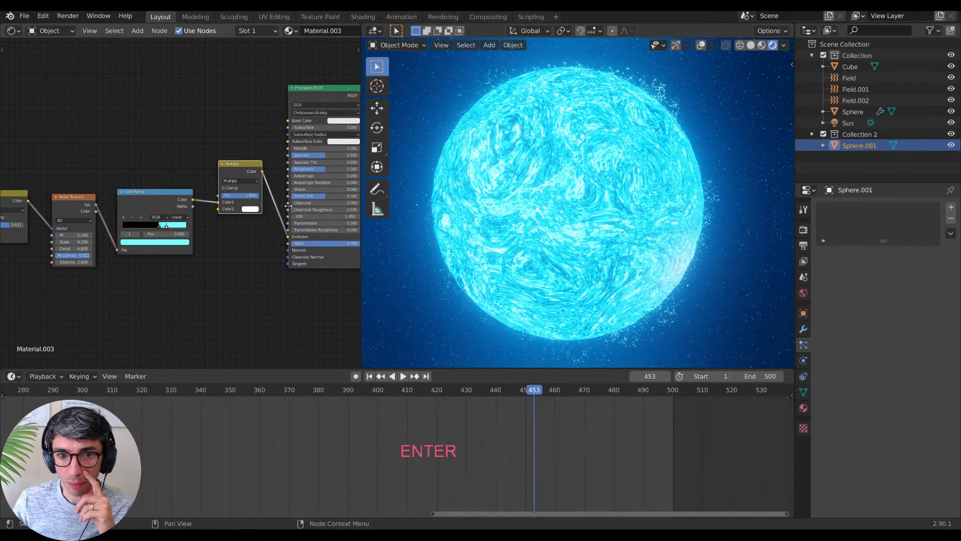
# Step: Increase the Multiply node's factor by trying 2 and 5, and set it to 10
pyautogui.click(240, 194)
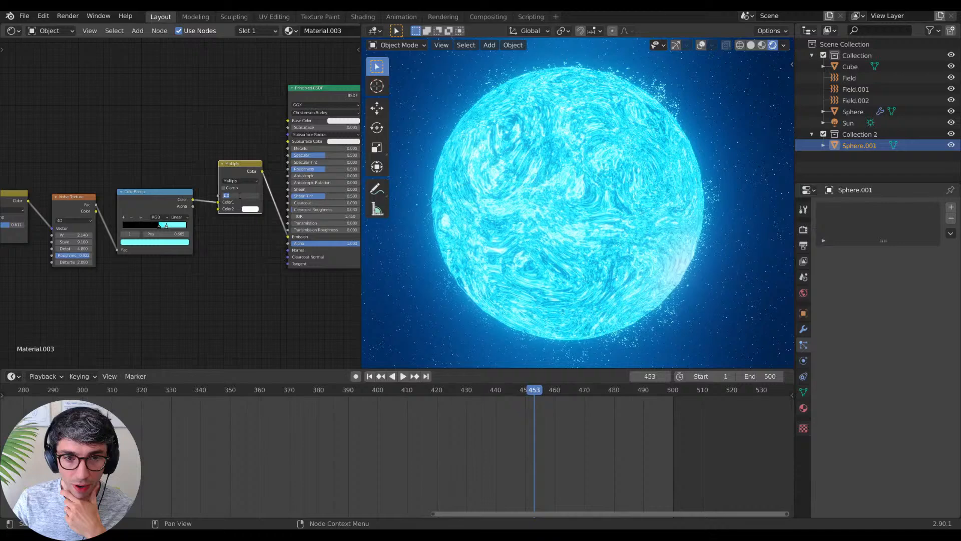
pyautogui.write('2')
pyautogui.press('Return')
pyautogui.write('5')
pyautogui.press('Return')
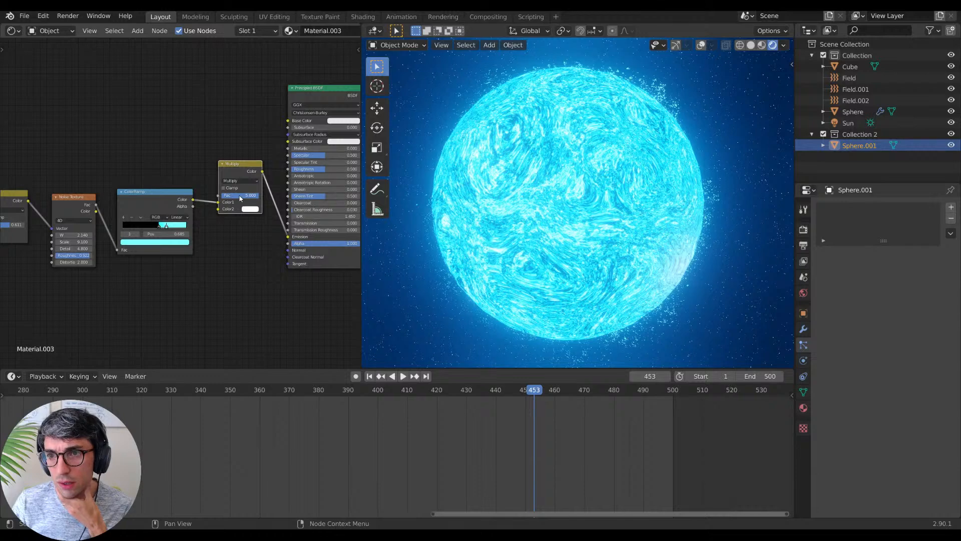
pyautogui.click(240, 195)
pyautogui.write('10')
pyautogui.press('Return')
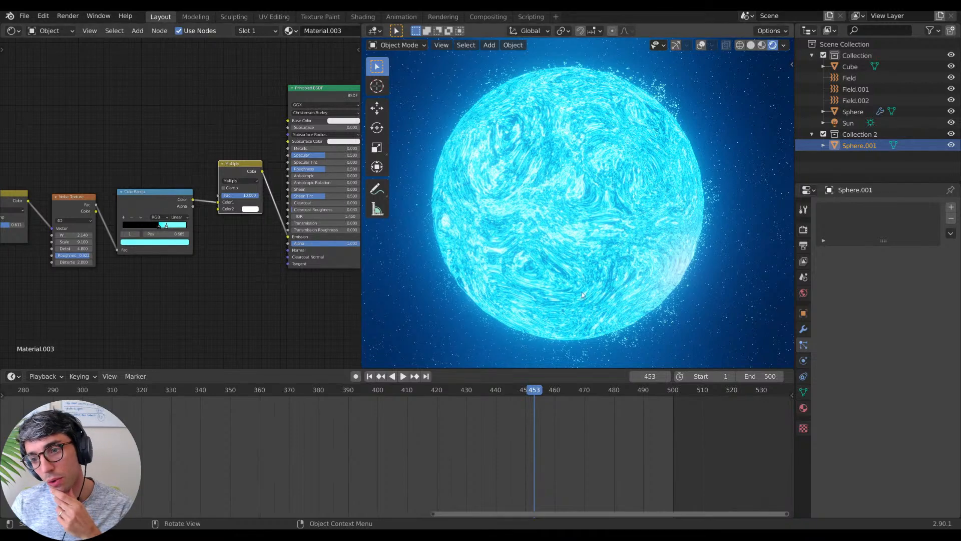
# Step: Move the ColorRamp's black stop to 0.291 and play the animation to check the particles and glow
pyautogui.moveTo(159, 226); pyautogui.dragTo(141, 228)
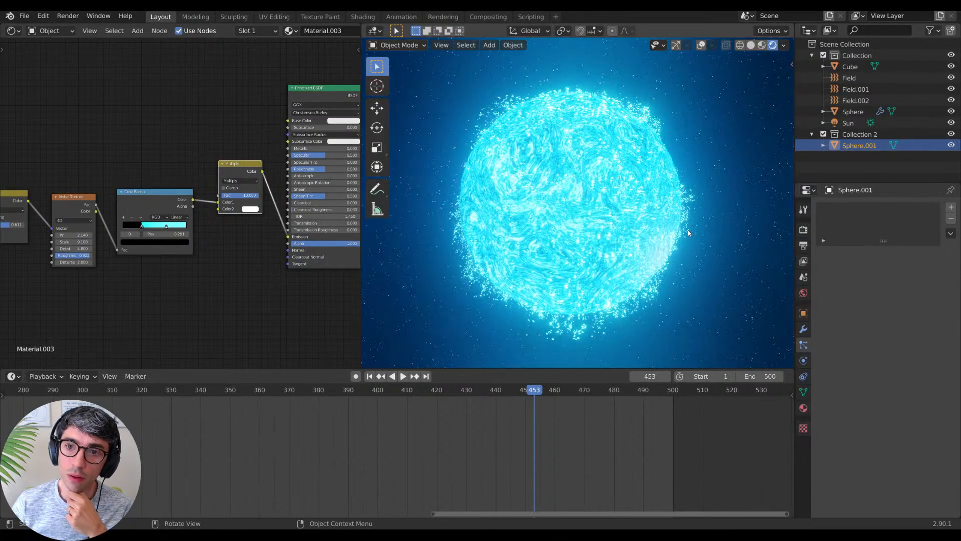
pyautogui.press('space')
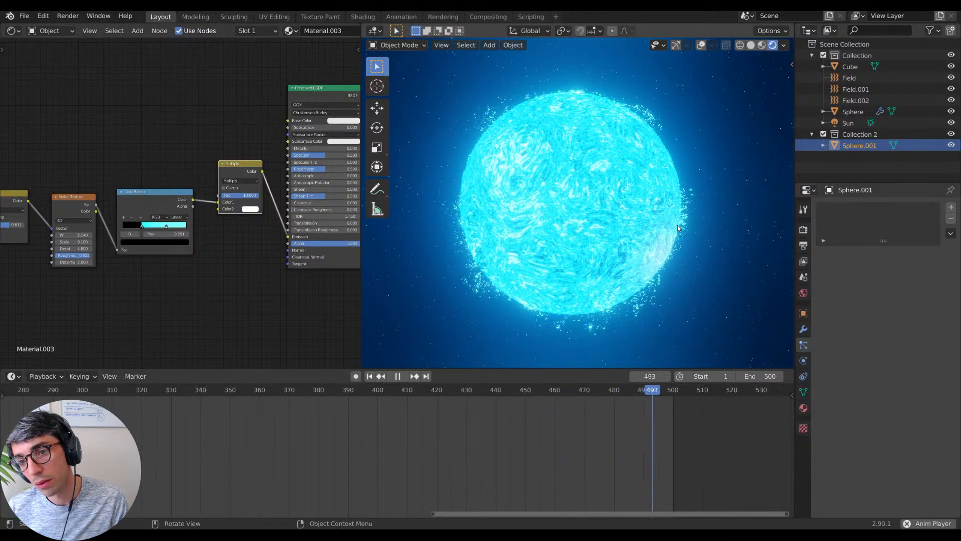
pyautogui.press('space')
pyautogui.press('space')
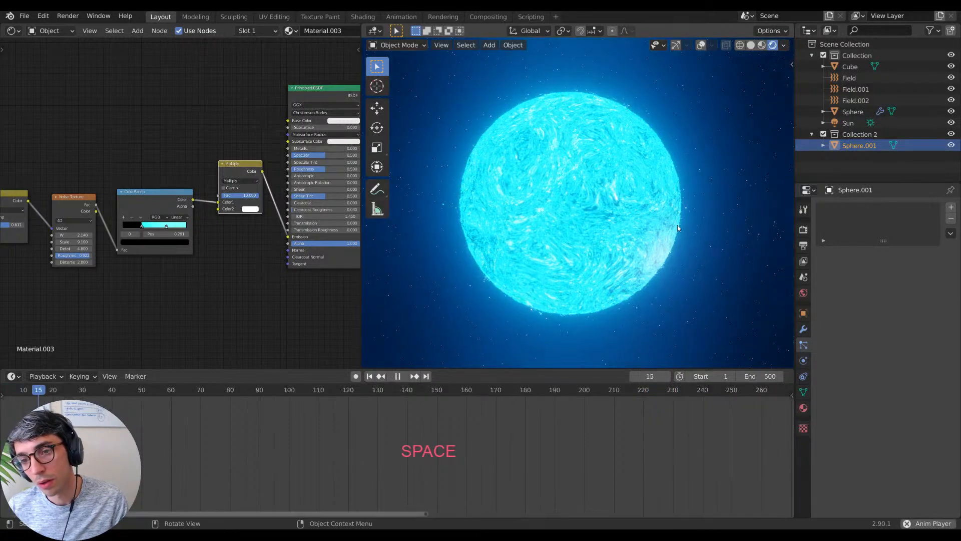
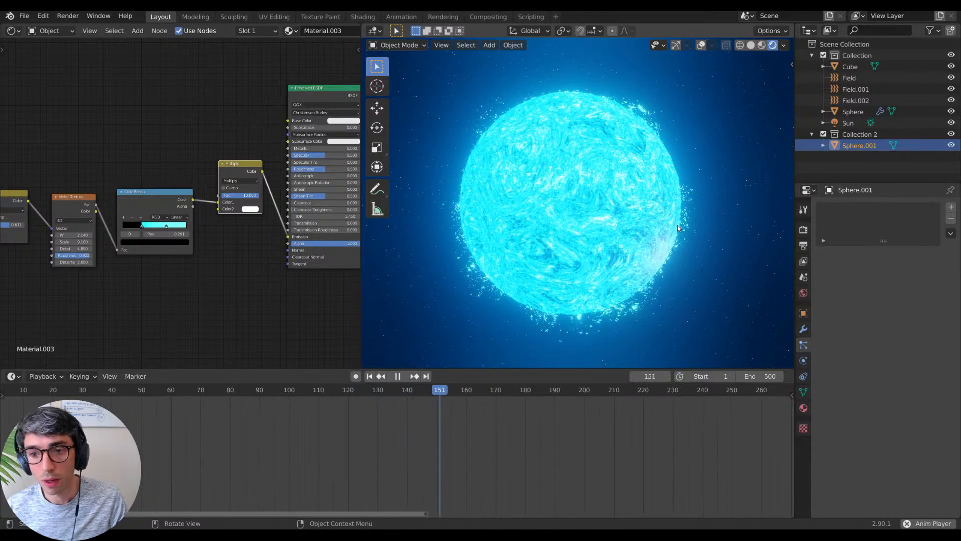
pyautogui.press('space')
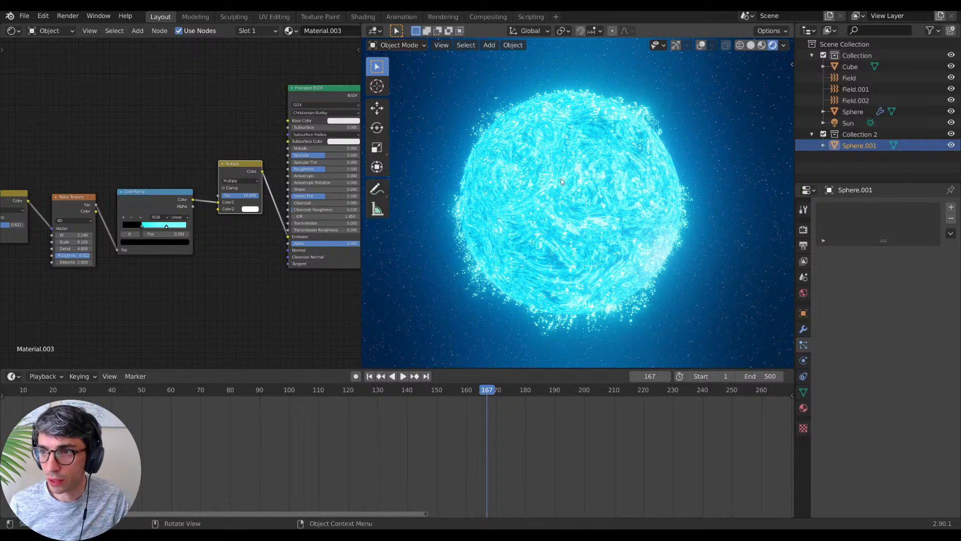
# Step: Add a camera to the scene, look through it and lock the camera to the view
pyautogui.hotkey('shift', 'a')
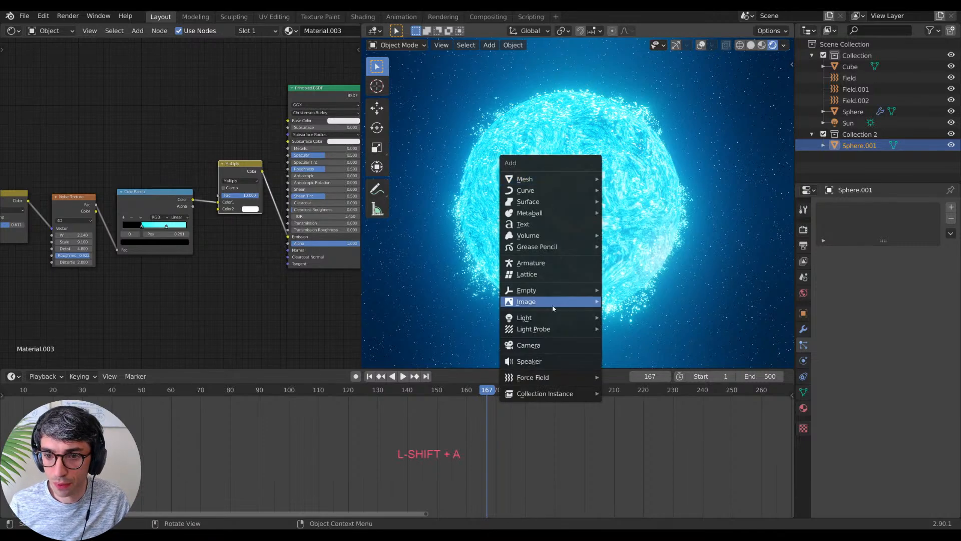
pyautogui.click(546, 343)
pyautogui.press('KP_0')
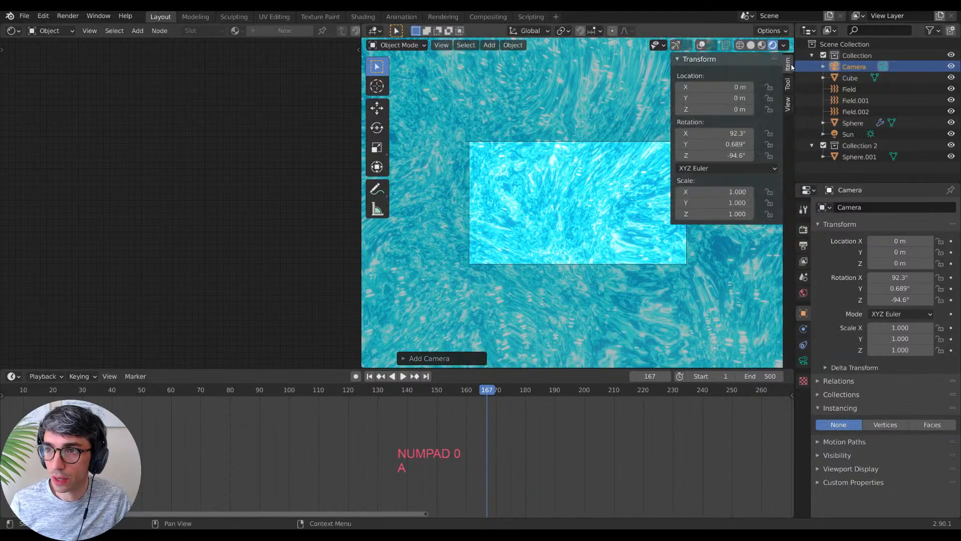
pyautogui.click(790, 64)
pyautogui.click(789, 105)
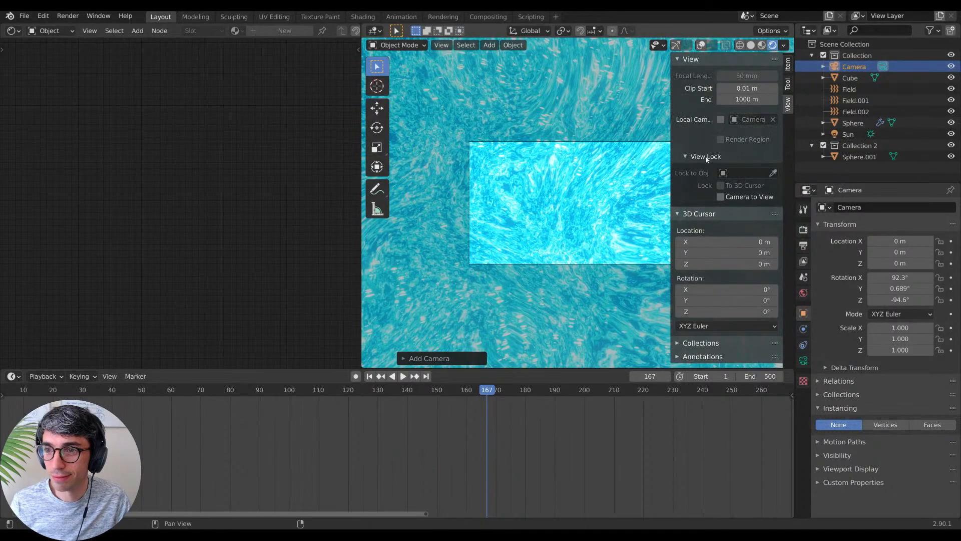
pyautogui.click(721, 196)
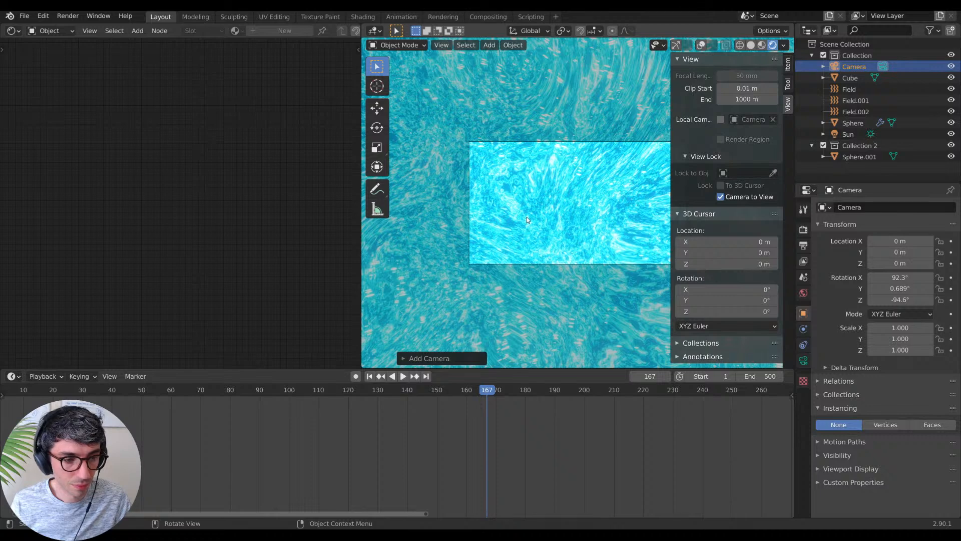
# Step: Pull the camera back and angle it so the sphere is centred in view, and exclude Collection 2 from the view layer
pyautogui.scroll(3, 526, 219)
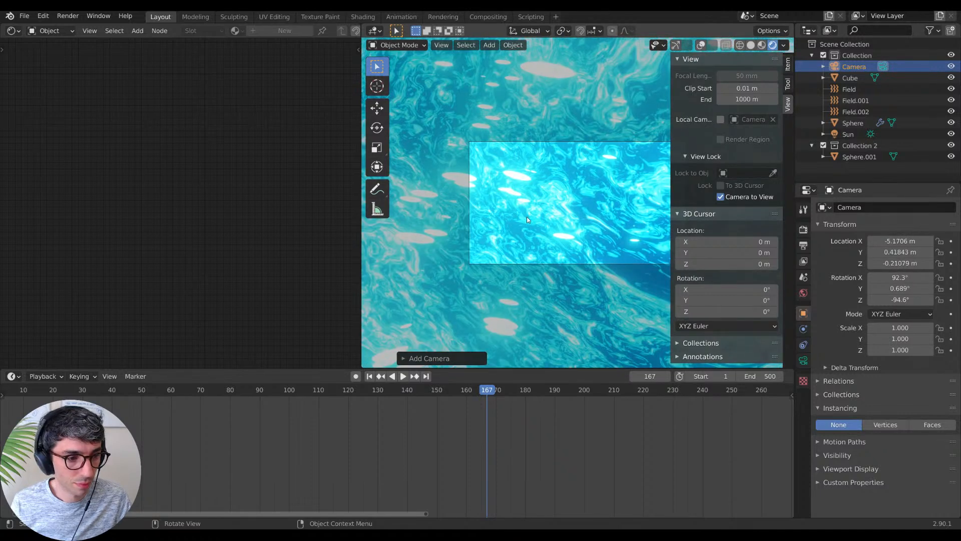
pyautogui.scroll(-6, 527, 219)
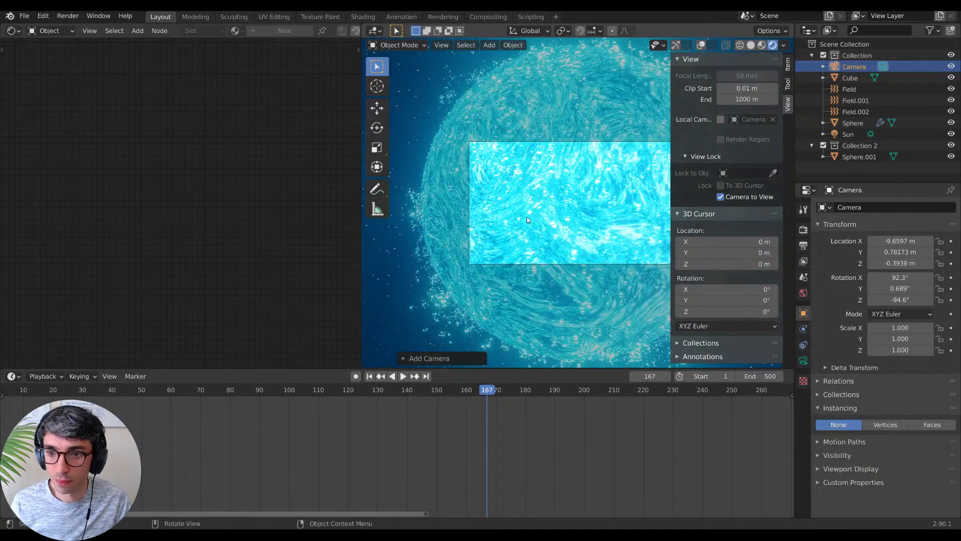
pyautogui.click(823, 145)
pyautogui.moveTo(567, 228); pyautogui.dragTo(567, 217, button='middle')
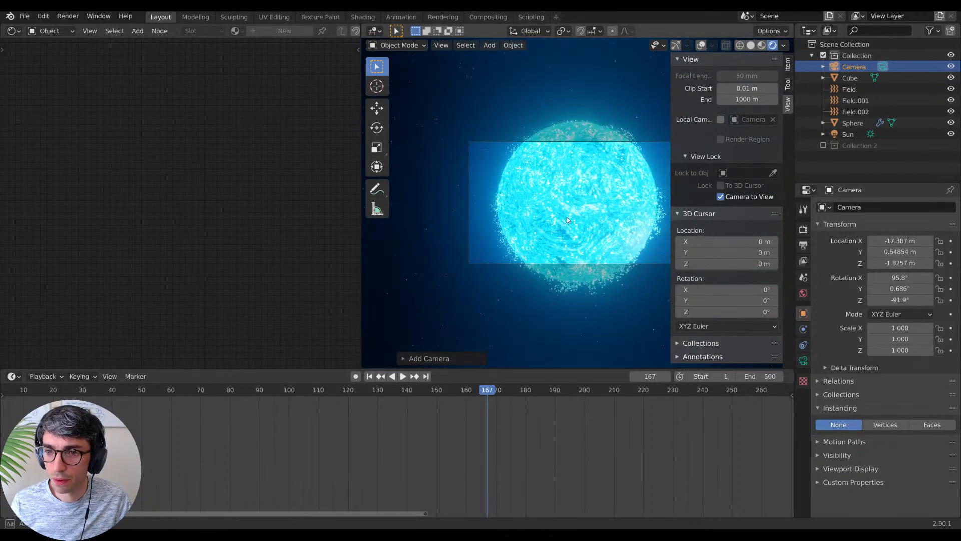
# Step: Set the render's horizontal resolution to 1080*2.35, giving a width of 2538 px
pyautogui.click(803, 229)
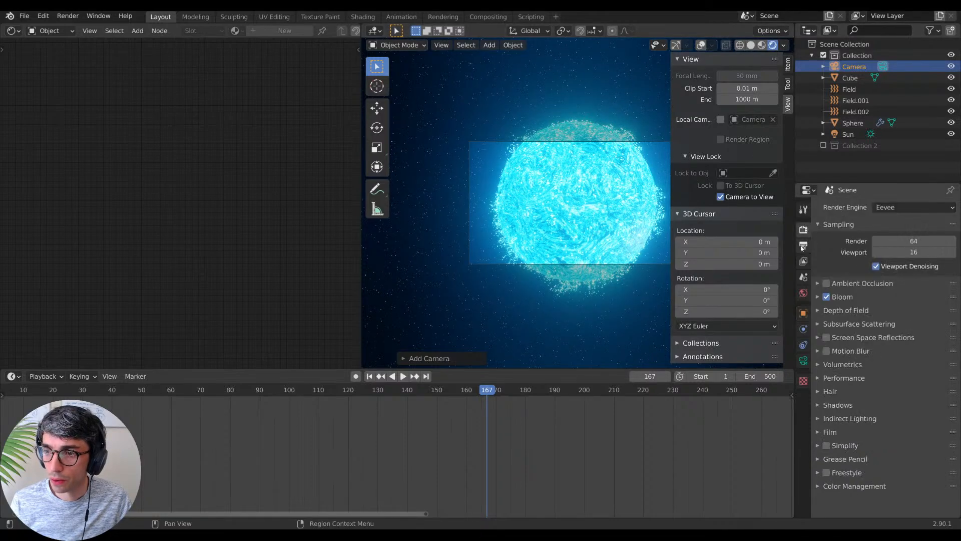
pyautogui.click(804, 246)
pyautogui.click(904, 222)
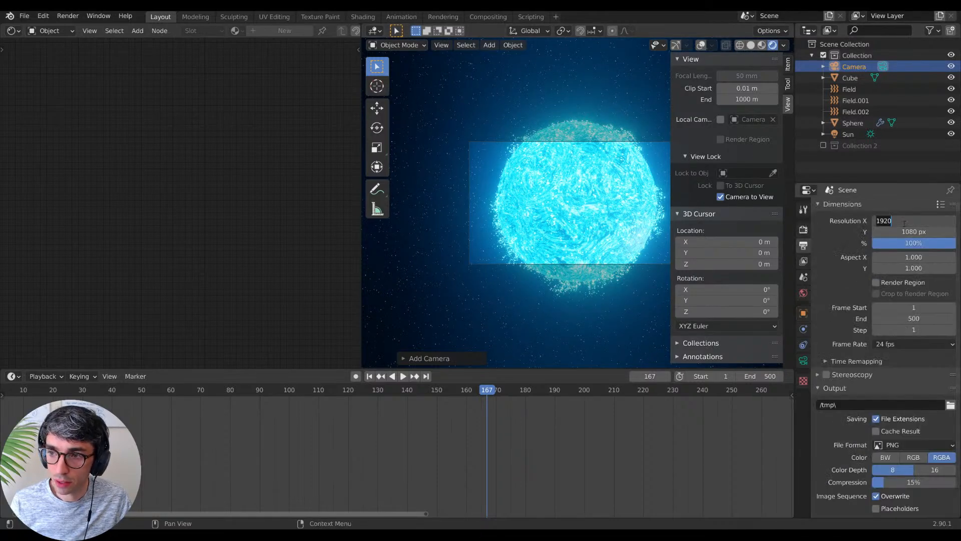
pyautogui.write('1080*')
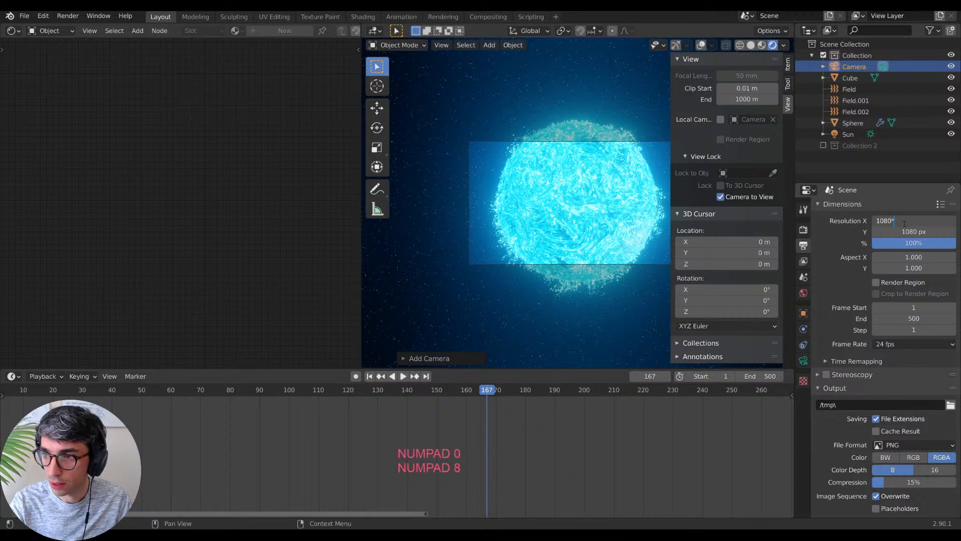
pyautogui.write('2.35')
pyautogui.press('Return')
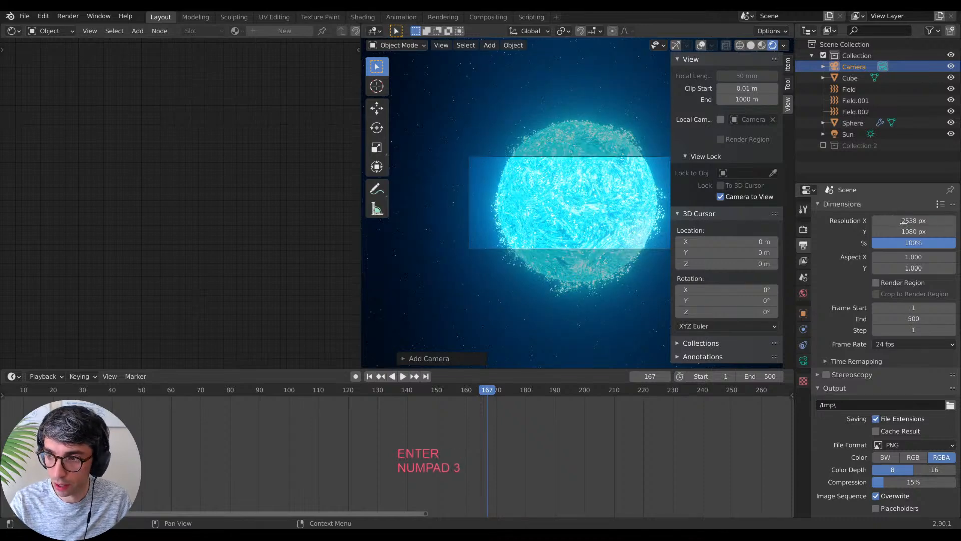
# Step: Set the camera's passepartout opacity to 1.000 in its viewport display settings
pyautogui.click(803, 361)
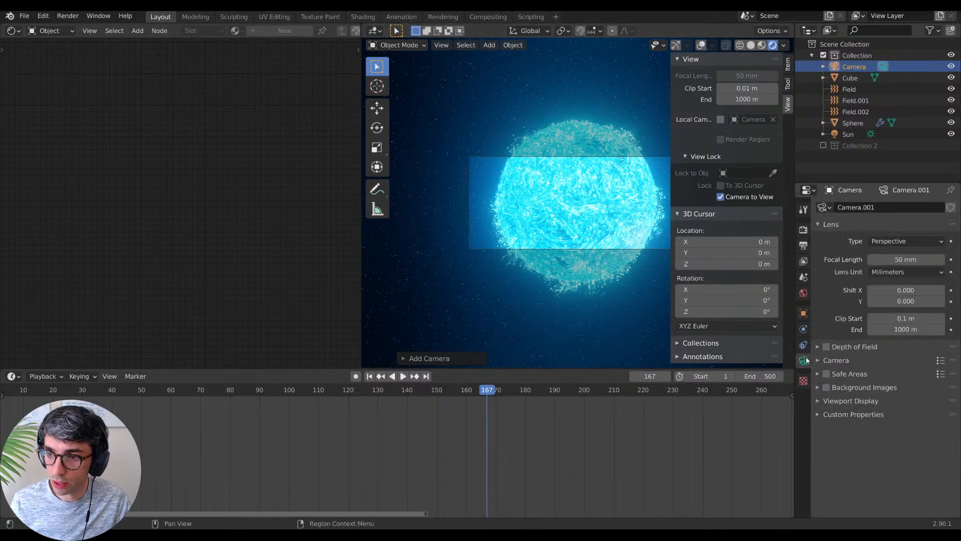
pyautogui.click(803, 345)
pyautogui.click(804, 360)
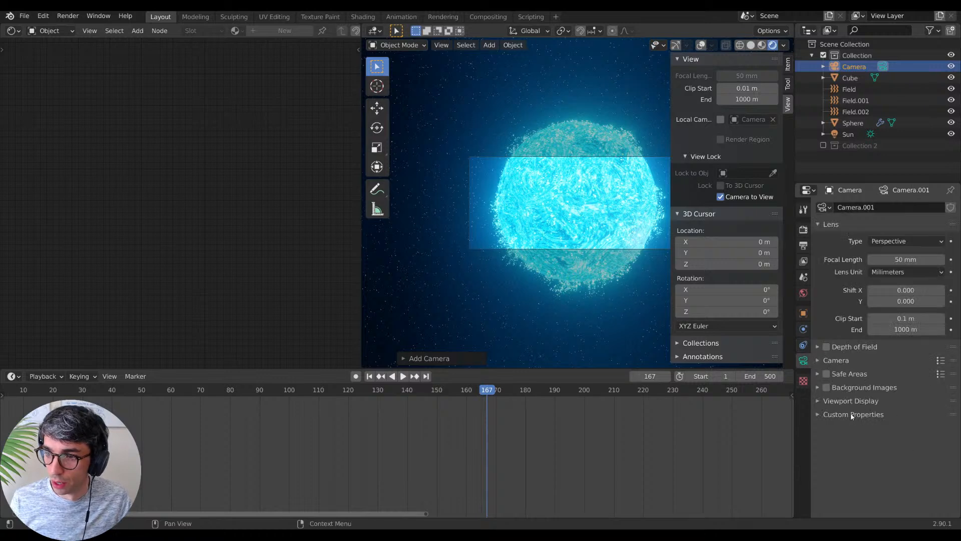
pyautogui.click(852, 399)
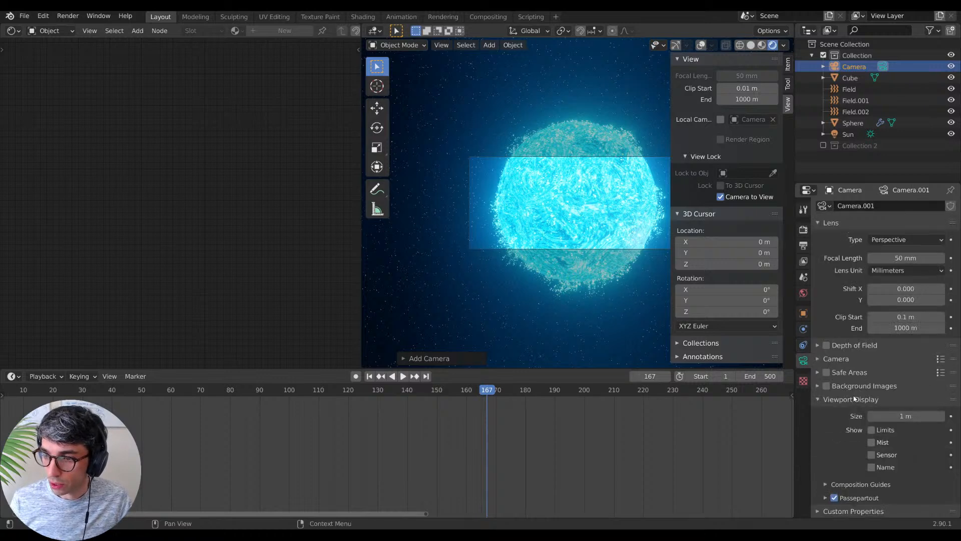
pyautogui.click(859, 497)
pyautogui.scroll(-1, 846, 453)
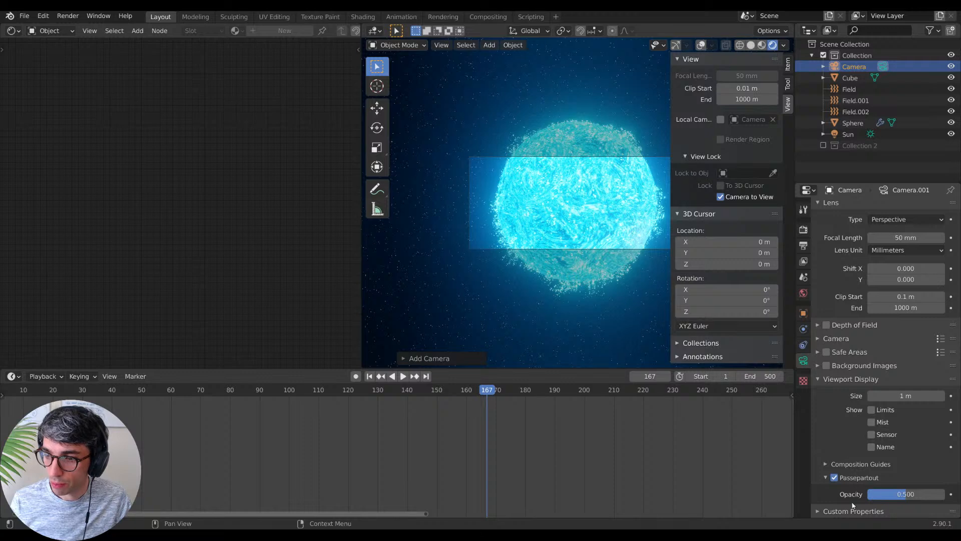
pyautogui.moveTo(906, 494); pyautogui.dragTo(943, 494)
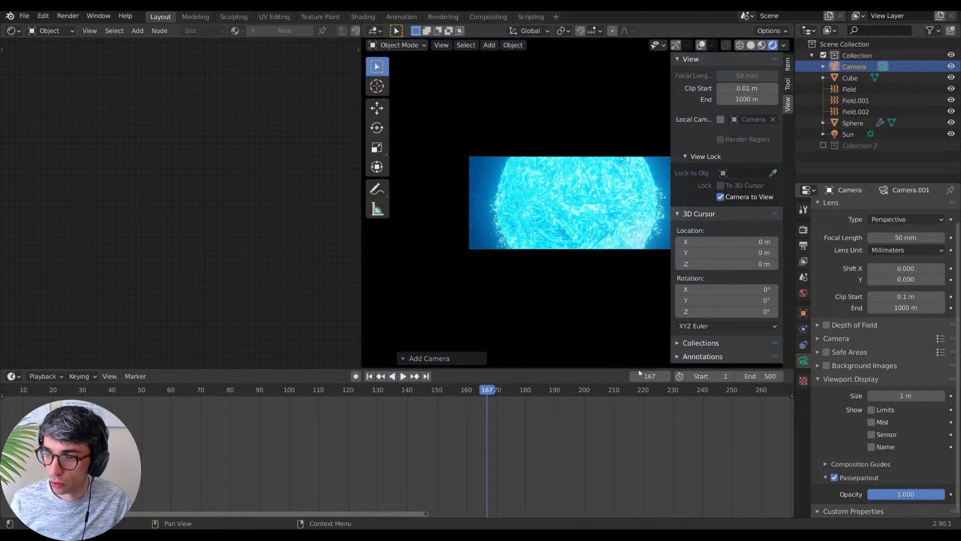
pyautogui.click(826, 478)
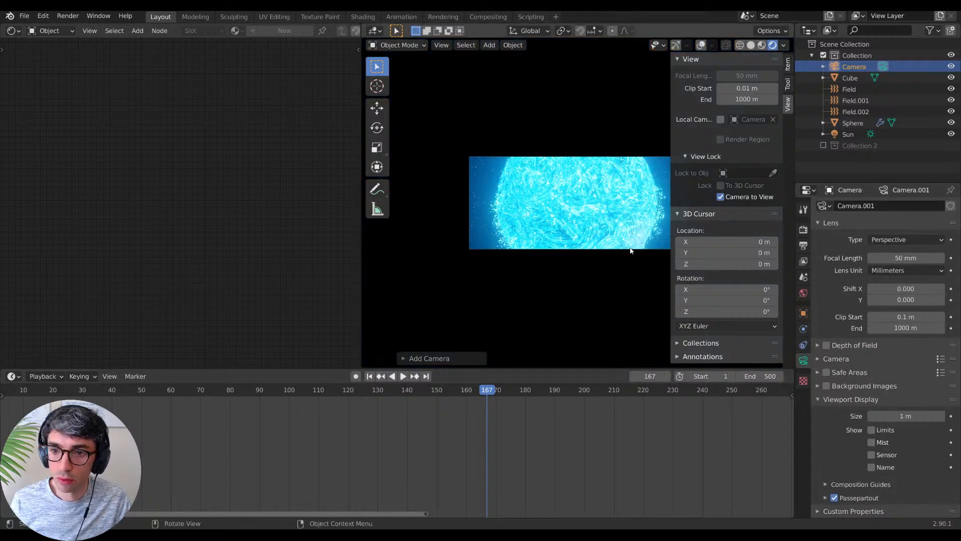
# Step: Unlock the camera from the view, then enlarge the 3D viewport and the camera frame shown inside it
pyautogui.press('n')
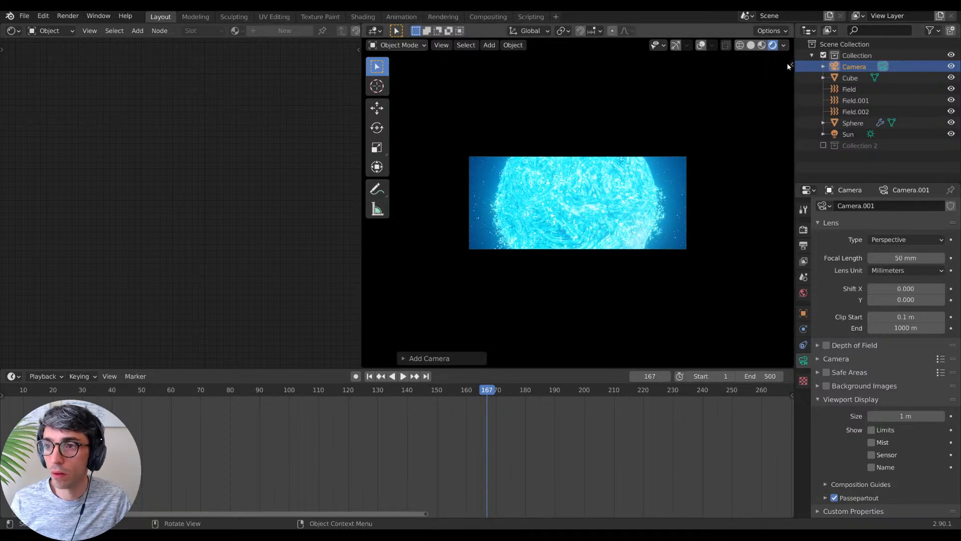
pyautogui.press('n')
pyautogui.click(726, 199)
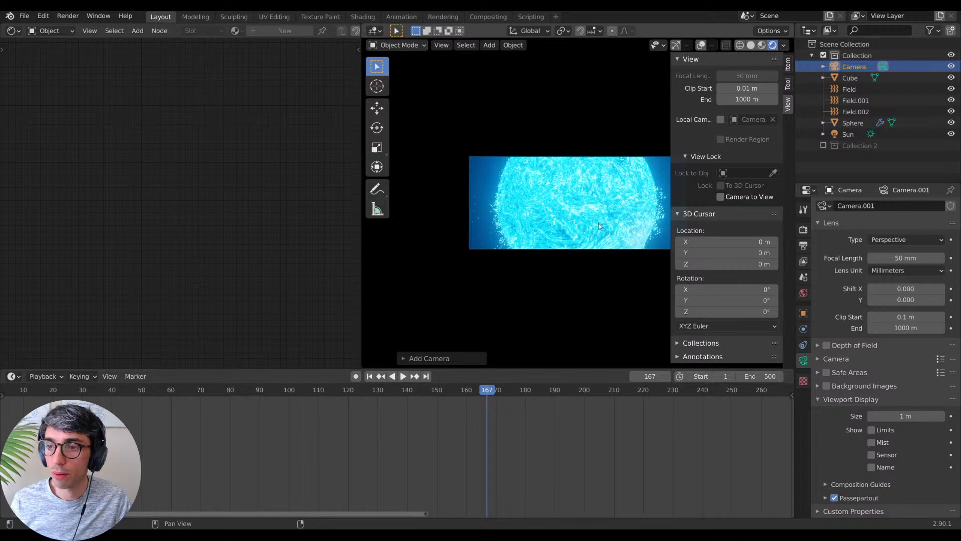
pyautogui.scroll(2, 569, 193)
pyautogui.moveTo(569, 193)
pyautogui.keyDown('shift'); pyautogui.mouseDown(button='middle')
pyautogui.moveTo(563, 235)
pyautogui.moveTo(563, 207)
pyautogui.mouseUp(button='middle'); pyautogui.keyUp('shift')
pyautogui.scroll(1, 563, 238)
pyautogui.moveTo(361, 342); pyautogui.dragTo(277, 340)
pyautogui.moveTo(512, 376); pyautogui.dragTo(512, 401)
# Step: Lock the camera to the view again and pull it back so the whole sphere sits centred in the widescreen frame
pyautogui.click(720, 197)
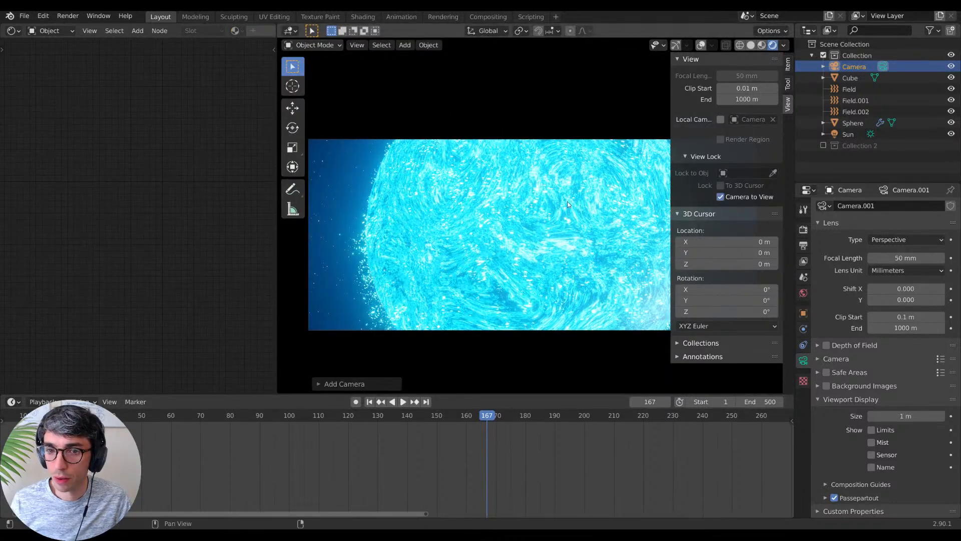
pyautogui.keyDown('shift'); pyautogui.moveTo(538, 216); pyautogui.dragTo(562, 339, button='middle'); pyautogui.keyUp('shift')
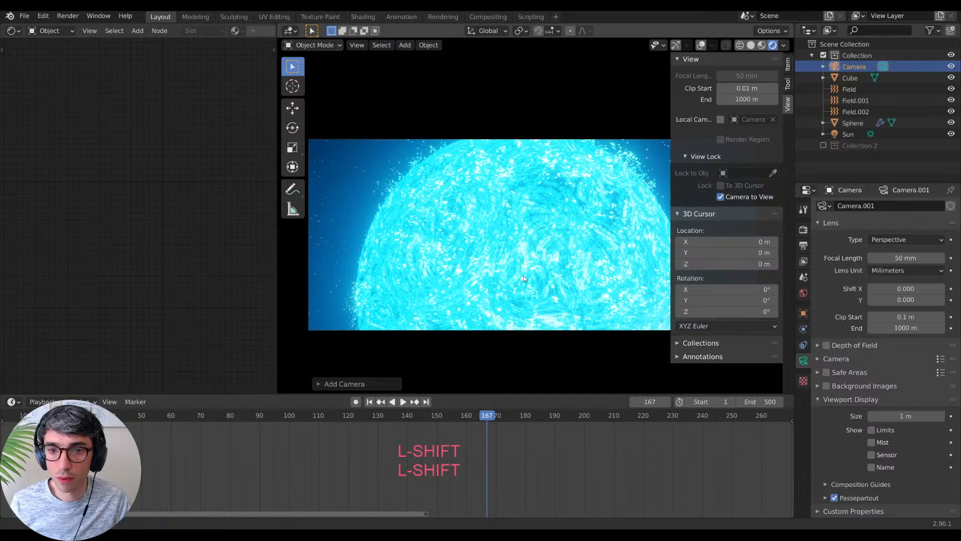
pyautogui.scroll(-1, 521, 287)
pyautogui.scroll(-1, 560, 293)
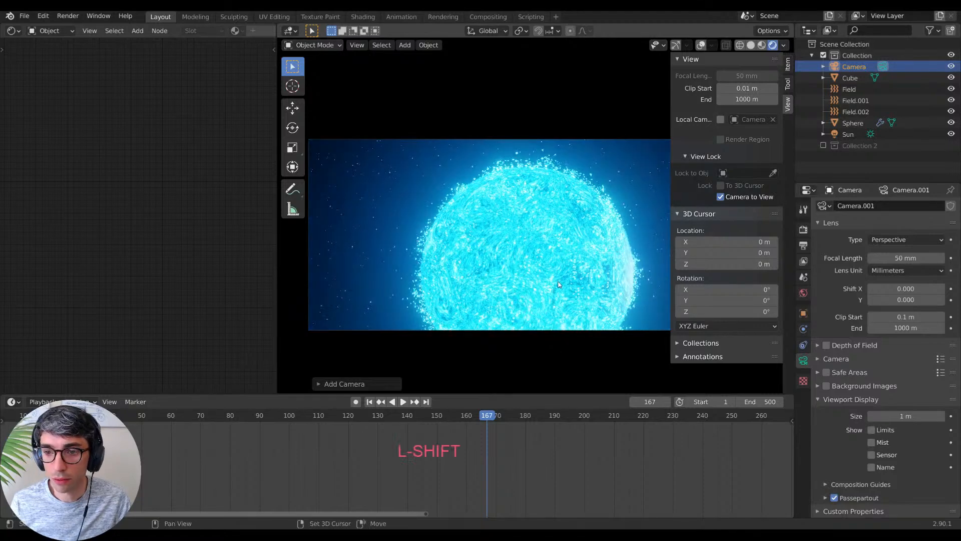
pyautogui.moveTo(554, 286)
pyautogui.keyDown('shift'); pyautogui.mouseDown(button='middle')
pyautogui.moveTo(554, 253)
pyautogui.moveTo(542, 257)
pyautogui.moveTo(545, 286)
pyautogui.mouseUp(button='middle'); pyautogui.keyUp('shift')
pyautogui.scroll(-4, 557, 250)
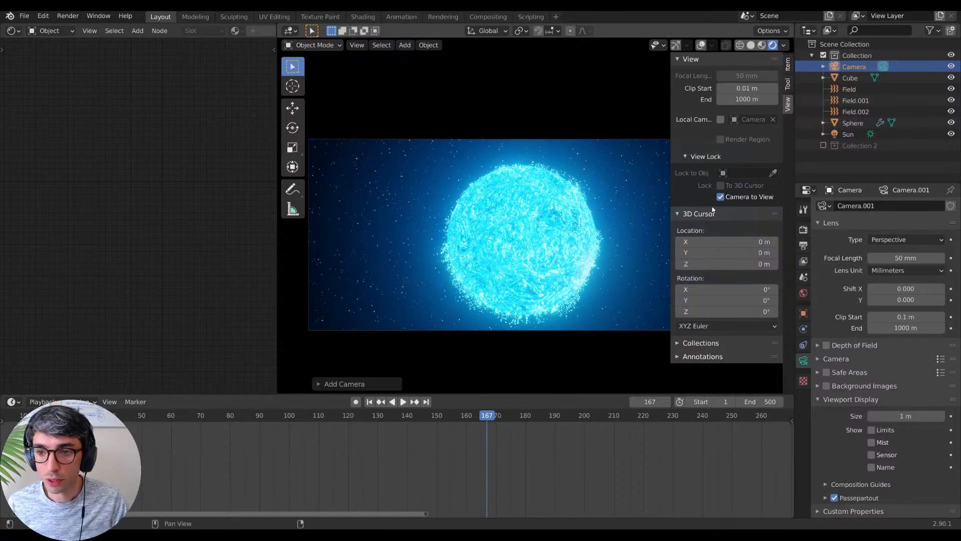
pyautogui.keyDown('shift'); pyautogui.moveTo(664, 205); pyautogui.dragTo(669, 193, button='middle'); pyautogui.keyUp('shift')
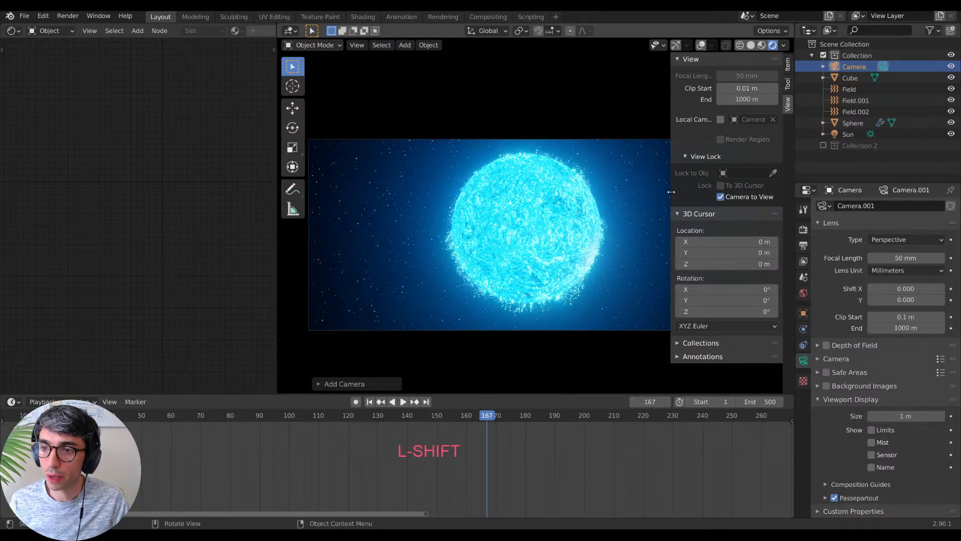
pyautogui.click(667, 181)
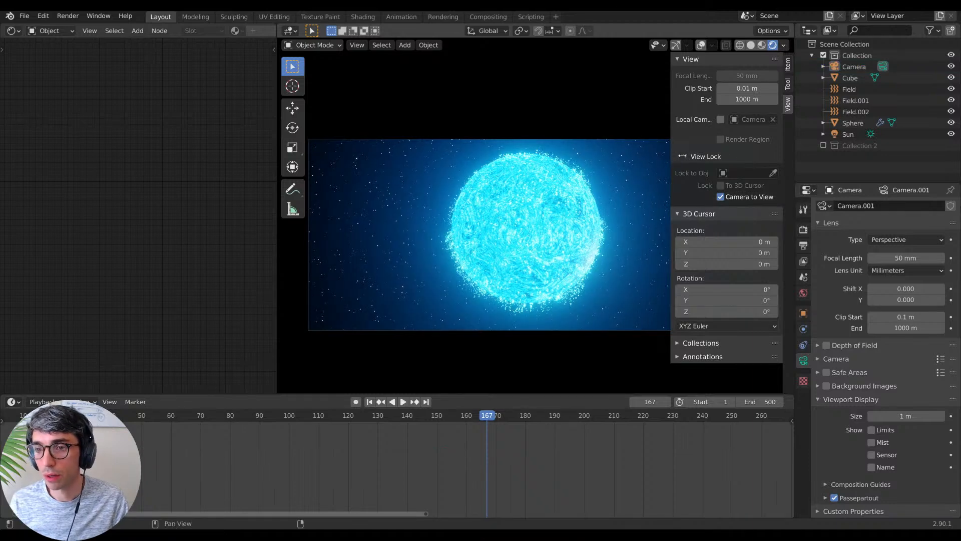
# Step: Hide the viewport sidebar and set the display amount of the Sphere's particle children to 0
pyautogui.click(682, 156)
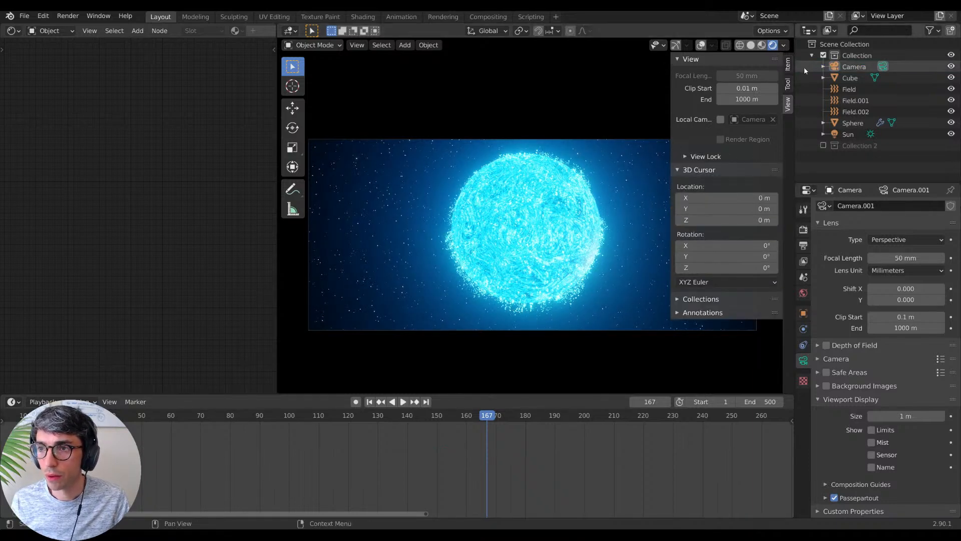
pyautogui.press('n')
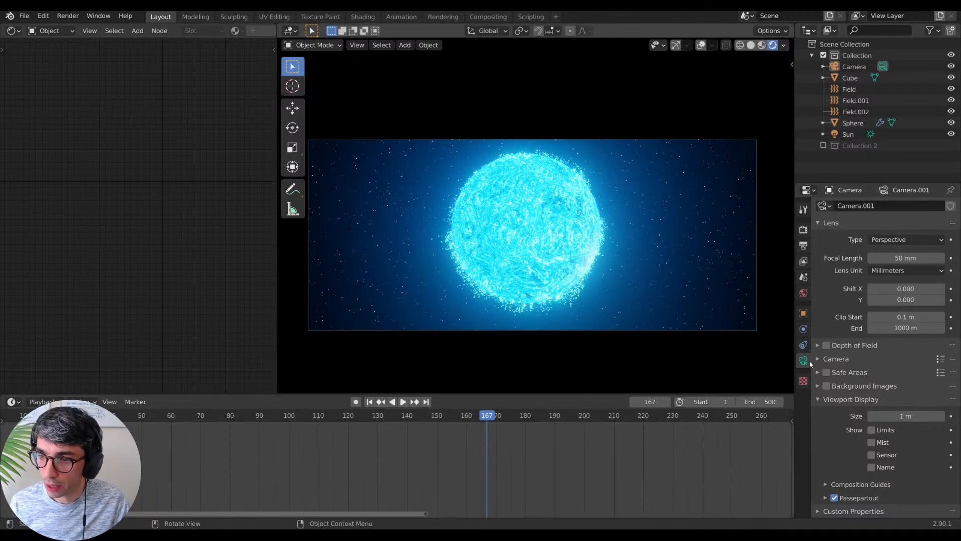
pyautogui.click(853, 102)
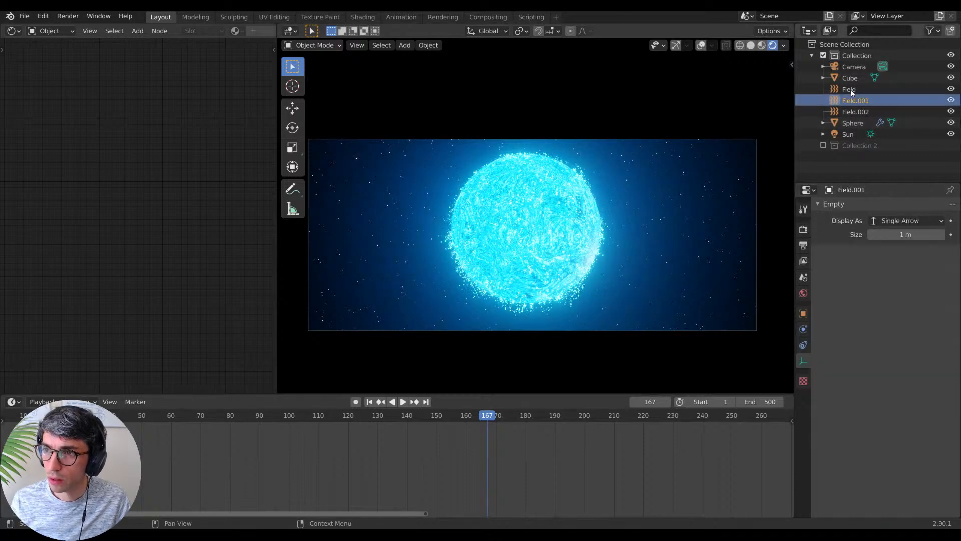
pyautogui.click(851, 89)
pyautogui.click(851, 79)
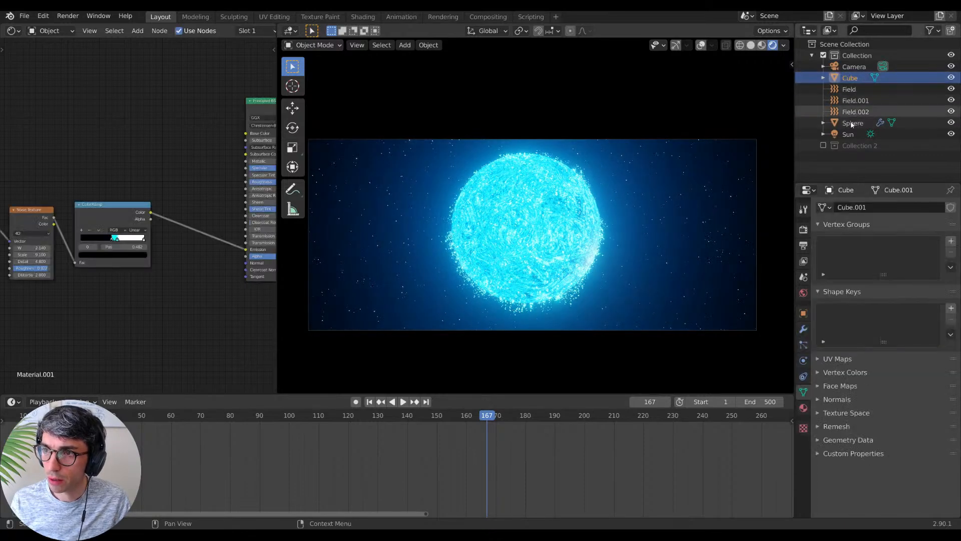
pyautogui.click(852, 123)
pyautogui.click(804, 345)
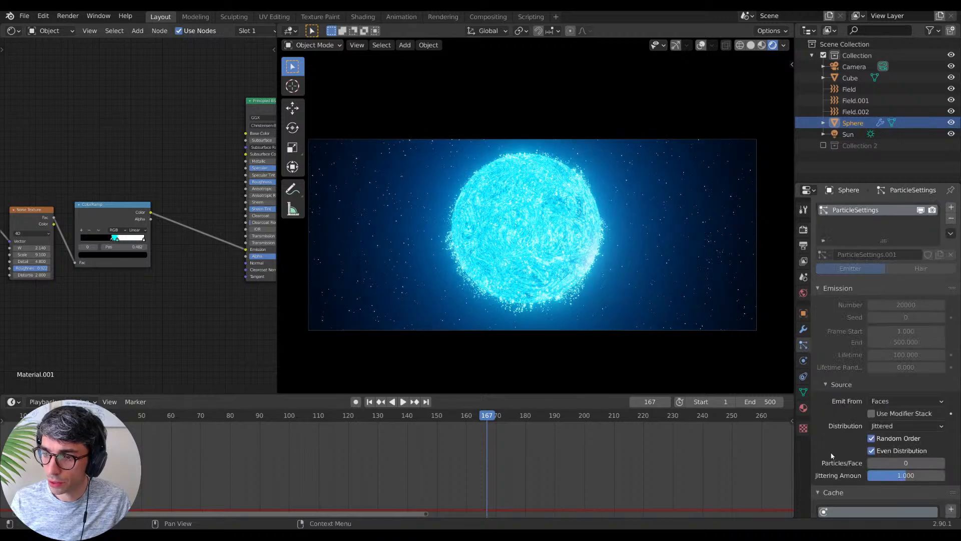
pyautogui.scroll(-15, 830, 450)
pyautogui.scroll(-15, 826, 465)
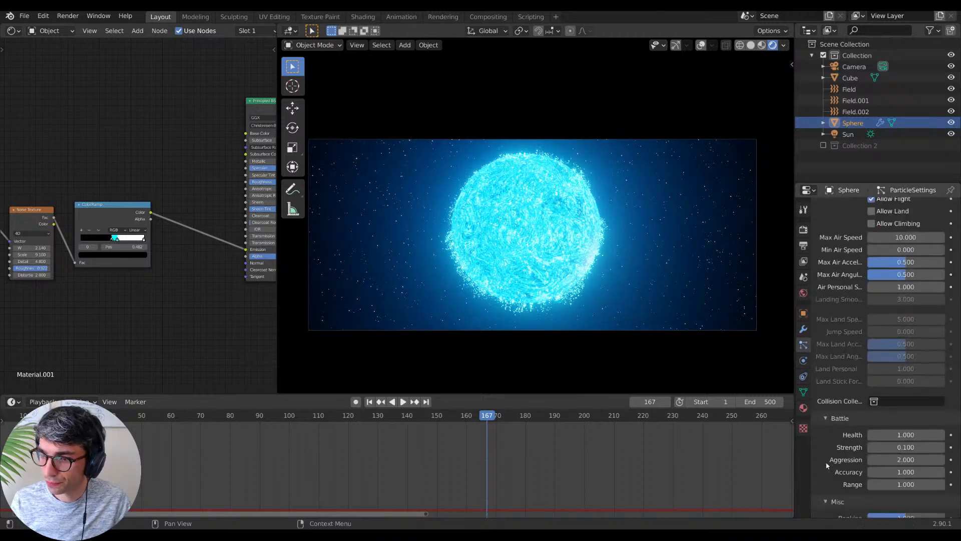
pyautogui.scroll(-10, 824, 464)
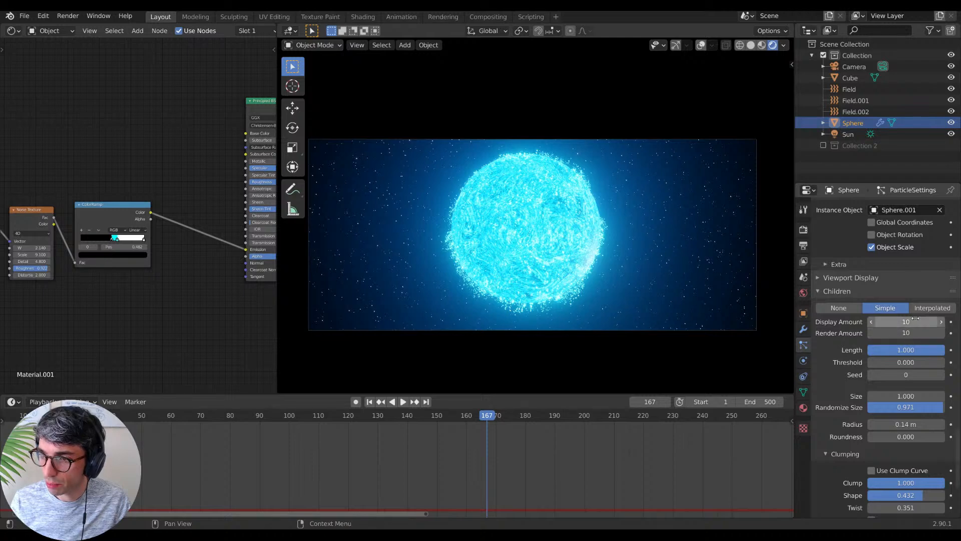
pyautogui.click(916, 322)
pyautogui.write('0')
pyautogui.press('Return')
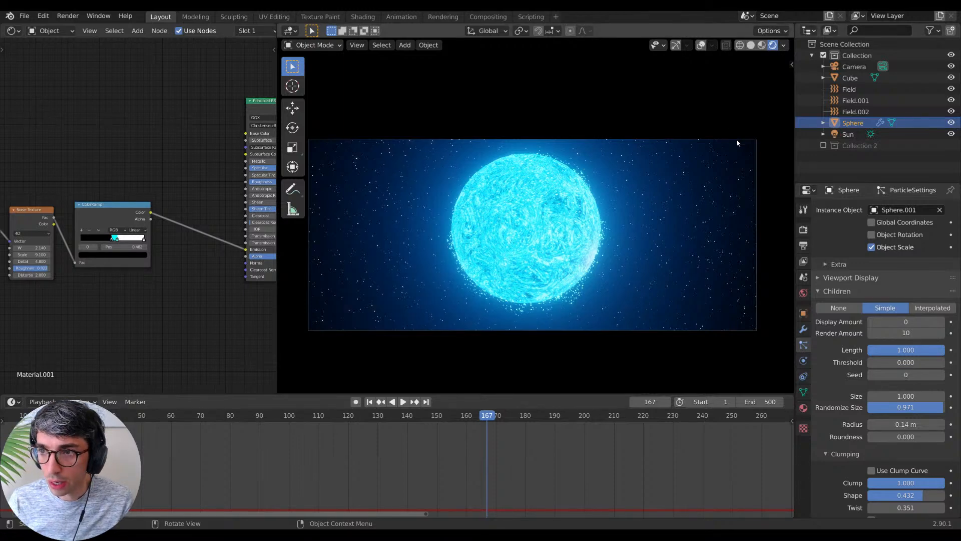
# Step: Turn off the Camera to View lock and hide the viewport sidebar again
pyautogui.click(792, 65)
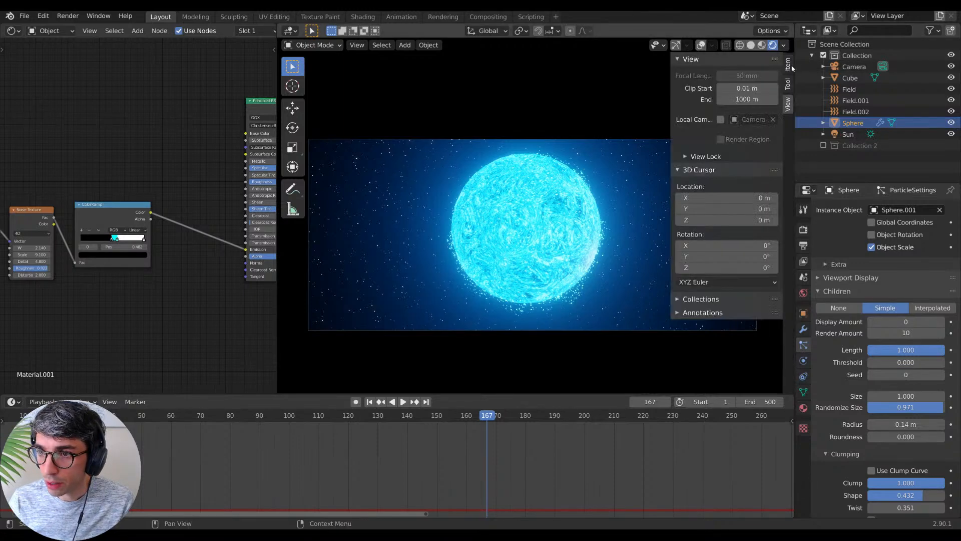
pyautogui.click(697, 158)
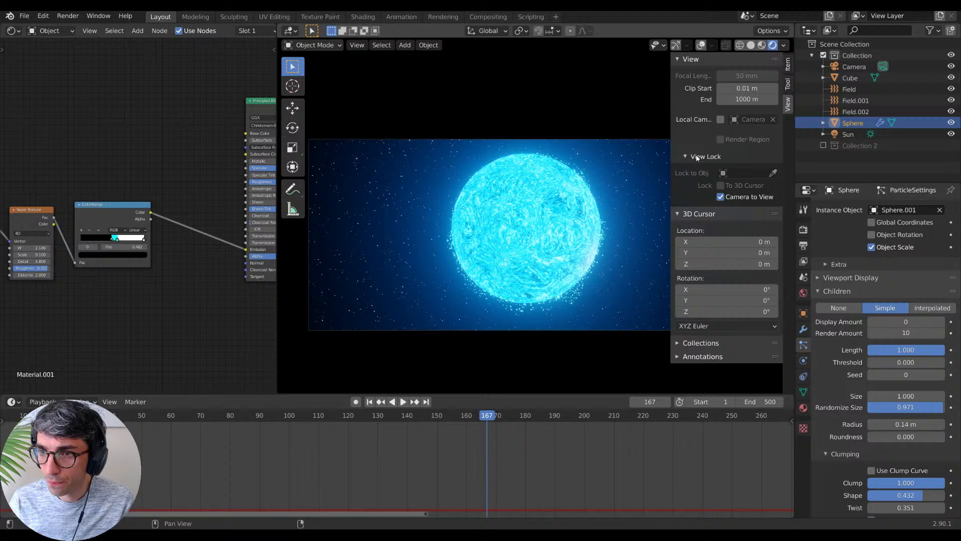
pyautogui.click(721, 197)
pyautogui.moveTo(672, 143); pyautogui.dragTo(771, 145)
# Step: Leave the camera view and add an ico sphere with a 5.82 m radius enclosing the glowing star
pyautogui.moveTo(621, 220); pyautogui.dragTo(573, 265, button='middle')
pyautogui.scroll(4, 572, 269)
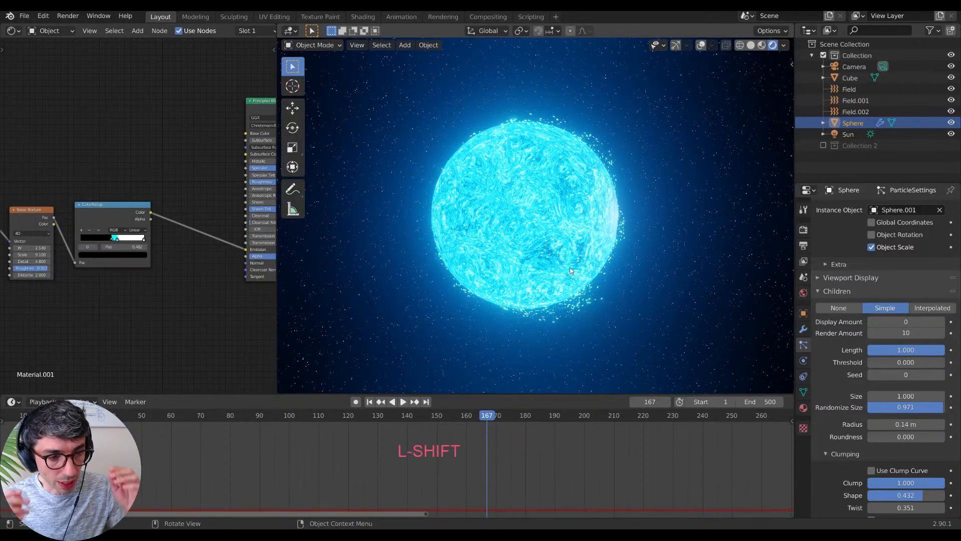
pyautogui.moveTo(571, 270)
pyautogui.mouseDown(button='middle')
pyautogui.moveTo(554, 287)
pyautogui.moveTo(569, 253)
pyautogui.moveTo(544, 284)
pyautogui.moveTo(562, 264)
pyautogui.mouseUp(button='middle')
pyautogui.hotkey('shift', 'a')
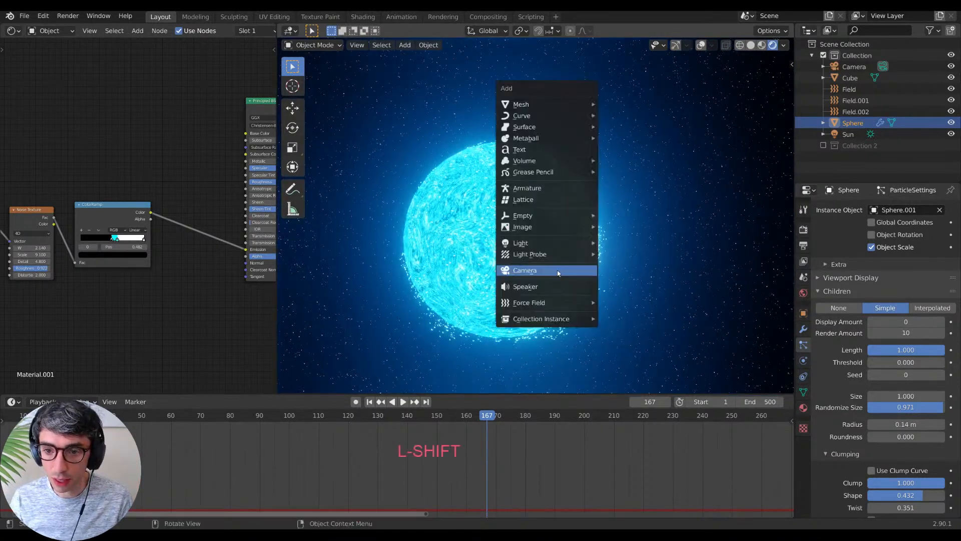
pyautogui.moveTo(532, 104)
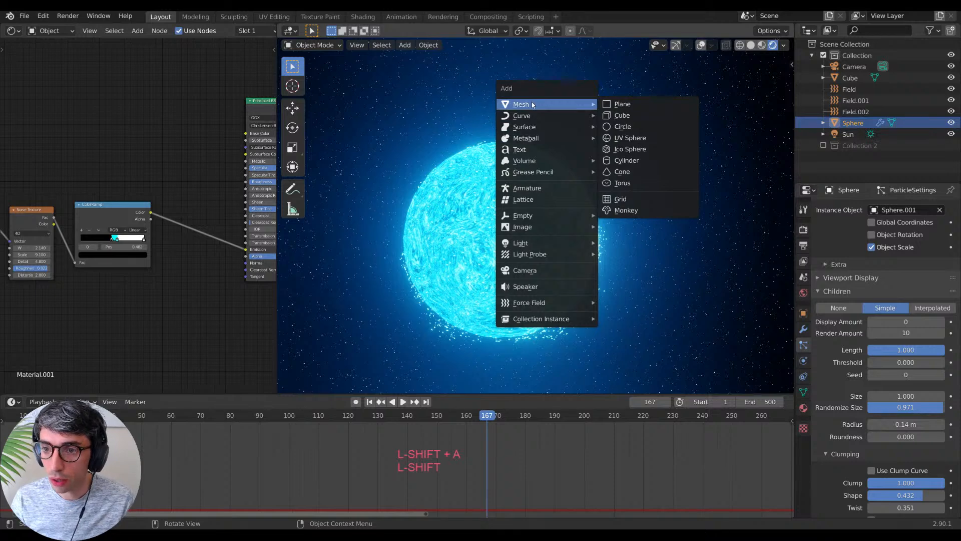
pyautogui.click(660, 150)
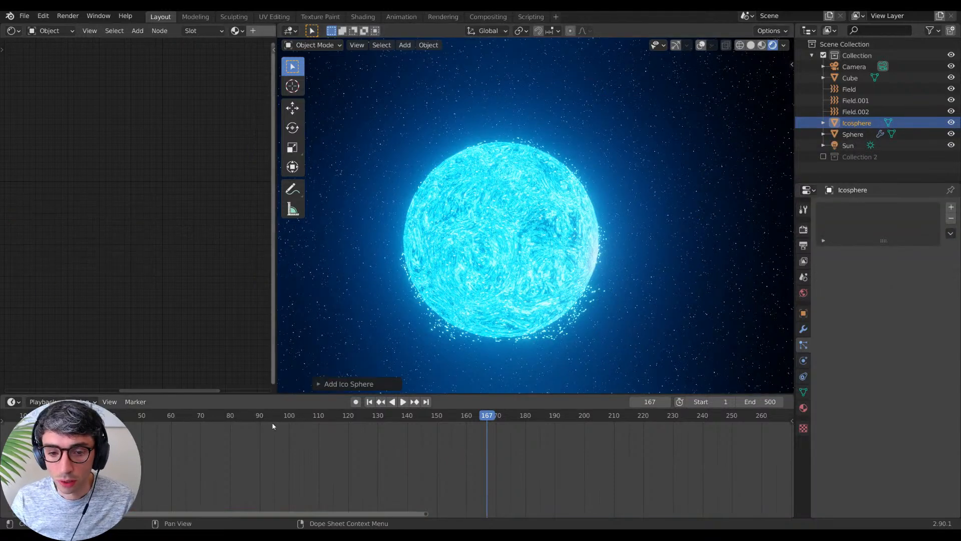
pyautogui.click(321, 388)
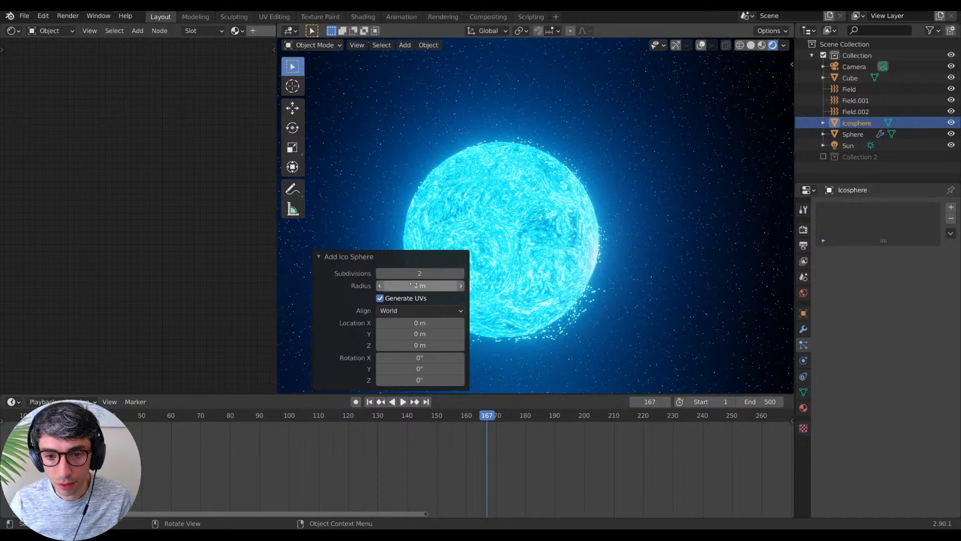
pyautogui.moveTo(403, 286); pyautogui.dragTo(433, 286)
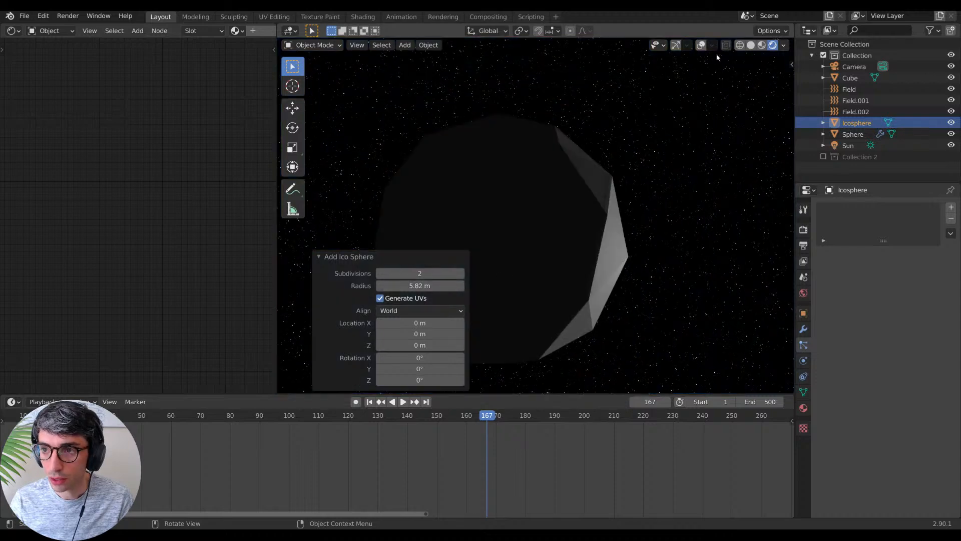
# Step: Compare the ico sphere at 1, 2 and 3 subdivisions in wireframe shading and settle on 2
pyautogui.click(751, 45)
pyautogui.moveTo(650, 154); pyautogui.dragTo(669, 178, button='middle')
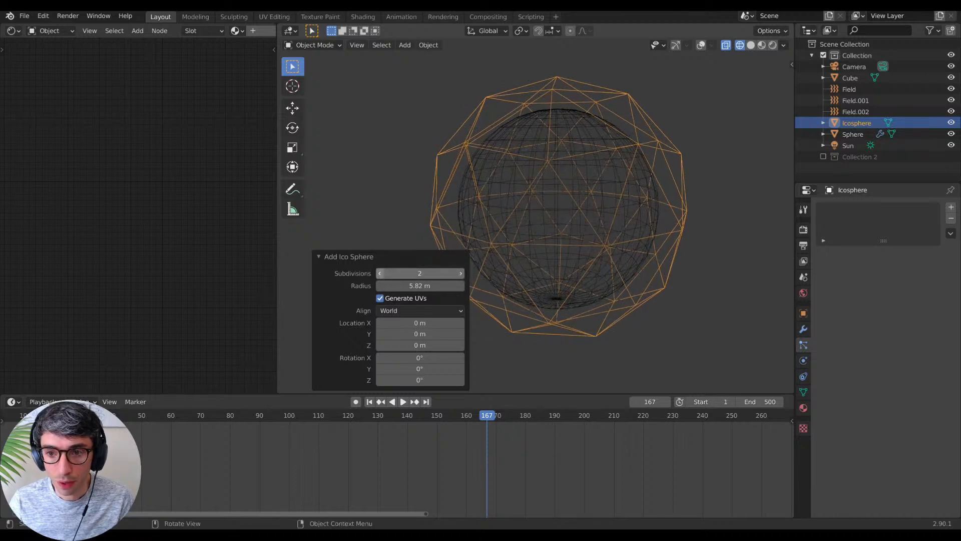
pyautogui.click(379, 274)
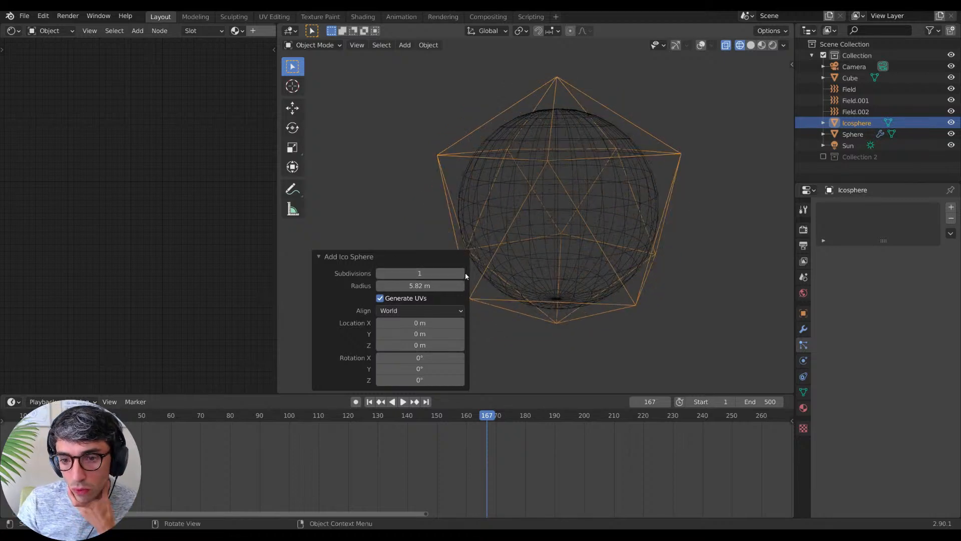
pyautogui.click(460, 274)
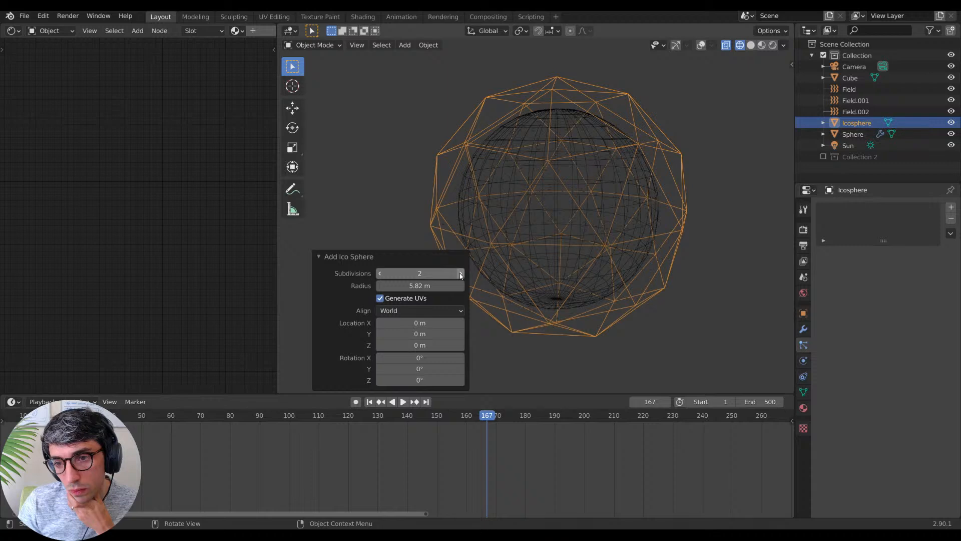
pyautogui.click(460, 274)
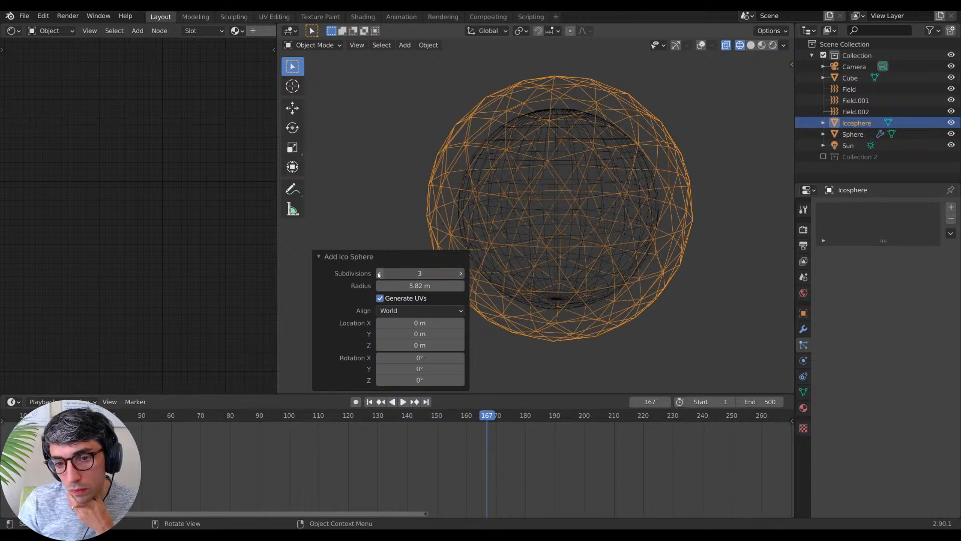
pyautogui.click(379, 273)
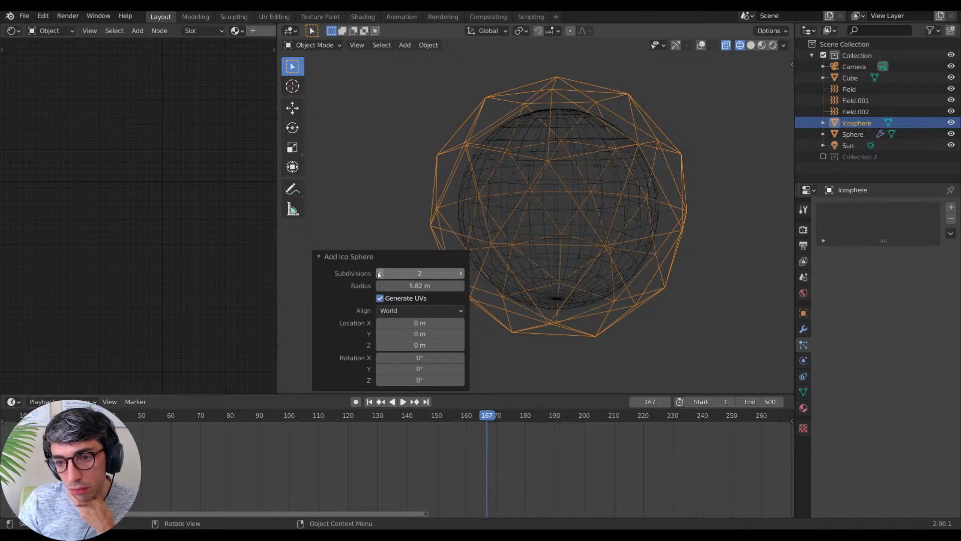
pyautogui.click(379, 273)
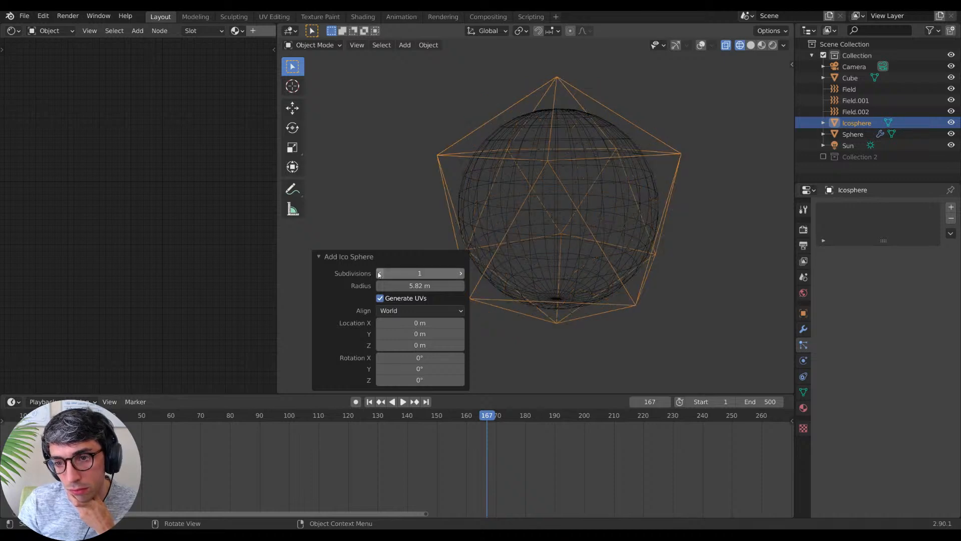
pyautogui.click(461, 273)
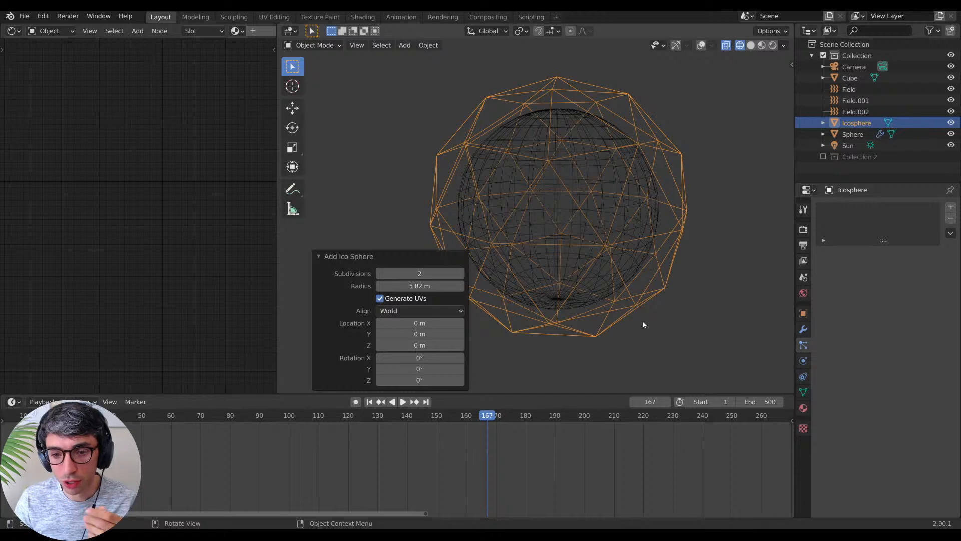
# Step: Switch the viewport to solid shading and add a Wireframe modifier with a 0.17 m thickness to the icosphere
pyautogui.click(742, 112)
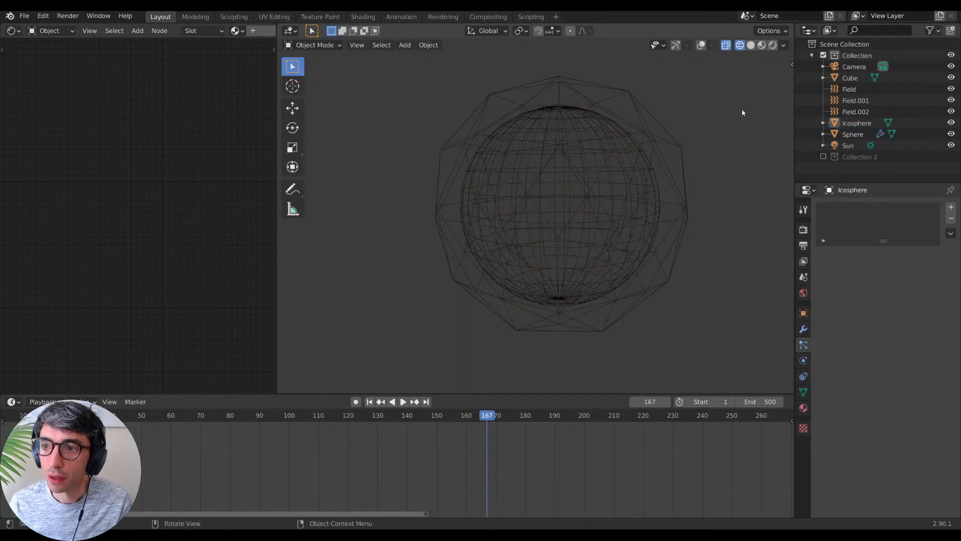
pyautogui.click(751, 45)
pyautogui.moveTo(682, 226)
pyautogui.mouseDown(button='middle')
pyautogui.moveTo(671, 272)
pyautogui.moveTo(647, 253)
pyautogui.mouseUp(button='middle')
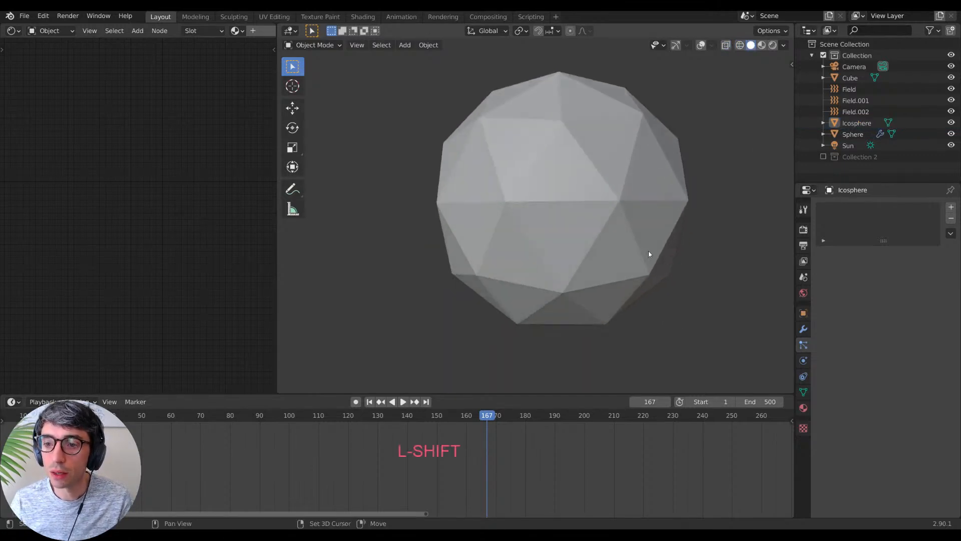
pyautogui.click(803, 329)
pyautogui.click(855, 207)
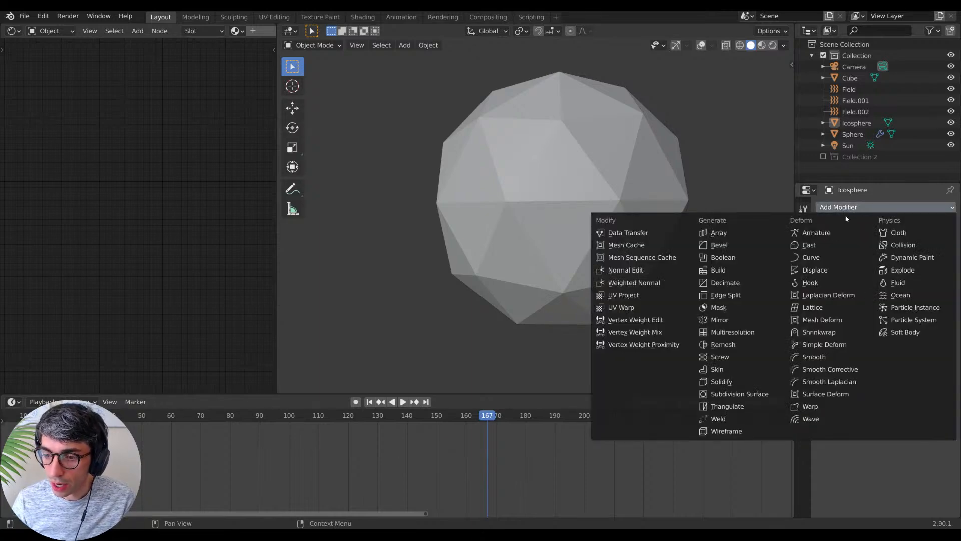
pyautogui.click(742, 431)
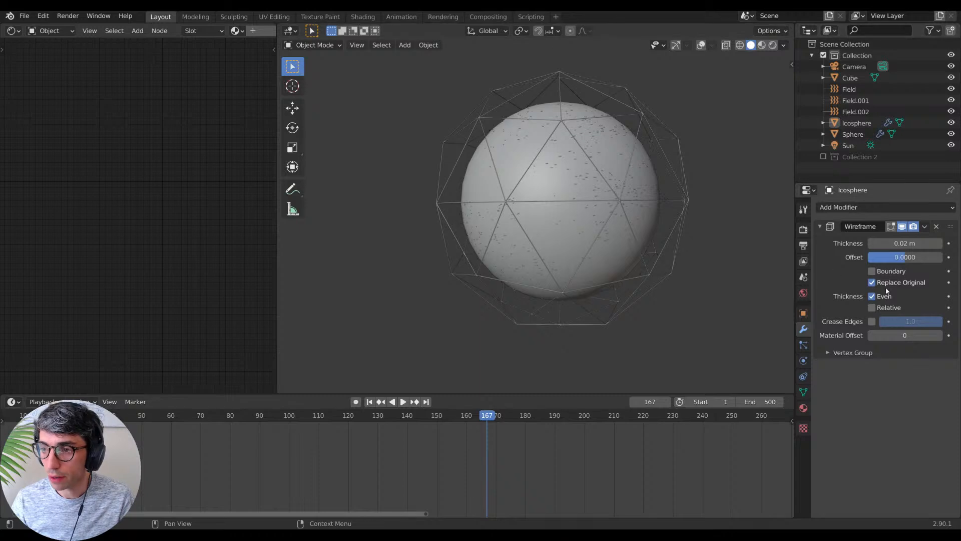
pyautogui.moveTo(904, 243); pyautogui.dragTo(956, 244)
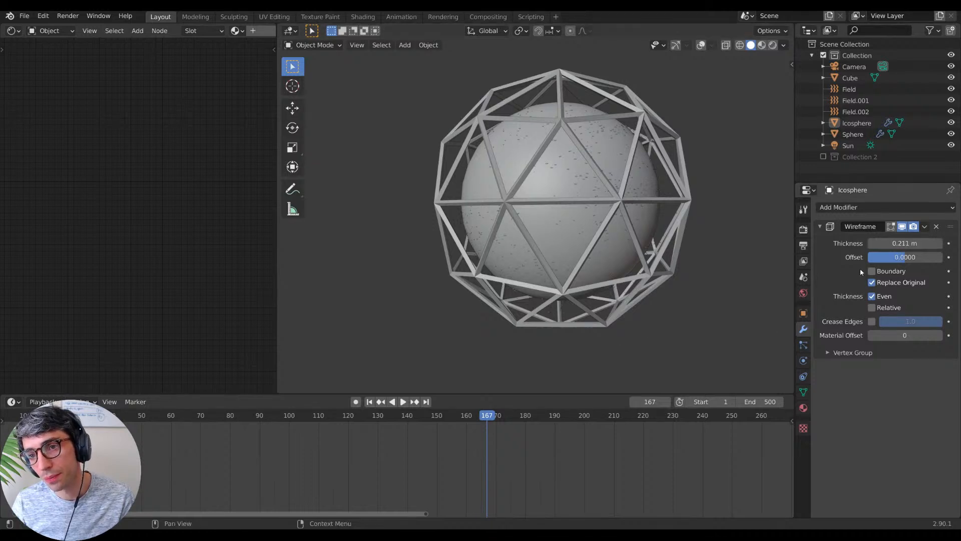
pyautogui.moveTo(904, 244); pyautogui.dragTo(891, 244)
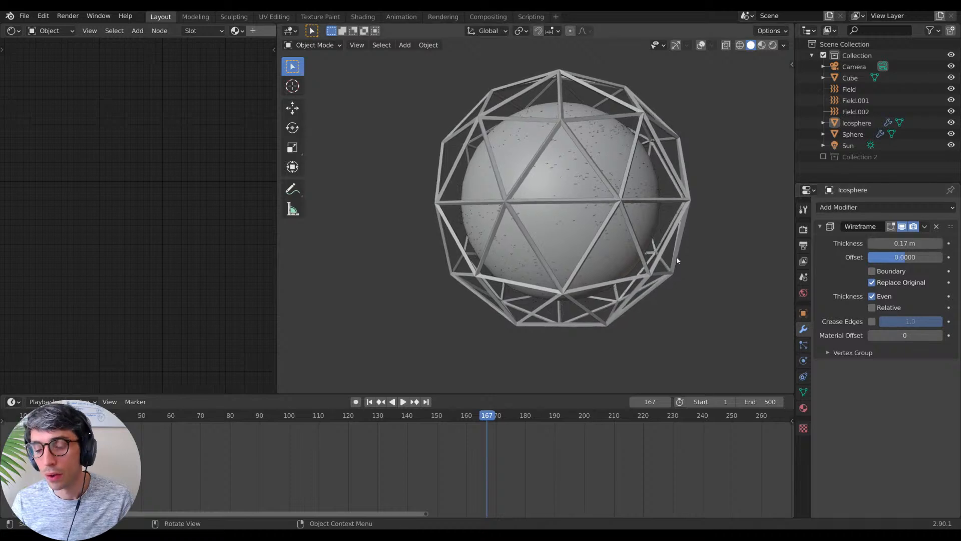
# Step: Create a new material for the wireframe icosphere and switch the viewport to rendered shading
pyautogui.moveTo(677, 256)
pyautogui.mouseDown(button='middle')
pyautogui.moveTo(684, 252)
pyautogui.moveTo(670, 256)
pyautogui.moveTo(677, 272)
pyautogui.mouseUp(button='middle')
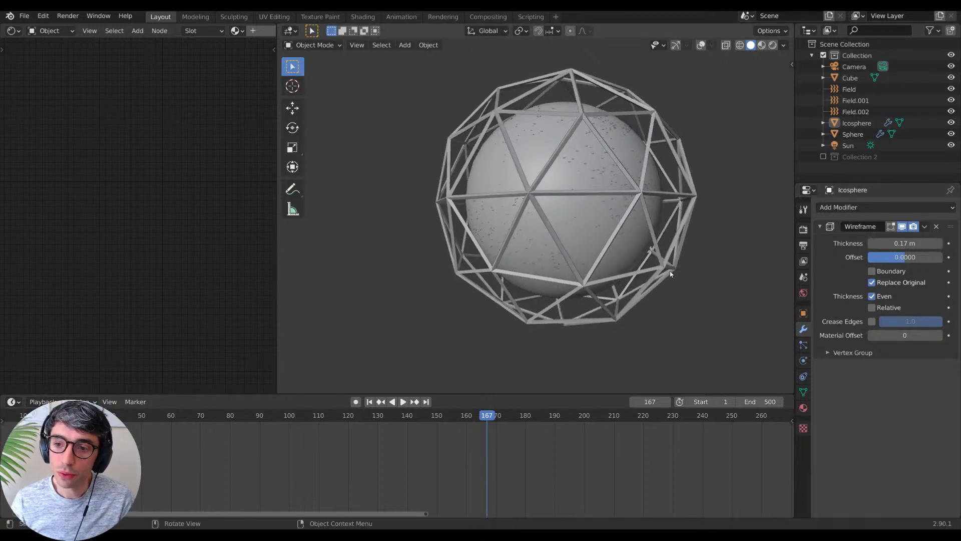
pyautogui.click(803, 407)
pyautogui.click(865, 256)
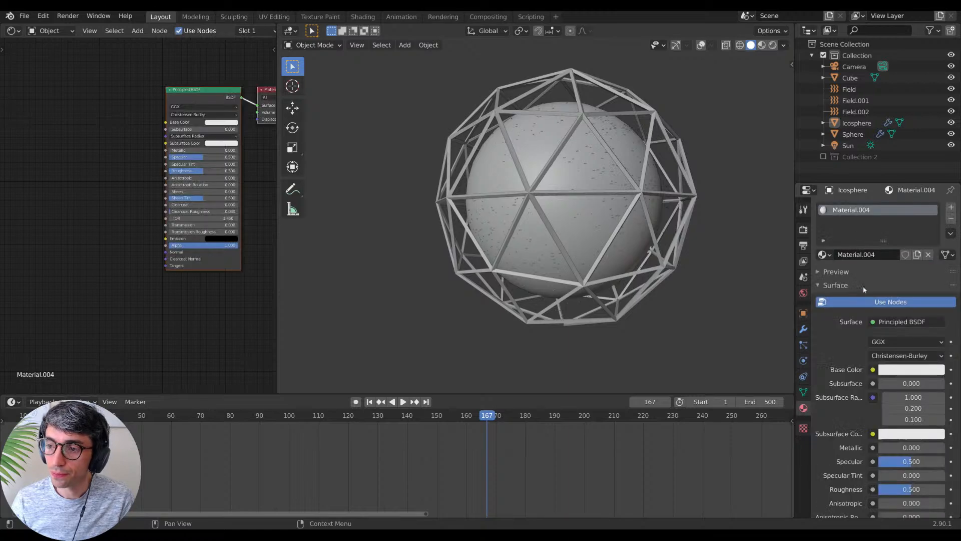
pyautogui.moveTo(505, 215); pyautogui.dragTo(583, 231, button='middle')
pyautogui.click(773, 45)
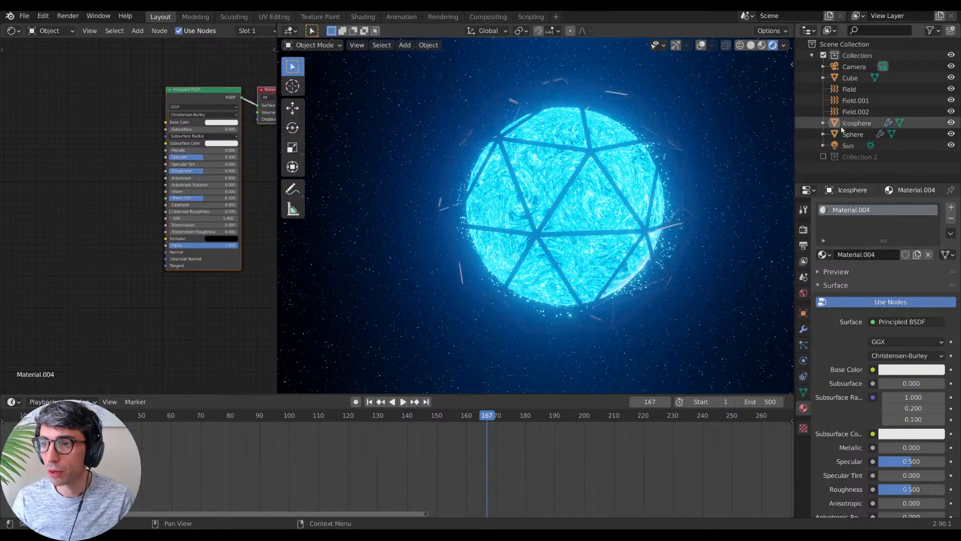
# Step: Set the Sun light's strength to 10
pyautogui.click(848, 145)
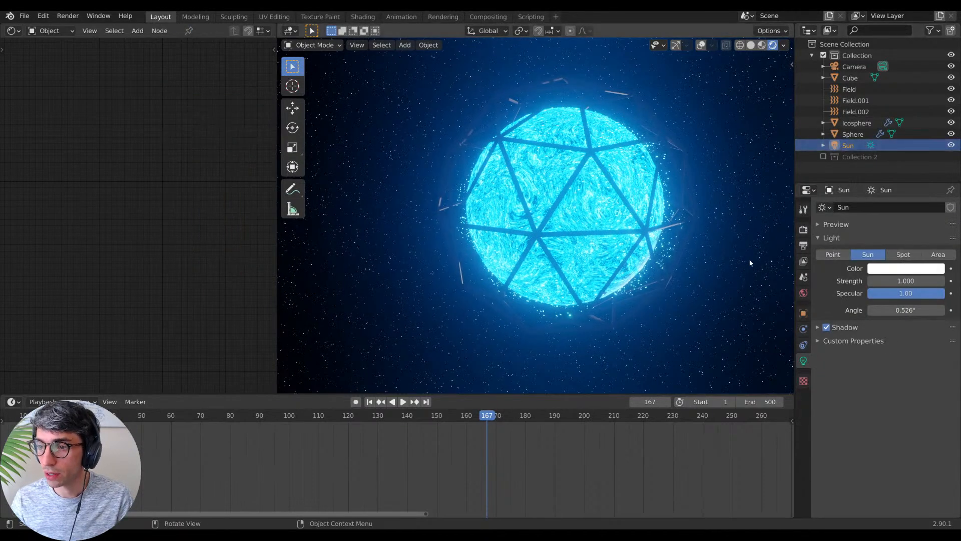
pyautogui.click(905, 281)
pyautogui.write('10')
pyautogui.press('Return')
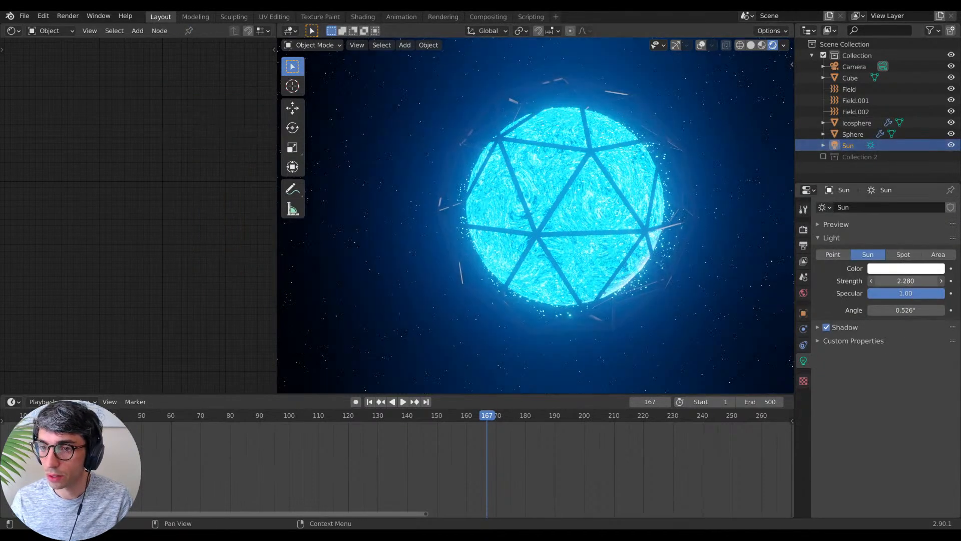
# Step: Rotate the Sun light about 132° in the view plane and about 118° around the global Z axis
pyautogui.press('r')
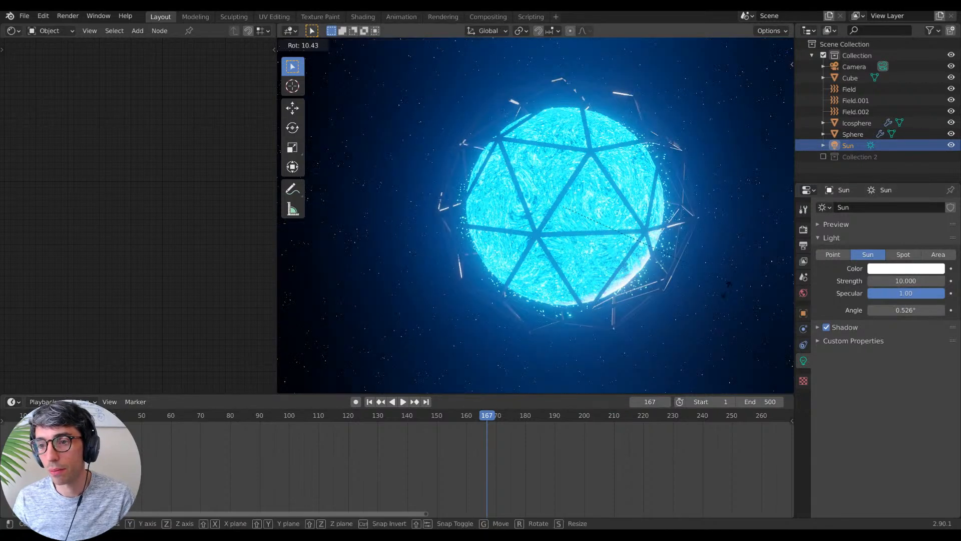
pyautogui.click(394, 329)
pyautogui.press('r')
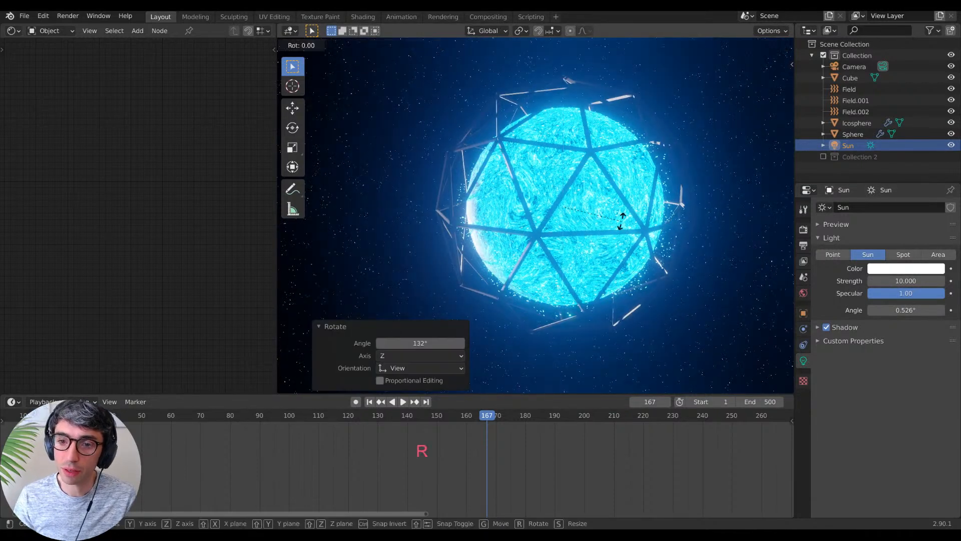
pyautogui.press('z')
pyautogui.click(742, 195)
# Step: Set the Sun light's strength to 0.55 and its colour to light blue with hue 0.546, saturation 0.664 and value 1.000
pyautogui.click(905, 281)
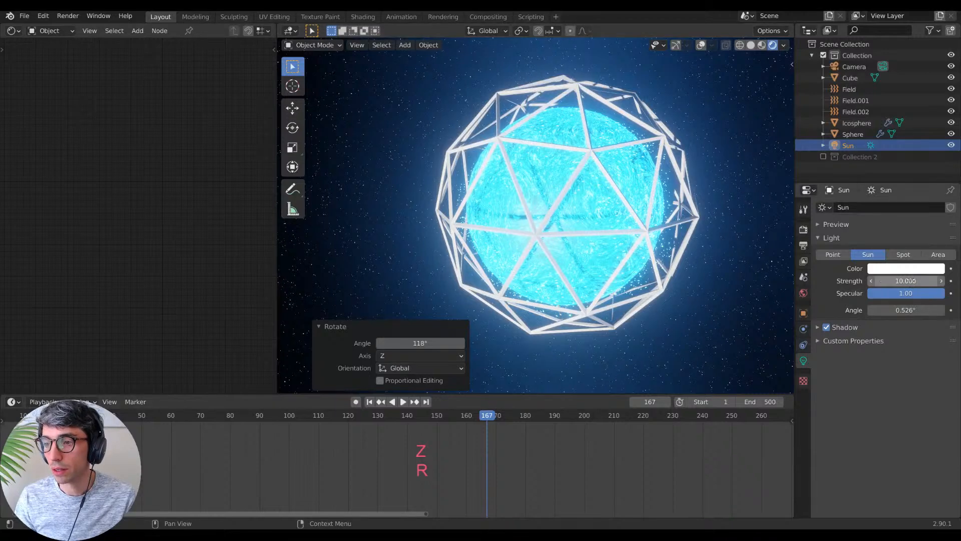
pyautogui.write('0.6')
pyautogui.press('Return')
pyautogui.press('BackSpace')
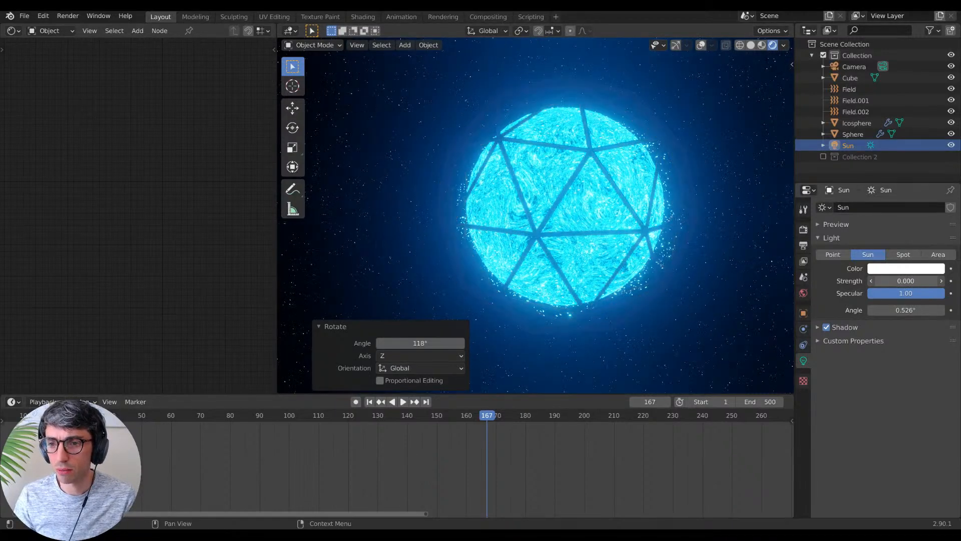
pyautogui.moveTo(905, 280); pyautogui.dragTo(916, 281)
pyautogui.click(899, 268)
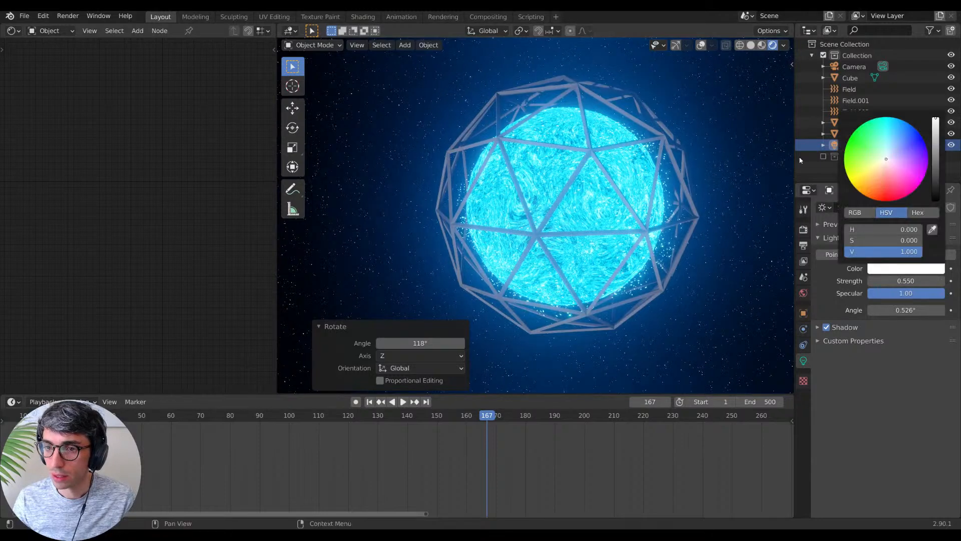
pyautogui.click(901, 268)
pyautogui.hotkey('ctrl', 'v')
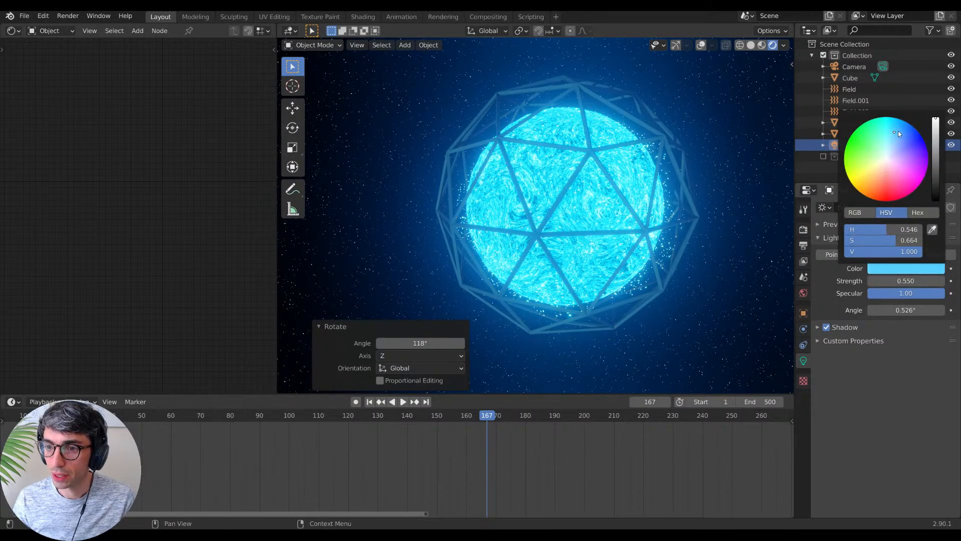
# Step: Rotate the Sun light about -77° around the global Z axis and raise its strength to 1.41
pyautogui.press('r')
pyautogui.press('z')
pyautogui.click(656, 44)
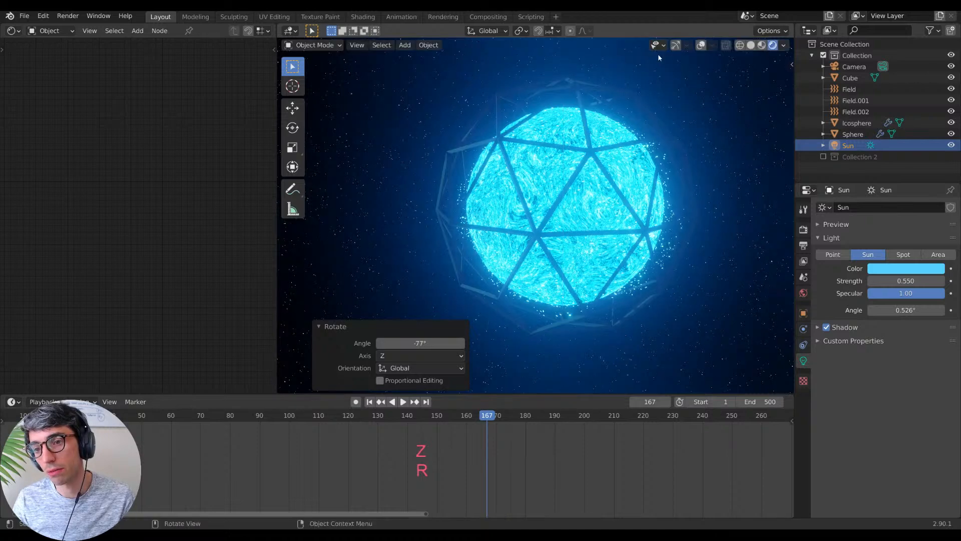
pyautogui.moveTo(936, 281); pyautogui.dragTo(960, 281)
# Step: Duplicate the Sun light in place and rotate the copy about 225° around the global Z axis
pyautogui.hotkey('shift', 'd')
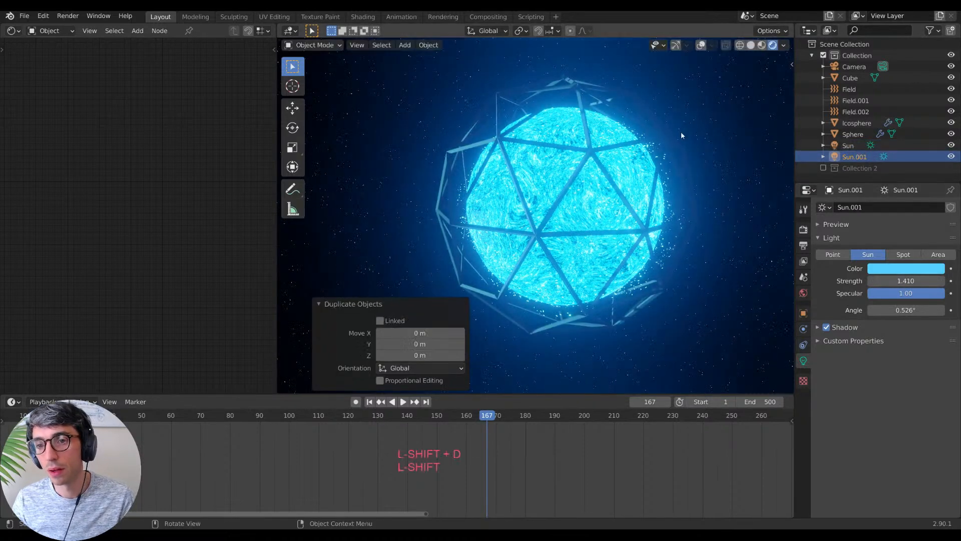
pyautogui.press('Escape')
pyautogui.press('r')
pyautogui.press('z')
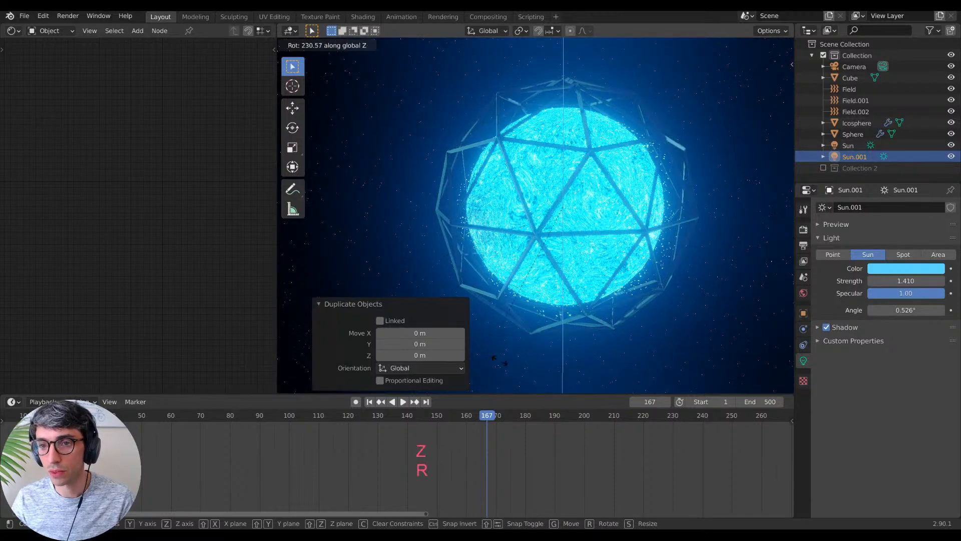
pyautogui.click(488, 323)
# Step: Set the duplicated Sun's strength to 10 and its colour to pale blue with hue 0.618 and saturation 0.138
pyautogui.click(906, 281)
pyautogui.write('10')
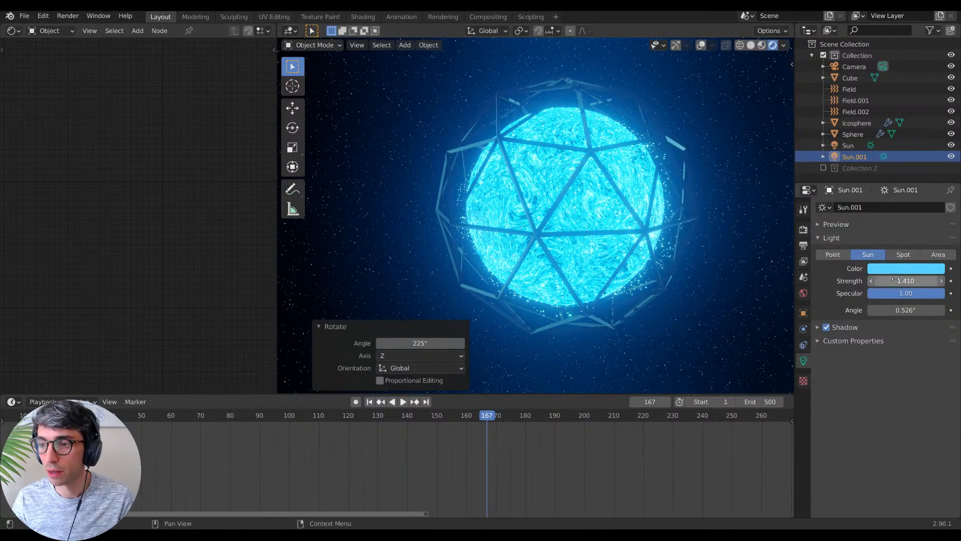
pyautogui.press('Return')
pyautogui.click(907, 270)
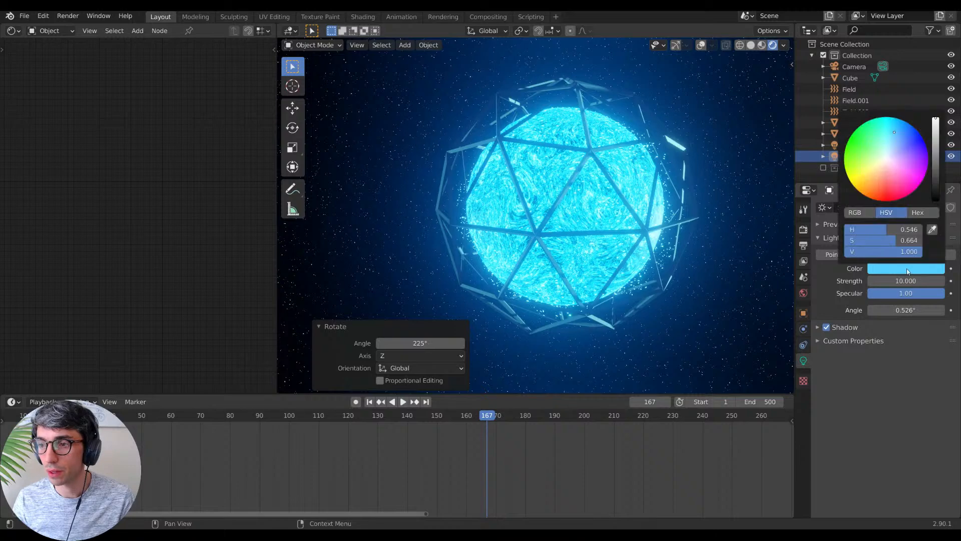
pyautogui.moveTo(901, 154); pyautogui.dragTo(892, 153)
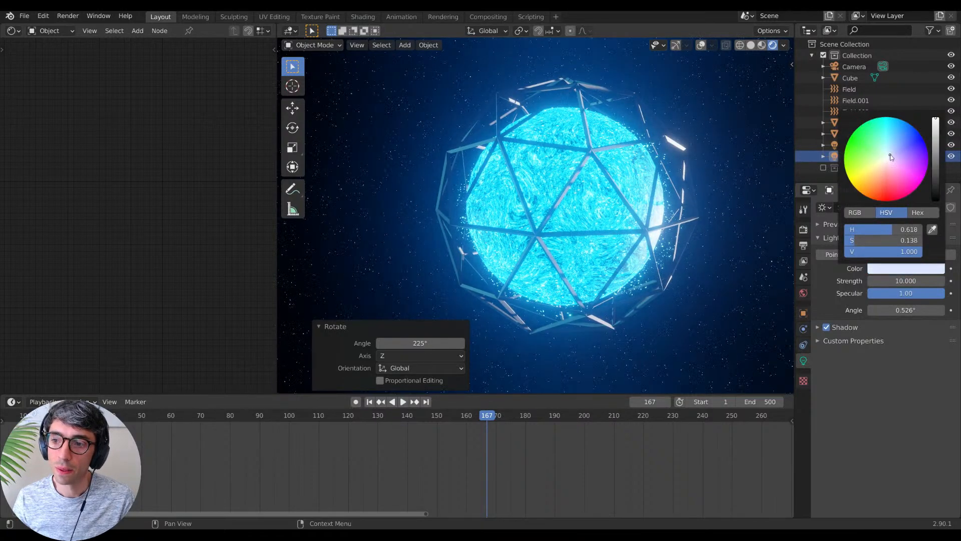
# Step: Set the inner sphere material's Specular to 0 and its Roughness to about 0.906
pyautogui.click(596, 193)
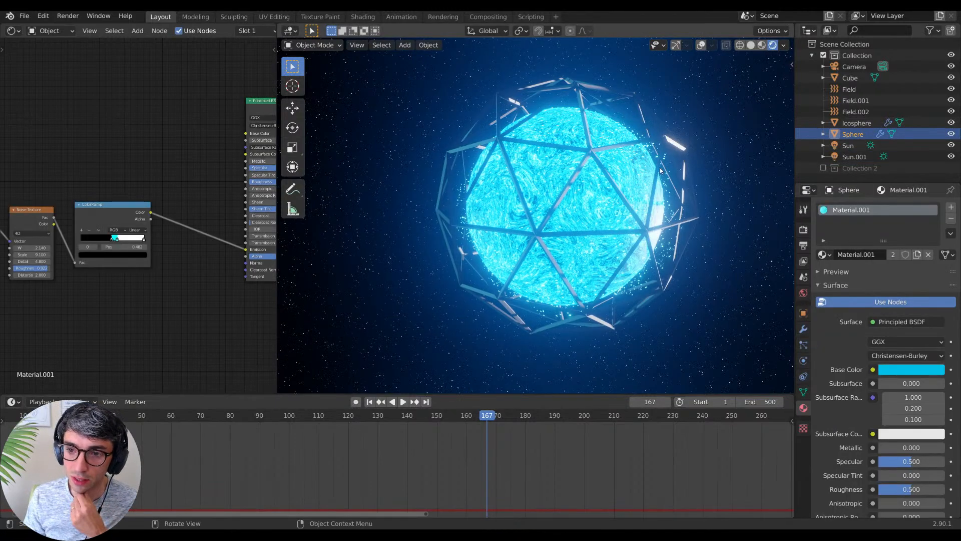
pyautogui.moveTo(194, 176); pyautogui.dragTo(109, 188, button='middle')
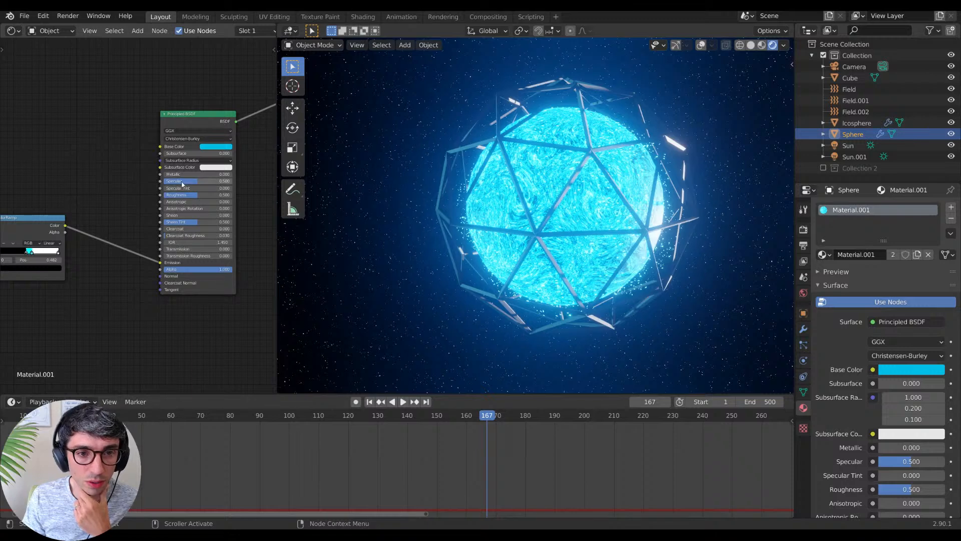
pyautogui.moveTo(182, 183); pyautogui.dragTo(150, 183)
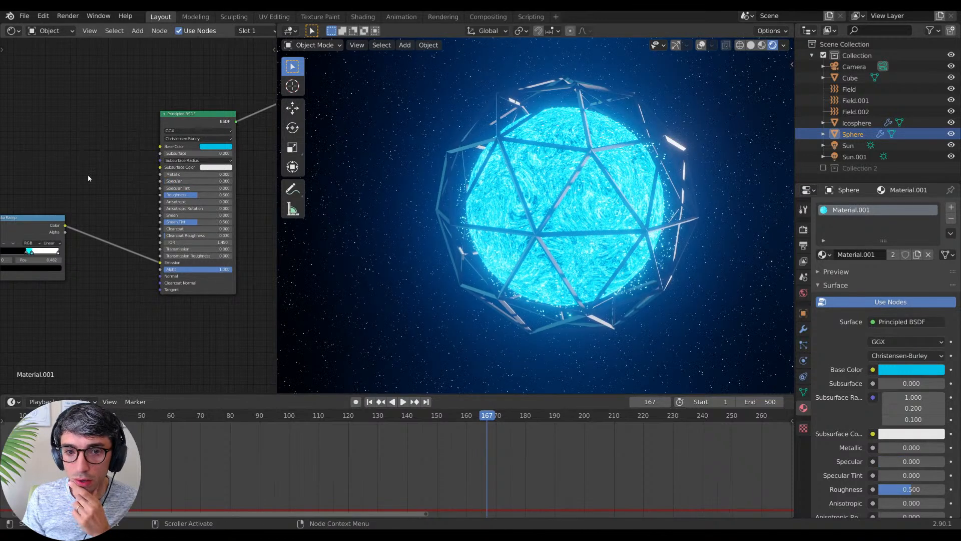
pyautogui.moveTo(88, 178); pyautogui.dragTo(78, 154, button='middle')
pyautogui.moveTo(170, 171); pyautogui.dragTo(191, 170)
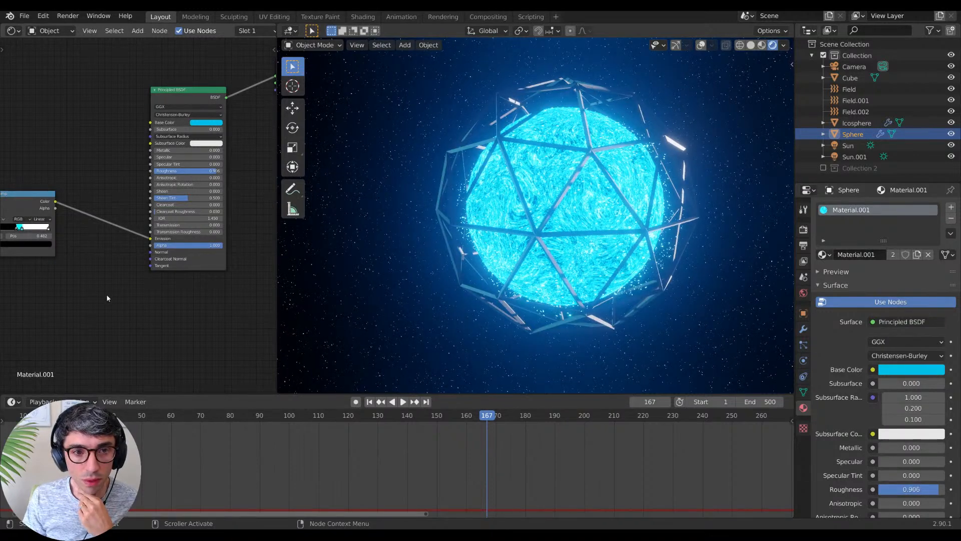
pyautogui.moveTo(107, 297); pyautogui.dragTo(105, 308, button='middle')
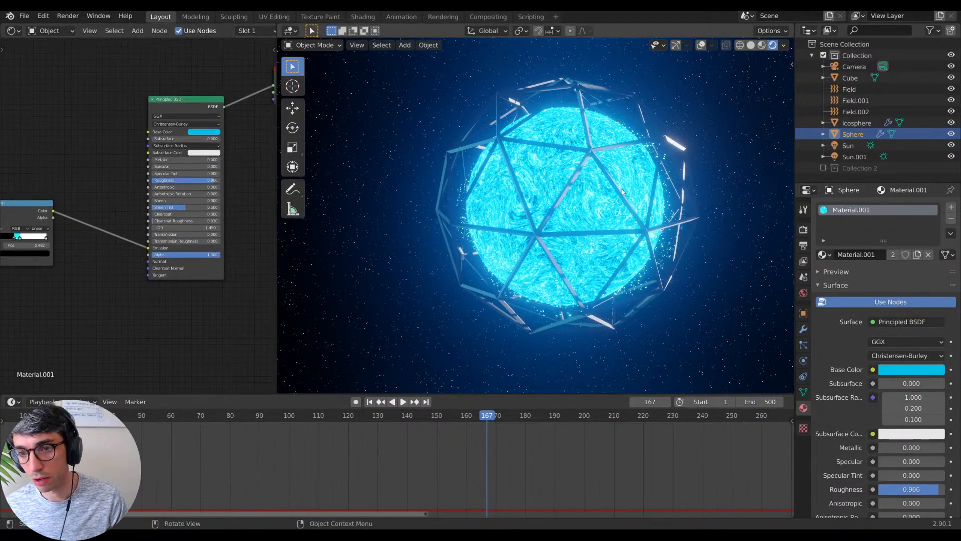
# Step: Duplicate the wireframe icosphere in place
pyautogui.click(536, 239)
pyautogui.scroll(3, 629, 319)
pyautogui.scroll(-3, 629, 321)
pyautogui.moveTo(636, 320); pyautogui.dragTo(623, 255, button='middle')
pyautogui.hotkey('shift', 'd')
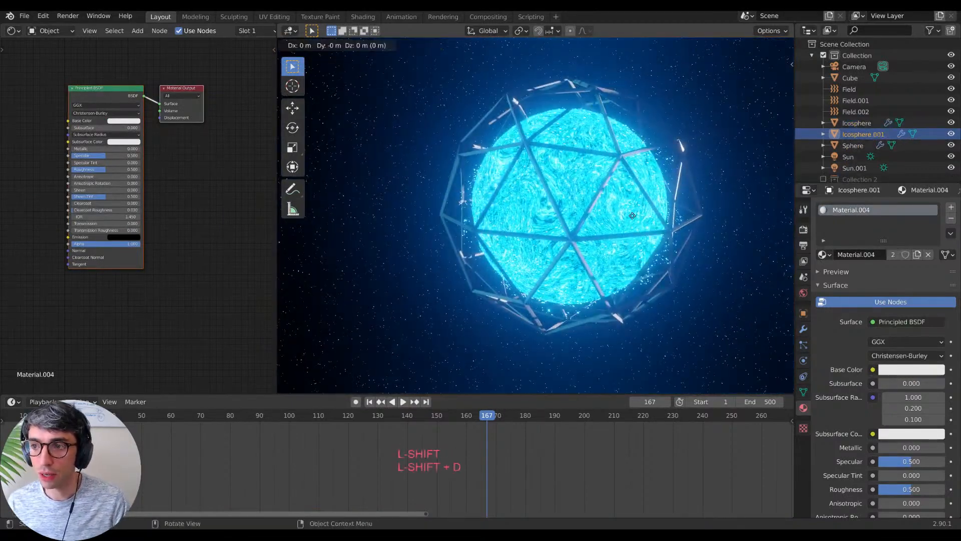
pyautogui.press('Escape')
# Step: Switch the viewport to solid shading with overlays and gizmos on, and remove the Wireframe modifier from the duplicated icosphere
pyautogui.click(750, 46)
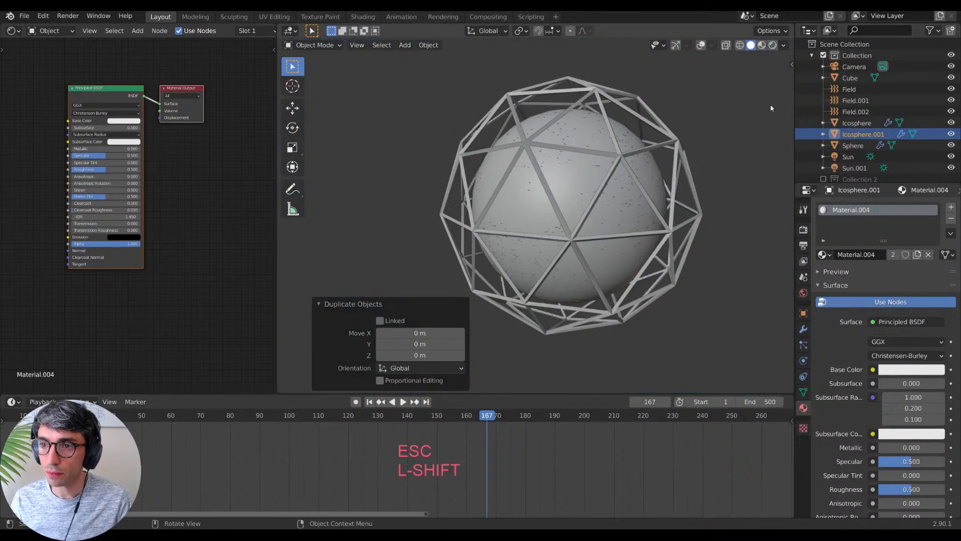
pyautogui.click(700, 45)
pyautogui.click(676, 45)
pyautogui.click(803, 329)
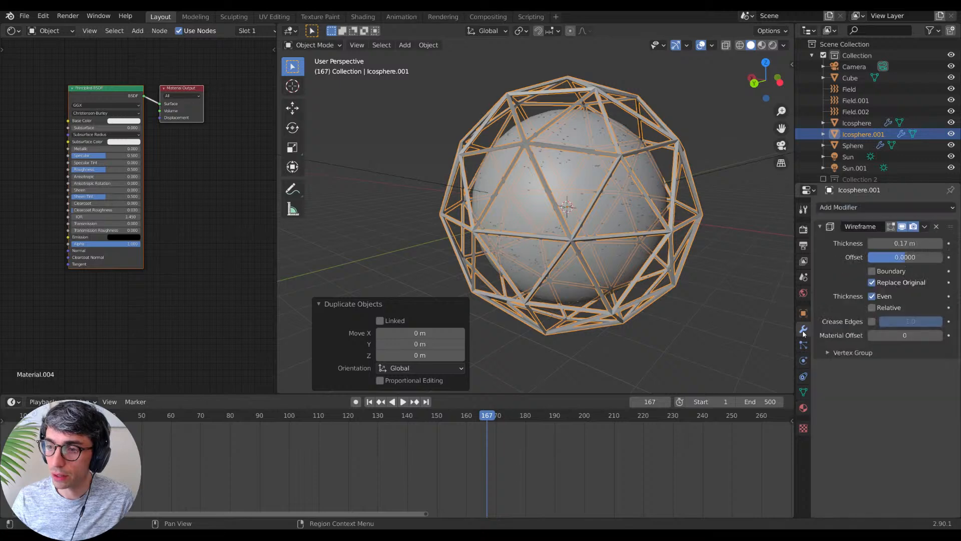
pyautogui.click(925, 227)
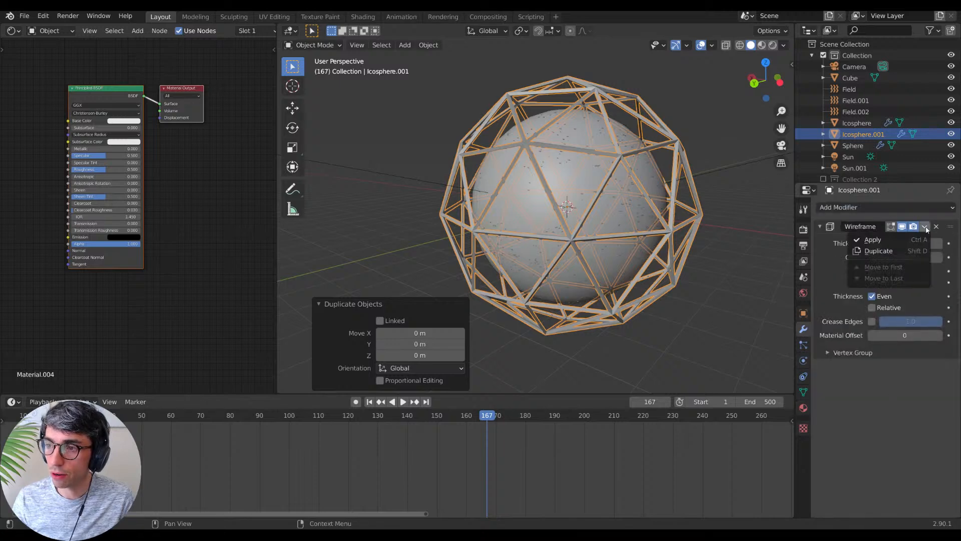
pyautogui.click(936, 227)
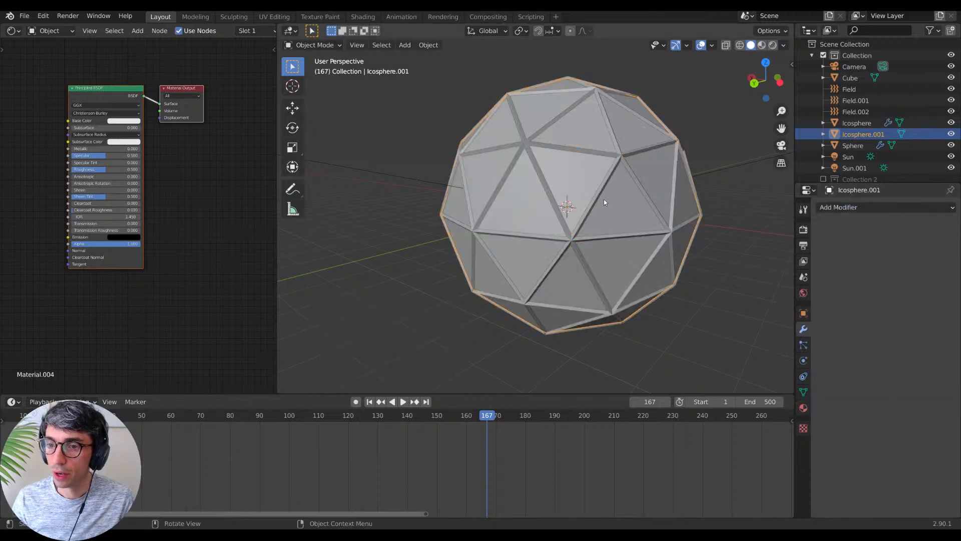
# Step: Enter Edit Mode on the duplicated icosphere and select all its faces in face selection mode
pyautogui.press('Tab')
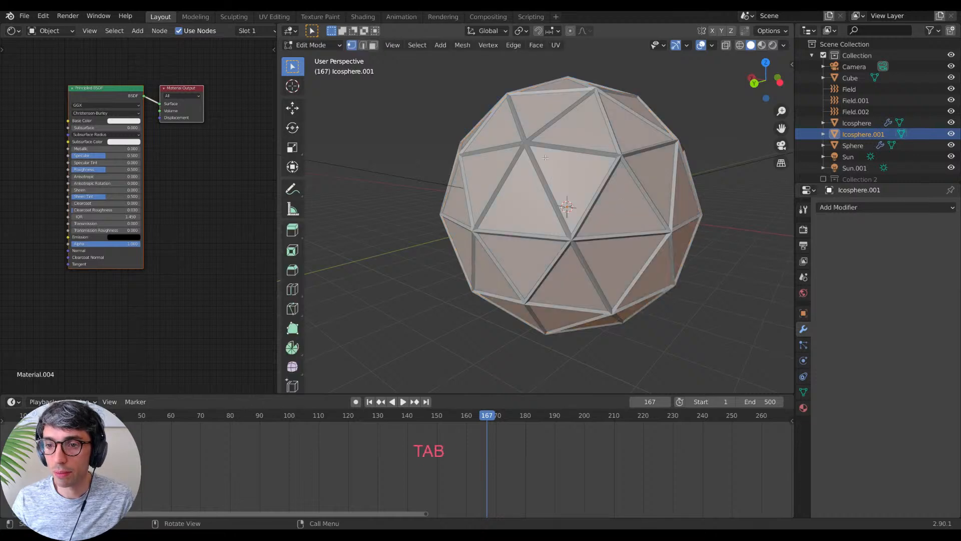
pyautogui.hotkey('alt', 'a')
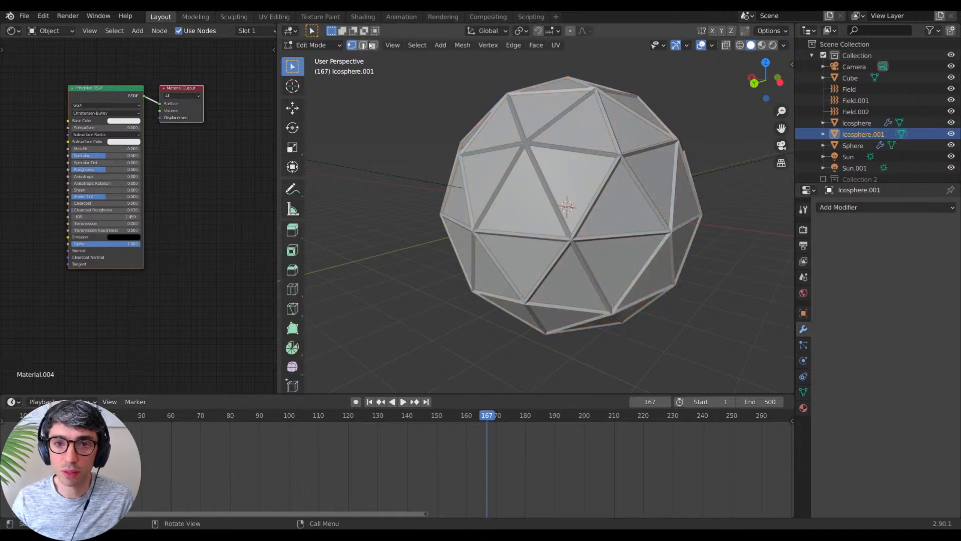
pyautogui.click(614, 215)
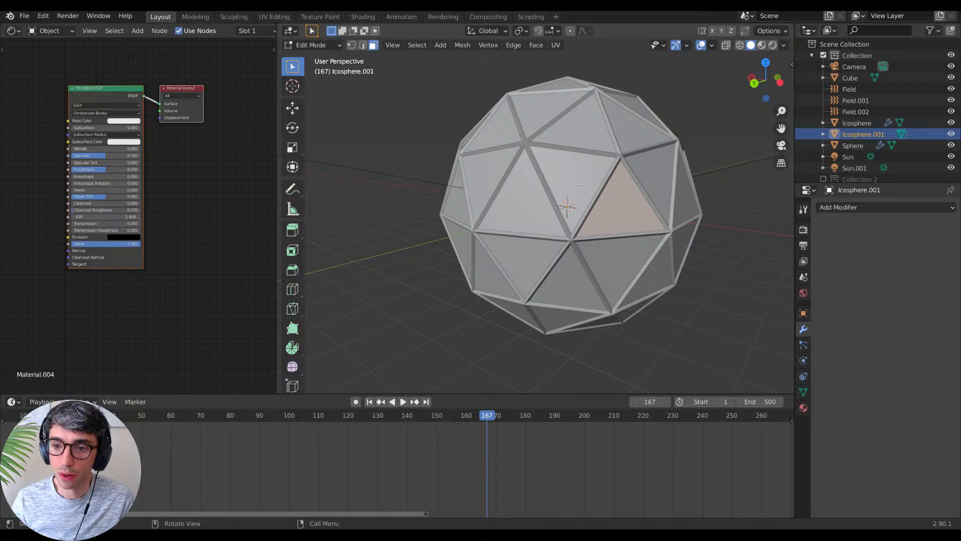
pyautogui.press('a')
# Step: Deselect scattered triangular faces all around the sphere and delete the faces still selected, leaving separate panels
pyautogui.keyDown('shift'); pyautogui.click(627, 212); pyautogui.keyUp('shift')
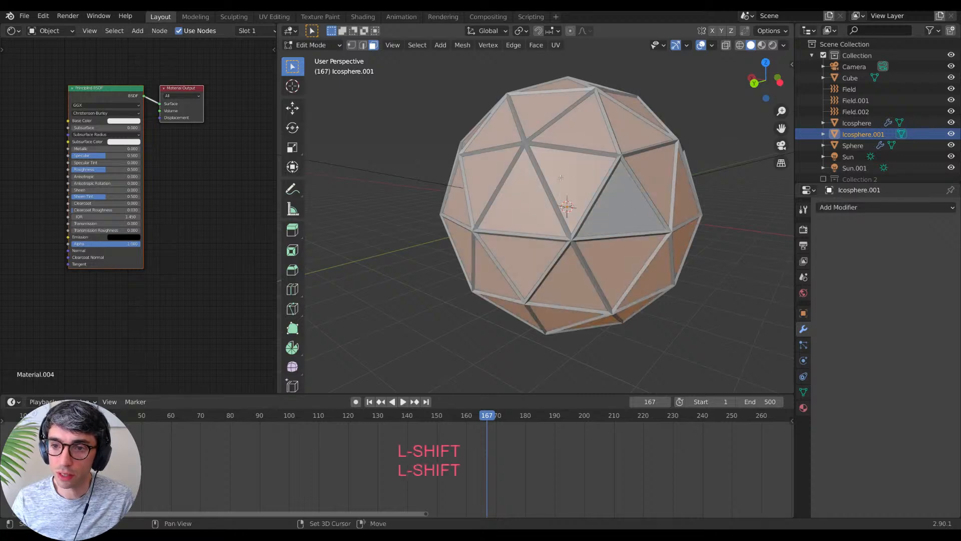
pyautogui.keyDown('shift'); pyautogui.click(649, 172); pyautogui.keyUp('shift')
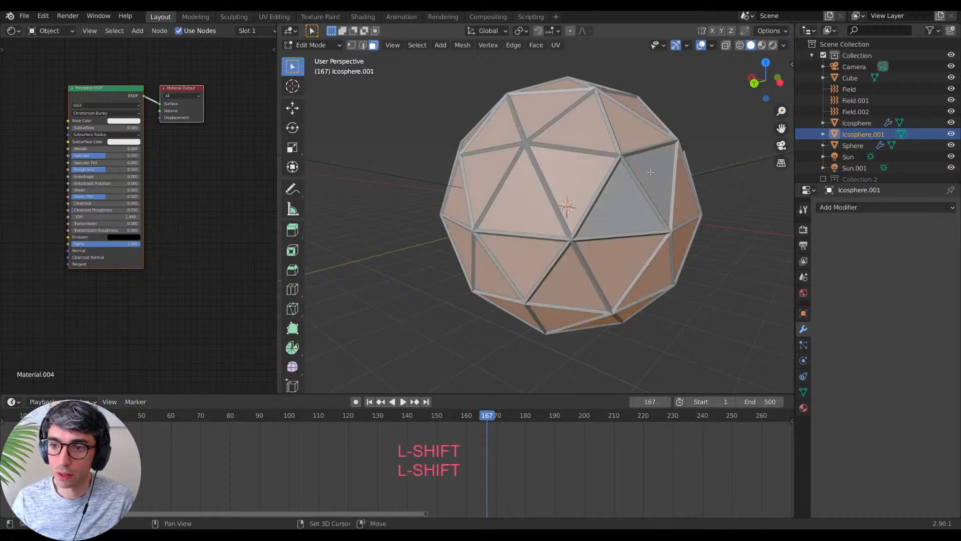
pyautogui.keyDown('shift'); pyautogui.click(637, 247); pyautogui.keyUp('shift')
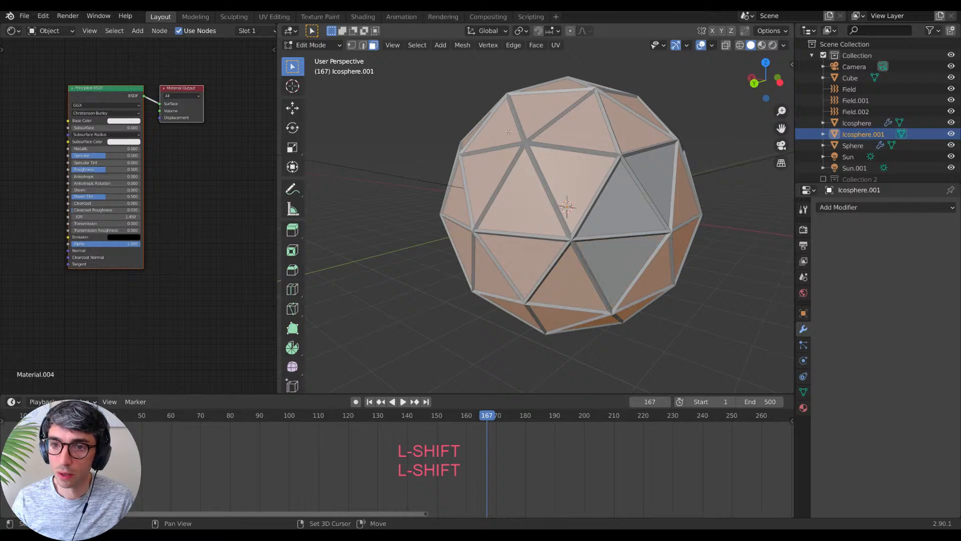
pyautogui.moveTo(508, 131); pyautogui.dragTo(555, 109, button='middle')
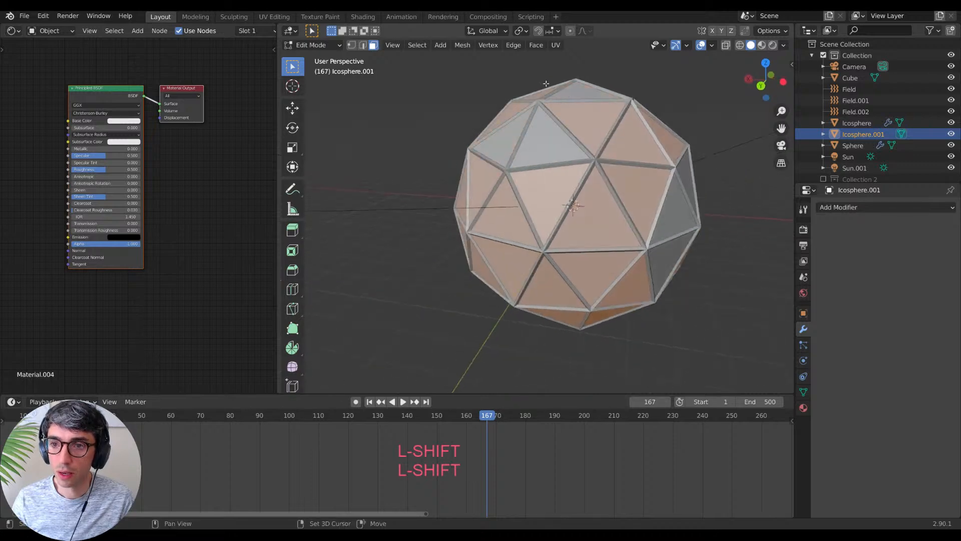
pyautogui.moveTo(516, 109); pyautogui.dragTo(552, 178, button='middle')
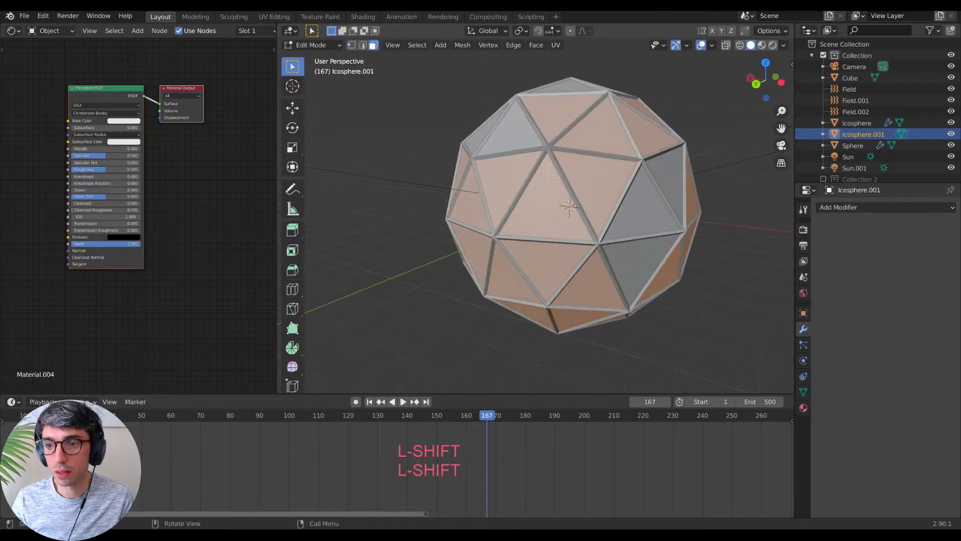
pyautogui.moveTo(621, 197); pyautogui.dragTo(615, 177, button='middle')
pyautogui.keyDown('shift'); pyautogui.click(623, 265); pyautogui.keyUp('shift')
pyautogui.keyDown('shift'); pyautogui.click(592, 215); pyautogui.keyUp('shift')
pyautogui.moveTo(592, 215); pyautogui.dragTo(542, 217, button='middle')
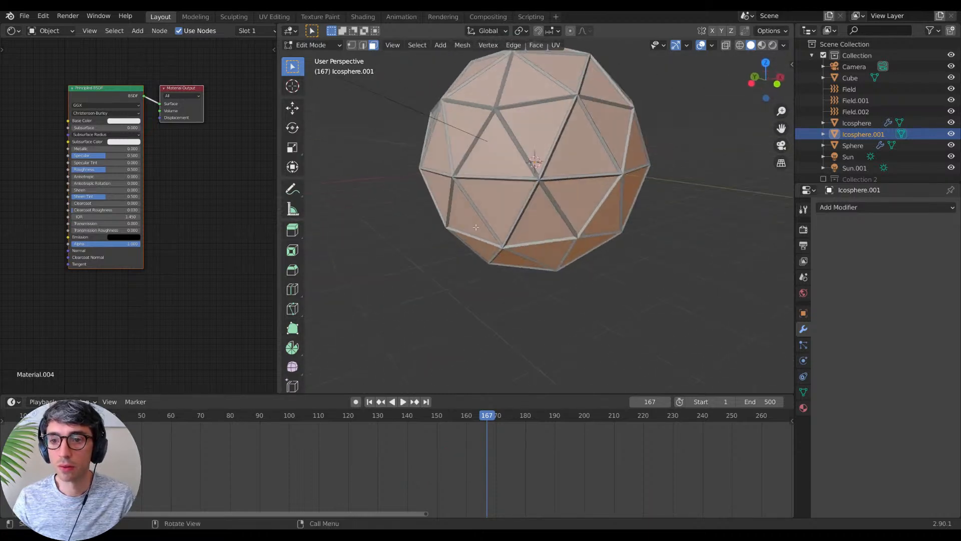
pyautogui.keyDown('shift'); pyautogui.click(542, 217); pyautogui.keyUp('shift')
pyautogui.keyDown('shift'); pyautogui.click(590, 151); pyautogui.keyUp('shift')
pyautogui.moveTo(643, 198); pyautogui.dragTo(546, 145, button='middle')
pyautogui.keyDown('shift'); pyautogui.click(546, 214); pyautogui.keyUp('shift')
pyautogui.moveTo(502, 99); pyautogui.dragTo(612, 85, button='middle')
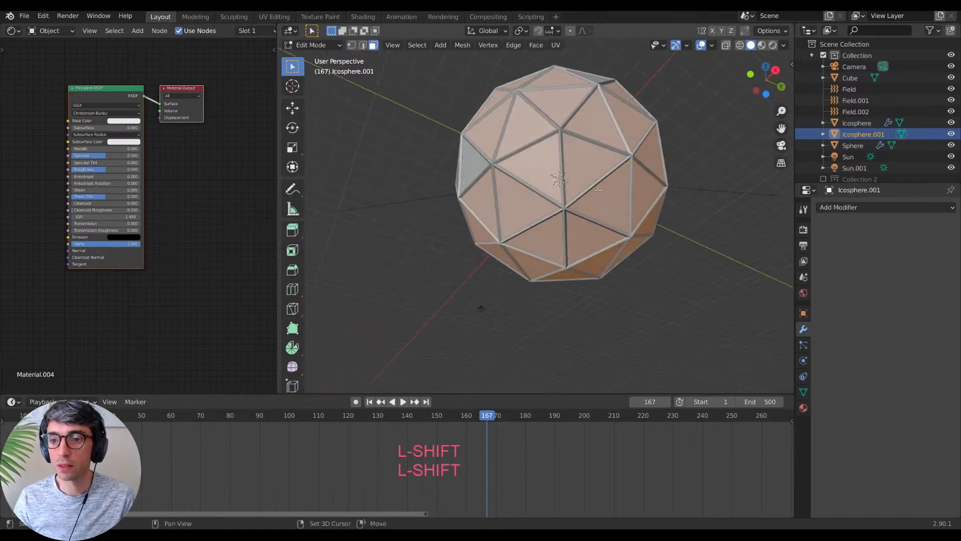
pyautogui.keyDown('shift'); pyautogui.click(604, 199); pyautogui.keyUp('shift')
pyautogui.keyDown('shift'); pyautogui.click(587, 235); pyautogui.keyUp('shift')
pyautogui.keyDown('shift'); pyautogui.click(562, 239); pyautogui.keyUp('shift')
pyautogui.moveTo(640, 249); pyautogui.dragTo(576, 183, button='middle')
pyautogui.press('x')
pyautogui.click(569, 189)
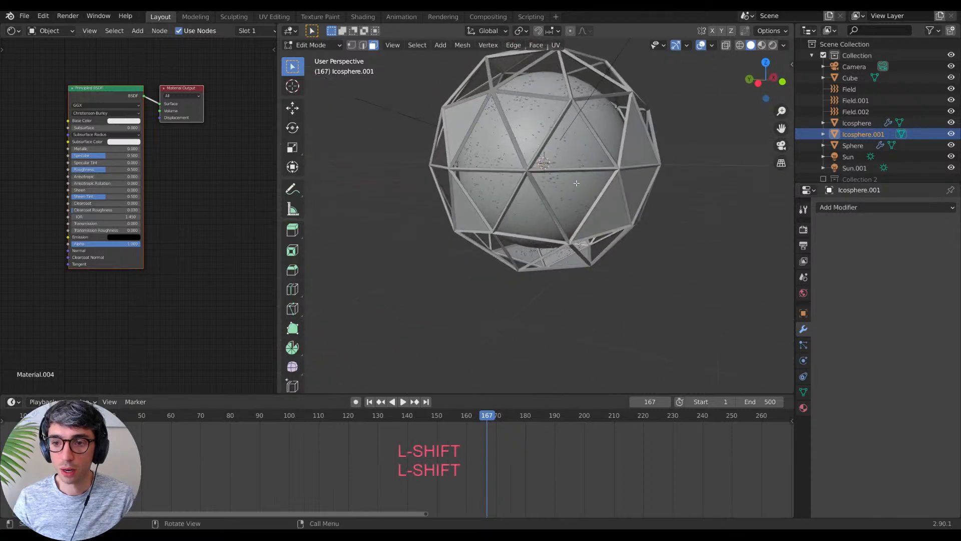
# Step: Show the scene through the camera in rendered shading
pyautogui.press('KP_0')
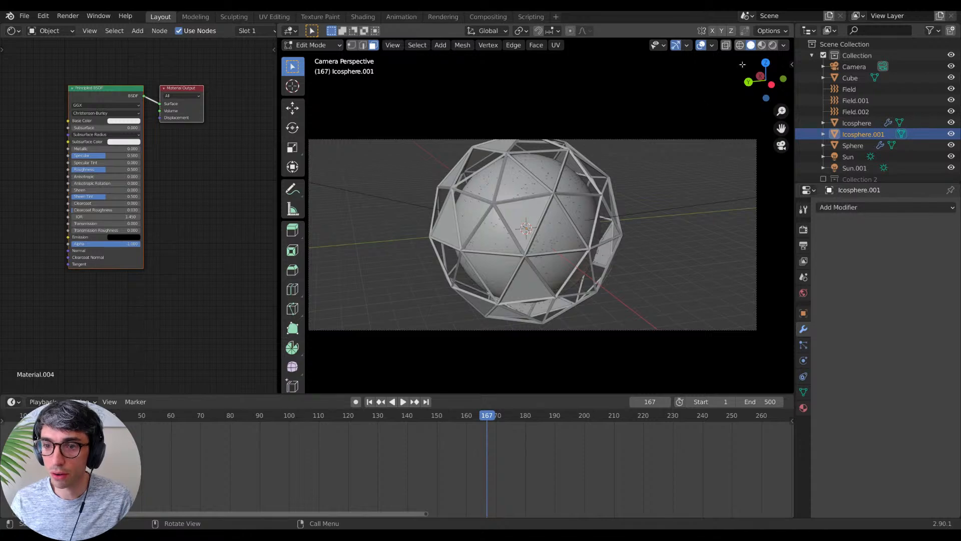
pyautogui.click(772, 46)
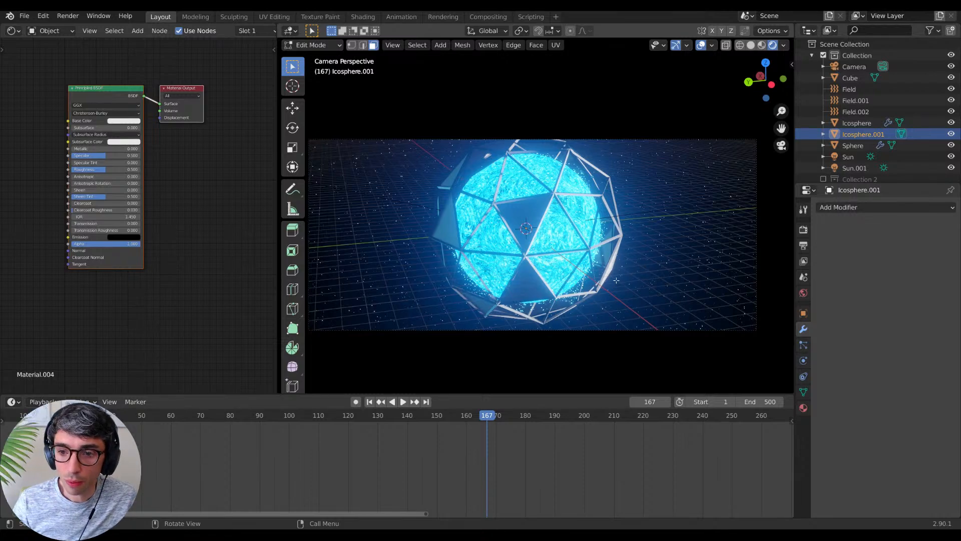
pyautogui.moveTo(618, 287); pyautogui.dragTo(570, 286, button='middle')
pyautogui.scroll(3, 575, 276)
pyautogui.keyDown('shift'); pyautogui.moveTo(570, 286); pyautogui.dragTo(563, 306, button='middle'); pyautogui.keyUp('shift')
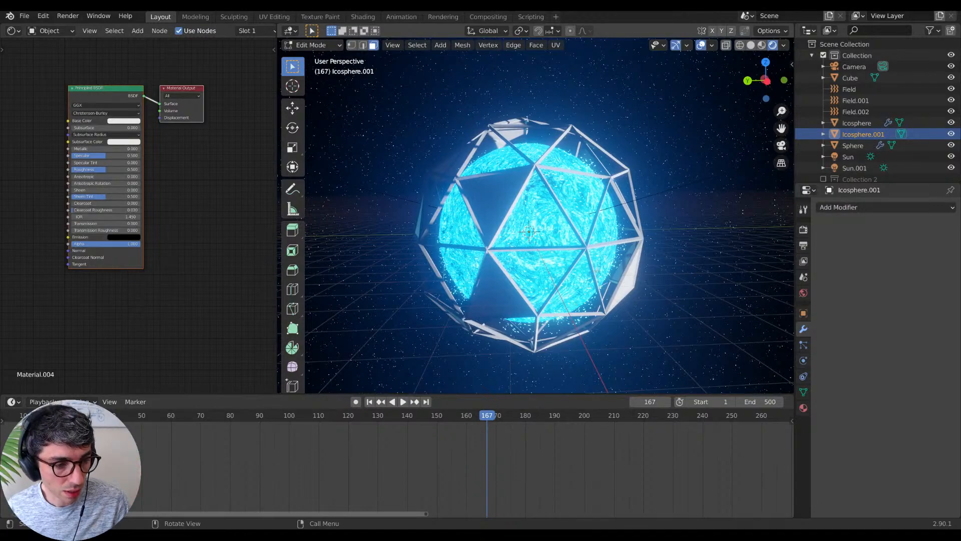
pyautogui.moveTo(581, 307); pyautogui.dragTo(580, 302, button='middle')
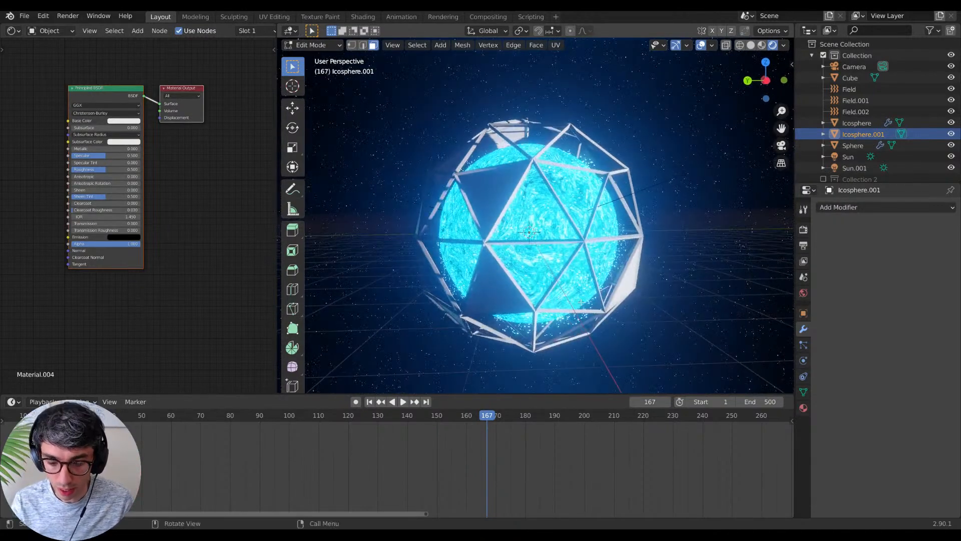
pyautogui.press('KP_0')
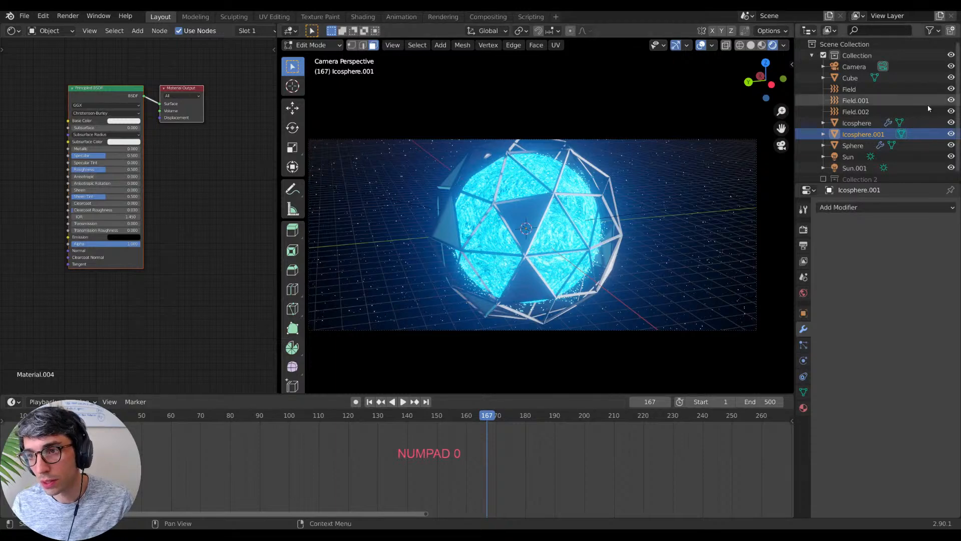
pyautogui.click(857, 125)
pyautogui.keyDown('shift'); pyautogui.click(858, 134); pyautogui.keyUp('shift')
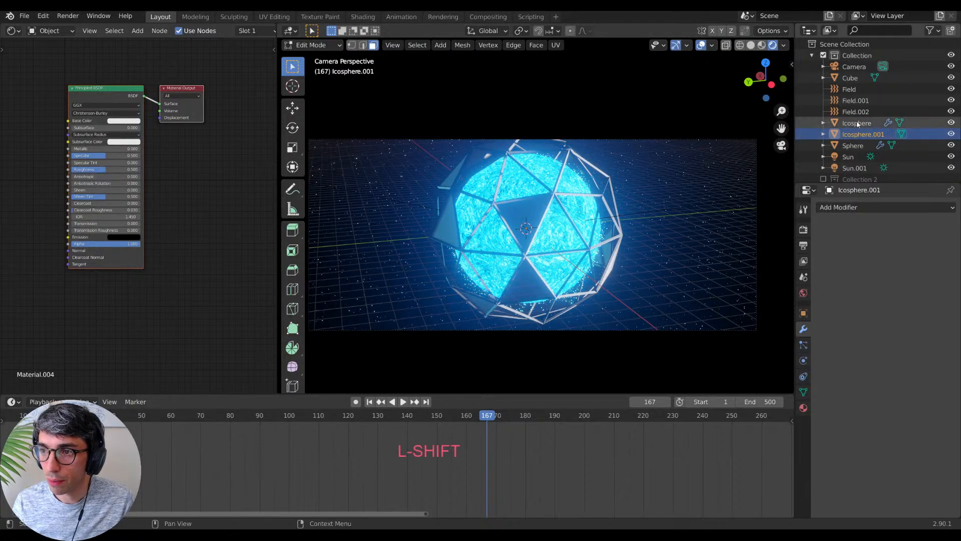
pyautogui.keyDown('shift'); pyautogui.click(857, 123); pyautogui.keyUp('shift')
pyautogui.hotkey('ctrl', 'p')
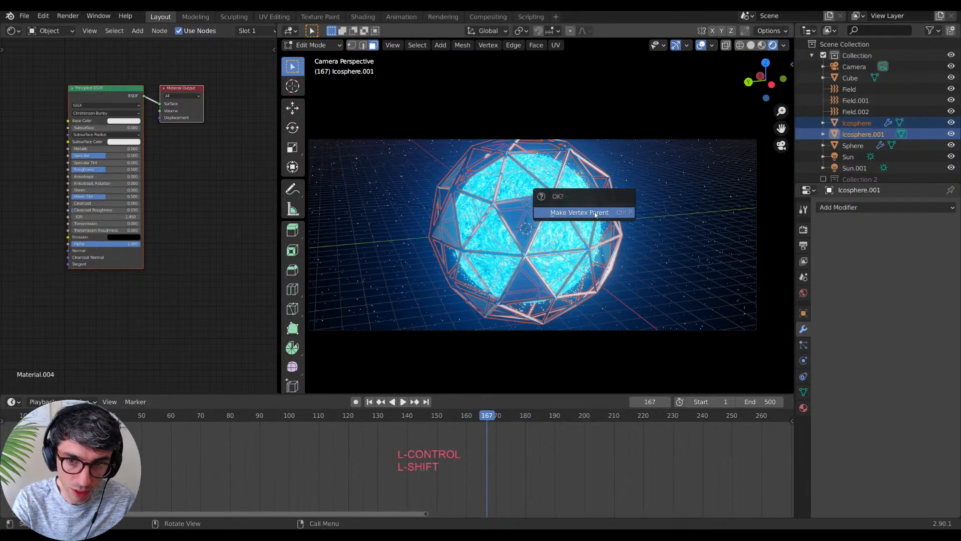
pyautogui.press('Return')
pyautogui.press('Escape')
# Step: Leave Edit Mode and parent the wireframe Icosphere to Icosphere.001 as an Object parent
pyautogui.press('Tab')
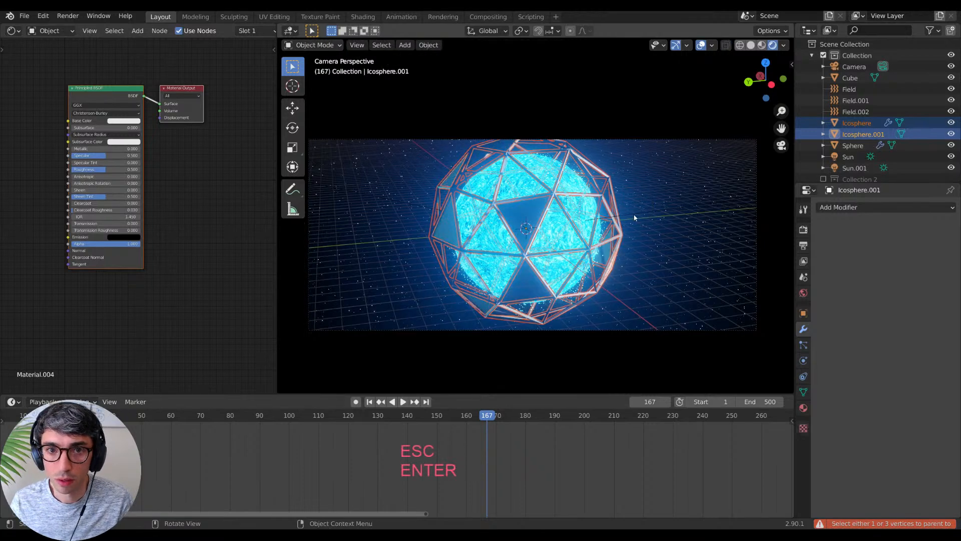
pyautogui.click(852, 145)
pyautogui.click(856, 123)
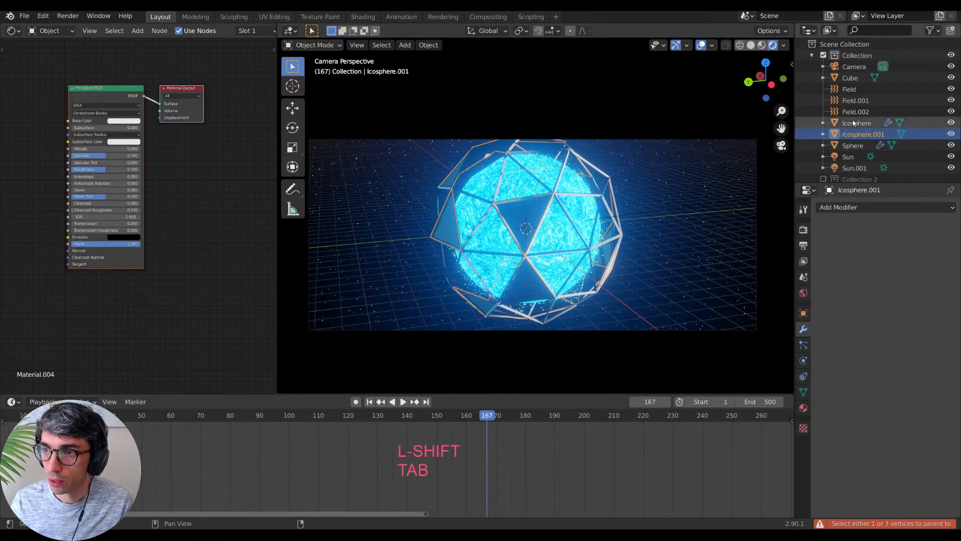
pyautogui.keyDown('shift'); pyautogui.click(855, 134); pyautogui.keyUp('shift')
pyautogui.hotkey('ctrl', 'p')
pyautogui.click(711, 153)
# Step: Rotate the parented icospheres 230° around the global Z axis and deselect them
pyautogui.press('r')
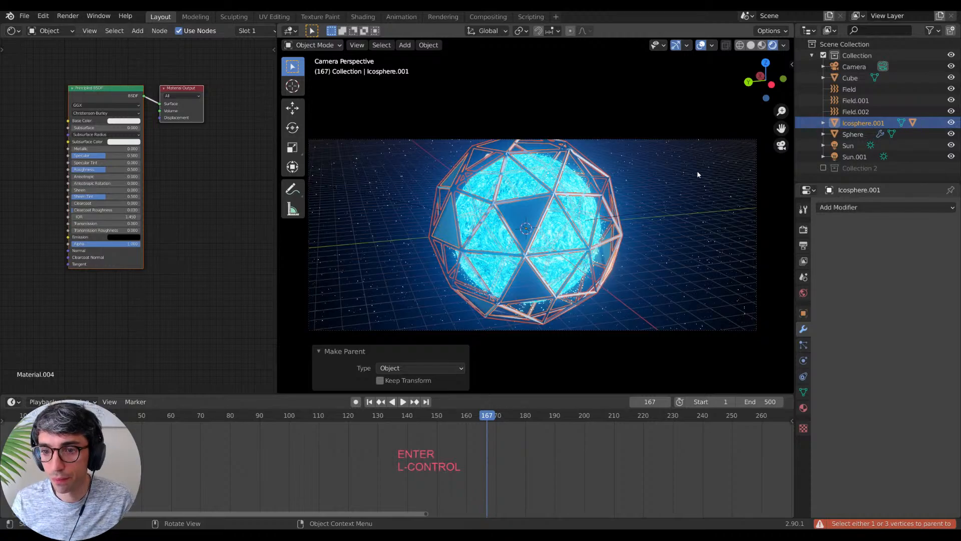
pyautogui.press('z')
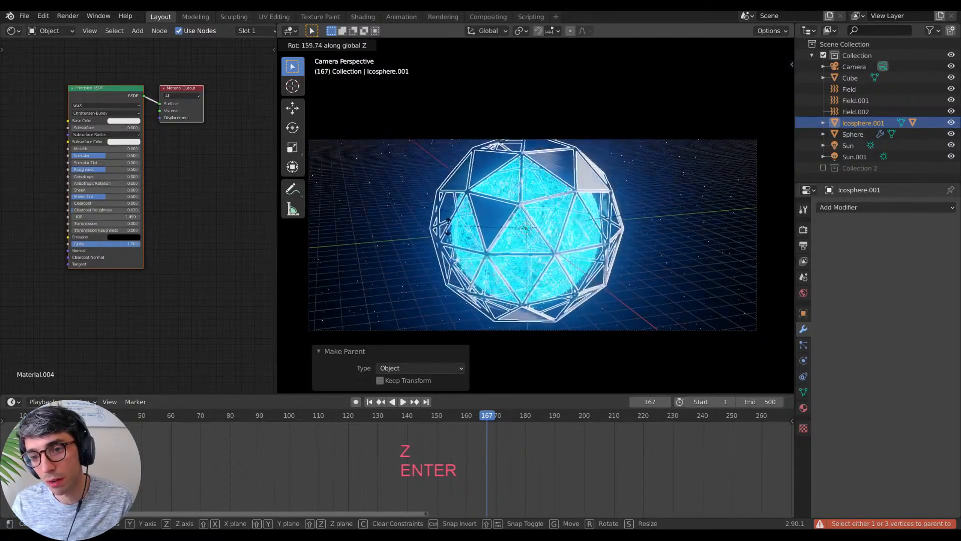
pyautogui.click(553, 272)
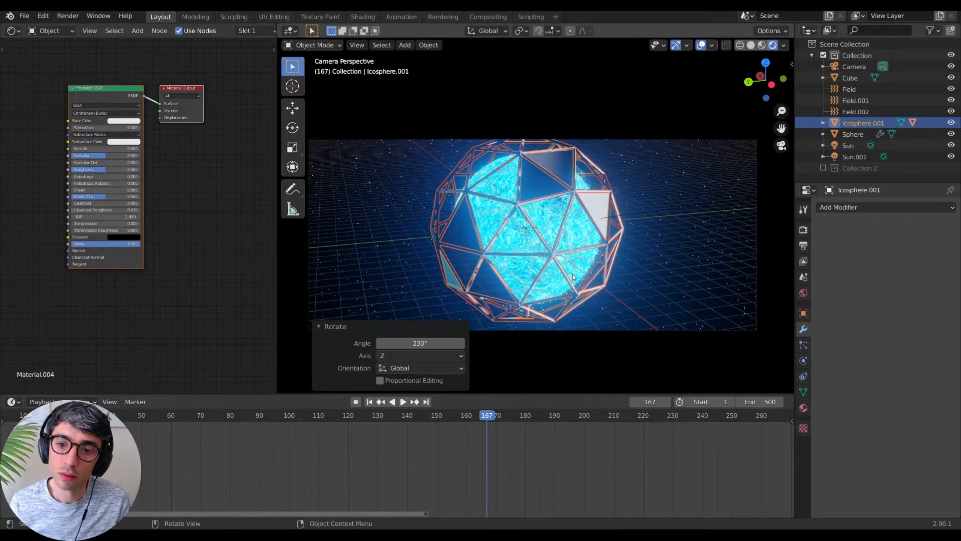
pyautogui.click(704, 238)
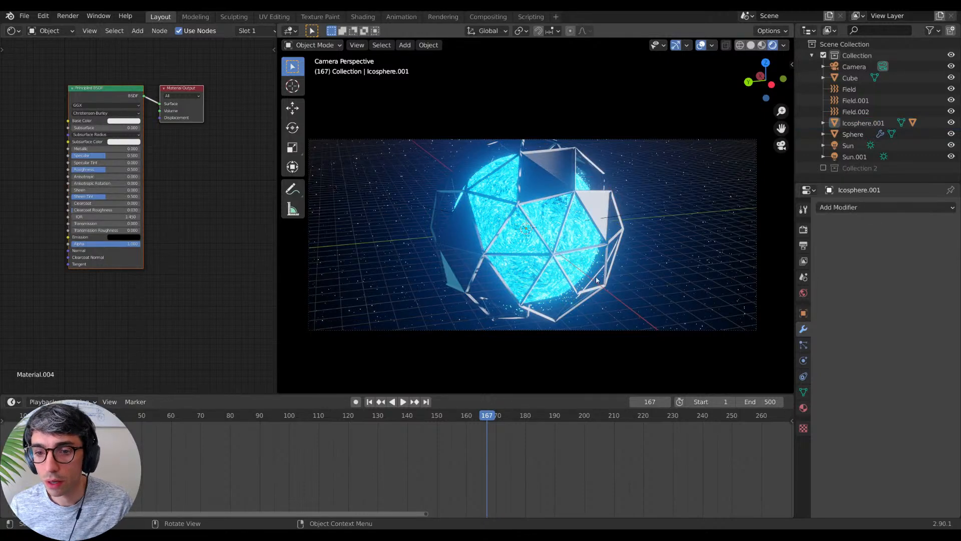
# Step: Select the wireframe Icosphere and add a Voronoi Texture node to its Material.004 node tree, well before the Principled BSDF
pyautogui.click(615, 214)
pyautogui.click(803, 408)
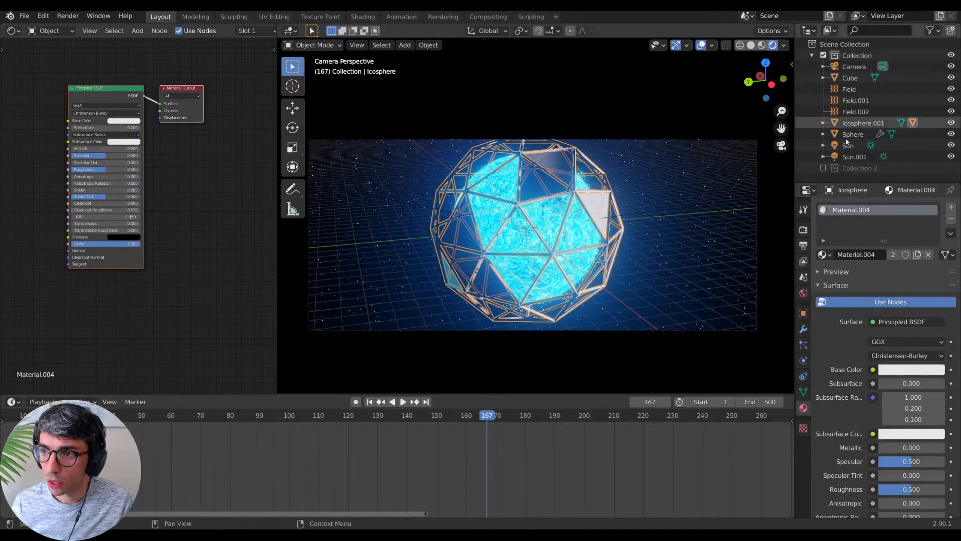
pyautogui.press('KP_Decimal')
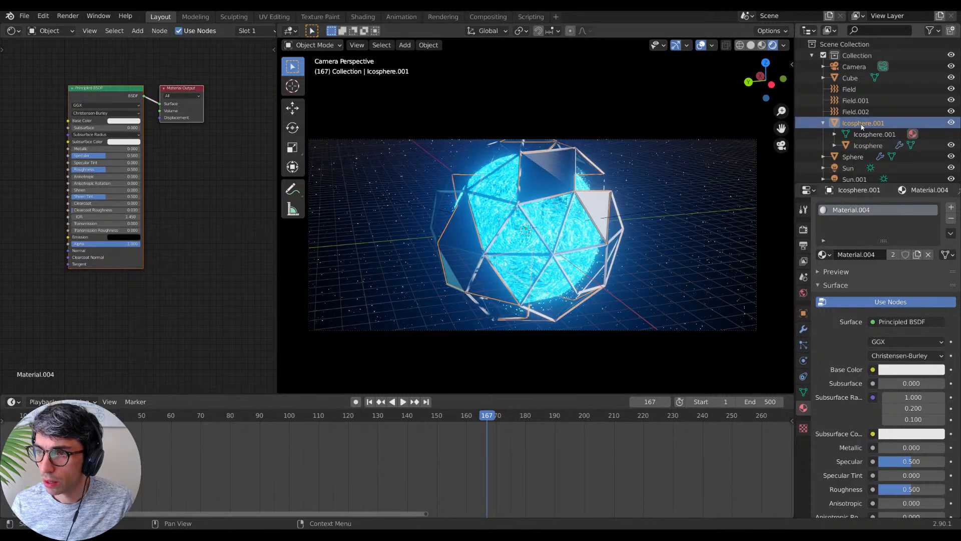
pyautogui.moveTo(140, 292); pyautogui.dragTo(219, 321, button='middle')
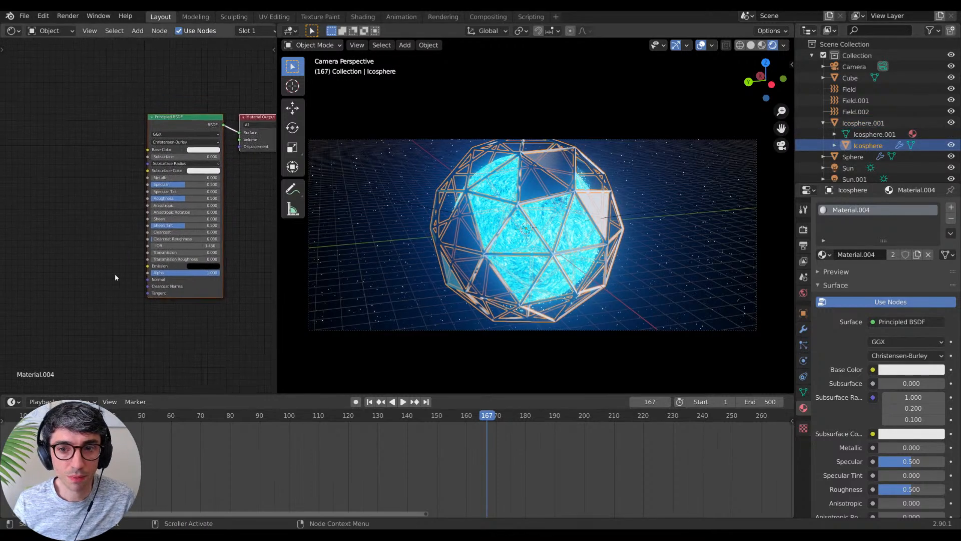
pyautogui.moveTo(95, 230); pyautogui.dragTo(138, 195, button='middle')
pyautogui.hotkey('shift', 'a')
pyautogui.click(138, 196)
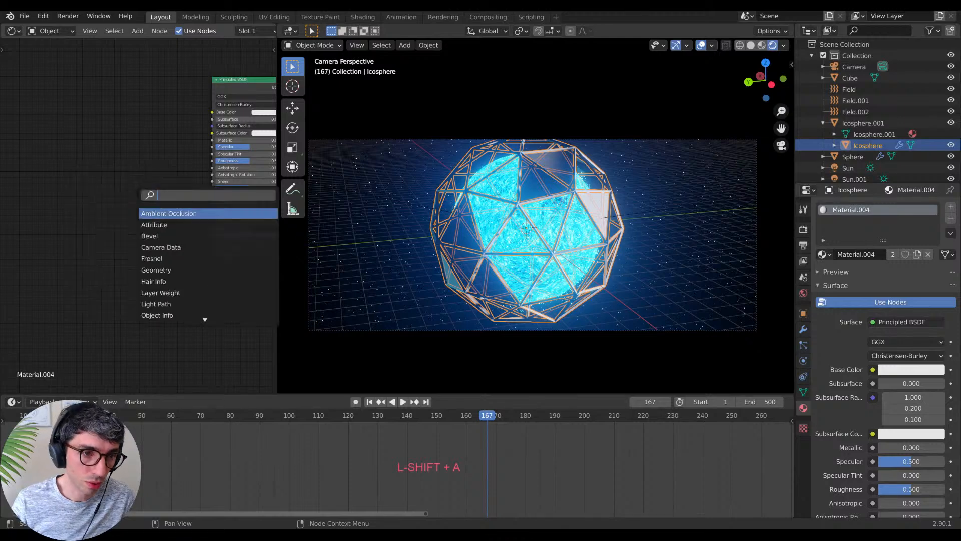
pyautogui.write('vor')
pyautogui.press('Return')
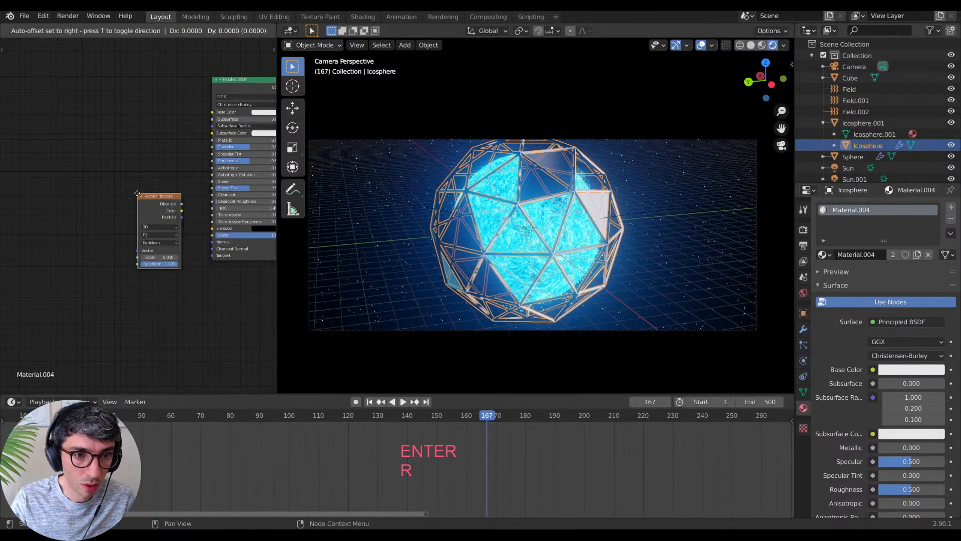
pyautogui.click(67, 151)
# Step: Duplicate the Voronoi Texture node and connect the first one's Distance output to the duplicate's Vector input
pyautogui.hotkey('shift', 'd')
pyautogui.click(121, 152)
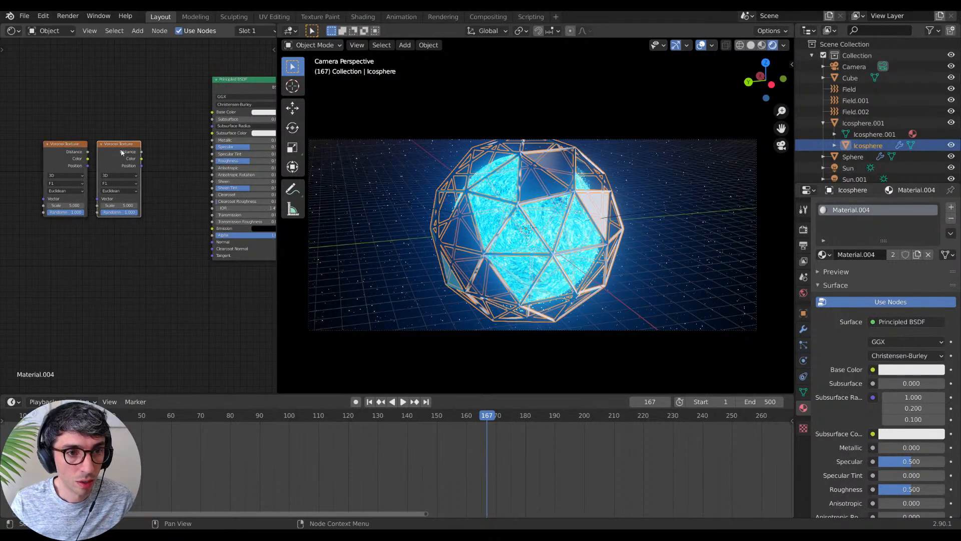
pyautogui.moveTo(75, 151); pyautogui.dragTo(116, 152, button='middle')
pyautogui.moveTo(114, 153); pyautogui.dragTo(137, 200)
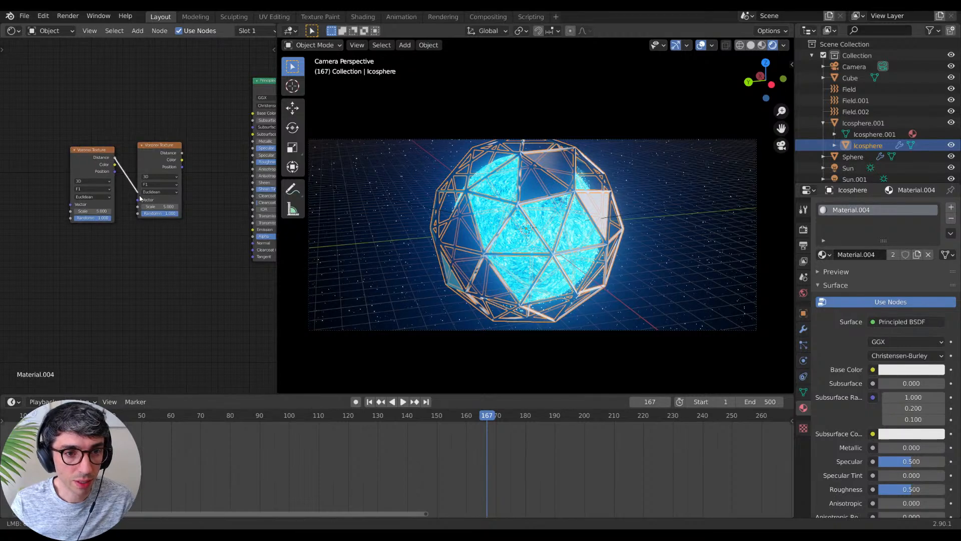
# Step: Add a Texture Coordinate node and connect it to the first Voronoi Texture's Vector input
pyautogui.moveTo(20, 144); pyautogui.dragTo(96, 136, button='middle')
pyautogui.hotkey('shift', 'a')
pyautogui.click(80, 135)
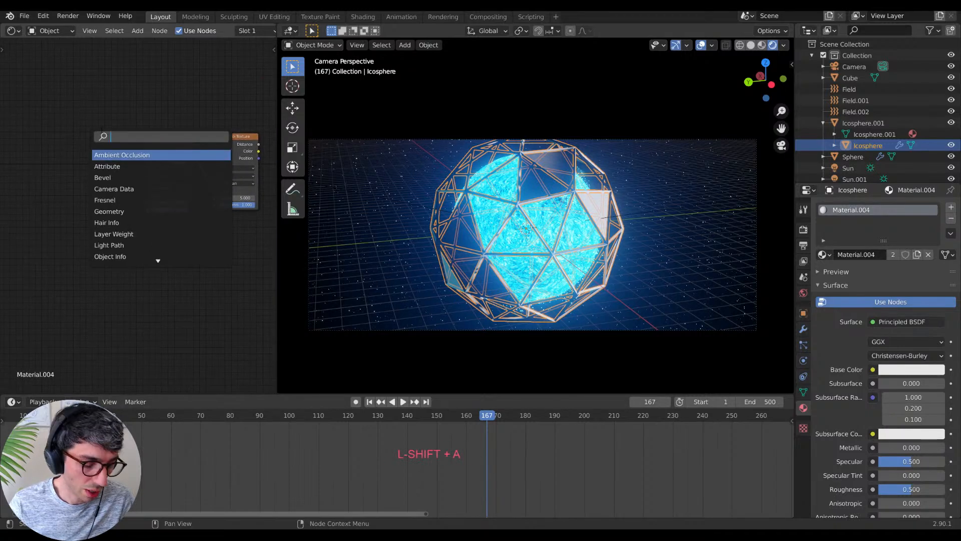
pyautogui.write('tex')
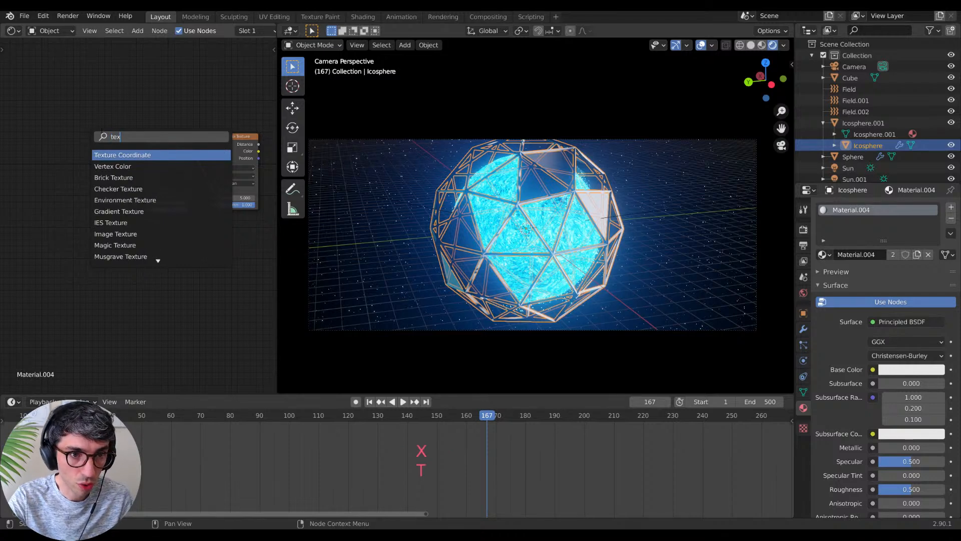
pyautogui.press('Return')
pyautogui.click(60, 137)
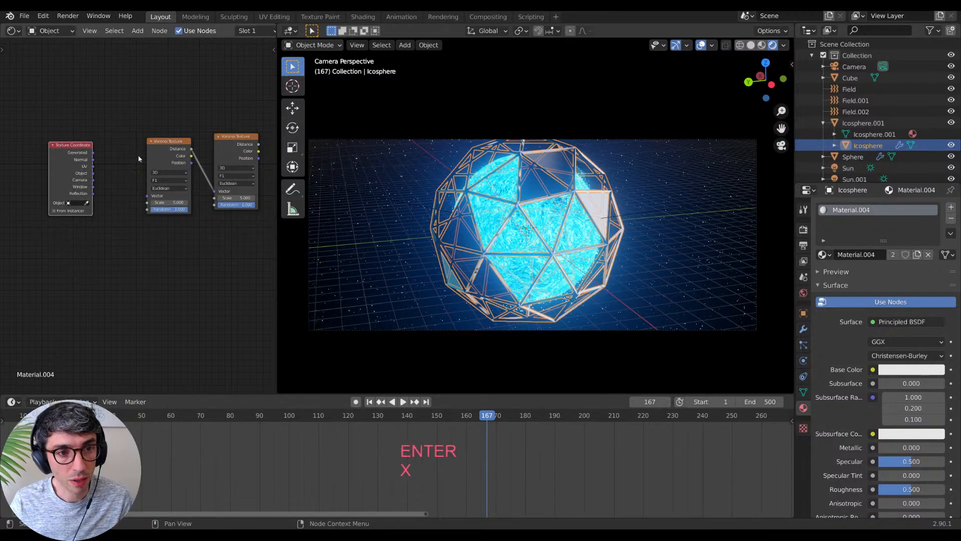
pyautogui.moveTo(94, 153); pyautogui.dragTo(160, 127)
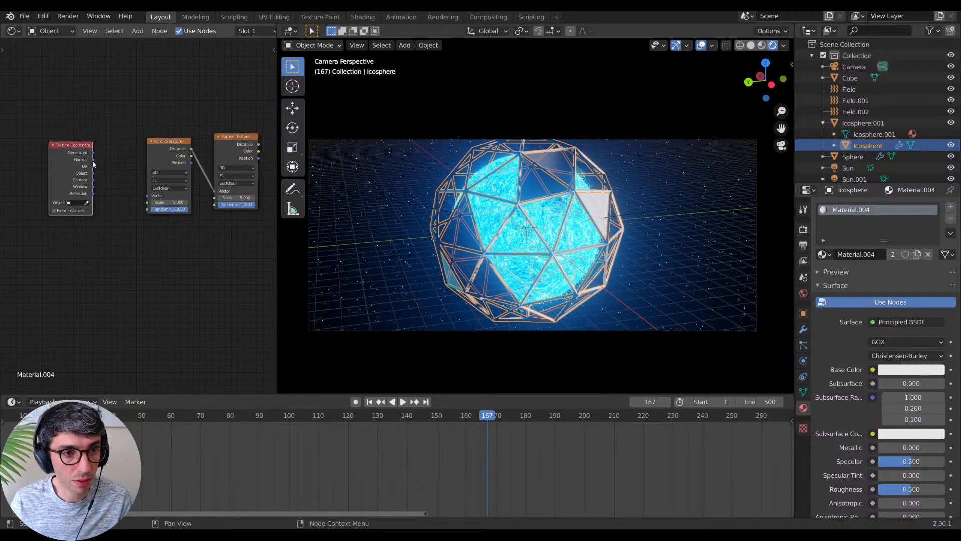
pyautogui.moveTo(94, 160); pyautogui.dragTo(147, 196)
# Step: Add a ColorRamp node between the second Voronoi Texture and the Principled BSDF
pyautogui.moveTo(150, 199); pyautogui.dragTo(42, 208, button='middle')
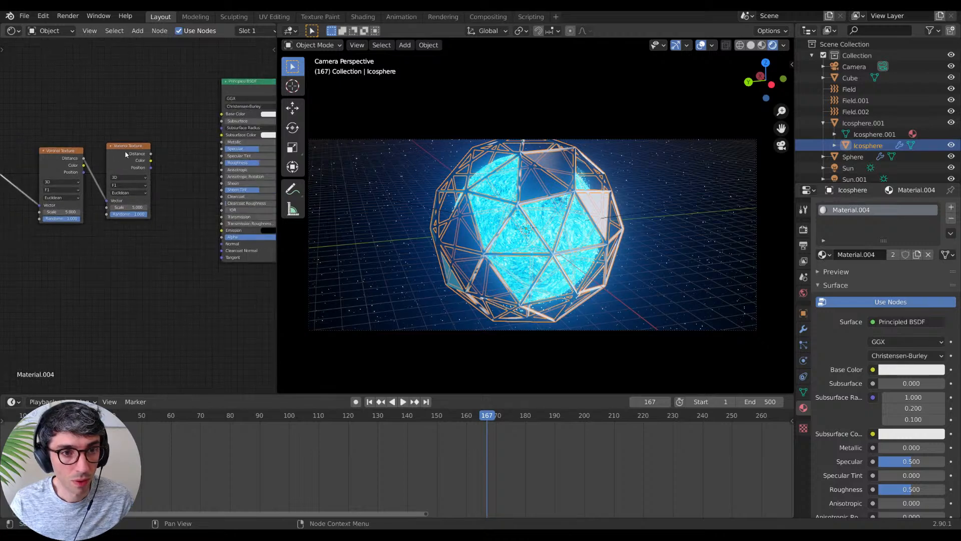
pyautogui.moveTo(48, 155); pyautogui.dragTo(2, 154)
pyautogui.moveTo(124, 140); pyautogui.dragTo(150, 140, button='middle')
pyautogui.hotkey('shift', 'a')
pyautogui.write('color')
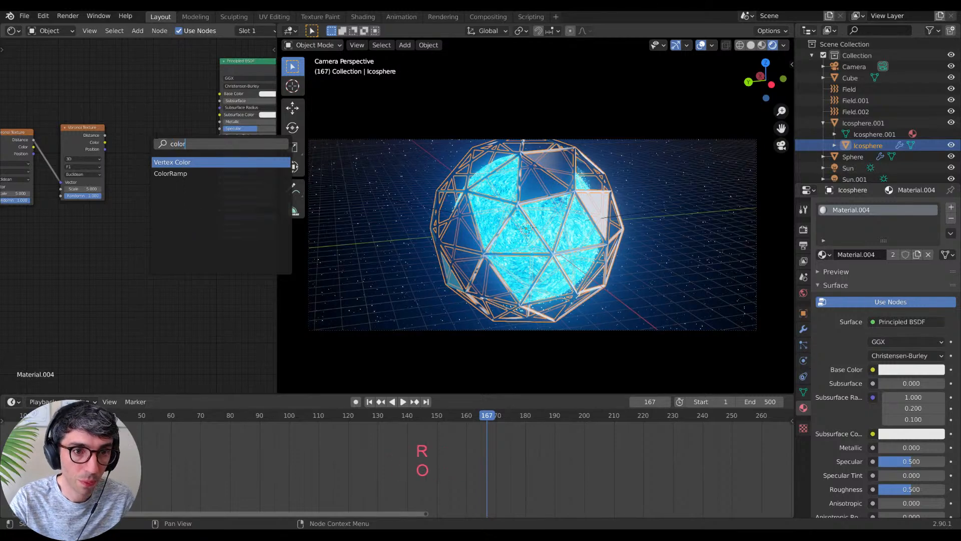
pyautogui.press('Down')
pyautogui.press('Return')
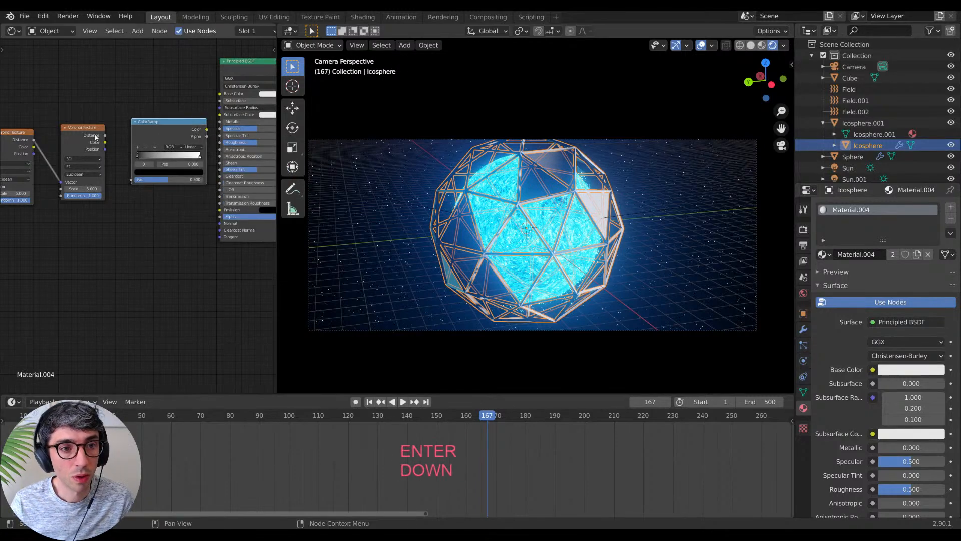
pyautogui.click(53, 132)
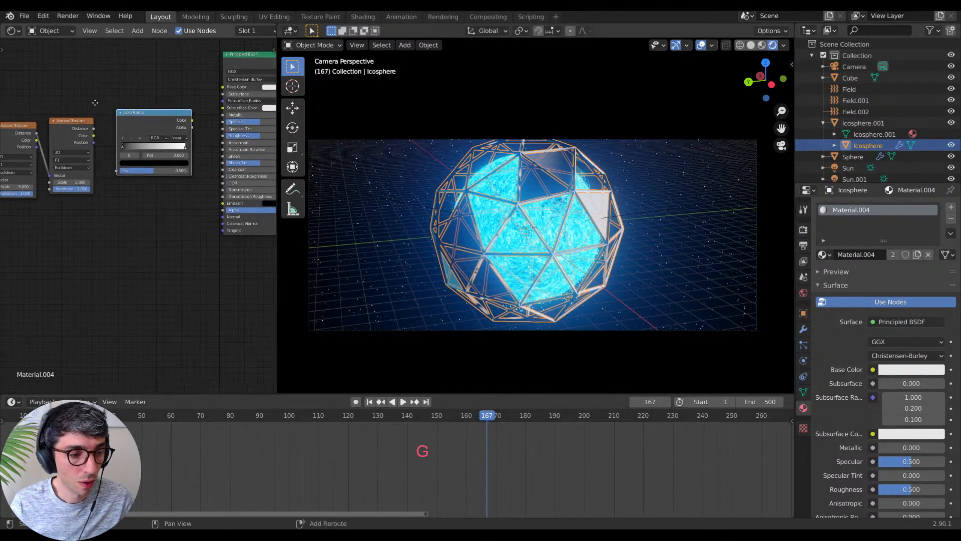
pyautogui.scroll(1, 112, 200)
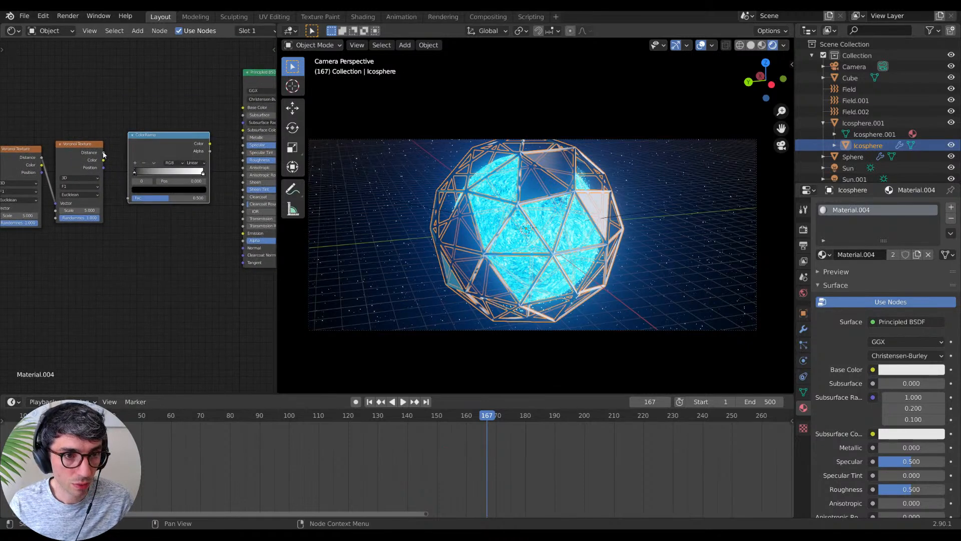
# Step: Connect the second Voronoi Texture's Distance to the ColorRamp's Fac and the ColorRamp's Color to the Principled BSDF's Emission
pyautogui.moveTo(103, 153); pyautogui.dragTo(131, 198)
pyautogui.moveTo(161, 234); pyautogui.dragTo(32, 259, button='middle')
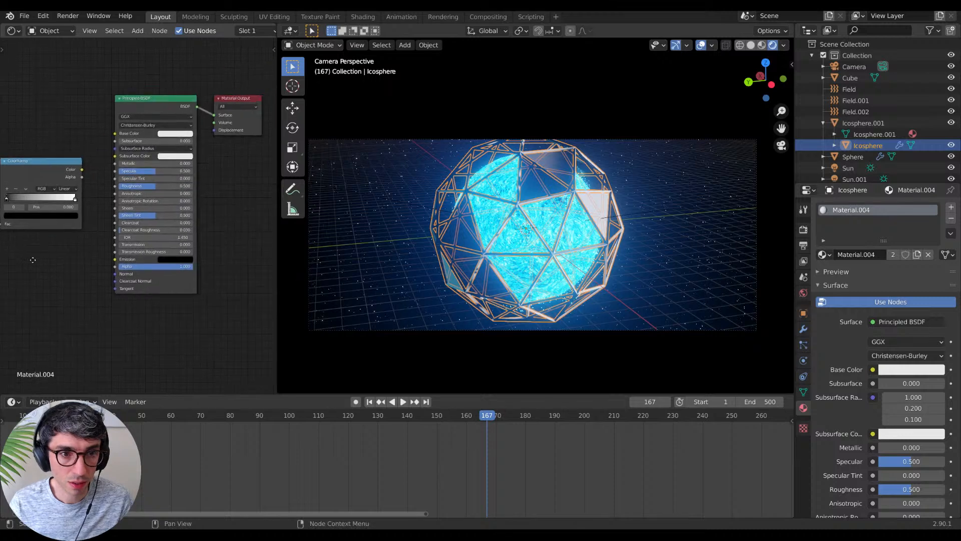
pyautogui.moveTo(82, 170); pyautogui.dragTo(115, 259)
# Step: Set both Voronoi Texture nodes to Manhattan distance, and make the pattern denser by raising the first node's scale and adjusting the second's
pyautogui.moveTo(79, 267); pyautogui.dragTo(208, 251, button='middle')
pyautogui.click(74, 207)
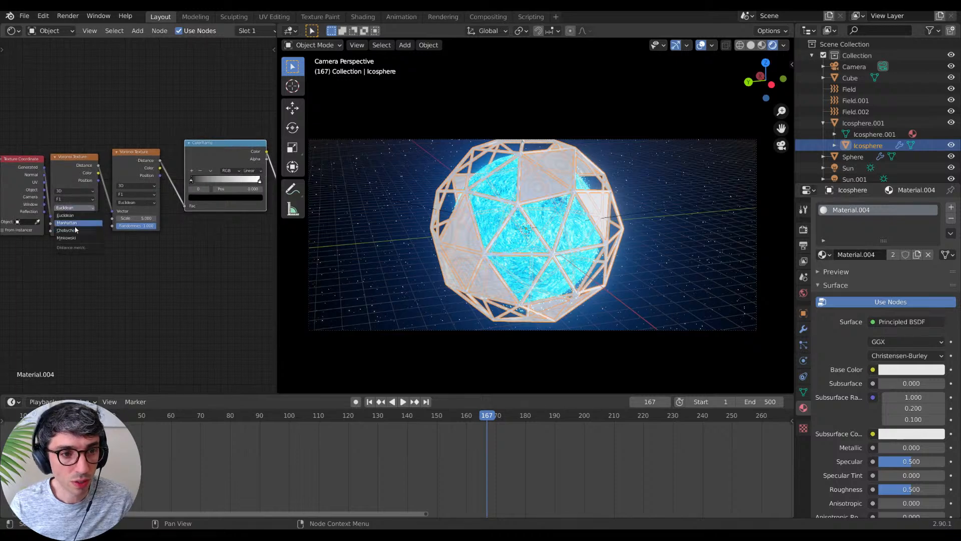
pyautogui.click(75, 223)
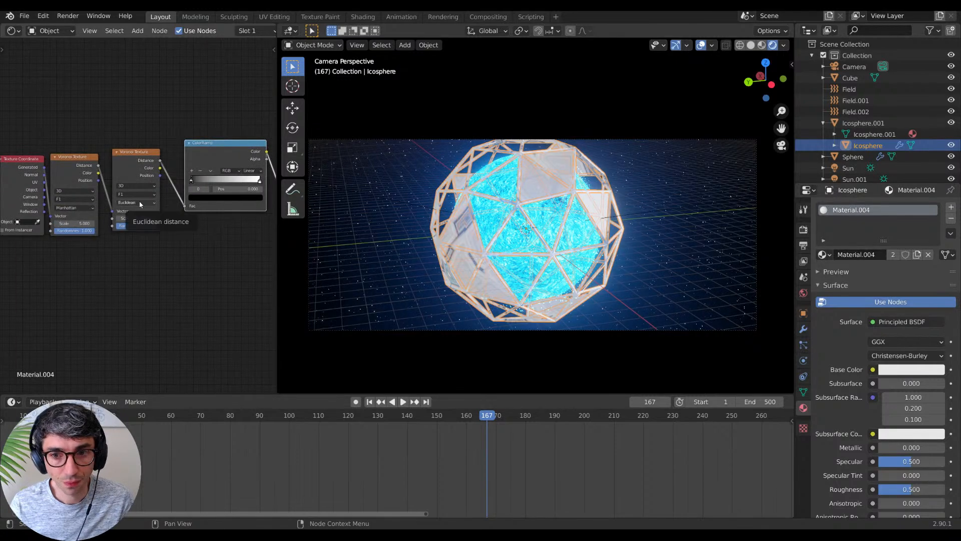
pyautogui.click(140, 203)
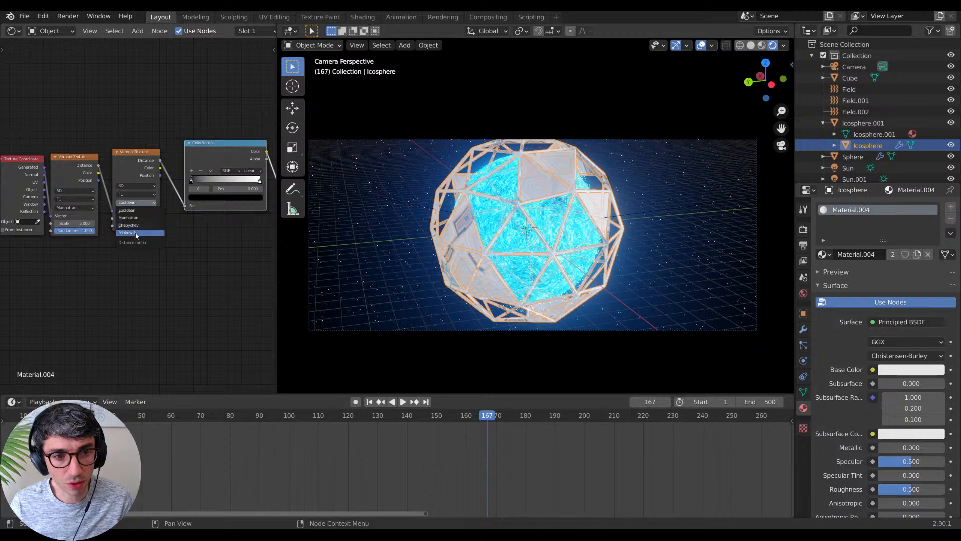
pyautogui.click(131, 218)
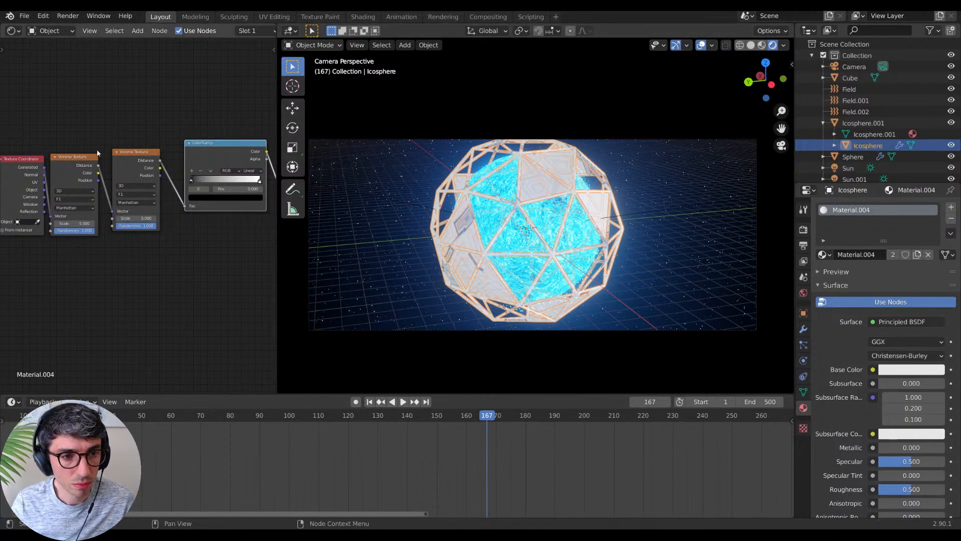
pyautogui.moveTo(85, 223); pyautogui.dragTo(223, 223)
pyautogui.moveTo(125, 219)
pyautogui.mouseDown()
pyautogui.moveTo(134, 219)
pyautogui.moveTo(118, 218)
pyautogui.mouseUp()
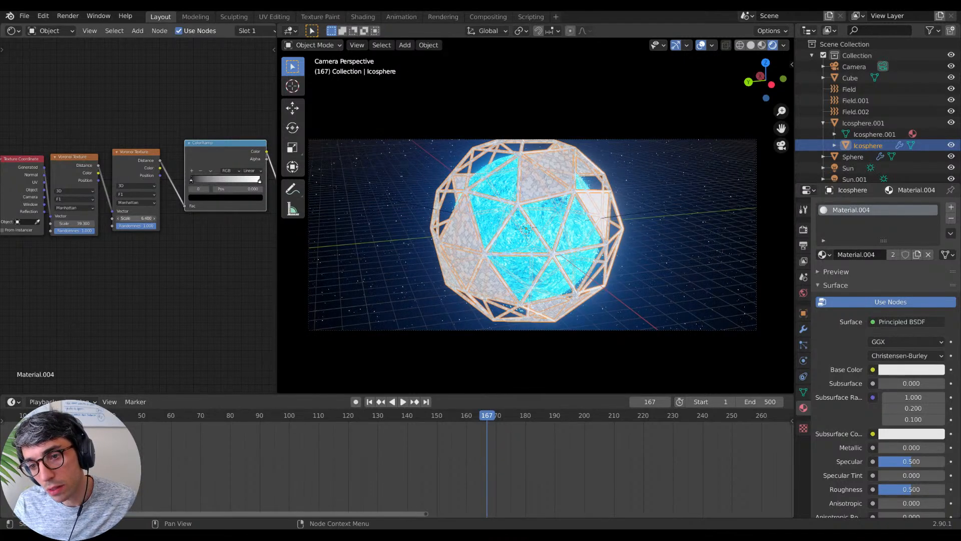
# Step: Move the ColorRamp's black and white stops close together at about position 0.41 to sharpen the emission pattern
pyautogui.moveTo(184, 279); pyautogui.dragTo(114, 296, button='middle')
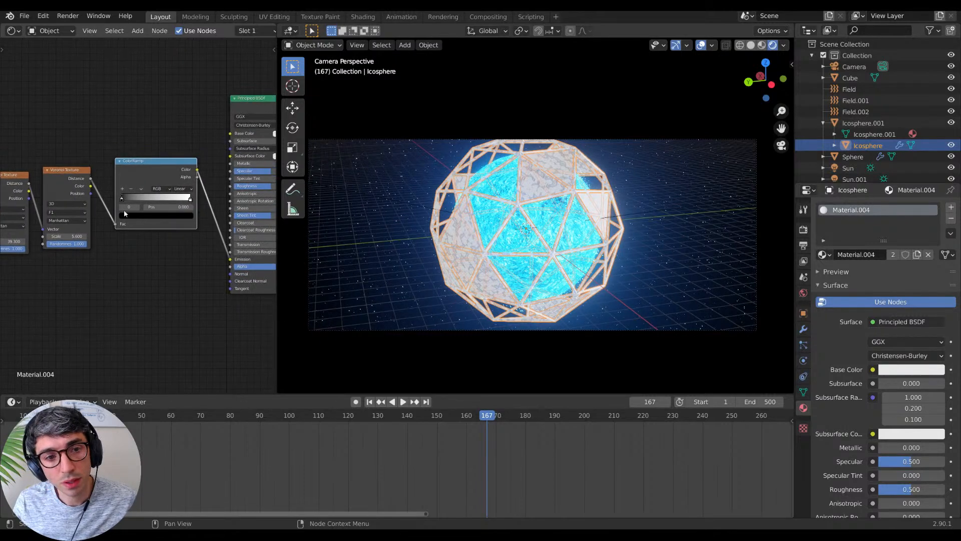
pyautogui.moveTo(121, 199); pyautogui.dragTo(144, 200)
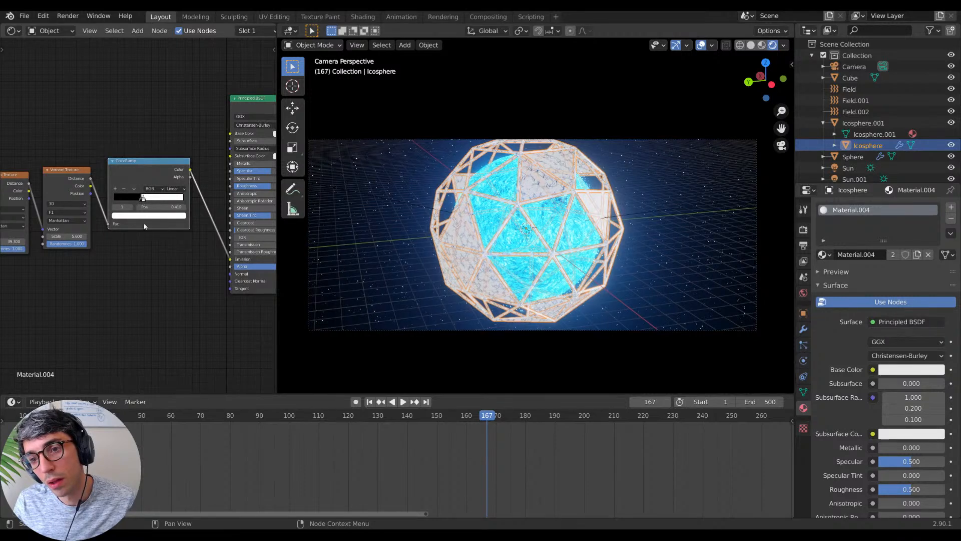
# Step: Reroute the ColorRamp's Color output from the Principled BSDF's Emission to its Base Color
pyautogui.moveTo(149, 261); pyautogui.dragTo(169, 255, button='middle')
pyautogui.moveTo(211, 162); pyautogui.dragTo(157, 217, button='middle')
pyautogui.moveTo(154, 219); pyautogui.dragTo(195, 185)
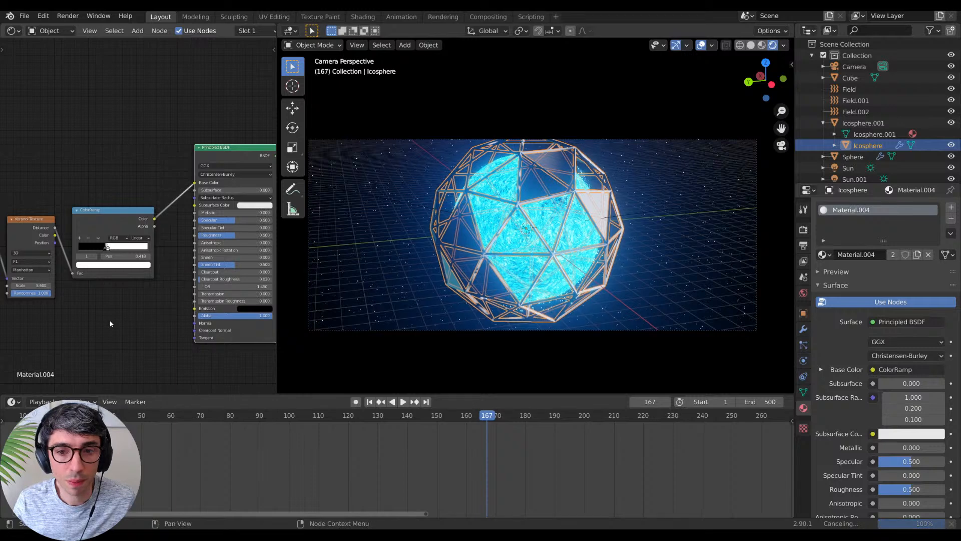
# Step: Add a Bump node below the ColorRamp, beside the Principled BSDF
pyautogui.moveTo(113, 318); pyautogui.dragTo(188, 255, button='middle')
pyautogui.hotkey('shift', 'a')
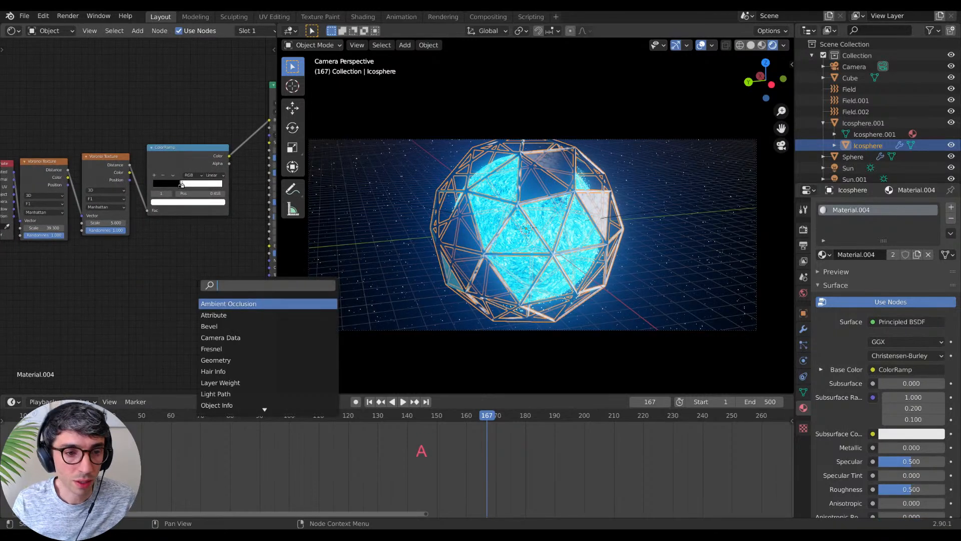
pyautogui.write('bump')
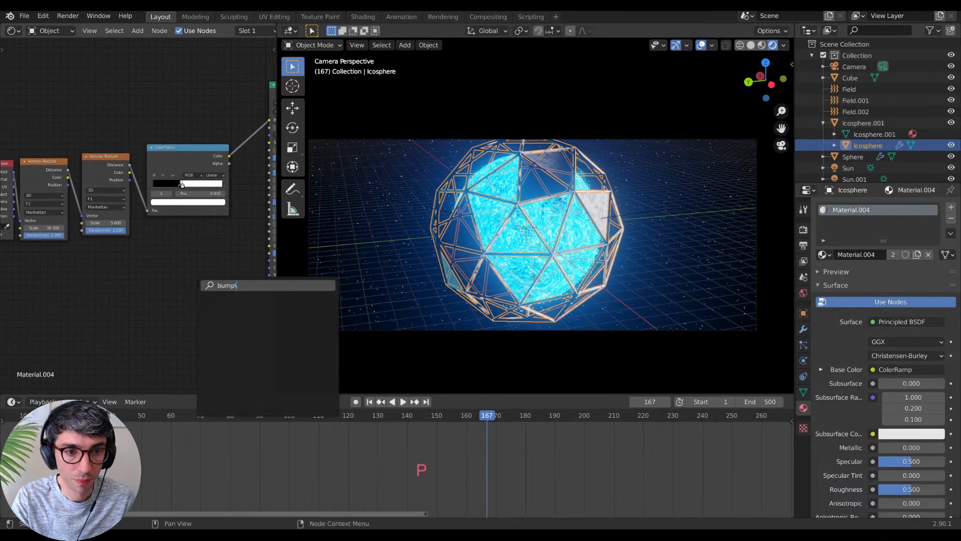
pyautogui.press('Return')
pyautogui.press('BackSpace')
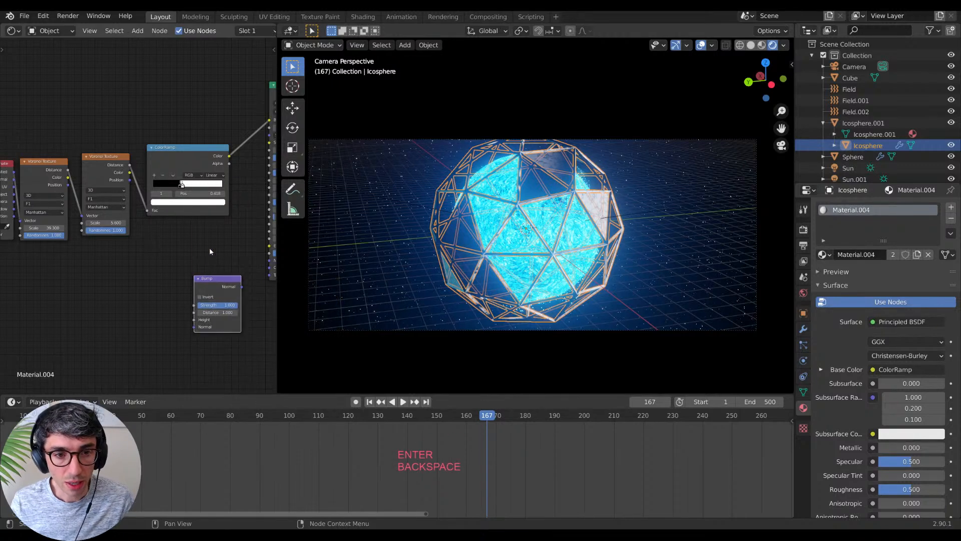
pyautogui.click(209, 247)
# Step: Wire the ColorRamp's Color through the Bump's Height into the Principled BSDF's Normal, with Bump Strength about 0.68 and Invert off
pyautogui.moveTo(235, 156); pyautogui.dragTo(183, 141, button='middle')
pyautogui.moveTo(176, 143); pyautogui.dragTo(141, 303)
pyautogui.moveTo(189, 259); pyautogui.dragTo(113, 282, button='middle')
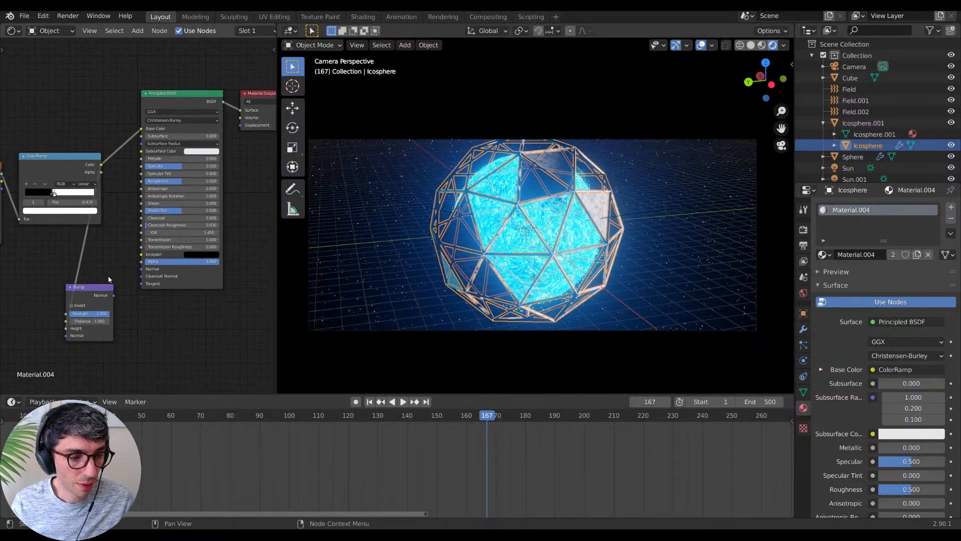
pyautogui.moveTo(110, 312); pyautogui.dragTo(144, 275)
pyautogui.moveTo(124, 314); pyautogui.dragTo(185, 308, button='middle')
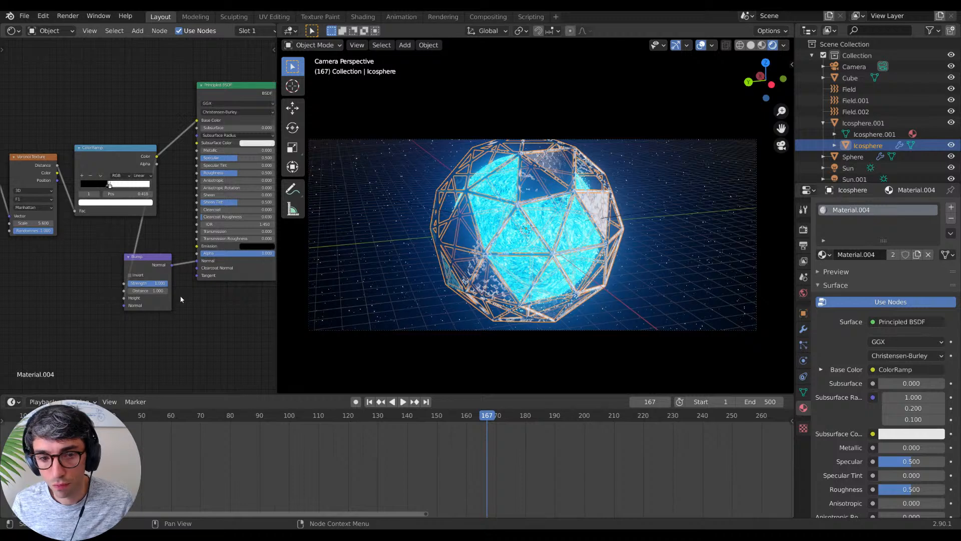
pyautogui.moveTo(160, 285)
pyautogui.mouseDown()
pyautogui.moveTo(127, 284)
pyautogui.moveTo(155, 283)
pyautogui.mouseUp()
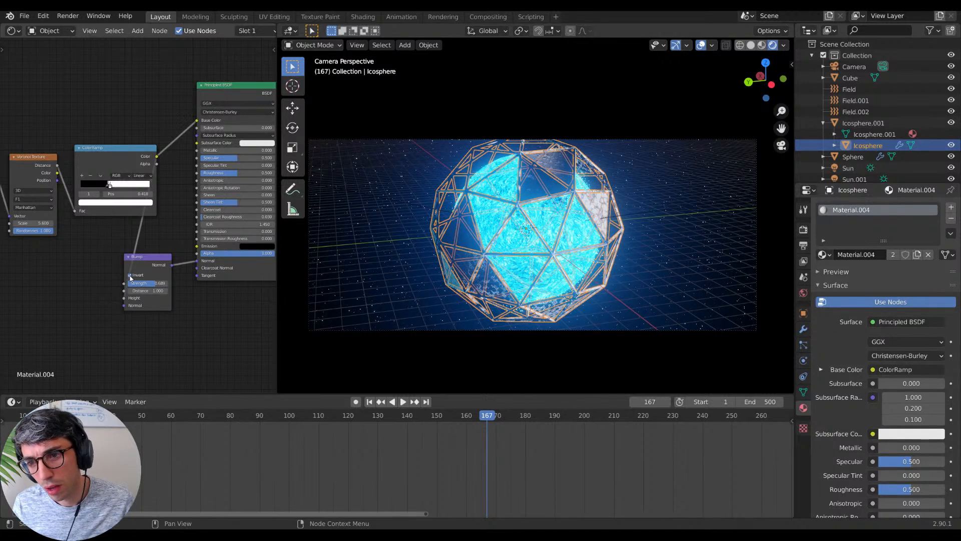
pyautogui.click(129, 275)
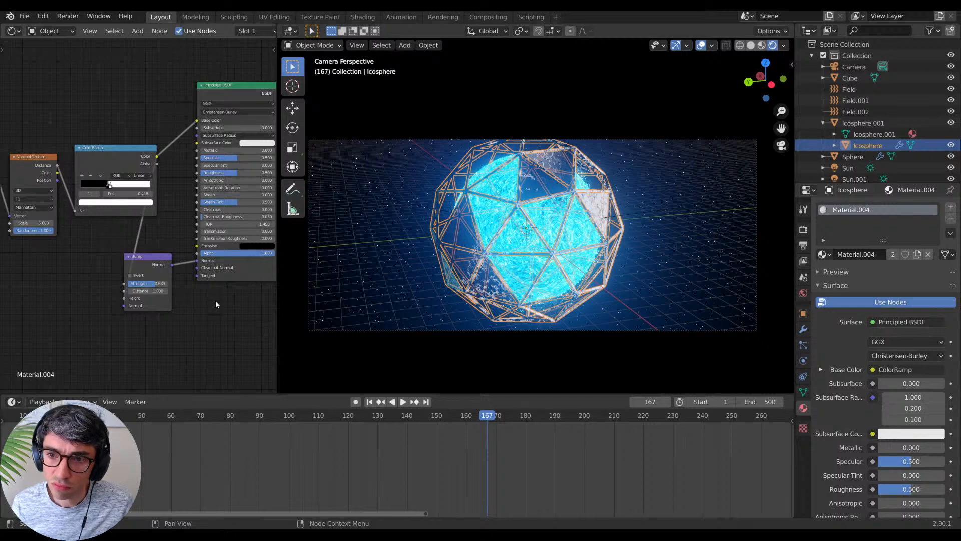
# Step: Duplicate the ColorRamp above the original and connect it between the second Voronoi Texture's Distance and the Principled BSDF's Base Color
pyautogui.moveTo(108, 186); pyautogui.dragTo(130, 208, button='middle')
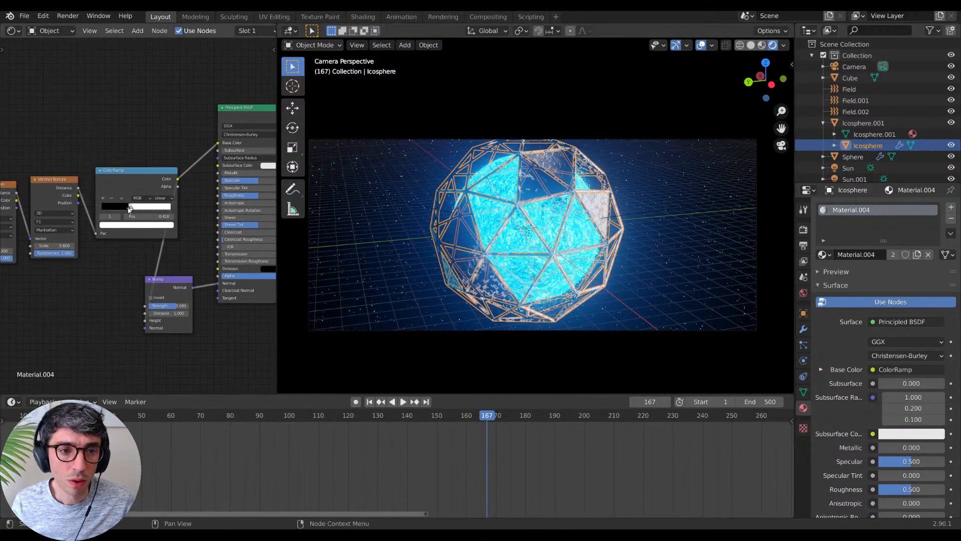
pyautogui.hotkey('shift', 'd')
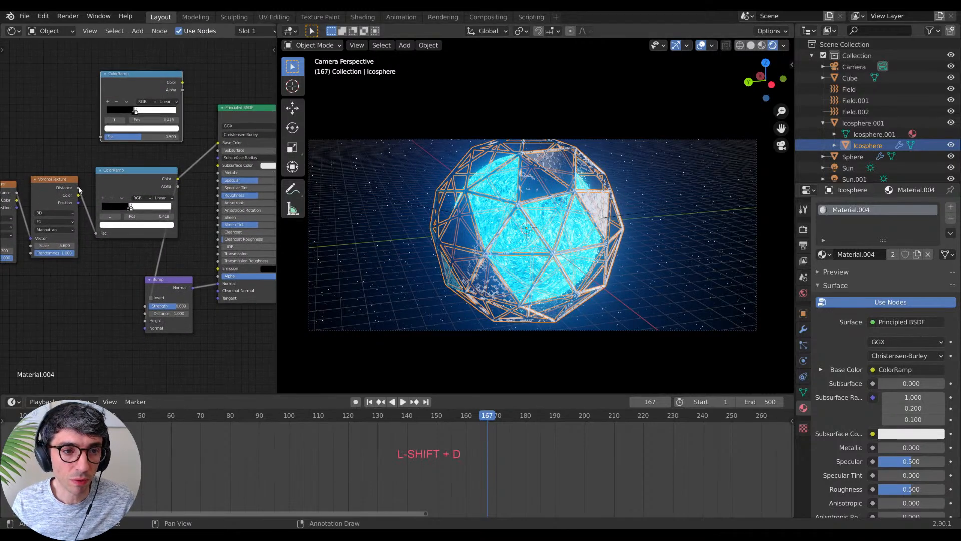
pyautogui.moveTo(79, 188); pyautogui.dragTo(106, 144)
pyautogui.moveTo(182, 82); pyautogui.dragTo(219, 144)
pyautogui.moveTo(160, 153); pyautogui.dragTo(211, 158, button='middle')
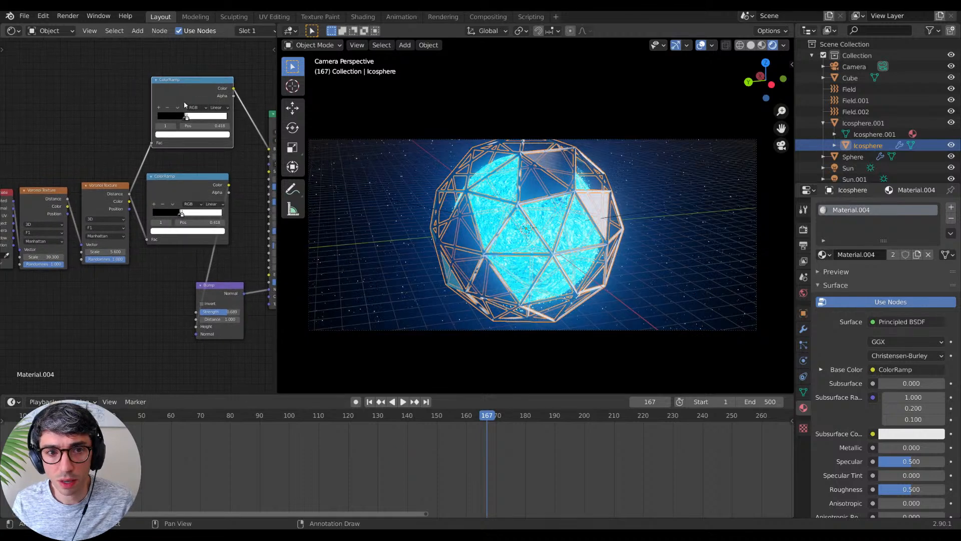
# Step: Spread the duplicated ColorRamp's stops to opposite ends of the ramp and darken its white stop to dark grey
pyautogui.moveTo(157, 117); pyautogui.dragTo(259, 113)
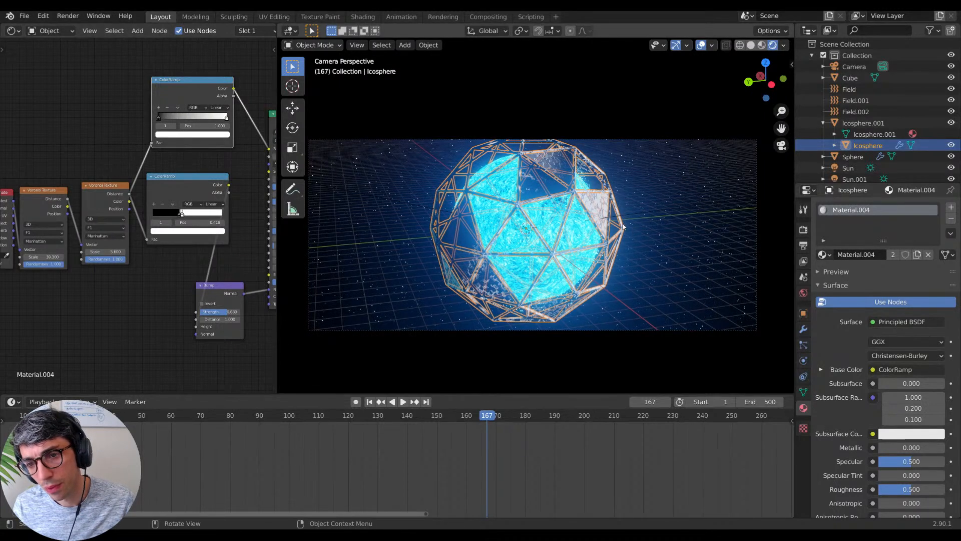
pyautogui.press('z')
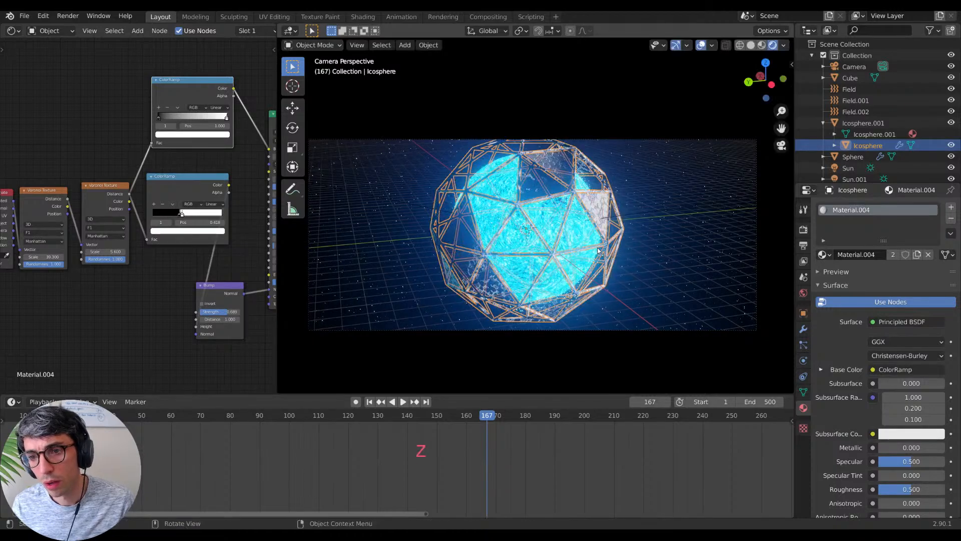
pyautogui.press('Escape')
pyautogui.moveTo(598, 250); pyautogui.dragTo(386, 197, button='middle')
pyautogui.scroll(6, 613, 224)
pyautogui.scroll(-5, 651, 233)
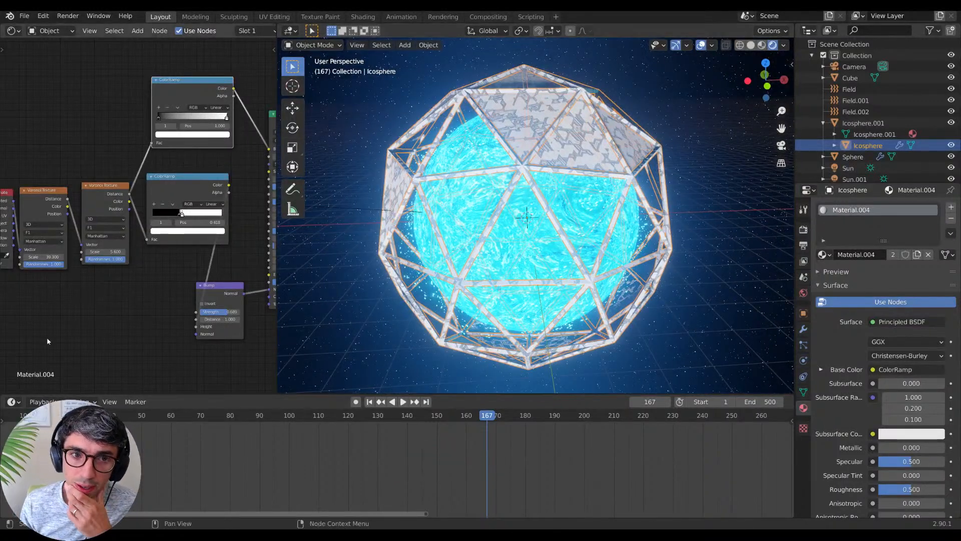
pyautogui.click(223, 133)
pyautogui.moveTo(215, 67); pyautogui.dragTo(215, 76)
# Step: Set the Principled BSDF's Metallic to 0.830, Specular to 0.755 and Roughness to 0.145
pyautogui.moveTo(488, 135); pyautogui.dragTo(540, 143, button='middle')
pyautogui.scroll(-1, 543, 172)
pyautogui.scroll(2, 505, 152)
pyautogui.moveTo(221, 193); pyautogui.dragTo(36, 196, button='middle')
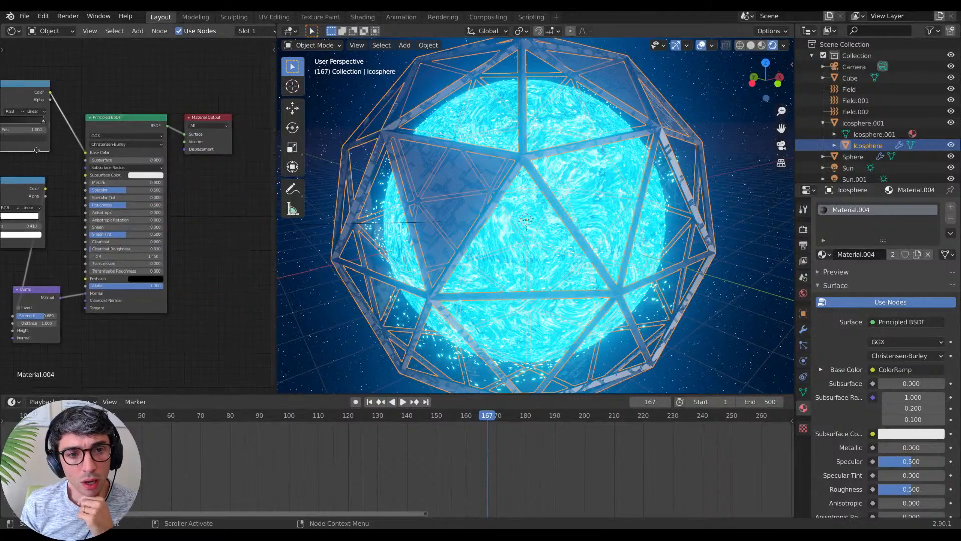
pyautogui.moveTo(100, 182); pyautogui.dragTo(100, 205)
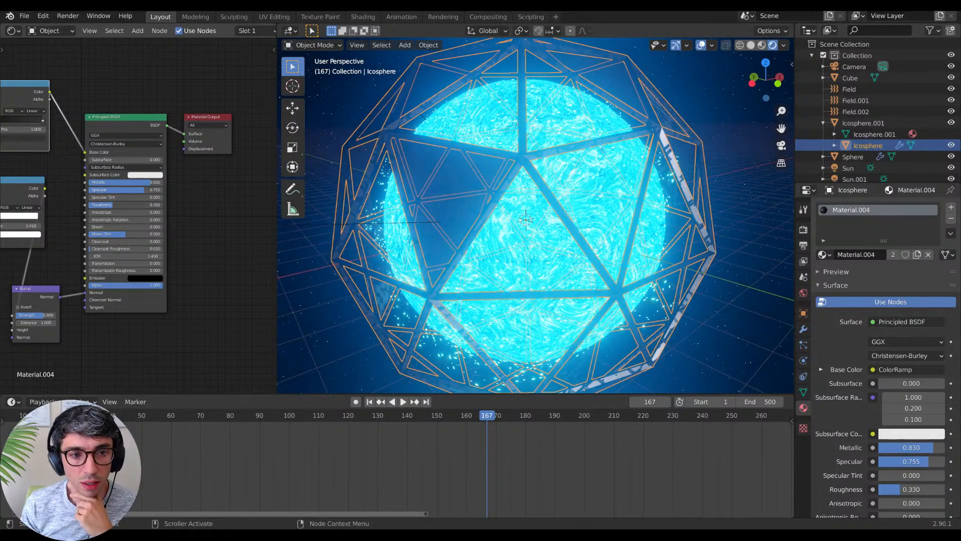
# Step: Enable Screen Space Reflections and Ambient Occlusion in the Eevee render settings
pyautogui.click(803, 230)
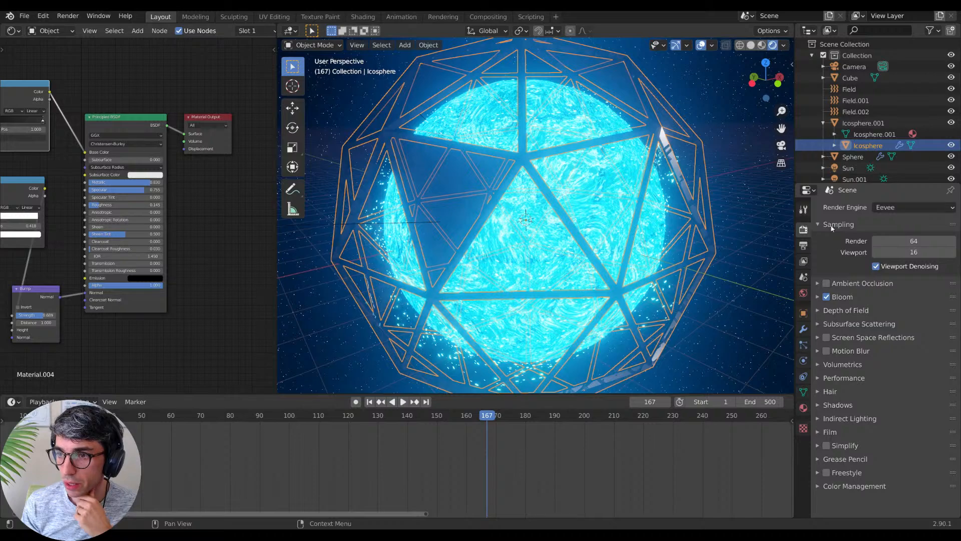
pyautogui.click(826, 338)
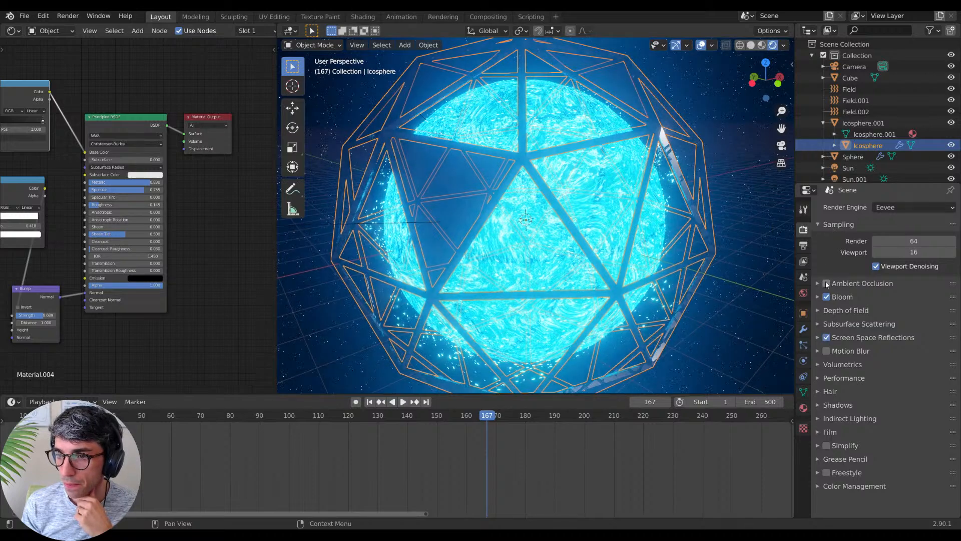
pyautogui.moveTo(457, 178); pyautogui.dragTo(520, 213, button='middle')
pyautogui.scroll(-2, 502, 232)
pyautogui.moveTo(742, 200); pyautogui.dragTo(420, 284, button='middle')
# Step: Deselect everything, look through the camera, and hide the viewport overlays and gizmos
pyautogui.hotkey('alt', 'a')
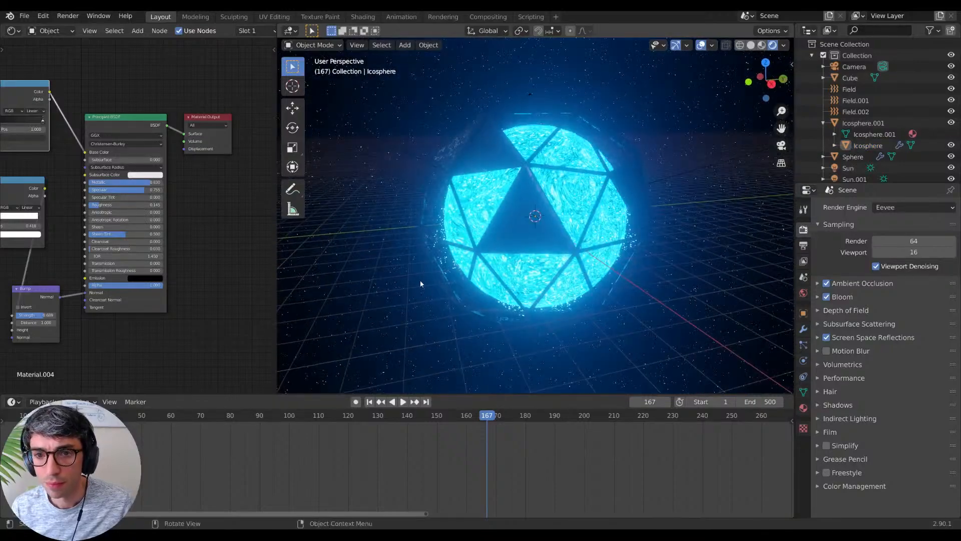
pyautogui.press('KP_0')
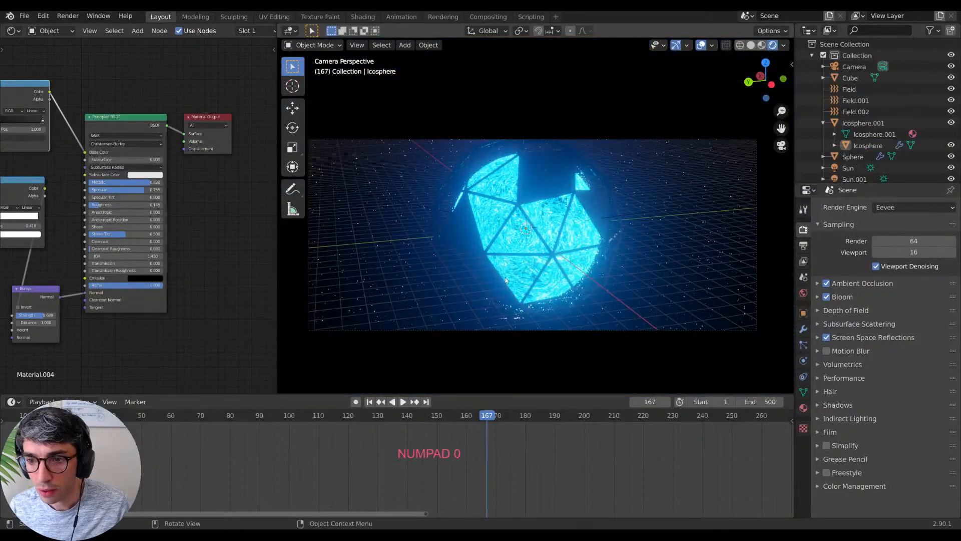
pyautogui.hotkey('shift', 'alt', 'z')
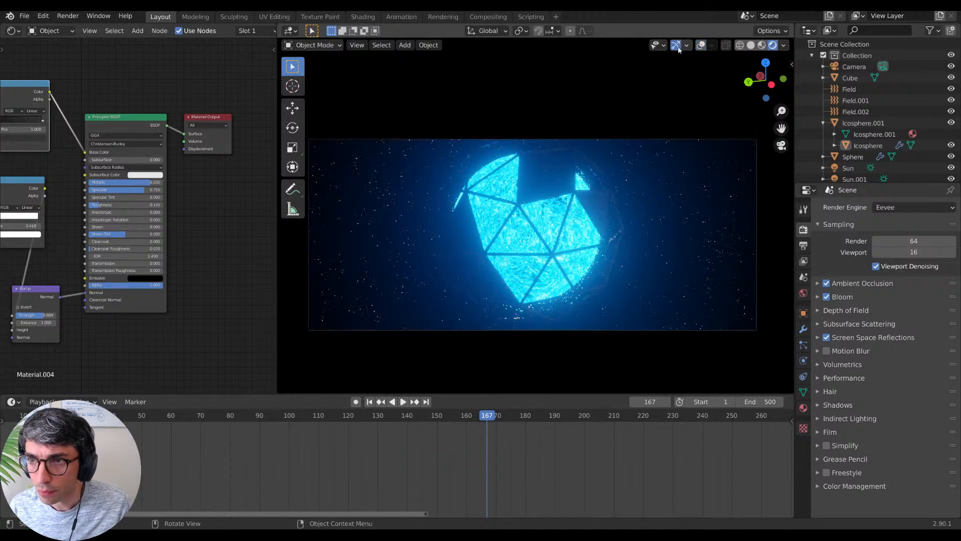
pyautogui.hotkey('ctrl', '`')
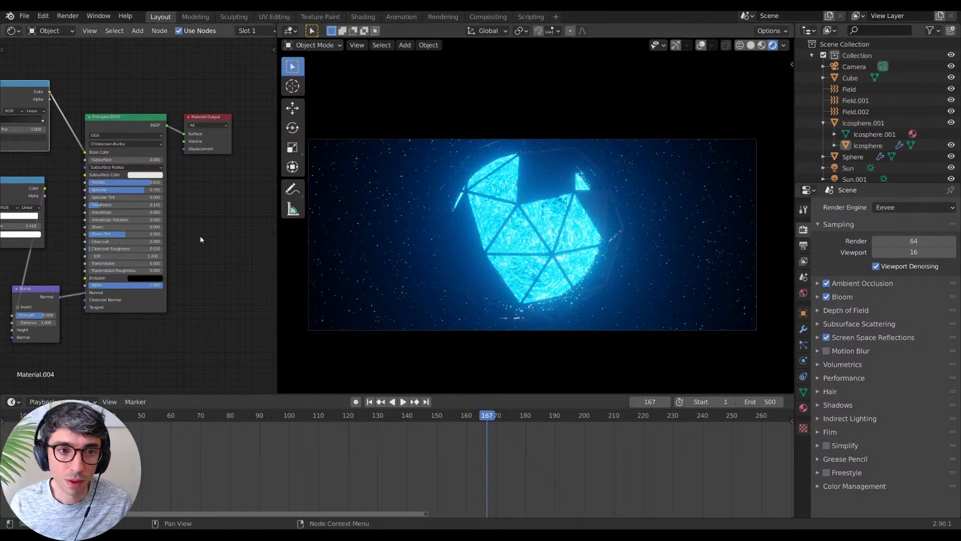
# Step: Set the Bump Strength to 1.000, and adjust the Principled BSDF to Metallic about 0.71 and Roughness about 0.065
pyautogui.moveTo(208, 231); pyautogui.dragTo(224, 232, button='middle')
pyautogui.moveTo(165, 185); pyautogui.dragTo(123, 184)
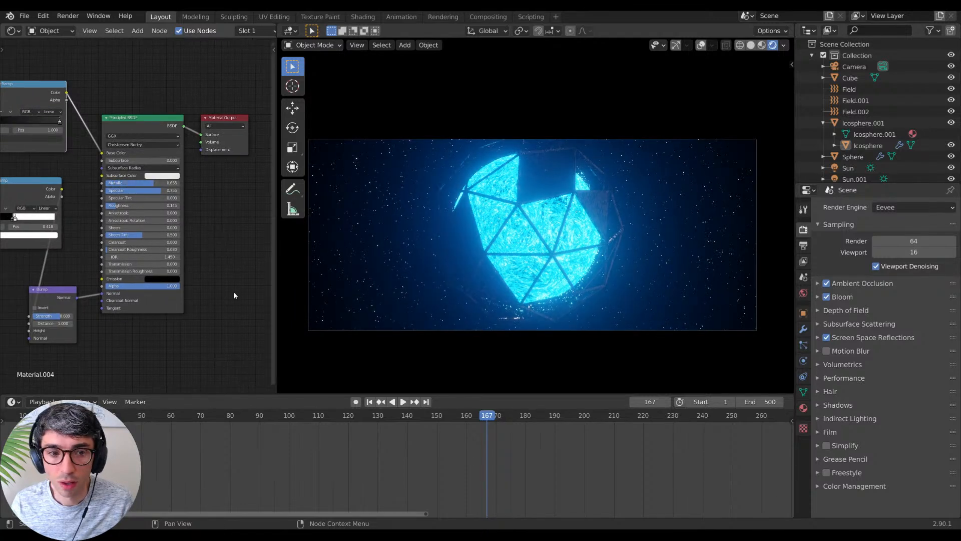
pyautogui.moveTo(52, 321); pyautogui.dragTo(85, 289, button='middle')
pyautogui.moveTo(82, 284); pyautogui.dragTo(154, 295)
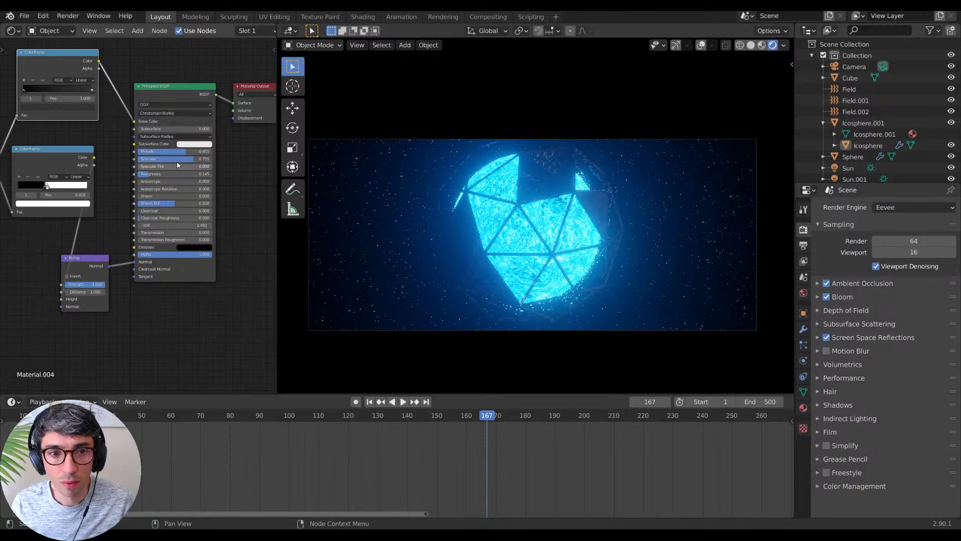
pyautogui.moveTo(187, 152); pyautogui.dragTo(199, 151)
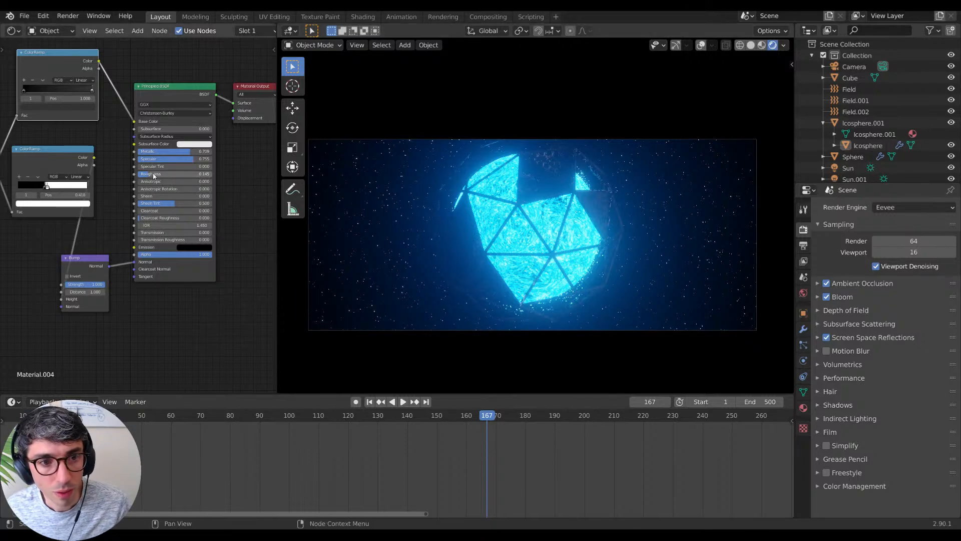
pyautogui.moveTo(142, 174); pyautogui.dragTo(145, 173)
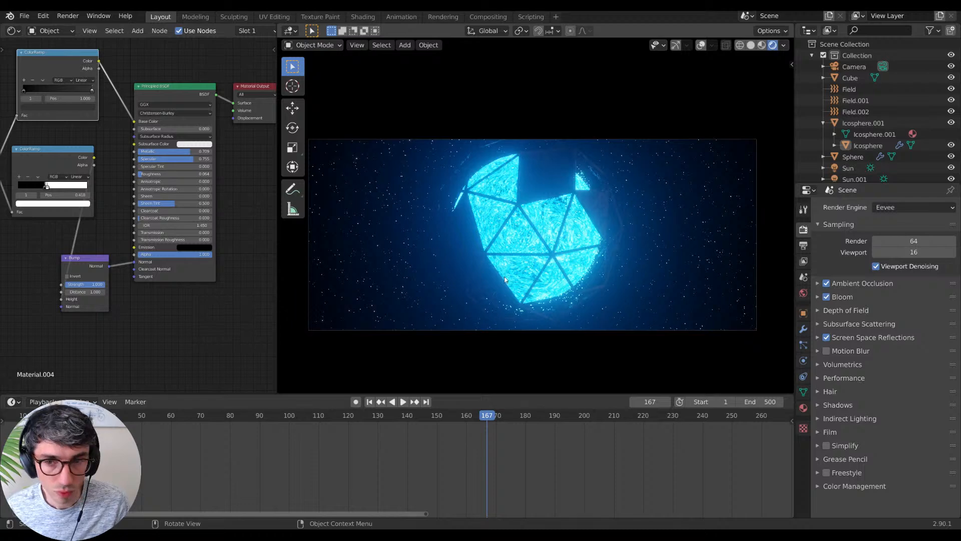
# Step: Rotate the Icosphere.001 parent object 357° about the global Z axis
pyautogui.click(863, 122)
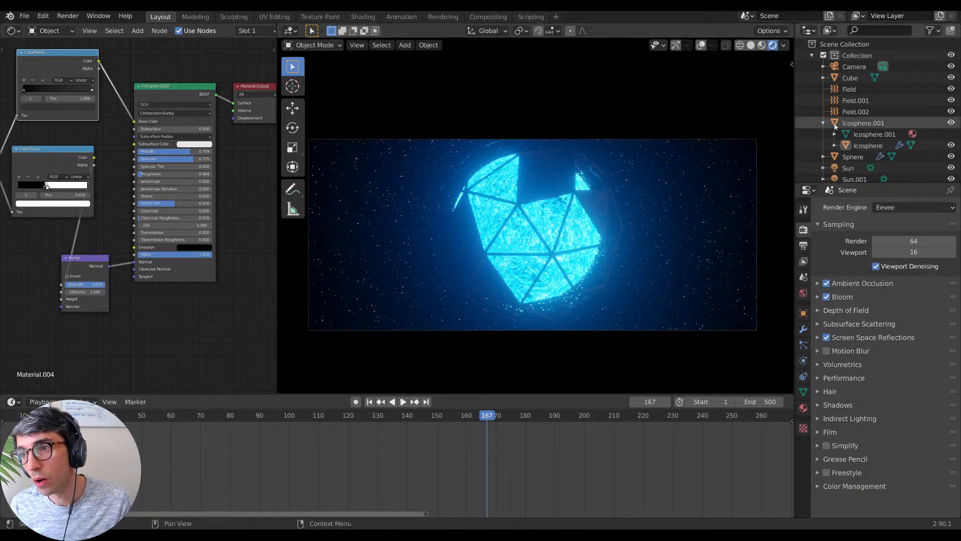
pyautogui.press('r')
pyautogui.press('z')
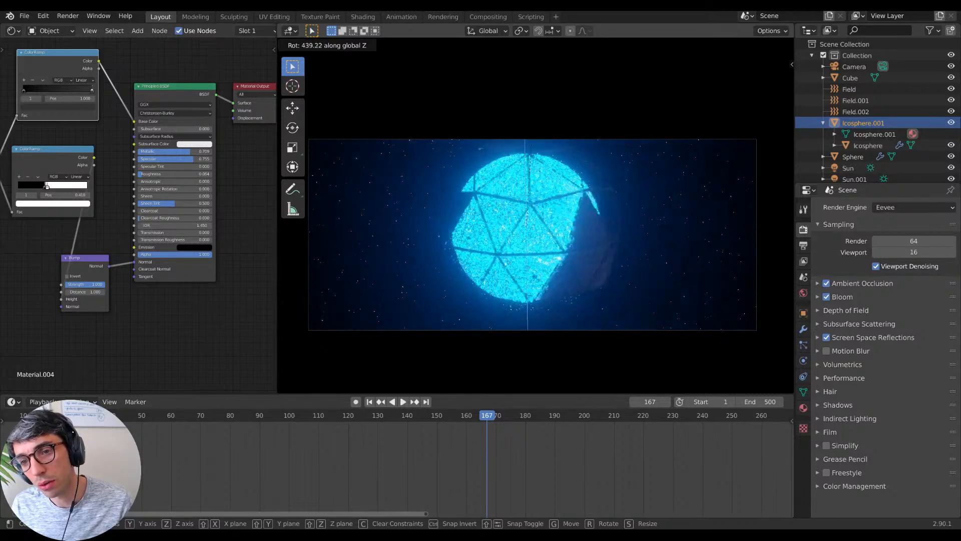
pyautogui.click(667, 299)
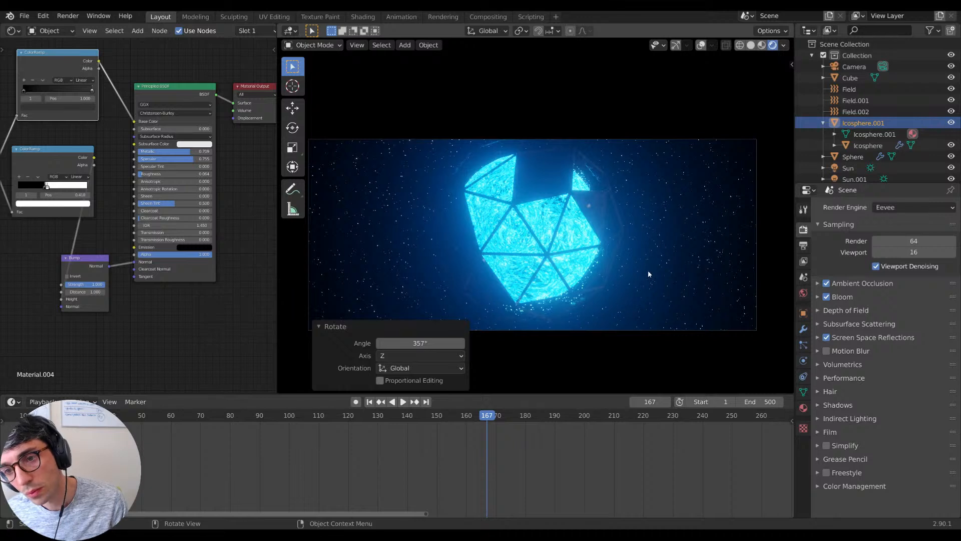
pyautogui.press('s')
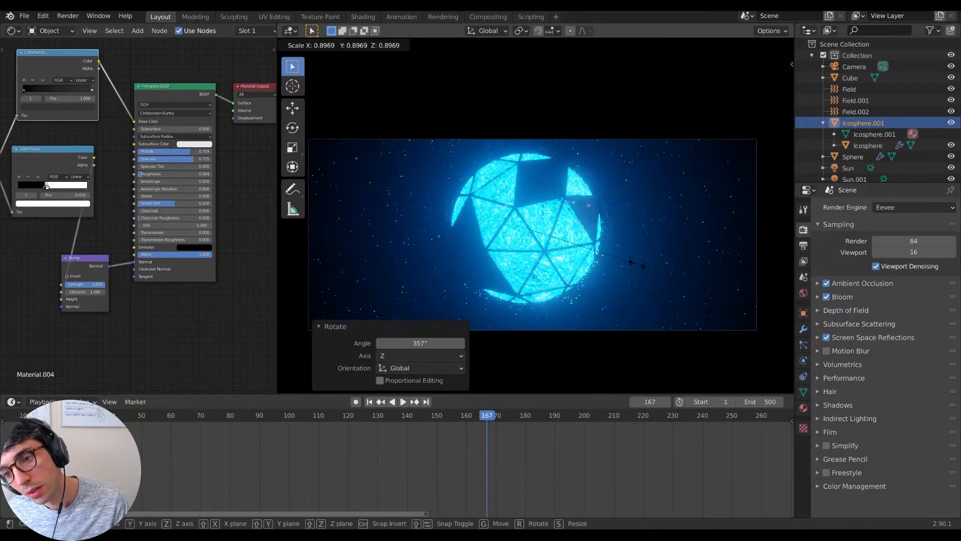
pyautogui.press('Escape')
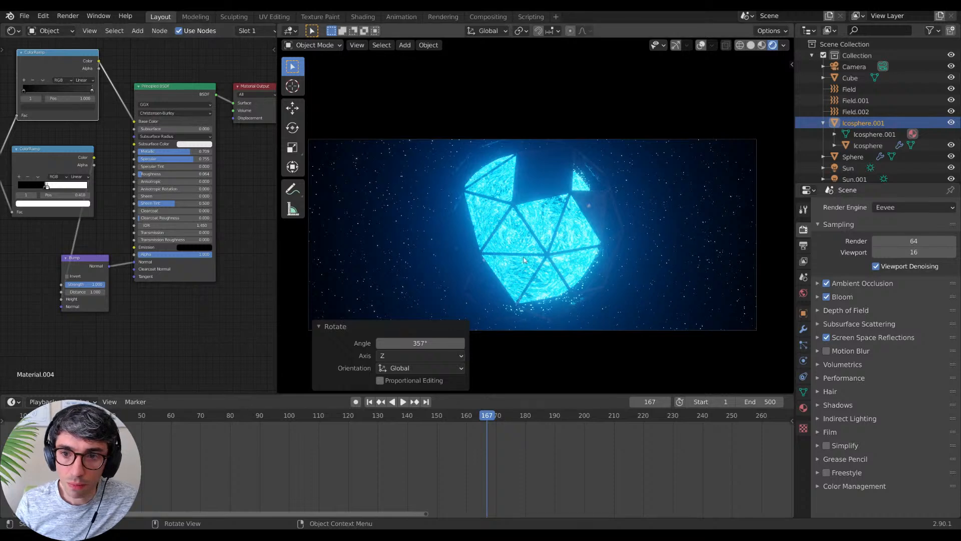
# Step: Lock the camera to the view and reframe it closer on the cage's dark triangular panel
pyautogui.click(791, 64)
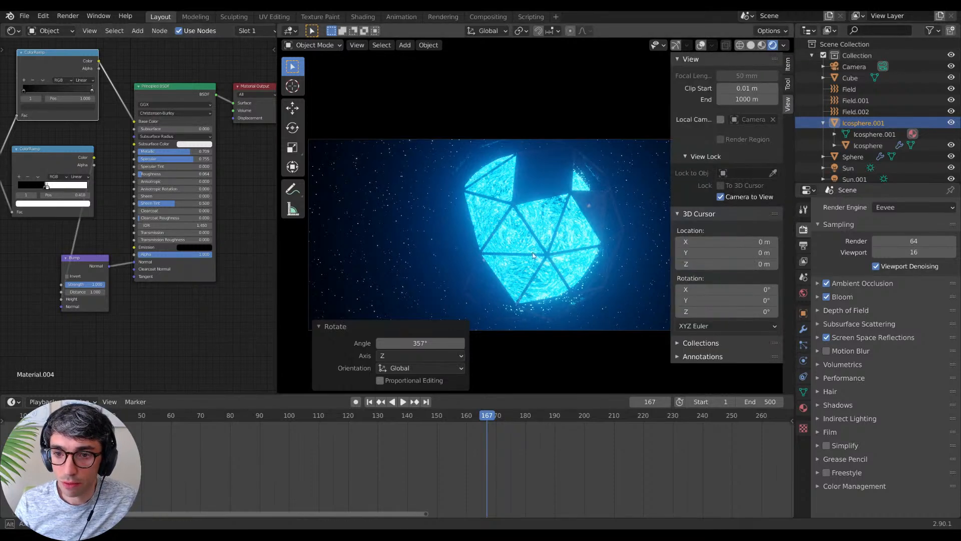
pyautogui.scroll(6, 522, 251)
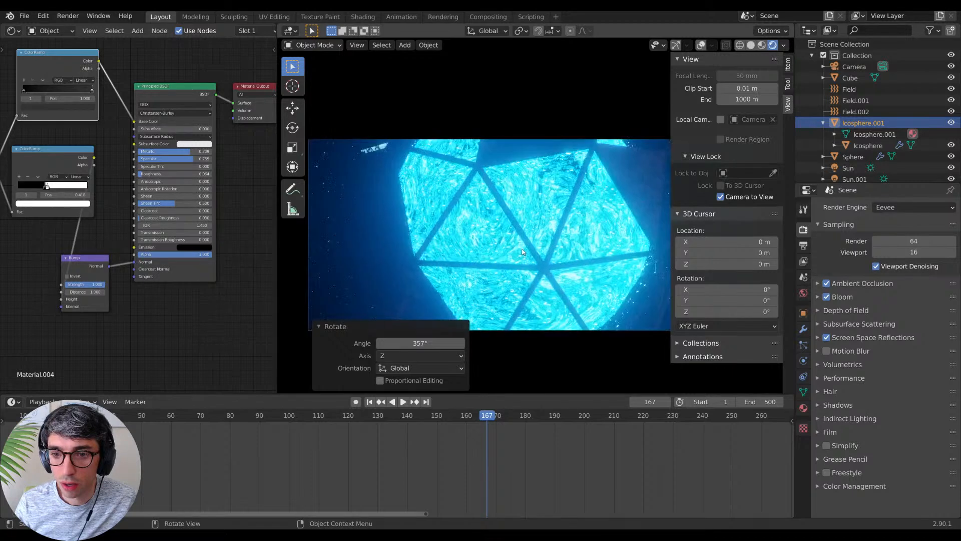
pyautogui.keyDown('shift'); pyautogui.moveTo(522, 251); pyautogui.dragTo(556, 224, button='middle'); pyautogui.keyUp('shift')
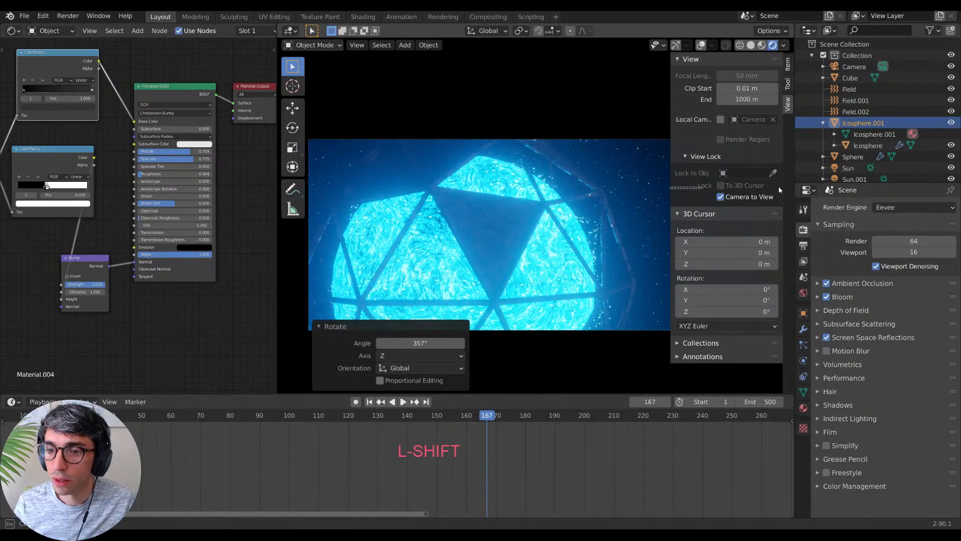
pyautogui.click(669, 206)
pyautogui.press('n')
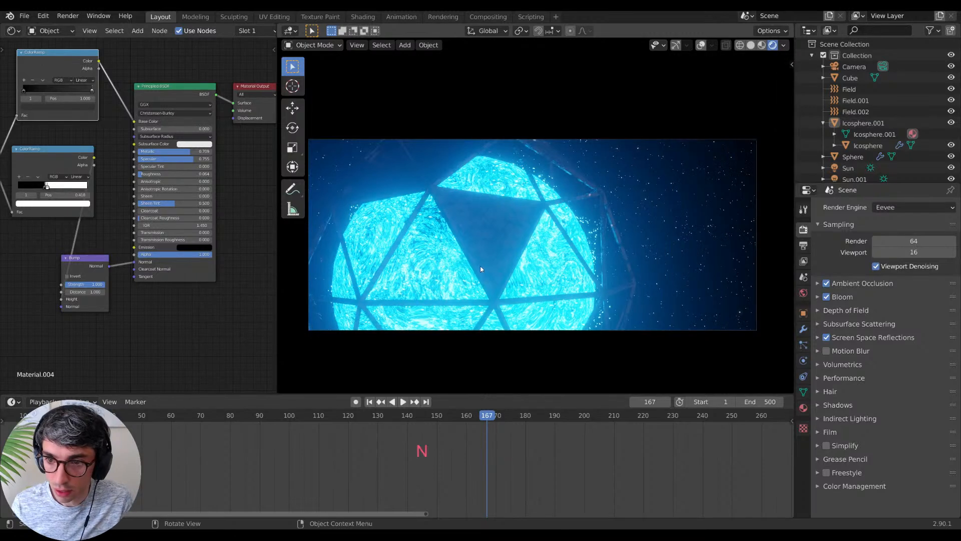
# Step: Reframe the locked camera closer on the upper part of the cage, leaving starry space to one side
pyautogui.keyDown('shift'); pyautogui.moveTo(482, 268); pyautogui.dragTo(542, 260, button='middle'); pyautogui.keyUp('shift')
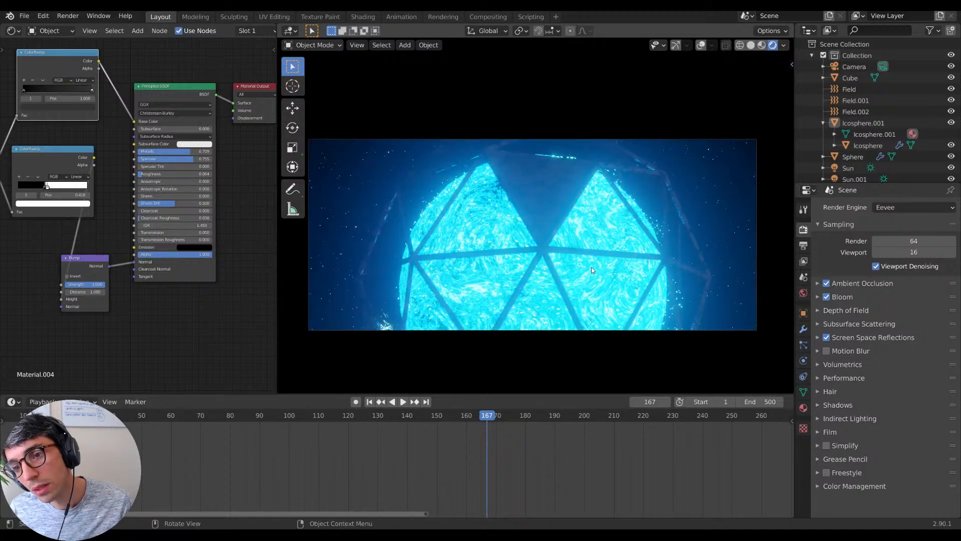
pyautogui.scroll(-2, 591, 268)
pyautogui.scroll(-1, 568, 240)
pyautogui.scroll(5, 569, 253)
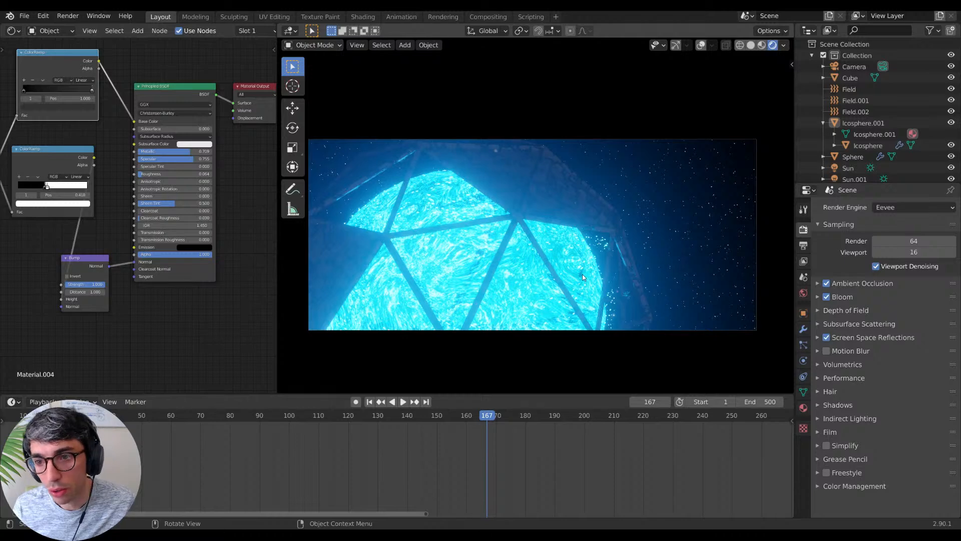
pyautogui.moveTo(528, 264)
pyautogui.keyDown('shift'); pyautogui.mouseDown(button='middle')
pyautogui.moveTo(523, 258)
pyautogui.moveTo(540, 258)
pyautogui.mouseUp(button='middle'); pyautogui.keyUp('shift')
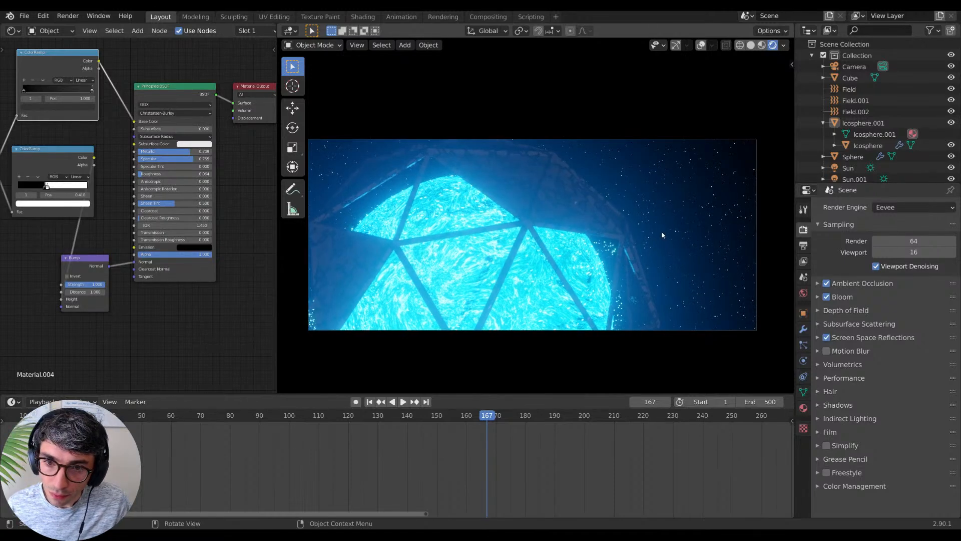
# Step: Show the World node tree in the shader editor and move the World Output node farther from the Emission node
pyautogui.click(50, 31)
pyautogui.click(11, 30)
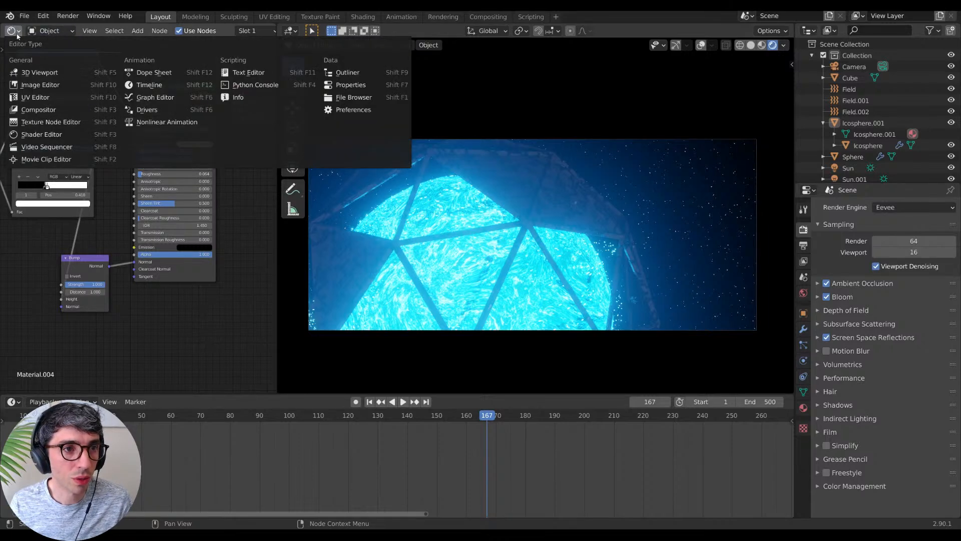
pyautogui.click(50, 30)
pyautogui.click(51, 56)
pyautogui.scroll(-3, 186, 266)
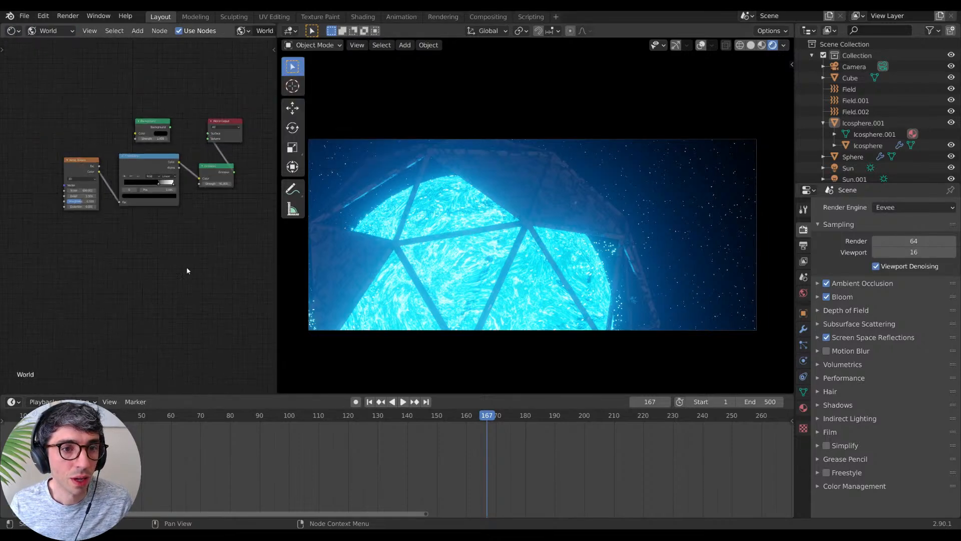
pyautogui.moveTo(133, 137); pyautogui.dragTo(229, 164)
pyautogui.moveTo(139, 261); pyautogui.dragTo(183, 226, button='middle')
# Step: Add a Noise Texture node in the empty area below the existing World nodes
pyautogui.click(181, 236)
pyautogui.hotkey('shift', 'a')
pyautogui.click(171, 232)
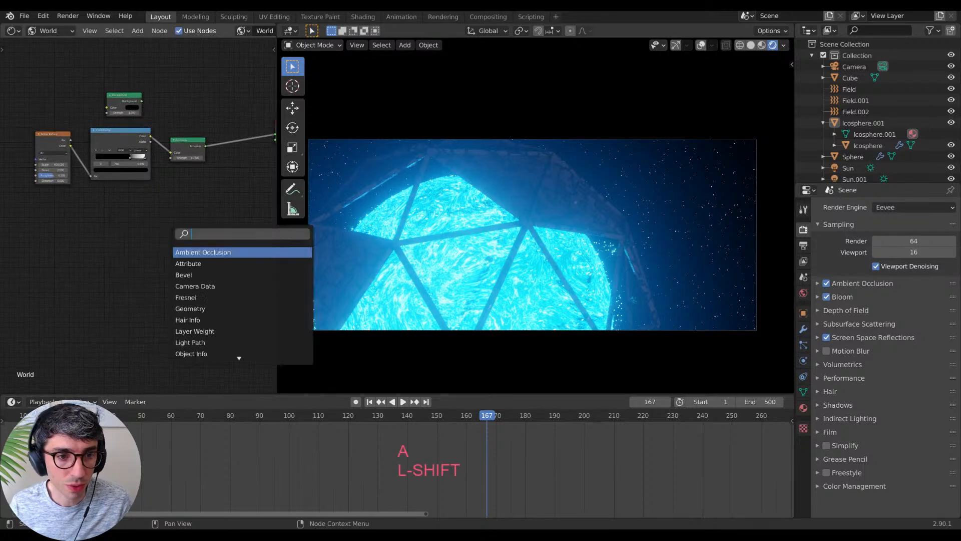
pyautogui.write('noise')
pyautogui.press('Return')
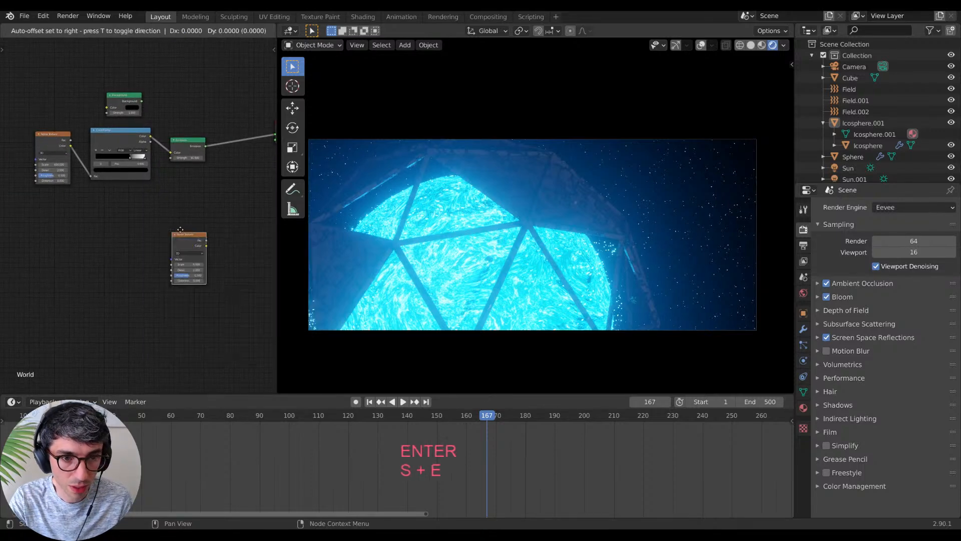
pyautogui.click(180, 229)
# Step: Add a ColorRamp node beside the new Noise Texture and arrange the two nodes next to each other
pyautogui.hotkey('shift', 'a')
pyautogui.click(220, 233)
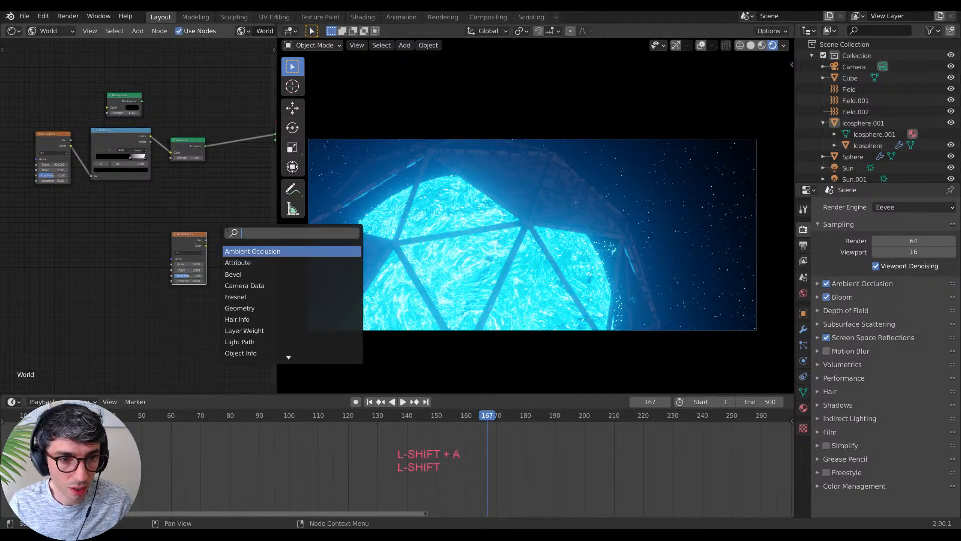
pyautogui.write('colorramp')
pyautogui.press('Down')
pyautogui.press('Return')
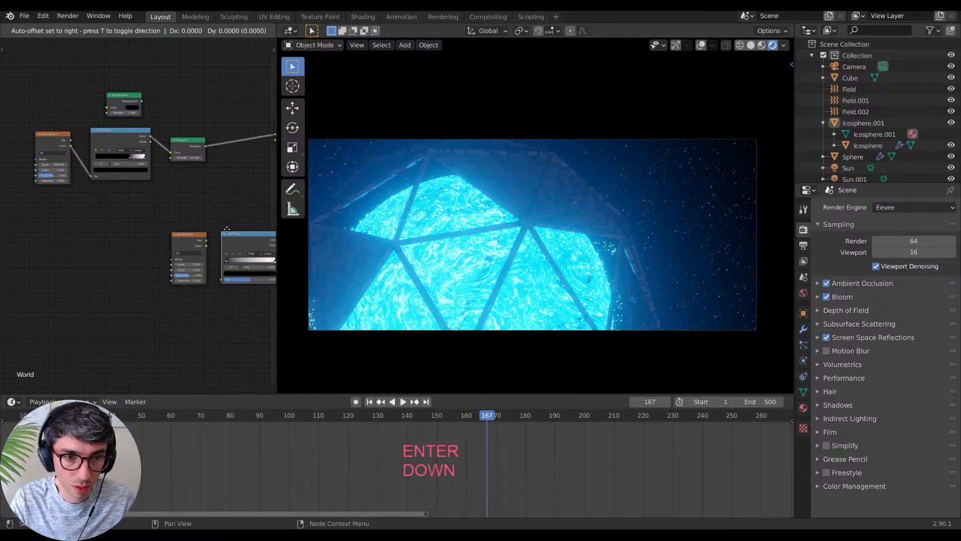
pyautogui.click(227, 232)
pyautogui.moveTo(227, 232); pyautogui.dragTo(152, 229, button='middle')
pyautogui.moveTo(113, 245); pyautogui.dragTo(66, 251)
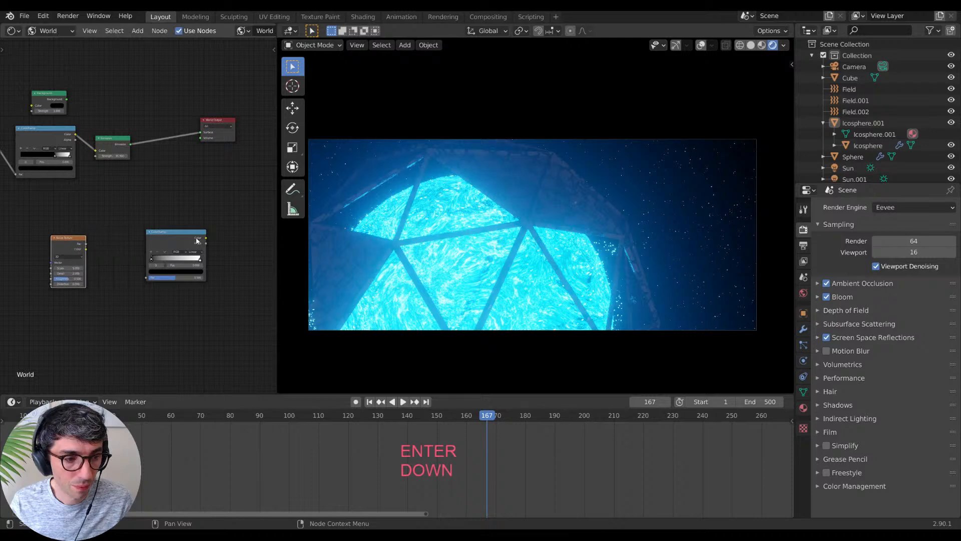
pyautogui.moveTo(191, 243); pyautogui.dragTo(150, 238)
pyautogui.moveTo(96, 249); pyautogui.dragTo(130, 252, button='middle')
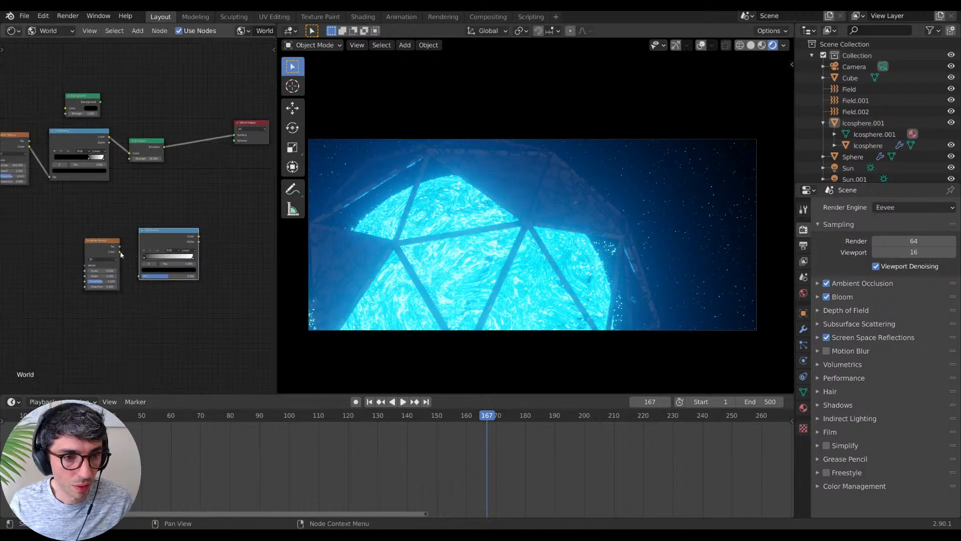
# Step: Connect the new Noise Texture's Fac output to the new ColorRamp's Fac input
pyautogui.moveTo(120, 253); pyautogui.dragTo(140, 278)
pyautogui.moveTo(140, 279); pyautogui.dragTo(97, 303, button='middle')
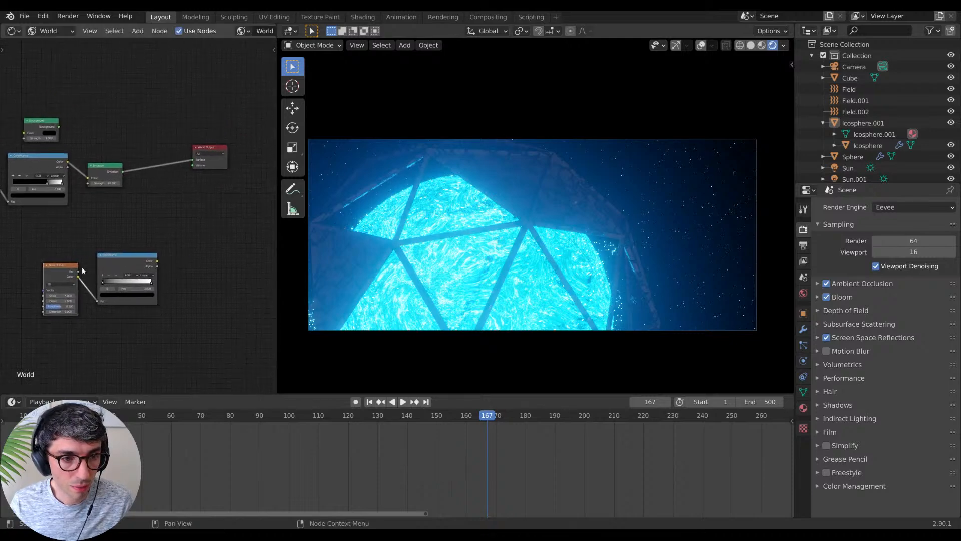
pyautogui.moveTo(79, 272); pyautogui.dragTo(98, 300)
pyautogui.moveTo(98, 301); pyautogui.dragTo(76, 306, button='middle')
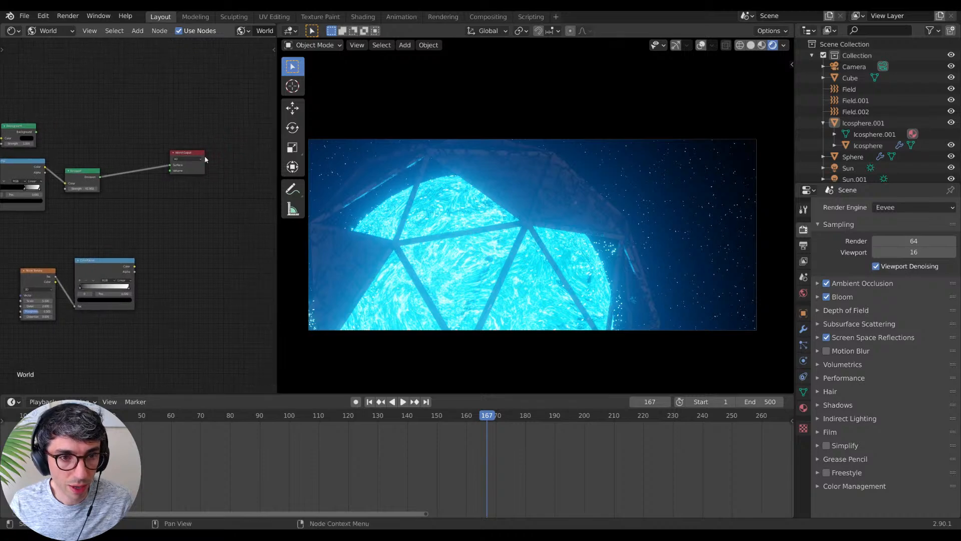
# Step: Add a Volume Scatter node, feed its Color from the new ColorRamp, and connect it to the World Output's Volume input
pyautogui.hotkey('shift', 'a')
pyautogui.write('vol')
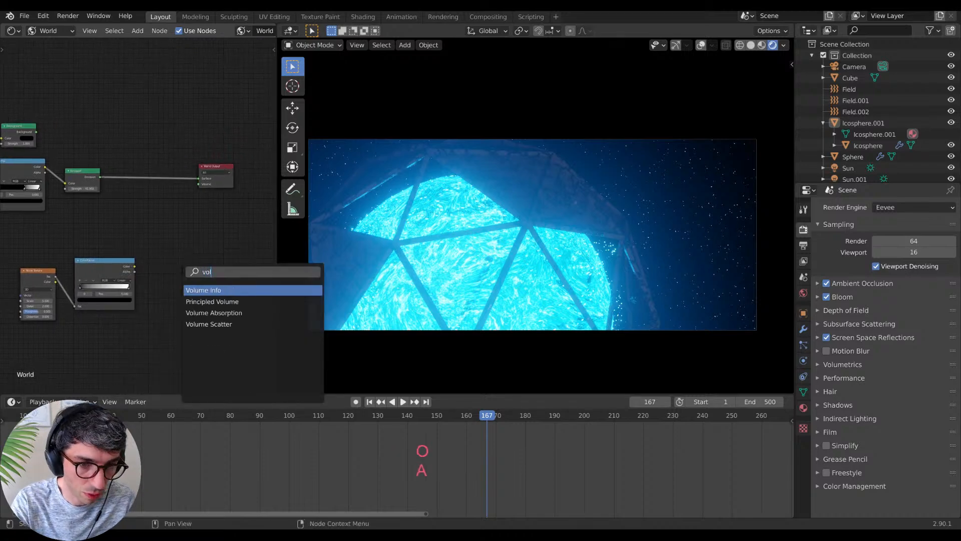
pyautogui.press('Down')
pyautogui.press('Down')
pyautogui.press('Down')
pyautogui.press('Return')
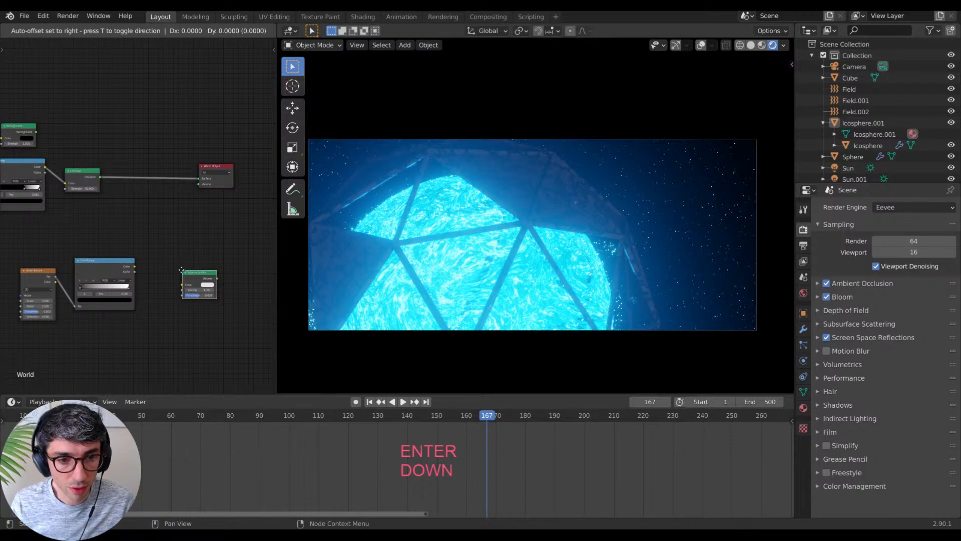
pyautogui.click(181, 270)
pyautogui.moveTo(135, 267); pyautogui.dragTo(199, 197)
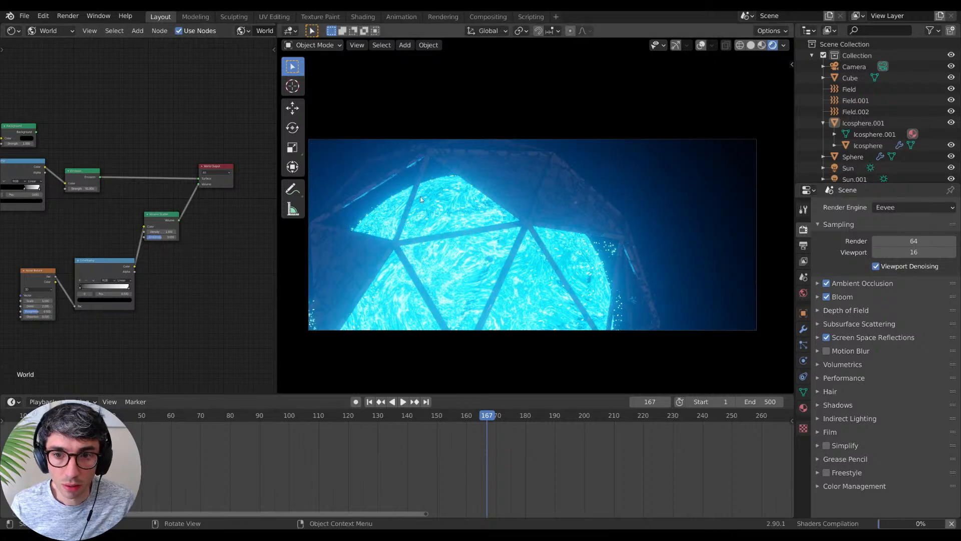
# Step: Lower the Volume Scatter node's Density to thin the fog, and adjust its Anisotropy
pyautogui.moveTo(195, 250); pyautogui.dragTo(245, 268, button='middle')
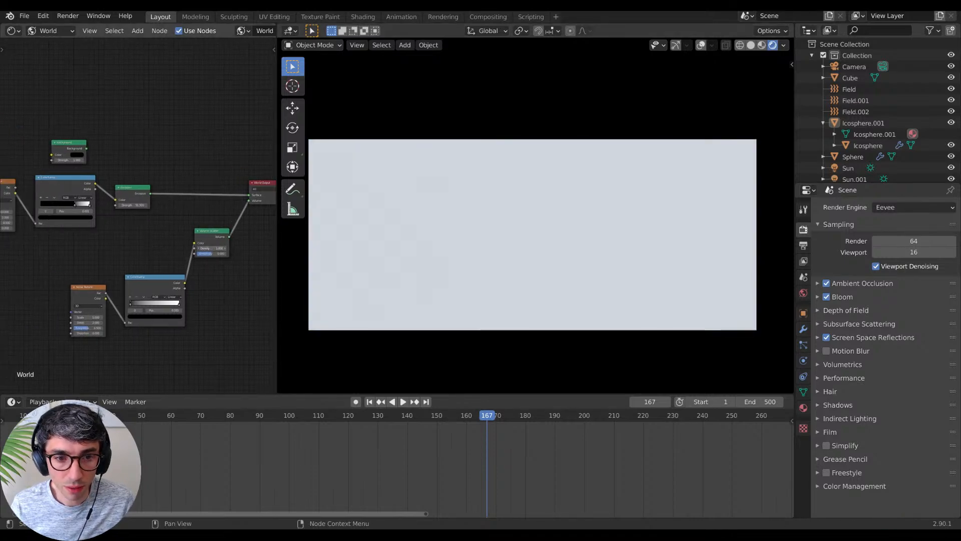
pyautogui.press('Return')
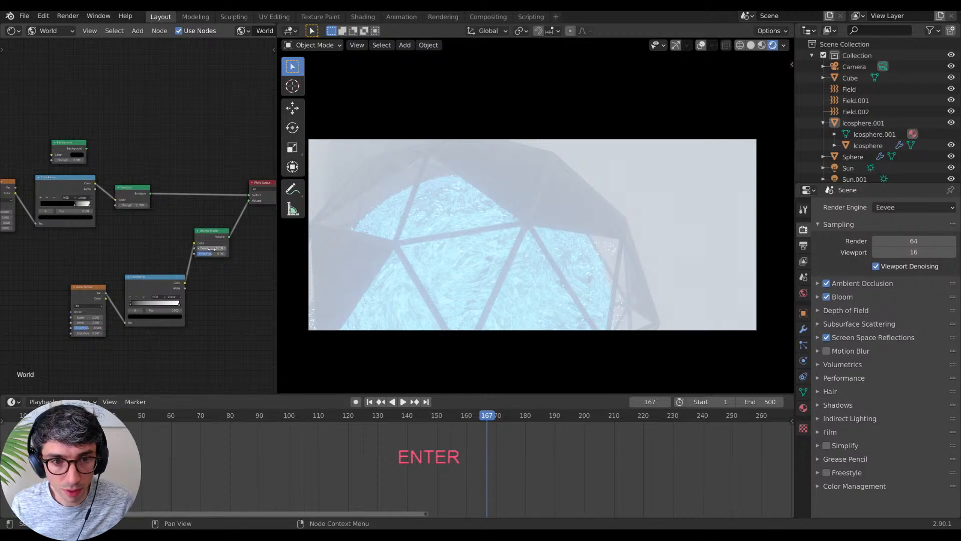
pyautogui.write('1')
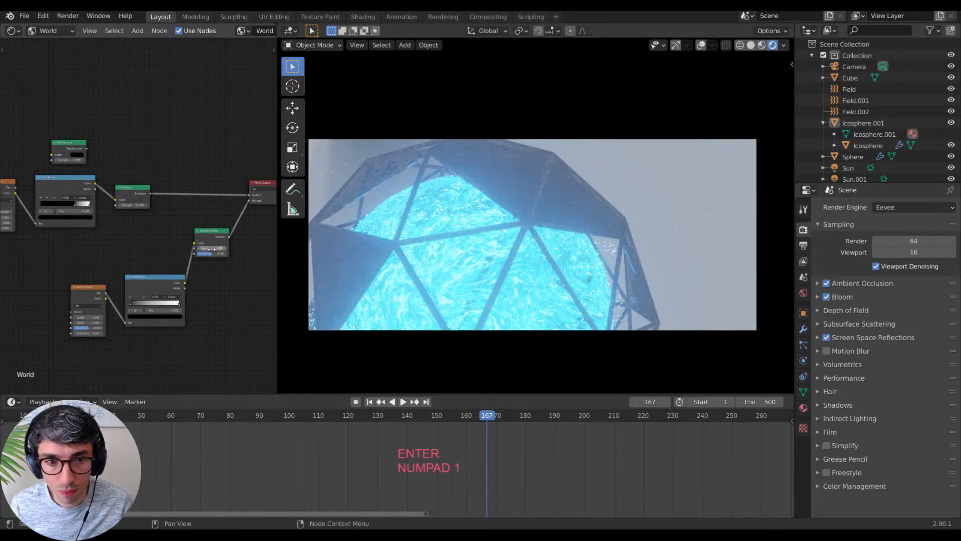
pyautogui.moveTo(213, 257); pyautogui.dragTo(275, 257)
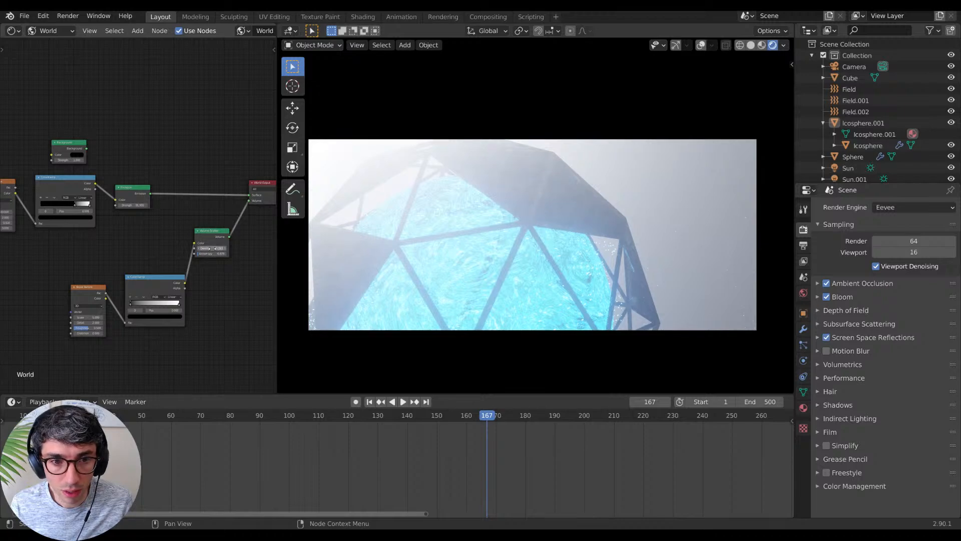
pyautogui.write('0')
pyautogui.press('Return')
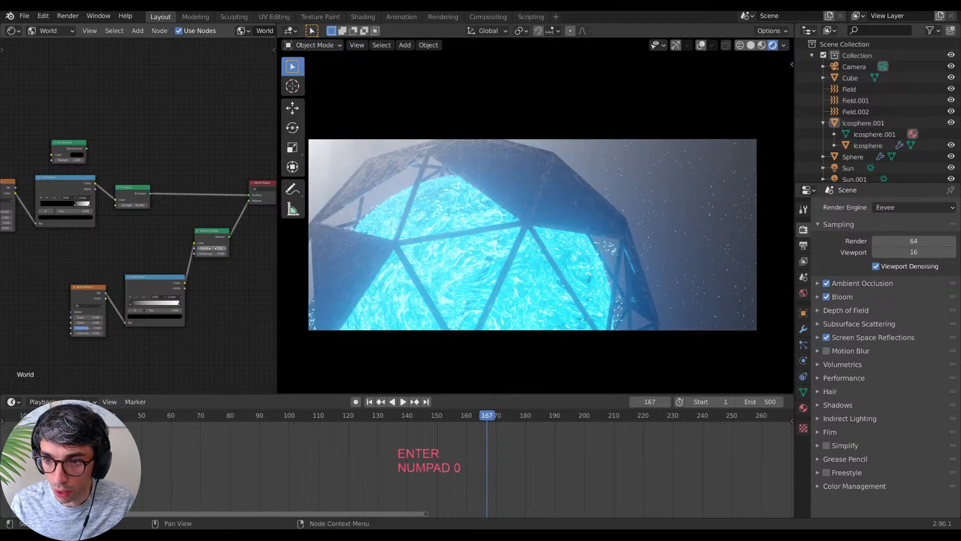
# Step: Move the fog ColorRamp's black stop to about the middle and raise its Noise Texture's Scale
pyautogui.moveTo(132, 306); pyautogui.dragTo(161, 302)
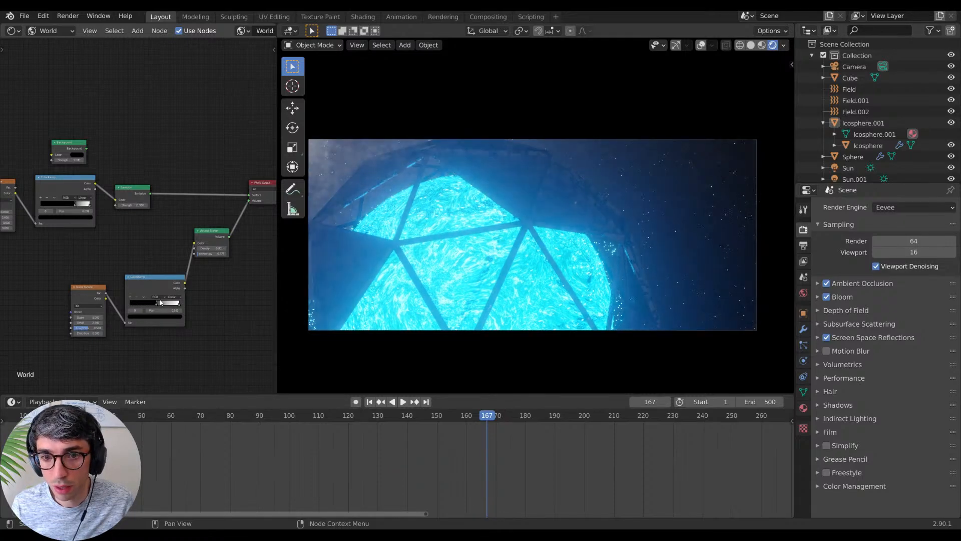
pyautogui.moveTo(84, 318); pyautogui.dragTo(160, 318)
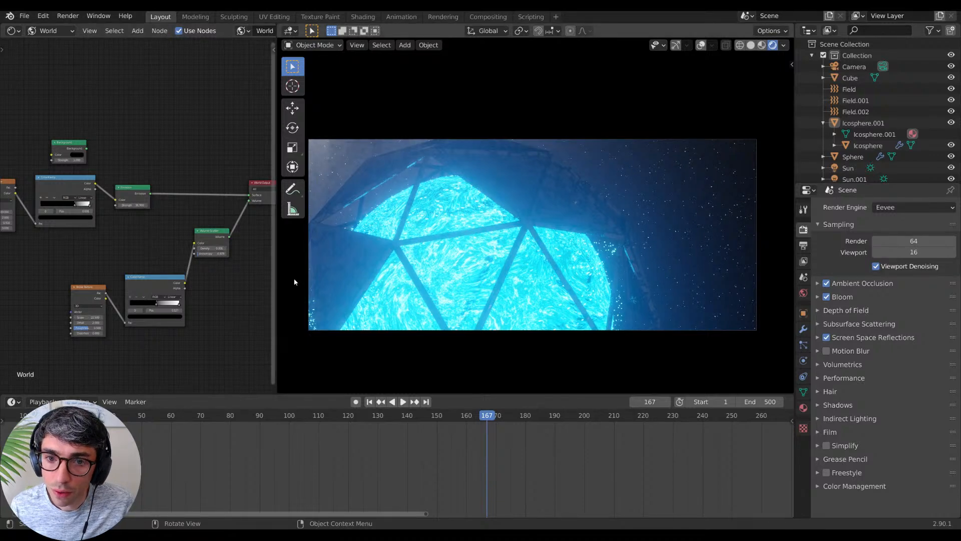
# Step: Select the Sun light, try different Anisotropy values on the Volume Scatter node, and undo the last adjustment
pyautogui.click(848, 167)
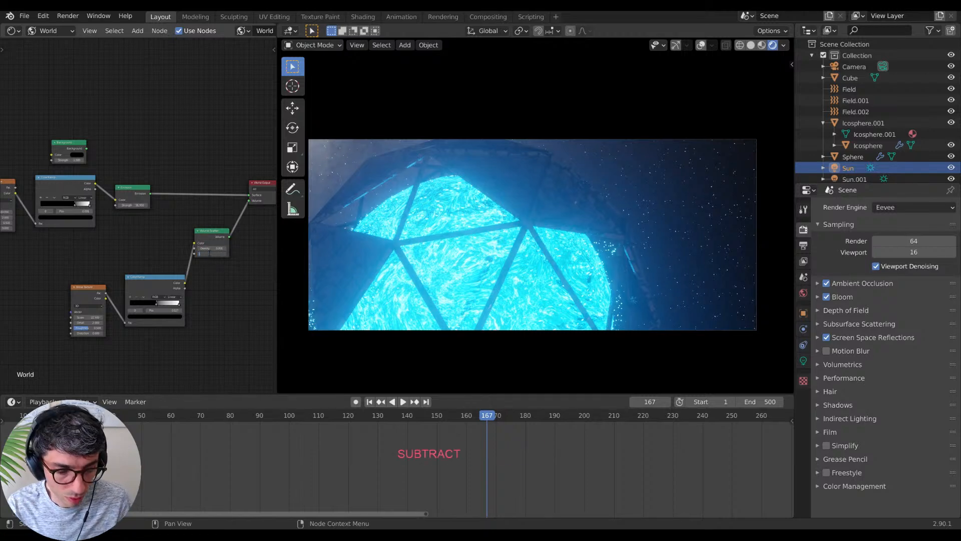
pyautogui.press('BackSpace')
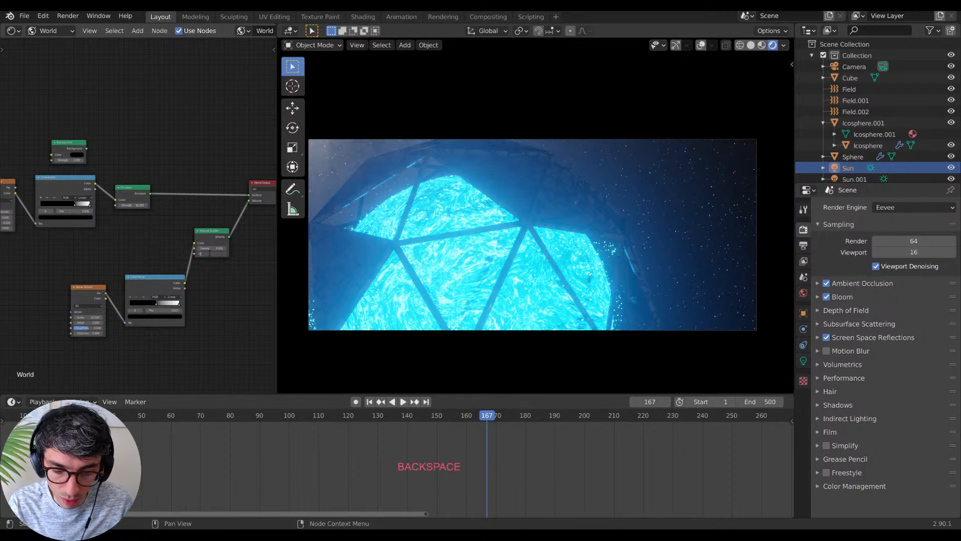
pyautogui.write('01')
pyautogui.press('Return')
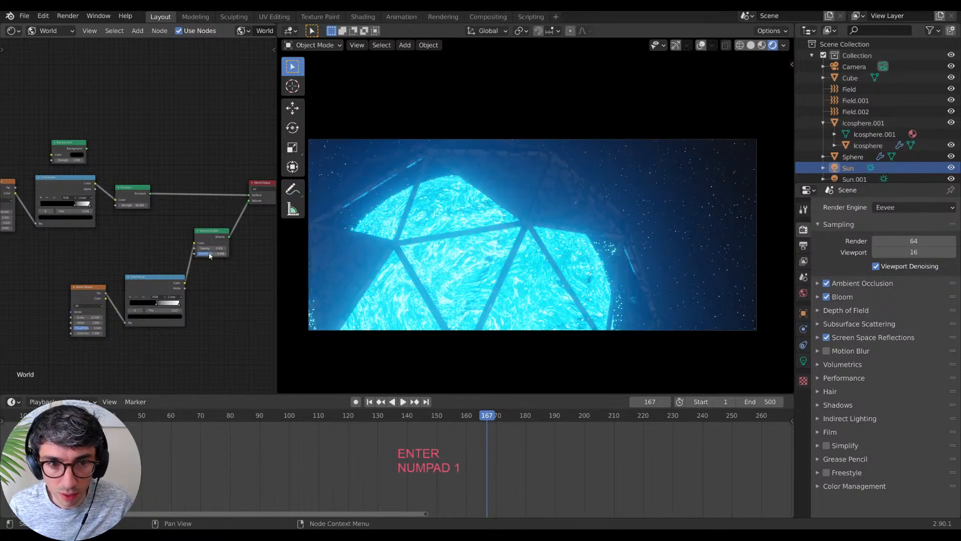
pyautogui.write('0')
pyautogui.press('Return')
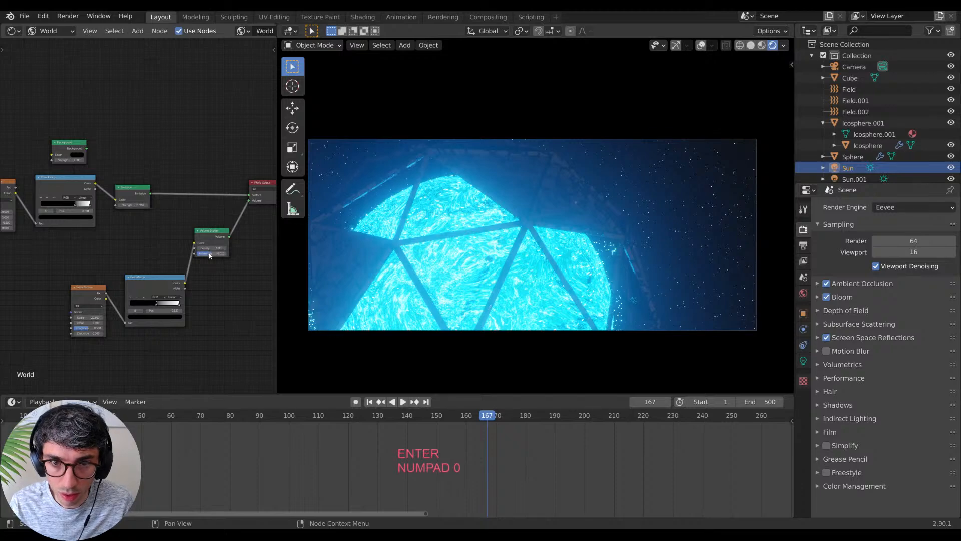
pyautogui.press('Return')
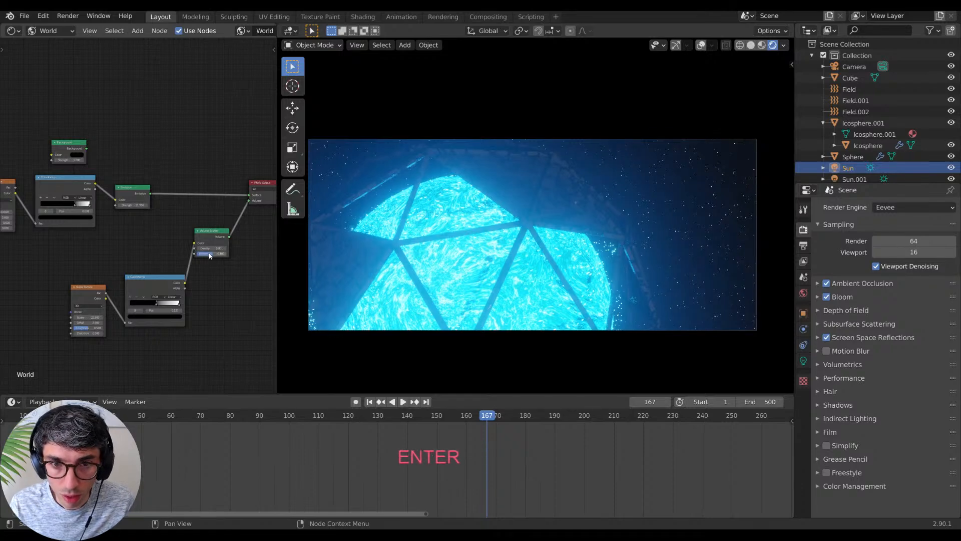
pyautogui.moveTo(216, 257); pyautogui.dragTo(140, 256)
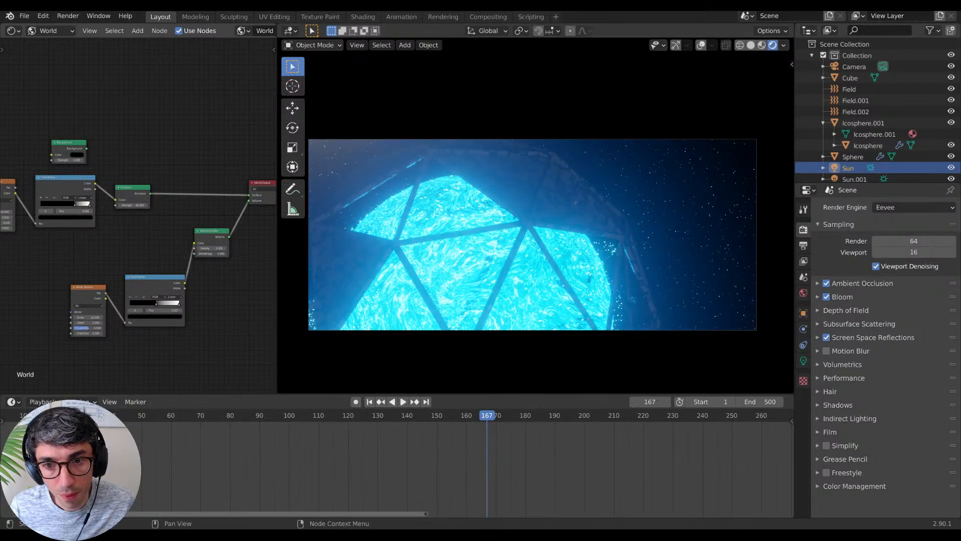
pyautogui.hotkey('ctrl', 'z')
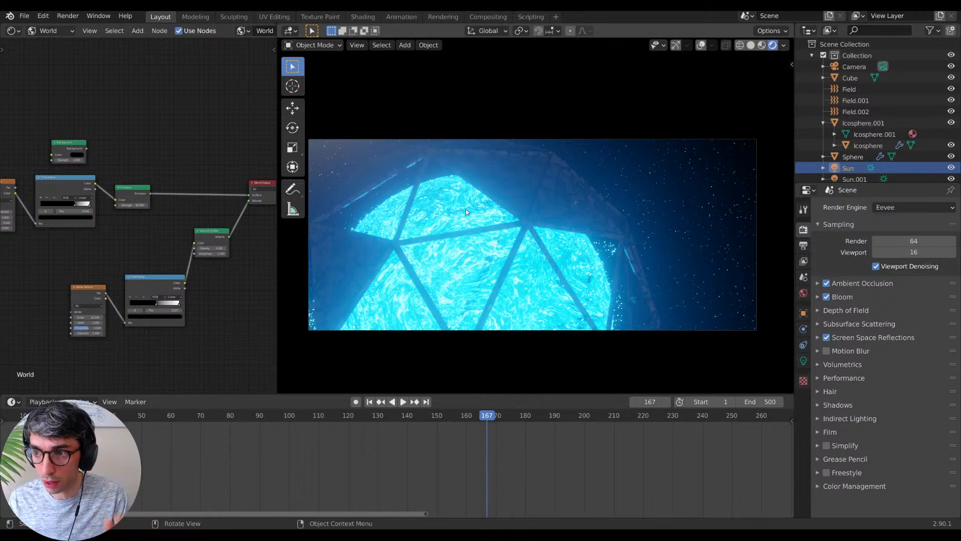
# Step: Add a point light and move it up to the right-hand part of the icosphere cage in the camera view
pyautogui.click(853, 178)
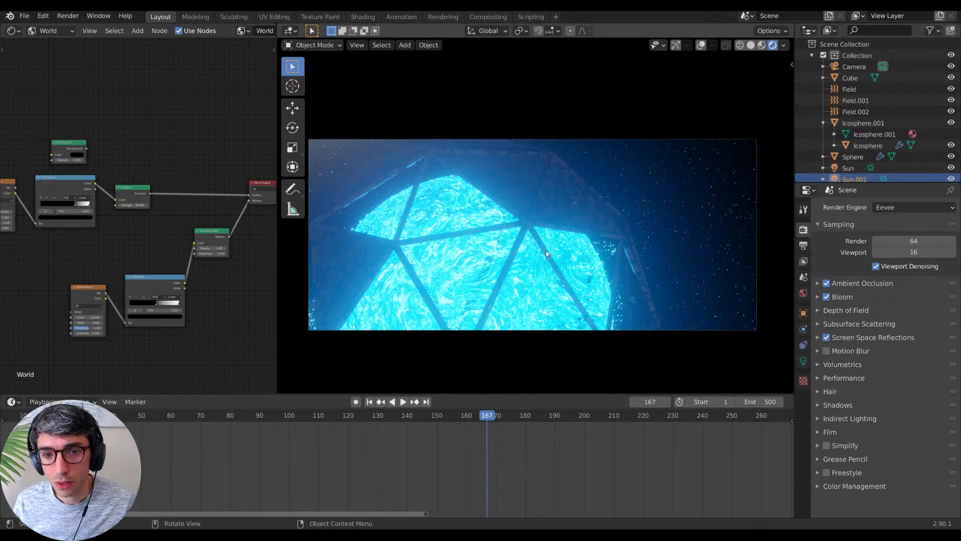
pyautogui.hotkey('shift', 'a')
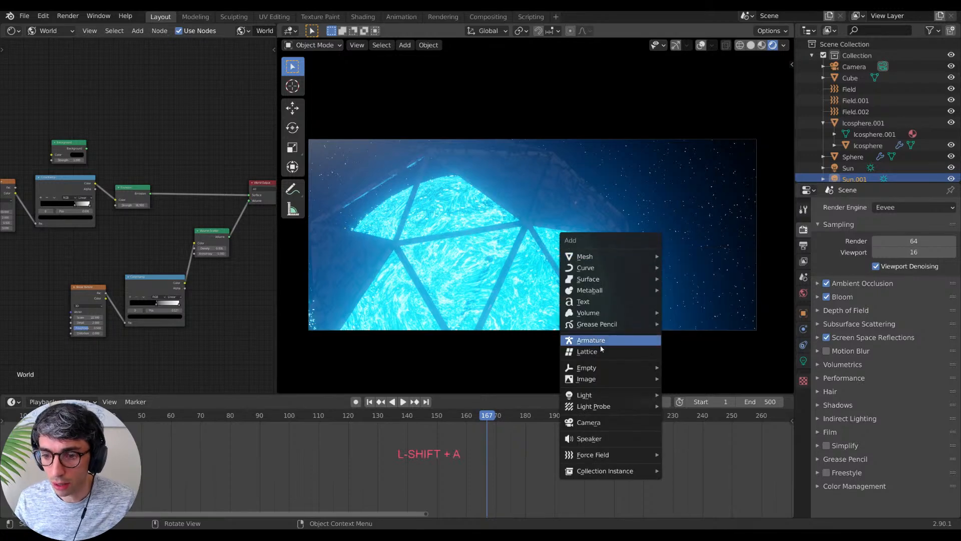
pyautogui.moveTo(605, 396)
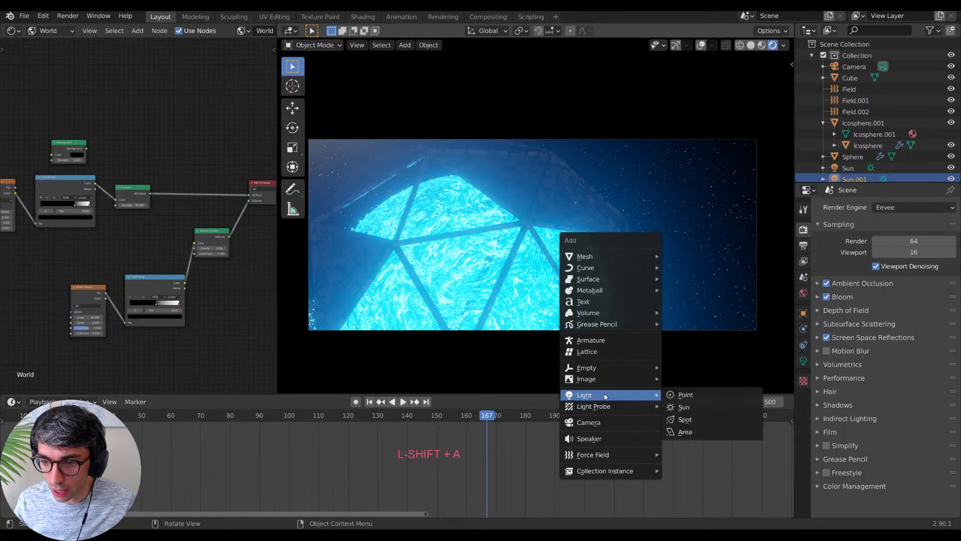
pyautogui.click(672, 397)
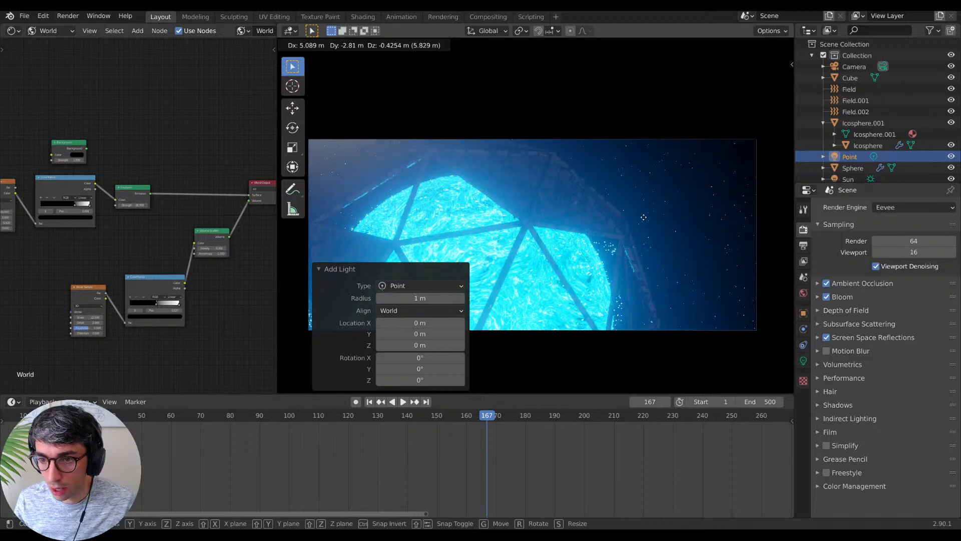
pyautogui.press('Escape')
pyautogui.press('g')
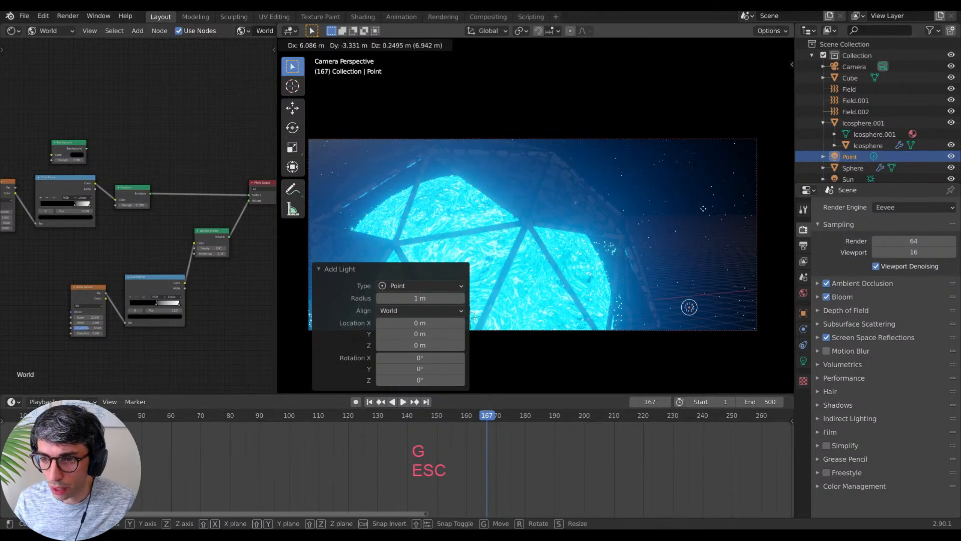
pyautogui.click(606, 185)
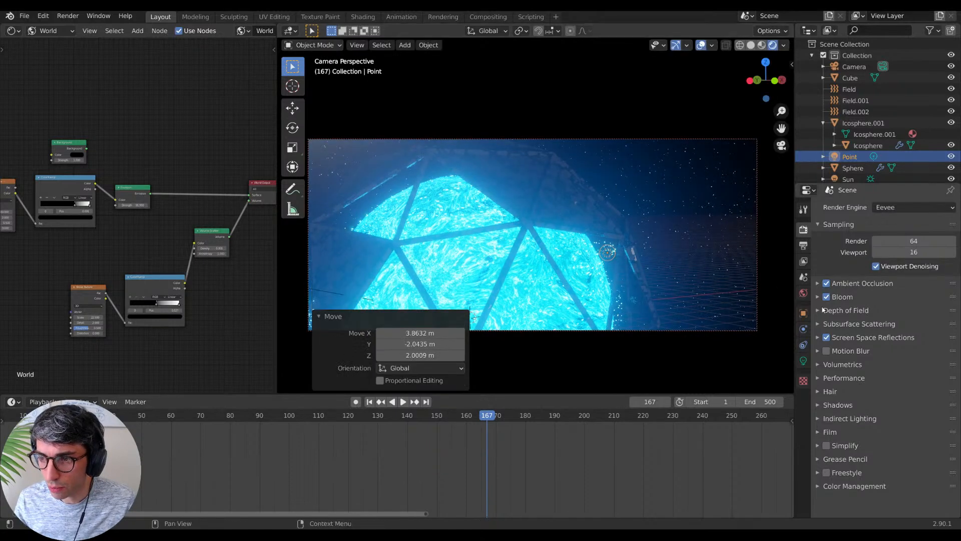
# Step: Give the point light a blue color and set its power to 1000 W
pyautogui.click(804, 360)
pyautogui.click(906, 269)
pyautogui.click(899, 142)
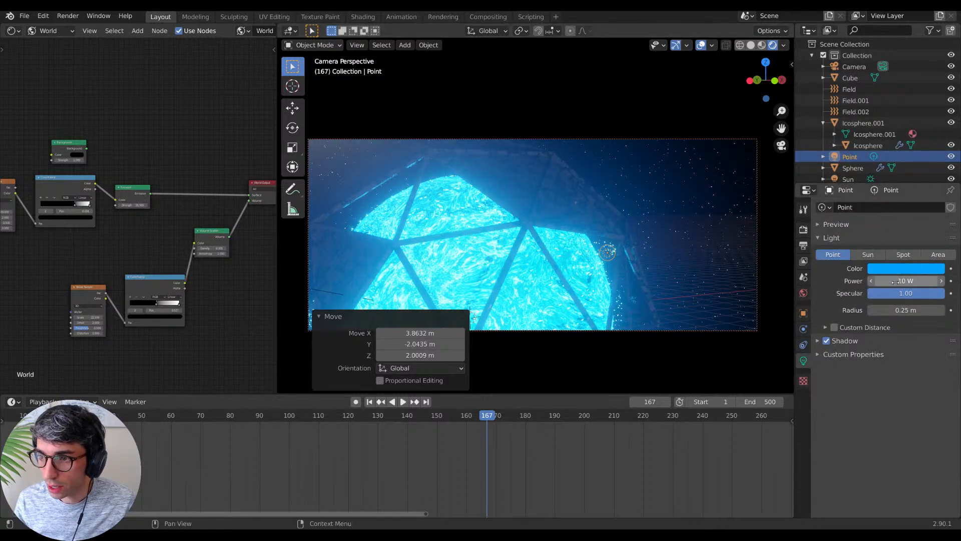
pyautogui.moveTo(899, 282)
pyautogui.mouseDown()
pyautogui.moveTo(916, 282)
pyautogui.moveTo(899, 282)
pyautogui.mouseUp()
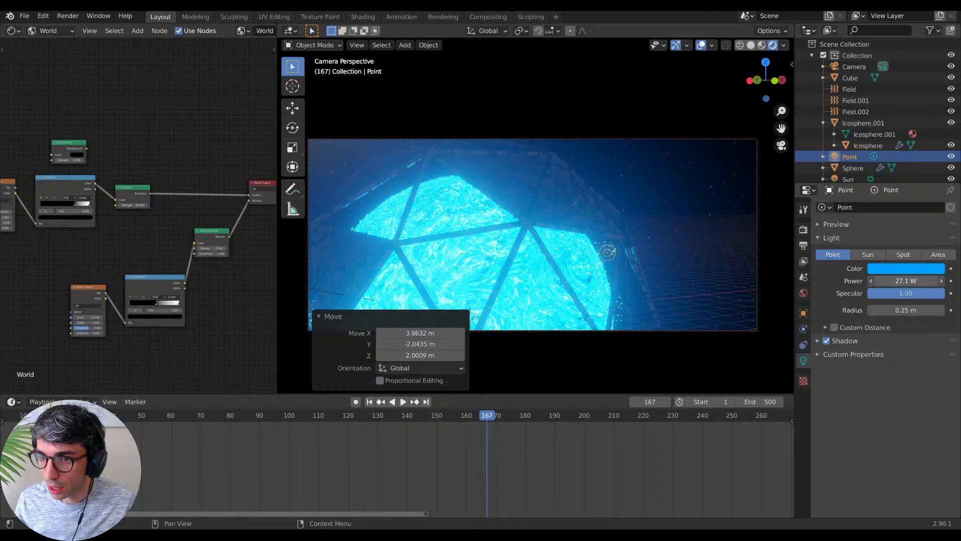
pyautogui.click(898, 282)
pyautogui.write('1000')
pyautogui.press('Return')
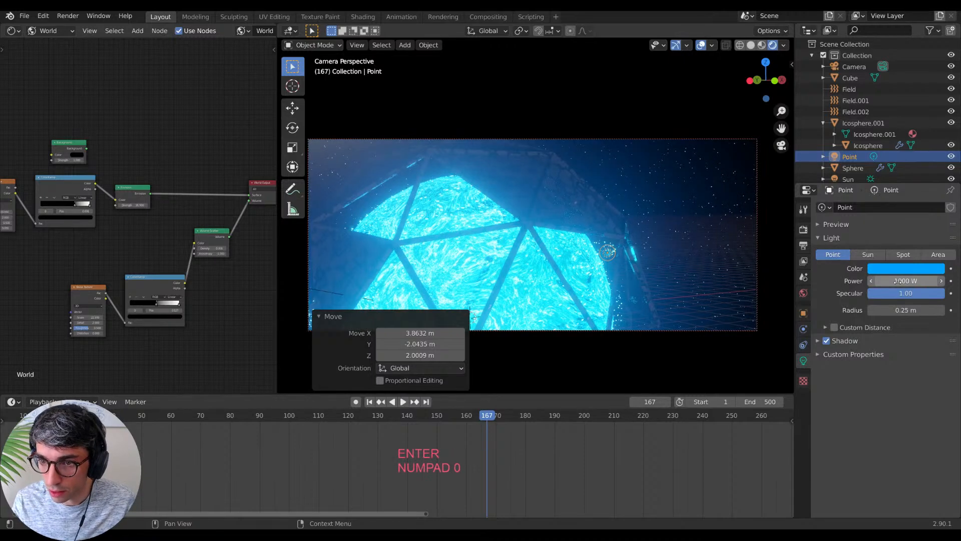
# Step: Increase the point light's radius to about 3.67 m and move it above and to the right of the cage
pyautogui.moveTo(907, 310); pyautogui.dragTo(934, 310)
pyautogui.press('g')
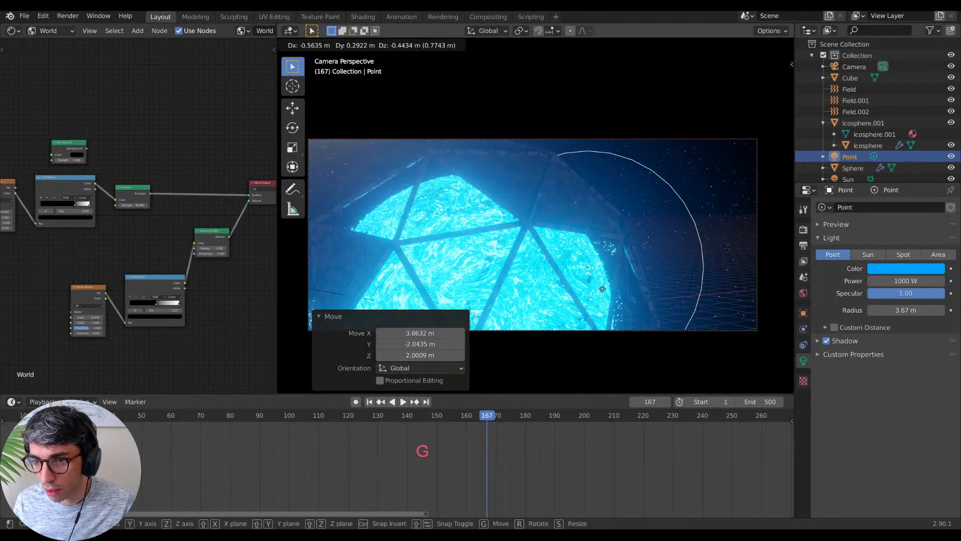
pyautogui.click(609, 291)
pyautogui.press('g')
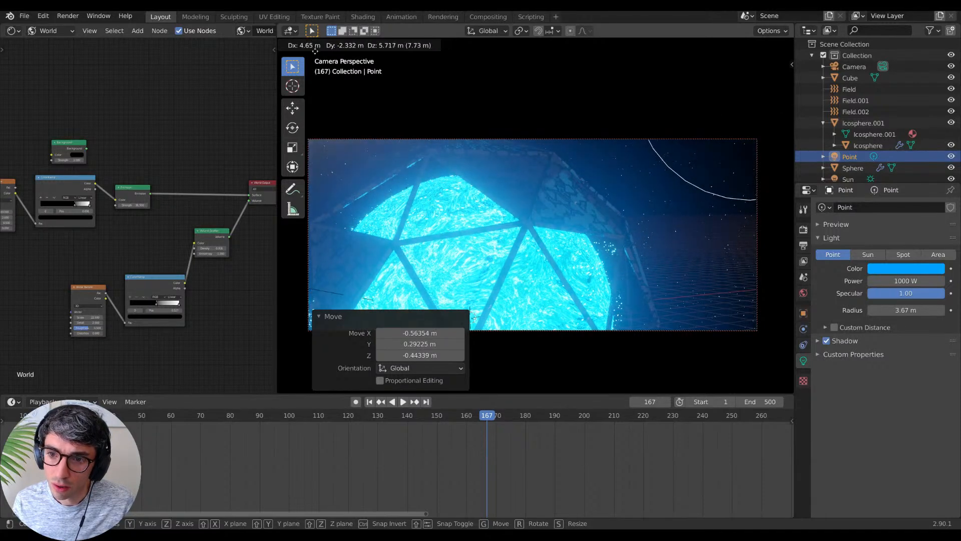
pyautogui.click(315, 56)
# Step: Change the point light's color to golden yellow and lower it about 8.1 m toward the cage's lower right
pyautogui.click(883, 266)
pyautogui.moveTo(890, 172); pyautogui.dragTo(876, 227)
pyautogui.click(890, 269)
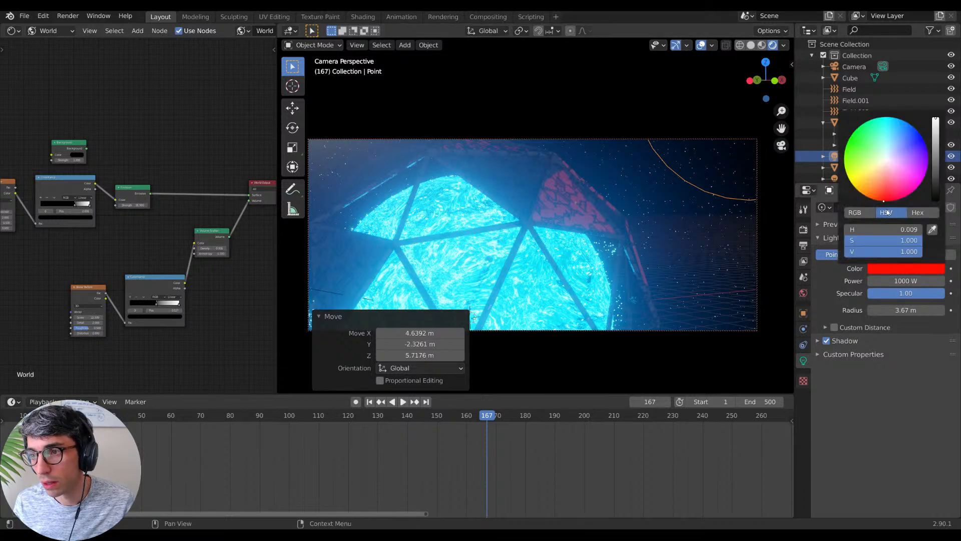
pyautogui.moveTo(889, 192)
pyautogui.mouseDown()
pyautogui.moveTo(896, 184)
pyautogui.moveTo(855, 188)
pyautogui.mouseUp()
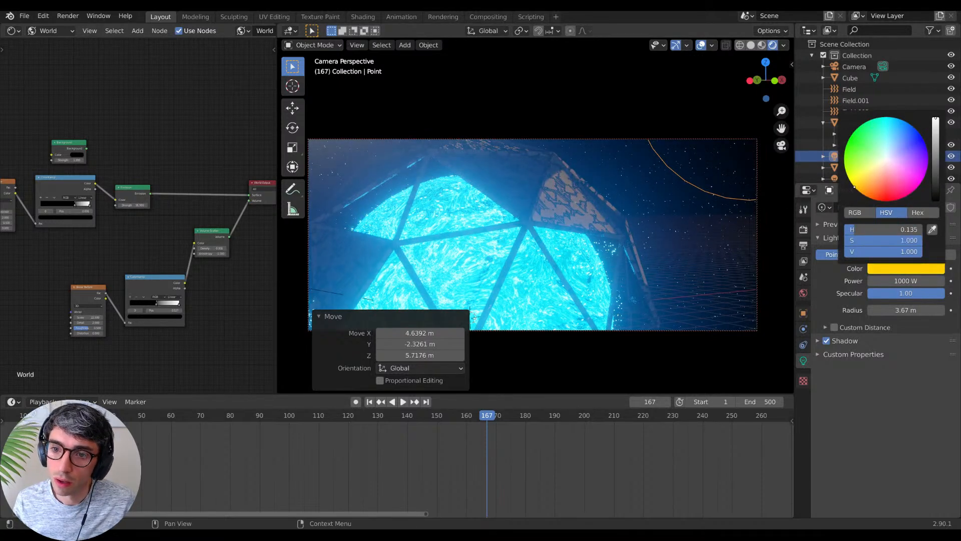
pyautogui.press('g')
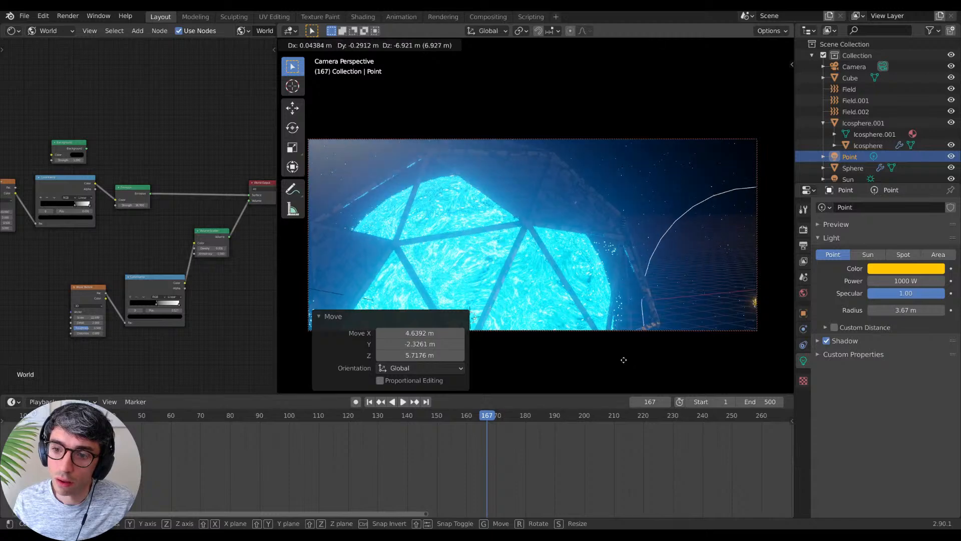
pyautogui.click(604, 46)
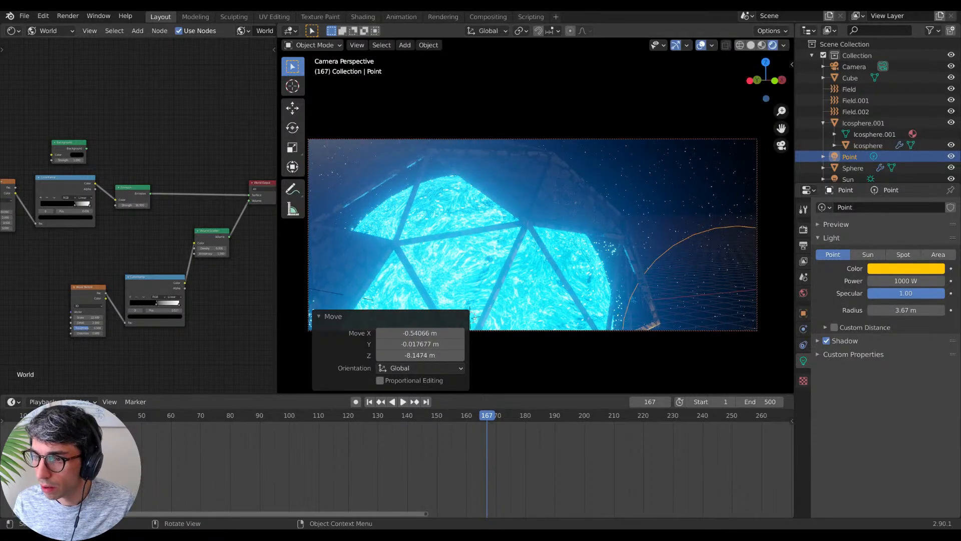
# Step: Enlarge the point light's radius to about 11.4 m, set its power to 10000 W, and shift it slightly outward
pyautogui.moveTo(901, 310); pyautogui.dragTo(926, 310)
pyautogui.click(891, 283)
pyautogui.click(886, 283)
pyautogui.write('0')
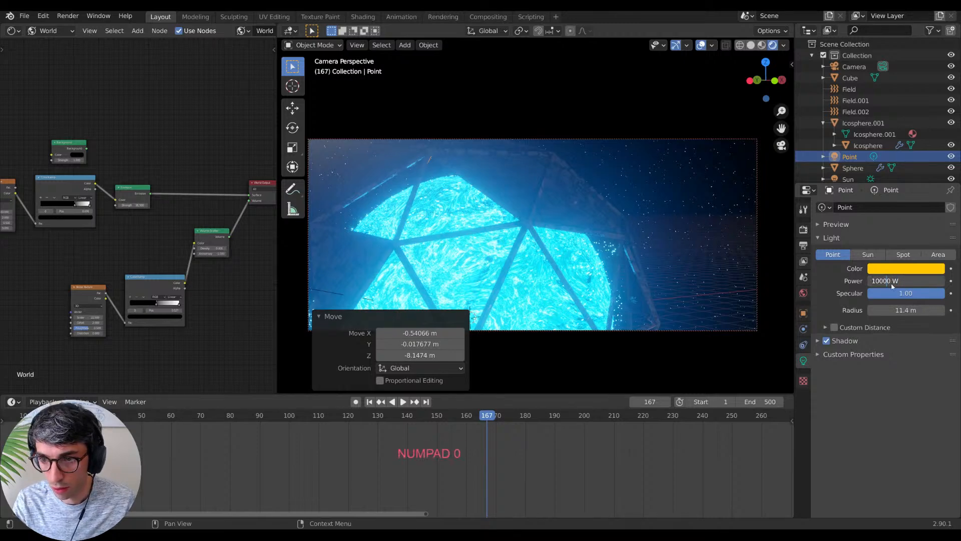
pyautogui.press('Return')
pyautogui.press('g')
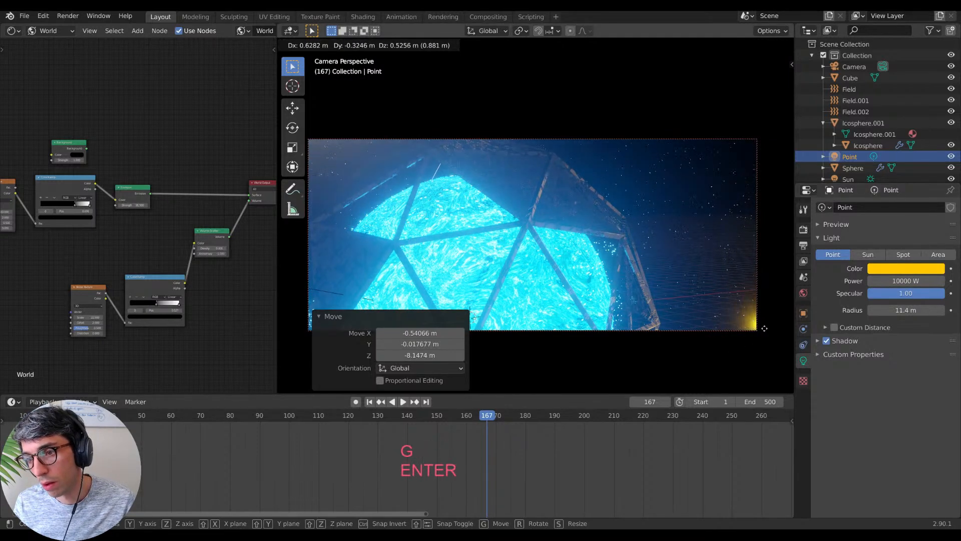
pyautogui.click(766, 330)
# Step: Raise the point light's power to 100000 W and nudge it about 1.1 m up and away from the cage
pyautogui.click(891, 281)
pyautogui.click(884, 281)
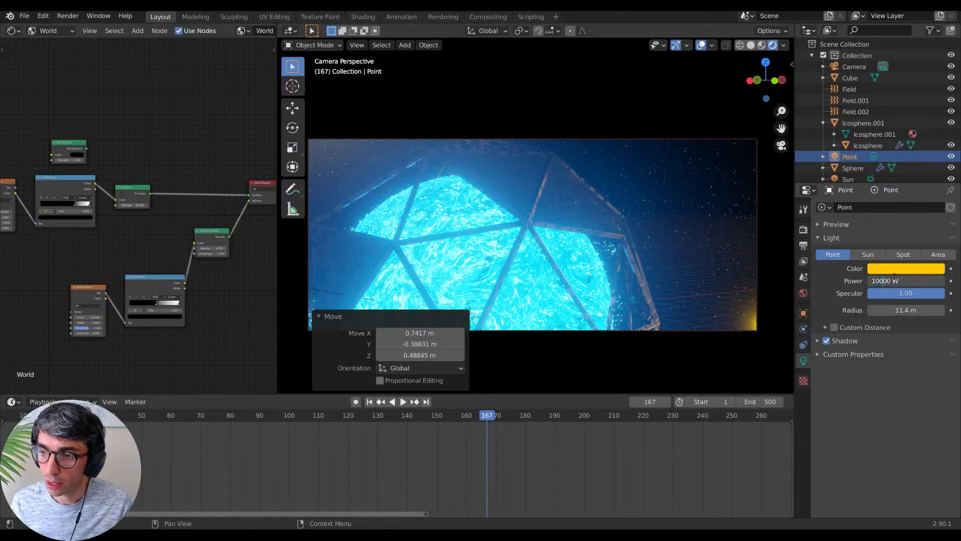
pyautogui.write('0')
pyautogui.press('Return')
pyautogui.press('g')
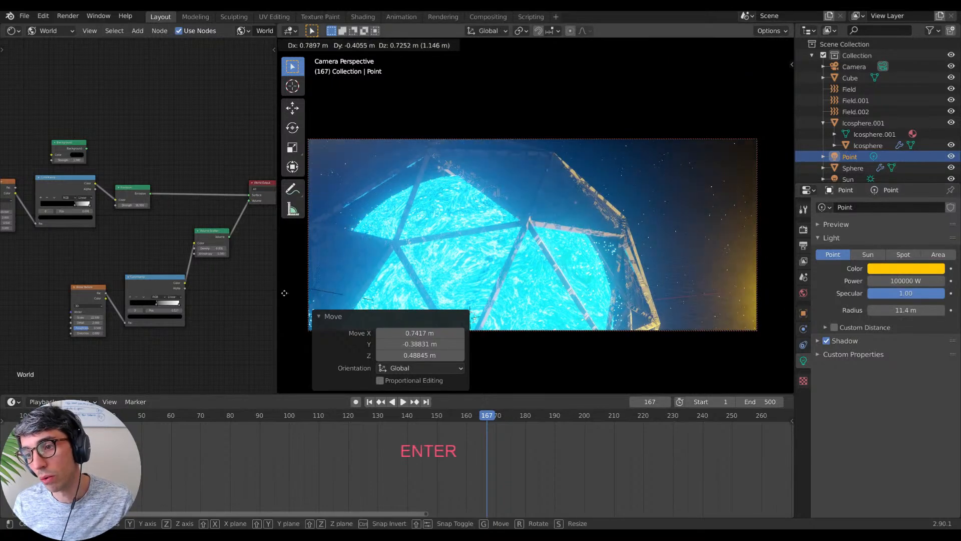
pyautogui.click(285, 296)
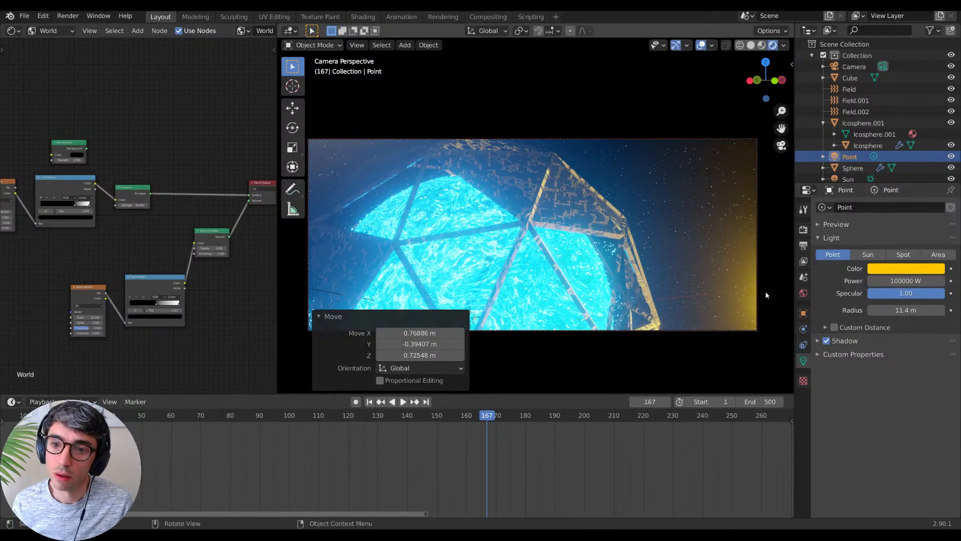
# Step: Move the point light back inward to the right-hand part of the cage and fine-tune its position
pyautogui.press('g')
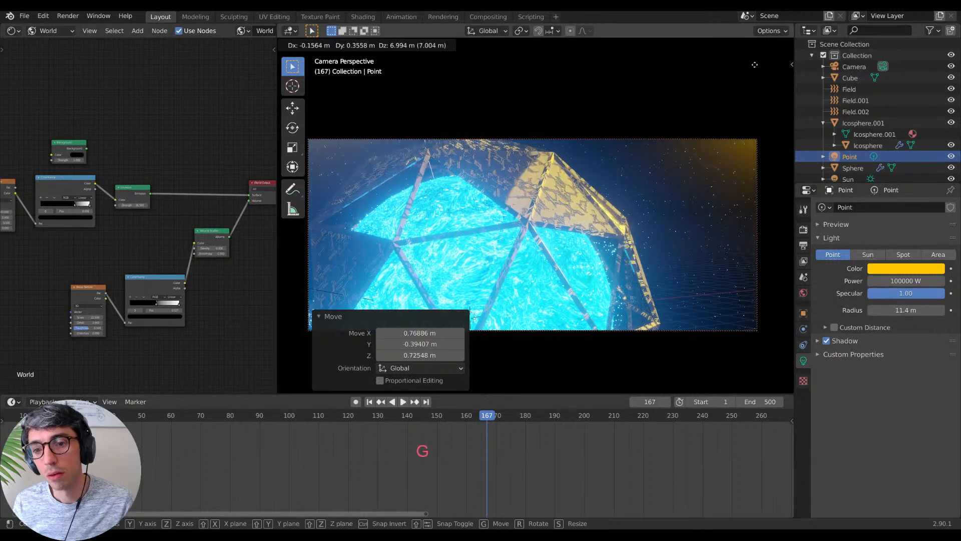
pyautogui.click(581, 243)
pyautogui.press('g')
pyautogui.click(596, 251)
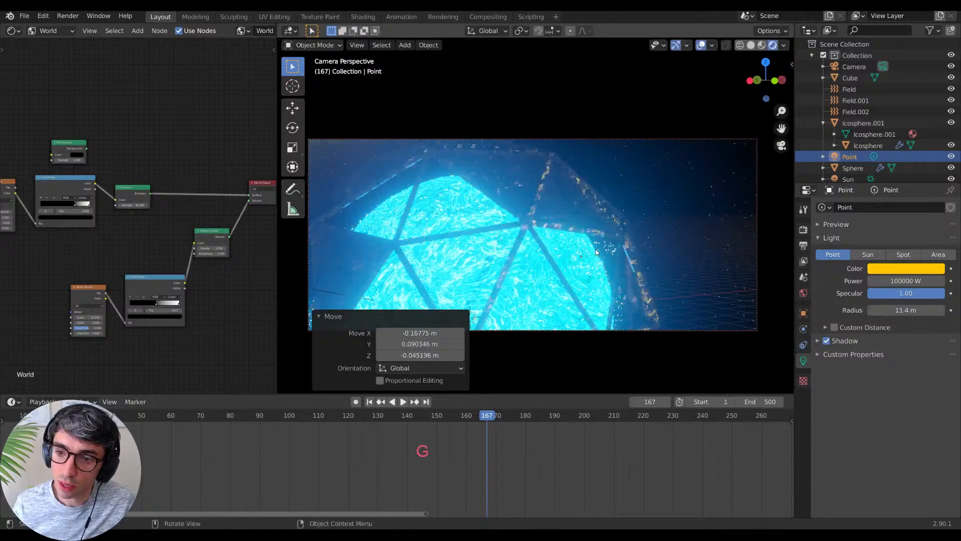
# Step: Make the point light bright blue, reduce its radius to 1.4 m, and raise it about 0.95 m
pyautogui.click(894, 272)
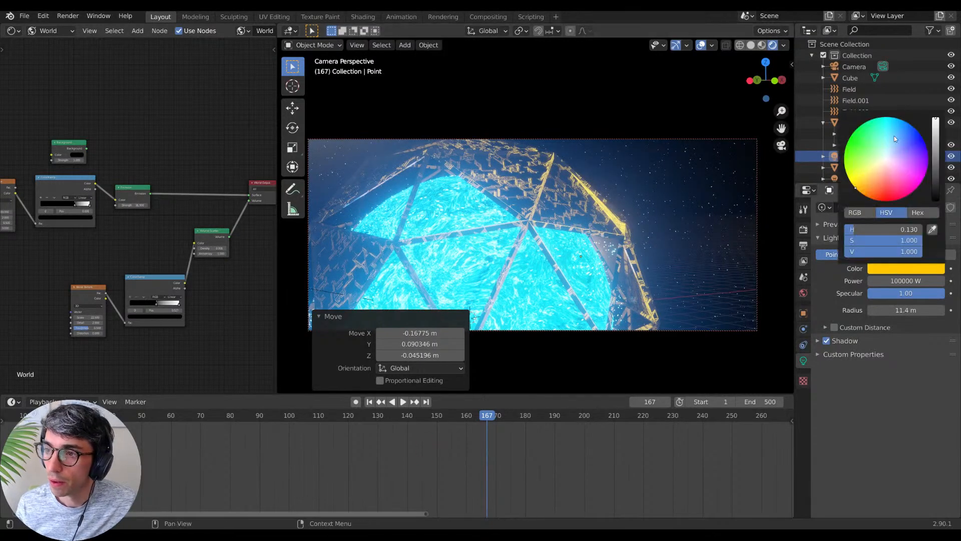
pyautogui.click(900, 122)
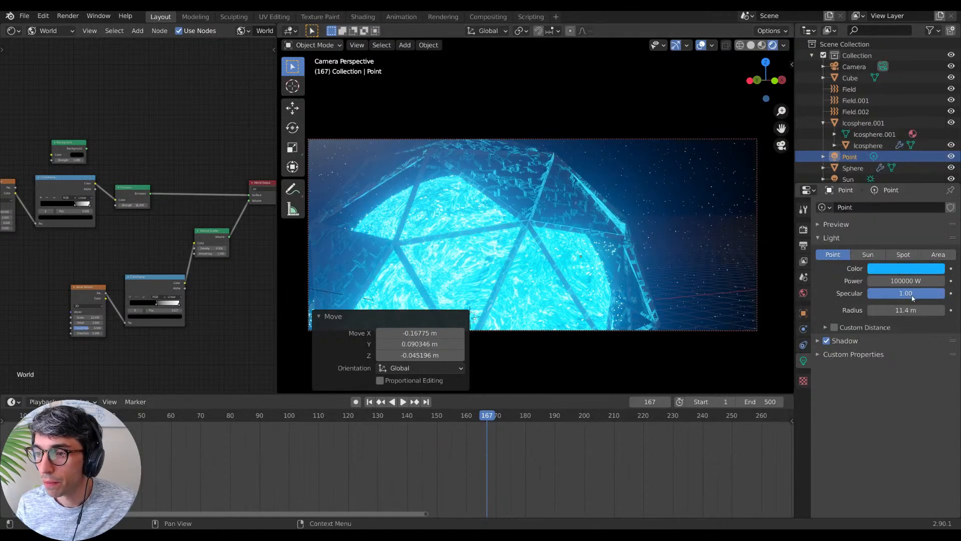
pyautogui.moveTo(909, 310); pyautogui.dragTo(866, 309)
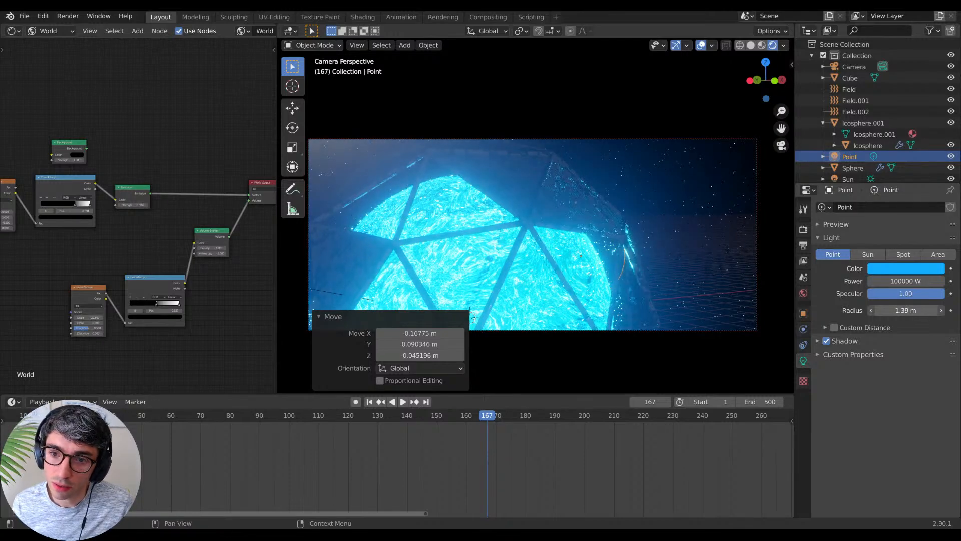
pyautogui.press('g')
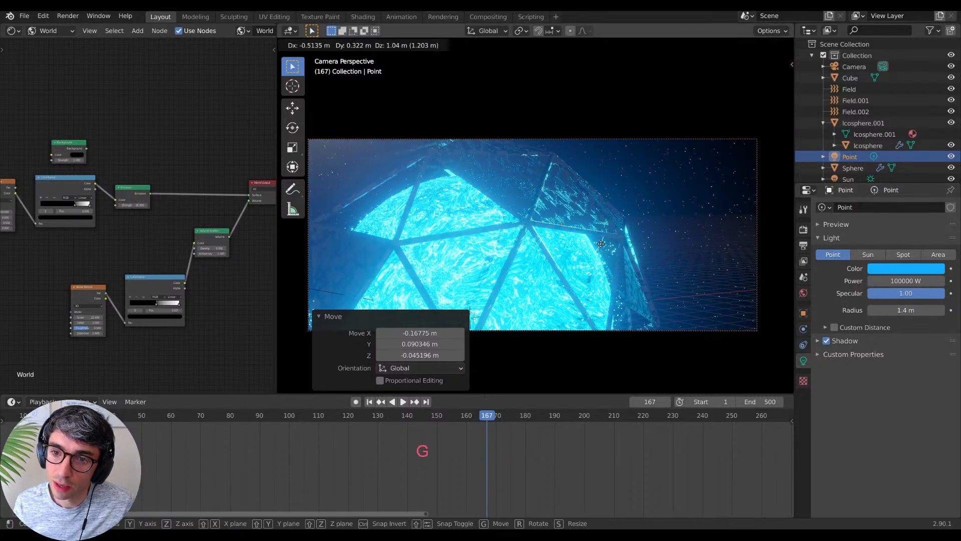
pyautogui.click(608, 245)
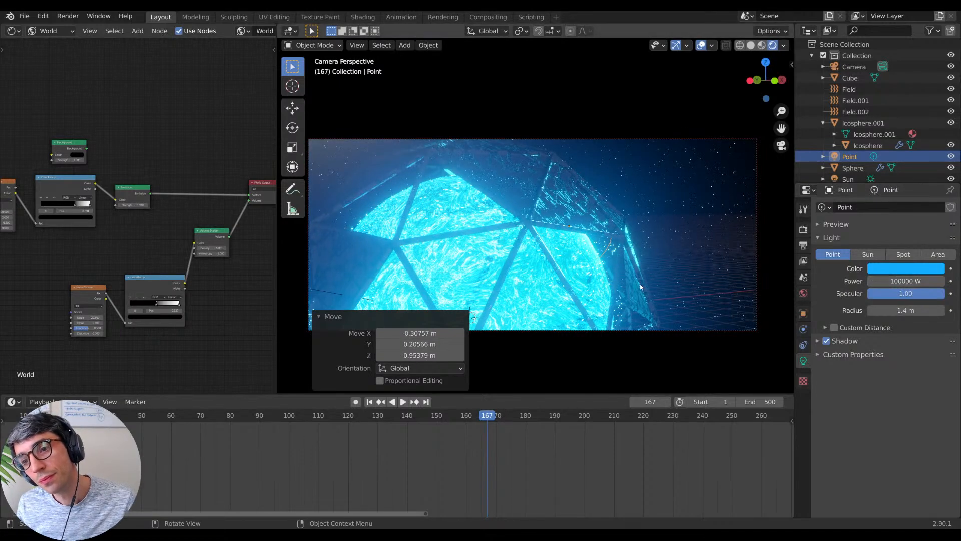
# Step: Lower the point light's power to 10000 W
pyautogui.click(901, 281)
pyautogui.click(886, 281)
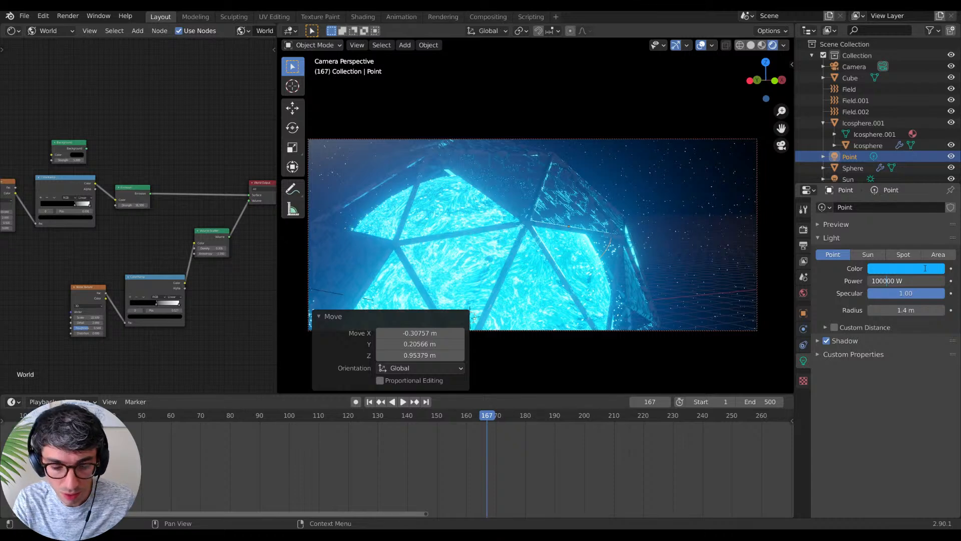
pyautogui.press('BackSpace')
pyautogui.press('Return')
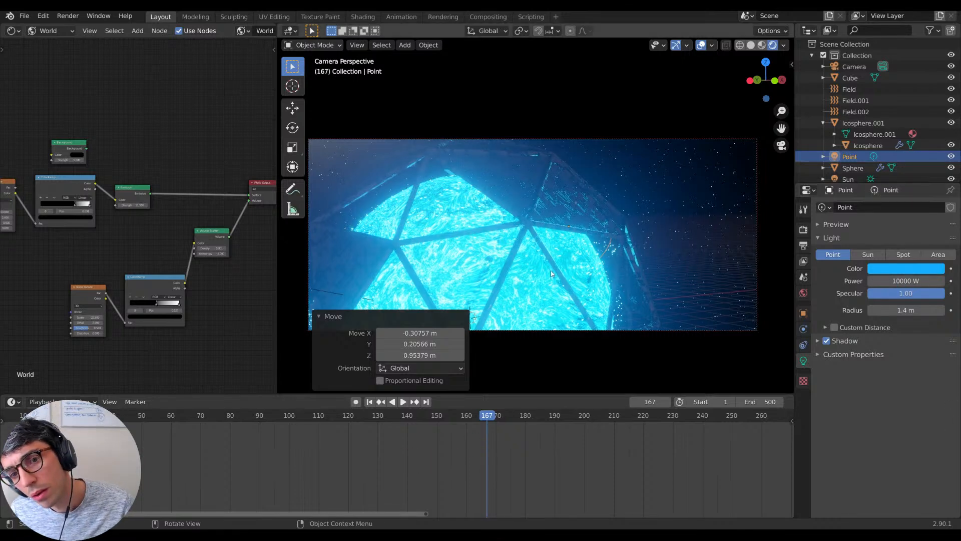
# Step: Select the Sun.001 light and change its color to a salmon red
pyautogui.click(852, 168)
pyautogui.scroll(-2, 852, 161)
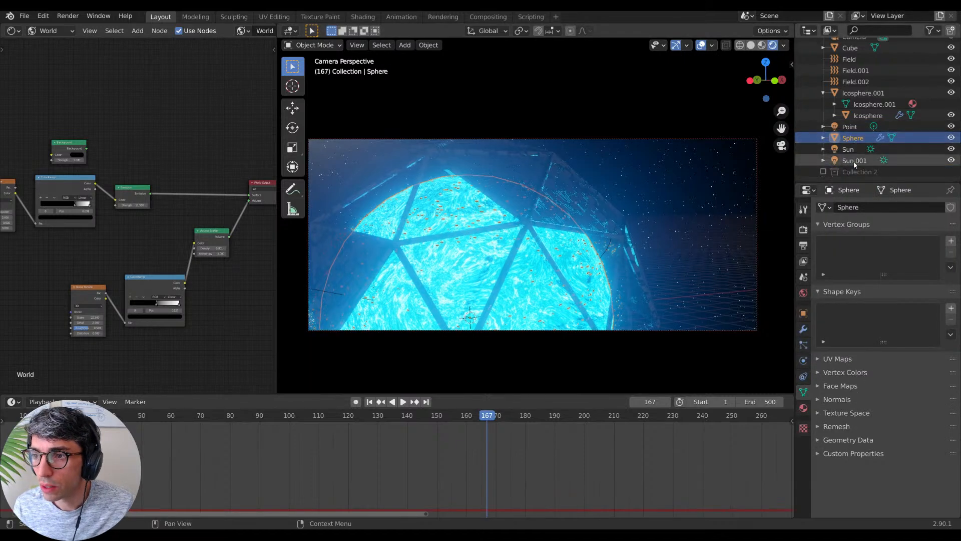
pyautogui.click(846, 149)
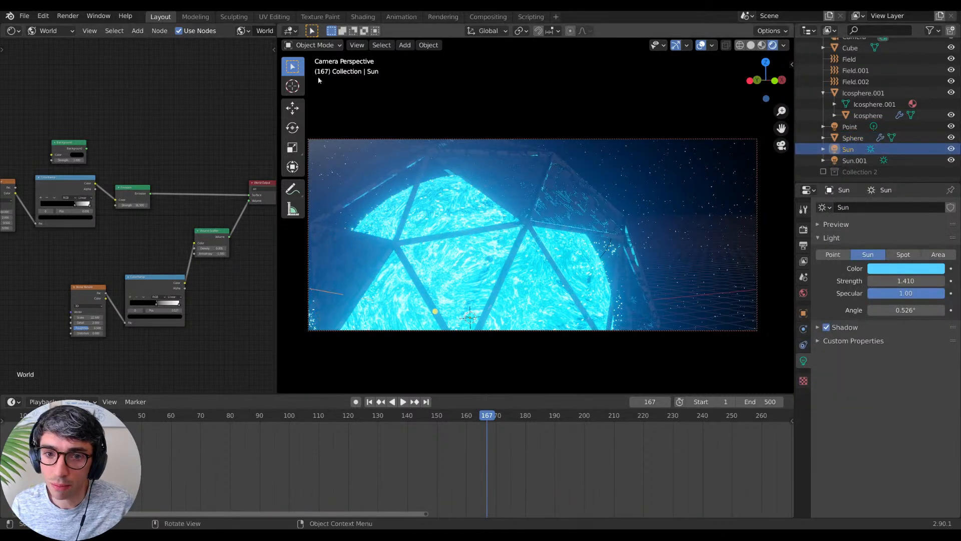
pyautogui.click(854, 160)
pyautogui.click(905, 270)
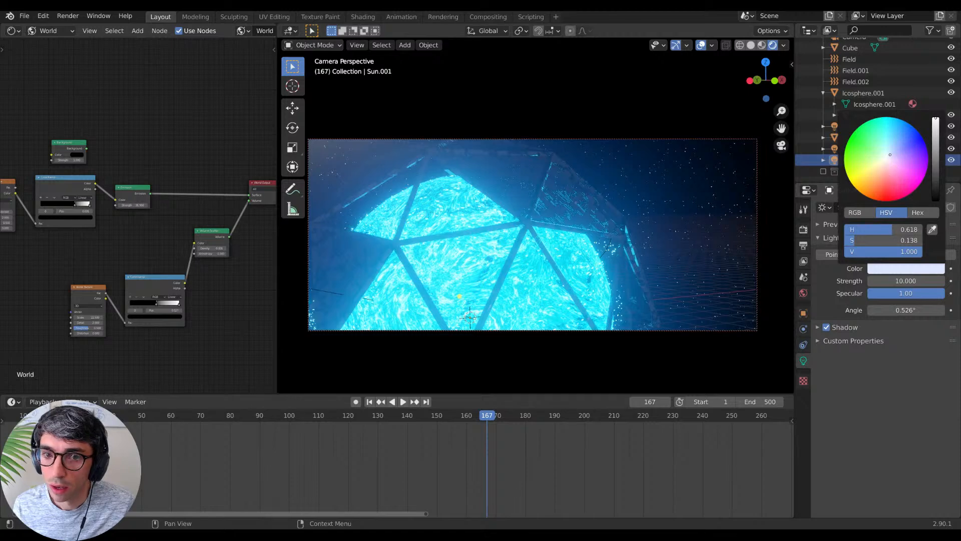
pyautogui.click(886, 178)
pyautogui.click(885, 184)
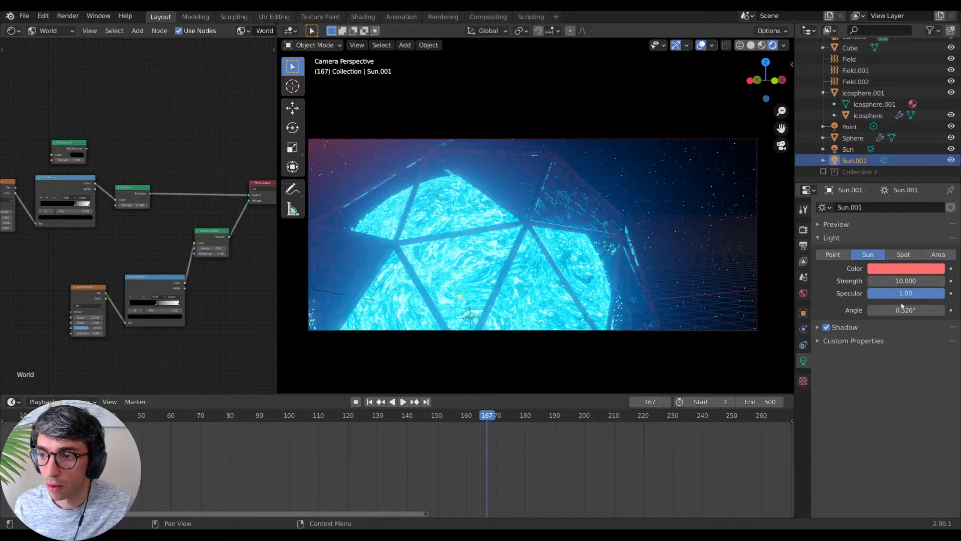
# Step: Increase the Sun.001 light's angle to about 37.1° and hide the viewport overlays
pyautogui.moveTo(903, 306); pyautogui.dragTo(928, 307)
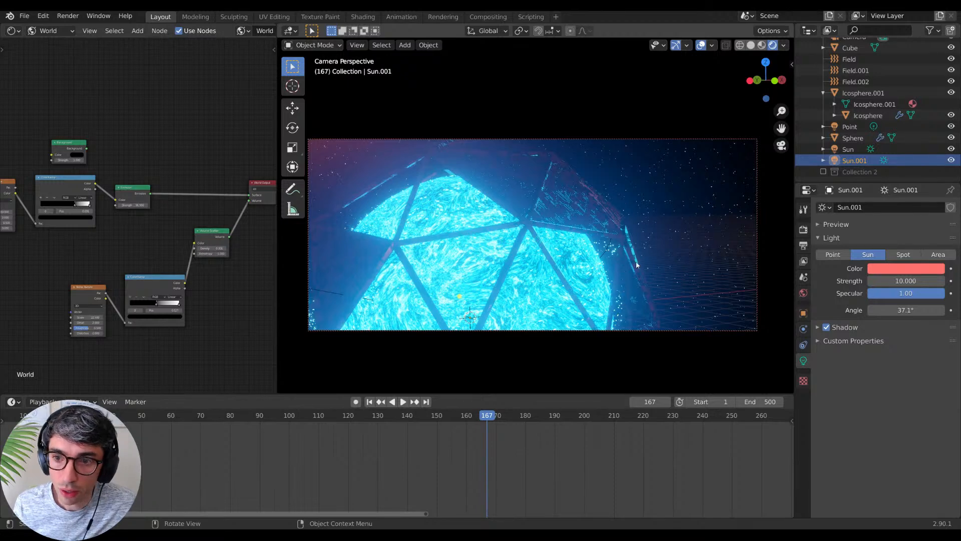
pyautogui.press('shift')
pyautogui.click(700, 45)
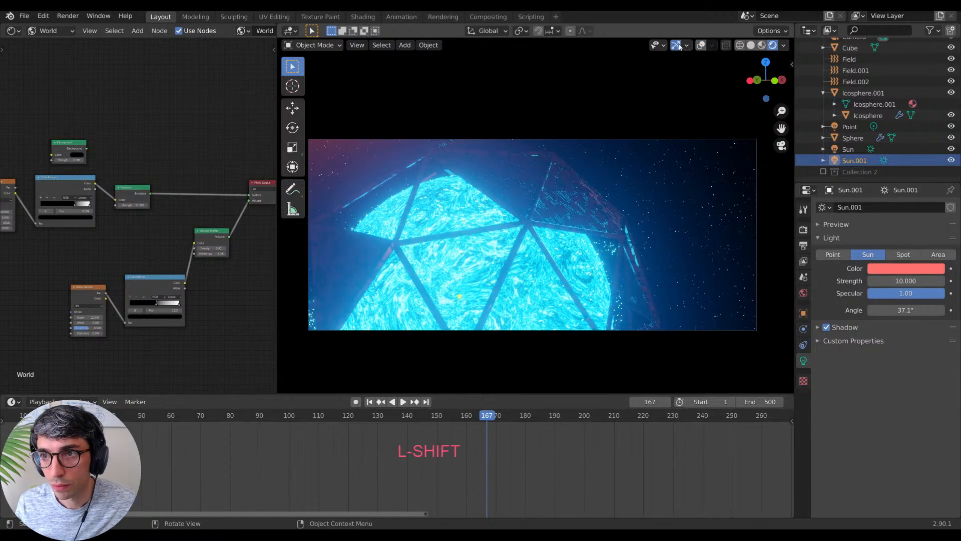
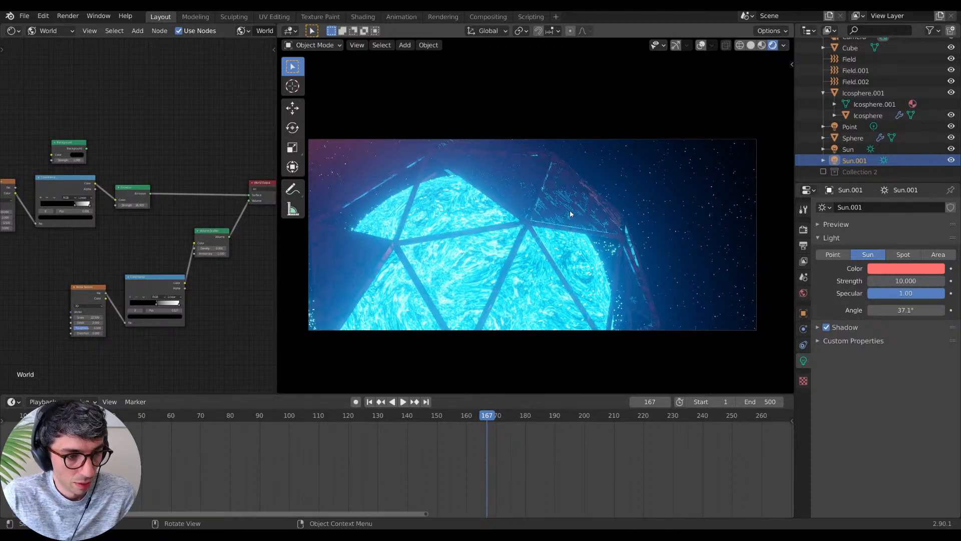
# Step: Select the camera and set its location to about X -9.42 m, Y -20.37 m and Z 3.01 m
pyautogui.click(475, 209)
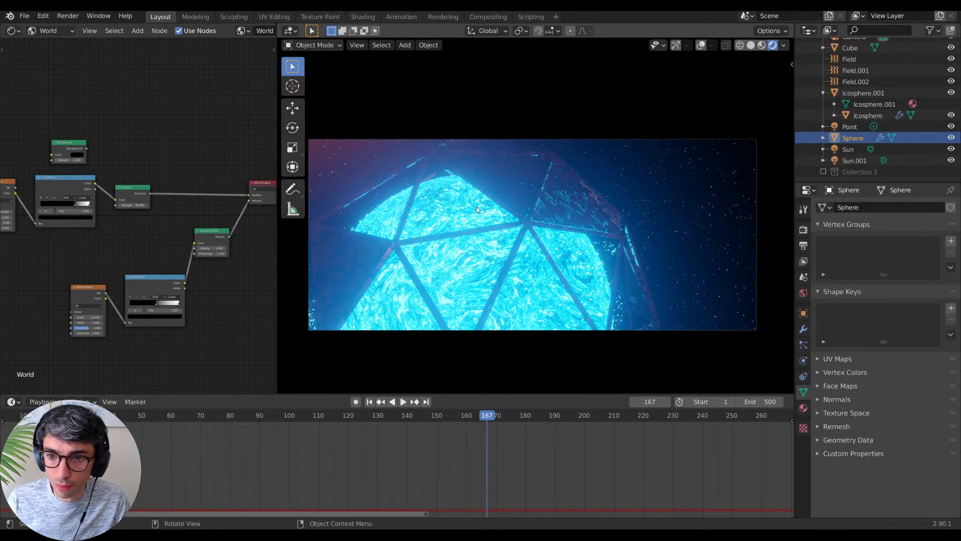
pyautogui.click(446, 303)
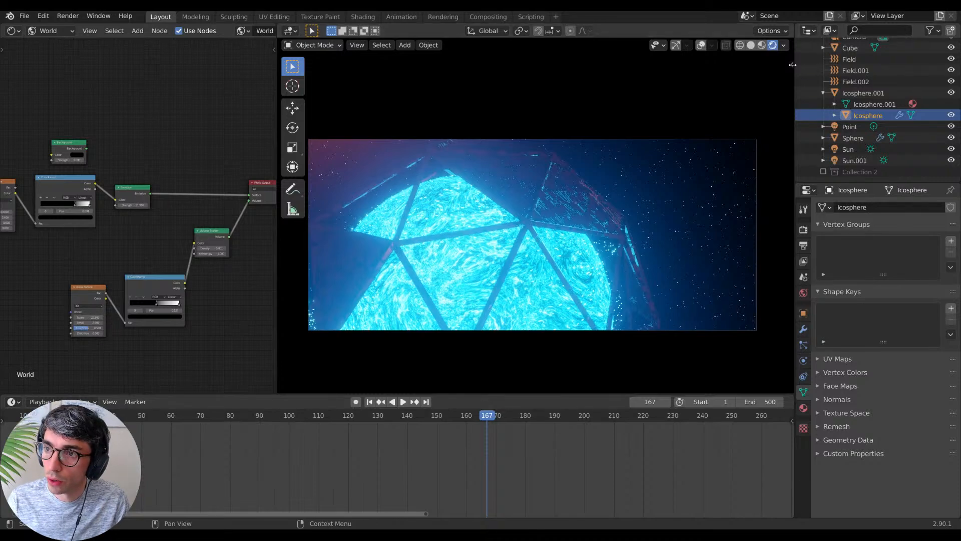
pyautogui.press('n')
pyautogui.scroll(3, 851, 75)
pyautogui.click(851, 67)
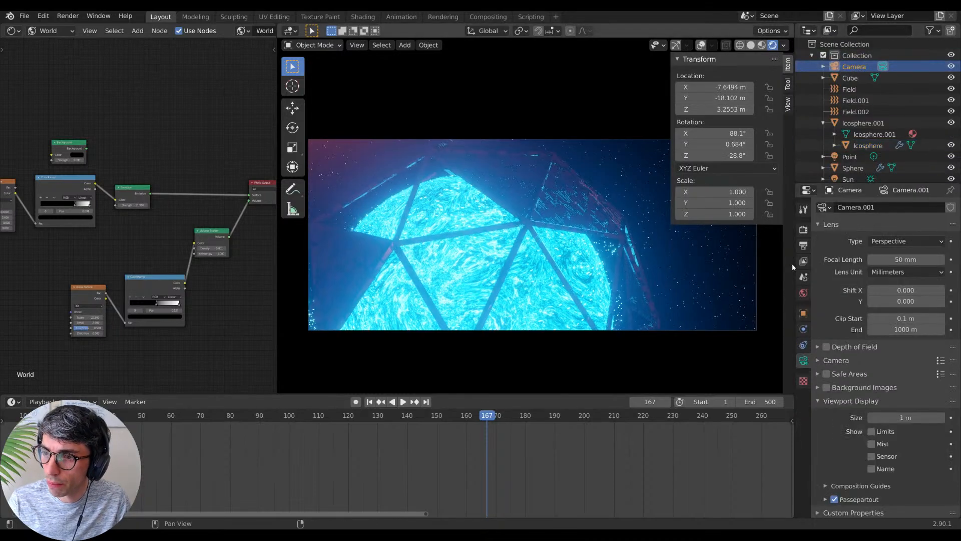
pyautogui.click(803, 313)
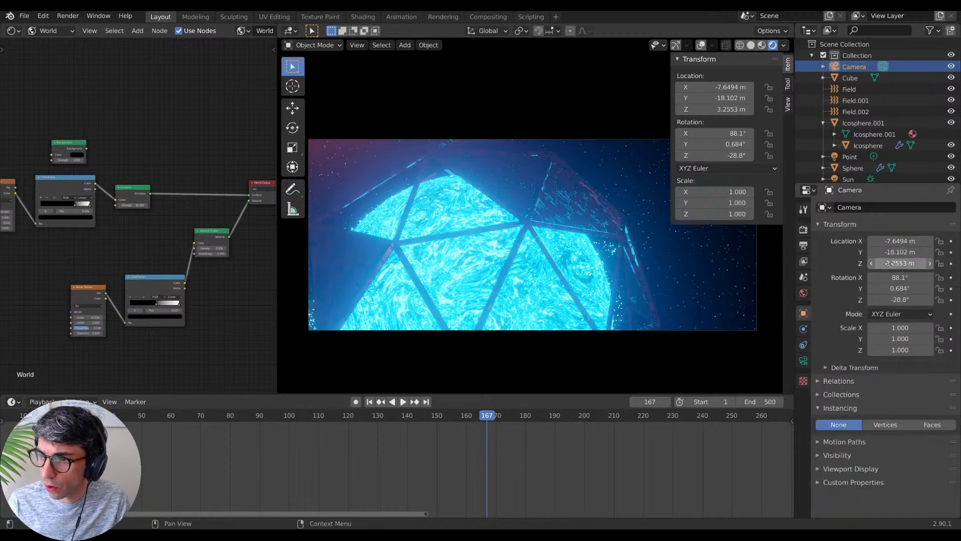
pyautogui.moveTo(888, 263); pyautogui.dragTo(835, 252)
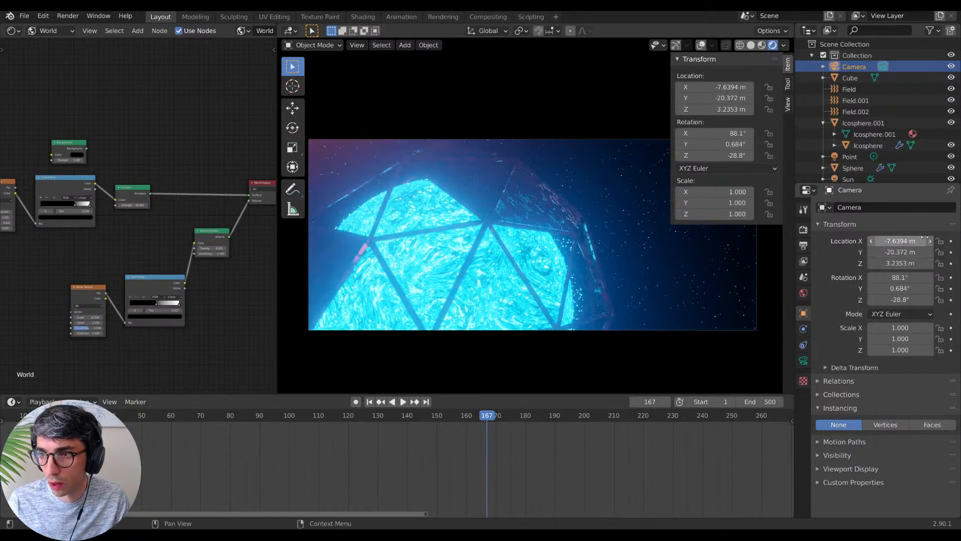
pyautogui.moveTo(924, 237); pyautogui.dragTo(896, 263)
pyautogui.press('m')
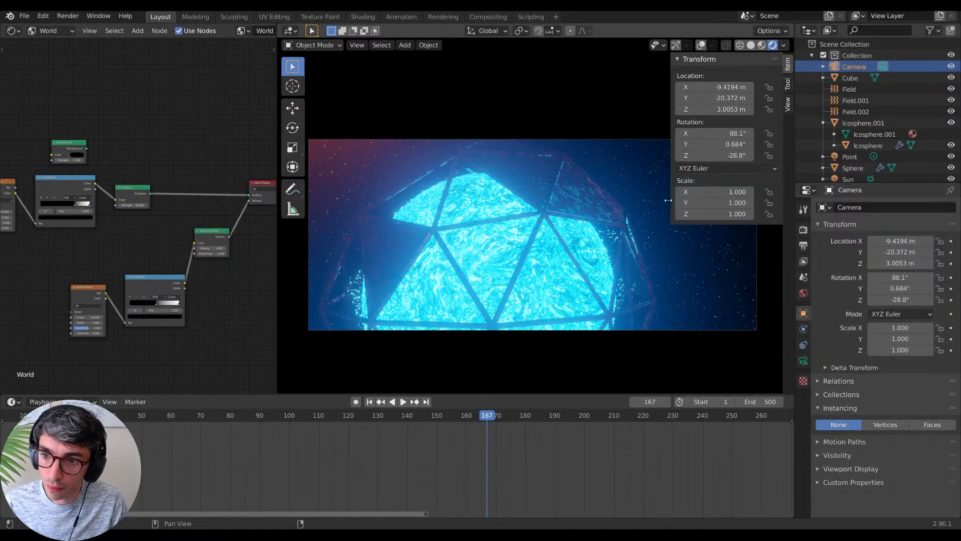
pyautogui.press('n')
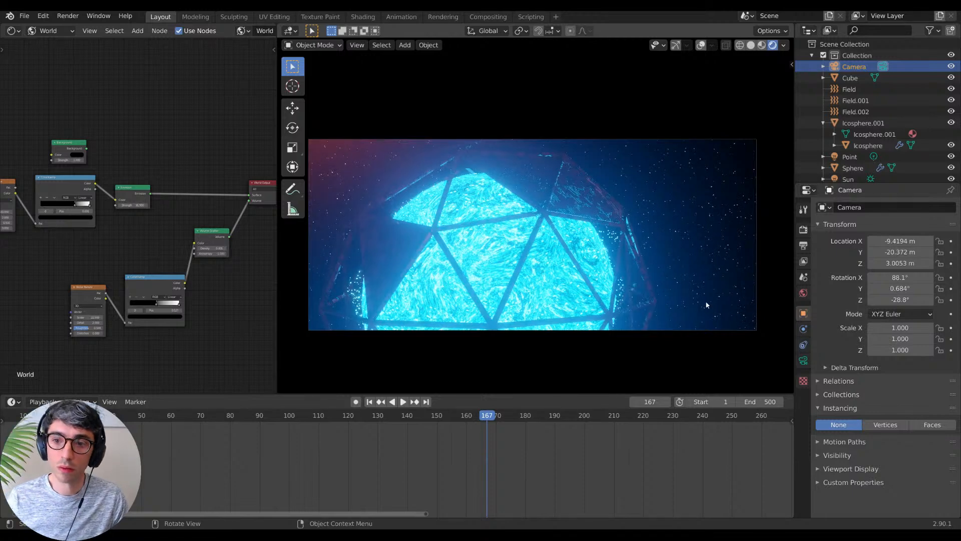
pyautogui.click(790, 65)
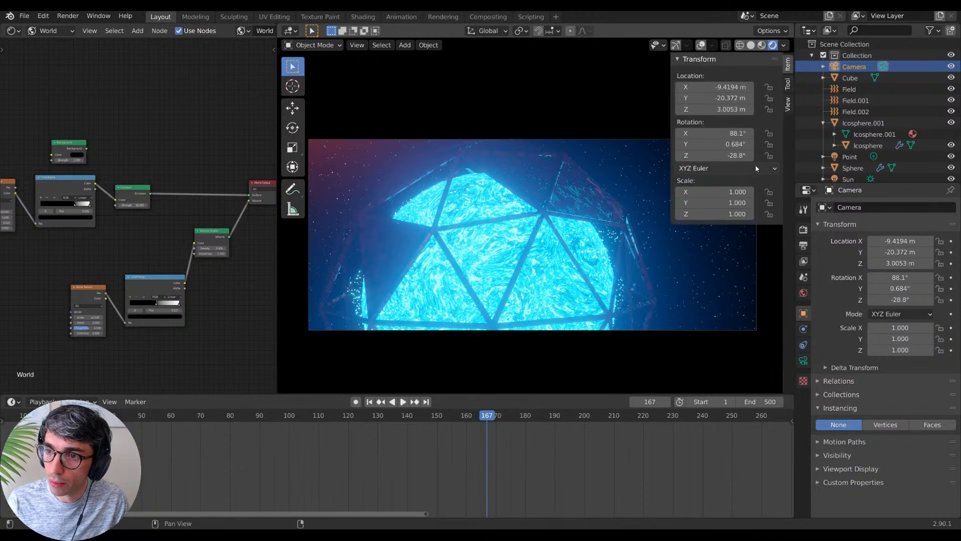
pyautogui.keyDown('ctrl'); pyautogui.scroll(-2, 753, 165); pyautogui.keyUp('ctrl')
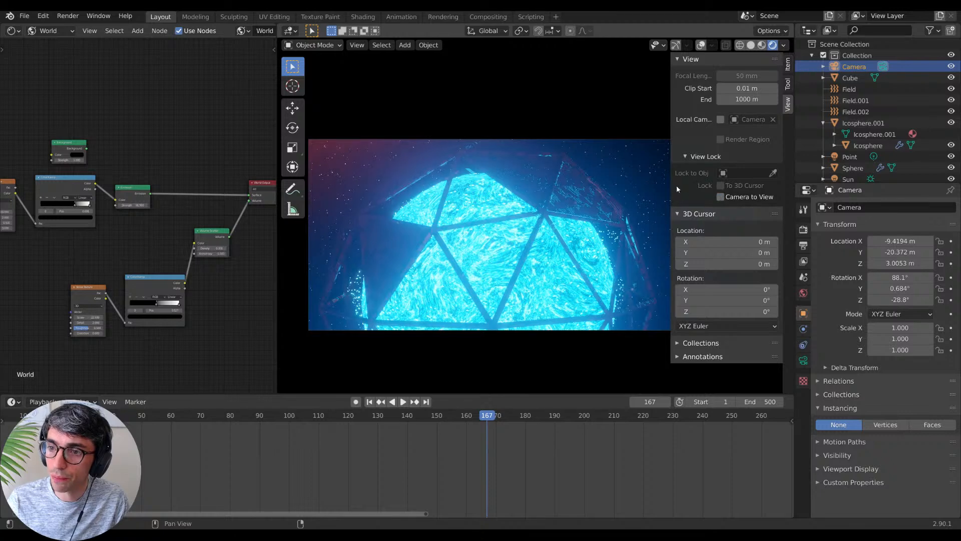
pyautogui.press('n')
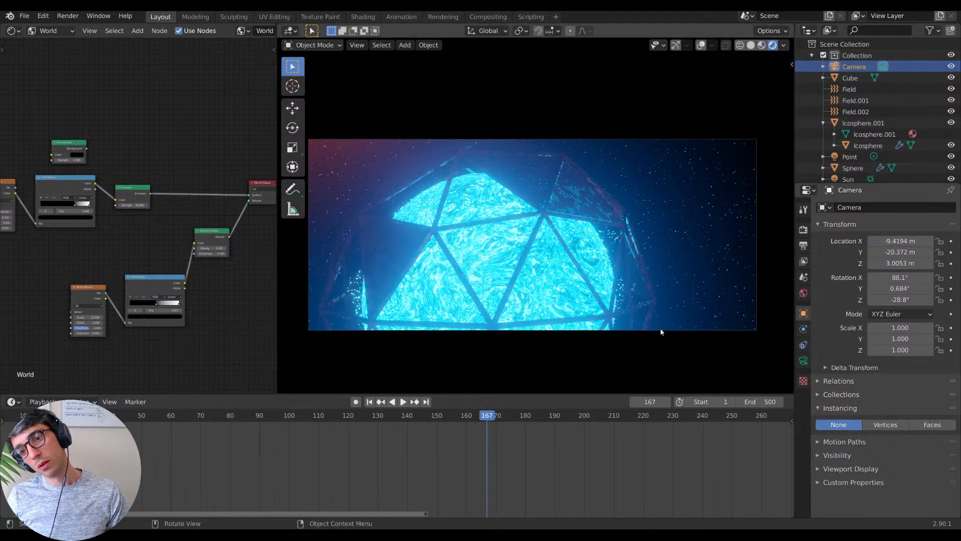
# Step: Select the Sun.001 light and set its strength to 100
pyautogui.click(850, 178)
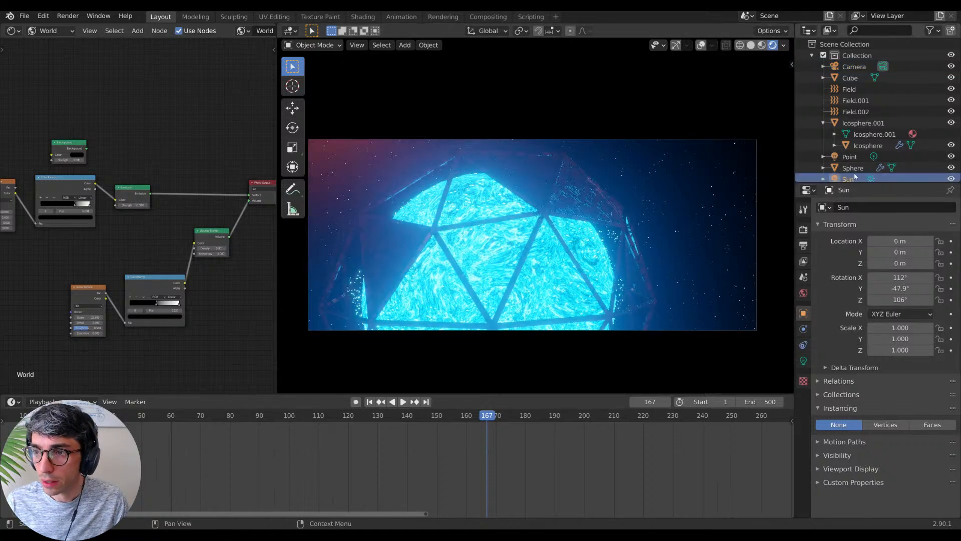
pyautogui.click(871, 178)
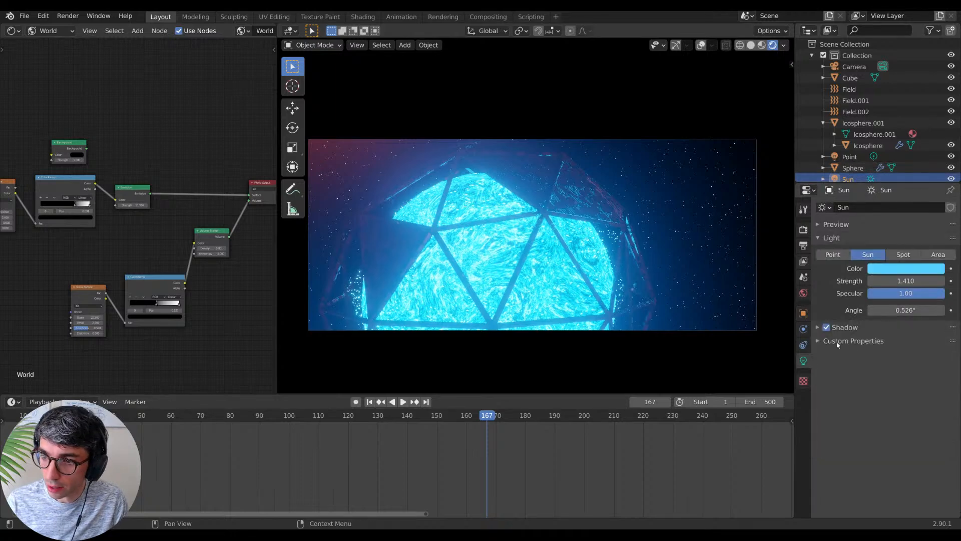
pyautogui.scroll(-2, 859, 165)
pyautogui.click(858, 161)
pyautogui.click(906, 281)
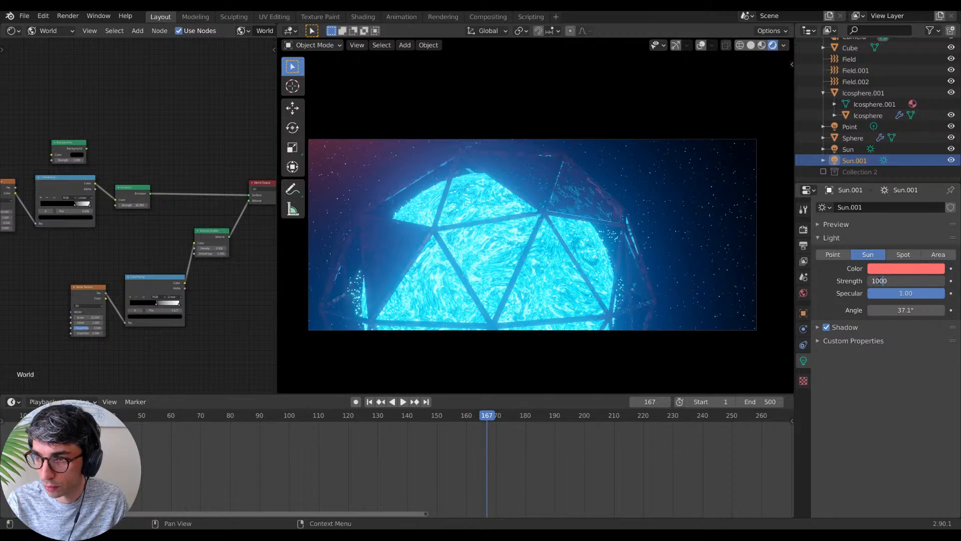
pyautogui.write('1000')
pyautogui.press('BackSpace')
pyautogui.press('Return')
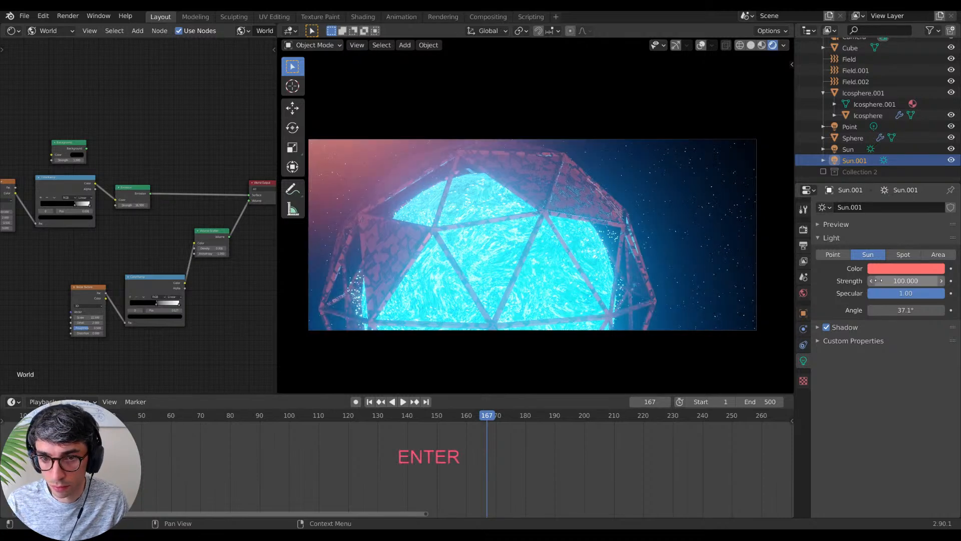
# Step: Reduce the Sun.001 light's strength to 20
pyautogui.moveTo(906, 281); pyautogui.dragTo(897, 281)
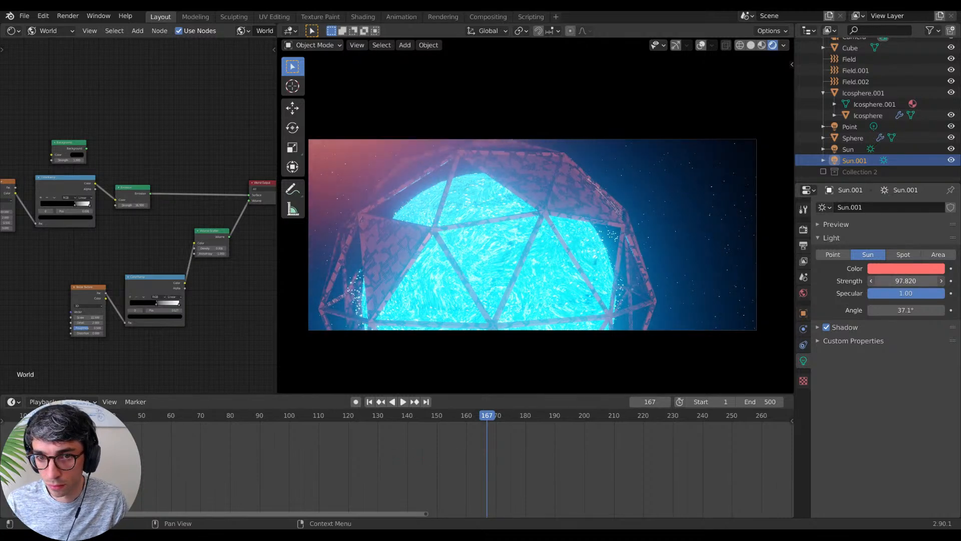
pyautogui.click(906, 281)
pyautogui.write('50')
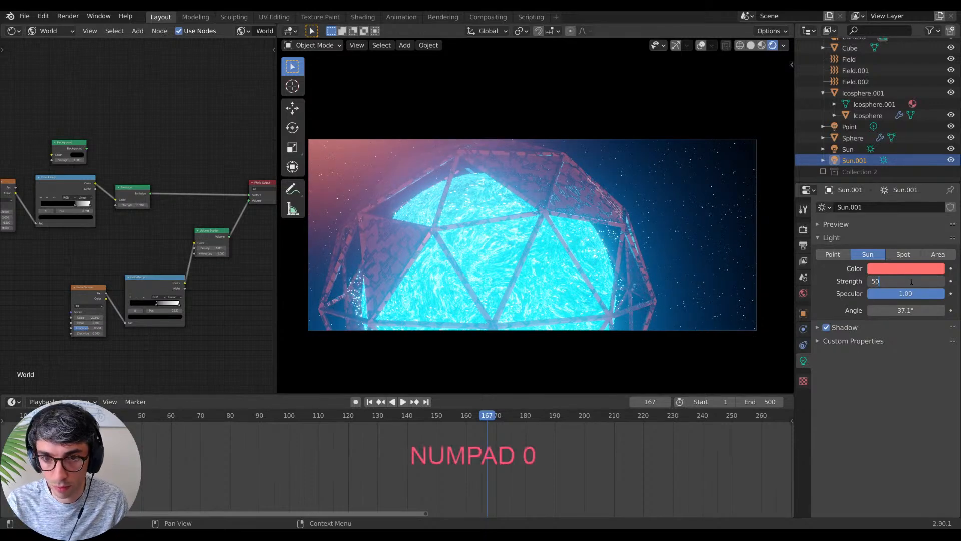
pyautogui.press('Return')
pyautogui.click(910, 281)
pyautogui.write('20')
pyautogui.press('Return')
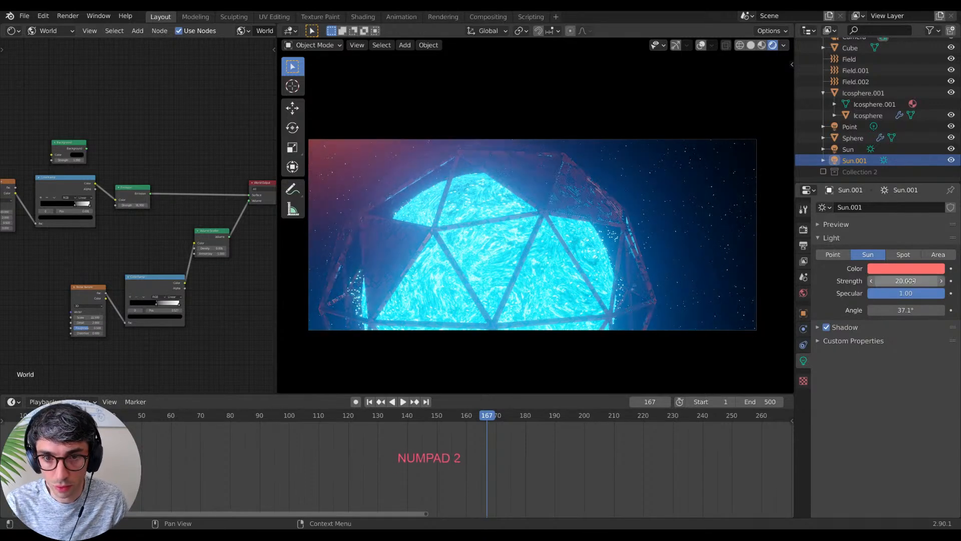
# Step: Rotate the Sun.001 light about -25.8° in the view plane, -10.7° around global Z and -3.71° around global X
pyautogui.press('g')
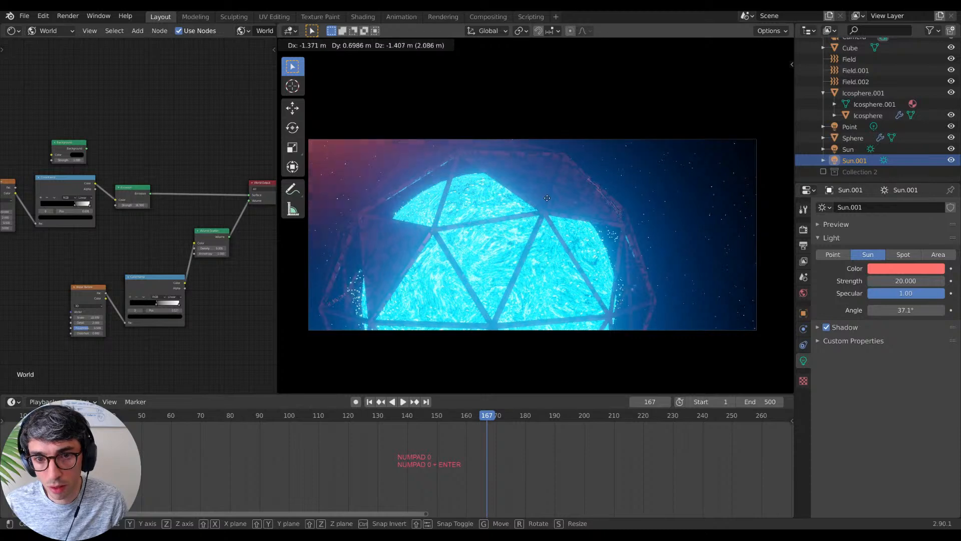
pyautogui.press('r')
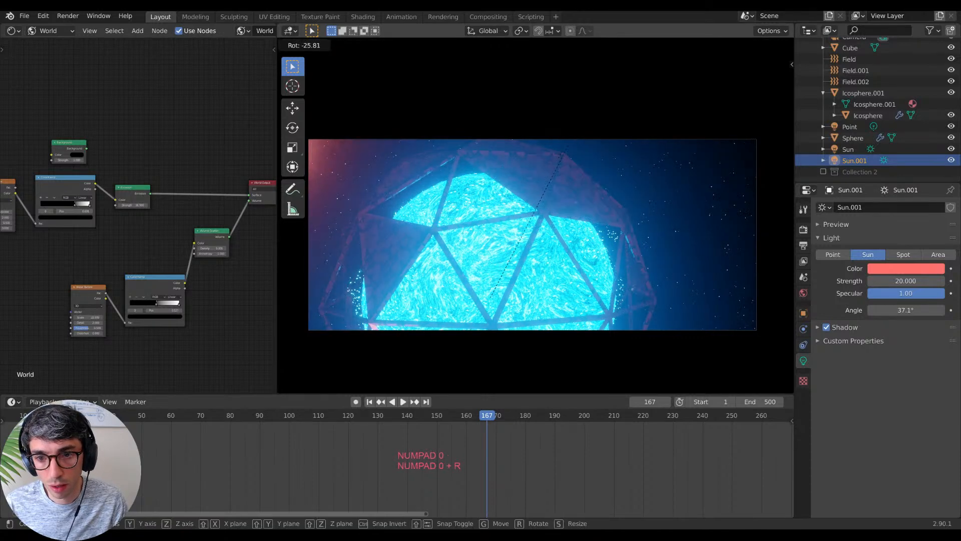
pyautogui.click(565, 152)
pyautogui.press('r')
pyautogui.press('z')
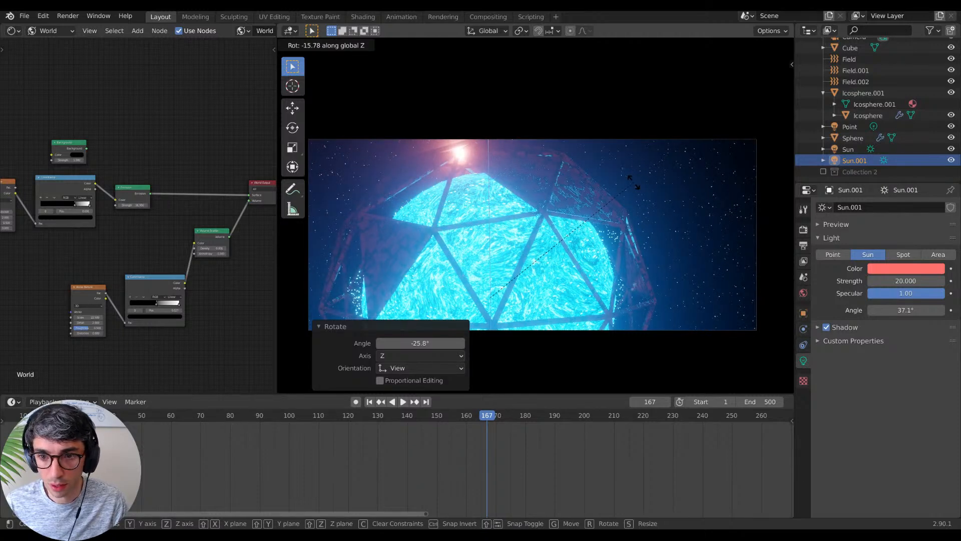
pyautogui.click(629, 163)
pyautogui.press('r')
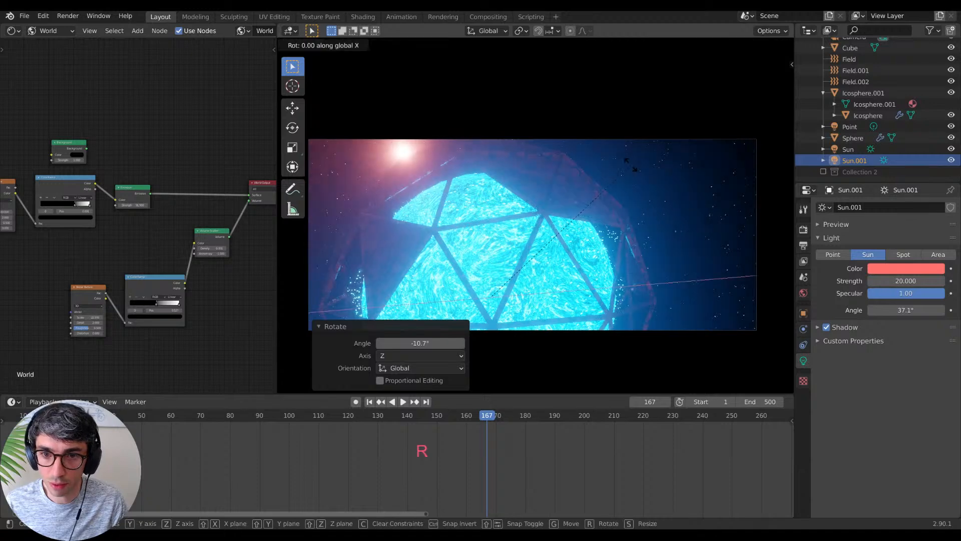
pyautogui.press('x')
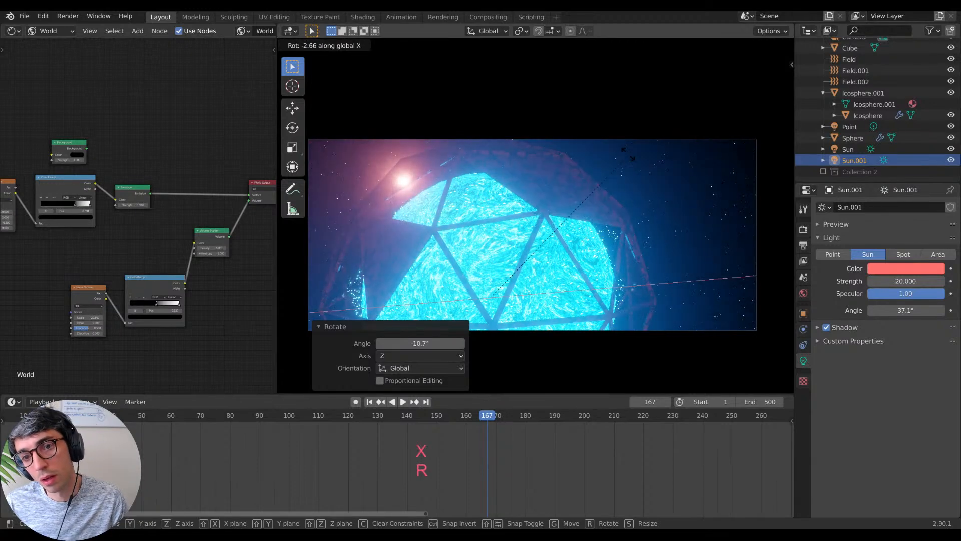
pyautogui.click(638, 152)
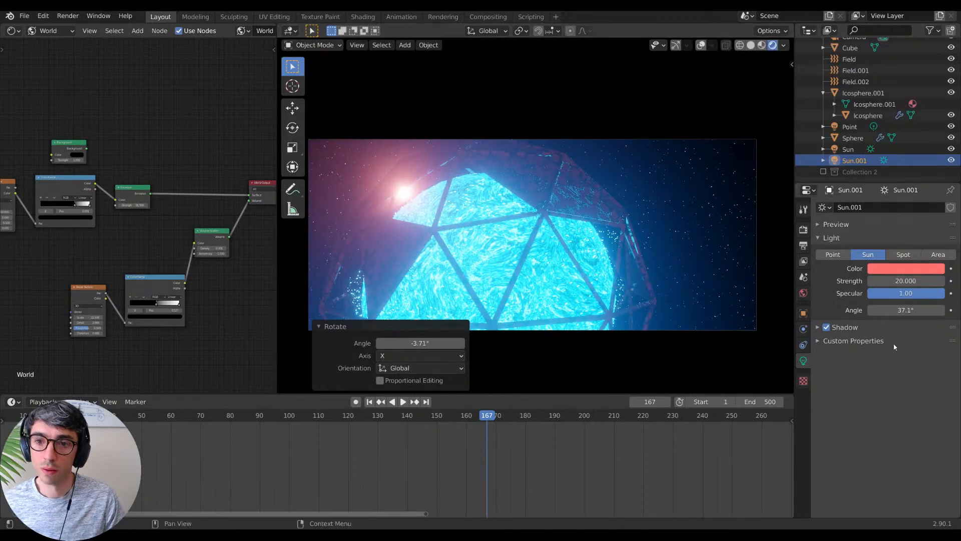
# Step: Change the Sun.001 light's color to orange and rotate it about 3.15° around the global Z axis
pyautogui.click(906, 268)
pyautogui.moveTo(877, 175); pyautogui.dragTo(871, 200)
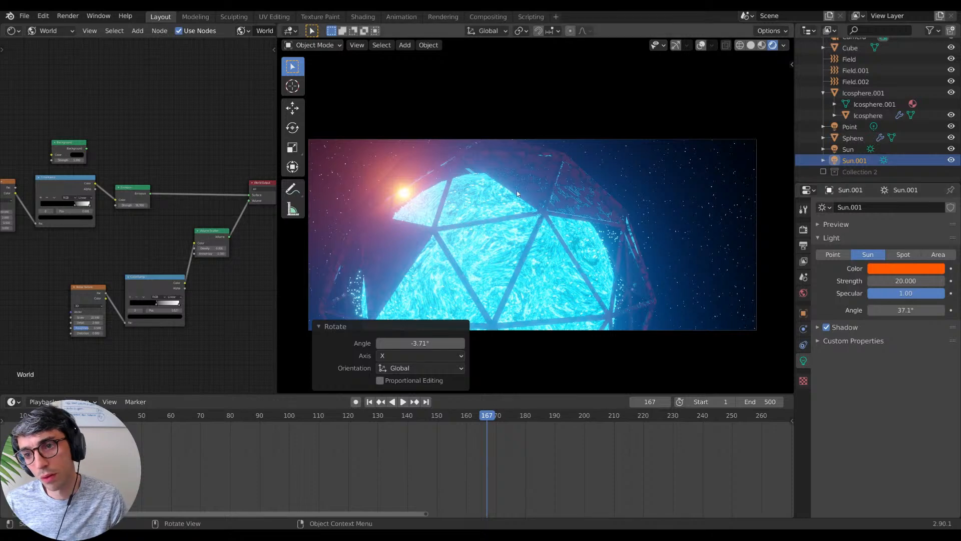
pyautogui.press('r')
pyautogui.press('z')
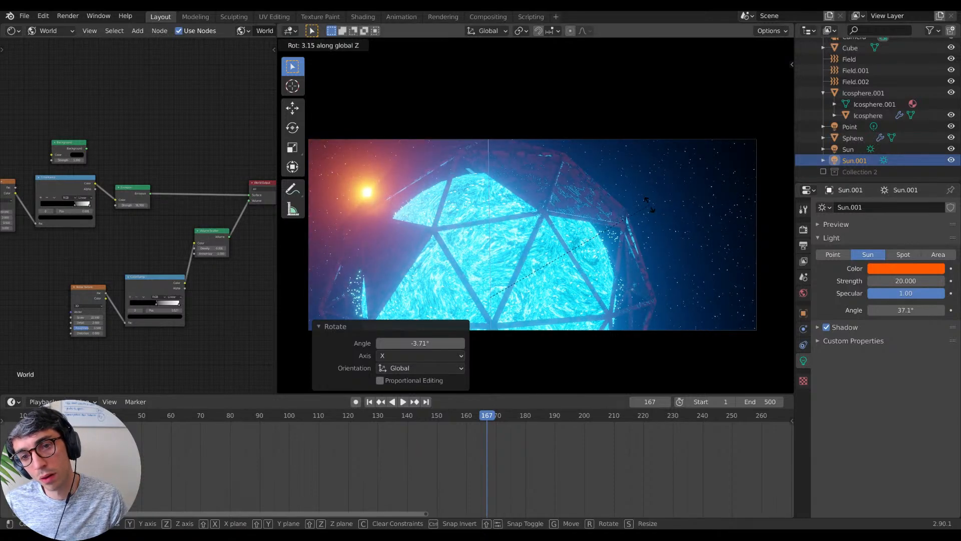
pyautogui.click(649, 205)
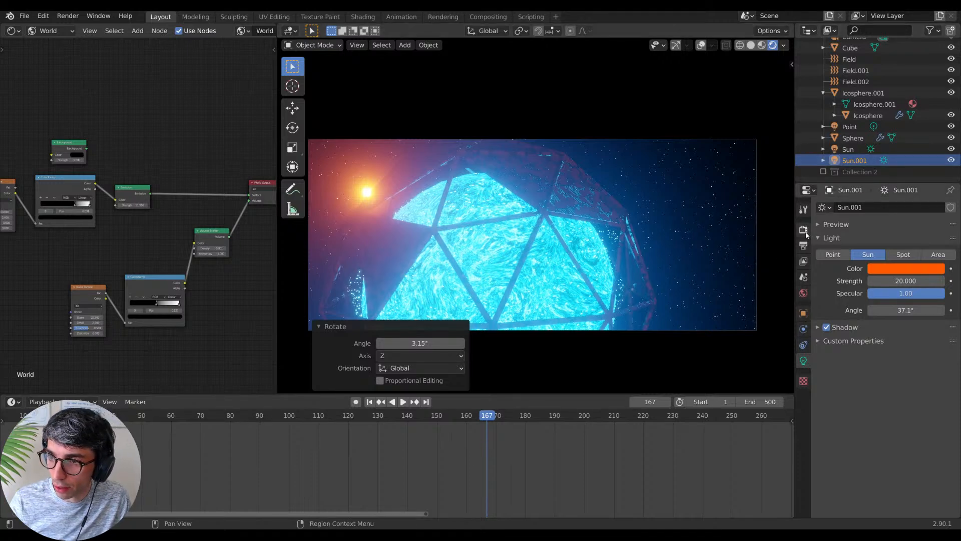
# Step: Select the glowing sphere and try rotating it around the global Z axis
pyautogui.click(538, 295)
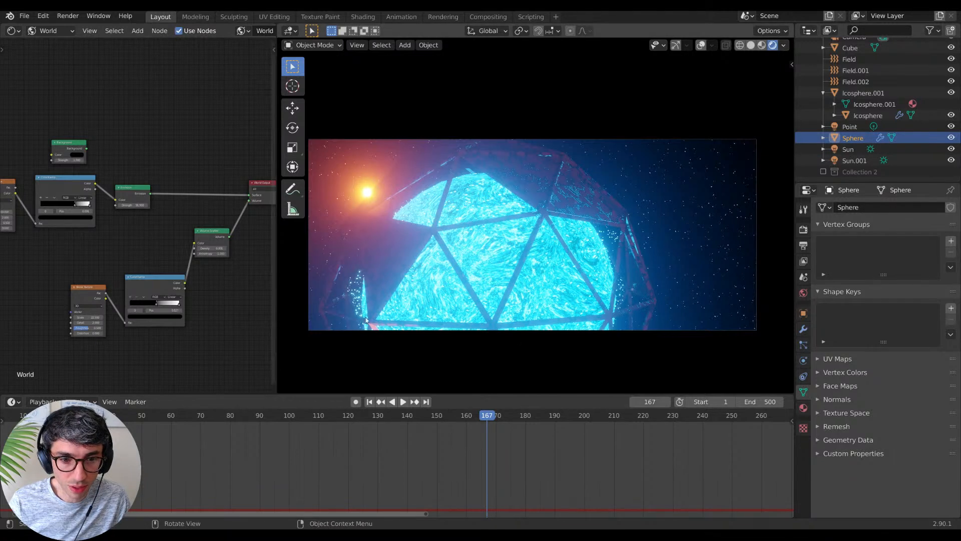
pyautogui.press('r')
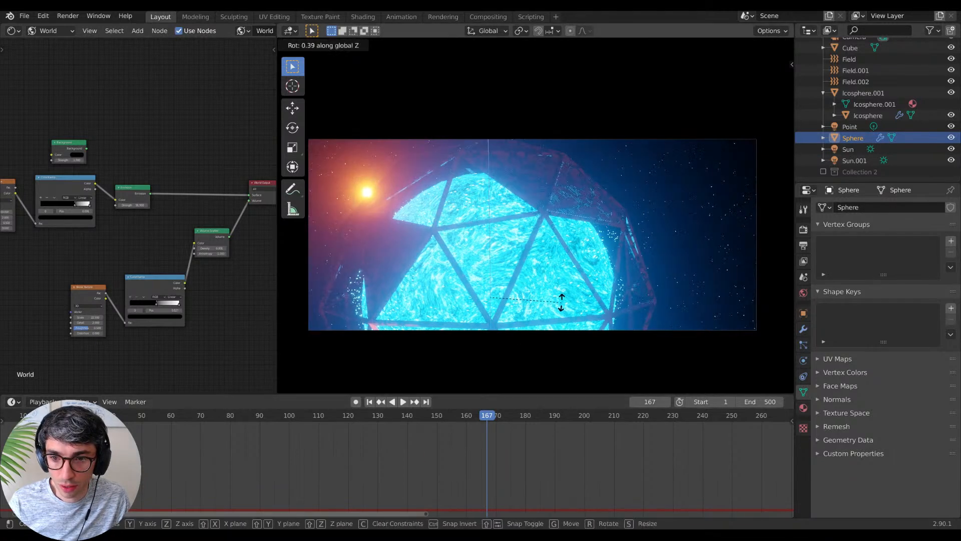
pyautogui.press('z')
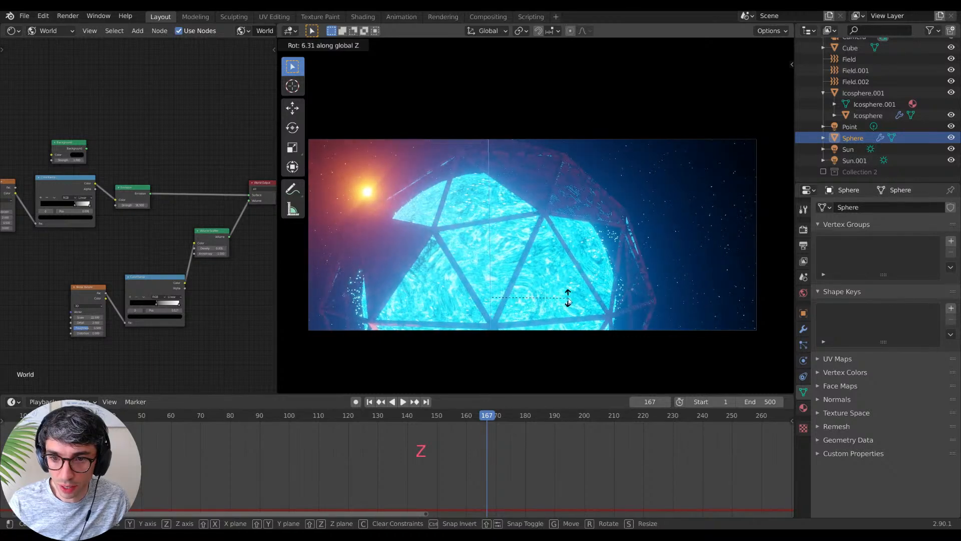
pyautogui.click(570, 300)
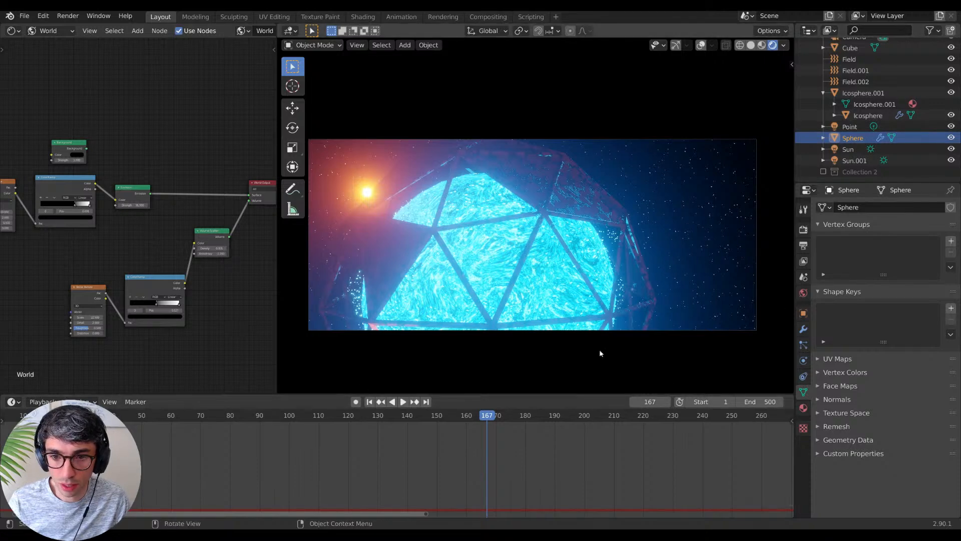
# Step: Show the sphere's object transform properties and keyframe its 0° rotation at frame 167
pyautogui.click(803, 313)
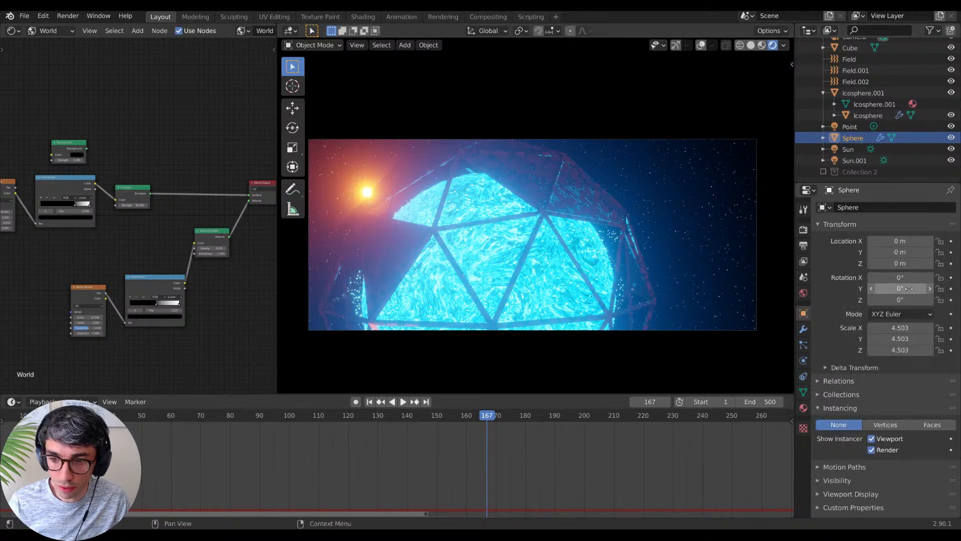
pyautogui.press('r')
pyautogui.press('z')
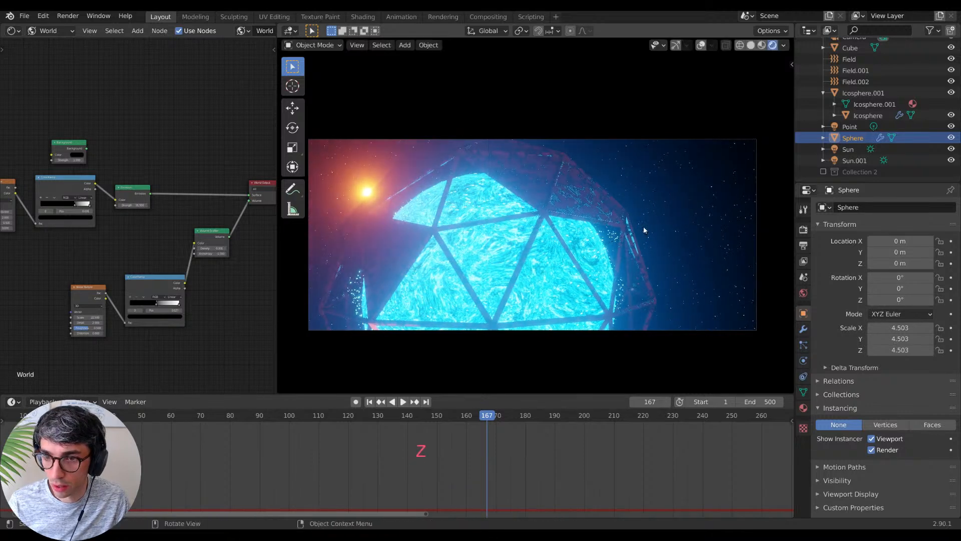
pyautogui.press('Escape')
pyautogui.press('i')
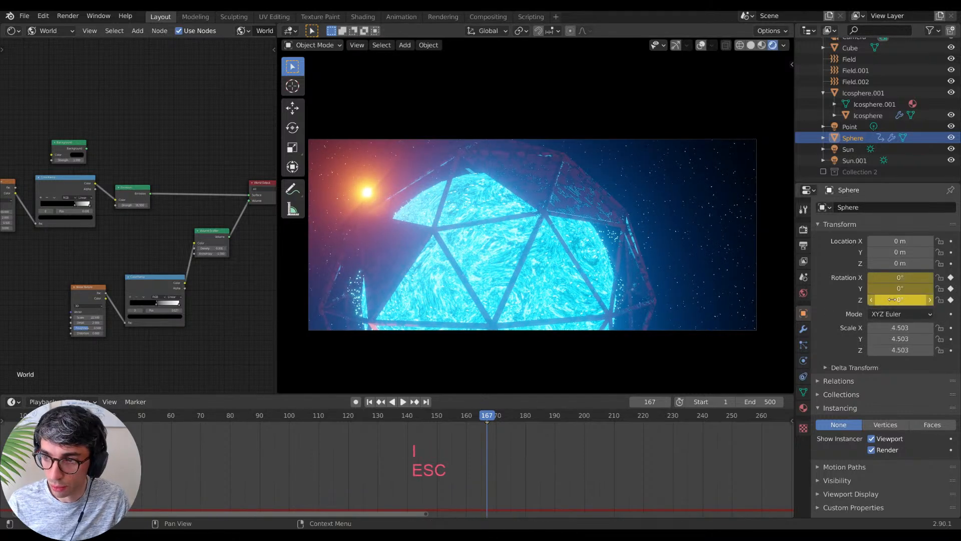
# Step: In the Graph Editor, add a Generator modifier with x coefficient 0.001 to the sphere's Z rotation curve and preview the animation
pyautogui.click(13, 401)
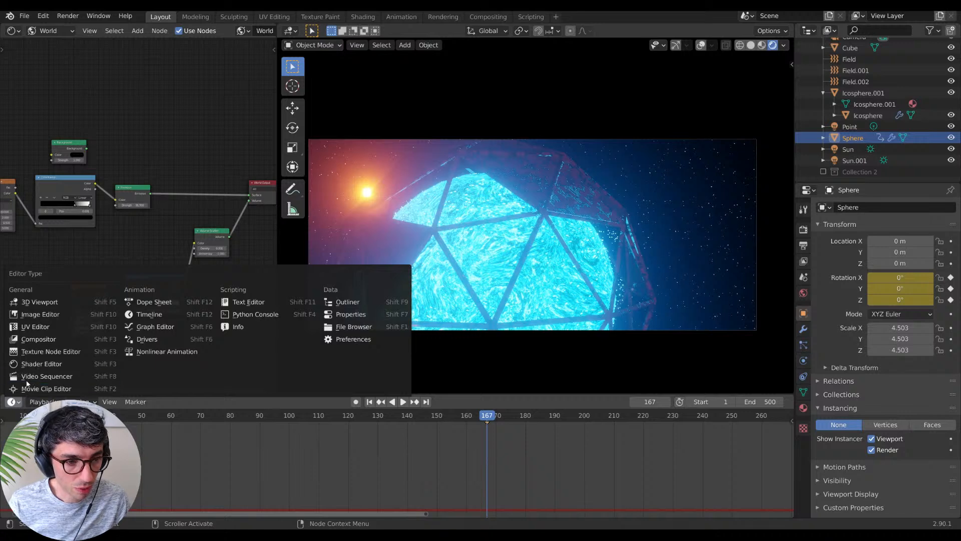
pyautogui.click(155, 327)
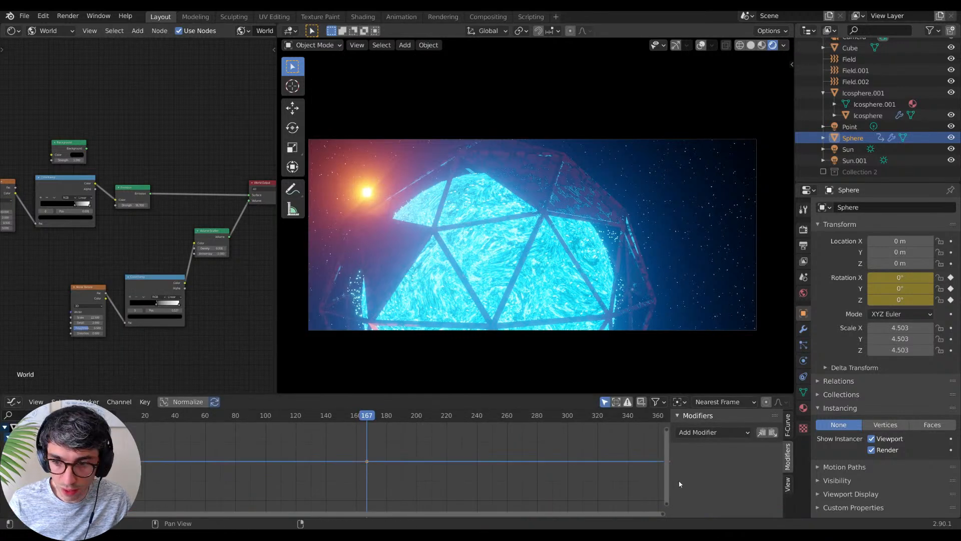
pyautogui.click(727, 433)
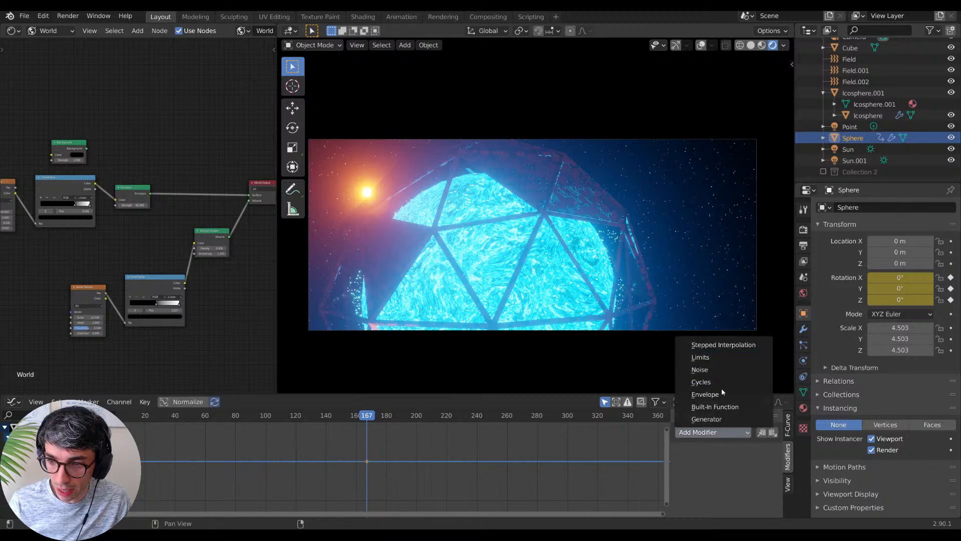
pyautogui.click(725, 419)
pyautogui.scroll(-3, 728, 479)
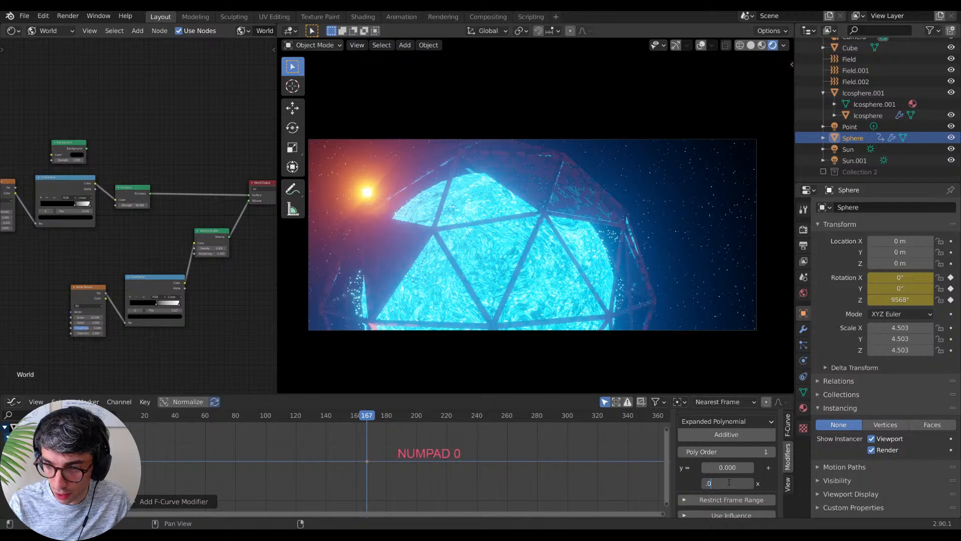
pyautogui.press('Return')
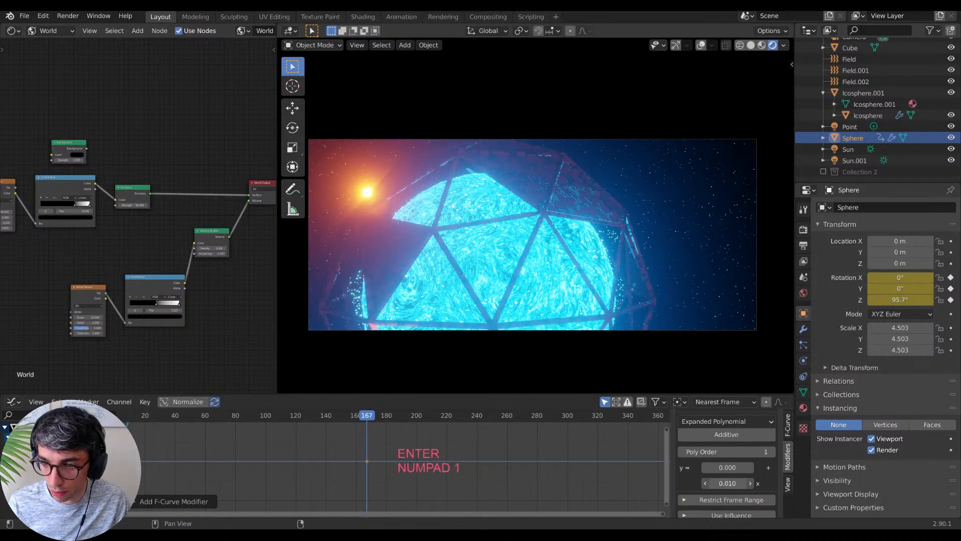
pyautogui.press('Return')
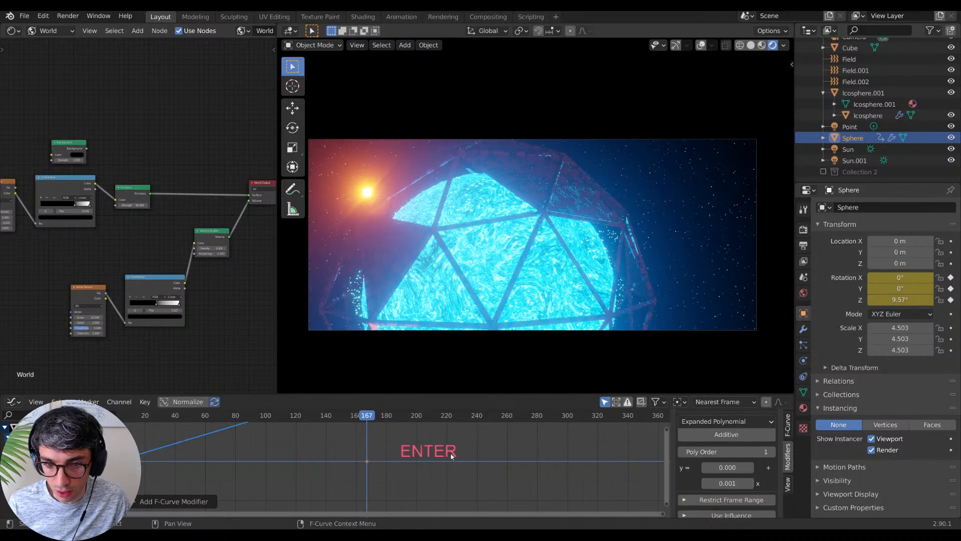
pyautogui.press('space')
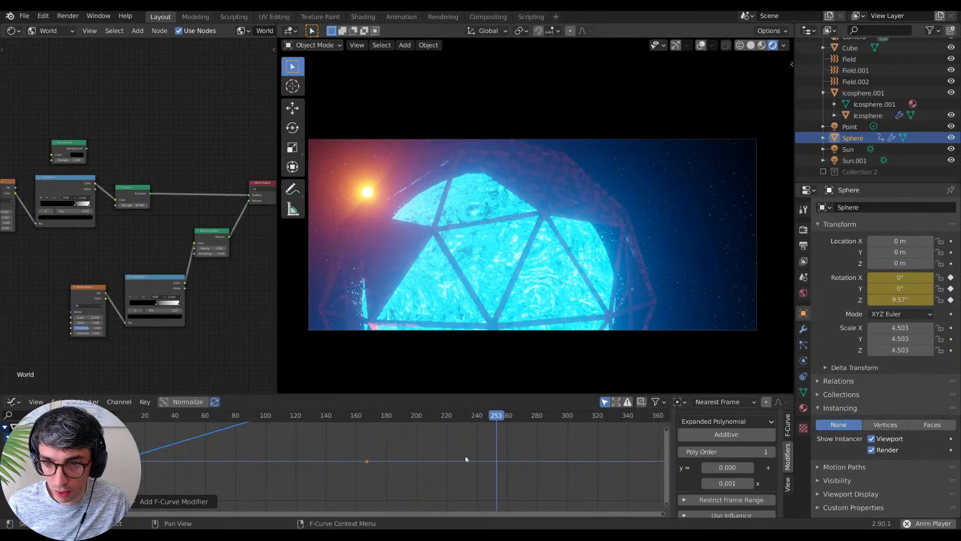
pyautogui.press('space')
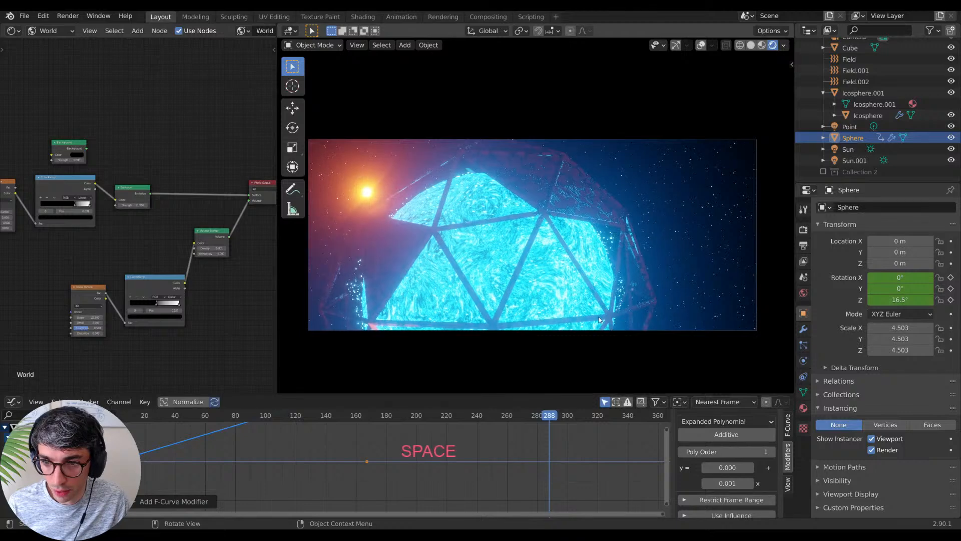
# Step: Keyframe the icosphere cage's rotation at frame 288 and add a Generator modifier with x coefficient 0.001 to its Z rotation curve
pyautogui.click(598, 319)
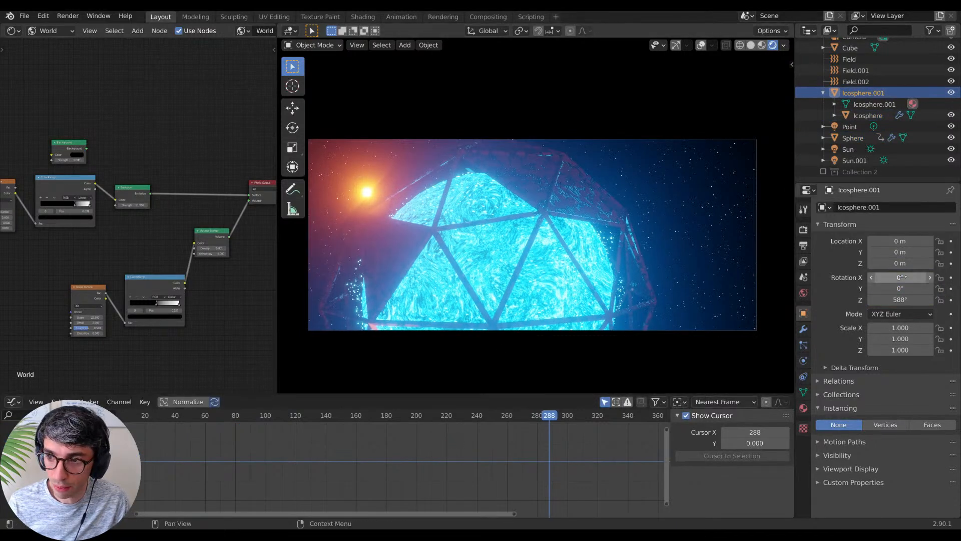
pyautogui.press('i')
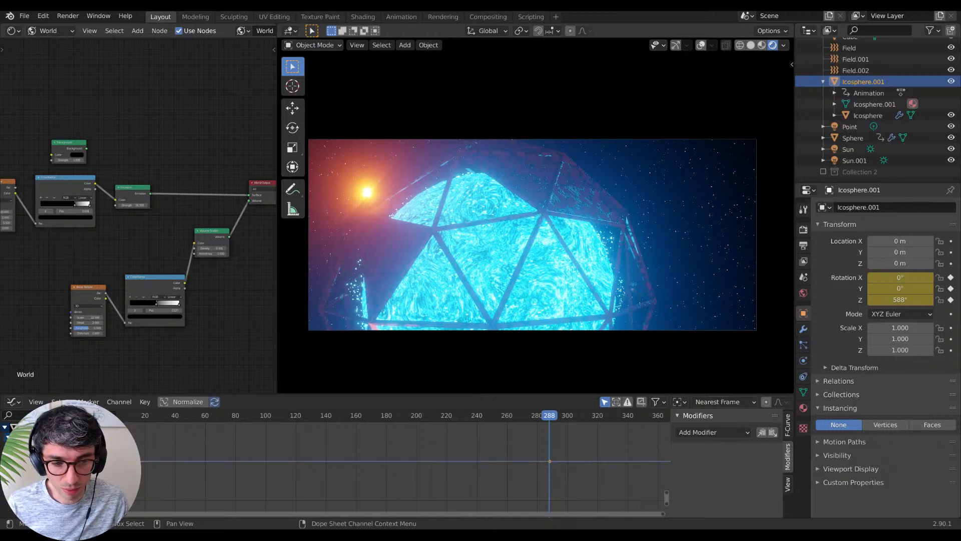
pyautogui.click(731, 433)
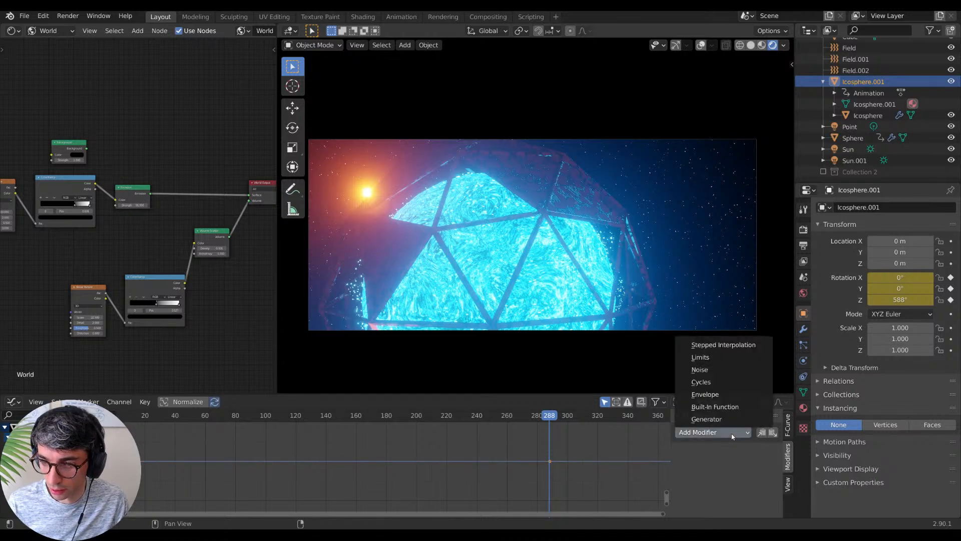
pyautogui.click(732, 418)
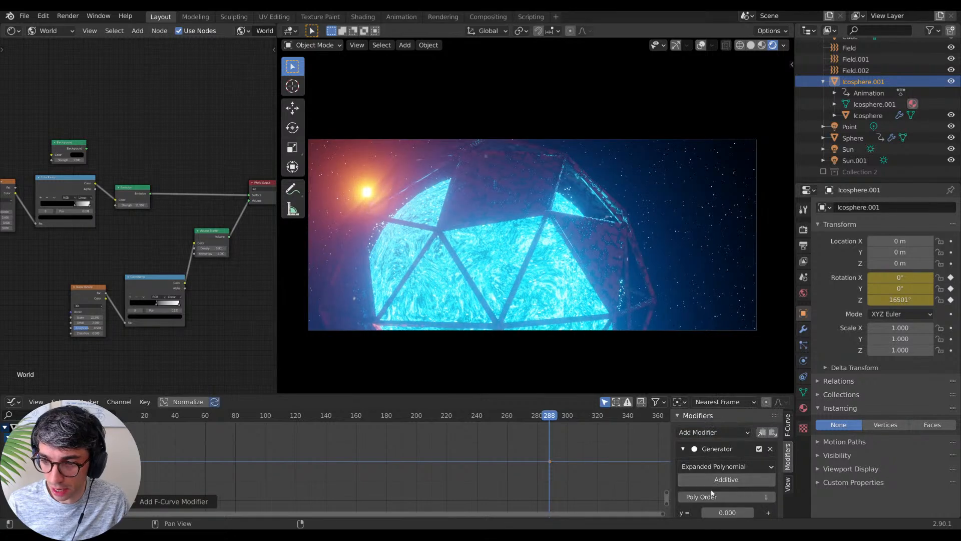
pyautogui.scroll(-3, 700, 493)
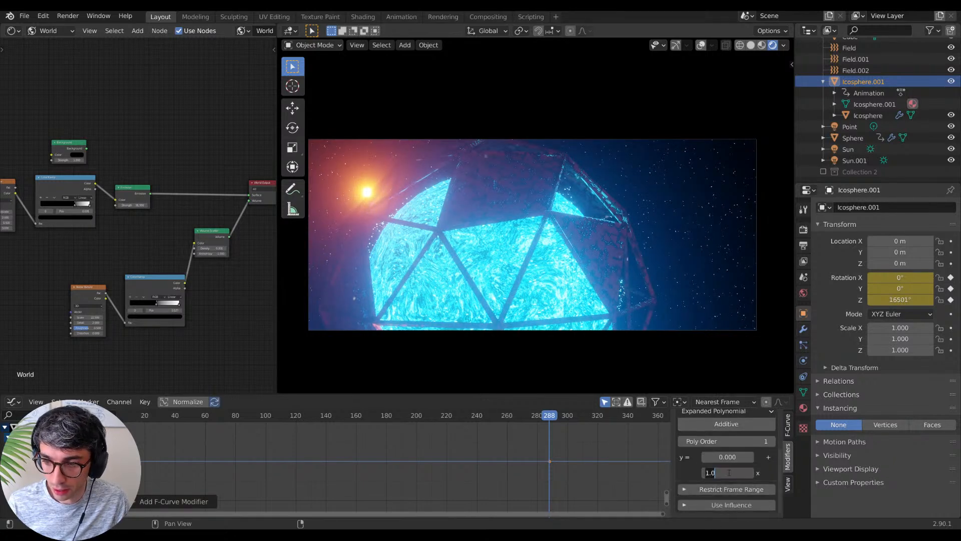
pyautogui.write('1')
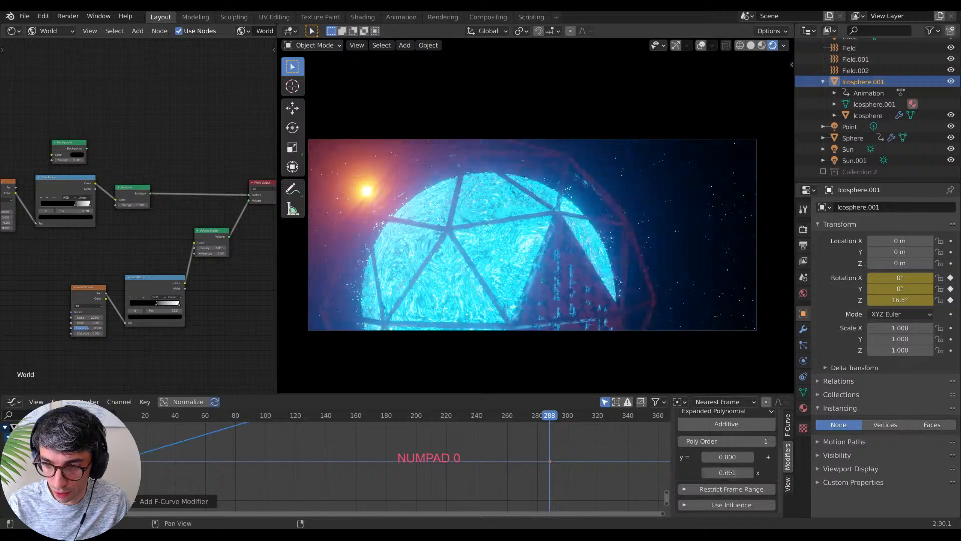
pyautogui.press('Return')
# Step: Set the x coefficient of the icosphere's Z rotation Generator to -0.001 and preview the animation
pyautogui.press('space')
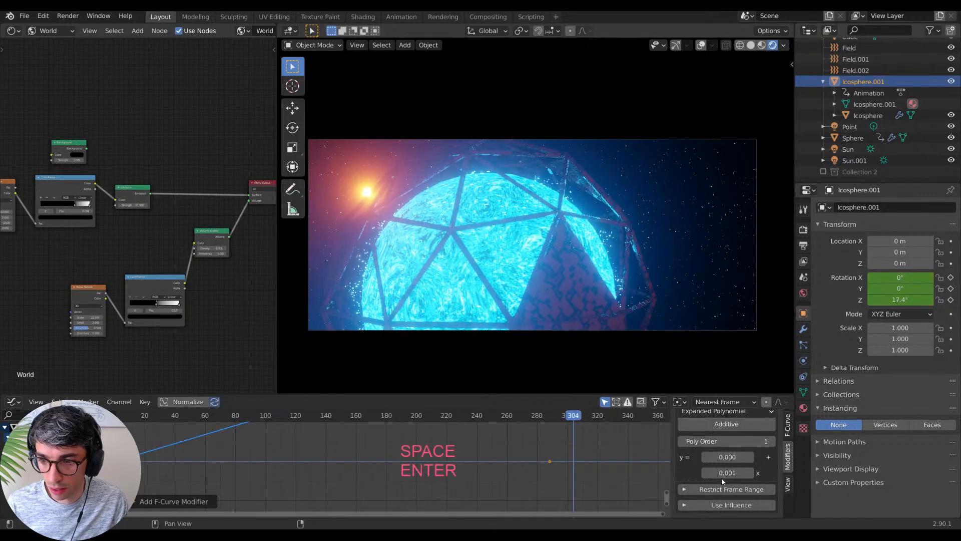
pyautogui.write('-')
pyautogui.press('Return')
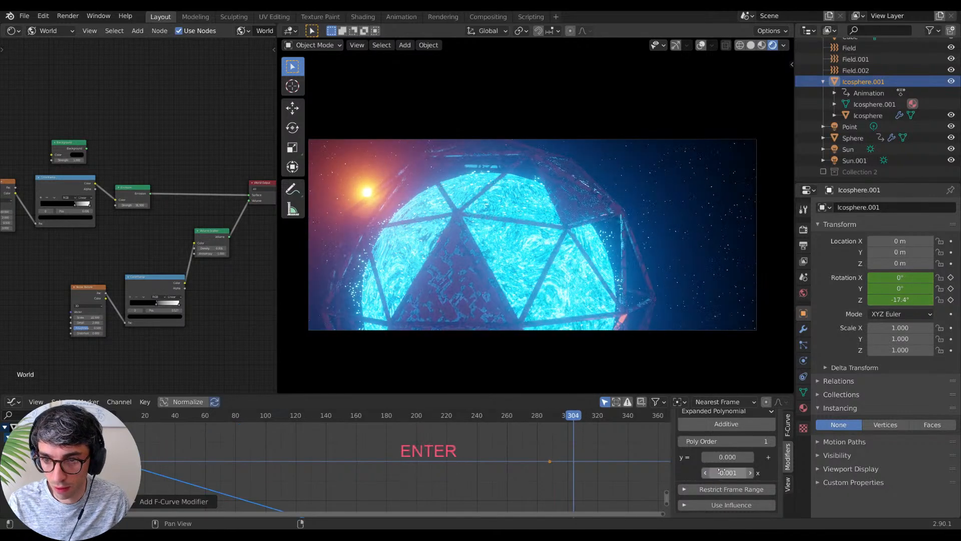
pyautogui.press('space')
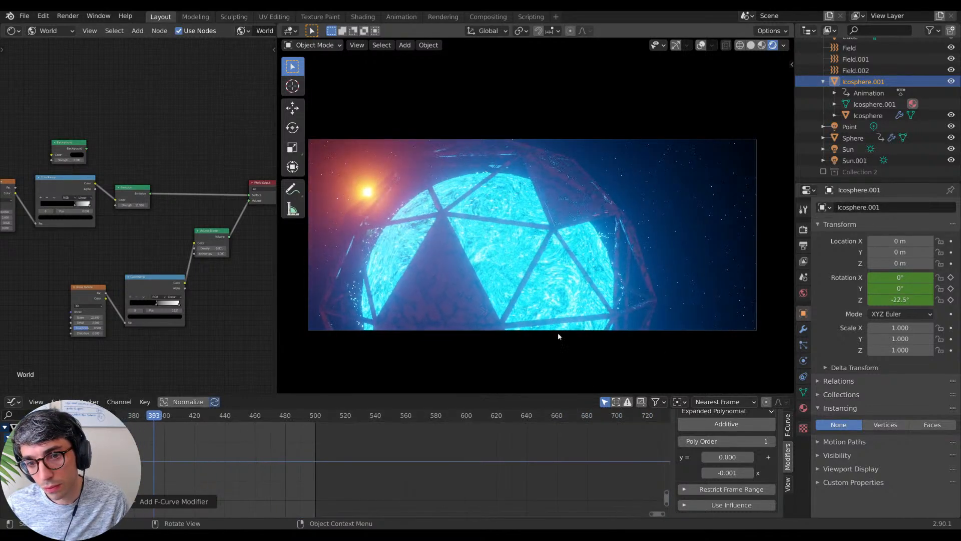
pyautogui.press('space')
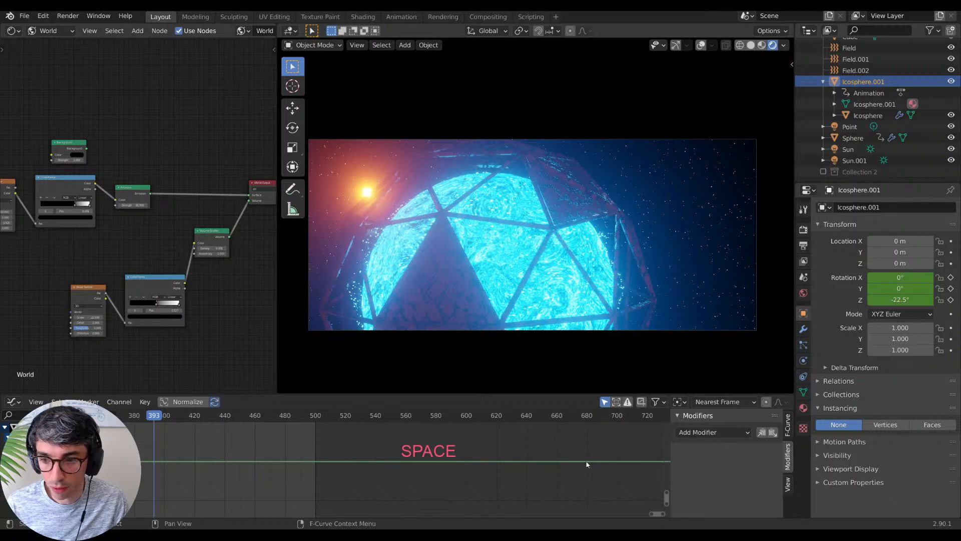
# Step: Add a Generator modifier with x coefficient 0.0001 to the icosphere's Y rotation curve and play the animation
pyautogui.click(715, 432)
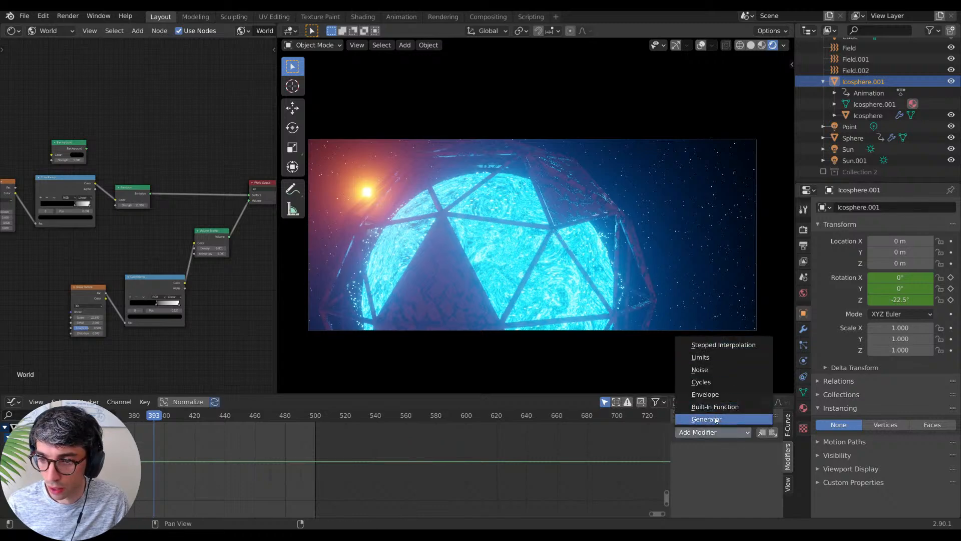
pyautogui.click(715, 419)
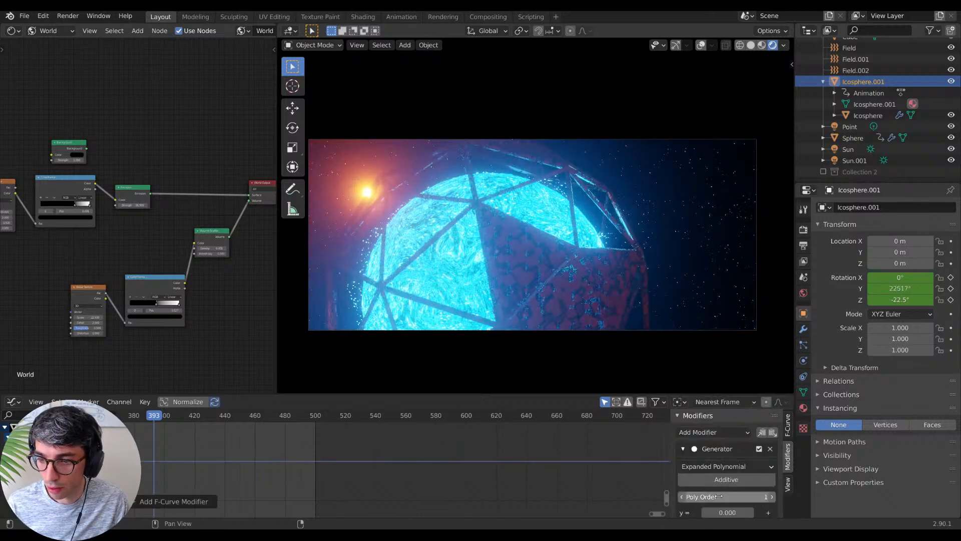
pyautogui.scroll(-3, 726, 499)
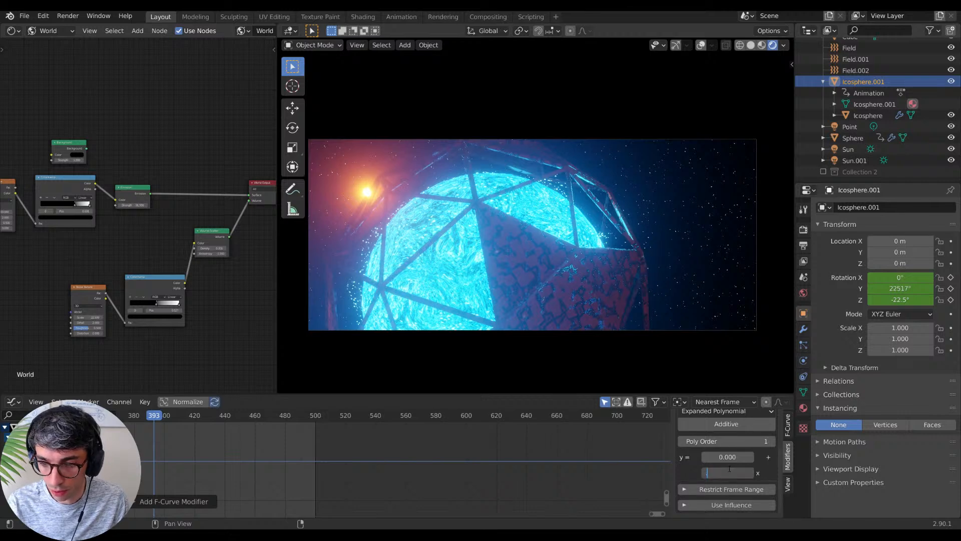
pyautogui.press('Return')
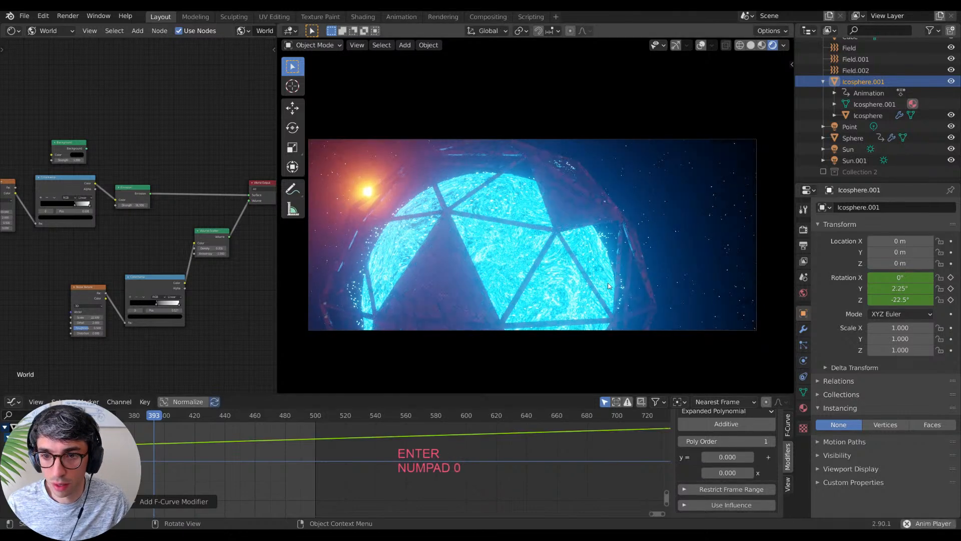
pyautogui.press('space')
# Step: Set the x coefficient of the icosphere's Y rotation Generator to 0.001 and preview the animation
pyautogui.click(727, 472)
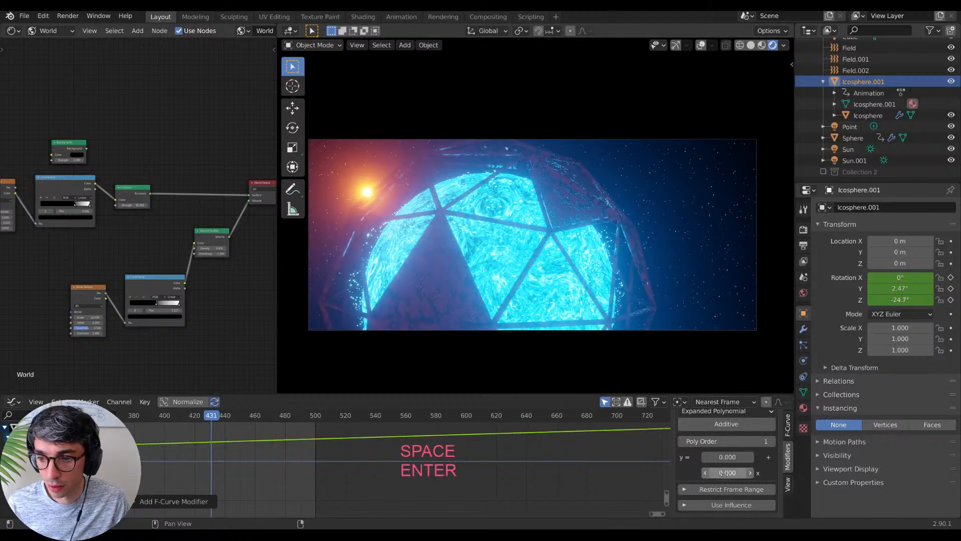
pyautogui.write('0.0001')
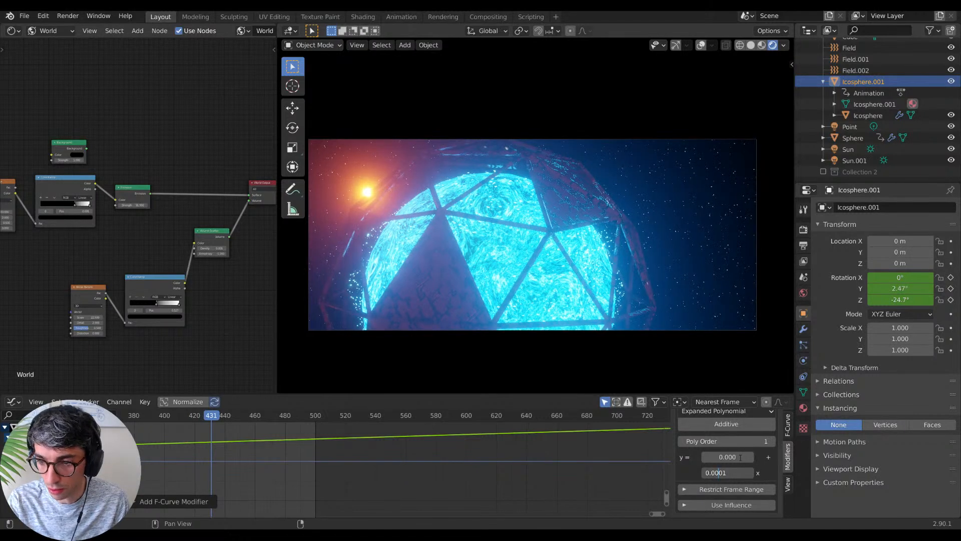
pyautogui.press('Return')
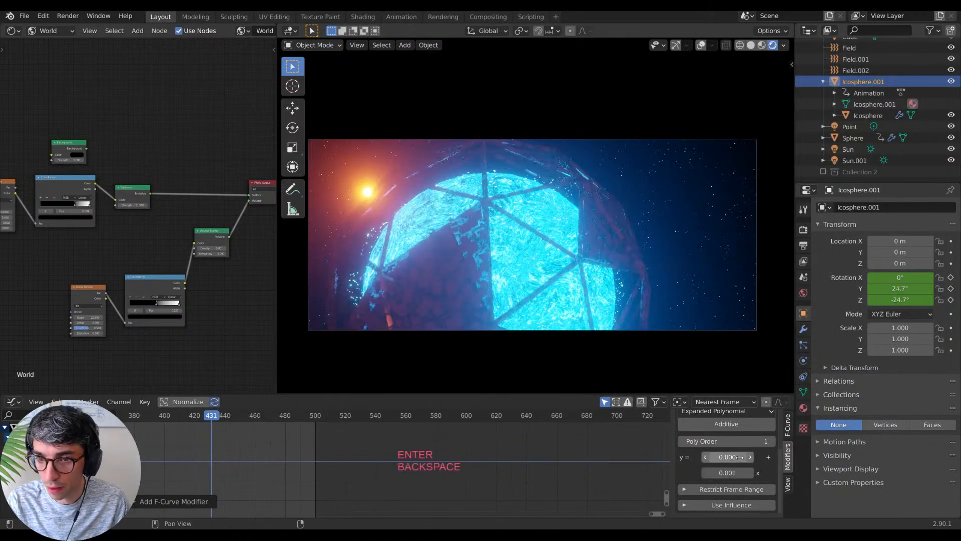
pyautogui.press('space')
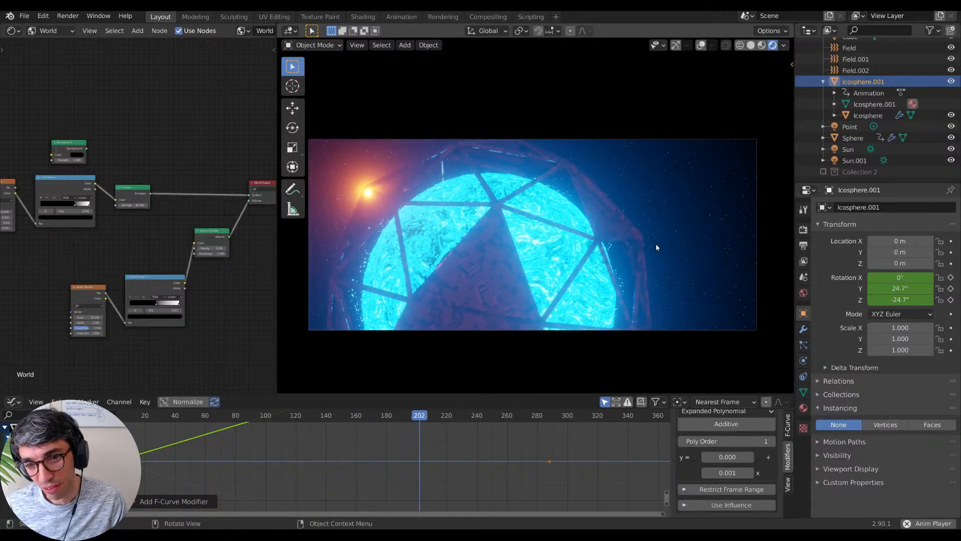
pyautogui.press('space')
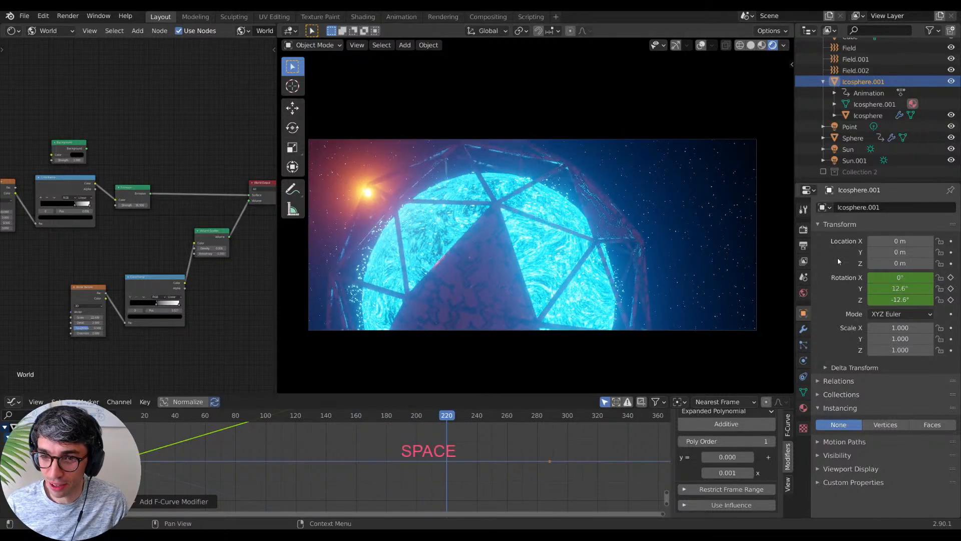
# Step: Set the display amount of the Sphere's simple particle children to 10 and preview the animation
pyautogui.click(804, 230)
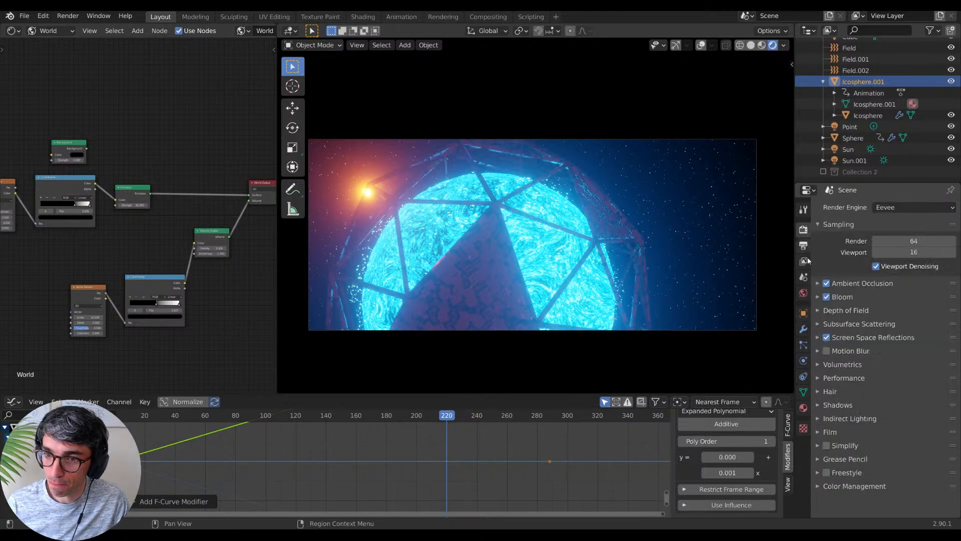
pyautogui.click(803, 344)
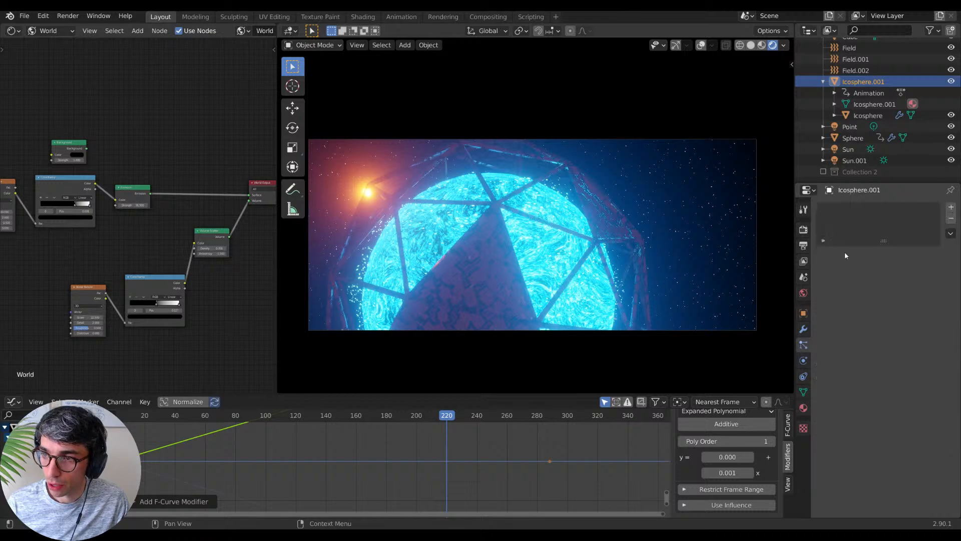
pyautogui.click(852, 137)
pyautogui.scroll(-15, 847, 474)
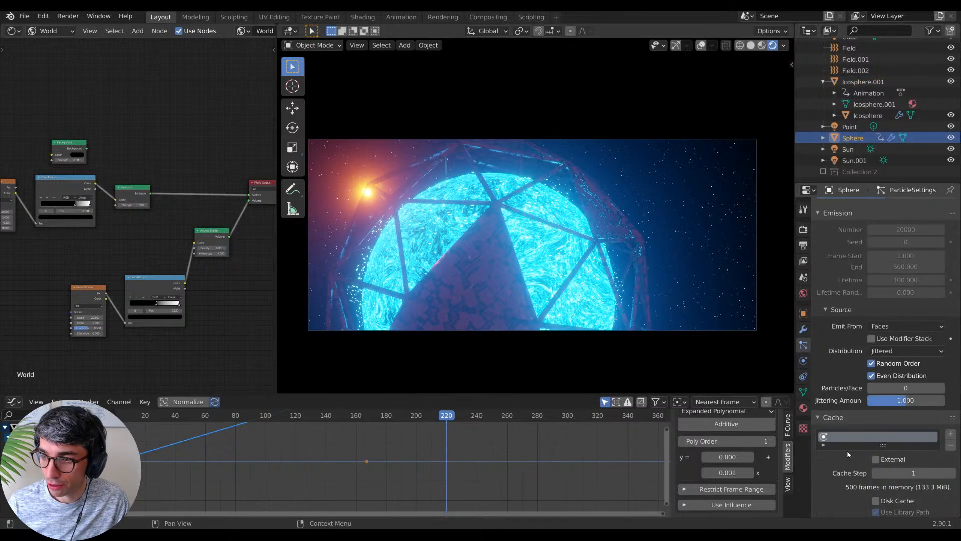
pyautogui.scroll(-10, 847, 447)
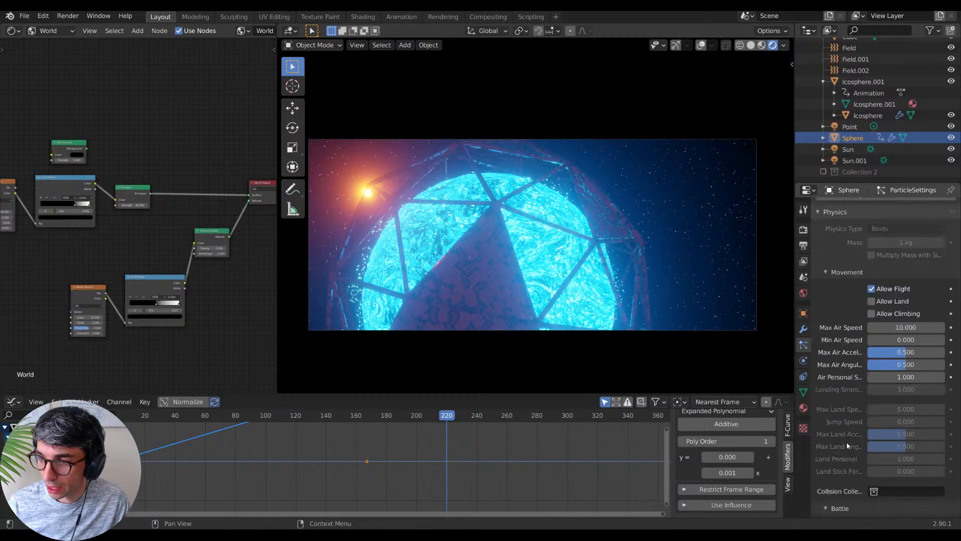
pyautogui.scroll(18, 846, 442)
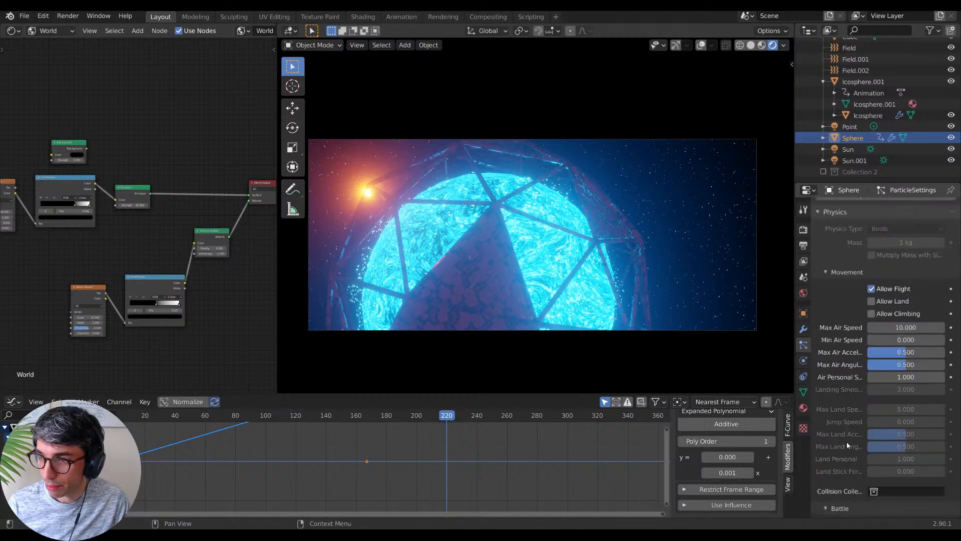
pyautogui.scroll(6, 846, 440)
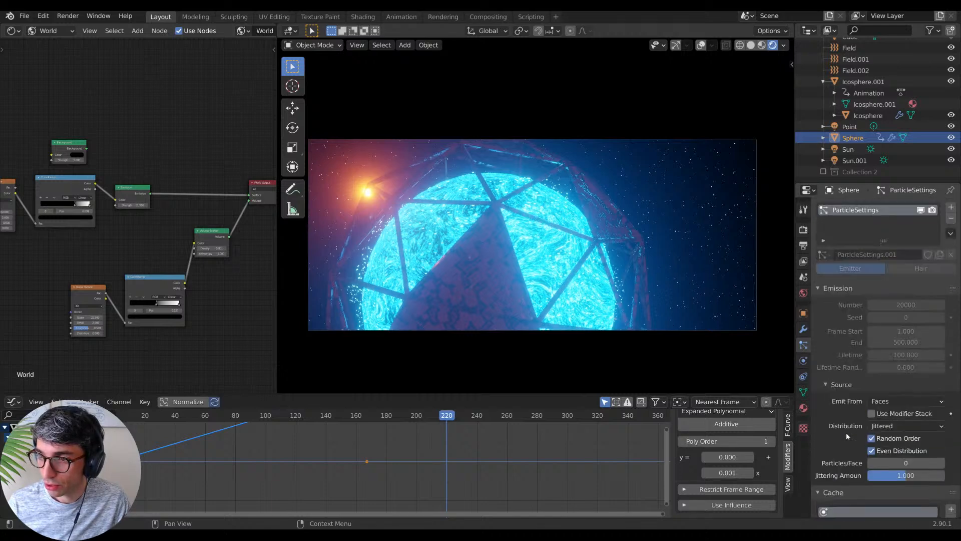
pyautogui.scroll(-8, 846, 432)
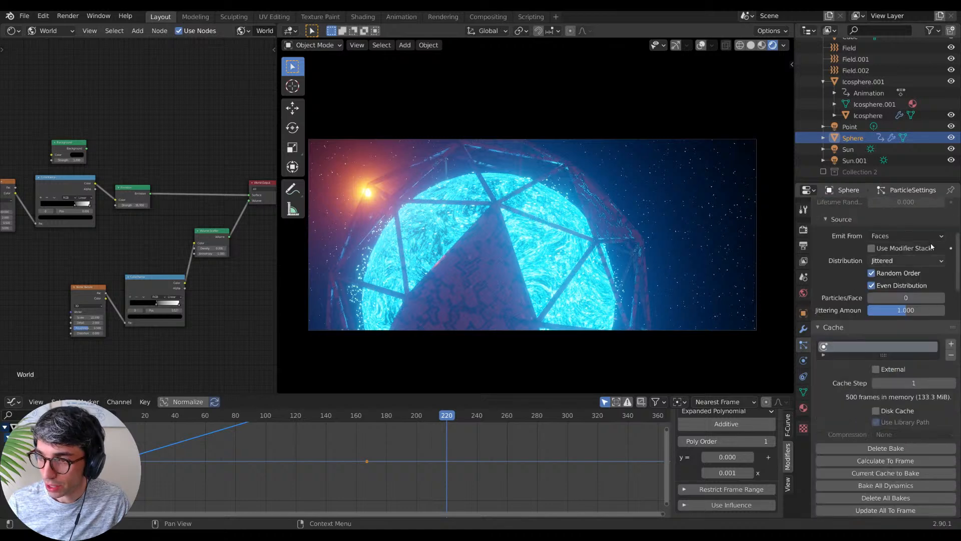
pyautogui.moveTo(958, 249); pyautogui.dragTo(953, 509)
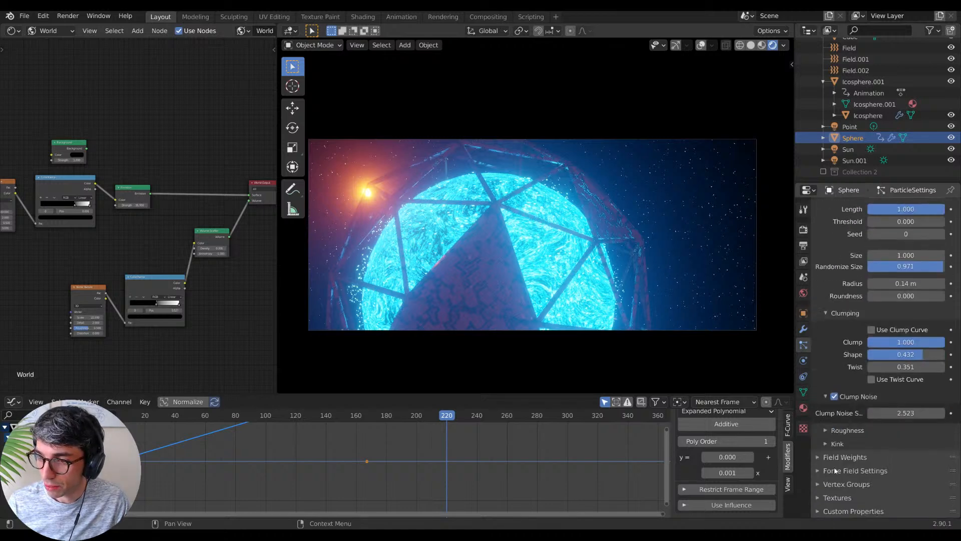
pyautogui.scroll(6, 848, 313)
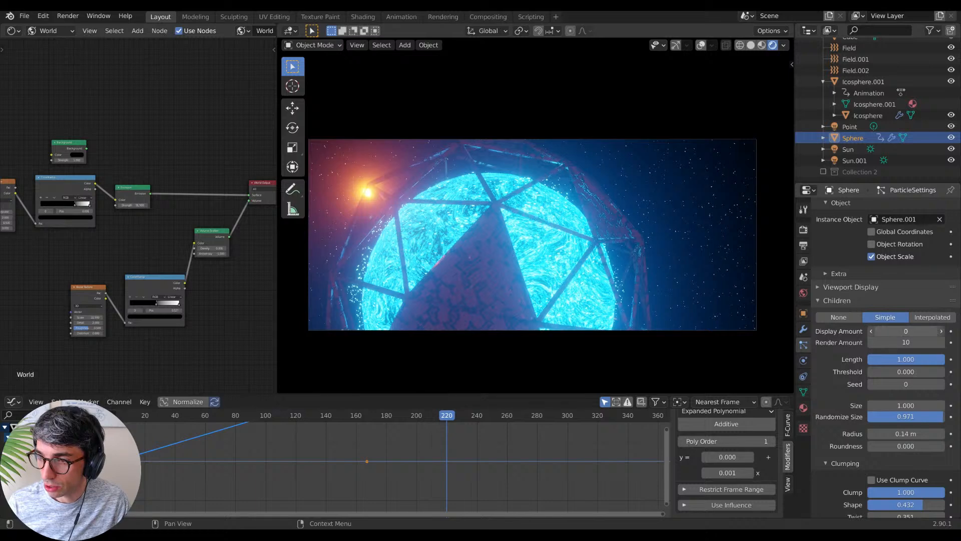
pyautogui.press('Return')
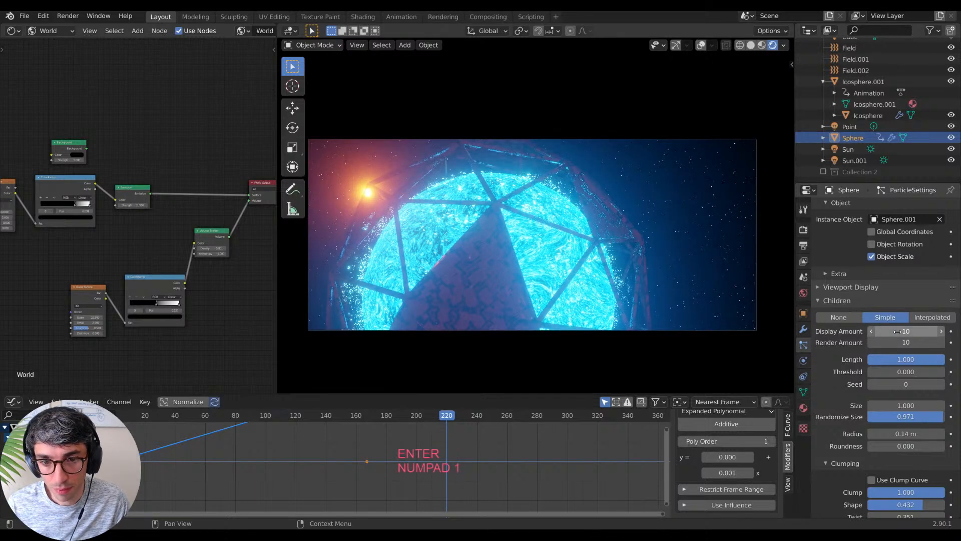
pyautogui.press('space')
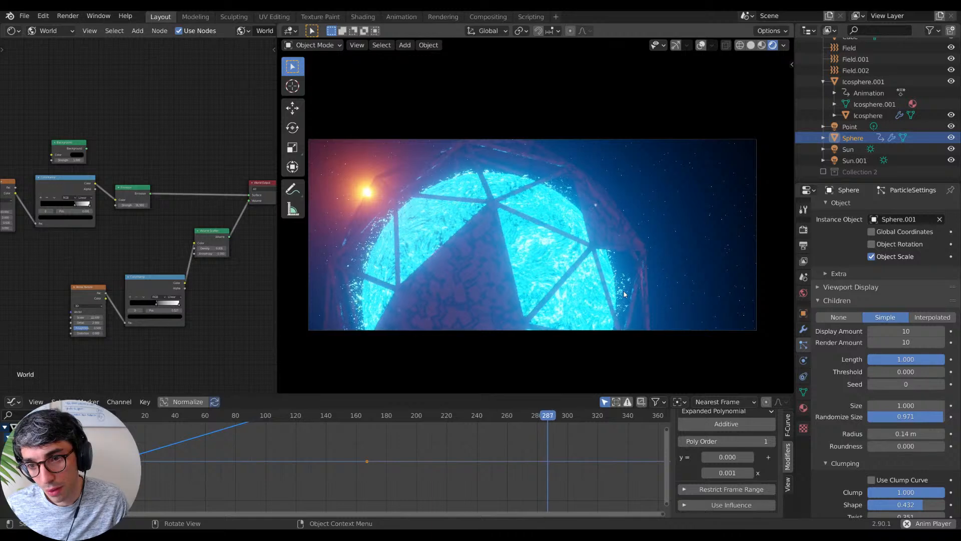
pyautogui.press('space')
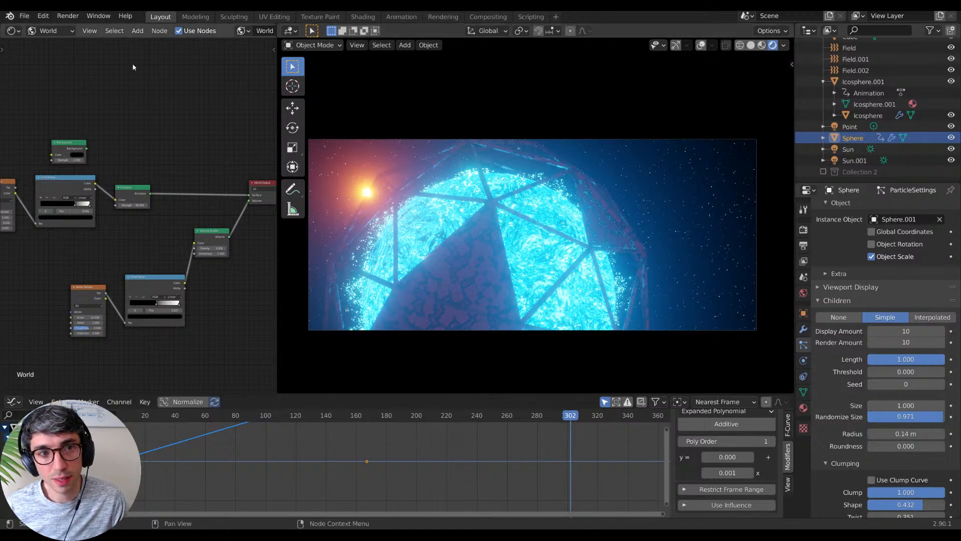
# Step: Render a still image of frame 302, inspect the result and close the render window
pyautogui.click(68, 15)
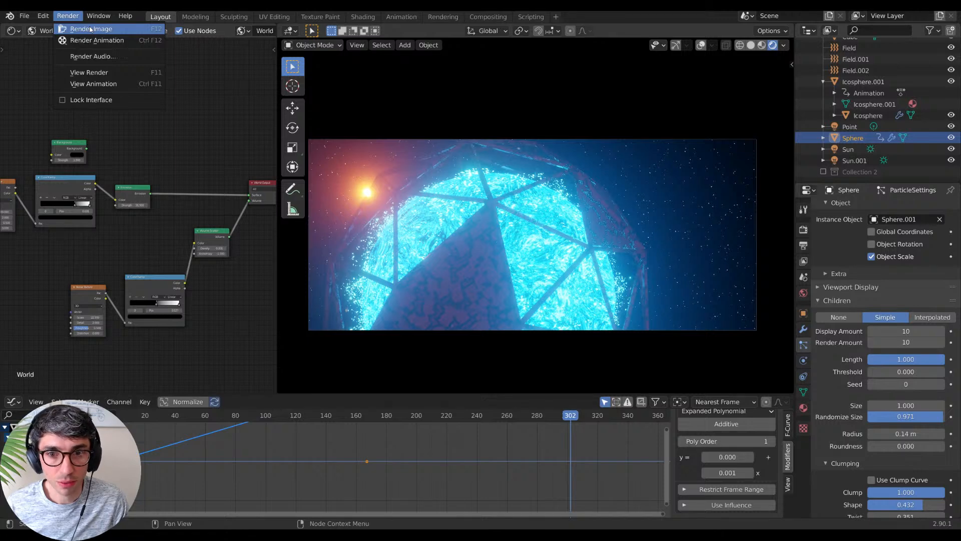
pyautogui.click(90, 29)
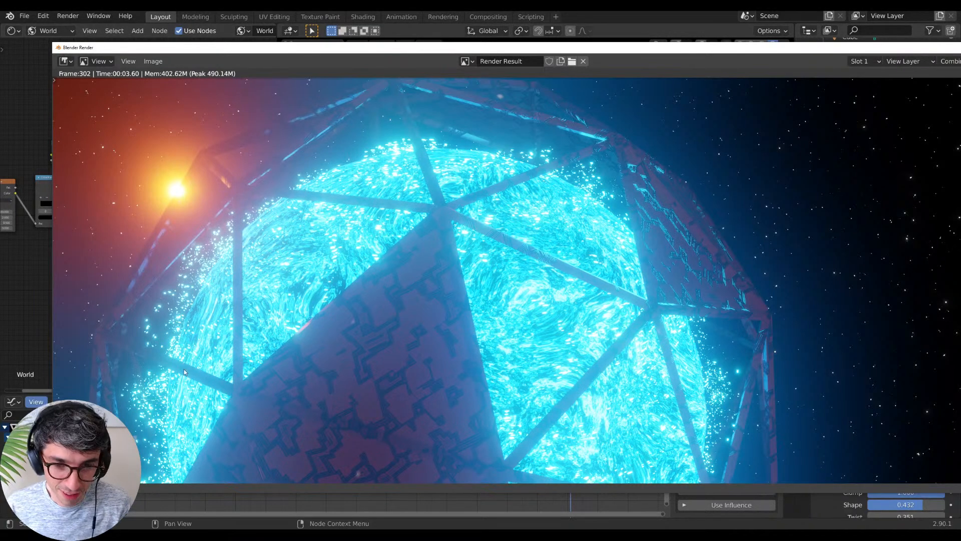
pyautogui.scroll(-2, 567, 337)
pyautogui.scroll(1, 566, 338)
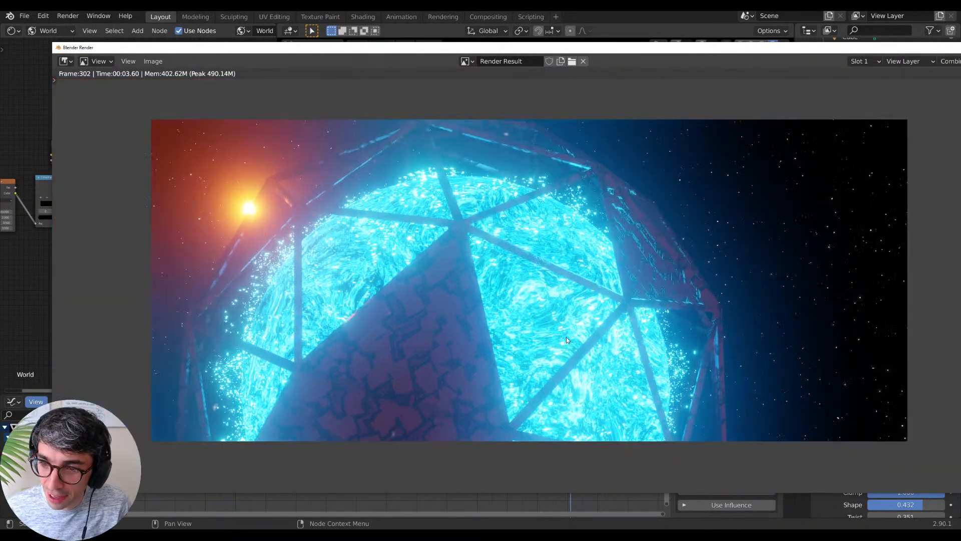
pyautogui.moveTo(384, 50); pyautogui.dragTo(390, 70)
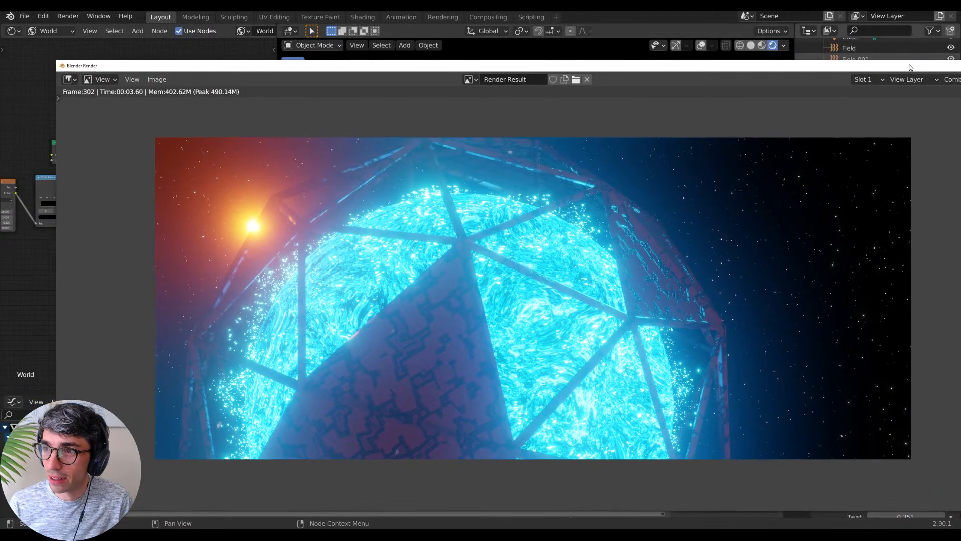
pyautogui.moveTo(946, 66); pyautogui.dragTo(882, 71)
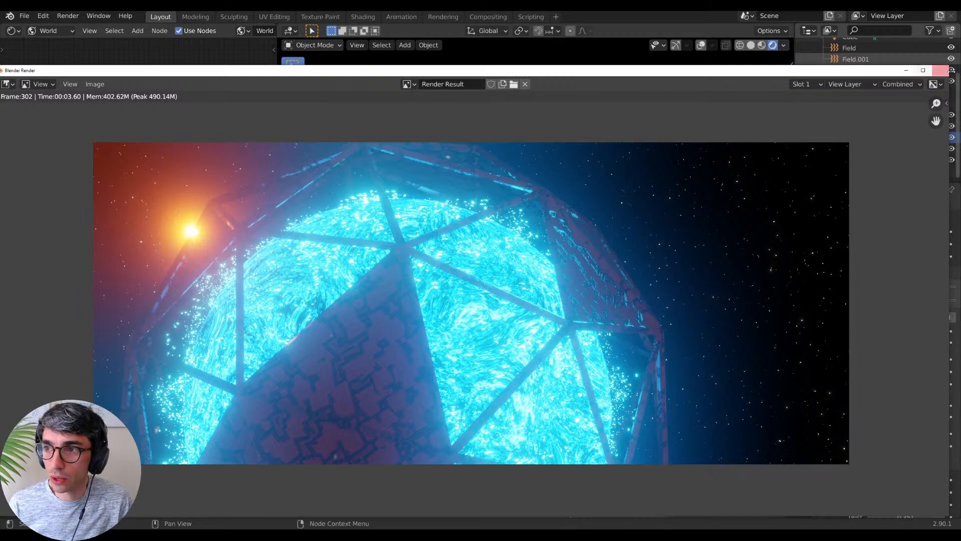
pyautogui.click(940, 70)
# Step: Change the world shader editor to the Compositor, set the viewport to solid shading and widen the compositor area
pyautogui.click(11, 31)
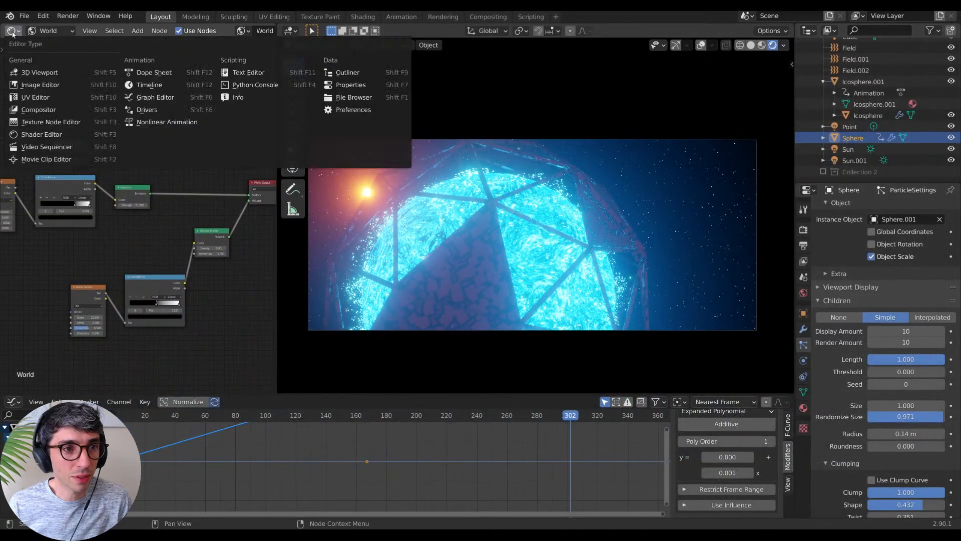
pyautogui.click(89, 117)
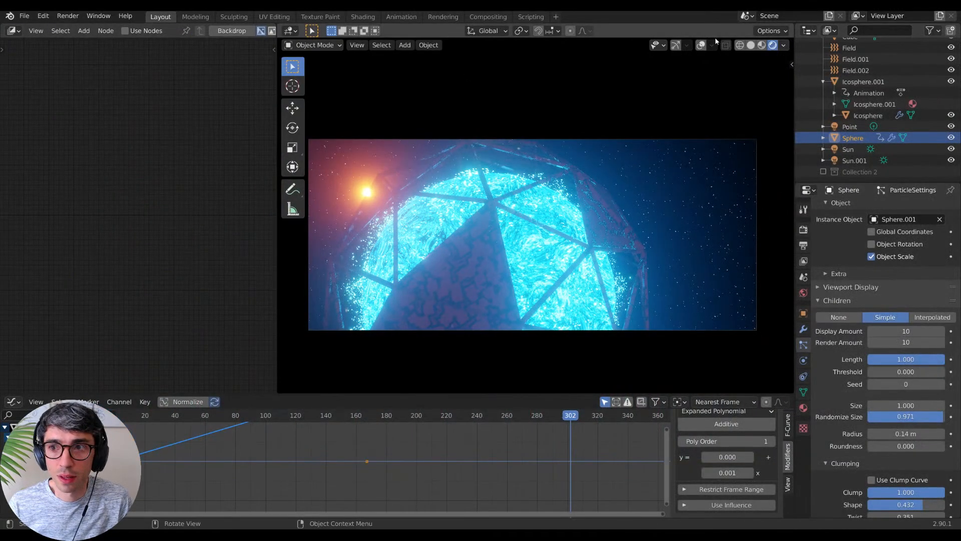
pyautogui.click(751, 45)
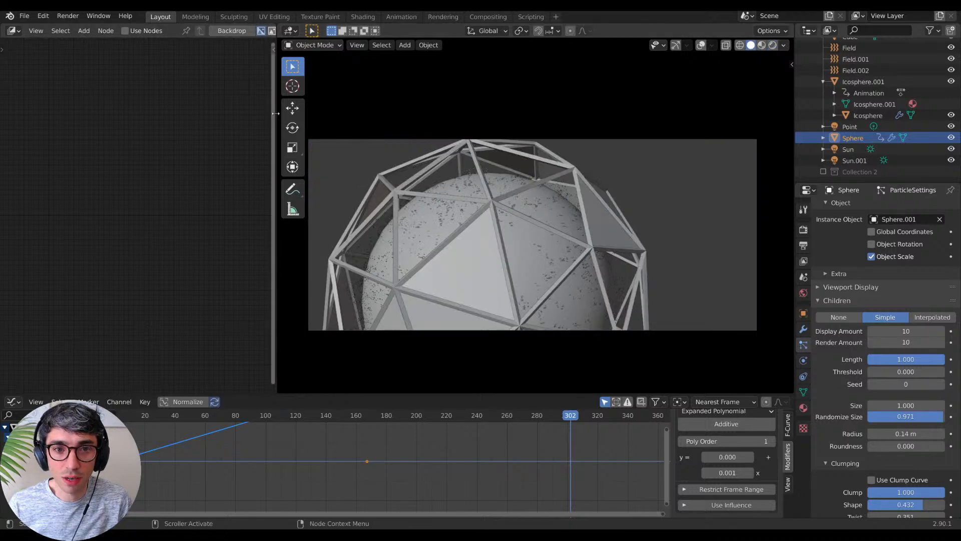
pyautogui.moveTo(275, 114); pyautogui.dragTo(366, 114)
# Step: Replace the 3D viewport with an Image Editor displaying the Viewer Node image
pyautogui.click(406, 45)
pyautogui.click(381, 31)
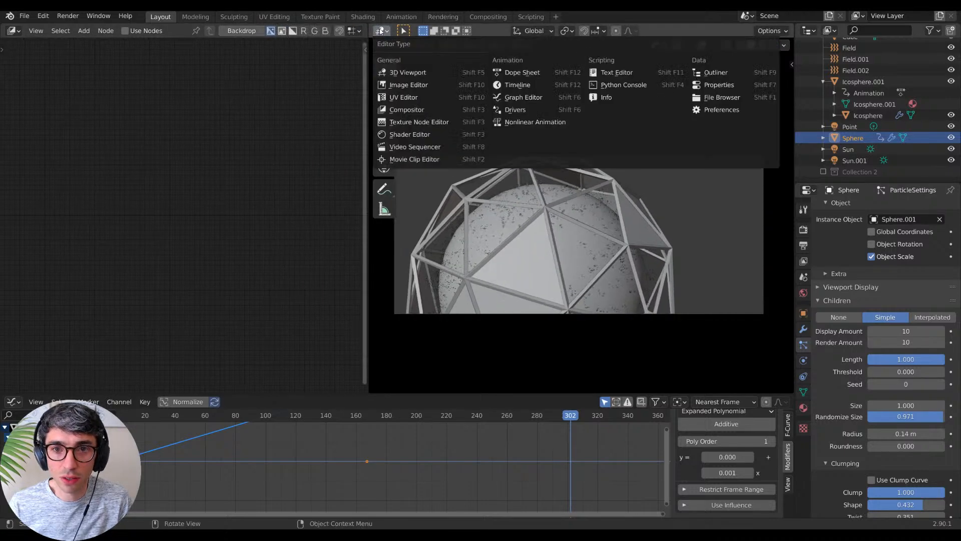
pyautogui.click(408, 85)
pyautogui.click(532, 32)
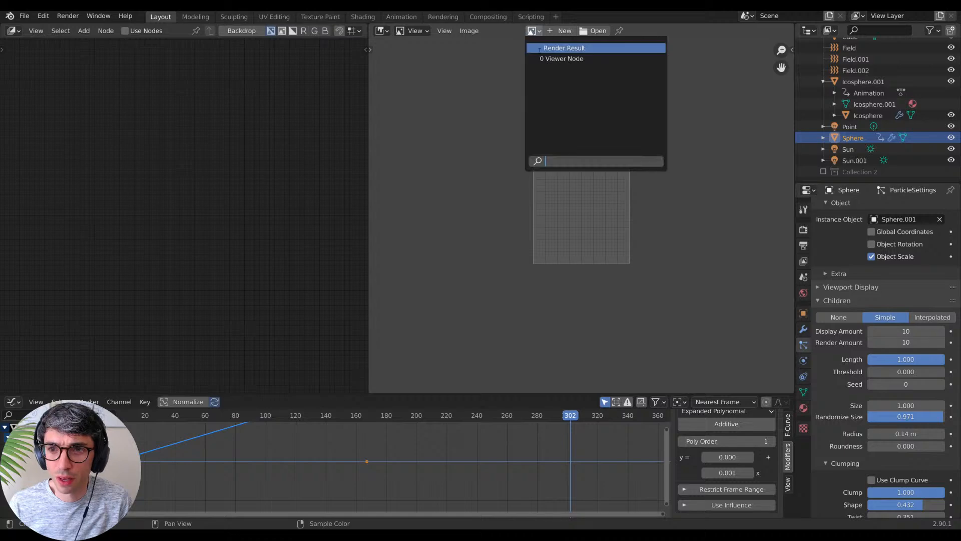
pyautogui.click(561, 59)
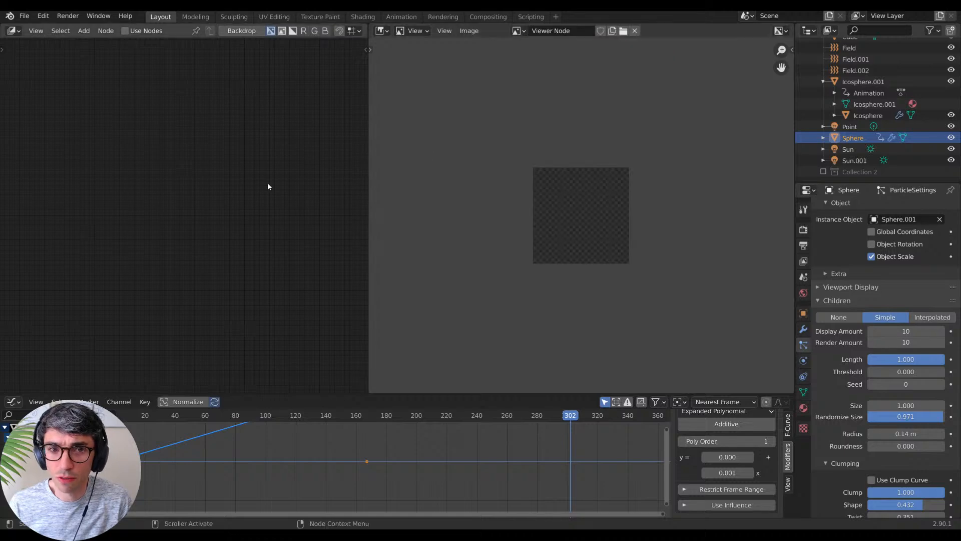
# Step: Enable compositing nodes and space the Render Layers and Composite nodes apart
pyautogui.click(125, 31)
pyautogui.press('g')
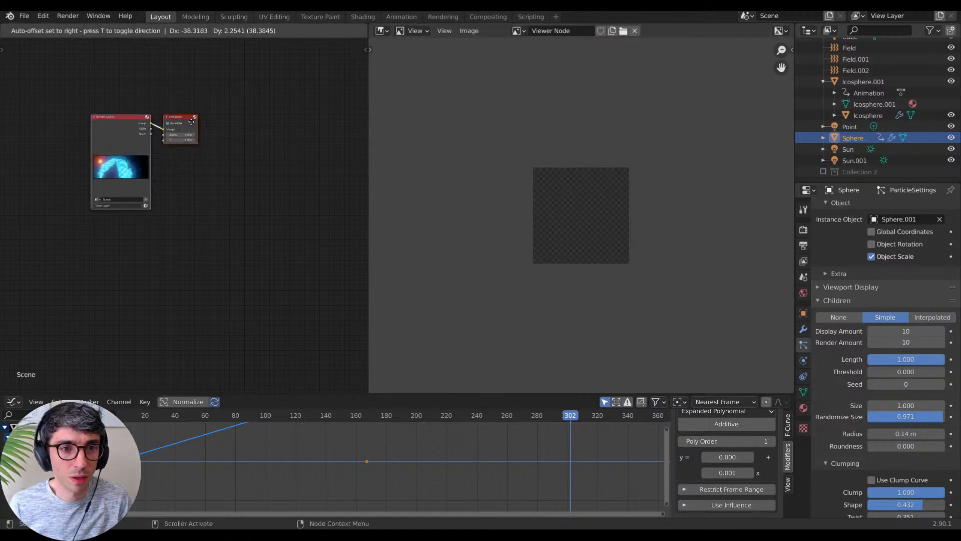
pyautogui.press('g')
pyautogui.click(270, 140)
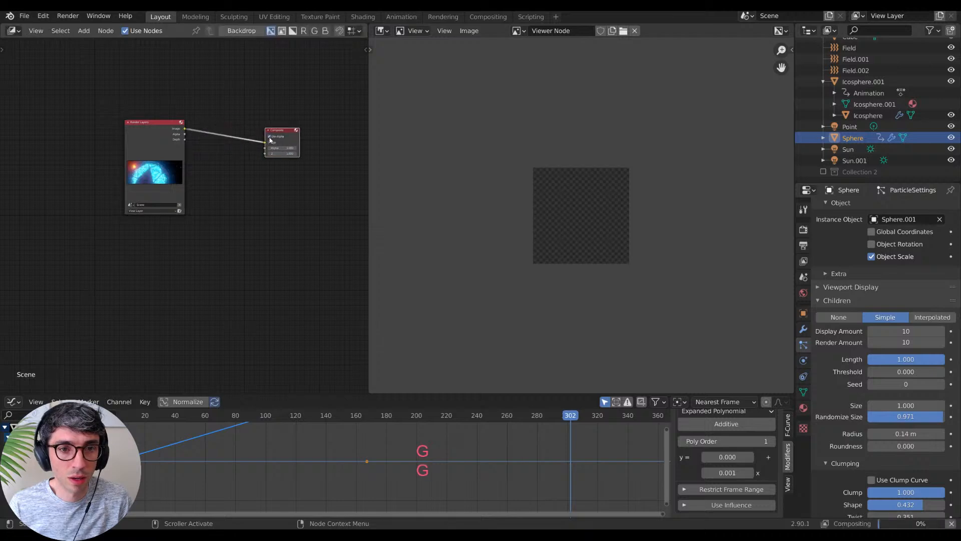
# Step: Add a Viewer node below the Composite node and connect the Render Layers image output to it
pyautogui.hotkey('shift', 'a')
pyautogui.write('vie')
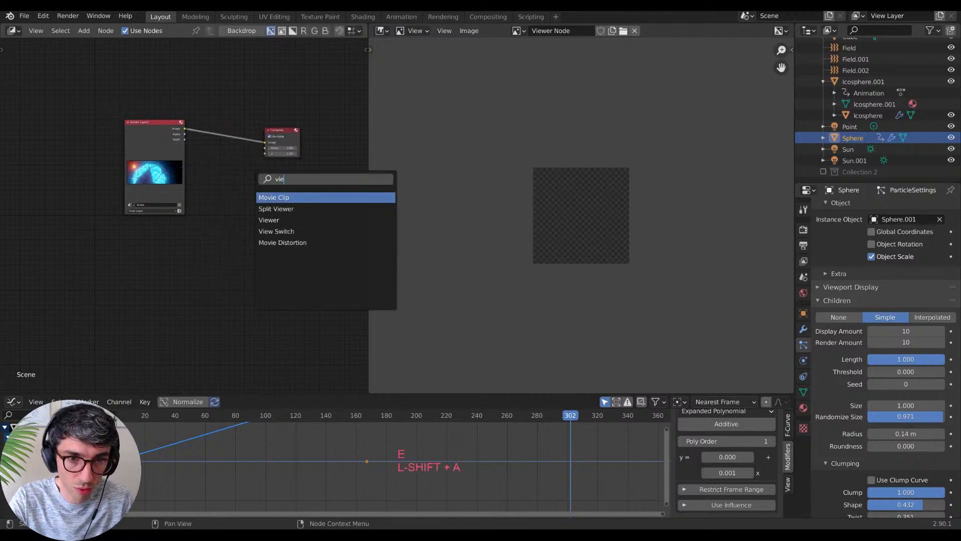
pyautogui.press('Down')
pyautogui.press('Down')
pyautogui.press('Return')
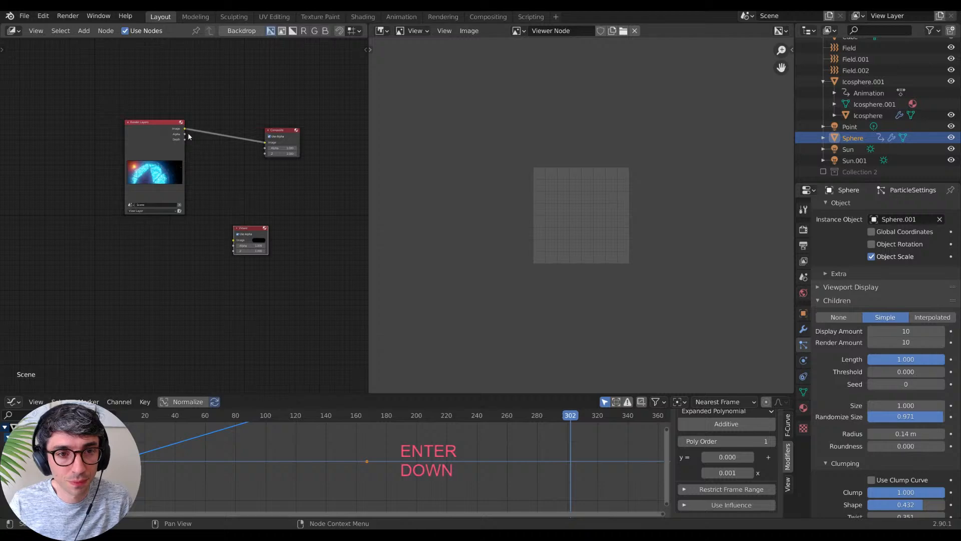
pyautogui.moveTo(187, 132); pyautogui.dragTo(233, 239)
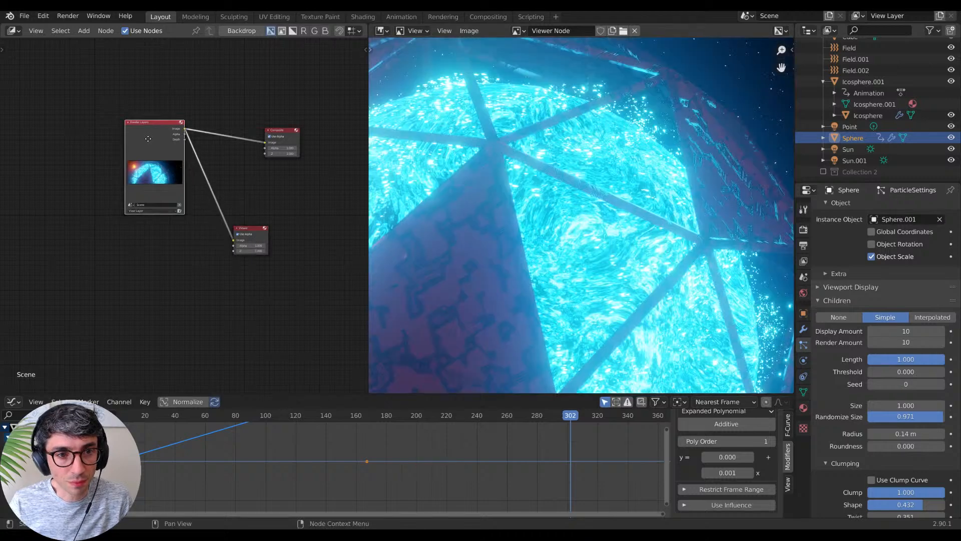
# Step: Move the Render Layers node away from its outputs, fit the render in view and enlarge the image area
pyautogui.moveTo(148, 138); pyautogui.dragTo(96, 194)
pyautogui.press('Home')
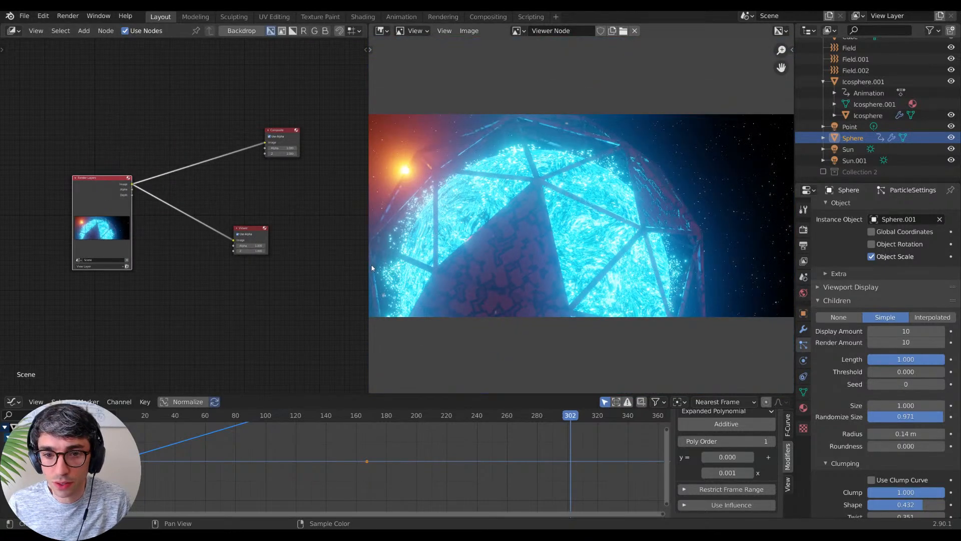
pyautogui.moveTo(371, 267); pyautogui.dragTo(299, 265)
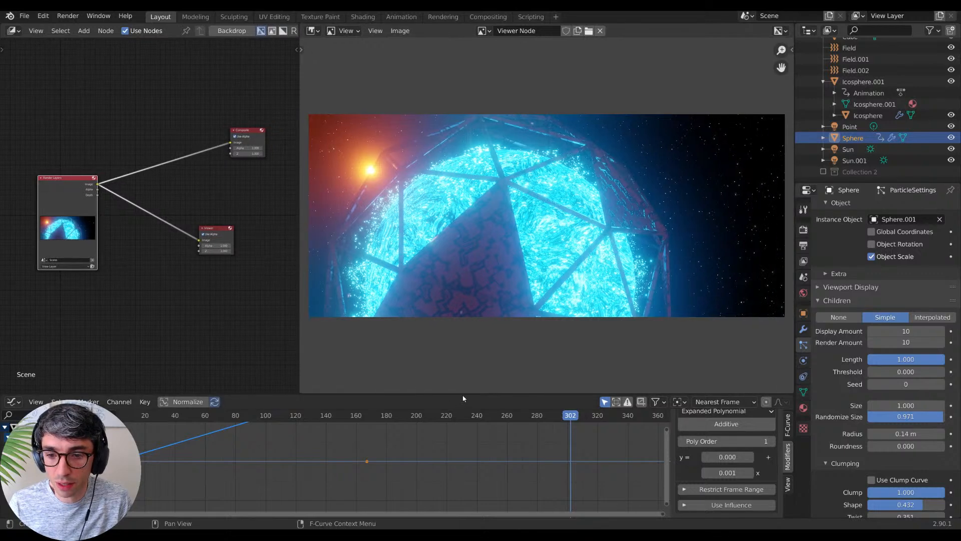
pyautogui.moveTo(463, 394); pyautogui.dragTo(463, 442)
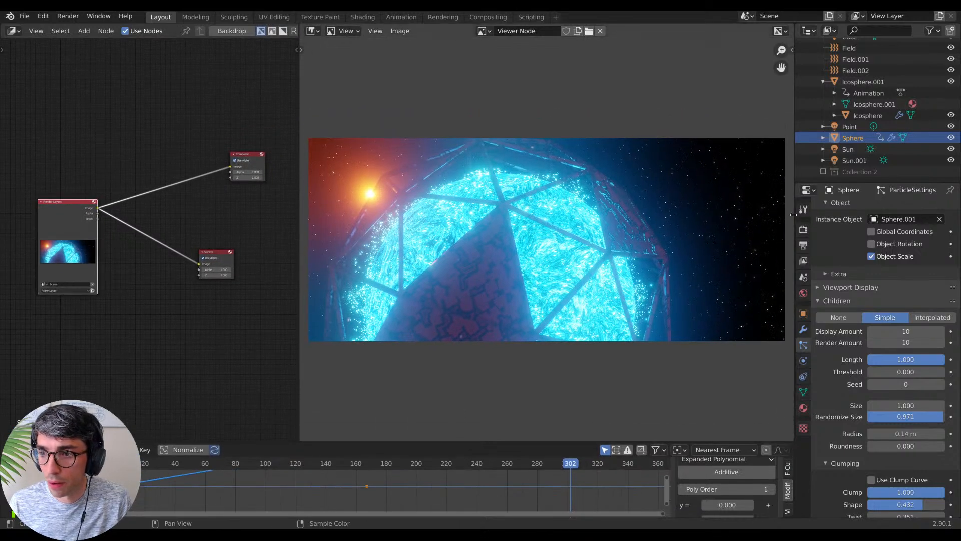
pyautogui.moveTo(793, 215); pyautogui.dragTo(804, 215)
pyautogui.moveTo(533, 234); pyautogui.dragTo(546, 230, button='middle')
# Step: Insert a Glare node between the Render Layers and Viewer nodes and set its glare type to Ghosts
pyautogui.moveTo(117, 349); pyautogui.dragTo(143, 337, button='middle')
pyautogui.hotkey('shift', 'a')
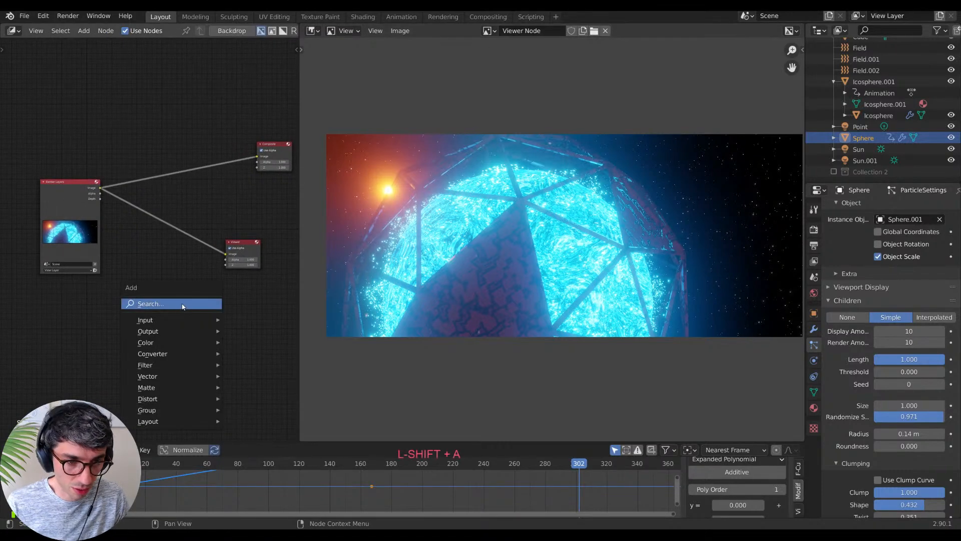
pyautogui.write('gl')
pyautogui.press('Return')
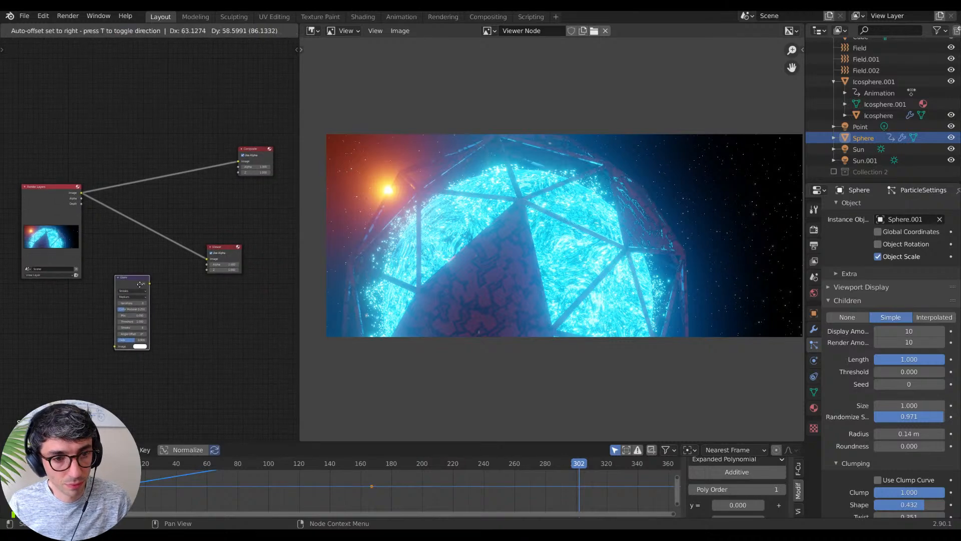
pyautogui.click(155, 228)
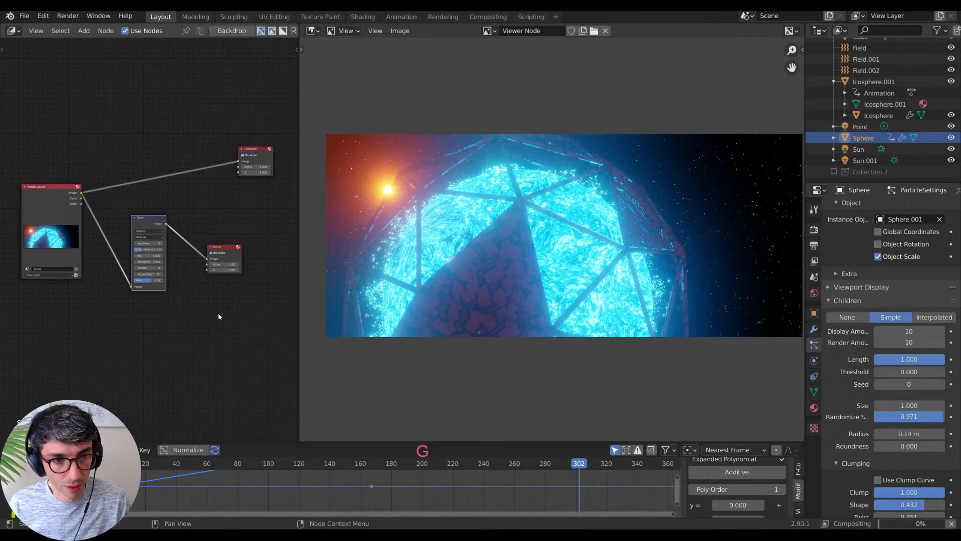
pyautogui.click(155, 231)
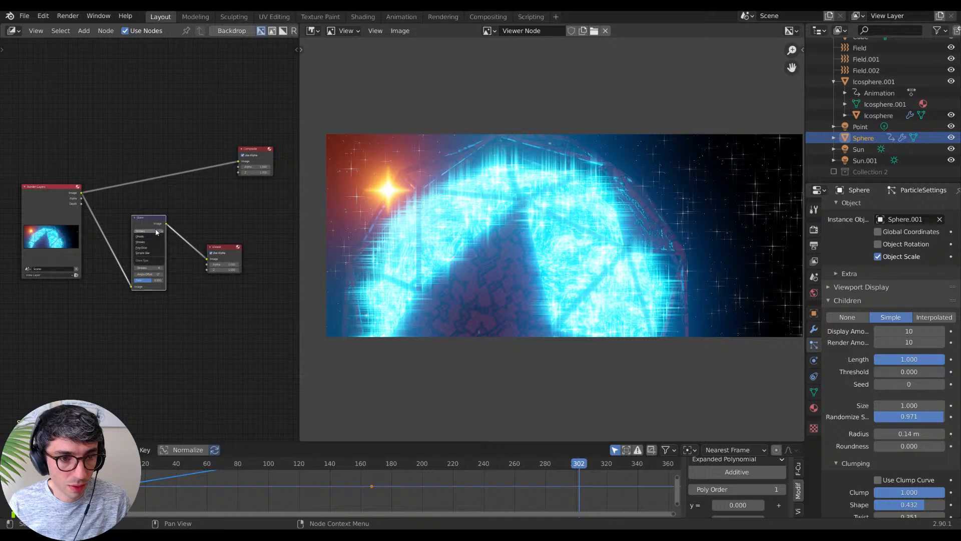
pyautogui.click(152, 237)
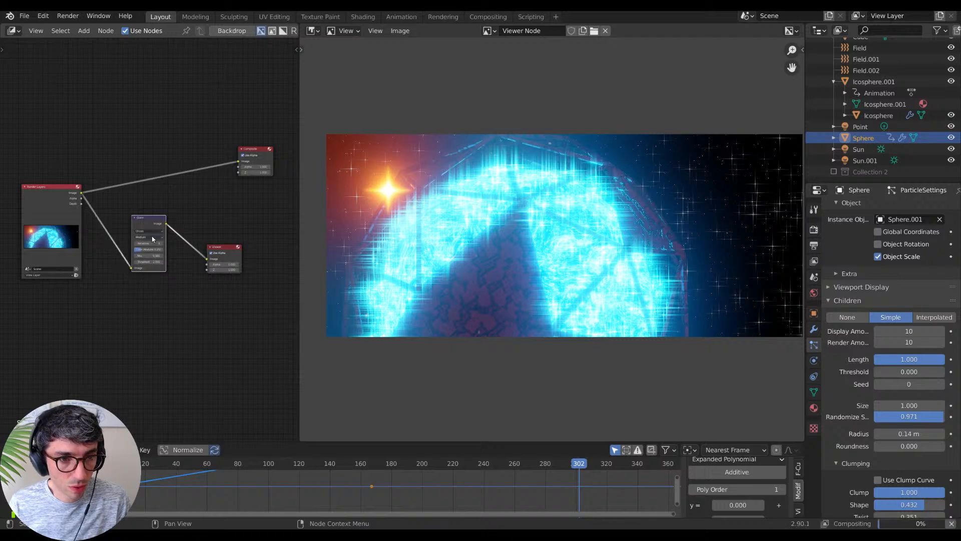
# Step: Try Glare threshold values of 7.8, 64.8 and 100
pyautogui.press('KP_Decimal')
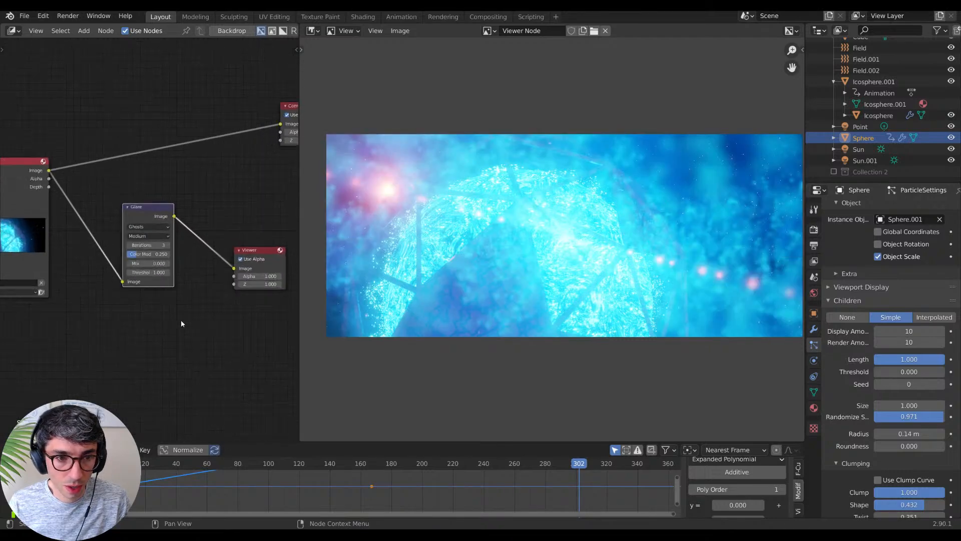
pyautogui.click(154, 299)
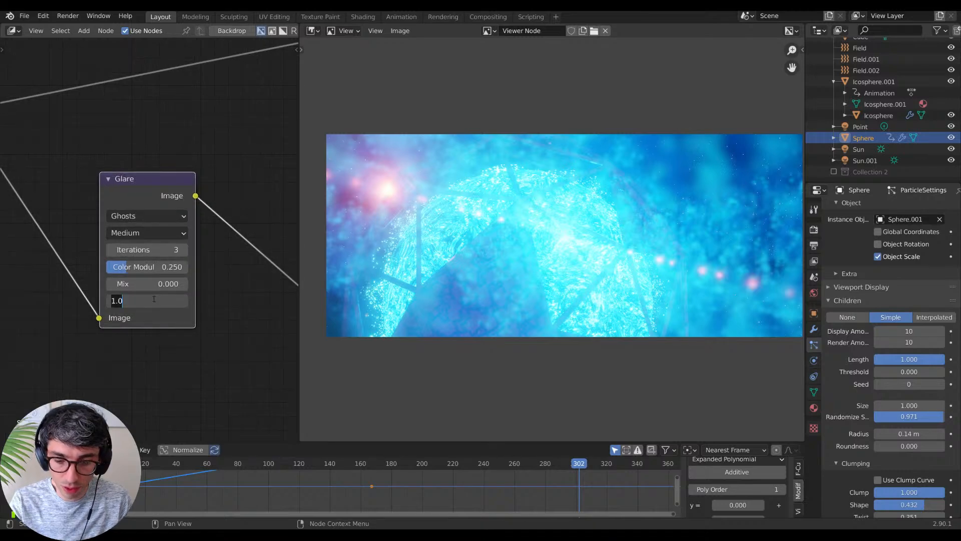
pyautogui.write('7.8')
pyautogui.press('Return')
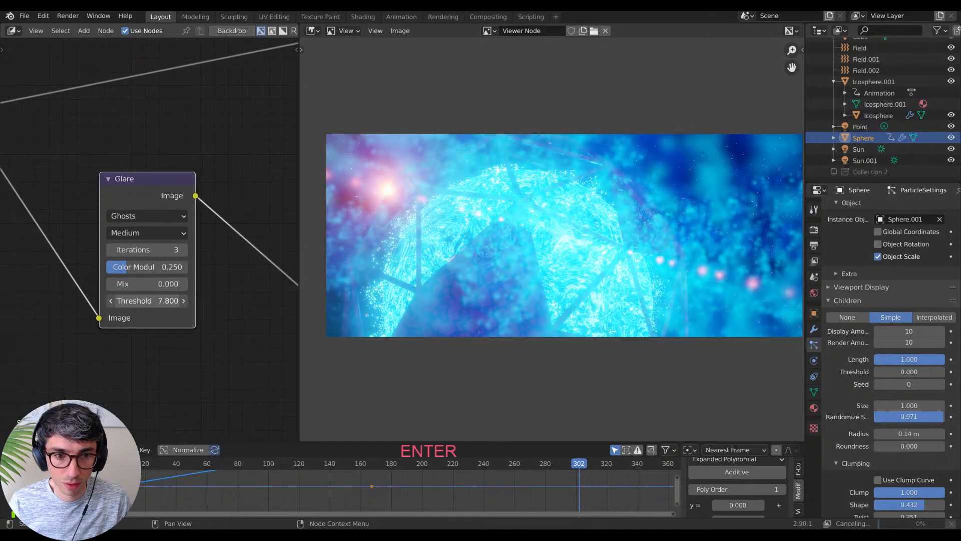
pyautogui.click(157, 300)
pyautogui.write('64.8')
pyautogui.press('Return')
pyautogui.click(143, 298)
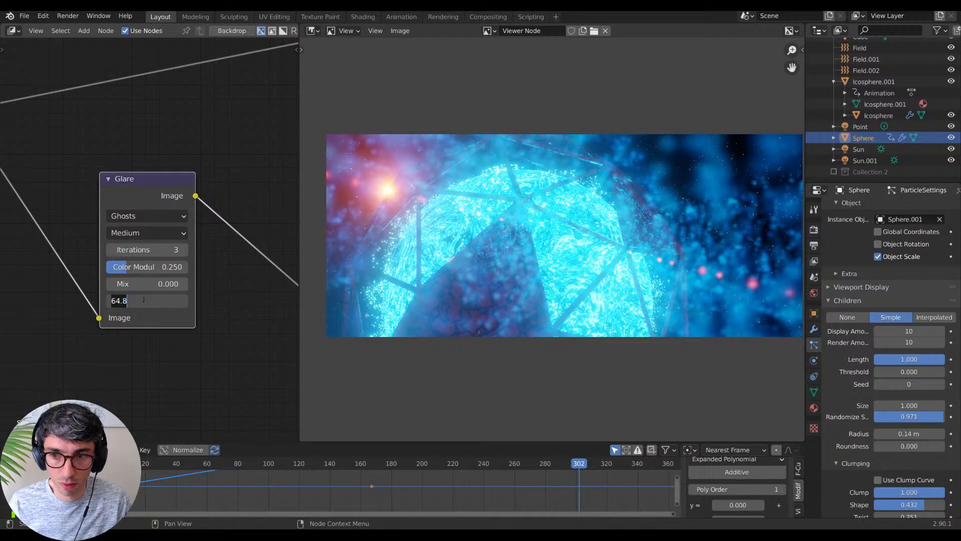
pyautogui.write('100')
pyautogui.press('Return')
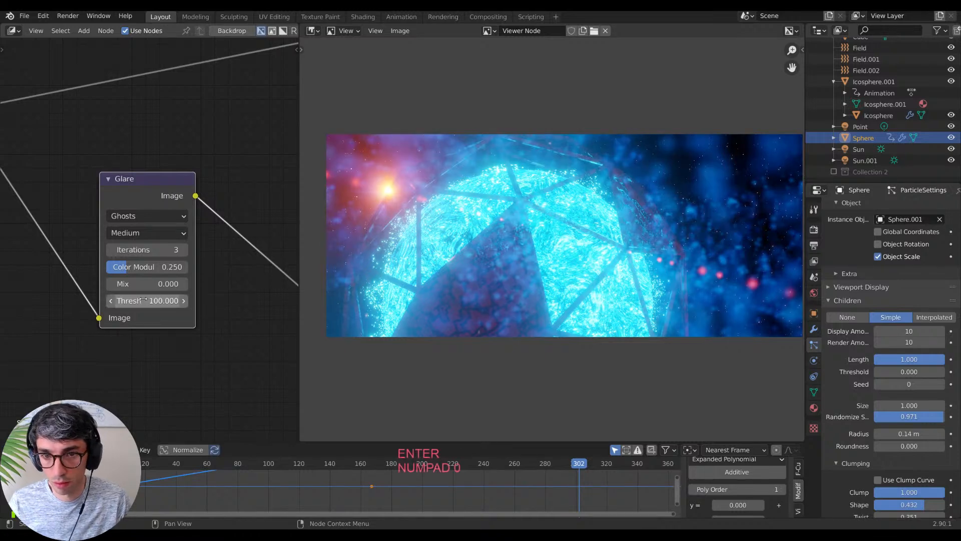
# Step: Set the Glare node's threshold to 1000 and its color modulation to 0.594
pyautogui.click(143, 299)
pyautogui.click(127, 299)
pyautogui.write('000.0')
pyautogui.press('Return')
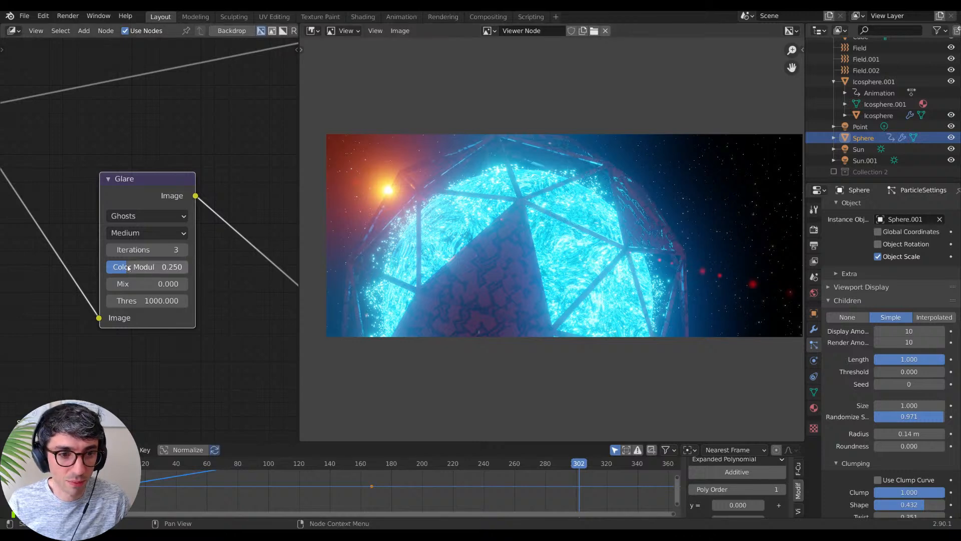
pyautogui.moveTo(128, 268); pyautogui.dragTo(193, 267)
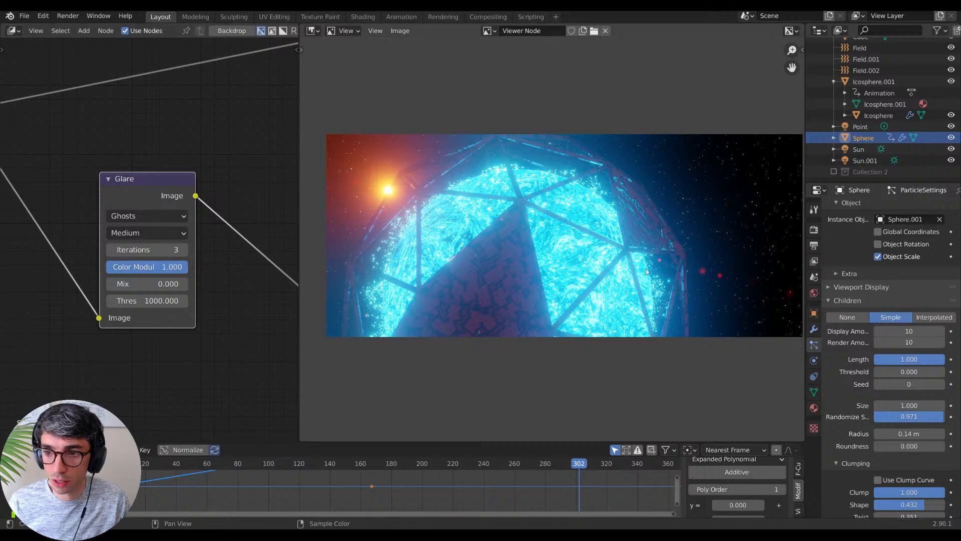
pyautogui.moveTo(170, 267); pyautogui.dragTo(151, 266)
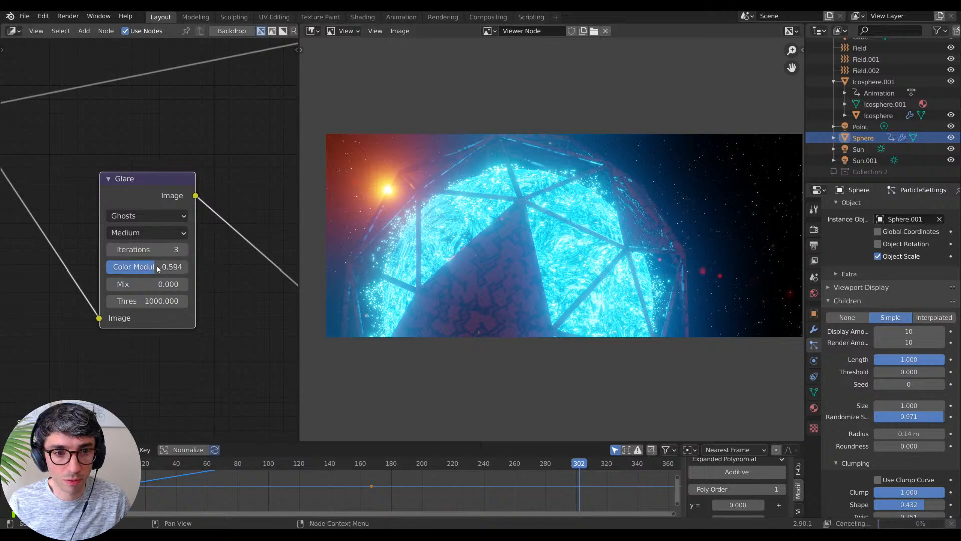
# Step: Try the Glare node with 4 and 5 iterations and return it to 3
pyautogui.click(185, 250)
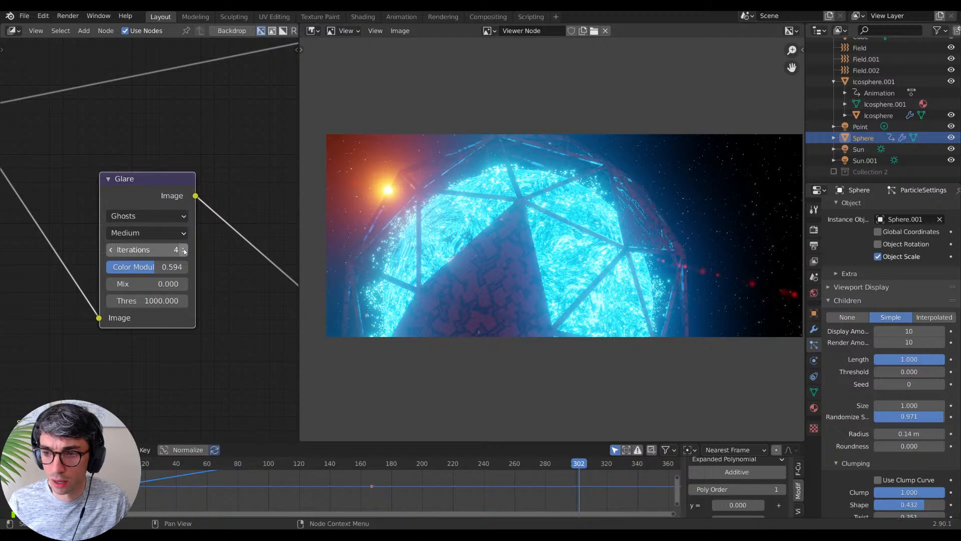
pyautogui.click(184, 250)
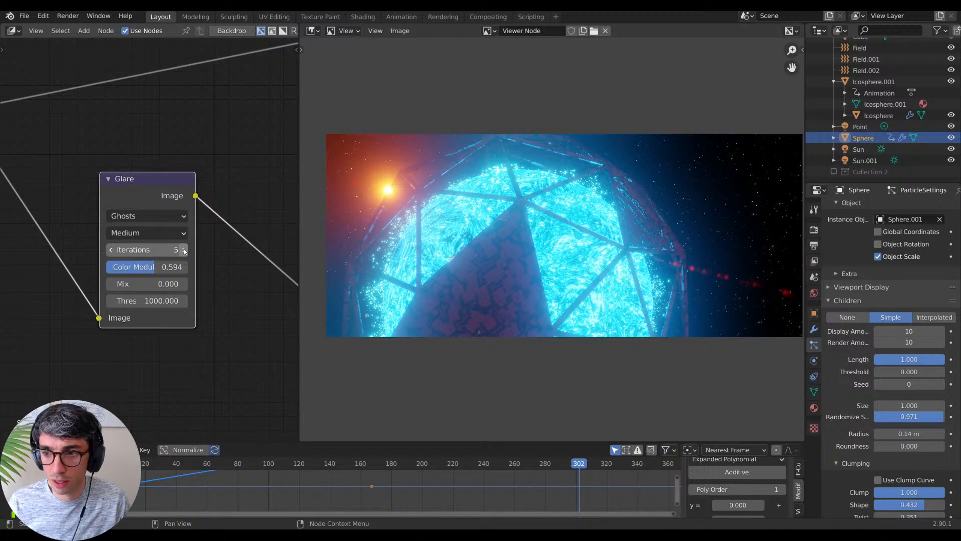
pyautogui.click(111, 249)
pyautogui.click(111, 250)
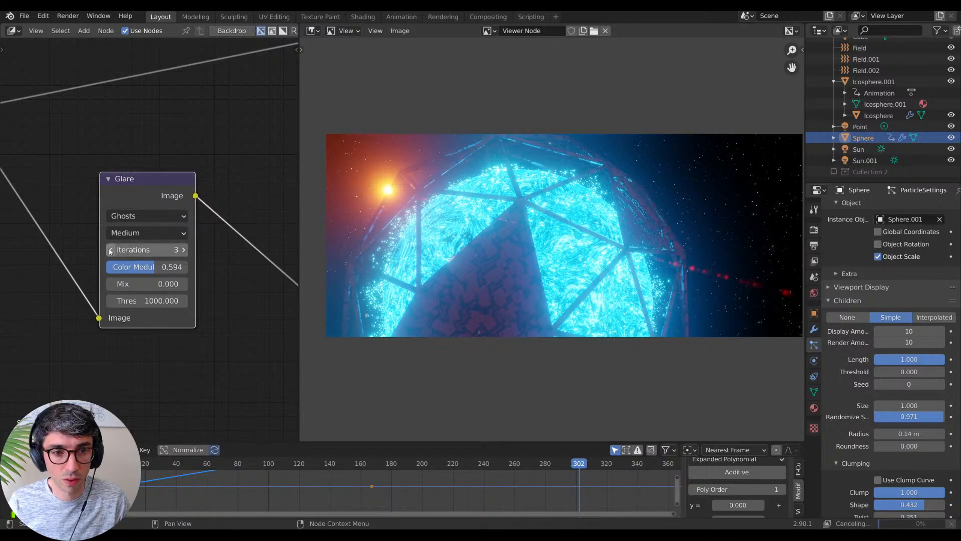
# Step: Try High quality on the Glare node and return it to Medium
pyautogui.click(146, 231)
pyautogui.click(145, 228)
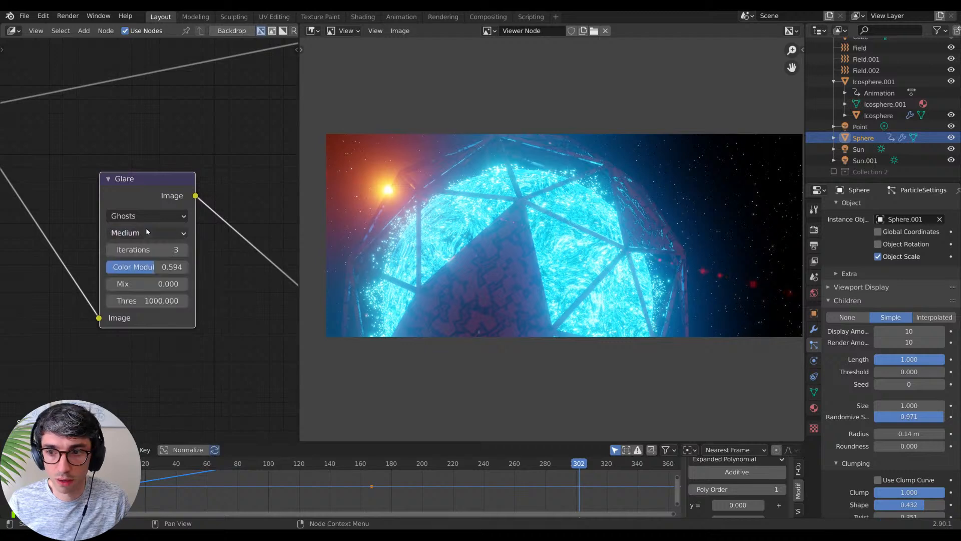
pyautogui.click(145, 228)
pyautogui.click(138, 252)
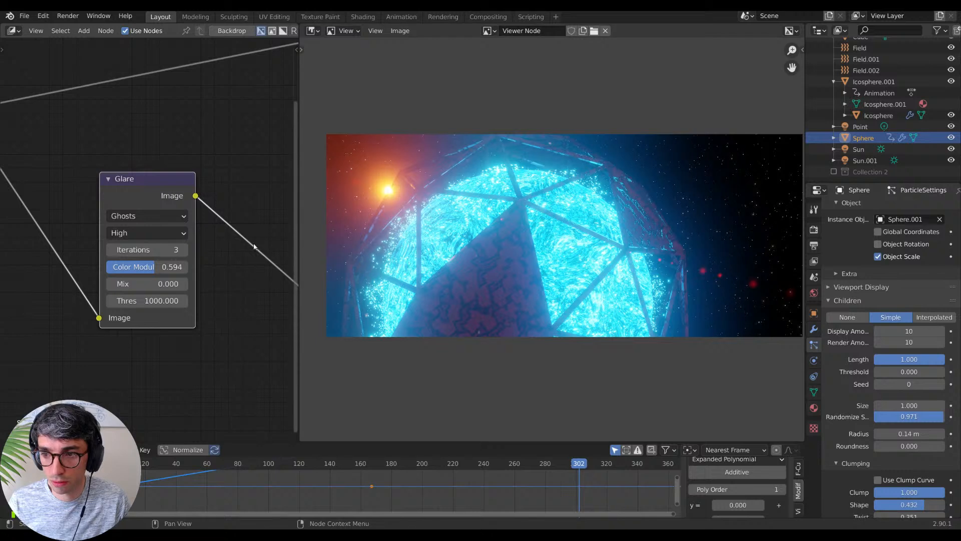
pyautogui.click(141, 233)
pyautogui.click(135, 248)
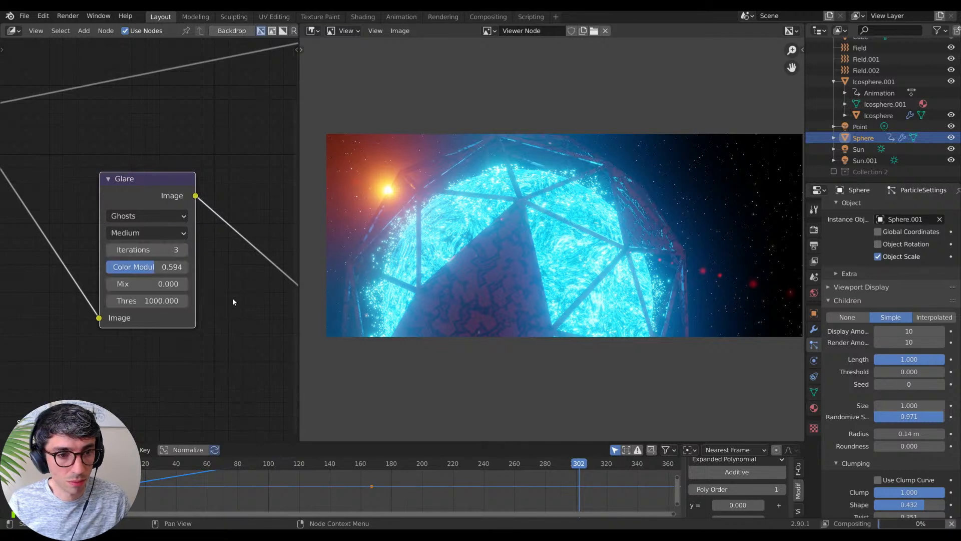
# Step: Try Glare mix values of 1 and -1 and reset the mix to 0
pyautogui.click(124, 284)
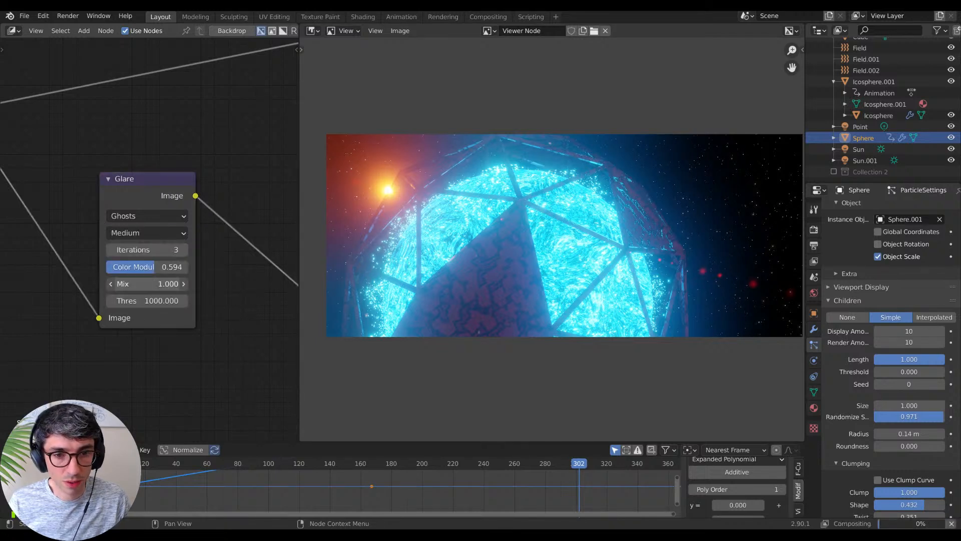
pyautogui.write('1')
pyautogui.press('Return')
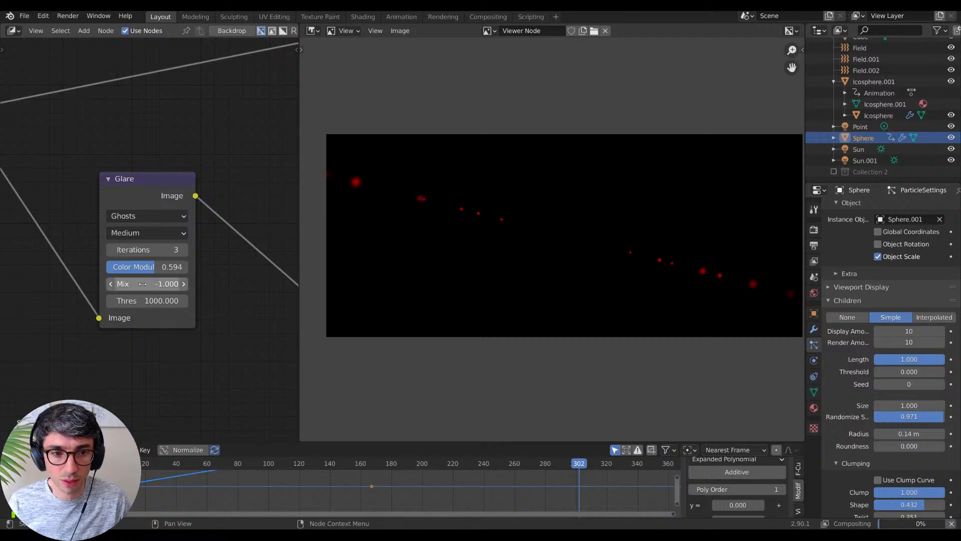
pyautogui.click(144, 285)
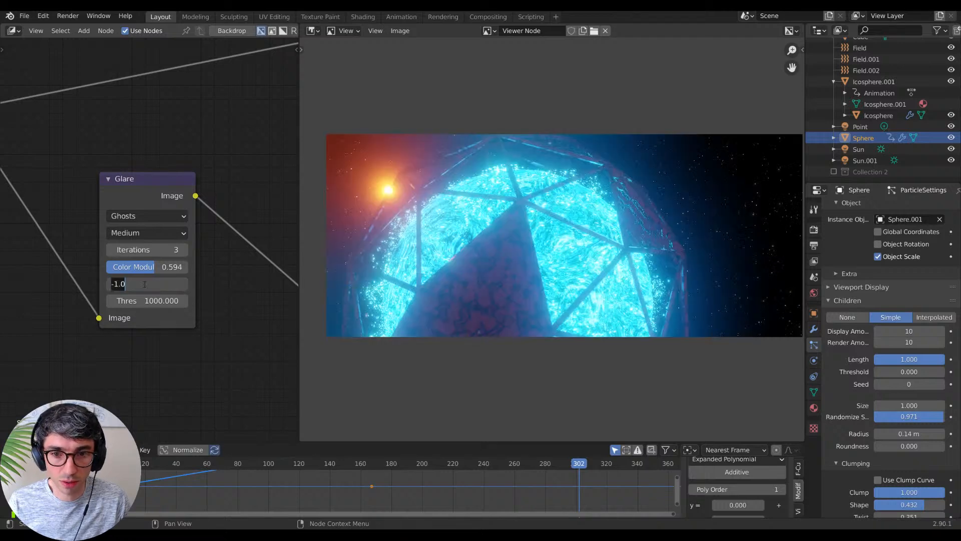
pyautogui.write('0')
pyautogui.press('Return')
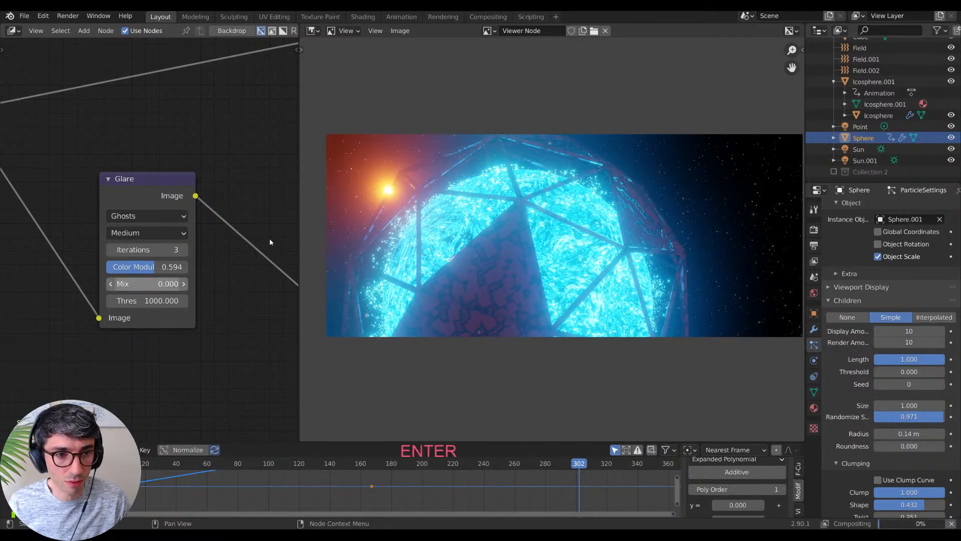
pyautogui.scroll(1, 215, 299)
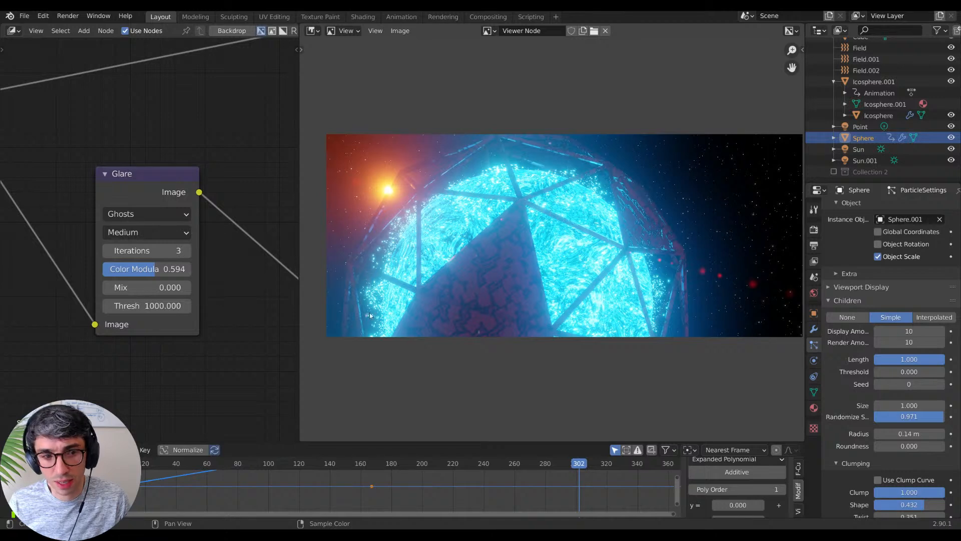
pyautogui.scroll(-2, 209, 373)
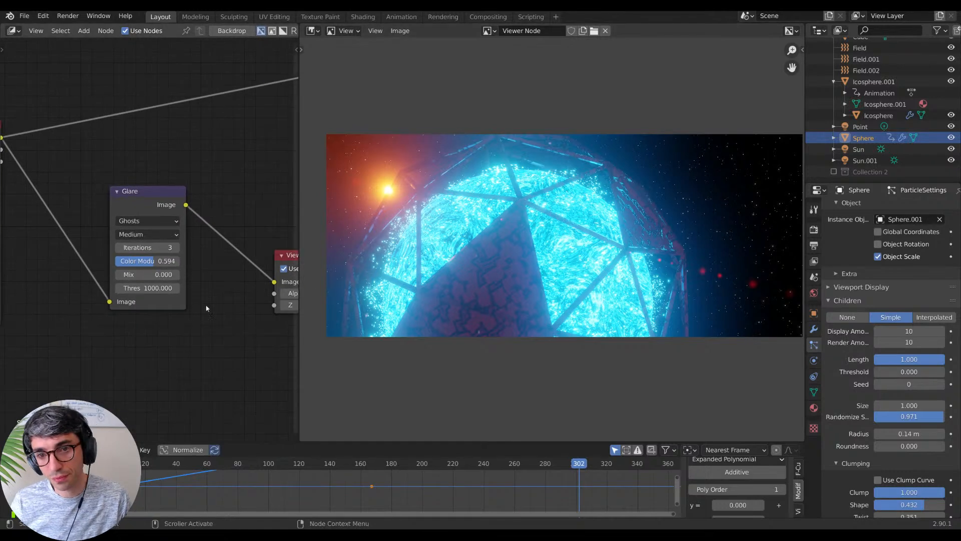
pyautogui.scroll(-1, 214, 321)
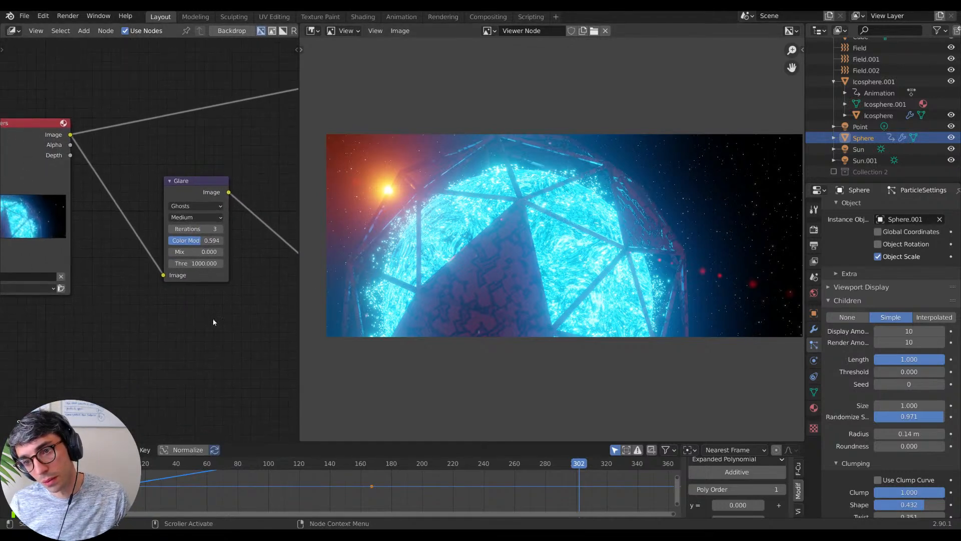
pyautogui.moveTo(214, 322); pyautogui.dragTo(213, 365, button='middle')
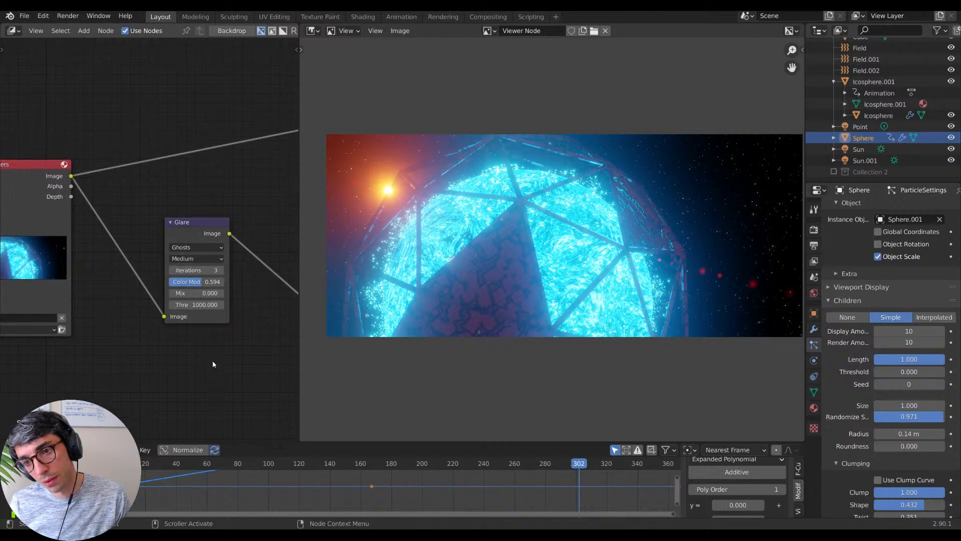
pyautogui.moveTo(213, 363); pyautogui.dragTo(195, 357, button='middle')
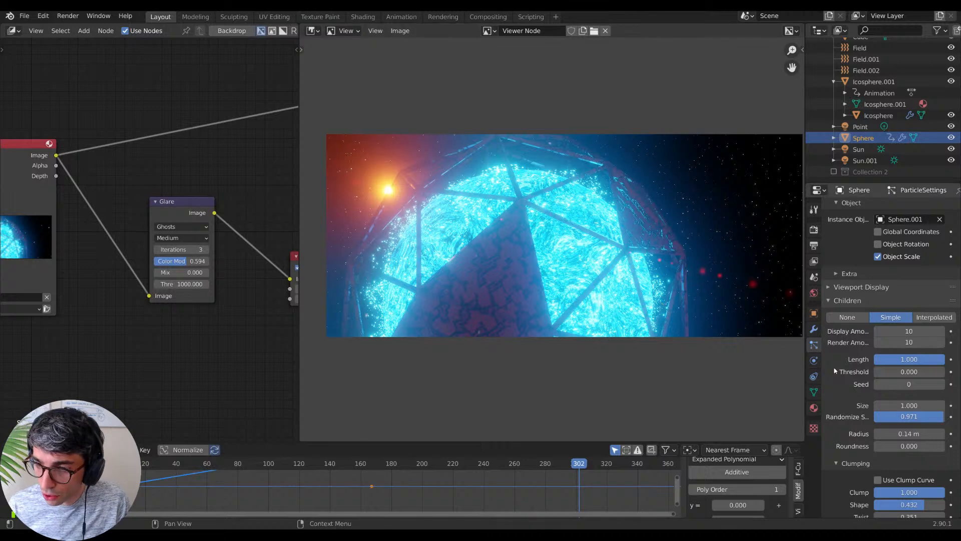
# Step: Enable Motion Blur in the scene's Eevee render settings
pyautogui.click(814, 328)
pyautogui.click(814, 229)
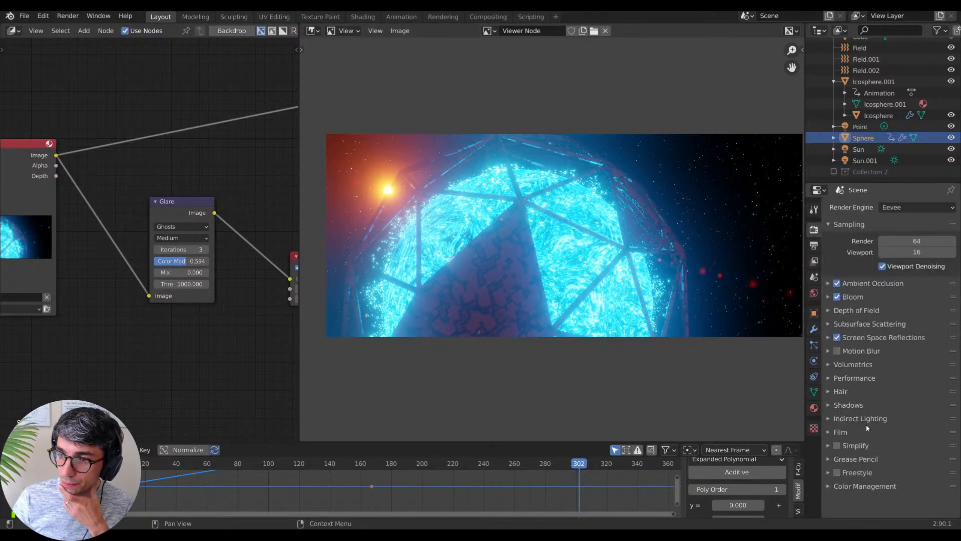
pyautogui.click(852, 350)
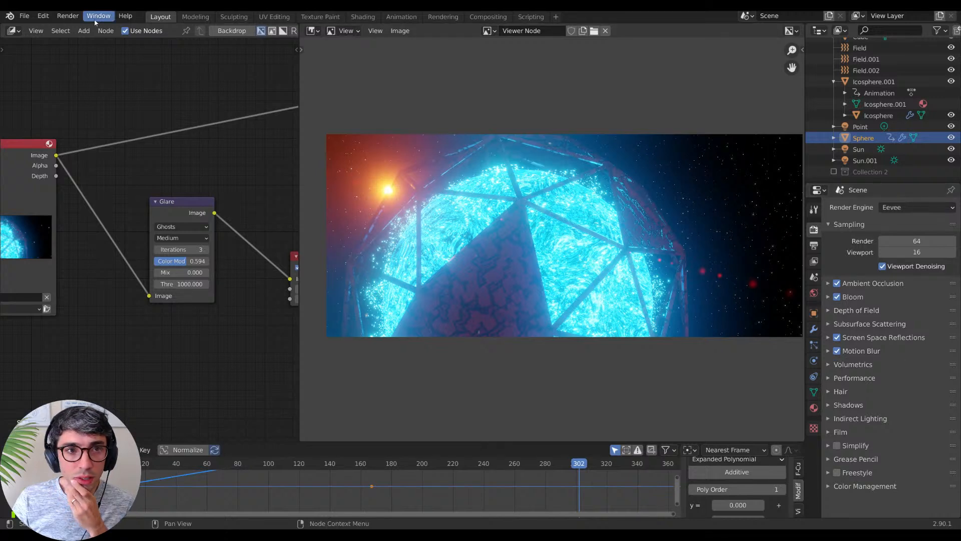
# Step: Render the current frame as a still image, inspect the result and close the render window
pyautogui.click(68, 15)
pyautogui.click(75, 29)
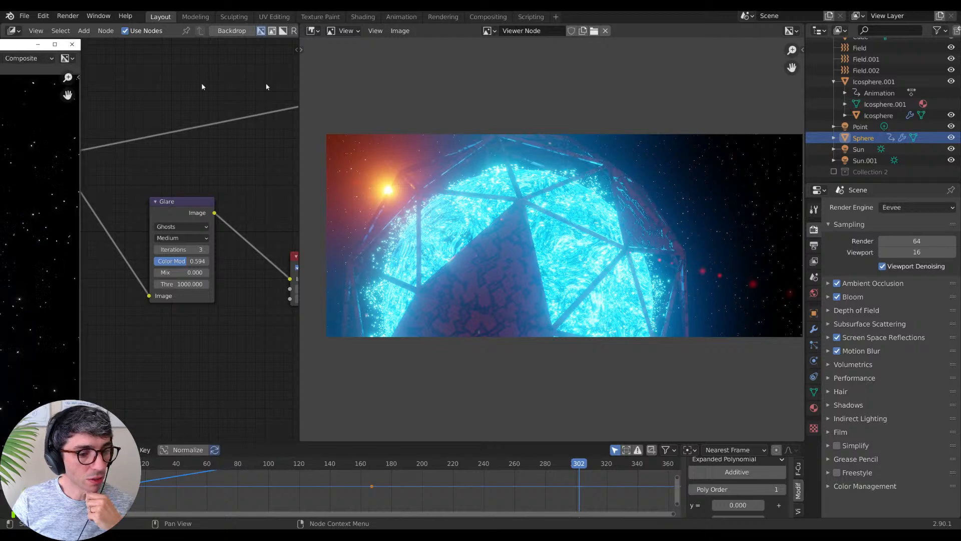
pyautogui.press('F11')
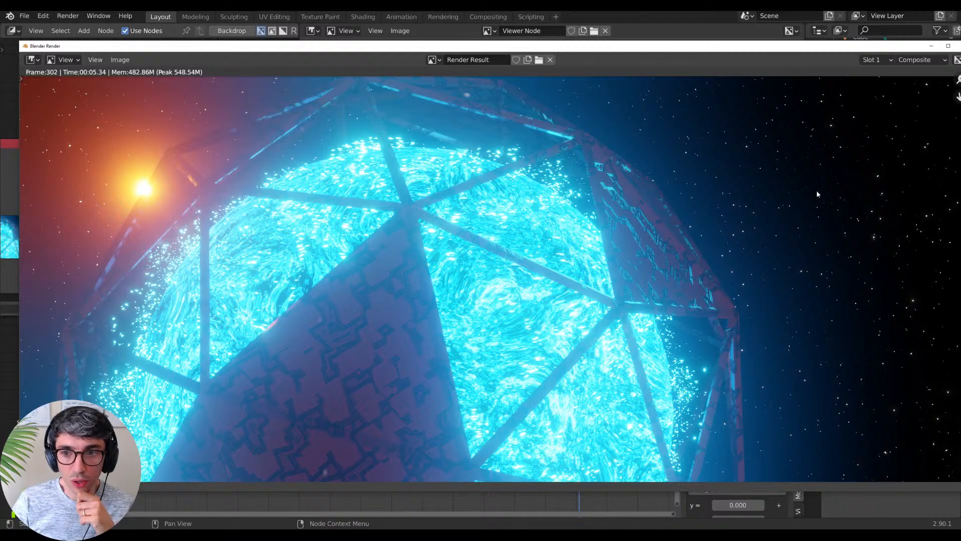
pyautogui.moveTo(852, 46); pyautogui.dragTo(709, 54)
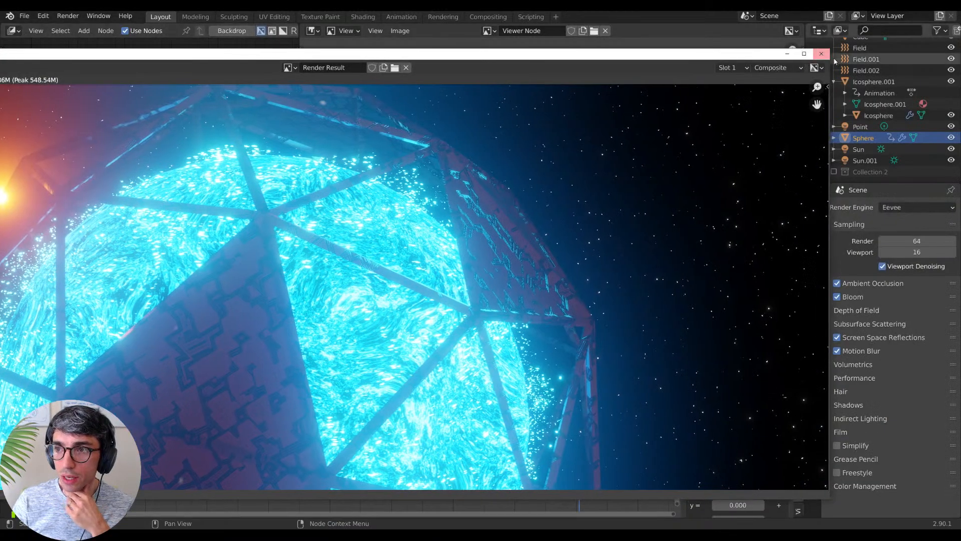
pyautogui.click(821, 53)
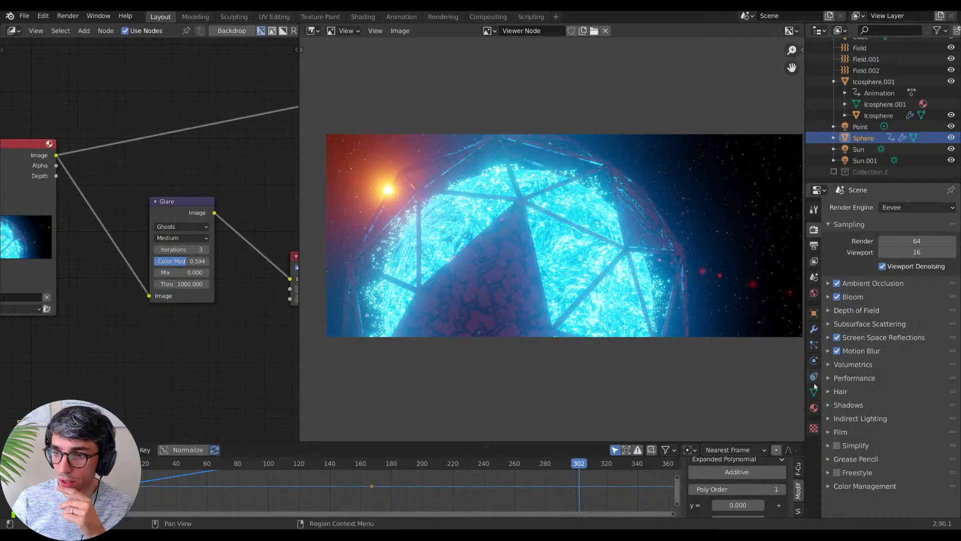
pyautogui.doubleClick(832, 433)
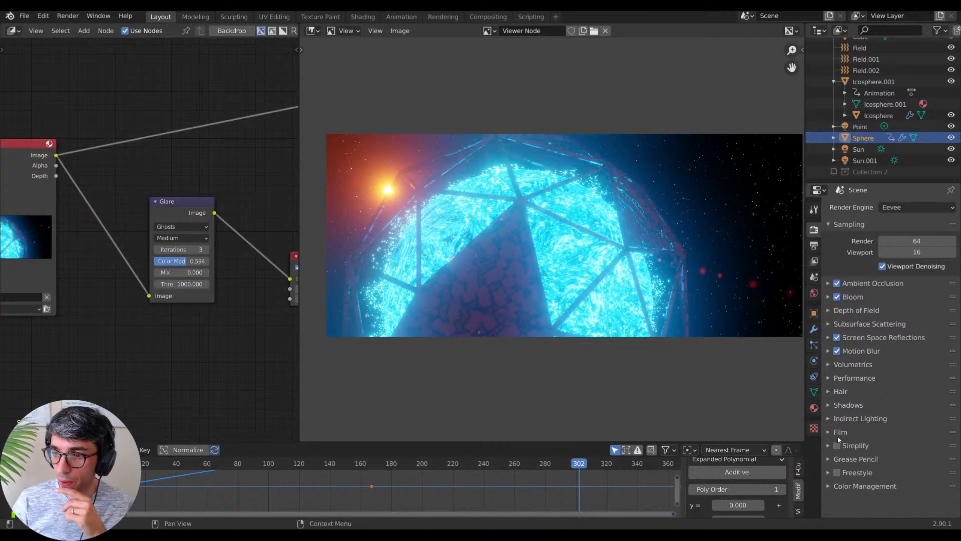
# Step: Set the Motion Blur shutter to 1.00 and render the current frame as a still image
pyautogui.click(858, 352)
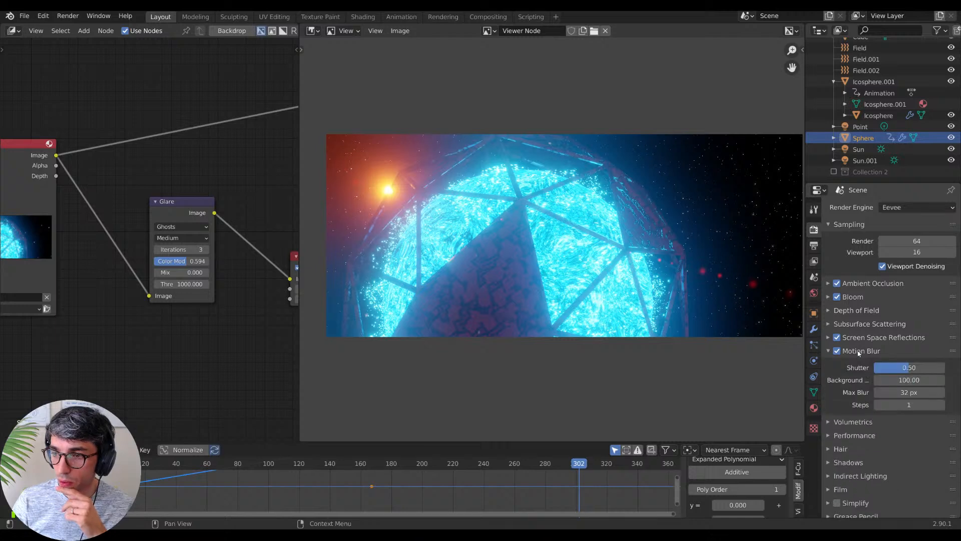
pyautogui.click(912, 368)
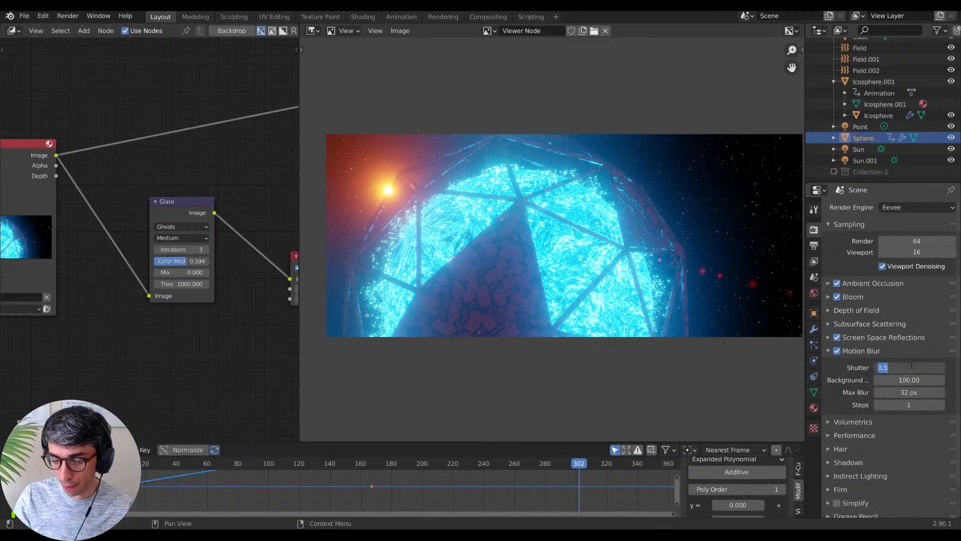
pyautogui.write('1')
pyautogui.press('Return')
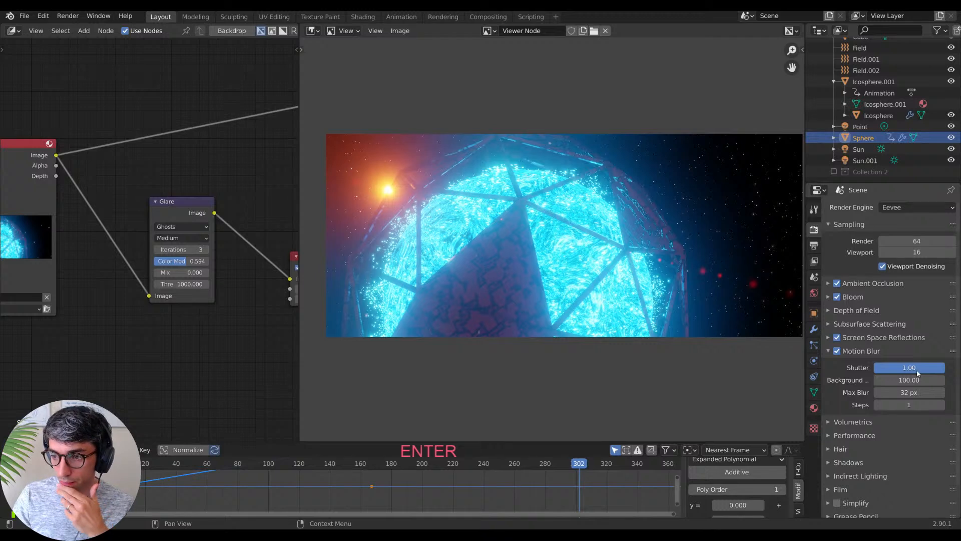
pyautogui.click(67, 16)
pyautogui.click(82, 29)
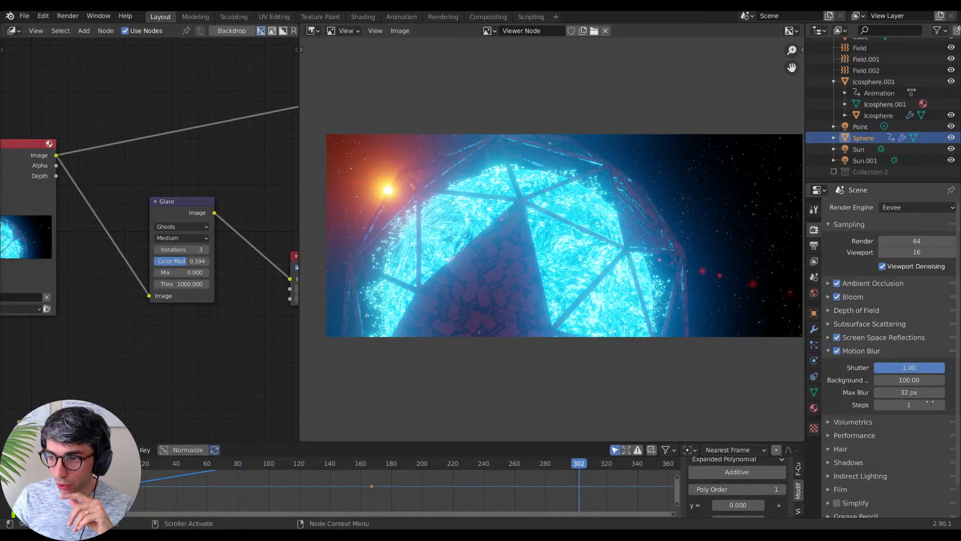
# Step: Try a Max Blur of 100 px for Motion Blur and render the current frame
pyautogui.click(909, 392)
pyautogui.write('100')
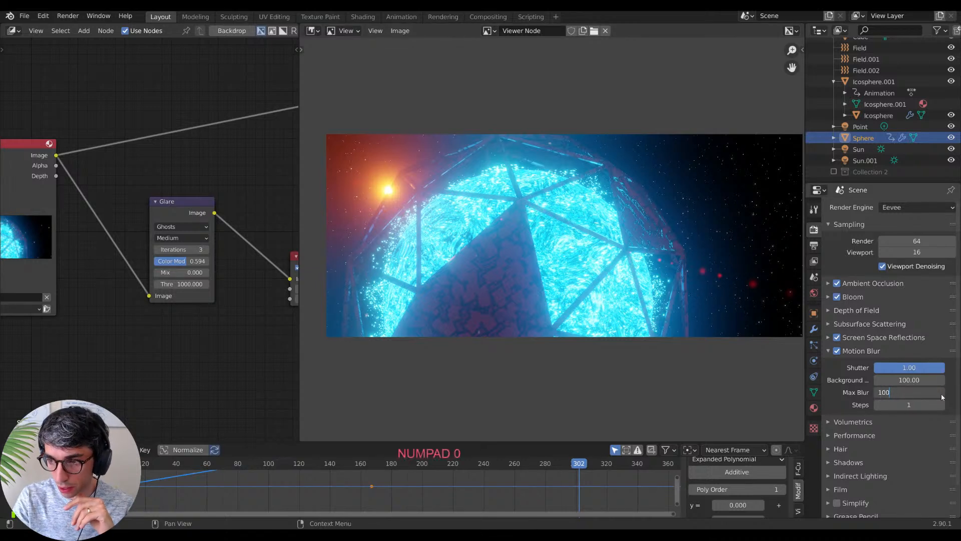
pyautogui.press('Return')
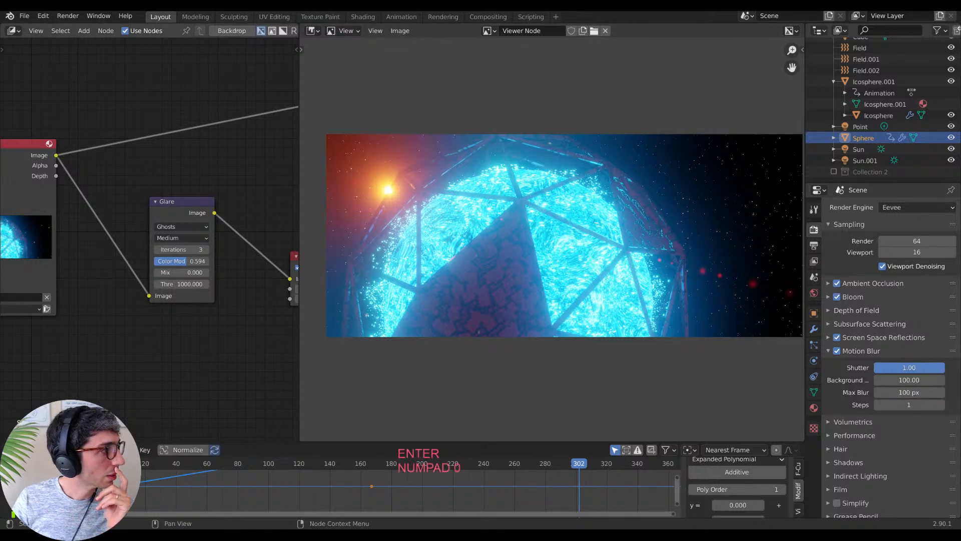
pyautogui.click(68, 16)
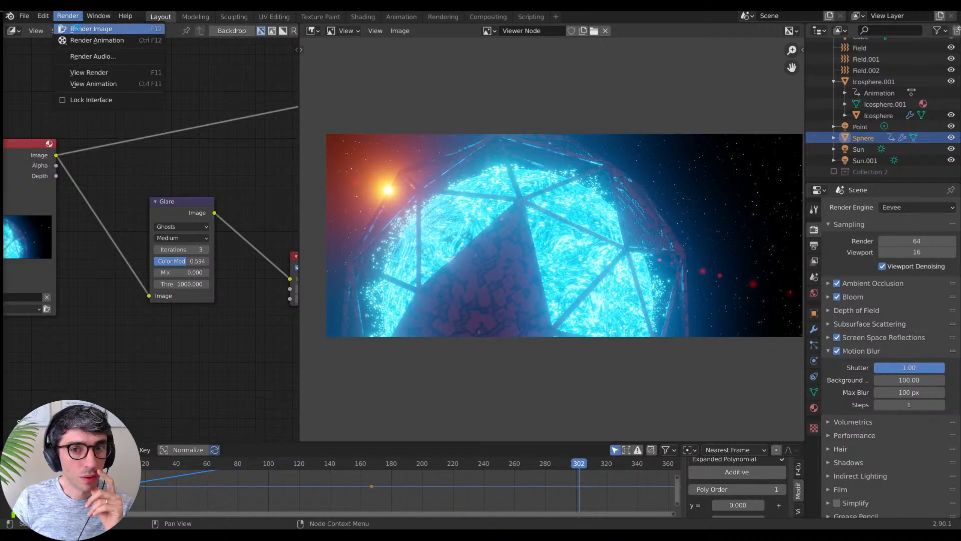
pyautogui.click(75, 28)
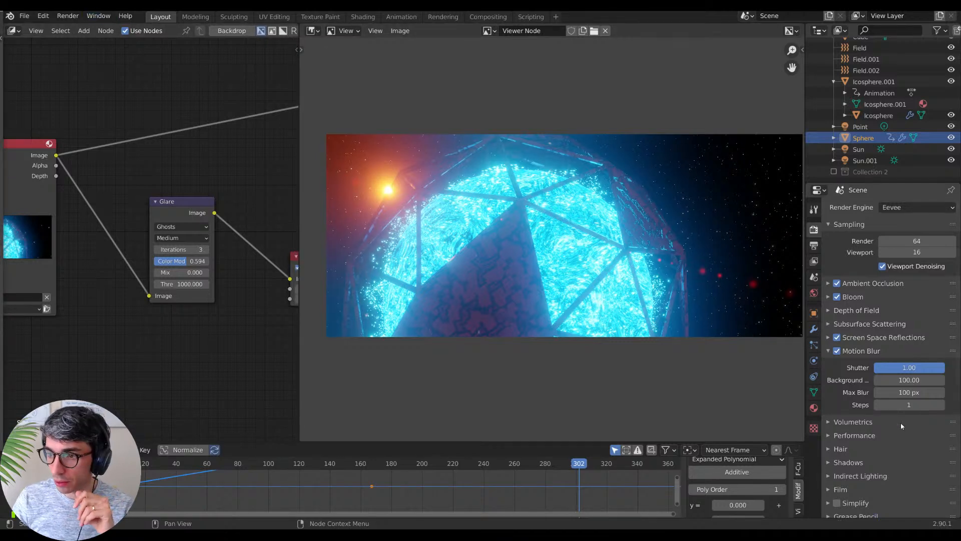
# Step: Try a Motion Blur shutter of 5.00 and render the current frame
pyautogui.click(911, 367)
pyautogui.write('5')
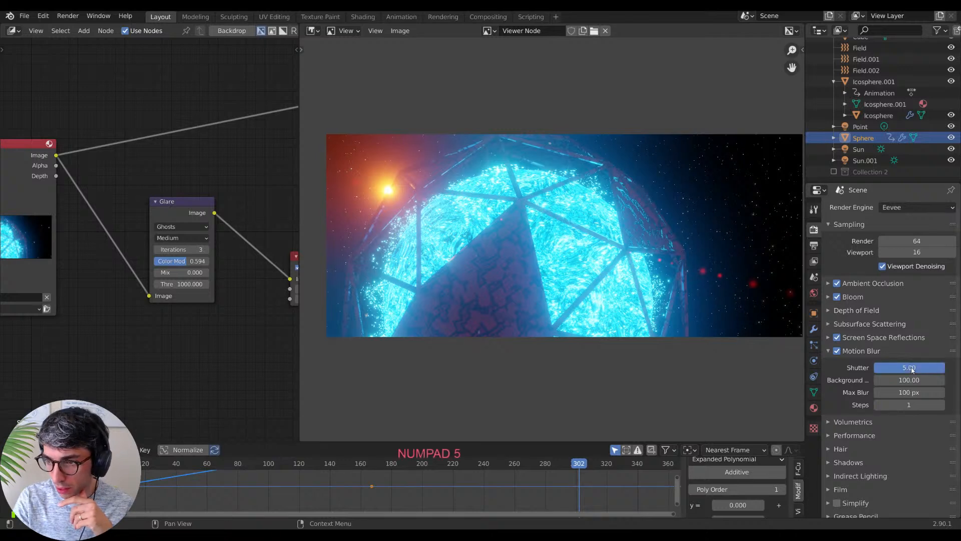
pyautogui.press('Return')
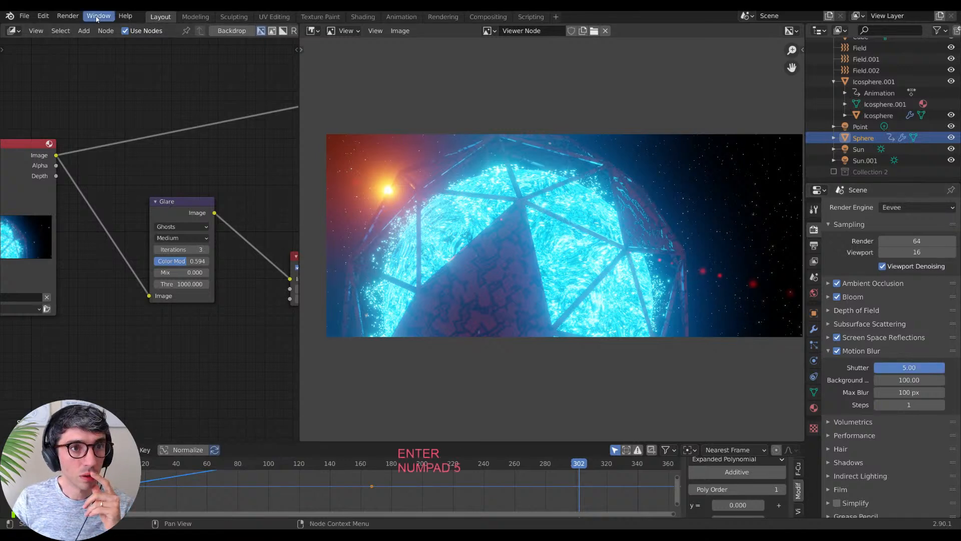
pyautogui.click(68, 15)
pyautogui.click(79, 30)
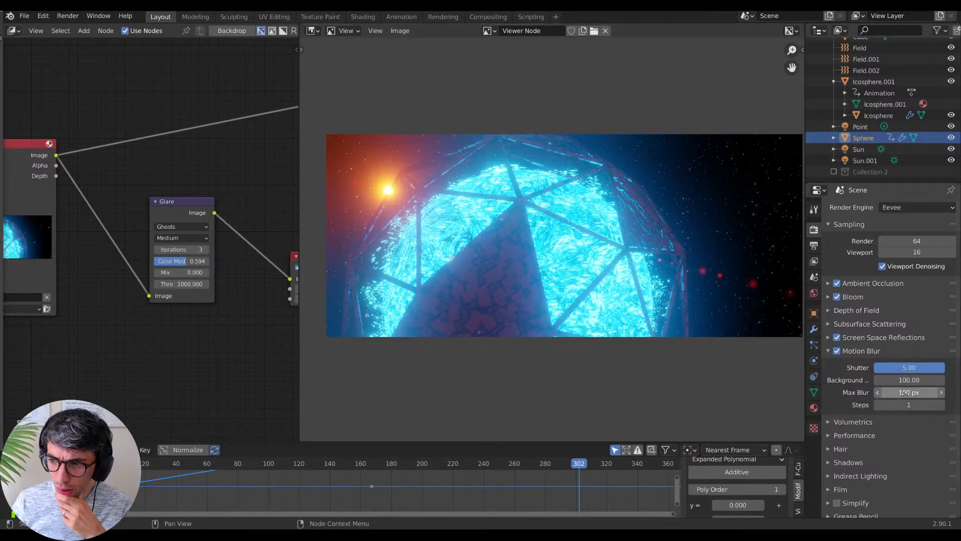
# Step: Try a Motion Blur shutter of 10.00 with 3 steps and render the current frame
pyautogui.click(906, 368)
pyautogui.write('10')
pyautogui.press('Return')
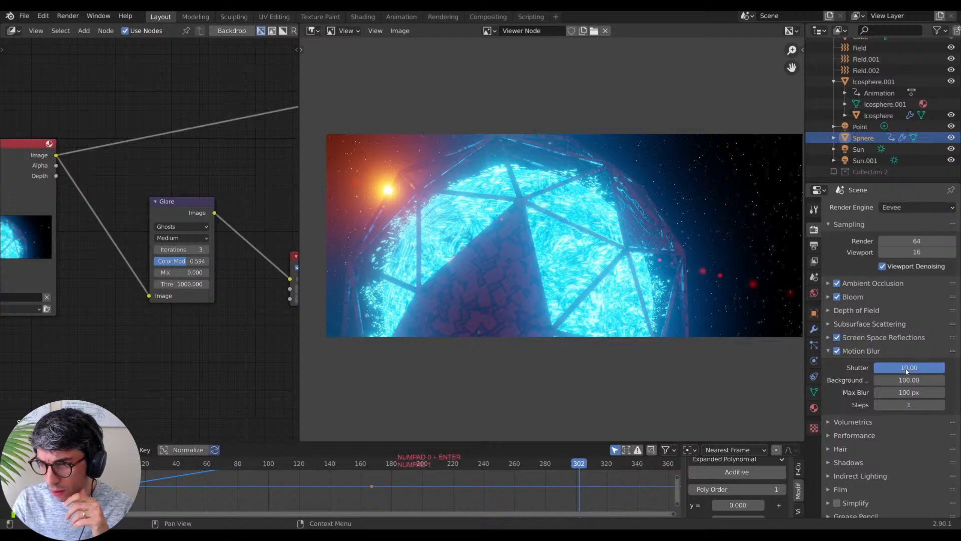
pyautogui.click(942, 404)
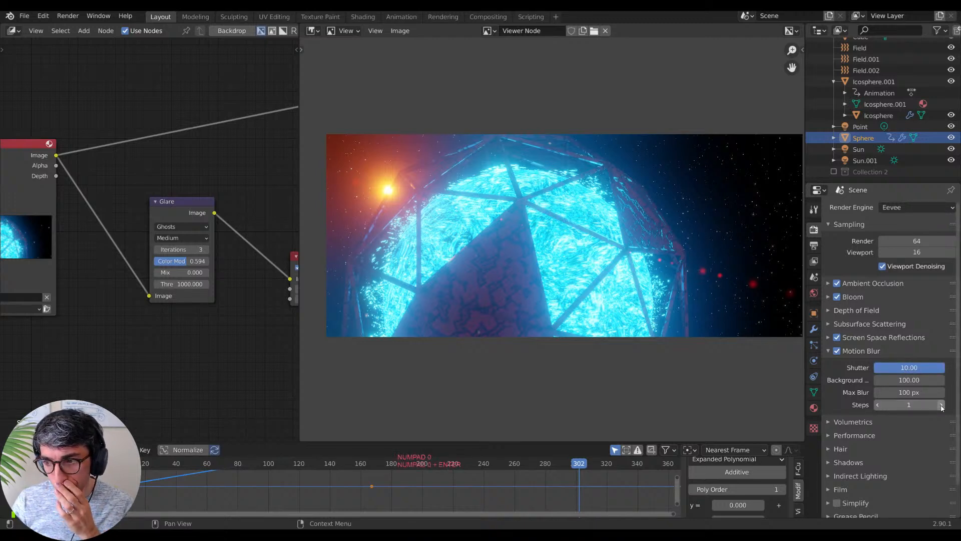
pyautogui.click(941, 405)
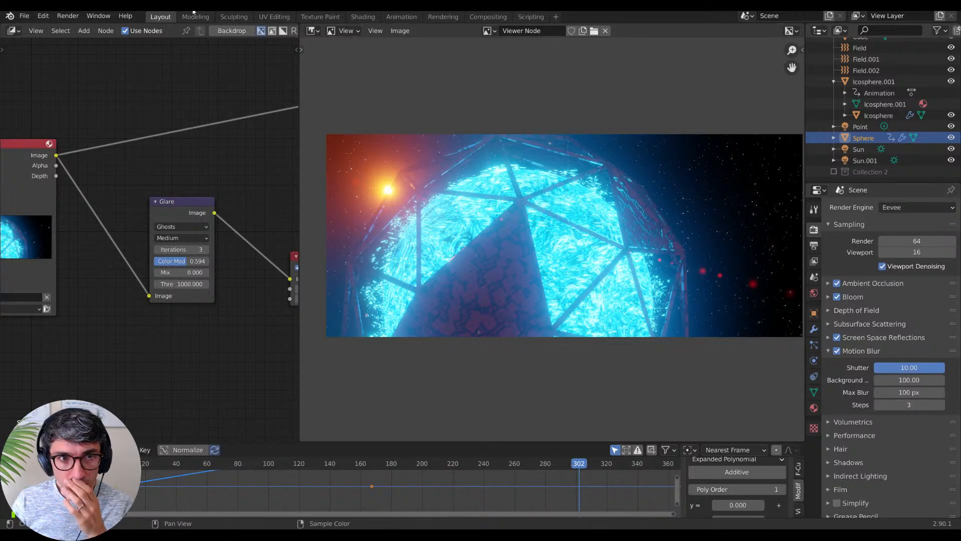
pyautogui.click(68, 16)
pyautogui.click(82, 26)
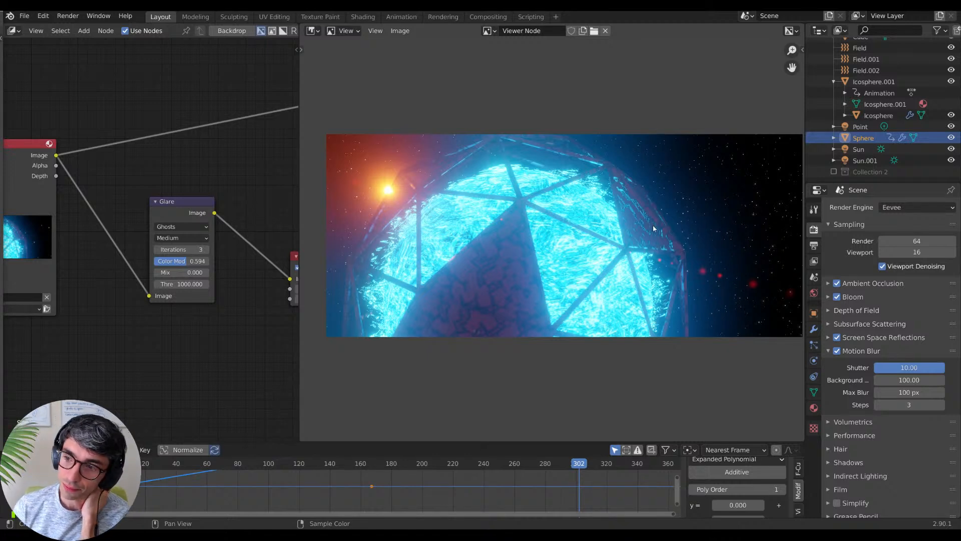
# Step: Set Motion Blur to a shutter of 1.00, a Max Blur of 32 px and 1 step
pyautogui.click(906, 366)
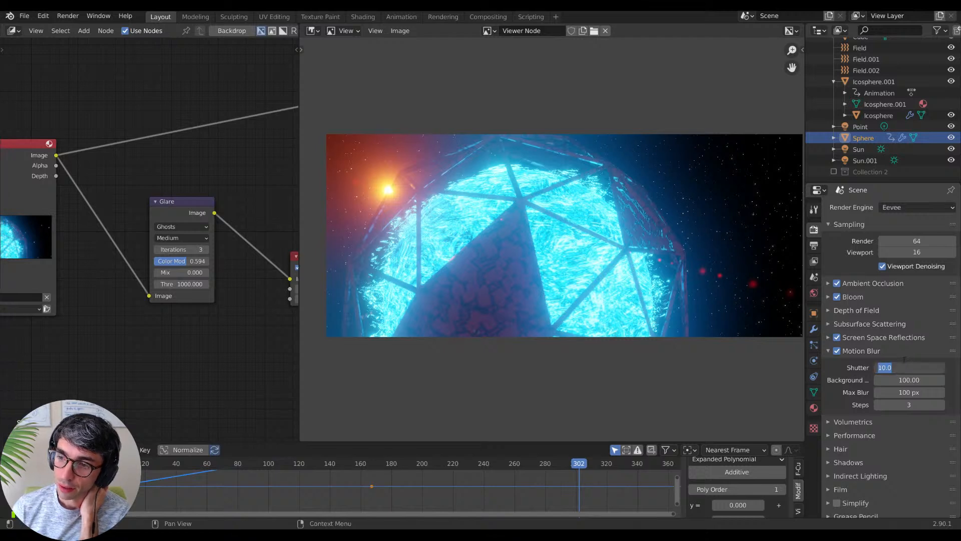
pyautogui.write('1')
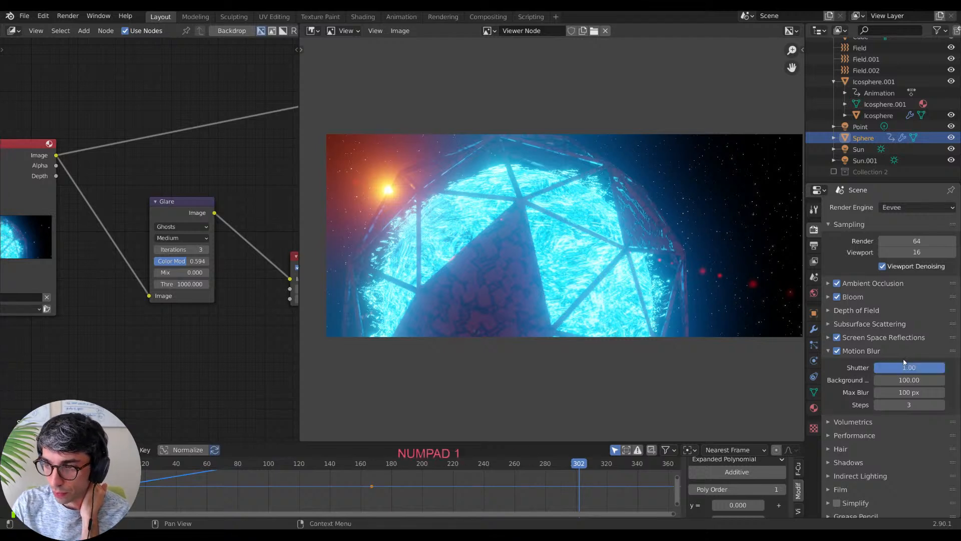
pyautogui.press('Return')
pyautogui.click(908, 392)
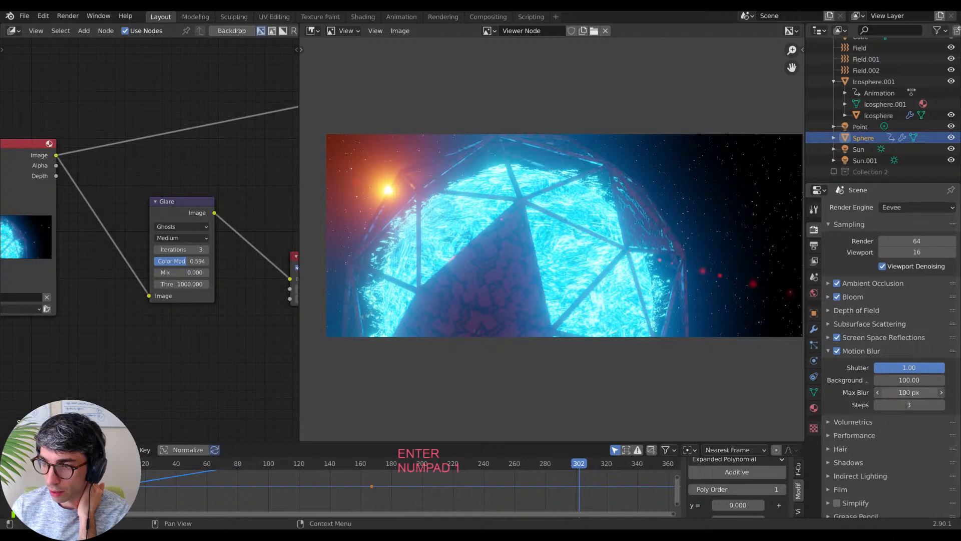
pyautogui.write('32')
pyautogui.press('Return')
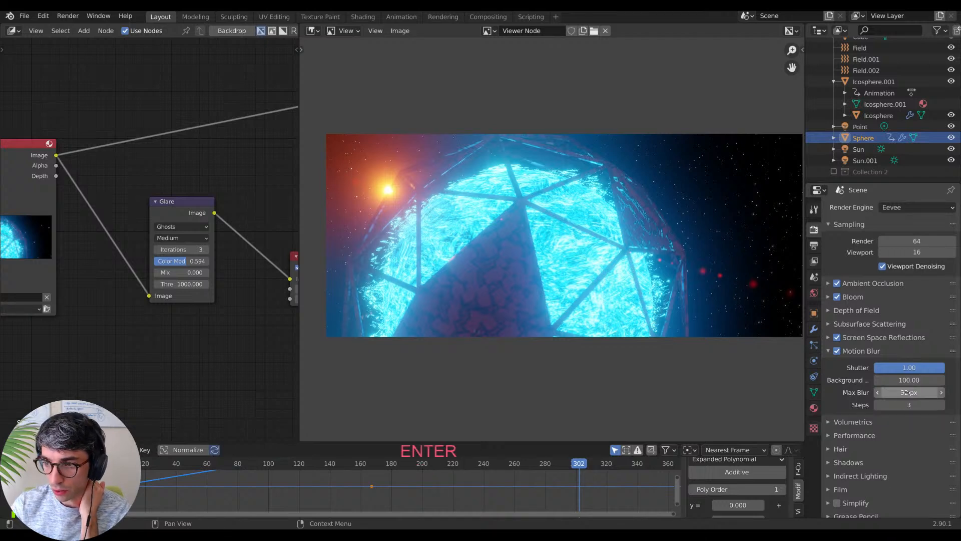
pyautogui.click(884, 405)
pyautogui.write('1')
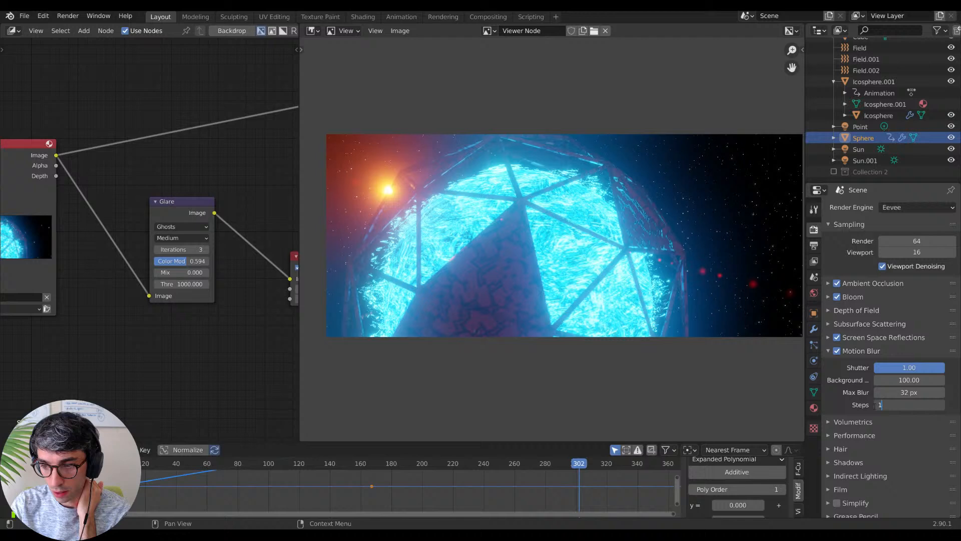
pyautogui.press('Return')
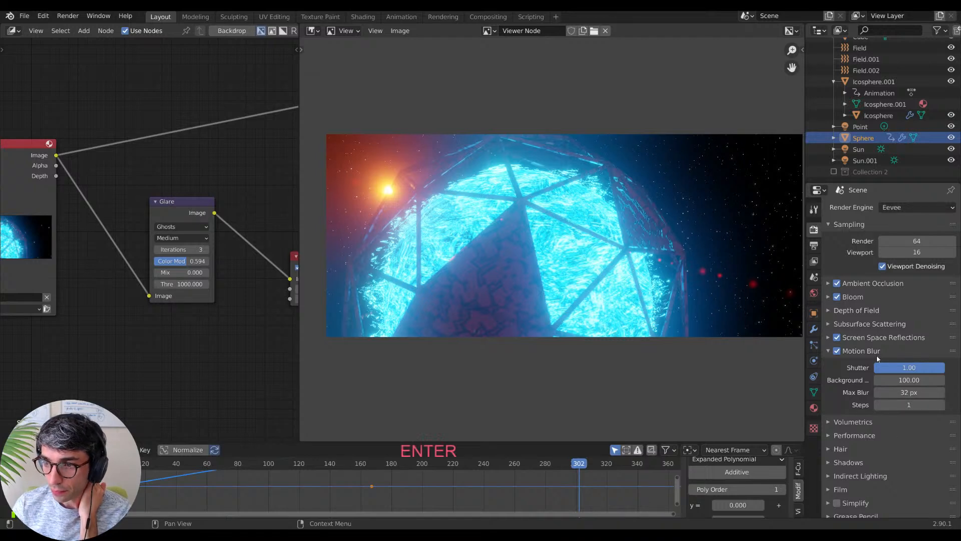
# Step: Render the current frame with the restored Motion Blur settings and inspect the composited result up close
pyautogui.click(70, 16)
pyautogui.click(77, 29)
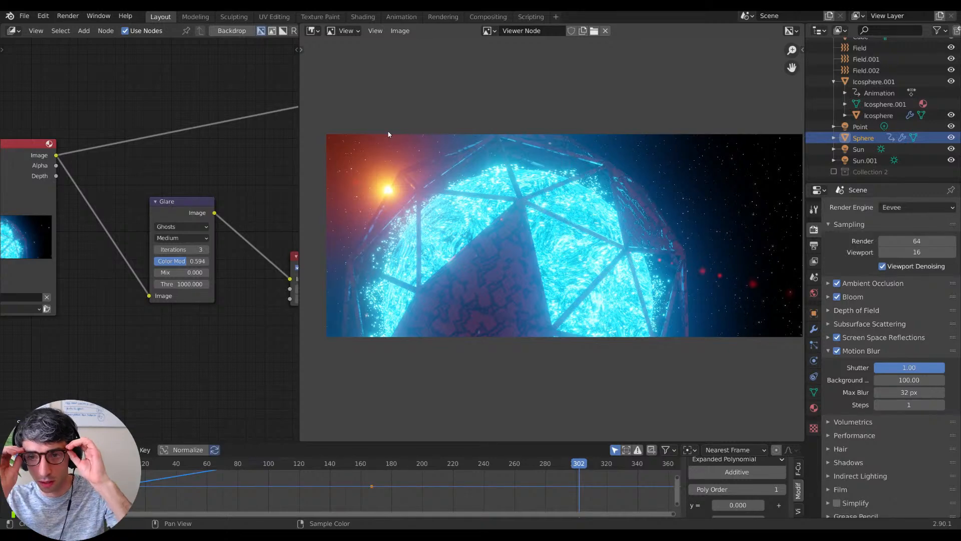
pyautogui.scroll(4, 523, 115)
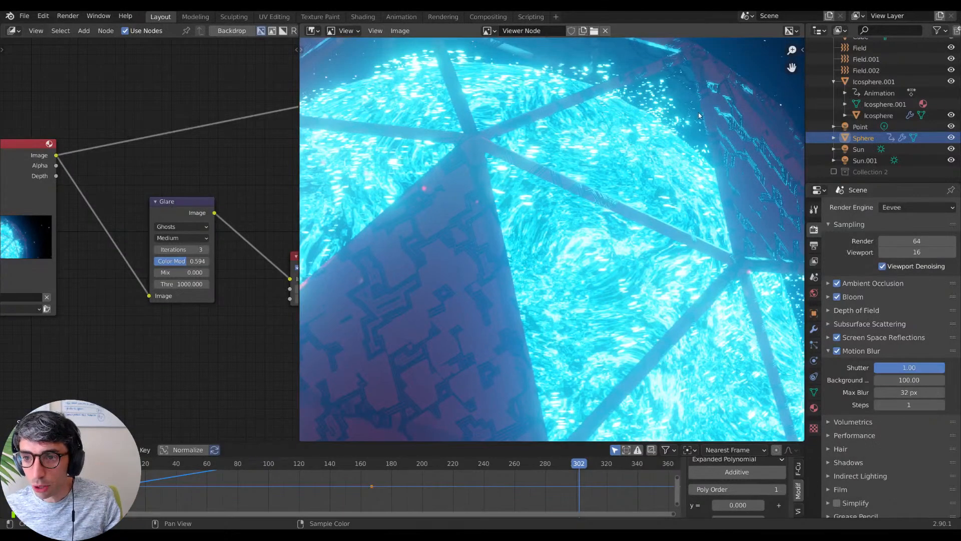
pyautogui.scroll(-4, 352, 74)
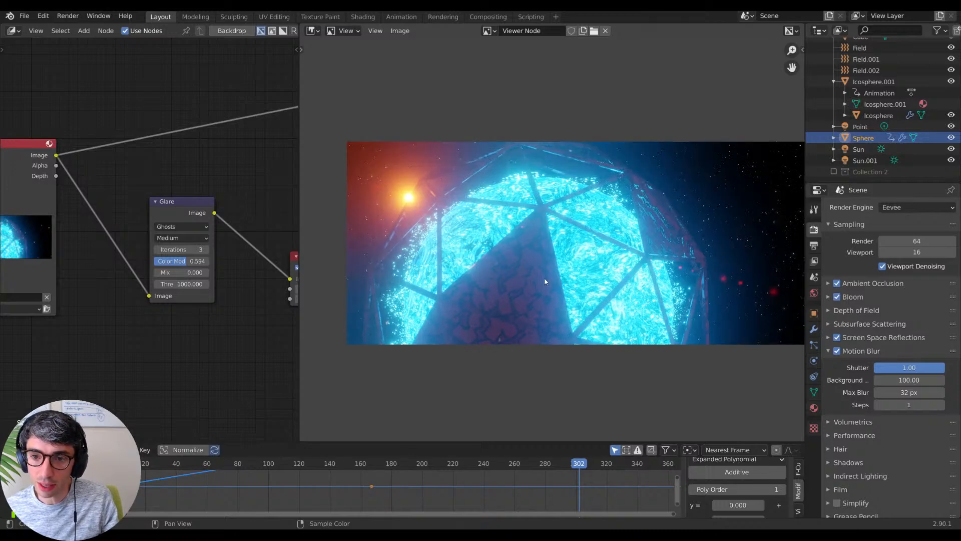
pyautogui.scroll(10, 555, 289)
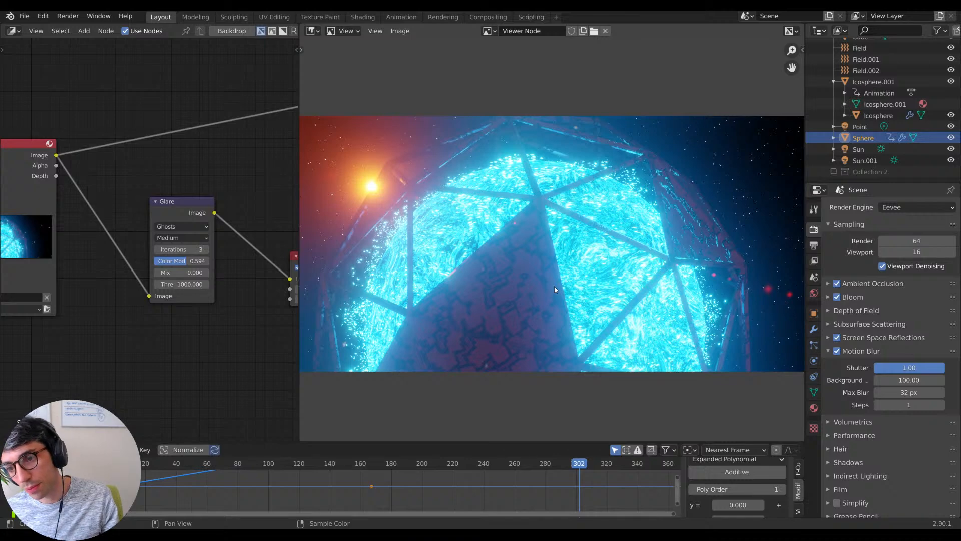
pyautogui.scroll(-2, 224, 356)
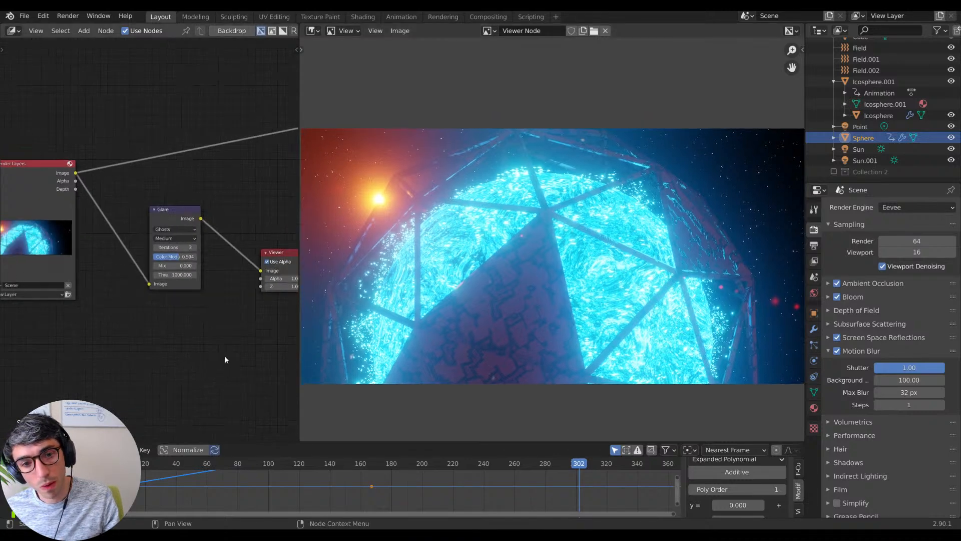
pyautogui.scroll(-2, 225, 359)
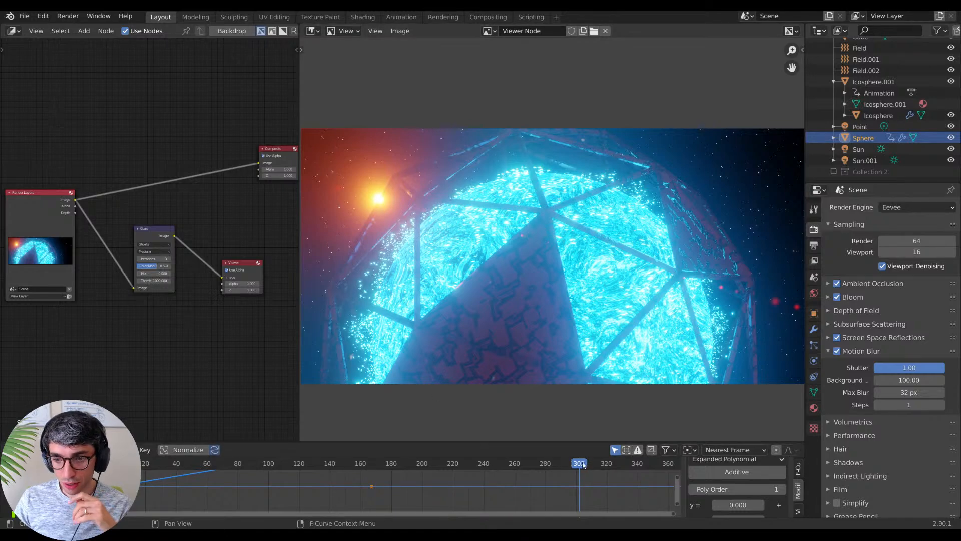
# Step: Save the composited Viewer Node image and save the project file untitled.blend
pyautogui.click(313, 31)
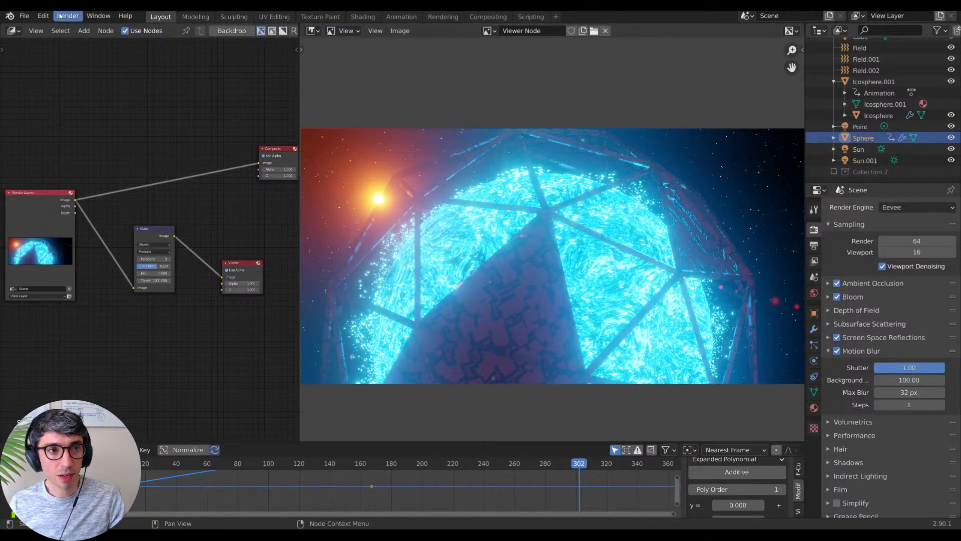
pyautogui.click(69, 17)
pyautogui.click(400, 30)
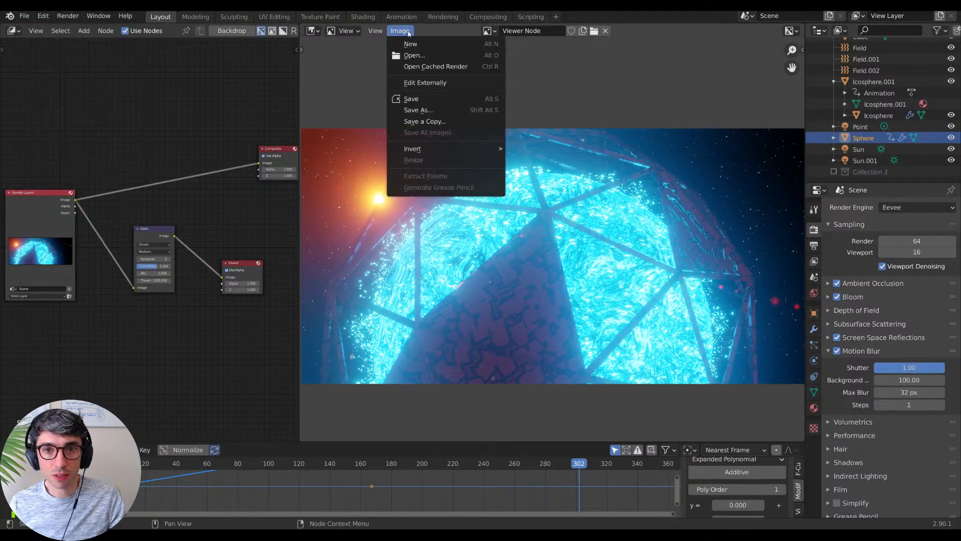
pyautogui.click(430, 98)
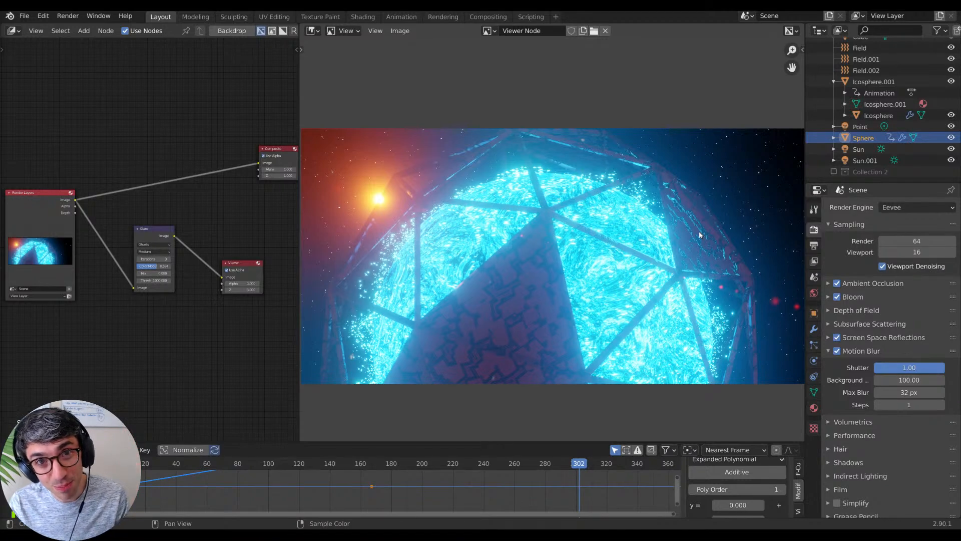
pyautogui.click(23, 17)
pyautogui.click(35, 90)
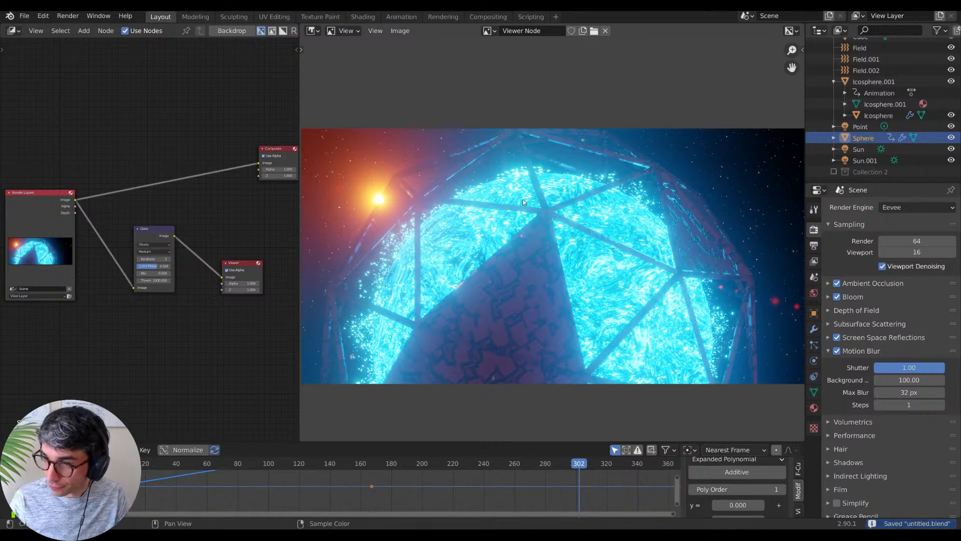